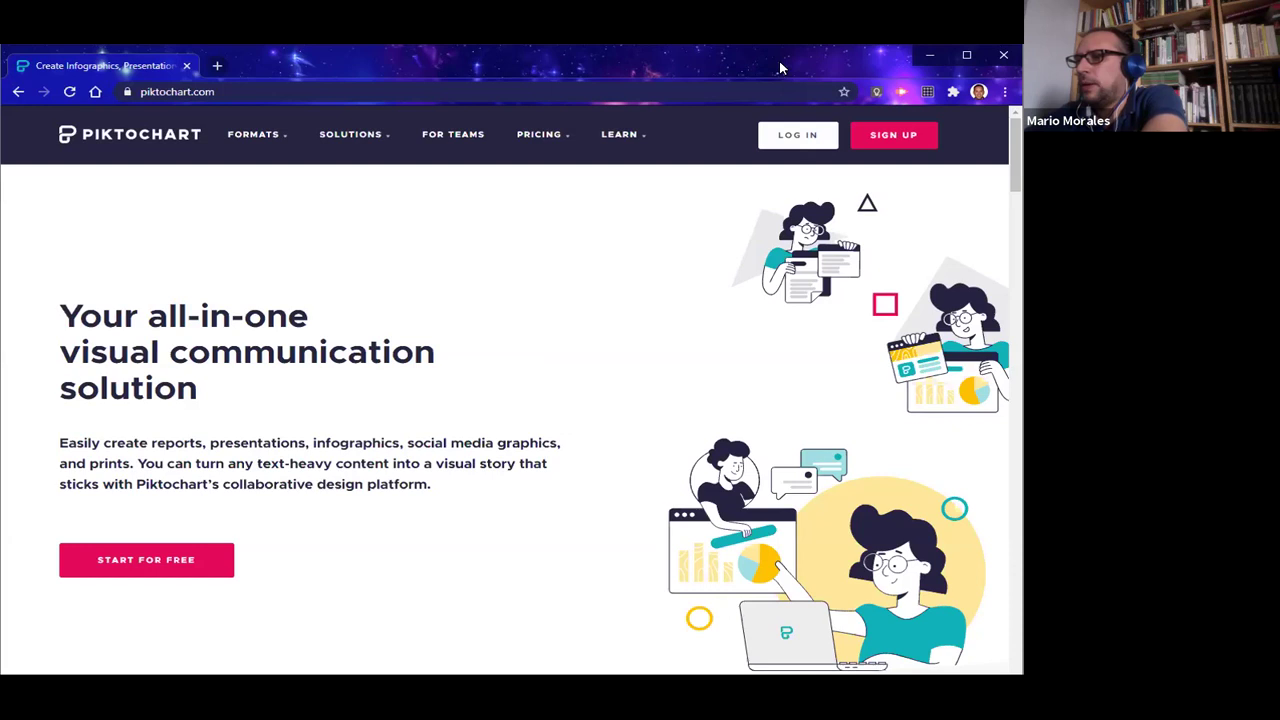
Open the Piktochart sign-up page, review its full name, email and password fields, and return to the home page
double_click(780, 62)
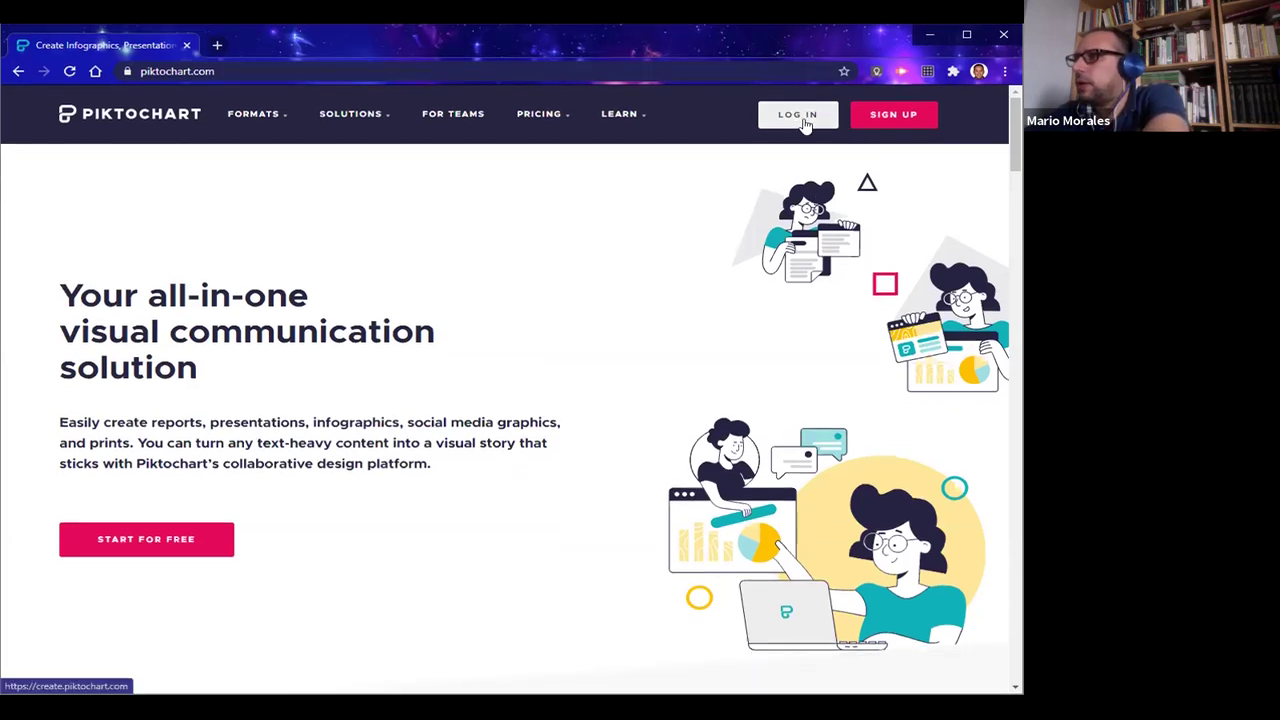
left_click(894, 122)
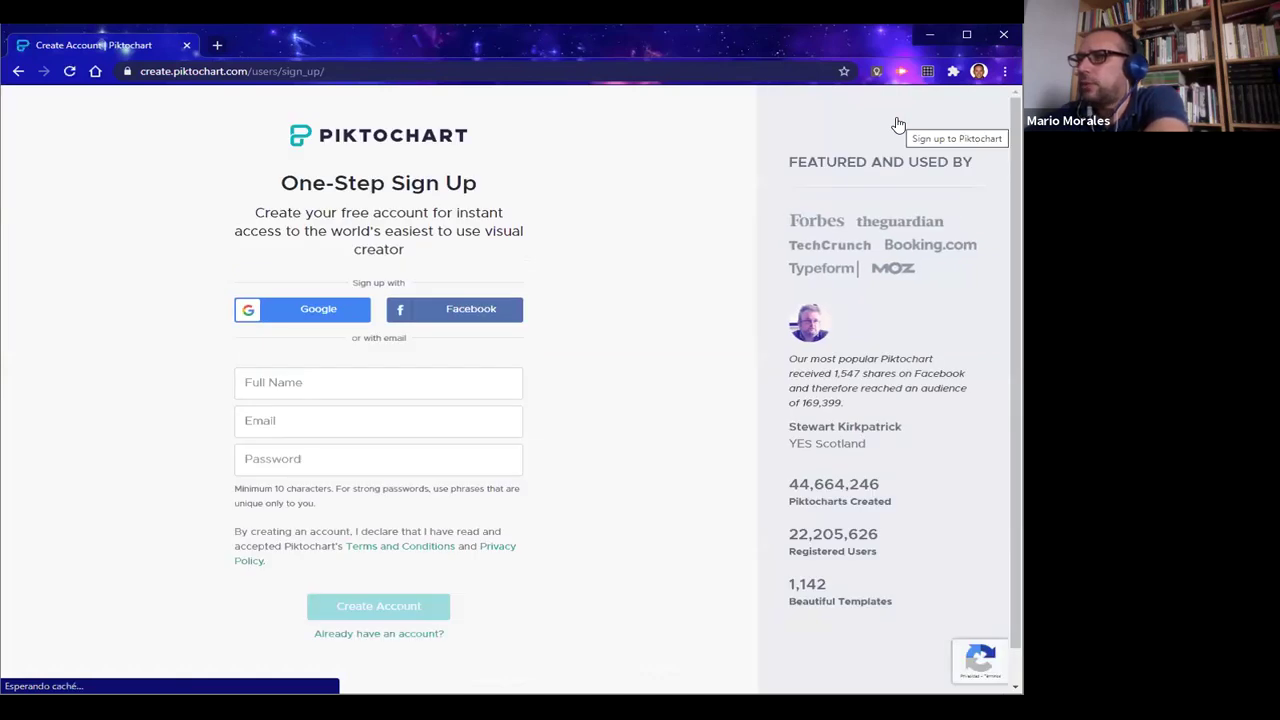
left_click(365, 387)
left_click(344, 425)
left_click(337, 462)
left_click(644, 500)
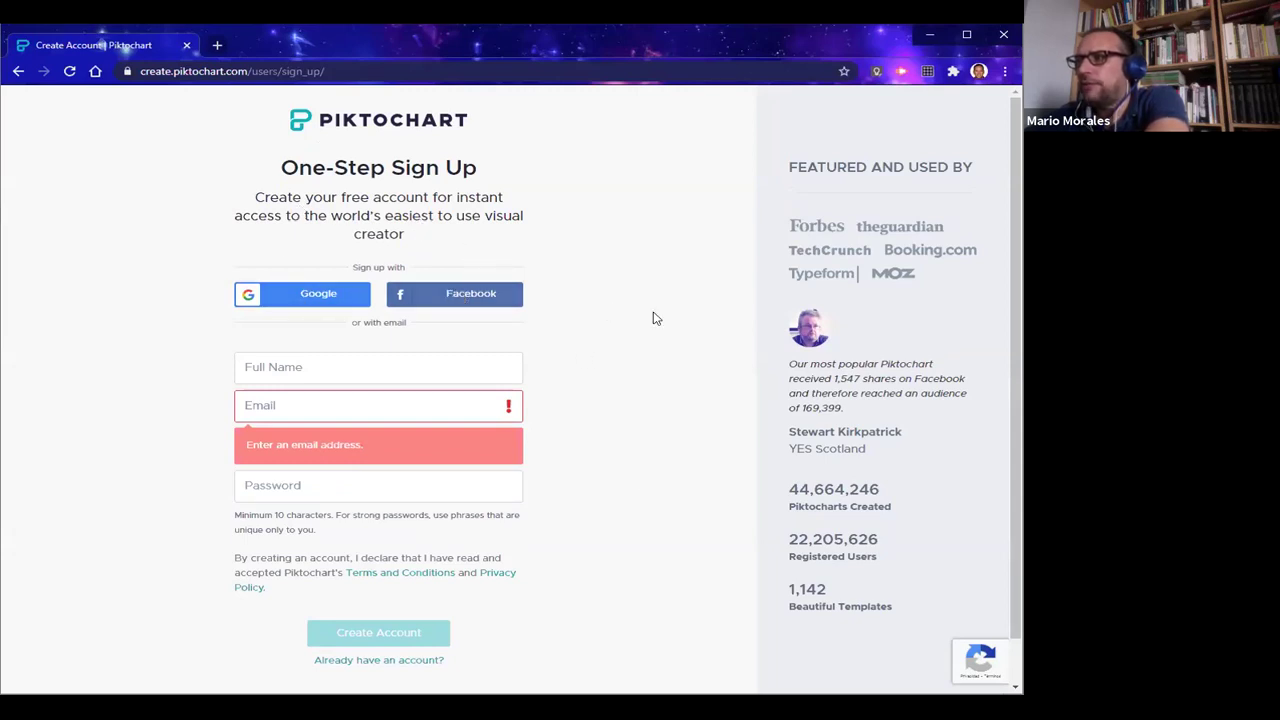
left_click(19, 72)
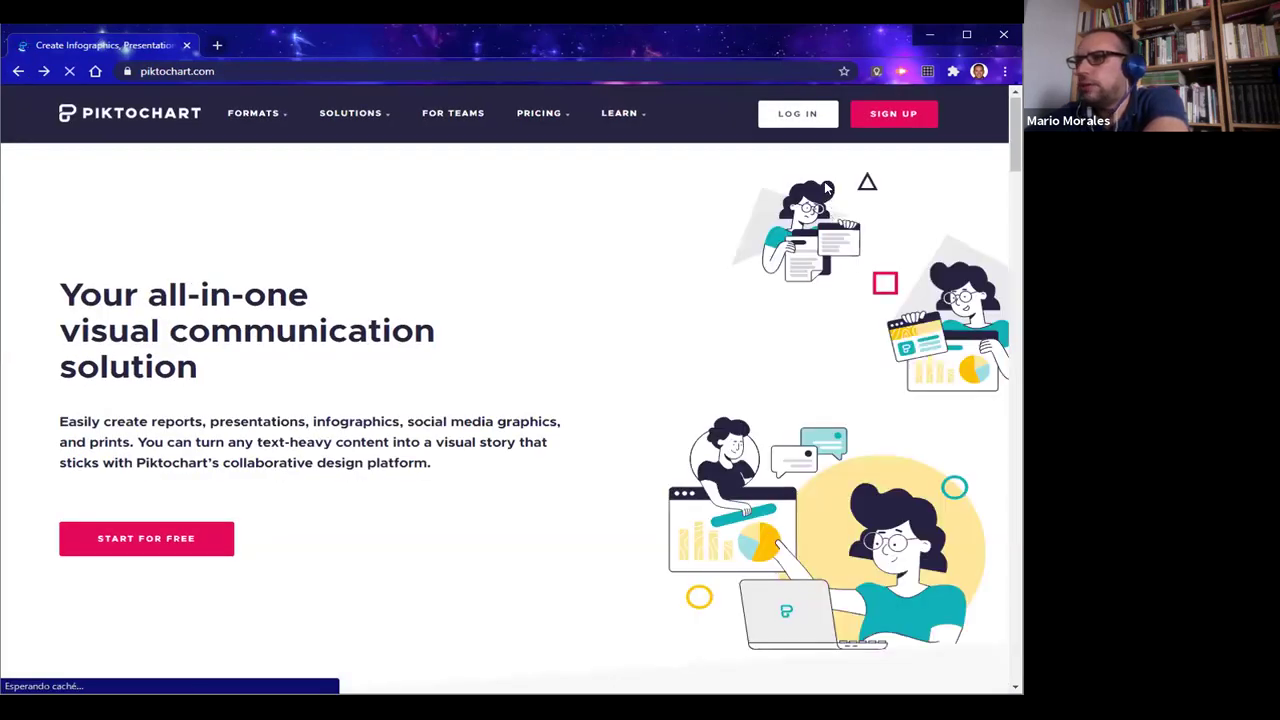
Log in to the existing Piktochart account and look over the saved visuals on the dashboard
left_click(797, 117)
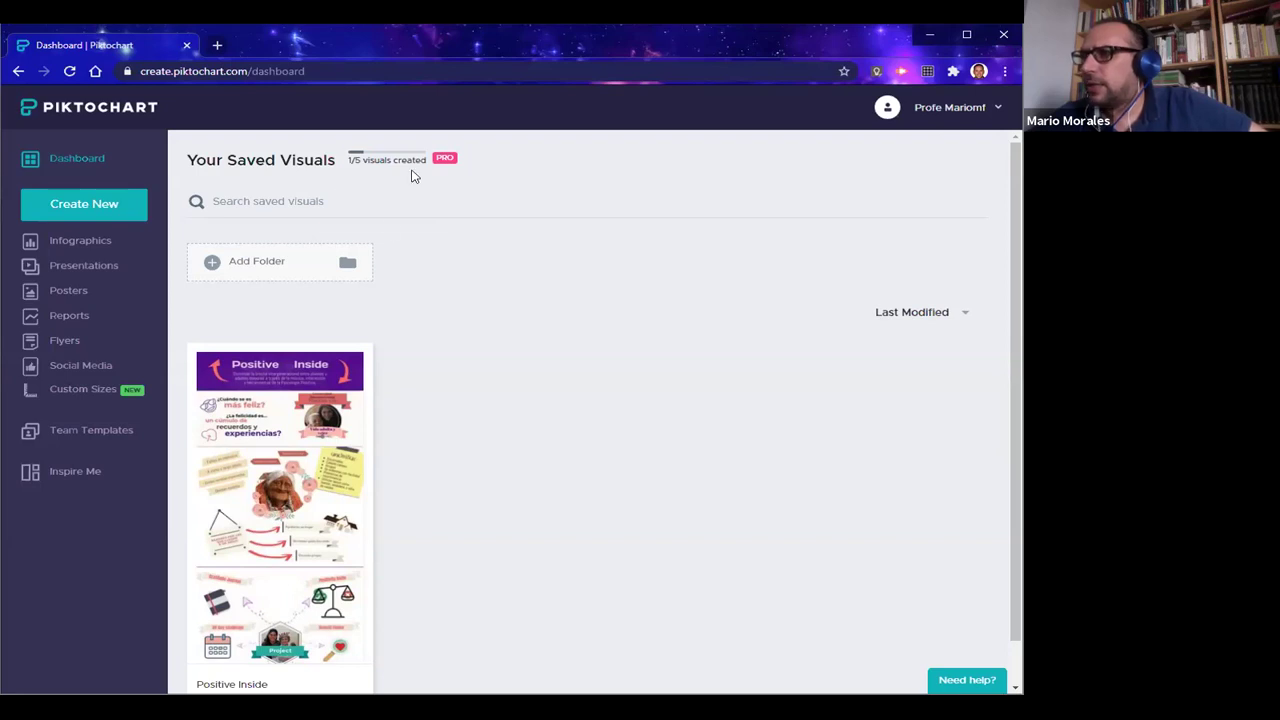
mouse_move(327, 443)
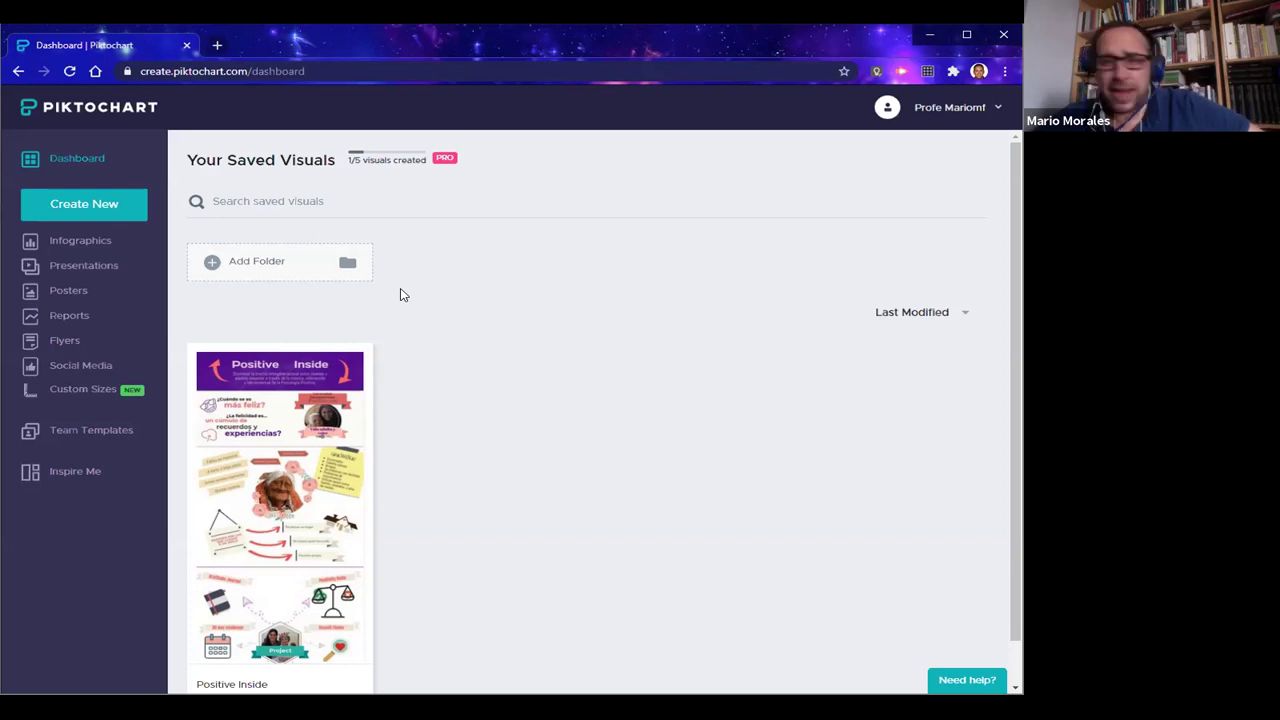
scroll(377, 437, "down", 1)
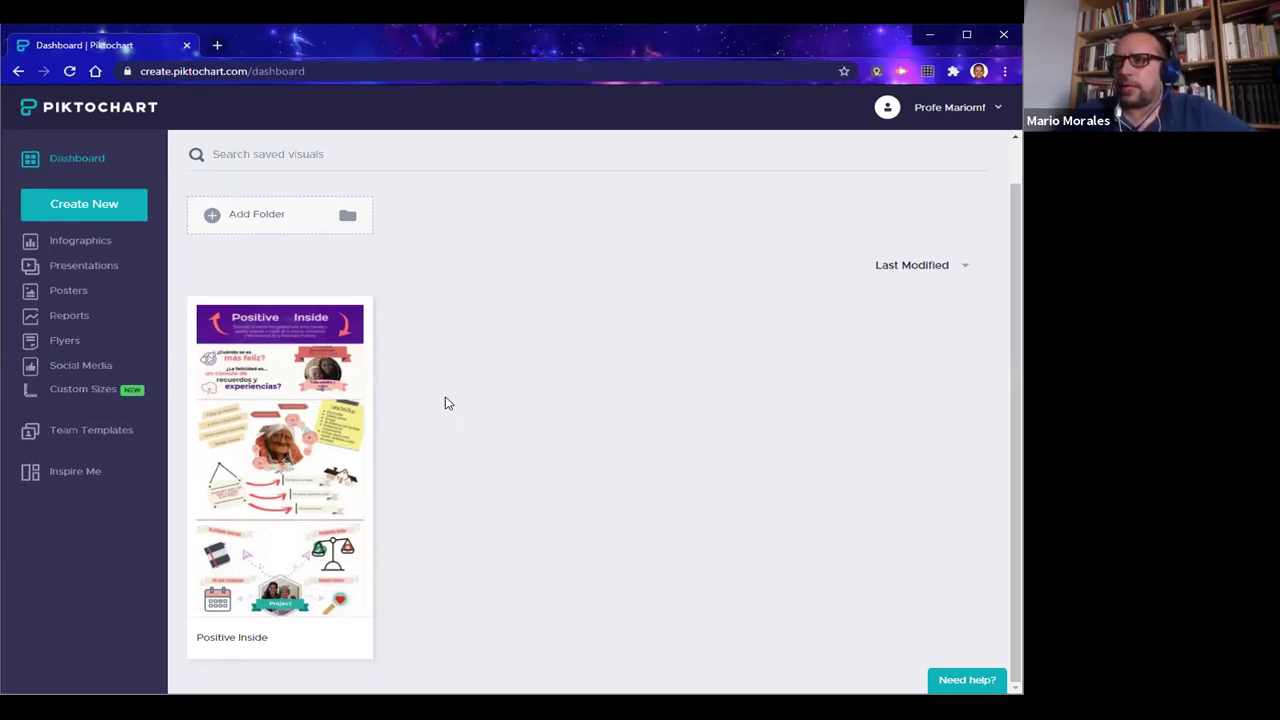
scroll(447, 403, "up", 1)
scroll(445, 401, "down", 1)
scroll(443, 400, "up", 1)
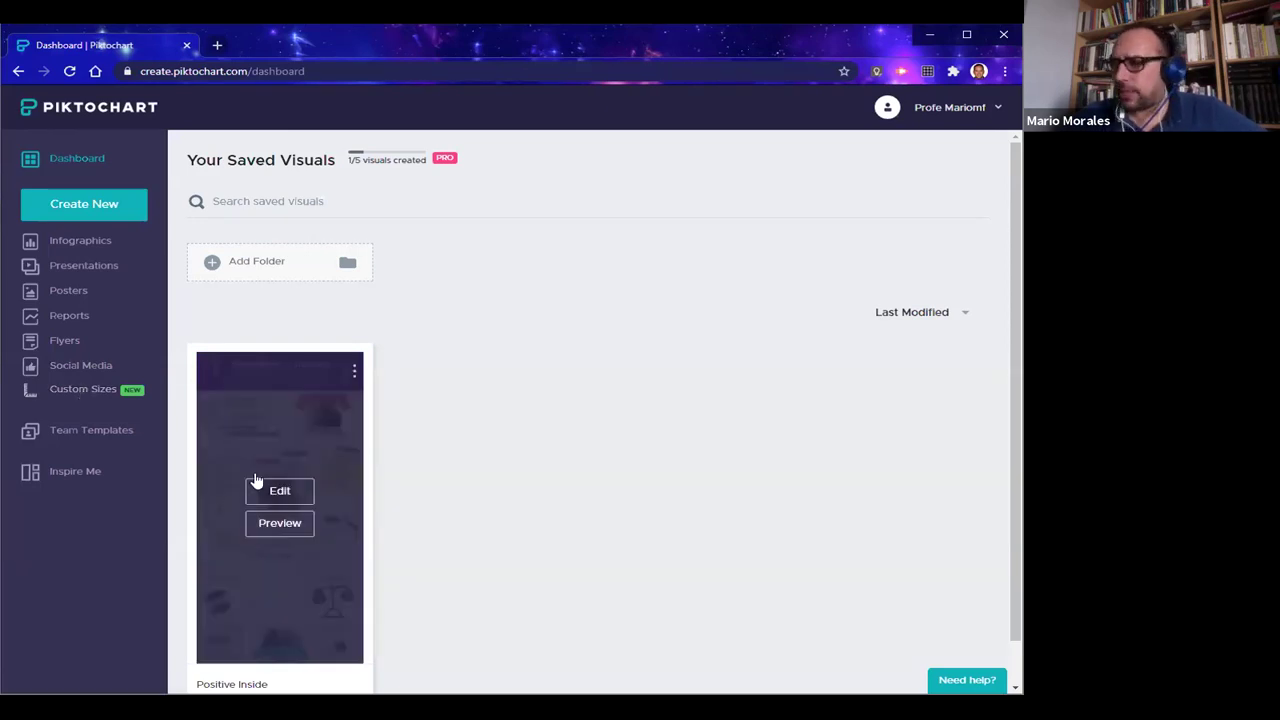
Switch the custom visual size's measurement unit to cm and close the size settings without creating a visual
left_click(80, 394)
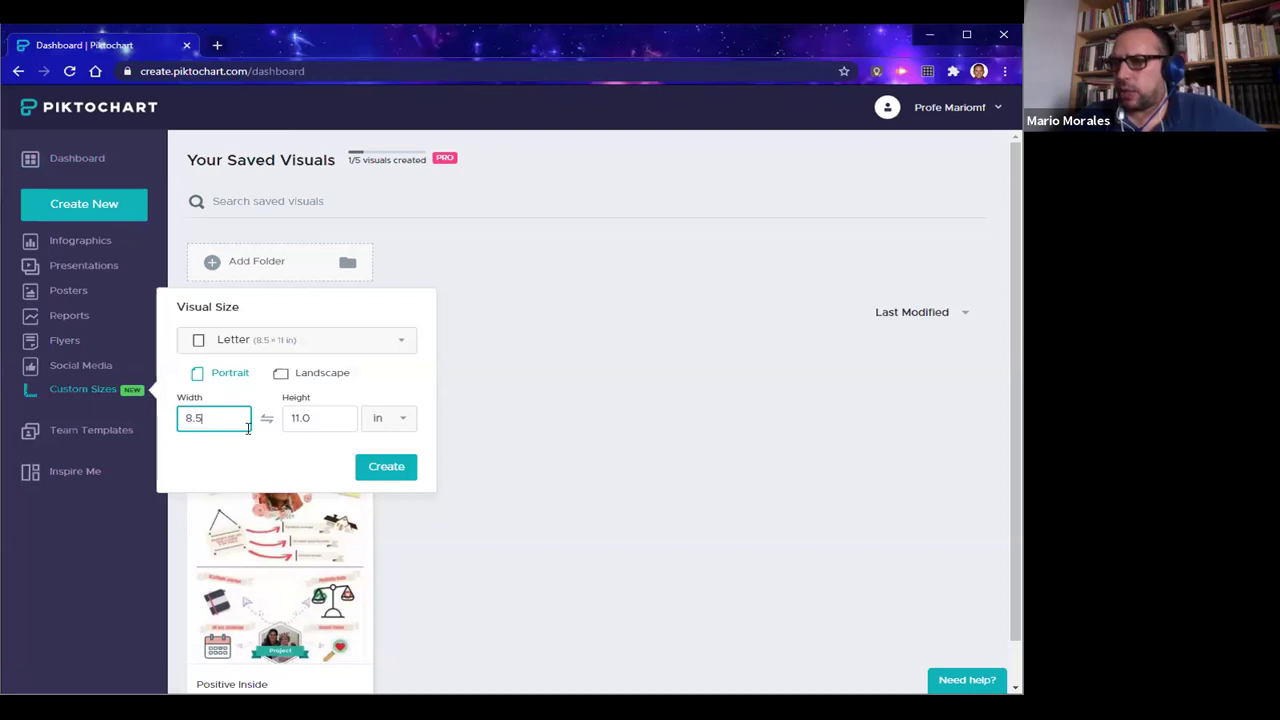
left_click(324, 417)
left_click(395, 427)
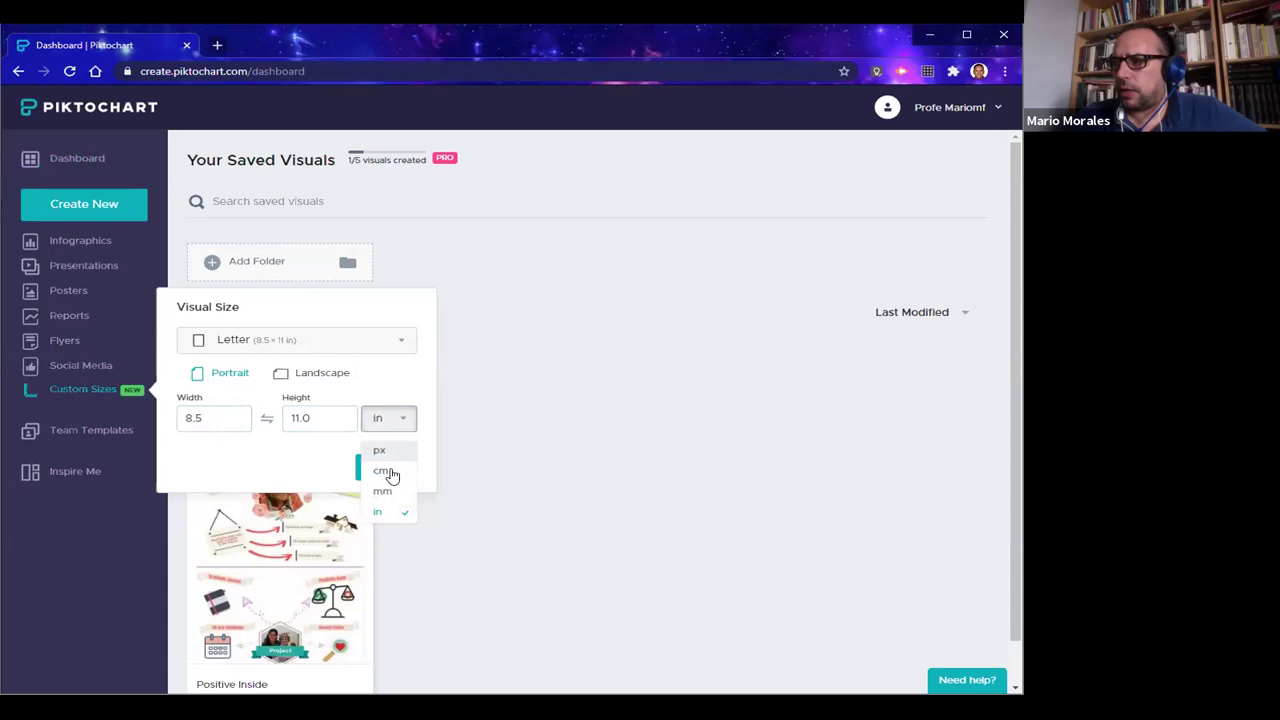
left_click(390, 472)
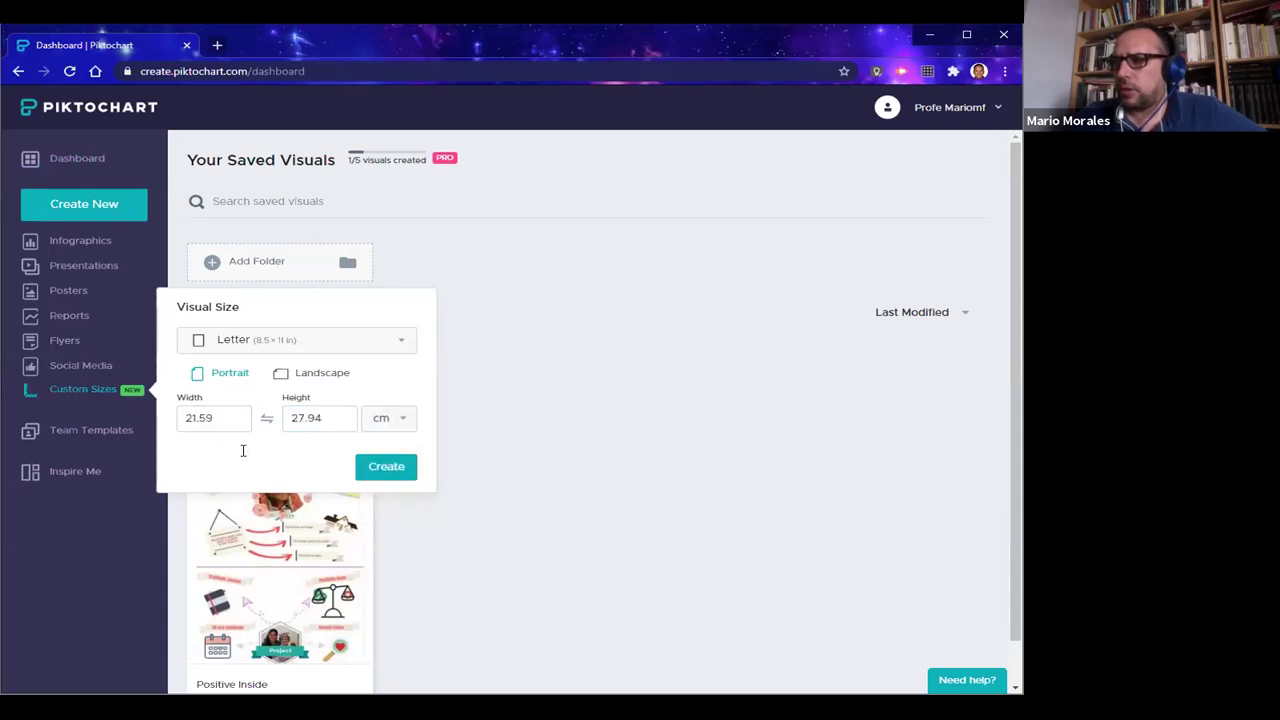
left_click(215, 418)
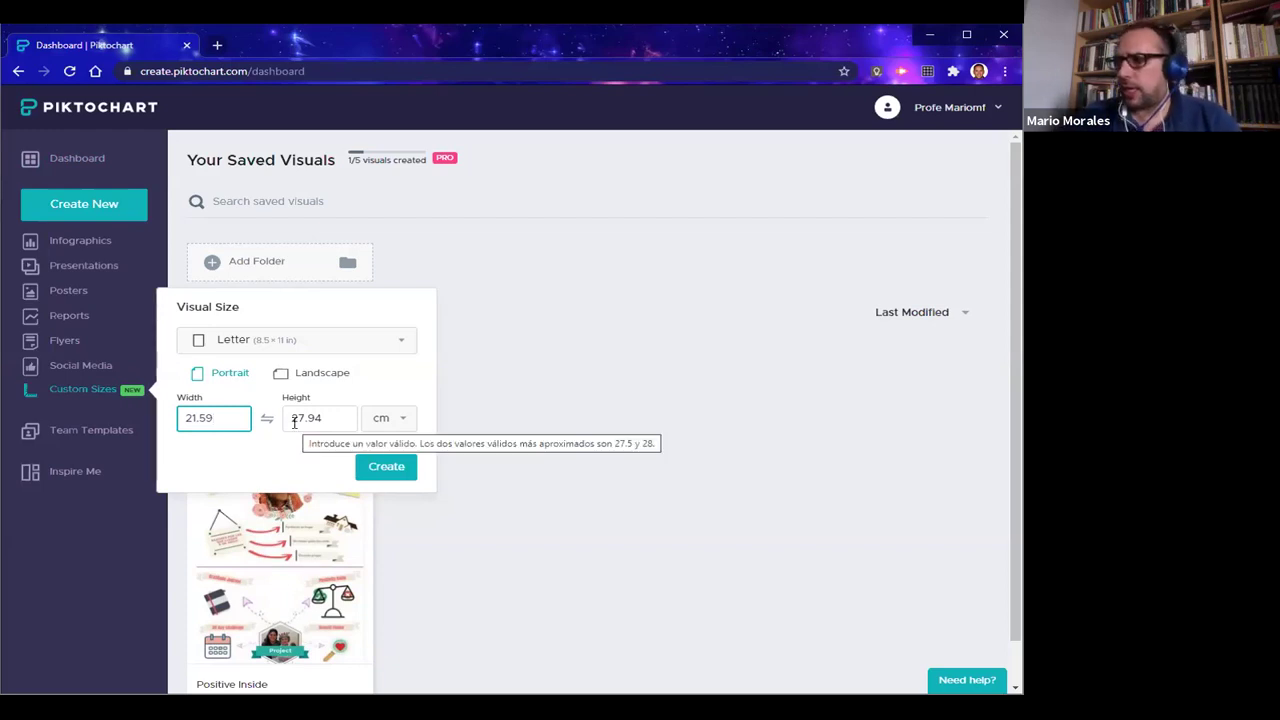
left_click(505, 355)
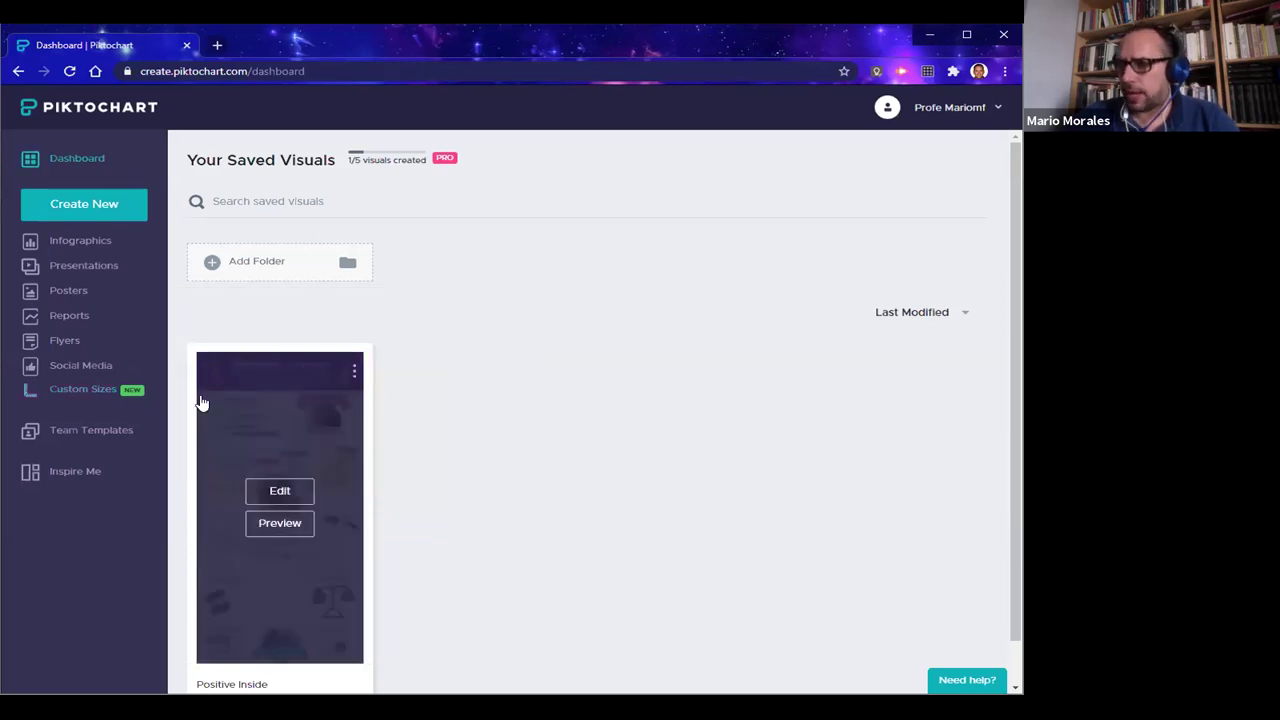
Examine the preset visual sizes offered under Custom Sizes, including the social media formats, and close the settings
left_click(101, 394)
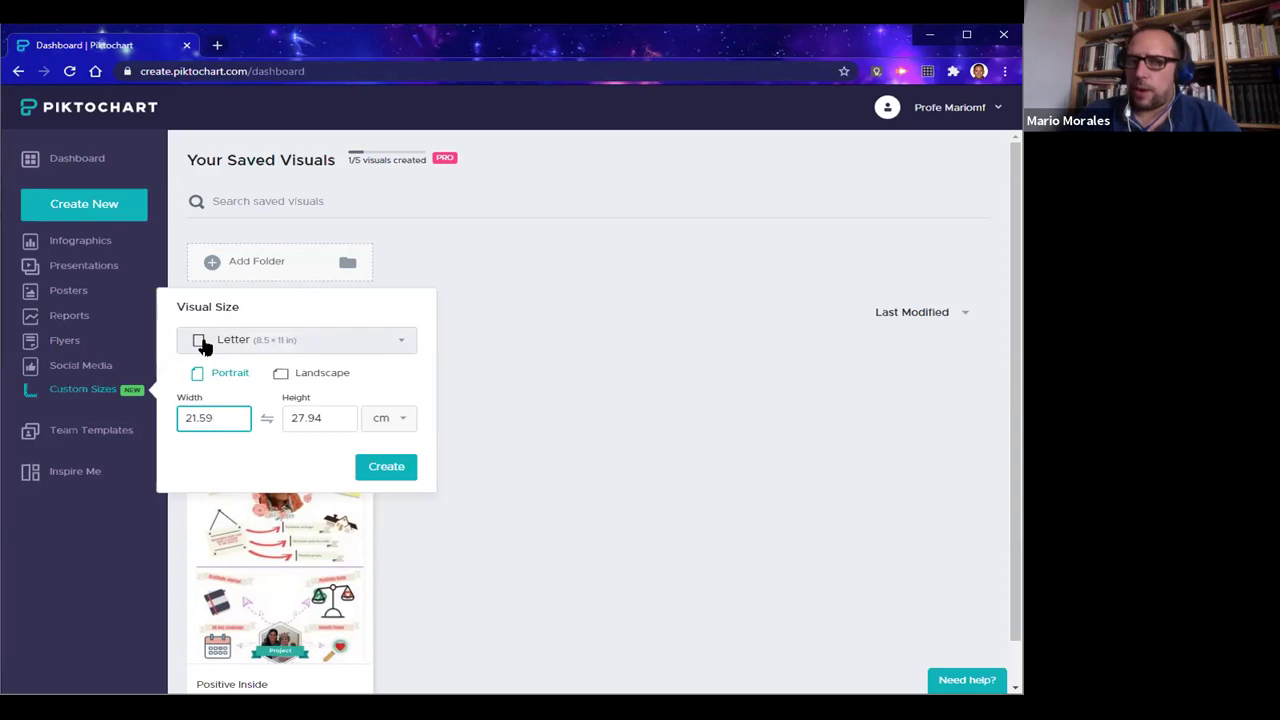
left_click(400, 345)
scroll(376, 469, "down", 5)
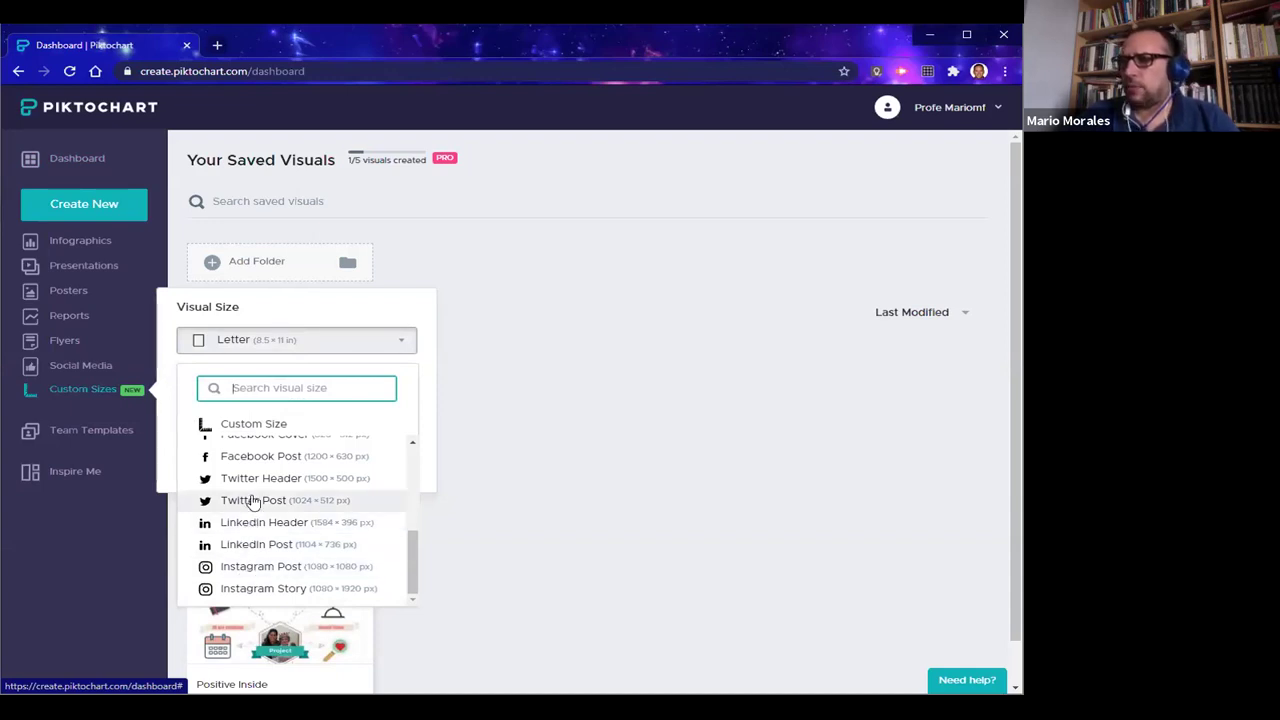
scroll(242, 480, "up", 2)
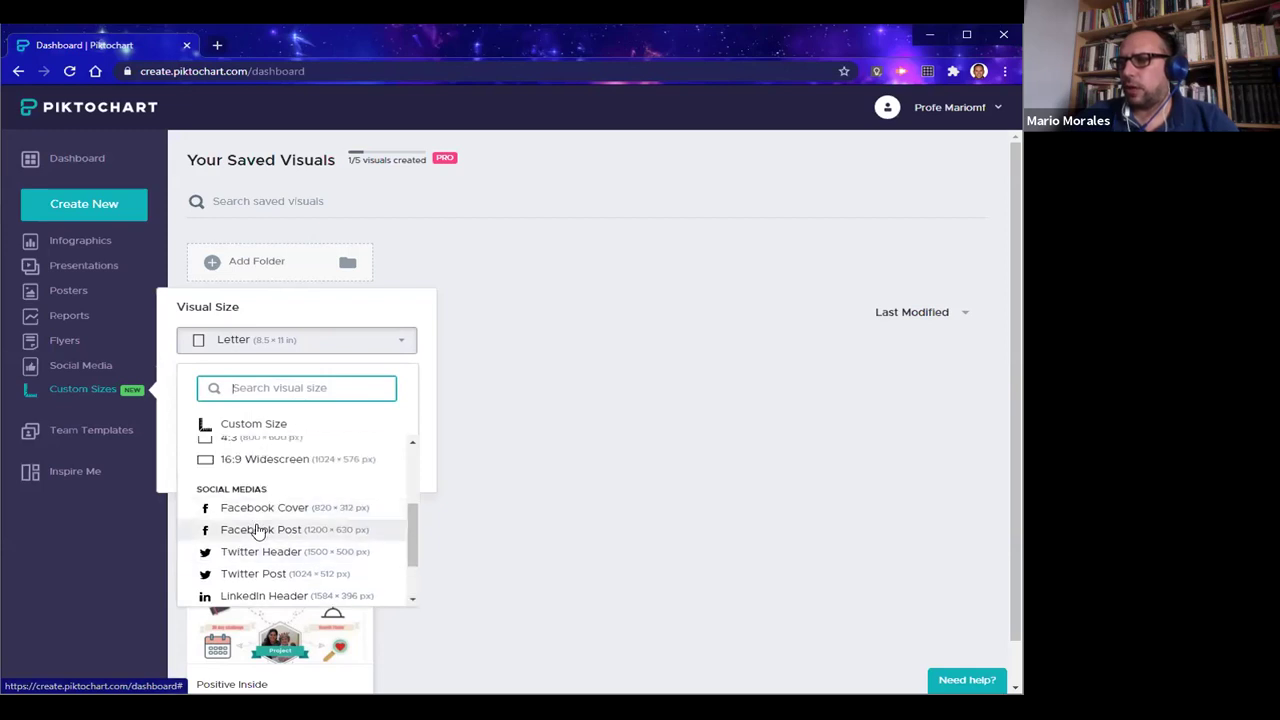
scroll(262, 540, "down", 2)
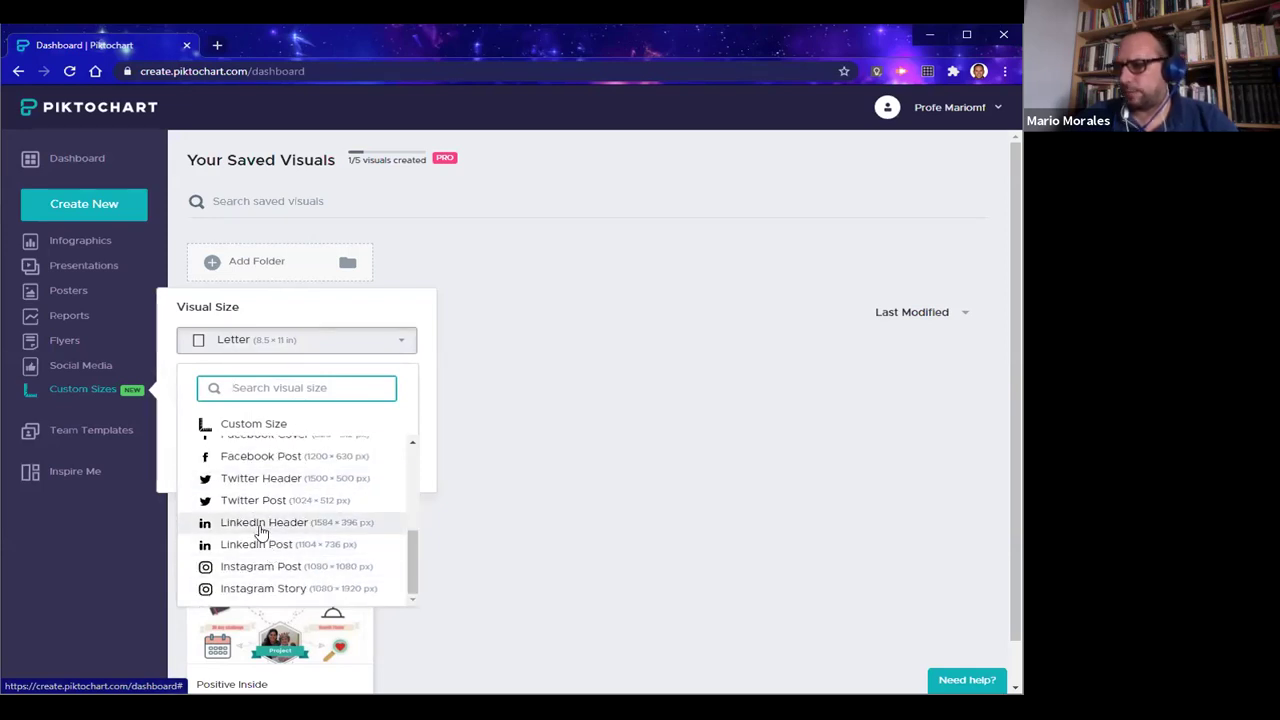
left_click(424, 378)
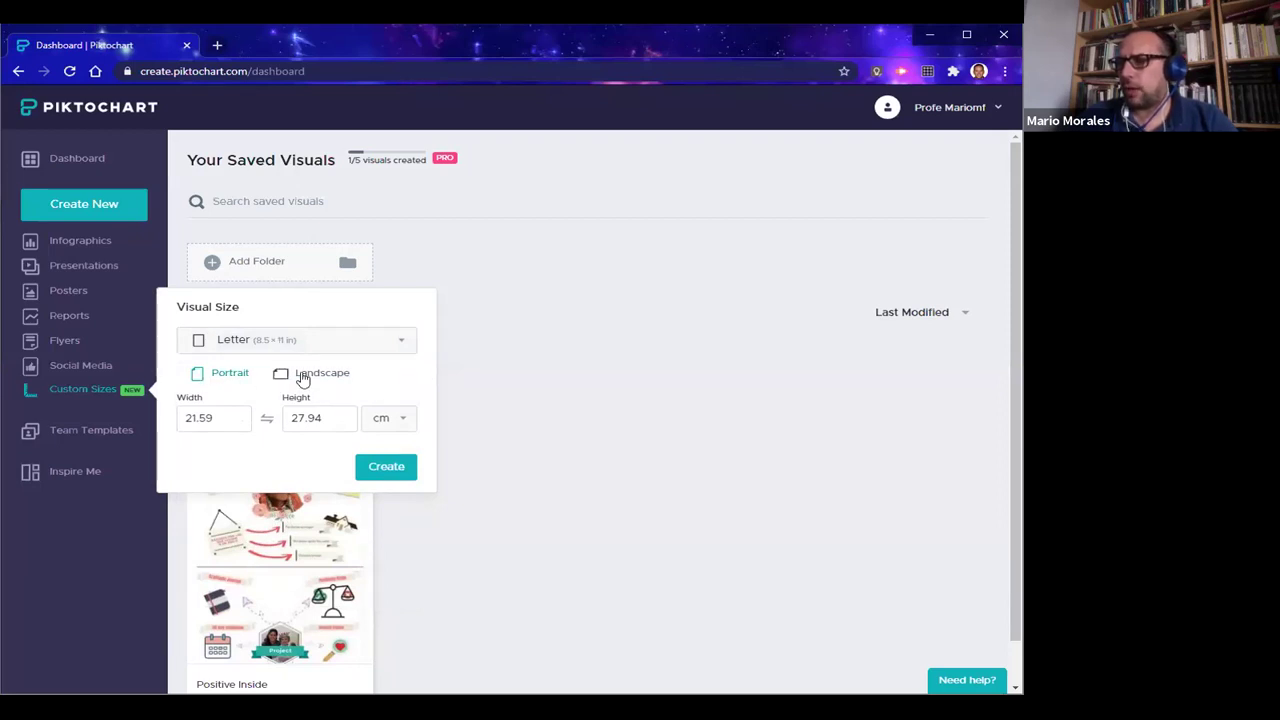
left_click(481, 400)
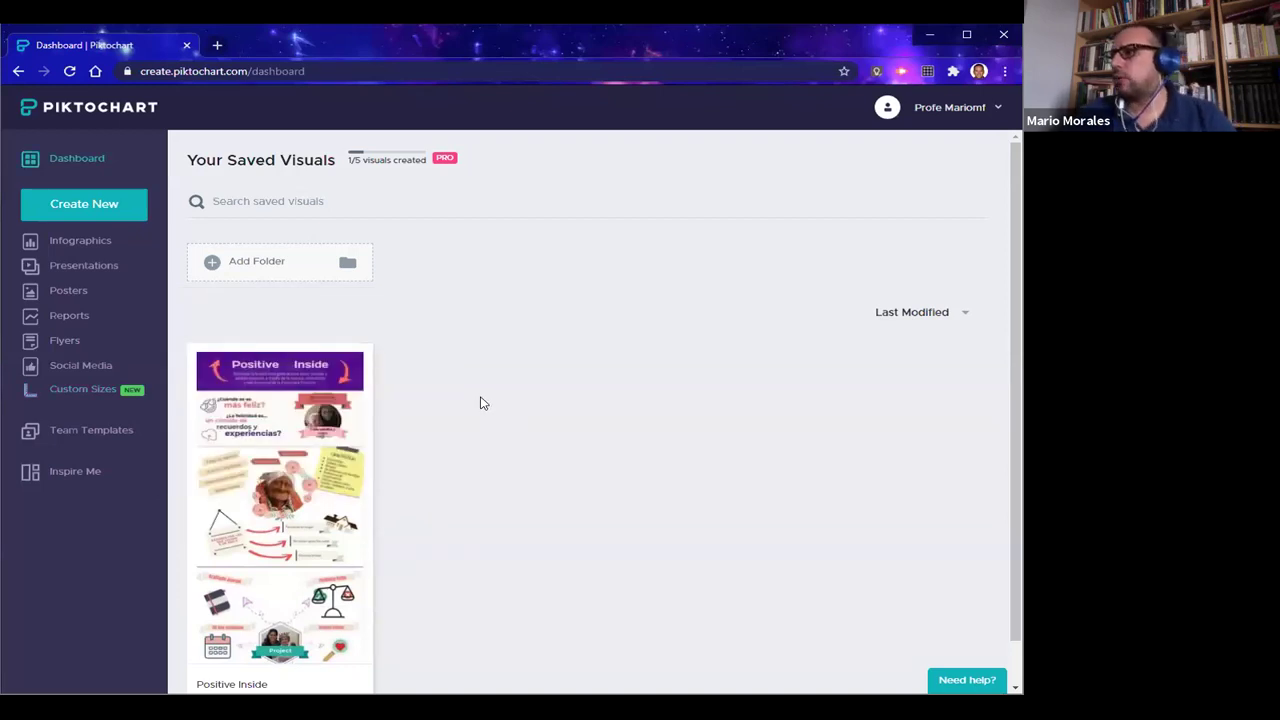
Open the infographic templates and look through the gallery for the available designs
left_click(80, 242)
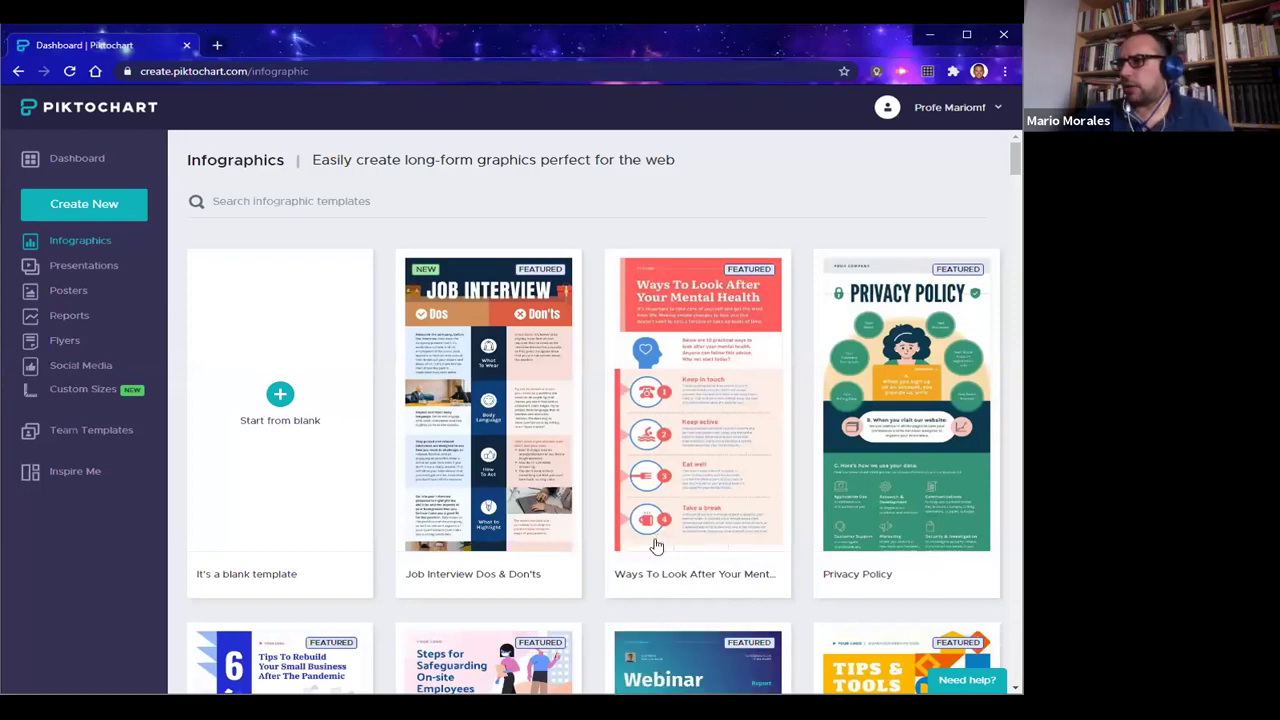
scroll(655, 540, "down", 3)
scroll(663, 538, "down", 2)
scroll(663, 538, "down", 6)
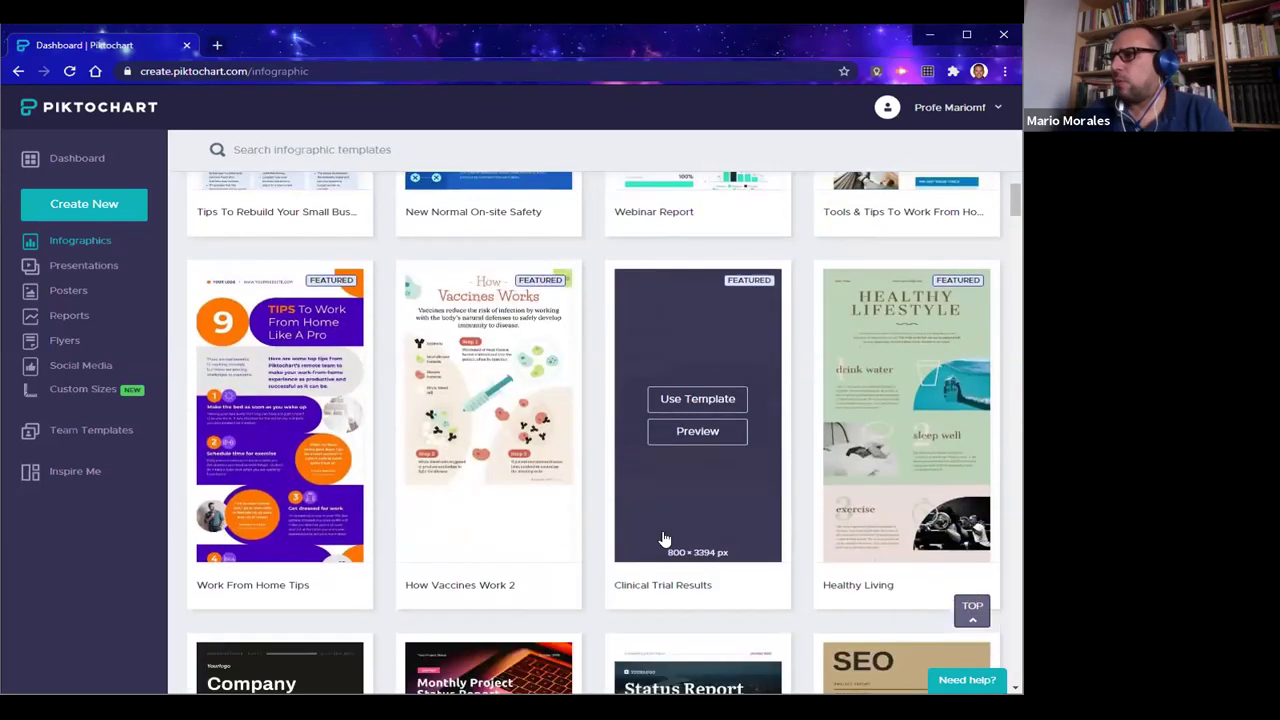
scroll(663, 538, "down", 4)
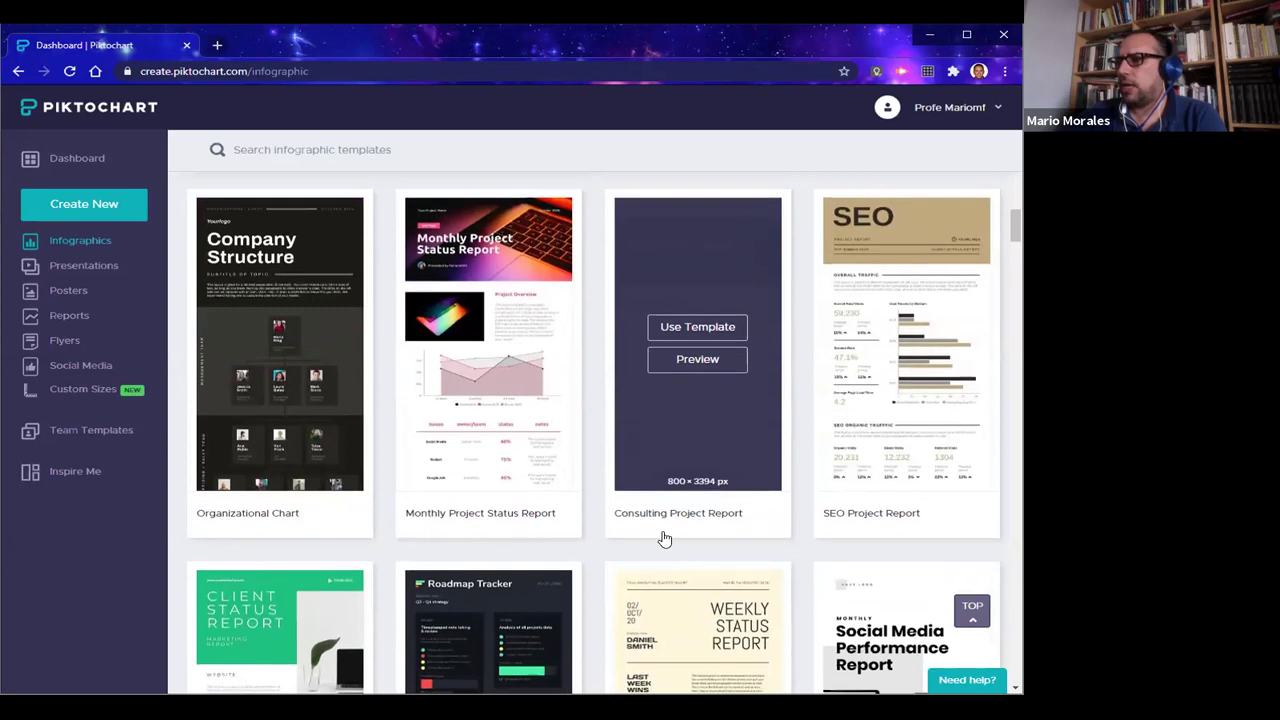
scroll(663, 538, "down", 2)
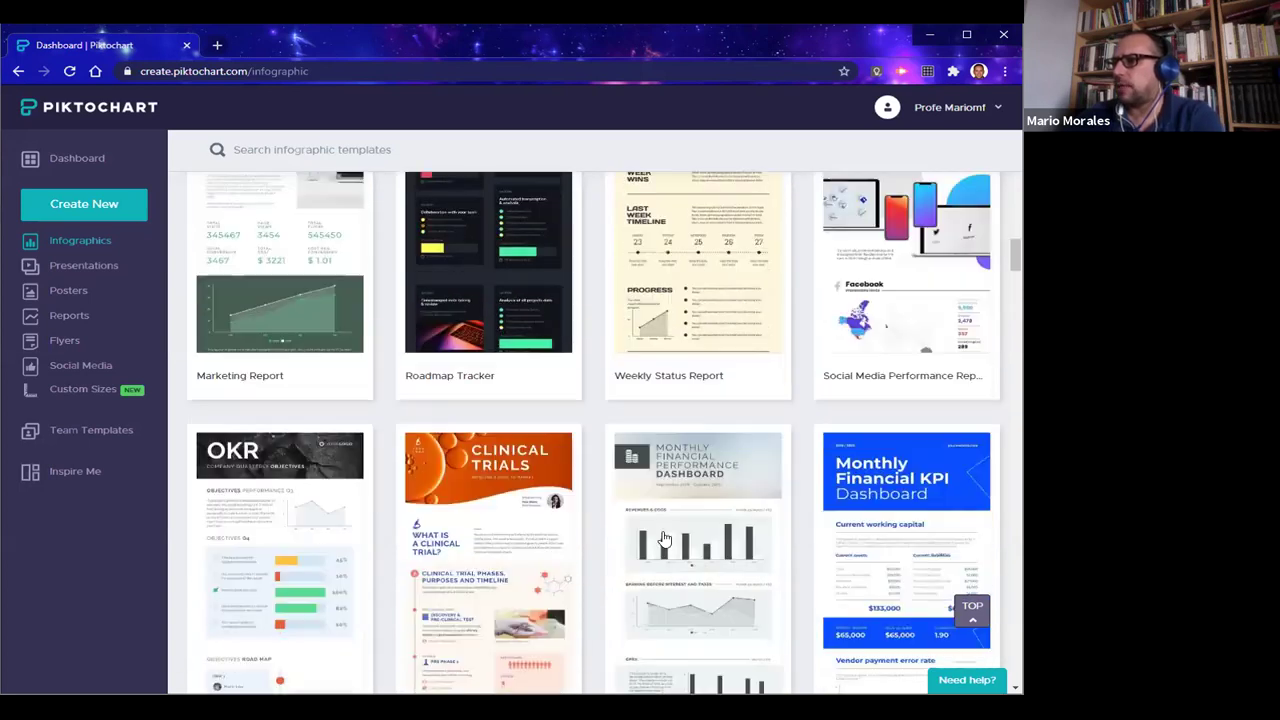
scroll(663, 538, "down", 2)
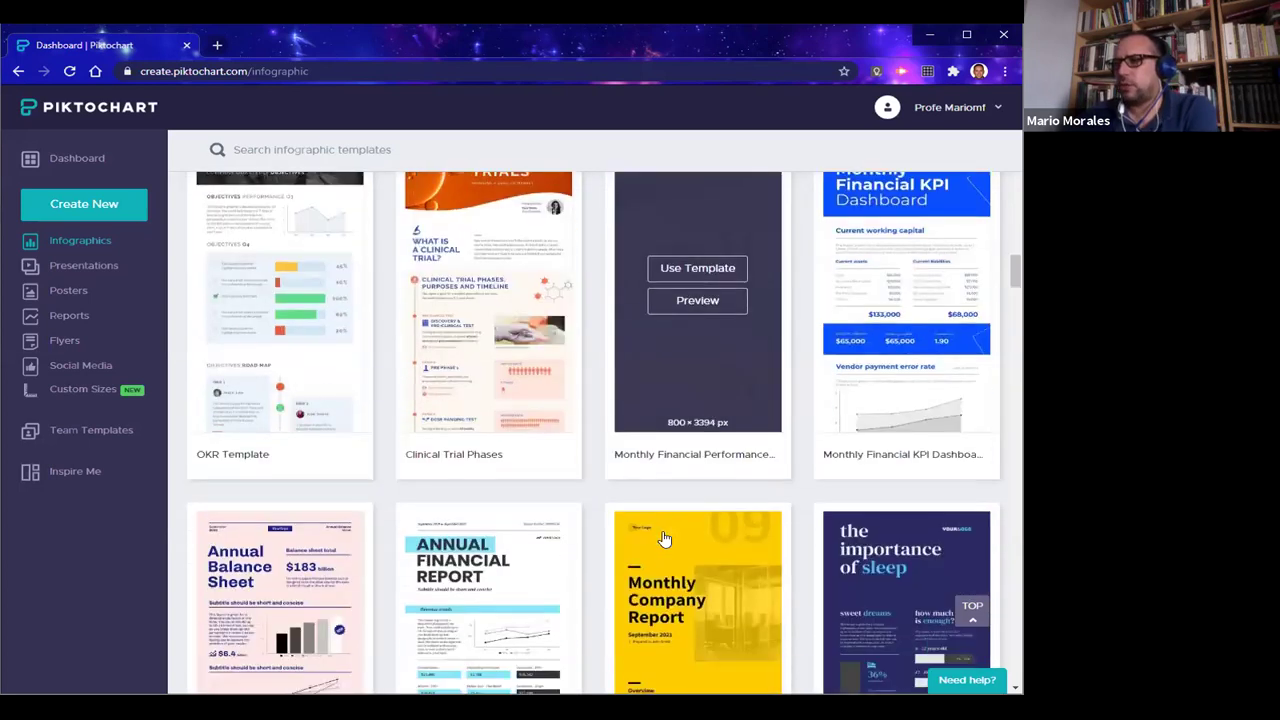
scroll(663, 538, "down", 1)
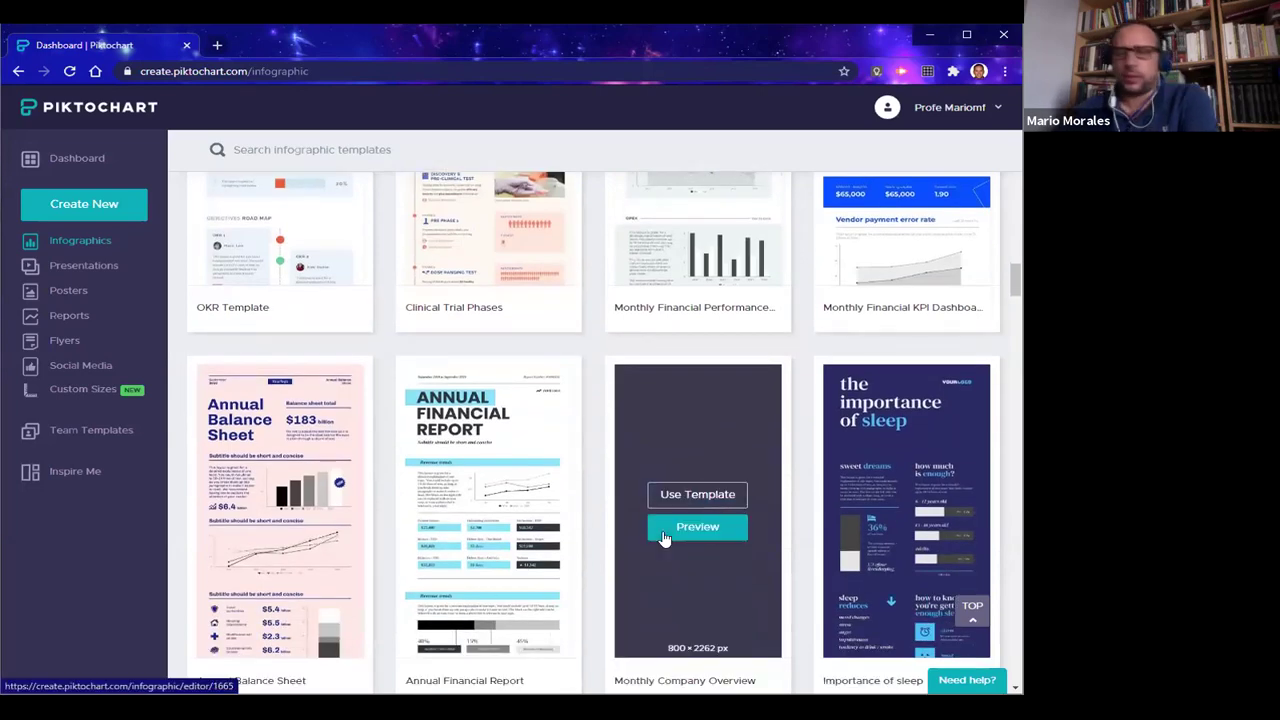
scroll(605, 490, "down", 8)
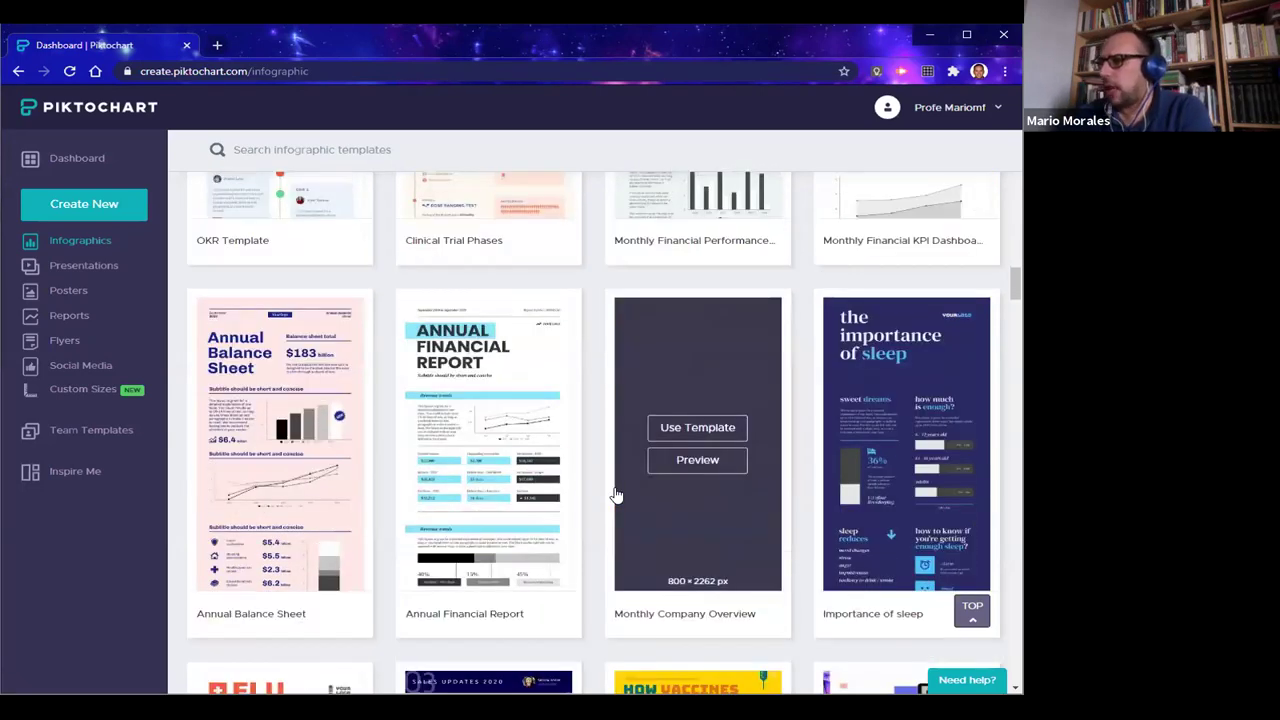
scroll(617, 495, "down", 7)
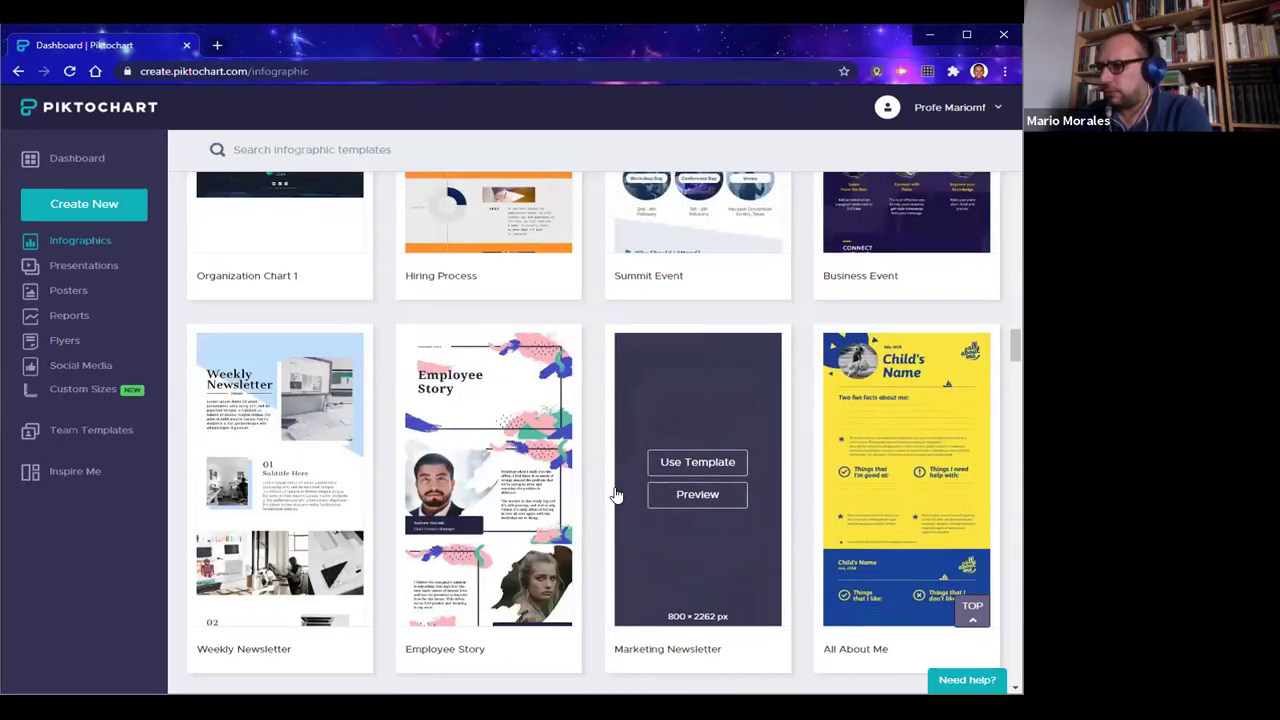
scroll(617, 495, "down", 3)
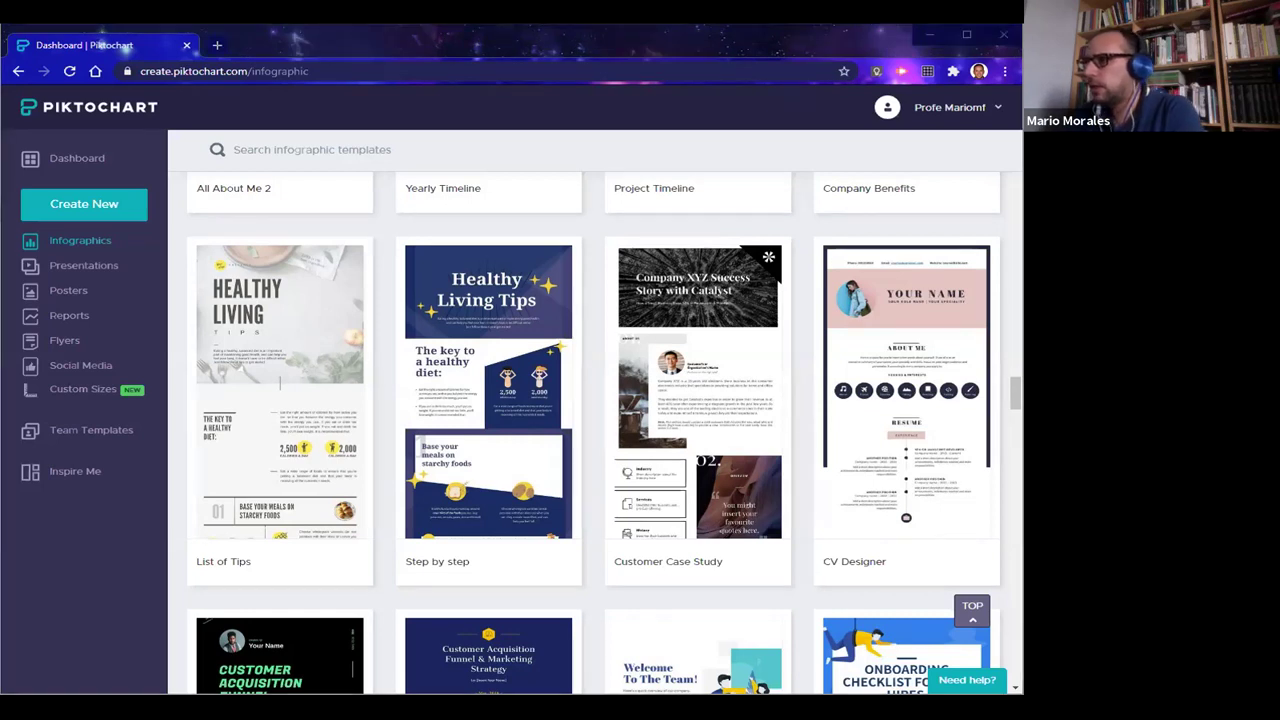
mouse_move(698, 343)
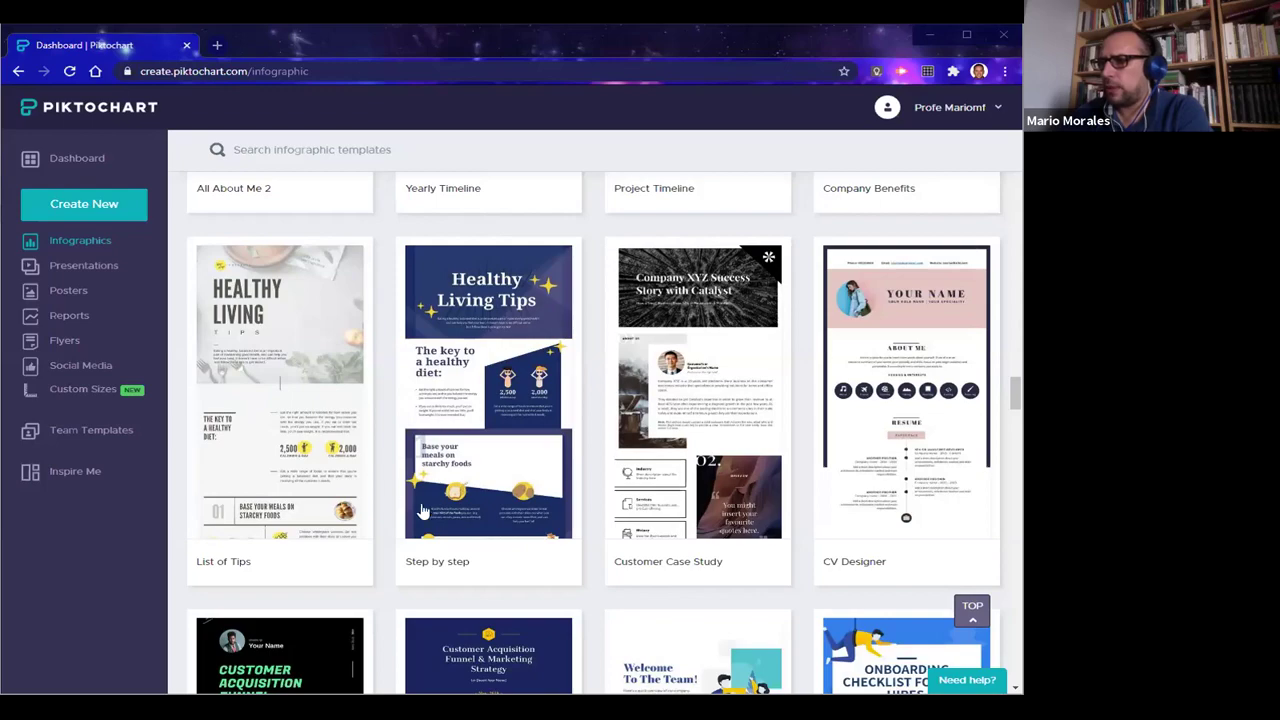
scroll(420, 500, "down", 8)
scroll(415, 492, "down", 6)
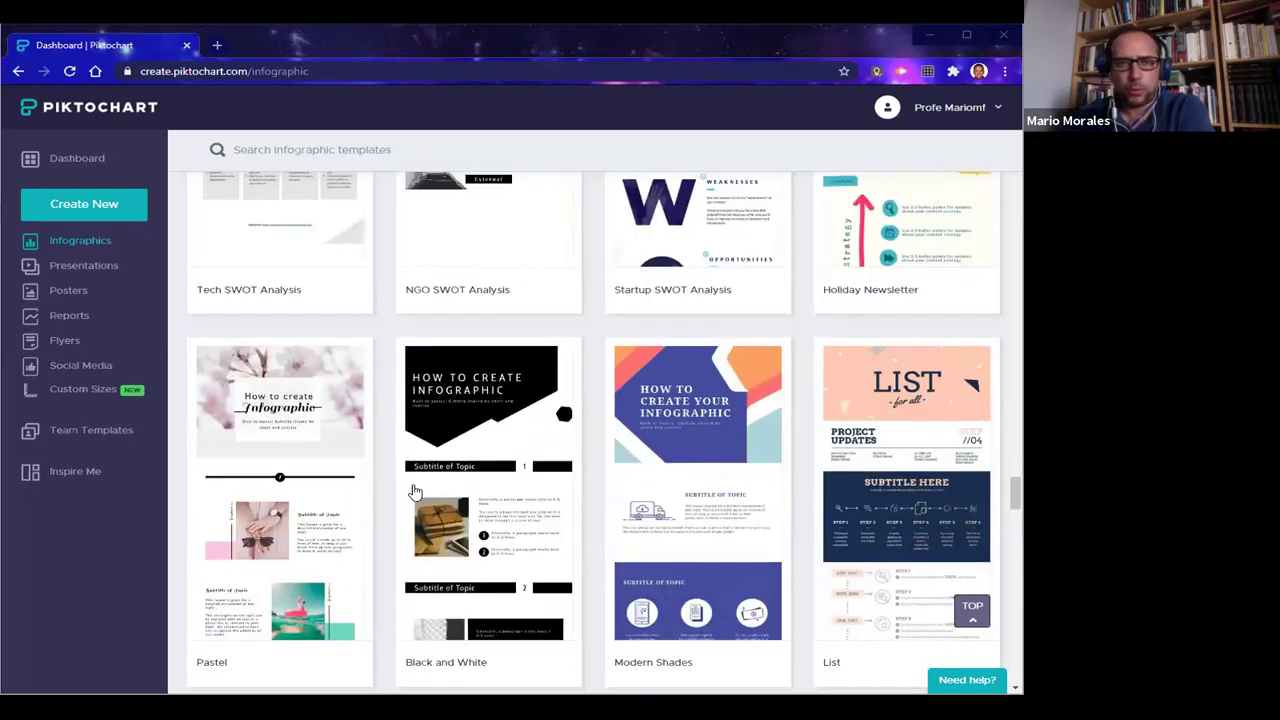
scroll(415, 492, "down", 9)
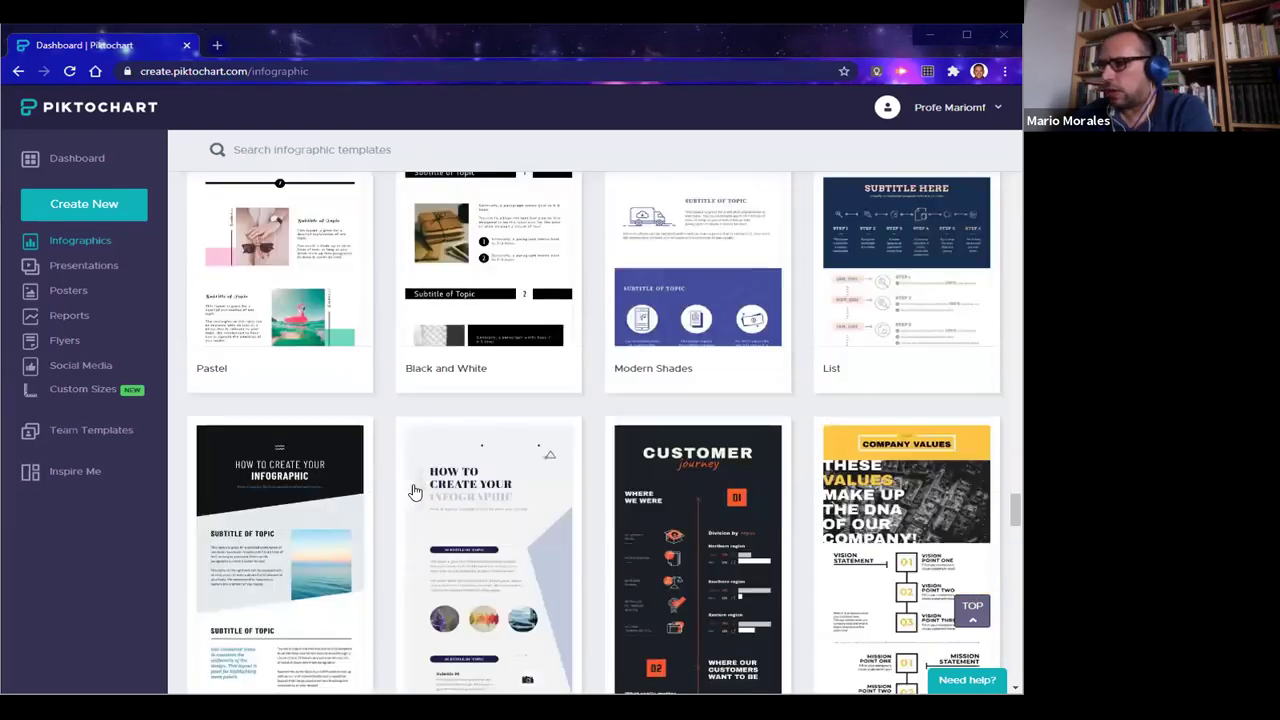
Create a new infographic from the blank template in the infographics gallery
scroll(415, 492, "up", 10)
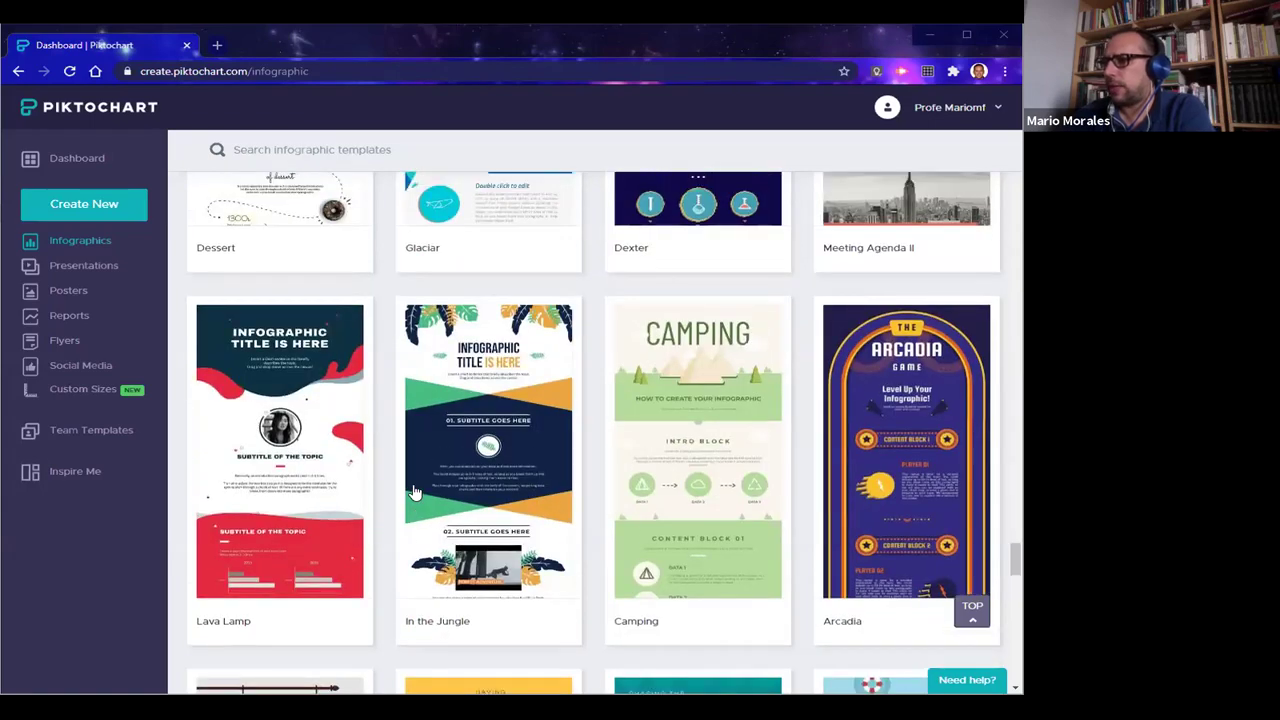
scroll(415, 492, "up", 20)
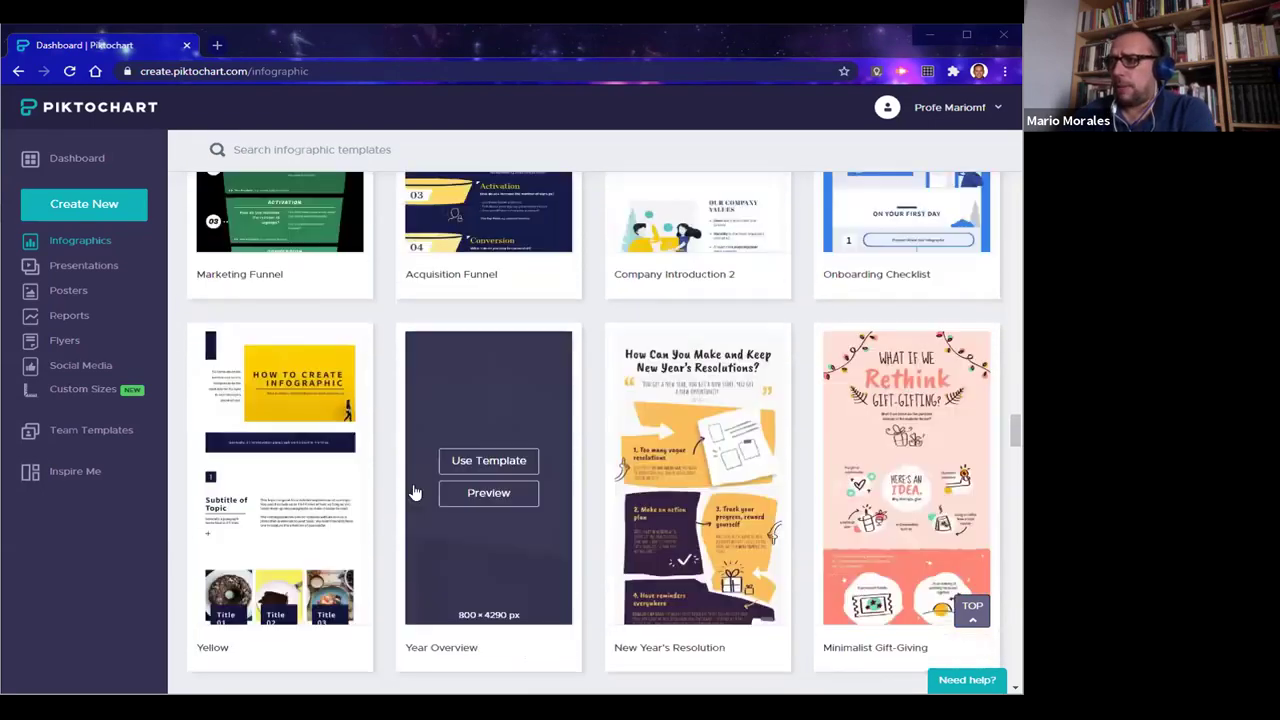
scroll(415, 492, "up", 20)
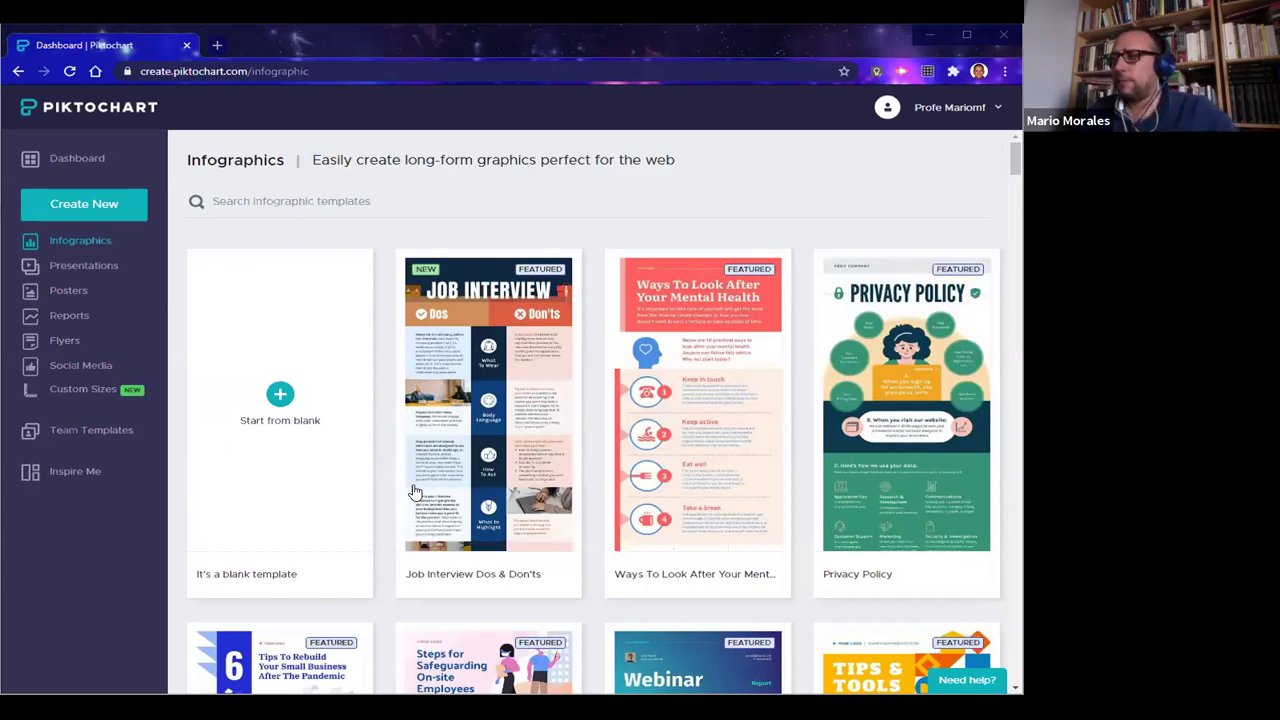
left_click(280, 396)
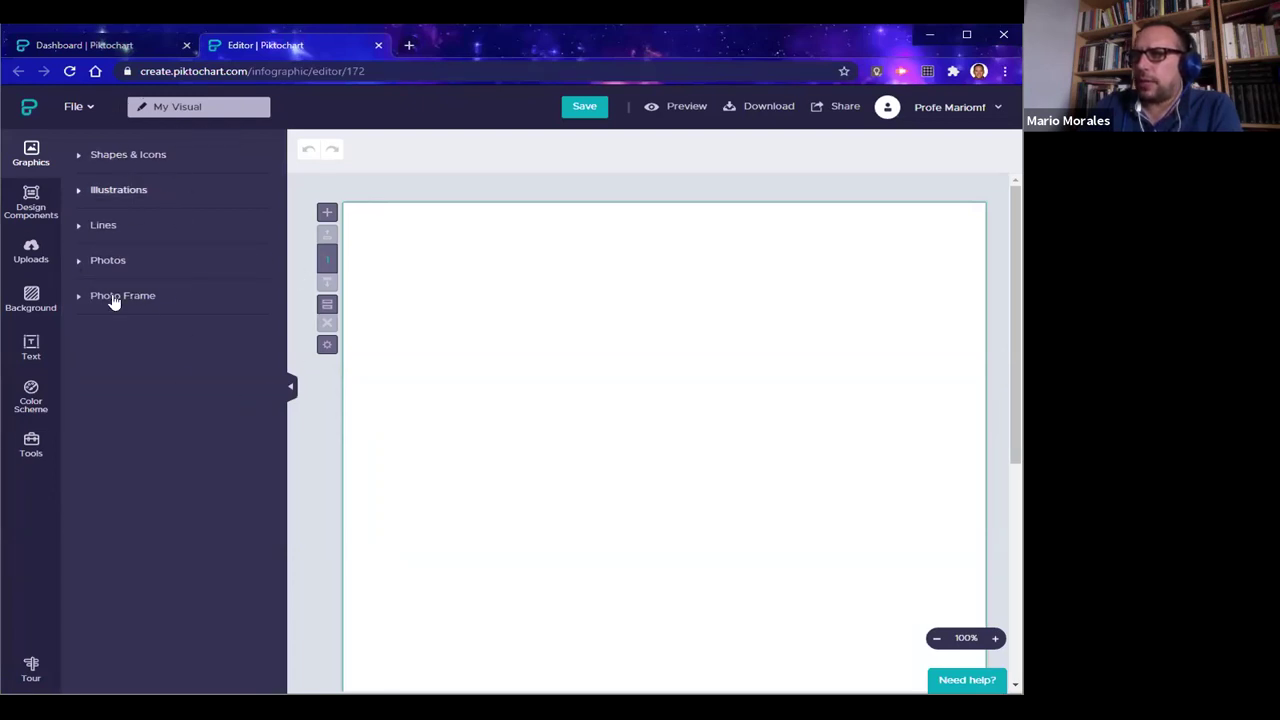
Look through the editor's design components, uploads, background, colour scheme and text options, and collapse the side panel
left_click(31, 193)
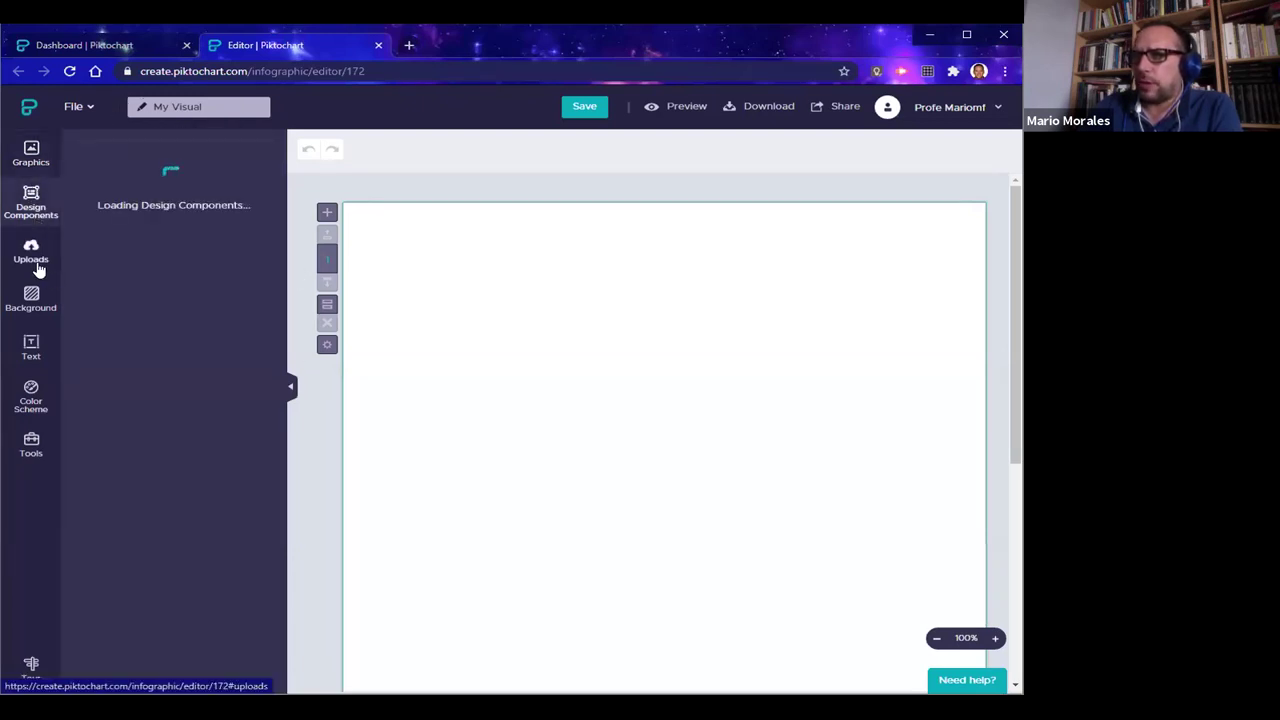
left_click(32, 256)
left_click(32, 295)
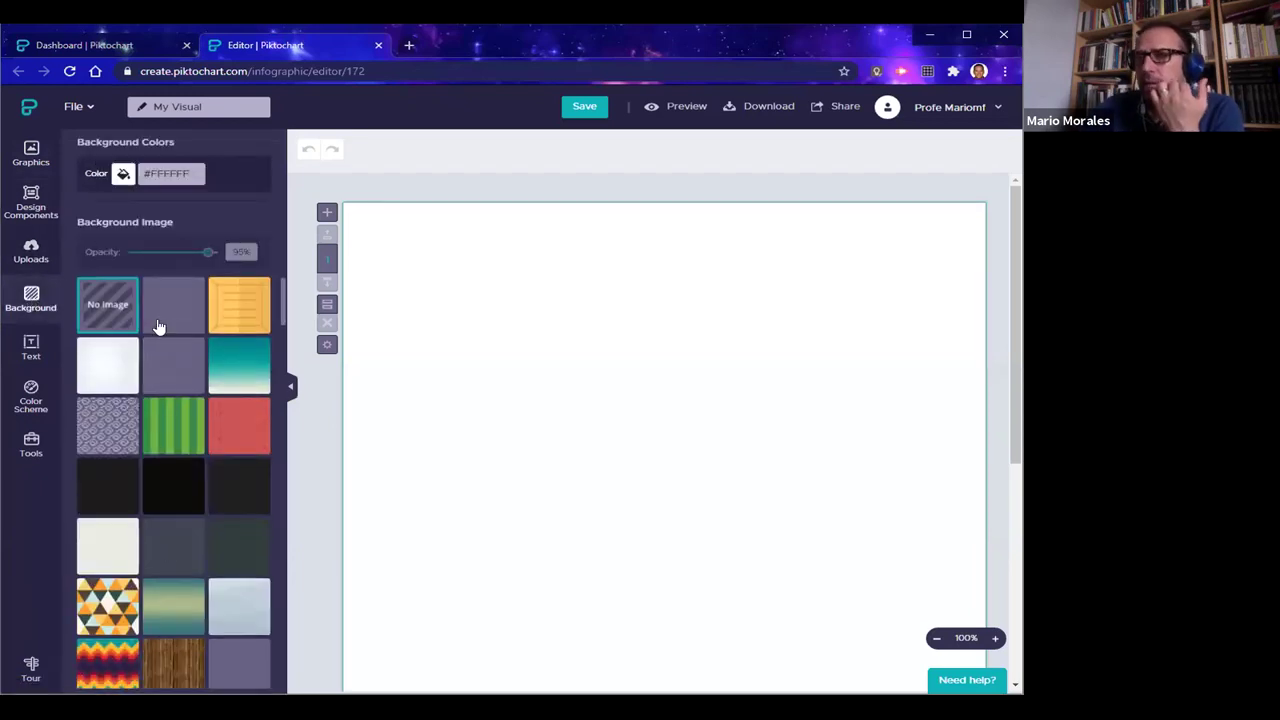
left_click(291, 390)
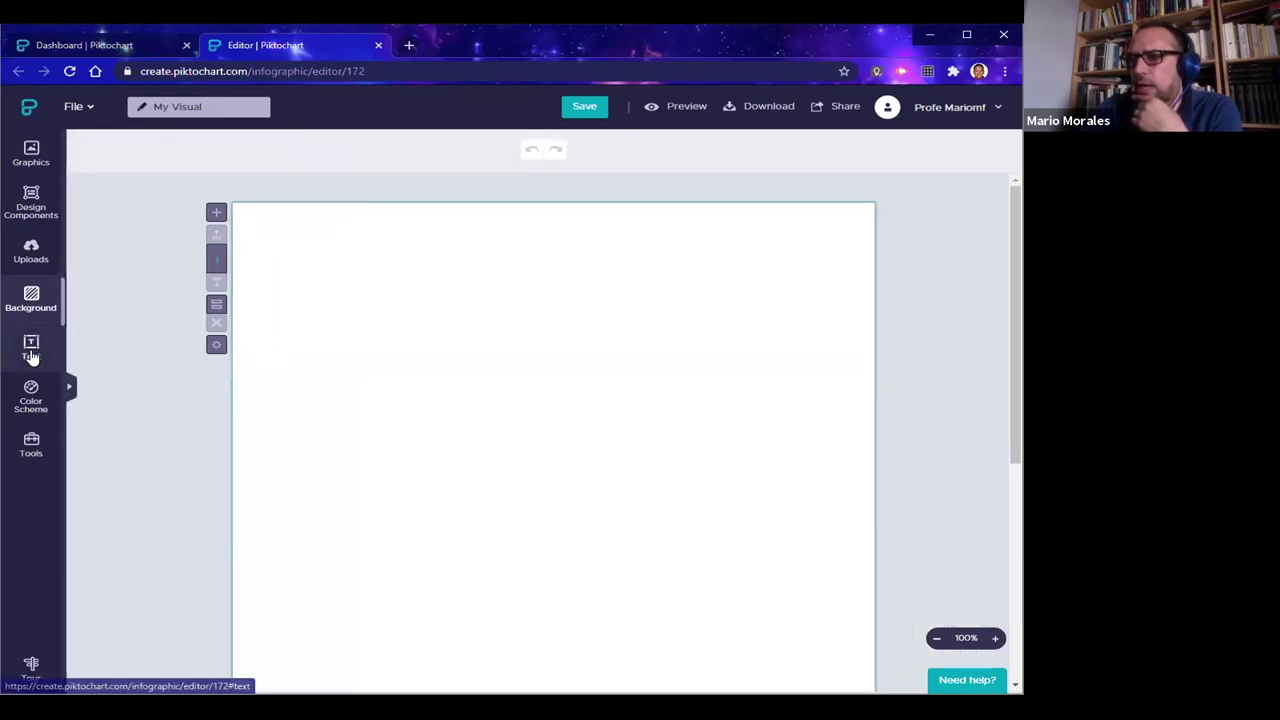
left_click(38, 398)
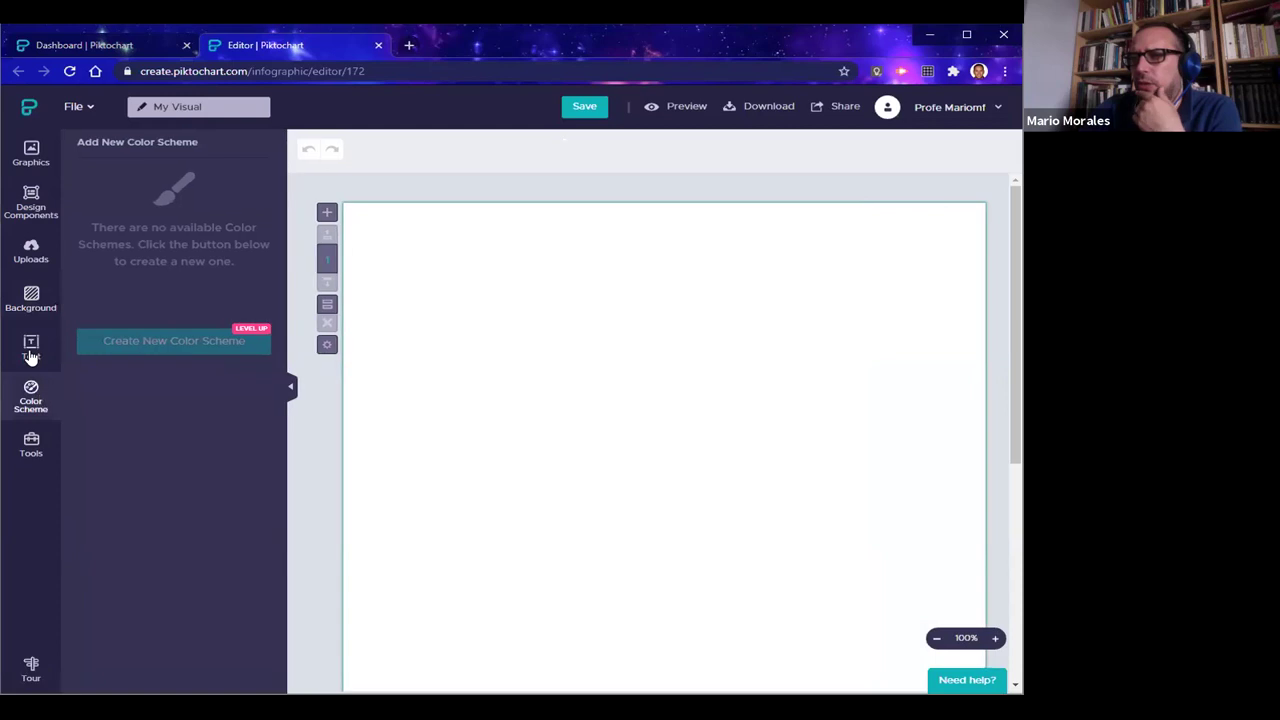
left_click(30, 354)
left_click(289, 386)
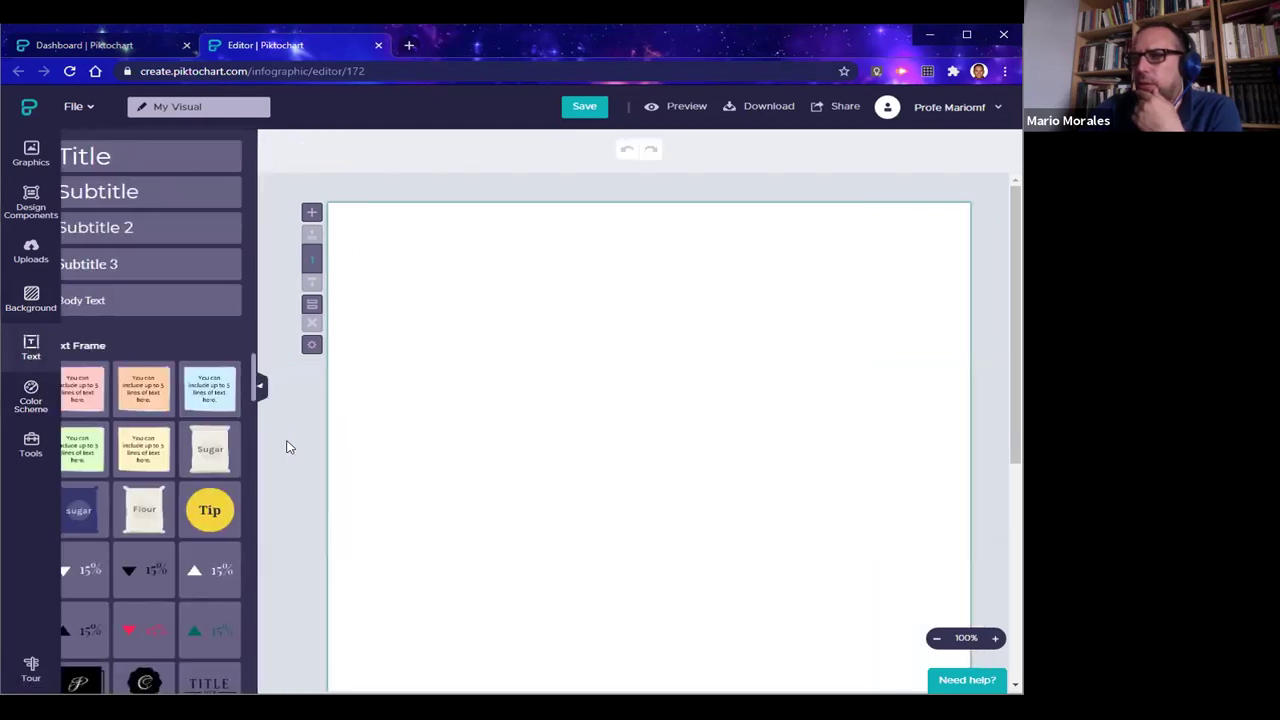
left_click(30, 296)
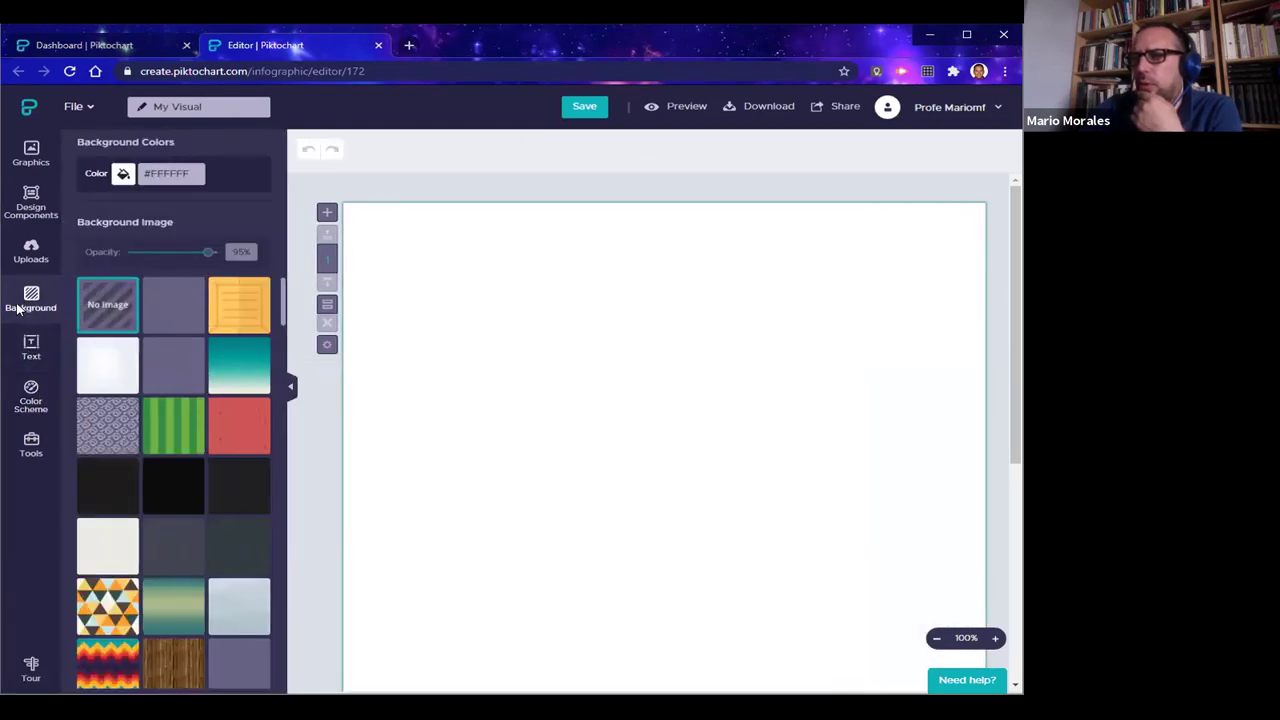
left_click(30, 250)
left_click(290, 386)
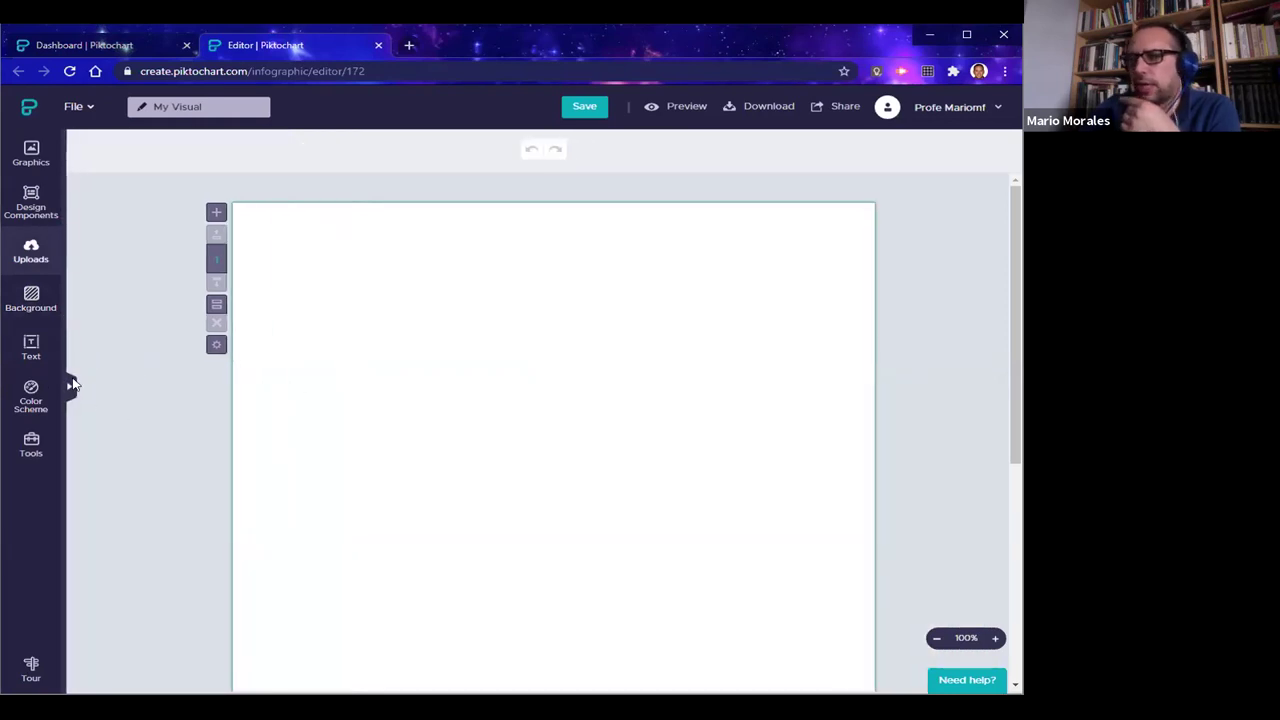
left_click(71, 388)
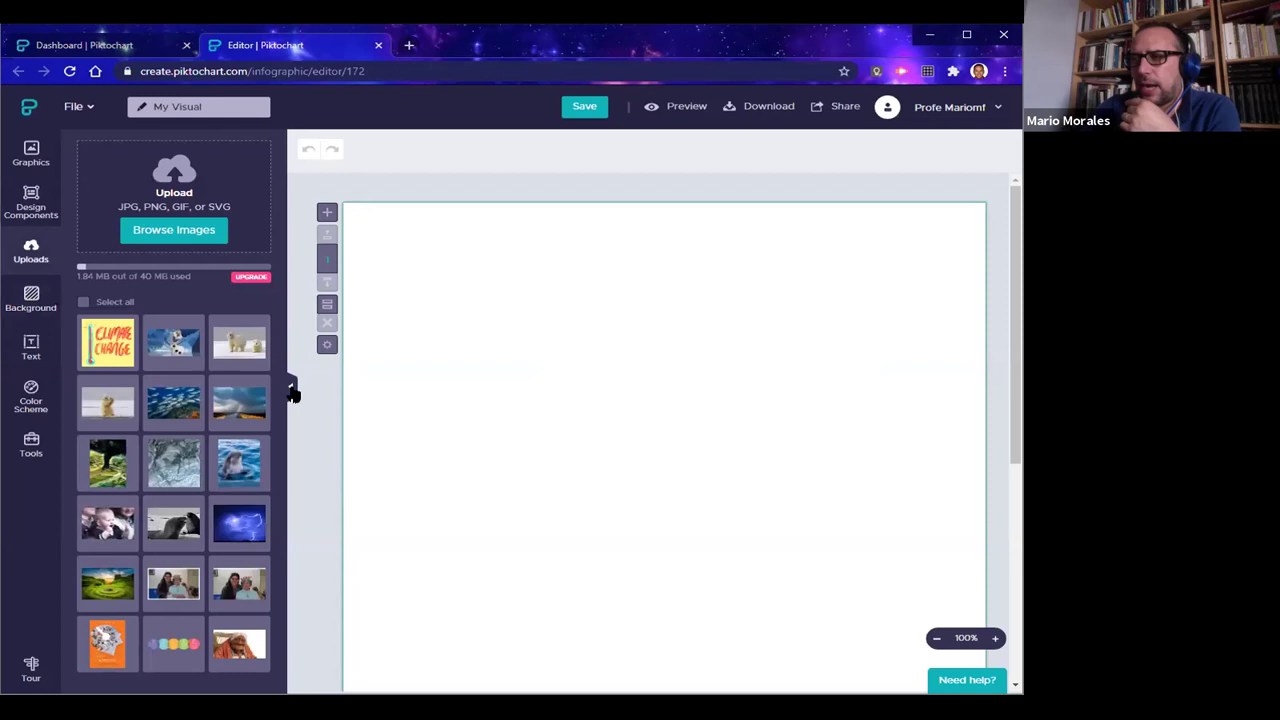
left_click(291, 387)
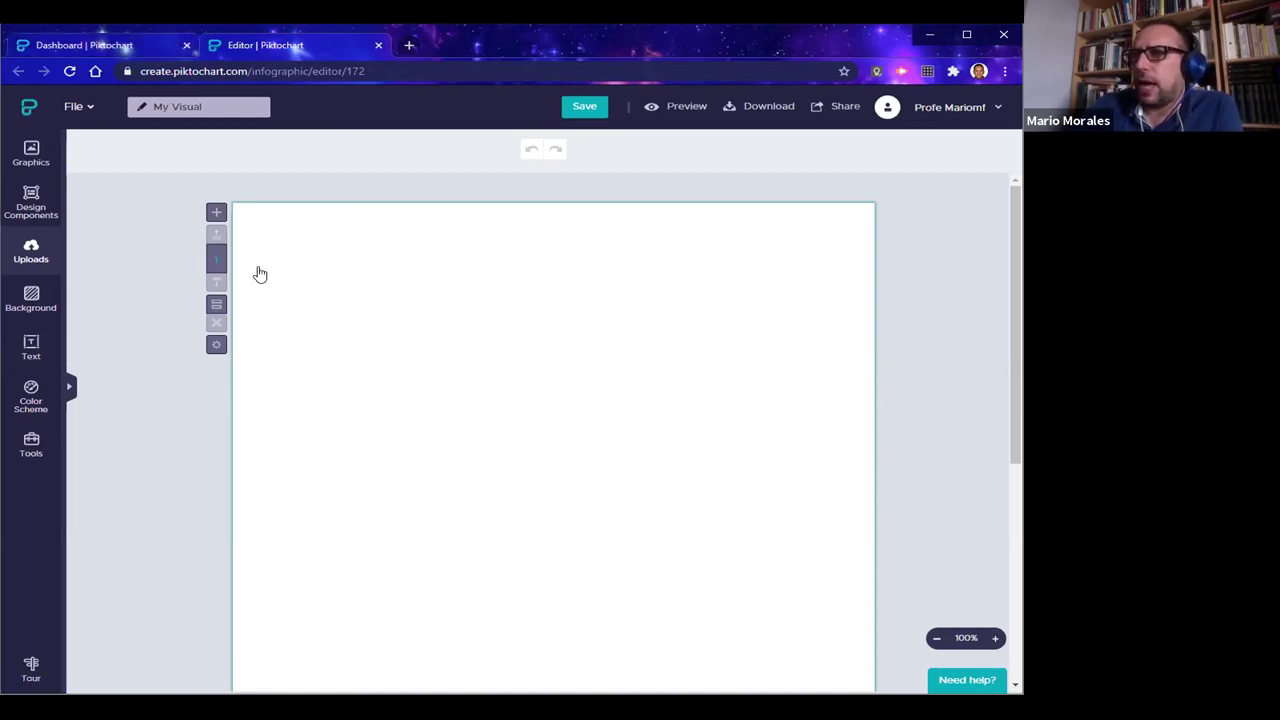
Check the saved visuals on the dashboard and return to the infographic being edited
left_click(84, 45)
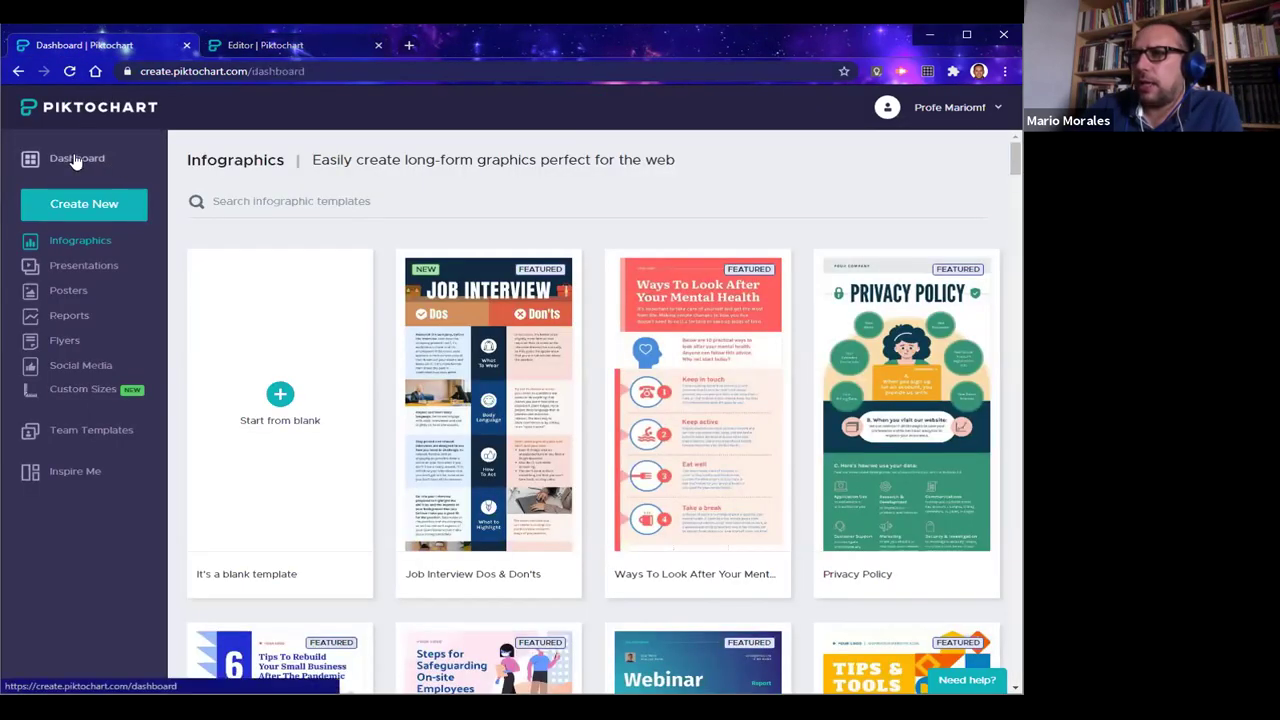
left_click(75, 160)
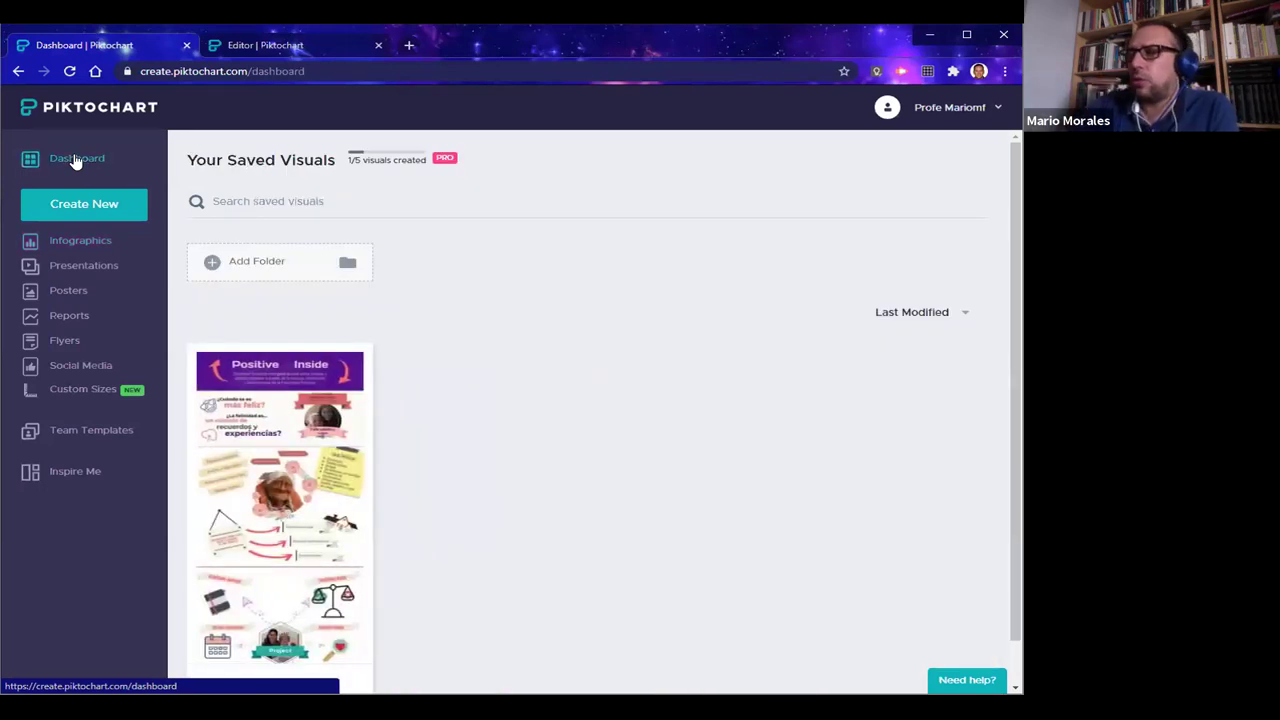
left_click(237, 48)
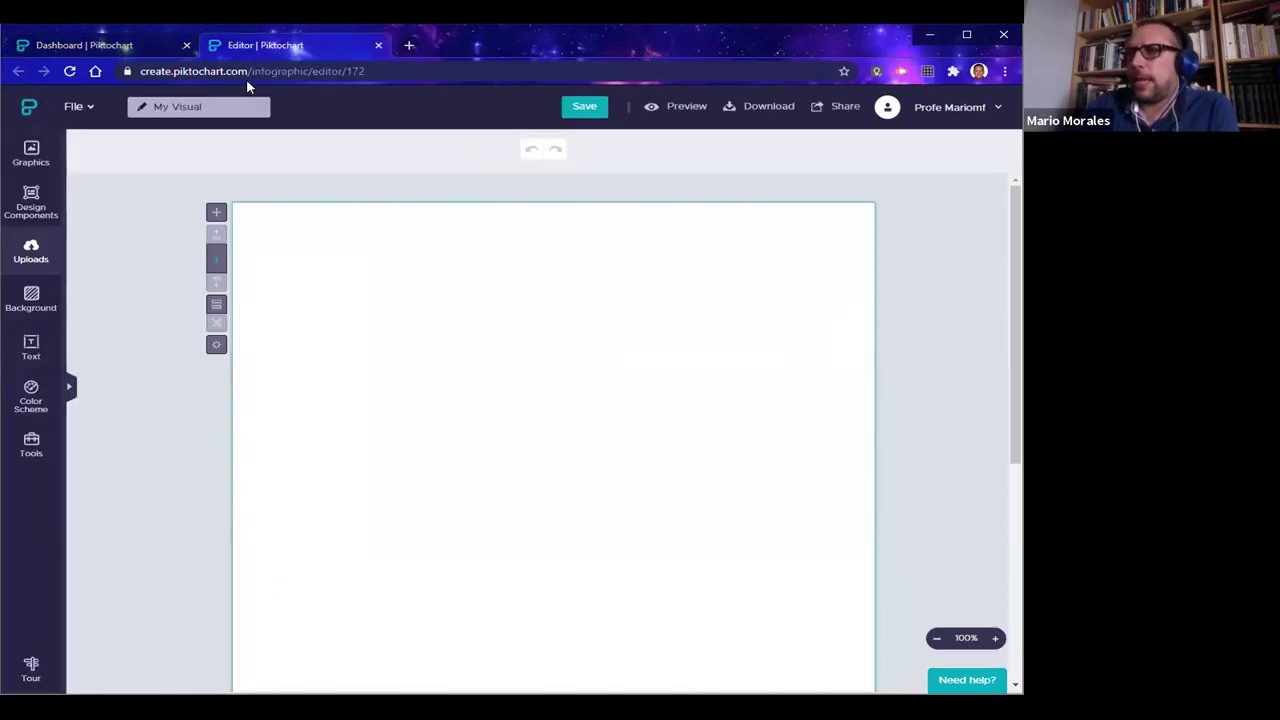
Review the file options for creating, duplicating and downloading a visual
left_click(88, 107)
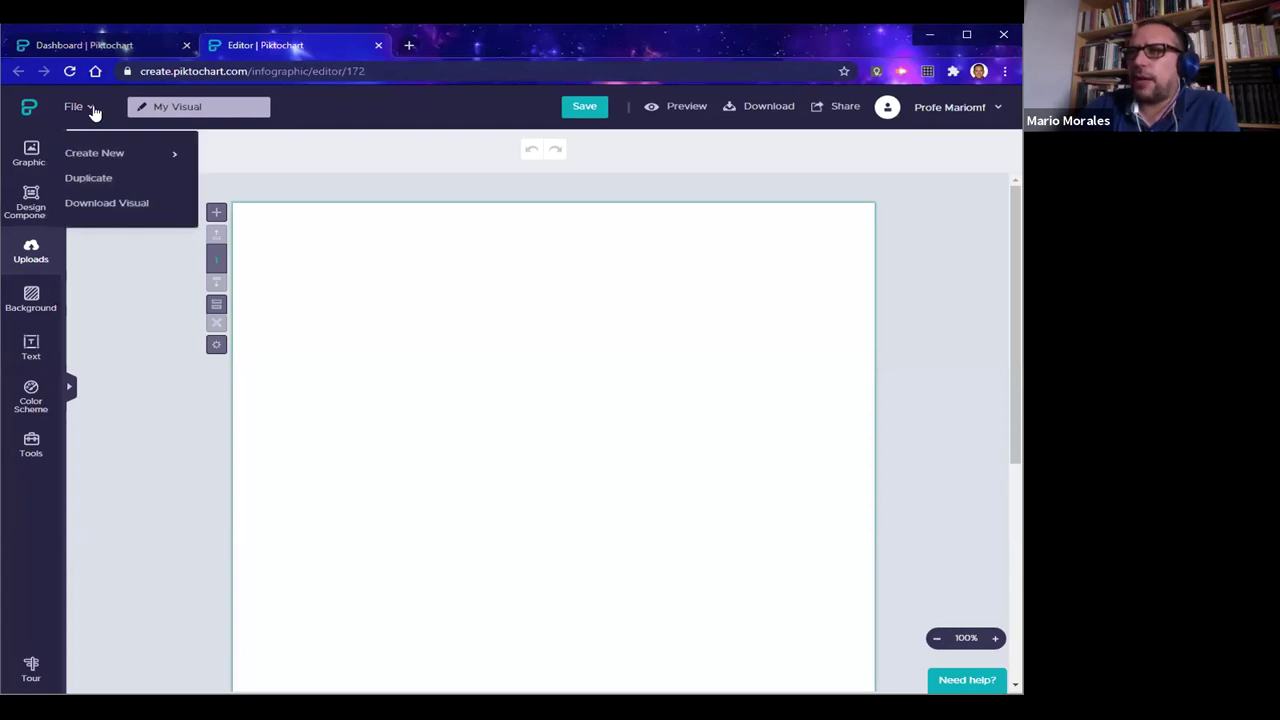
mouse_move(117, 164)
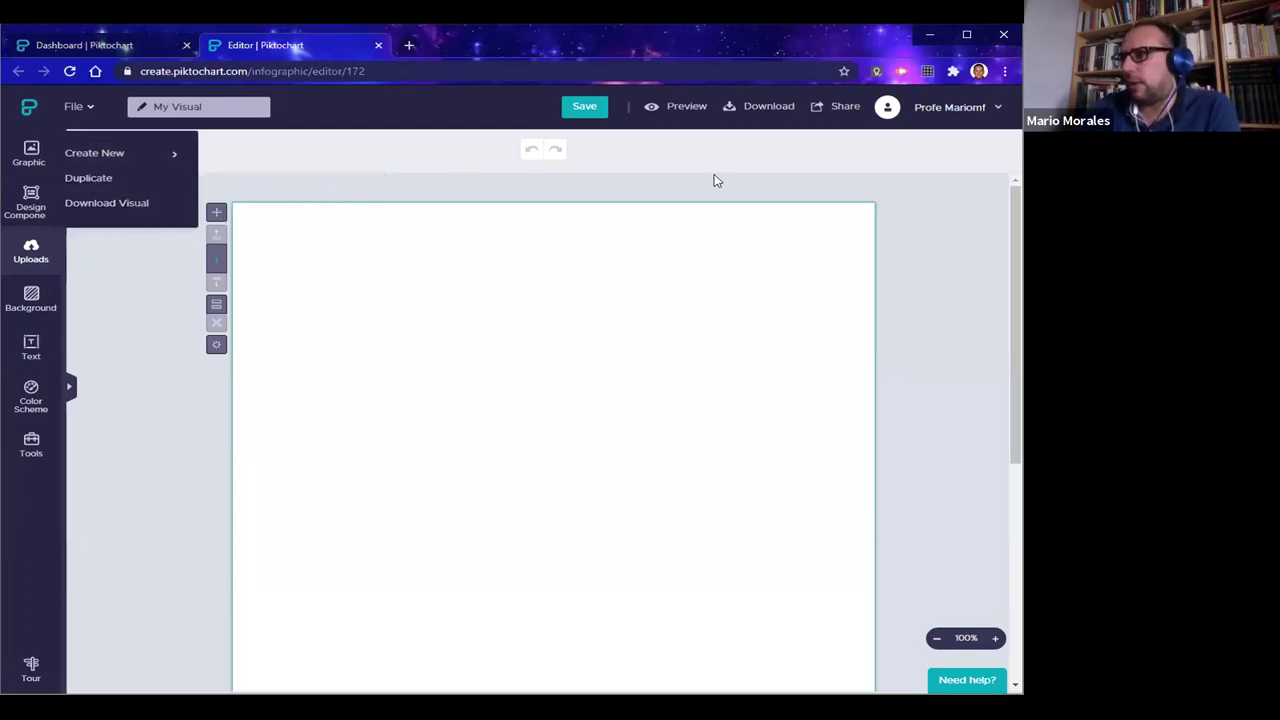
left_click(238, 160)
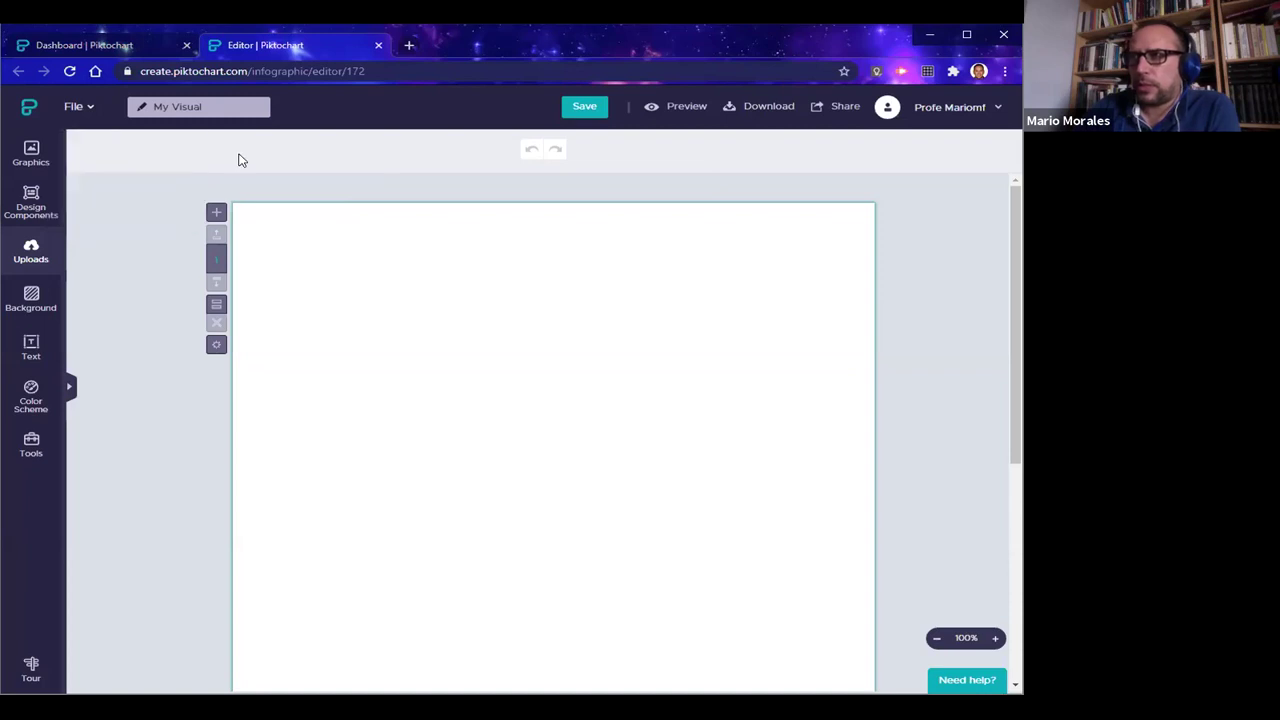
left_click(89, 110)
Rename the infographic as "Castillos Medievales" and save it
left_click(205, 108)
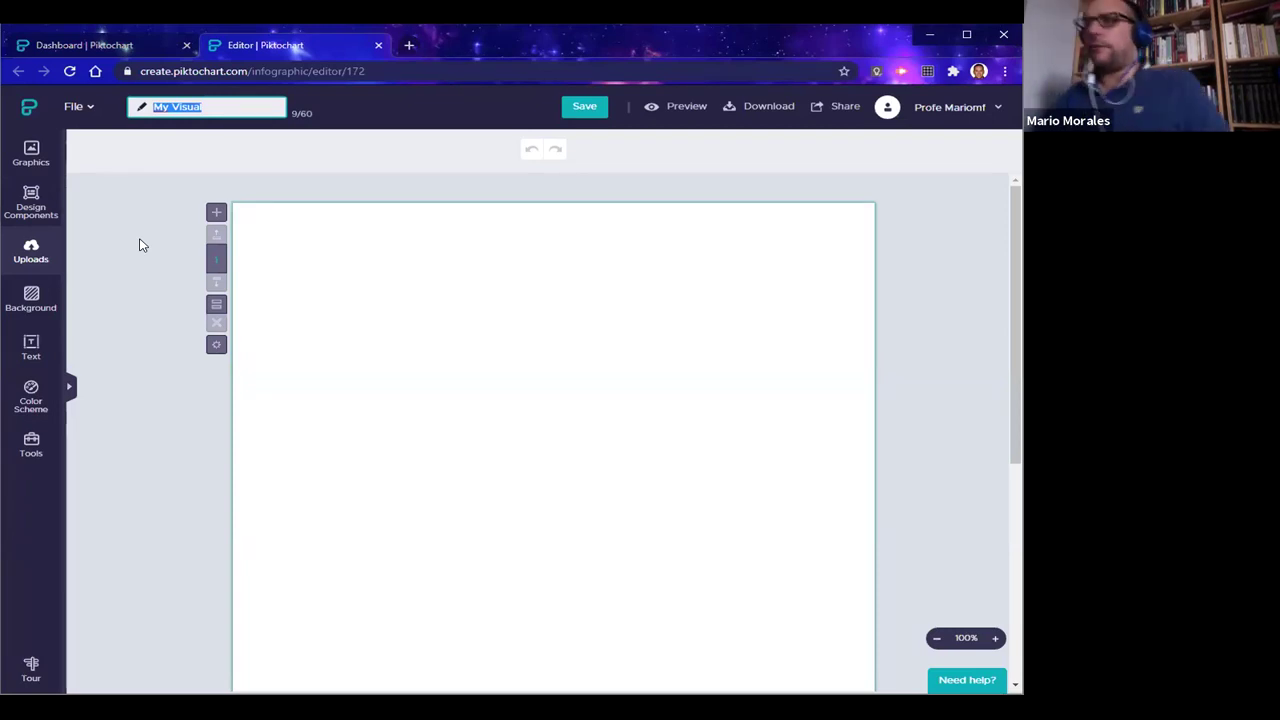
type("Castl")
type("llo")
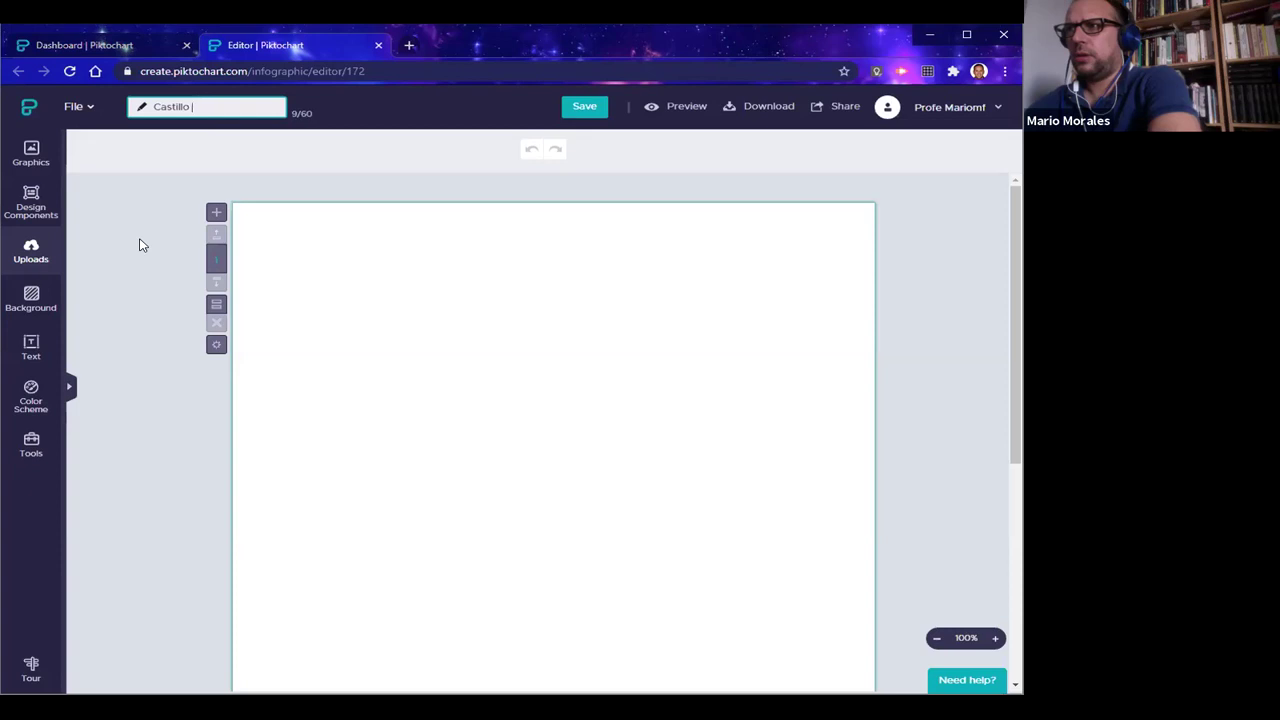
type("s Medievales")
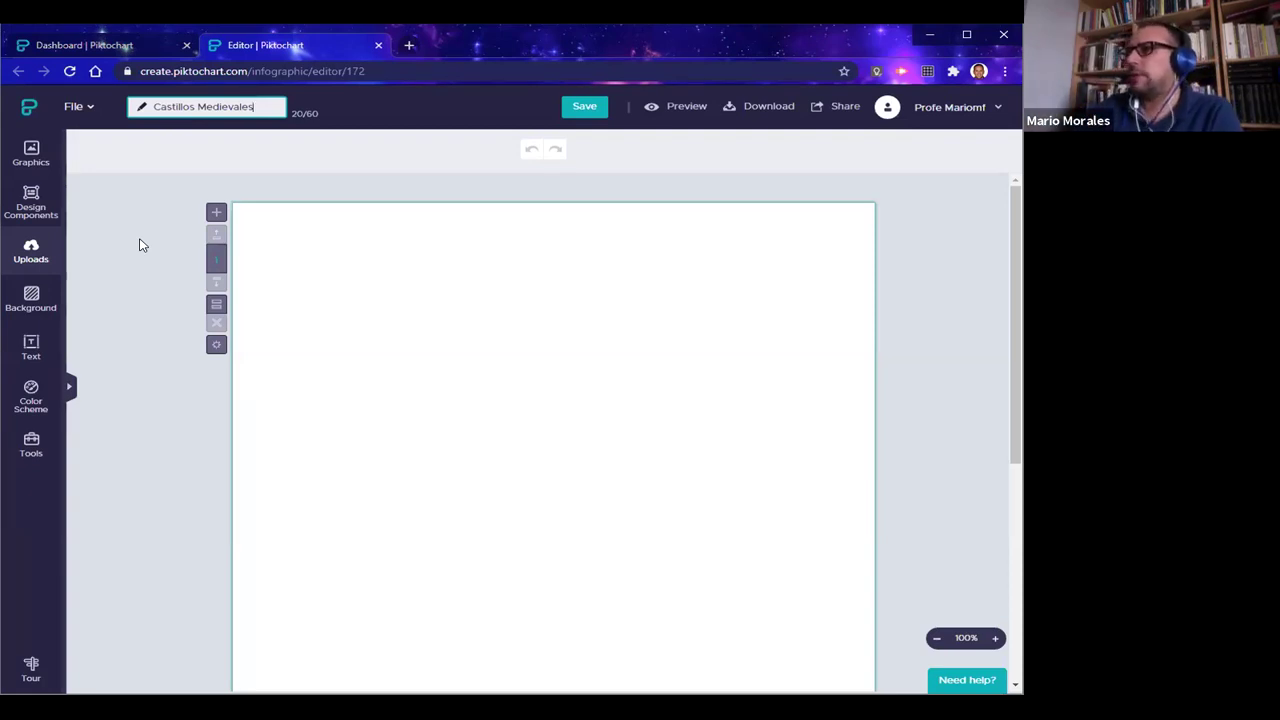
key("Return")
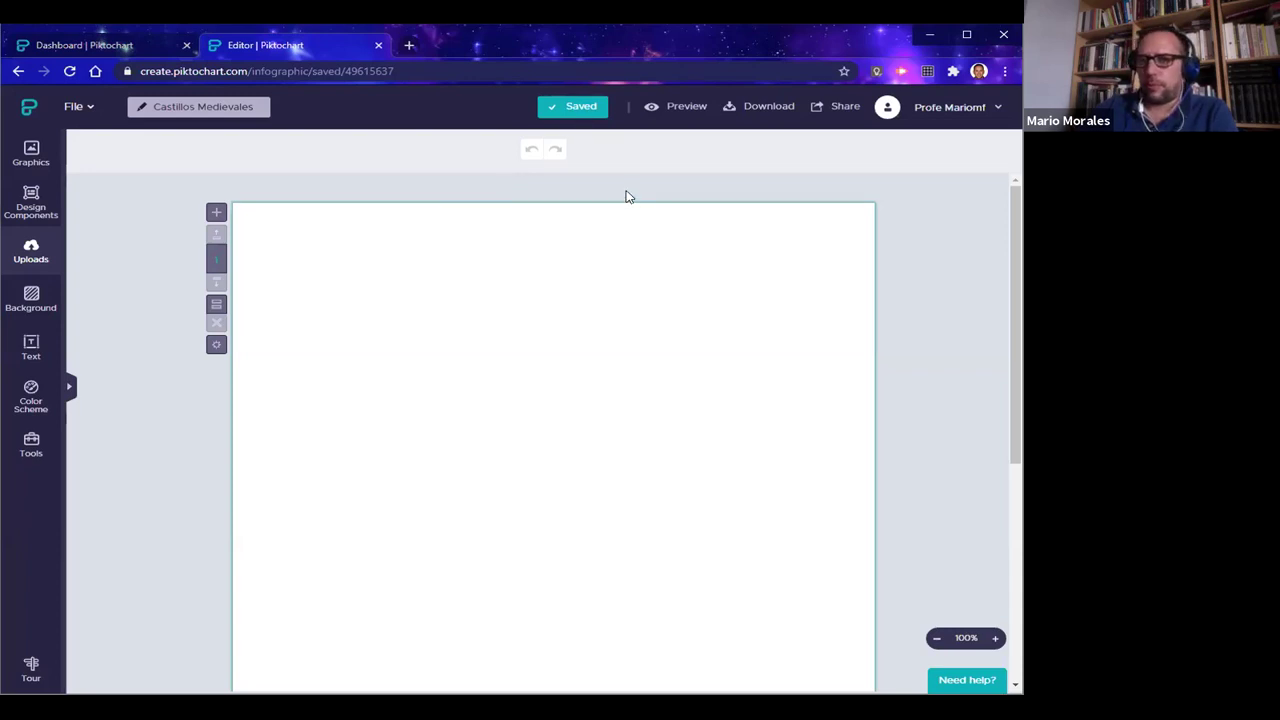
Preview the infographic, and examine the download settings with Medium quality PNG without downloading the file
left_click(679, 108)
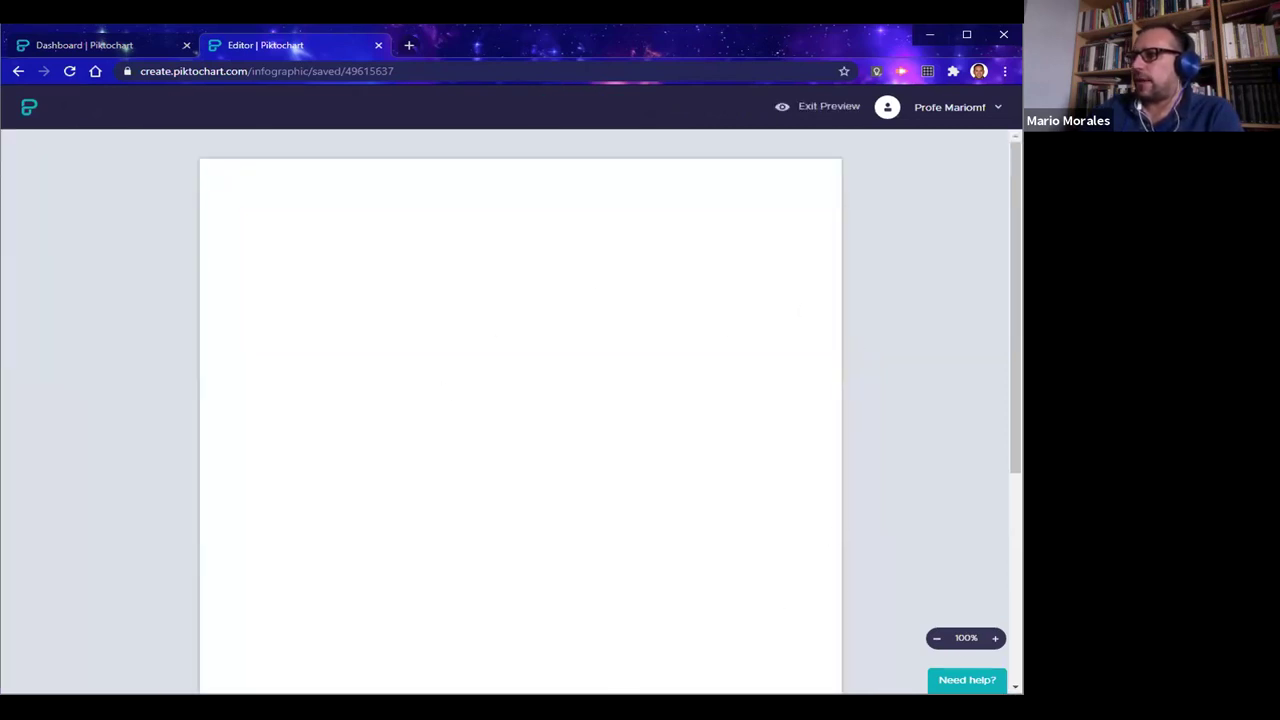
left_click(815, 110)
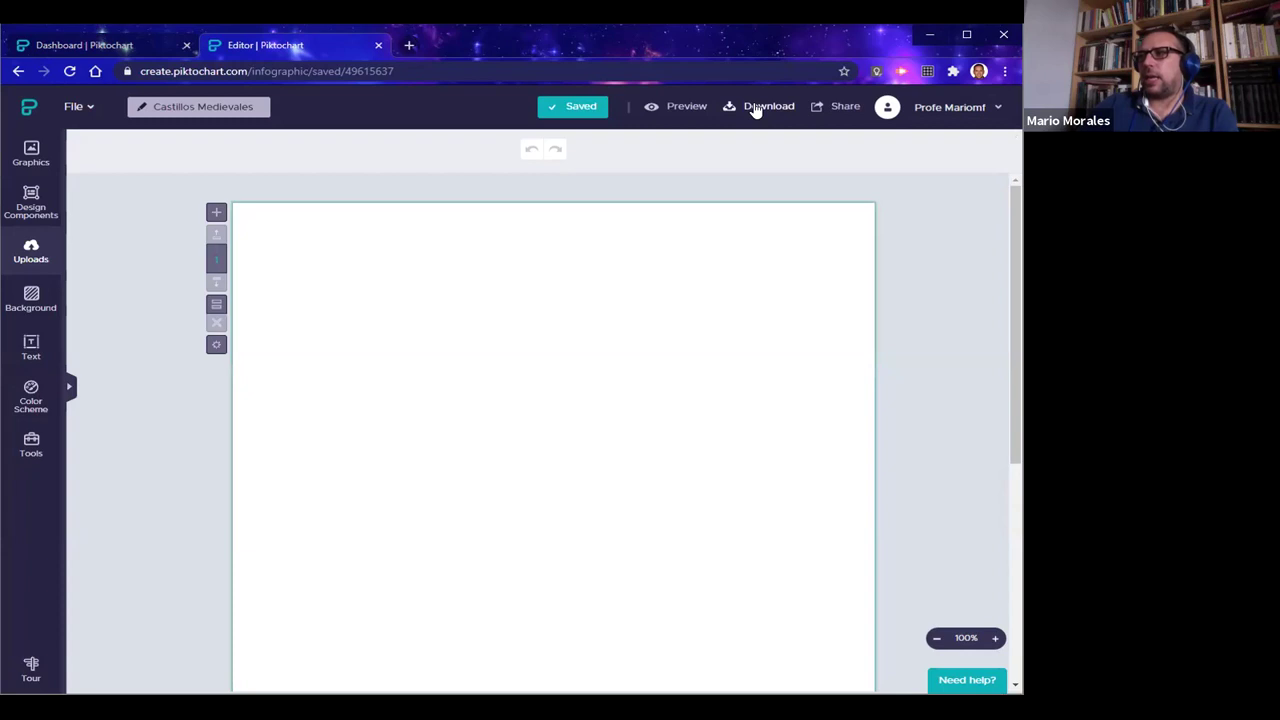
left_click(756, 108)
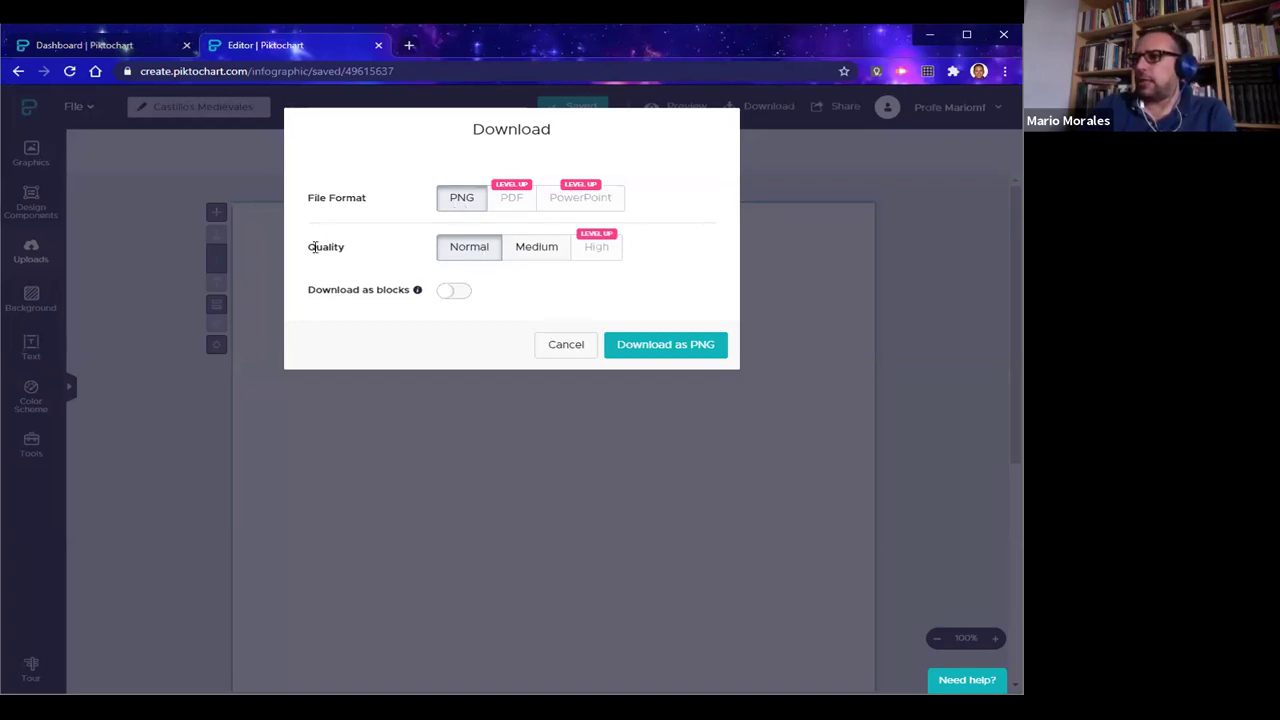
left_click(540, 254)
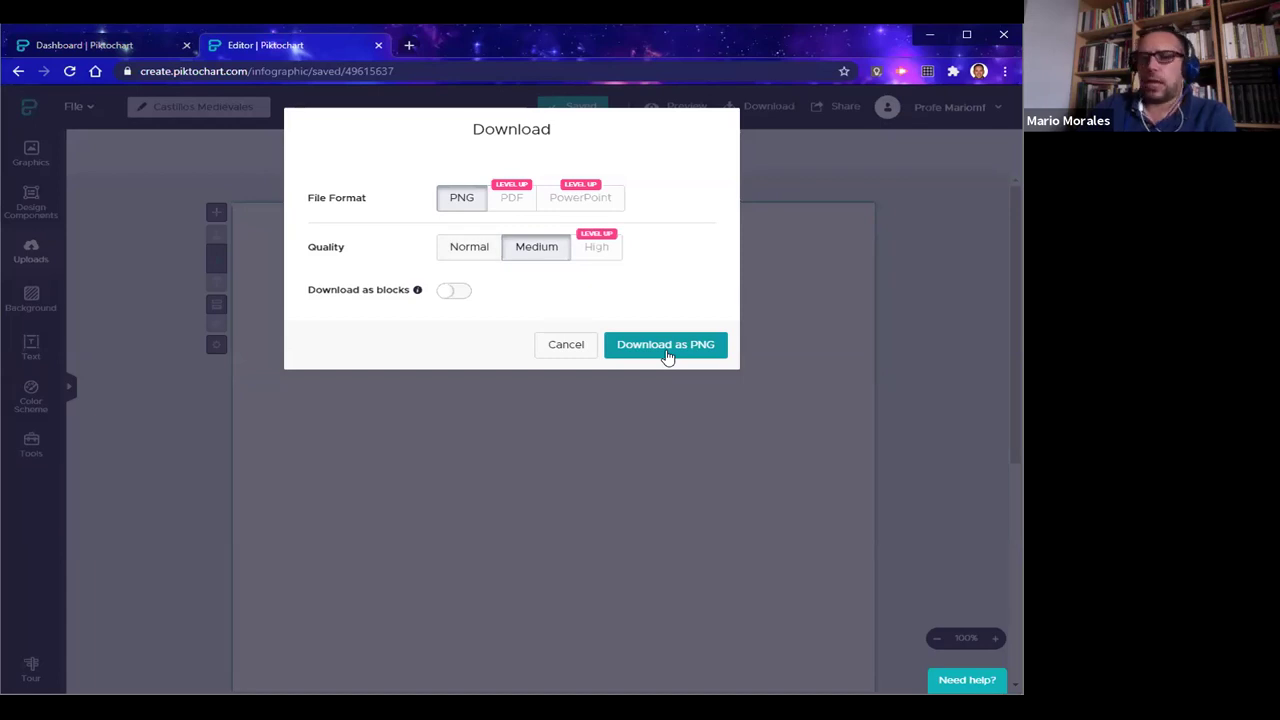
left_click(562, 346)
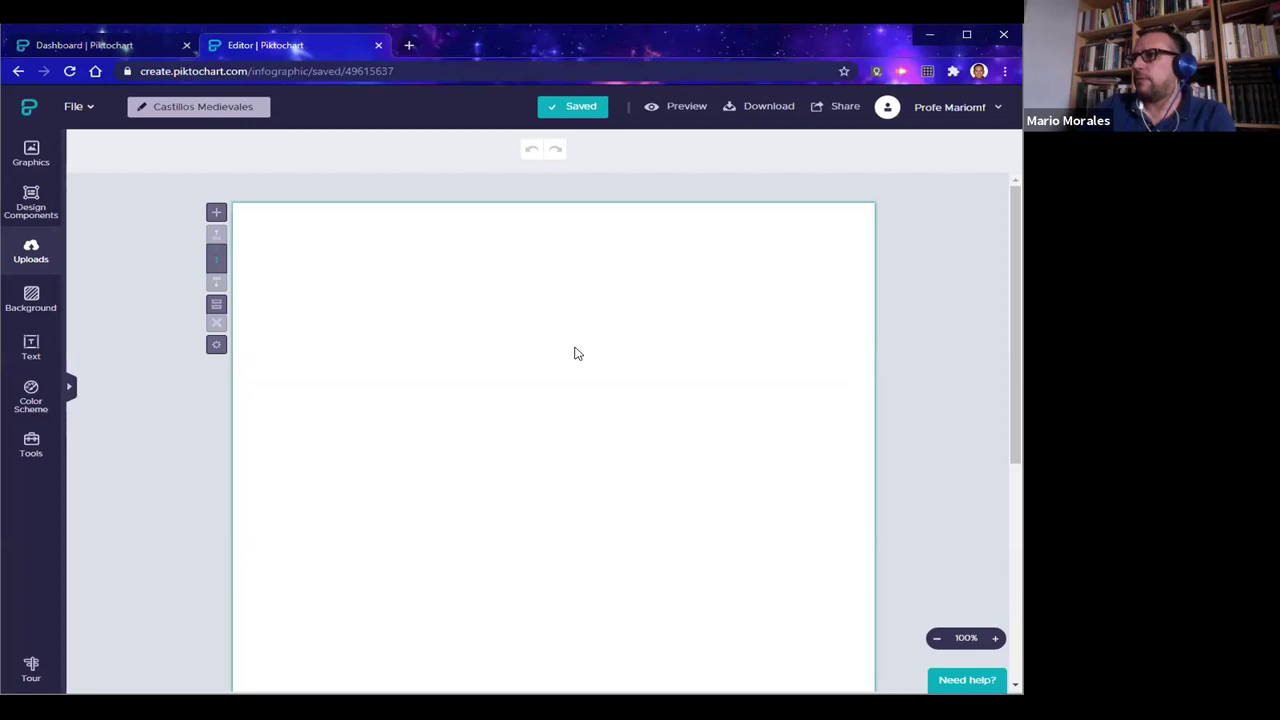
Publish the infographic under its generated link, make that link public, and close the sharing settings
left_click(838, 107)
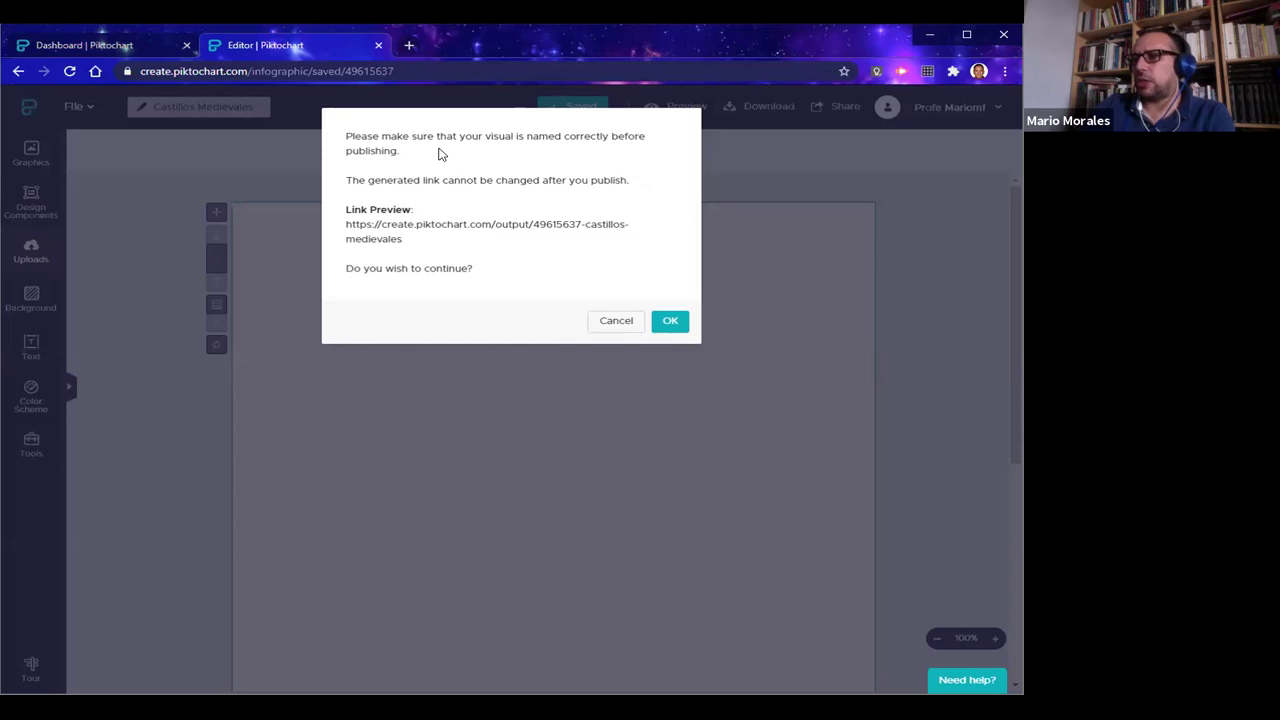
left_click_drag(347, 135, 487, 195)
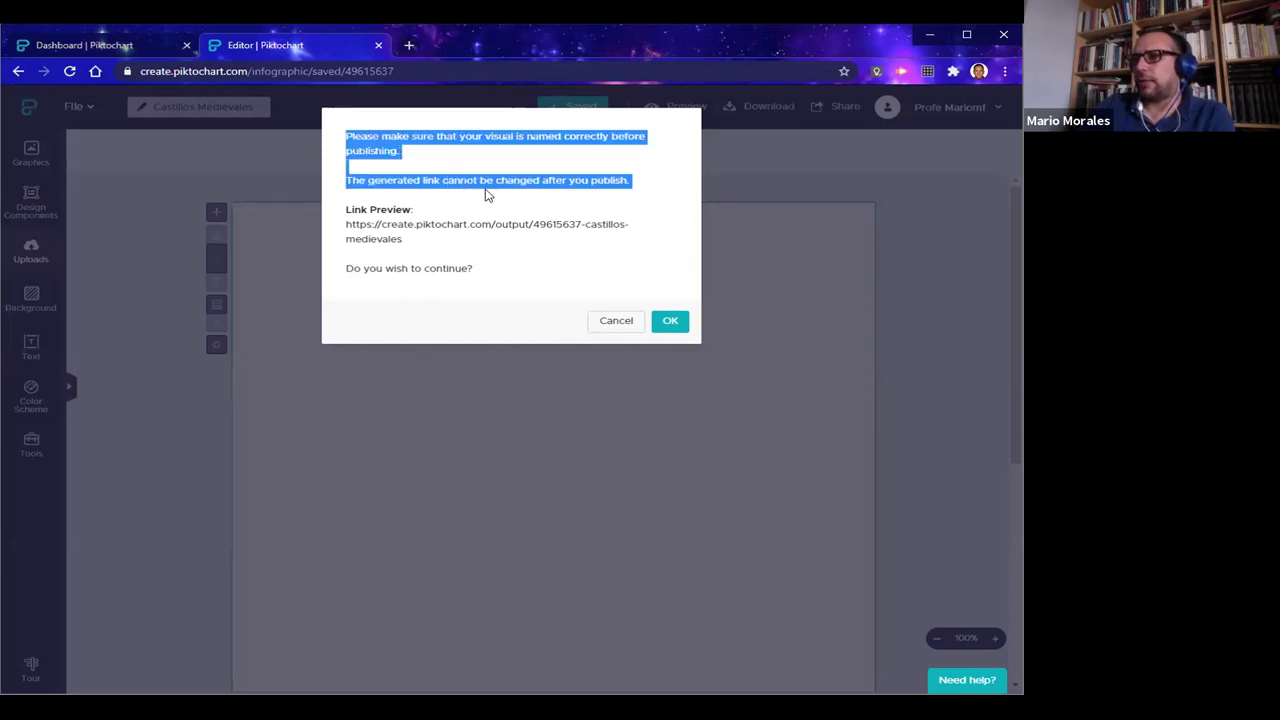
left_click(548, 212)
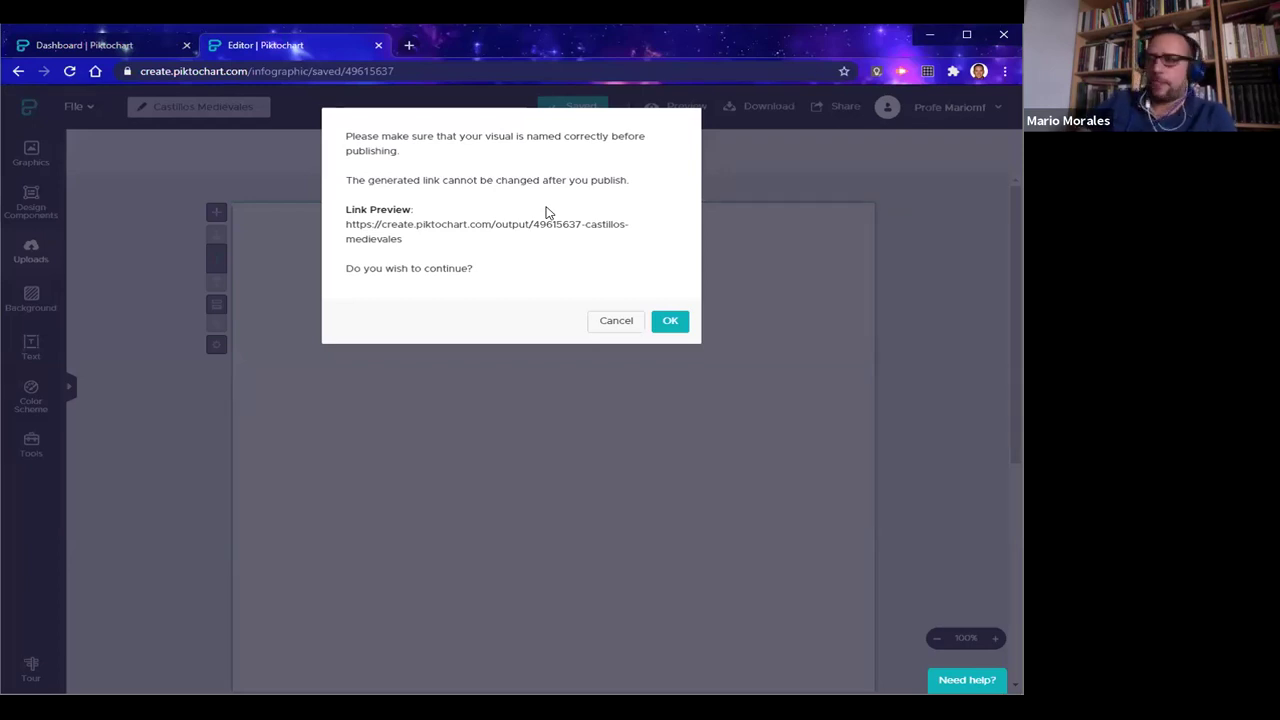
left_click(676, 322)
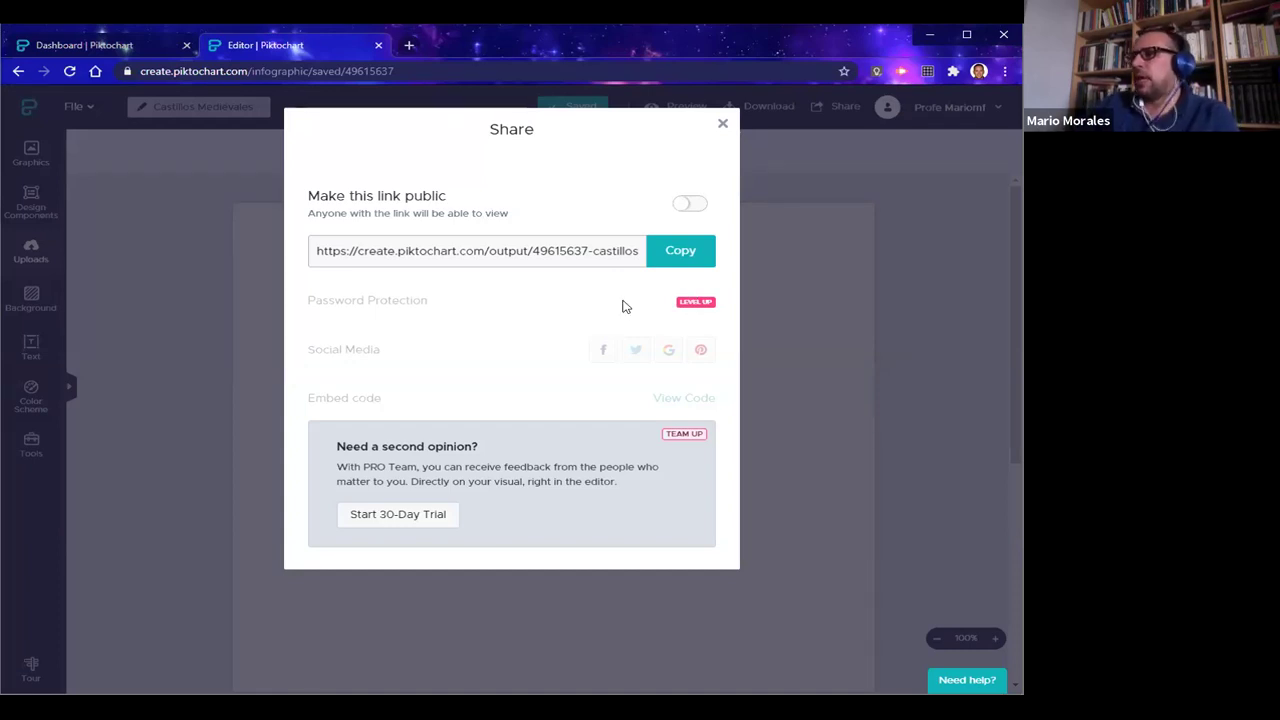
left_click_drag(308, 195, 450, 198)
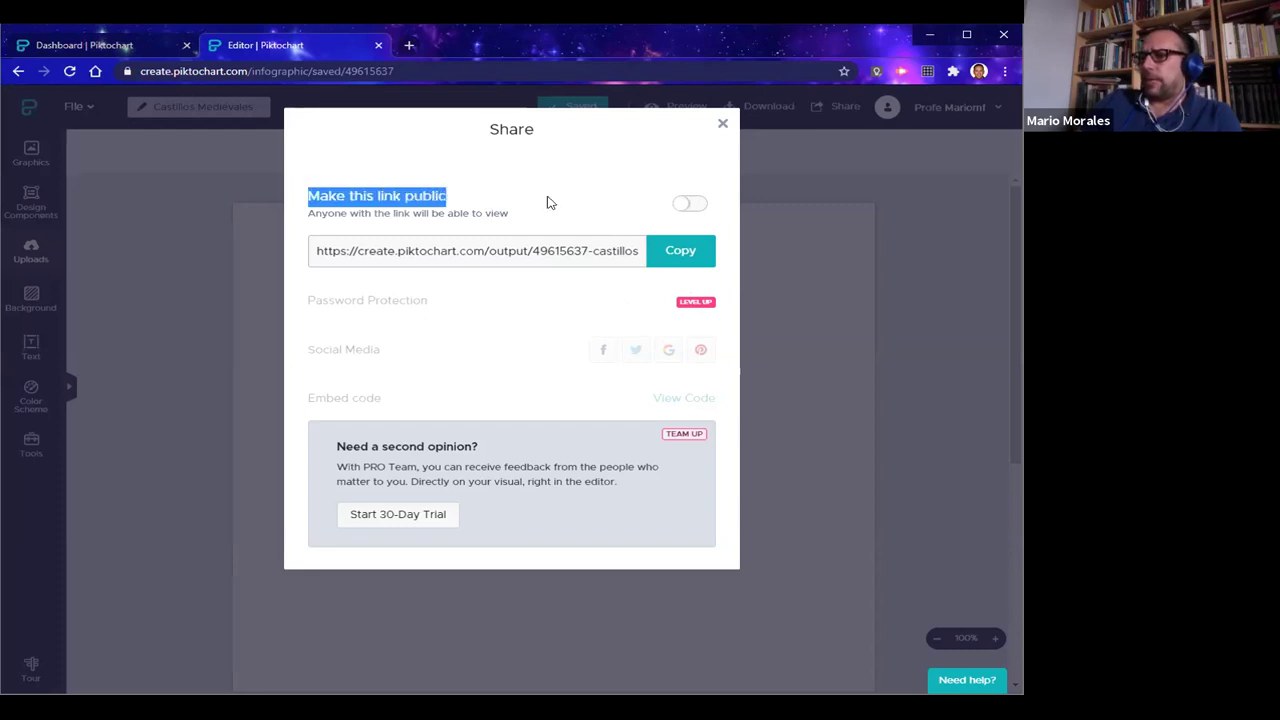
left_click(694, 207)
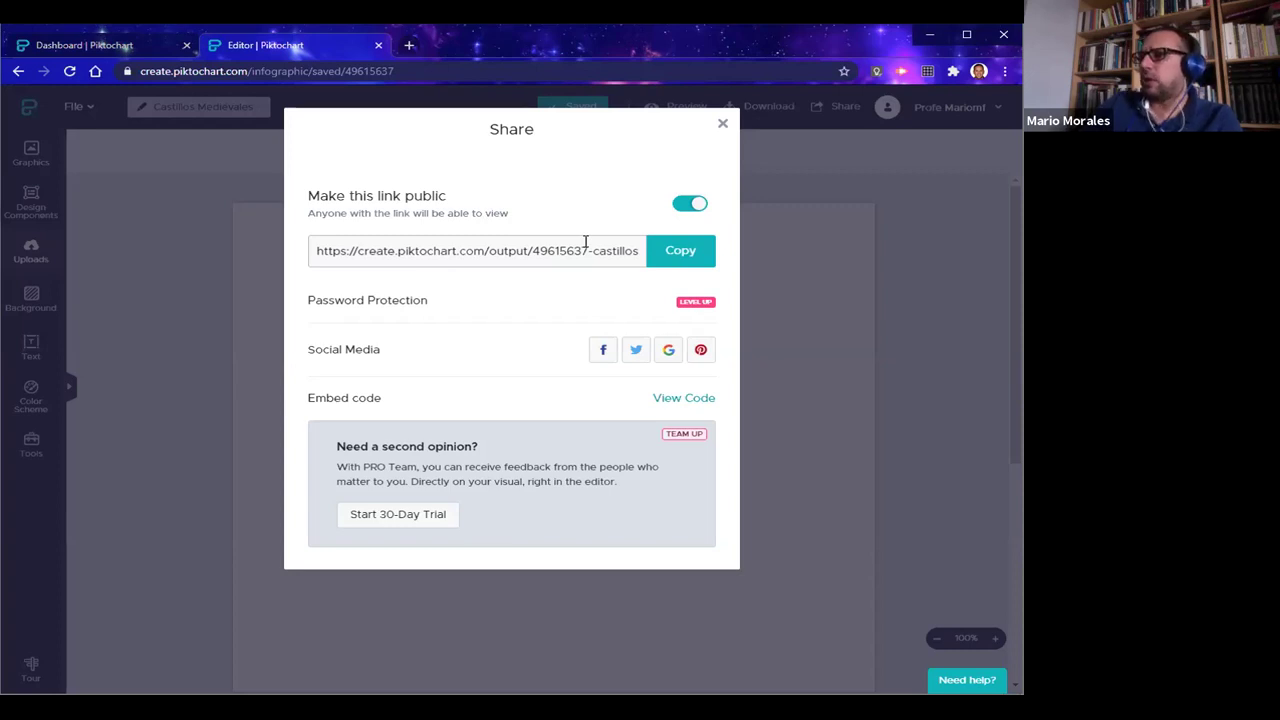
left_click(722, 123)
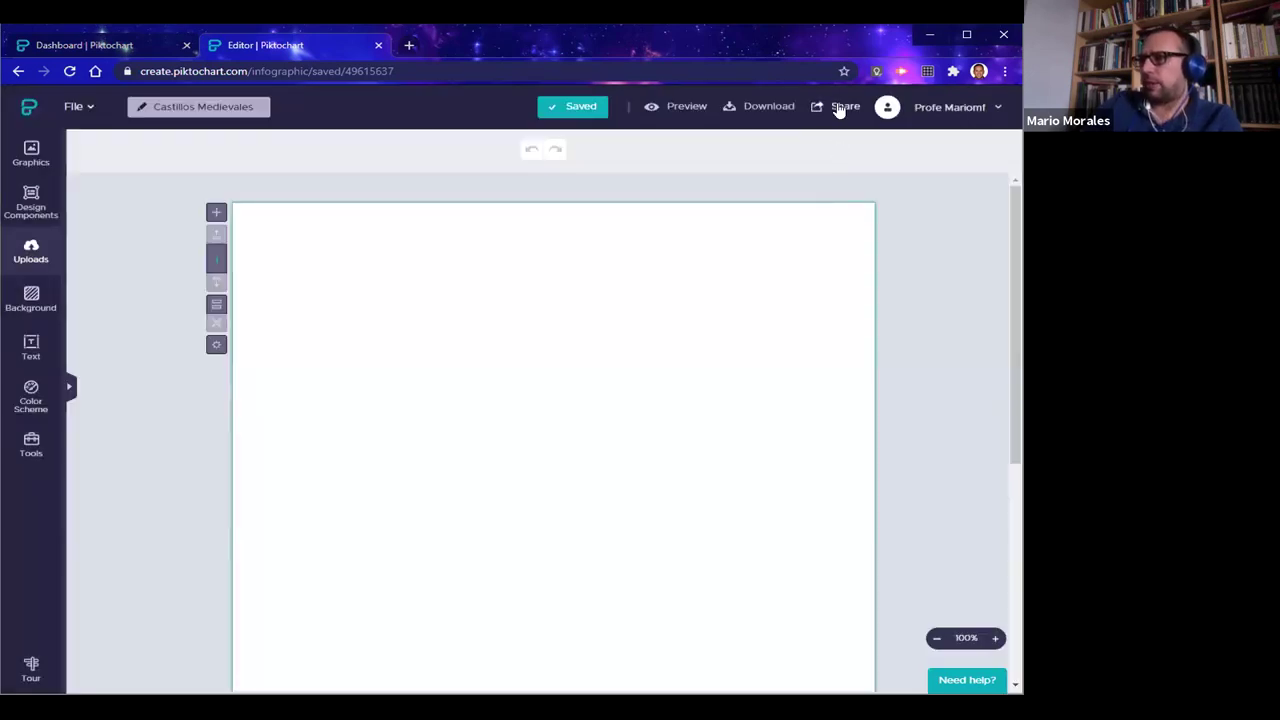
Turn public access to the infographic's share link off and on again, and close the sharing settings
left_click(840, 106)
left_click(688, 203)
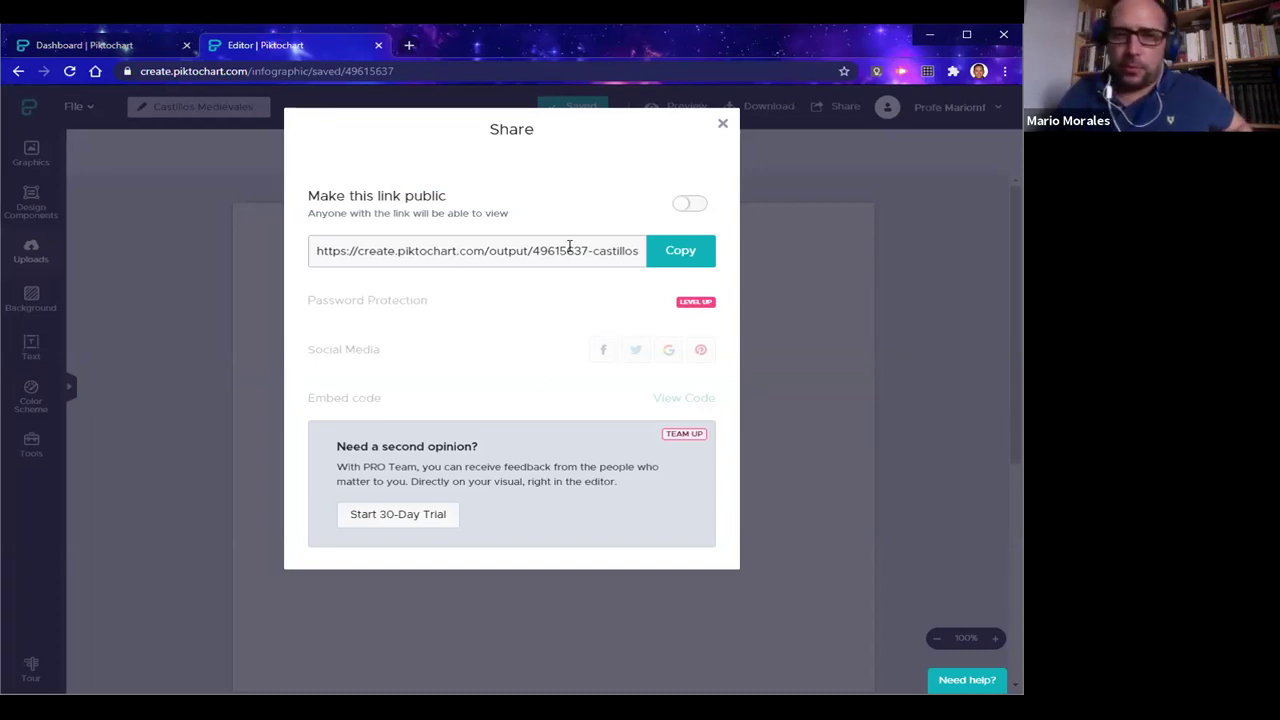
left_click(694, 204)
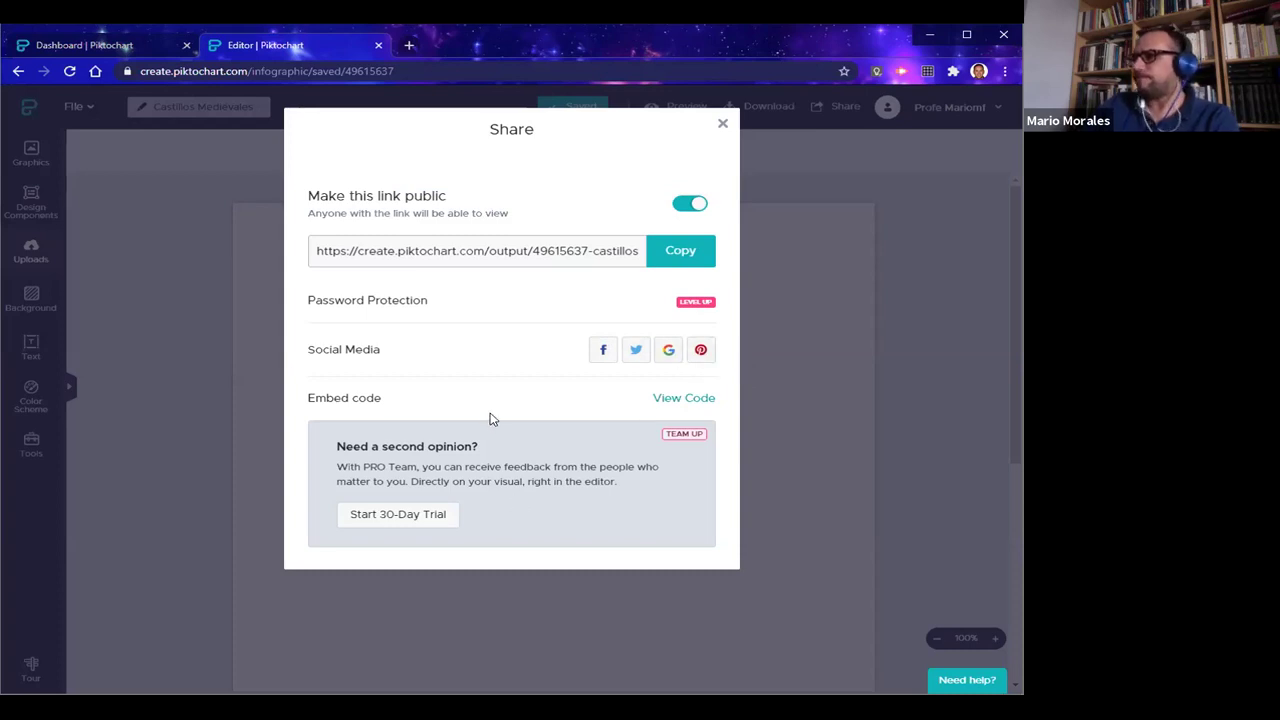
left_click(723, 127)
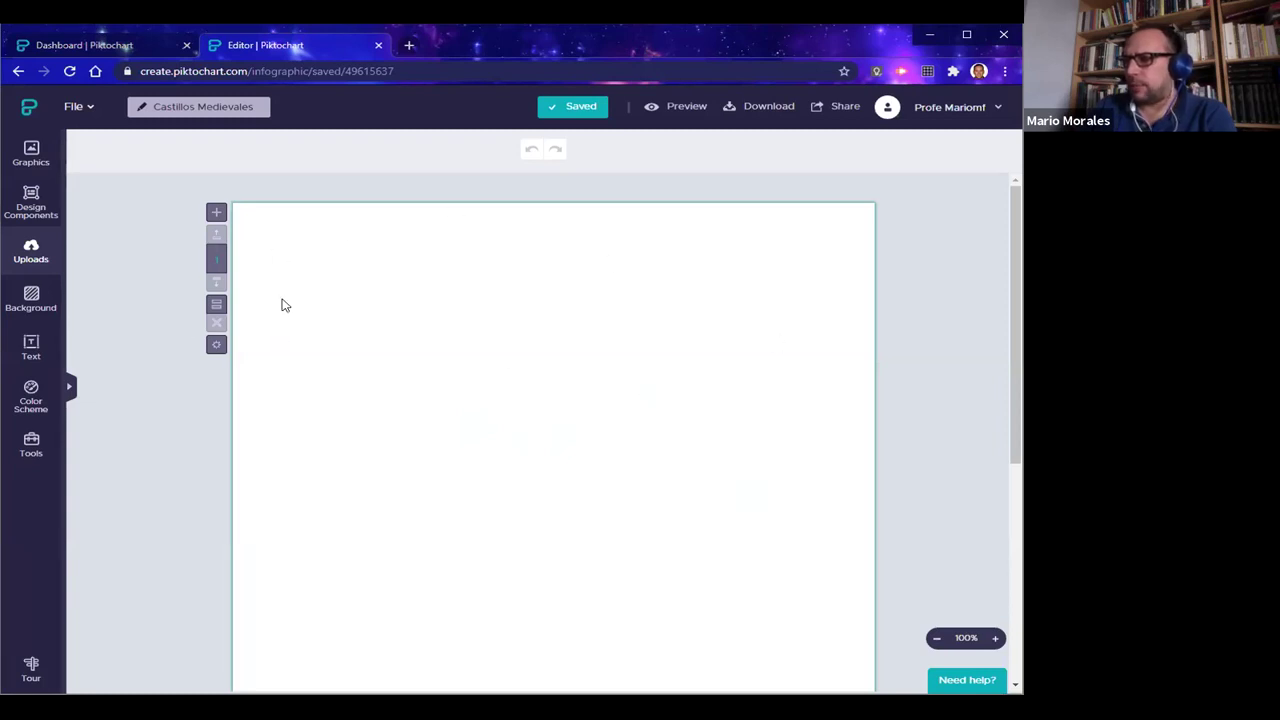
scroll(961, 428, "down", 3)
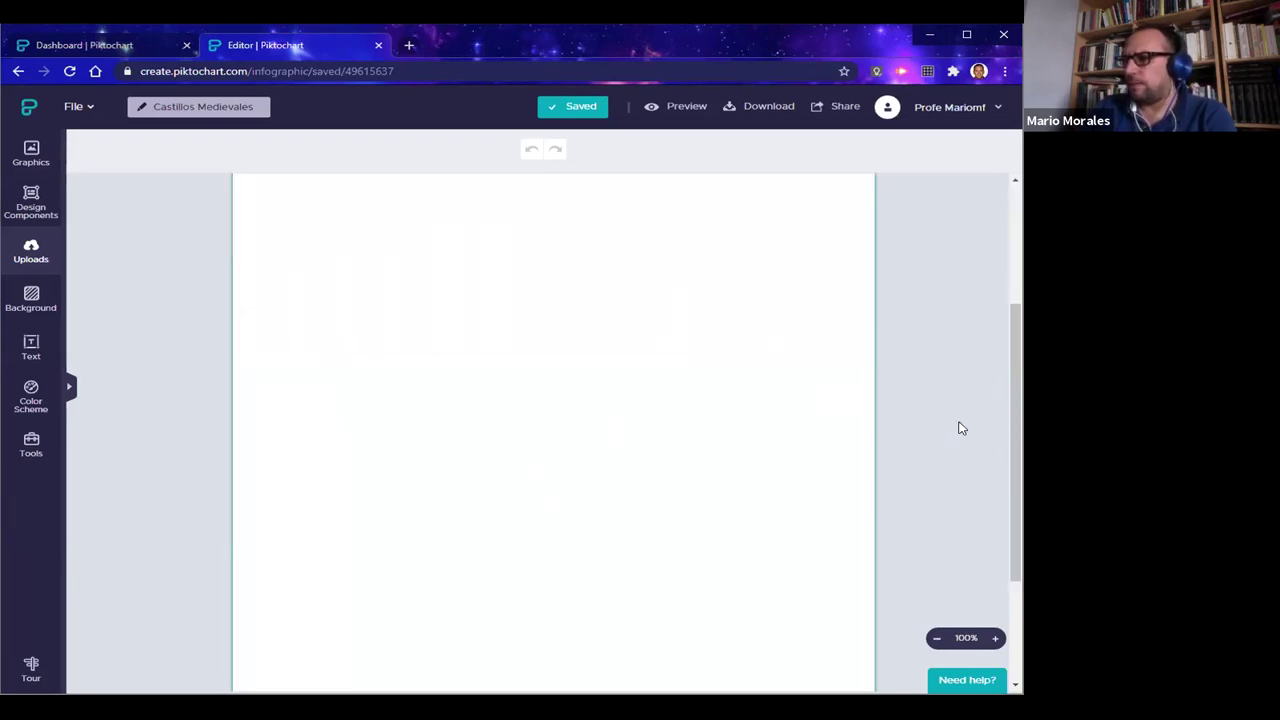
Shorten the blank block to about half its height by moving its lower edge up
scroll(950, 425, "up", 3)
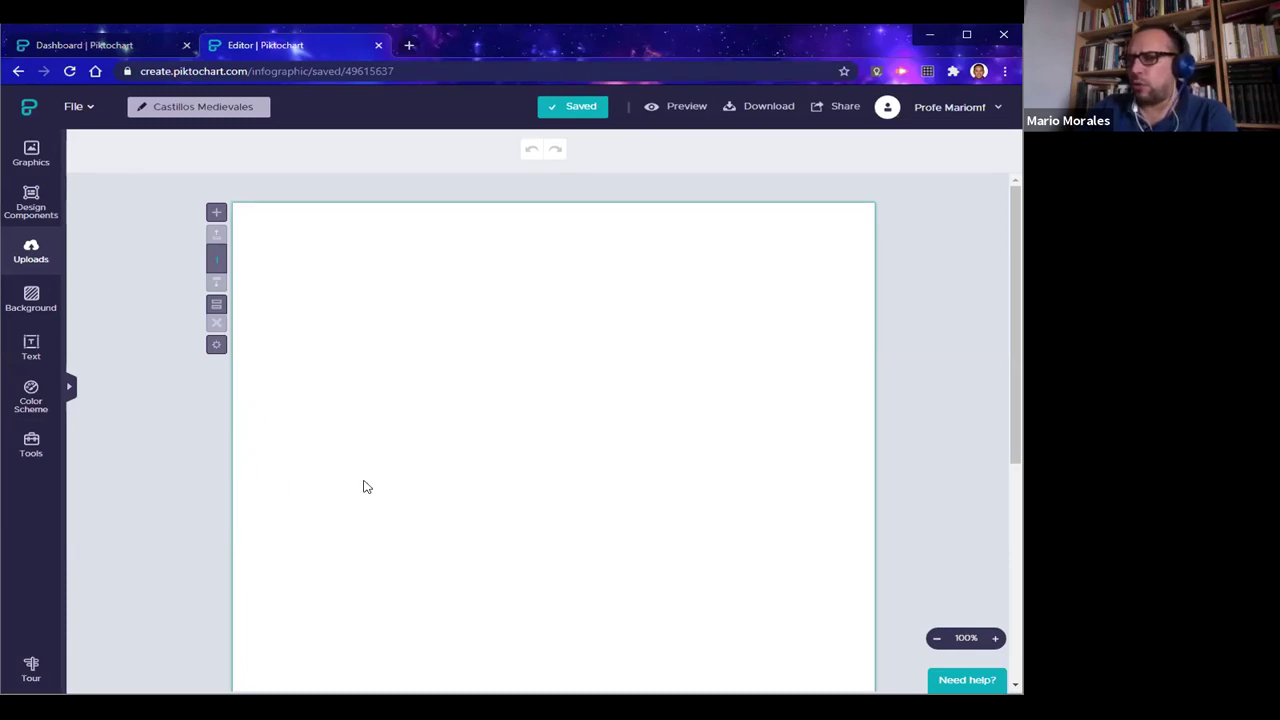
scroll(366, 480, "down", 5)
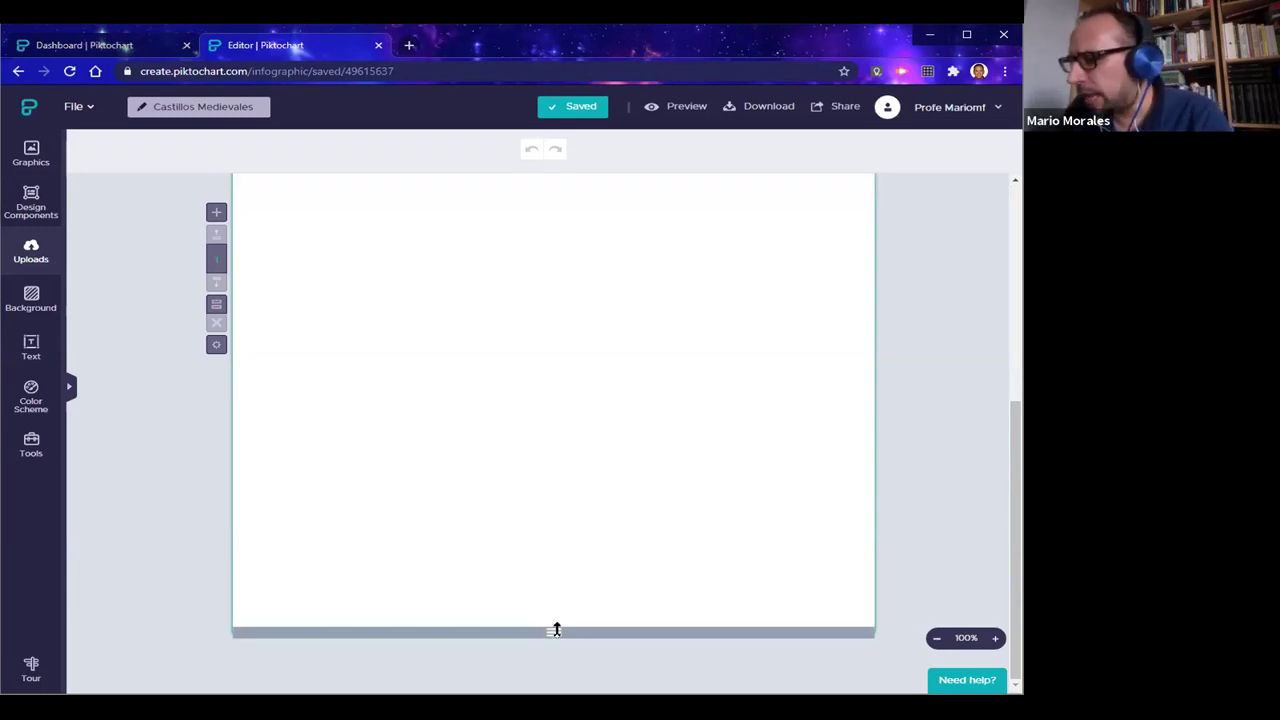
left_click_drag(556, 630, 556, 630)
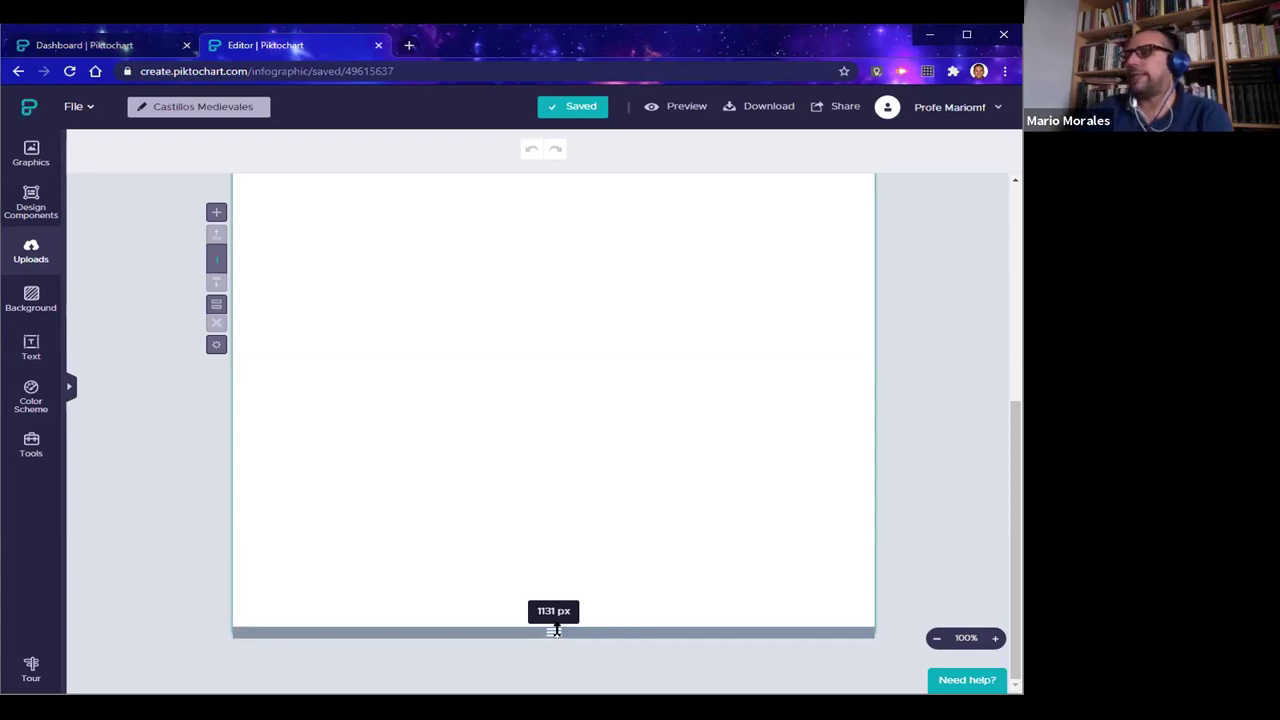
scroll(678, 563, "up", 3)
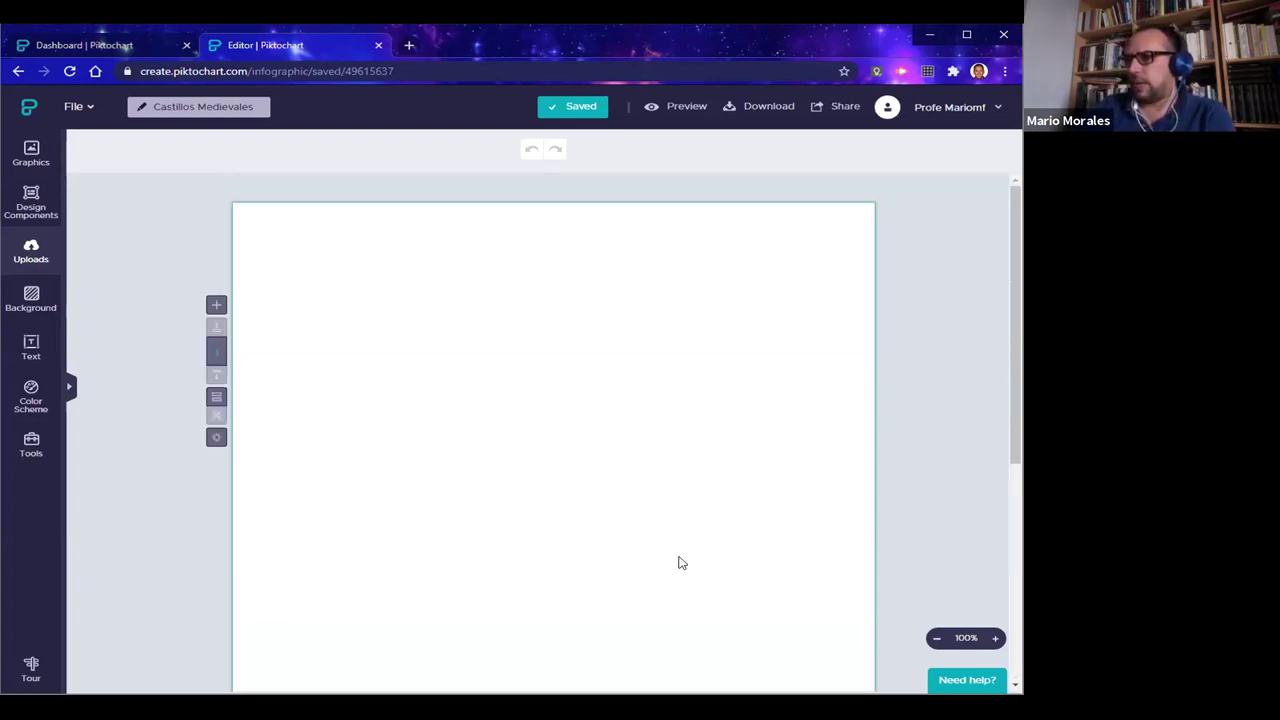
scroll(678, 563, "down", 1)
scroll(678, 563, "up", 5)
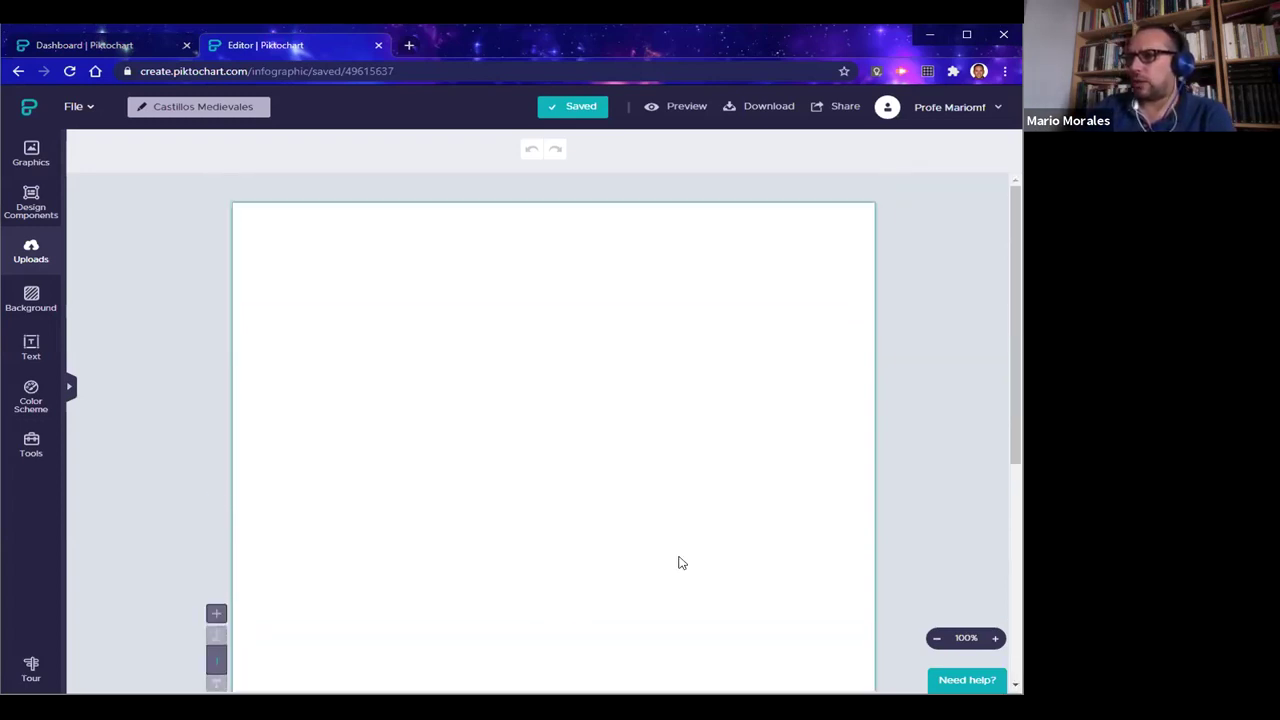
scroll(678, 563, "down", 5)
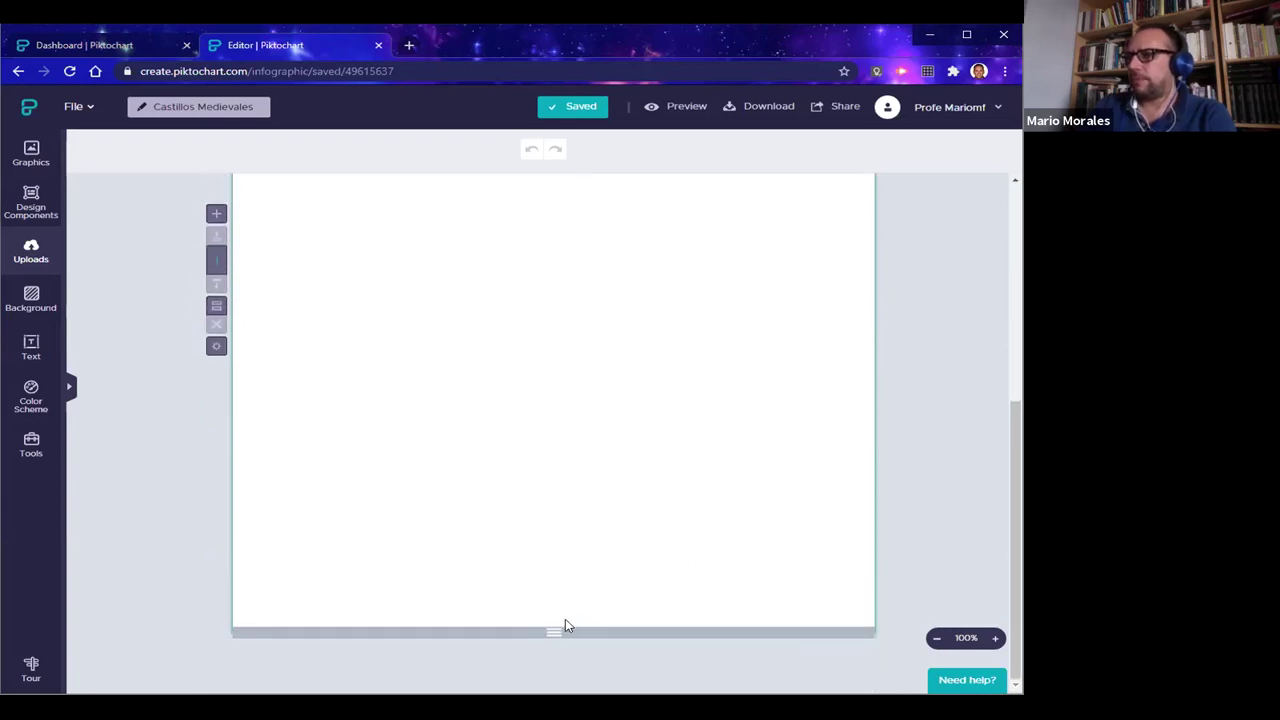
mouse_move(555, 631)
left_mouse_down()
mouse_move(523, 409)
mouse_move(551, 628)
mouse_move(586, 574)
mouse_move(574, 640)
mouse_move(554, 632)
left_mouse_up()
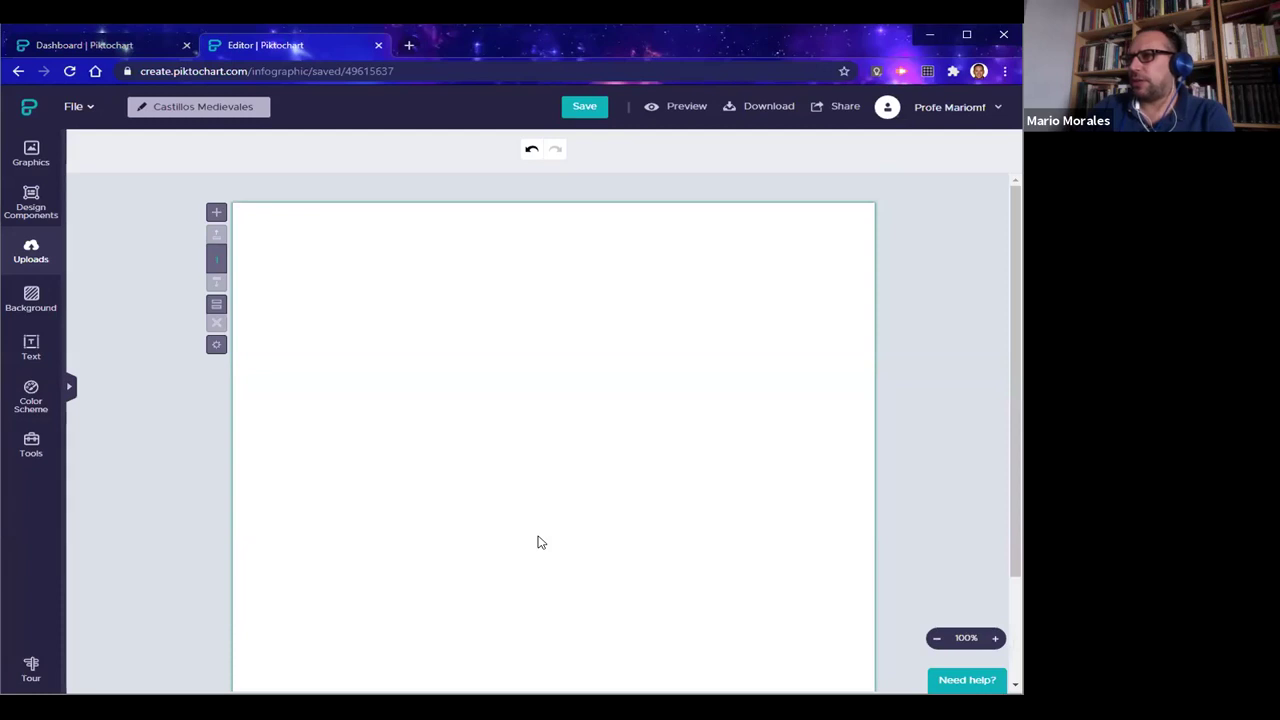
scroll(538, 545, "down", 1)
mouse_move(538, 632)
left_mouse_down()
mouse_move(531, 471)
mouse_move(536, 628)
left_mouse_up()
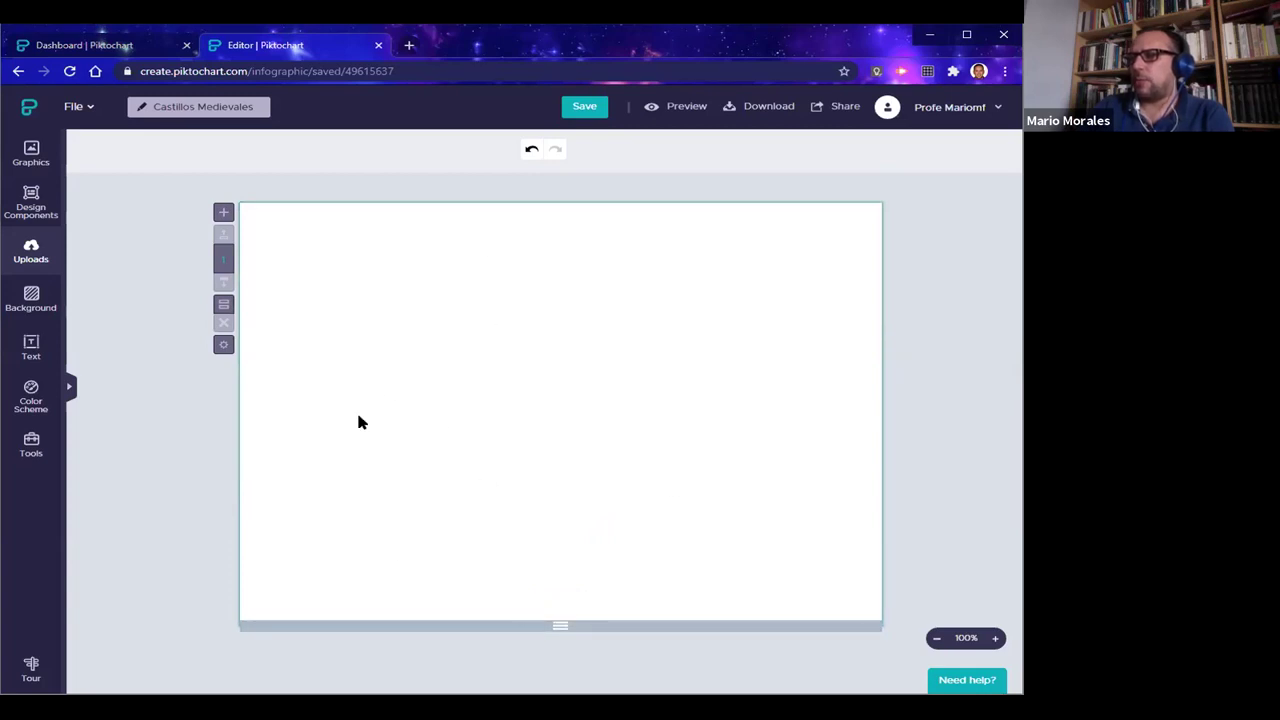
Add a second blank block below the first one
left_click(222, 213)
scroll(487, 558, "up", 2)
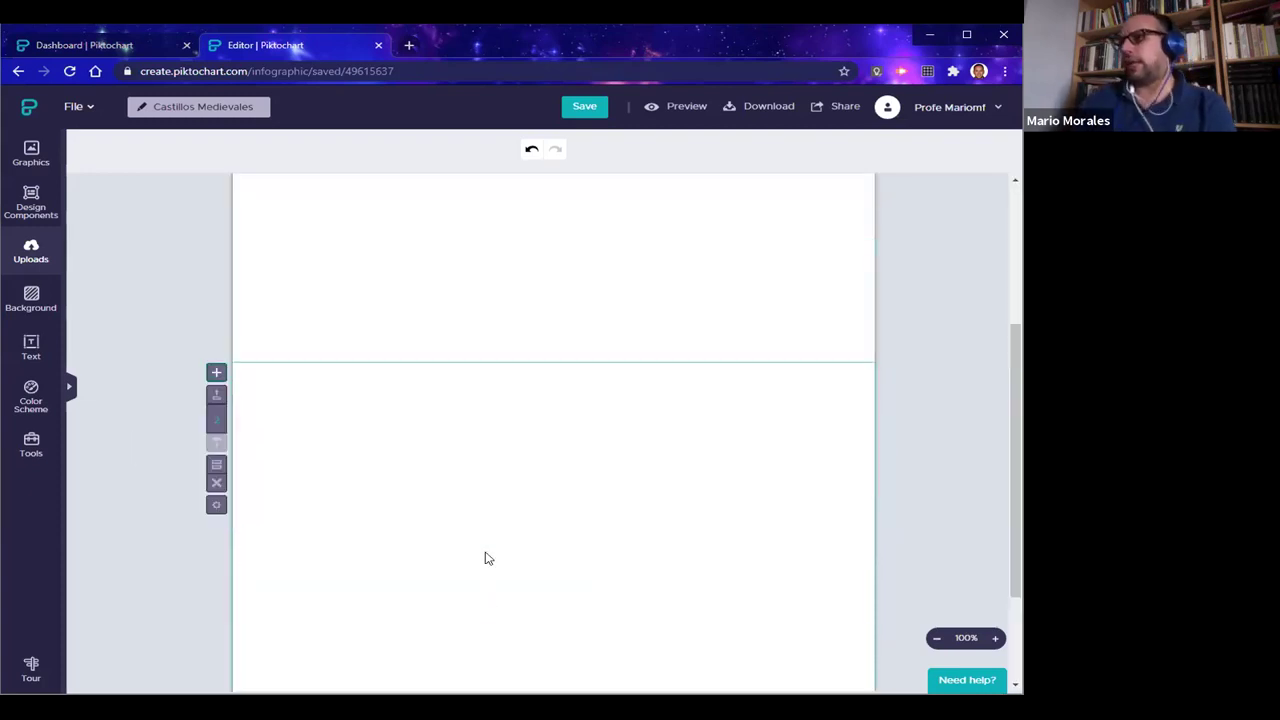
scroll(480, 545, "up", 3)
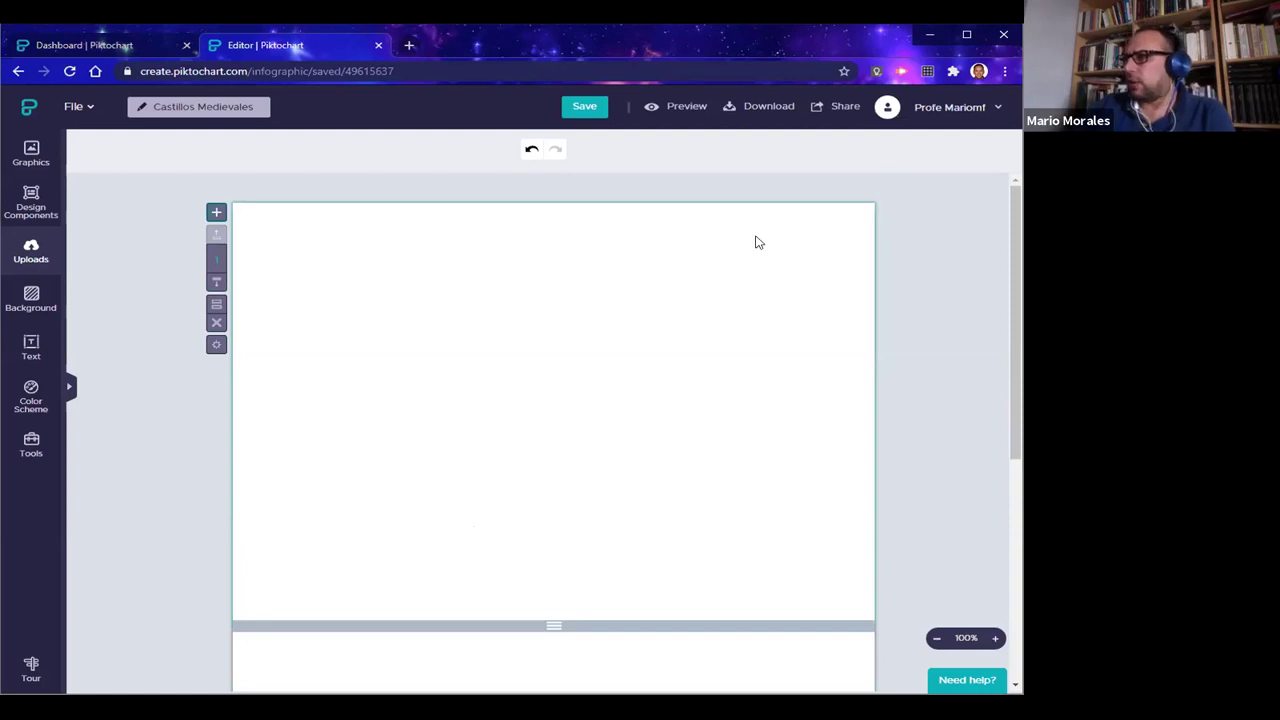
Switch on the option to download as blocks in the download settings, and close them without downloading
left_click(766, 106)
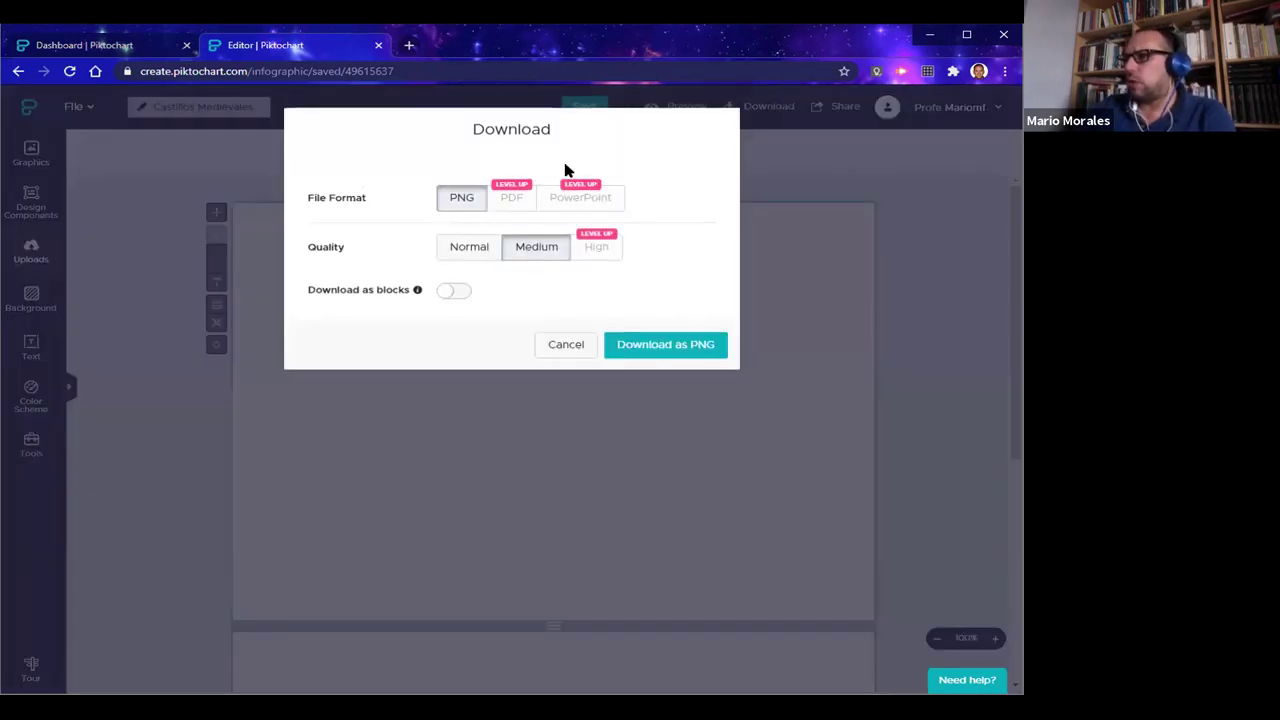
left_click(450, 292)
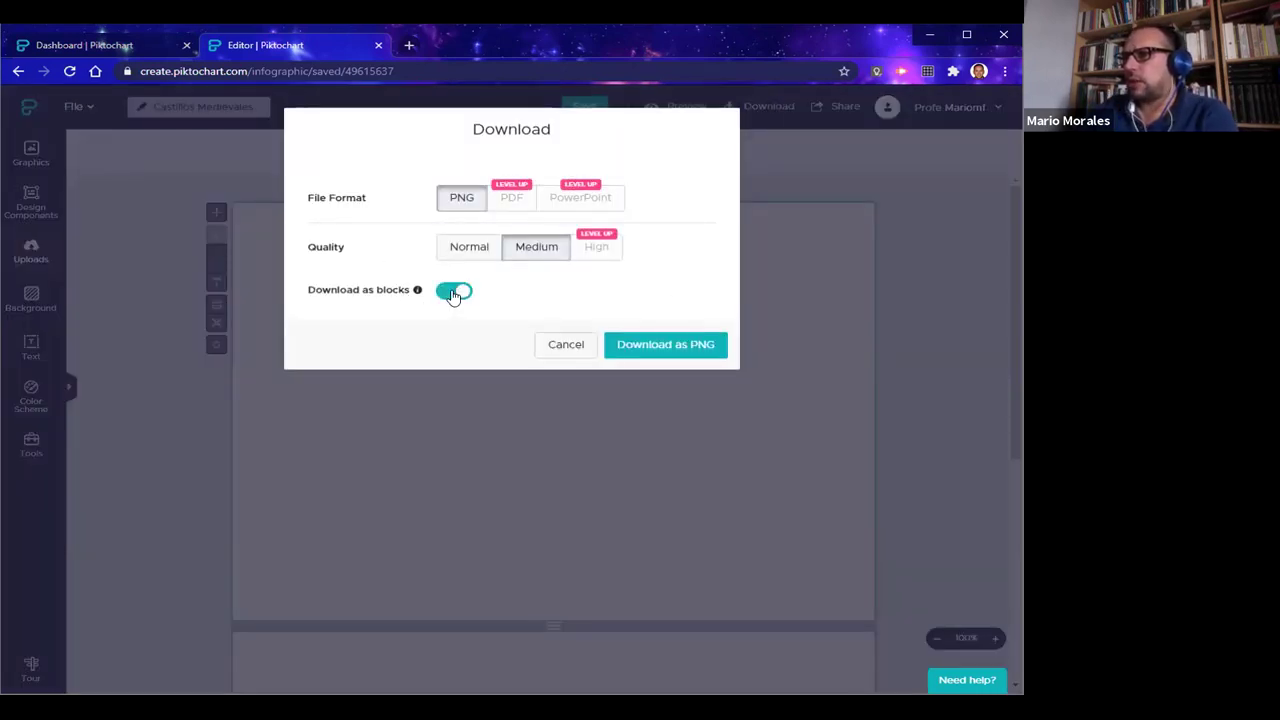
left_click(634, 437)
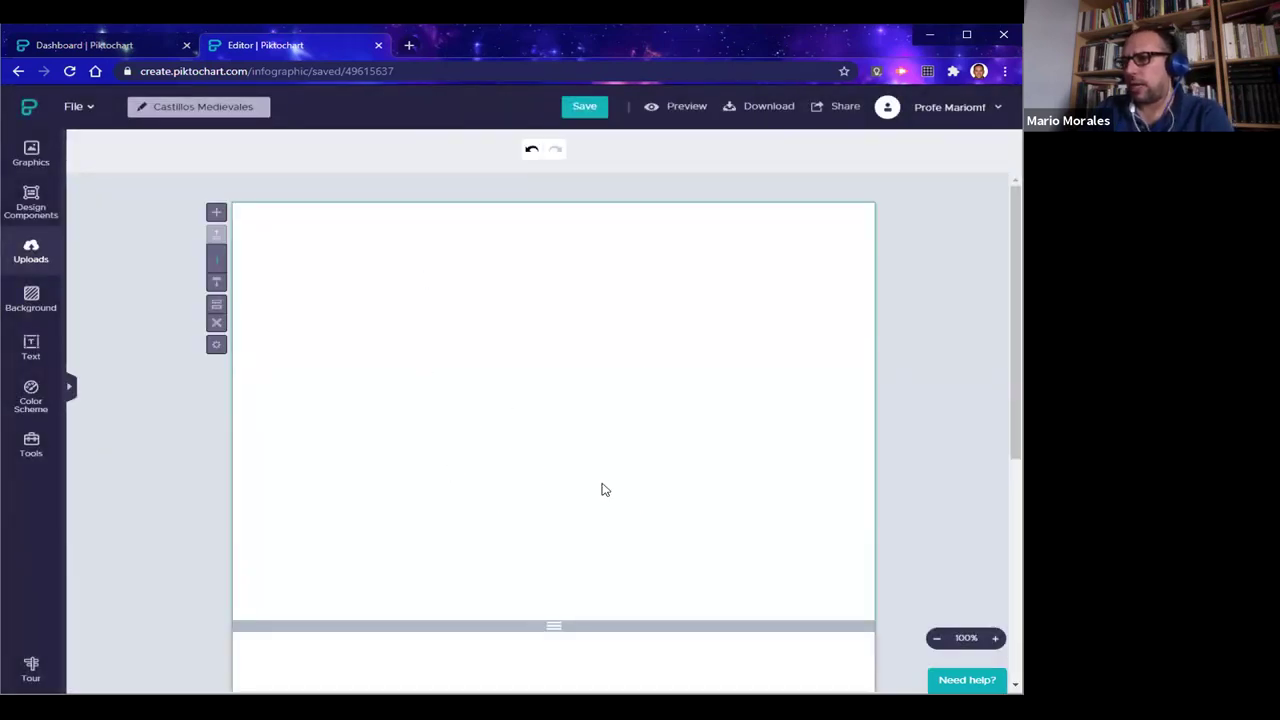
Move the first block below the second and back up, and view the visual size settings without changing them
scroll(600, 489, "down", 4)
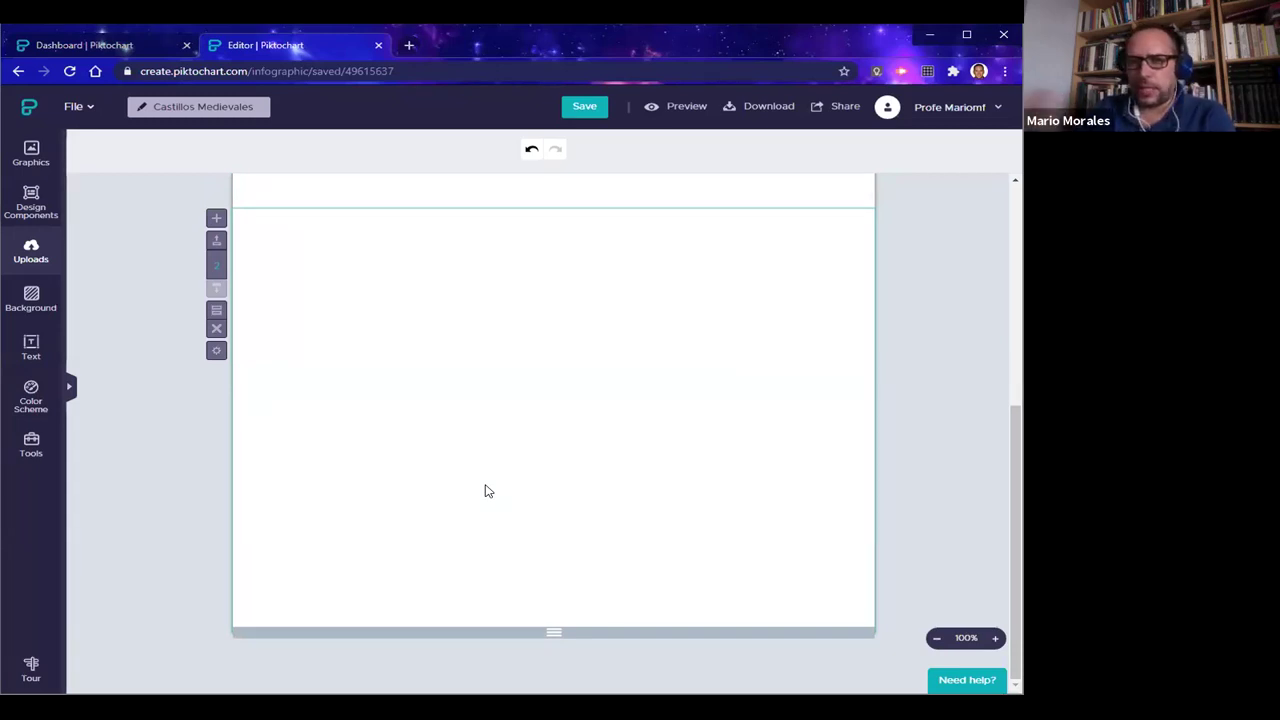
scroll(488, 420, "up", 5)
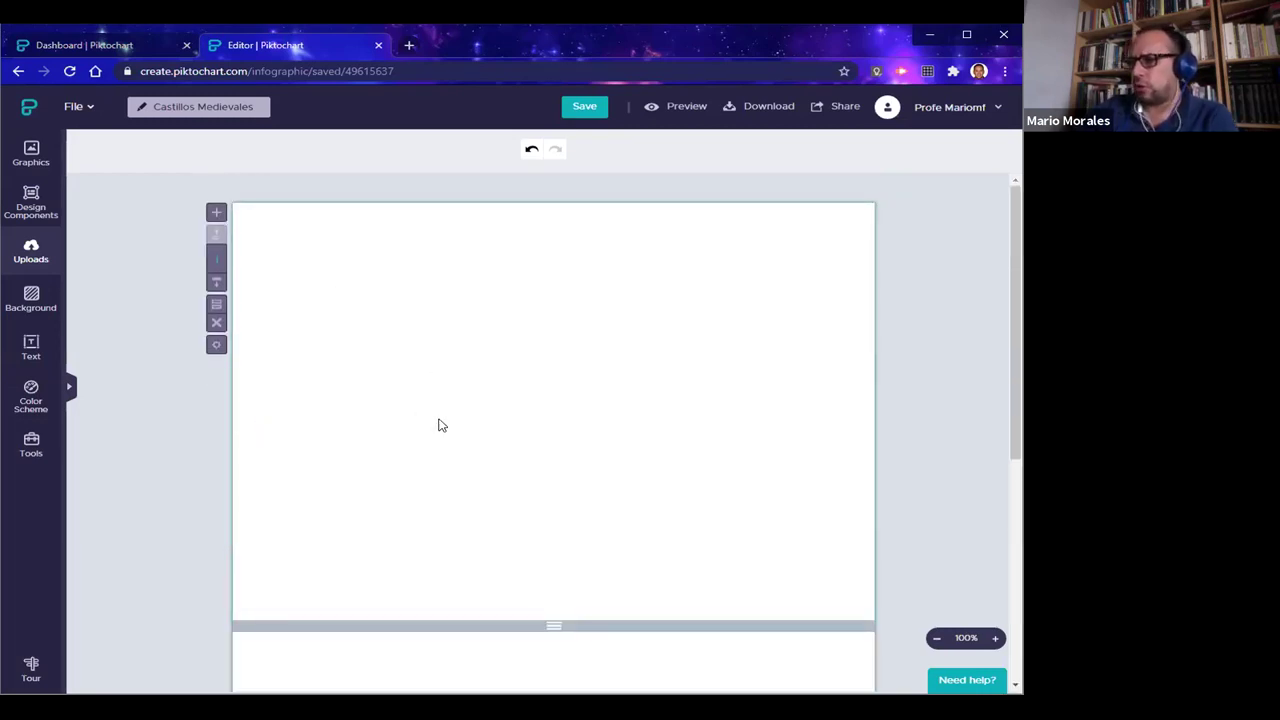
scroll(380, 410, "down", 5)
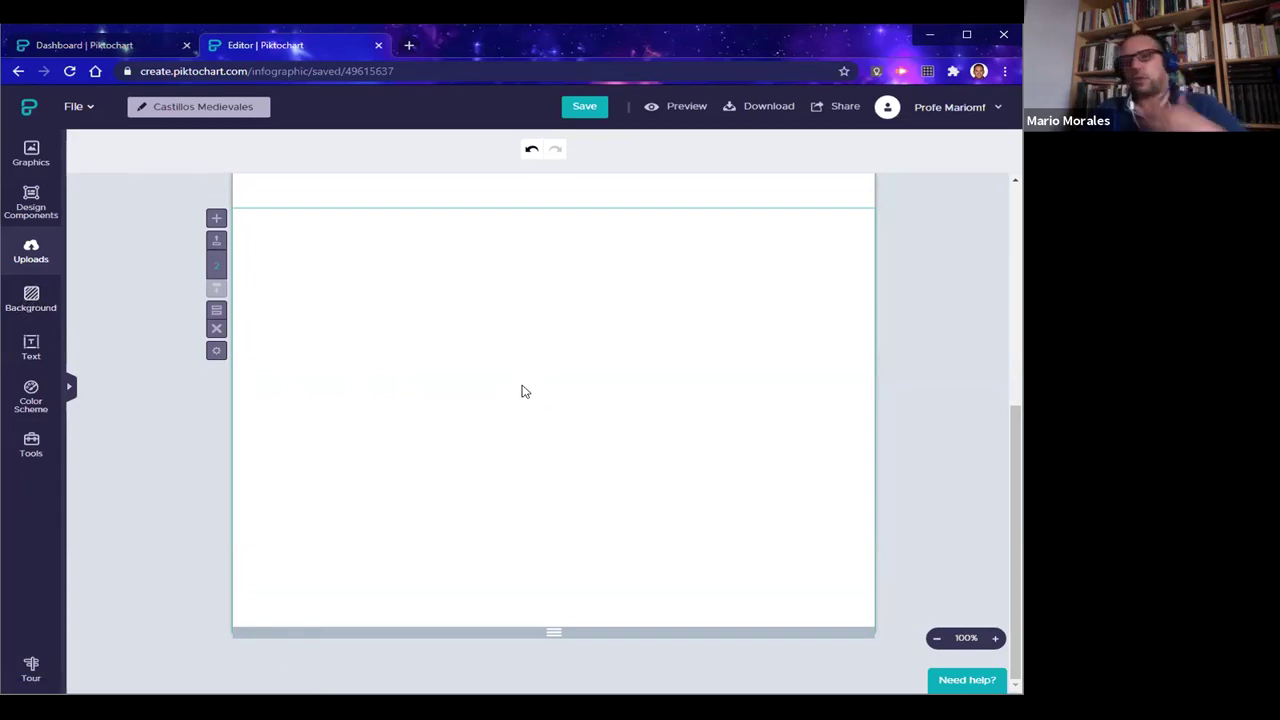
scroll(523, 391, "up", 5)
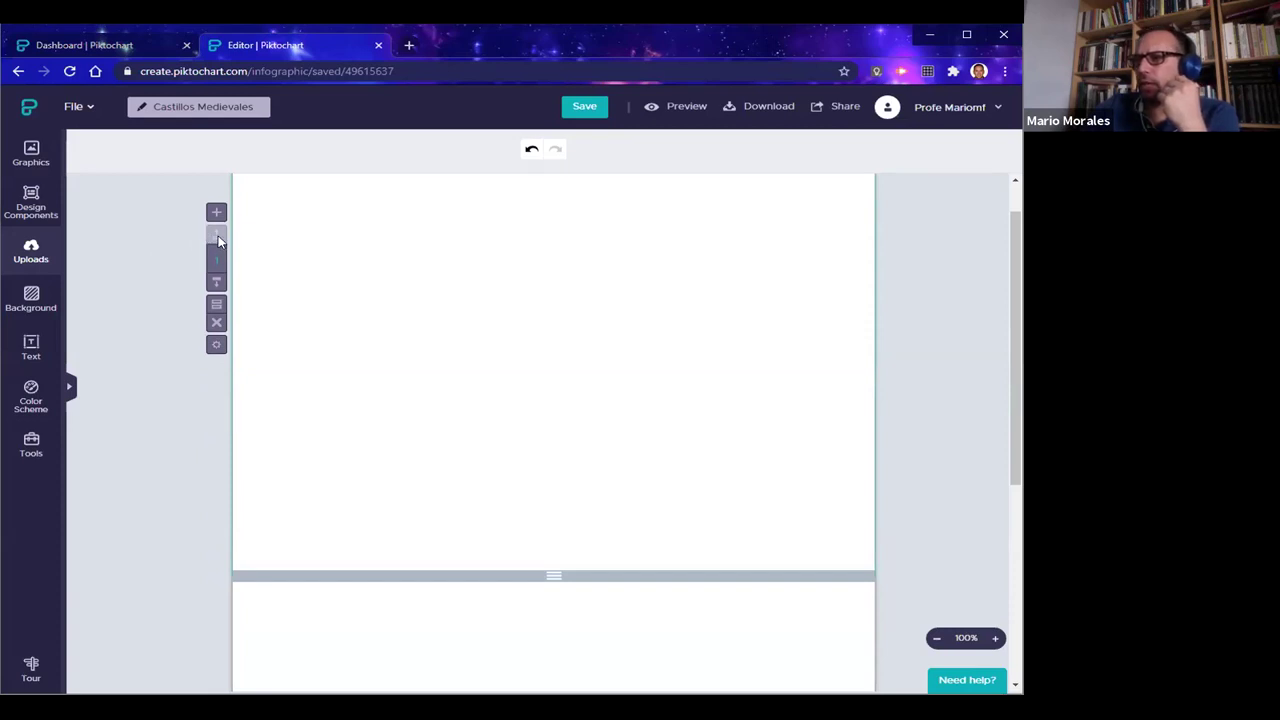
left_click(219, 284)
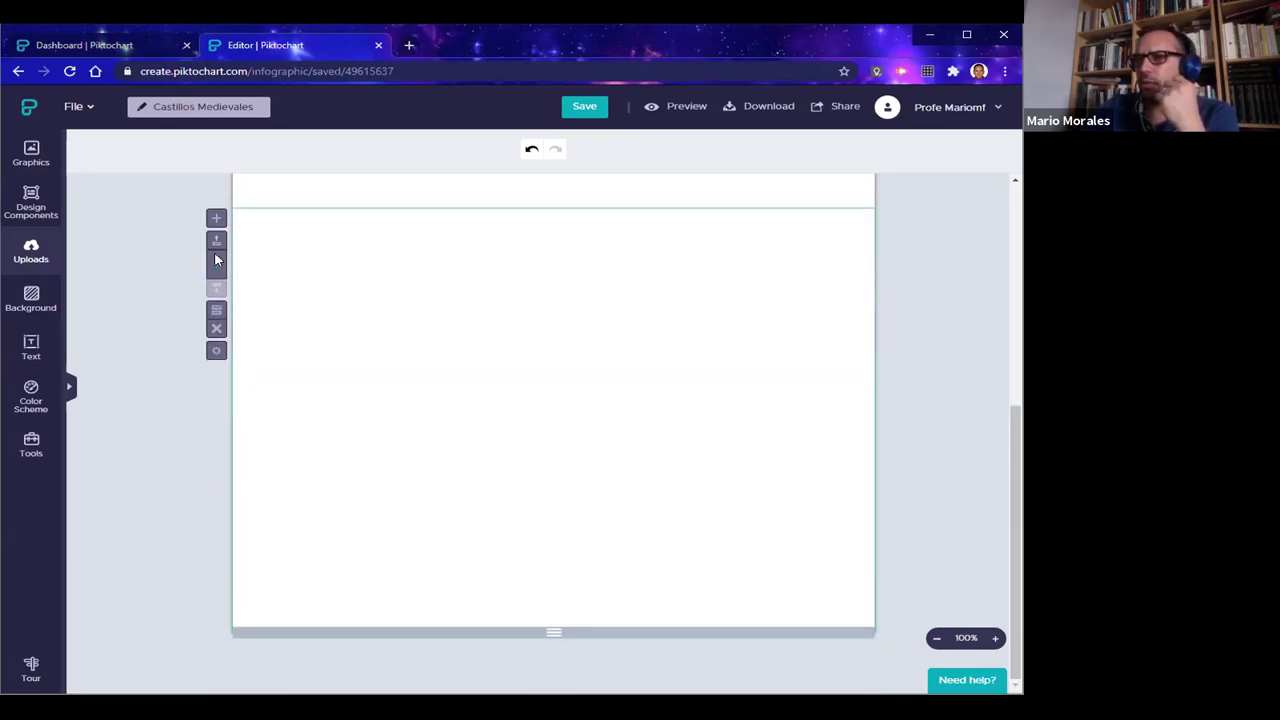
left_click(215, 251)
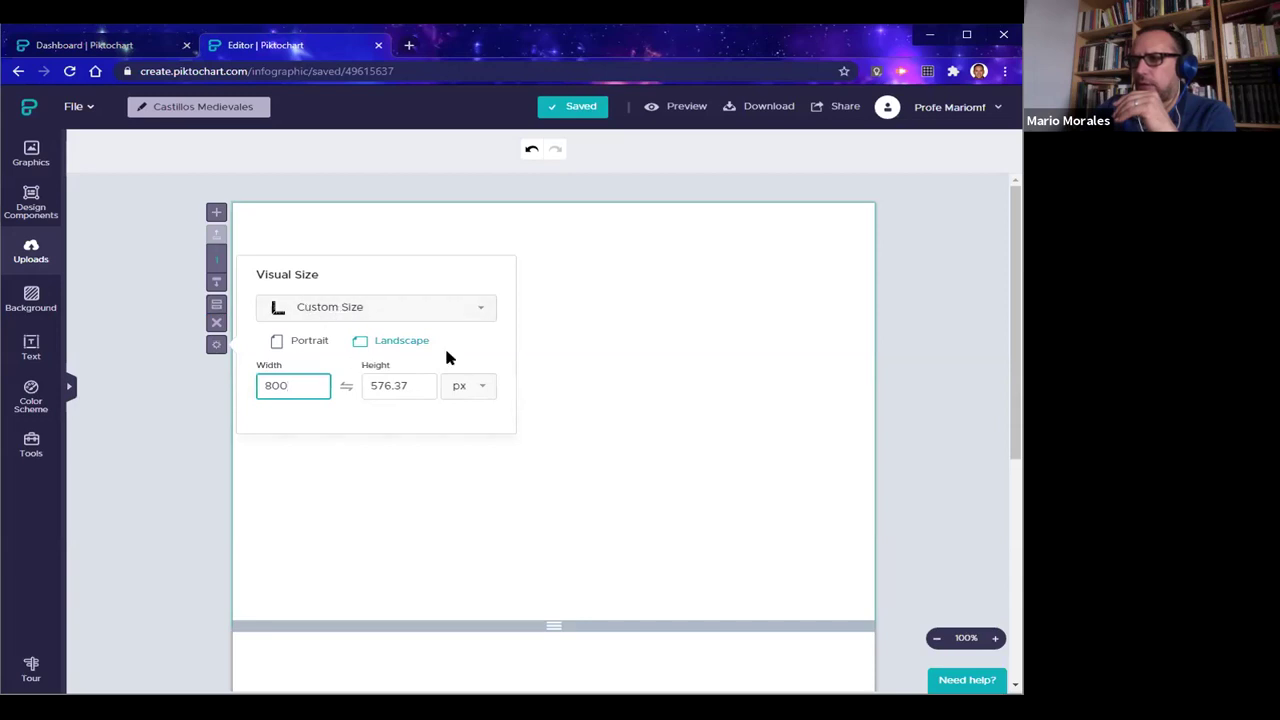
left_click(613, 421)
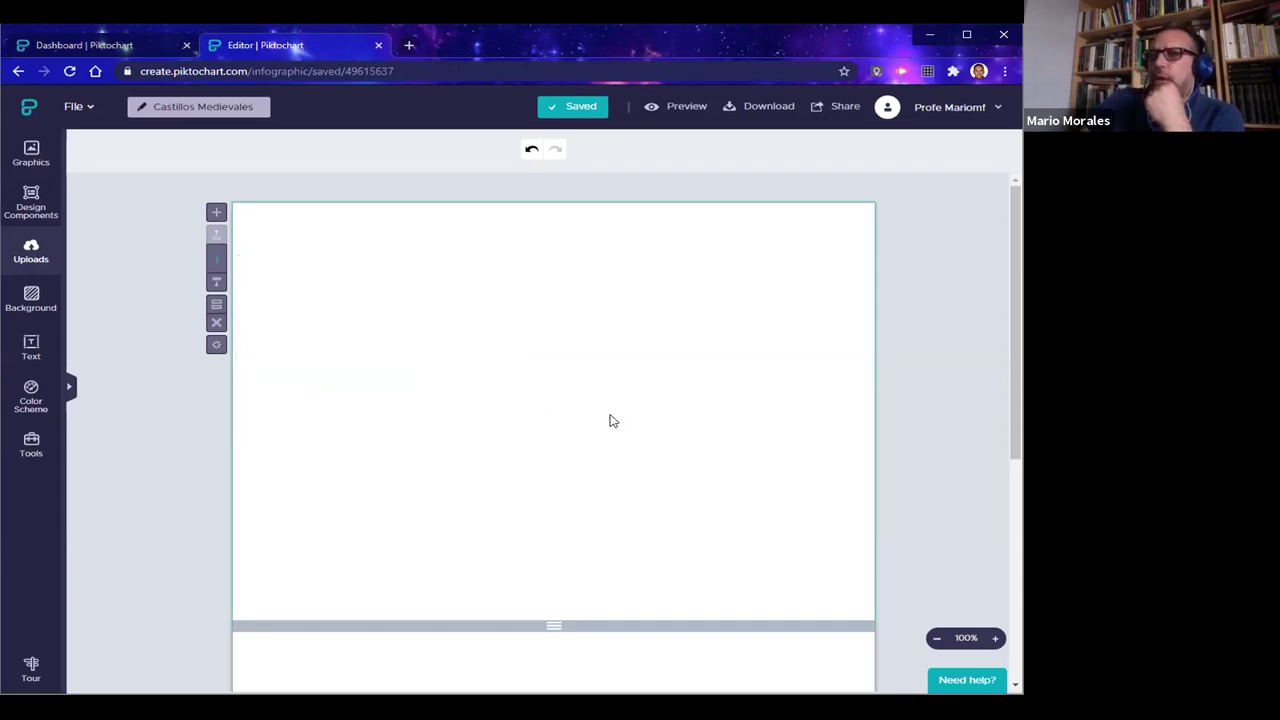
Browse the Shapes & Icons categories in the graphics library, and show the Urban Landscape icons
left_click(24, 160)
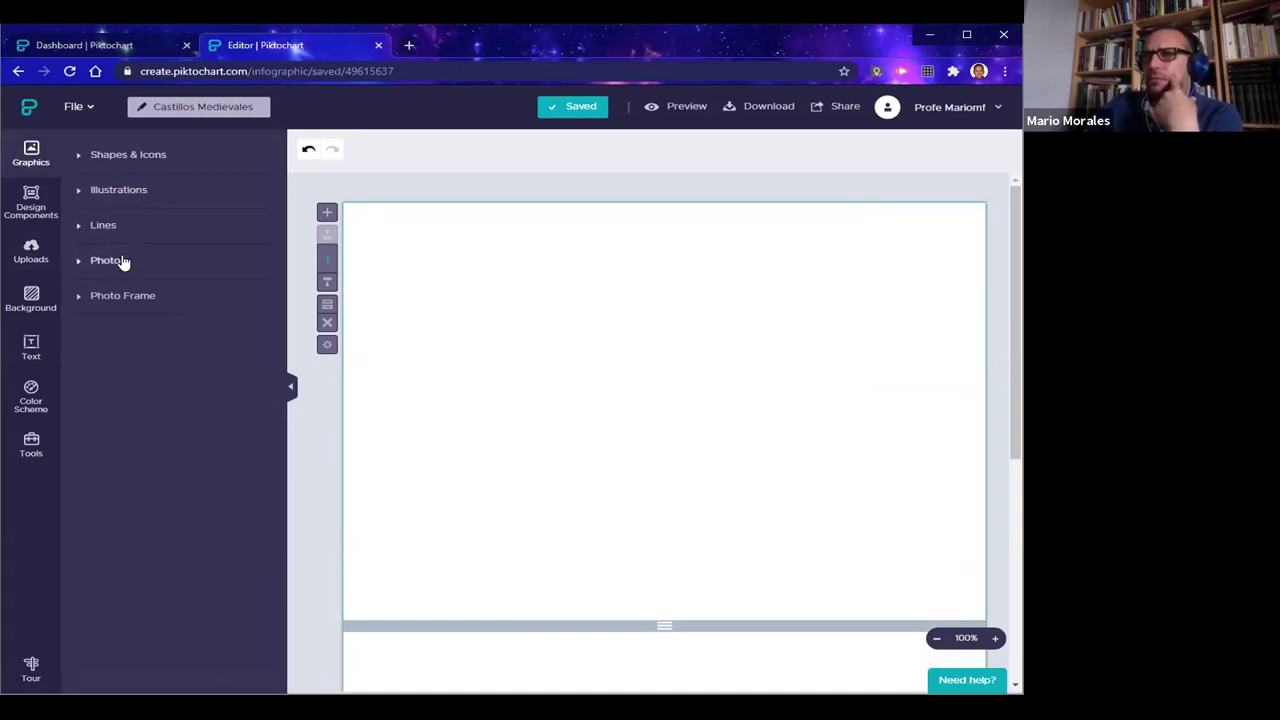
left_click(101, 163)
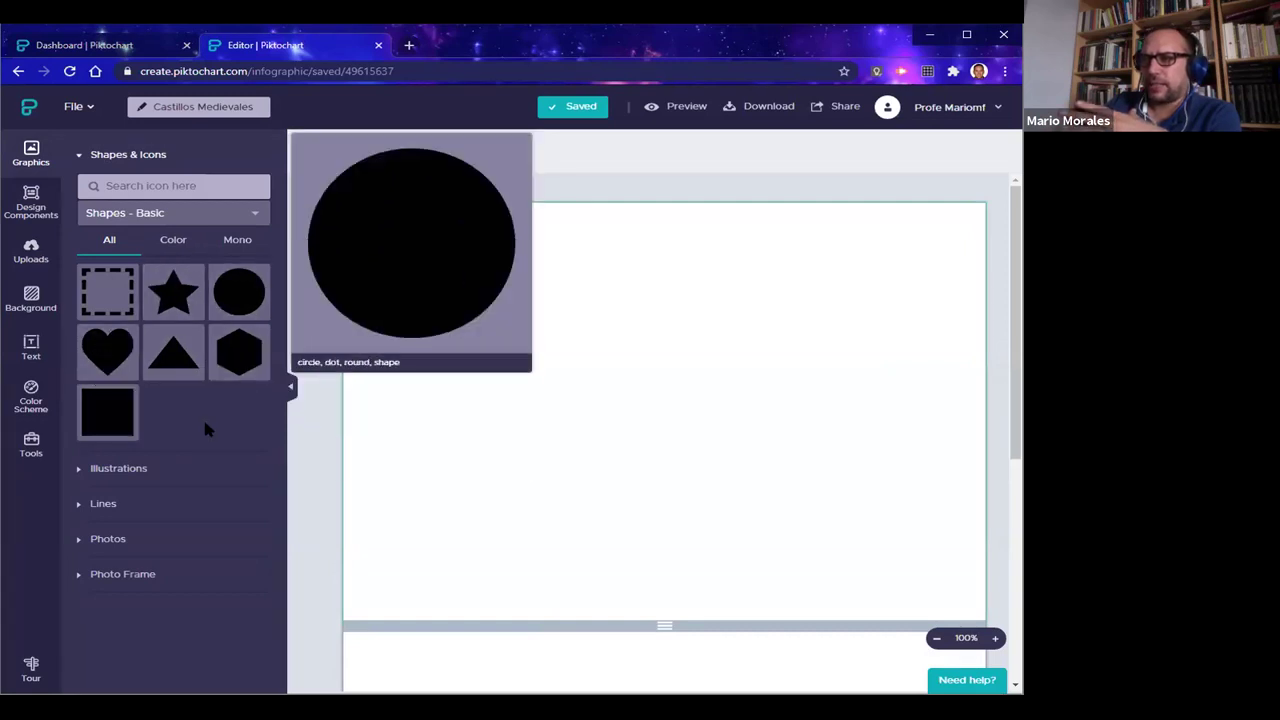
left_click(143, 220)
scroll(186, 362, "down", 8)
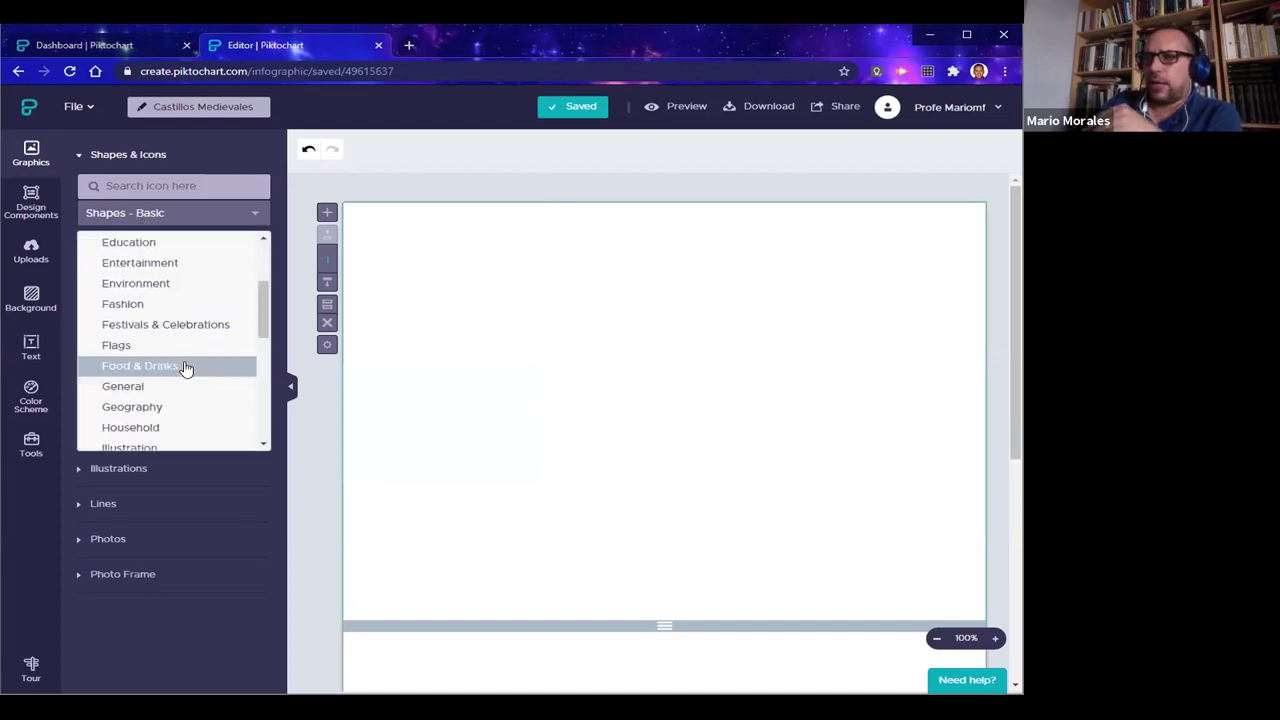
scroll(186, 369, "down", 1)
scroll(186, 369, "up", 8)
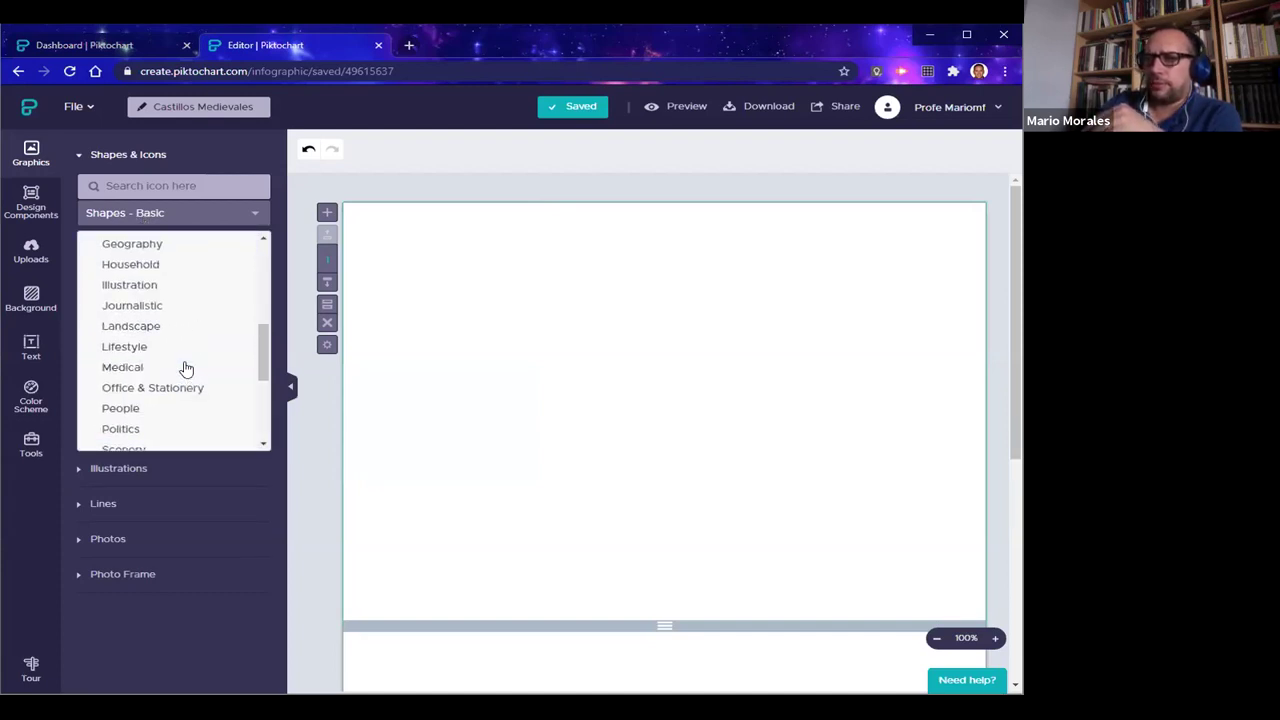
scroll(186, 369, "up", 2)
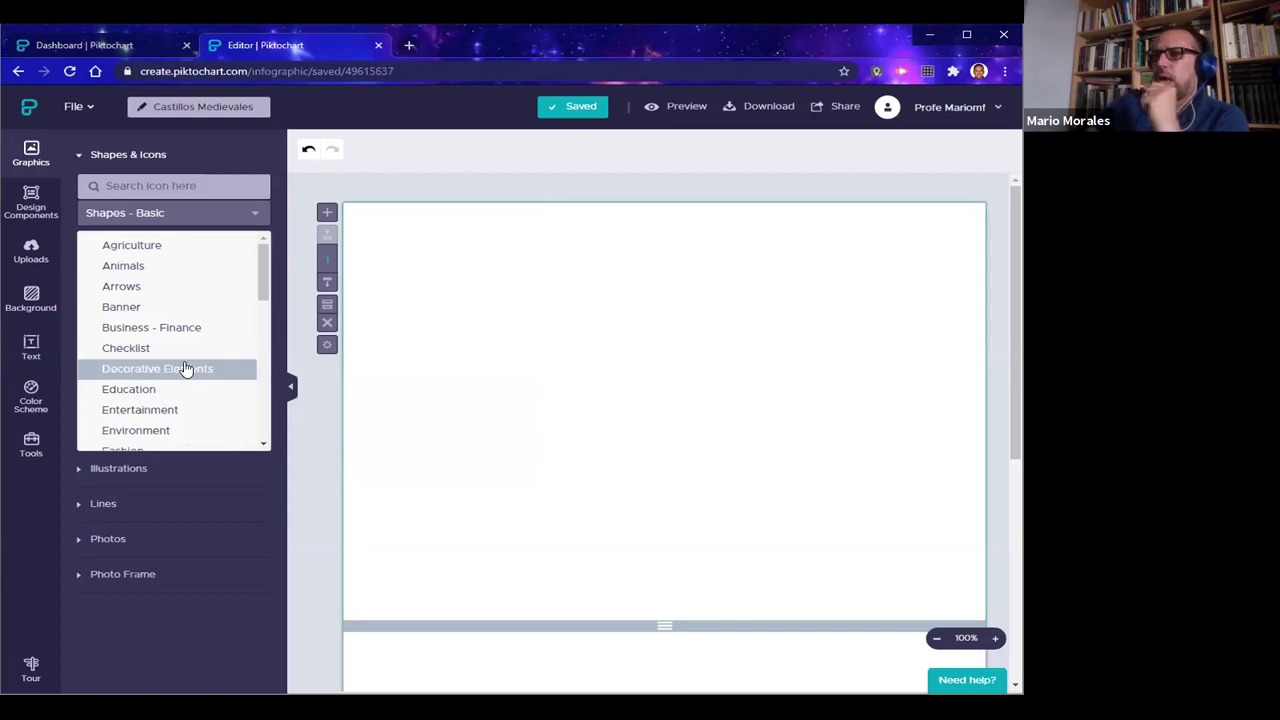
scroll(186, 369, "down", 5)
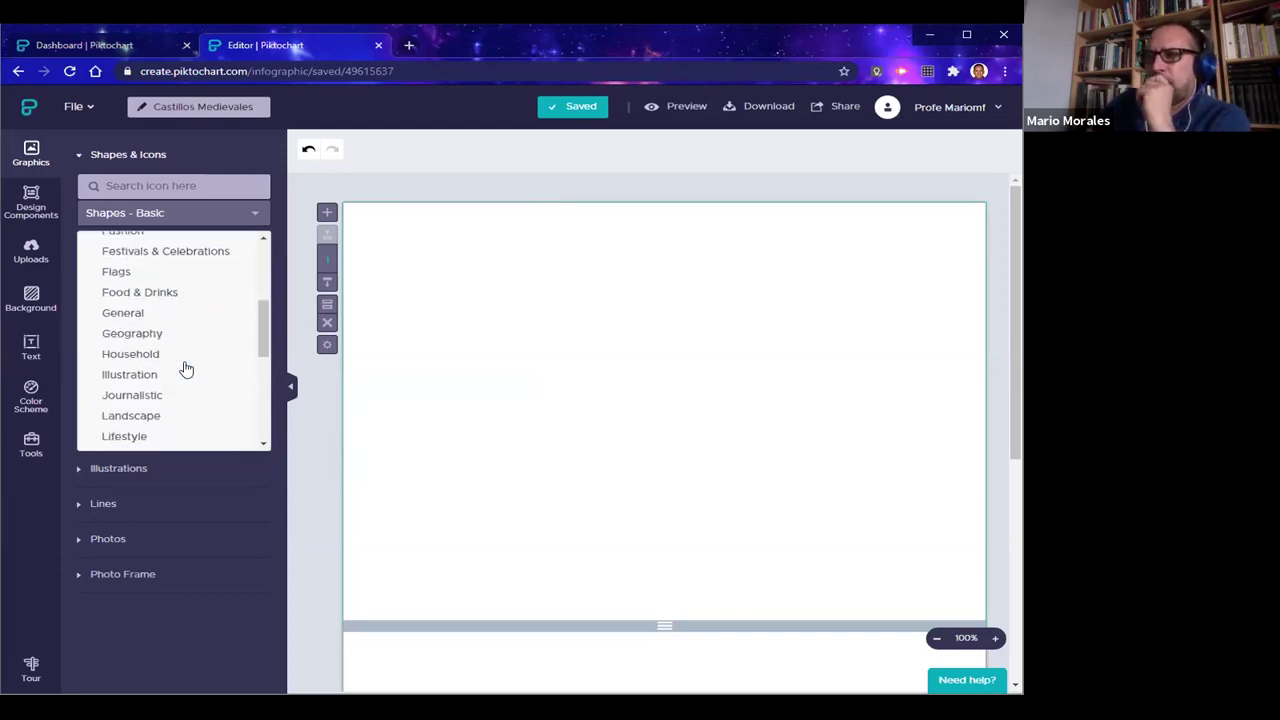
scroll(186, 369, "down", 5)
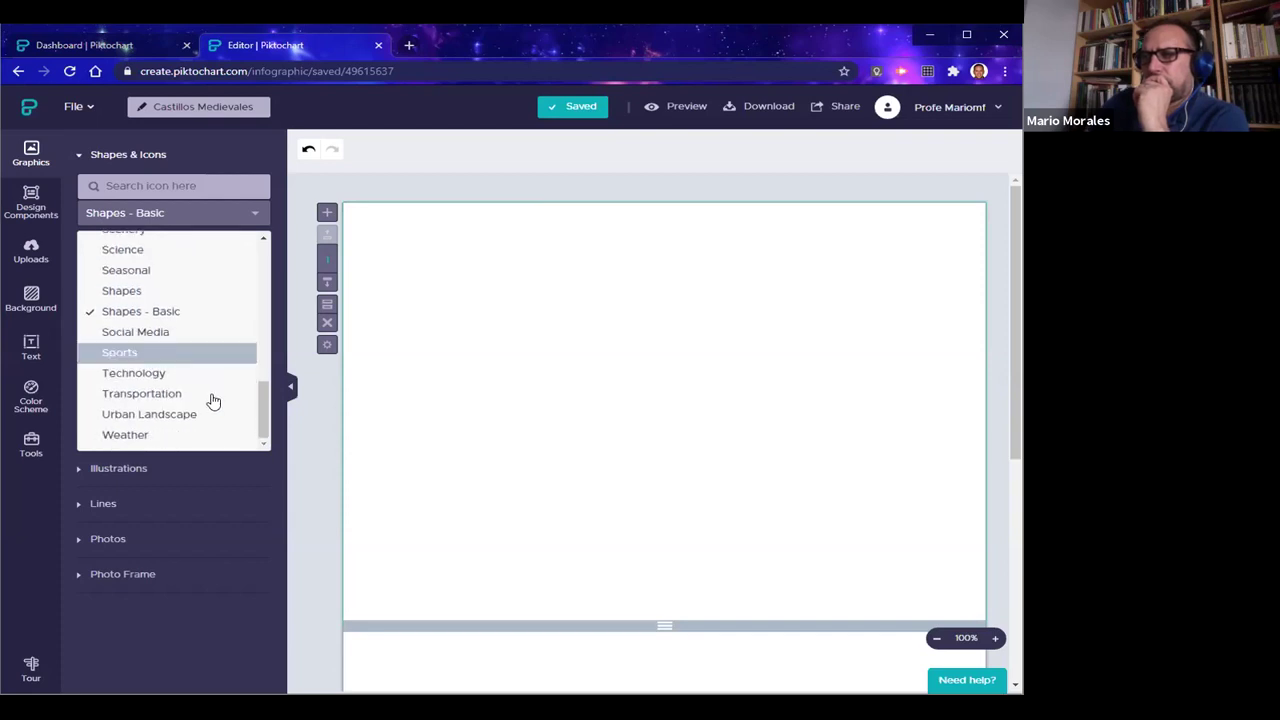
left_click(150, 414)
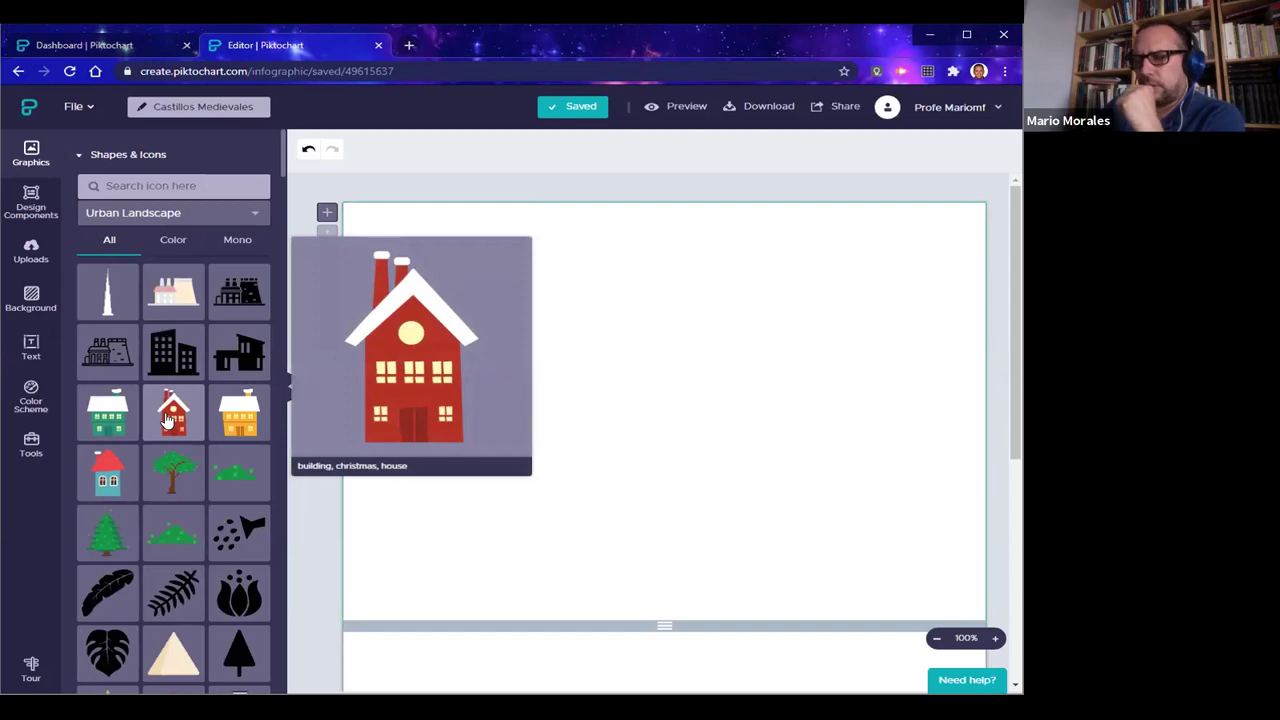
Insert the black single sword icon and place it in the upper-left corner of the first block
scroll(200, 508, "down", 4)
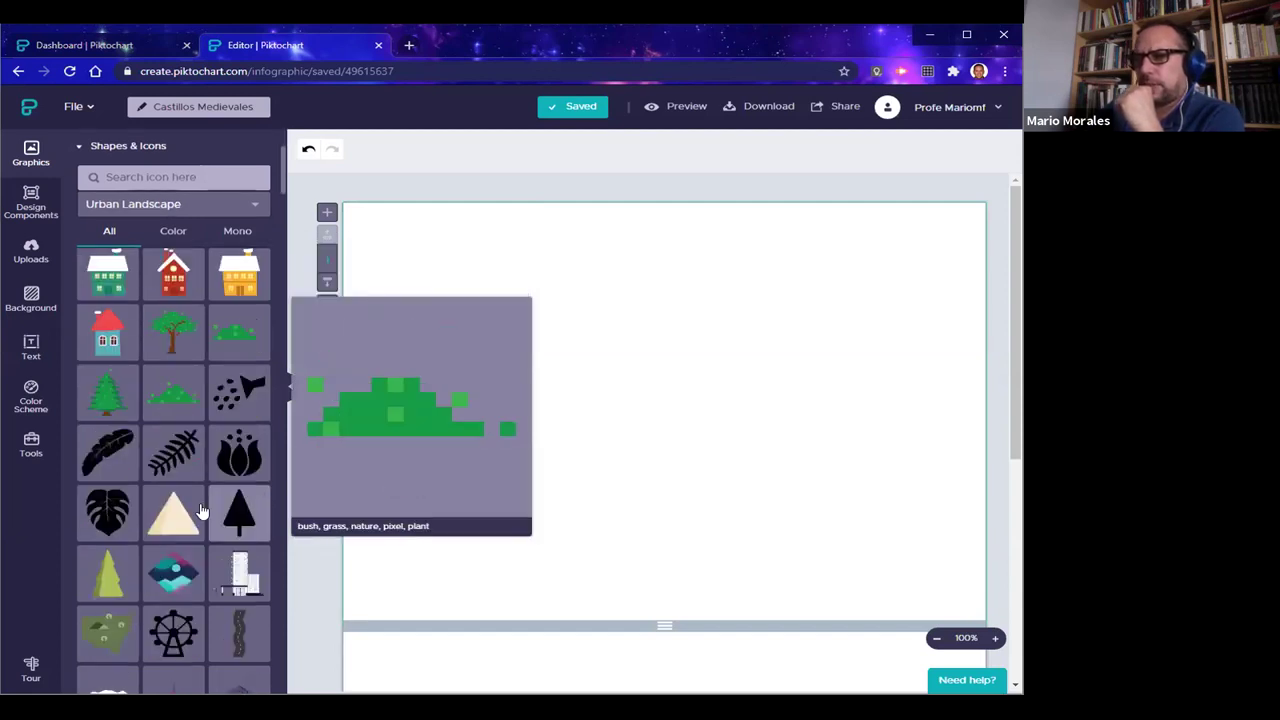
scroll(193, 503, "down", 4)
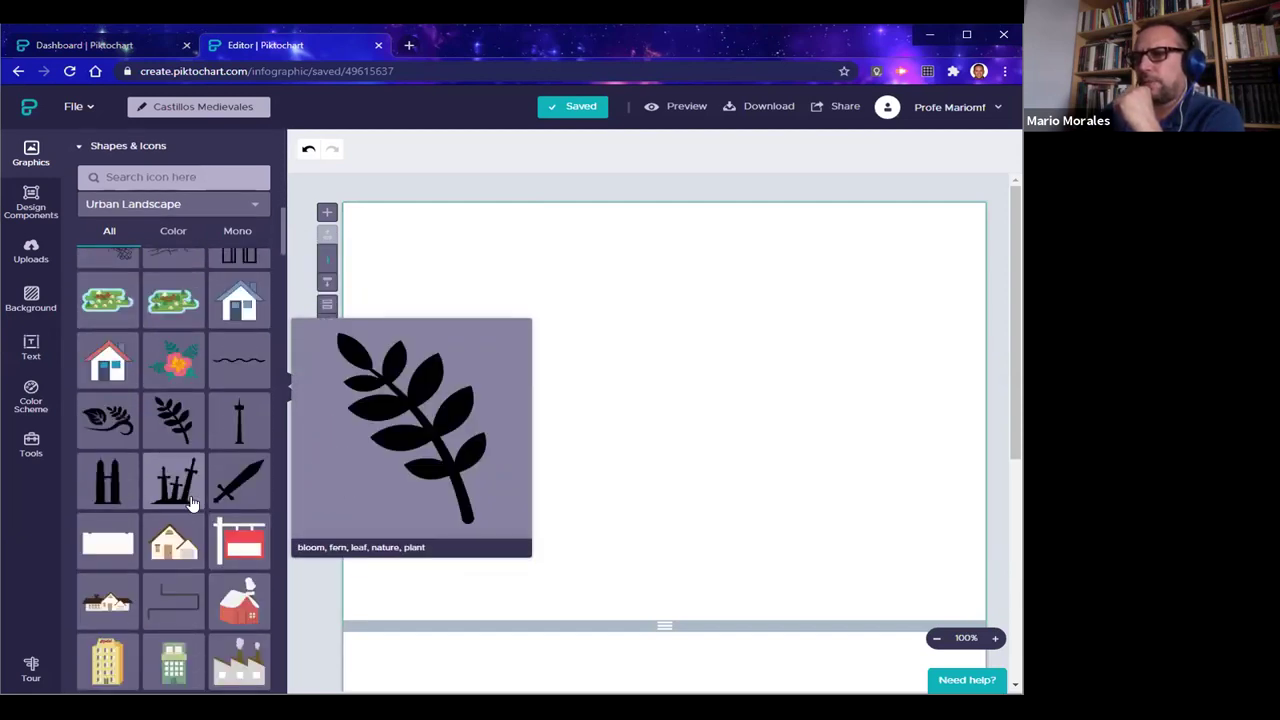
scroll(193, 503, "down", 1)
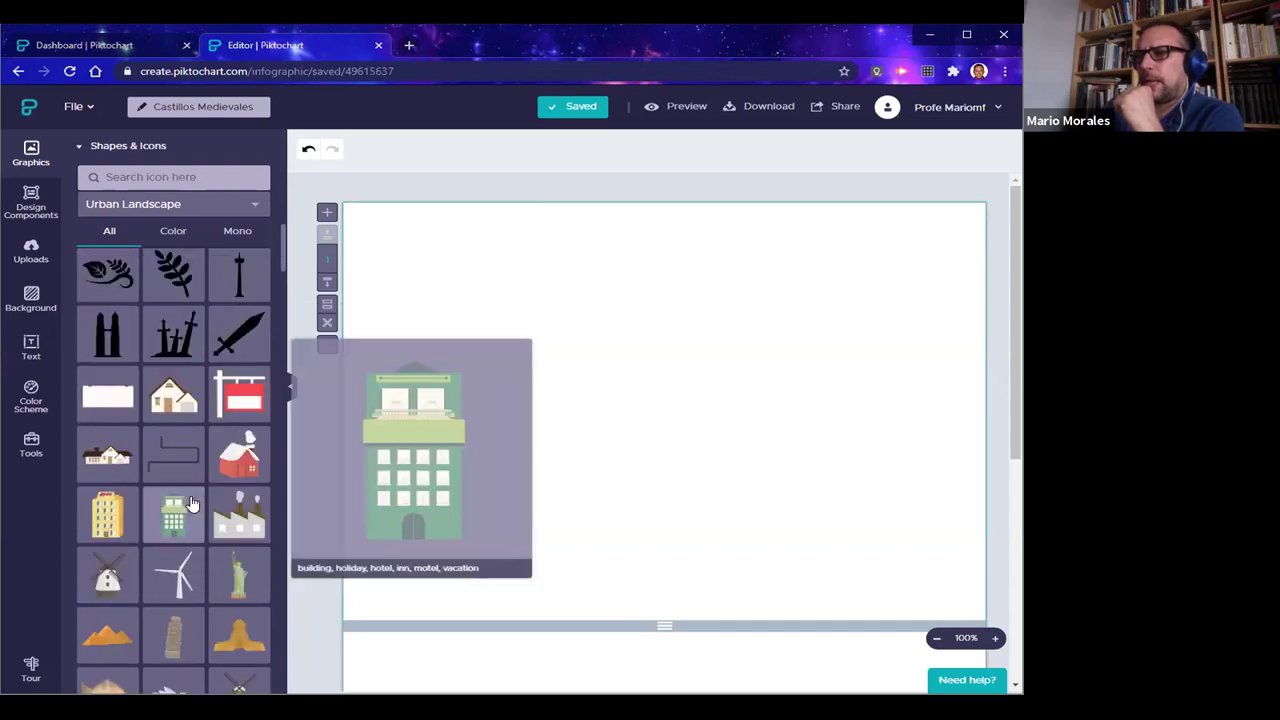
left_click(238, 348)
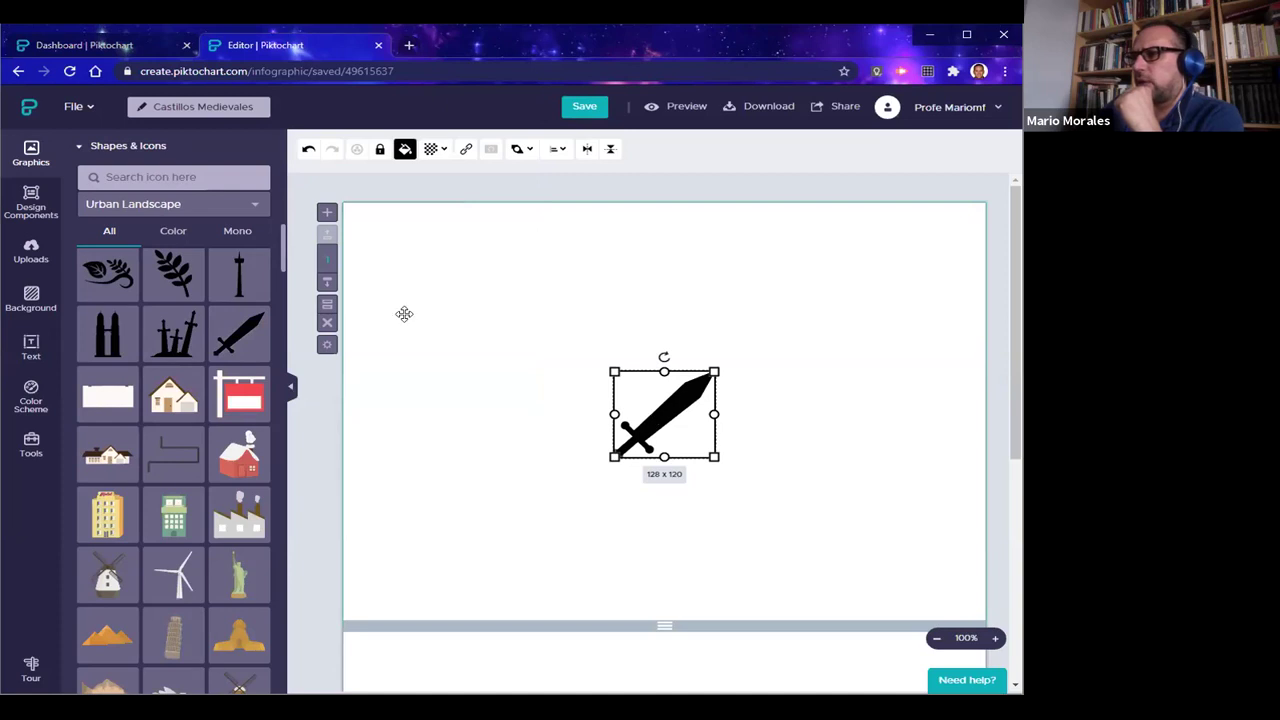
left_click_drag(644, 445, 404, 314)
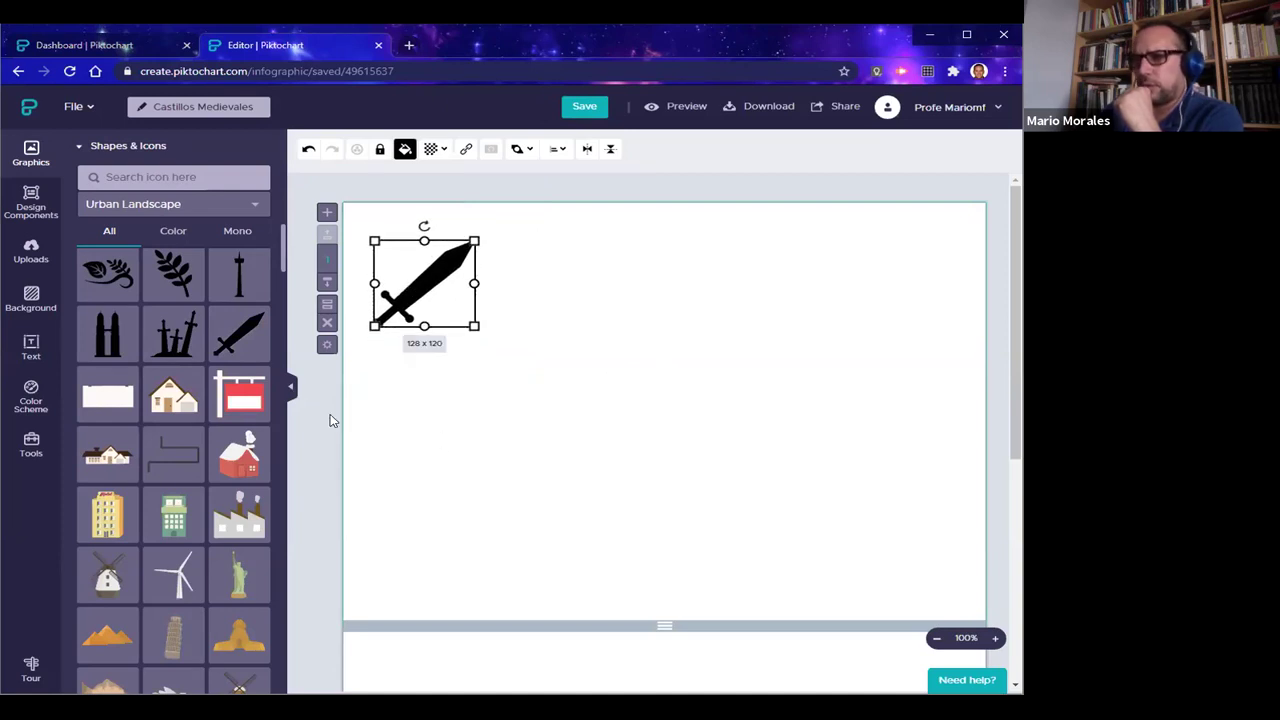
Insert the icon of three swords stuck in the ground, place it in the first block's upper-right corner, and deselect it
left_click(174, 335)
left_click_drag(684, 426, 930, 290)
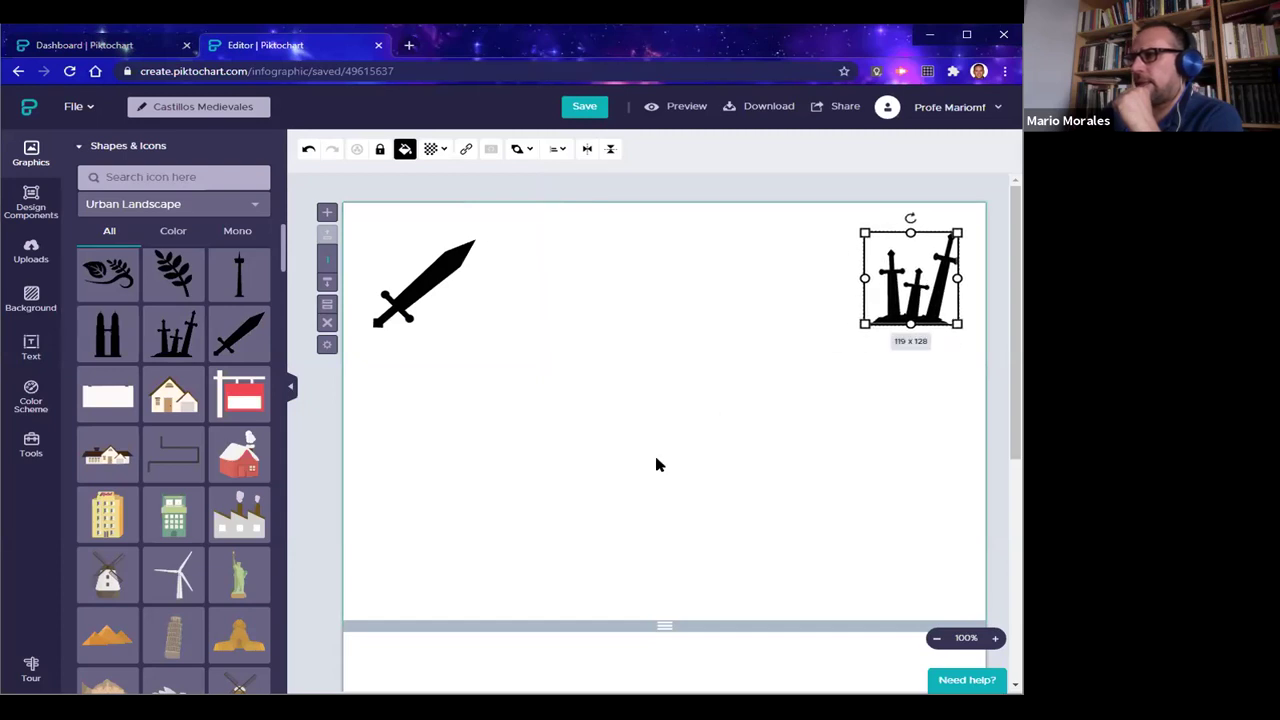
left_click(657, 464)
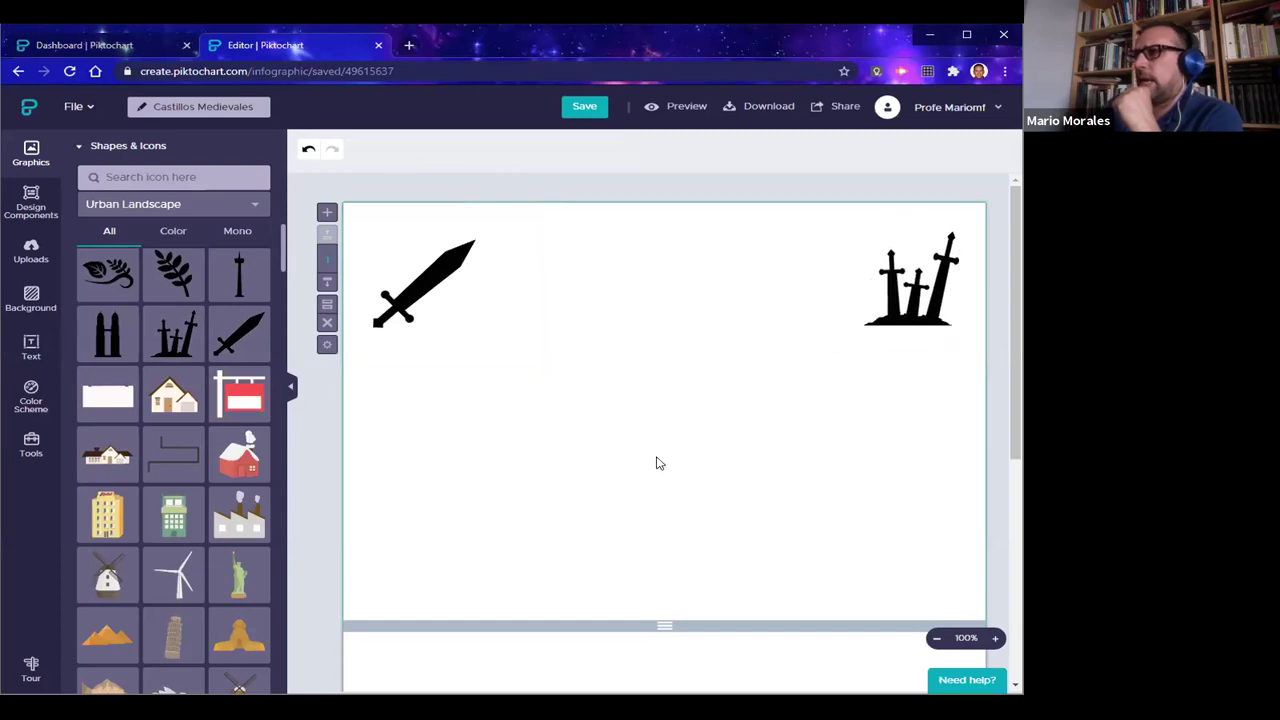
Filter the Urban Landscape icons to color ones and browse through them
left_click(170, 233)
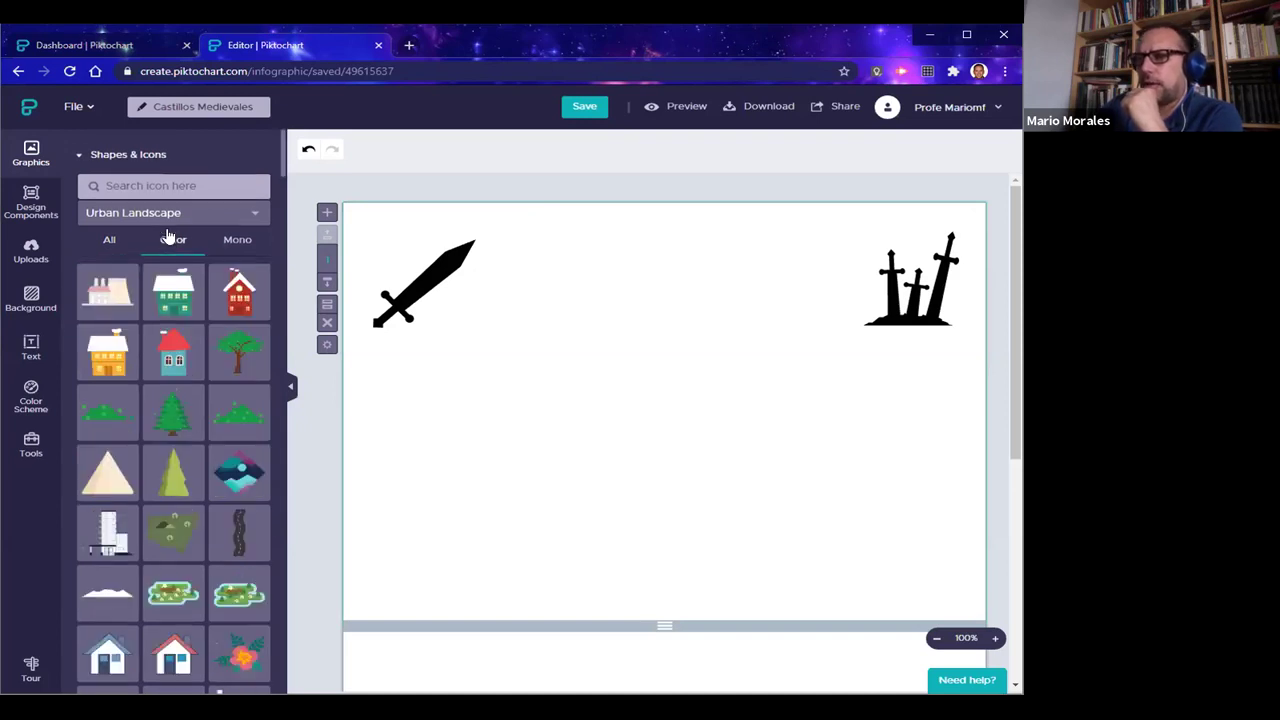
scroll(175, 450, "down", 3)
scroll(180, 480, "up", 5)
mouse_move(184, 487)
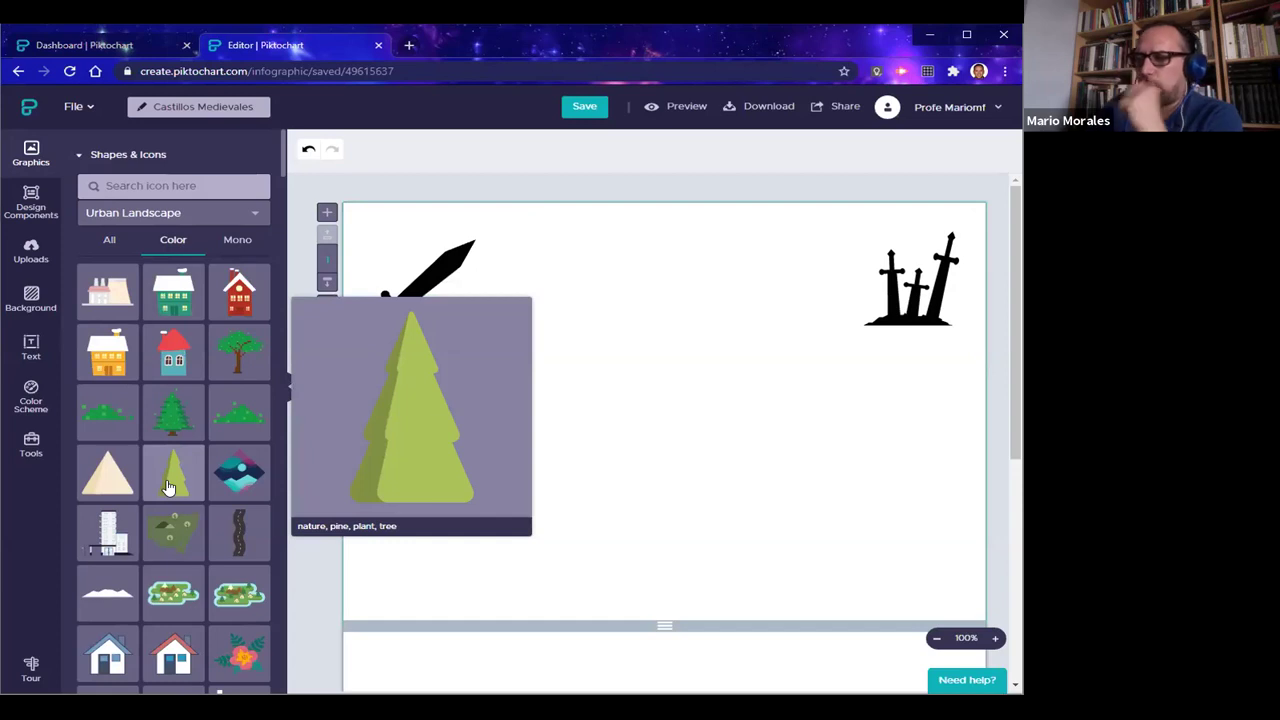
scroll(168, 487, "down", 10)
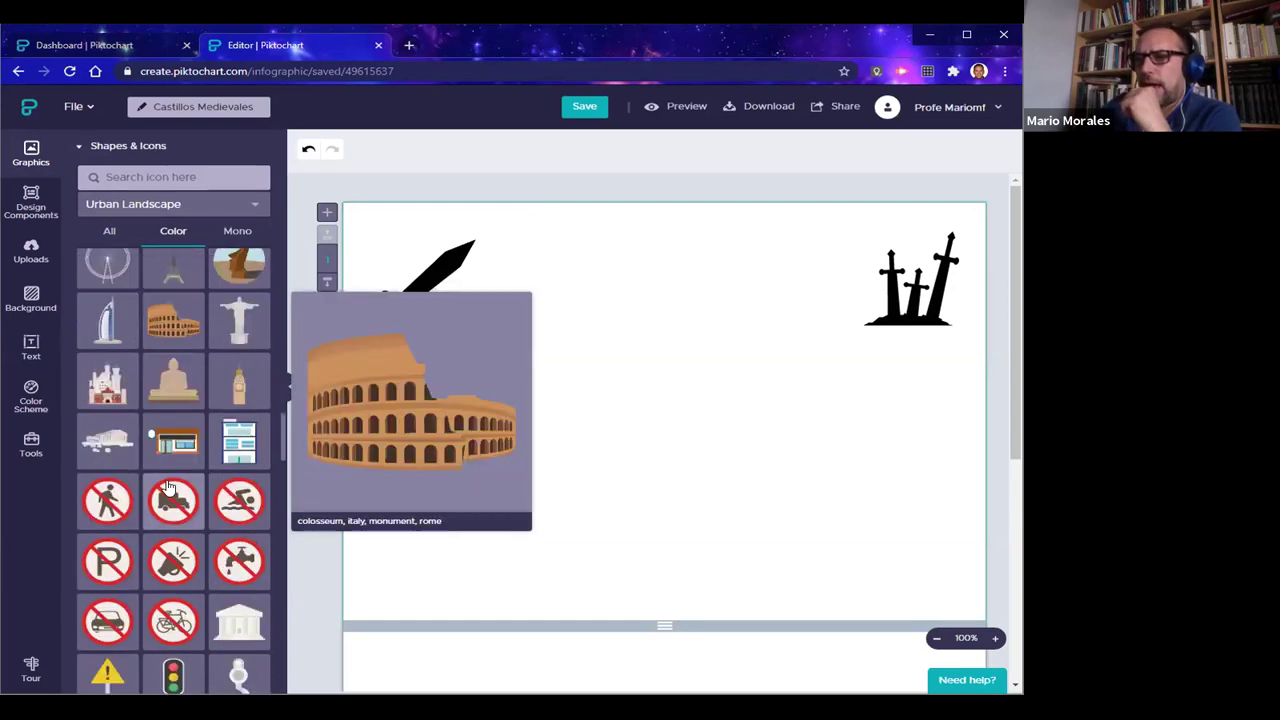
scroll(168, 487, "down", 4)
scroll(168, 487, "up", 10)
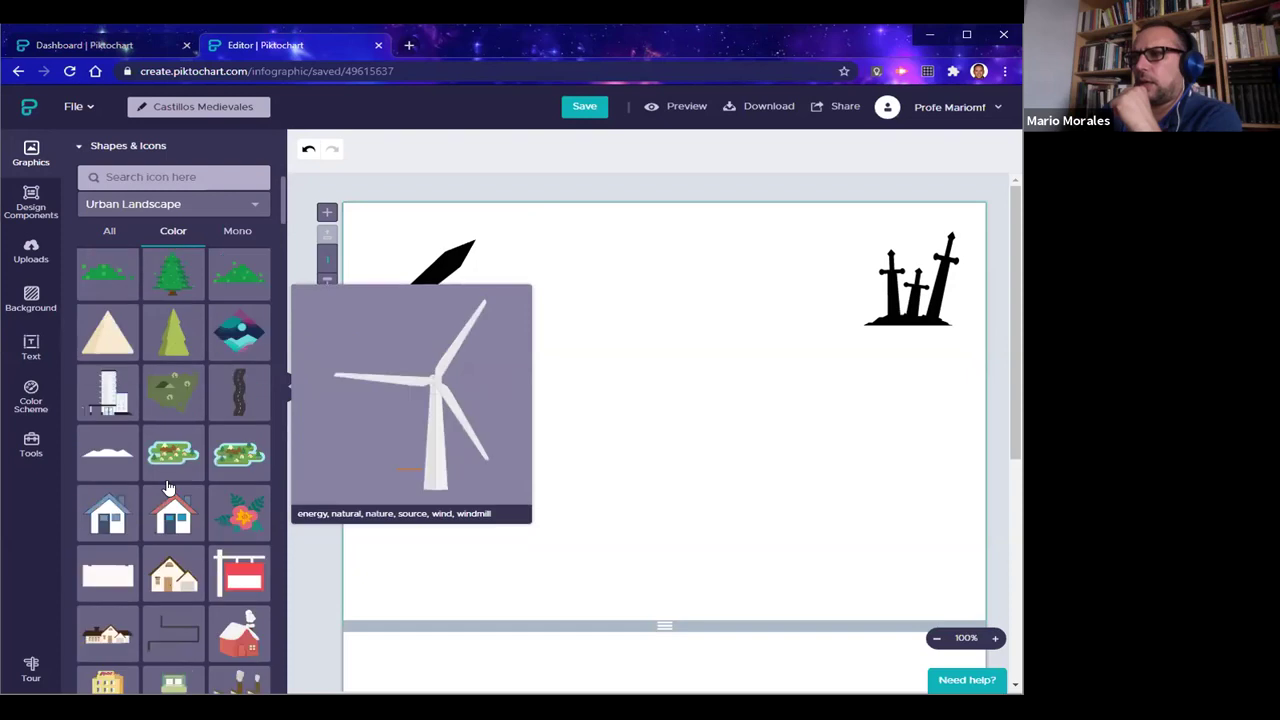
scroll(168, 487, "up", 3)
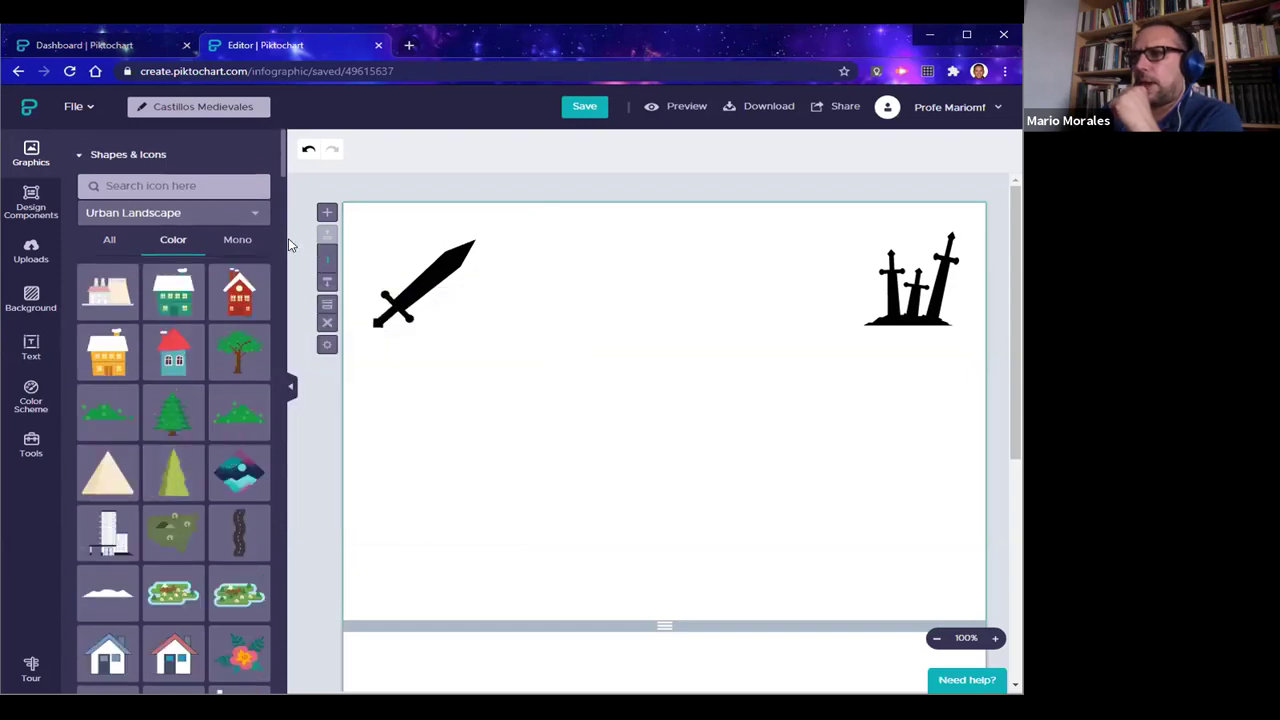
Show only the mono Urban Landscape icons and look through them
left_click(237, 242)
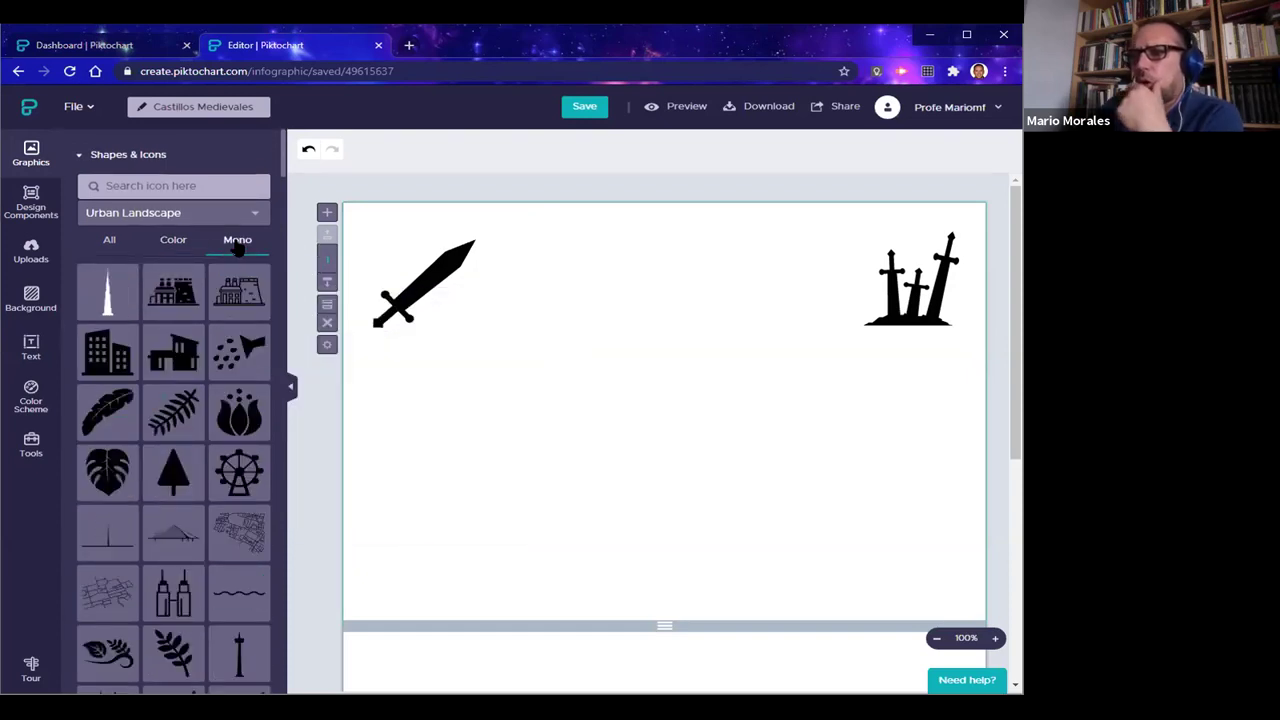
scroll(206, 587, "down", 3)
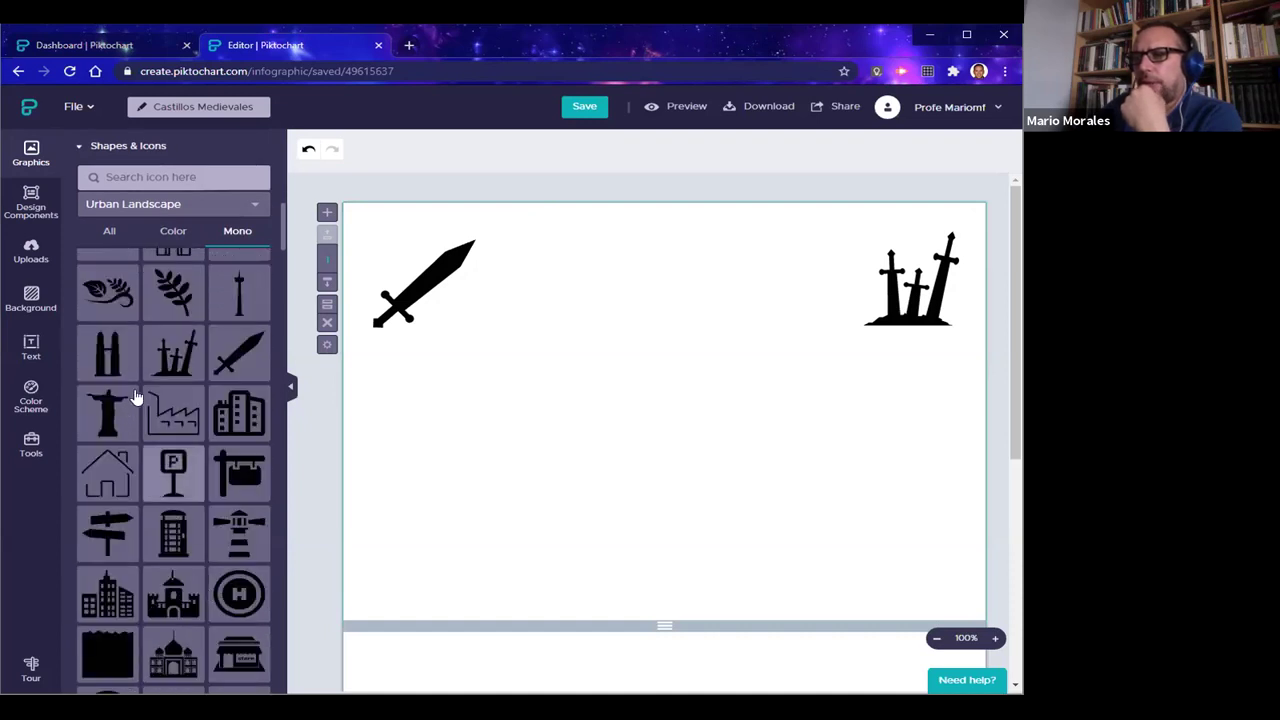
left_click(252, 362)
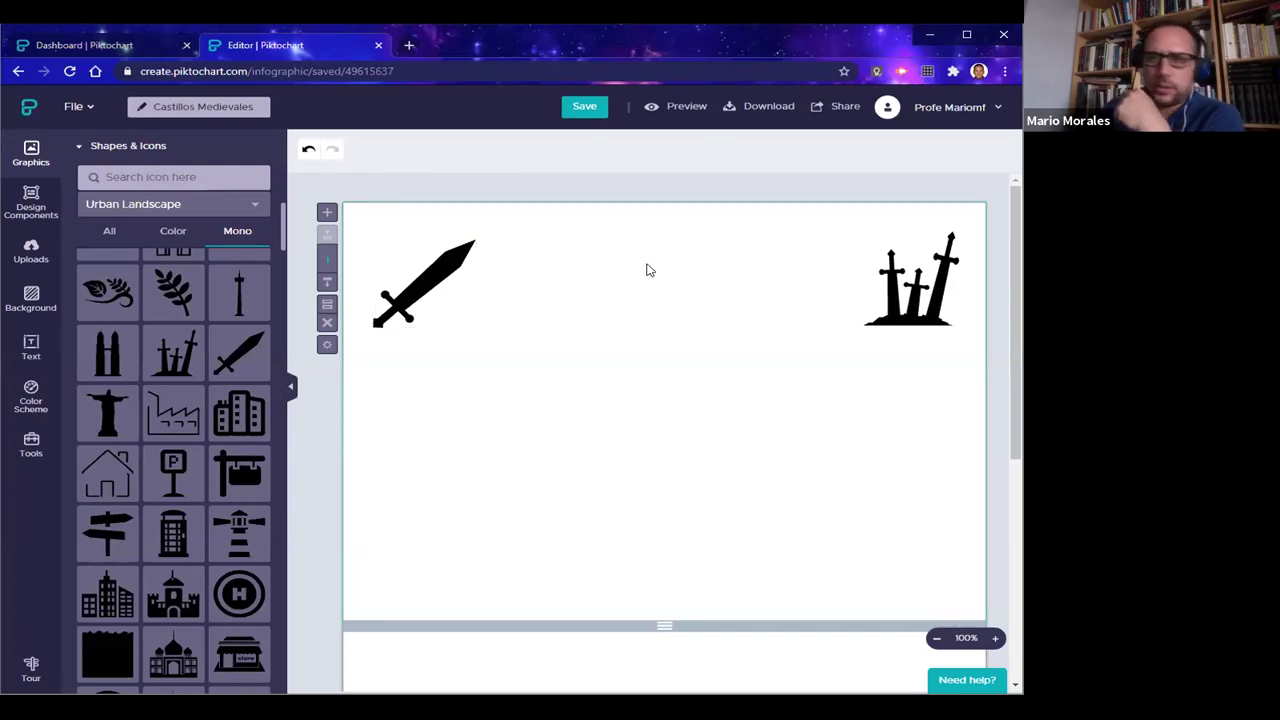
Select the single sword icon in the first block and save the infographic
left_click(438, 270)
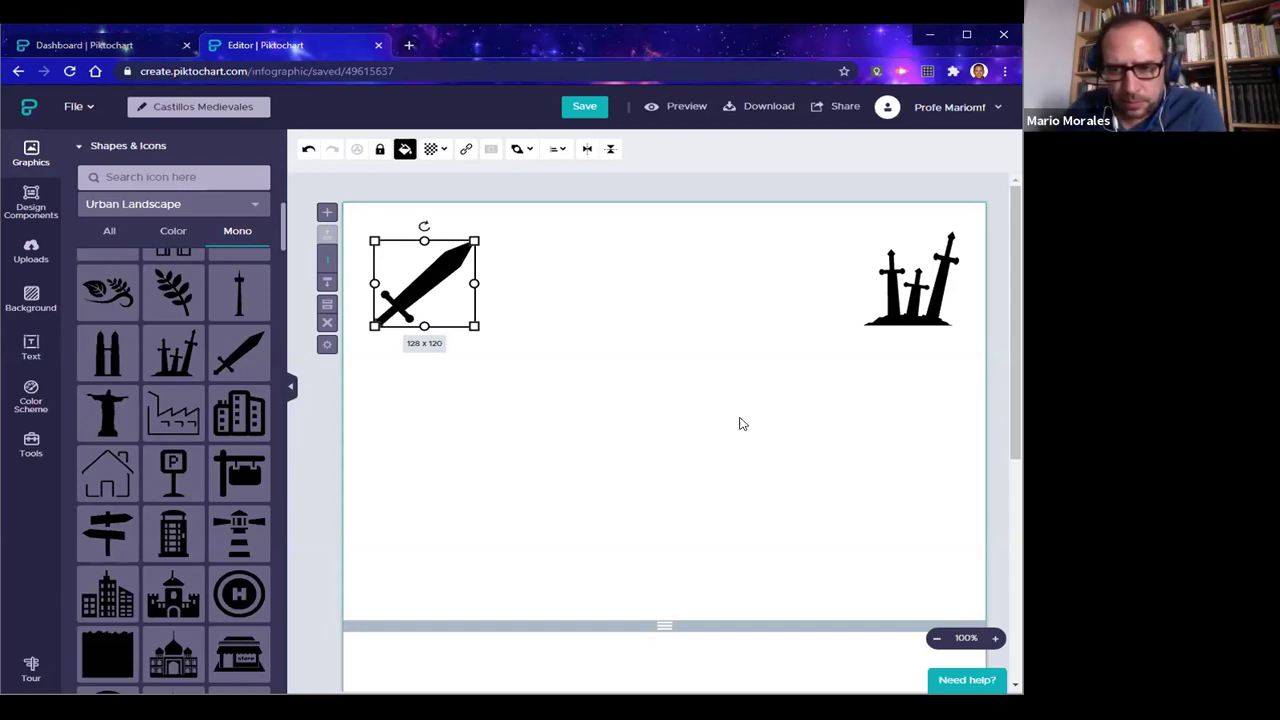
key("ctrl+s")
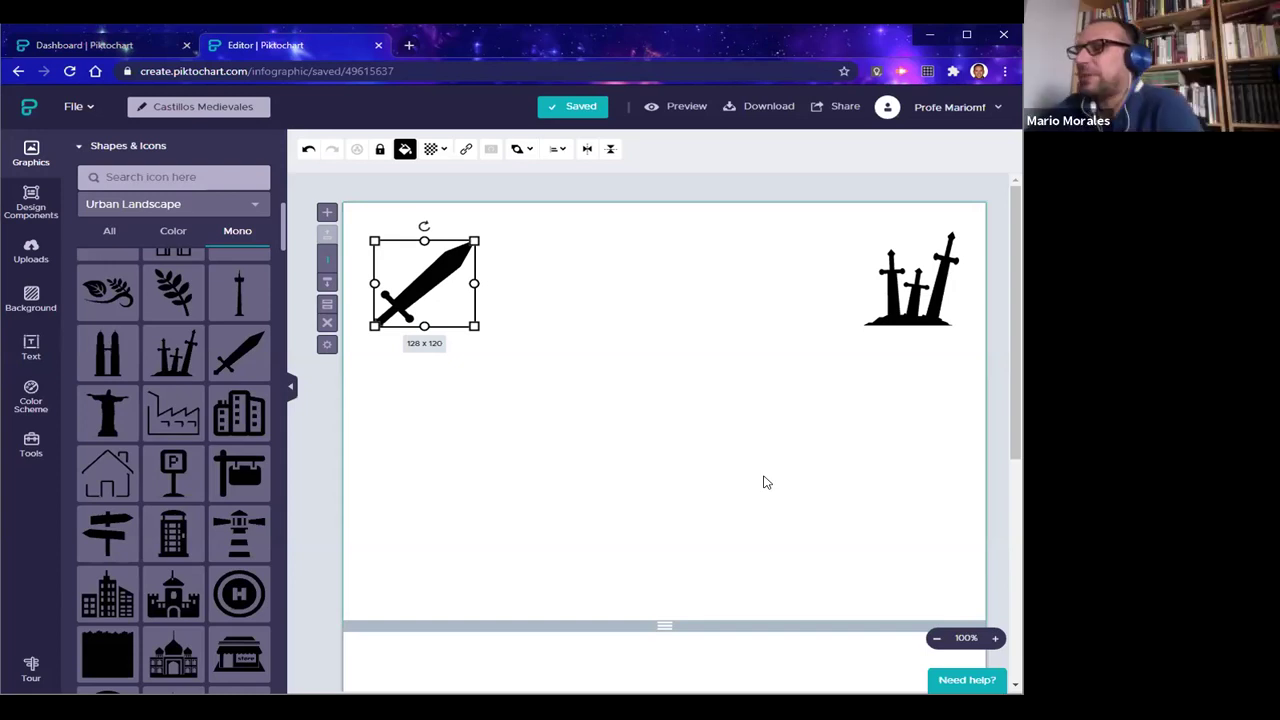
left_click(469, 398)
left_click(441, 292)
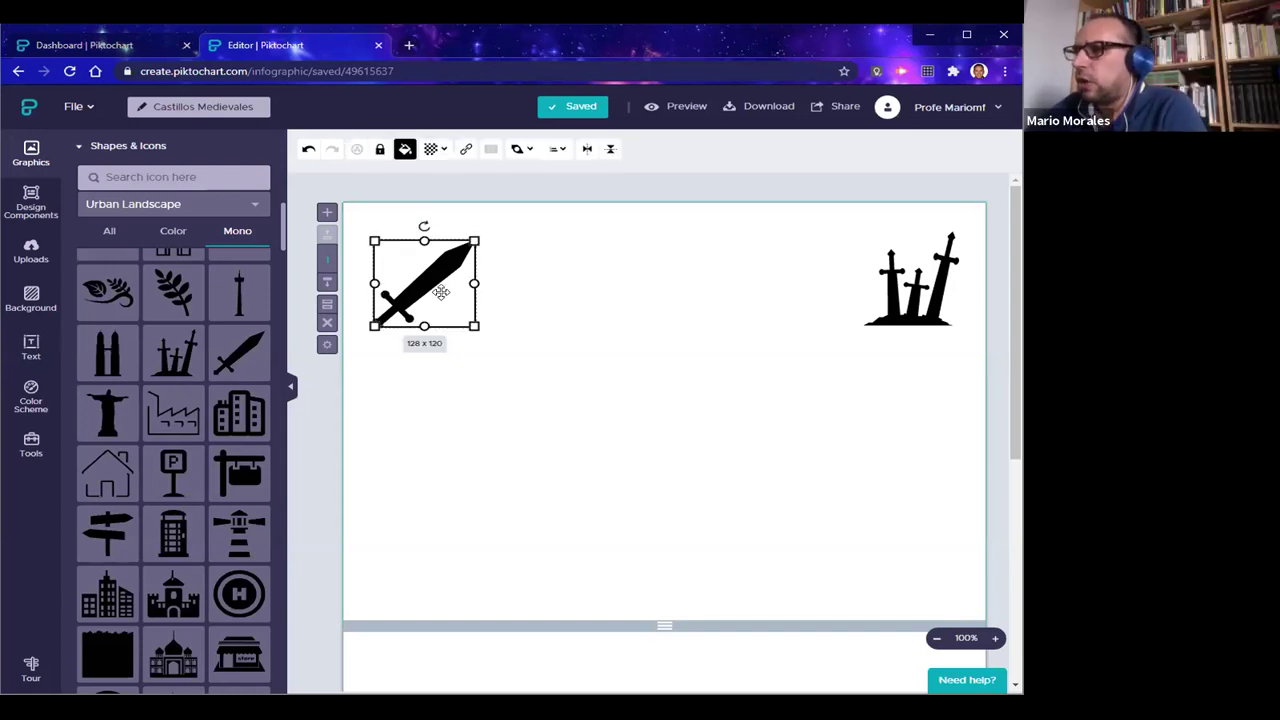
Select the three-swords icon and the single sword icon in turn to view their editing options
left_click(887, 307)
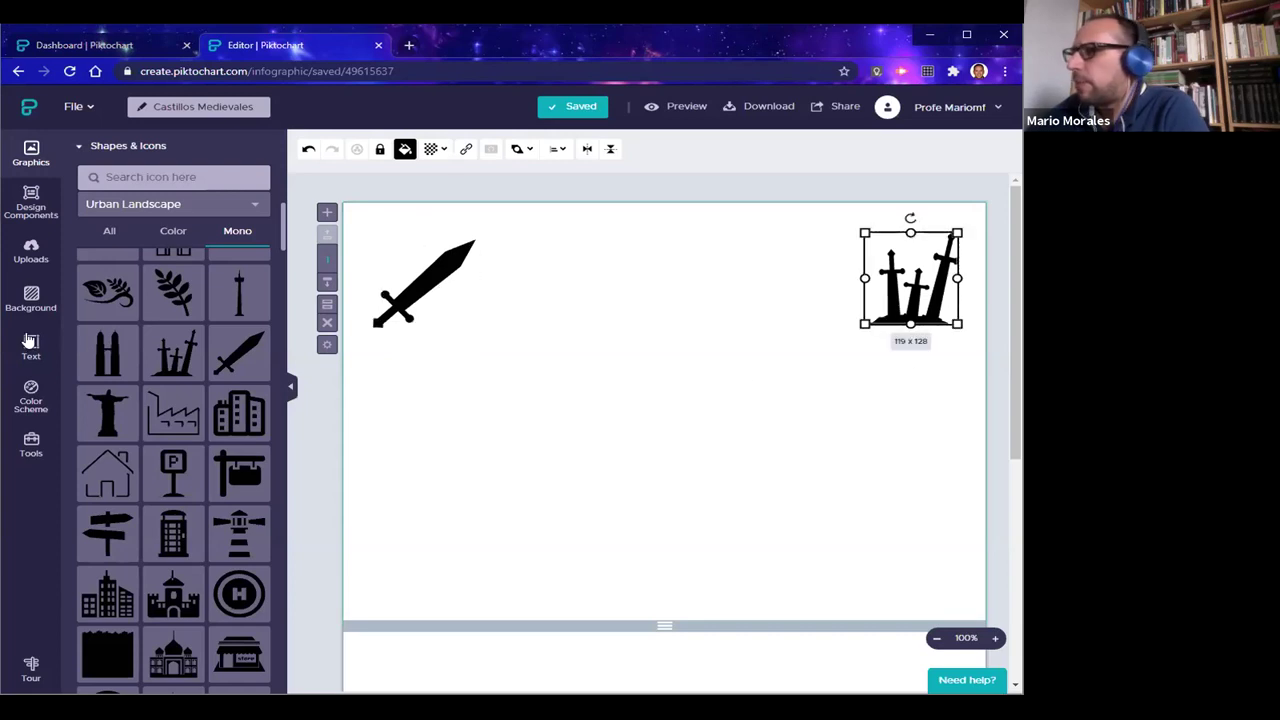
left_click(425, 273)
left_click(545, 300)
left_click(436, 281)
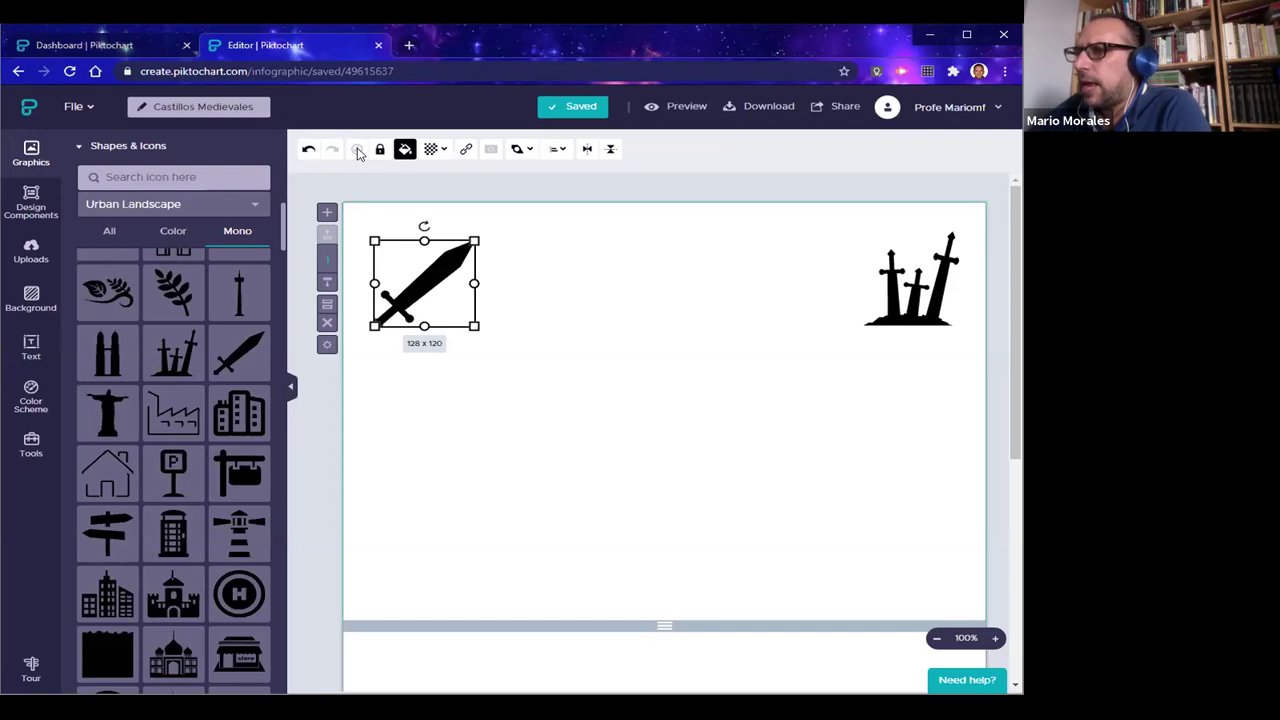
Place the three-swords icon just beside the single sword icon and group the two icons
left_click(794, 337)
left_click_drag(880, 302, 526, 312)
left_click(486, 440)
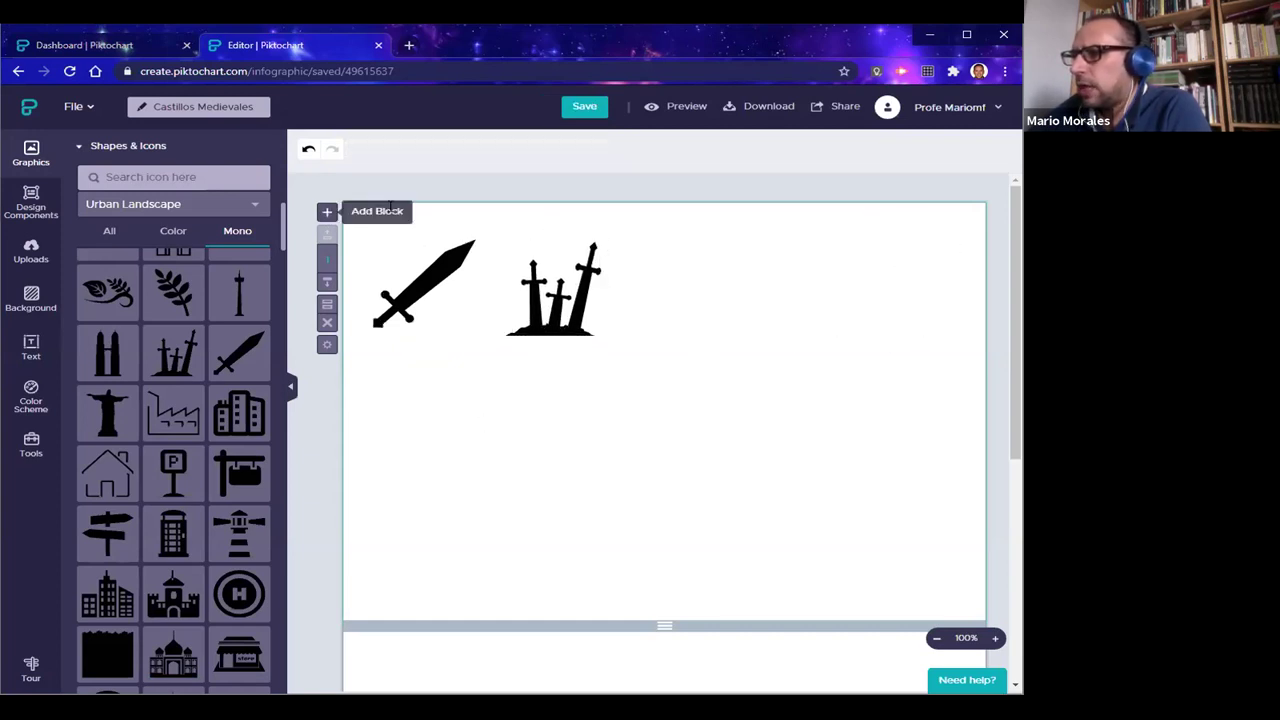
left_click_drag(437, 217, 575, 362)
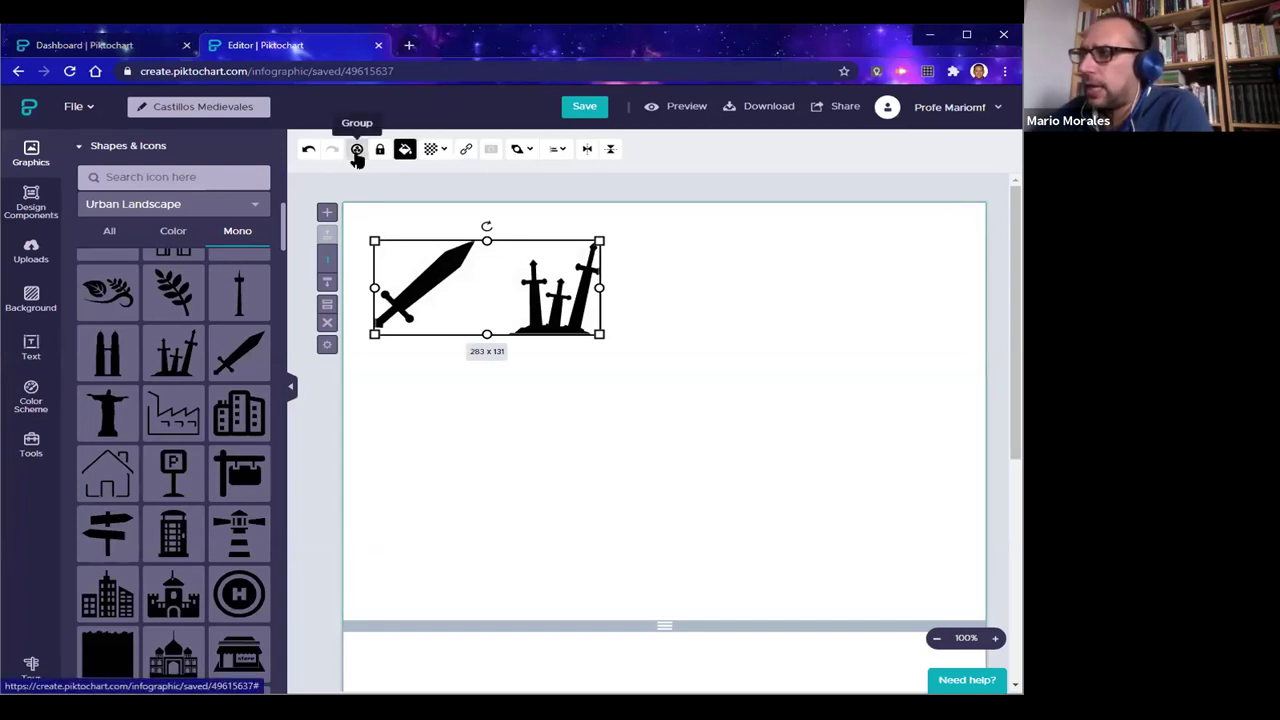
left_click(357, 153)
left_click(508, 572)
Move the grouped sword icons toward the middle of the first block's right side, and undo that move
left_click_drag(444, 290, 769, 402)
left_click(763, 466)
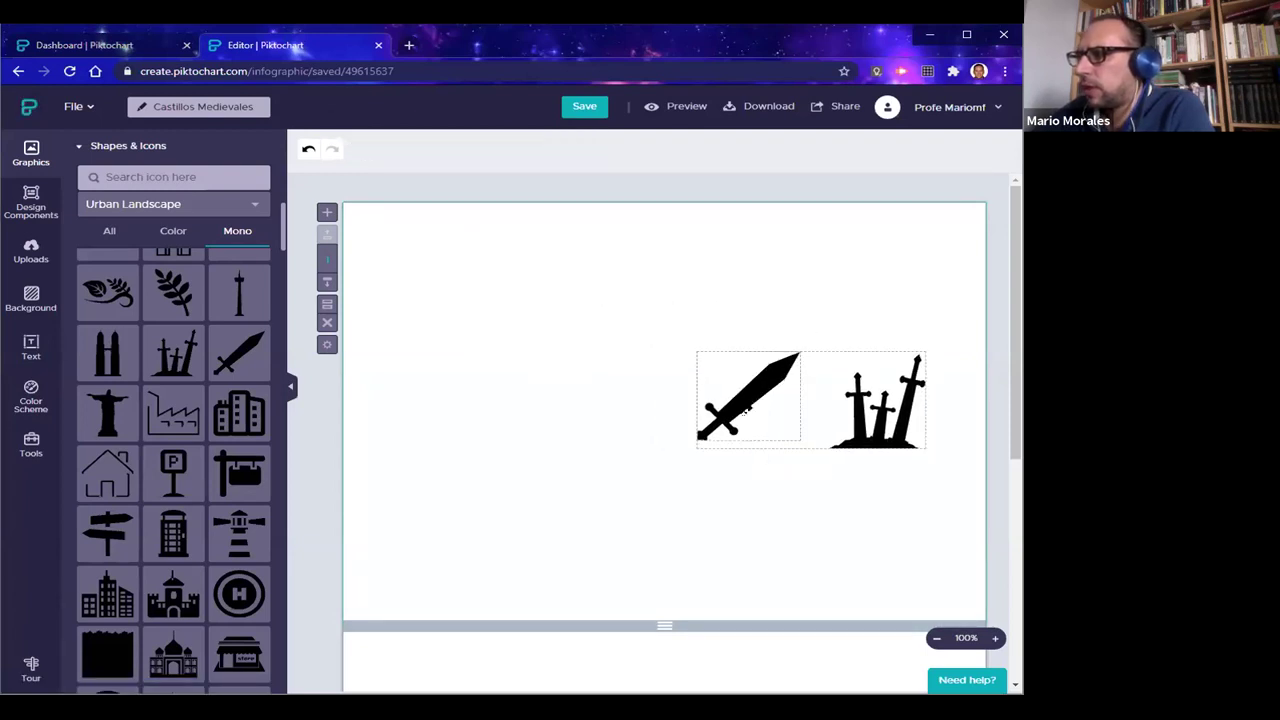
key("ctrl+z")
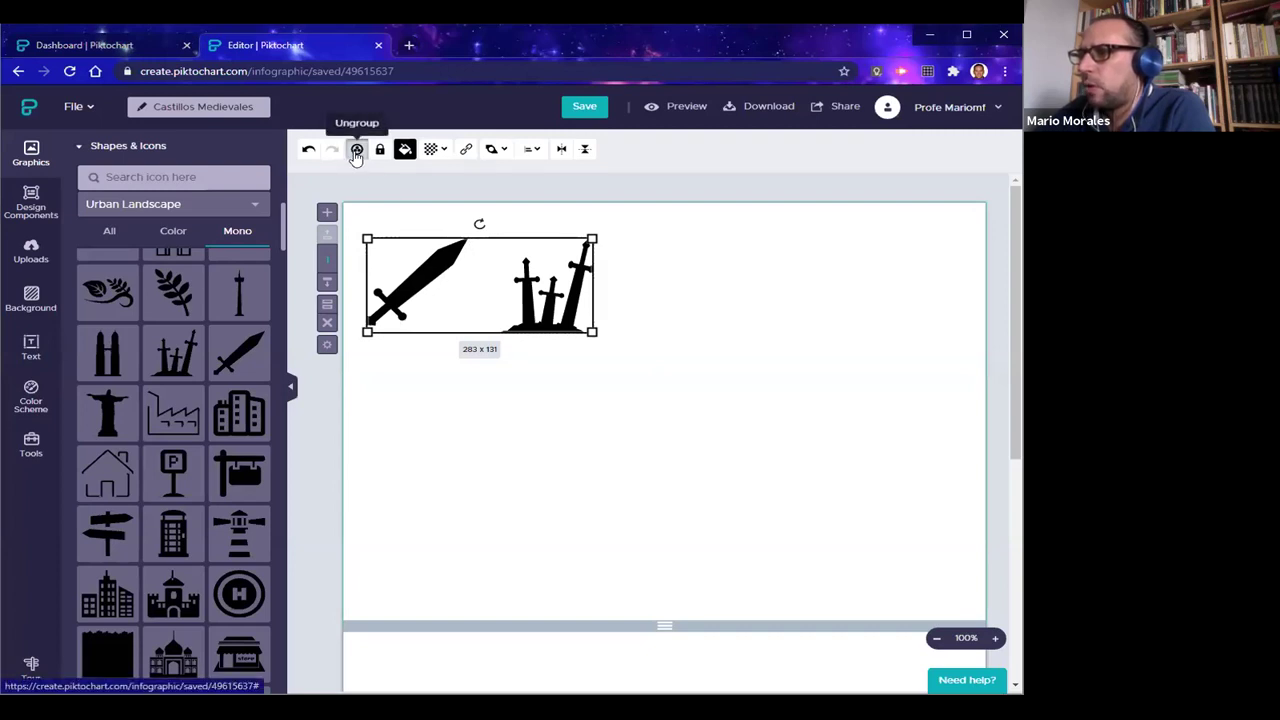
Ungroup the sword icons, return the three swords to the block's upper-right corner, and nudge the single sword closer to the upper-left corner
left_click(356, 150)
left_click_drag(580, 294, 1012, 283)
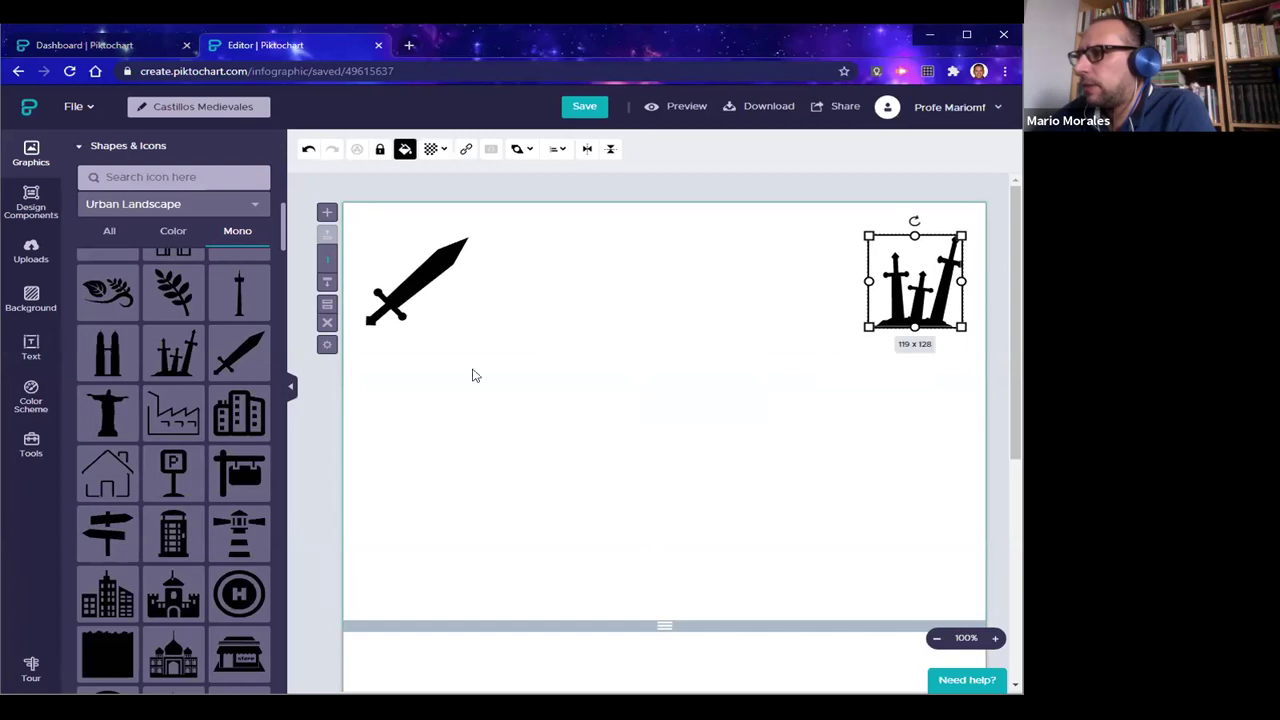
left_click(436, 280)
left_click(513, 490)
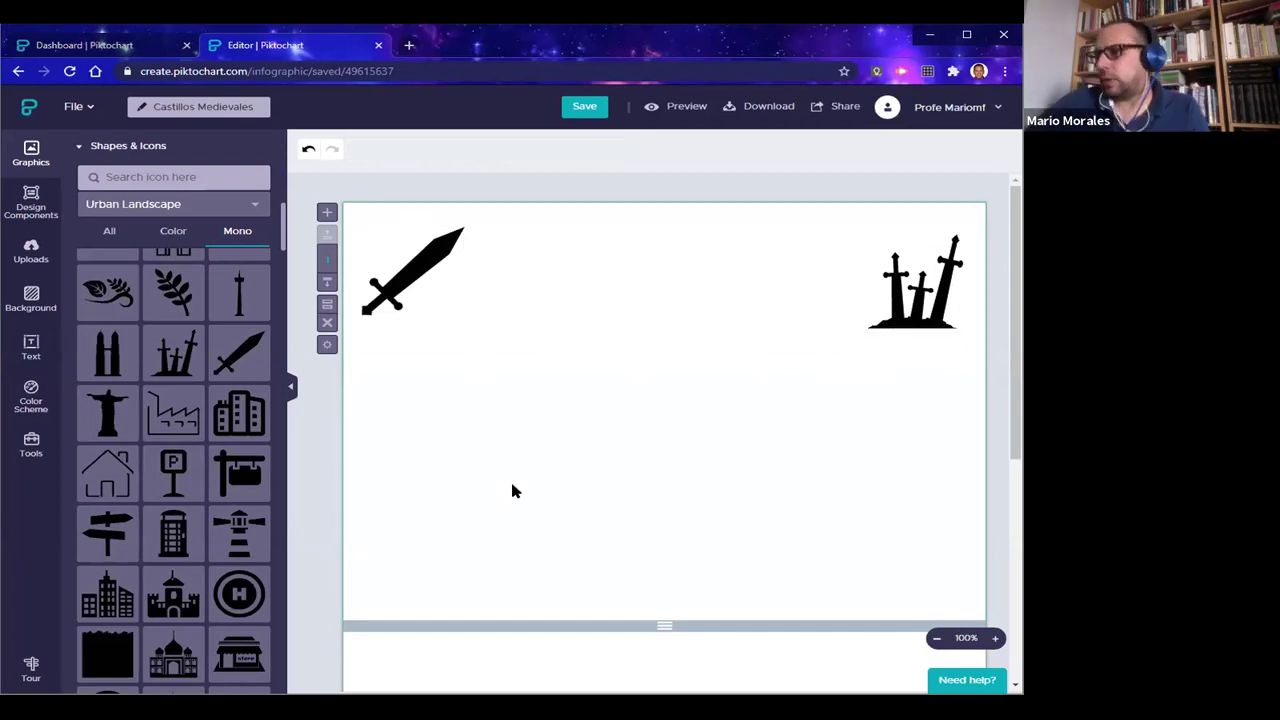
Lock the single sword icon in its position and deselect it
left_click(426, 292)
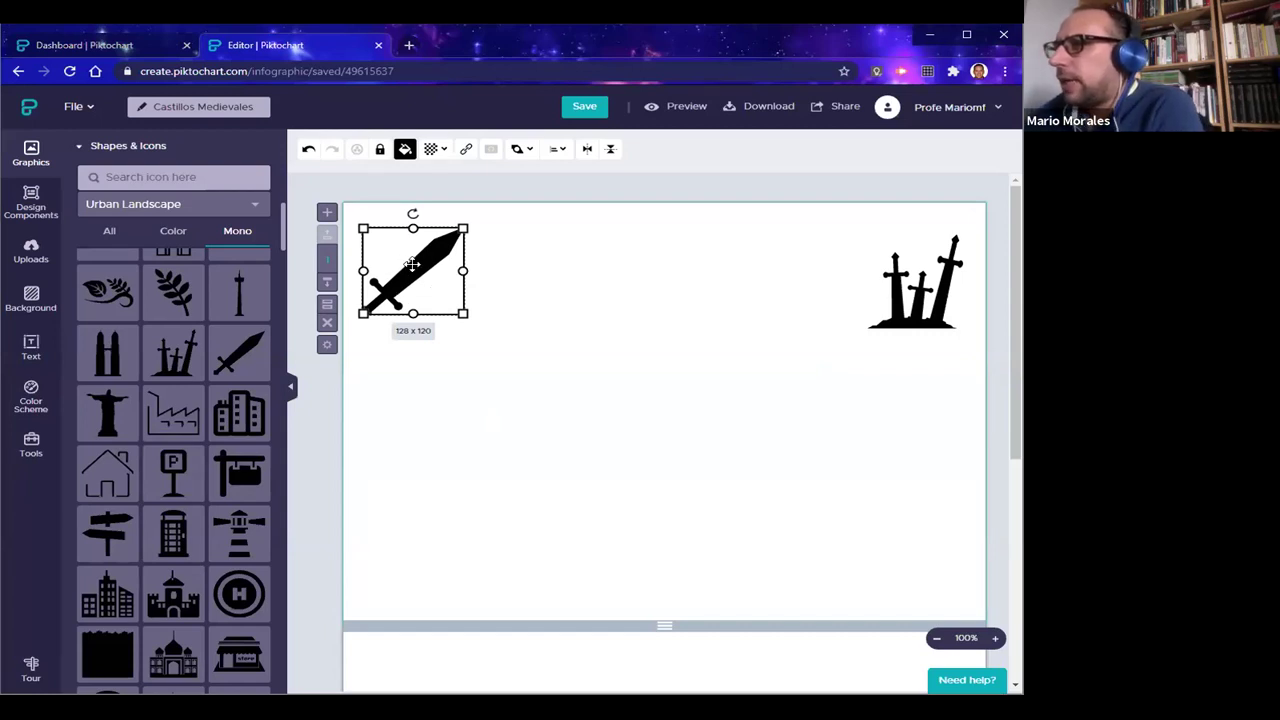
left_click(381, 152)
left_click(517, 280)
left_click(571, 383)
left_click(536, 410)
left_click(554, 443)
left_click(548, 470)
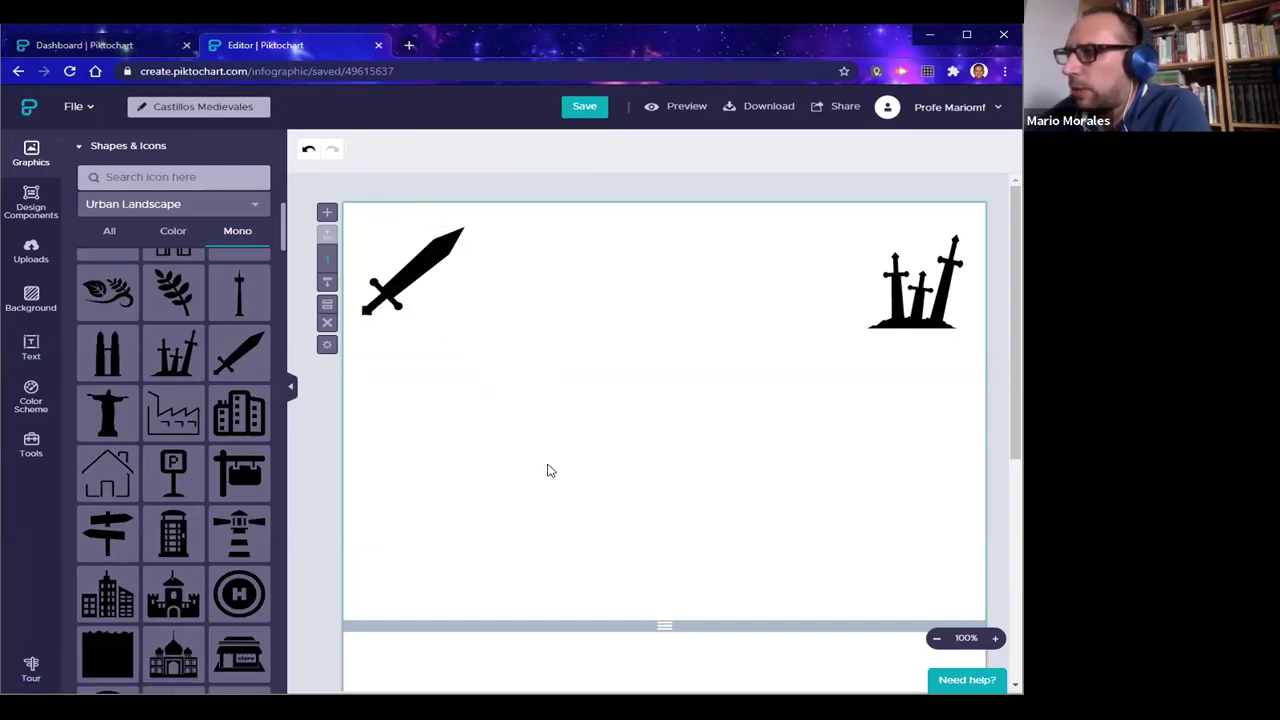
Unlock the single sword icon and deselect it
left_click(452, 274)
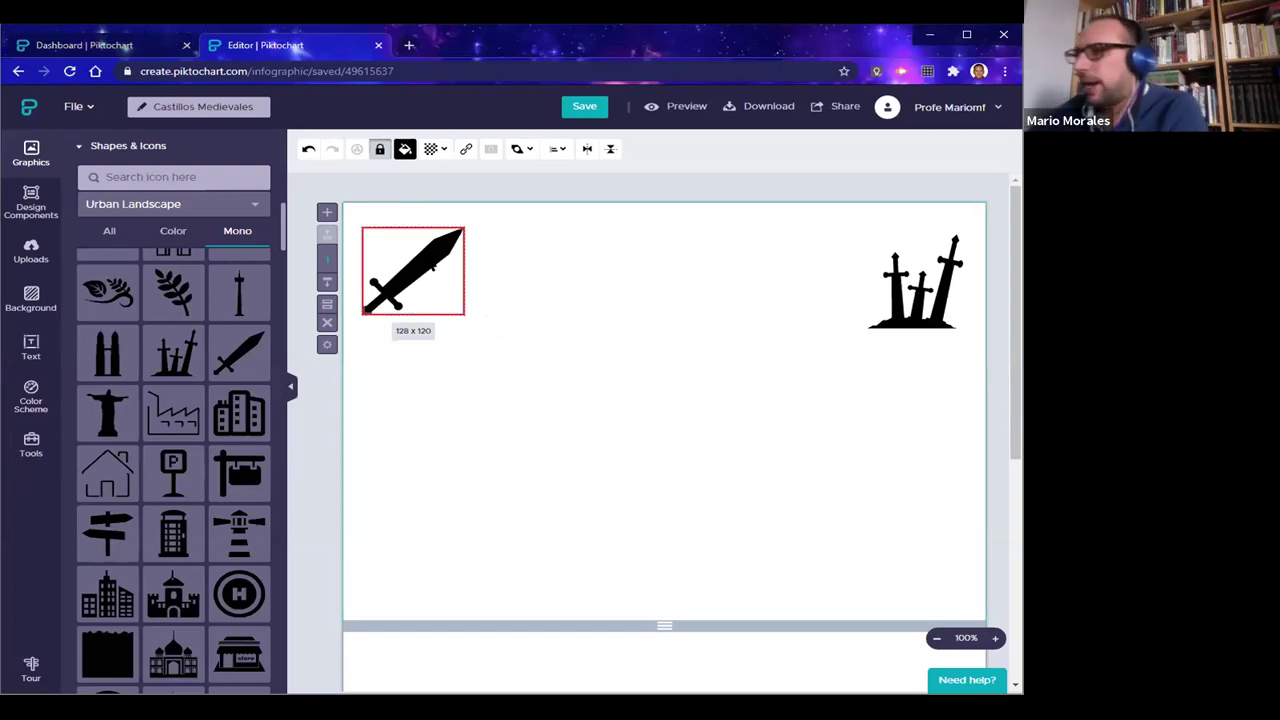
left_click(380, 149)
left_click(537, 286)
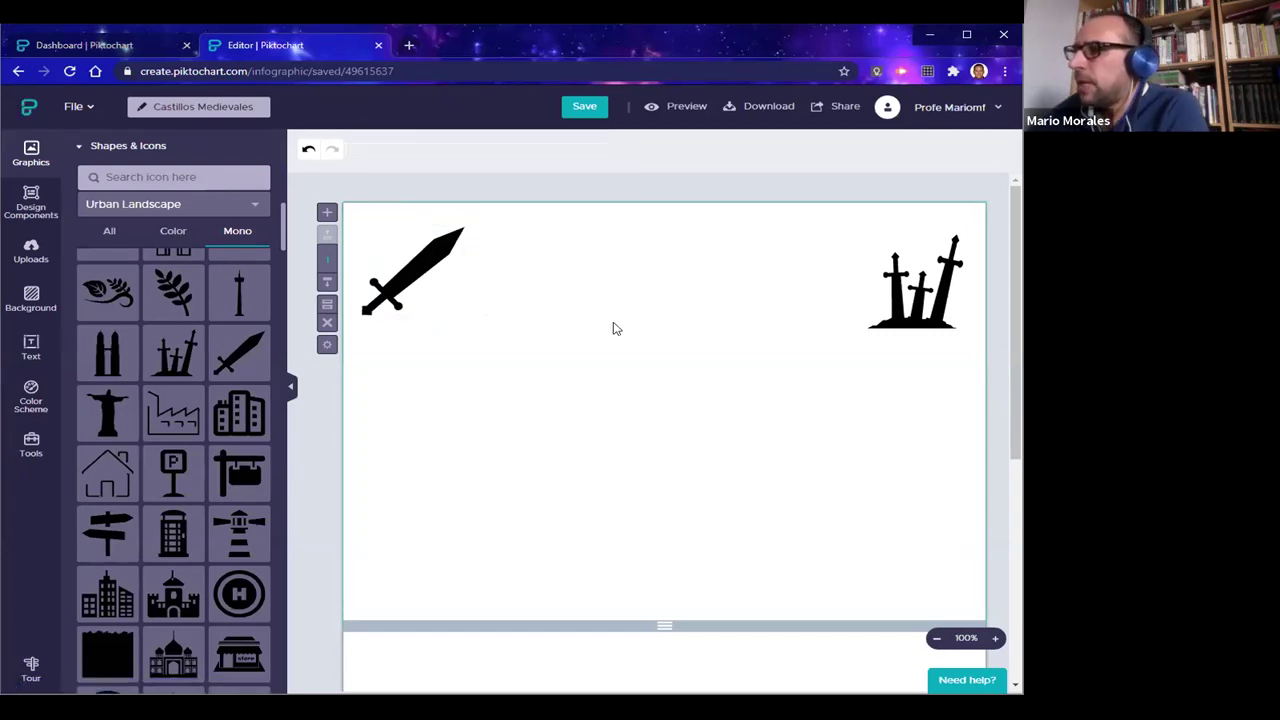
Recolor the single sword icon with the custom reddish-brown shade #845050 from the expanded color picker
left_click(420, 262)
left_click(405, 150)
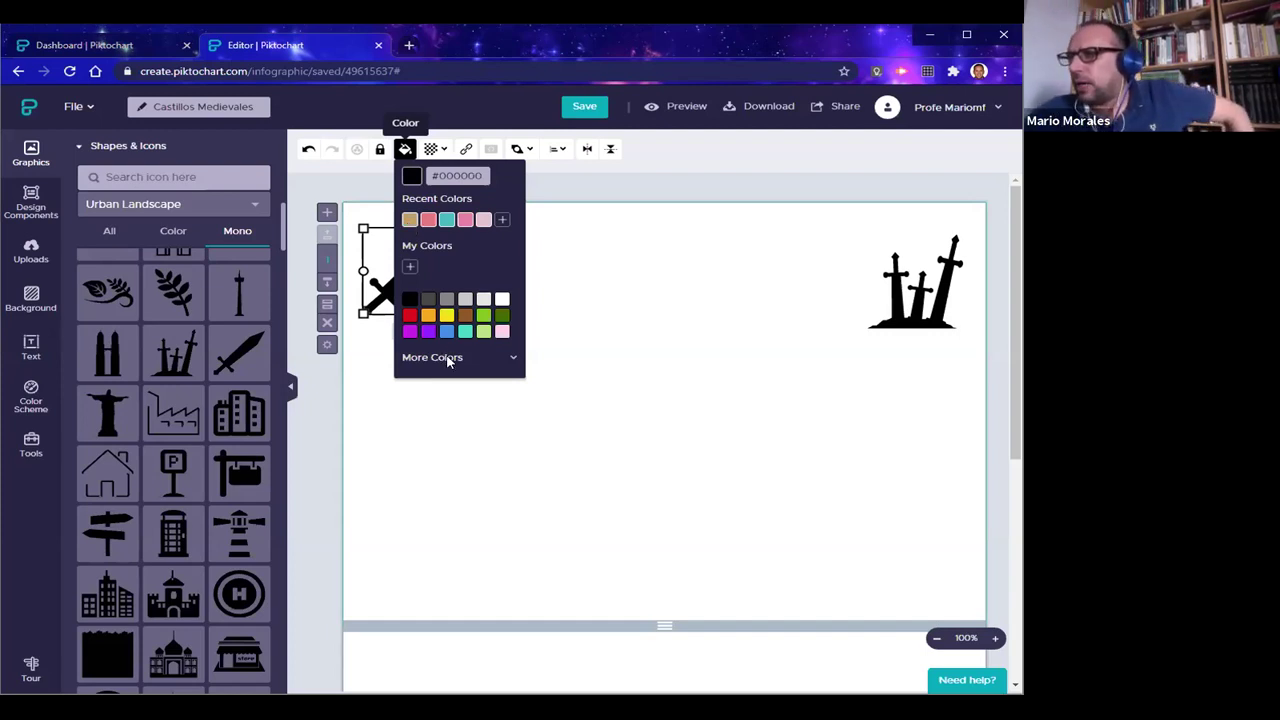
left_click(512, 360)
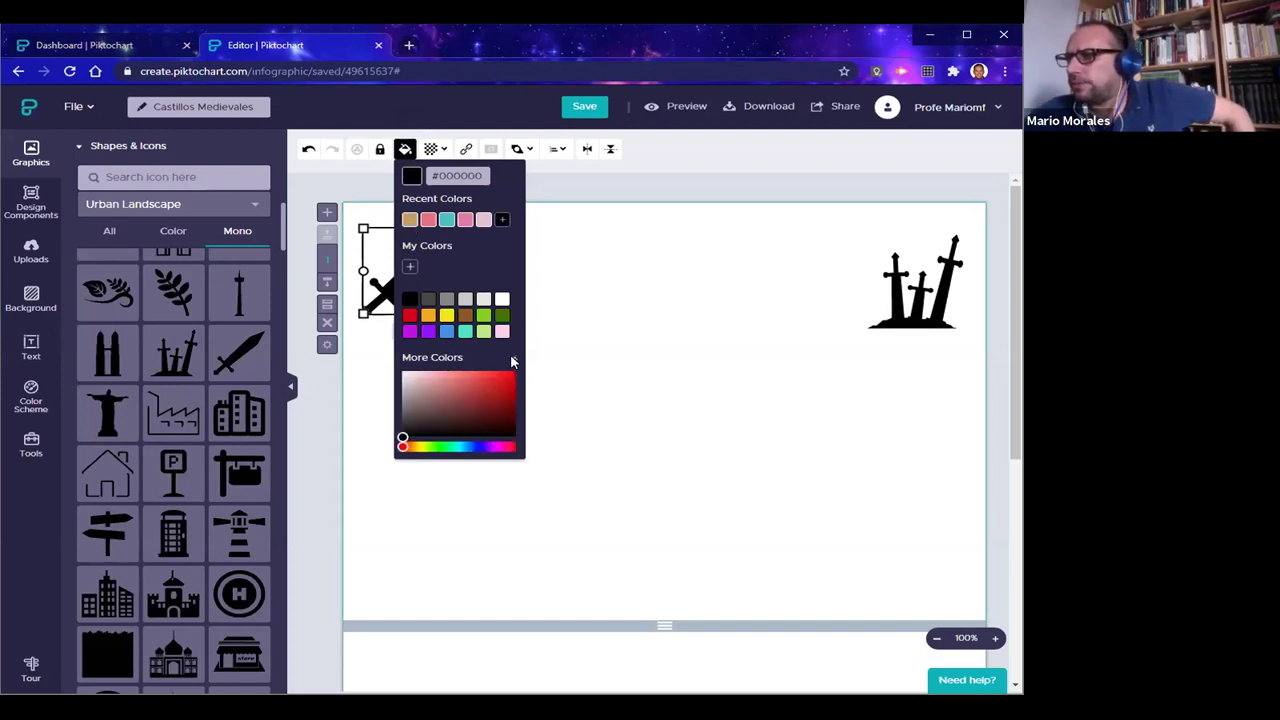
left_click(459, 383)
left_click(447, 403)
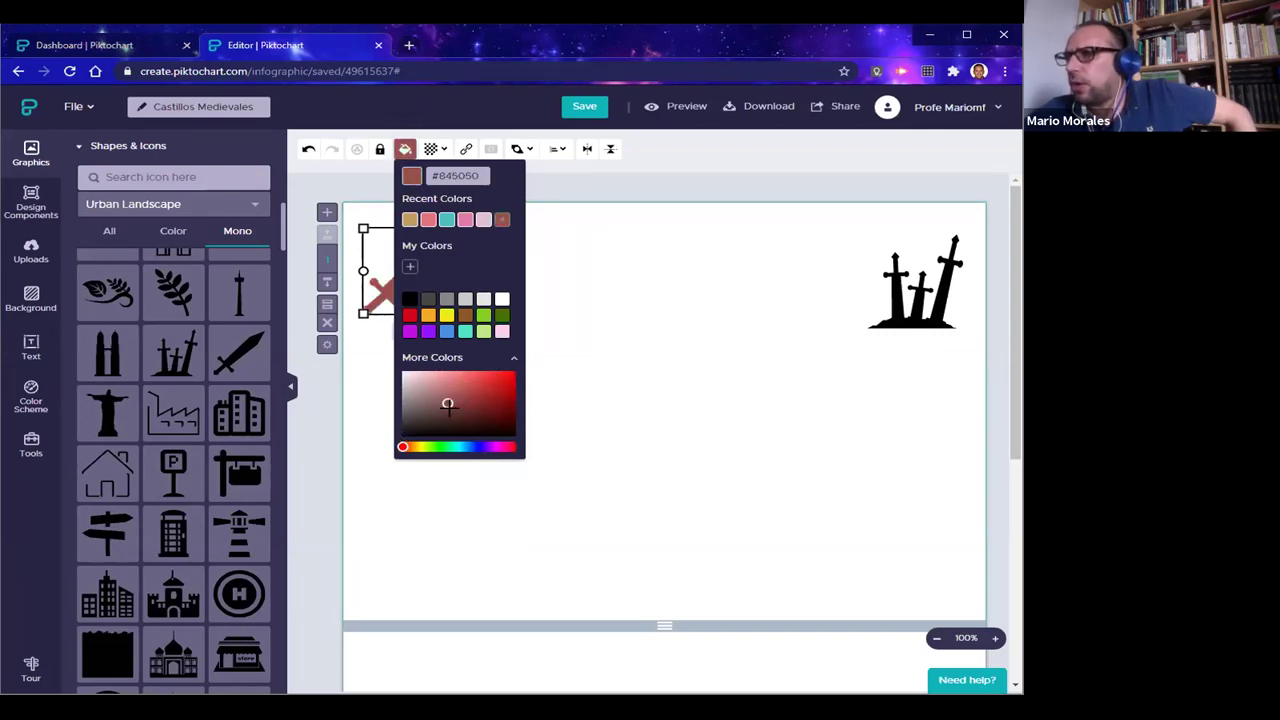
Set the single sword icon's color to the hex code #AA542F
left_click_drag(435, 175, 486, 176)
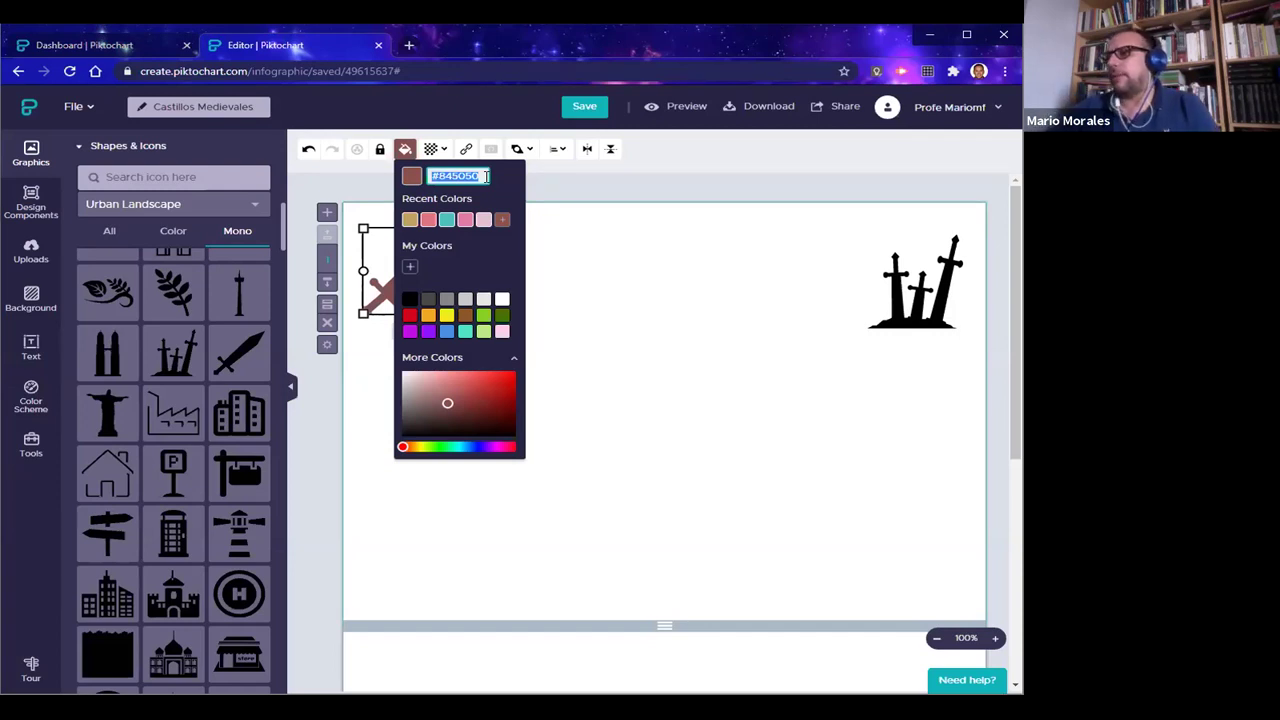
left_click(486, 176)
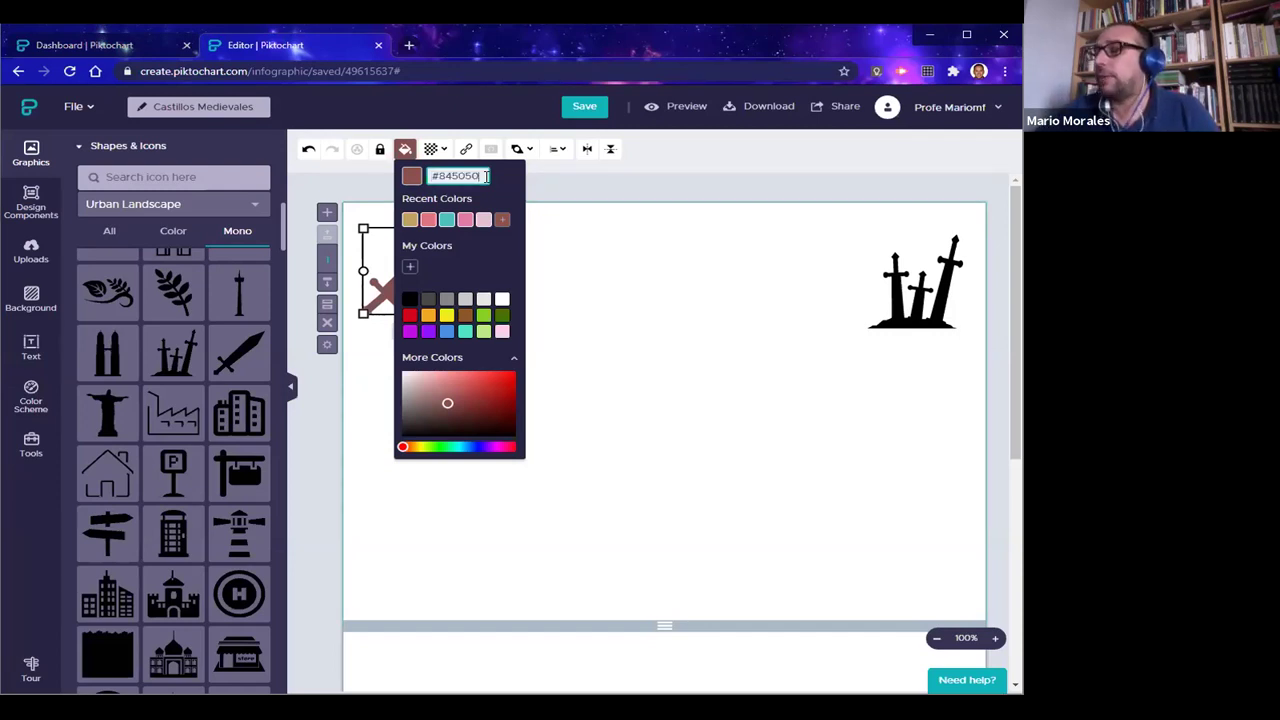
key("BackSpace")
key("BackSpace")
key("BackSpace")
key("BackSpace")
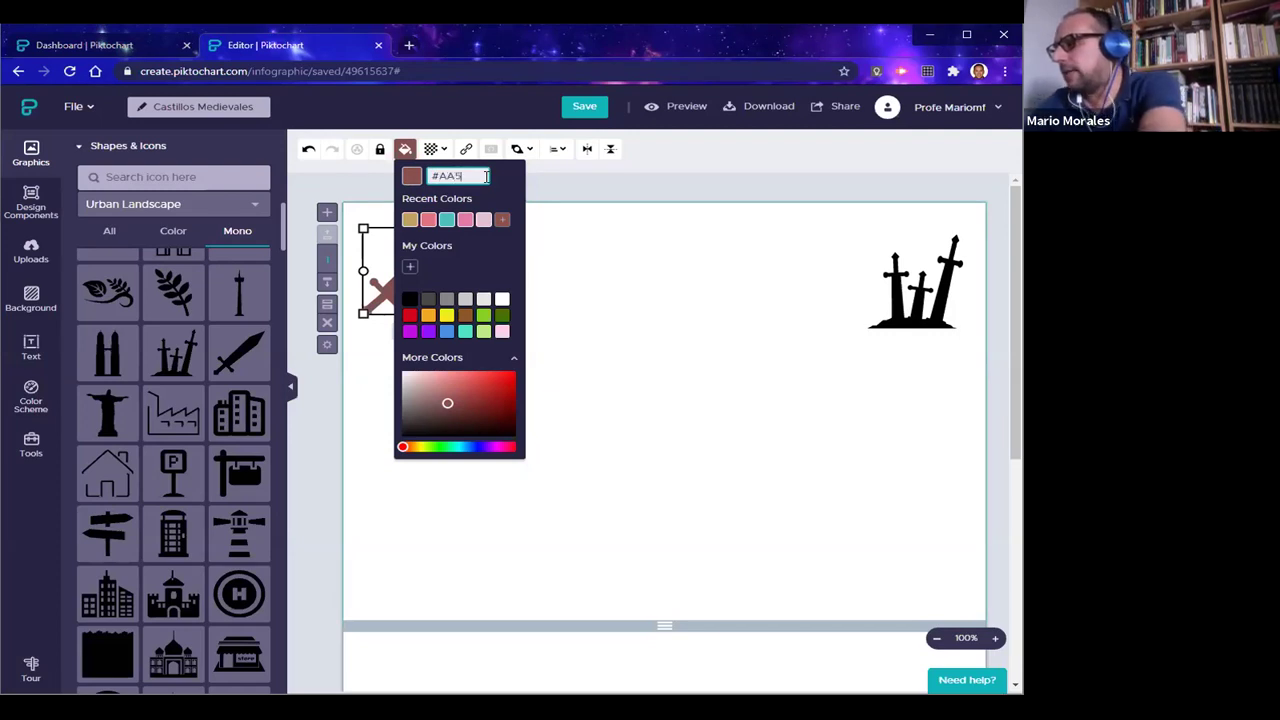
type("AA5")
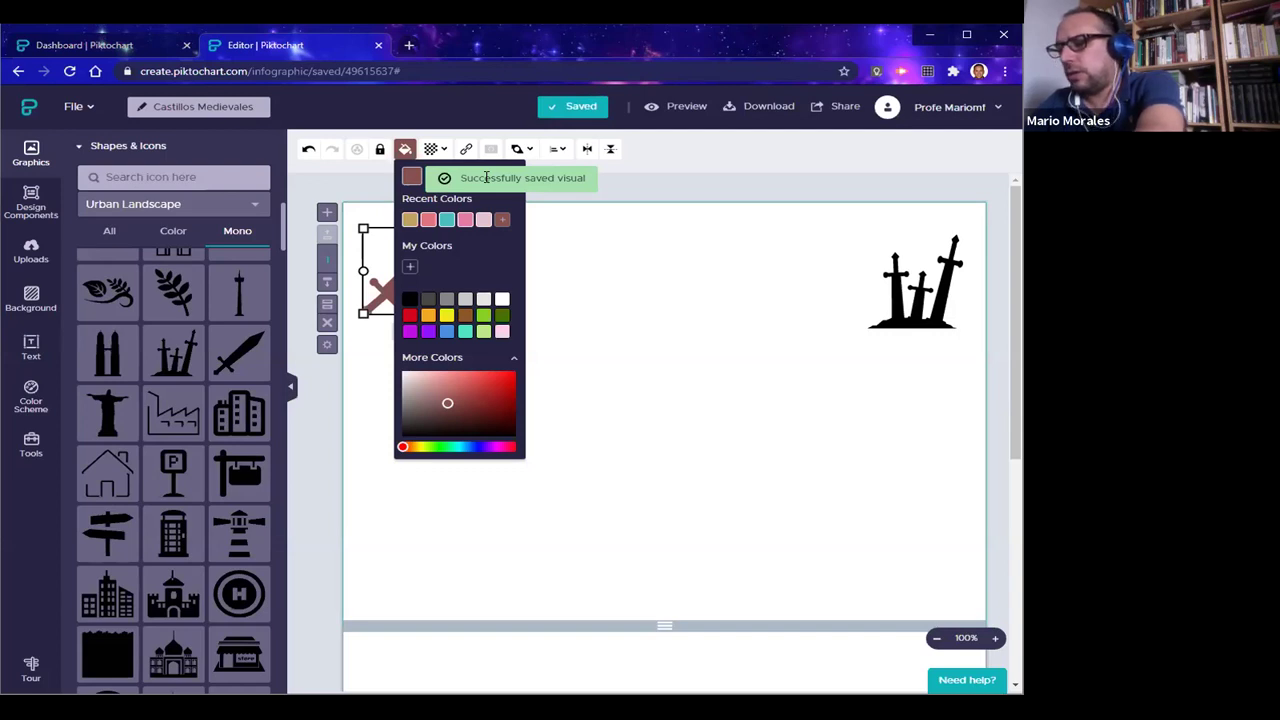
type("42F")
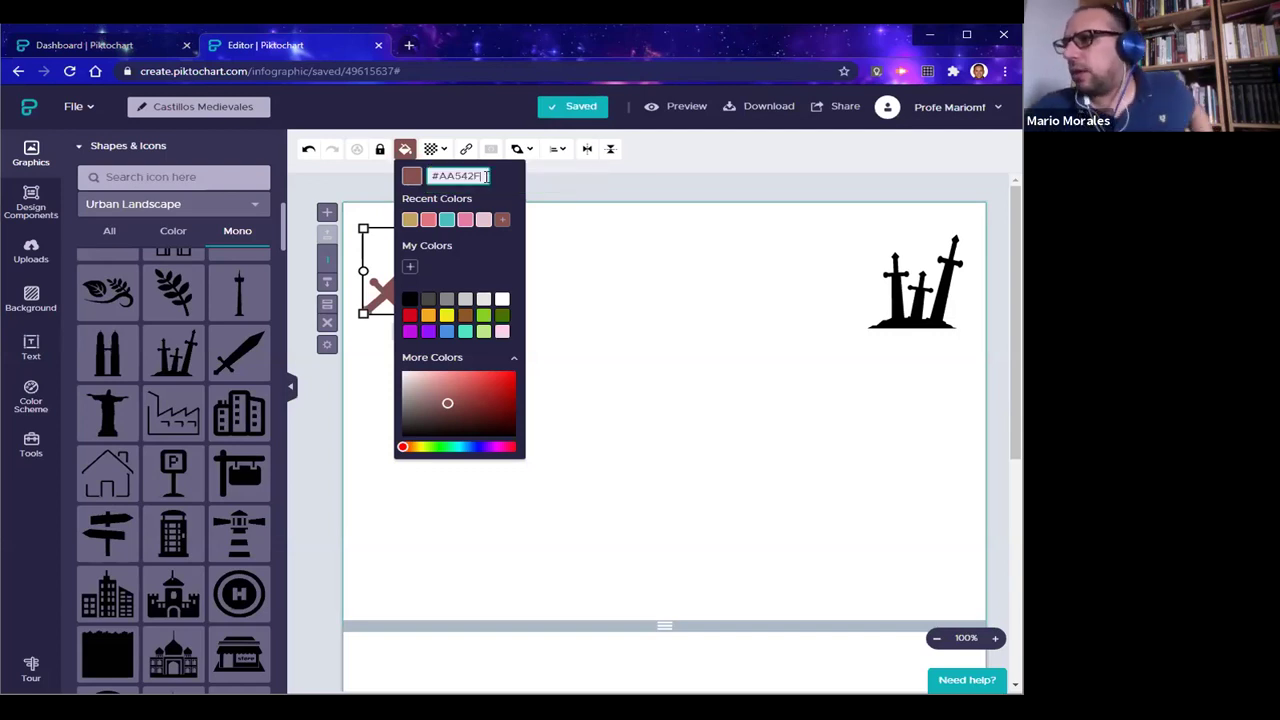
key("Return")
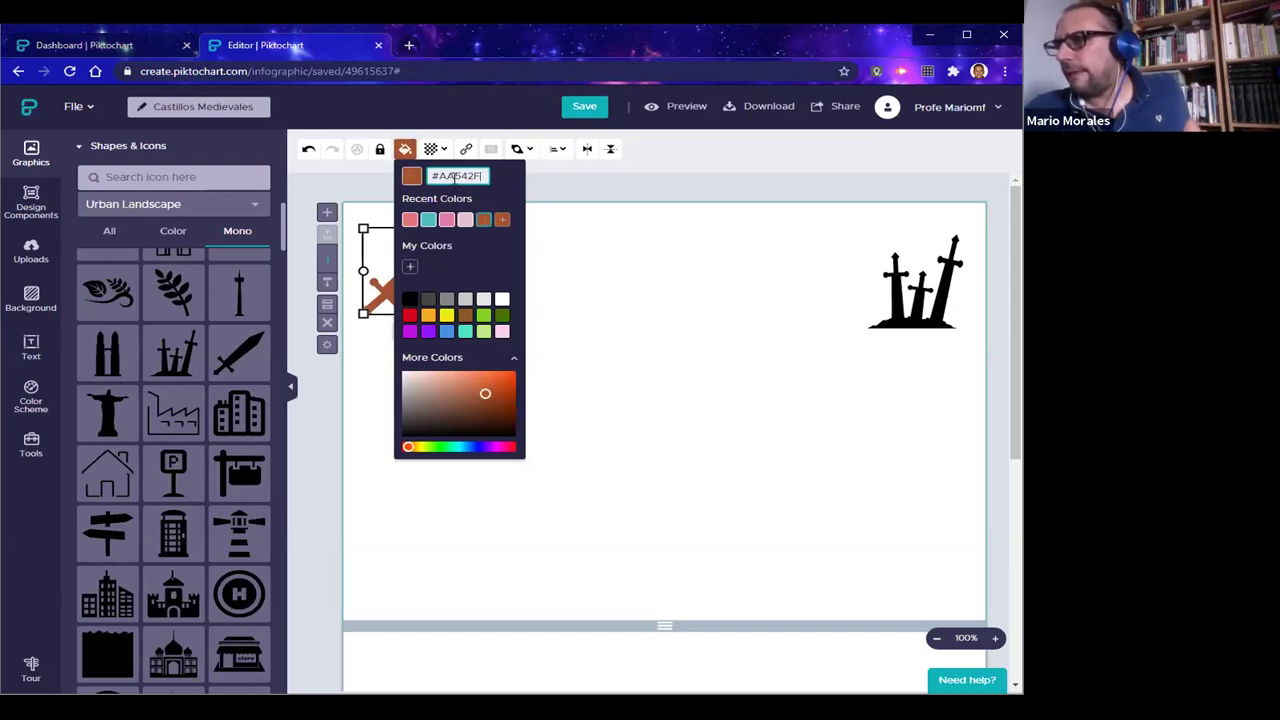
Change the single sword icon's hex color to #00542F, and pick the lighter green #3CD190
left_click_drag(456, 176, 441, 177)
type("D0")
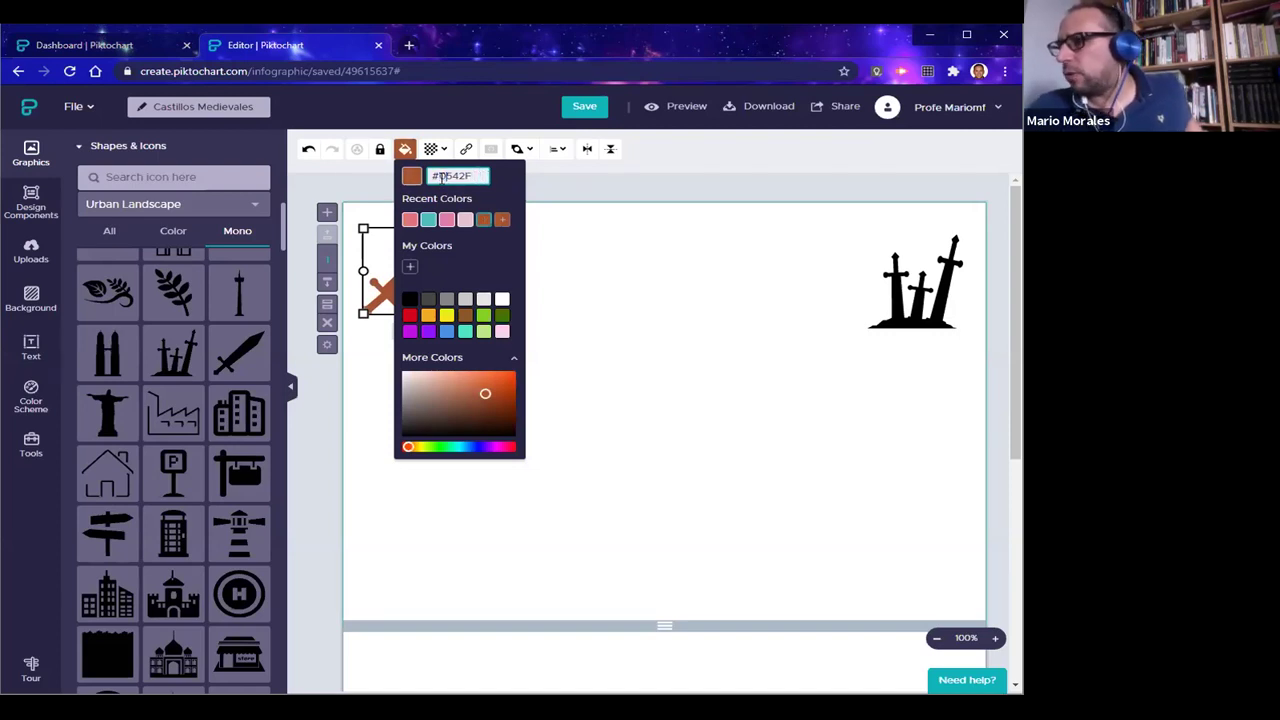
key("Return")
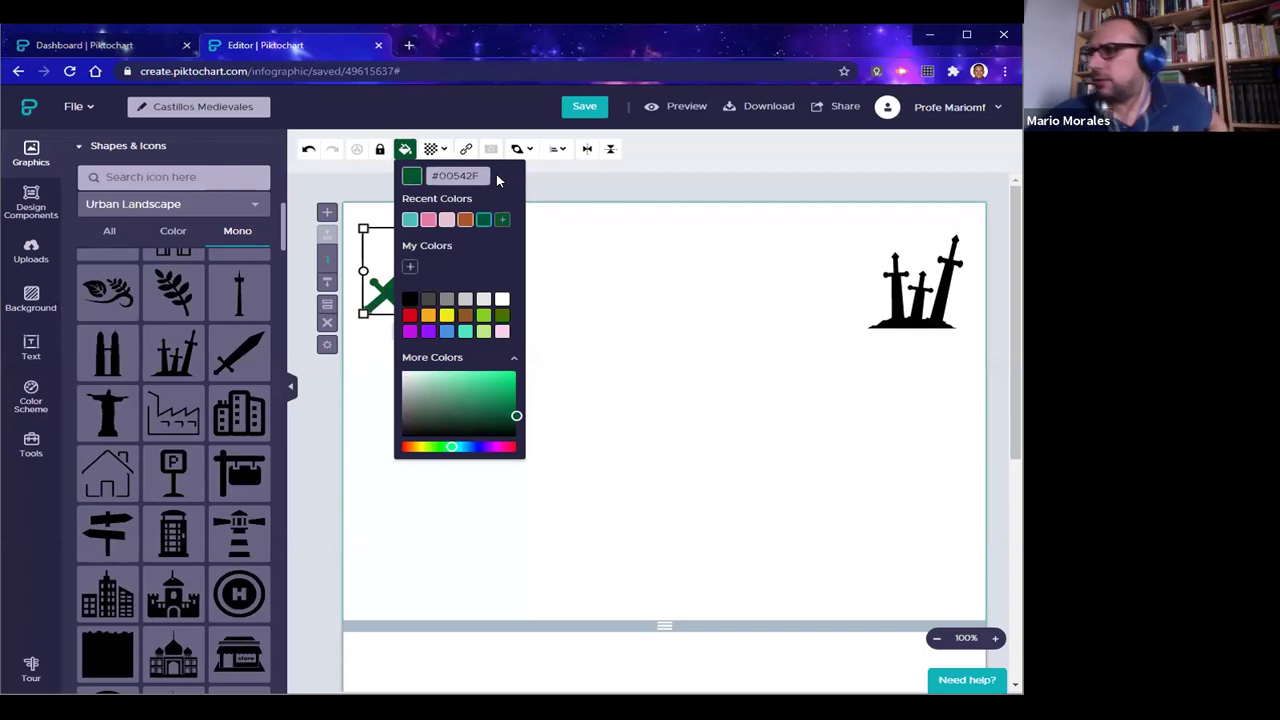
left_click(480, 382)
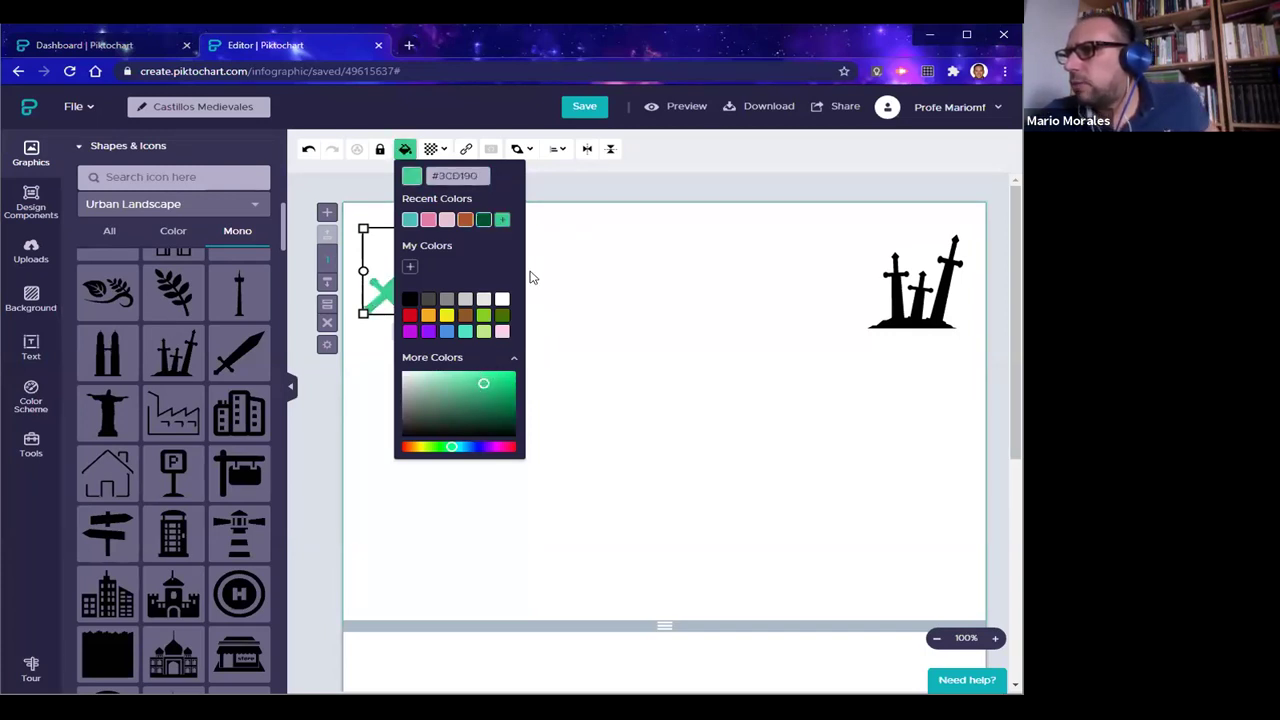
Copy the single sword icon's hex color code, 3CD190, from the color picker
left_click(460, 176)
double_click(460, 176)
right_click(460, 178)
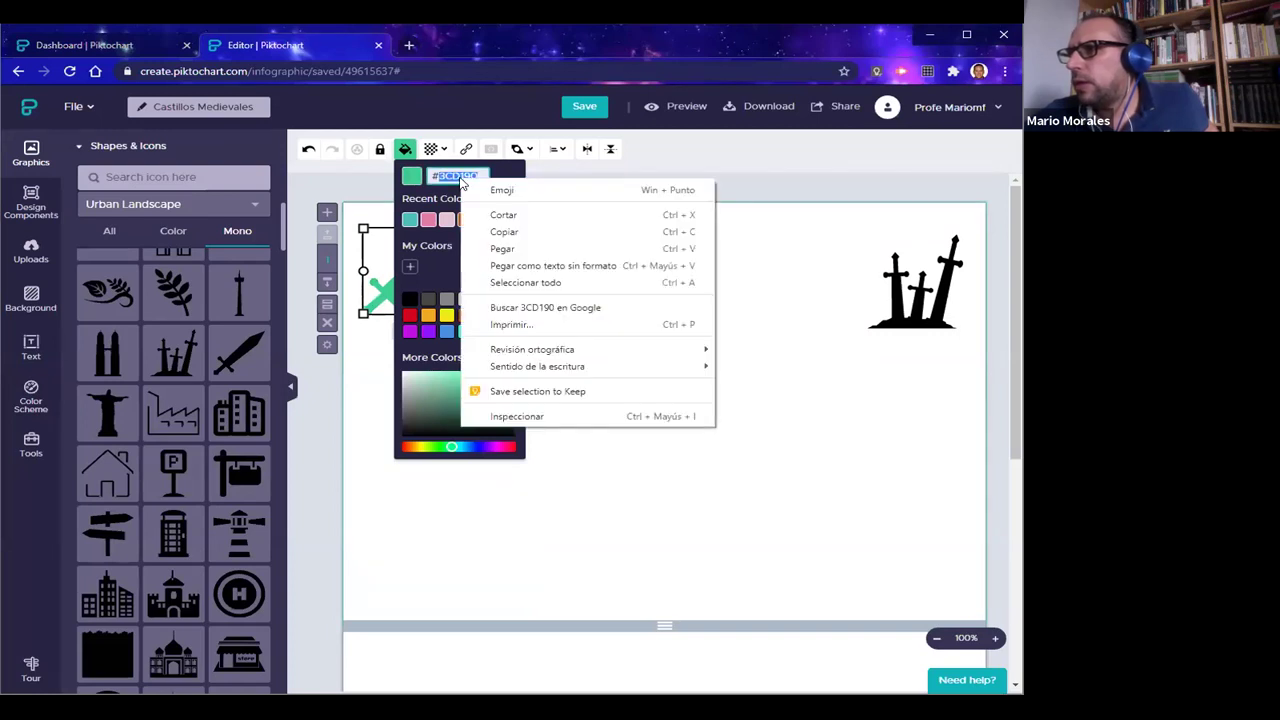
left_click(503, 232)
Recolor the three swords icon with the recently used green #3CD190 and deselect it
left_click(890, 298)
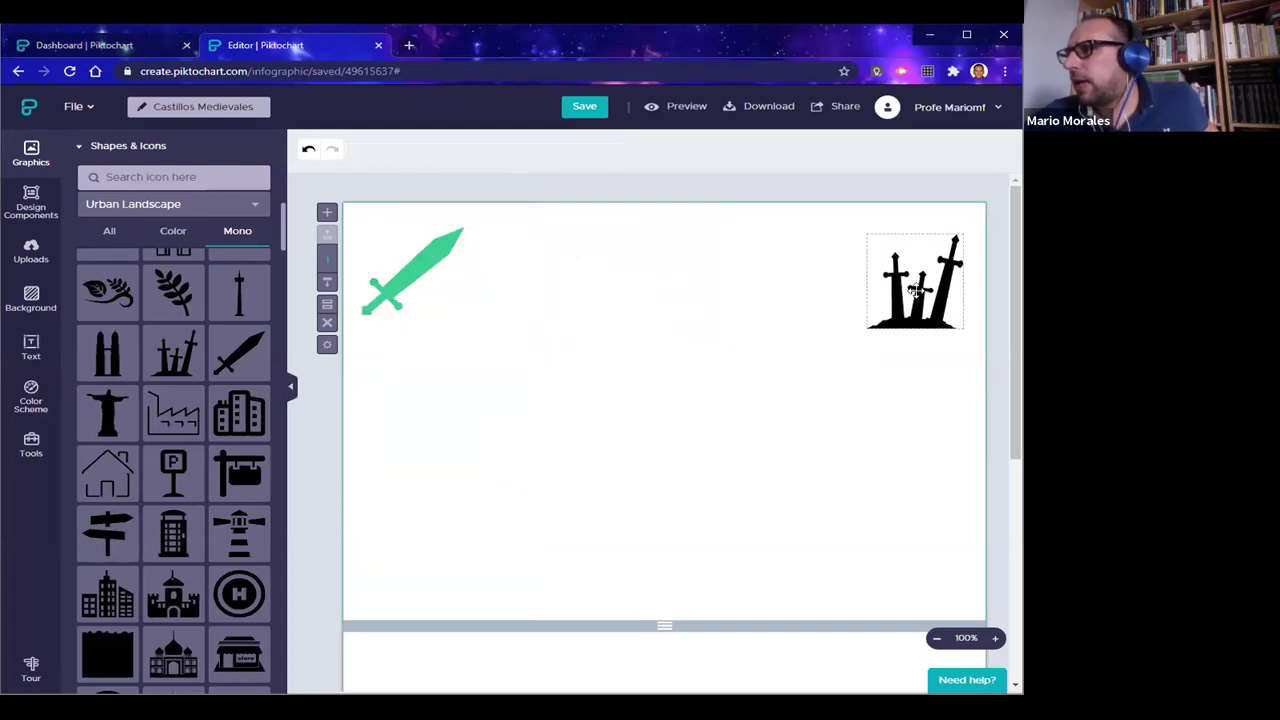
left_click(905, 290)
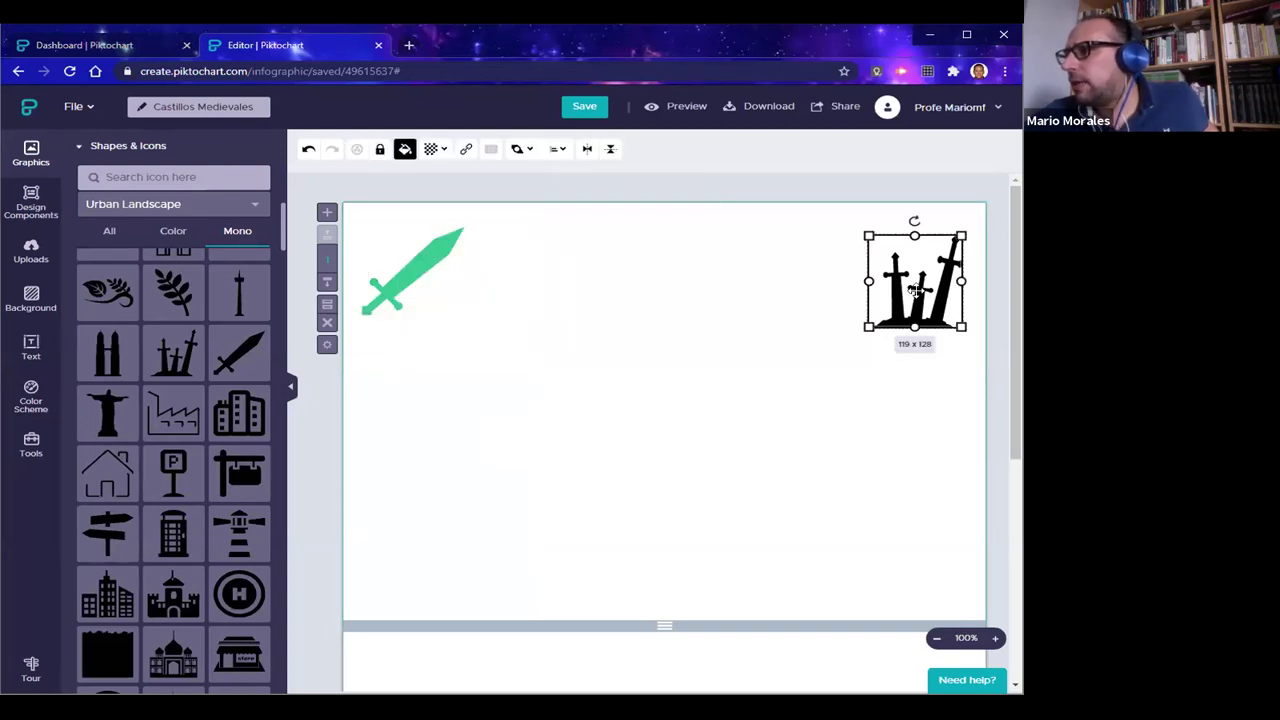
left_click(405, 150)
left_click(483, 220)
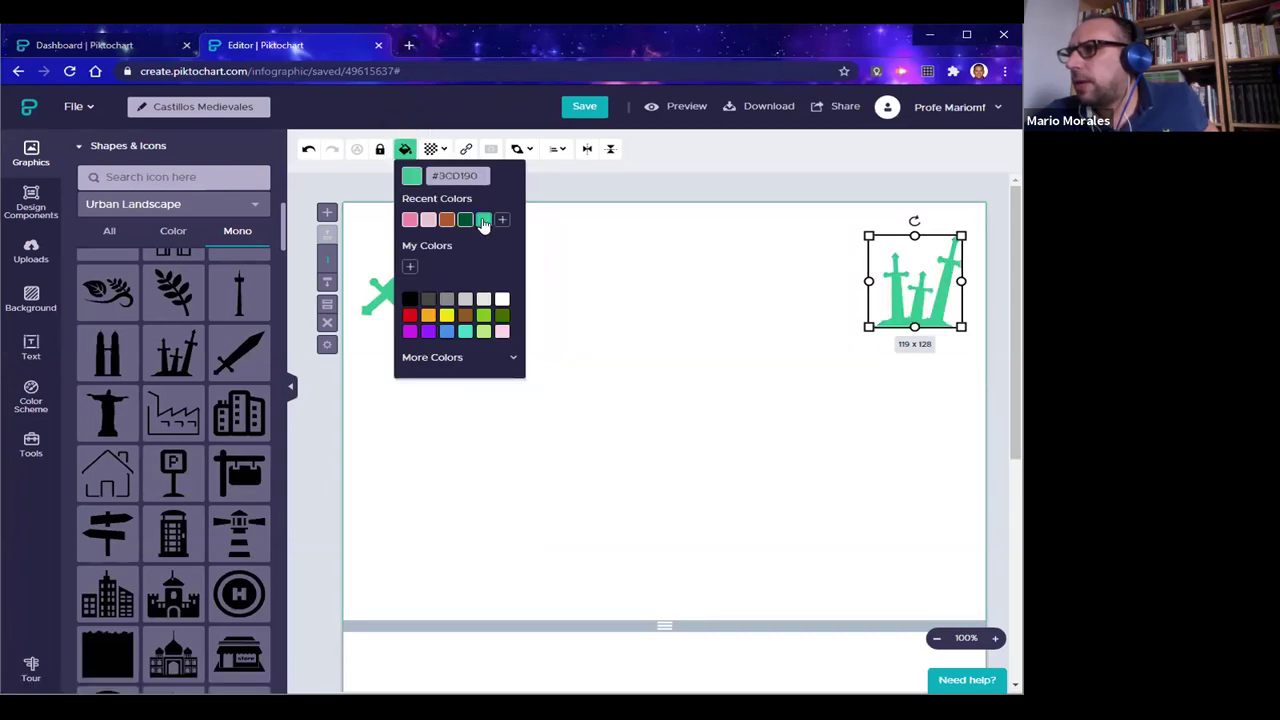
left_click(549, 251)
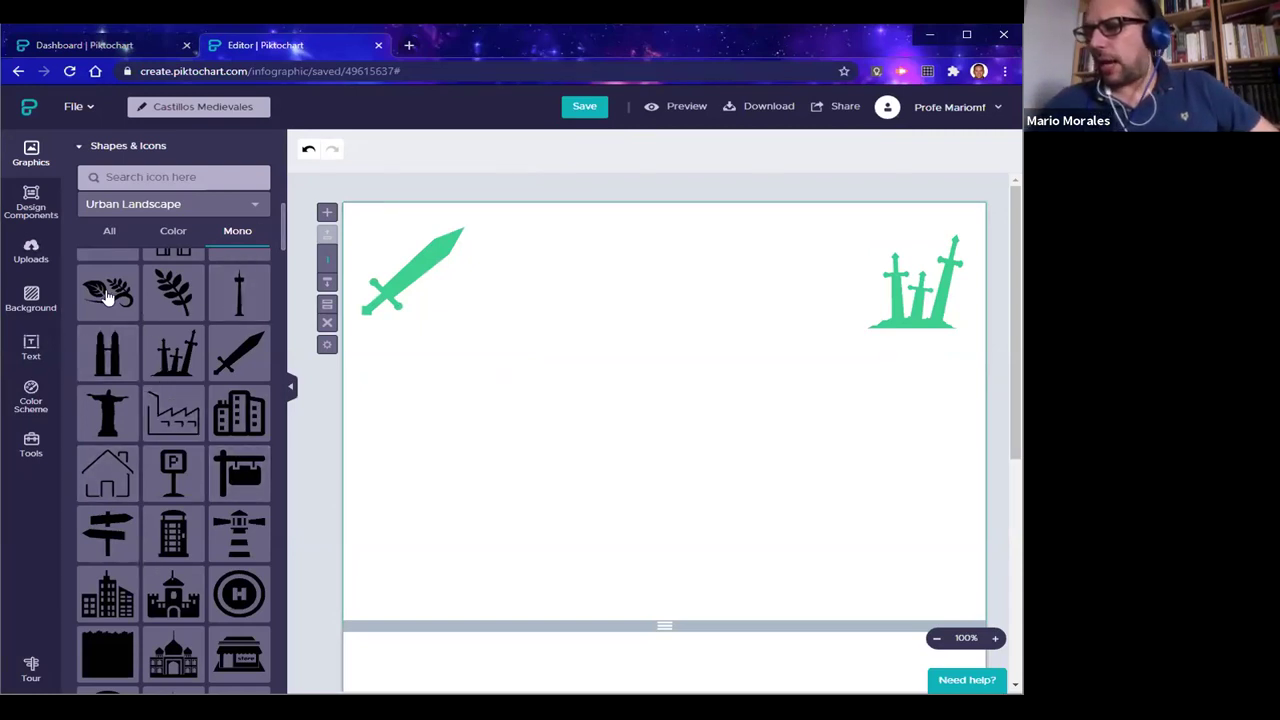
Add the pine tree from the colored Urban Landscape icons, move it up between the sword icons, and delete it
left_click(172, 236)
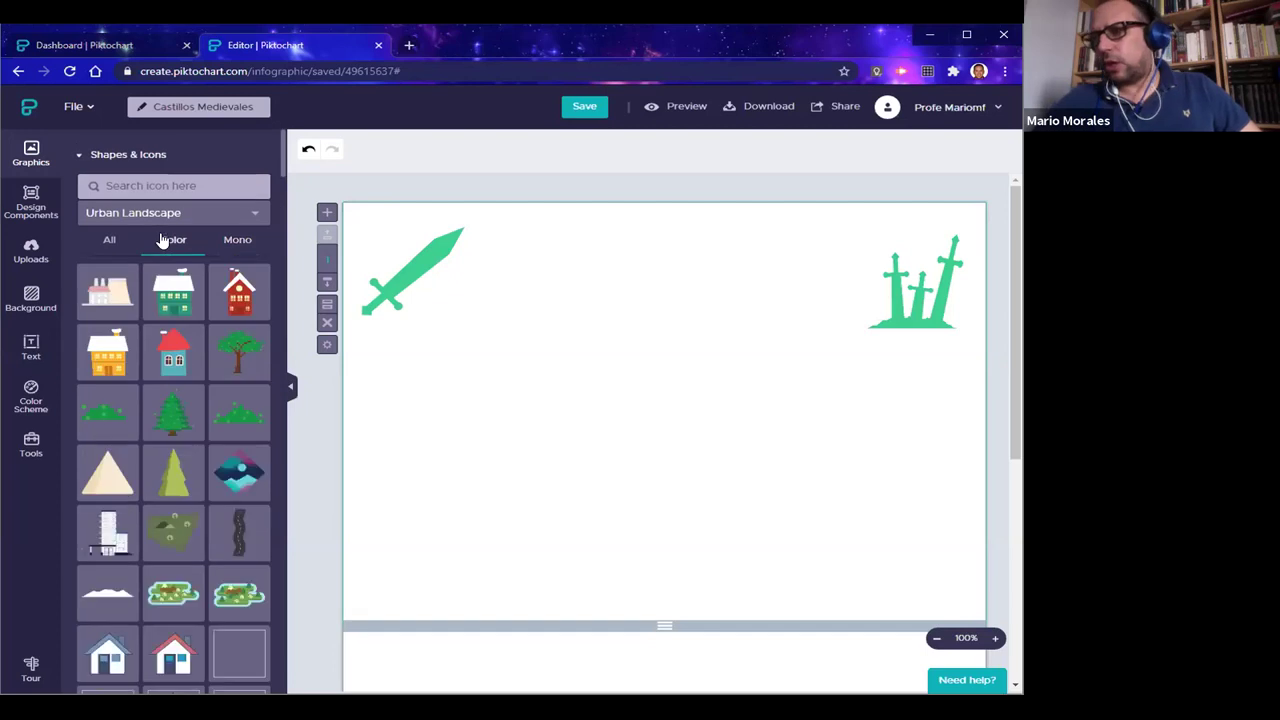
left_click(172, 410)
left_click_drag(680, 415, 675, 290)
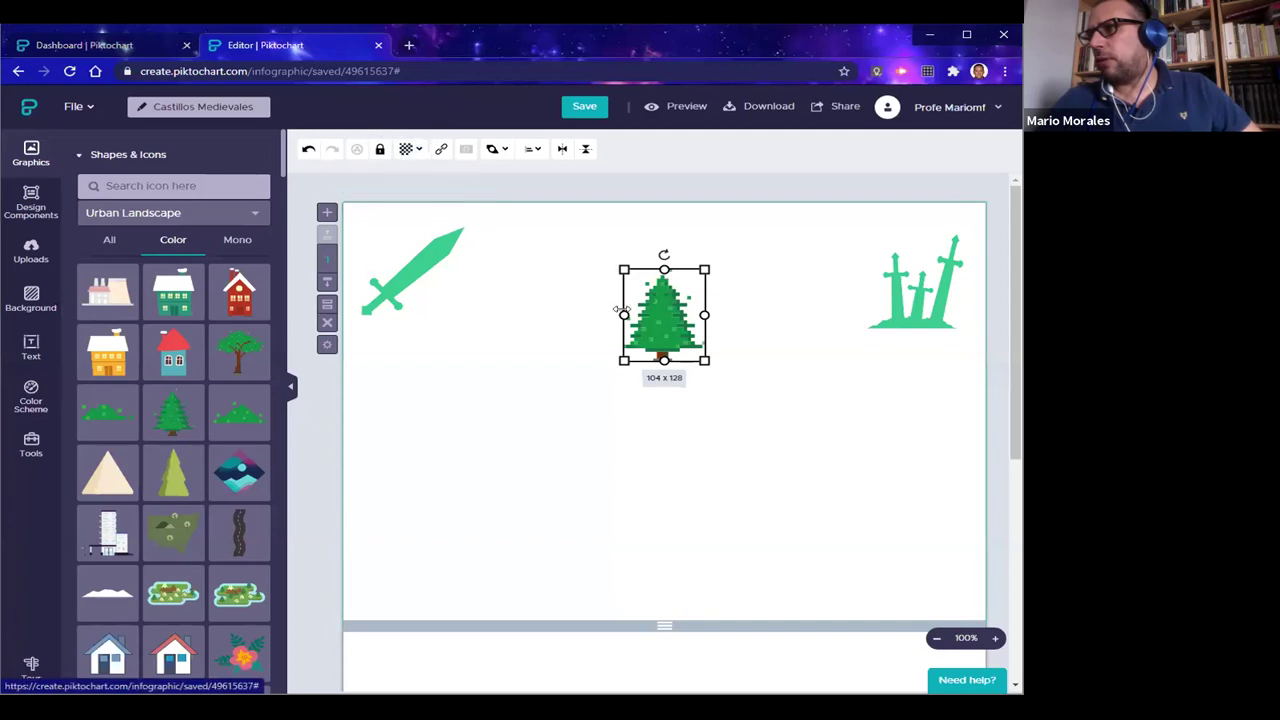
key("Delete")
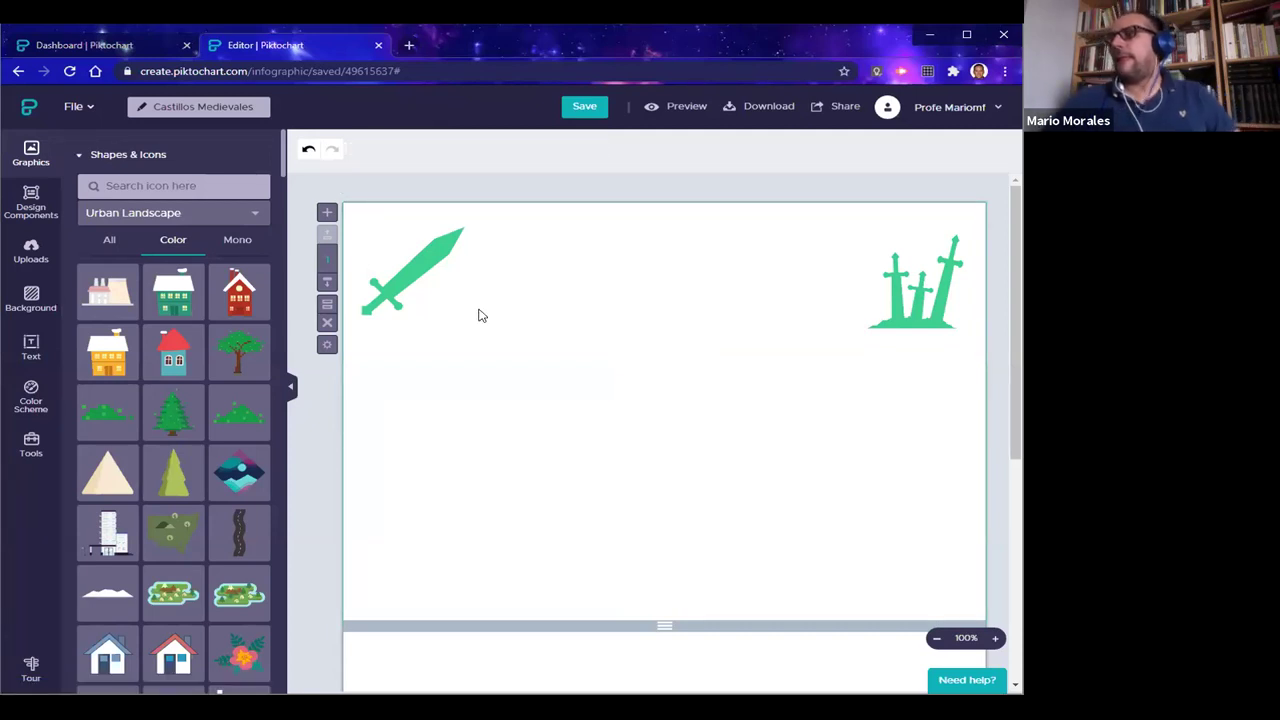
Try out the opacity setting on the single sword icon, ending at 100%
left_click(409, 288)
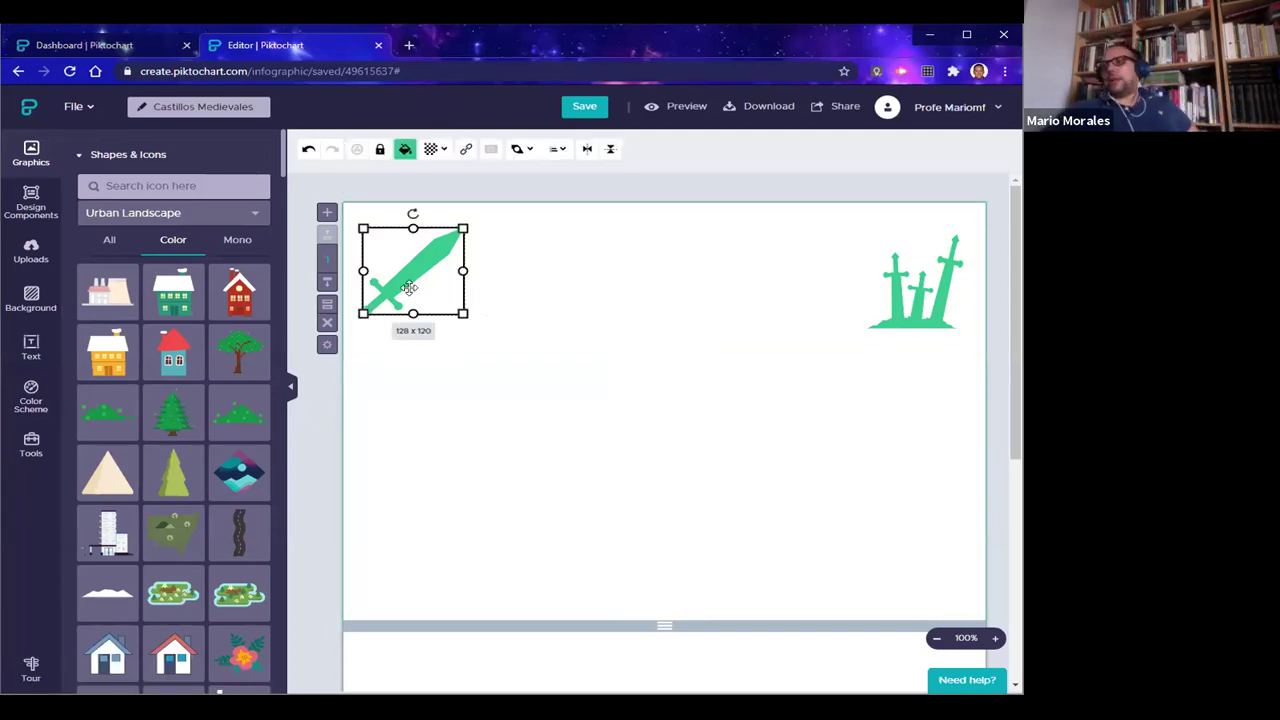
left_click(444, 152)
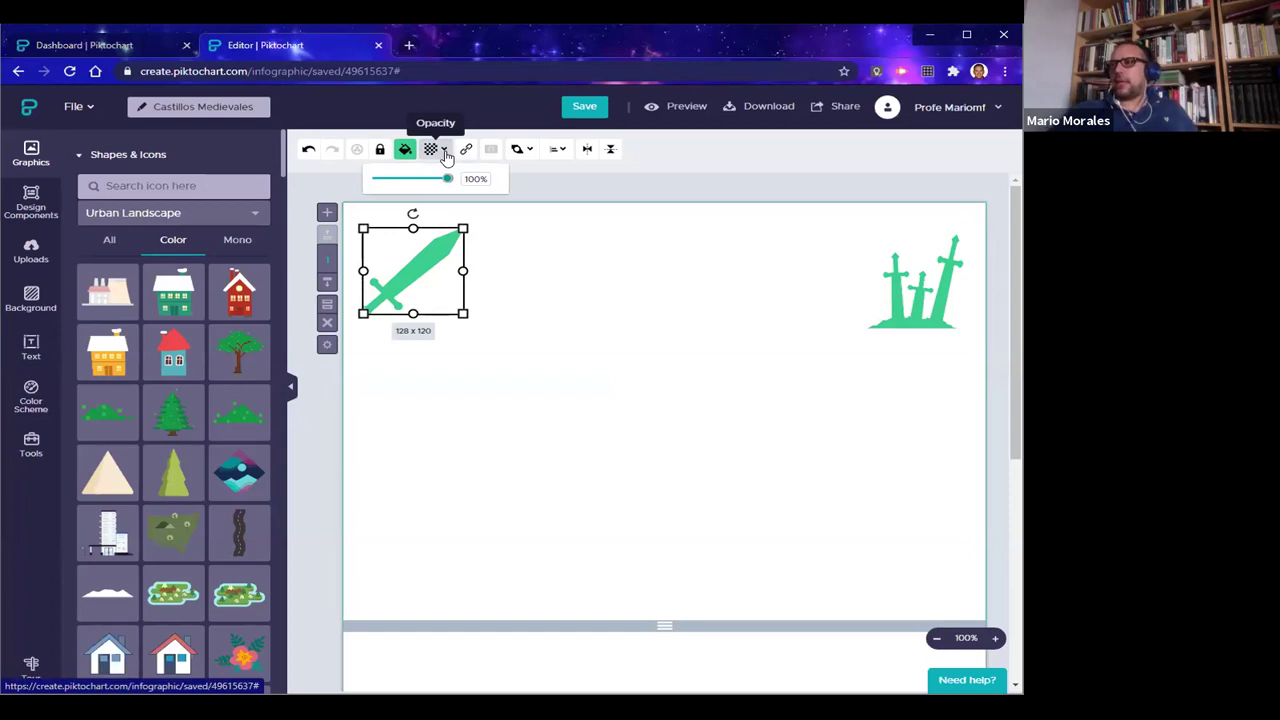
mouse_move(441, 181)
left_mouse_down()
mouse_move(394, 183)
mouse_move(448, 180)
left_mouse_up()
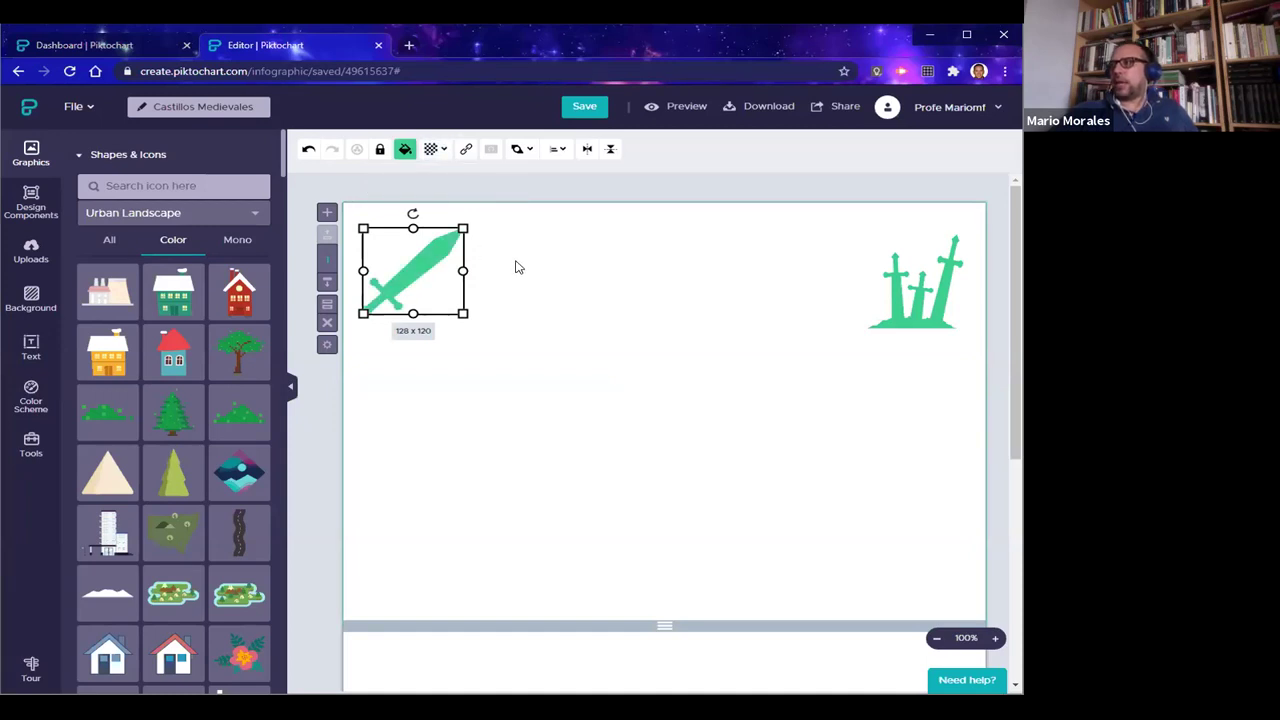
left_click(893, 286)
left_click(780, 378)
left_click(884, 290)
left_click(740, 400)
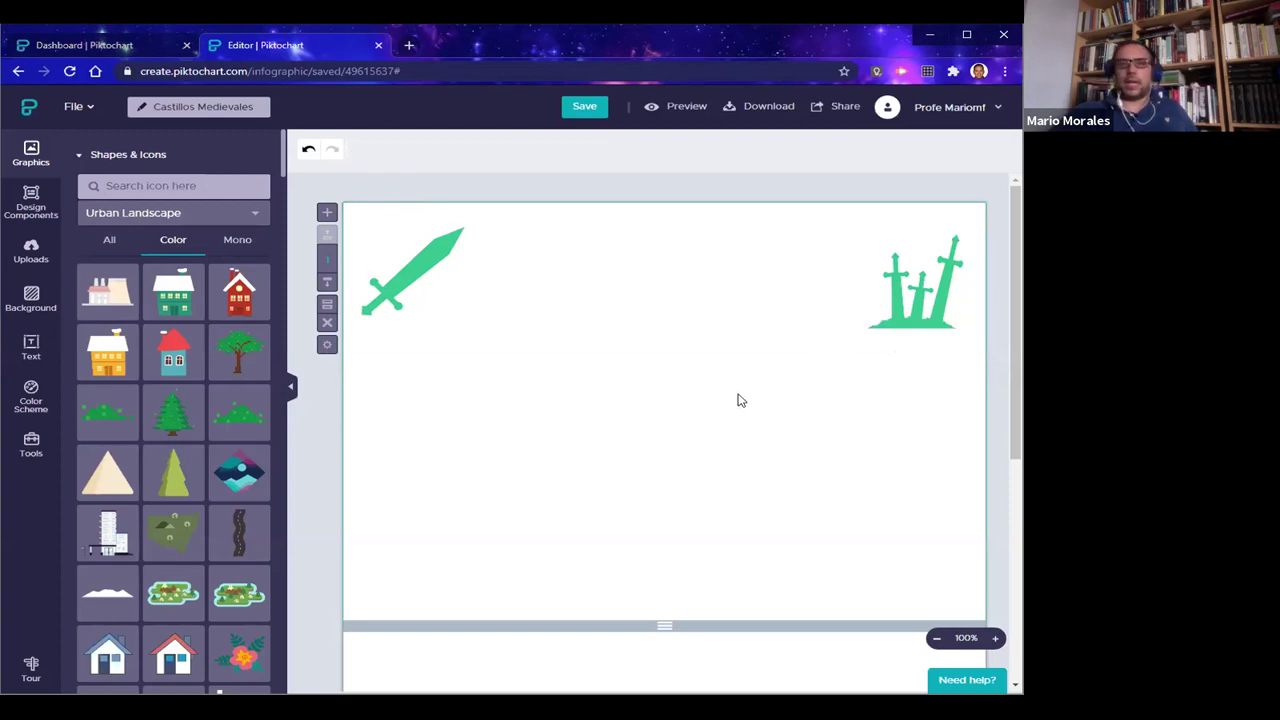
Open the hyperlink dialog for the three swords icon and cancel it without entering a link
left_click(928, 312)
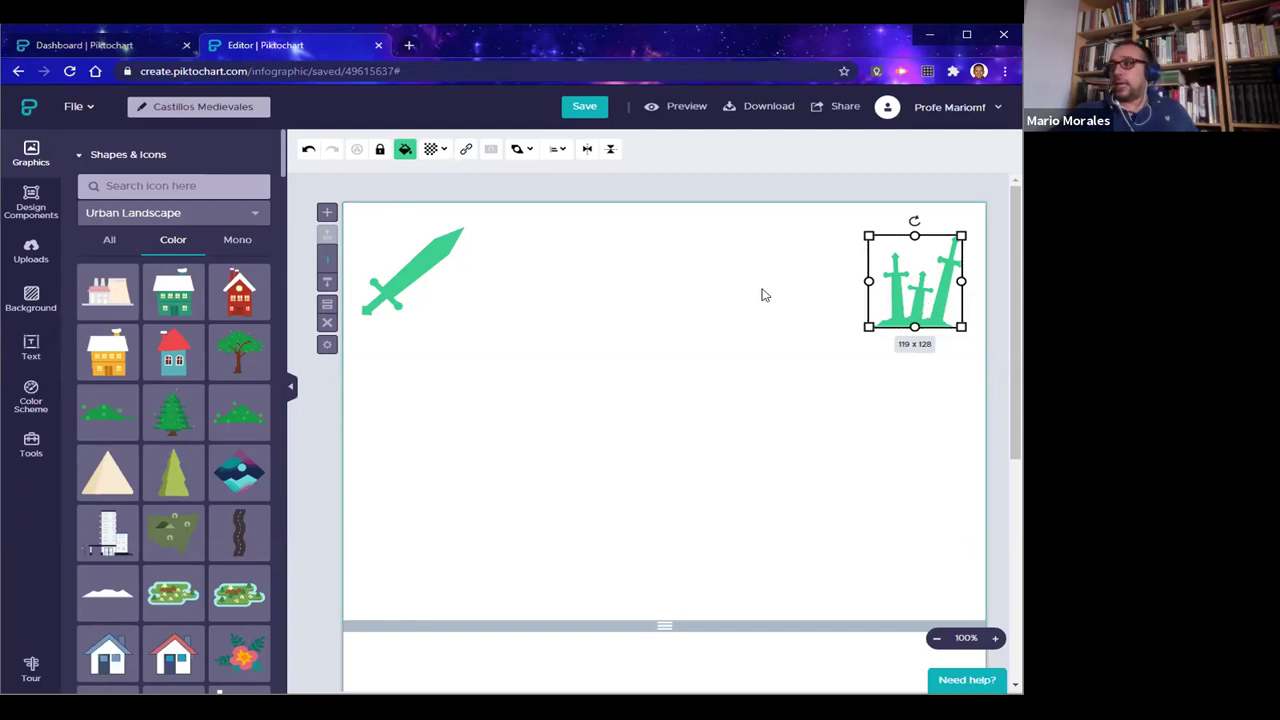
left_click(467, 150)
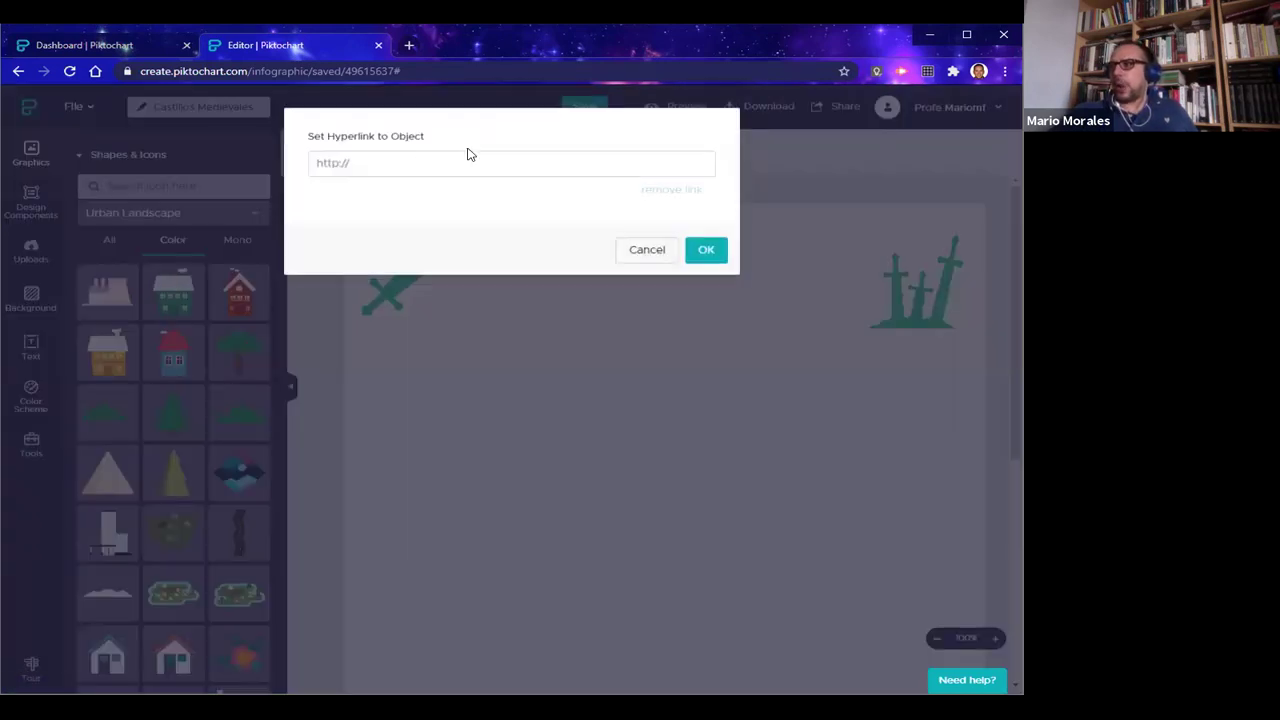
left_click(396, 165)
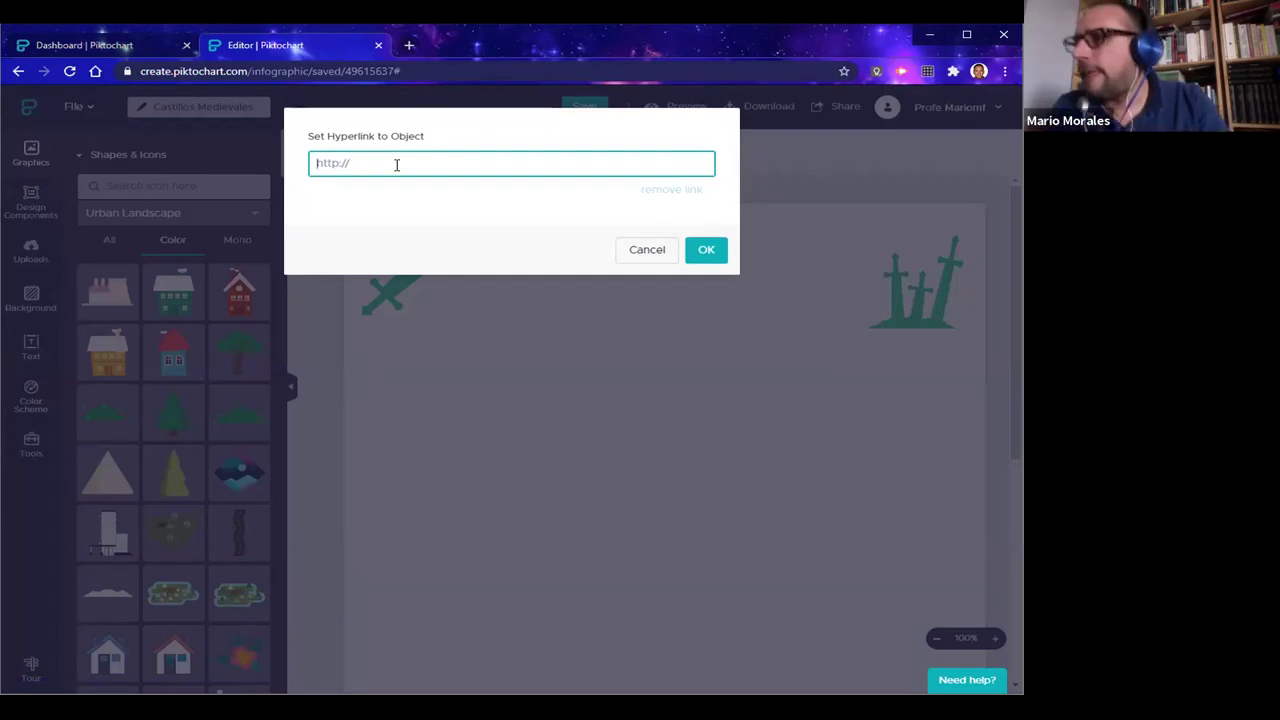
left_click(647, 251)
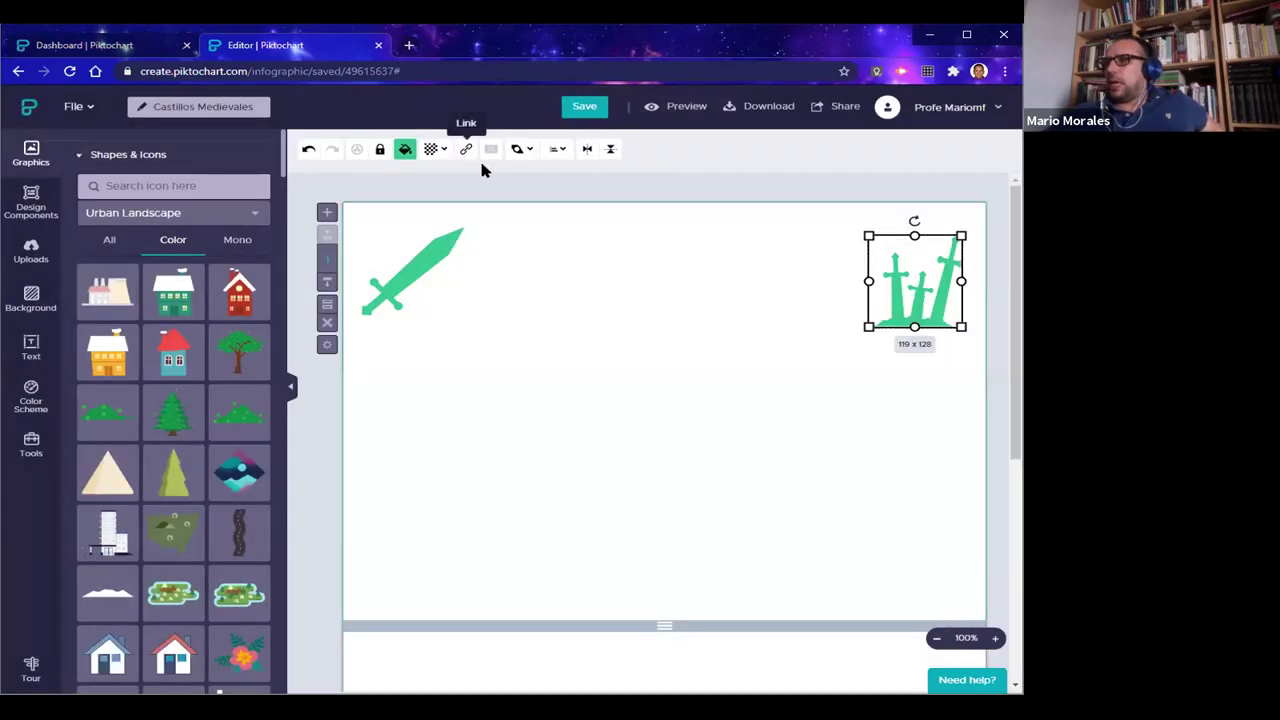
Examine the alignment options available for the three swords icon
mouse_move(514, 149)
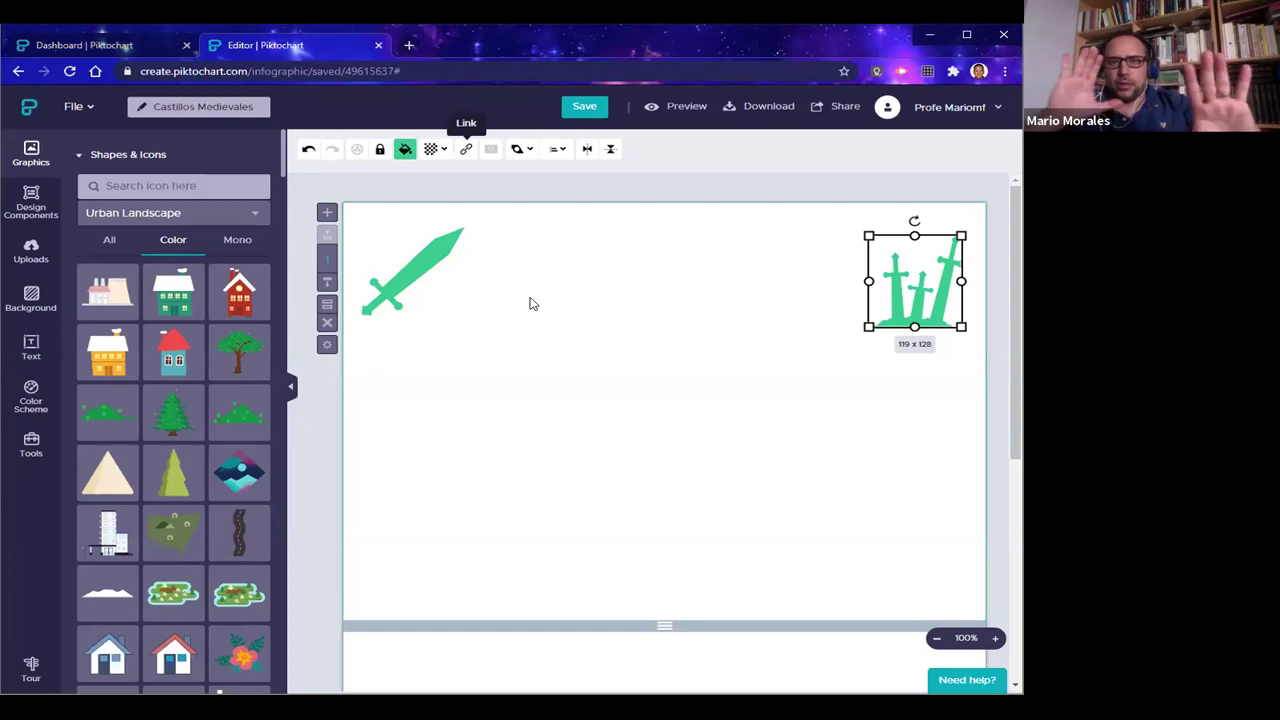
left_click(518, 360)
left_click(913, 270)
left_click(561, 152)
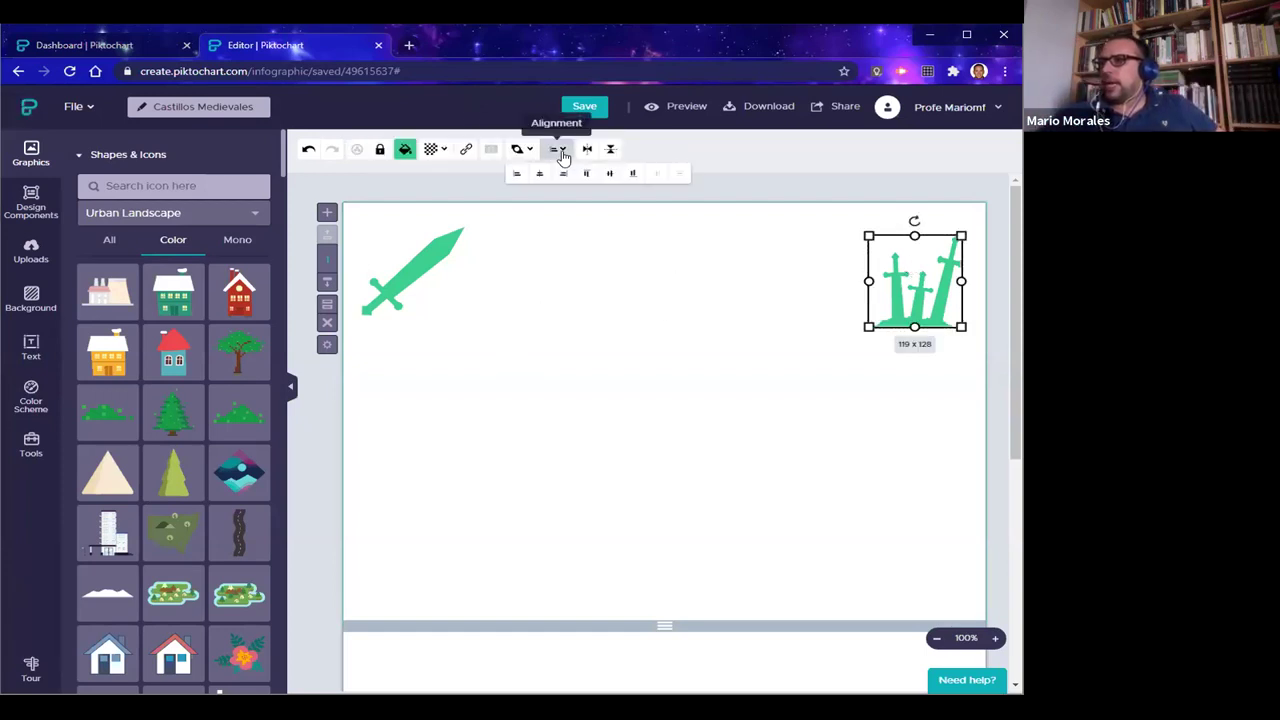
left_click(849, 314)
Move the three swords icon just below the single sword, select both icons, and align them to the right
left_click_drag(905, 295, 547, 333)
left_click_drag(526, 217, 540, 424)
left_click(561, 149)
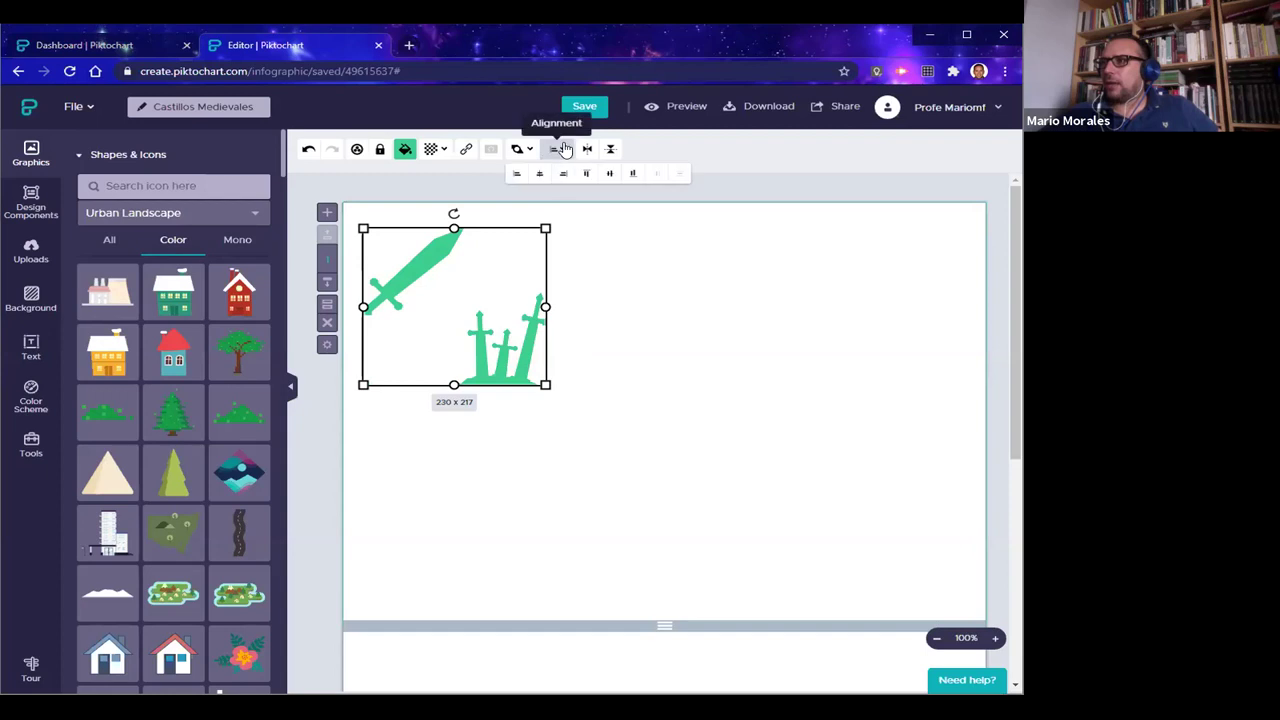
left_click(563, 174)
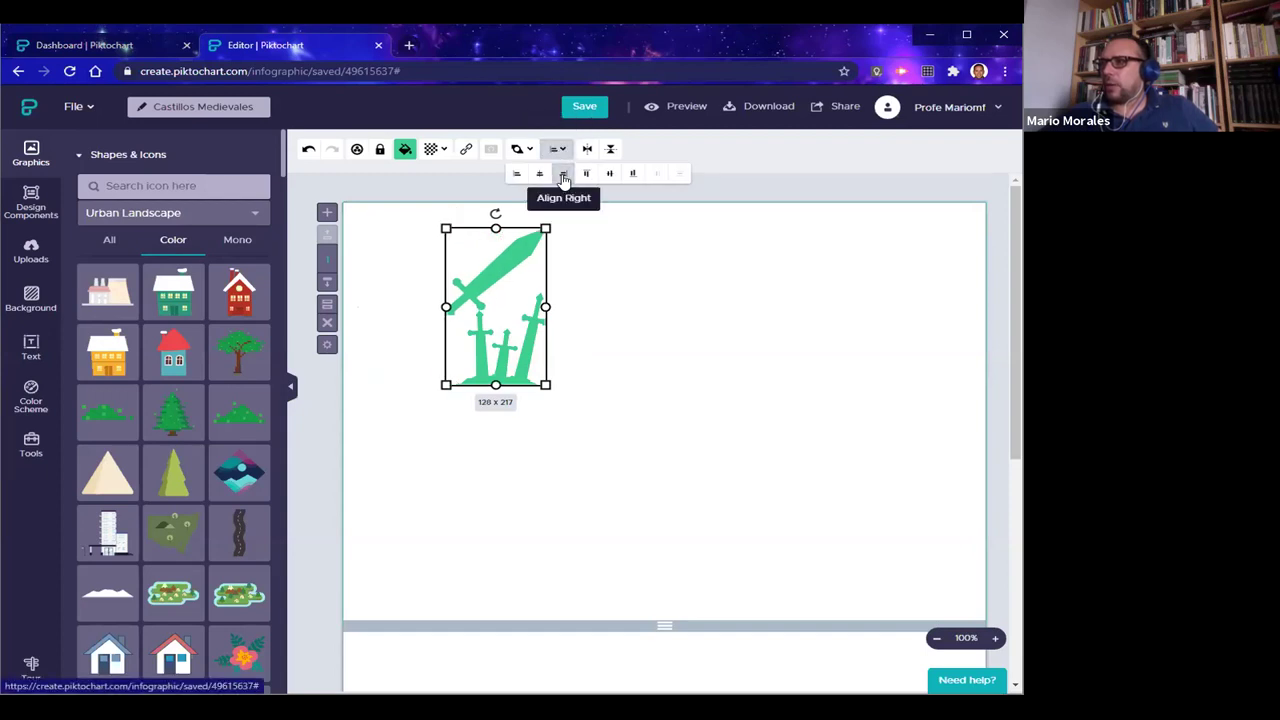
Align the two selected sword icons to the top, to the bottom, and to the center horizontally
left_click(587, 175)
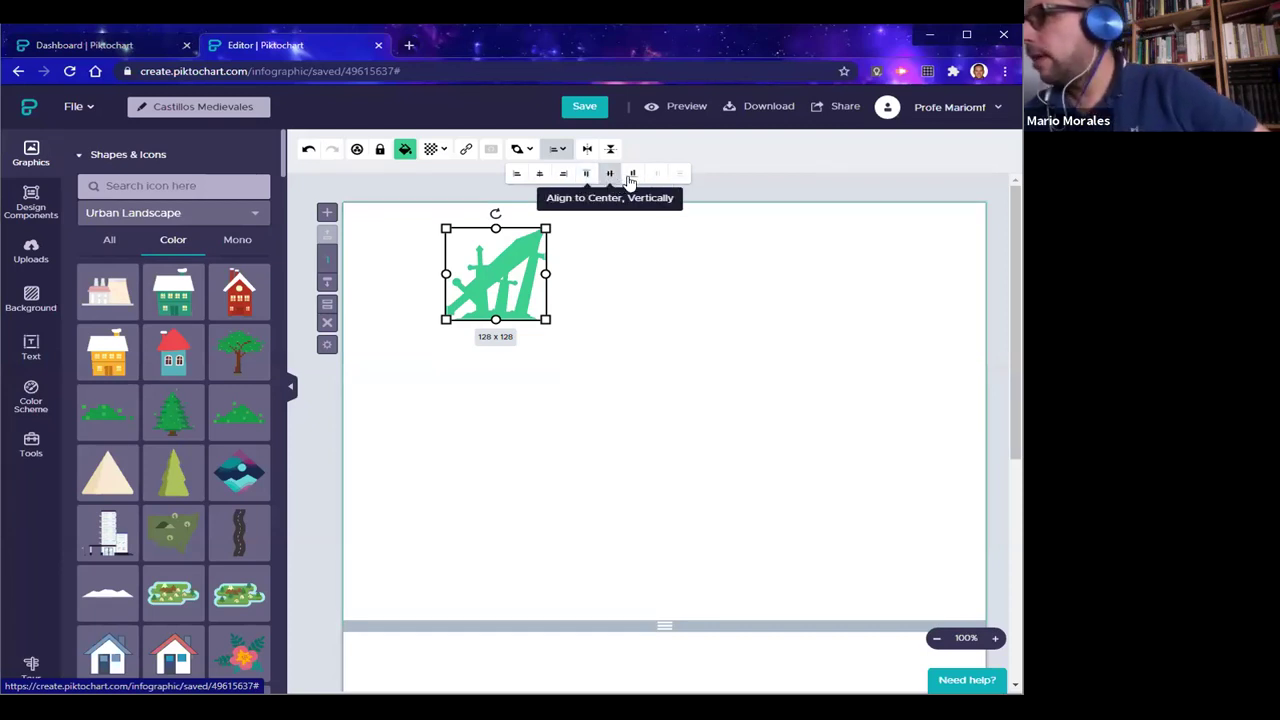
left_click(631, 175)
left_click(540, 173)
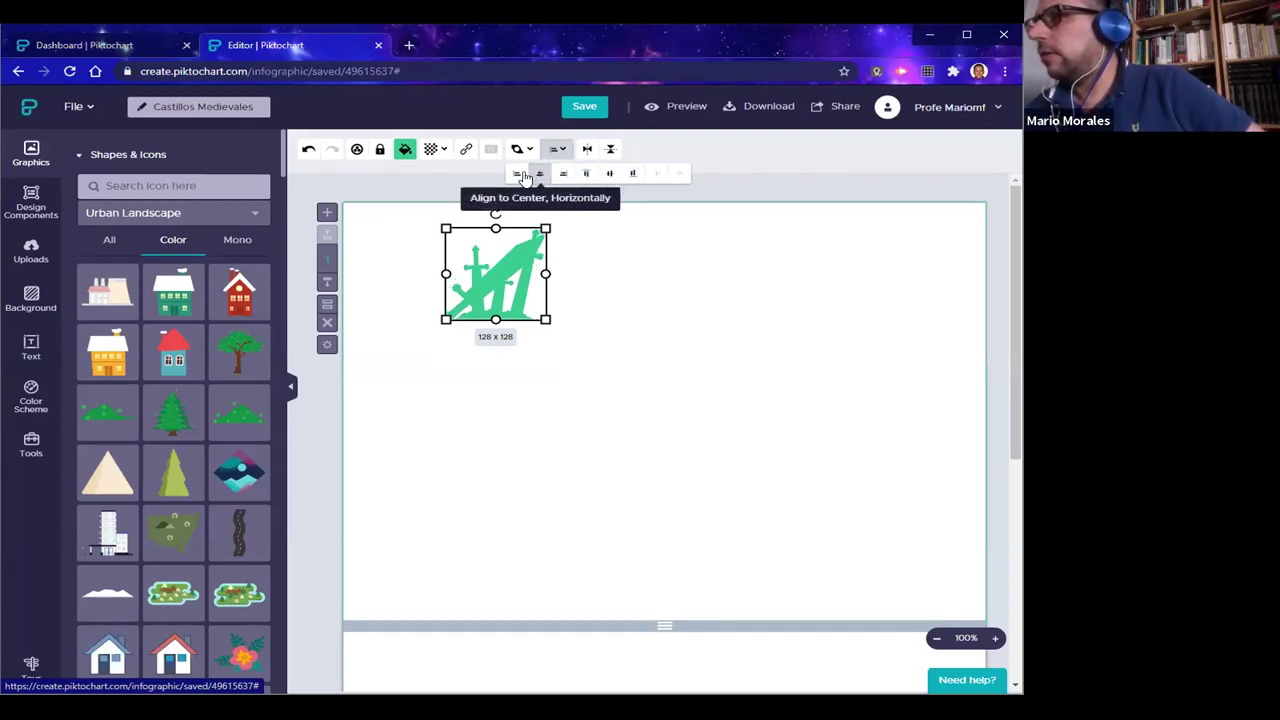
Separate the overlapping icons, placing the single sword in the block's upper-left area and the three swords in its upper-right area
left_click_drag(454, 289, 580, 294)
left_click(569, 363)
left_click_drag(402, 307, 524, 532)
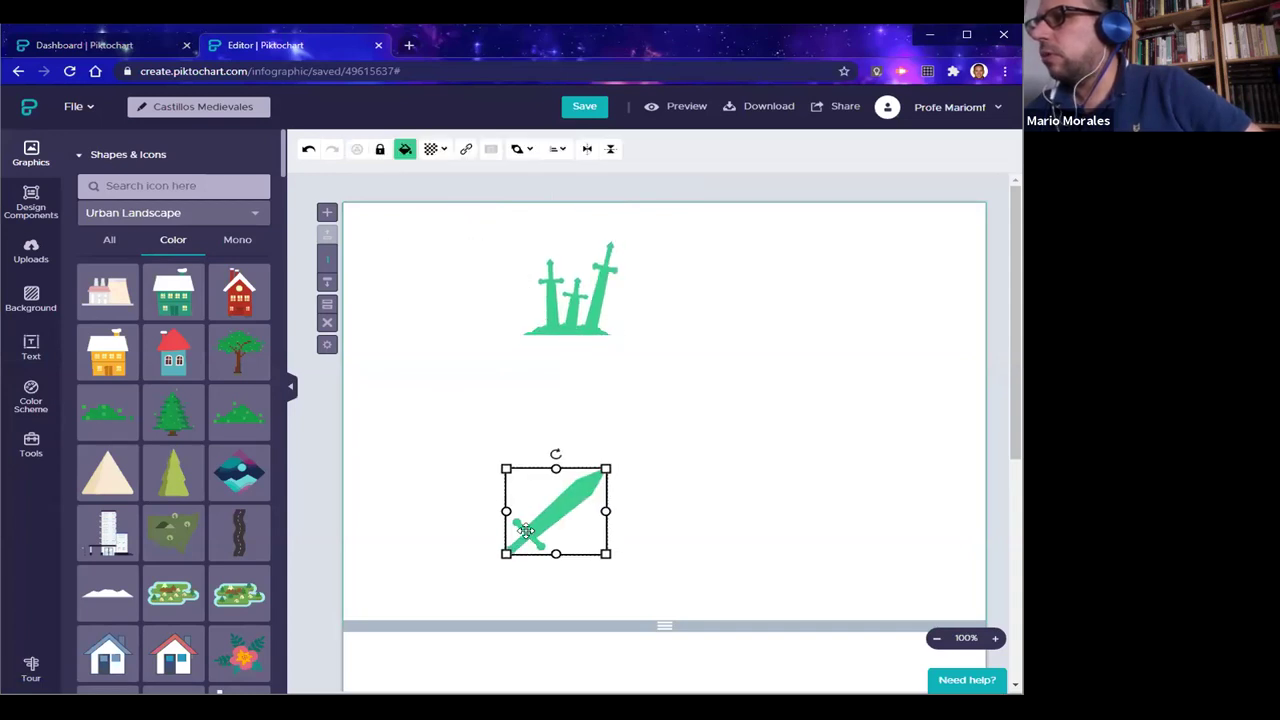
left_click_drag(564, 319, 884, 322)
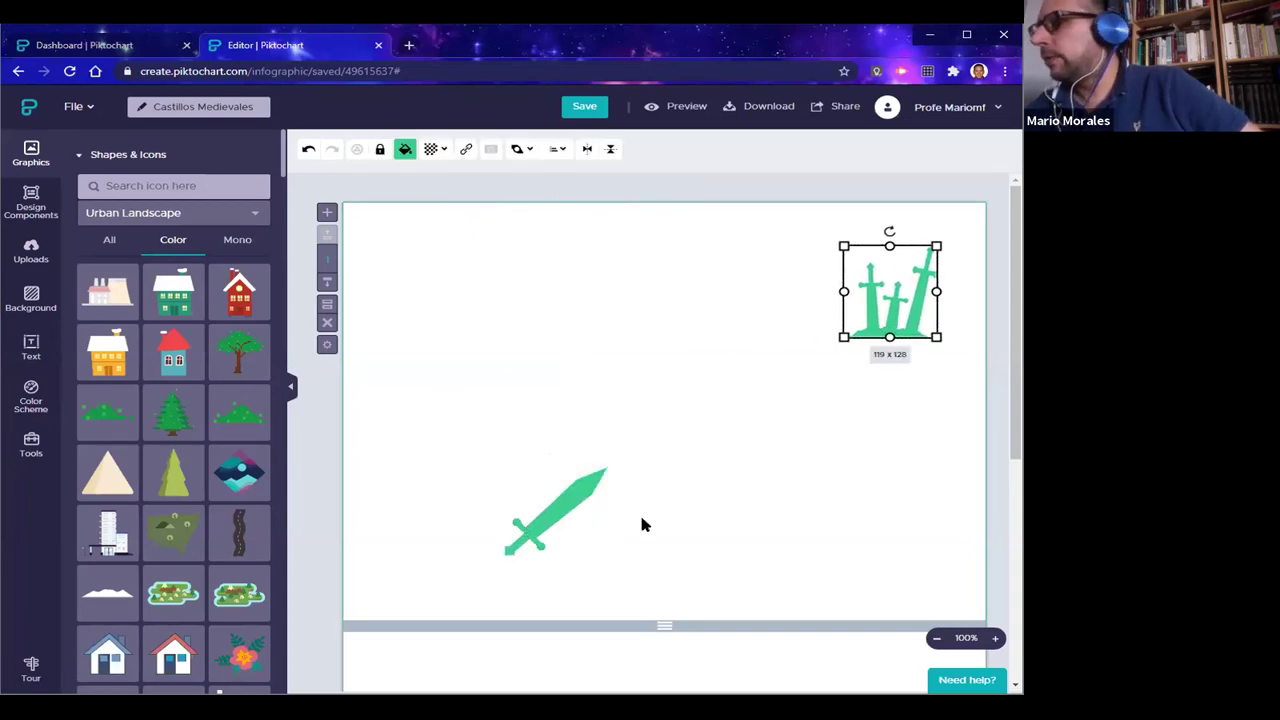
left_click_drag(498, 389, 432, 292)
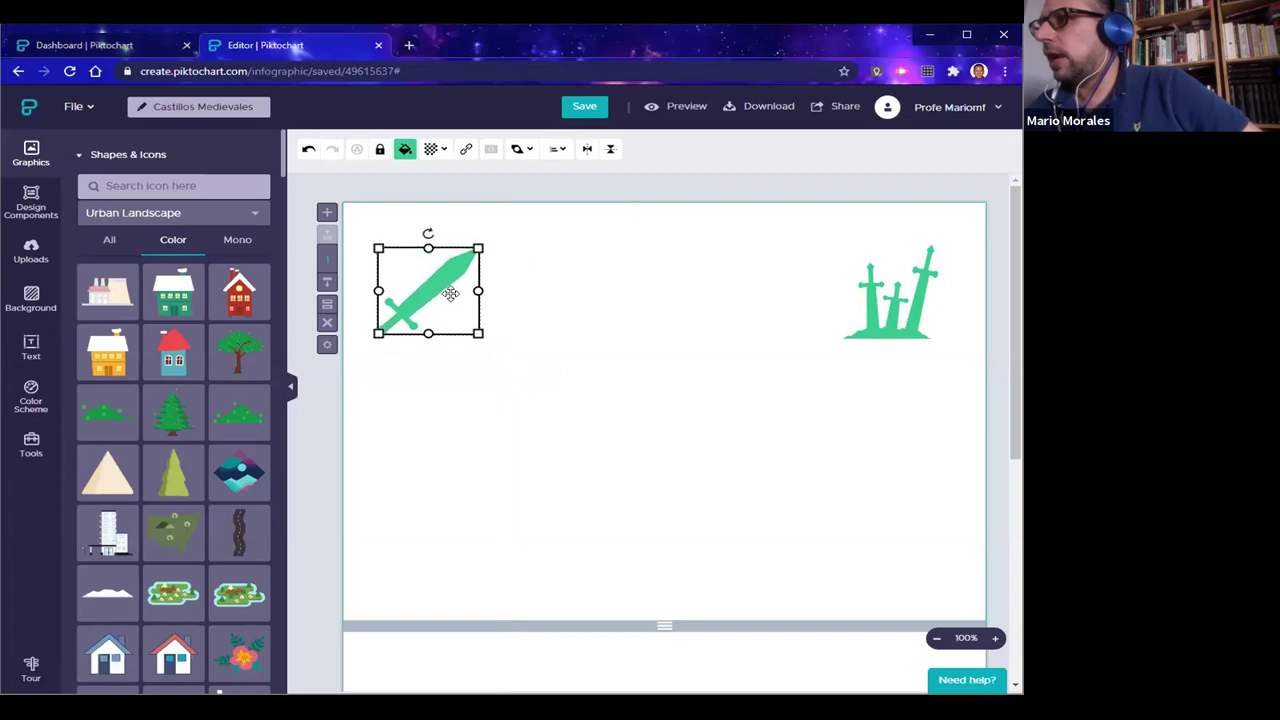
left_click(898, 308)
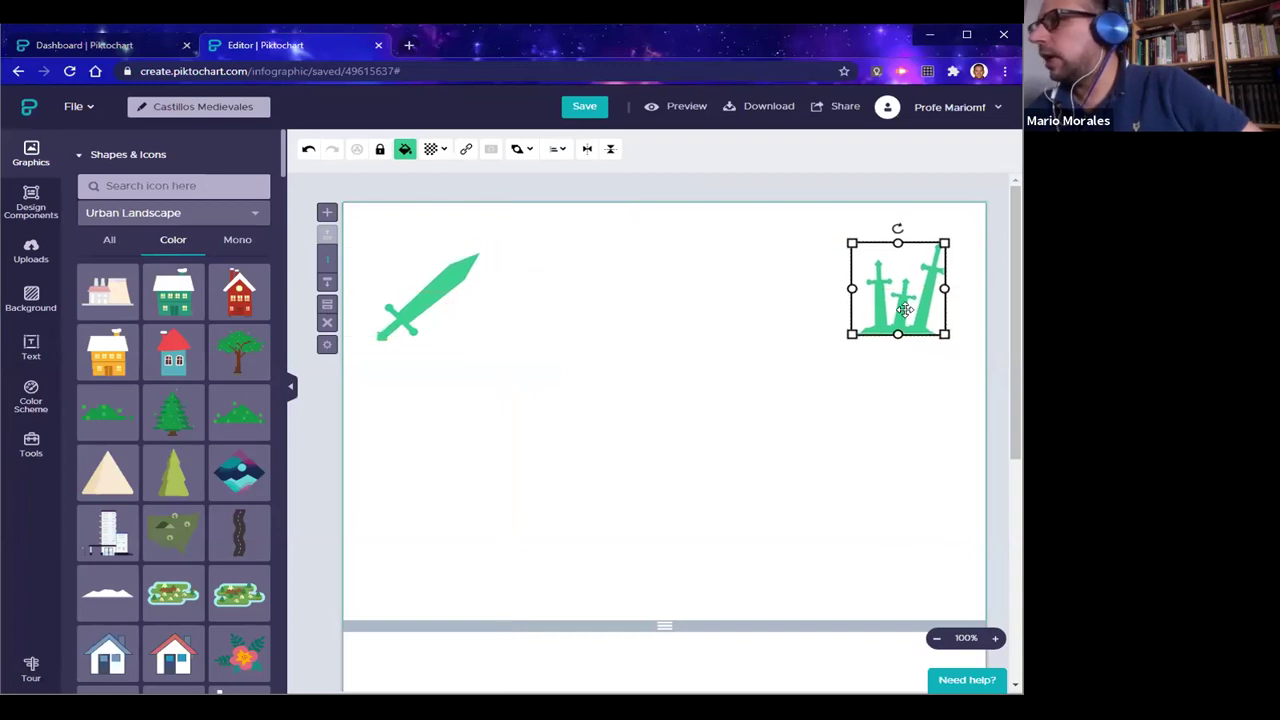
left_click(629, 444)
Flip the single sword icon left/right repeatedly, ending in its original orientation
left_click(422, 273)
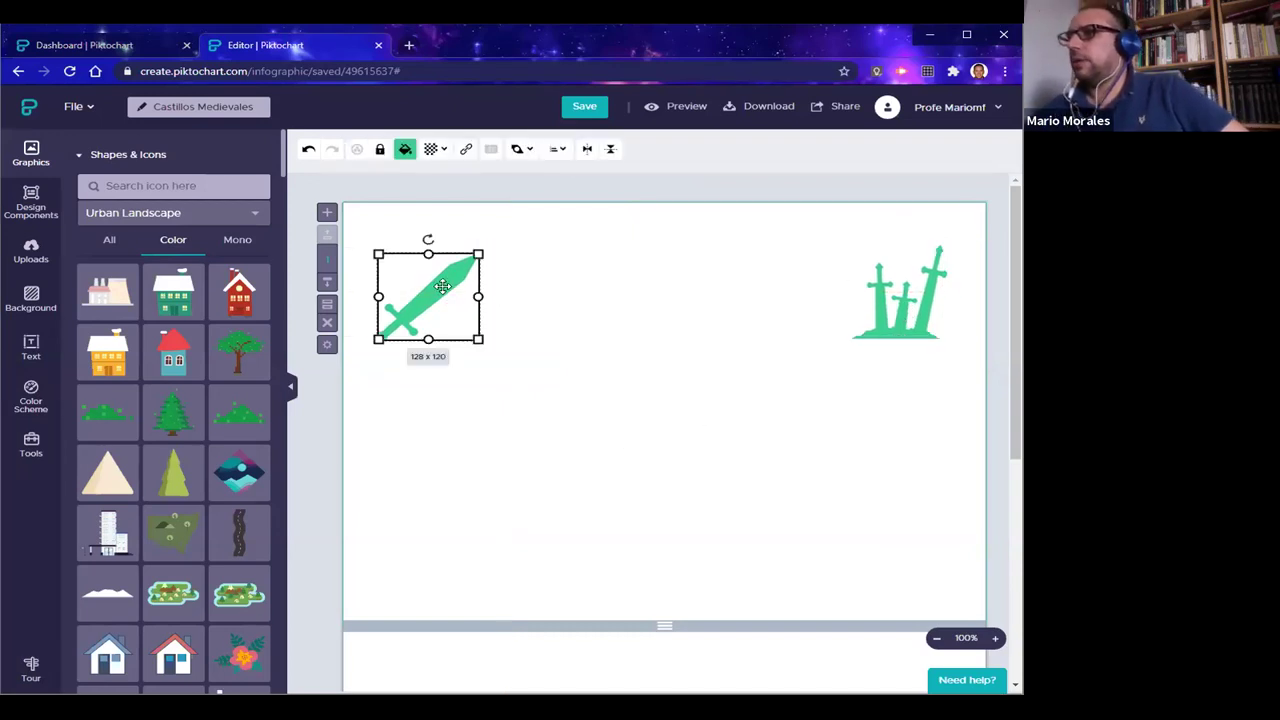
left_click(558, 149)
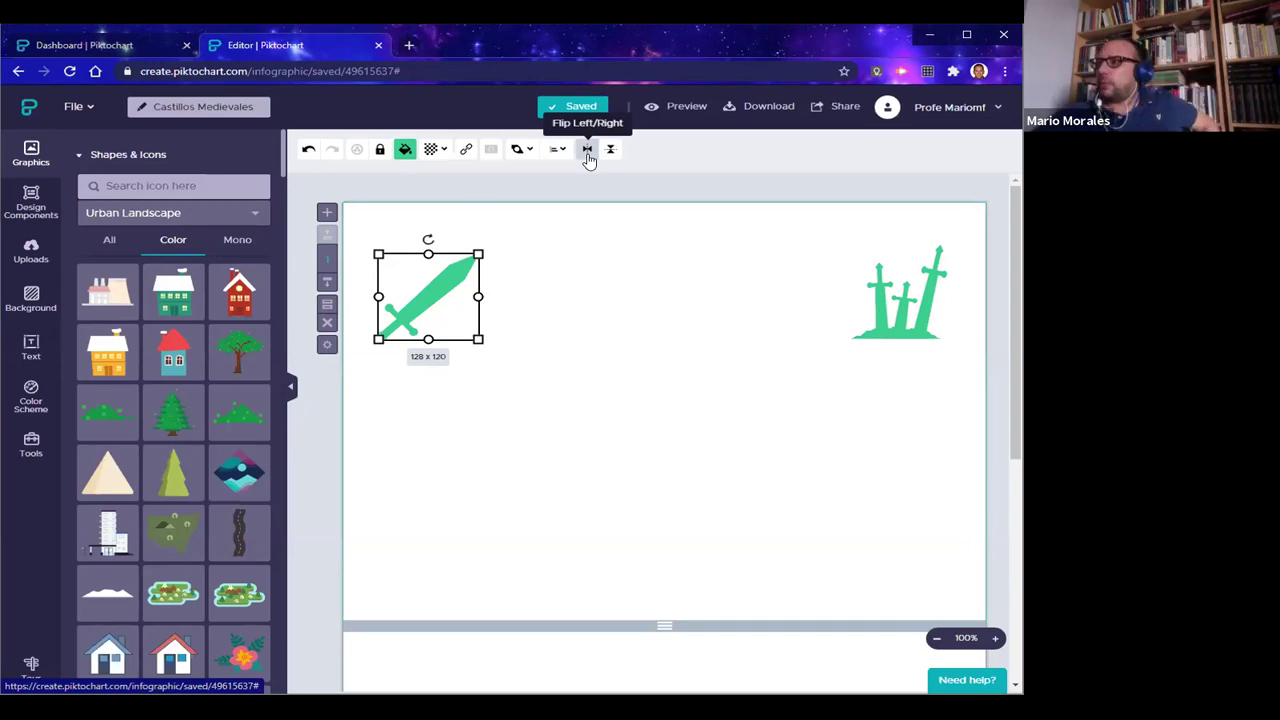
left_click(587, 150)
left_click(588, 152)
left_click(588, 152)
left_click(588, 152)
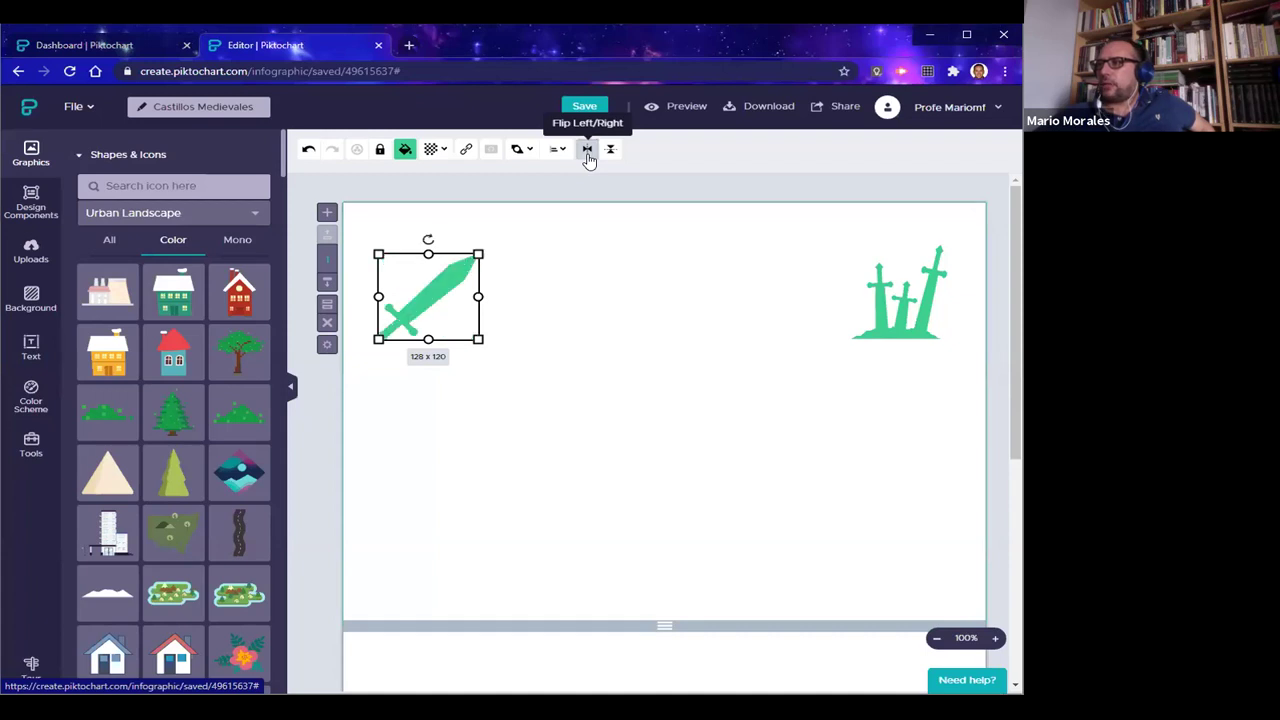
Flip the single sword icon top/bottom repeatedly, ending in its original orientation, and deselect it
left_click(610, 152)
left_click(610, 152)
left_click(610, 152)
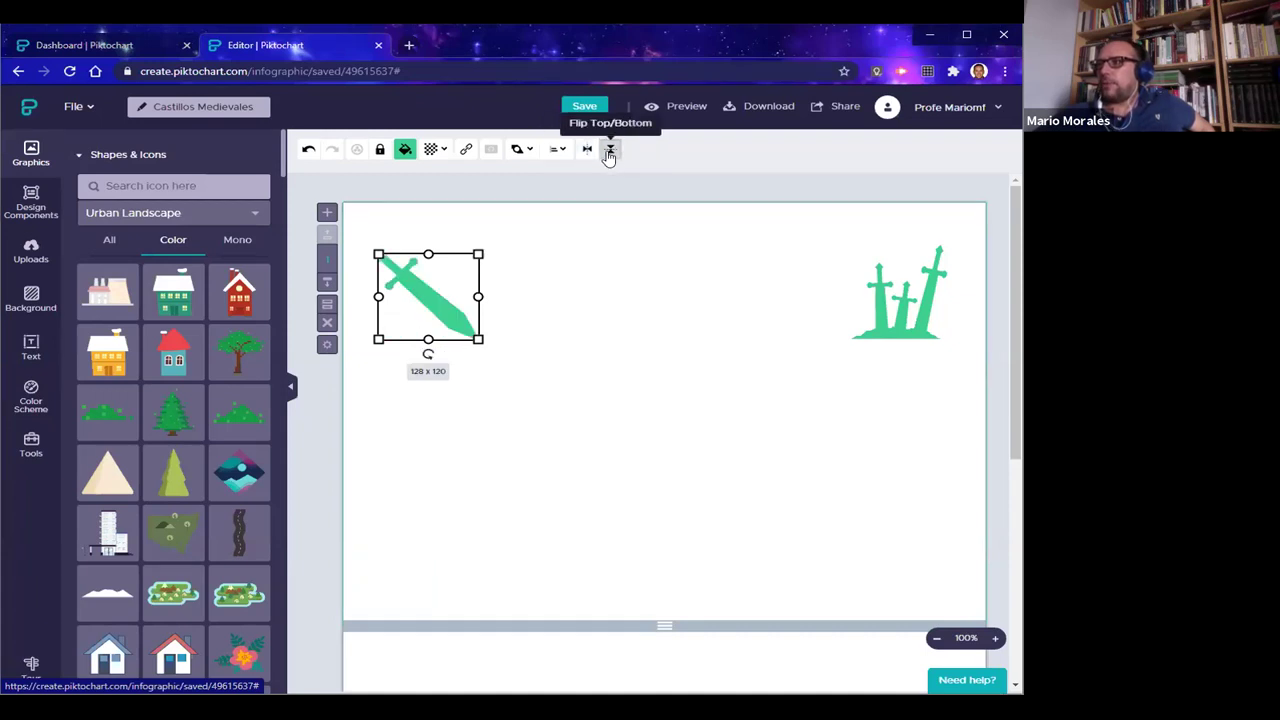
left_click(610, 152)
left_click(579, 320)
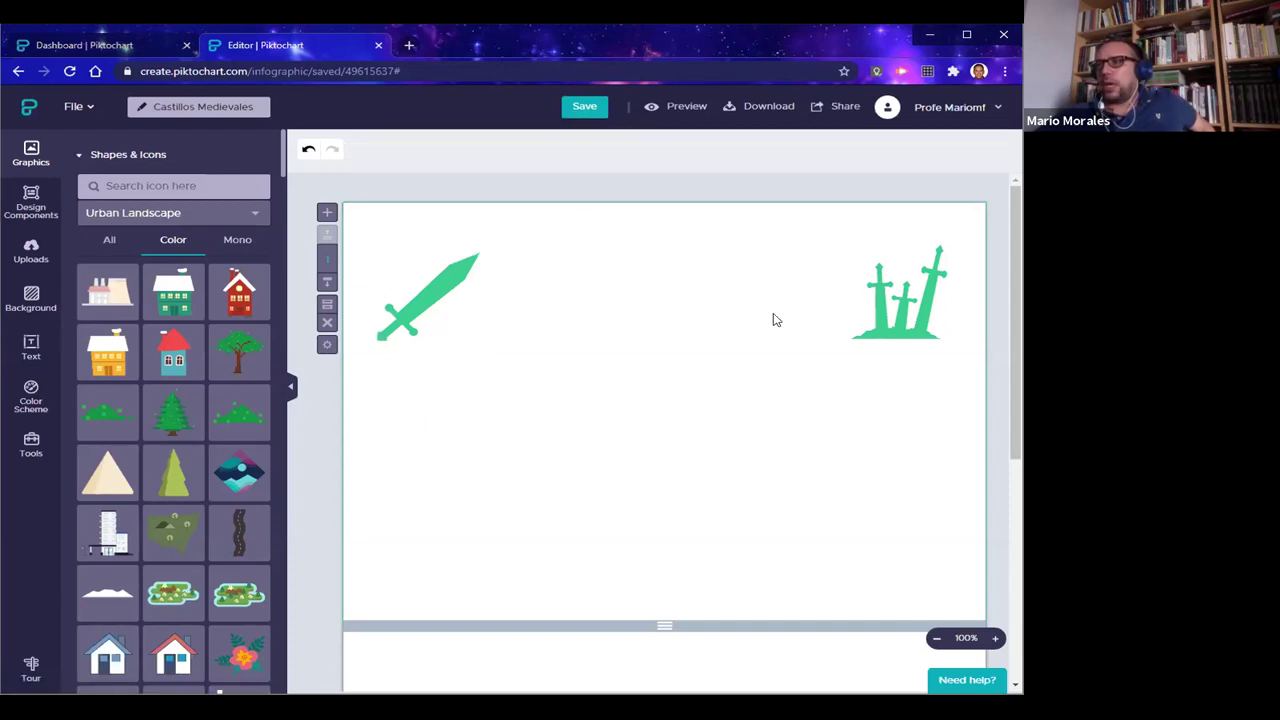
Flip the three swords icon top/bottom, deselect it, and flip it back upright
left_click(882, 322)
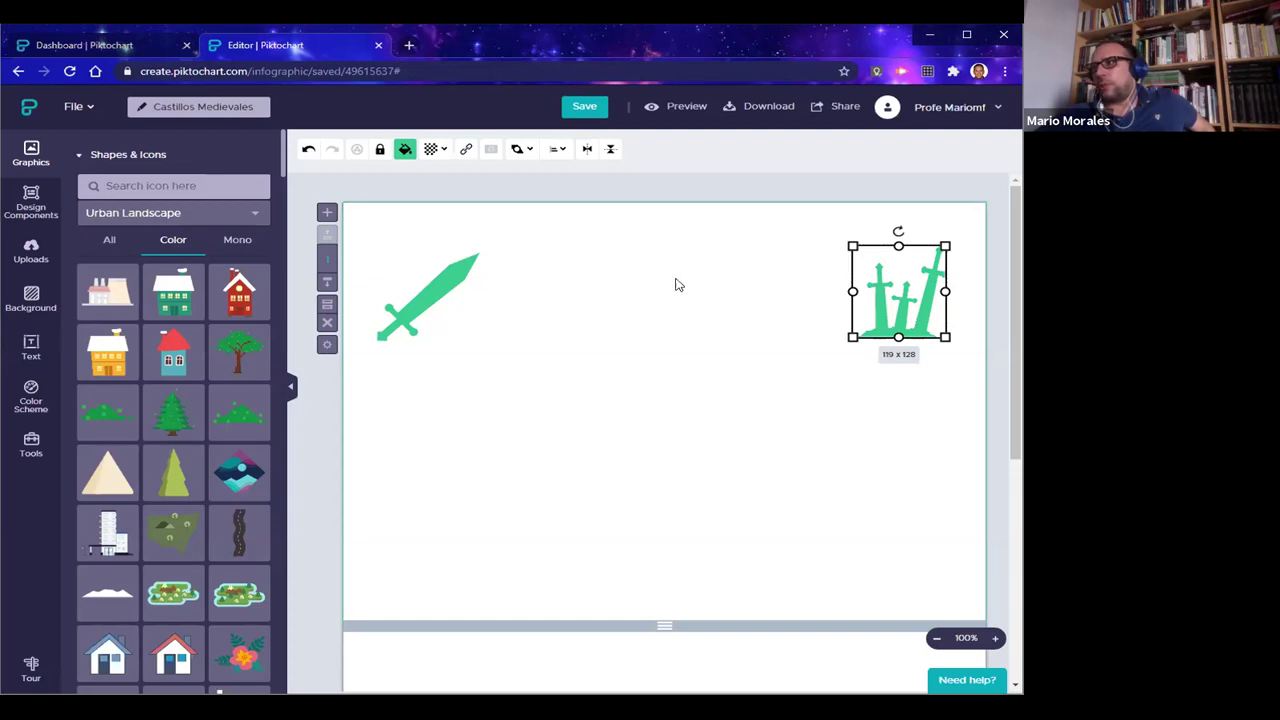
left_click(610, 148)
left_click(697, 387)
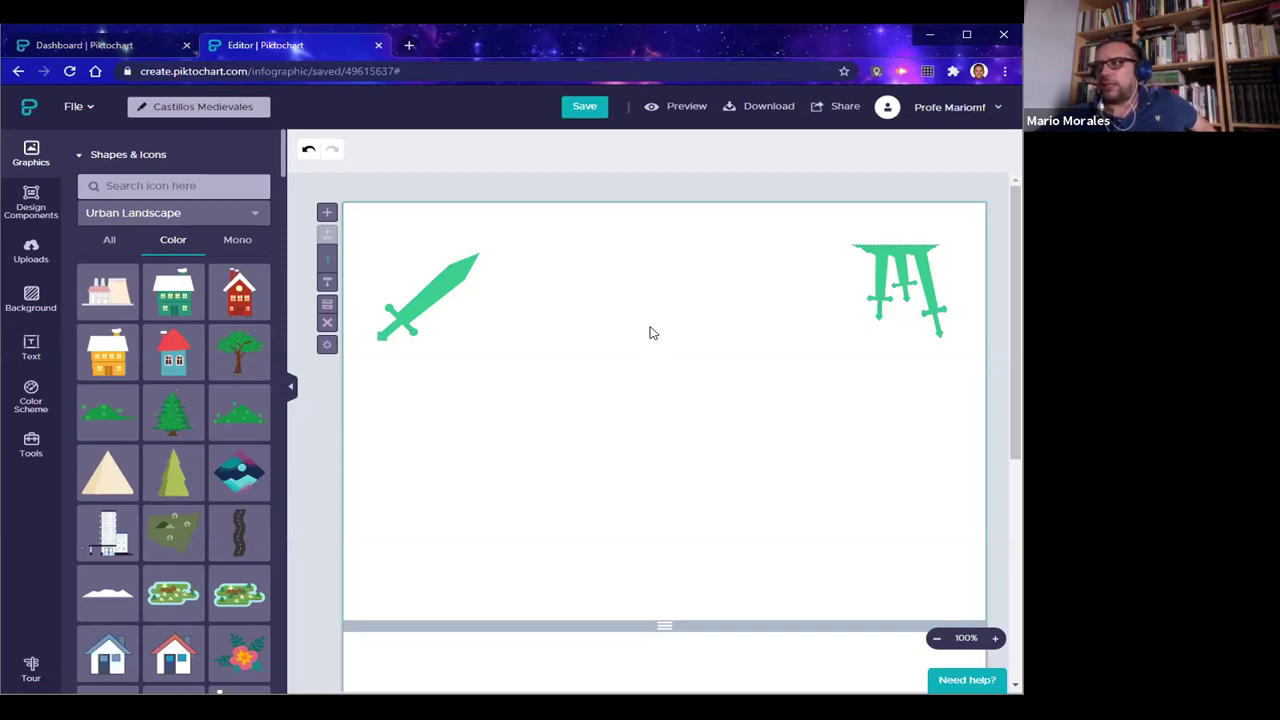
left_click(858, 272)
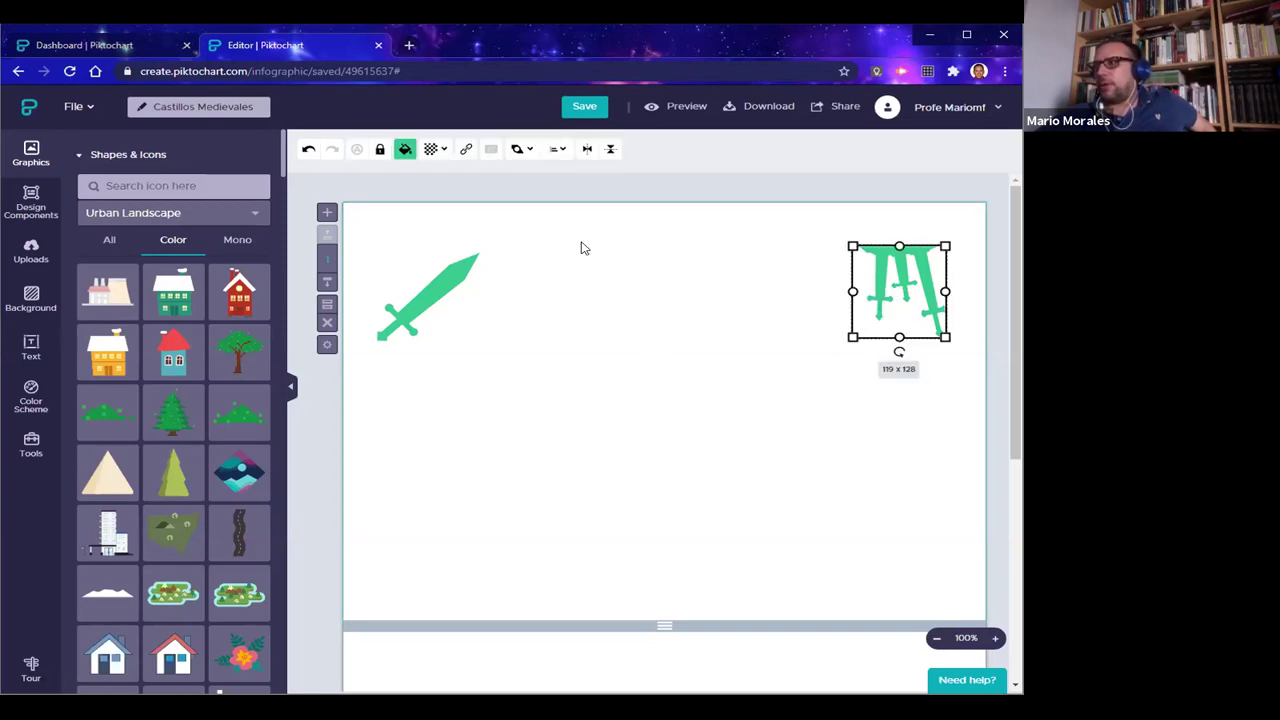
left_click(610, 149)
left_click(654, 354)
Flip the single sword icon top/bottom so its blade points downward, and deselect it
left_click(447, 302)
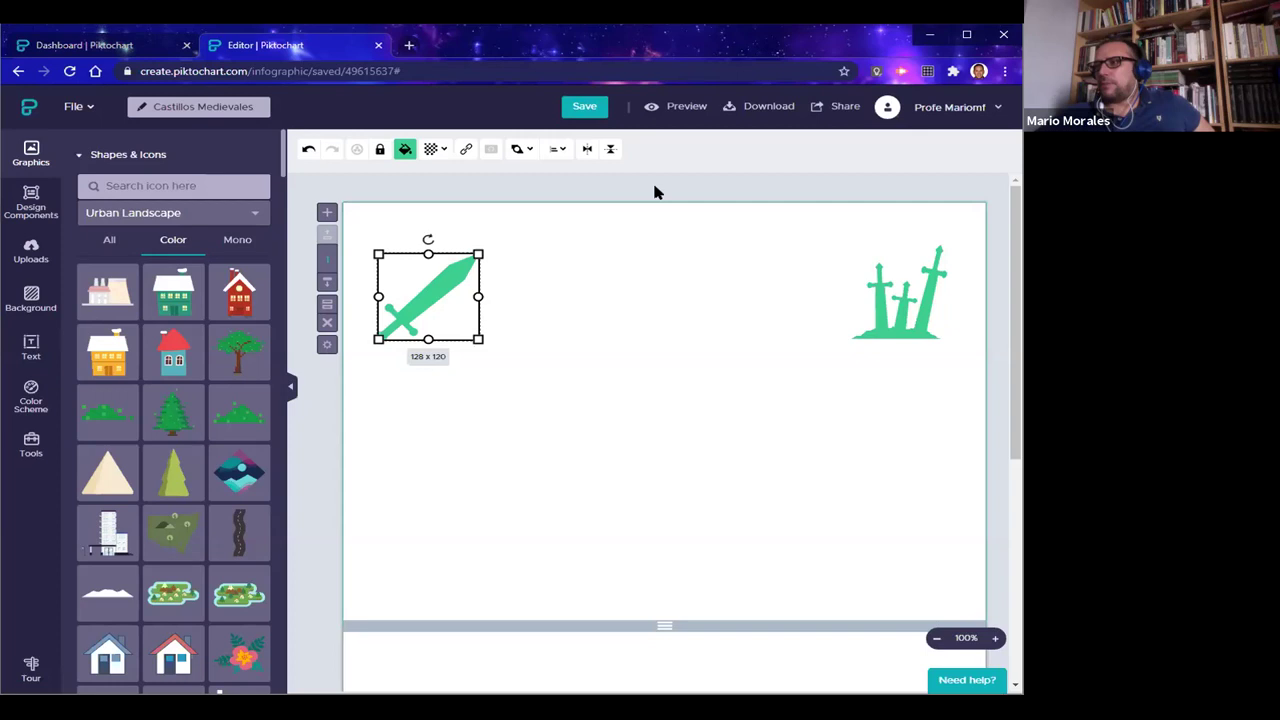
left_click(610, 149)
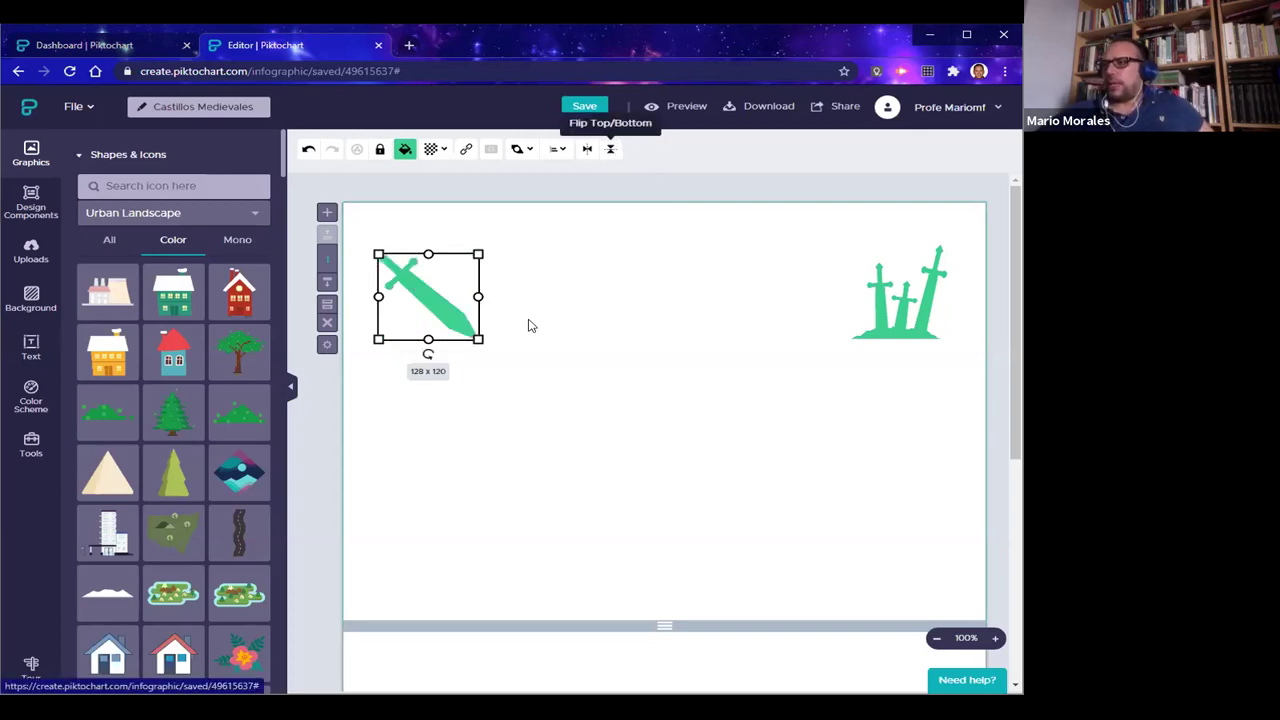
left_click(557, 406)
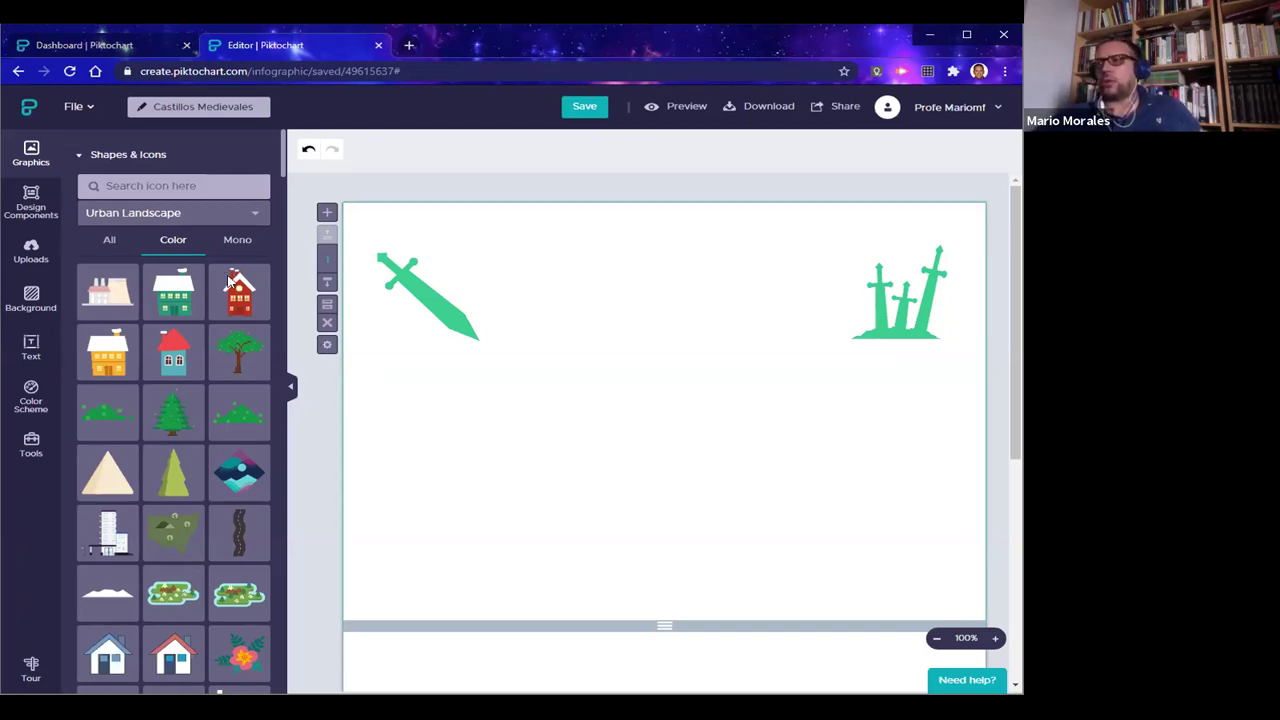
Browse the Illustrations library, examining the people and indoor scene illustrations, and collapse it again
left_click(140, 155)
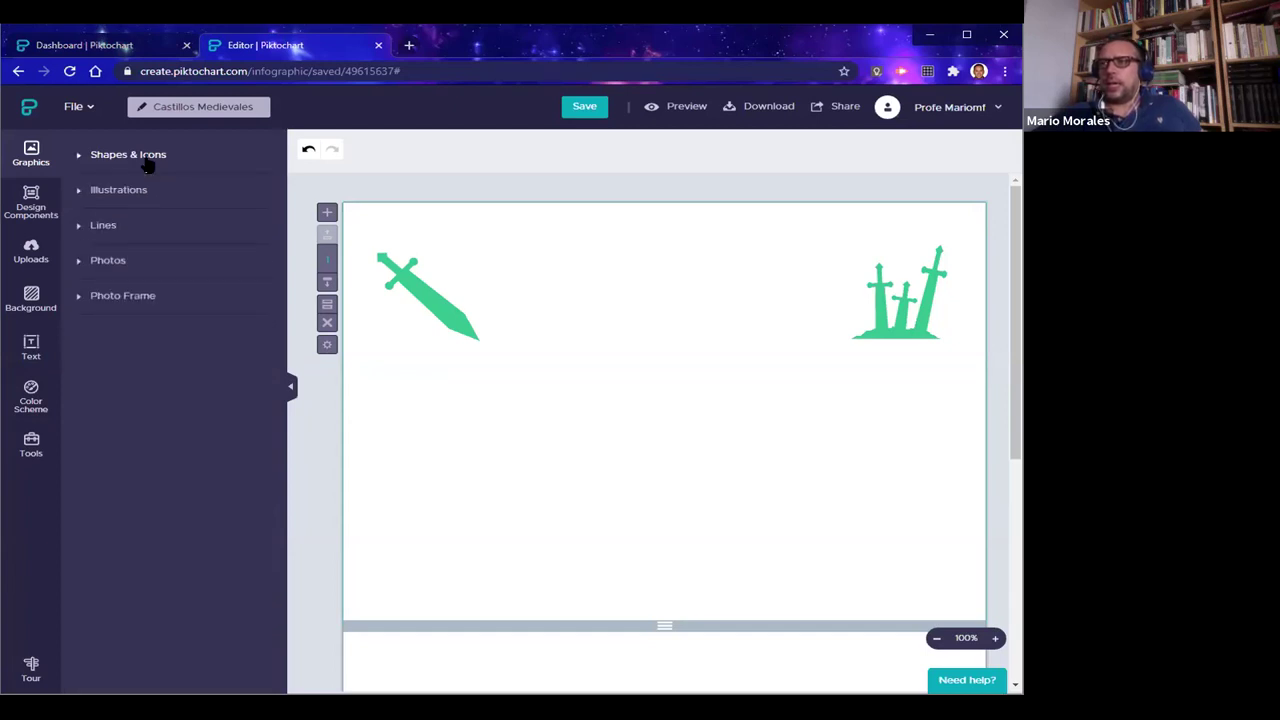
left_click(84, 193)
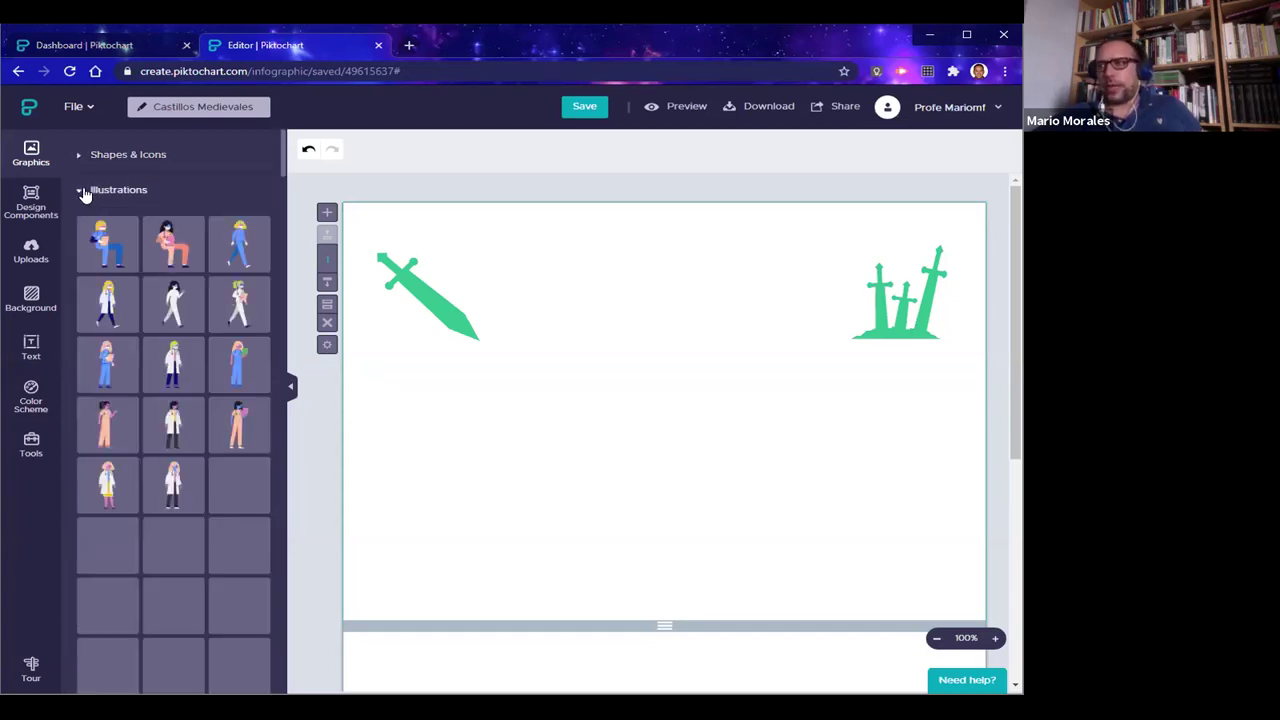
mouse_move(200, 429)
scroll(205, 440, "down", 3)
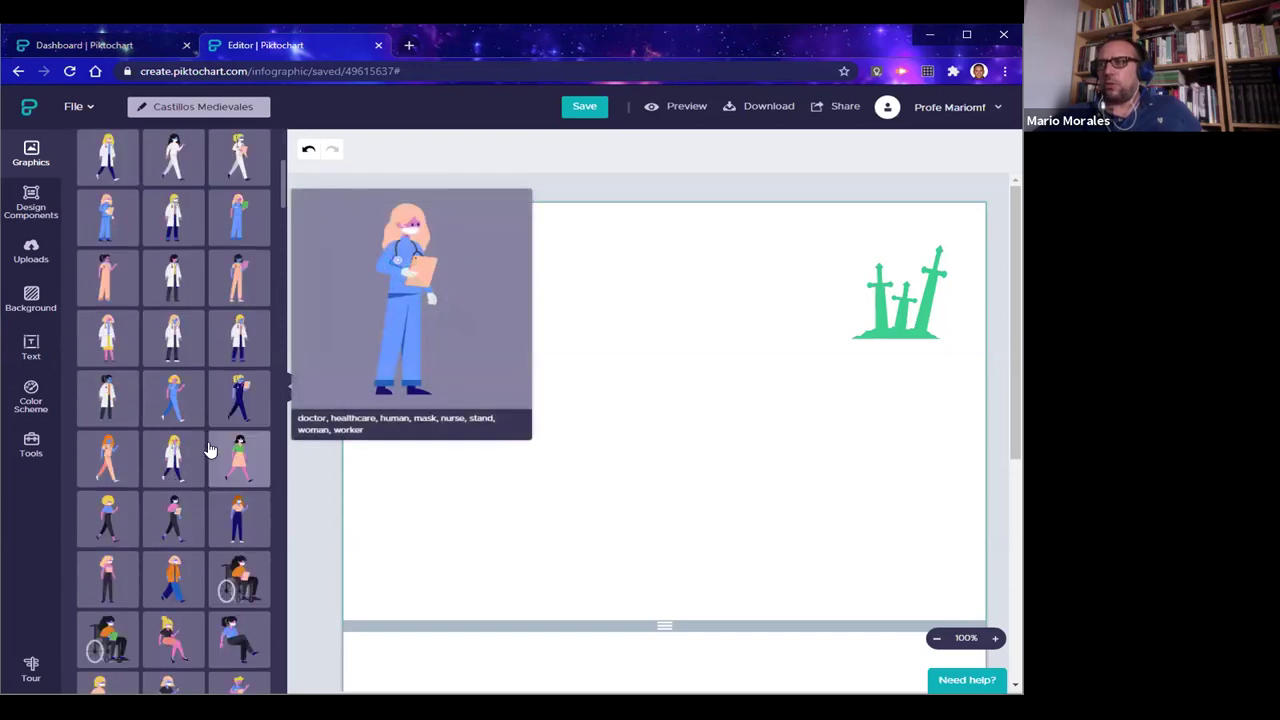
scroll(210, 450, "down", 10)
scroll(212, 452, "down", 15)
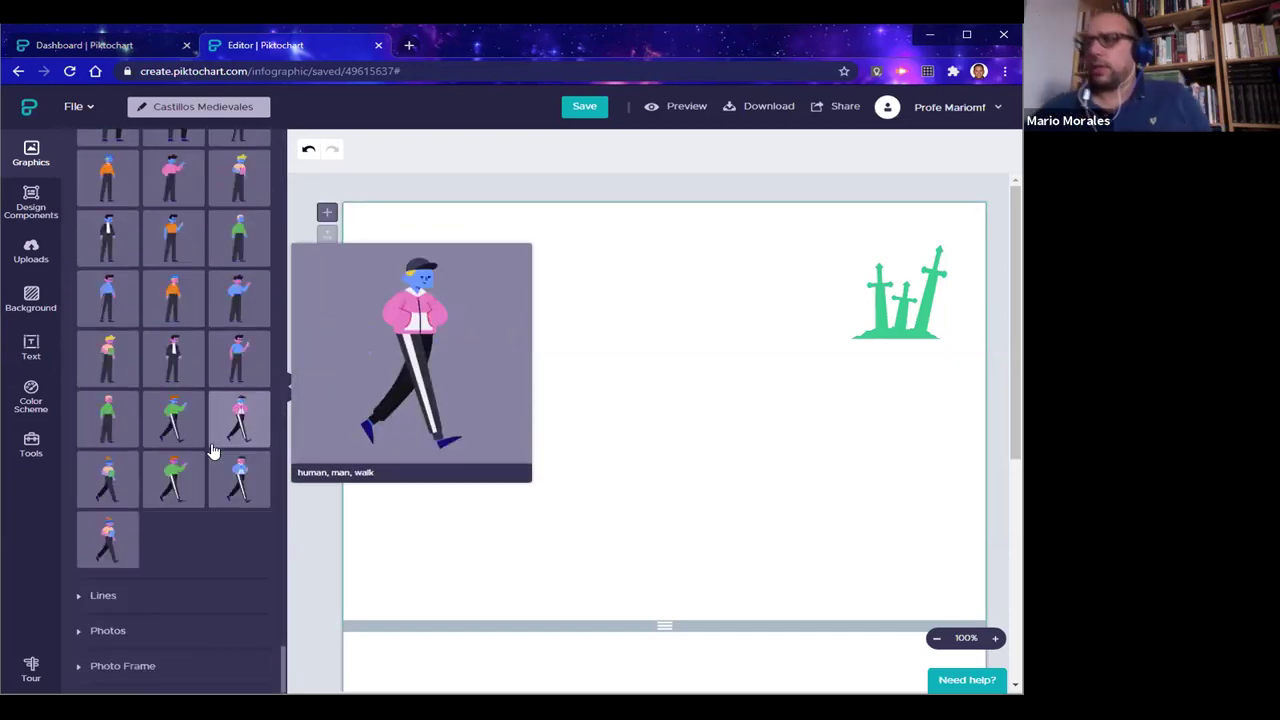
scroll(212, 452, "down", 10)
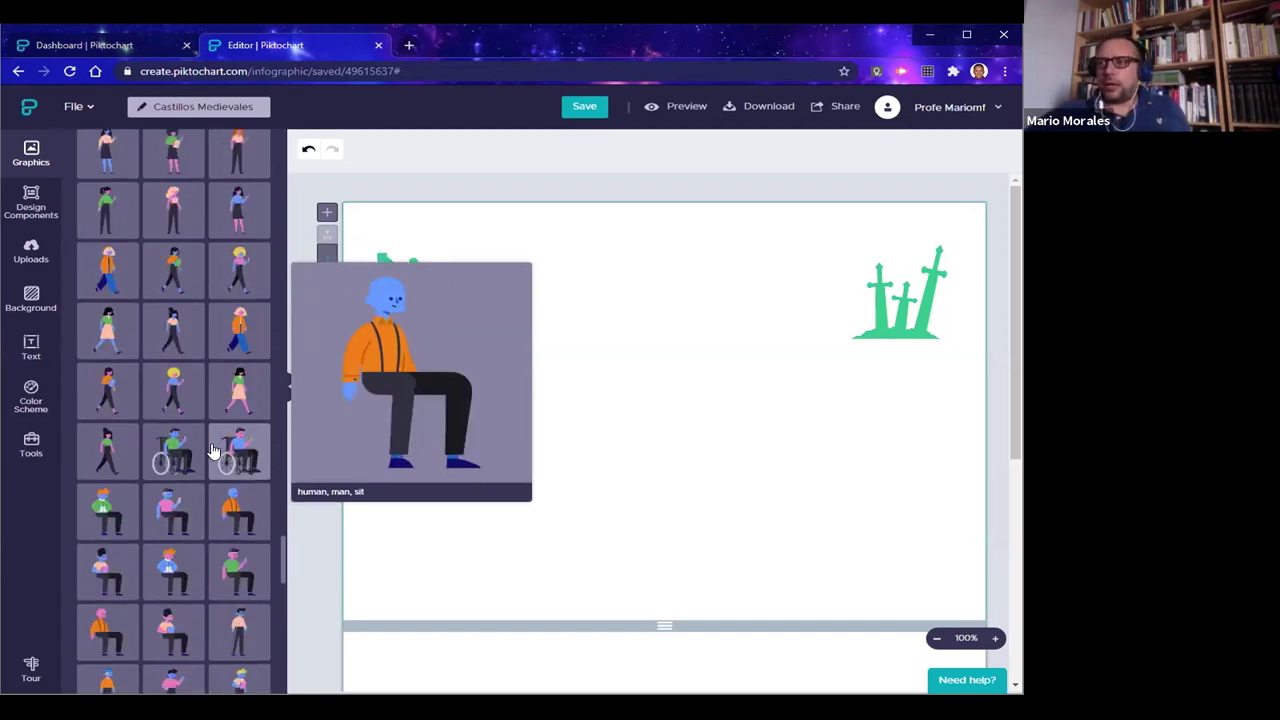
scroll(212, 452, "down", 10)
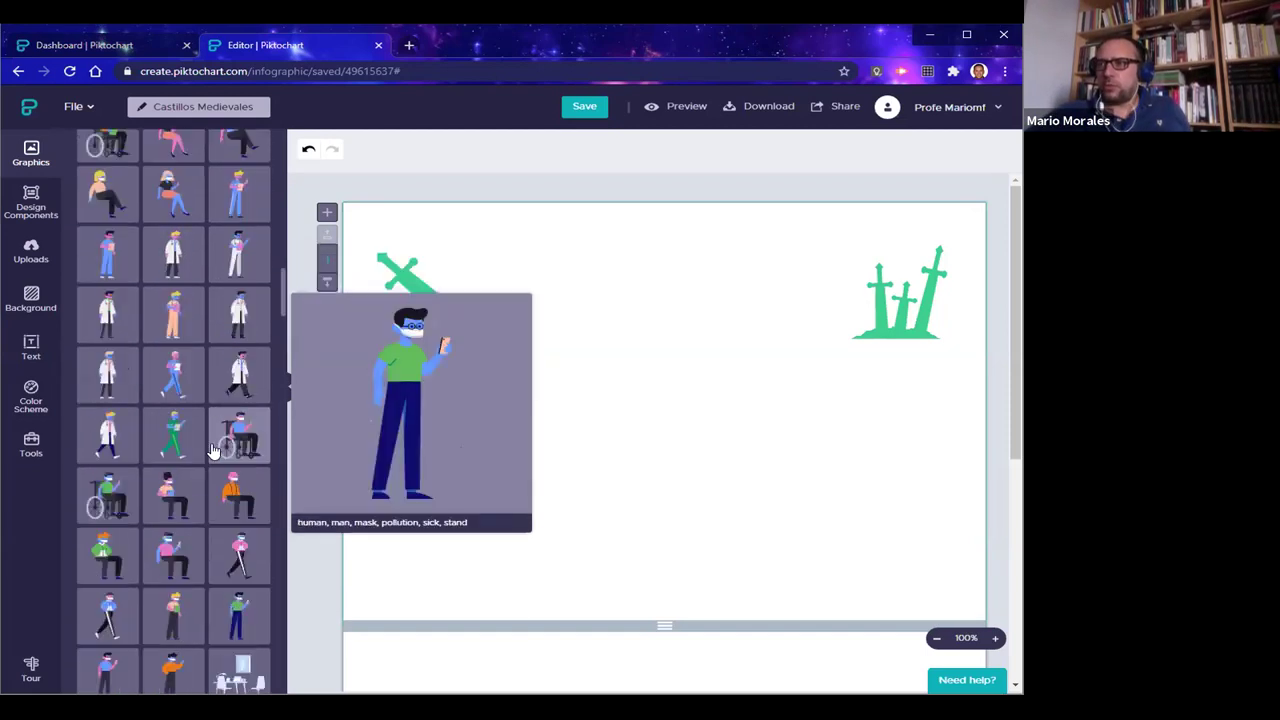
scroll(212, 452, "up", 2)
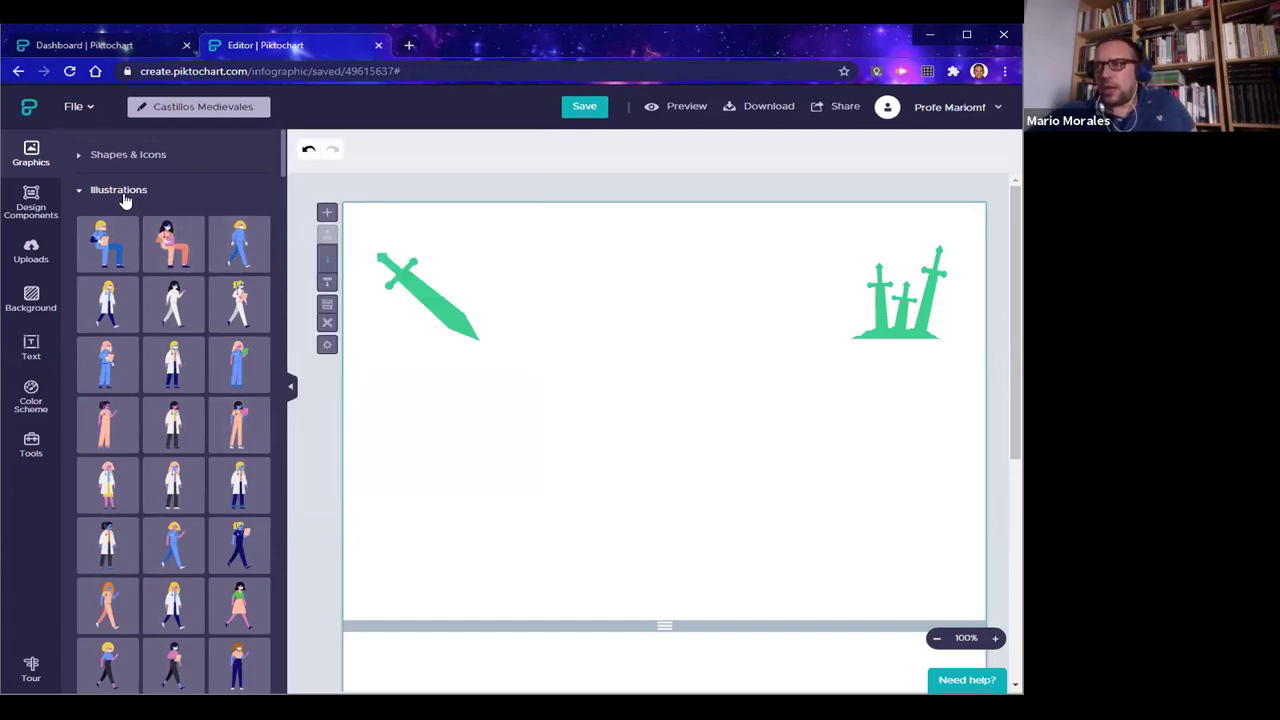
scroll(145, 385, "down", 6)
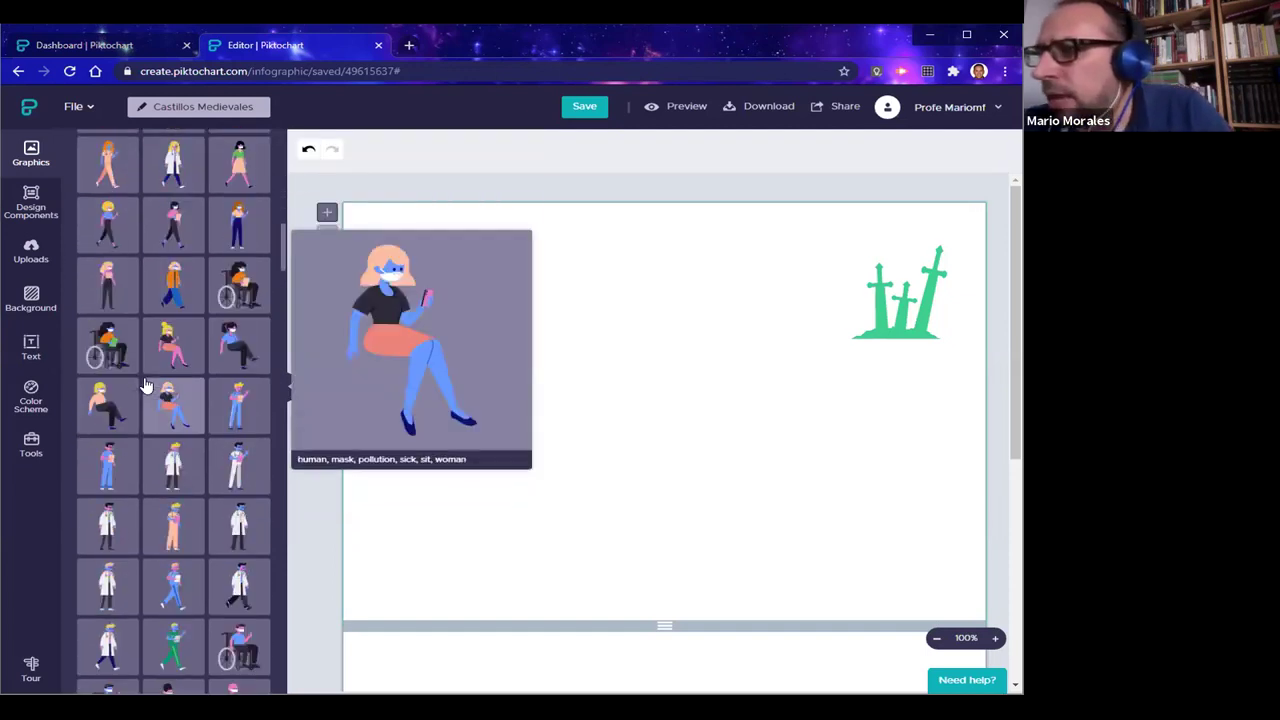
scroll(145, 385, "down", 10)
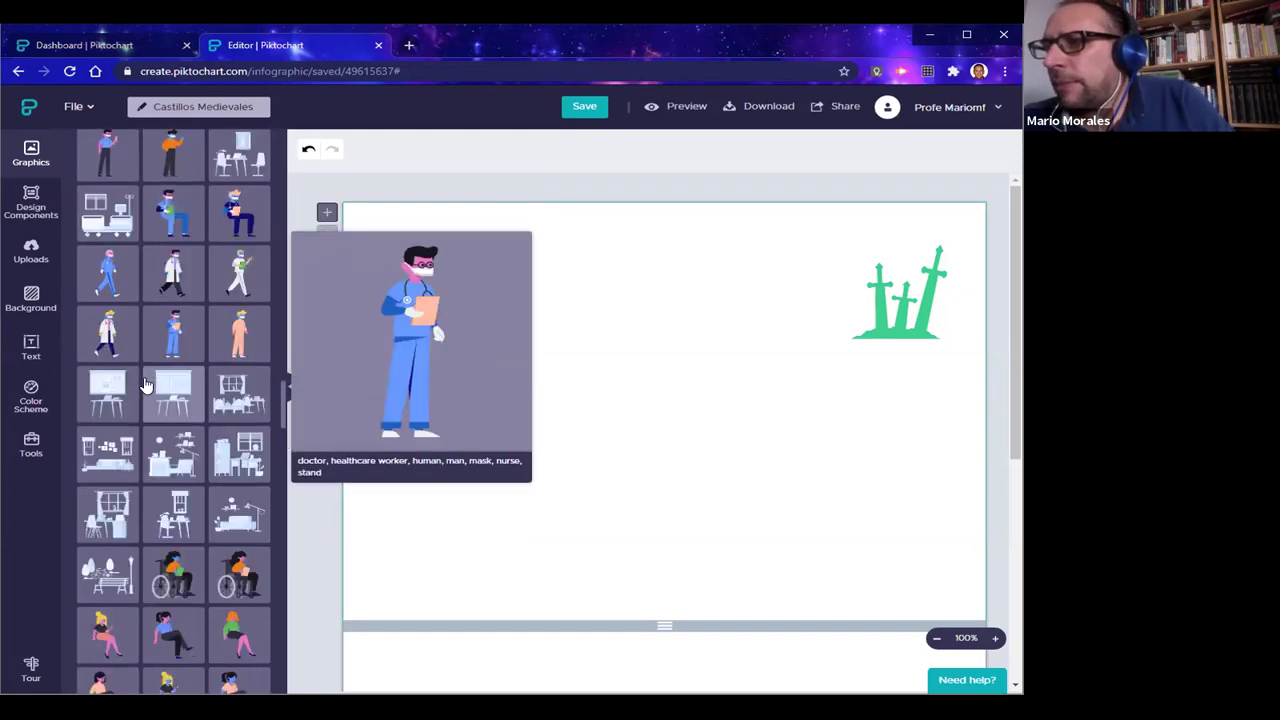
scroll(145, 385, "up", 12)
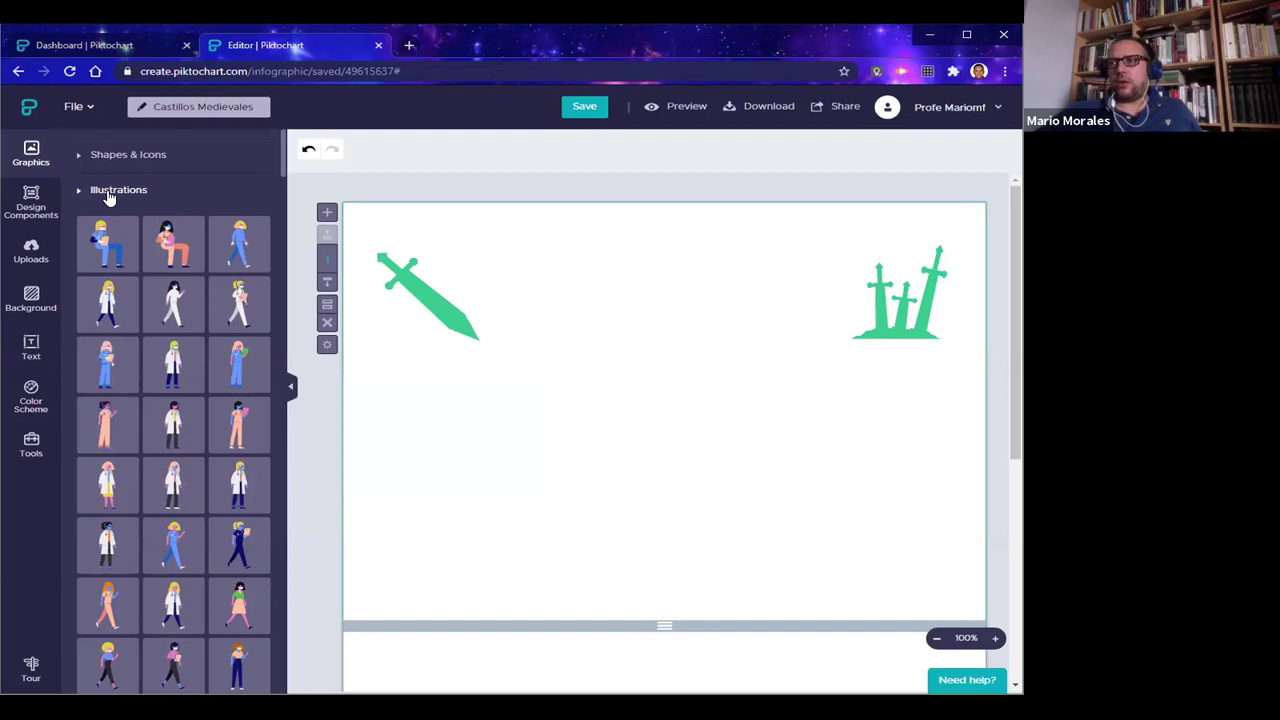
left_click(109, 191)
left_click(109, 191)
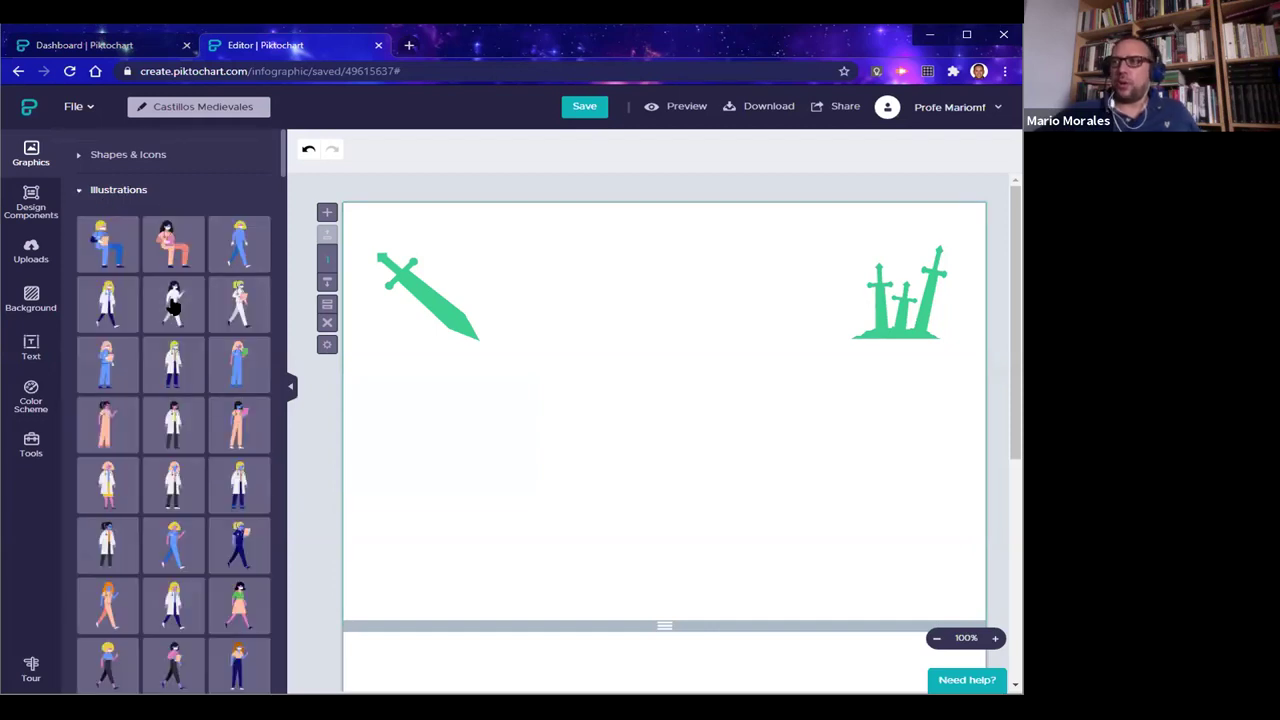
mouse_move(185, 502)
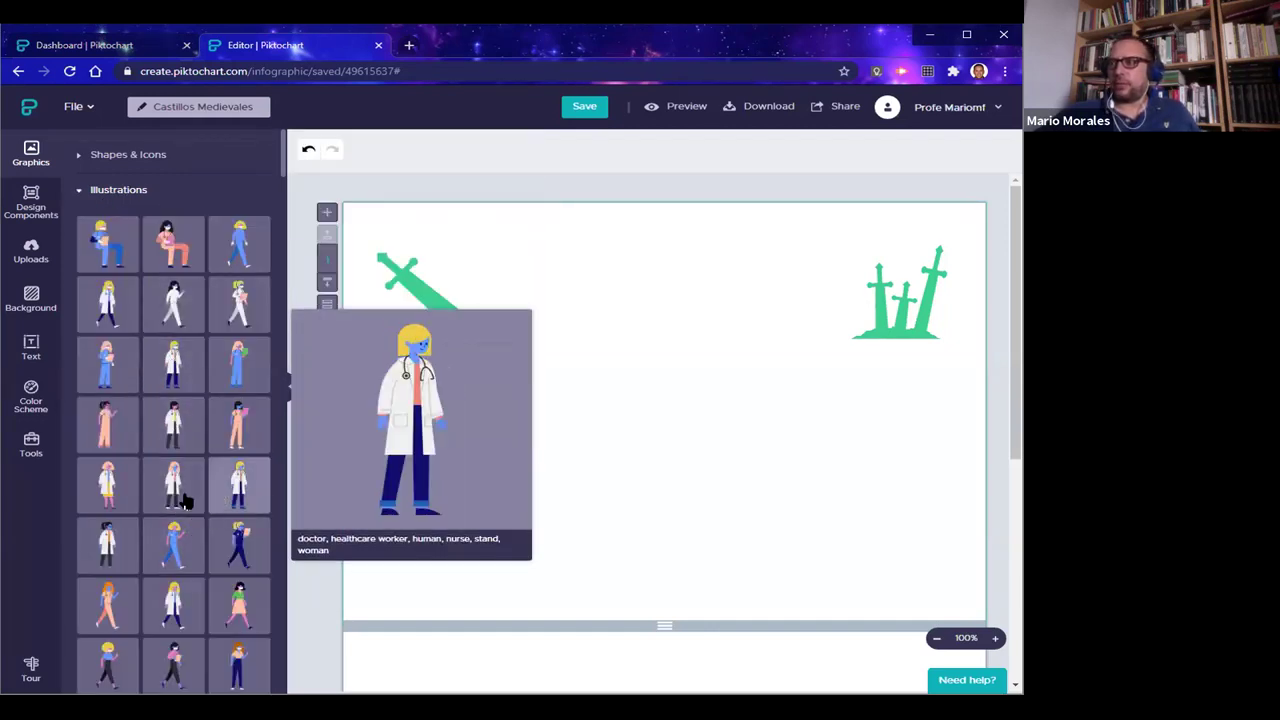
scroll(175, 500, "down", 5)
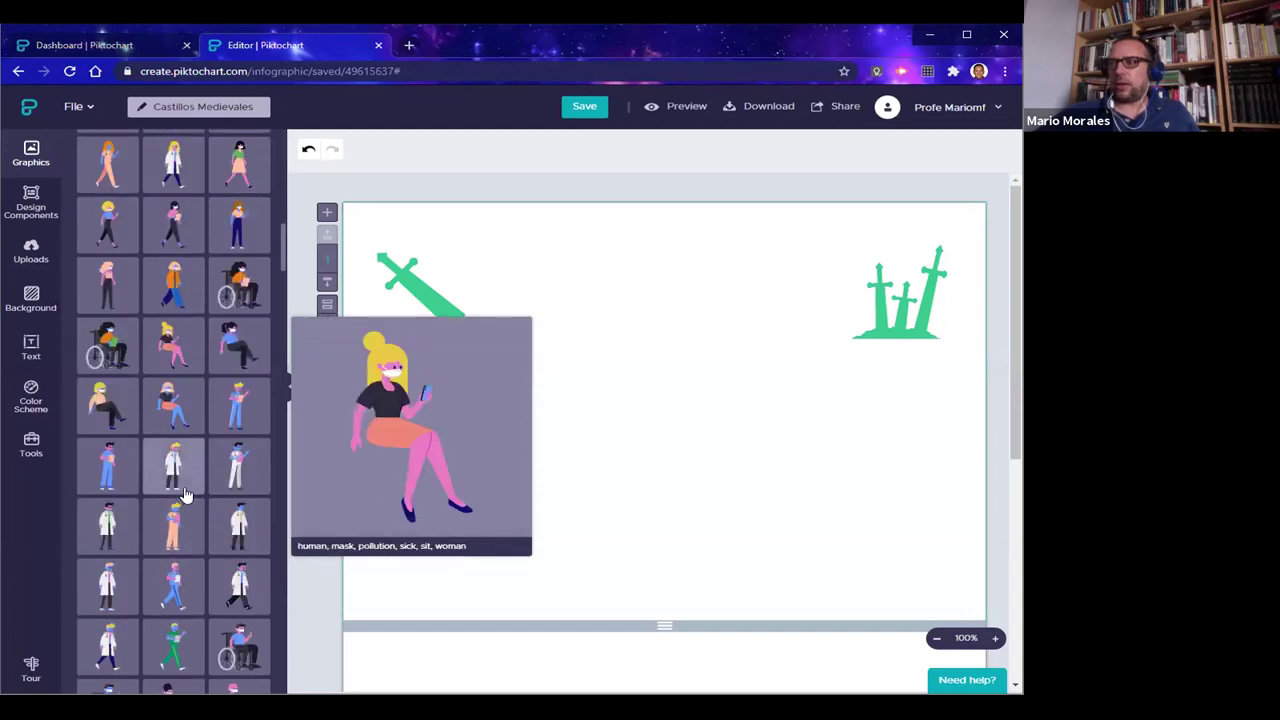
scroll(188, 474, "down", 8)
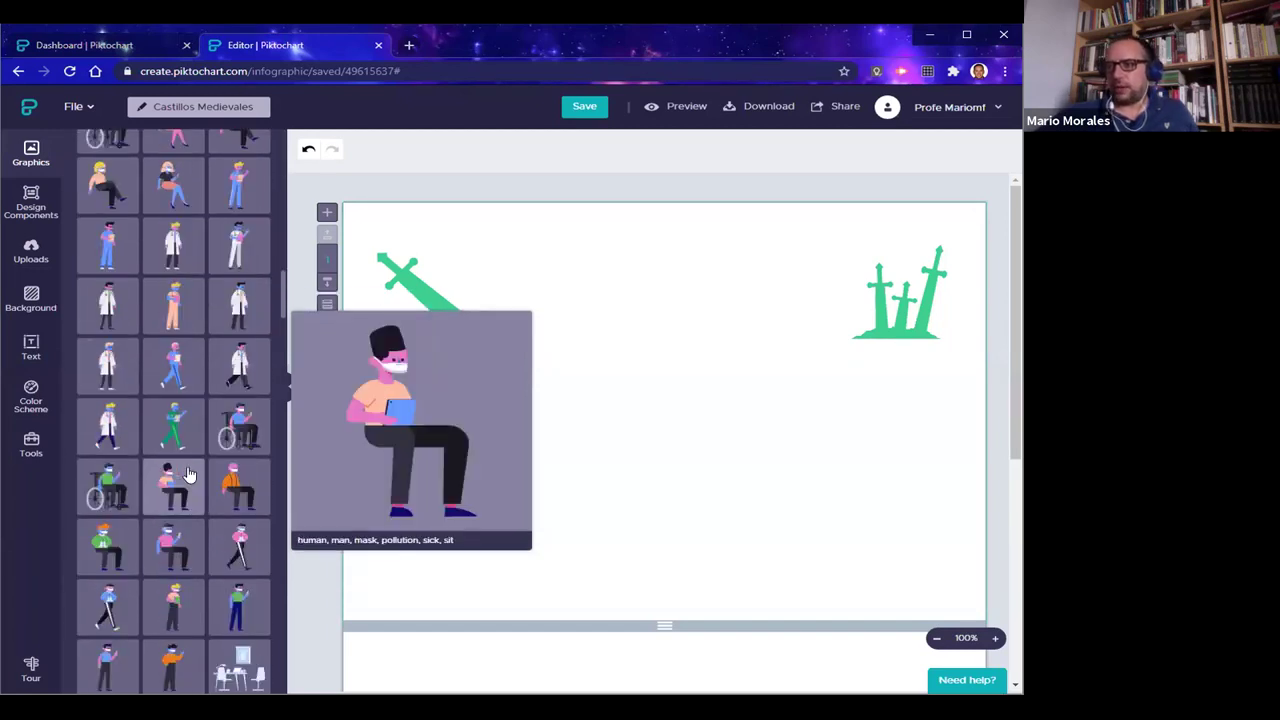
scroll(188, 474, "down", 4)
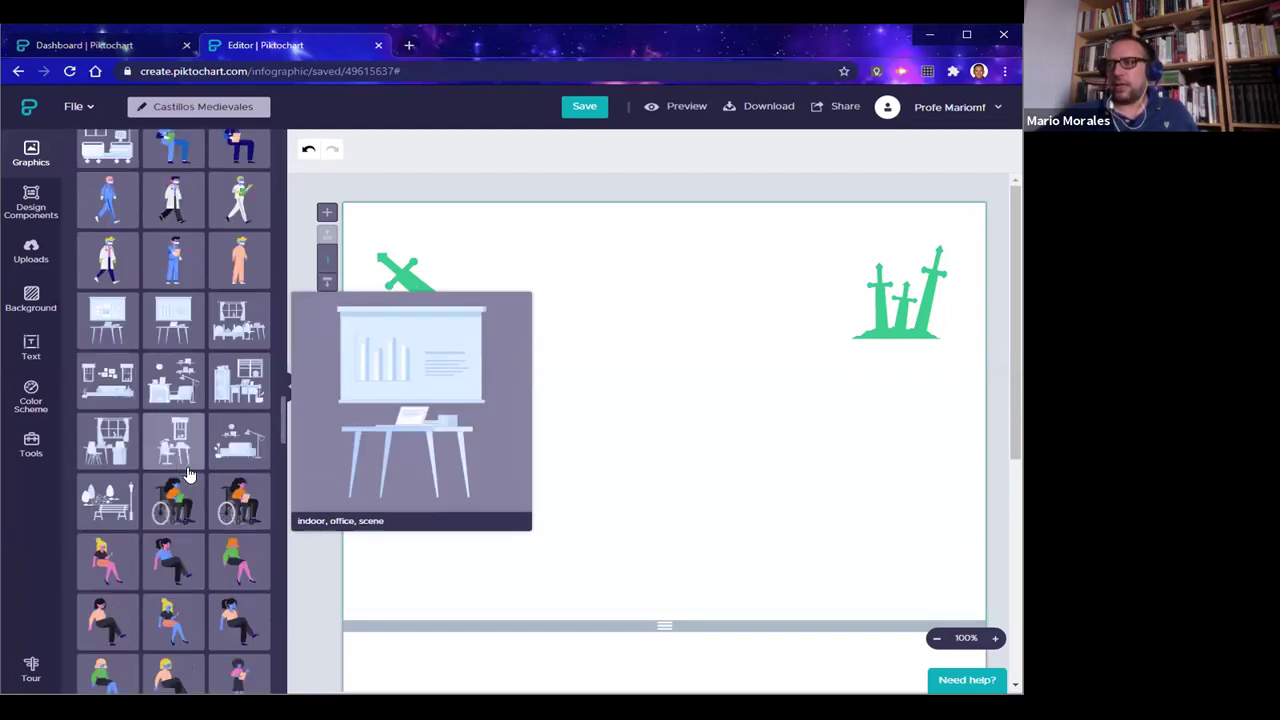
scroll(188, 474, "down", 5)
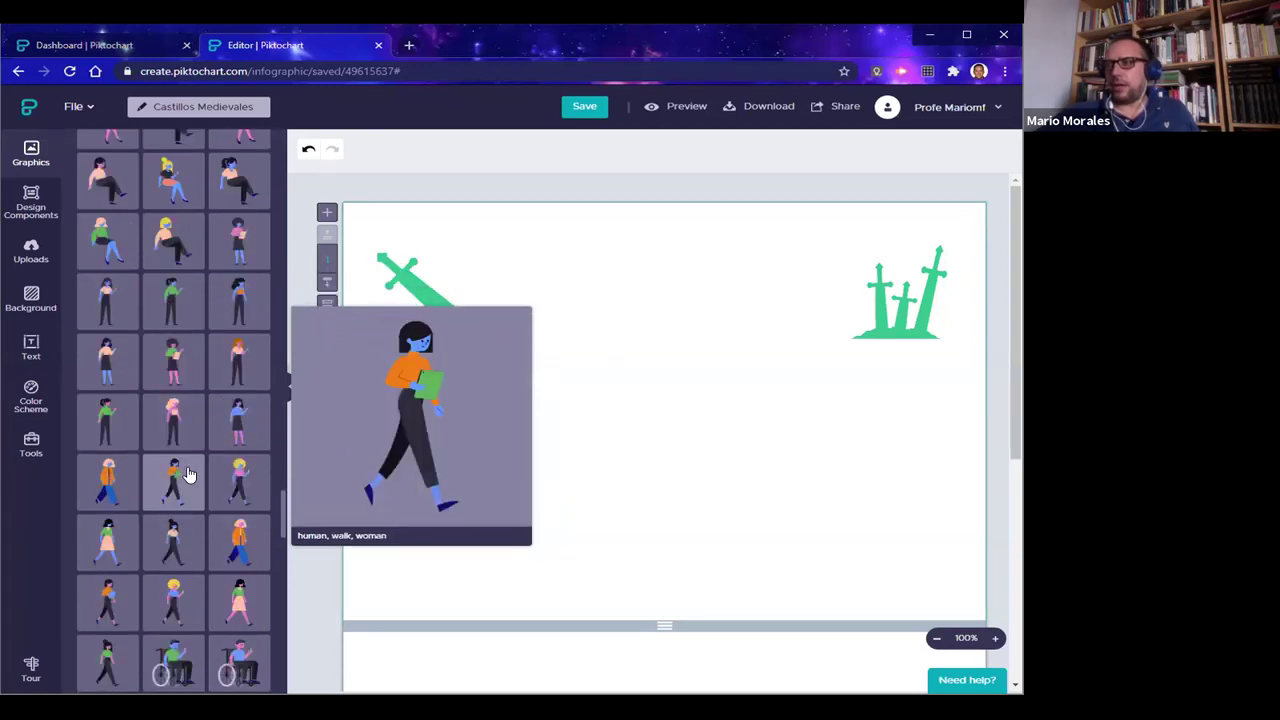
scroll(188, 474, "up", 15)
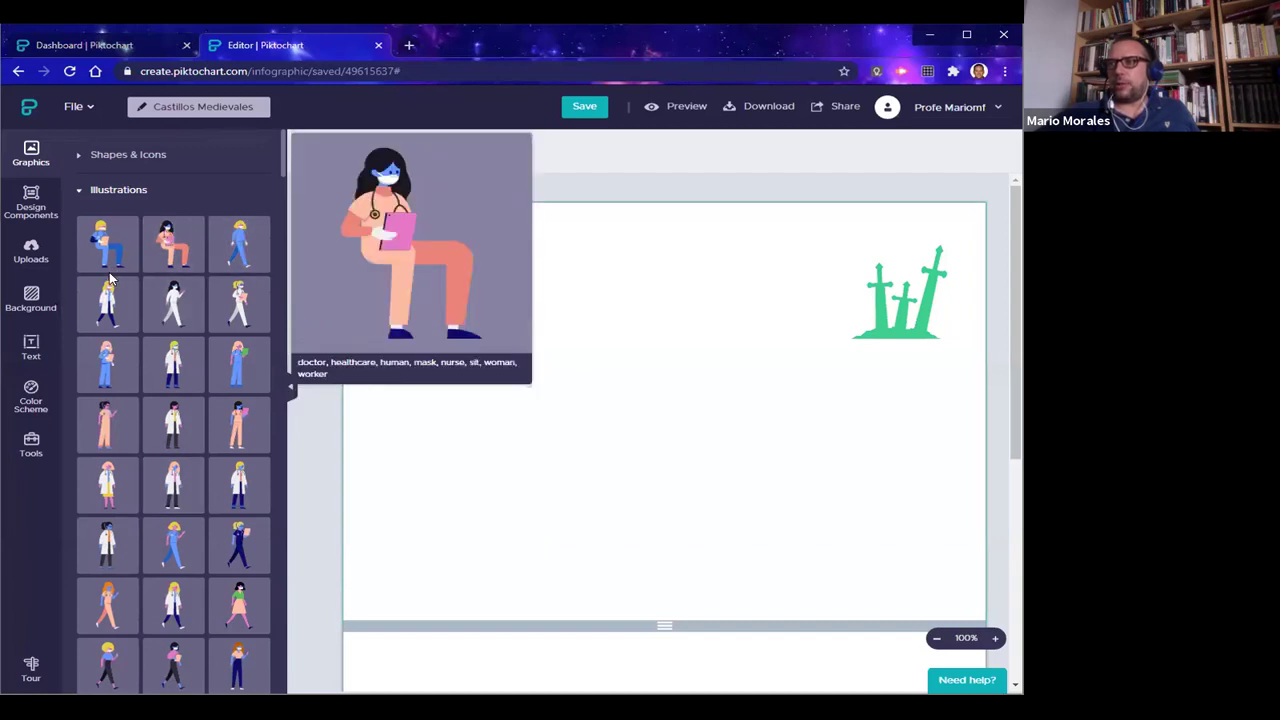
left_click(112, 194)
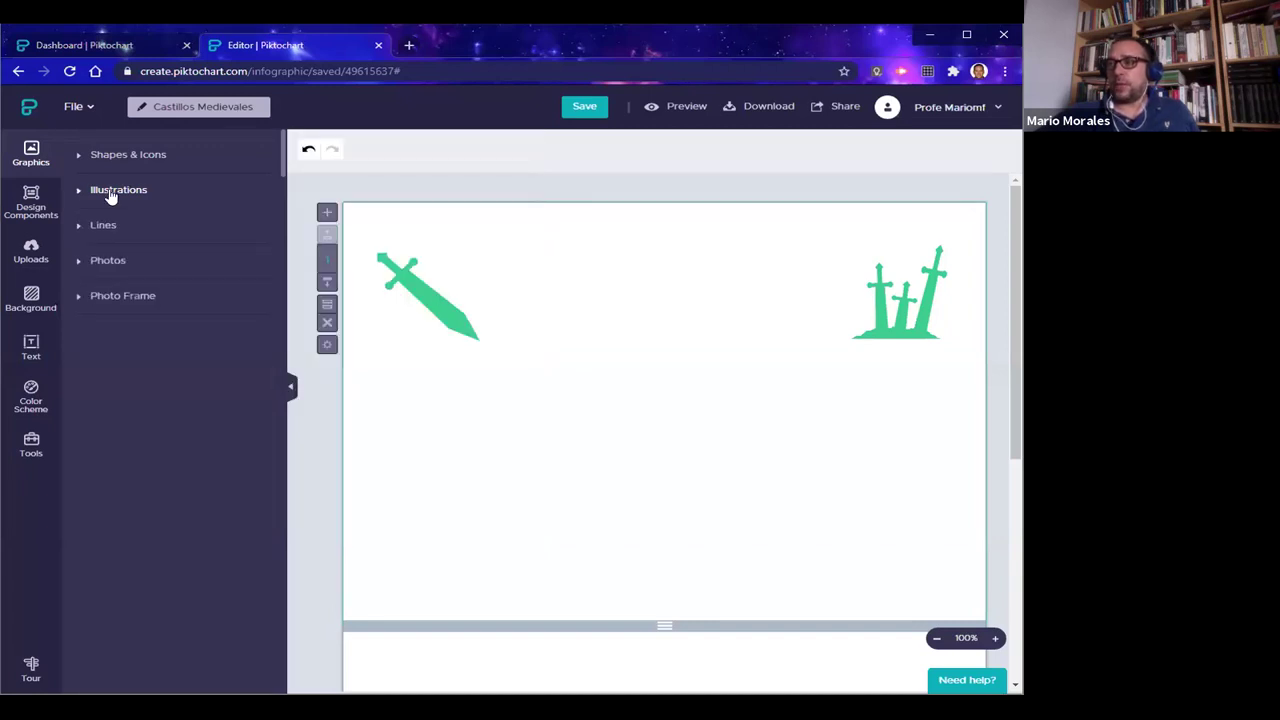
Add a dashed line below the sword icons and stretch it horizontally across the block to about 802 px wide
left_click(79, 231)
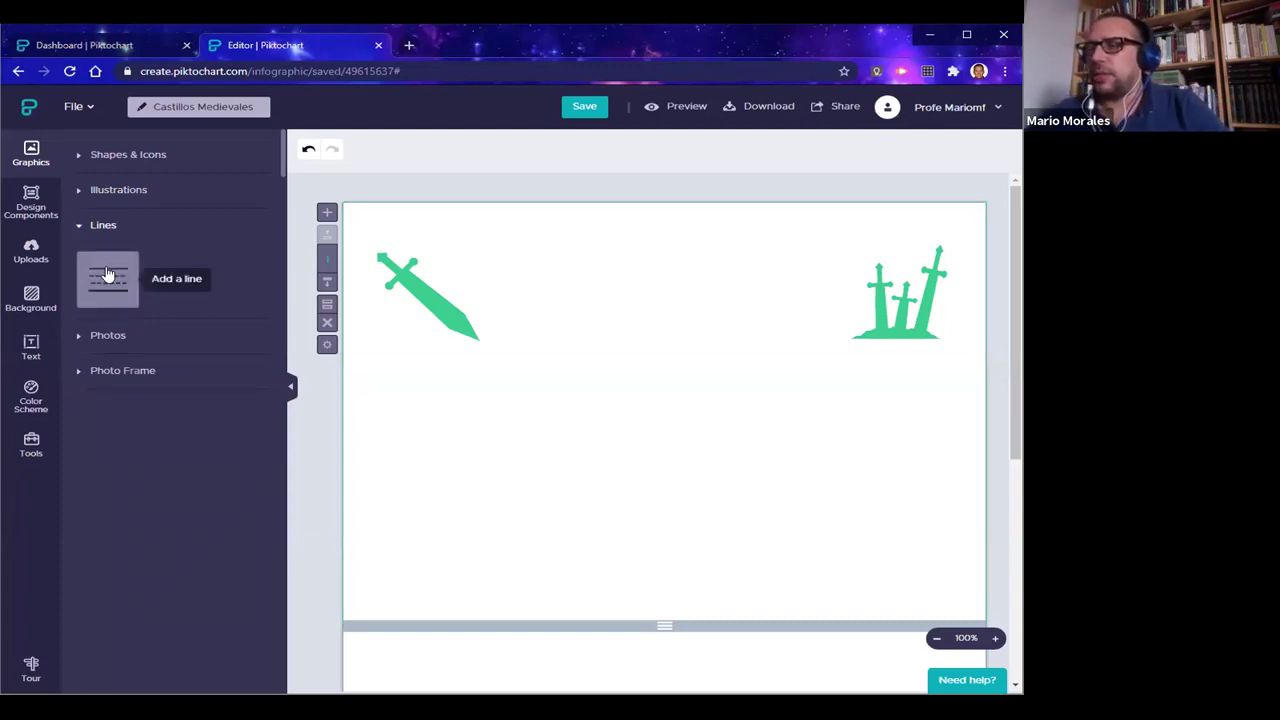
left_click(108, 278)
left_click_drag(545, 414, 347, 413)
left_click_drag(786, 407, 991, 397)
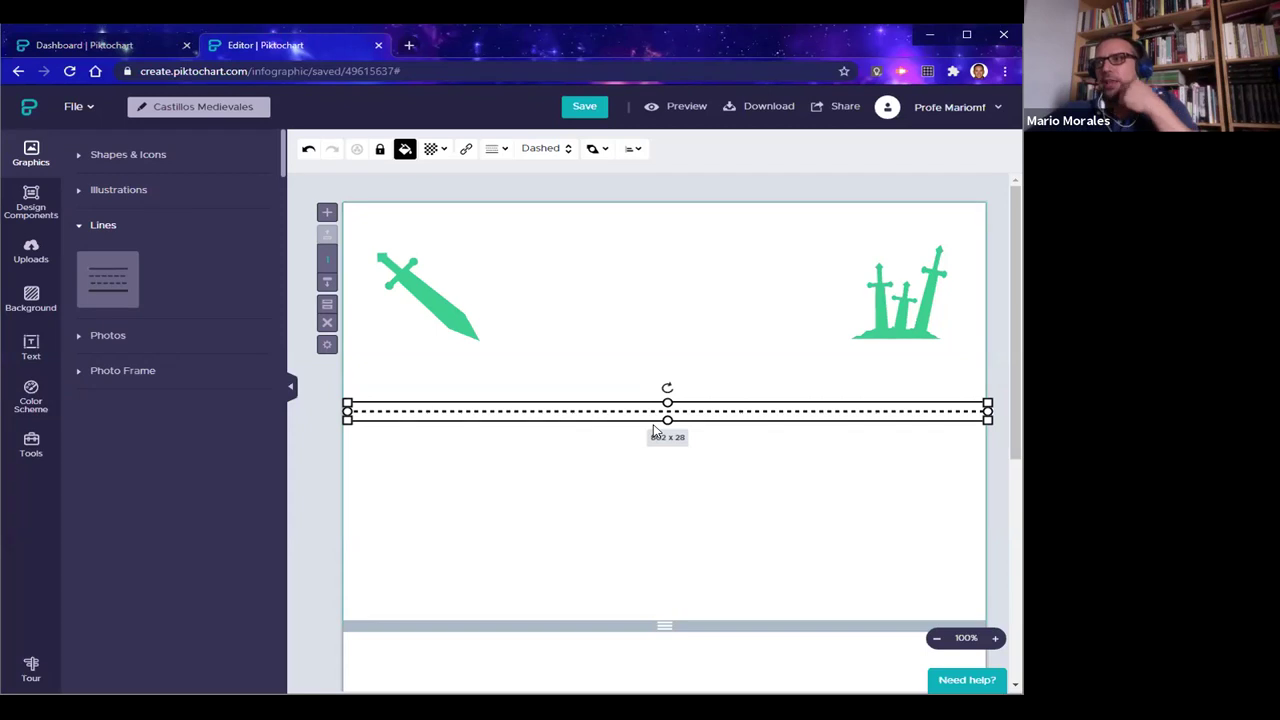
left_click(671, 491)
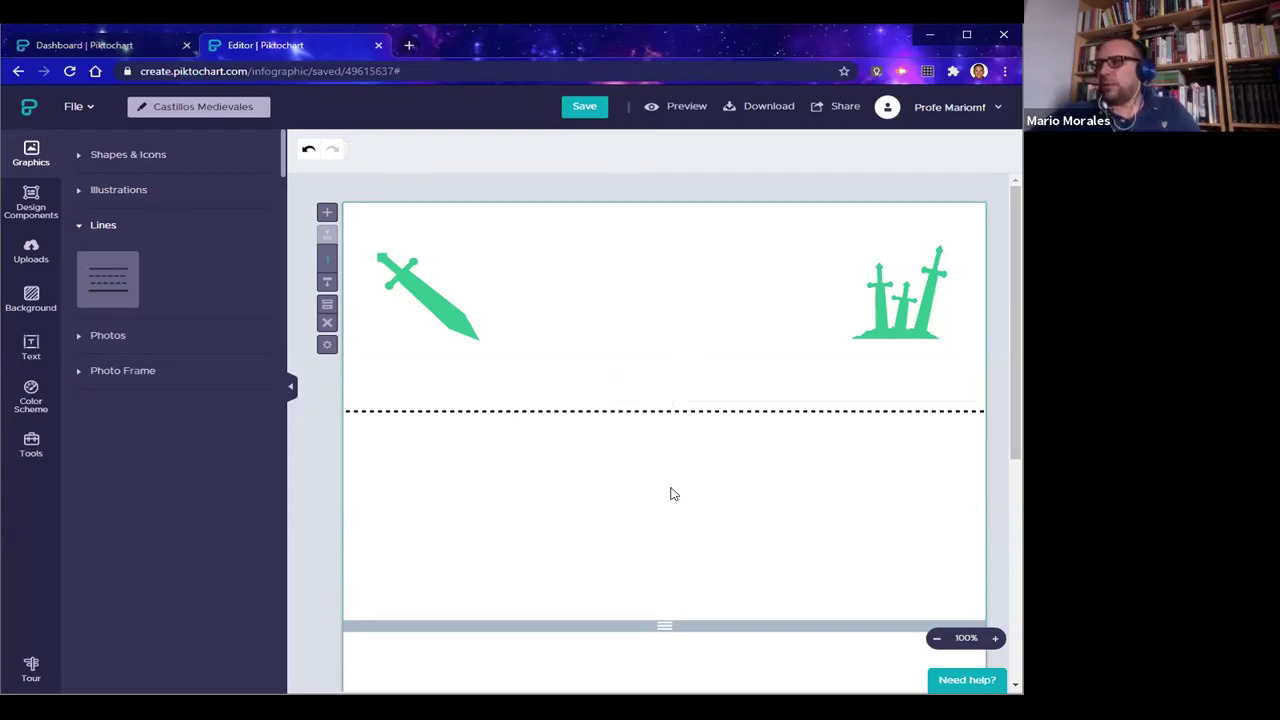
Add a second dashed line, about 300 px long, and place it vertically between the two sword icons down to the horizontal line
left_click(100, 272)
left_click_drag(727, 418, 783, 340)
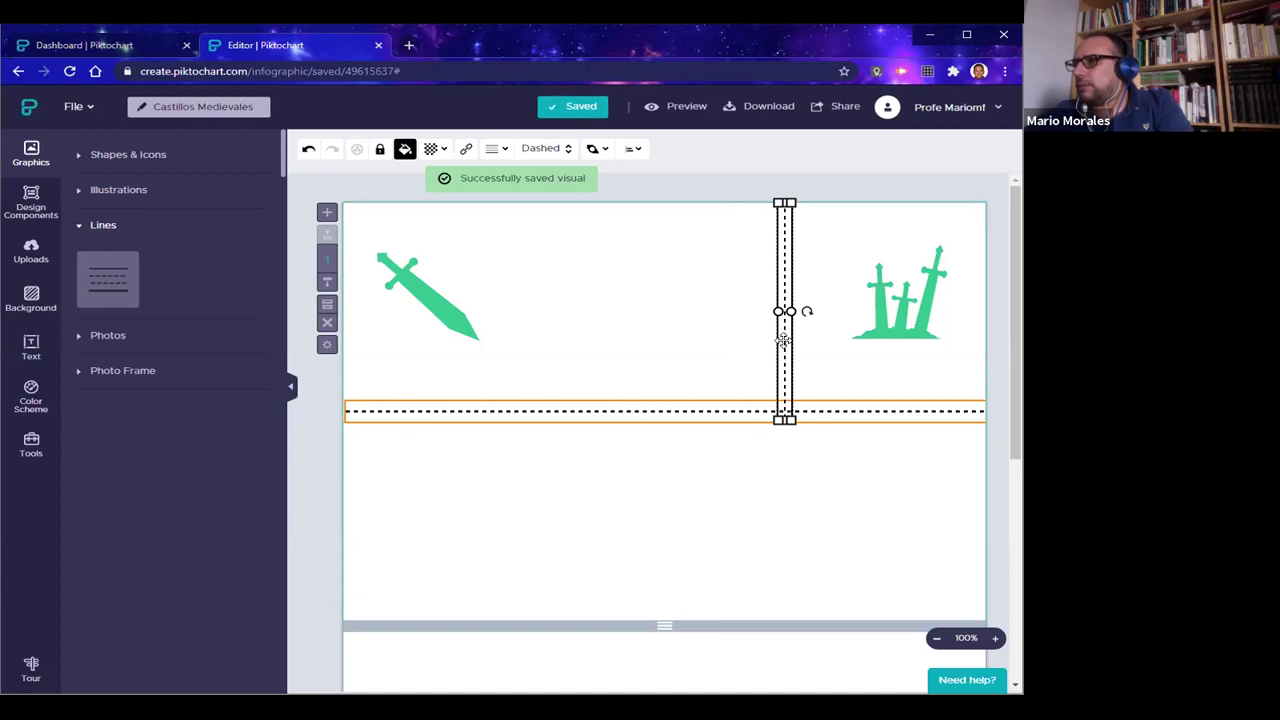
left_click(663, 517)
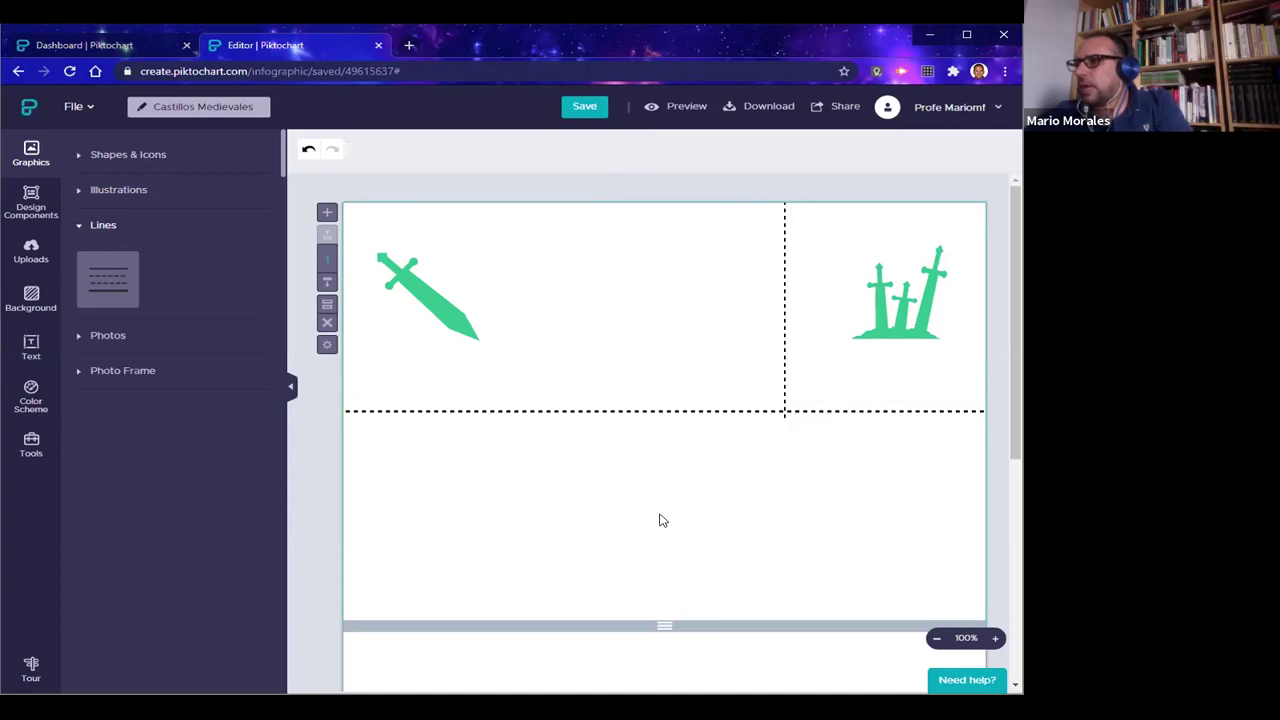
Move the horizontal dashed line slightly down to meet the lower end of the vertical line, and deselect it
left_click(645, 411)
left_click_drag(645, 413, 645, 417)
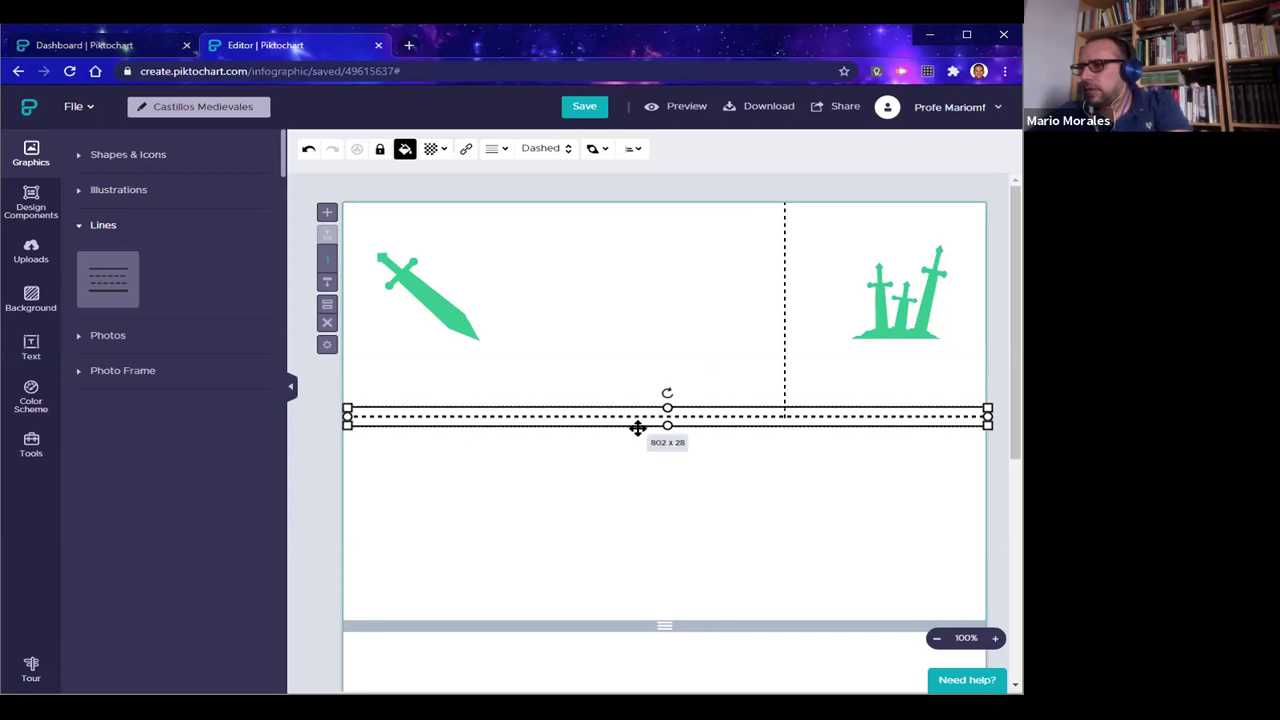
left_click(687, 544)
Try the Solid and Dashed styles on the vertical line and set its line style to Dotted
left_click(781, 290)
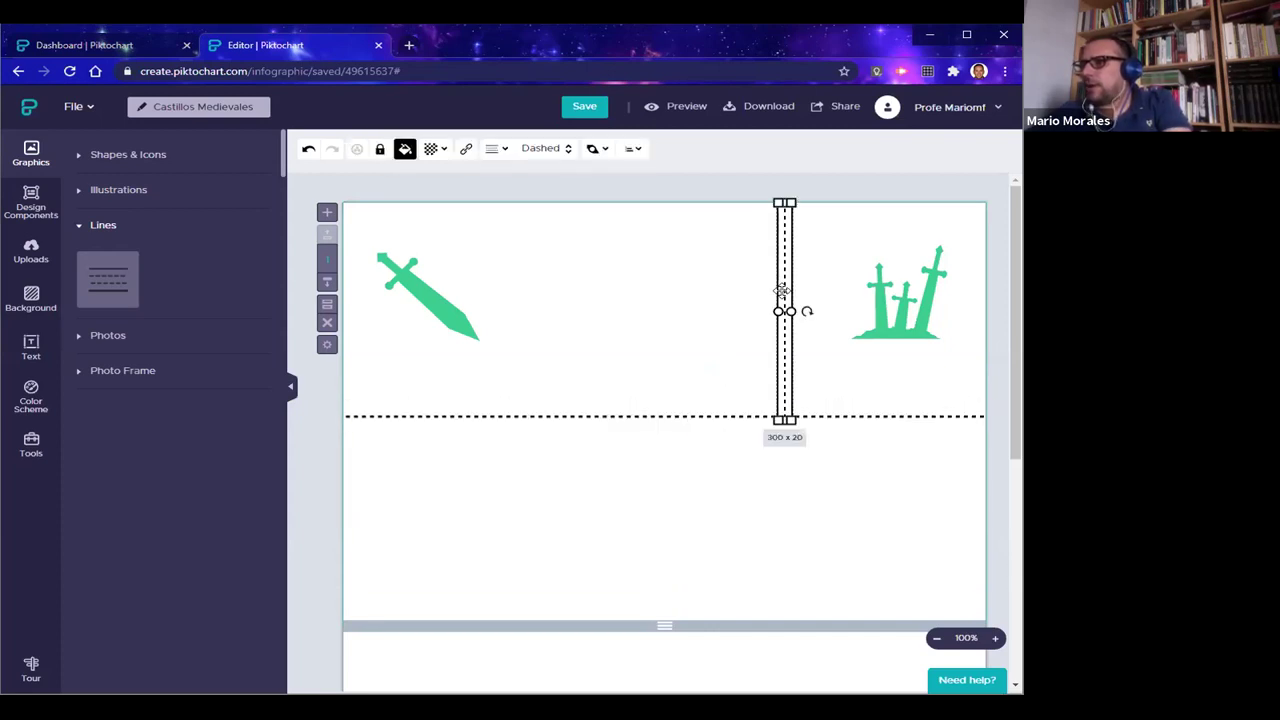
left_click(565, 150)
left_click(566, 165)
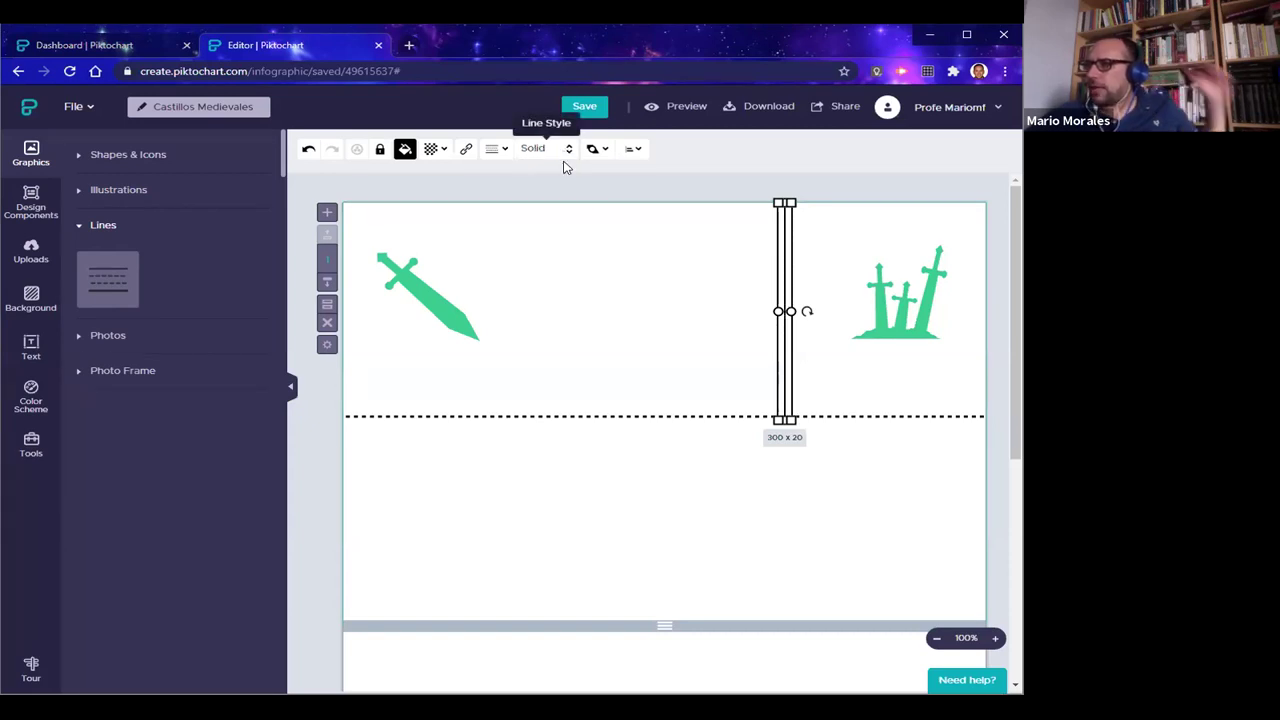
left_click(569, 150)
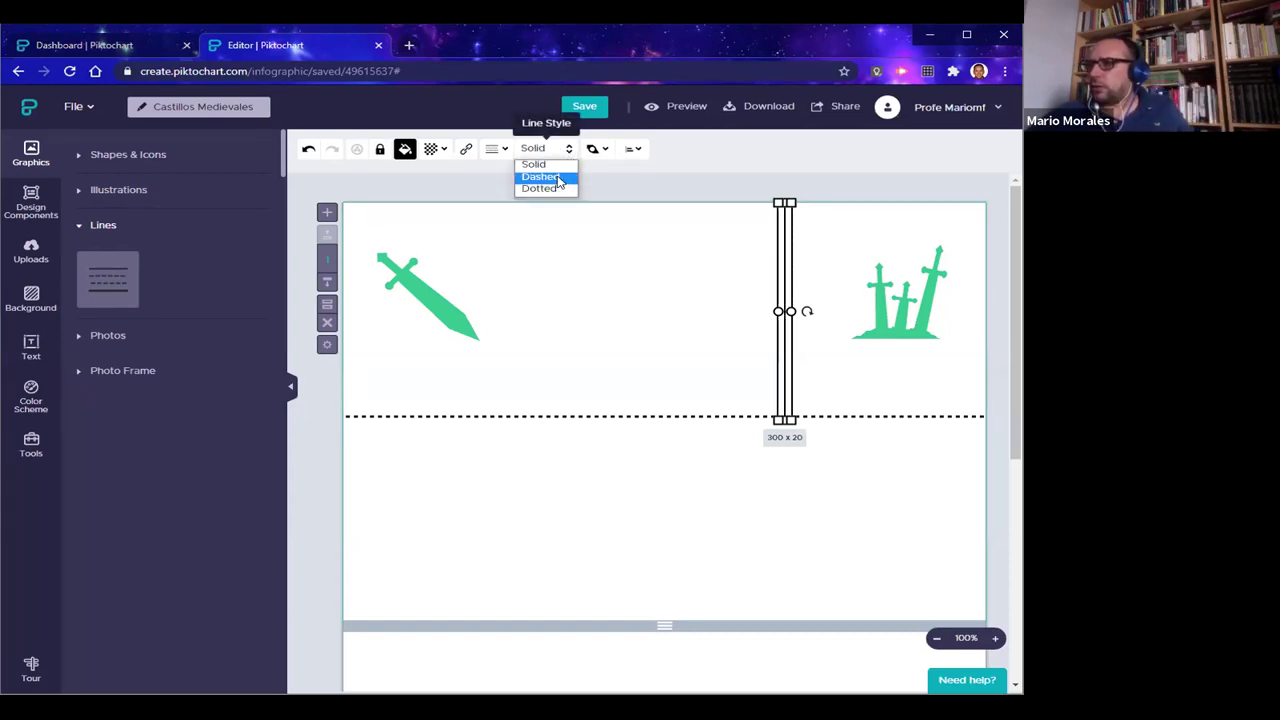
left_click(557, 177)
left_click(569, 150)
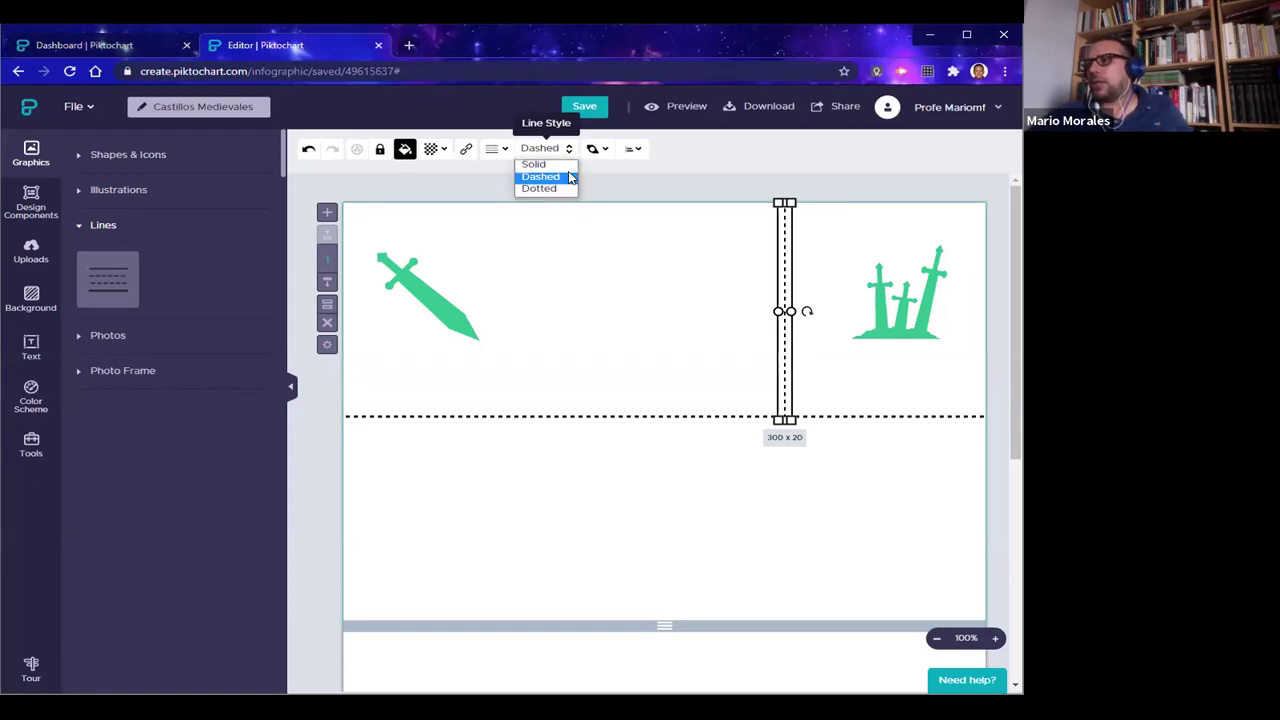
left_click(568, 189)
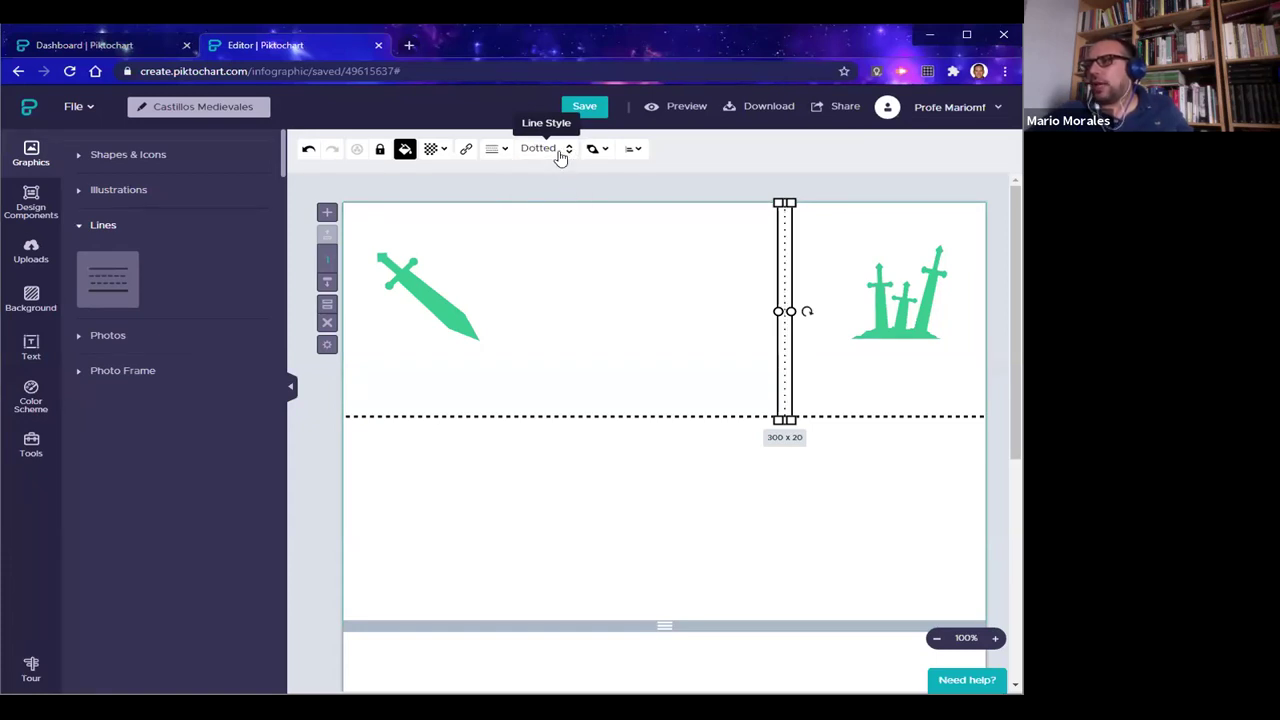
Increase the line width of the vertical dotted line slightly and deselect it
left_click(496, 150)
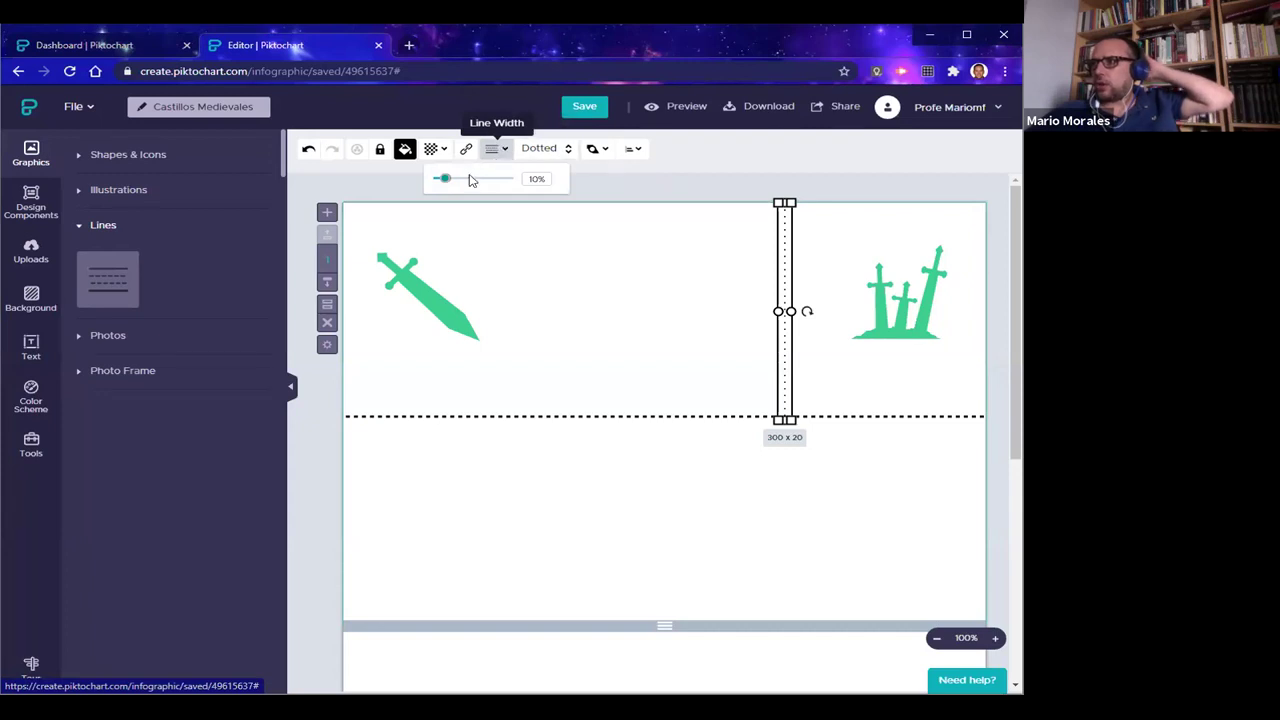
mouse_move(447, 179)
left_mouse_down()
mouse_move(466, 181)
mouse_move(455, 186)
left_mouse_up()
left_click(535, 253)
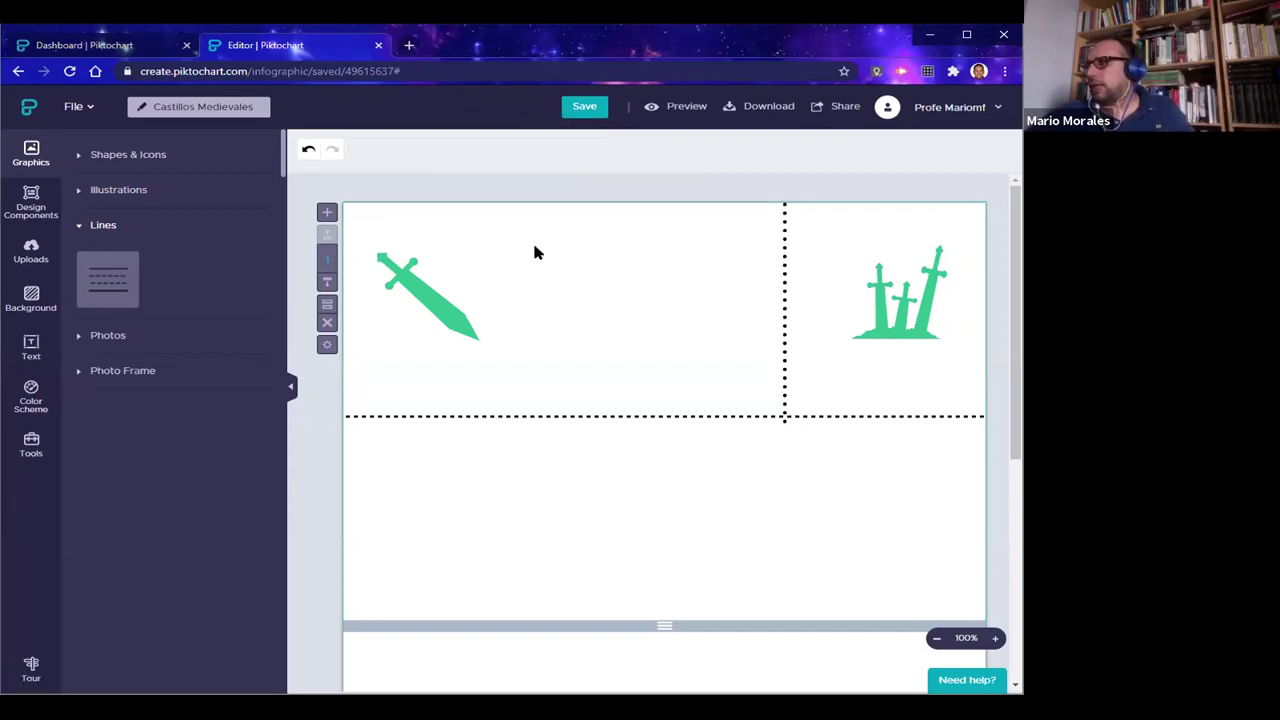
Change the horizontal dashed line's style to Dotted, increase its line width slightly and deselect it
left_click(603, 416)
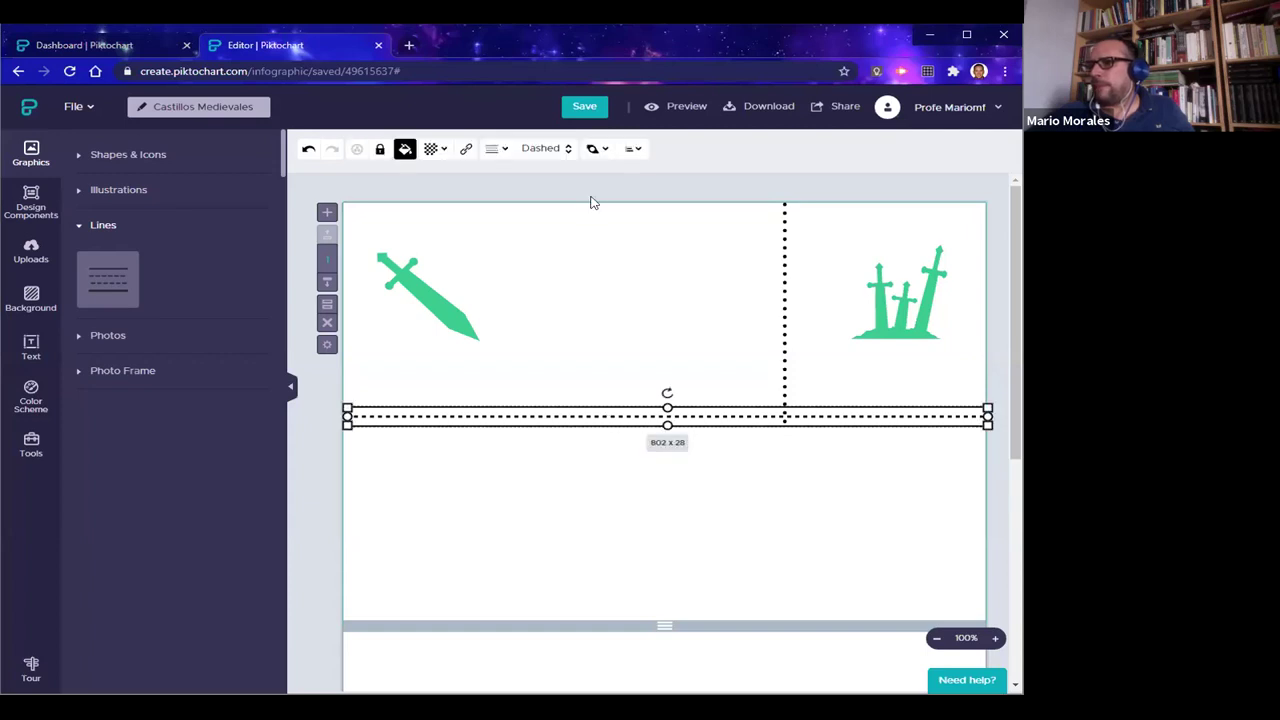
left_click(563, 150)
left_click(540, 189)
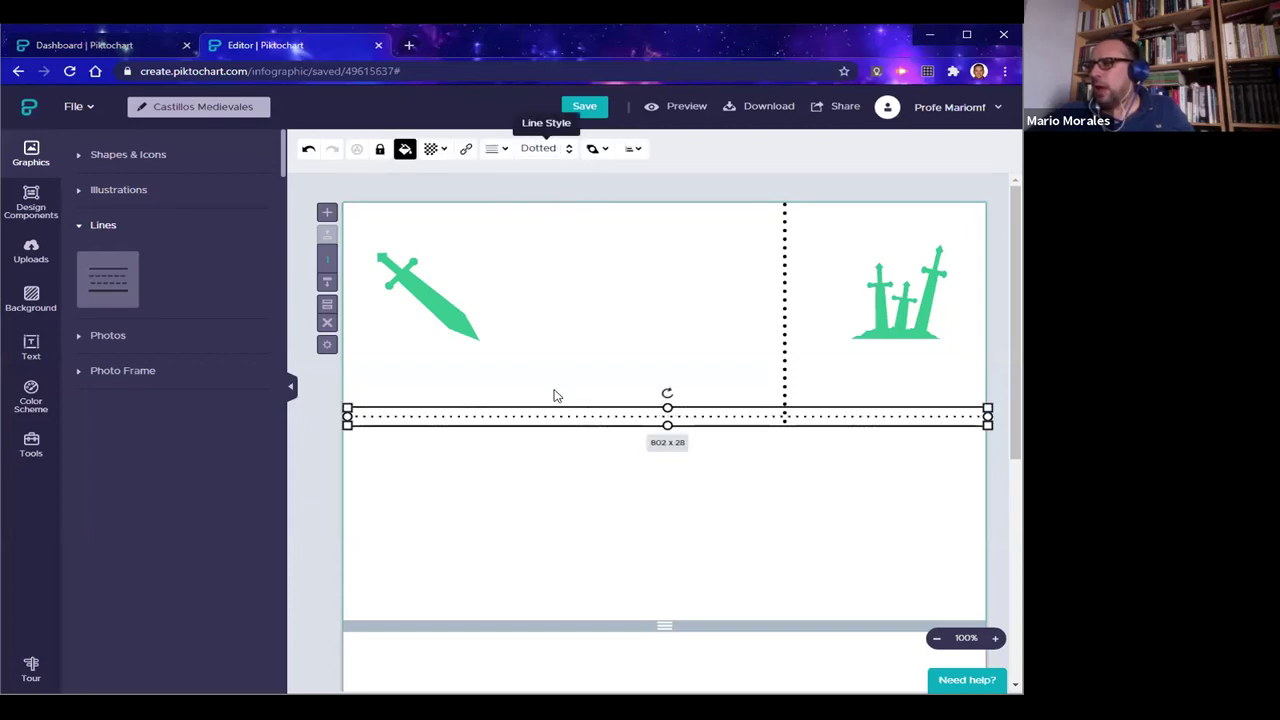
left_click(493, 149)
left_click_drag(446, 178, 443, 179)
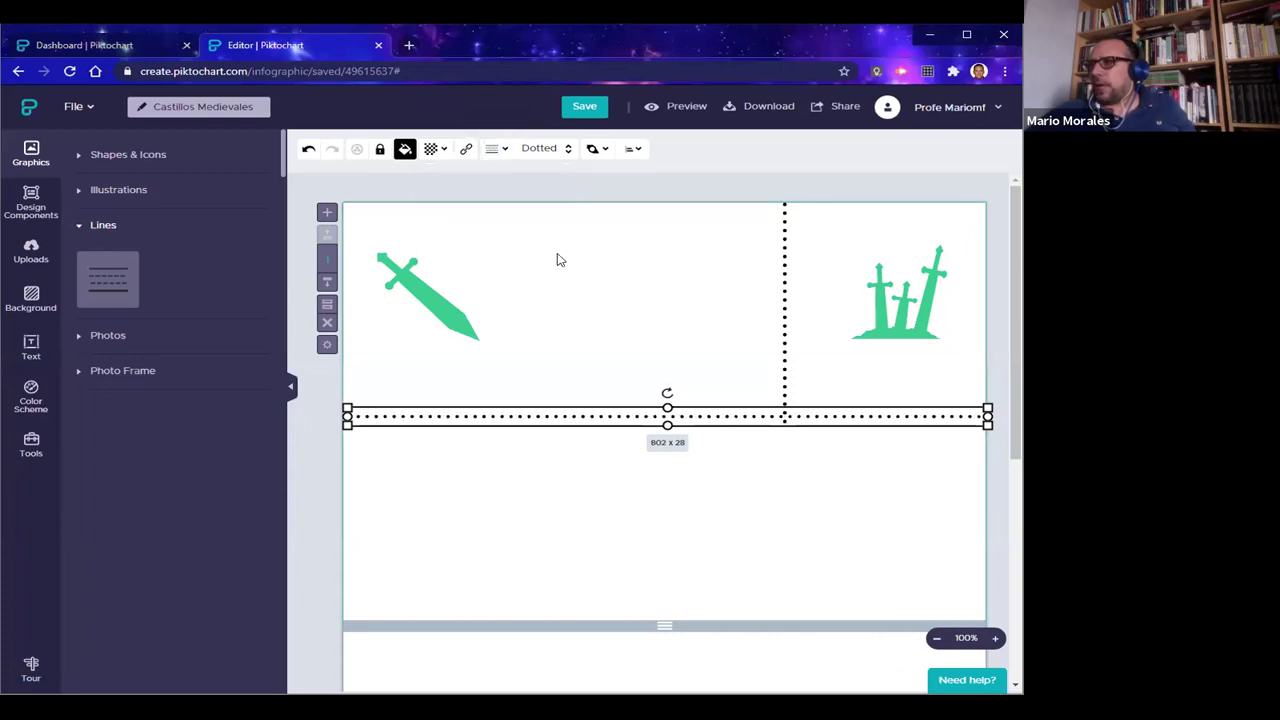
left_click(585, 446)
Move the horizontal dotted line slightly down to meet the lower end of the vertical line, and deselect it
left_click(585, 419)
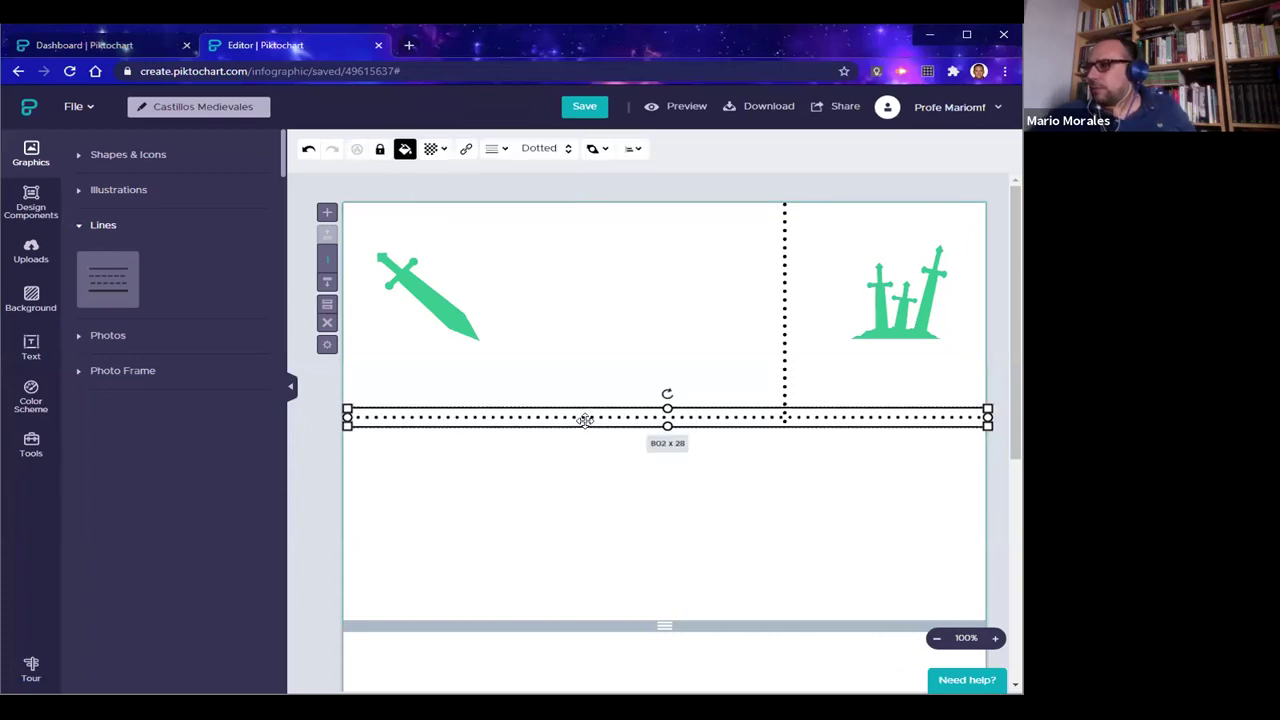
left_click_drag(585, 419, 585, 421)
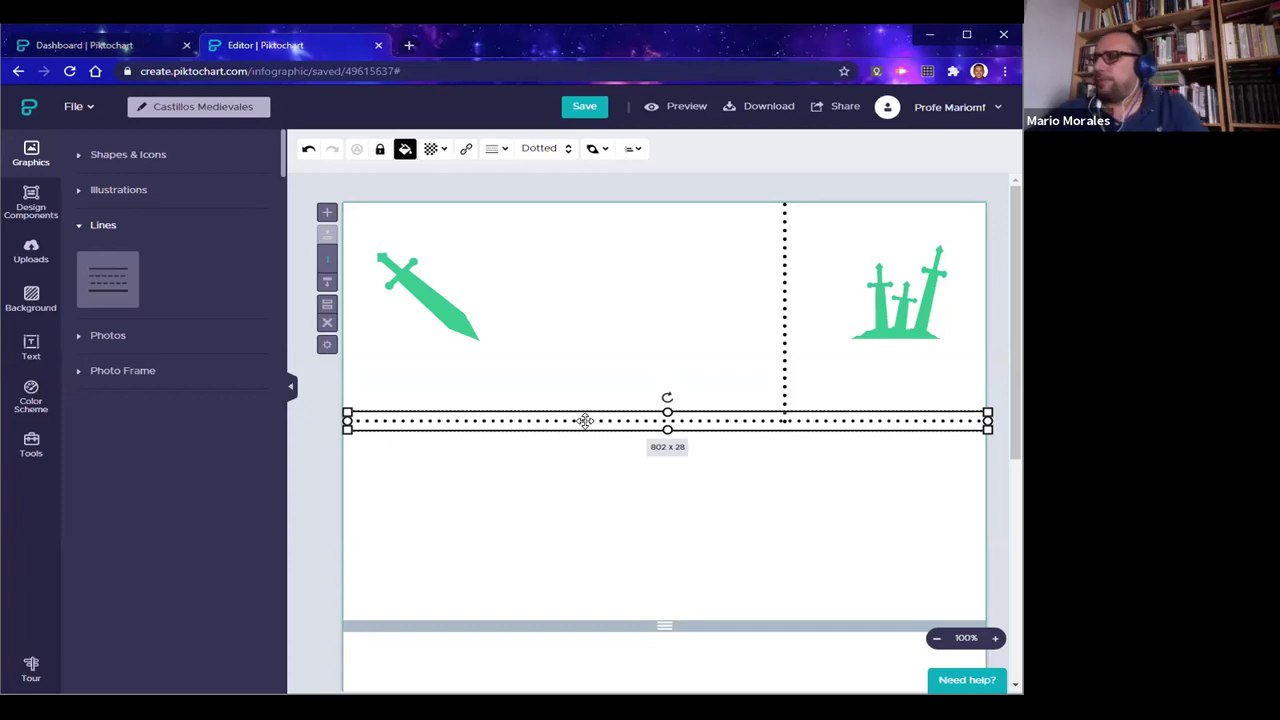
left_click(596, 383)
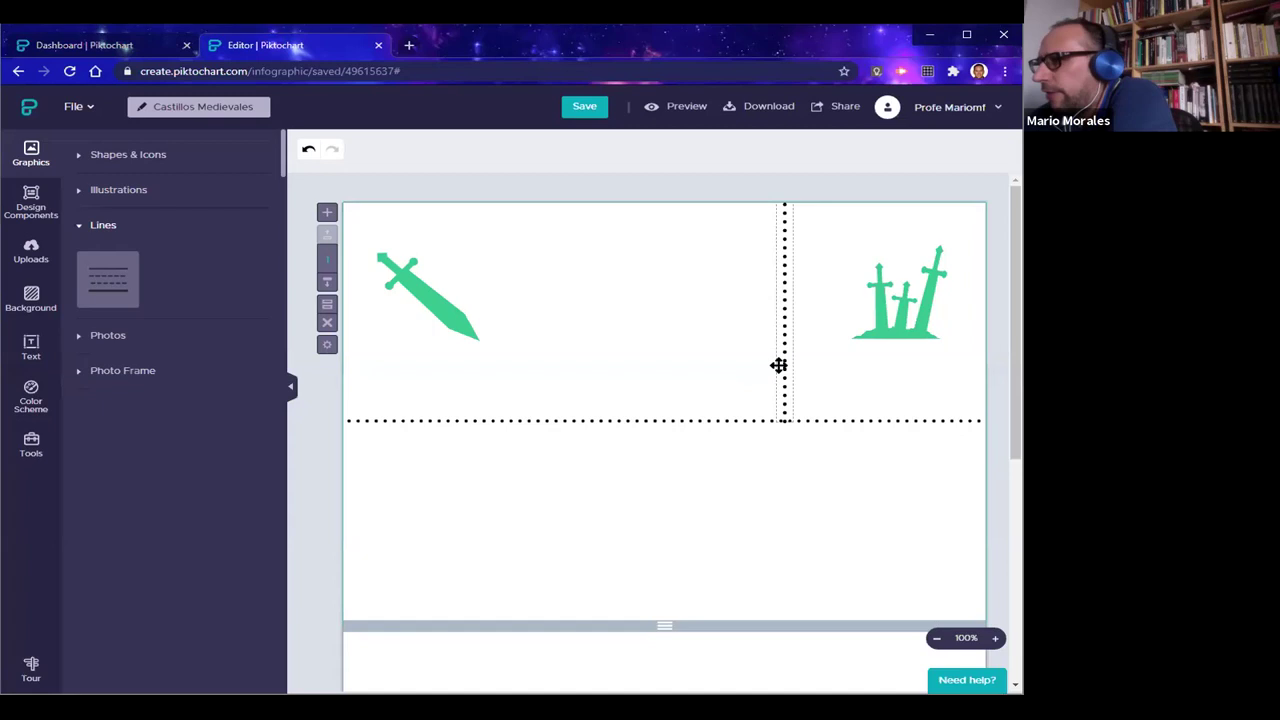
Delete the vertical dotted line between the two sword icons
left_click(781, 364)
key("Delete")
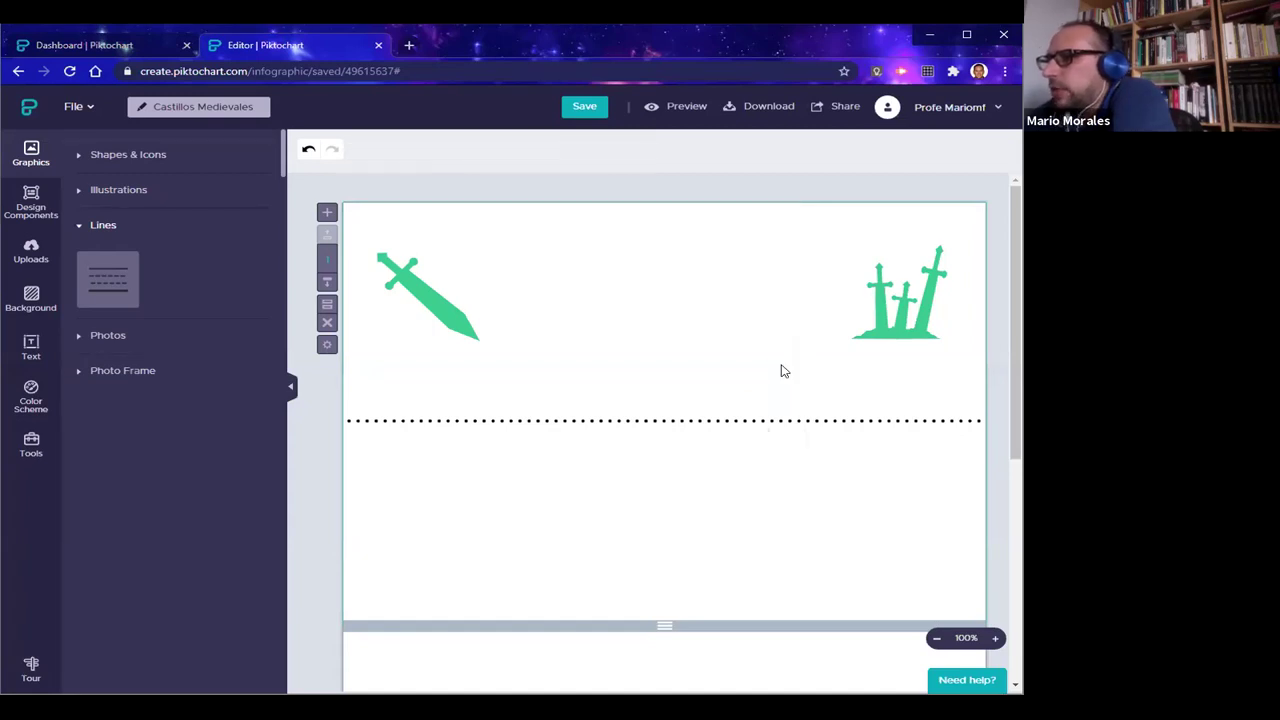
left_click(688, 421)
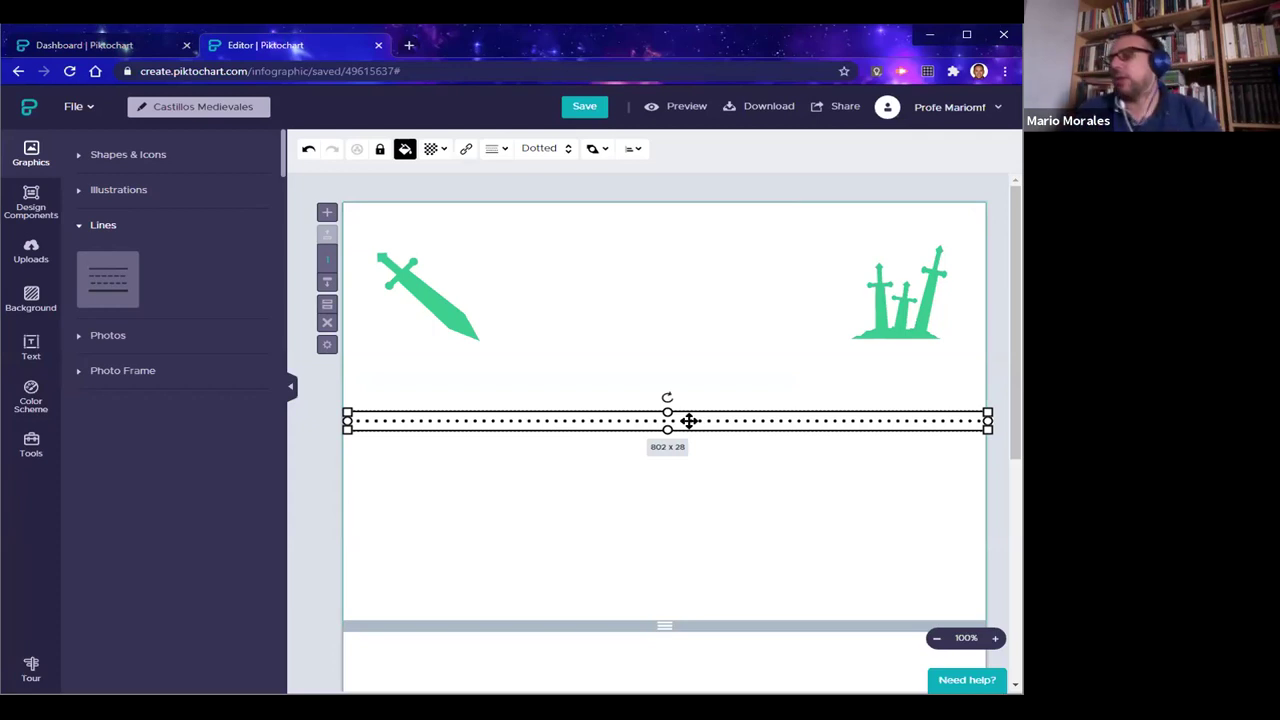
left_click(570, 505)
Shorten the horizontal dotted line from both ends, keep it near the middle of the block, and deselect it
left_click(518, 418)
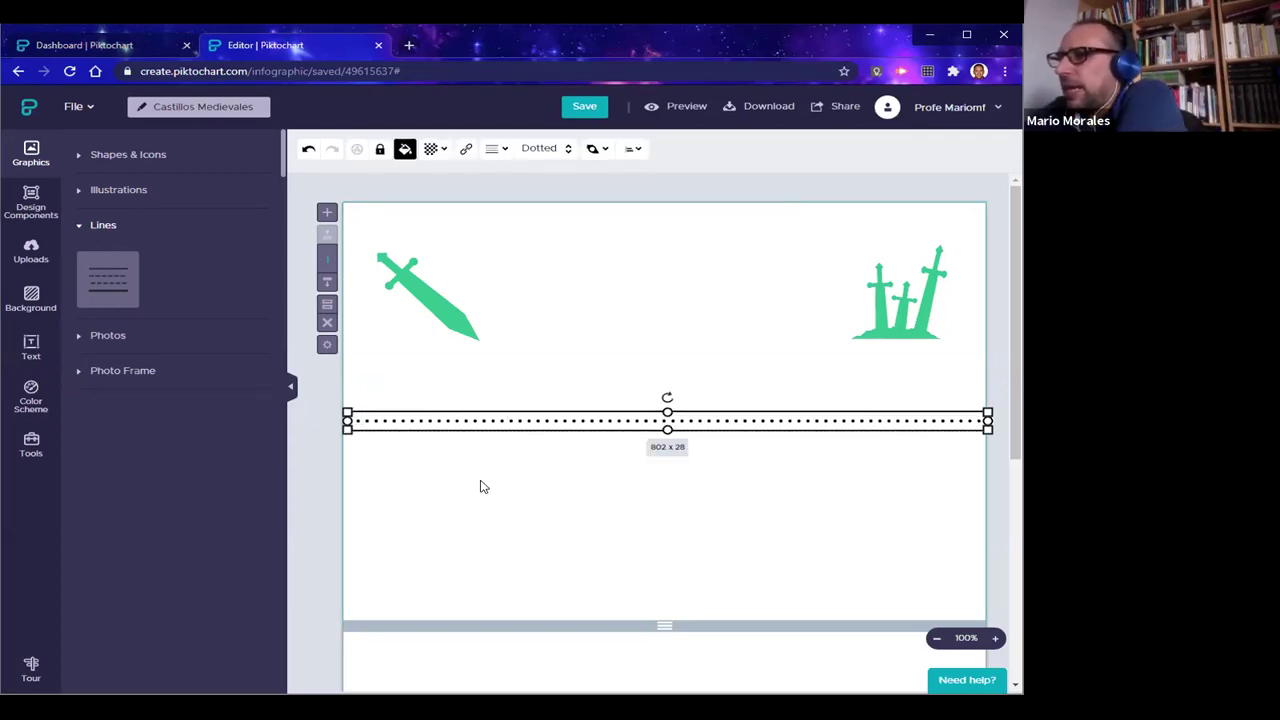
left_click_drag(347, 420, 634, 420)
left_click_drag(777, 420, 611, 420)
left_click(586, 491)
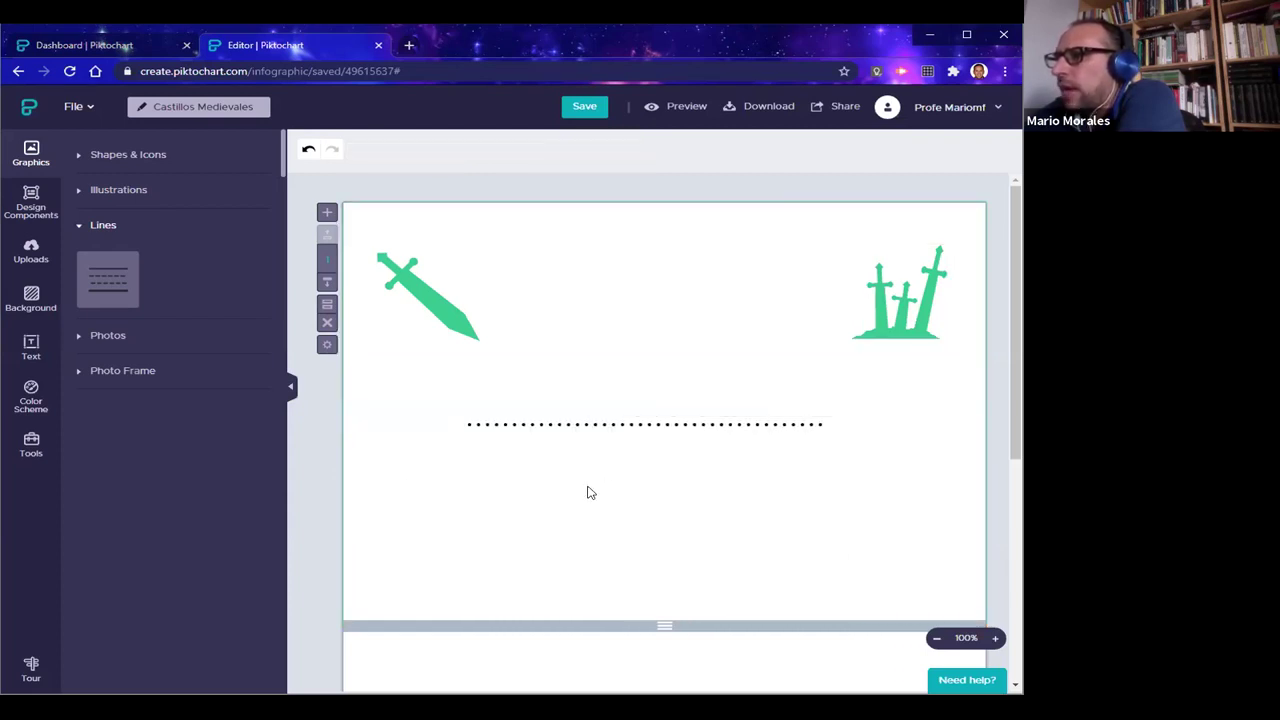
Add another line, rotate it to a downward diagonal across the dotted line, and shorten it to about 182 px
left_click(108, 280)
left_click_drag(666, 394, 706, 412)
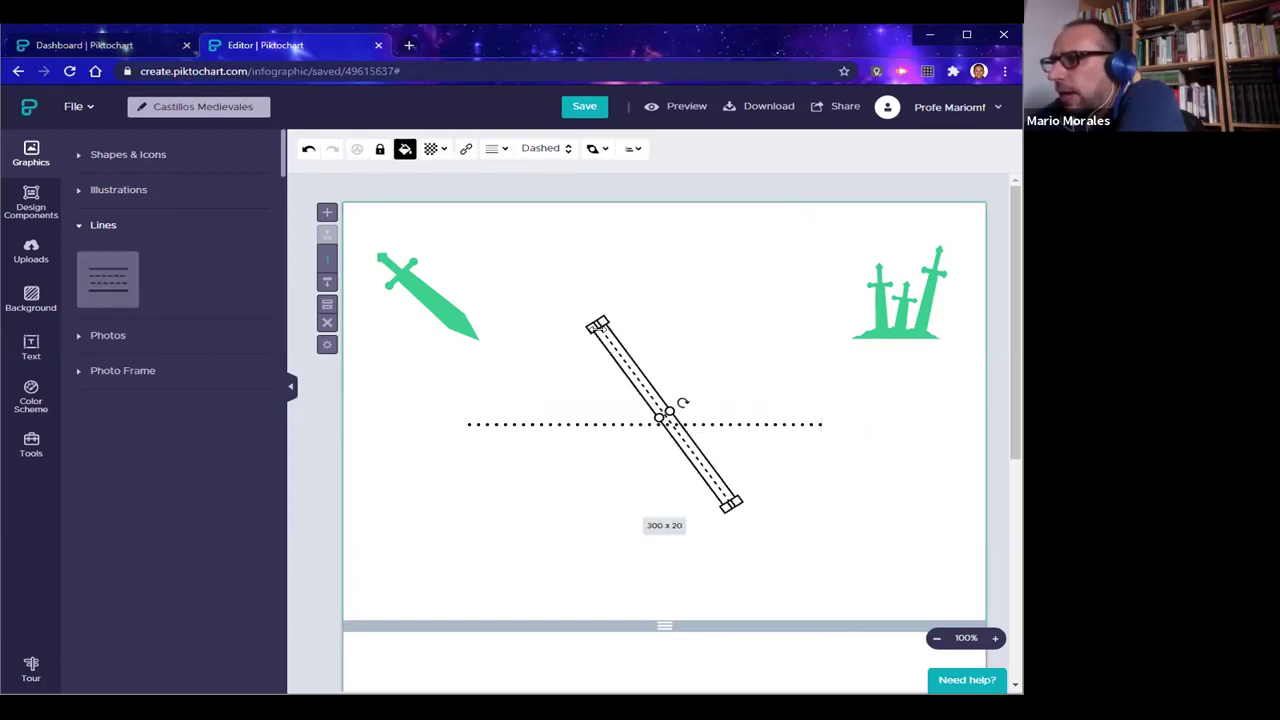
left_click_drag(597, 326, 649, 395)
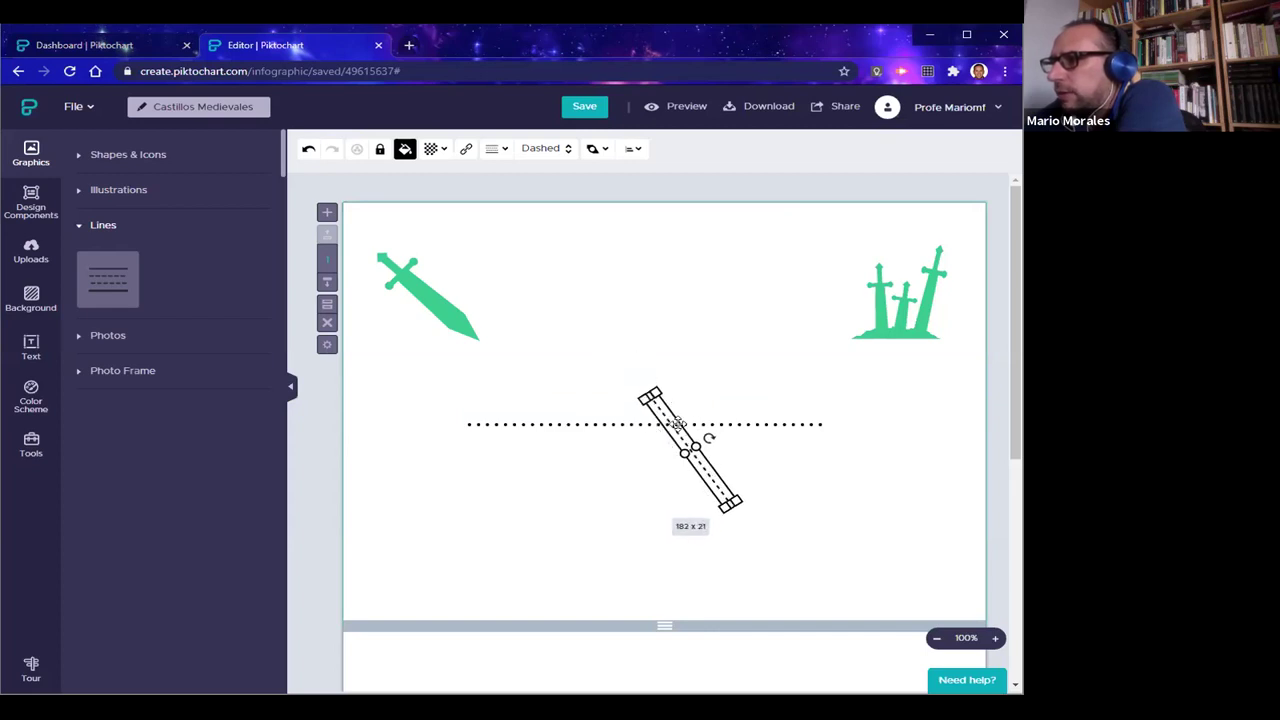
Set the diagonal line to Dotted, place it at the tip of the single sword and shorten it to about 104 px
left_click(546, 150)
left_click(556, 189)
left_click_drag(680, 432, 412, 358)
left_click_drag(384, 313, 503, 381)
left_click(764, 438)
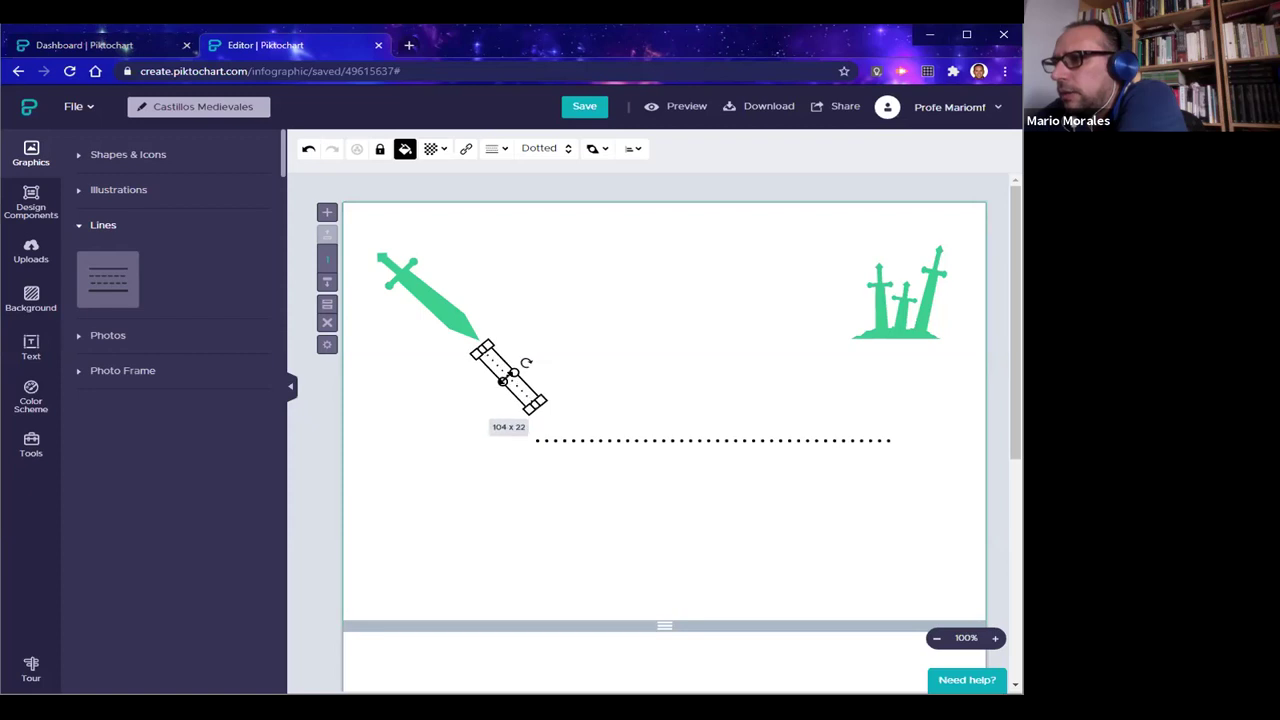
Set the diagonal dotted line's width to 15% and deselect it
left_click(497, 148)
left_click_drag(457, 183, 445, 181)
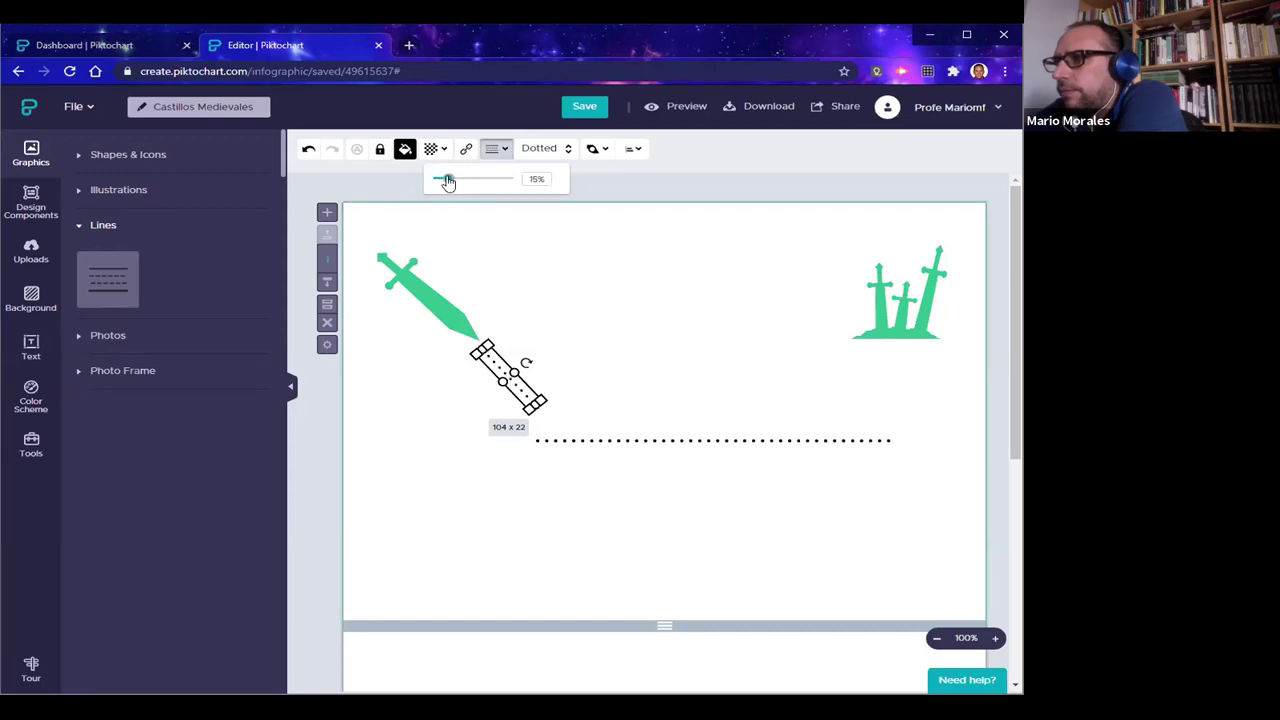
left_click(572, 384)
Move the horizontal dotted line to start at the diagonal line's lower end, and shorten it into a short horizontal segment
left_click_drag(606, 441, 612, 411)
left_click_drag(887, 404, 649, 434)
left_click(643, 487)
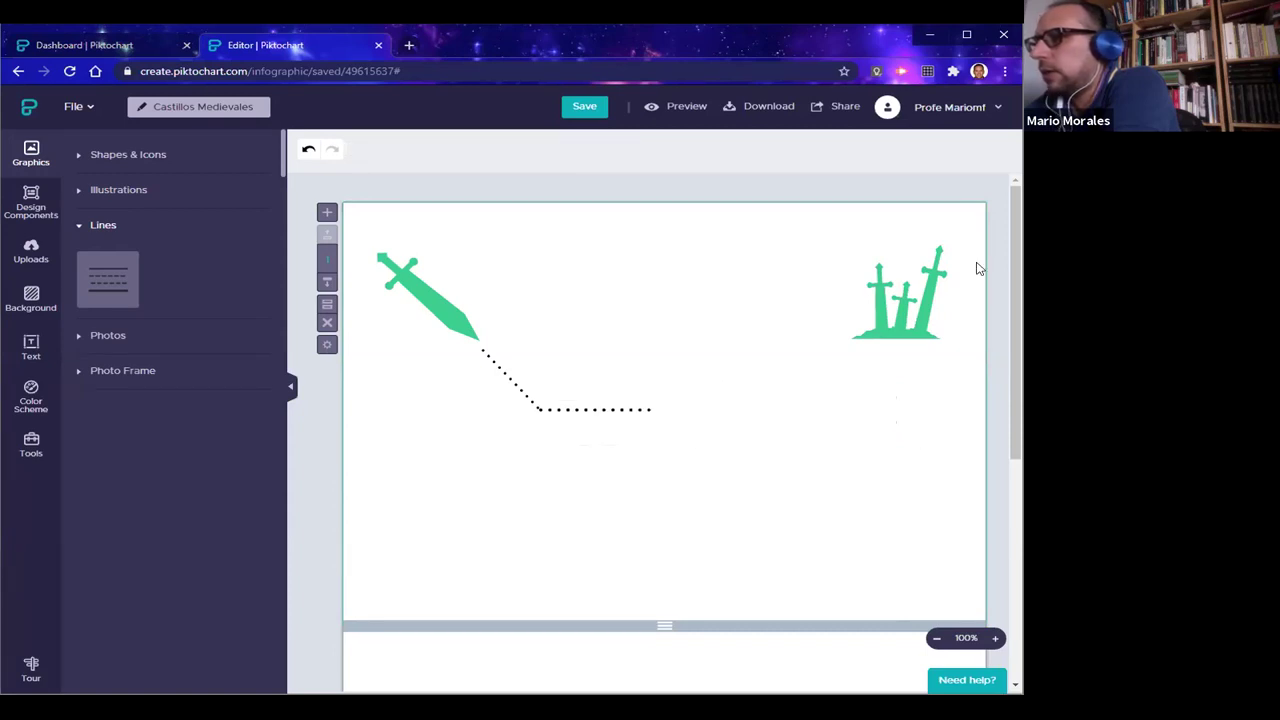
Move the three-swords icon to the free end of the horizontal dotted line and deselect it
left_click_drag(900, 295, 730, 407)
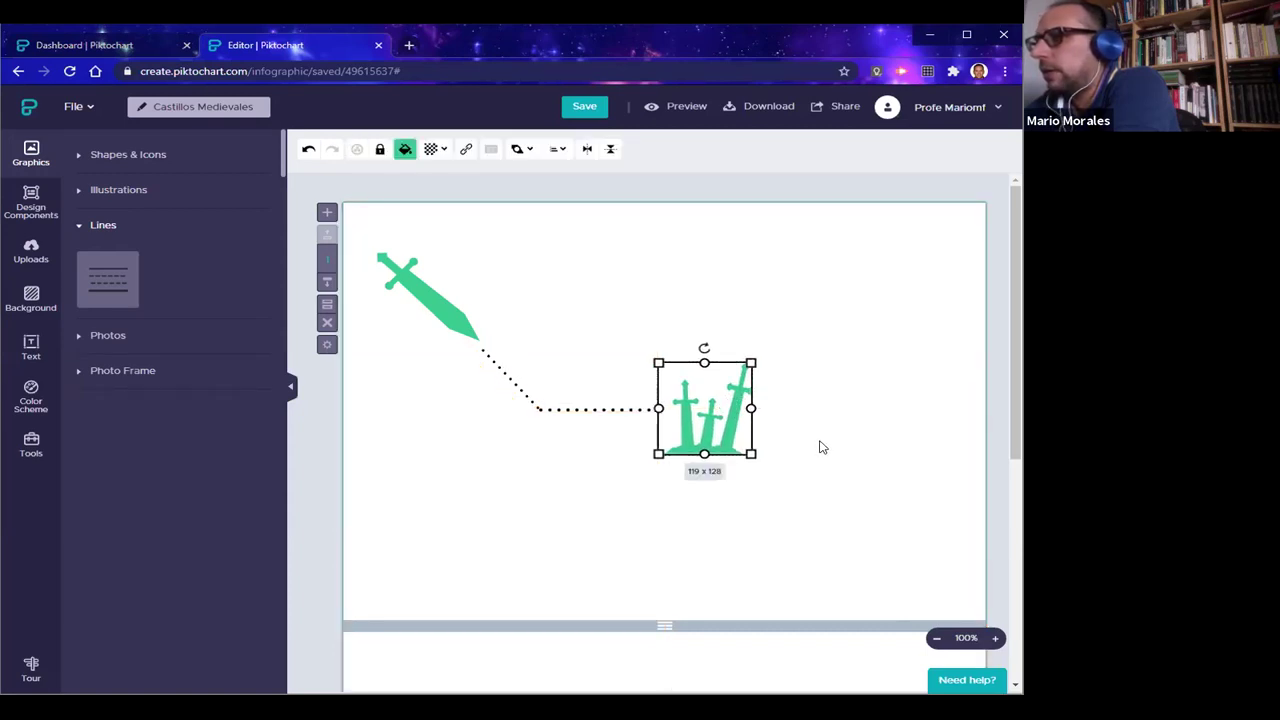
left_click(820, 447)
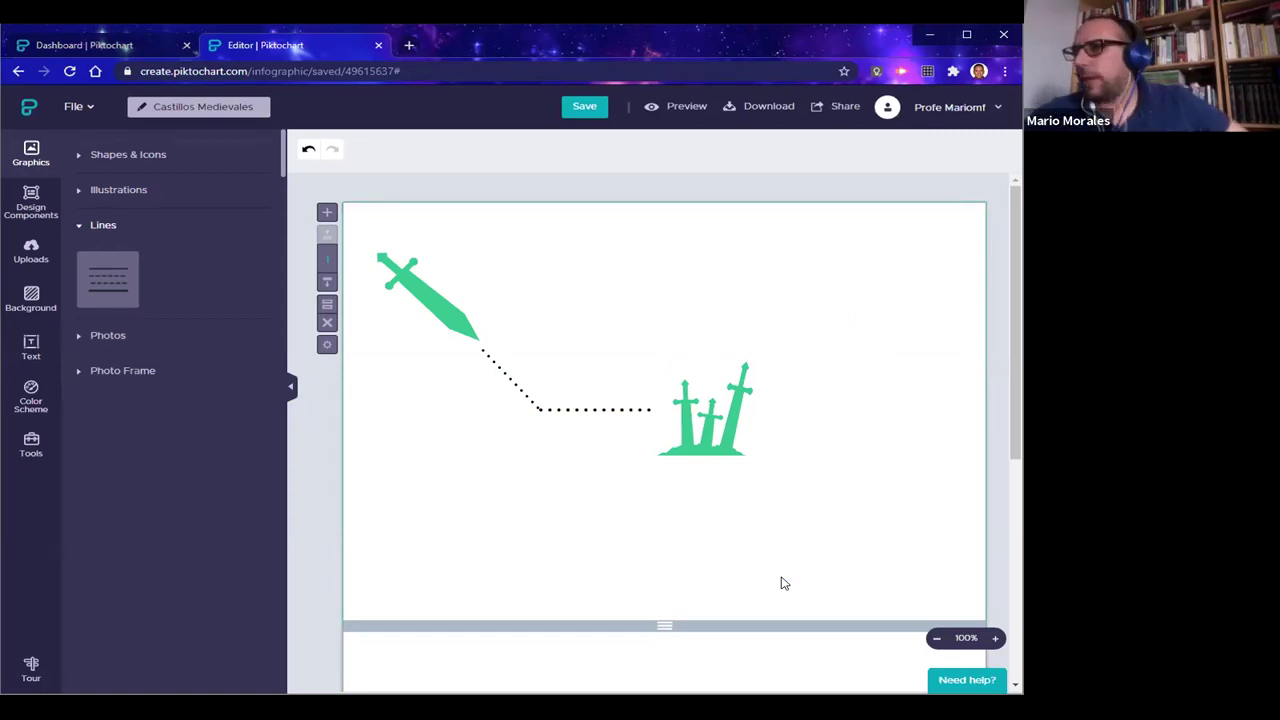
Try the Solid and Dashed styles on the diagonal line, return it to Dotted and deselect it
left_click(526, 394)
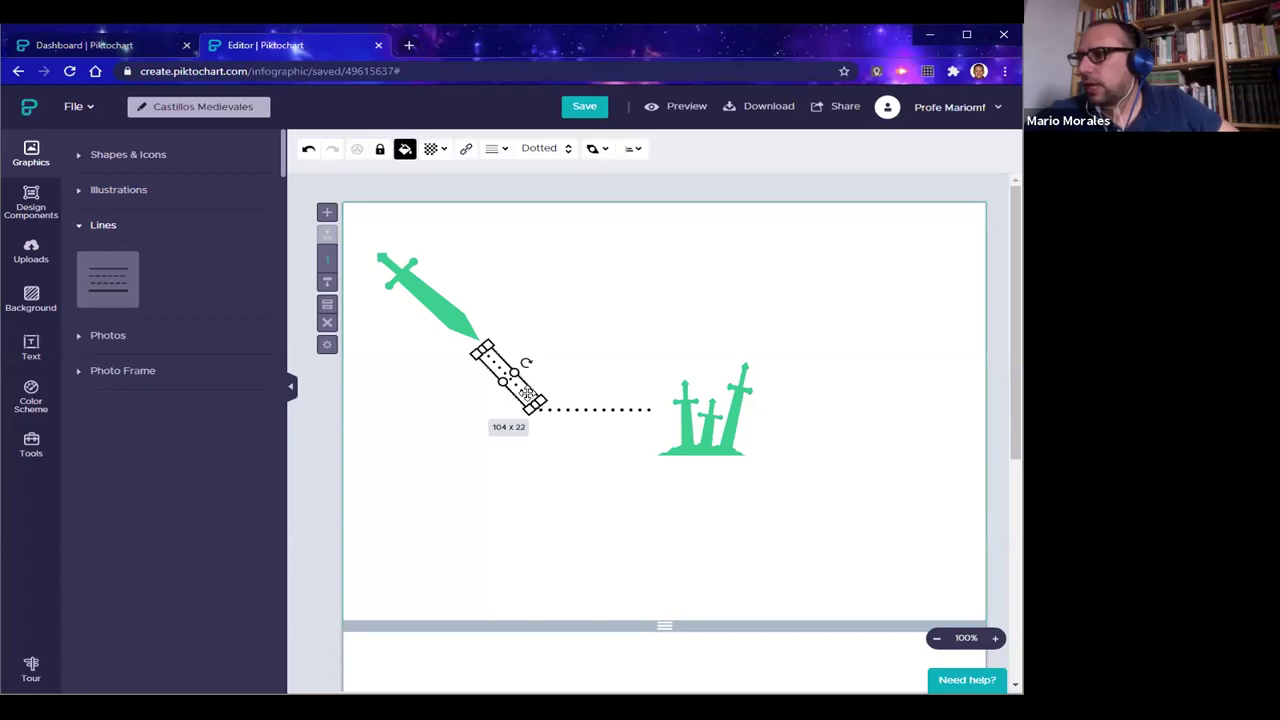
left_click(567, 149)
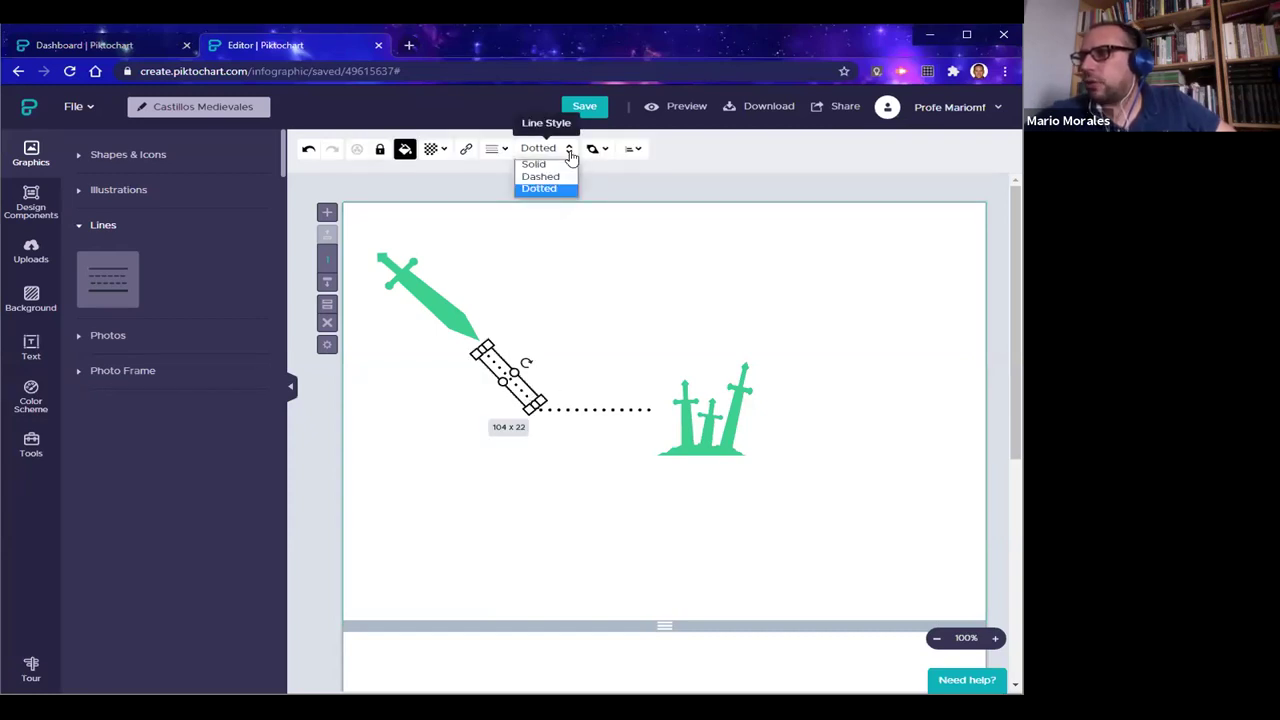
left_click(565, 165)
left_click(545, 149)
left_click(545, 176)
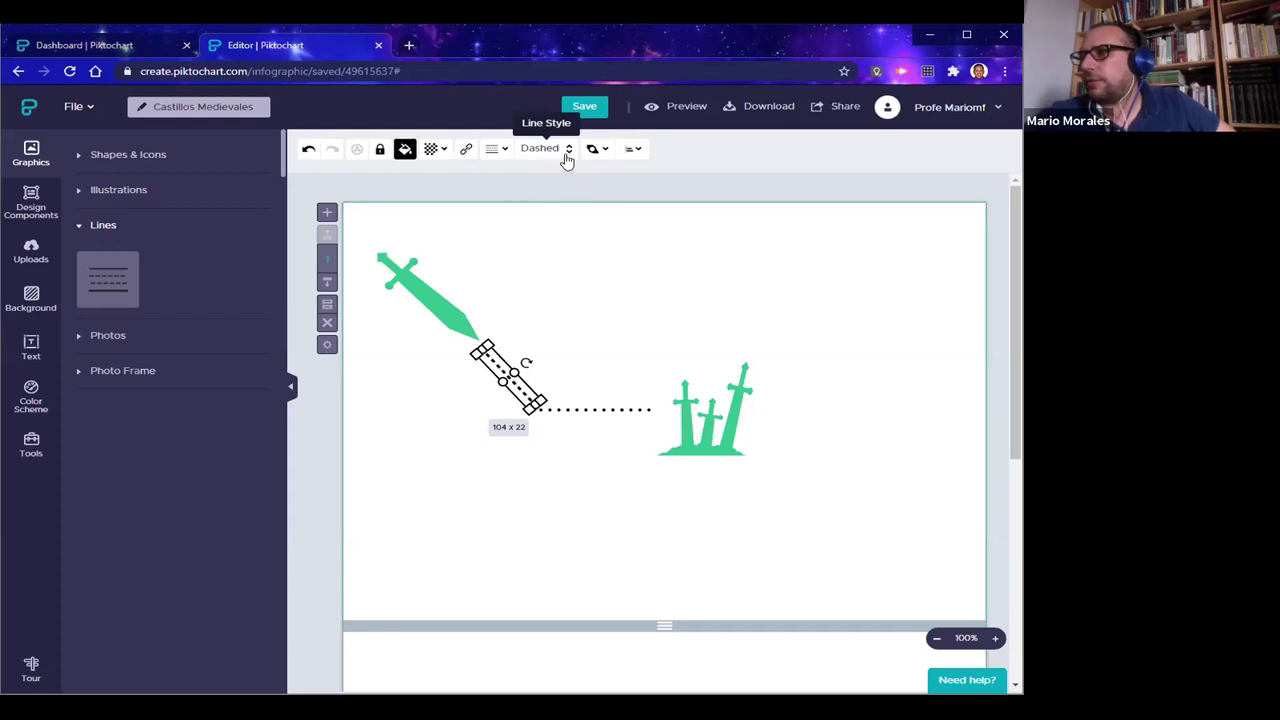
left_click(567, 155)
left_click(549, 189)
left_click(560, 317)
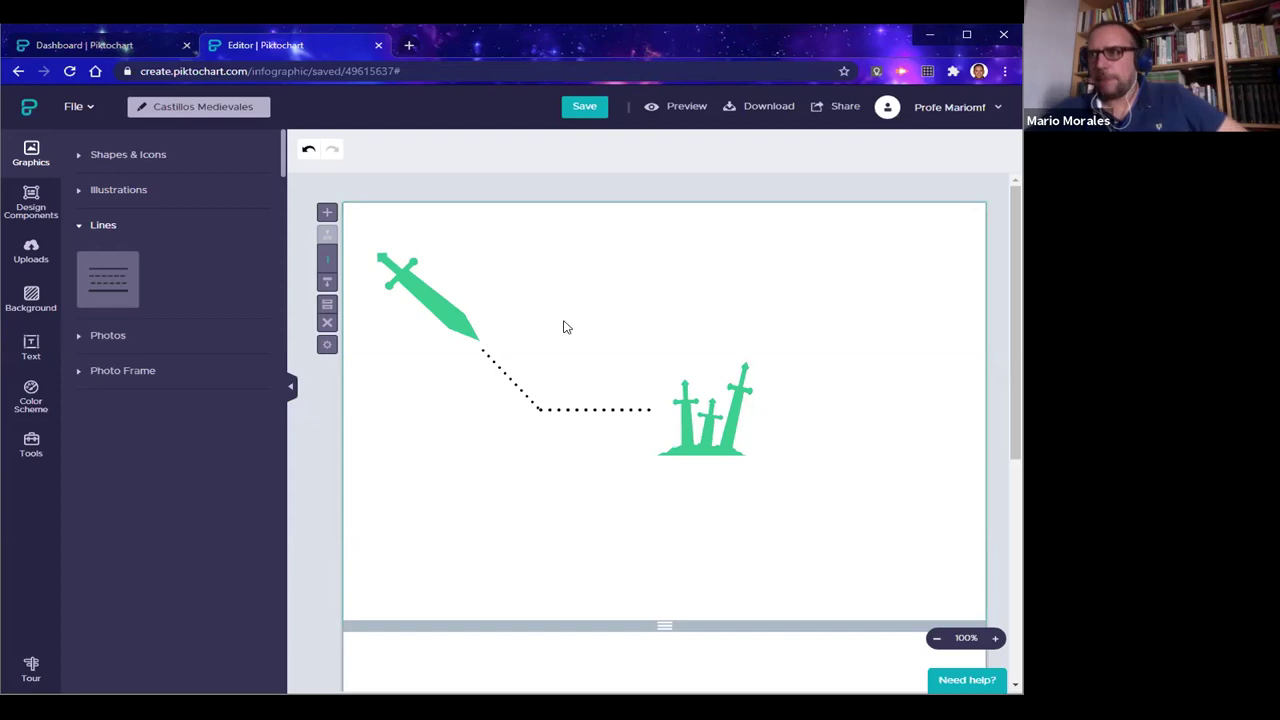
Collapse the Lines category and delete both the diagonal and the horizontal dotted lines
left_click(80, 228)
left_click(486, 360)
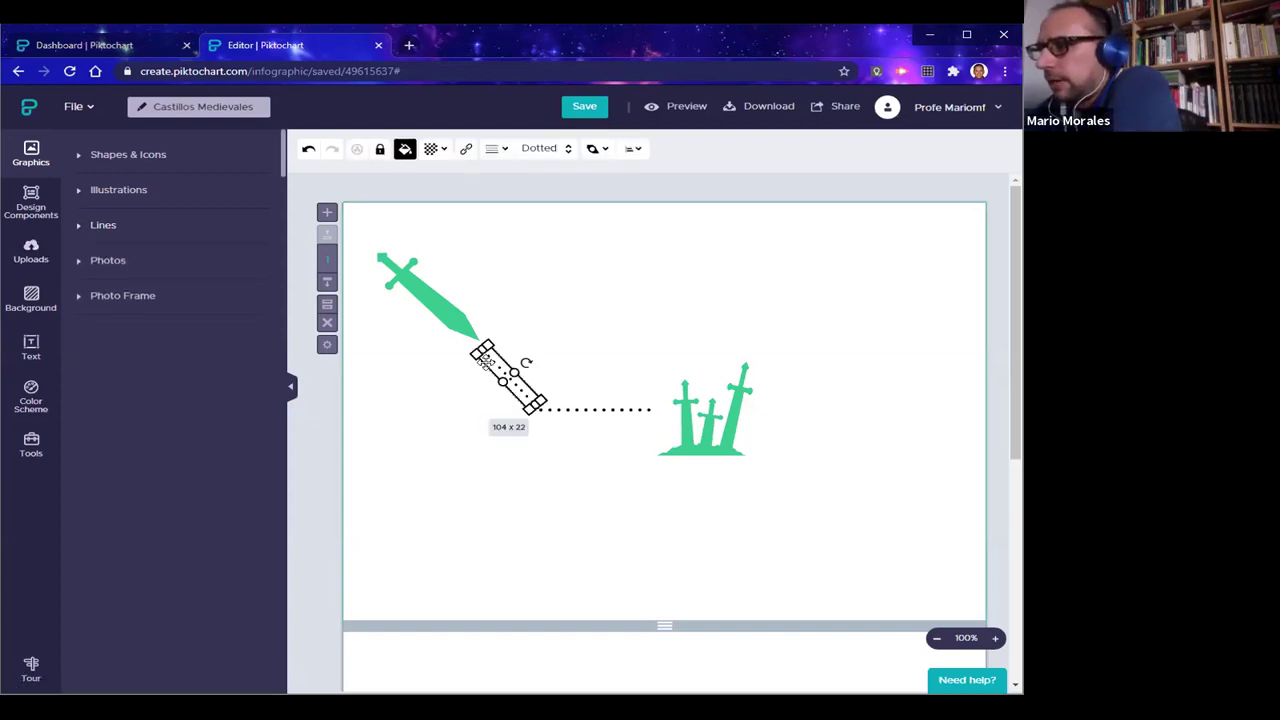
key("Delete")
left_click_drag(518, 382, 597, 486)
key("Delete")
Move the three-swords icon back to the block's upper right corner and shift the single sword slightly up
left_click_drag(706, 430, 907, 303)
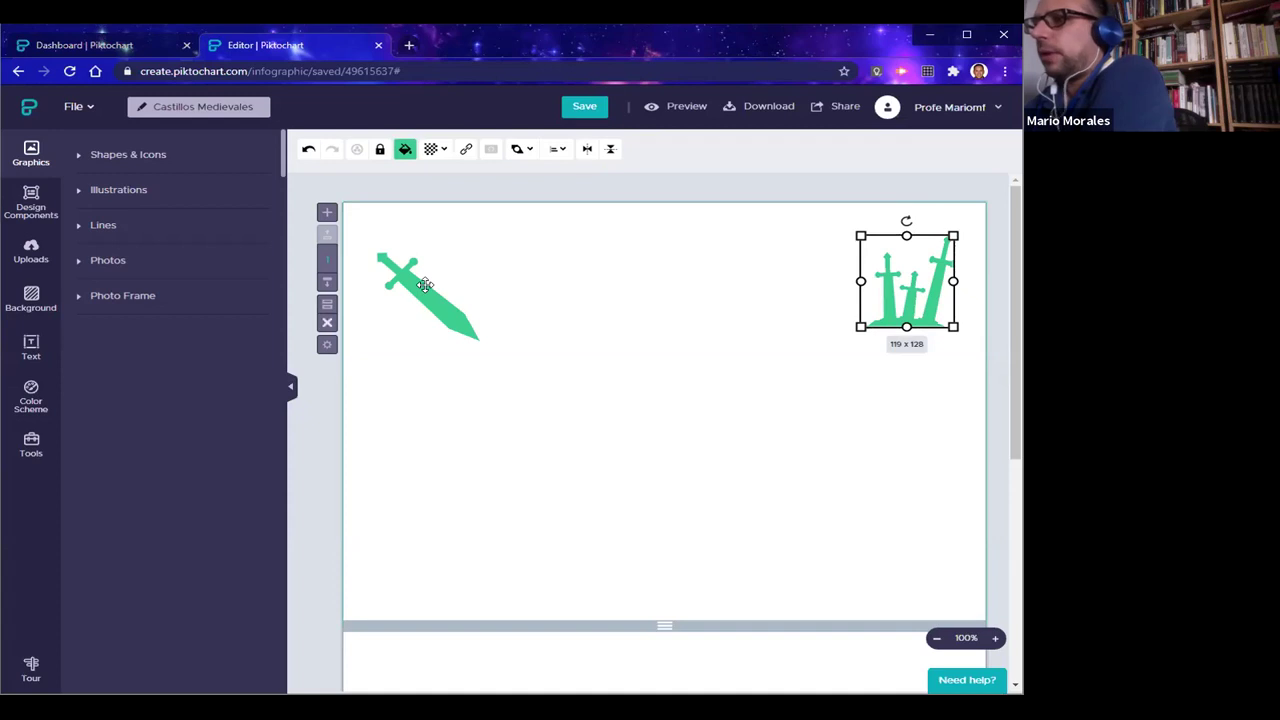
left_click_drag(426, 286, 426, 269)
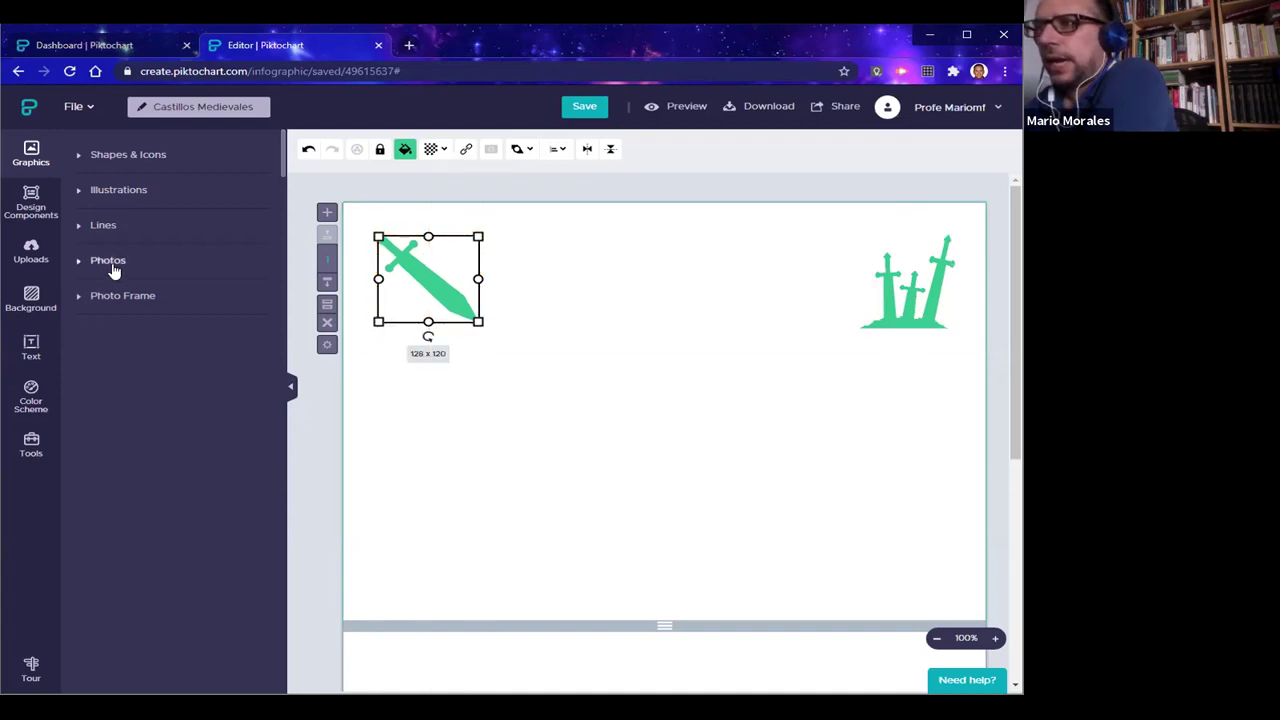
Show the Photos library, and open unsplash.com in a new browser tab
left_click(110, 264)
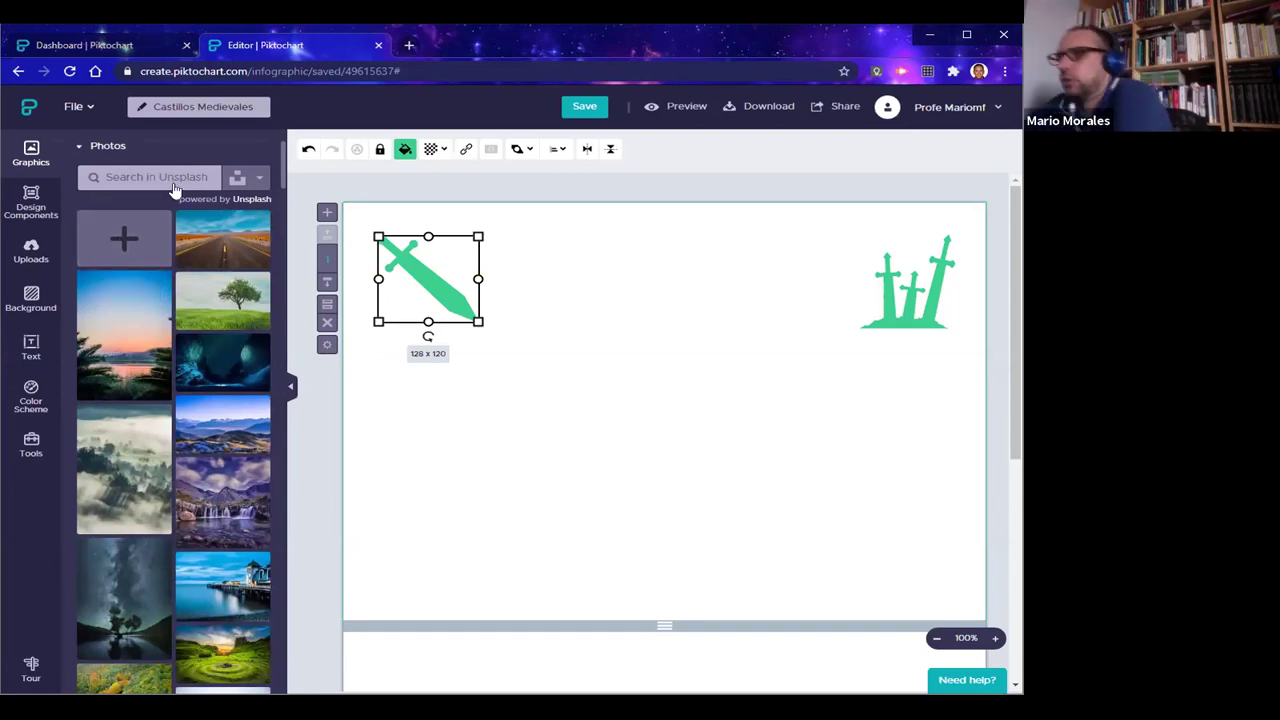
left_click(409, 45)
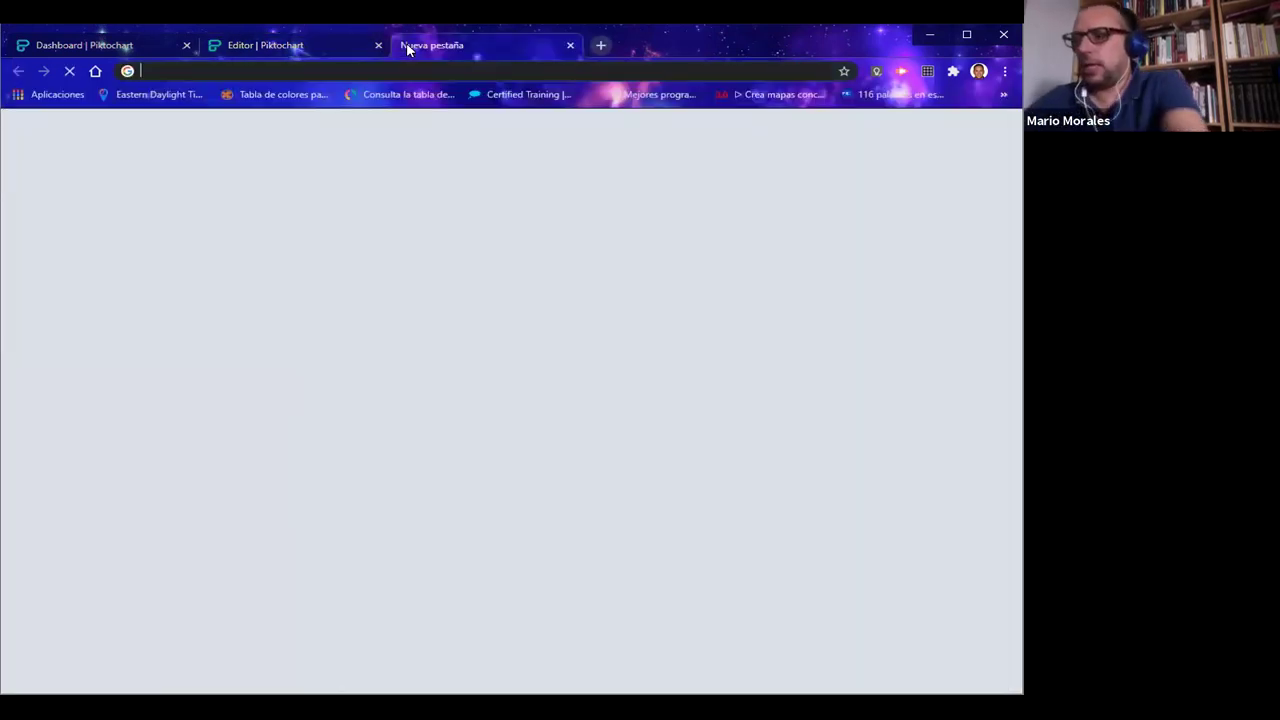
type("unsplash.com")
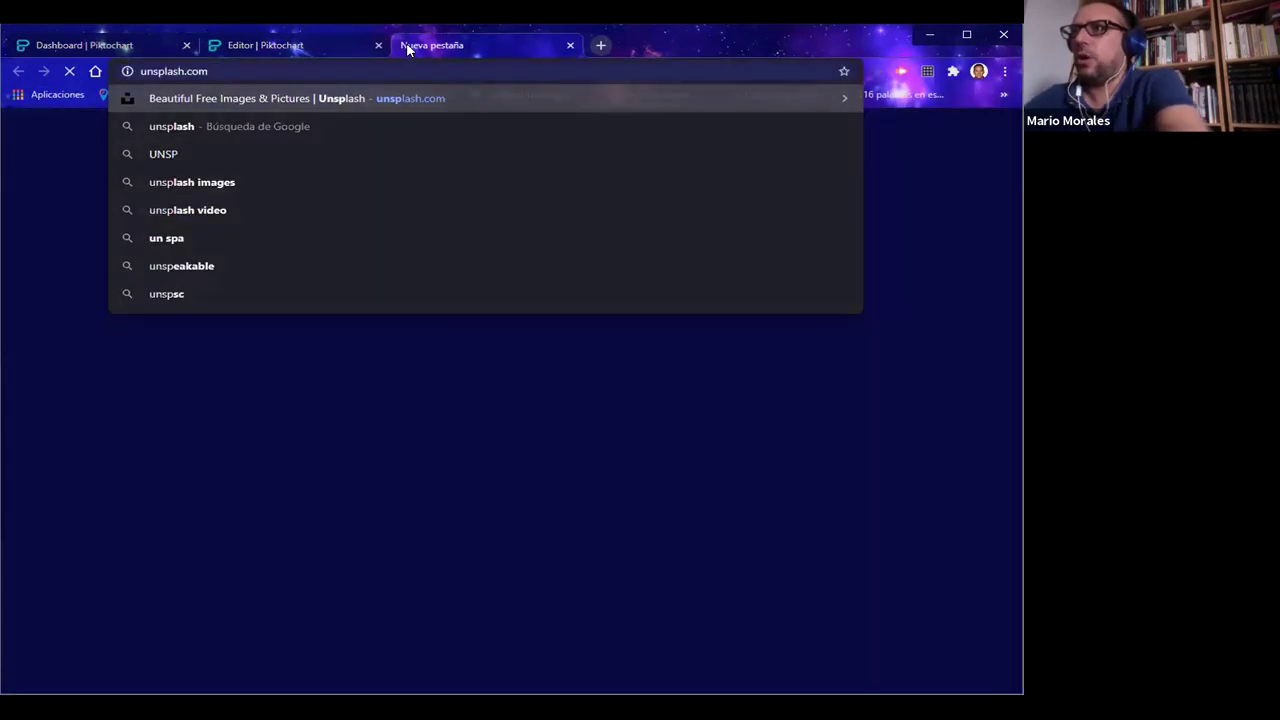
key("Return")
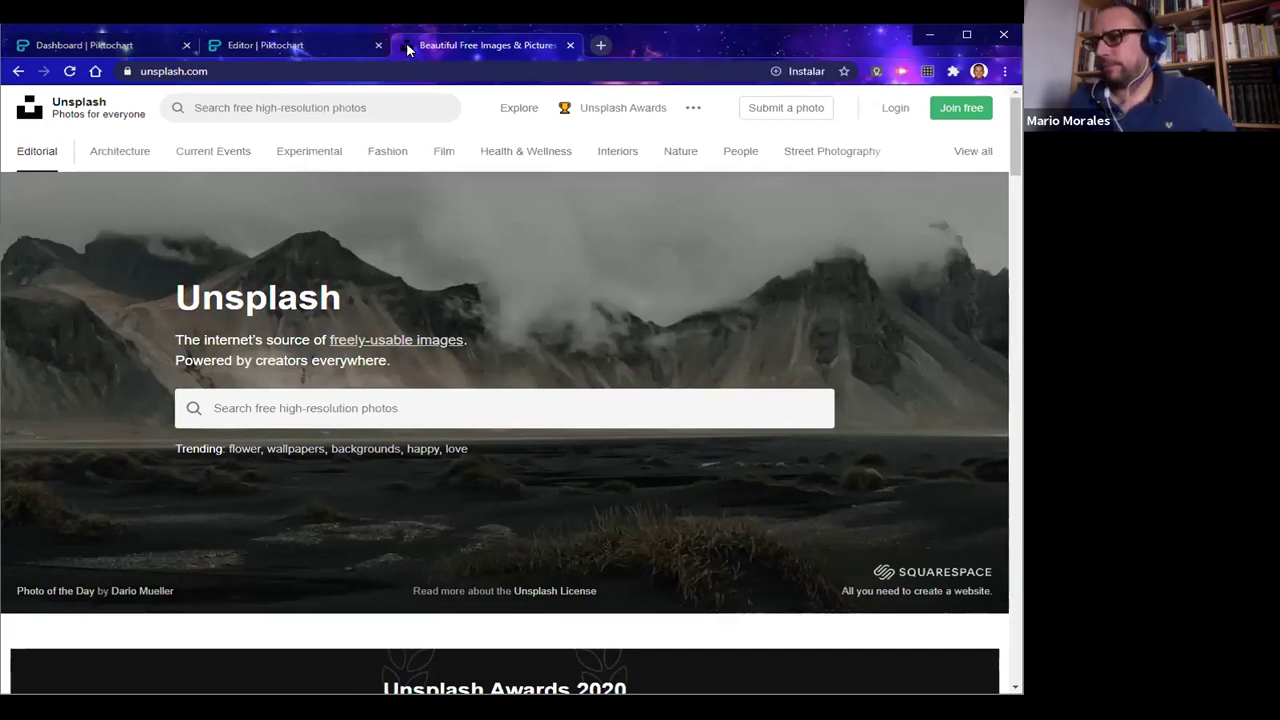
Search Unsplash for "castillo" and browse the photo results
left_click(214, 410)
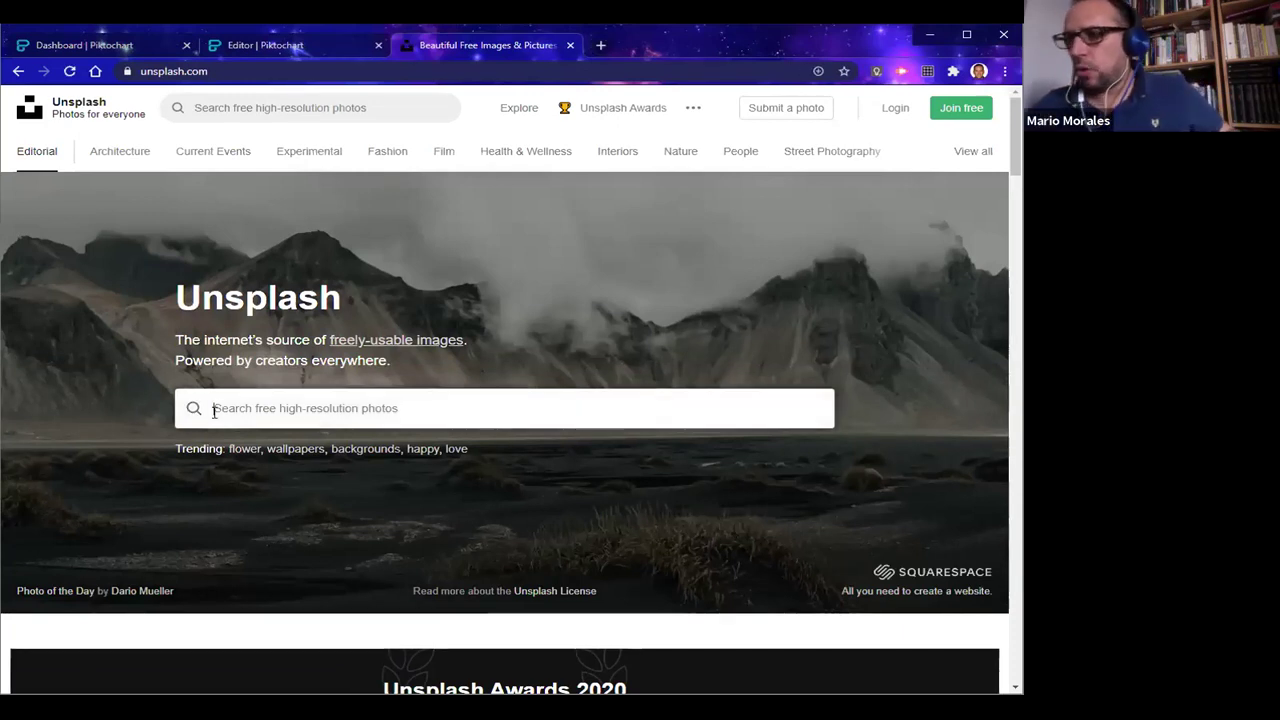
type("f")
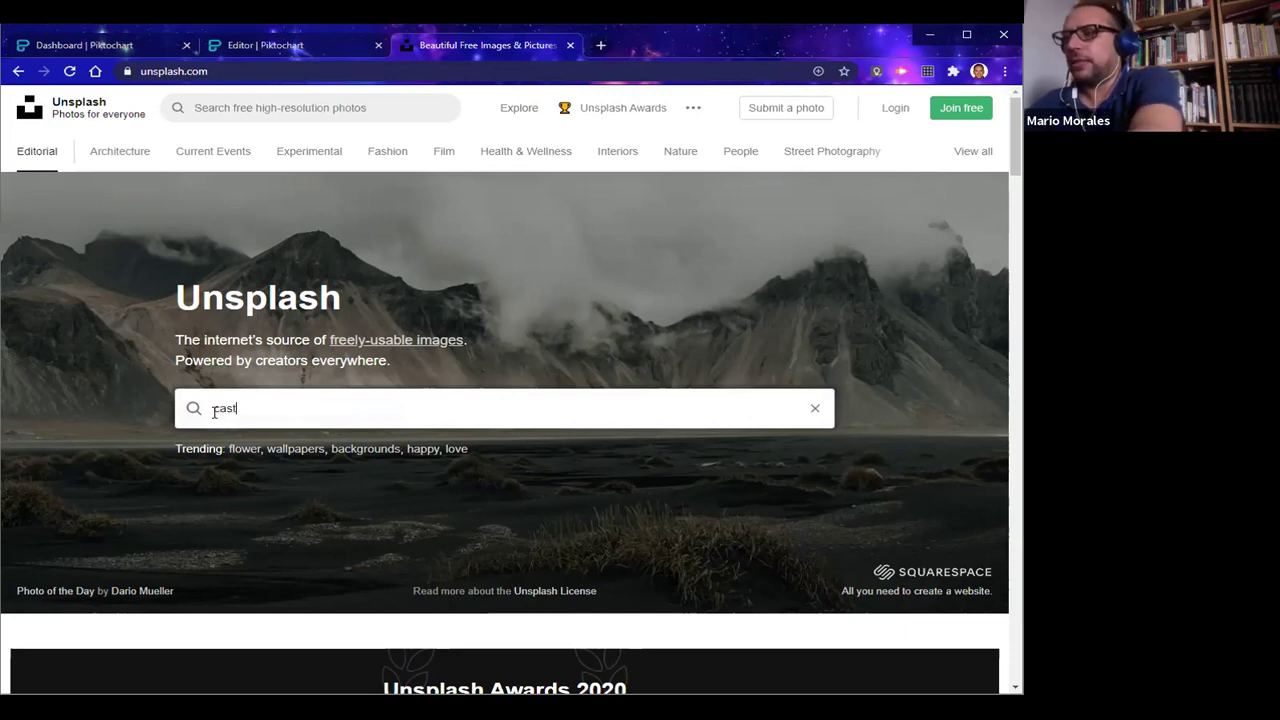
key("Return")
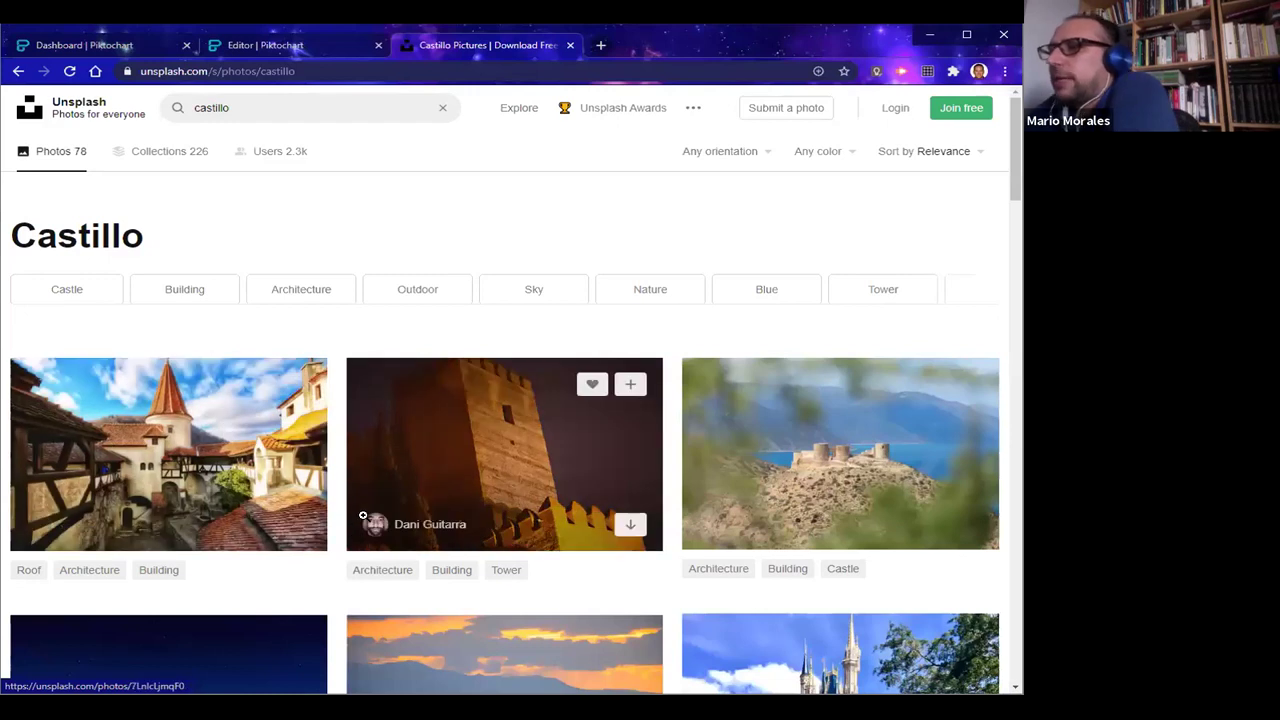
scroll(483, 294, "down", 2)
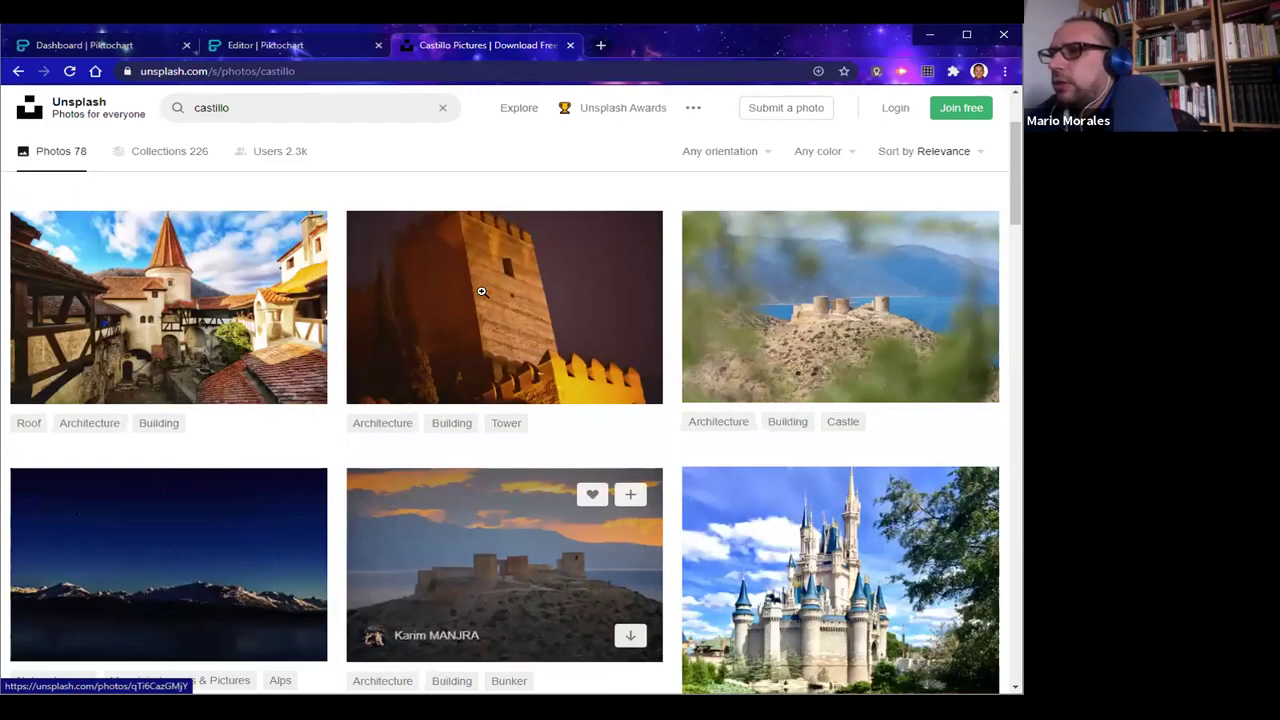
View the photo of the castle tower at night with its download option, and close Unsplash to return to the Piktochart editor
left_click(482, 291)
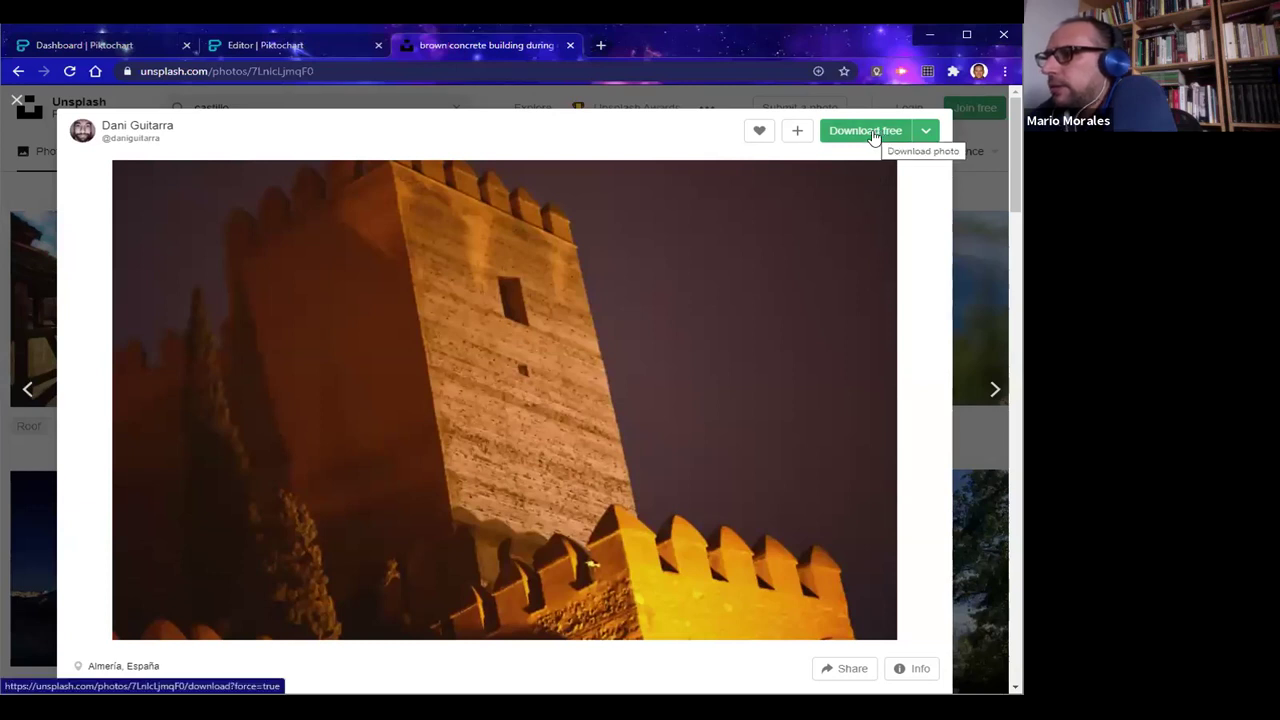
left_click(962, 241)
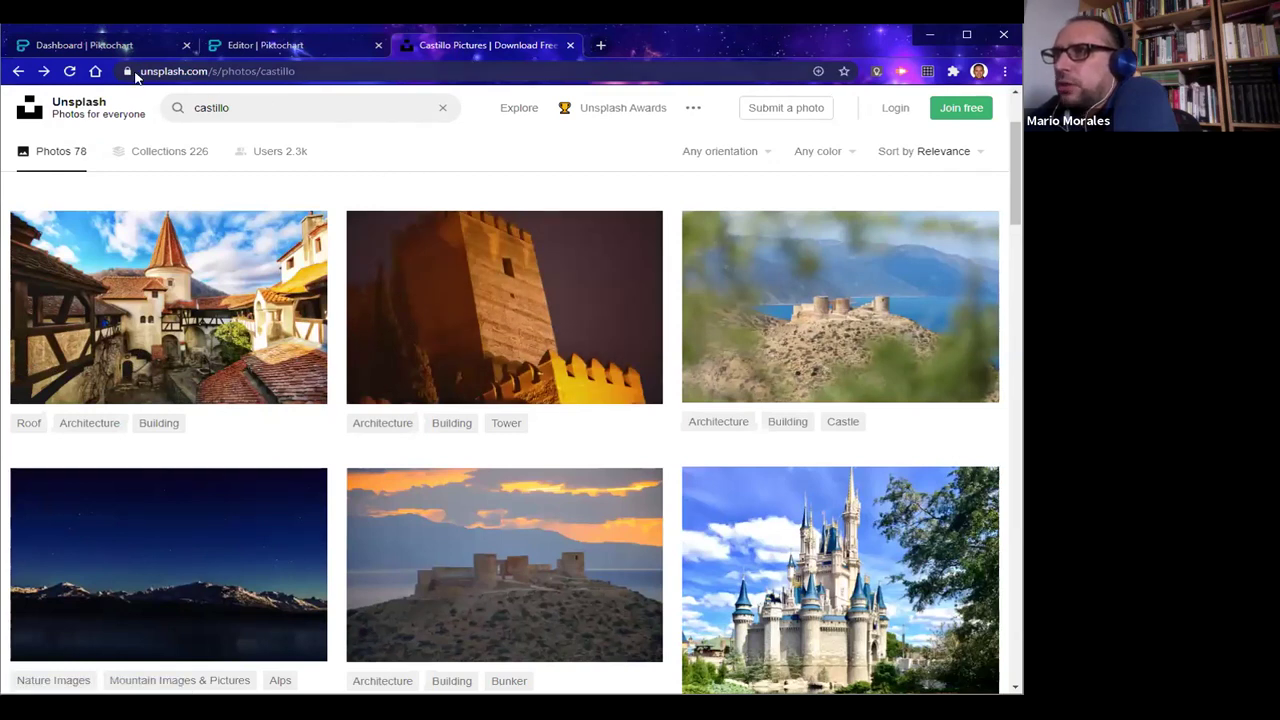
left_click(570, 45)
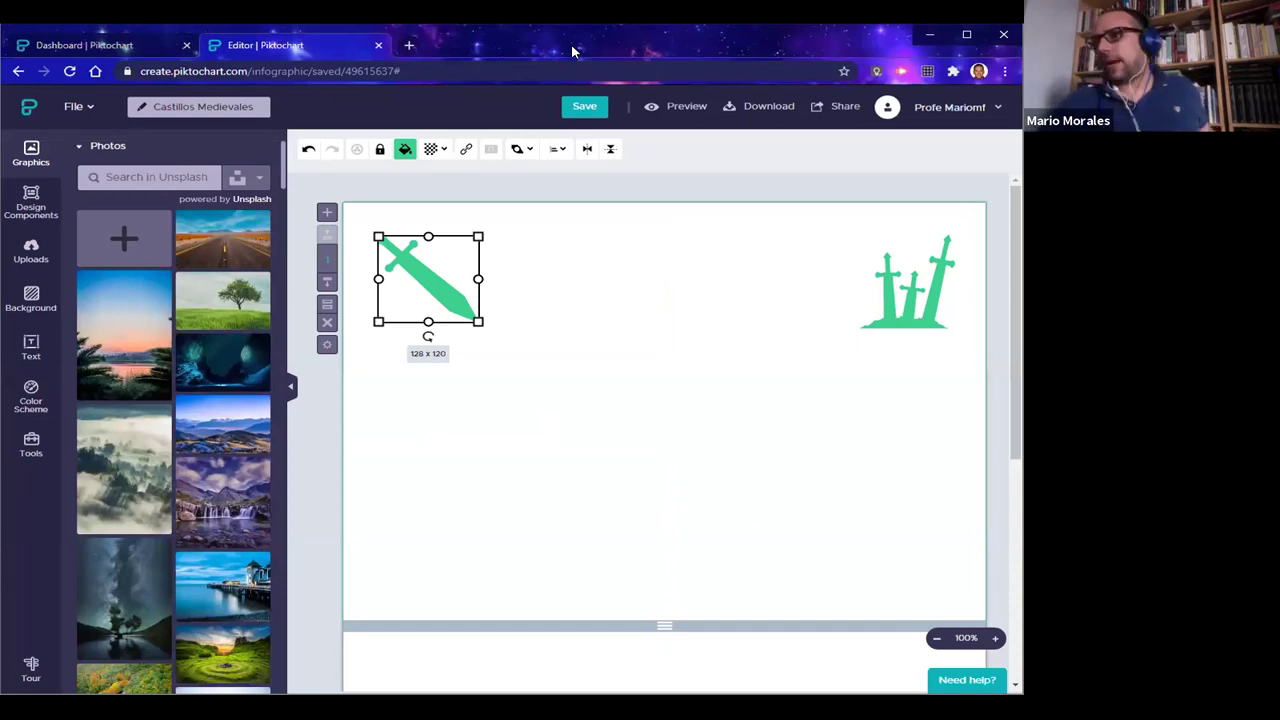
Try the photo of green hills with stone circles enlarged to cover the whole first block, and delete it
left_click(166, 177)
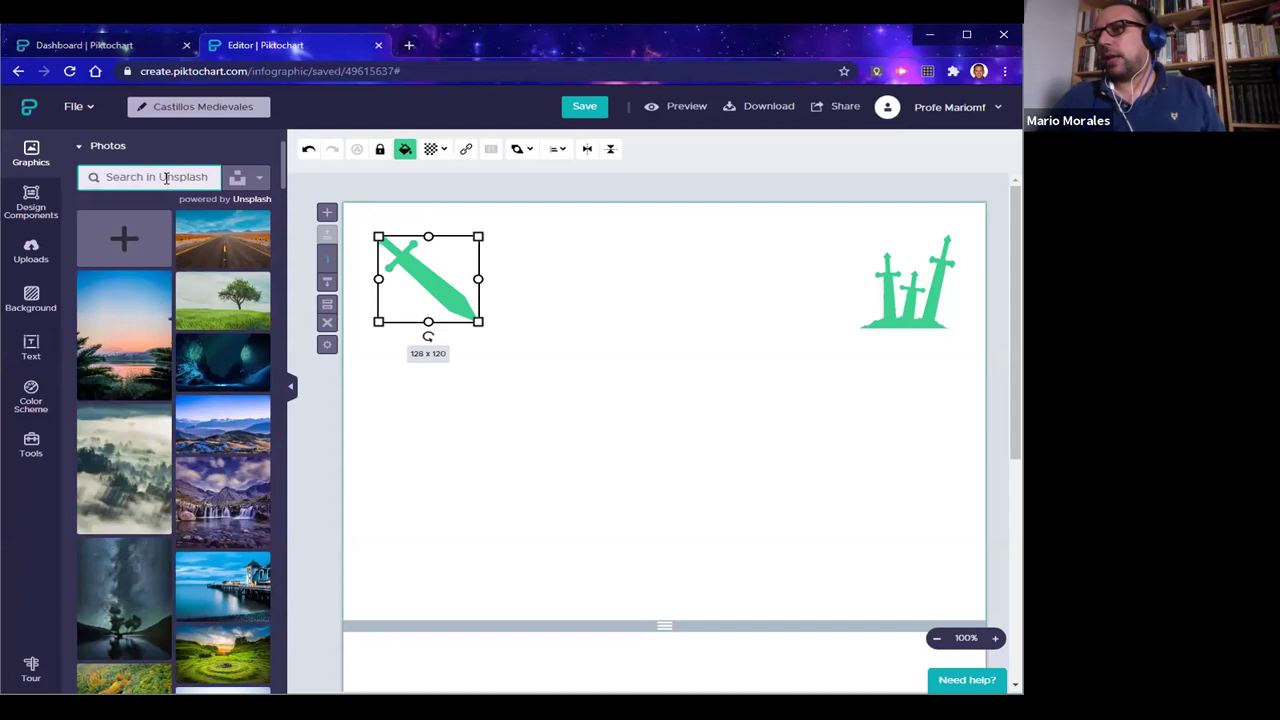
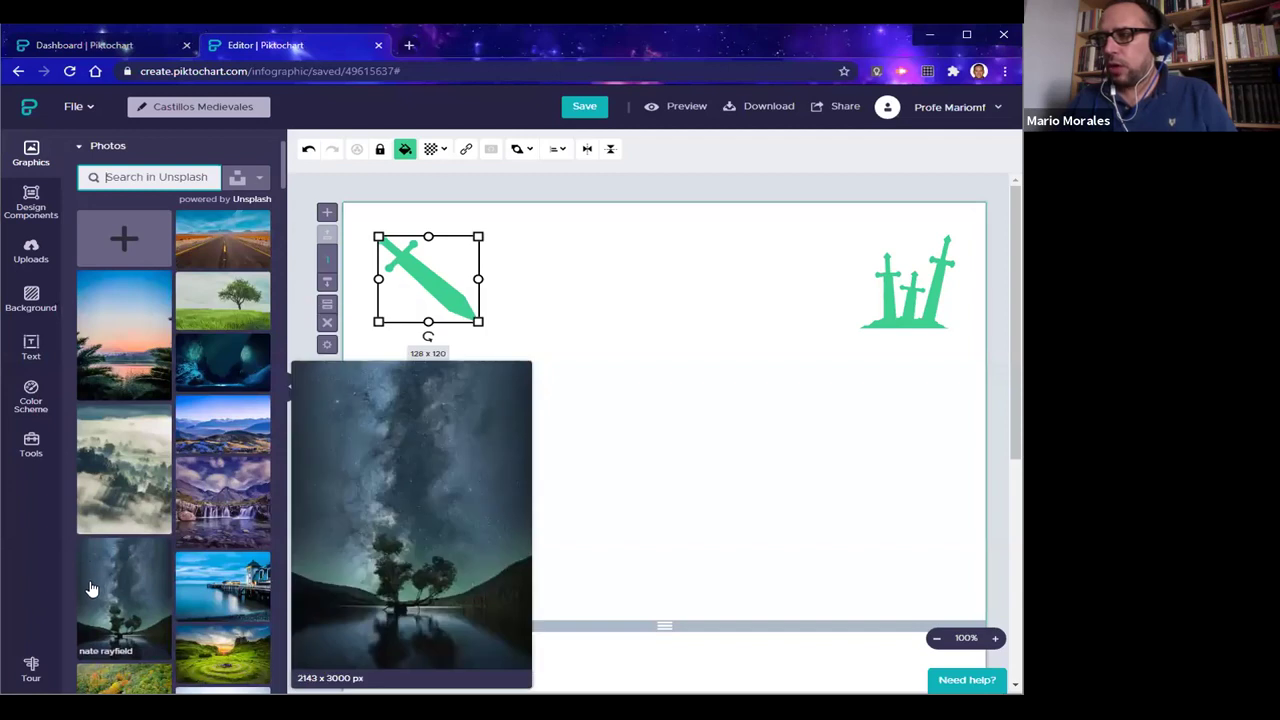
scroll(154, 534, "down", 3)
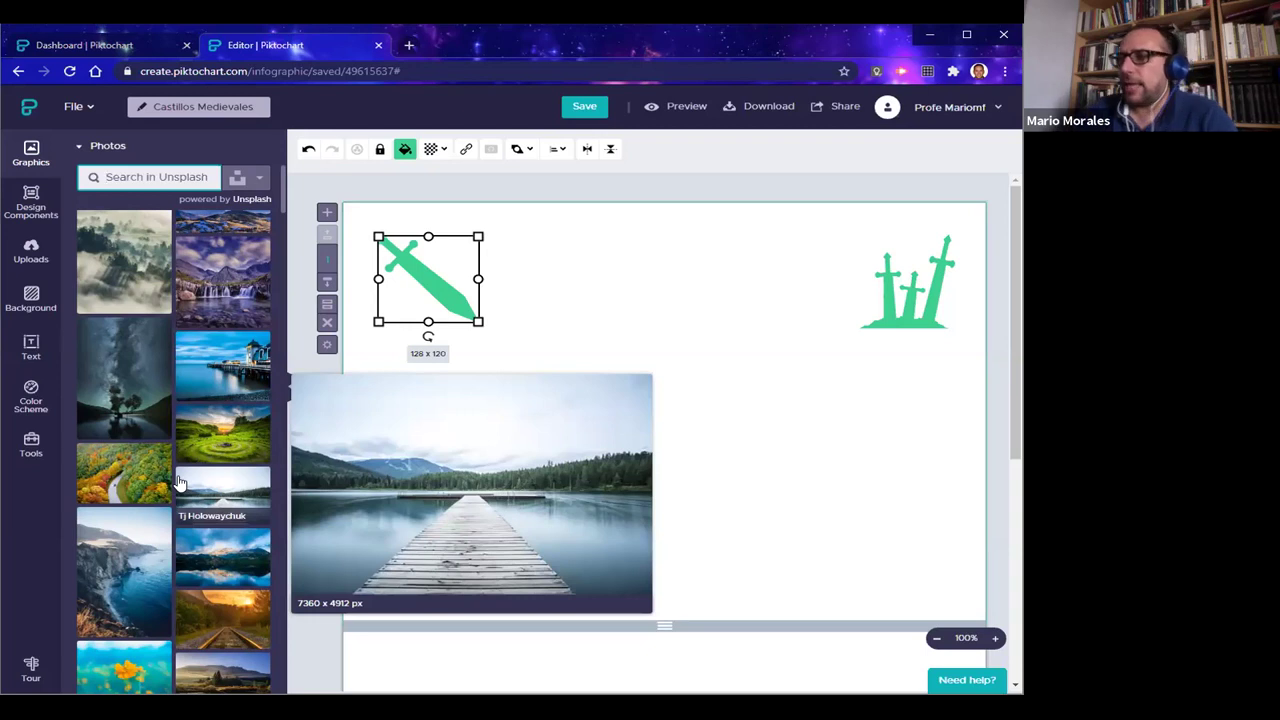
left_click(227, 448)
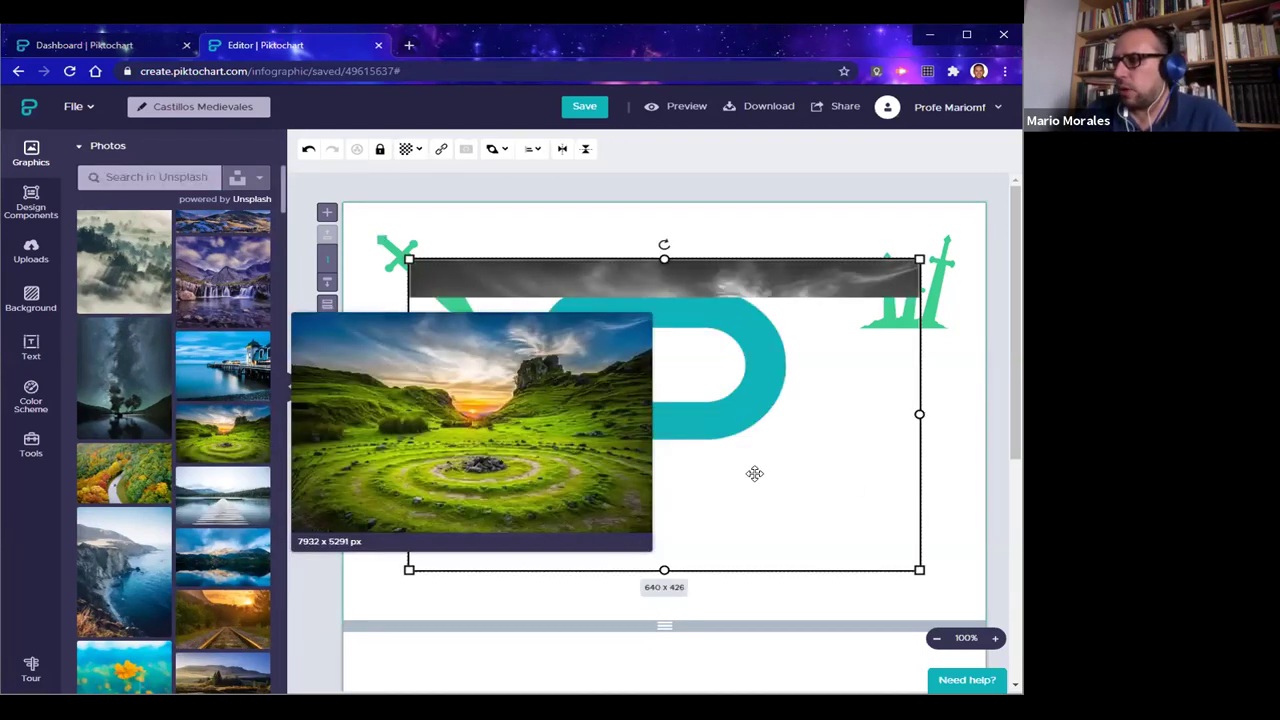
left_click_drag(693, 438, 553, 335)
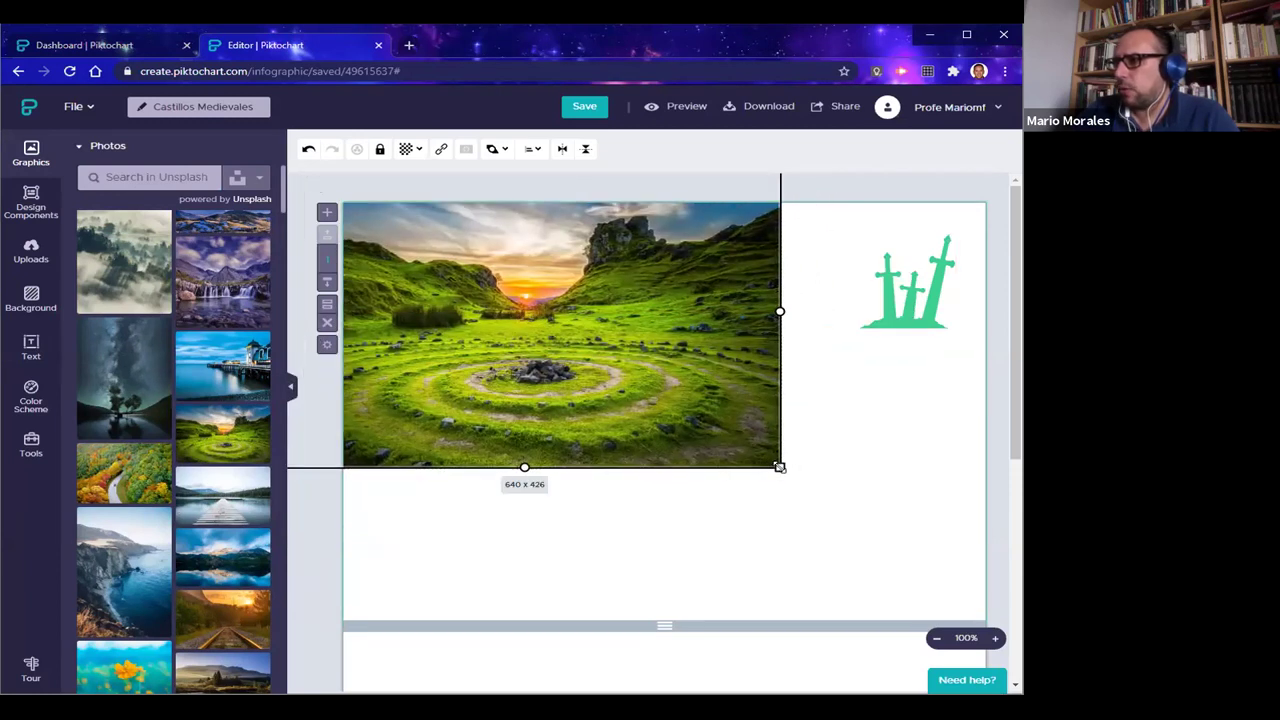
left_click_drag(958, 609, 984, 622)
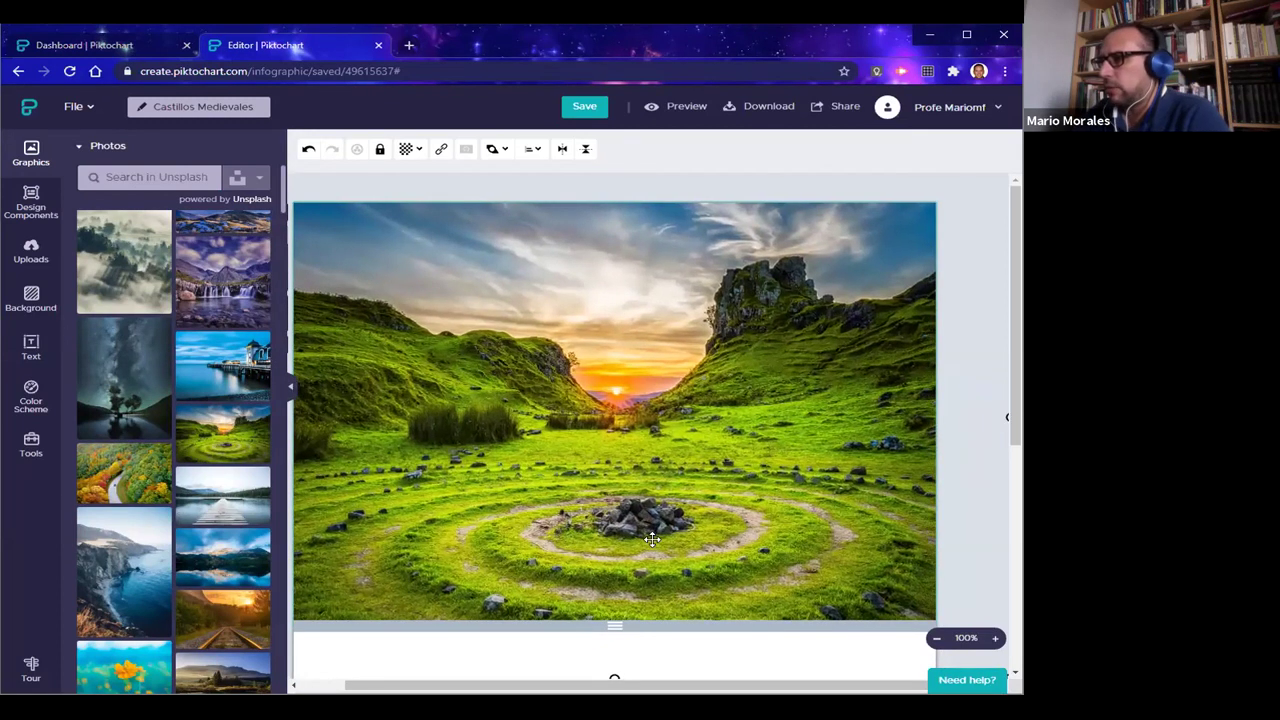
left_click(760, 688)
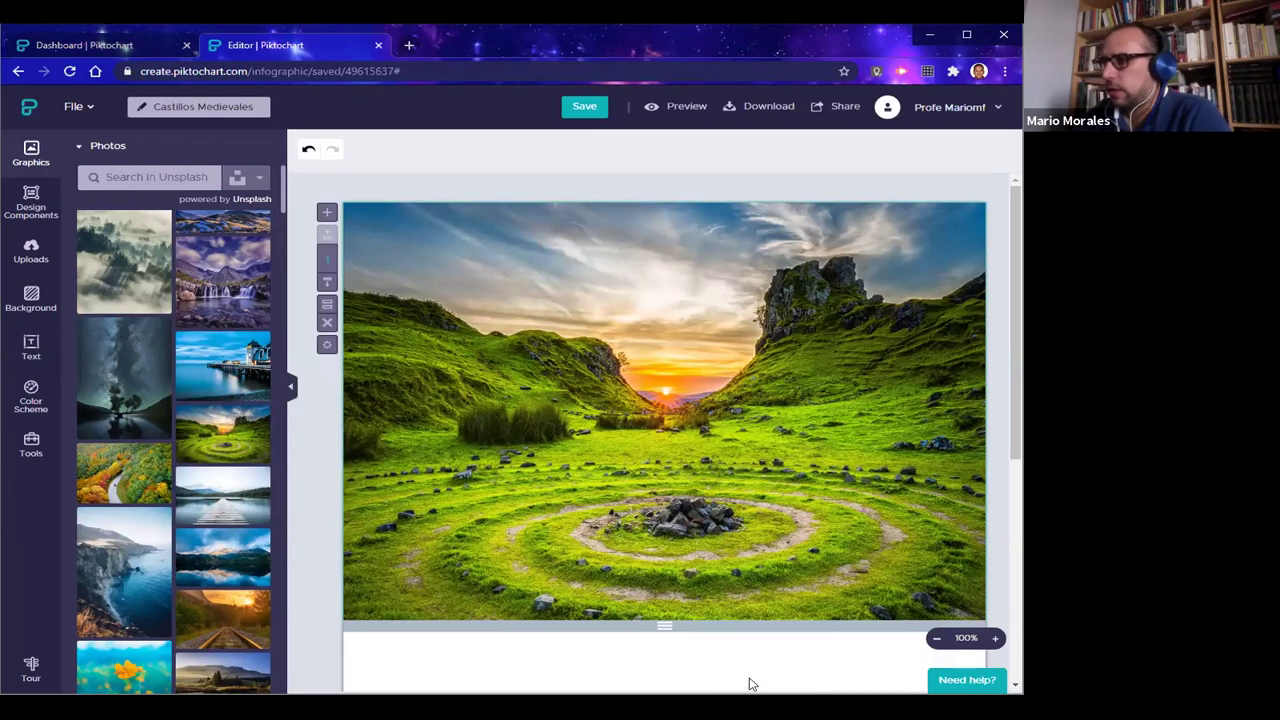
left_click(729, 494)
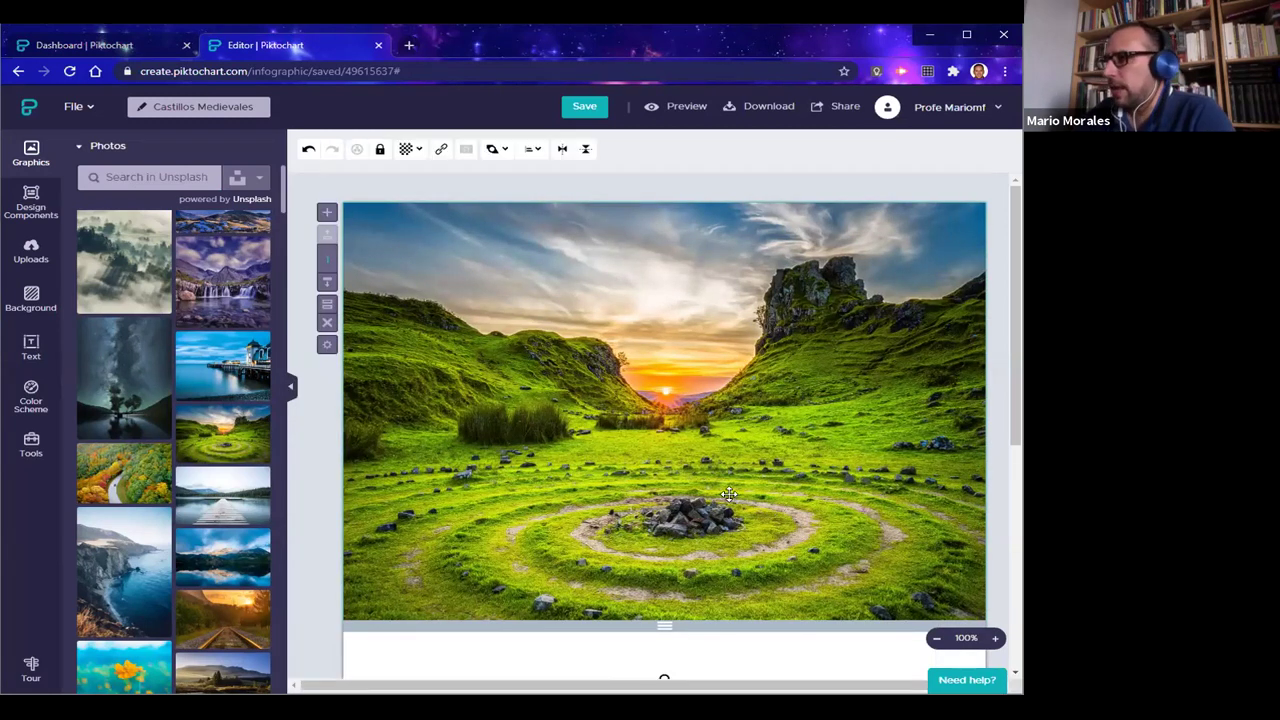
key("Delete")
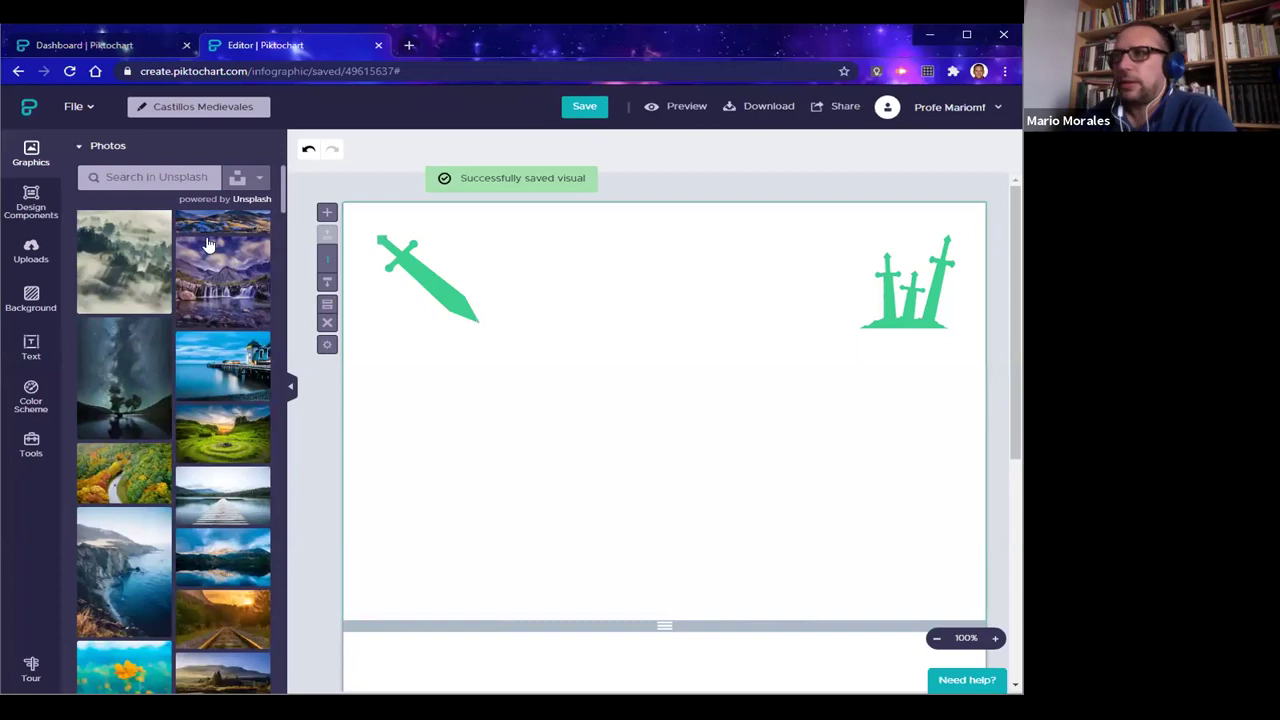
Search the photo library for "castillo" and preview the castle photos
left_click(165, 183)
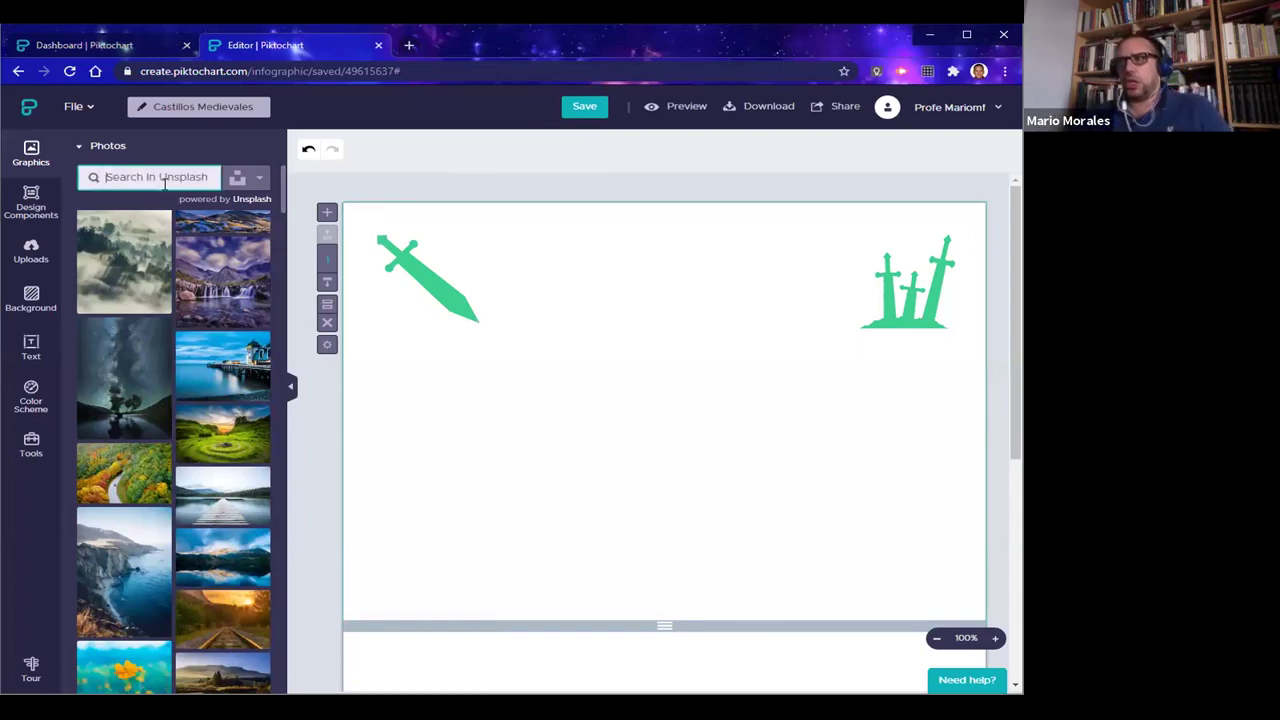
type("castillo")
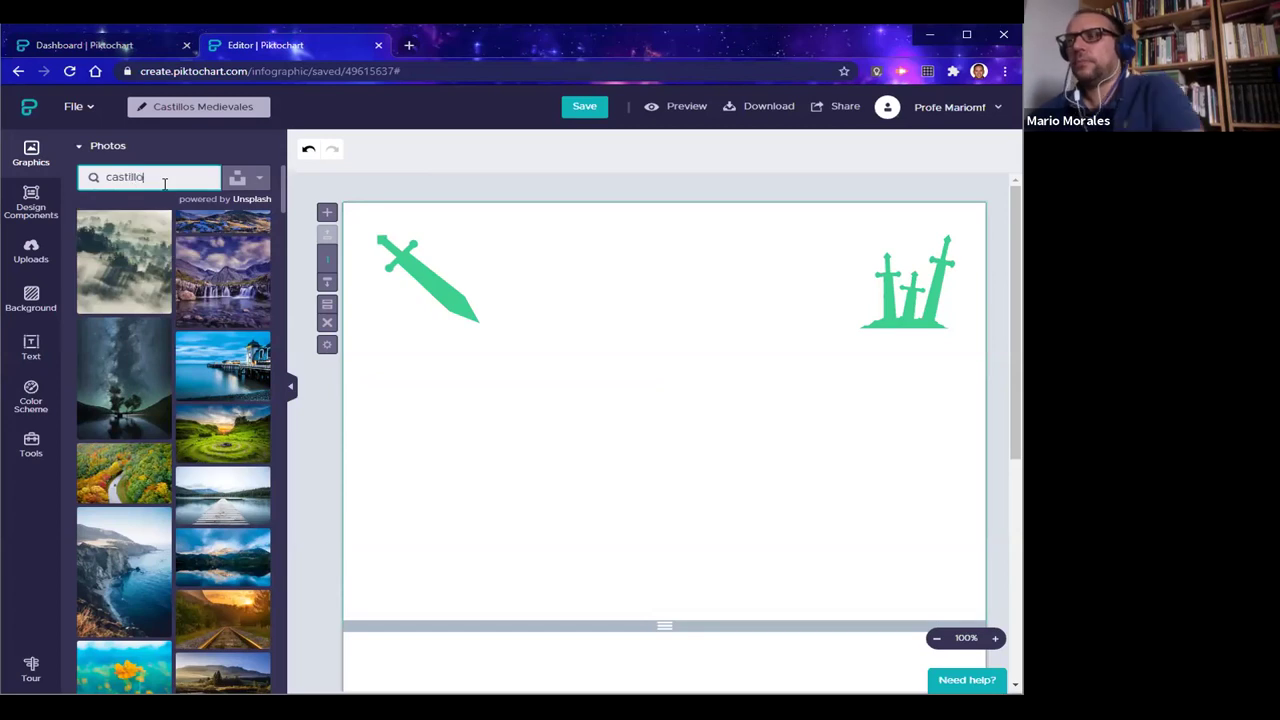
key("Return")
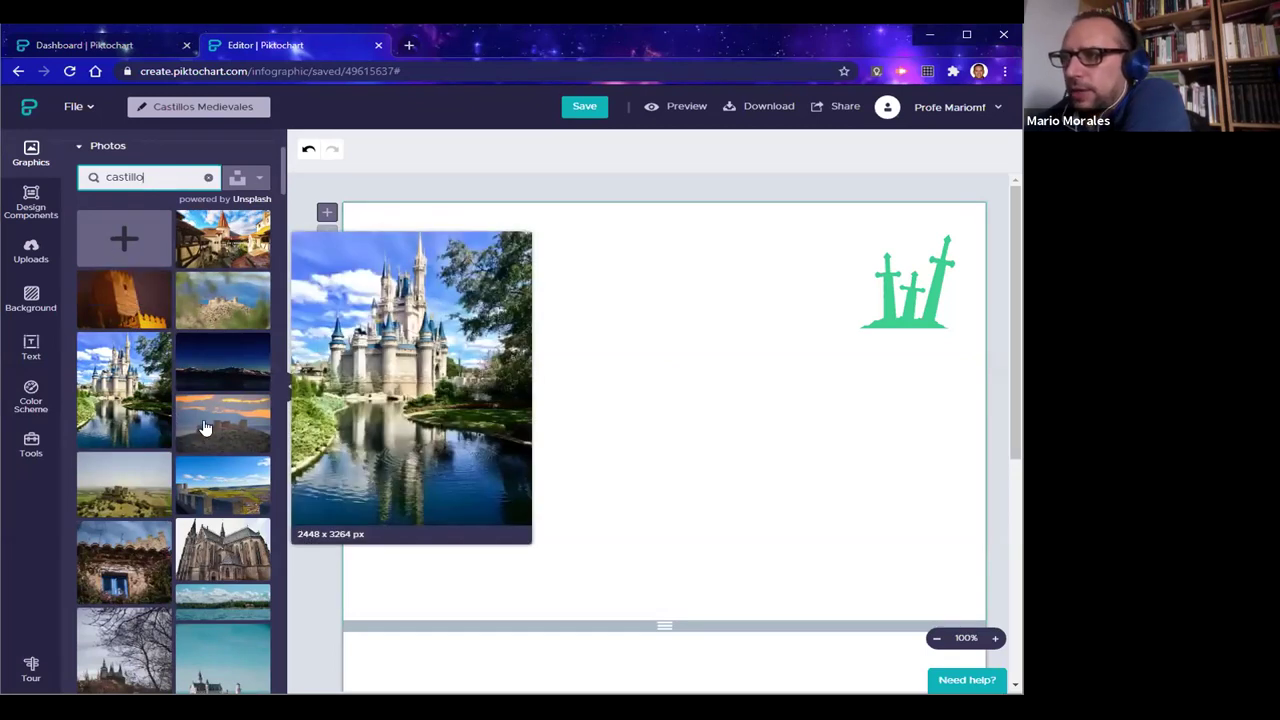
mouse_move(211, 428)
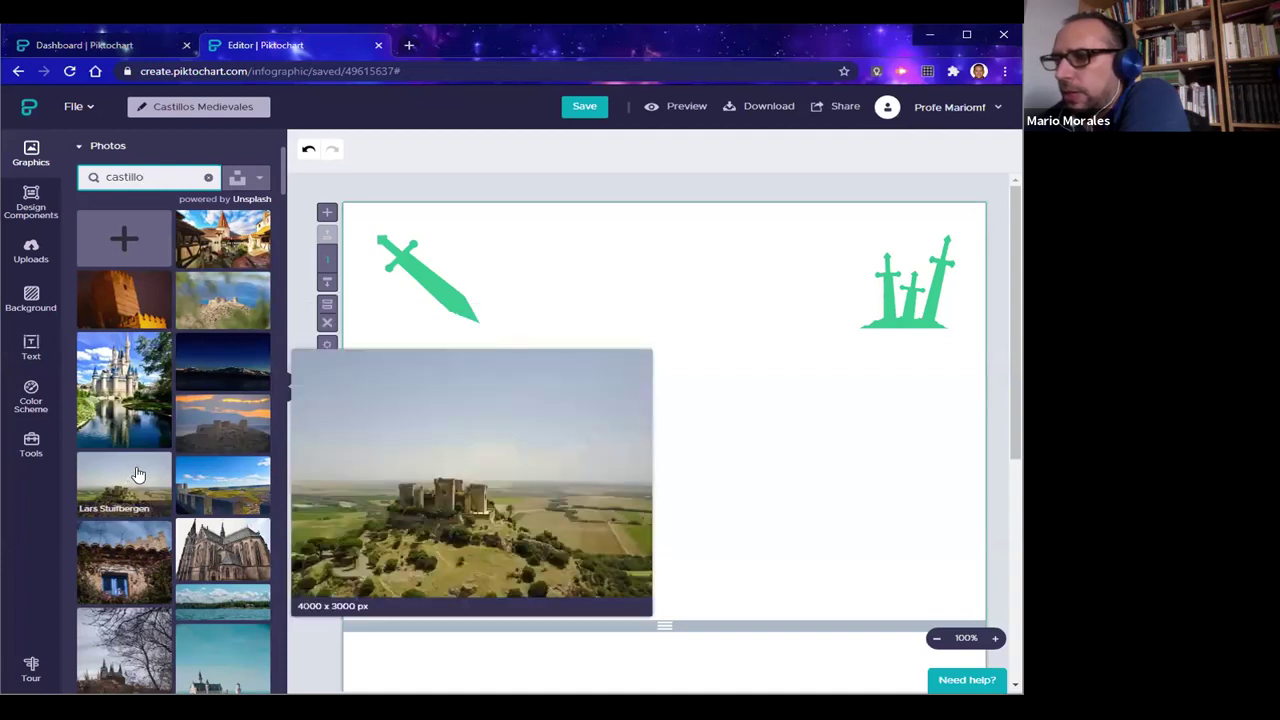
Insert the photo of the castle on a green hill, shrink it to about 308 x 220, and place it below the single sword
left_click(138, 474)
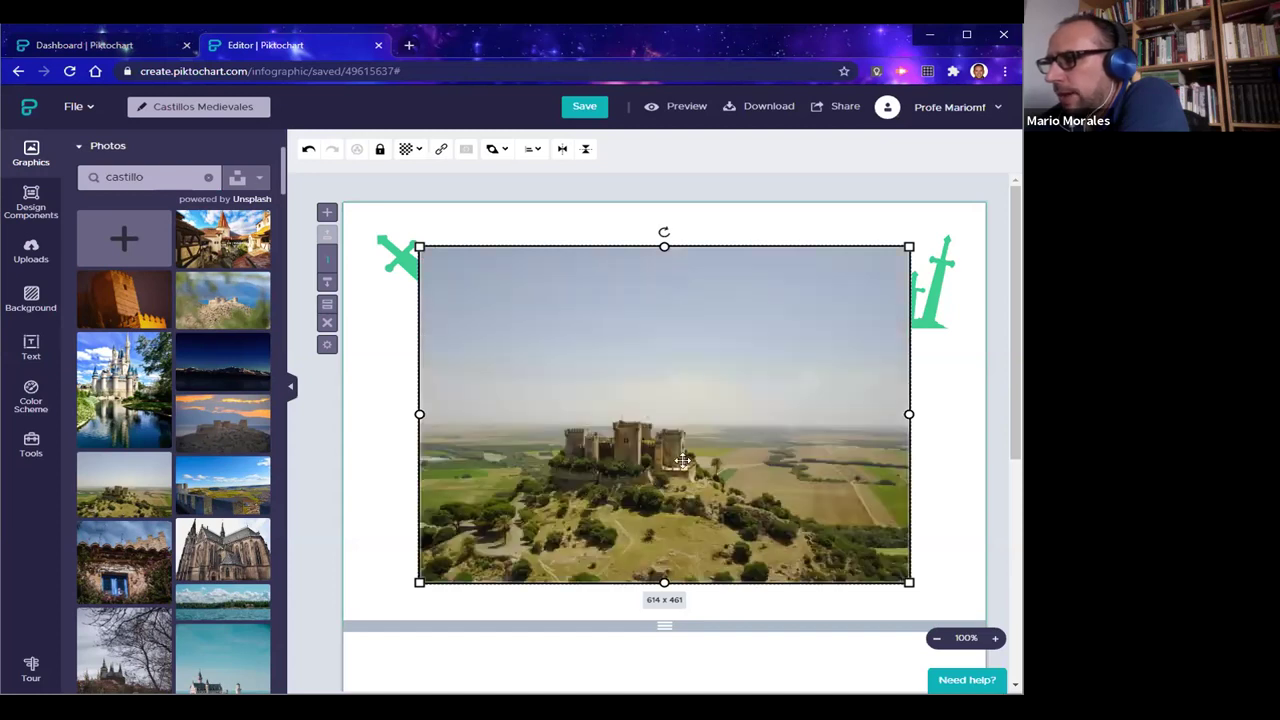
left_click_drag(682, 459, 737, 430)
left_click_drag(567, 296, 370, 377)
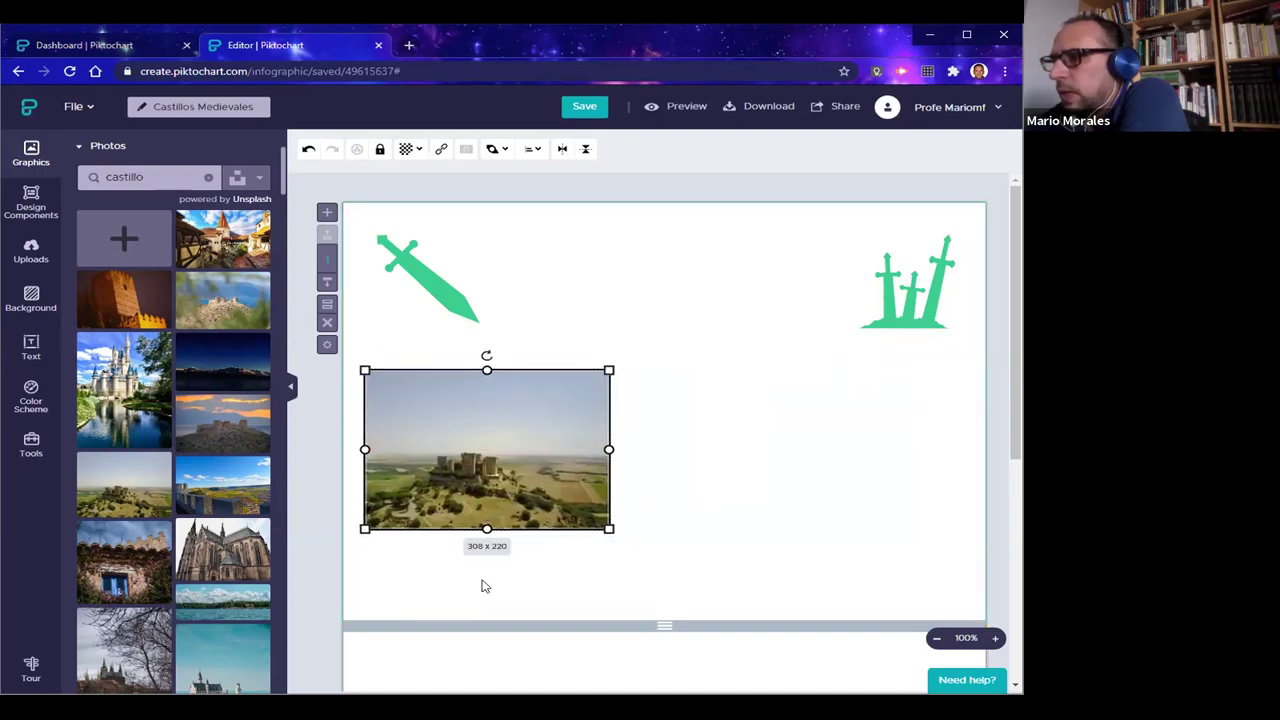
left_click(483, 586)
Insert the sunset castle photo, shrink it to about 345 x 214, and align its upper edge with the first castle photo, below the three swords
left_click_drag(229, 420, 540, 455)
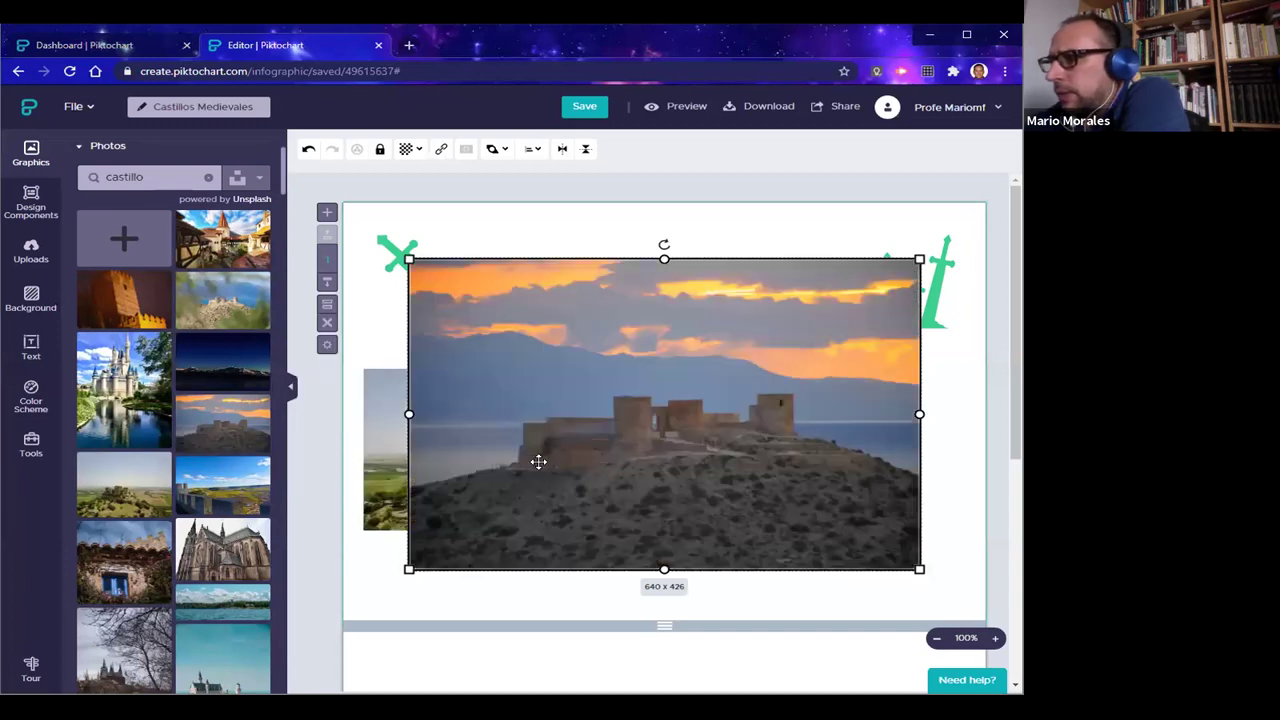
left_click_drag(406, 257, 645, 413)
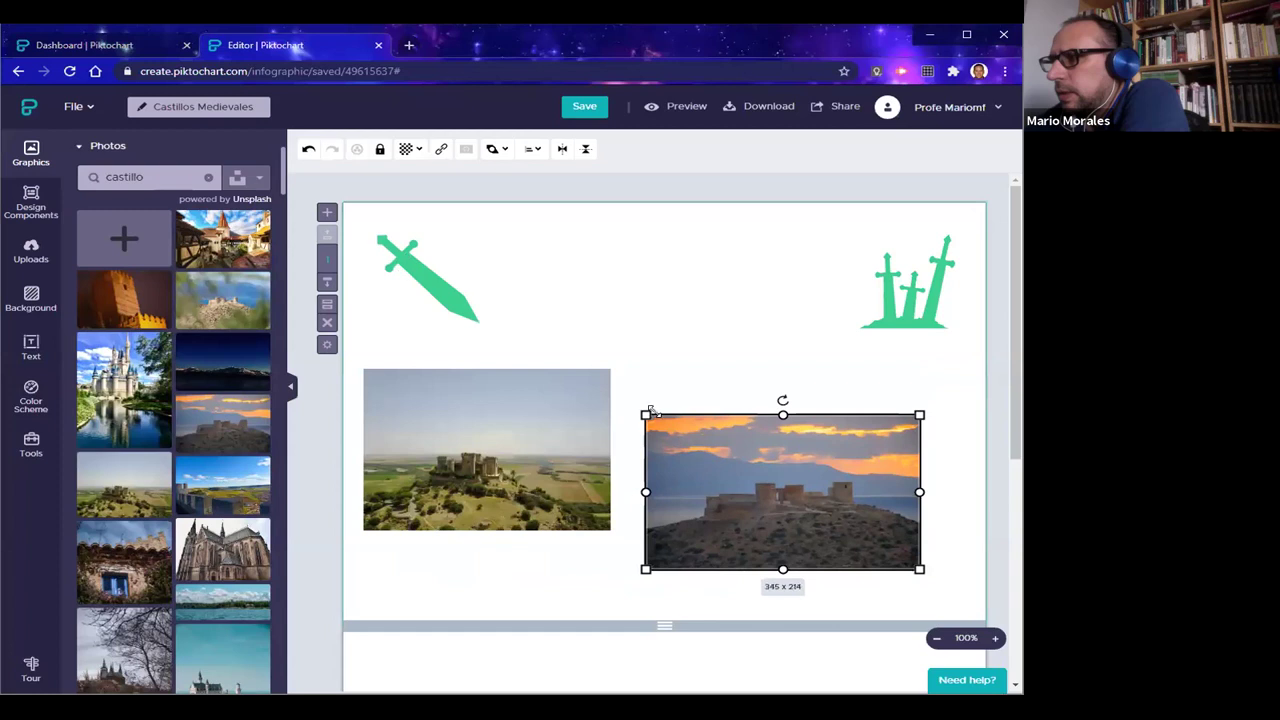
left_click_drag(735, 462, 765, 420)
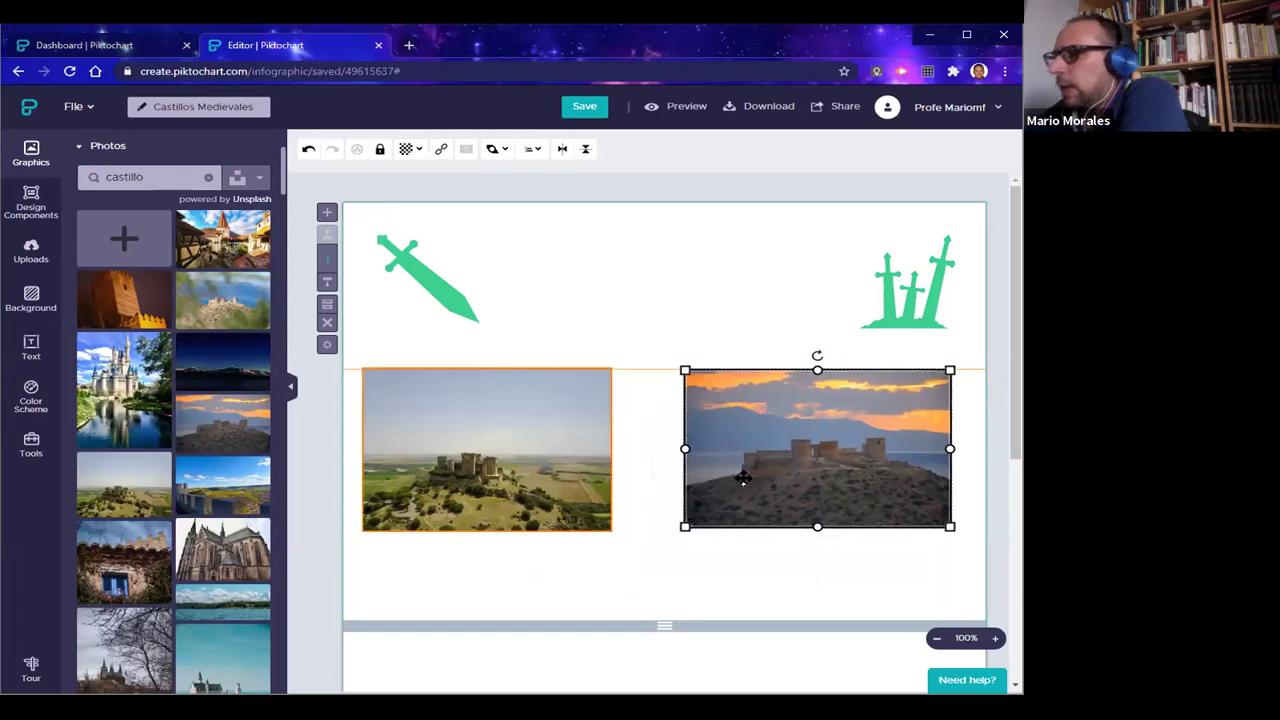
left_click(517, 584)
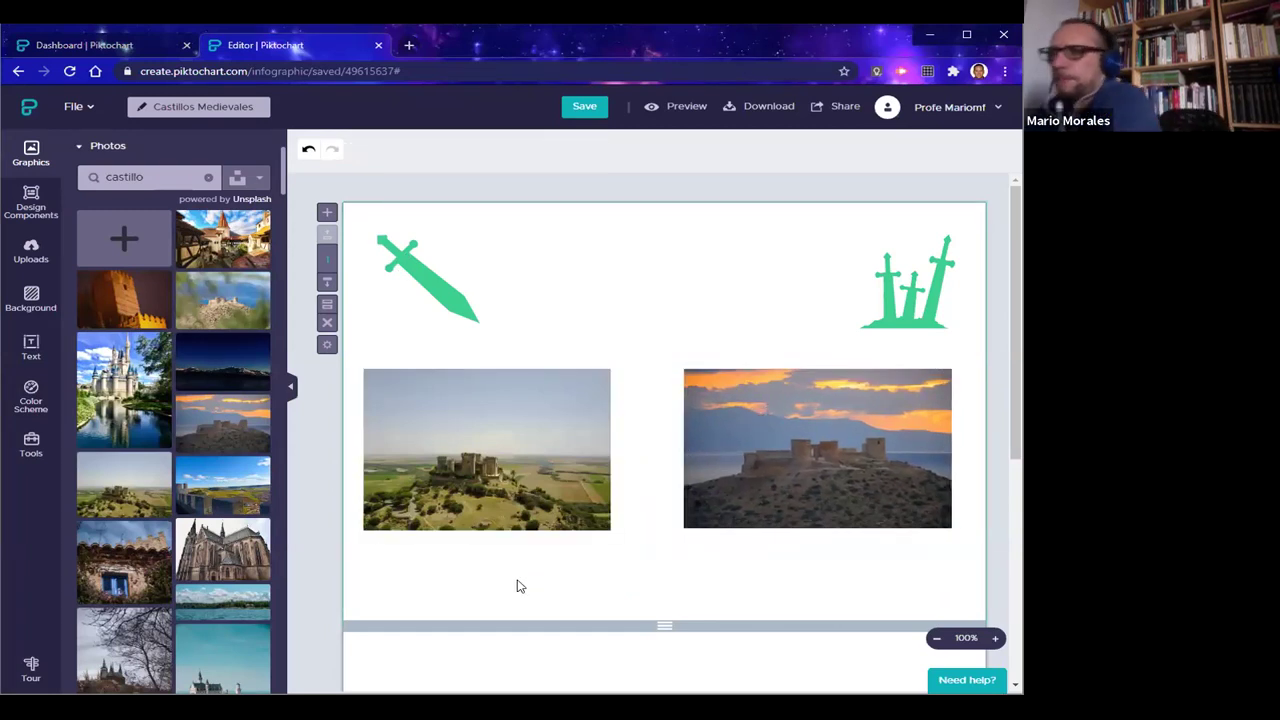
Browse more castle photos, try the stained-glass hallway photo in the block, and delete it
mouse_move(190, 484)
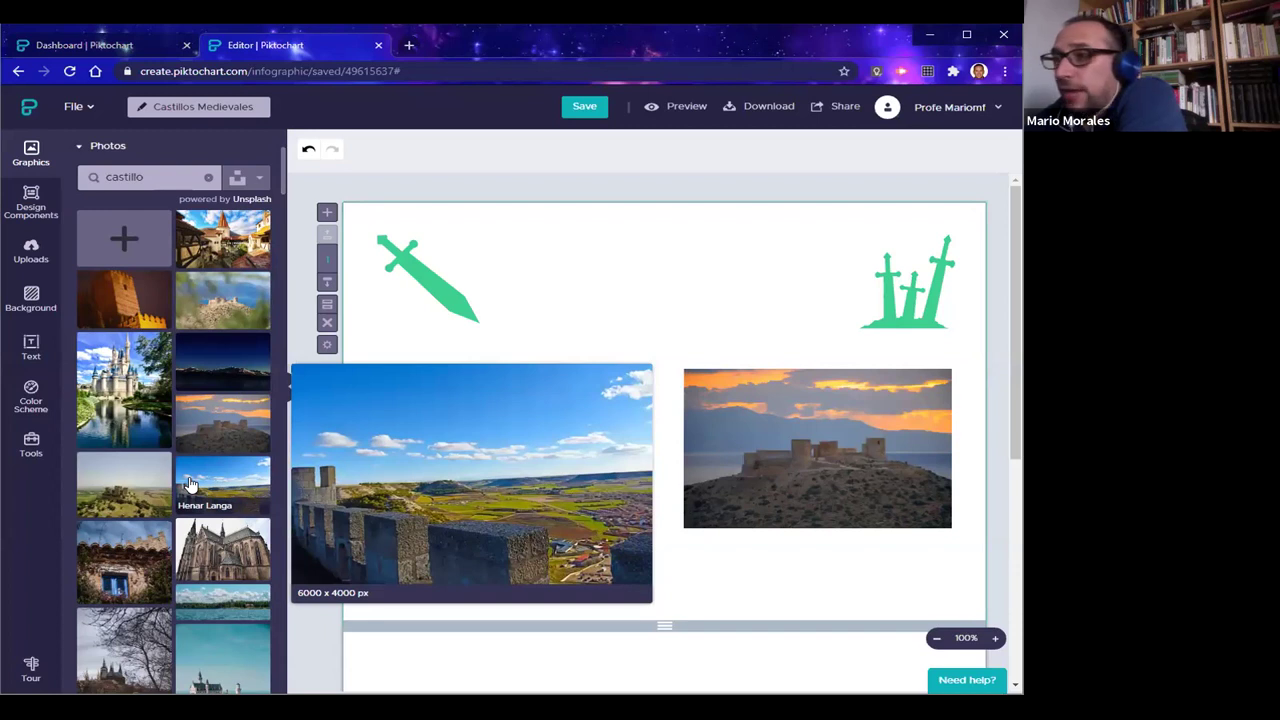
scroll(175, 500, "down", 5)
mouse_move(166, 526)
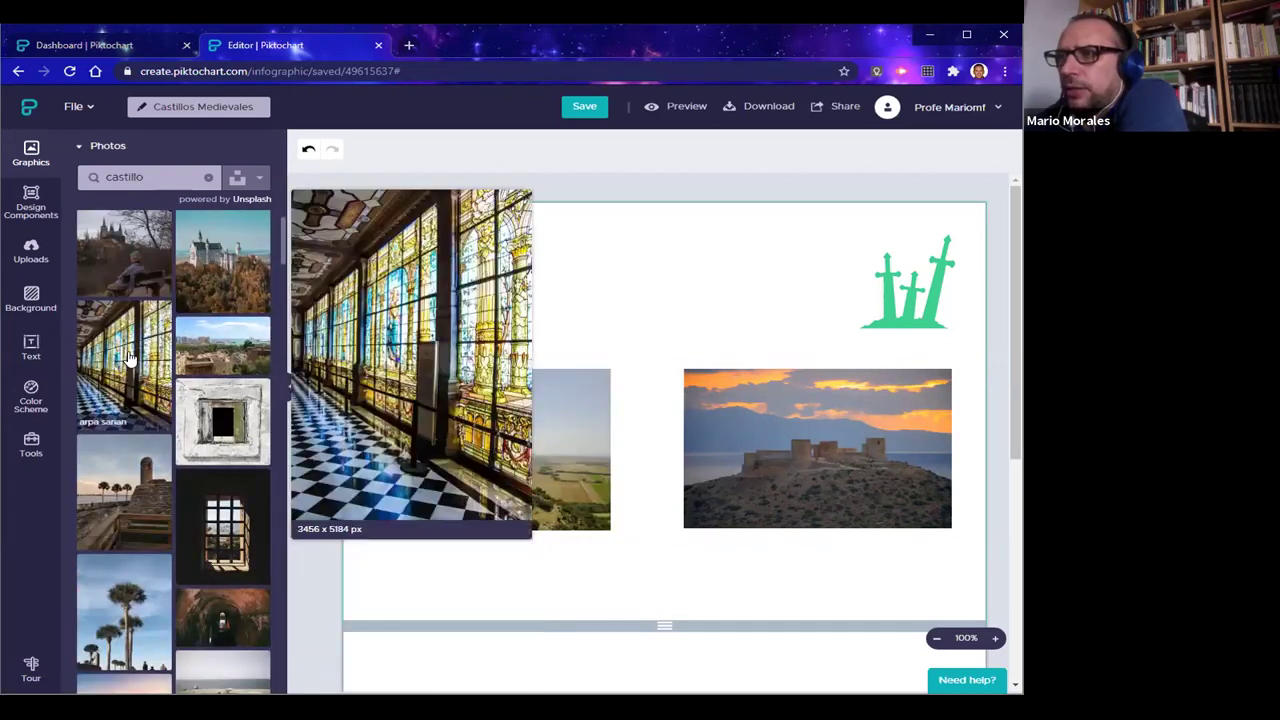
left_click(128, 358)
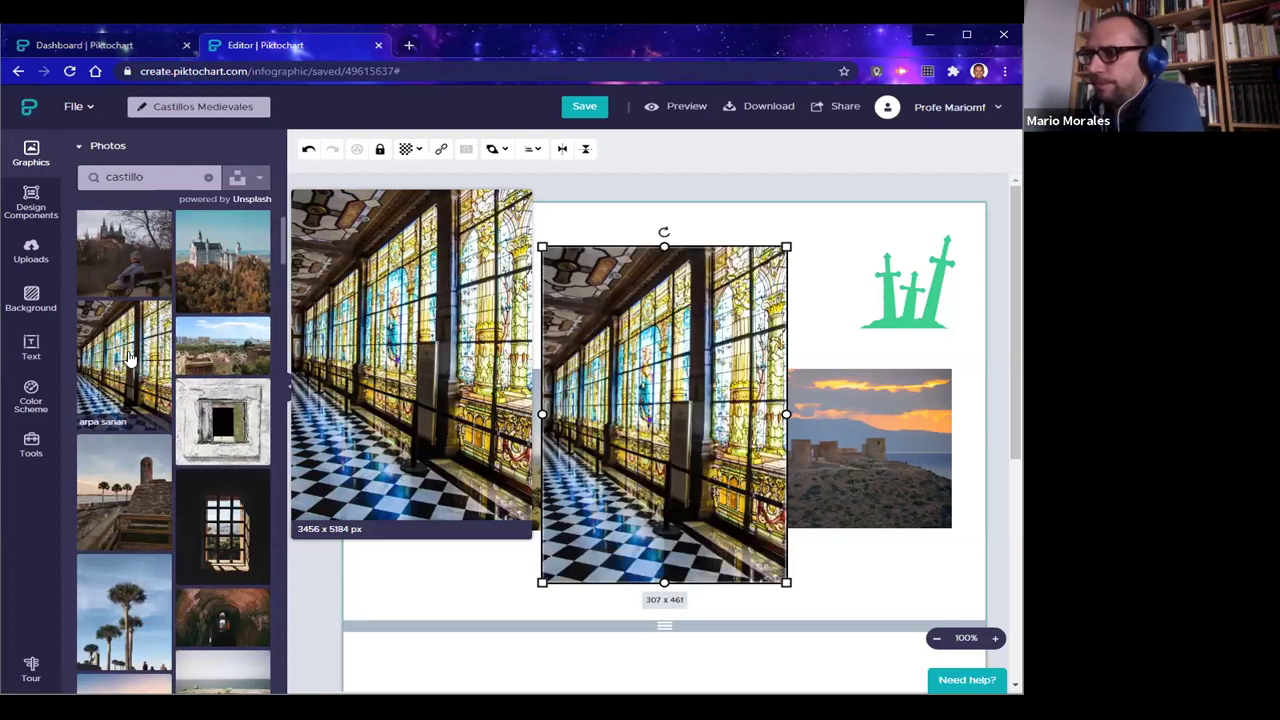
key("Delete")
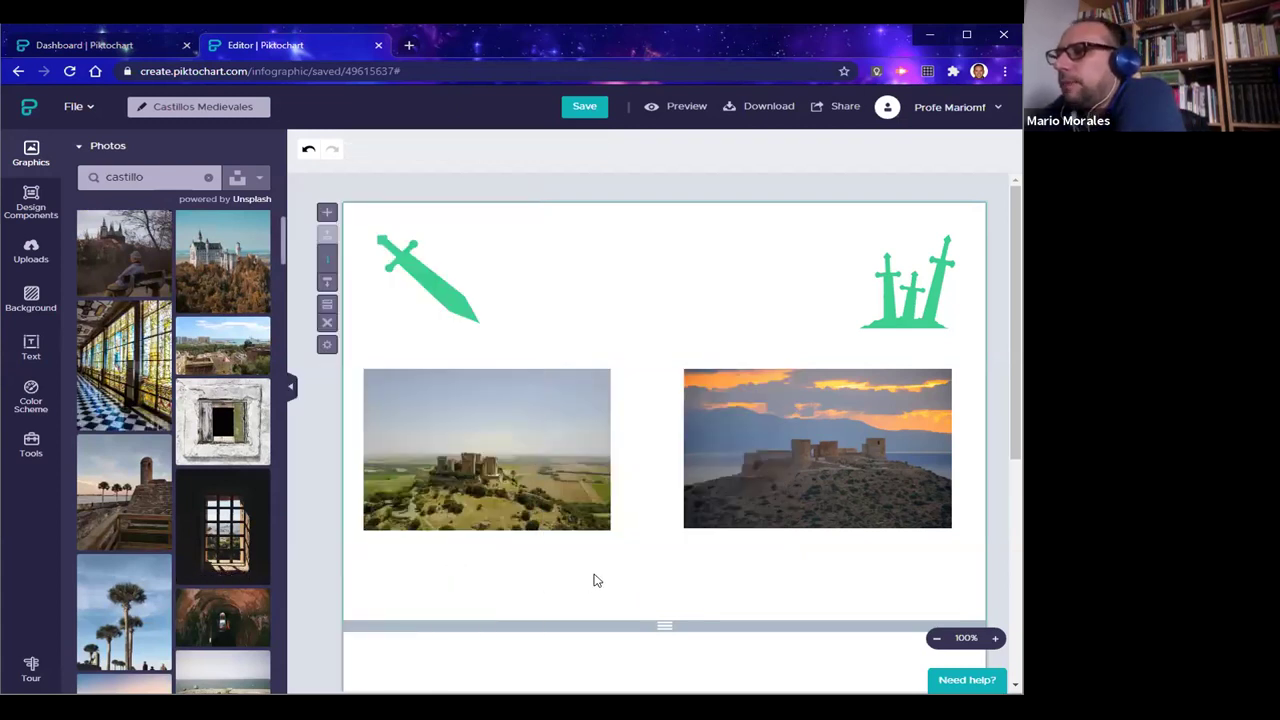
Extend the first block downward to make room below the two castle photos
scroll(648, 583, "down", 3)
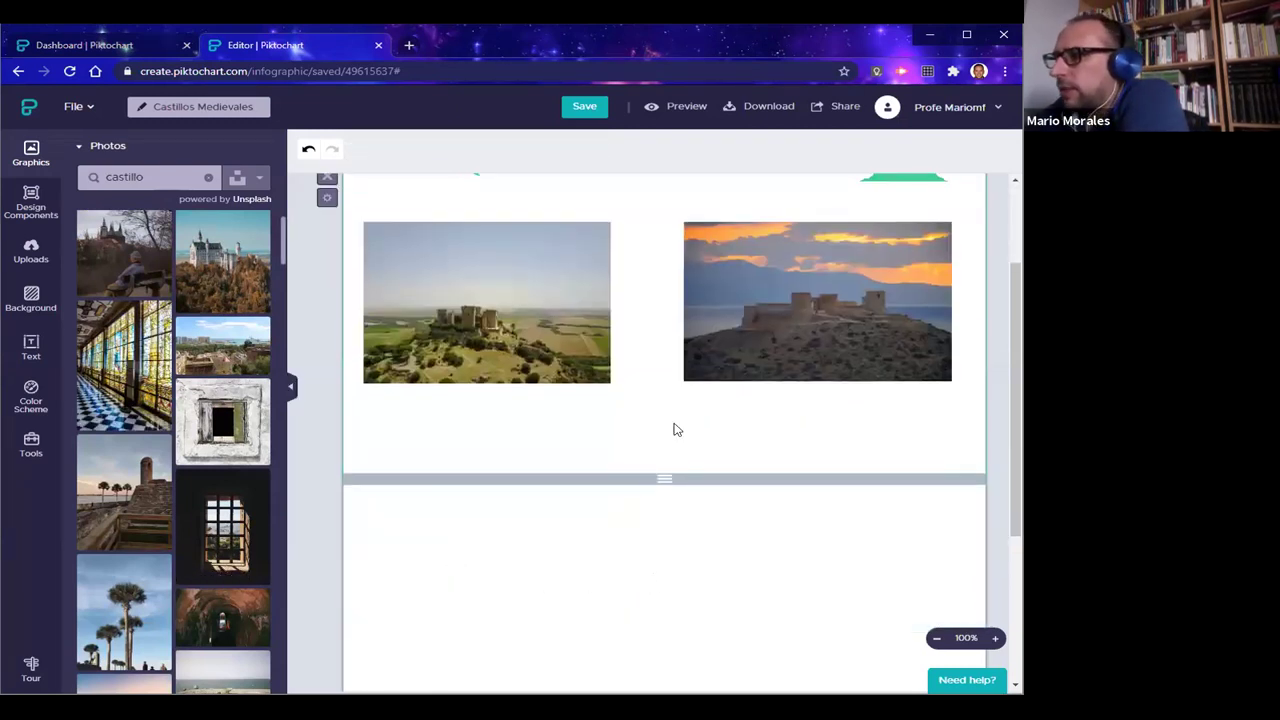
left_click_drag(664, 331, 660, 594)
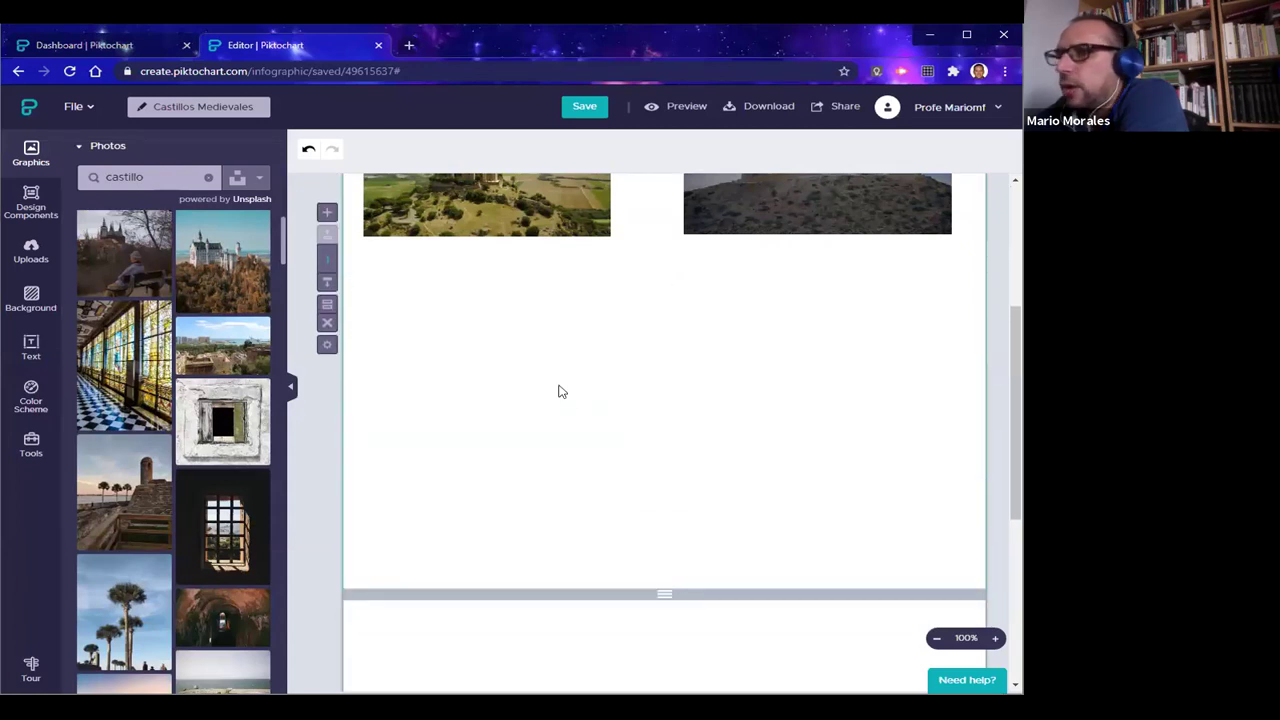
Browse the photo frames and insert the slanted vertical rectangle frame showing a white building
left_click(82, 148)
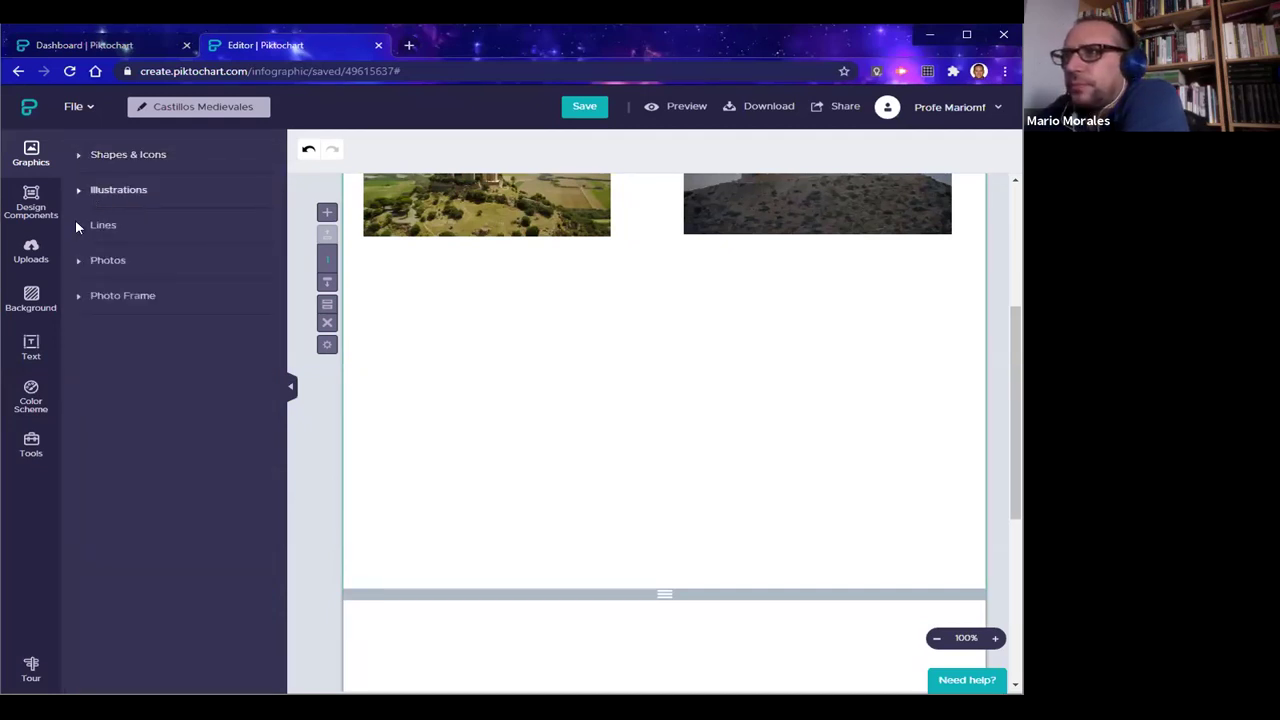
left_click(80, 298)
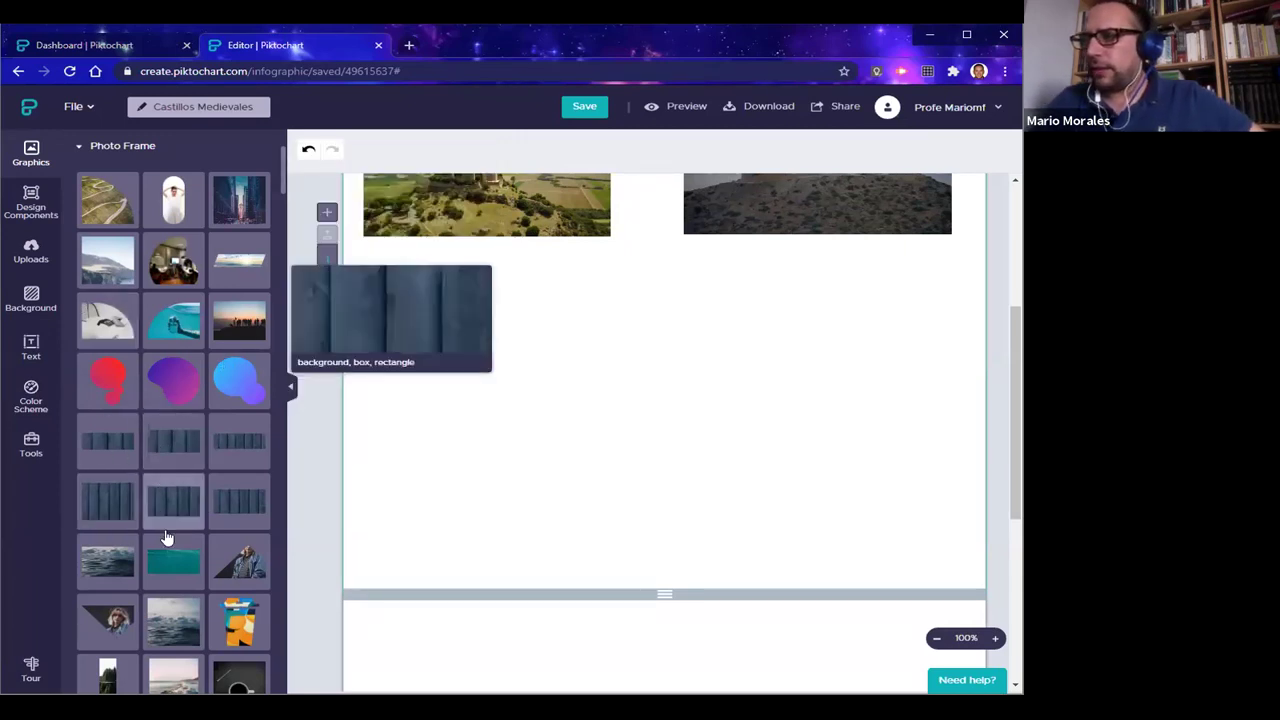
scroll(167, 539, "down", 3)
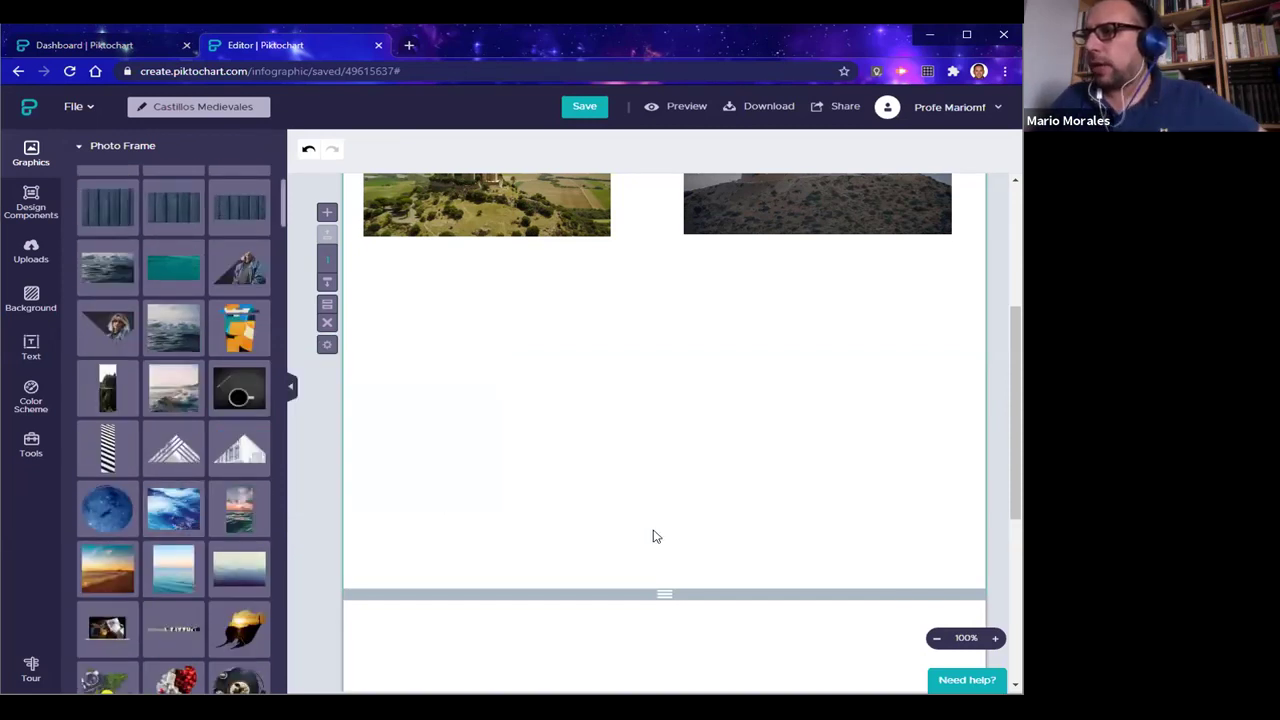
scroll(620, 568, "up", 3)
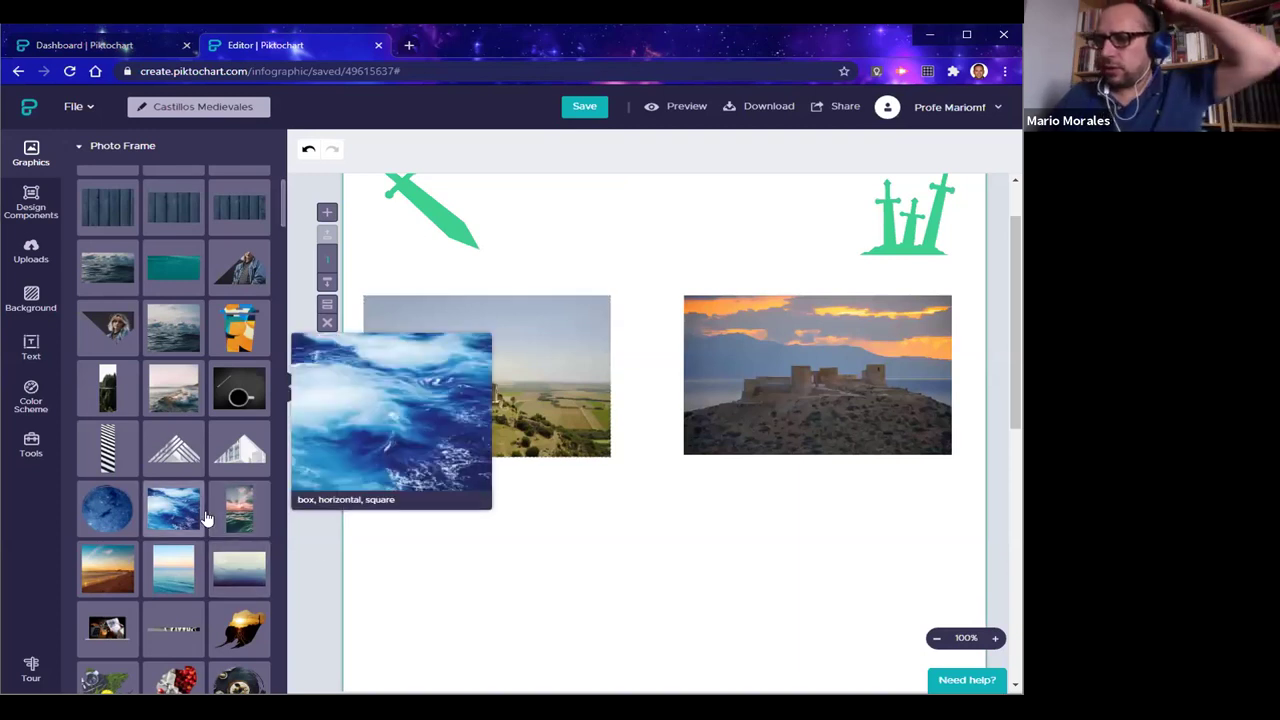
scroll(205, 518, "down", 2)
scroll(205, 518, "down", 6)
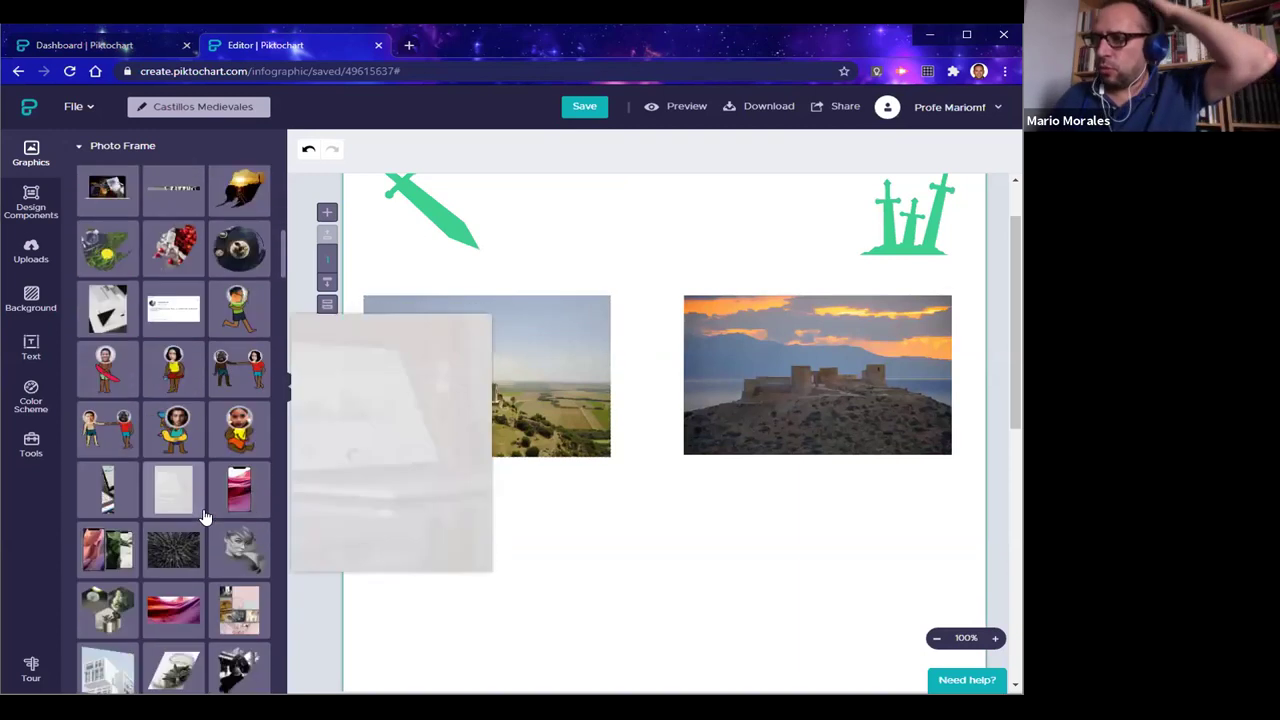
scroll(205, 518, "down", 1)
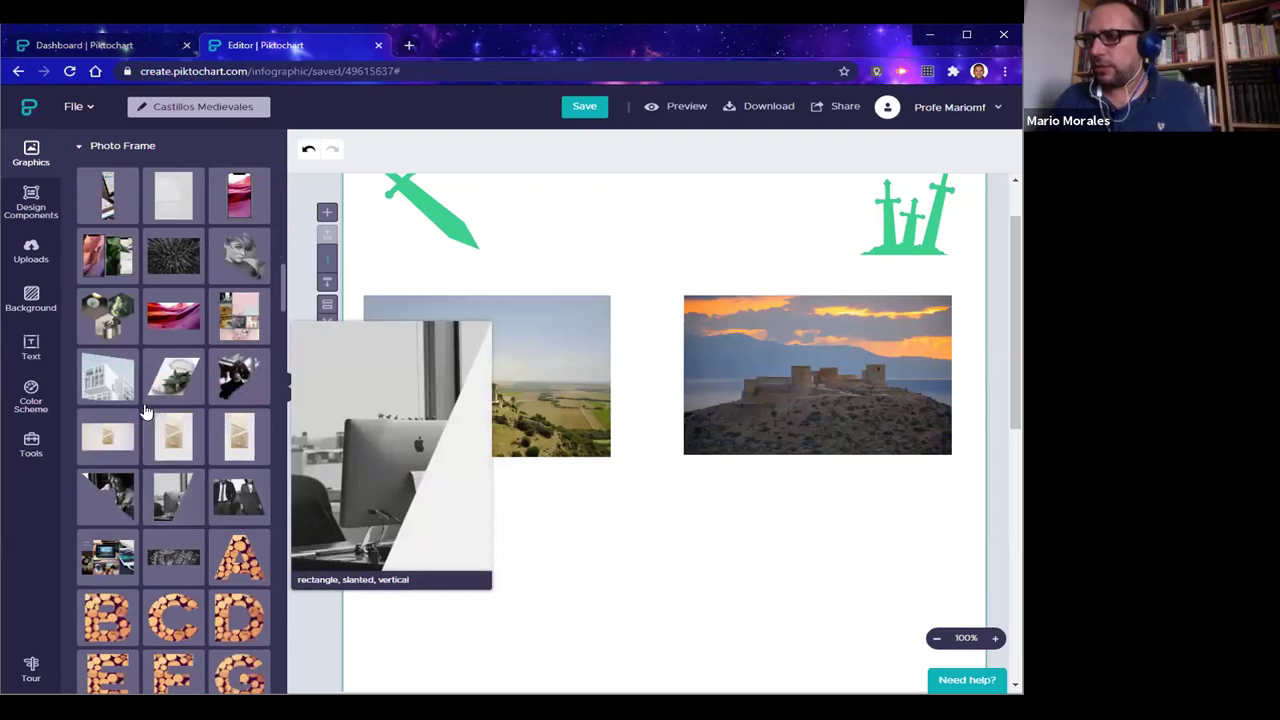
left_click(112, 388)
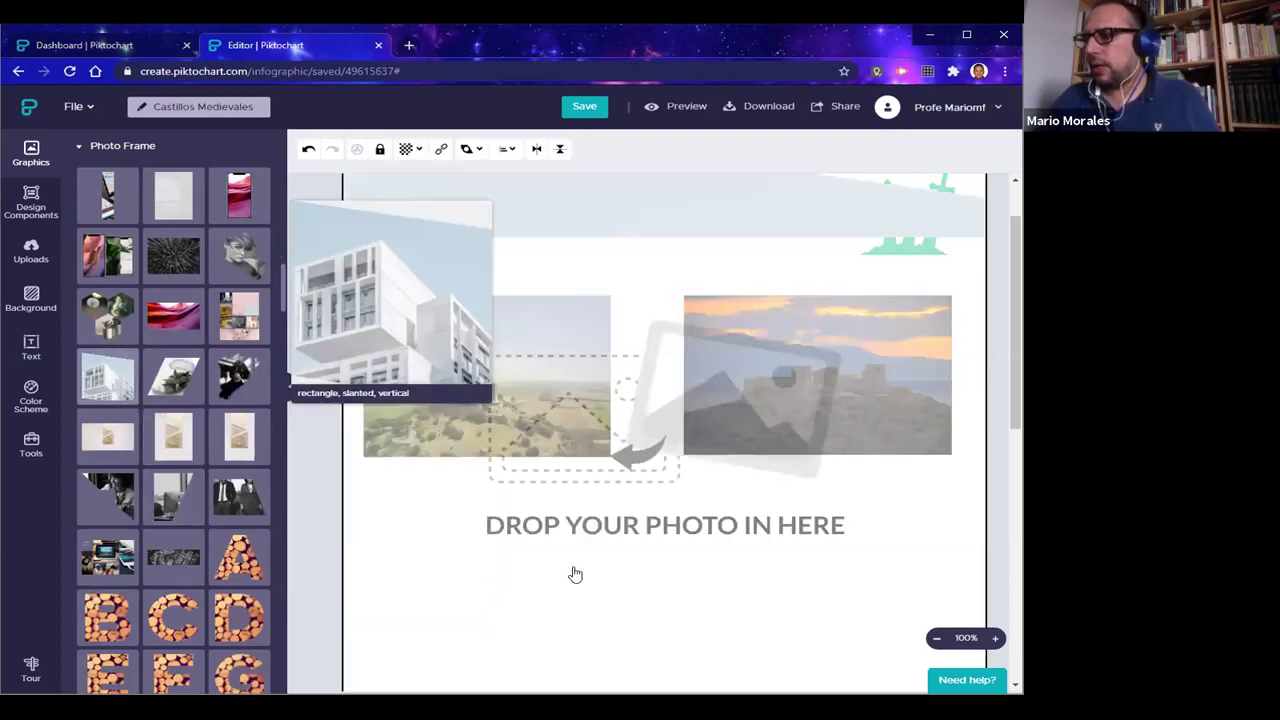
Shrink the slanted photo frame to about 264 x 291 and position it below the green-hill castle photo
scroll(692, 518, "up", 1)
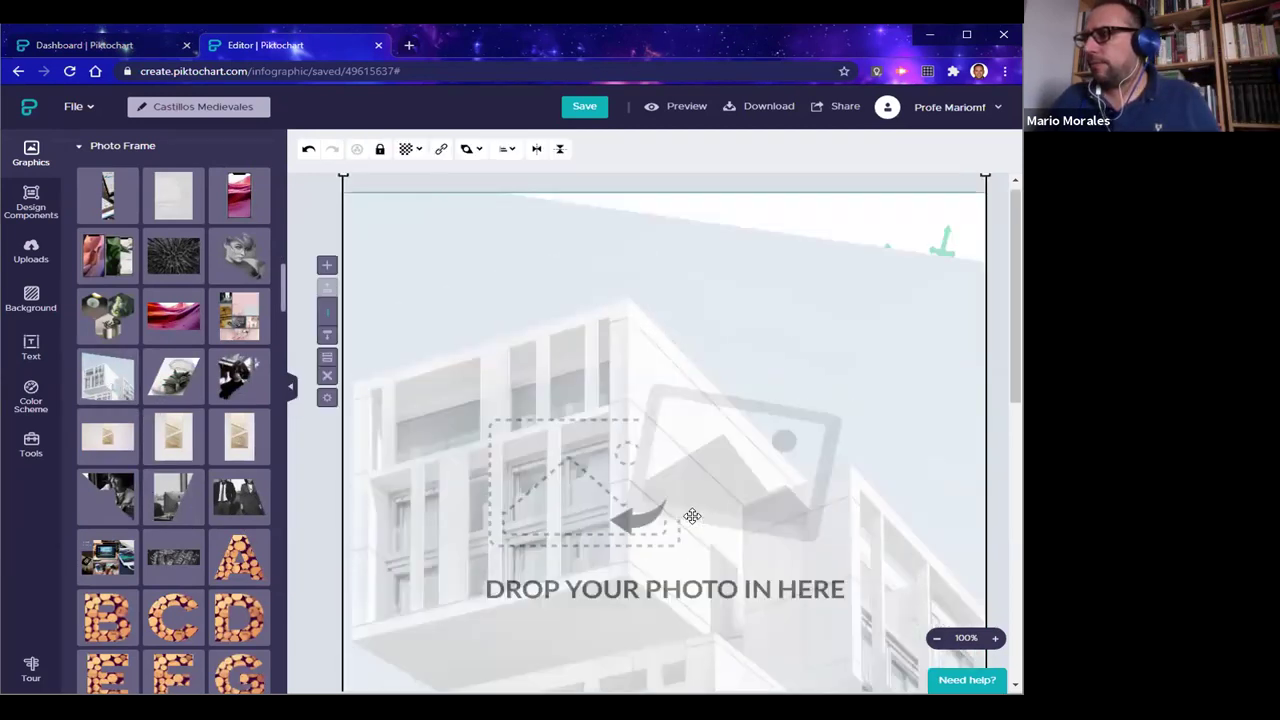
left_click_drag(984, 181, 550, 683)
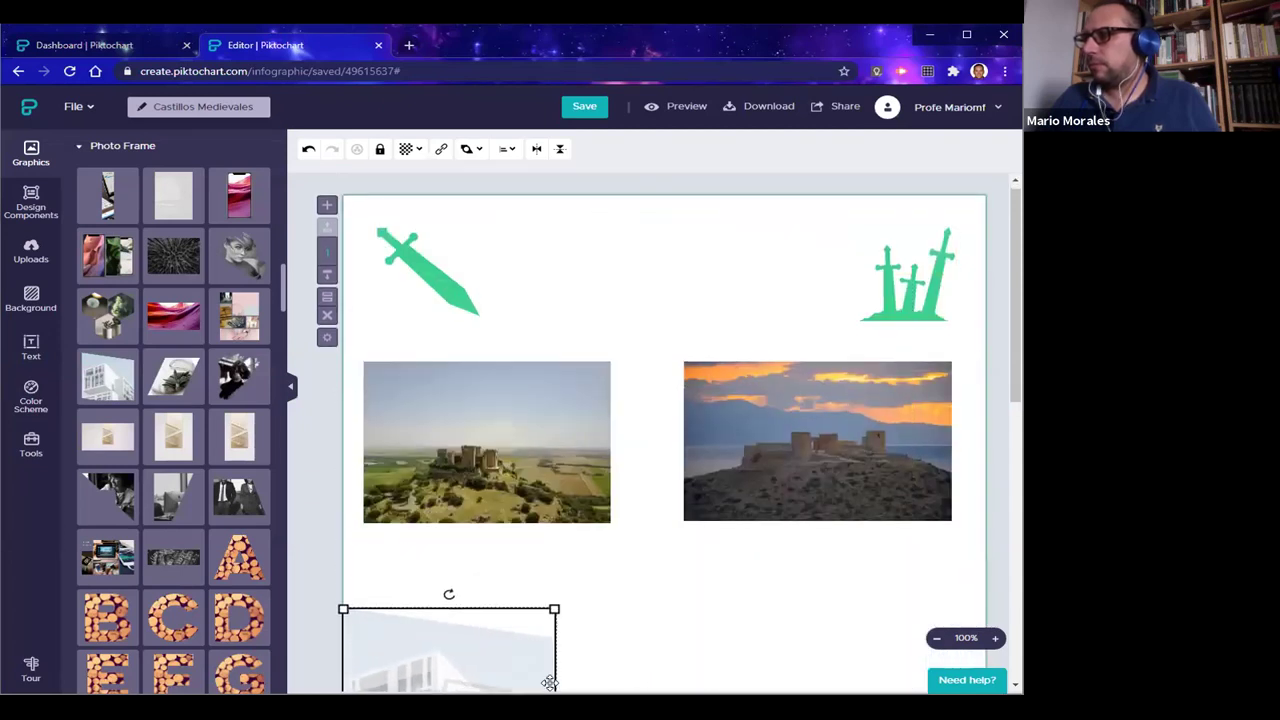
scroll(617, 623, "down", 3)
left_click_drag(564, 390, 629, 342)
scroll(639, 403, "up", 2)
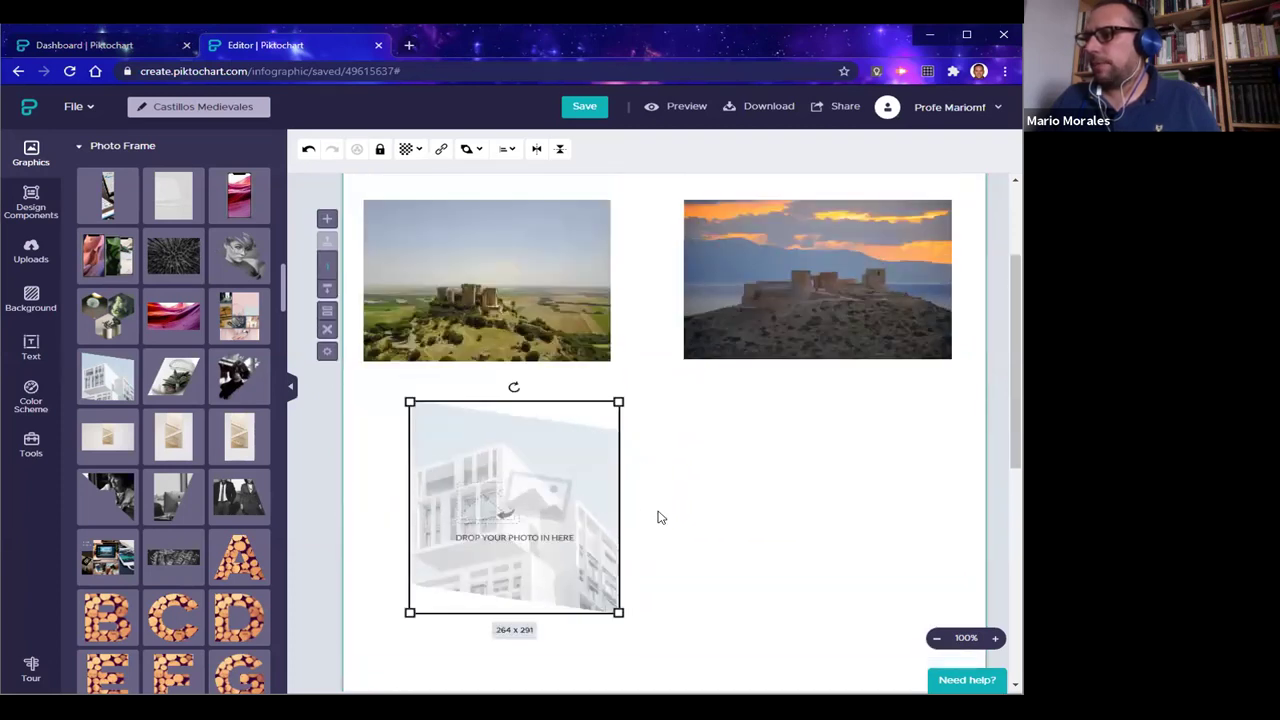
Fill the slanted photo frame with the green-hill castle photo and place the frame beside the sunset castle photo
left_click(675, 498)
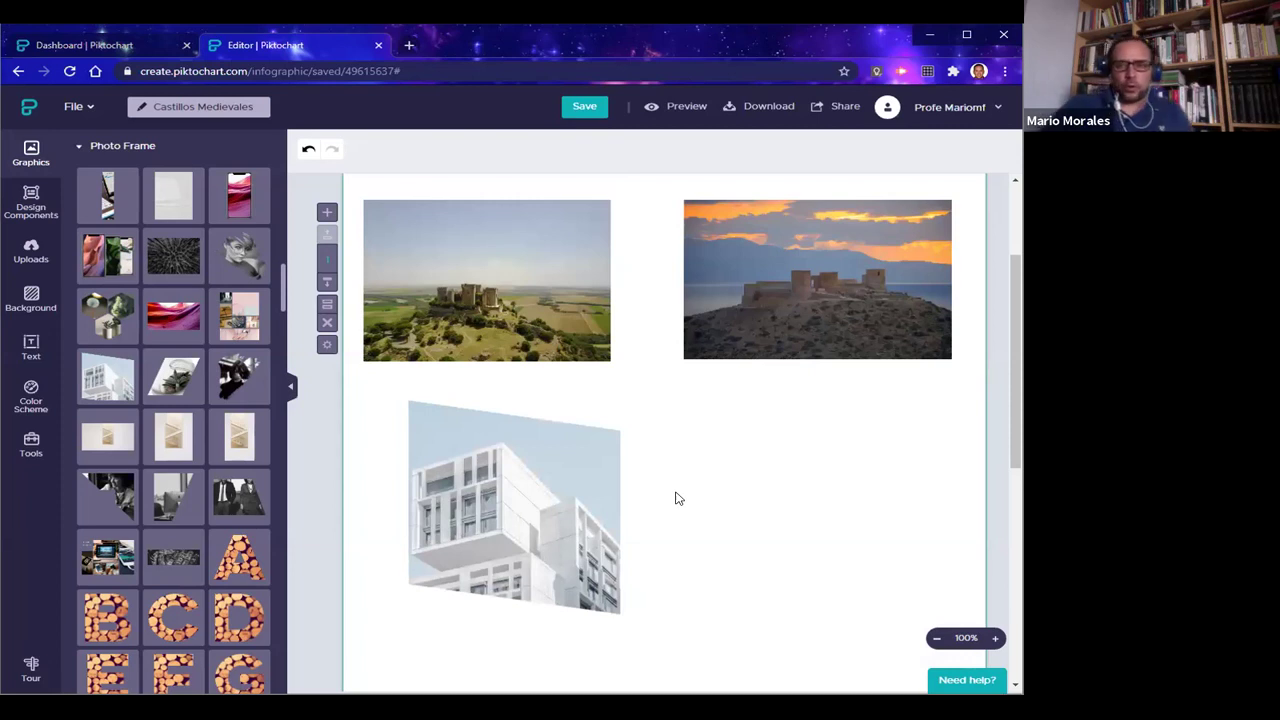
left_click(503, 279)
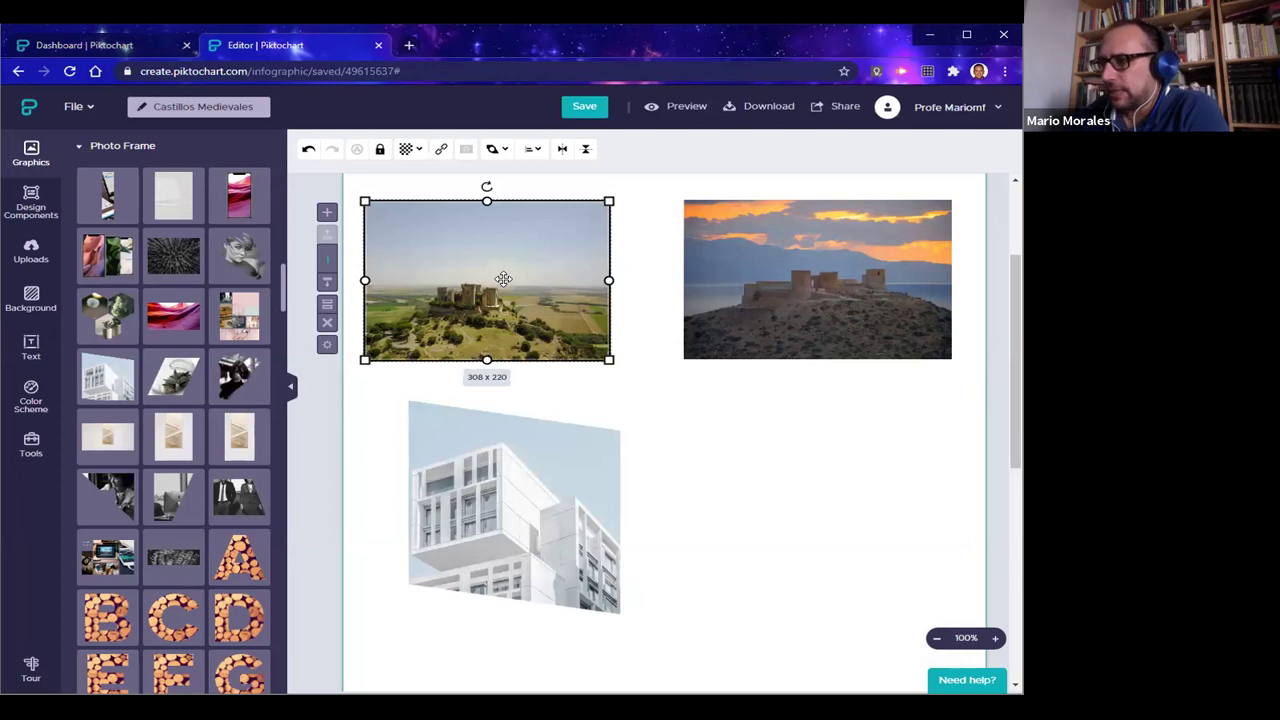
key("ctrl+s")
left_click_drag(503, 279, 505, 326)
left_click(724, 528)
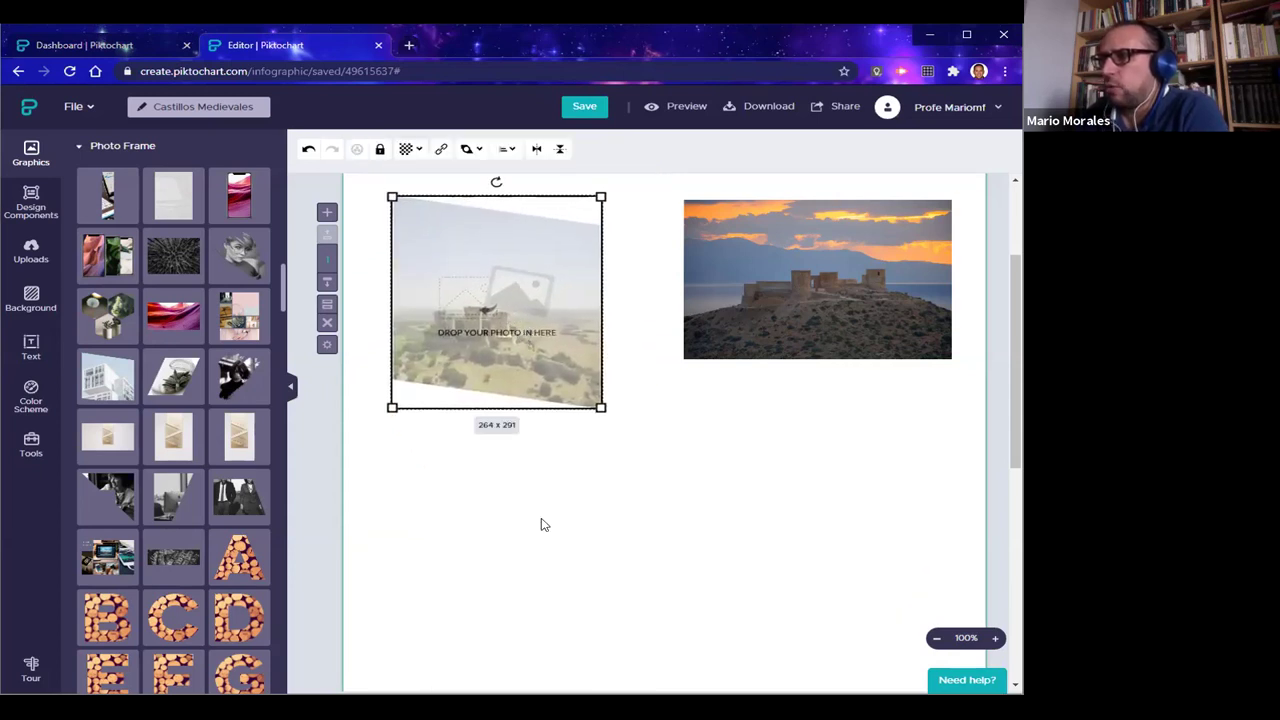
left_click(537, 553)
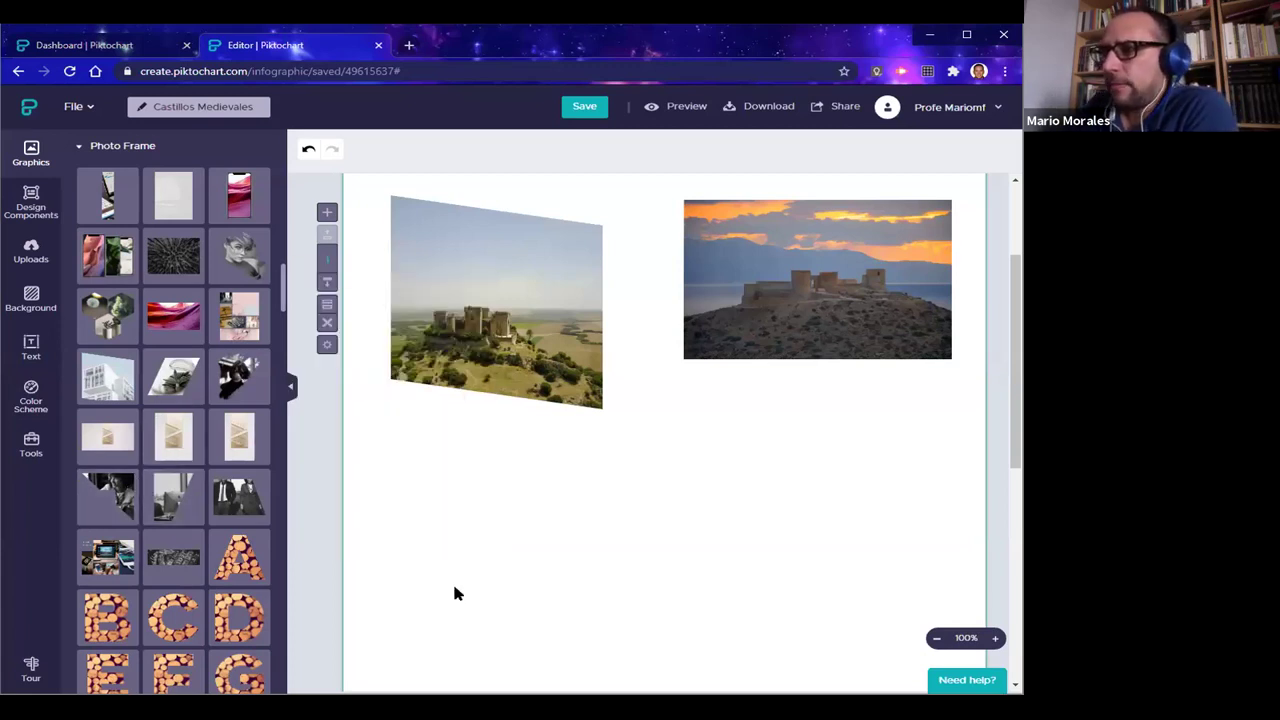
Enlarge and reposition the castle photo inside the slanted frame so the castle fills the frame, and apply the crop
left_click(505, 349)
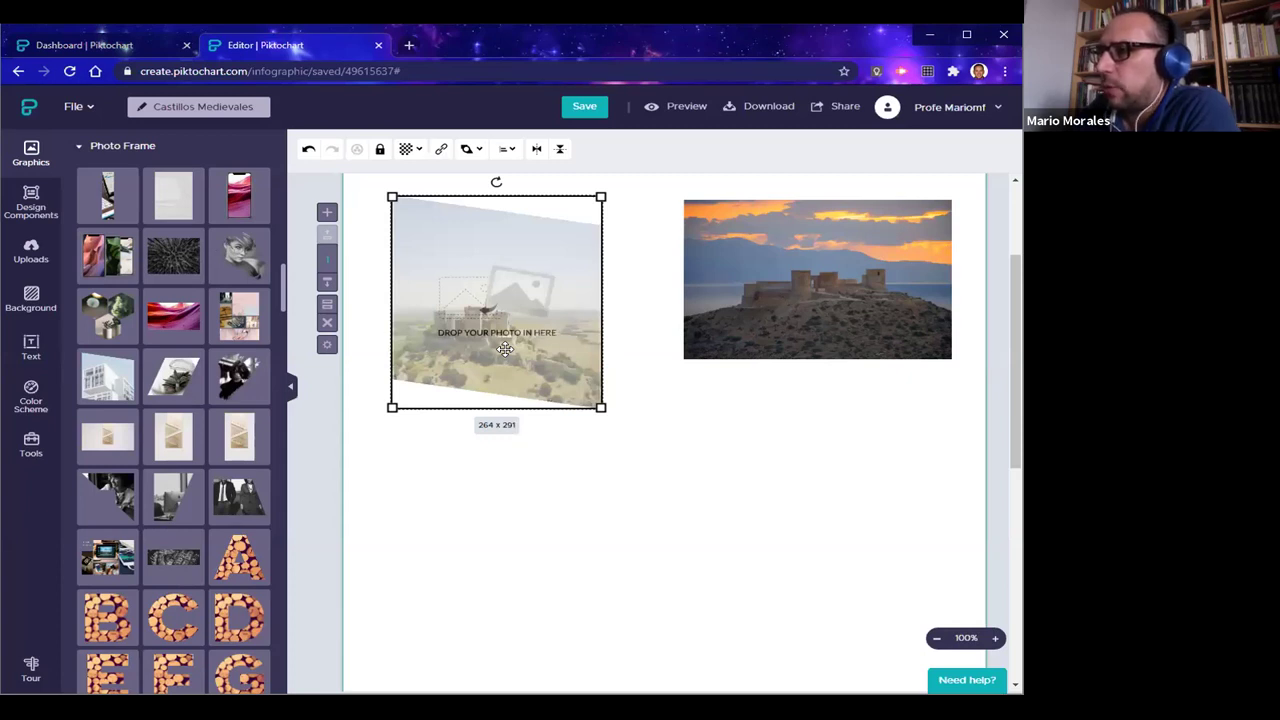
double_click(505, 349)
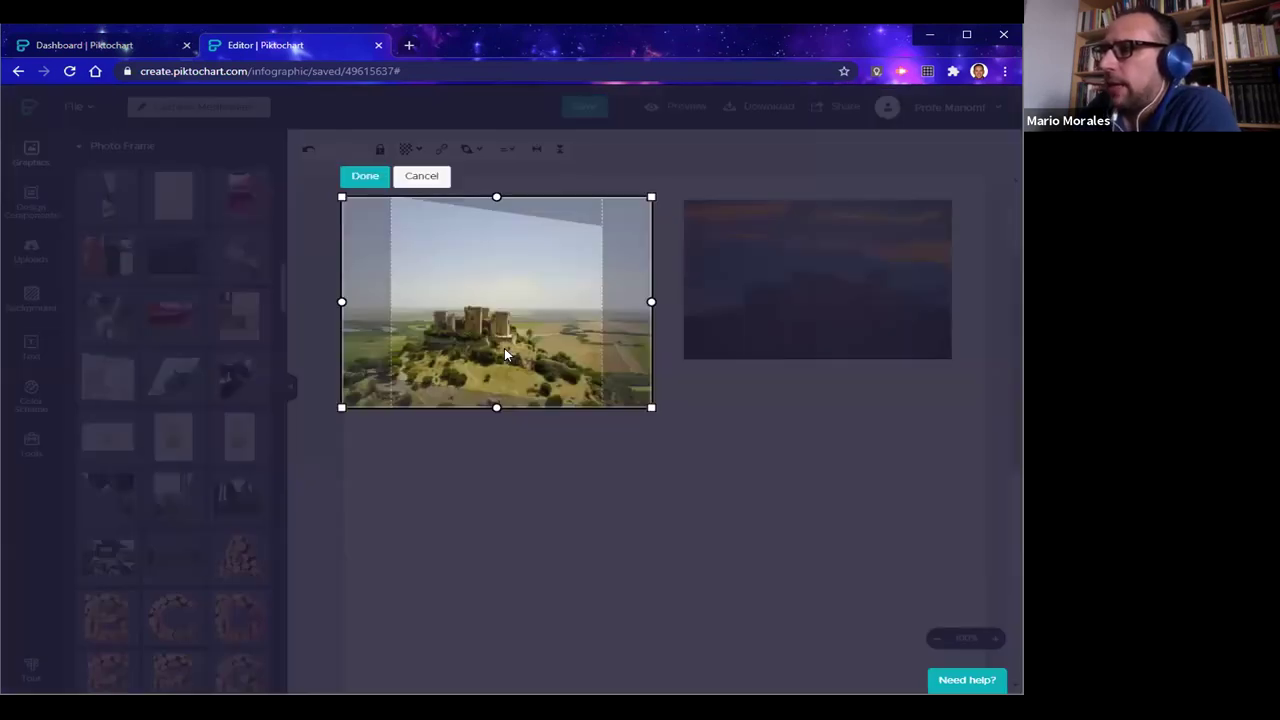
left_click_drag(304, 451, 170, 530)
left_click_drag(271, 486, 392, 374)
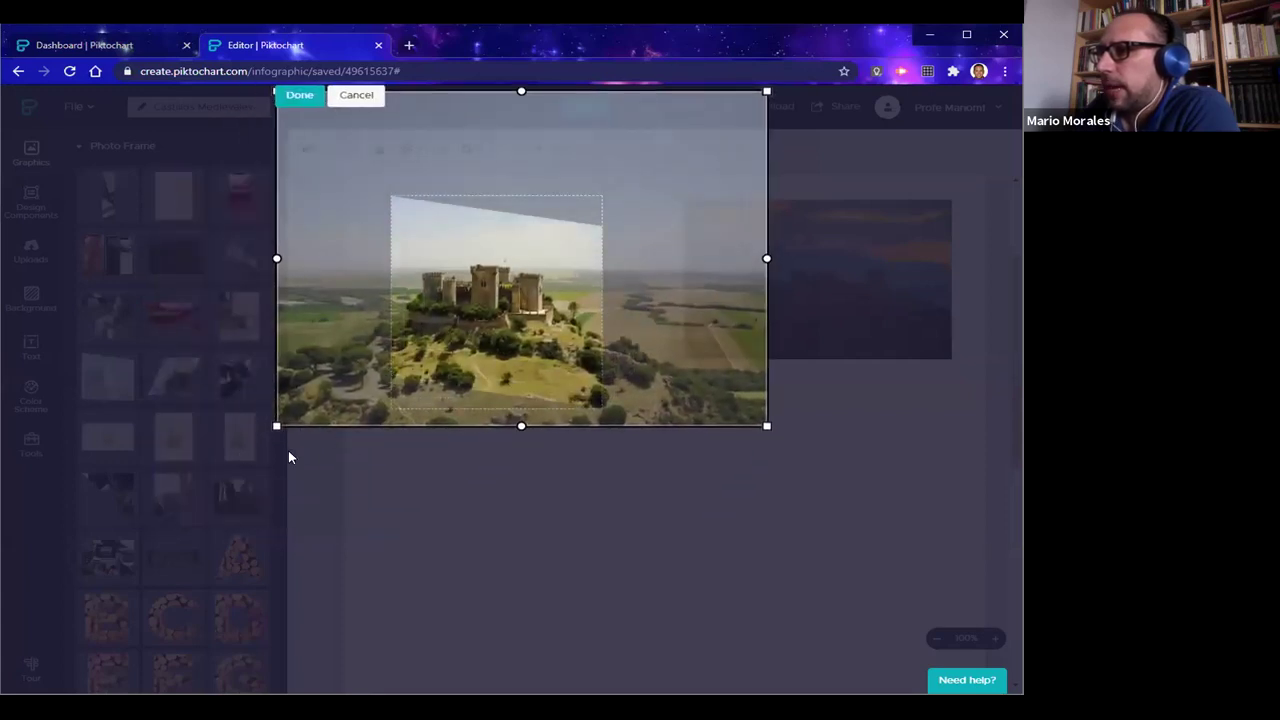
left_click_drag(276, 425, 197, 483)
left_click_drag(283, 457, 337, 431)
left_click_drag(242, 448, 203, 471)
left_click_drag(286, 448, 318, 433)
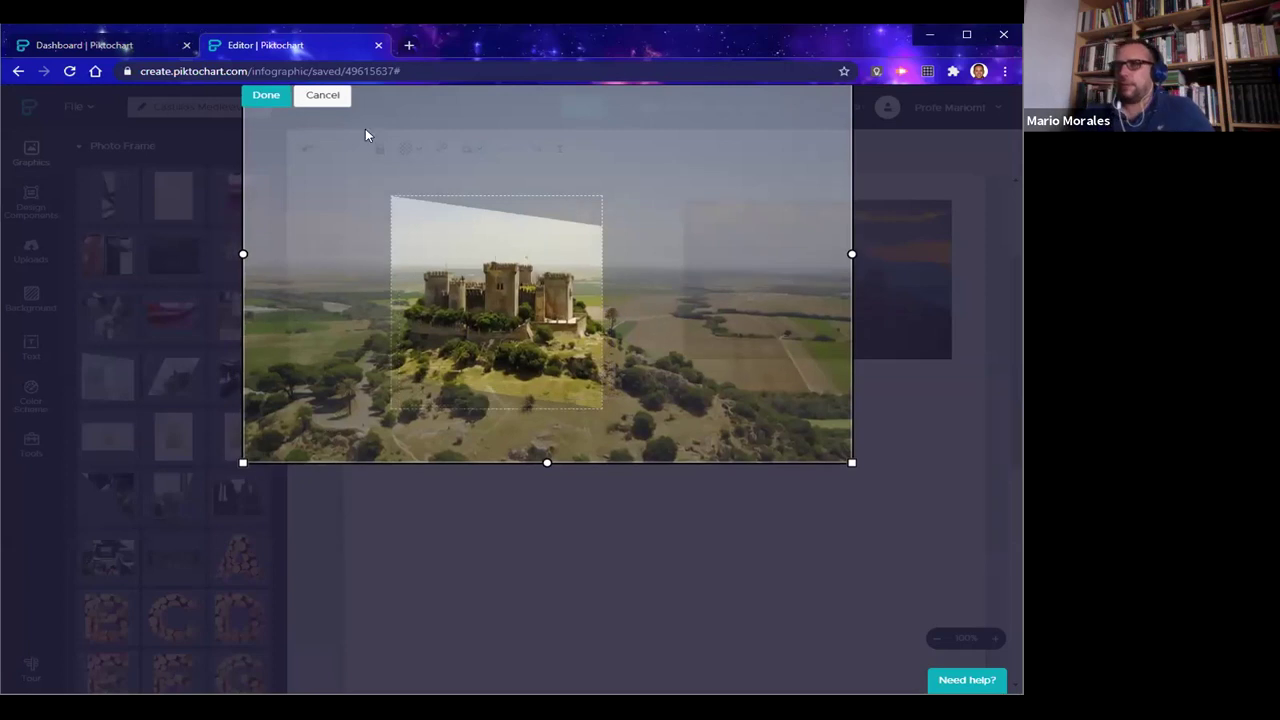
left_click(266, 95)
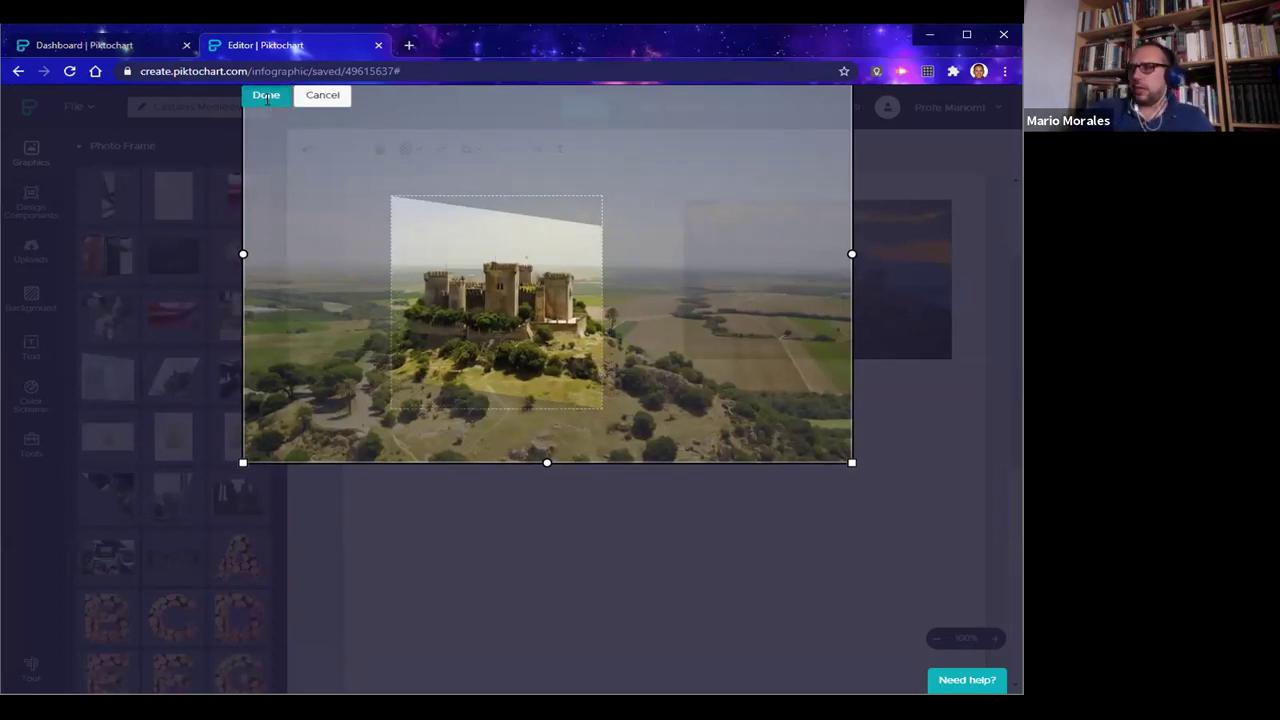
left_click(493, 516)
Move the single sword icon out of the way, shrink the slanted castle frame and place it in the block's upper-left corner
scroll(540, 567, "up", 2)
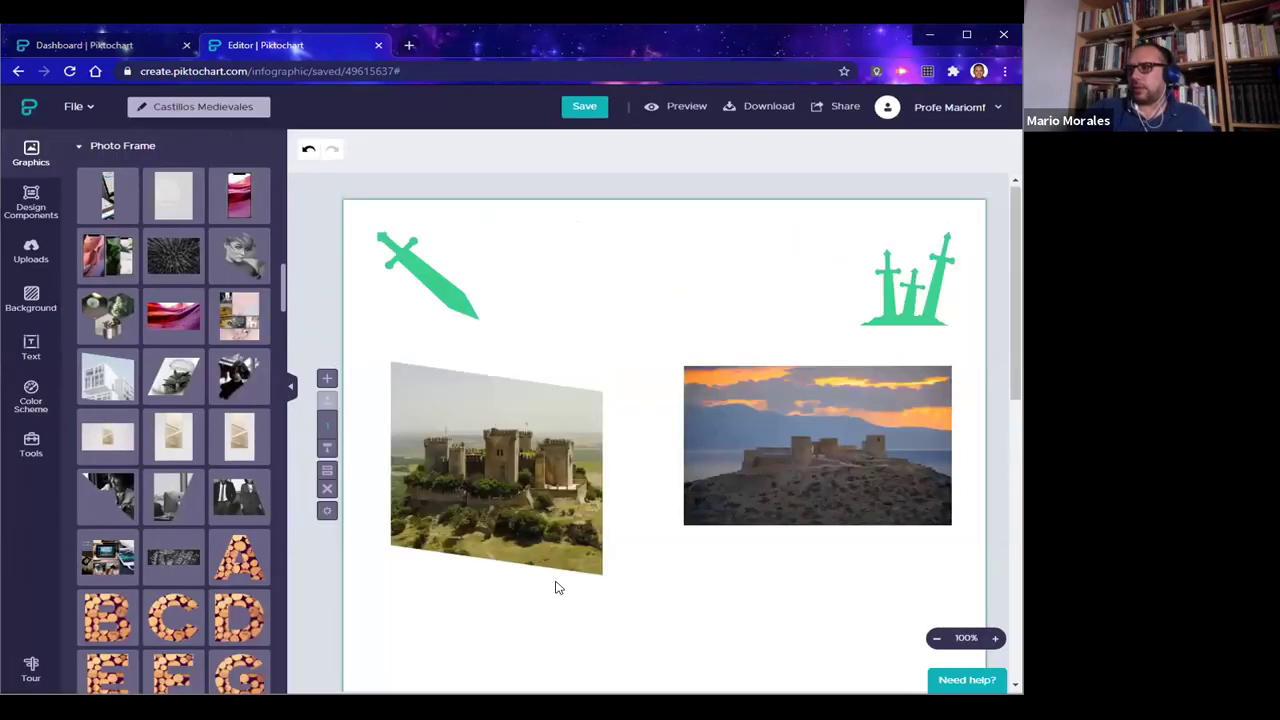
left_click_drag(562, 574, 546, 554)
left_click(590, 606)
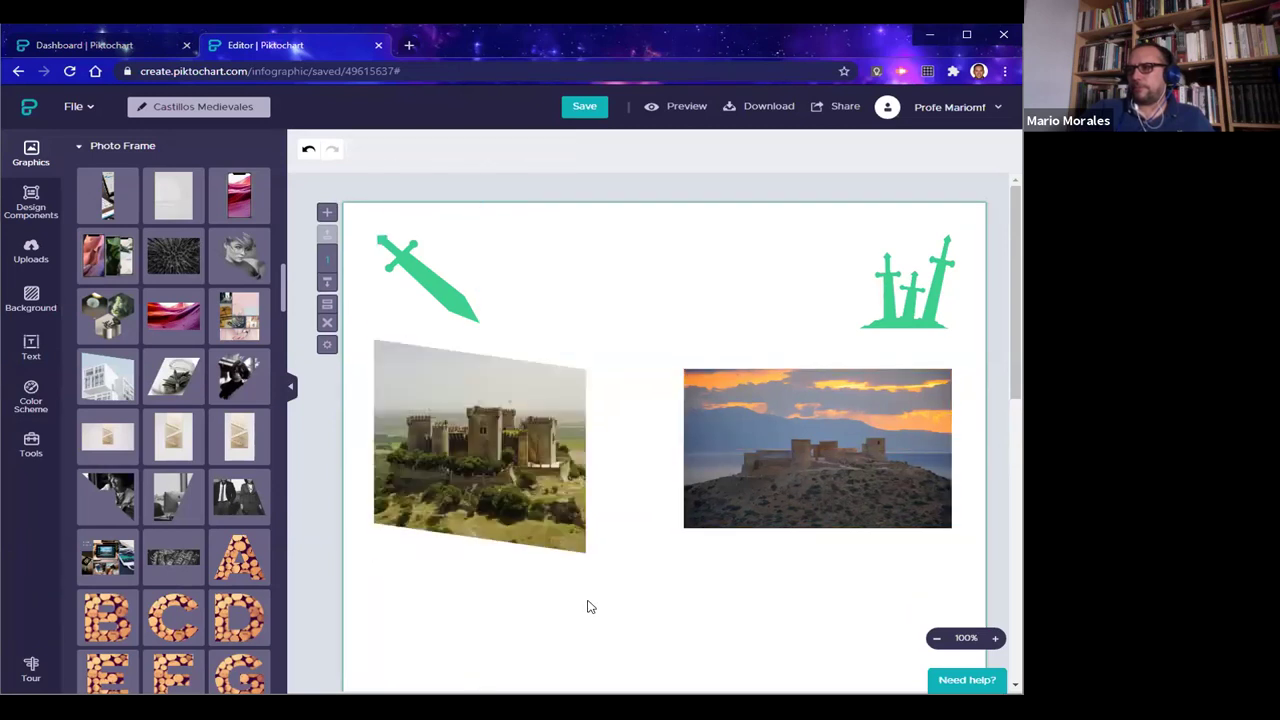
left_click_drag(435, 288, 746, 602)
left_click(550, 540)
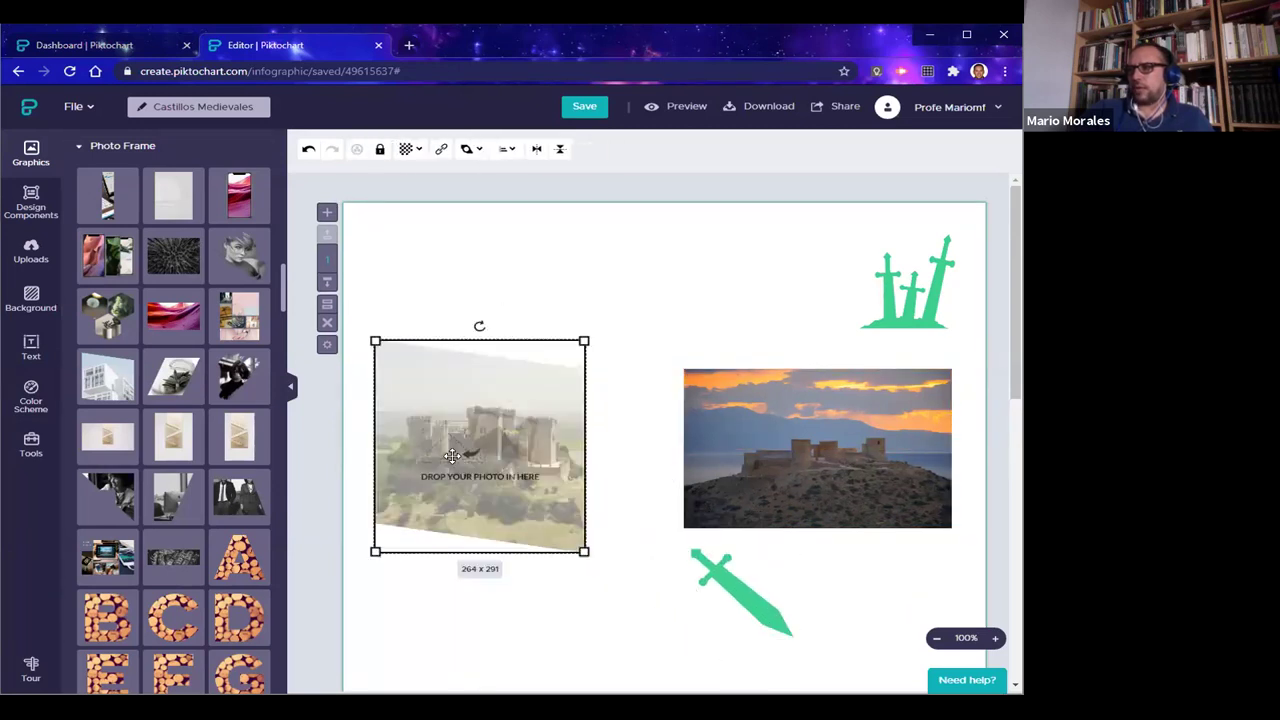
left_click_drag(583, 548, 474, 339)
Place the single sword icon over the lower-left corner of the slanted castle frame and bring it forward in front of the photo
left_click_drag(716, 570, 370, 340)
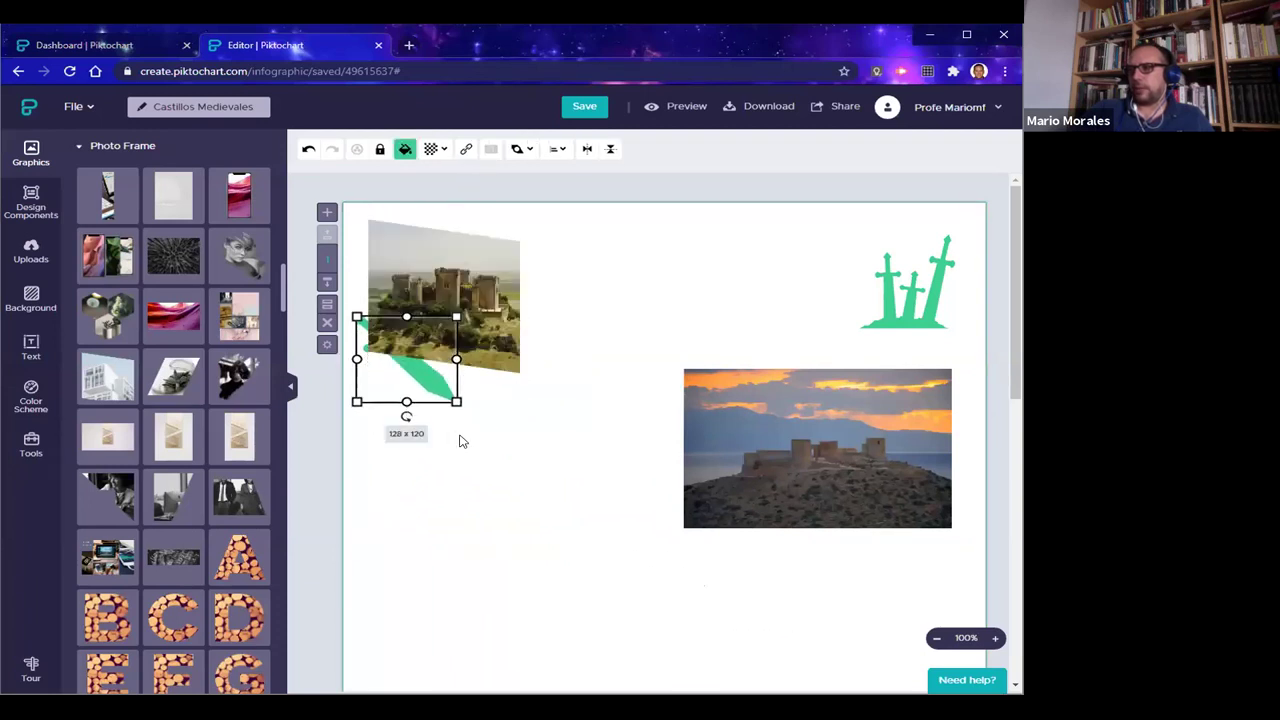
left_click(513, 545)
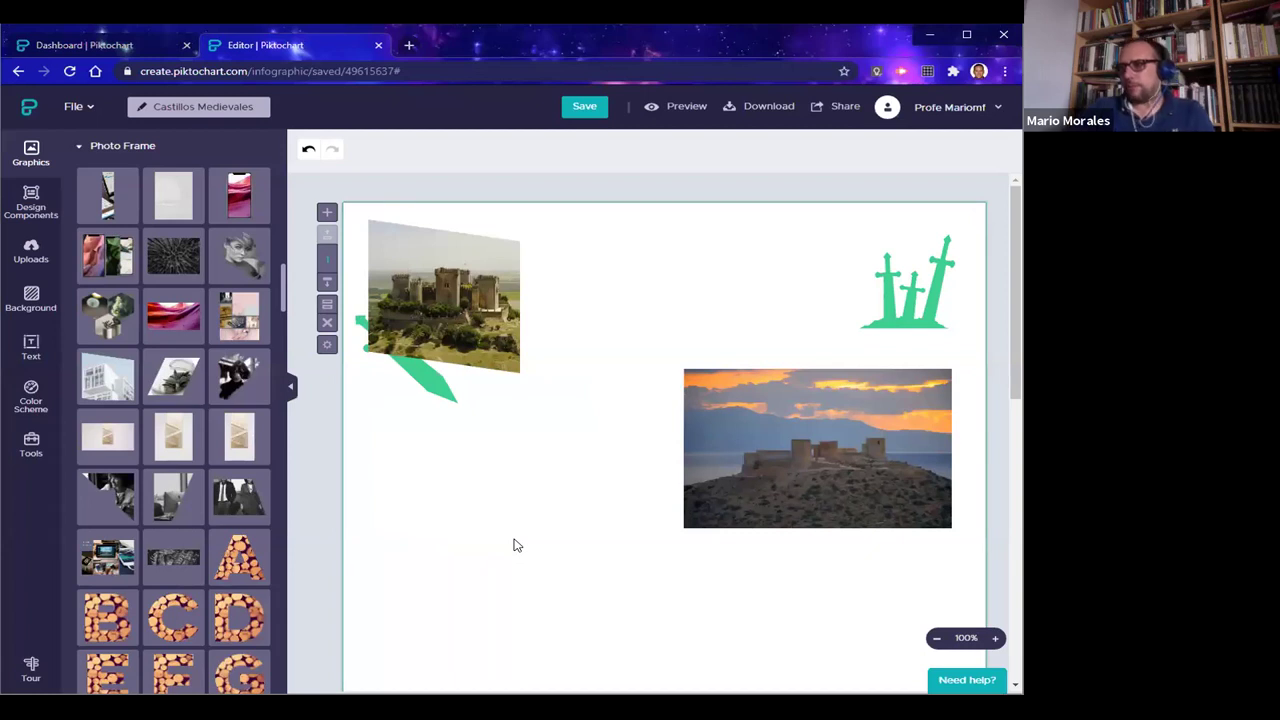
left_click(436, 380)
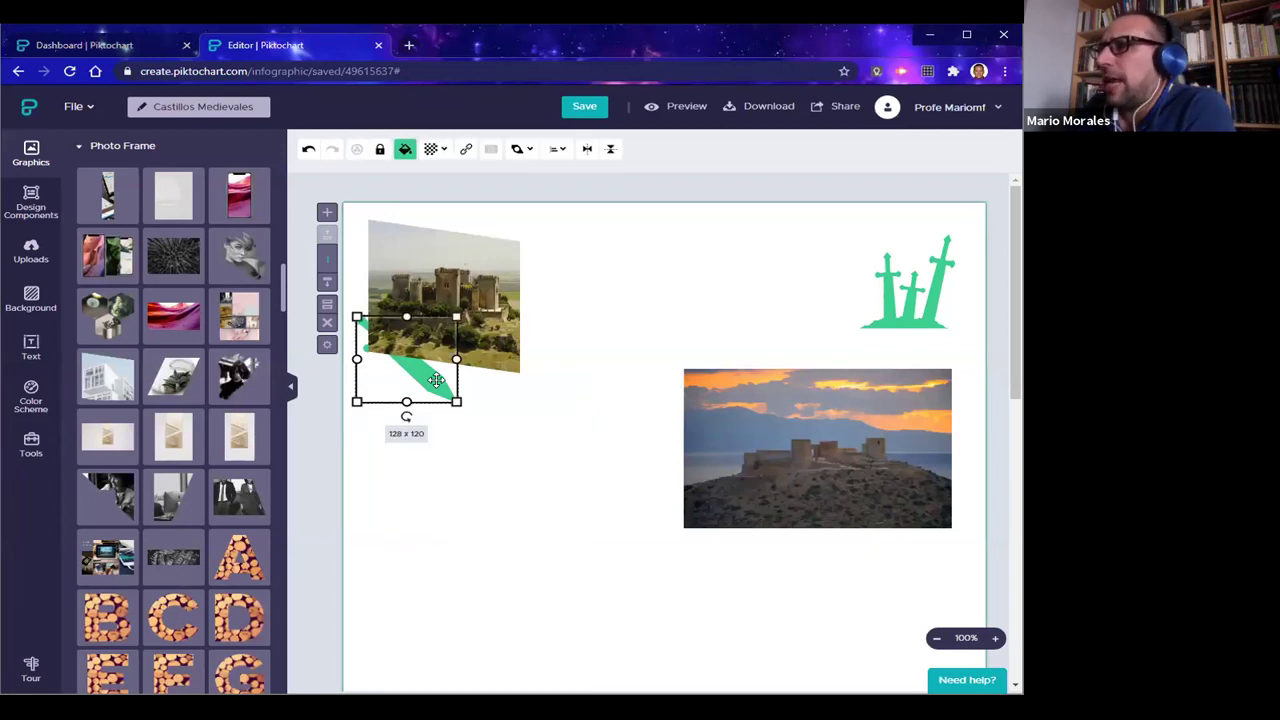
left_click(522, 149)
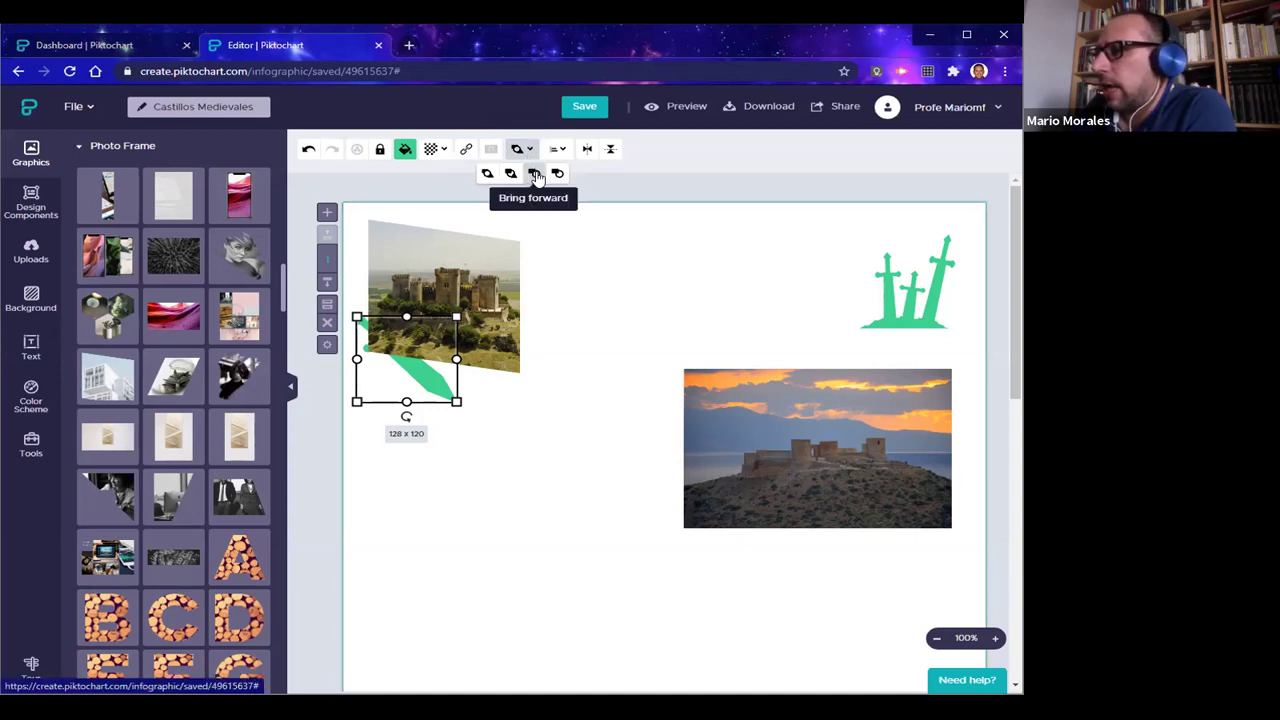
left_click(537, 176)
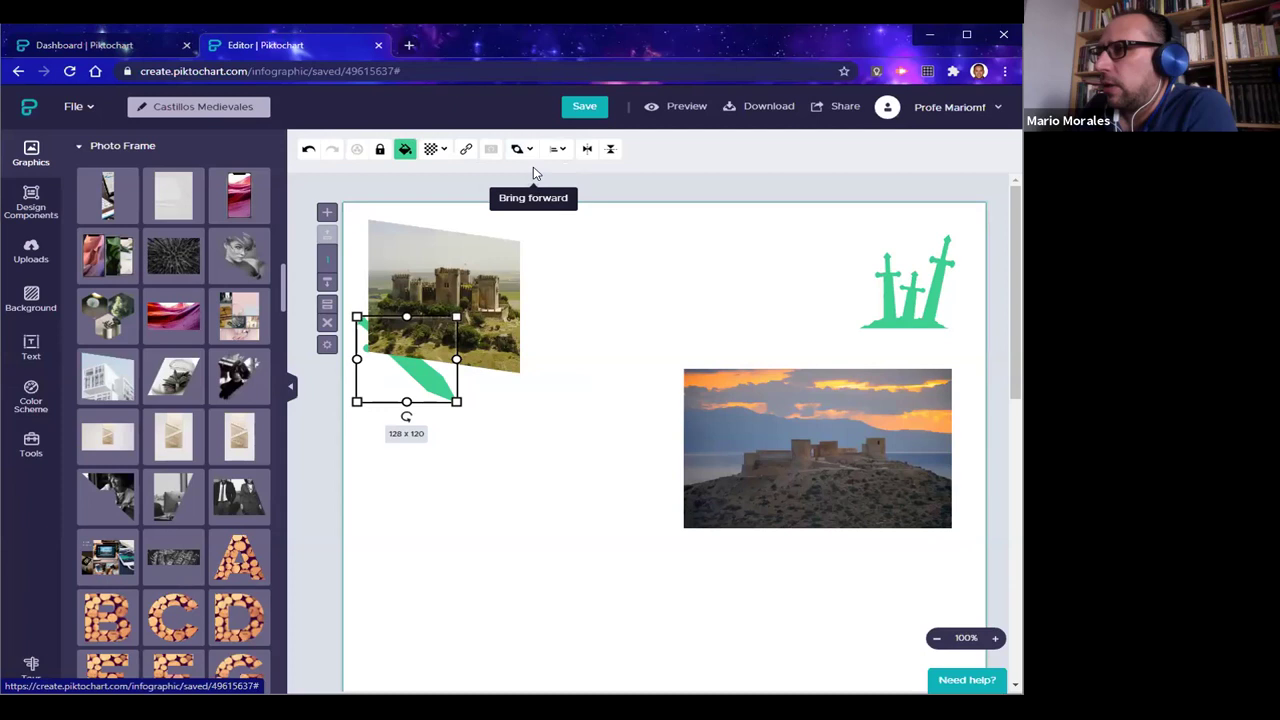
left_click(522, 149)
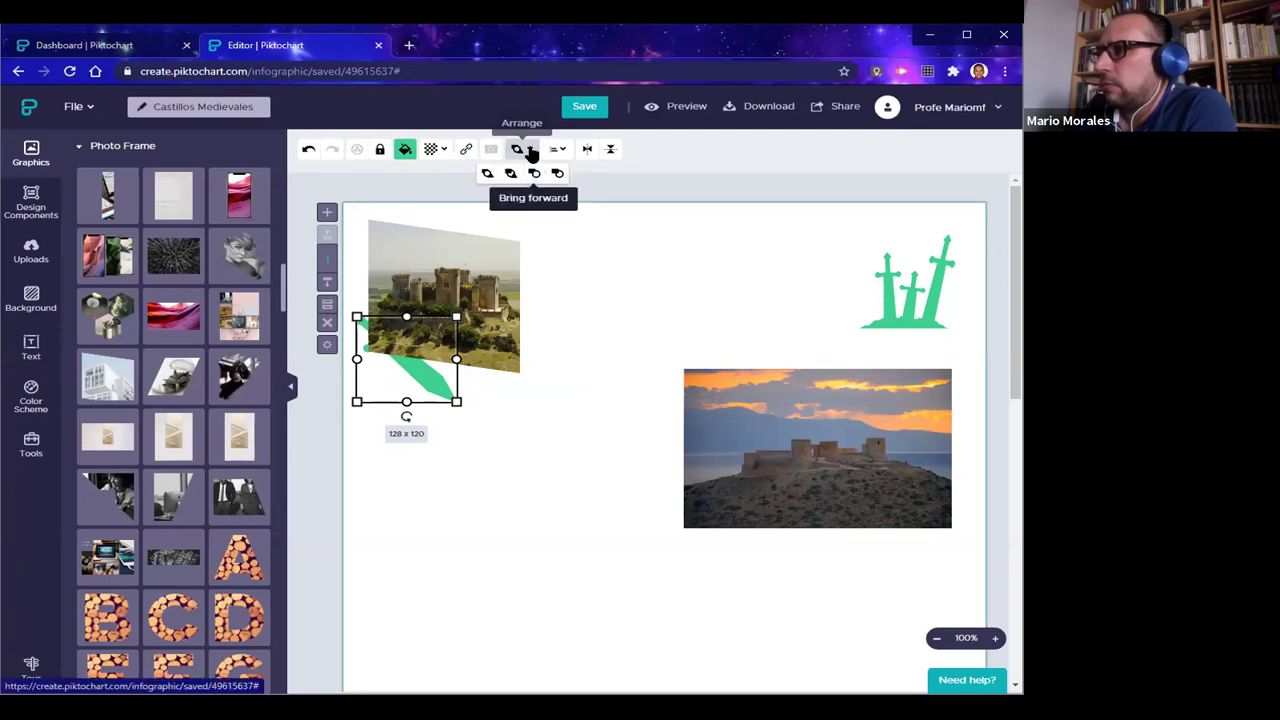
left_click(536, 175)
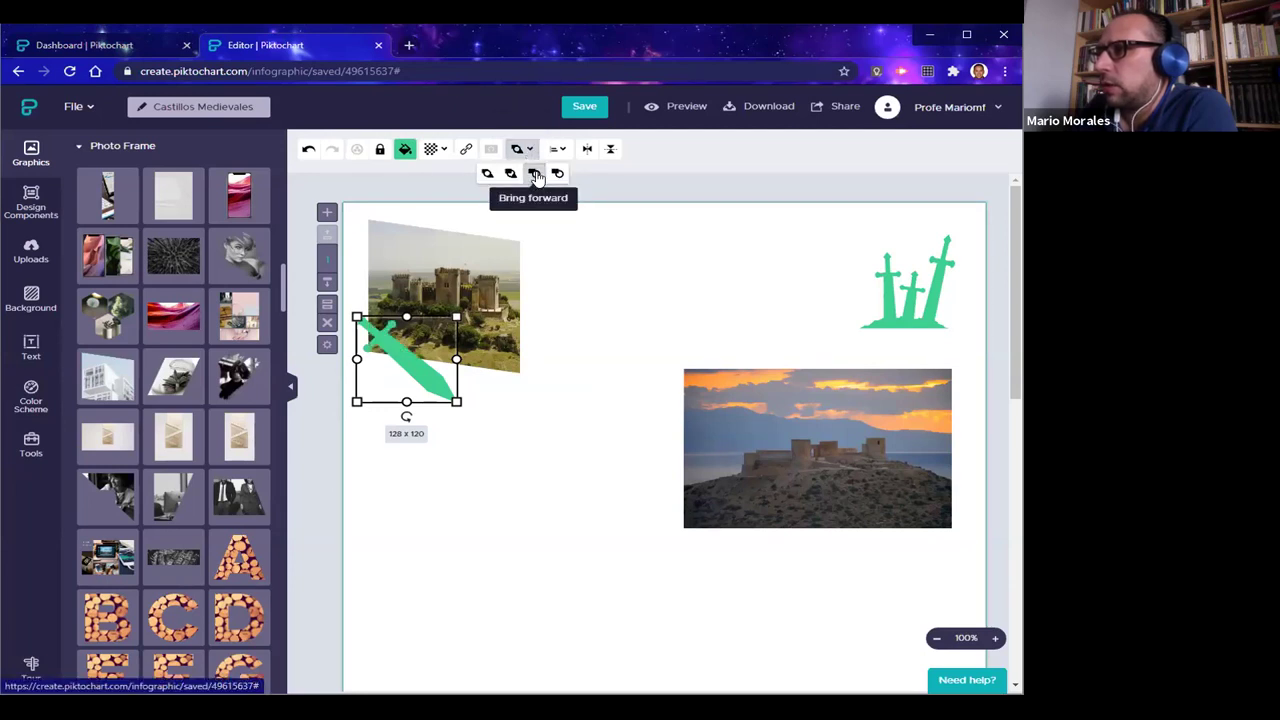
left_click(578, 280)
Rotate the single sword icon slightly counterclockwise and position it across the lower part of the slanted castle photo
left_click(420, 384)
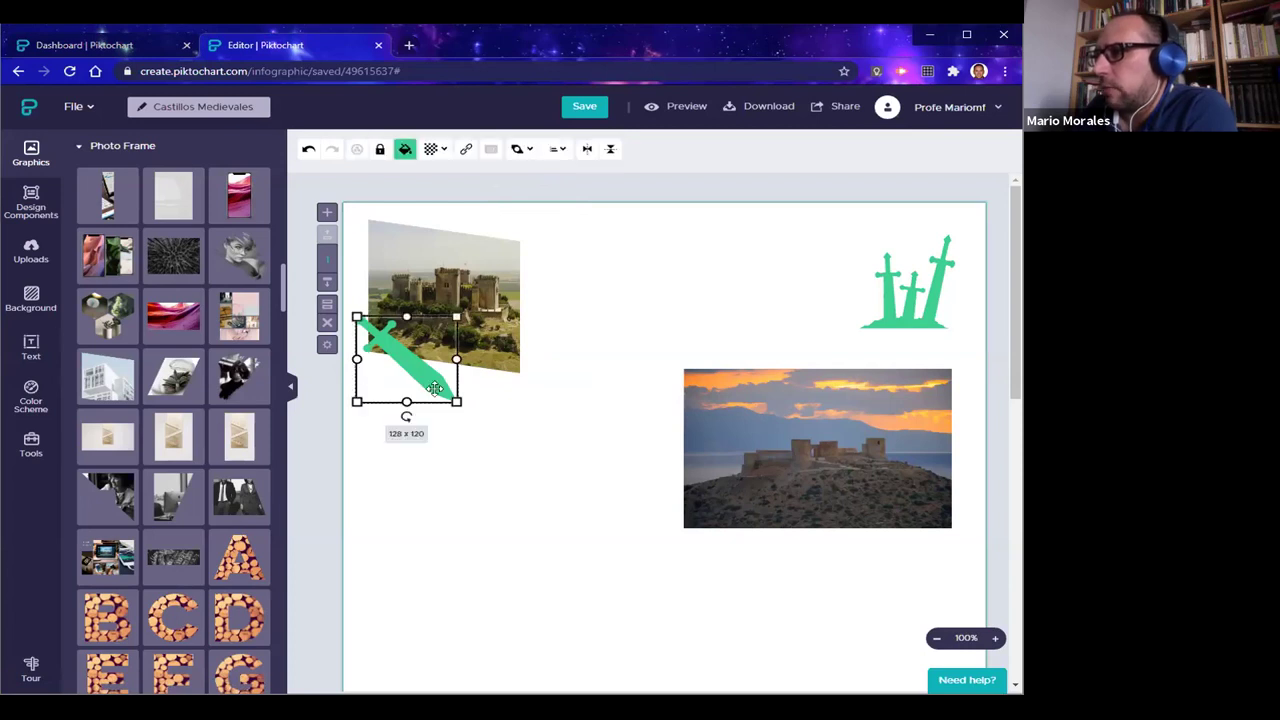
left_click(495, 398)
left_click(418, 372)
left_click_drag(408, 421, 423, 414)
left_click_drag(420, 367, 440, 400)
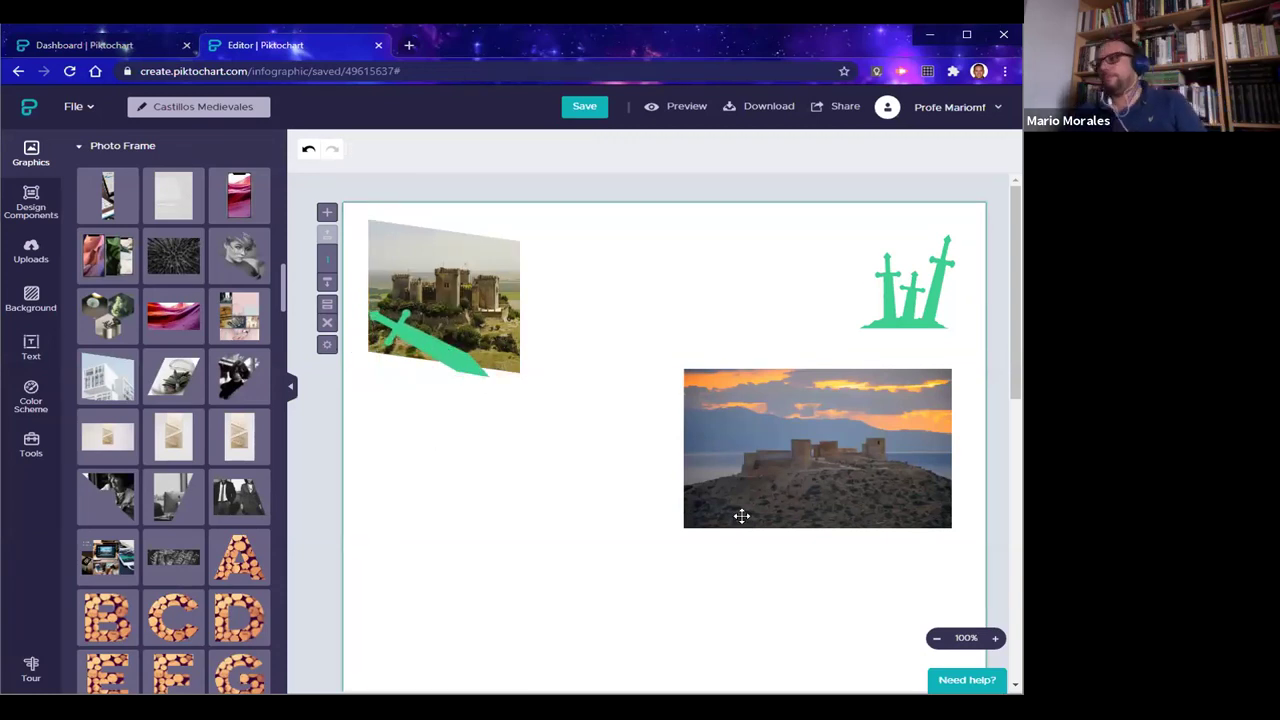
Browse further through the photo frames and insert the "OUR GOALS" banner with a circular photo and yellow panel
left_click(775, 457)
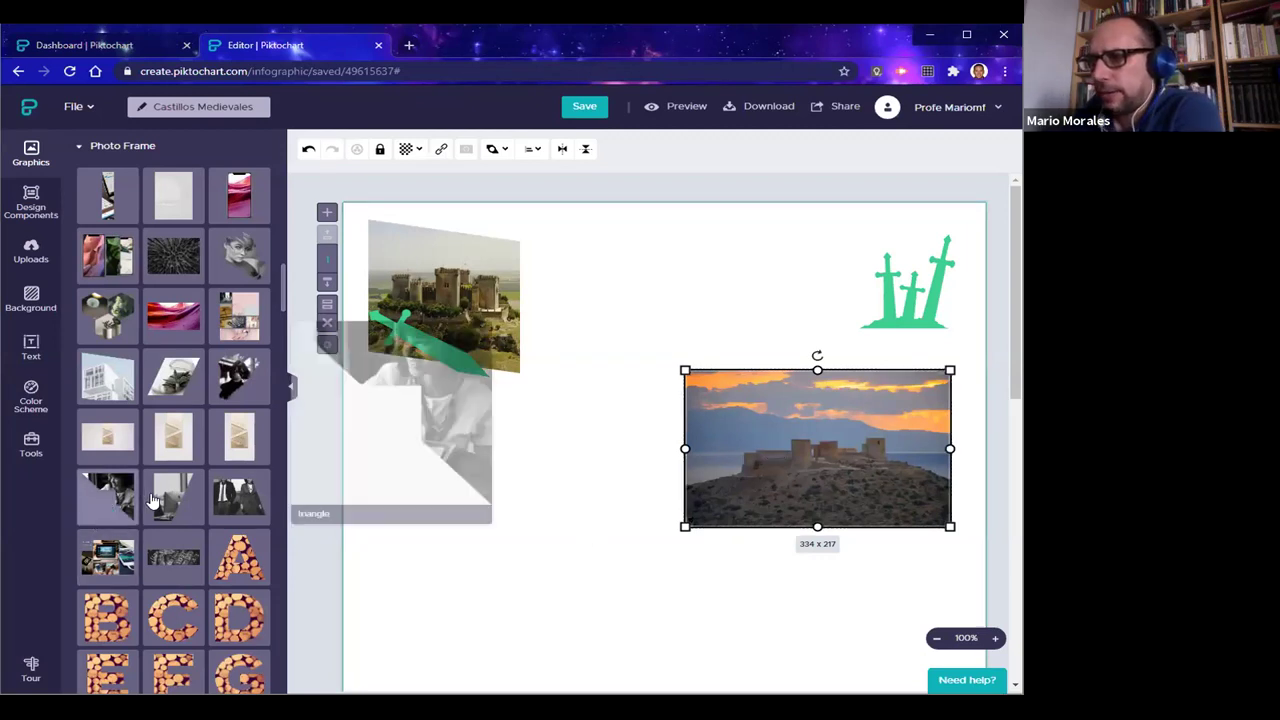
scroll(110, 520, "down", 10)
scroll(152, 500, "down", 3)
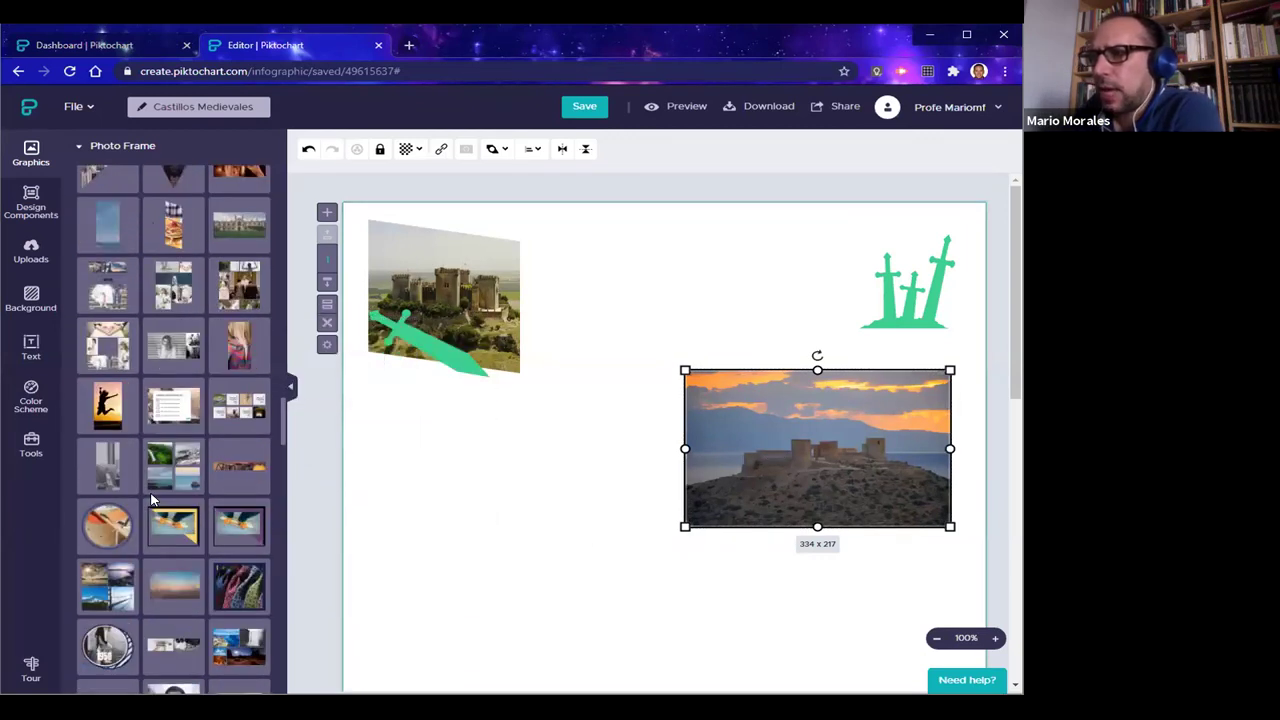
scroll(152, 500, "up", 3)
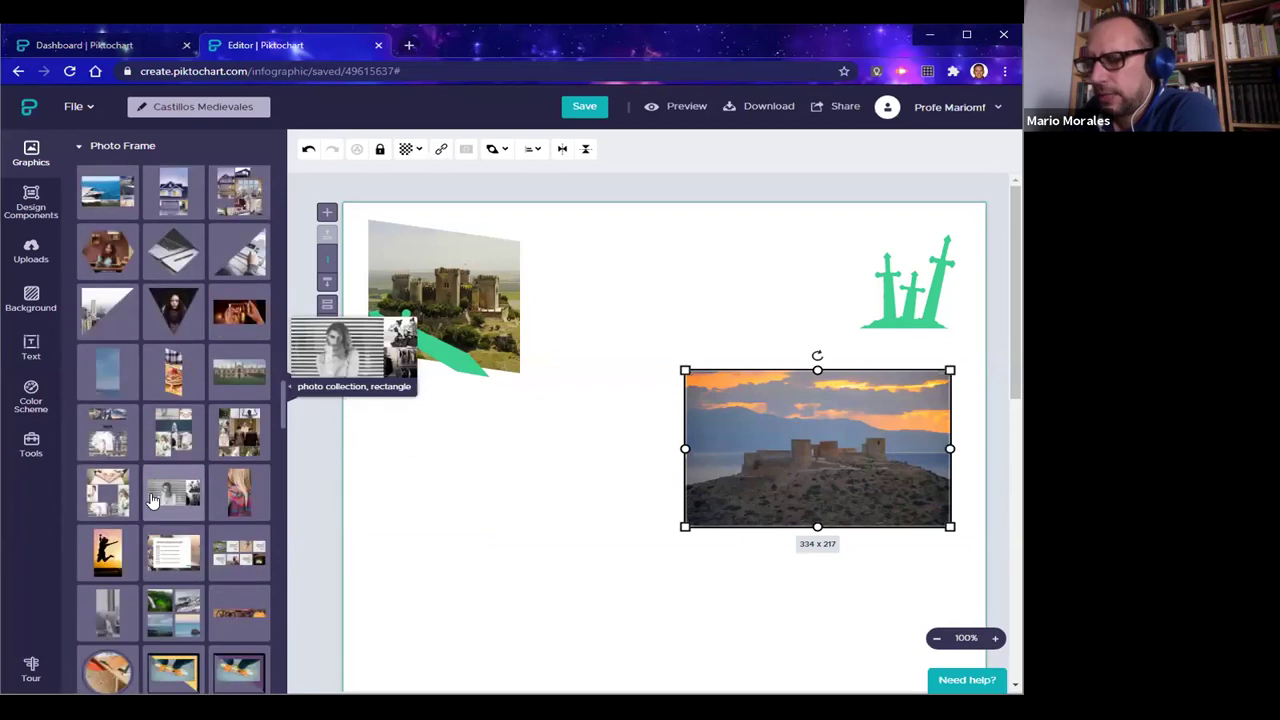
scroll(152, 500, "down", 8)
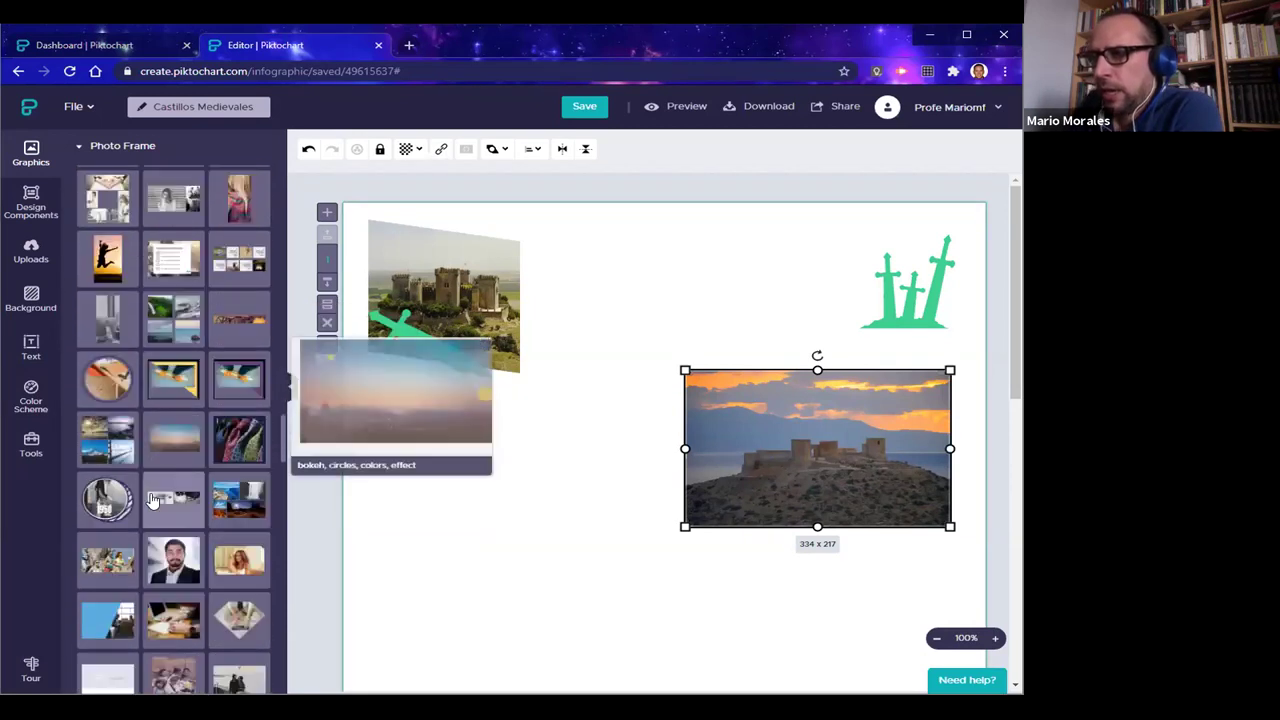
scroll(152, 500, "down", 6)
scroll(152, 500, "down", 5)
scroll(152, 500, "down", 10)
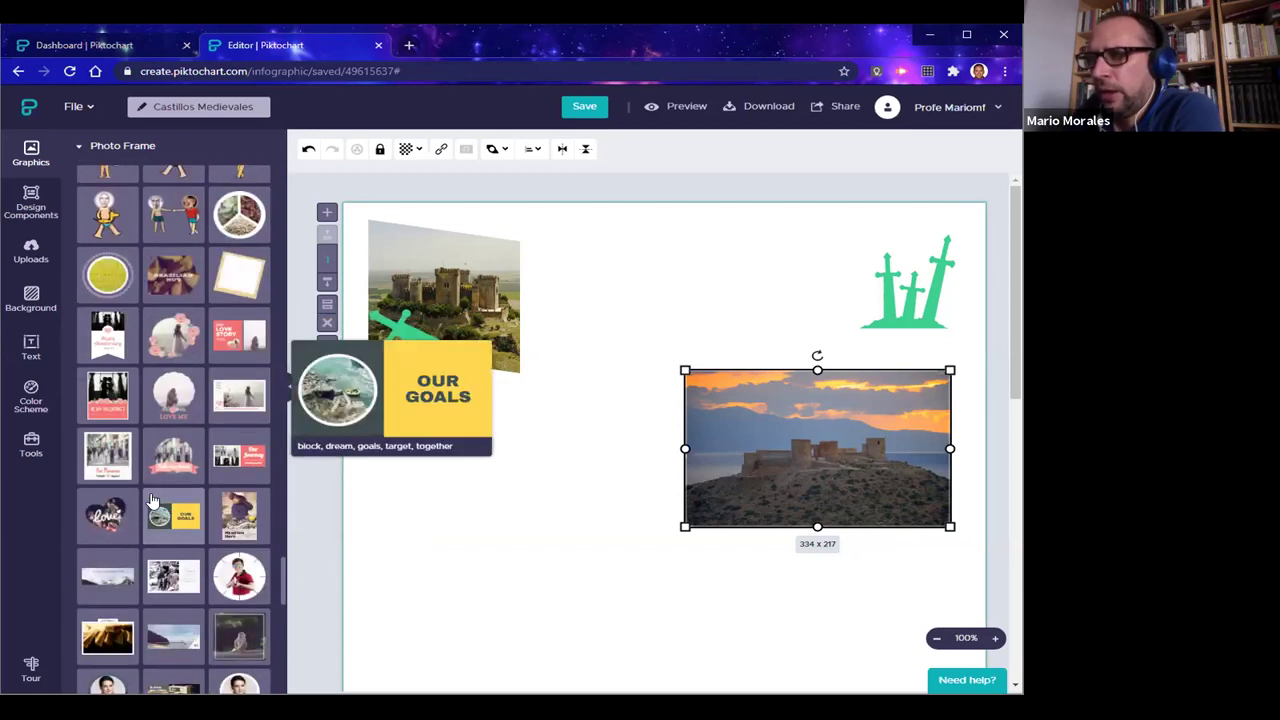
scroll(152, 500, "down", 3)
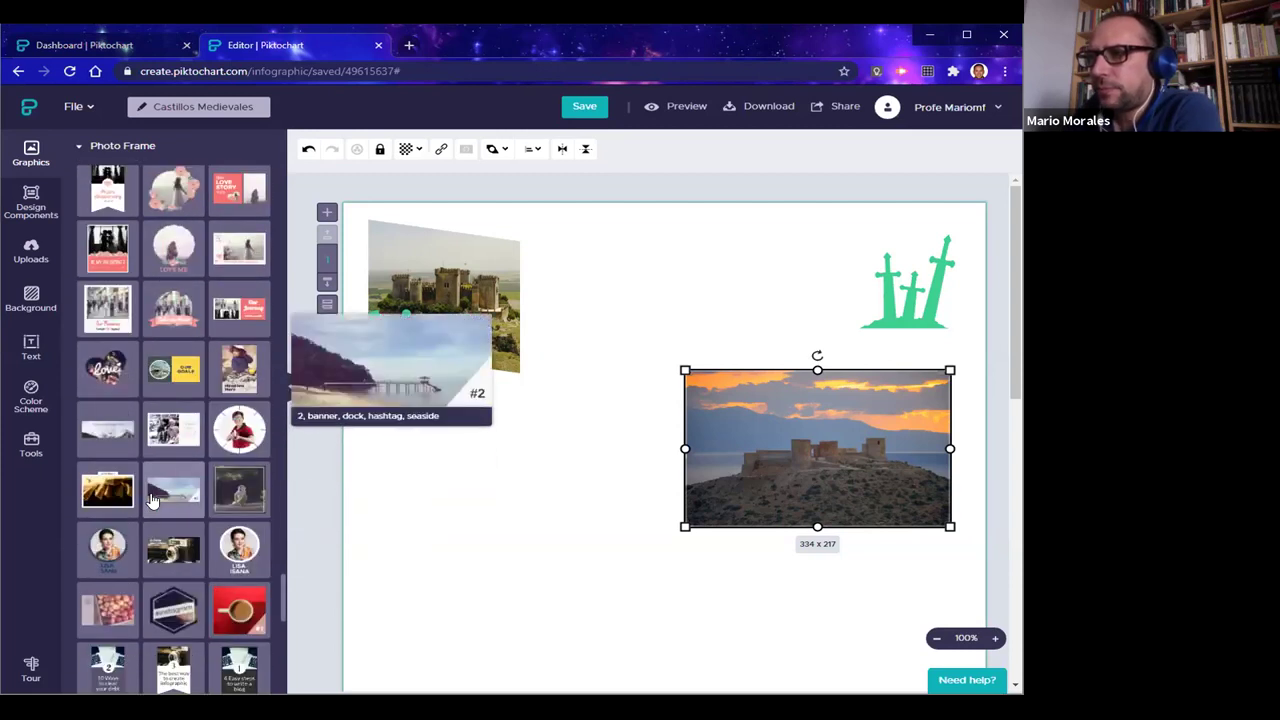
scroll(152, 500, "up", 2)
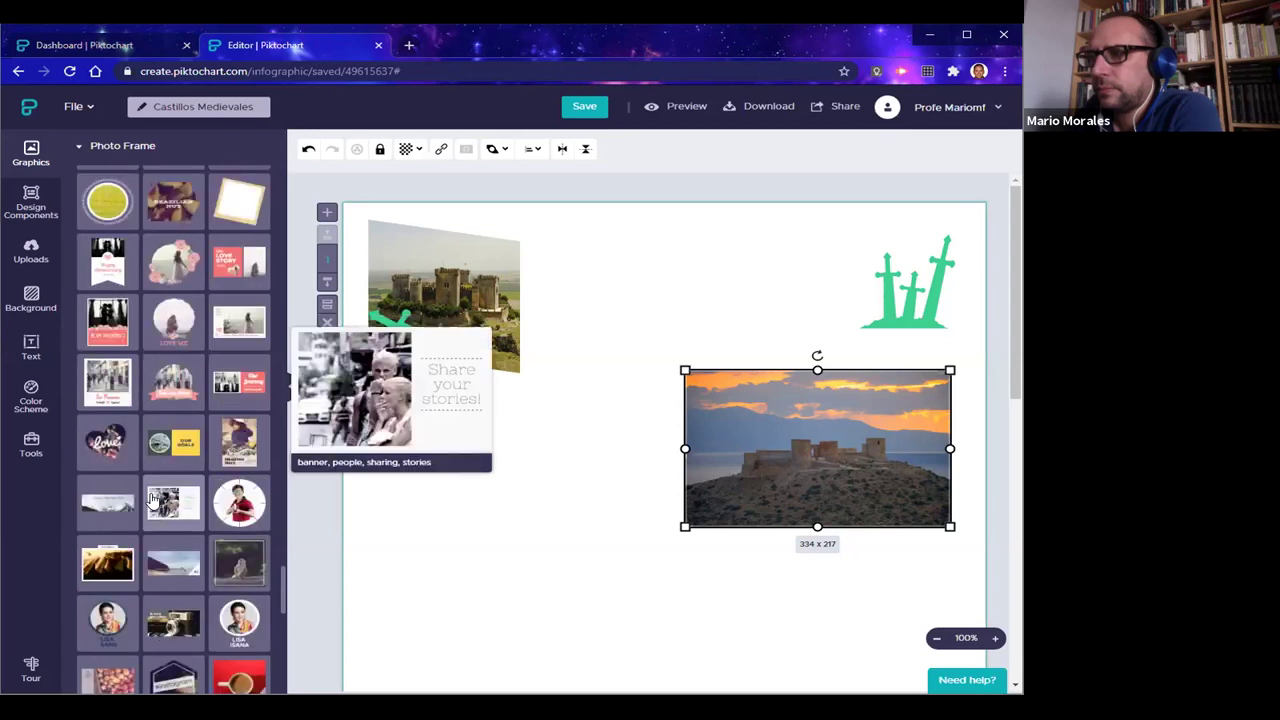
scroll(152, 500, "down", 2)
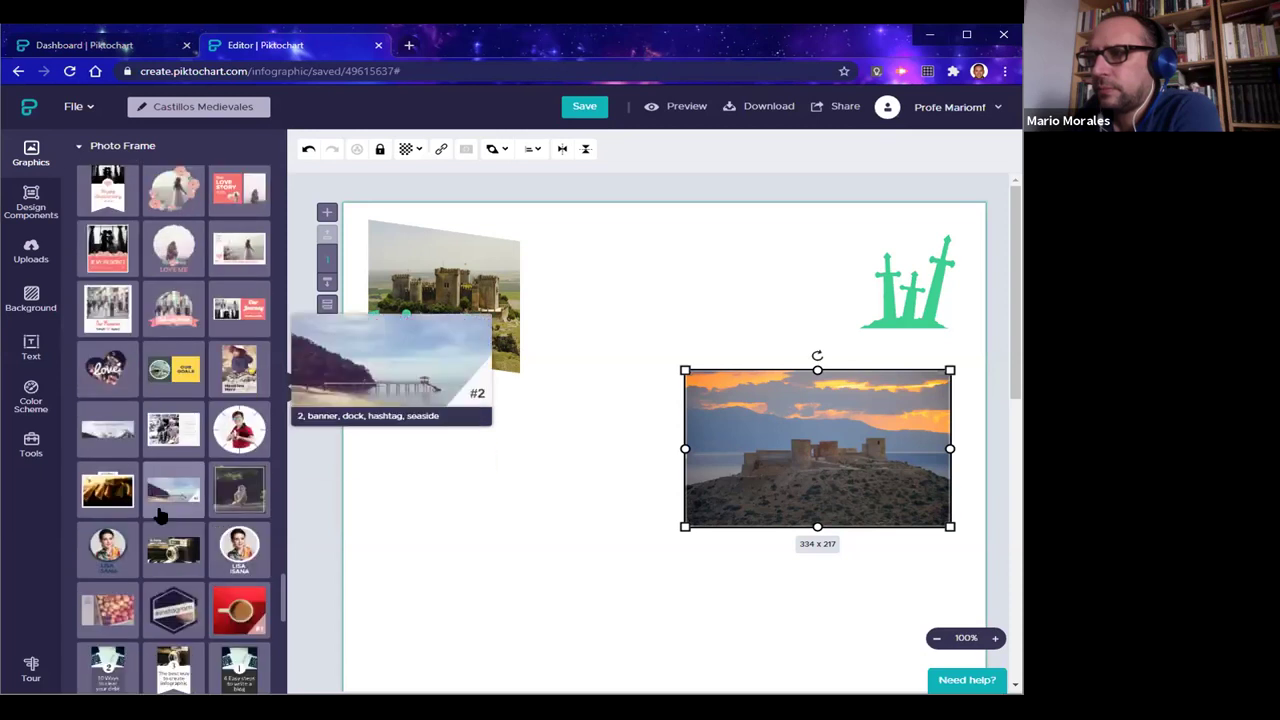
left_click(172, 374)
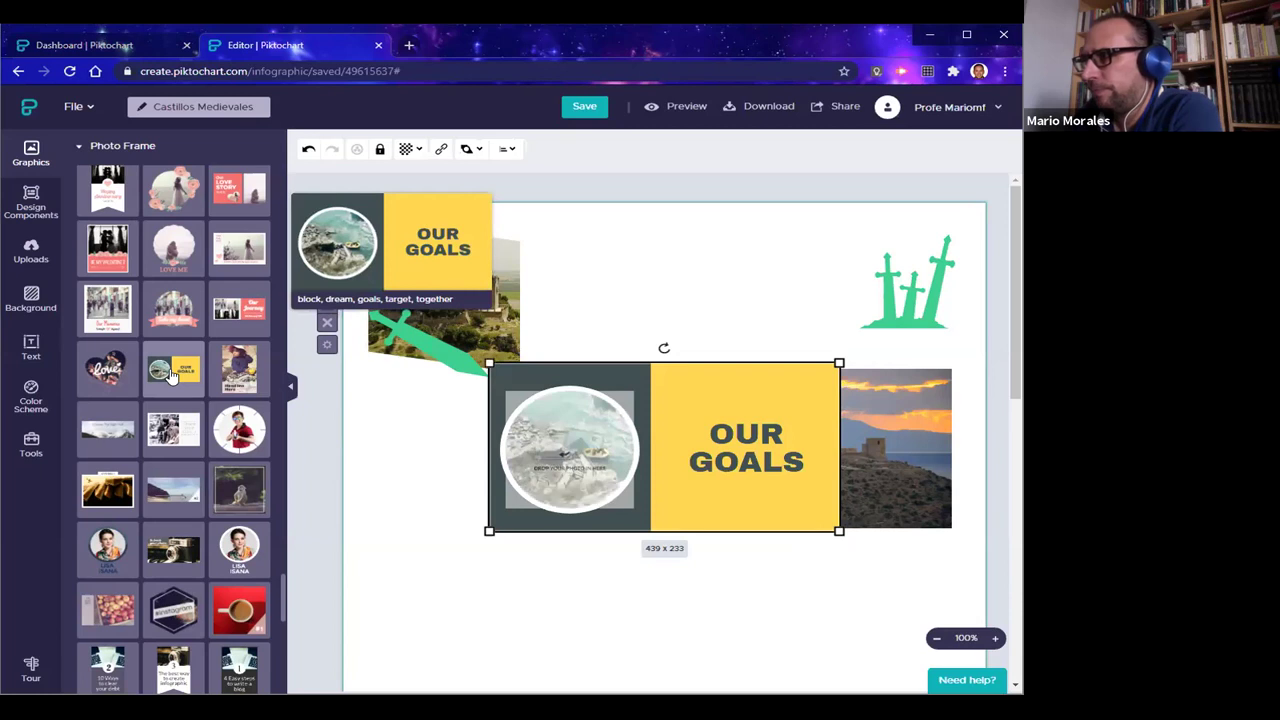
Fill the circular photo frame of the "OUR GOALS" banner with the sunset castle photo
left_click(886, 457)
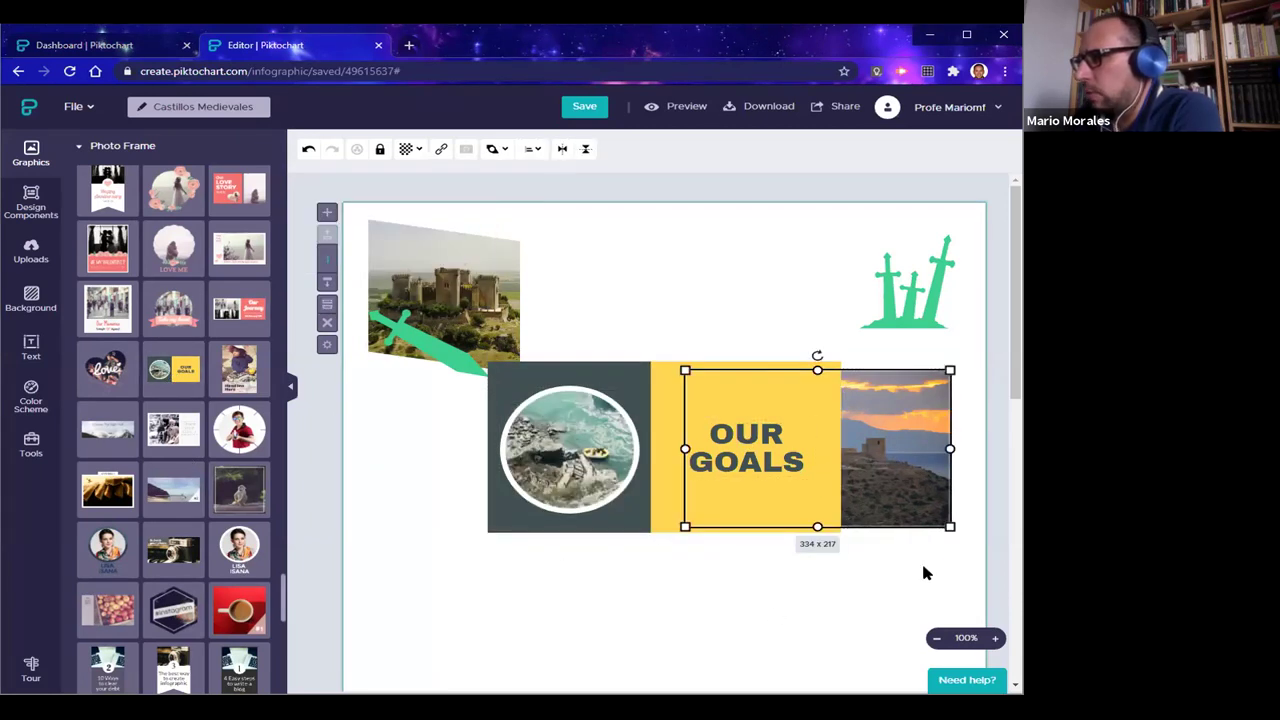
left_click_drag(873, 464, 594, 500)
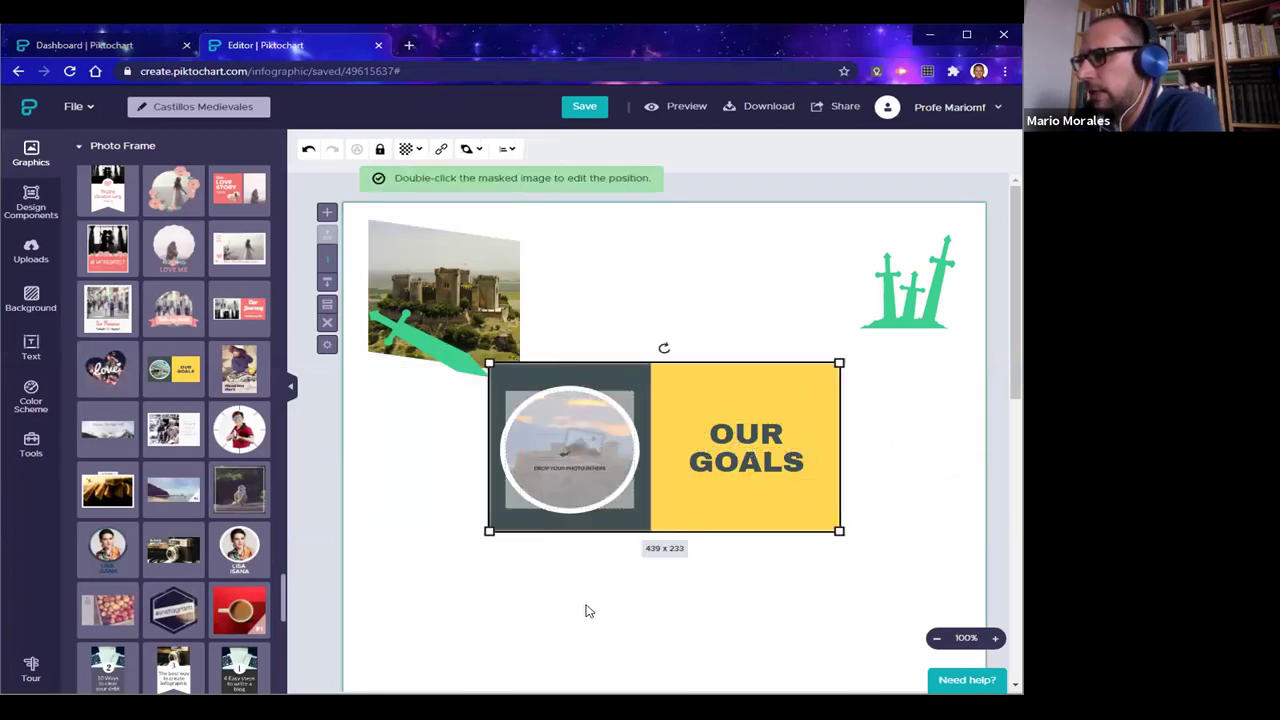
left_click(590, 610)
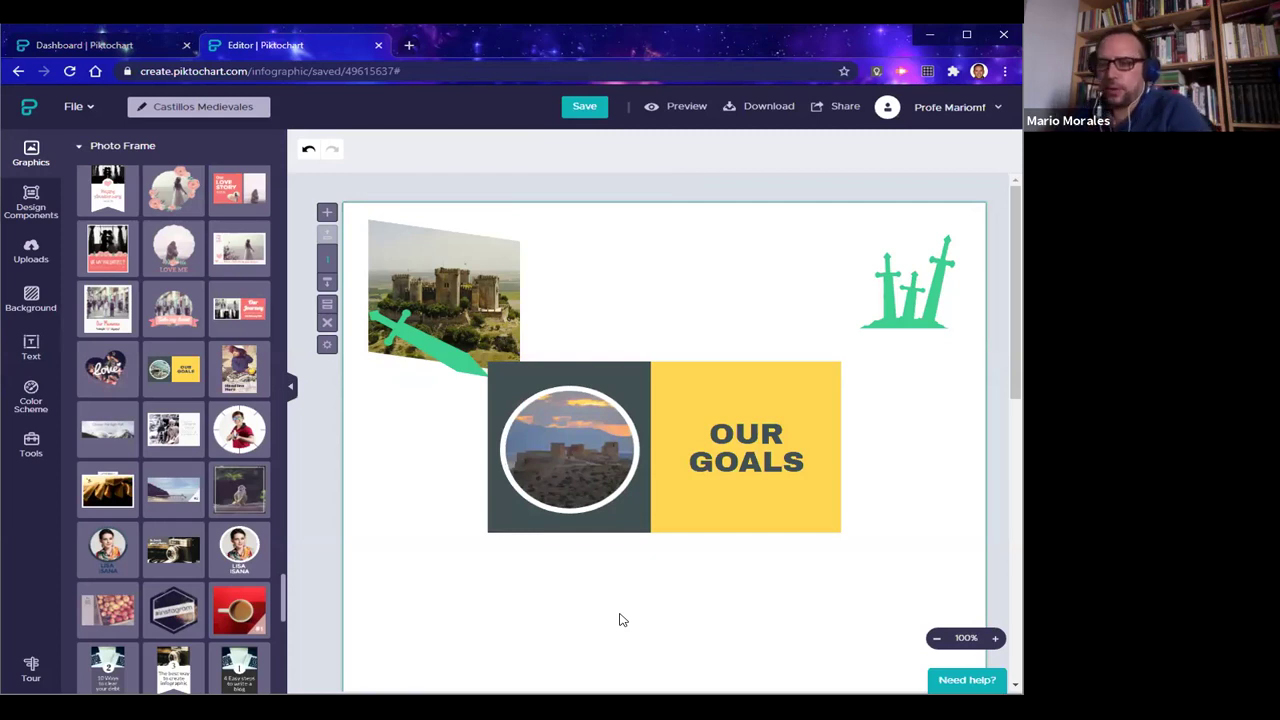
Replace the banner's "OUR GOALS" text with "Castillos Medievales"
left_click(690, 437)
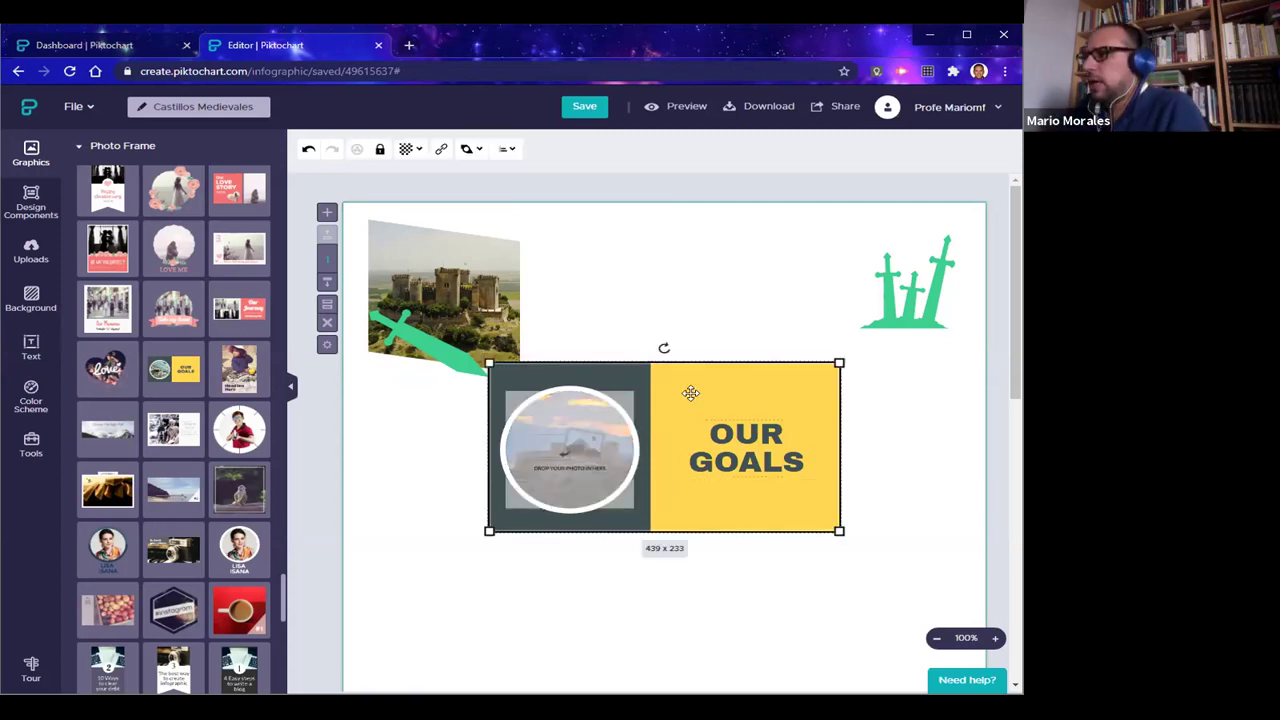
double_click(716, 434)
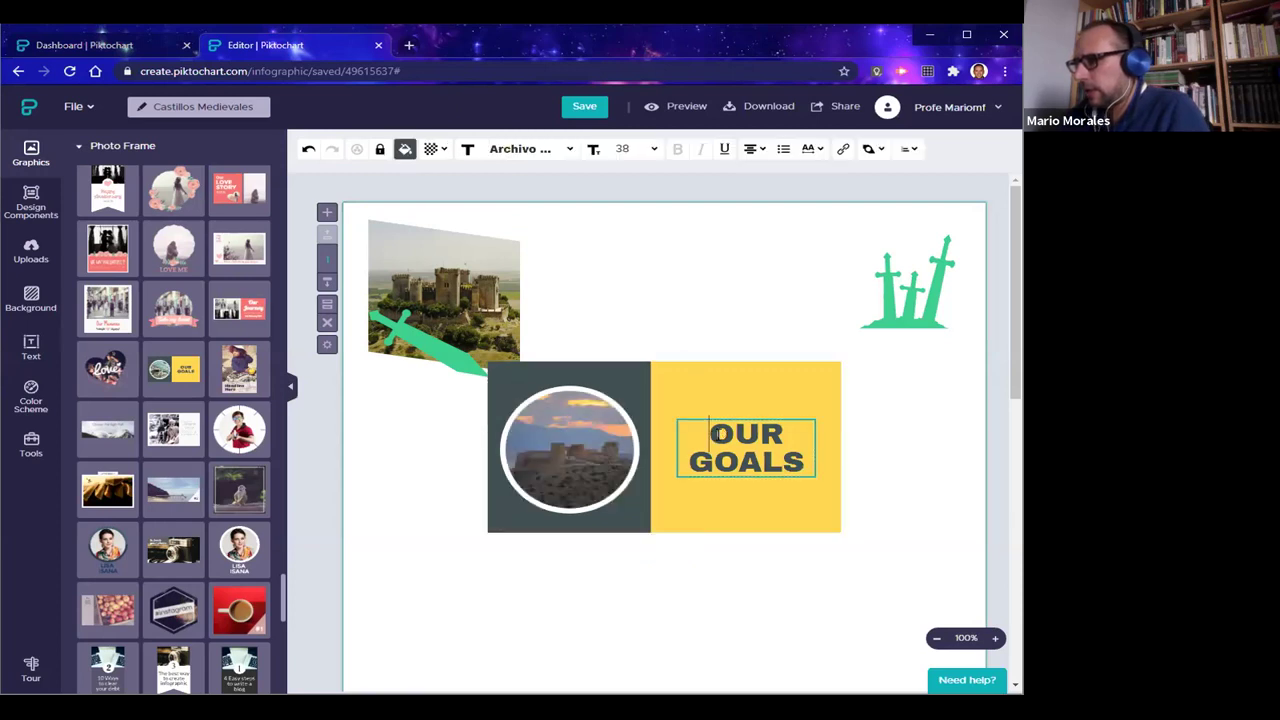
left_click_drag(718, 434, 806, 466)
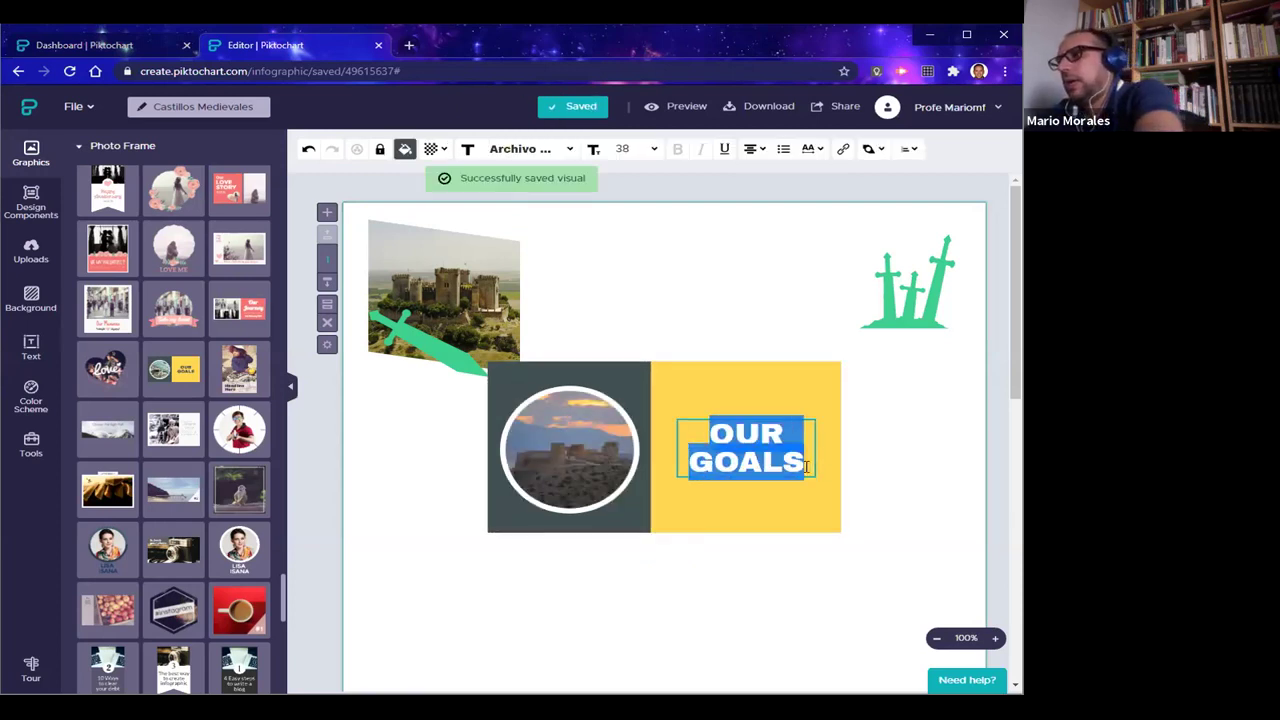
type("Ca")
key("BackSpace")
type("astillos Medievales")
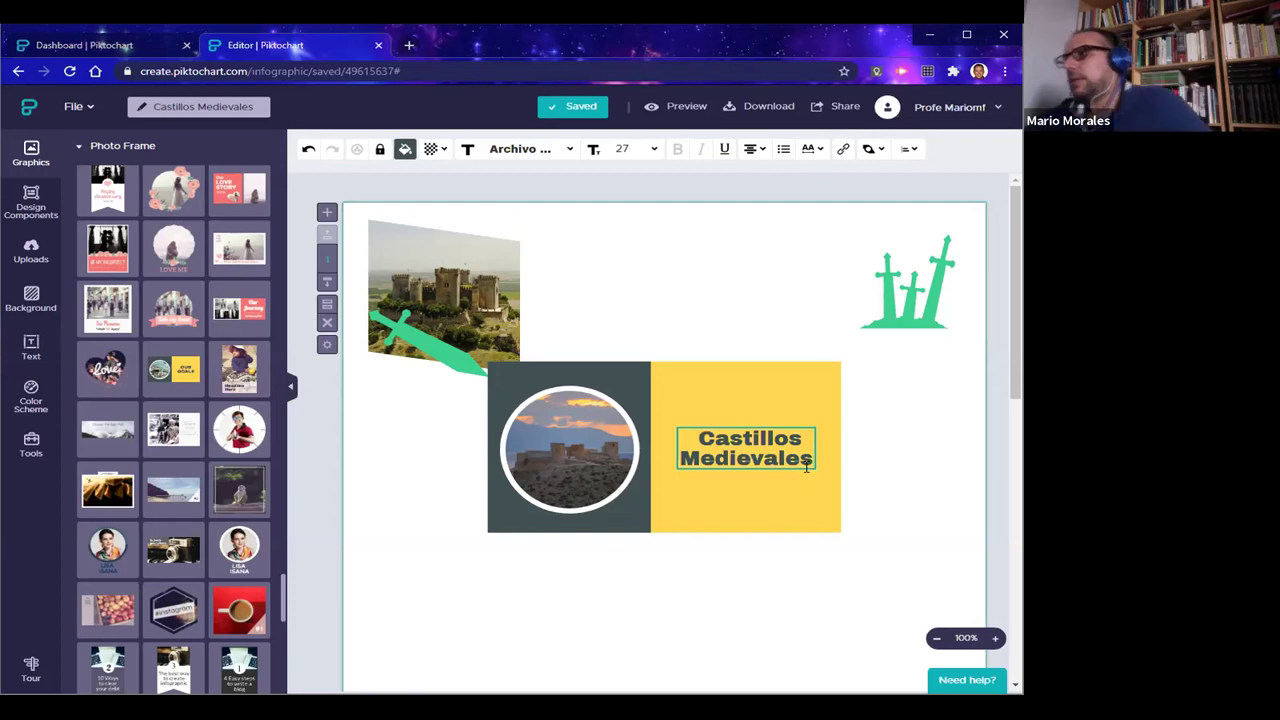
left_click(885, 452)
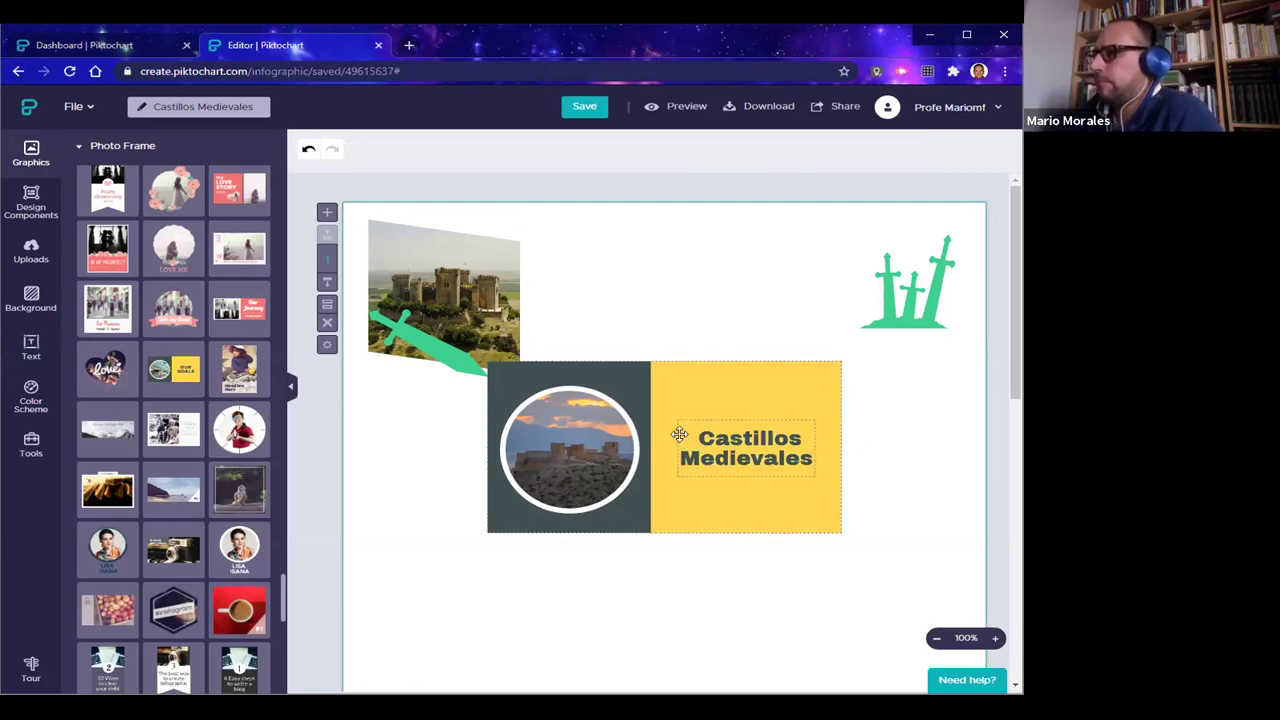
Move the three-swords icon out of the way, place the banner at the block's upper right, and shift the slanted photo with its sword slightly
left_click(900, 286)
left_click_drag(694, 557, 512, 607)
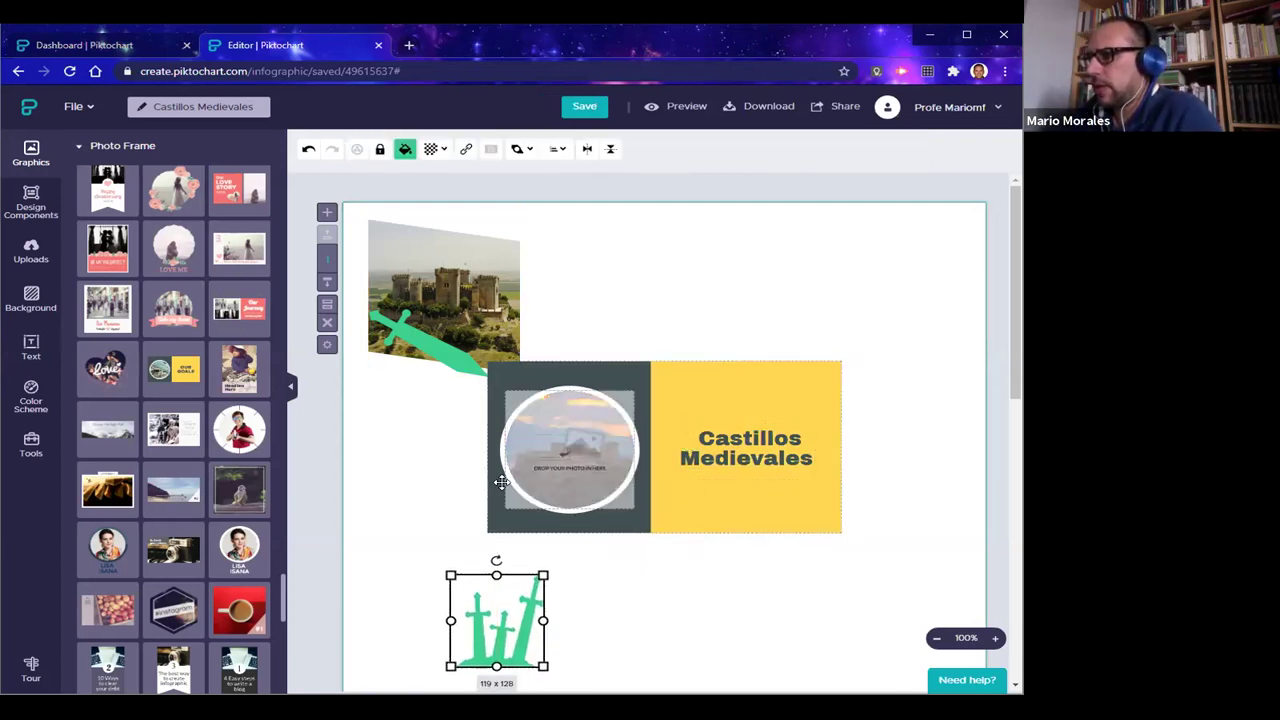
left_click_drag(608, 411, 730, 269)
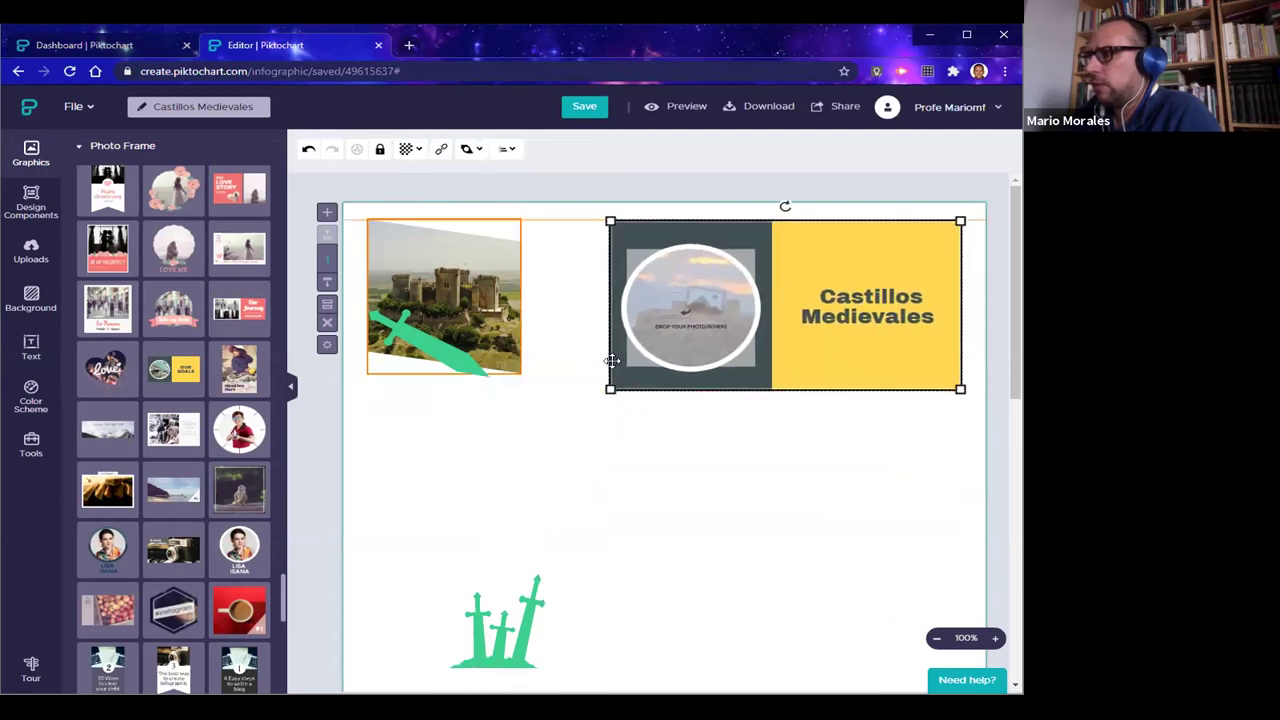
left_click(595, 481)
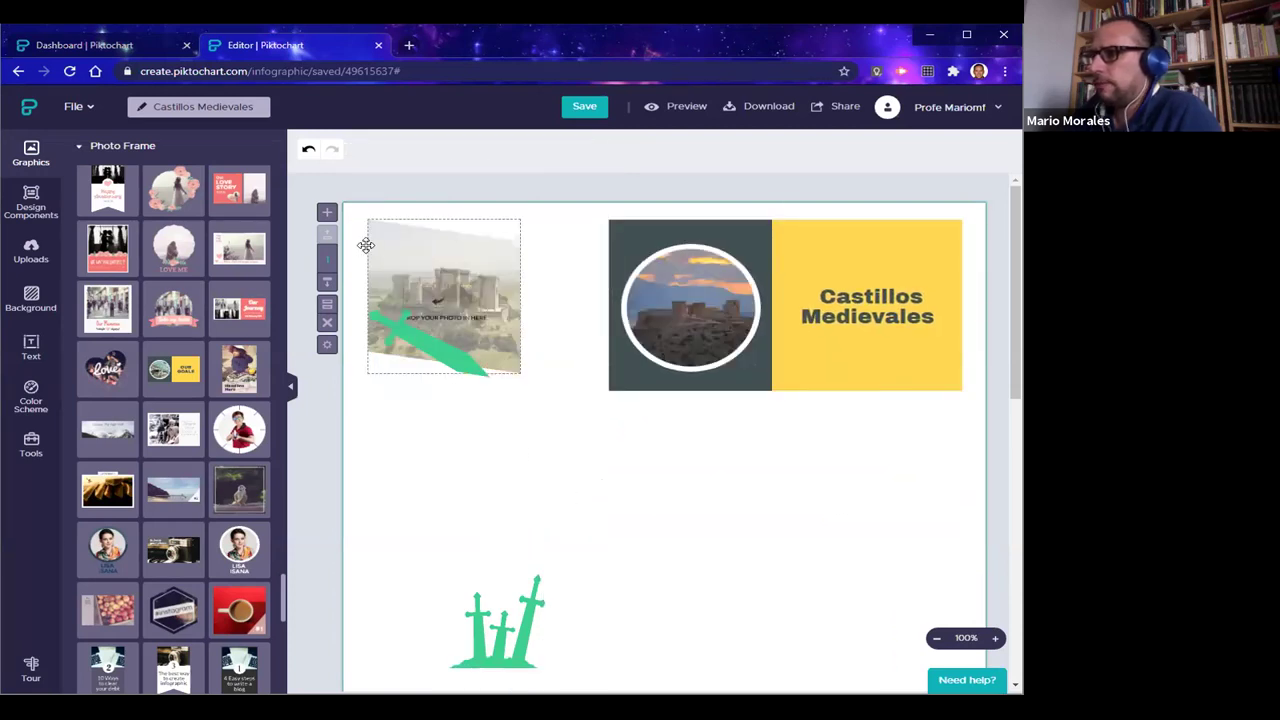
left_click_drag(351, 231, 440, 390)
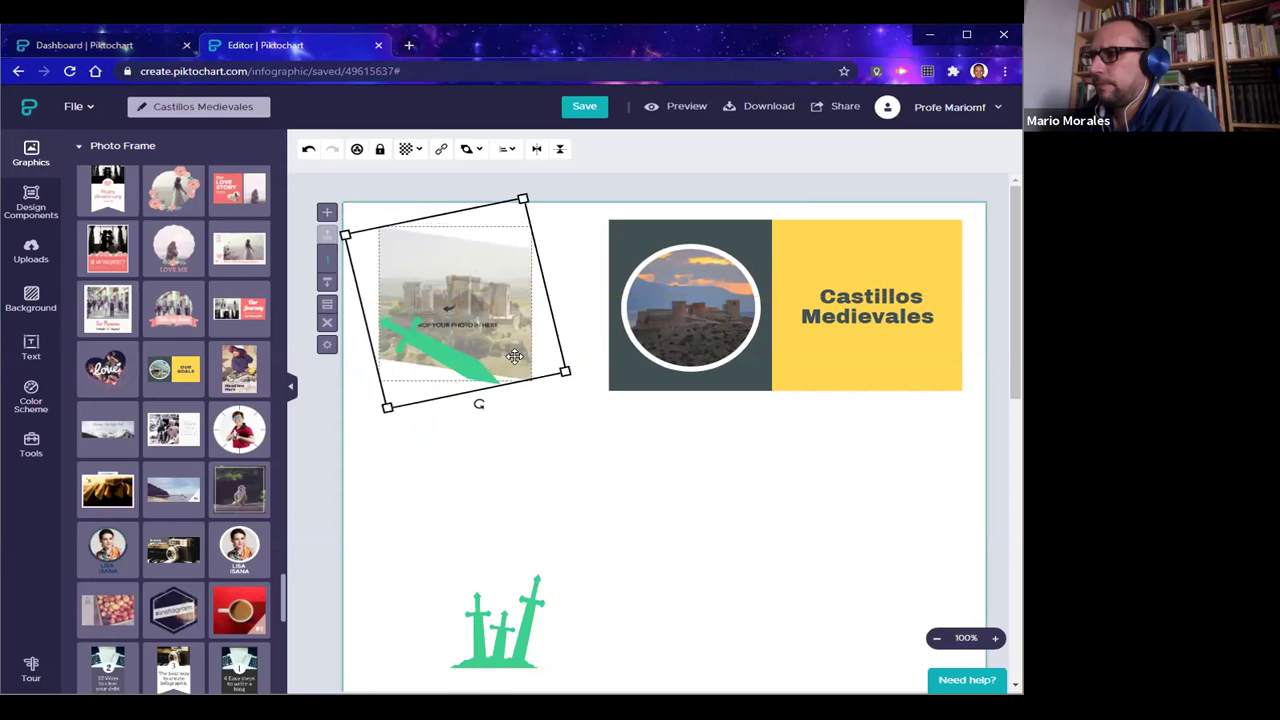
left_click(600, 488)
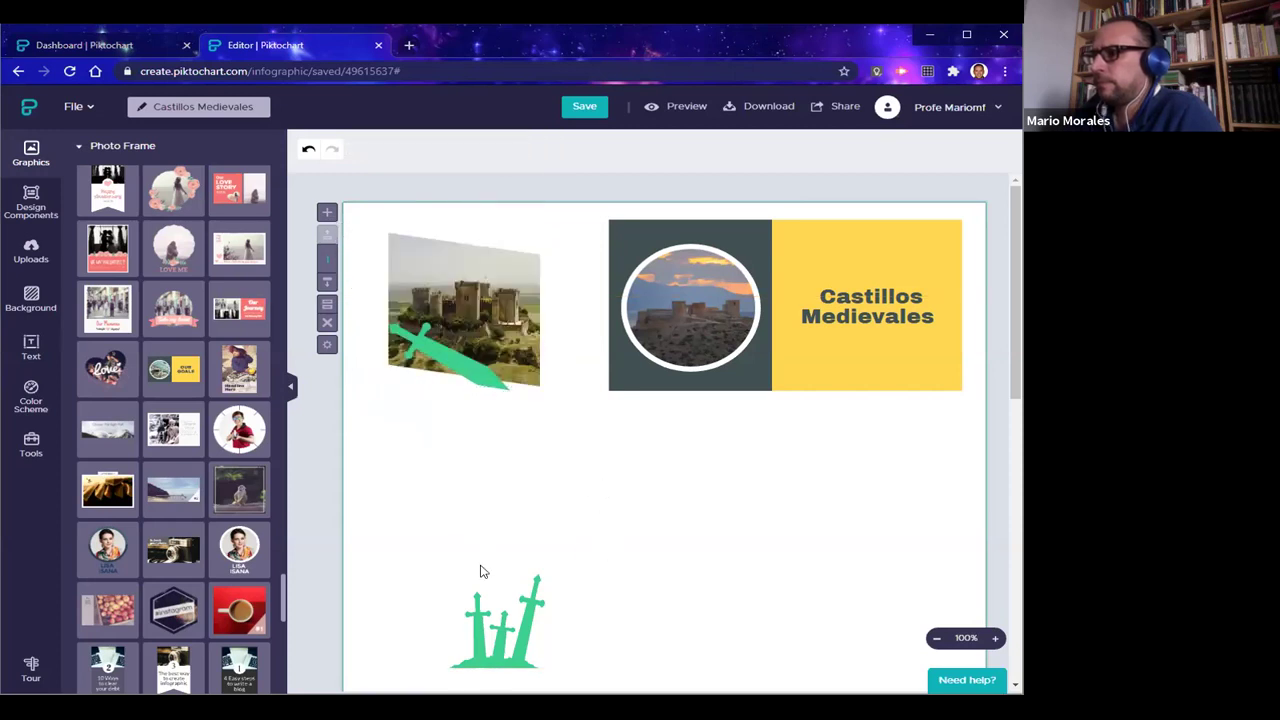
Shrink the three-swords icon to 59 x 64, place it below the title on the yellow panel, and bring it to the front
left_click_drag(491, 629, 750, 480)
left_click_drag(802, 519, 912, 358)
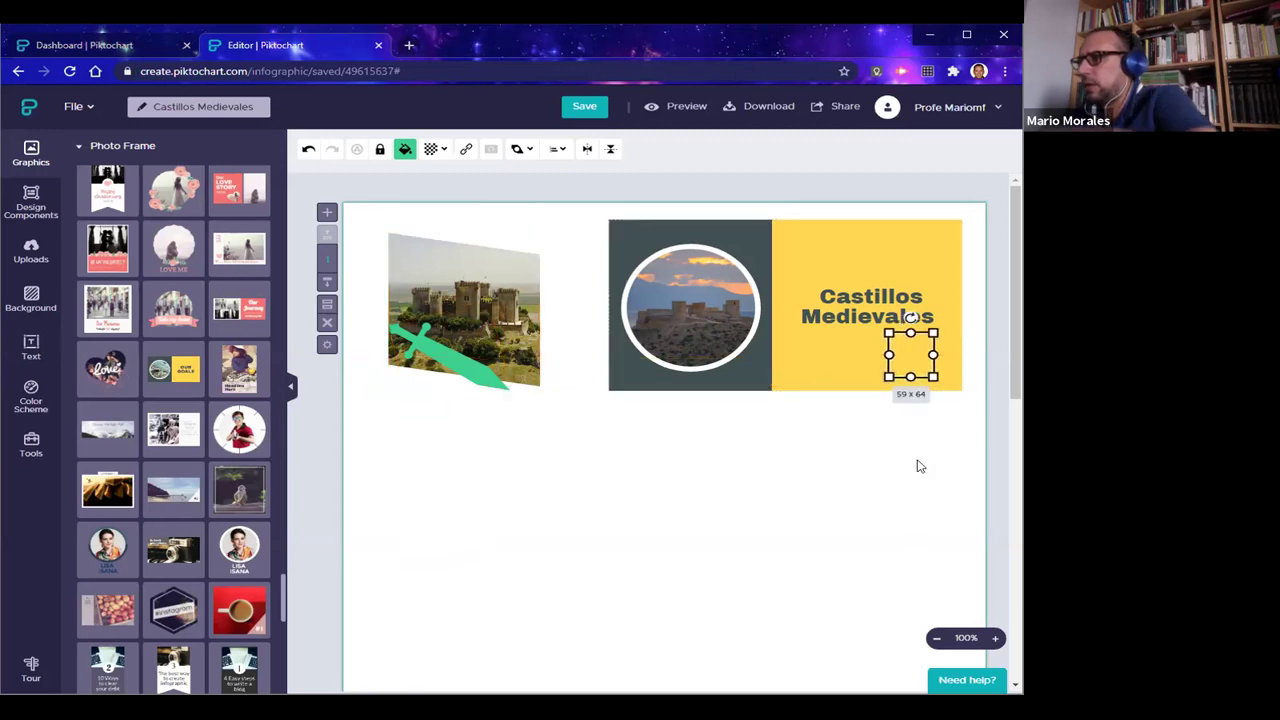
left_click(524, 150)
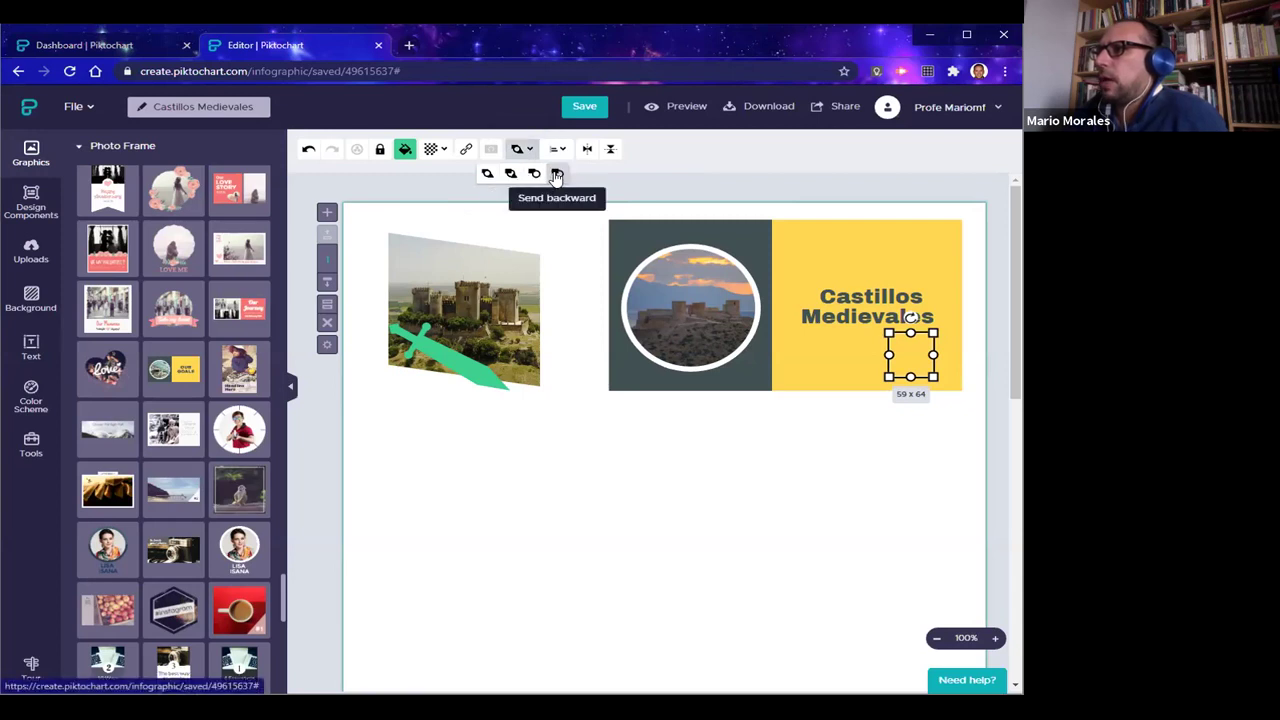
left_click(487, 176)
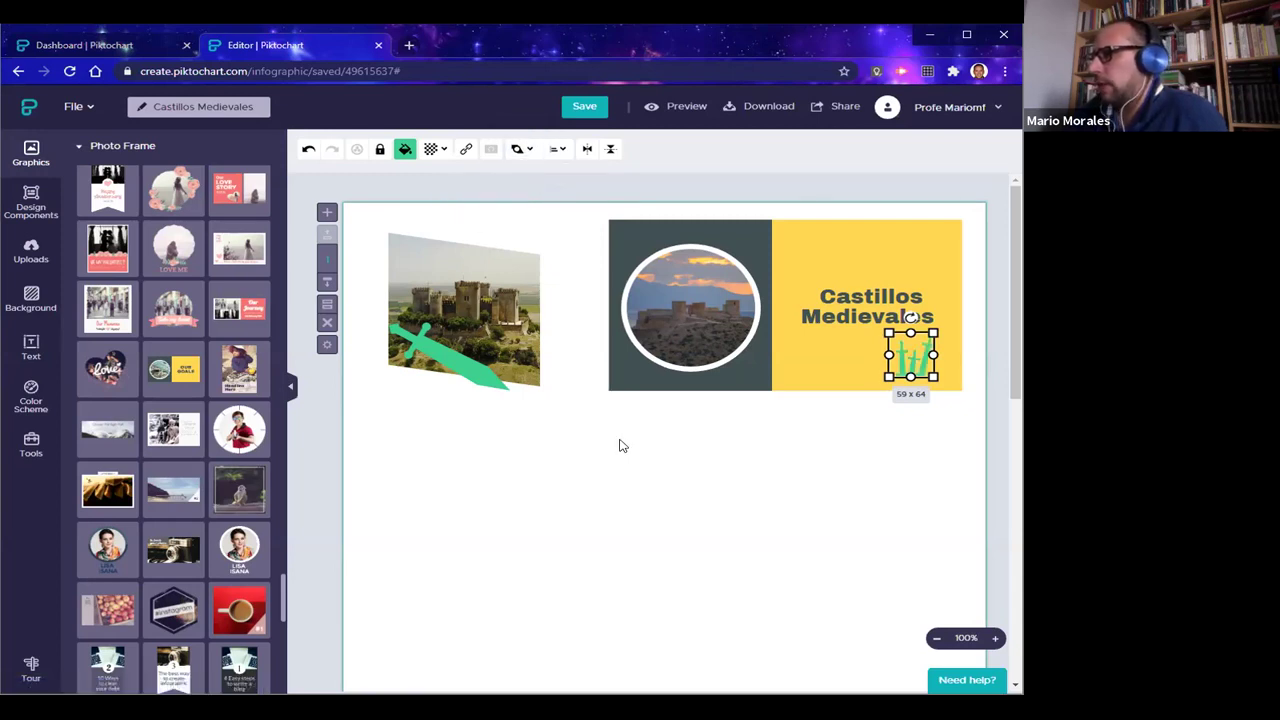
left_click(625, 480)
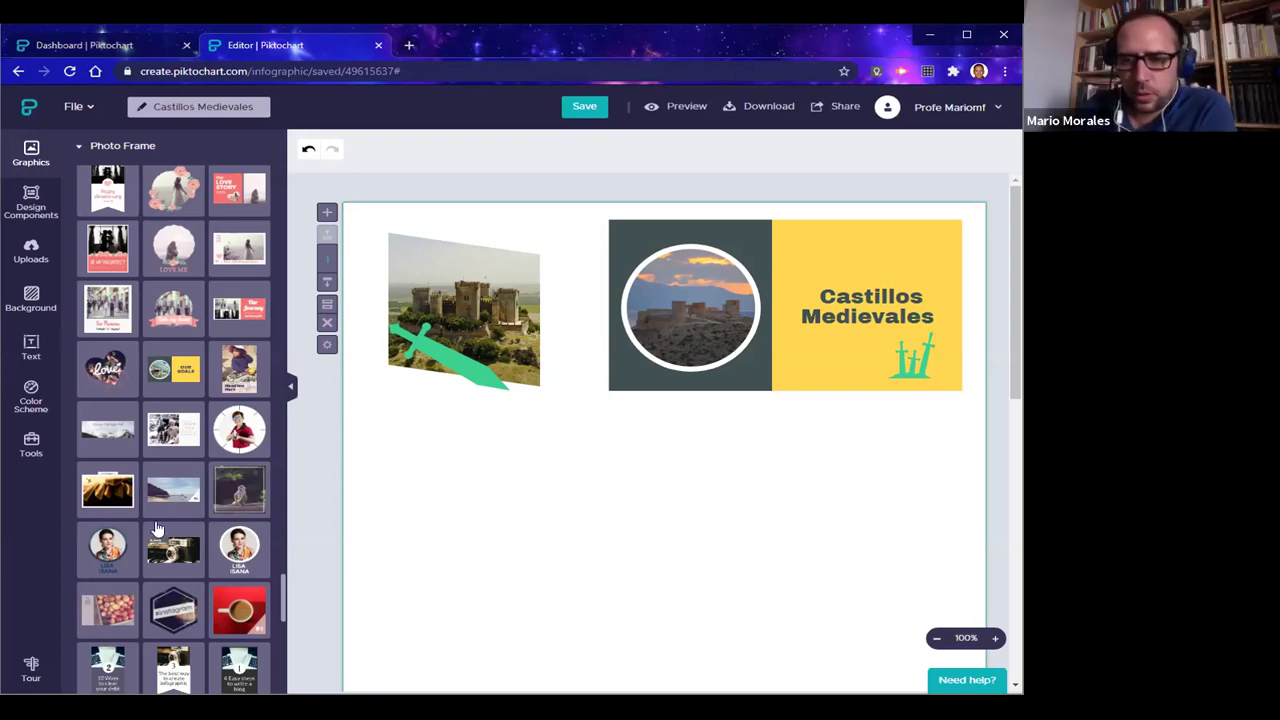
Browse the photo frame collection for the wooden-log alphabet letters
scroll(157, 528, "up", 10)
scroll(190, 540, "down", 10)
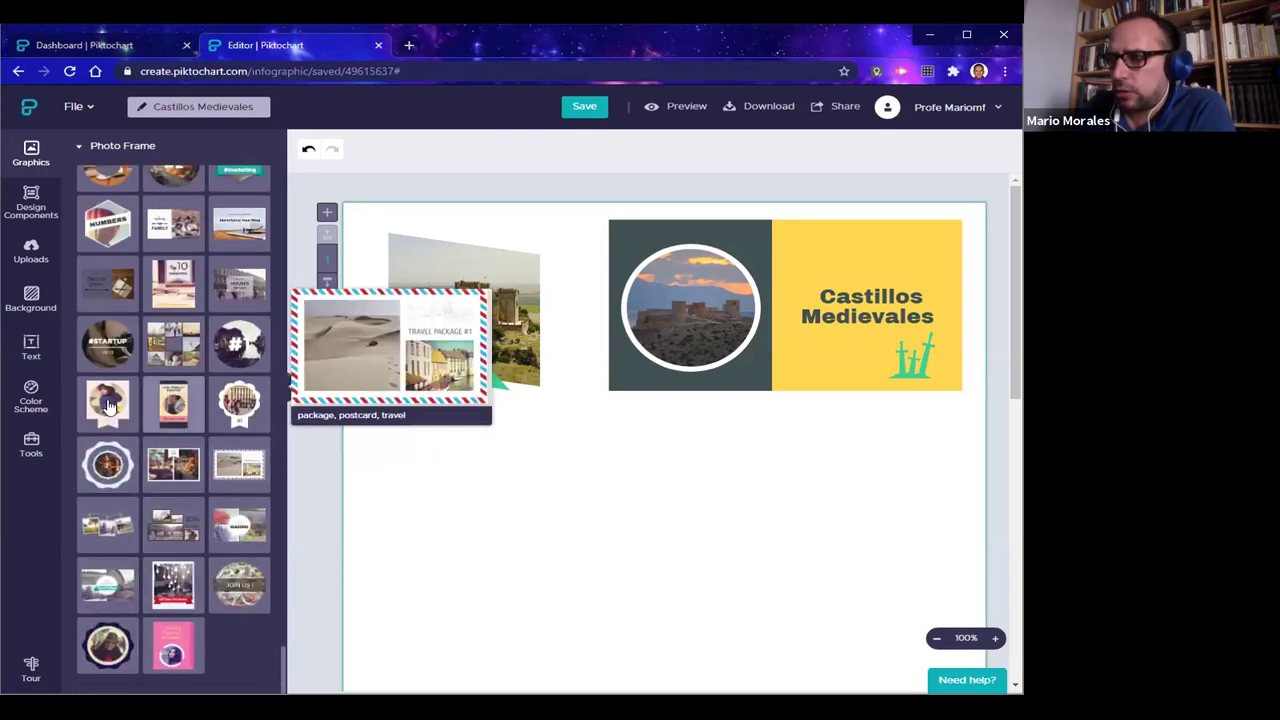
scroll(180, 470, "up", 4)
scroll(185, 478, "up", 5)
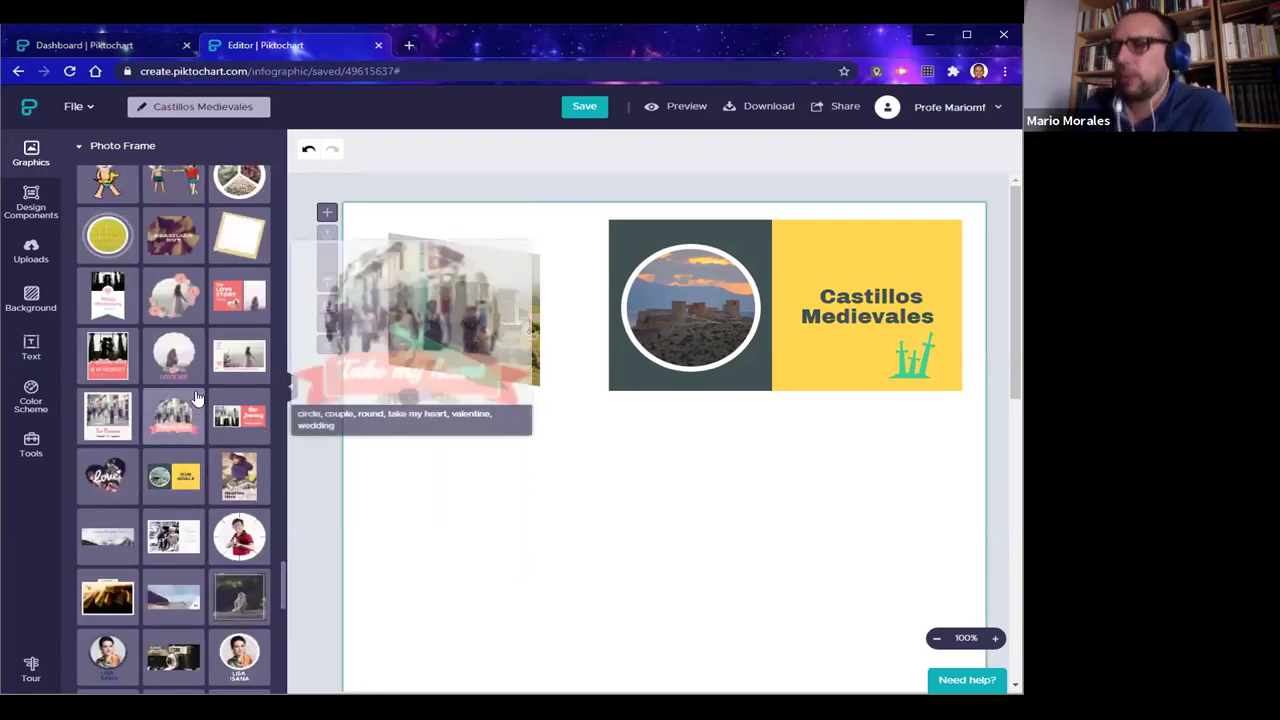
scroll(196, 395, "up", 5)
scroll(196, 397, "up", 10)
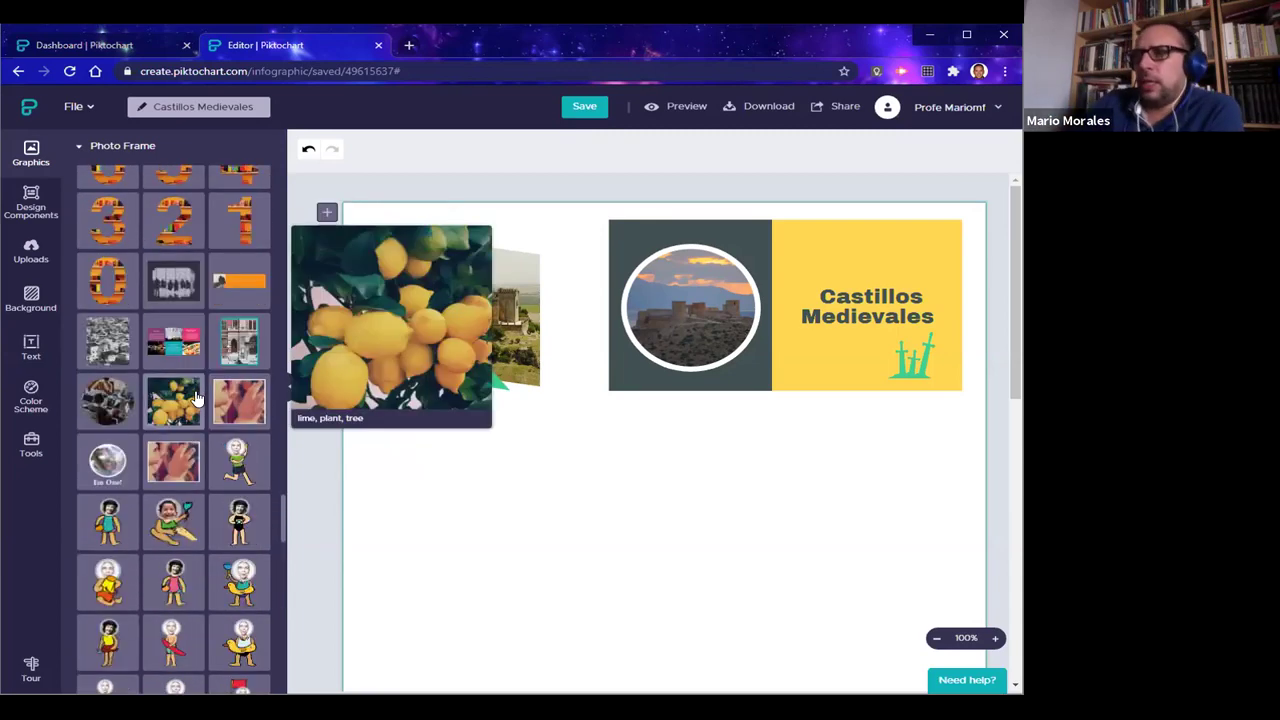
scroll(196, 397, "up", 10)
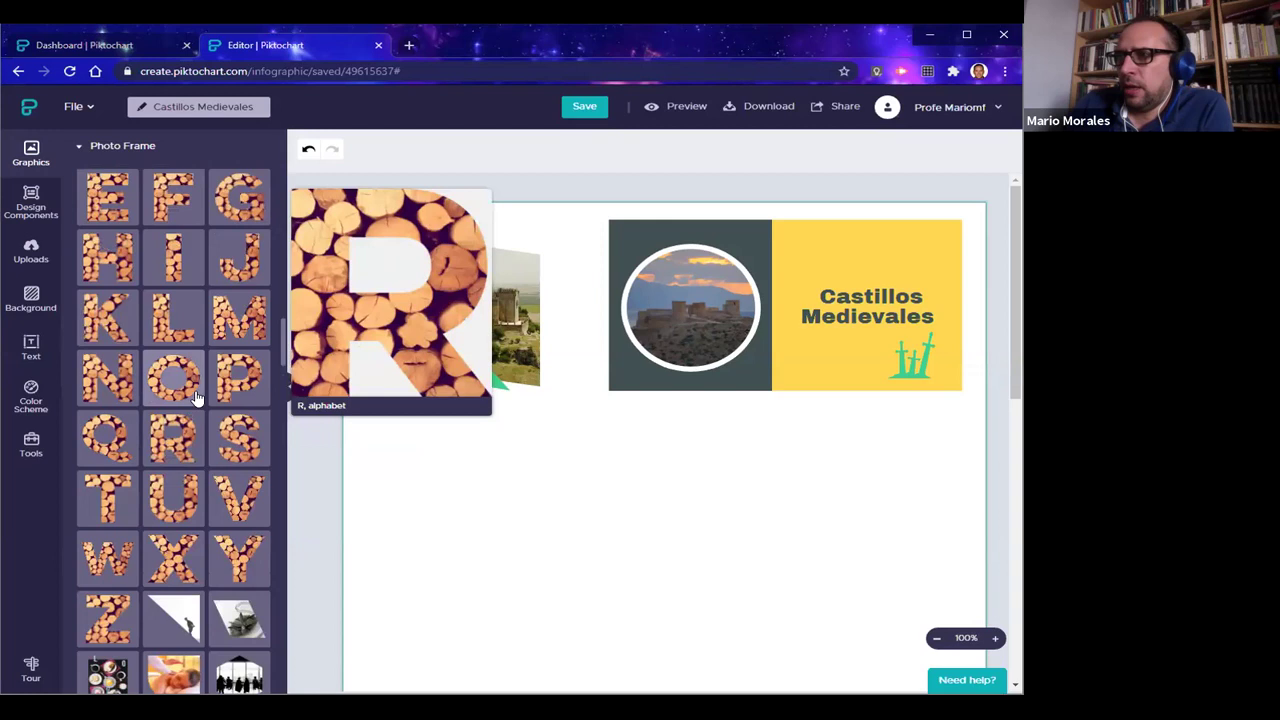
scroll(196, 397, "up", 2)
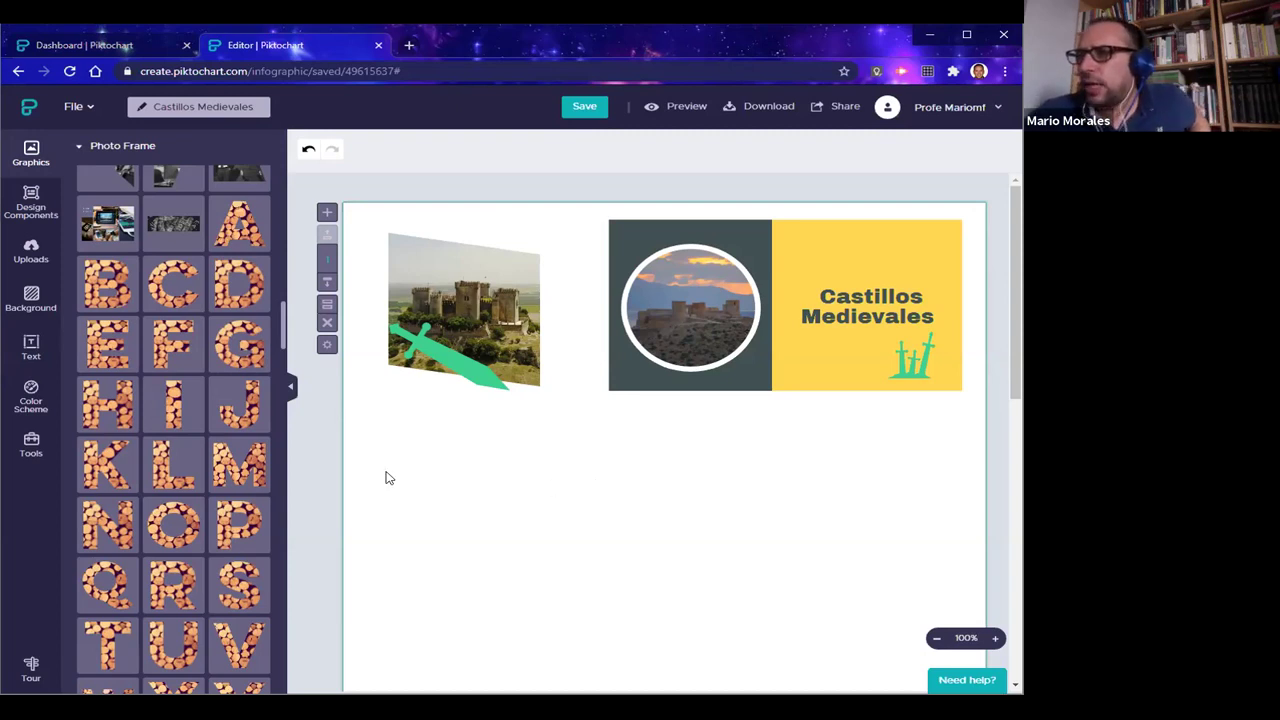
left_click(175, 290)
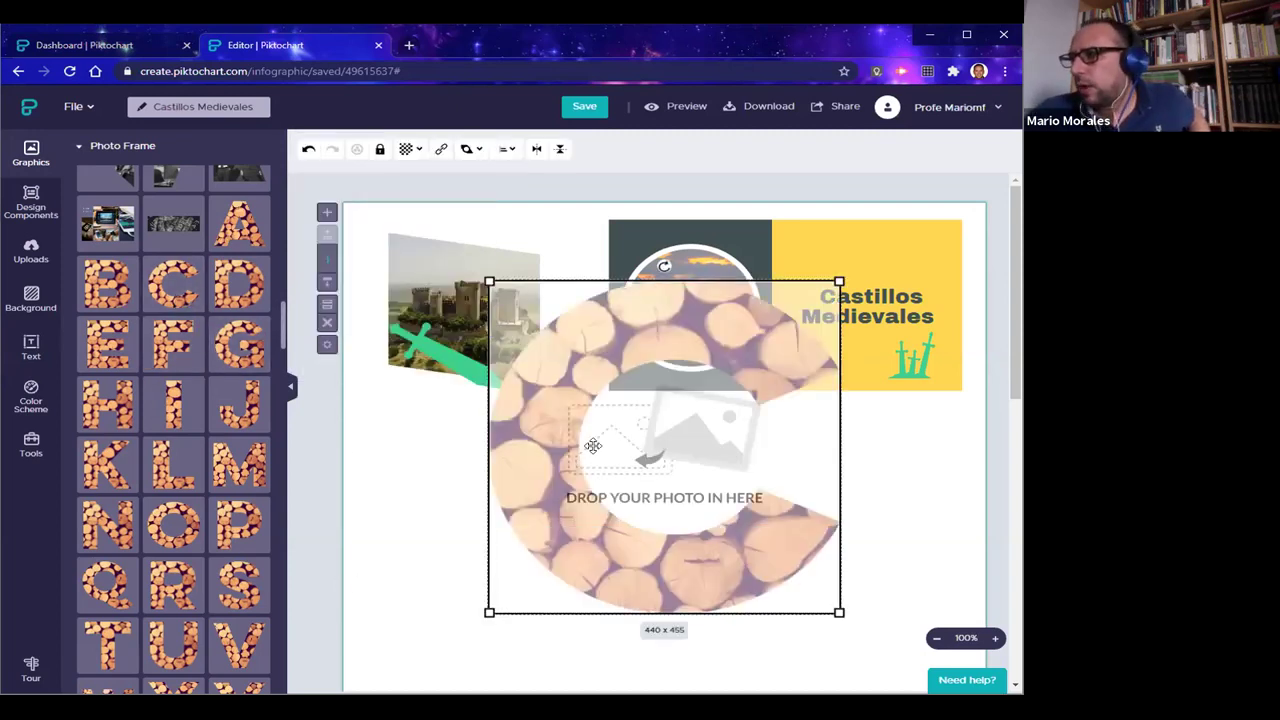
left_click_drag(839, 282, 795, 323)
key("ctrl+z")
key("ctrl+z")
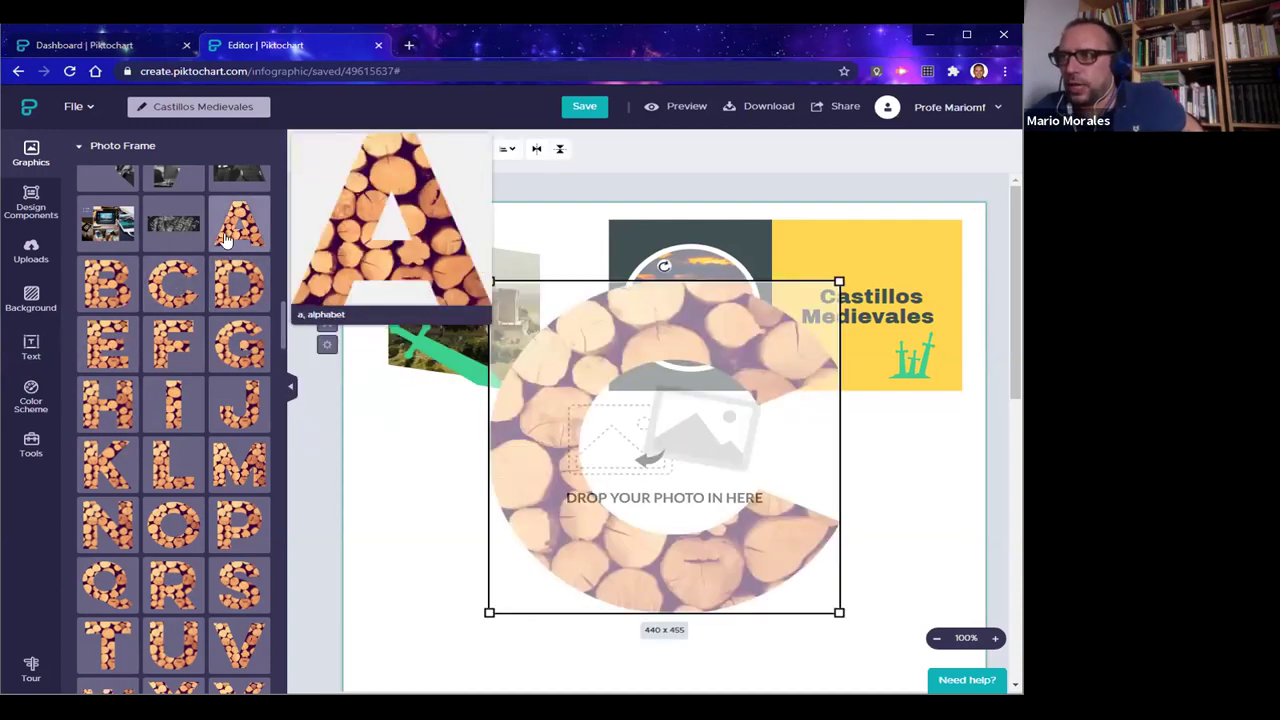
key("ctrl+z")
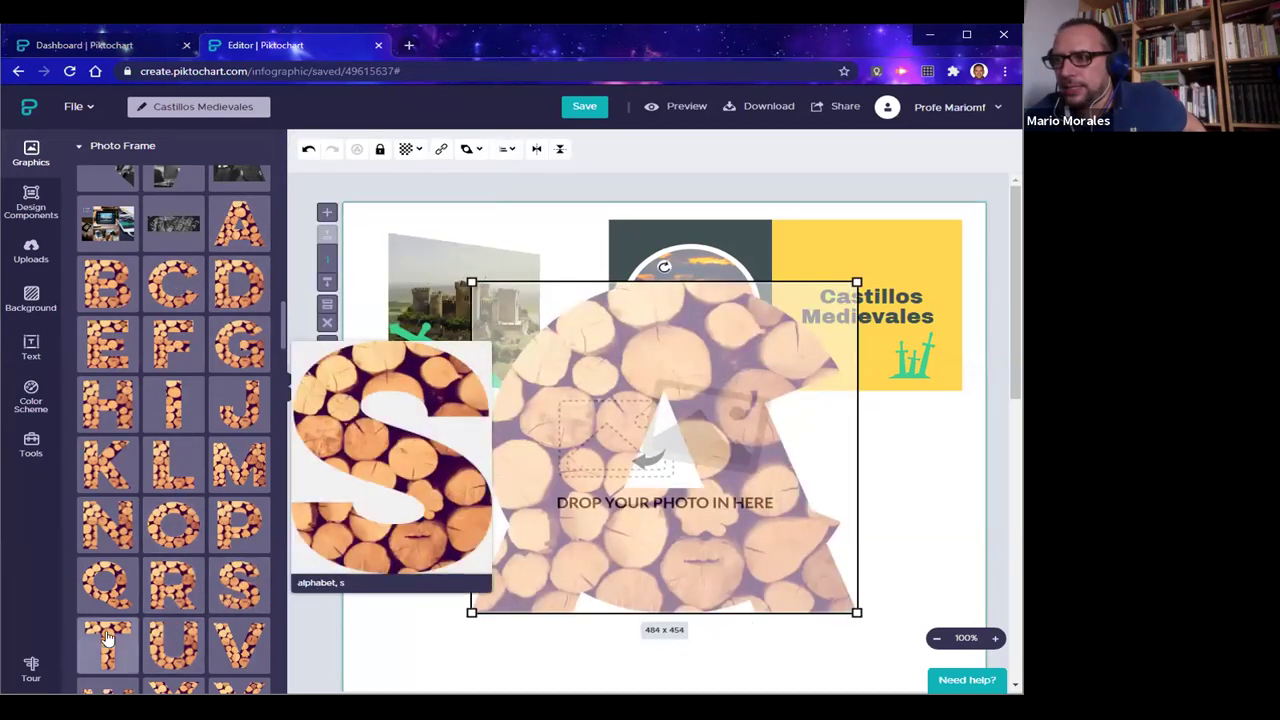
key("ctrl+z")
left_click(174, 405)
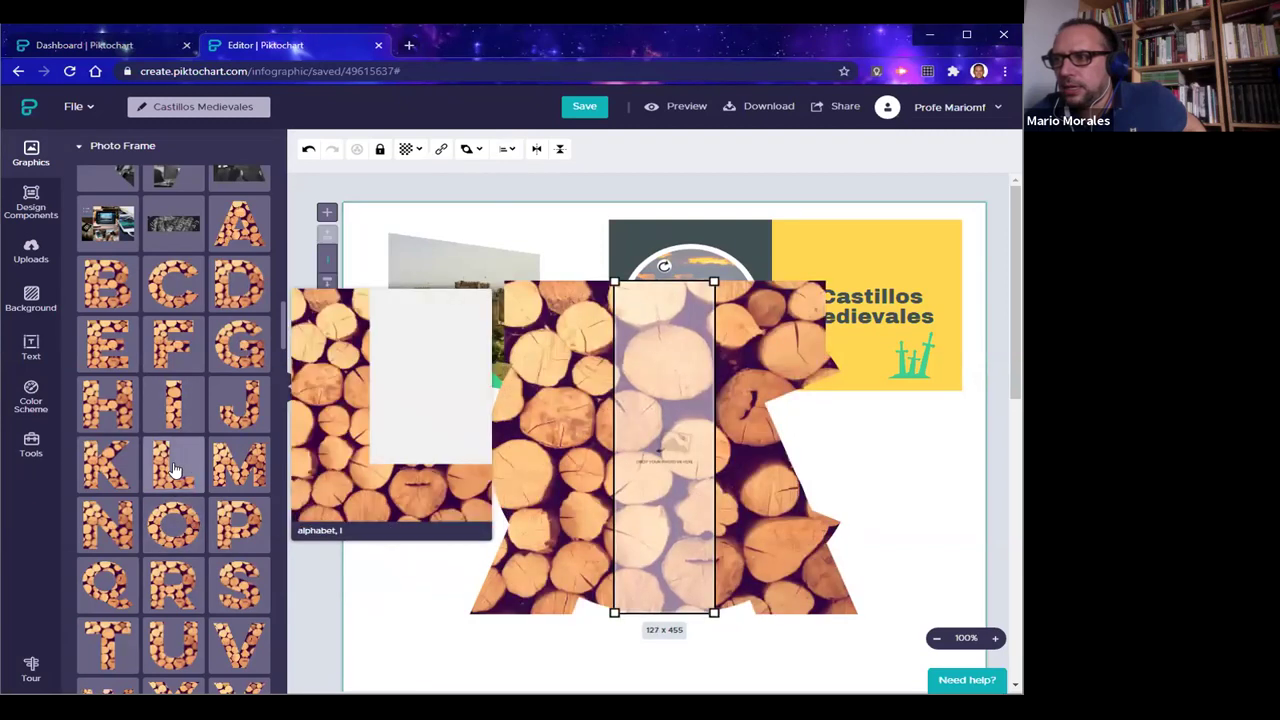
key("ctrl+z")
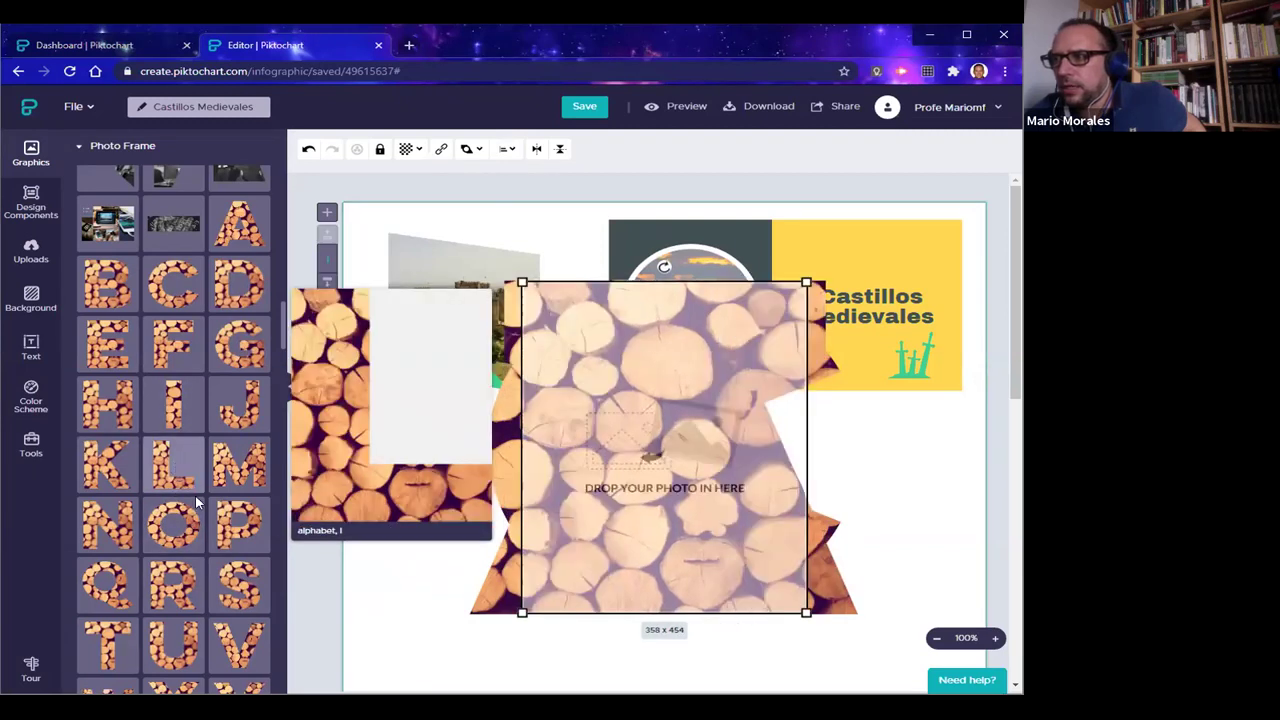
left_click_drag(378, 540, 697, 632)
key("Delete")
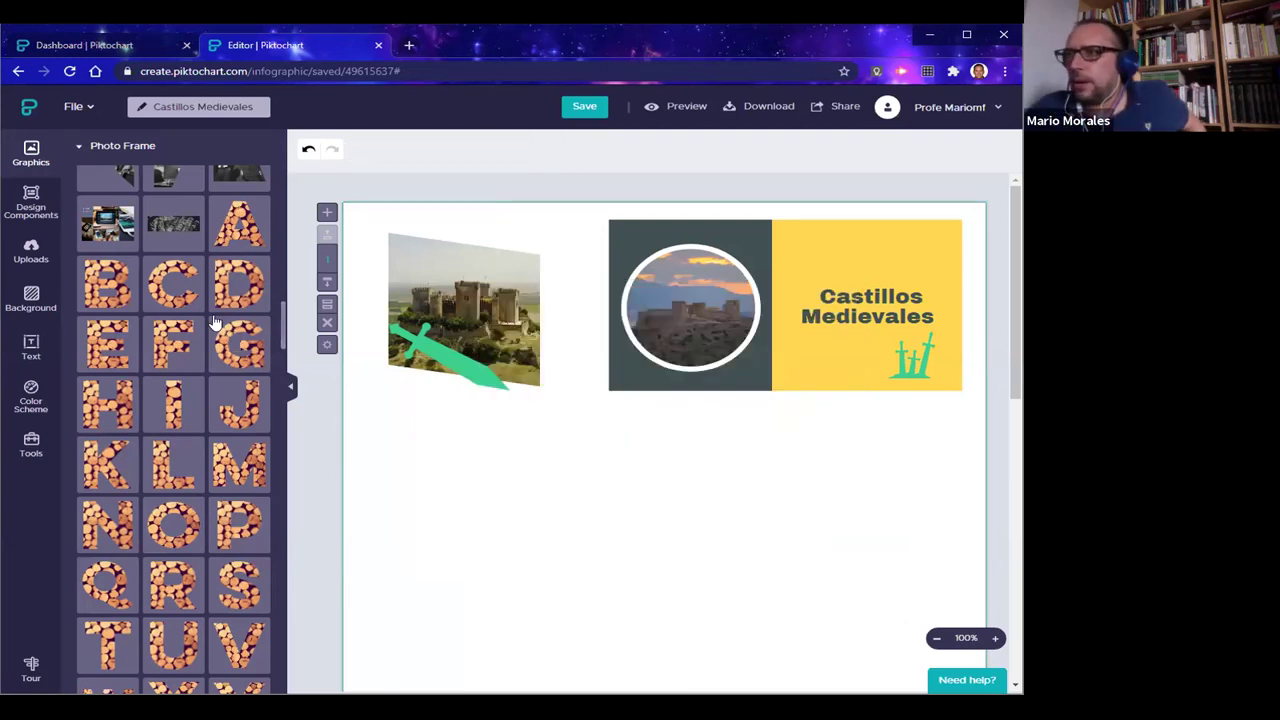
Insert the wooden-log letter photo frames that spell CASTILLO, including two L frames
left_click(198, 271)
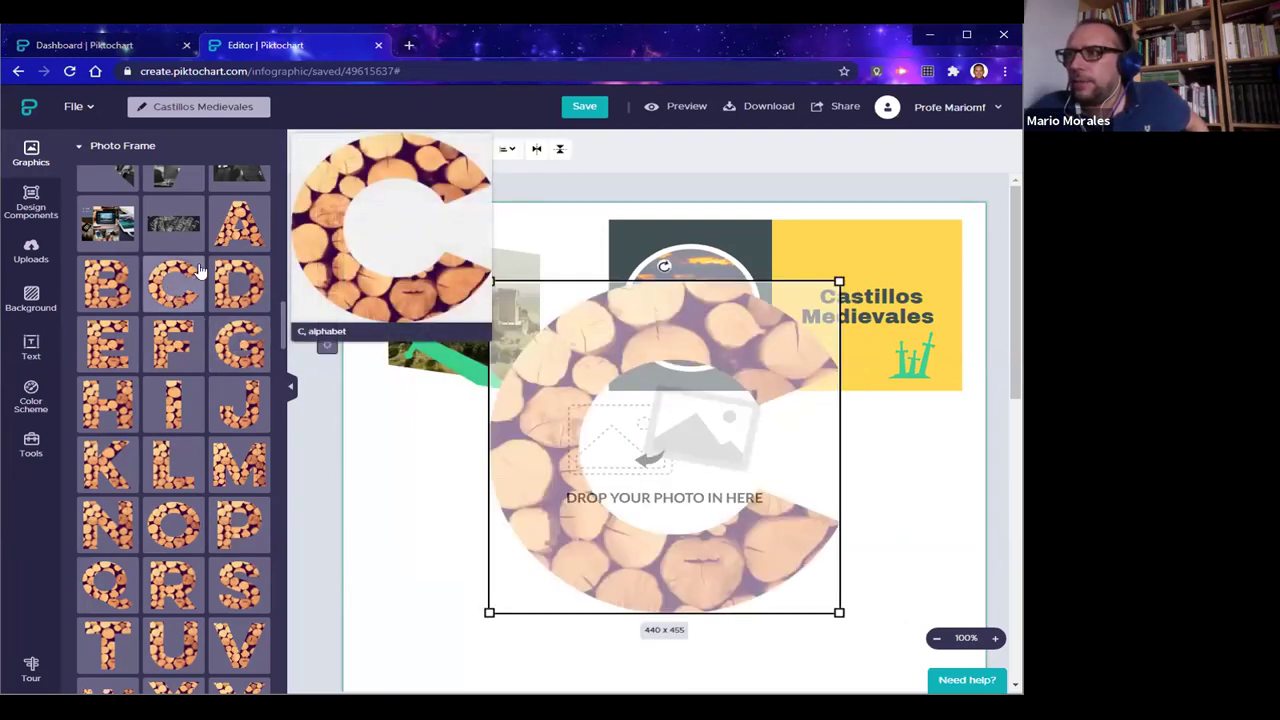
left_click(245, 228)
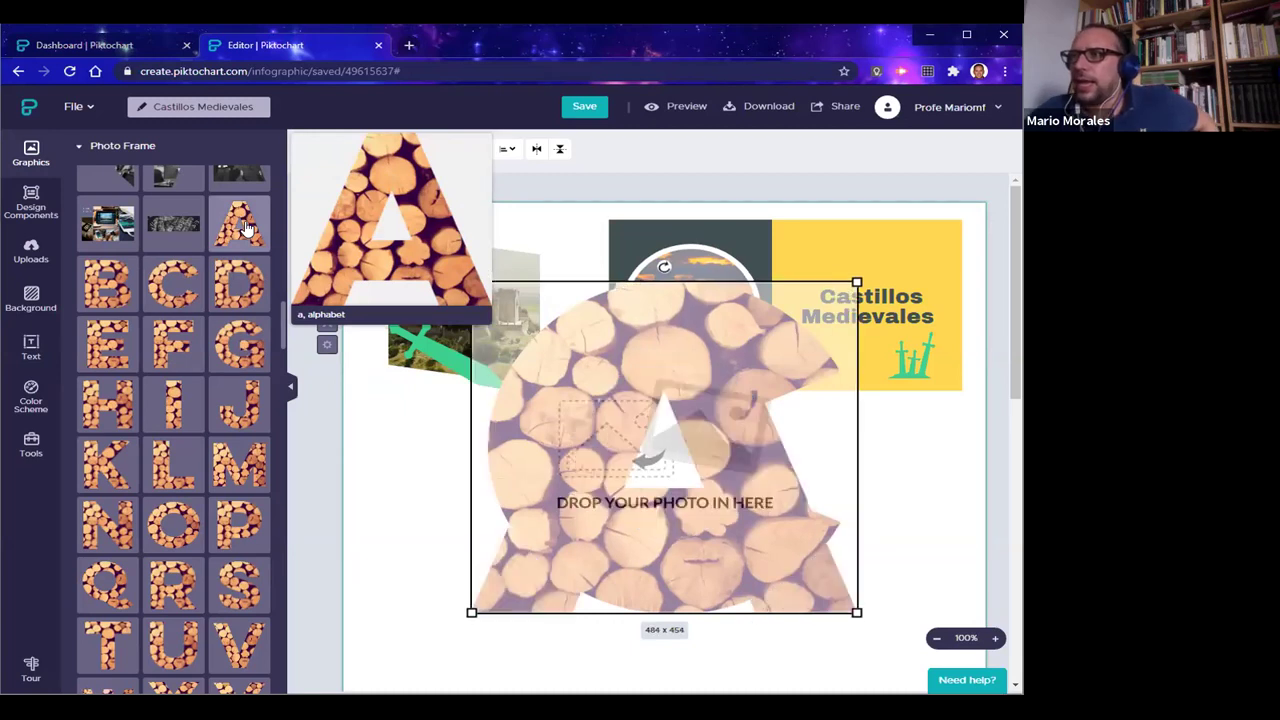
left_click(233, 585)
left_click(113, 640)
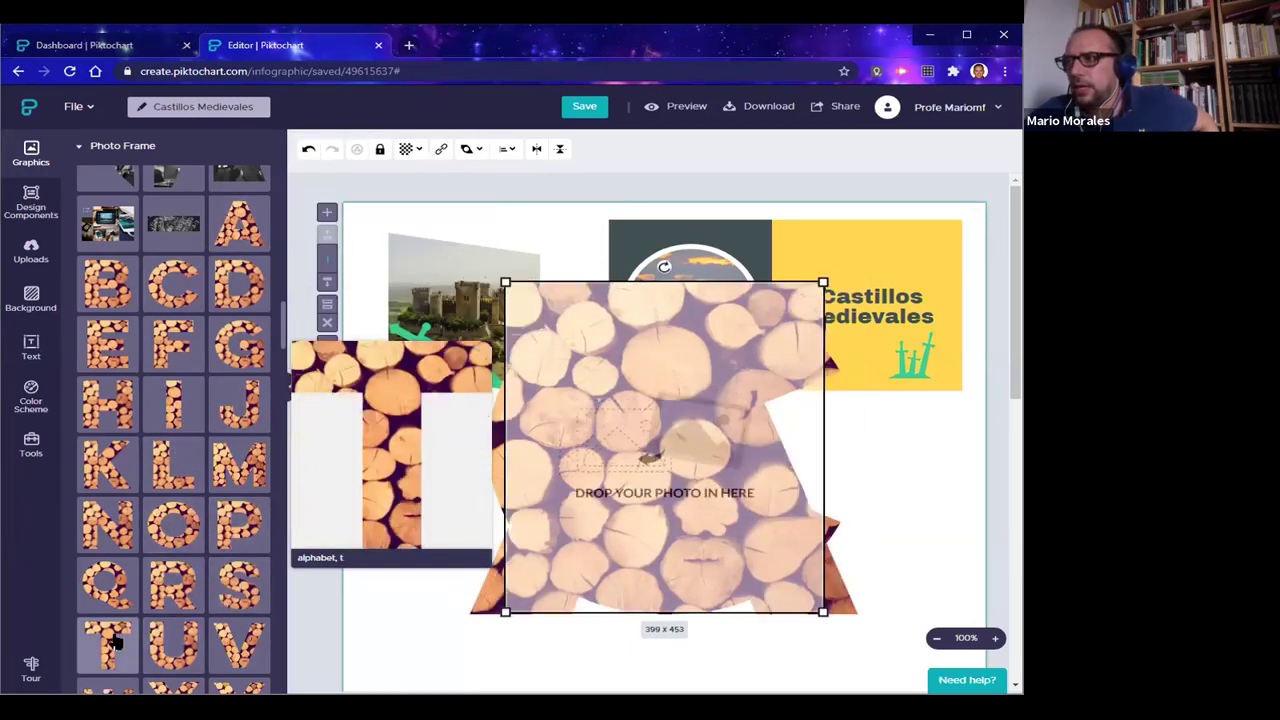
left_click(175, 400)
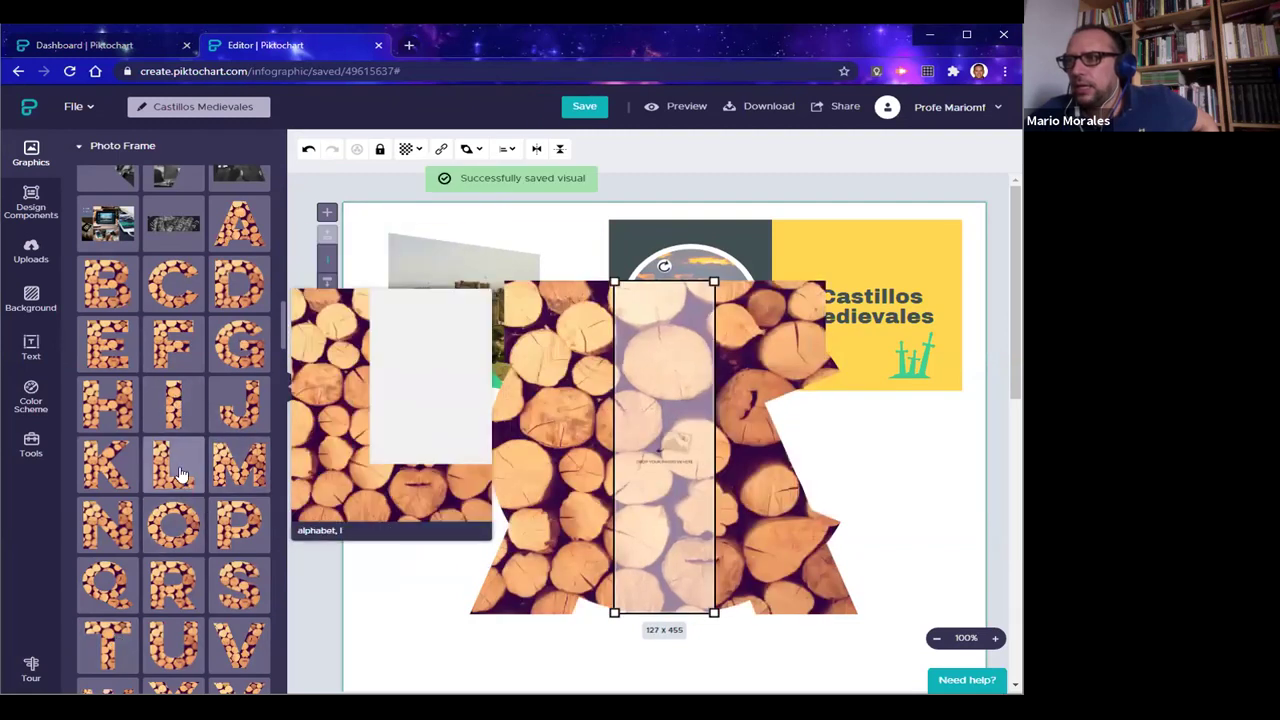
left_click(172, 465)
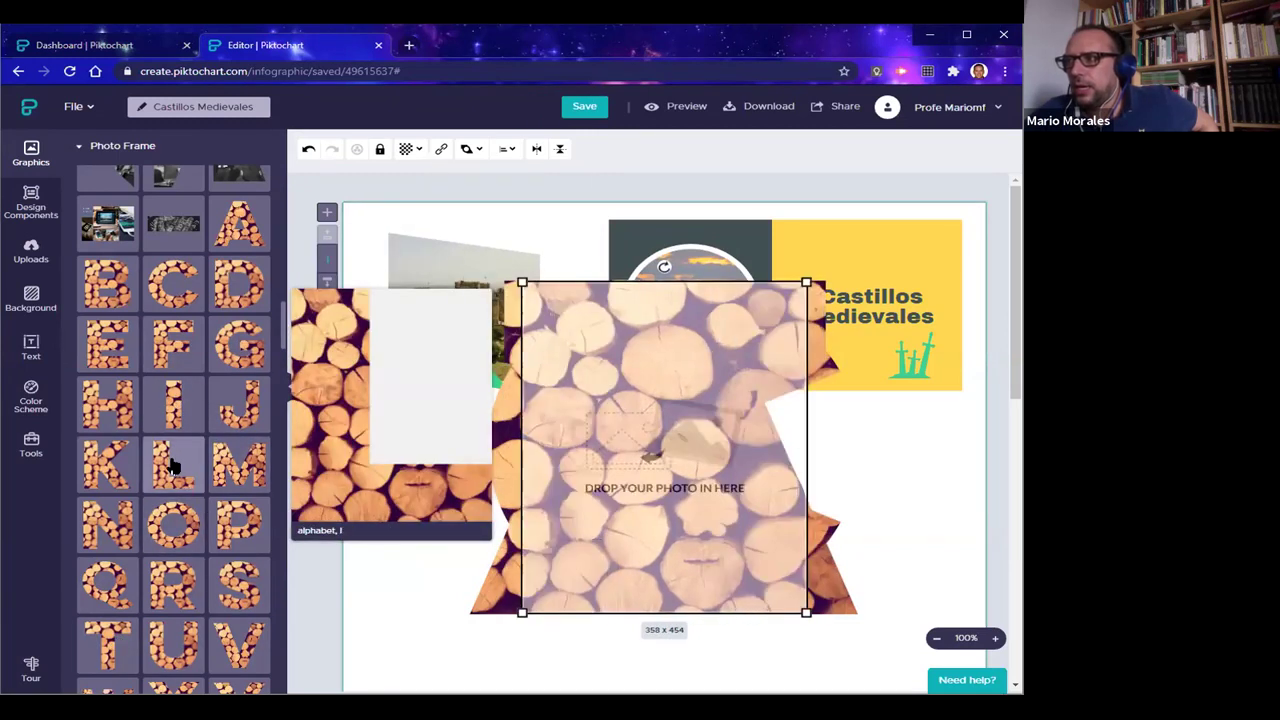
left_click(172, 537)
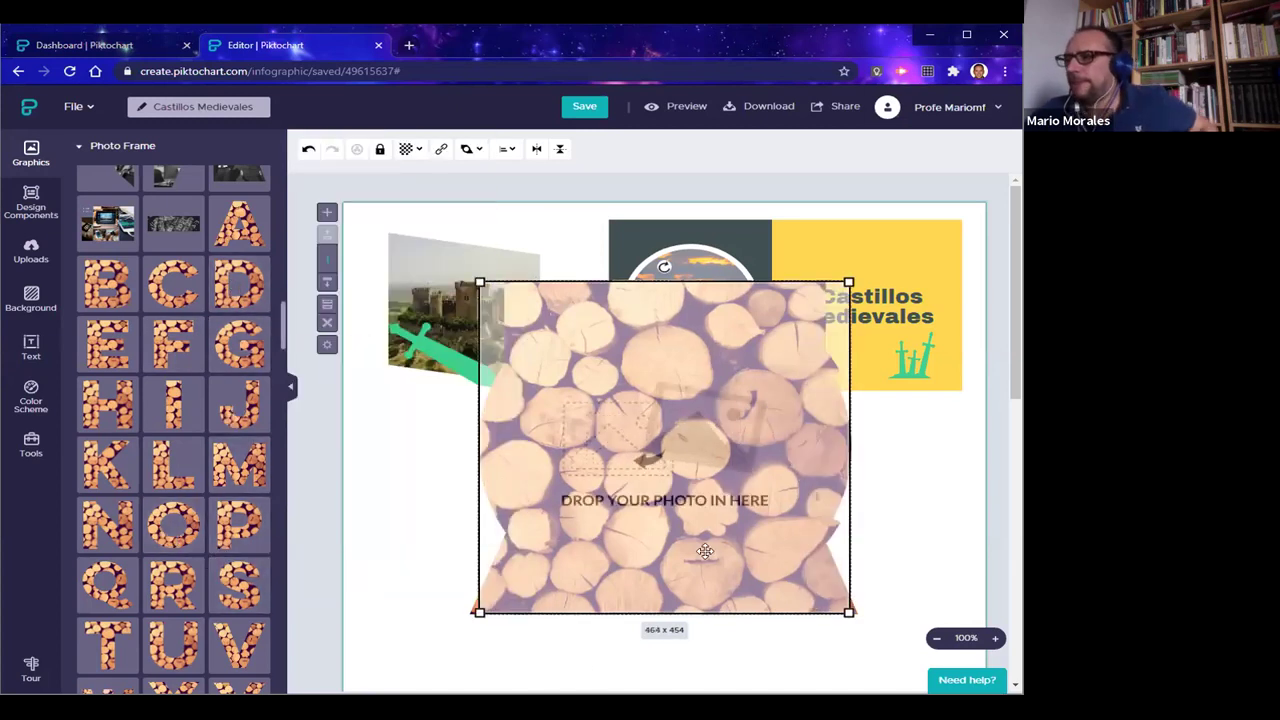
left_click_drag(848, 282, 828, 311)
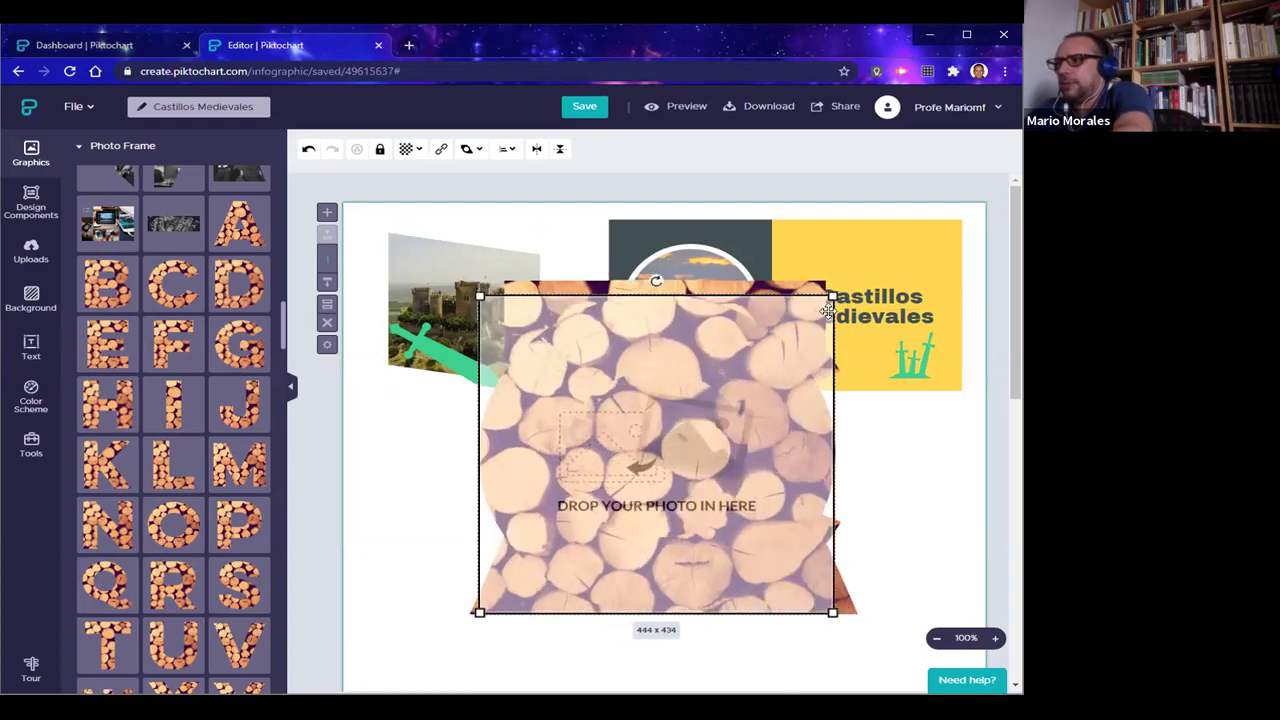
key("ctrl+z")
left_click(926, 518)
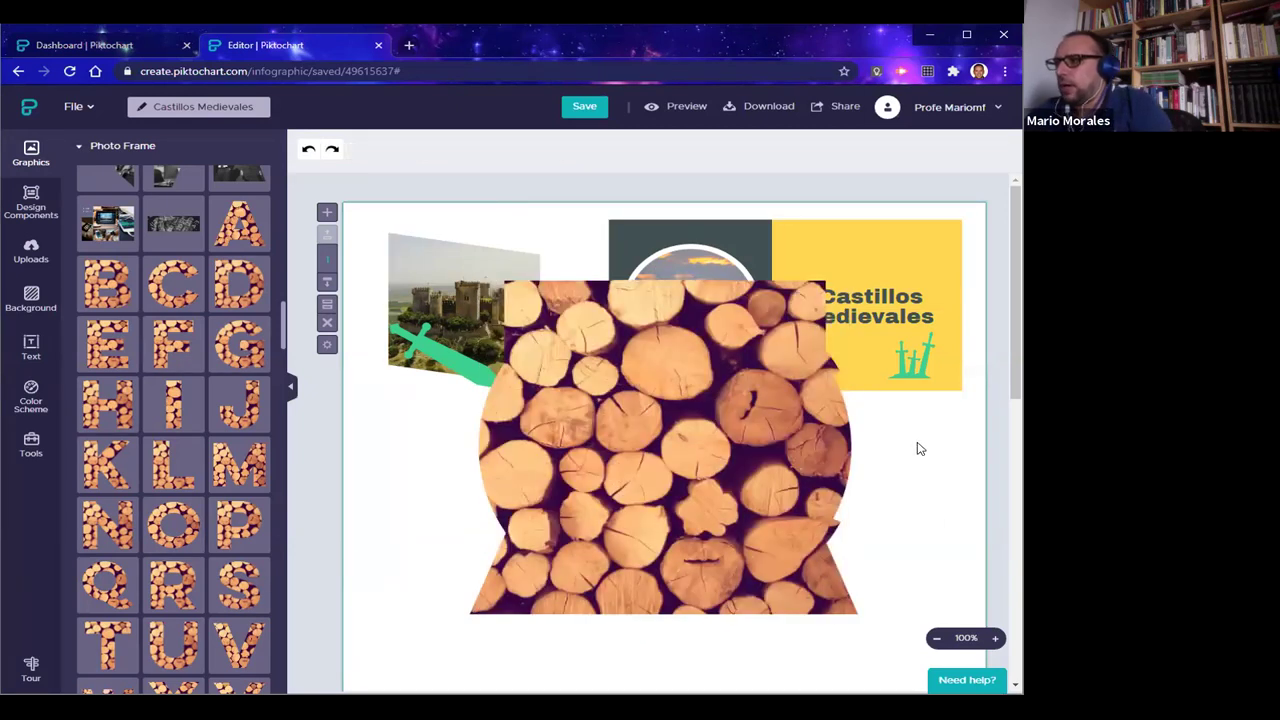
Shrink the wooden-log letters to about 106 high and line them up below the banner to spell CASTILLO across the block
left_click(808, 352)
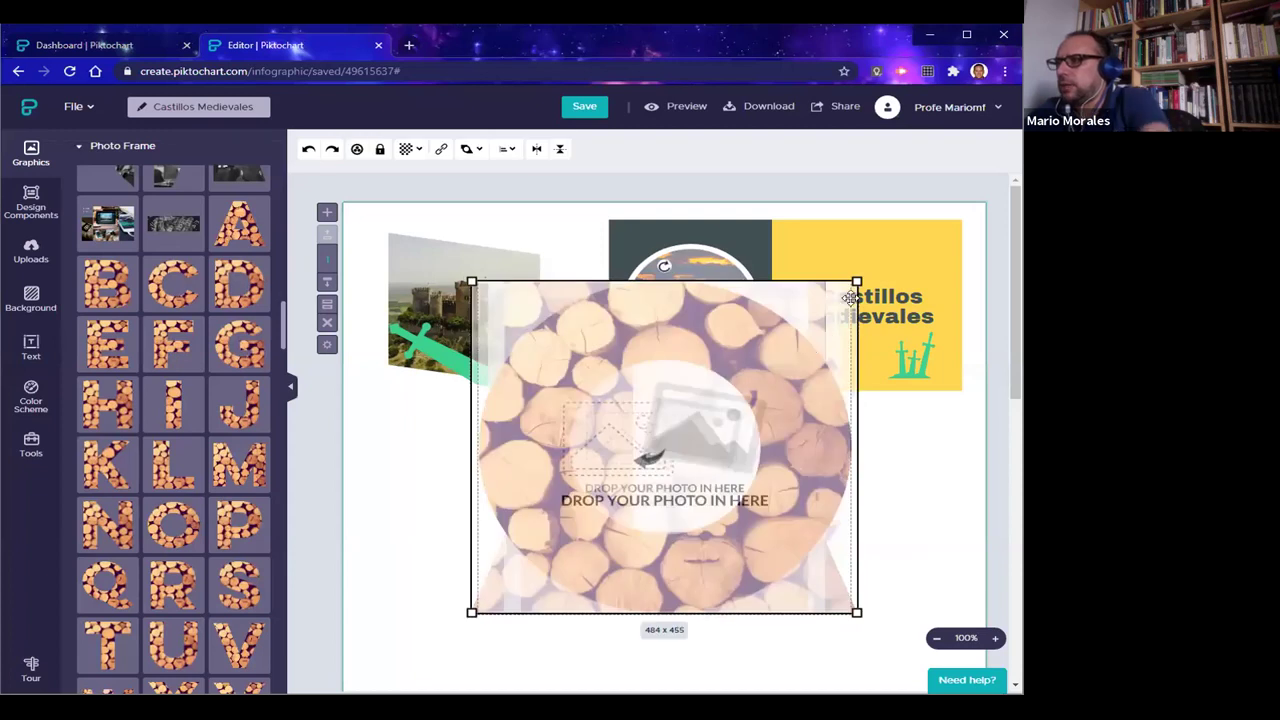
left_click_drag(799, 329, 831, 455)
left_click(613, 562)
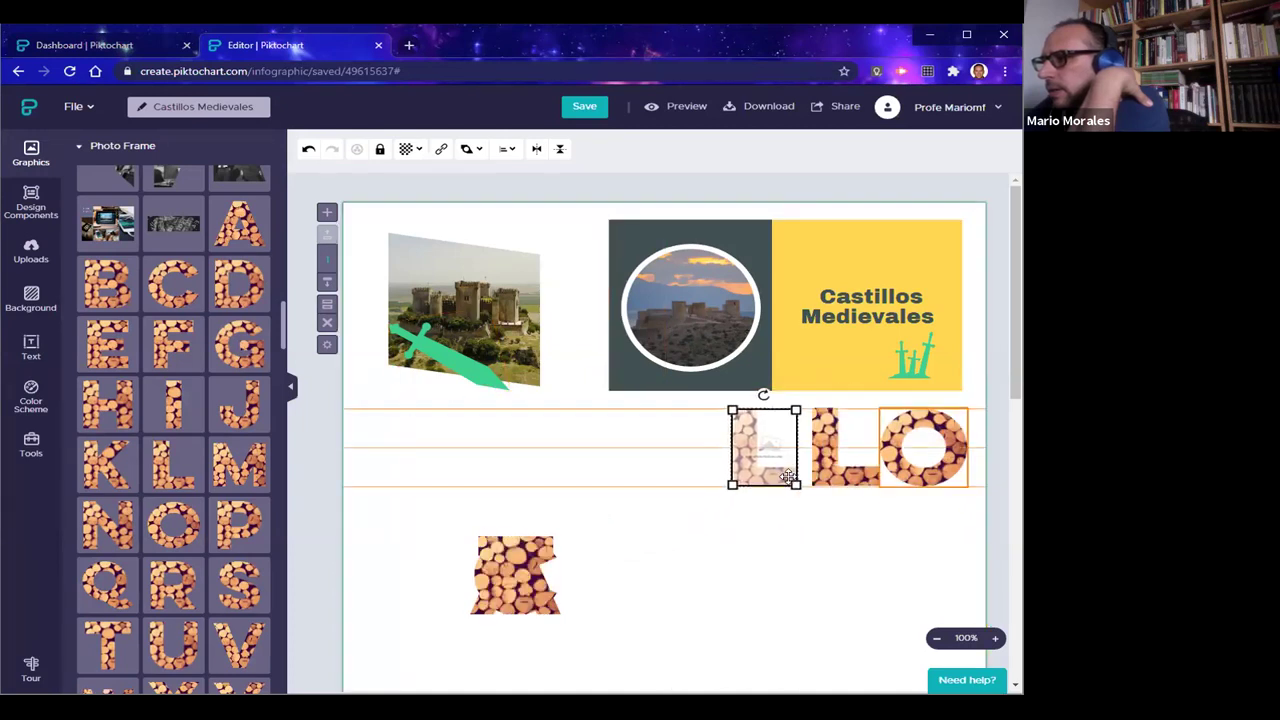
left_click_drag(714, 531, 707, 465)
left_click_drag(538, 598, 650, 474)
left_click_drag(495, 600, 538, 476)
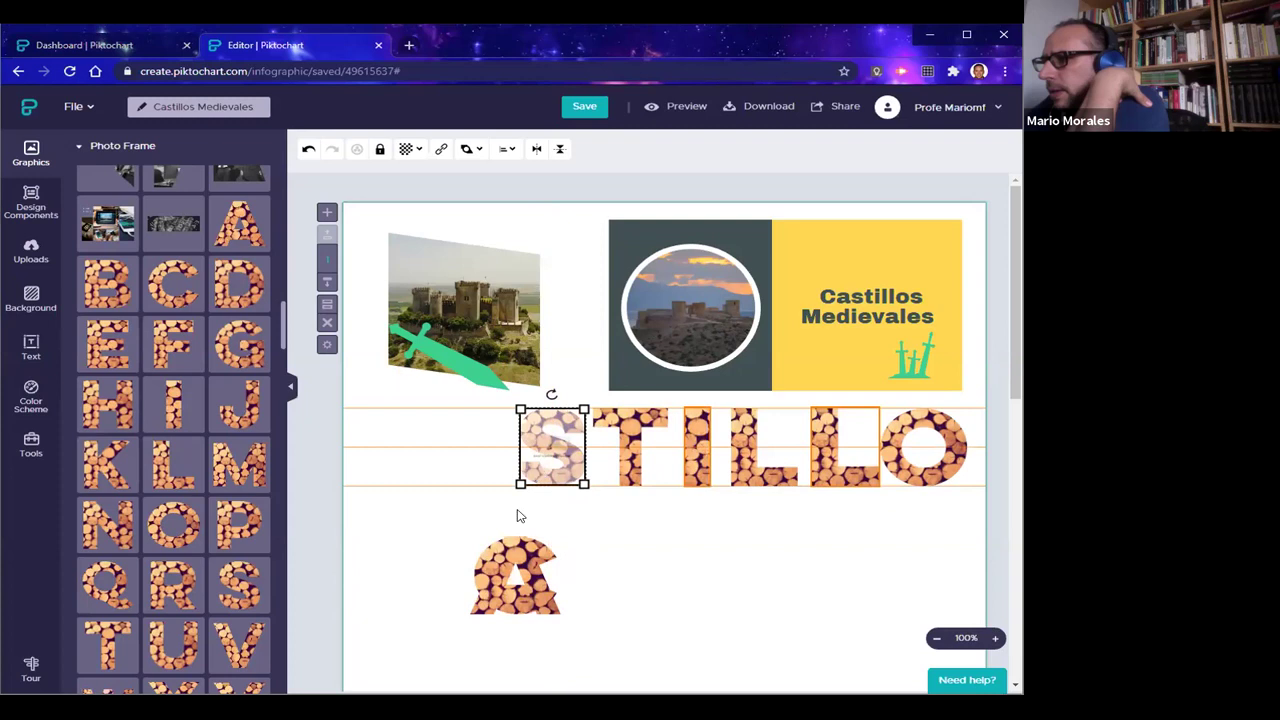
left_click_drag(490, 577, 448, 450)
left_click_drag(480, 575, 349, 447)
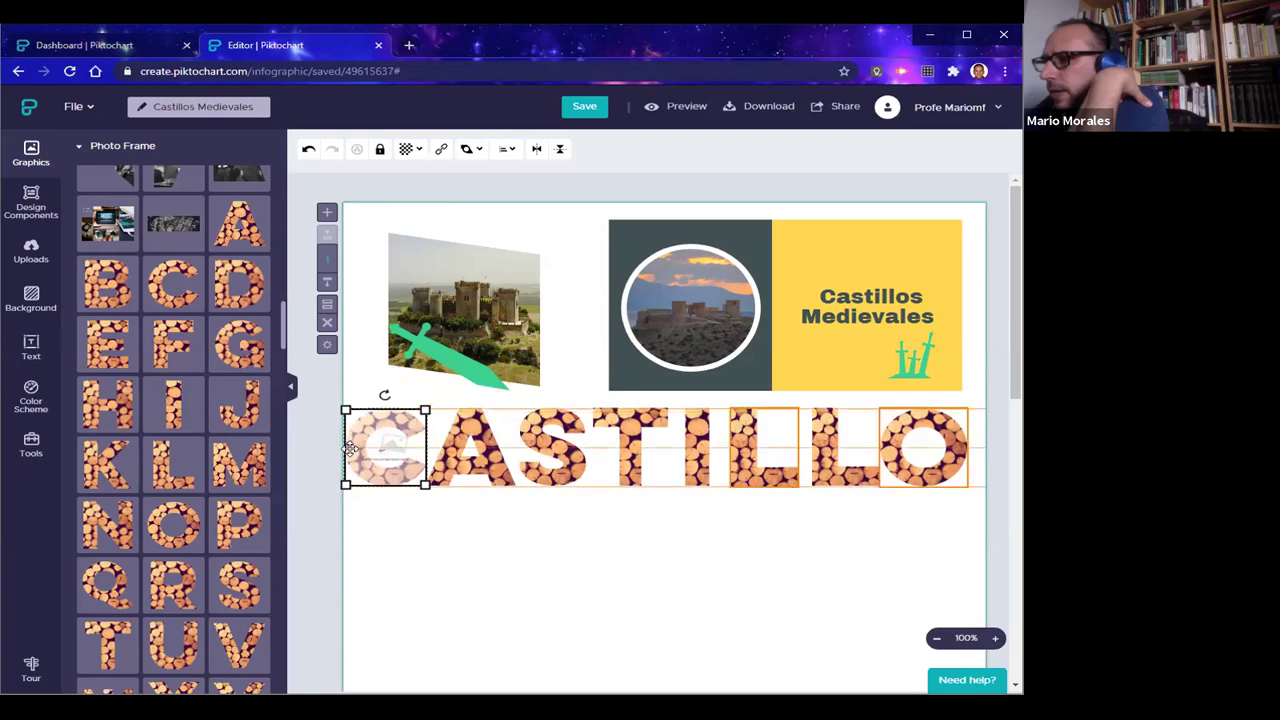
left_click(476, 560)
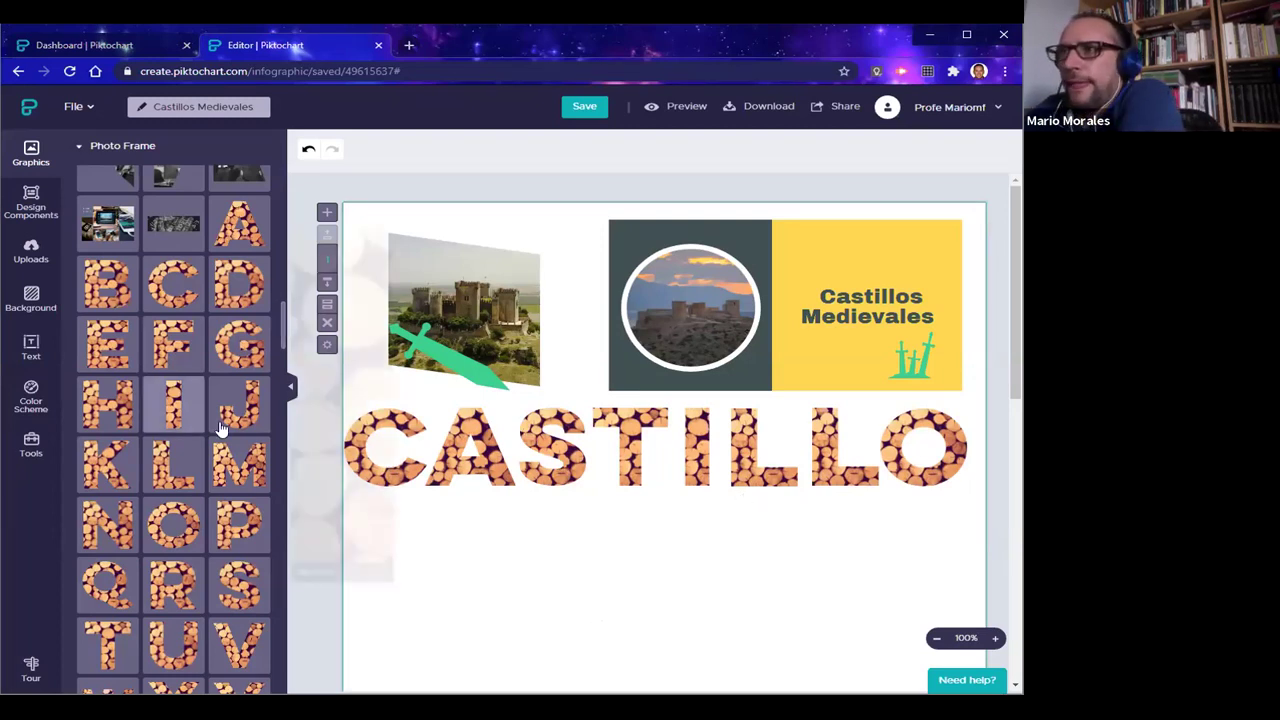
Browse the Unsplash photos for "castillo" to find pictures suitable for filling the letter frames
left_click(90, 148)
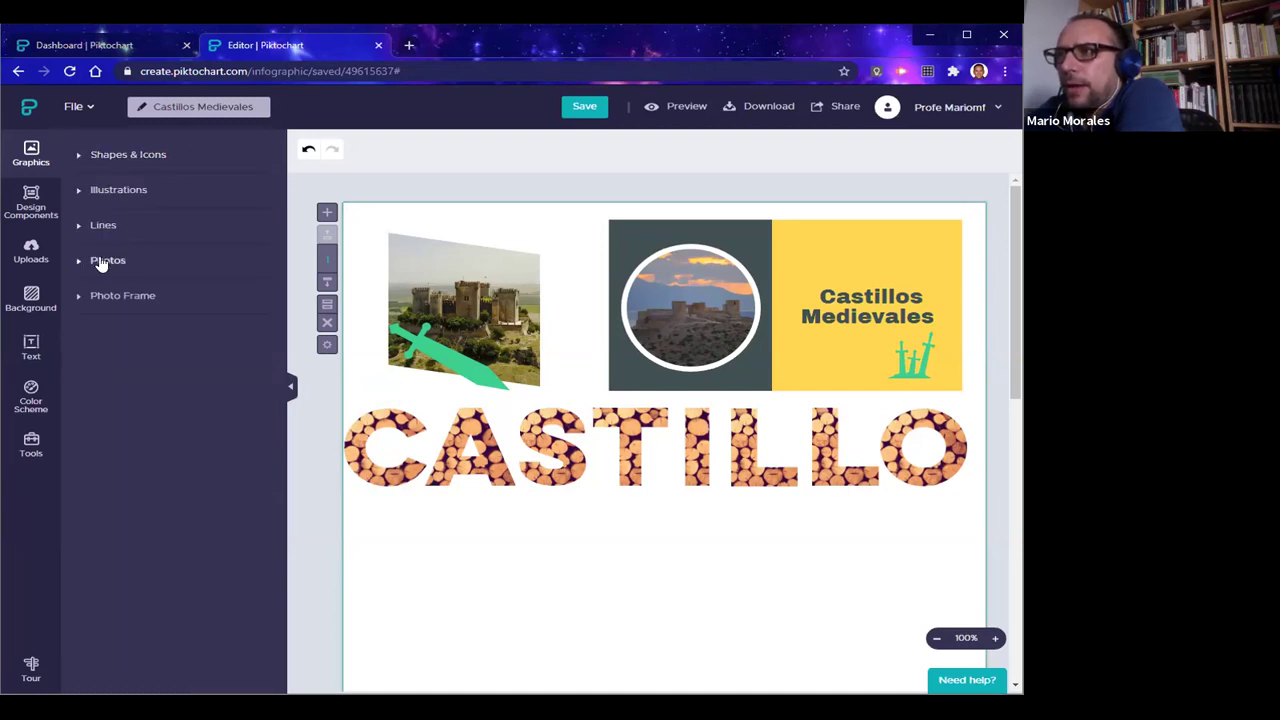
left_click(98, 261)
scroll(103, 277, "down", 1)
mouse_move(200, 470)
scroll(200, 470, "down", 2)
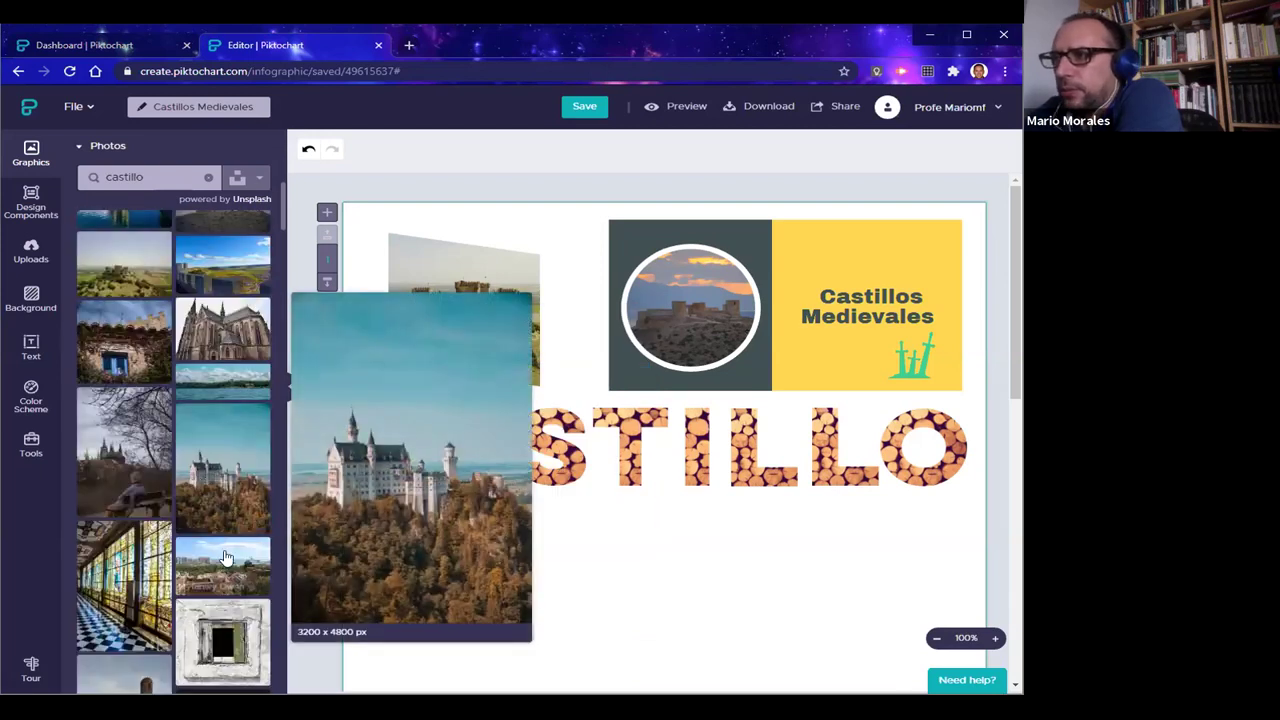
mouse_move(229, 488)
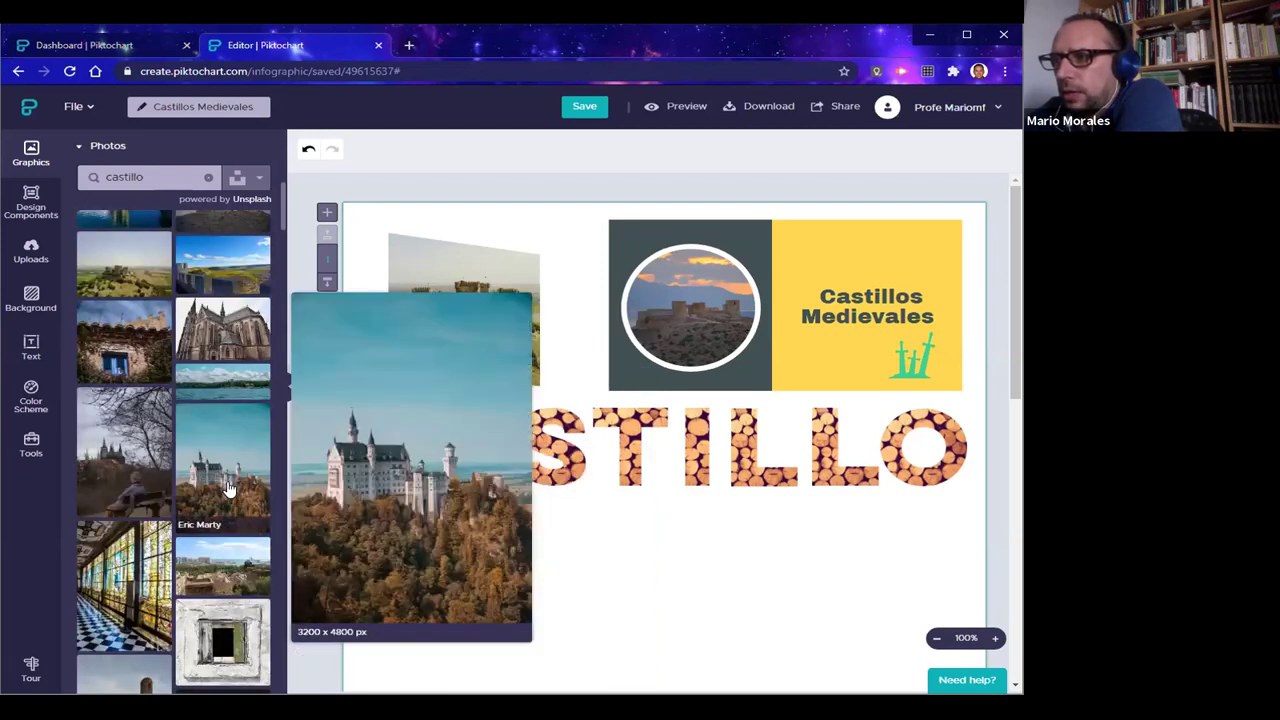
scroll(215, 485, "down", 2)
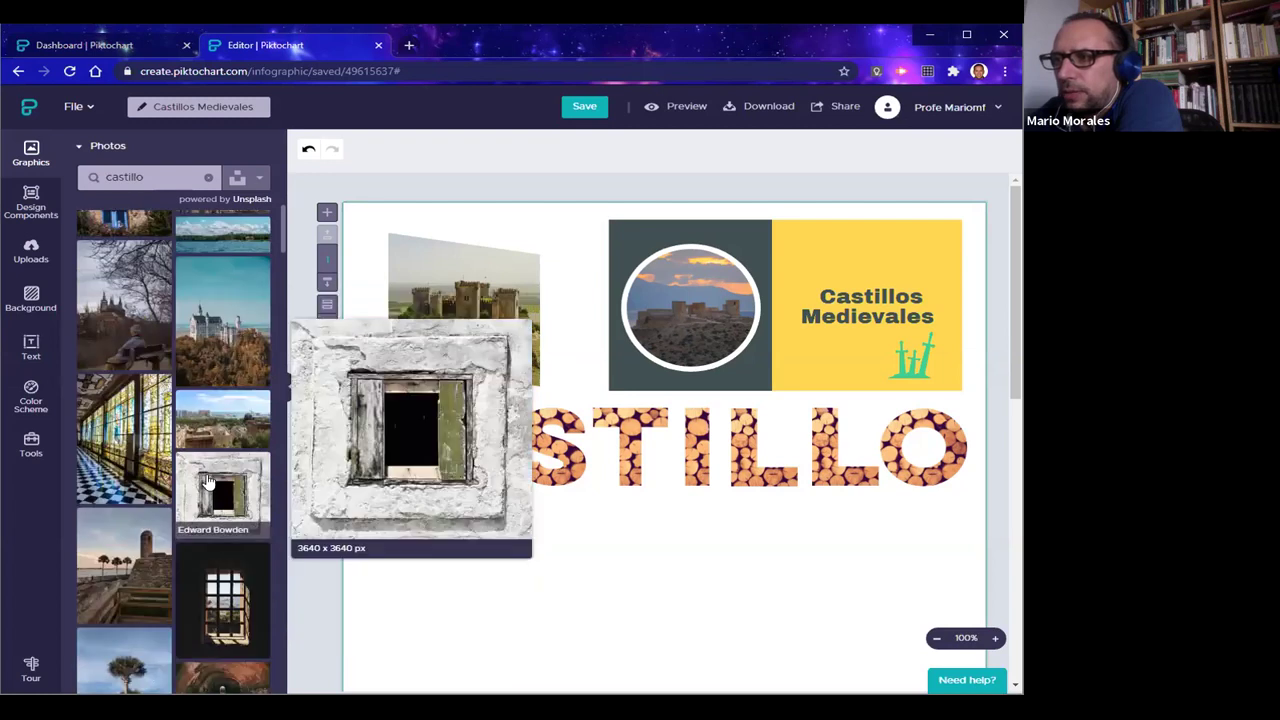
scroll(208, 483, "down", 1)
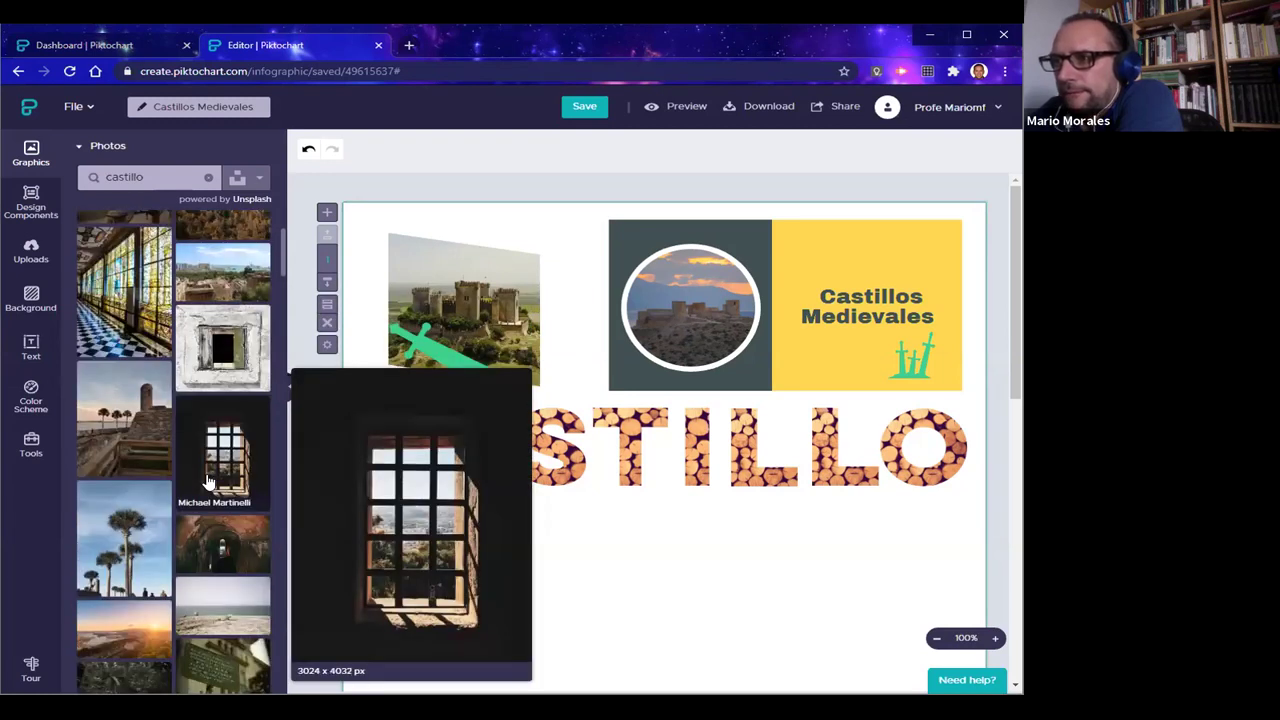
scroll(208, 483, "down", 3)
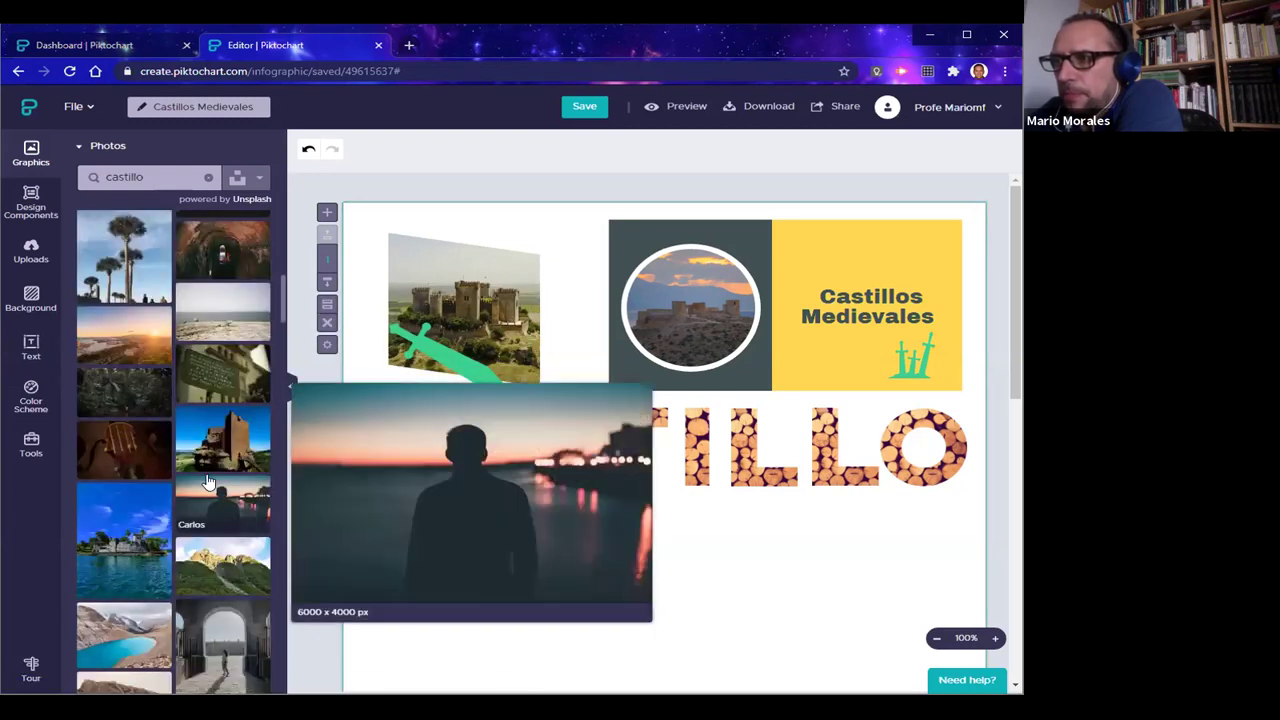
scroll(208, 483, "down", 4)
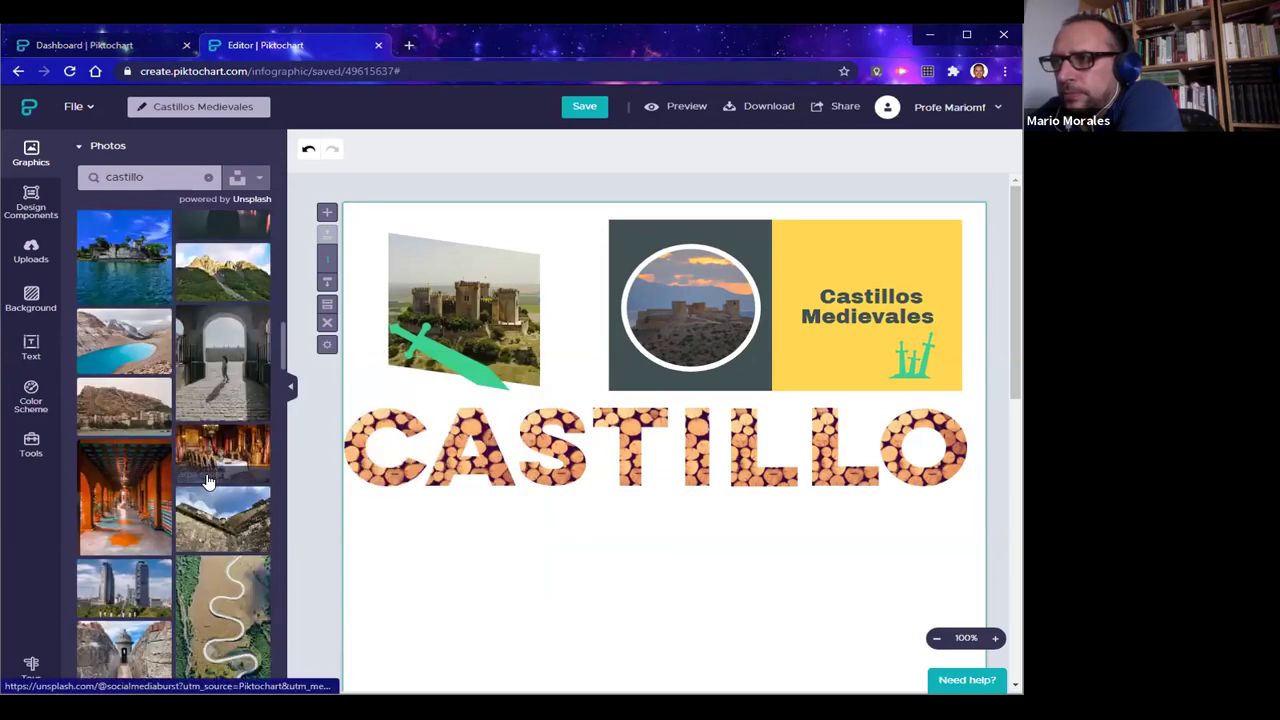
scroll(208, 483, "down", 2)
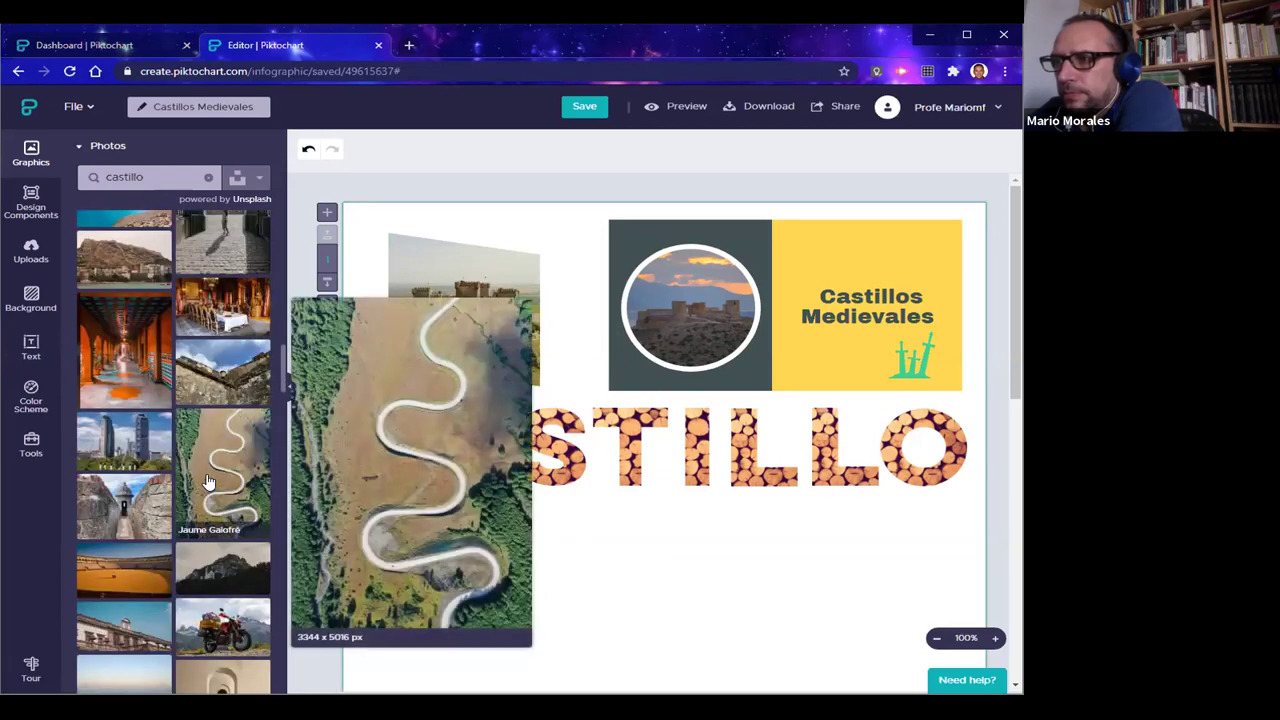
scroll(208, 483, "down", 2)
scroll(208, 483, "down", 2)
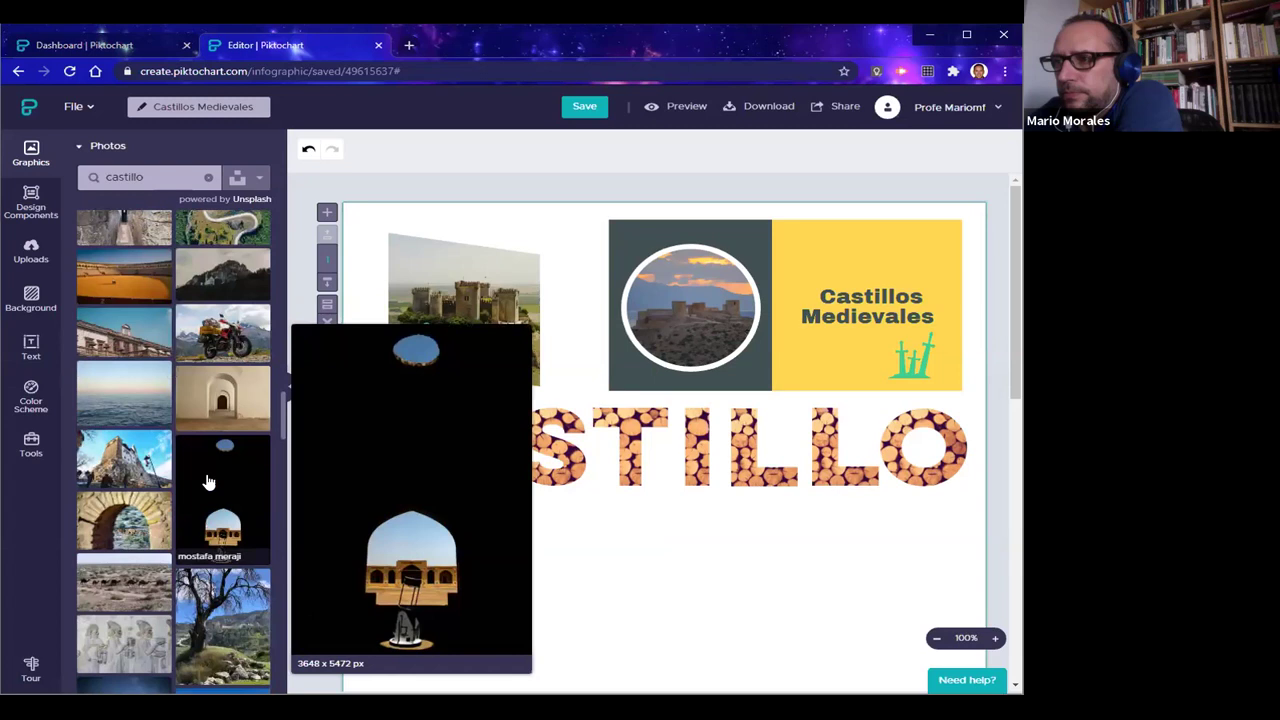
scroll(208, 483, "down", 2)
scroll(208, 483, "down", 3)
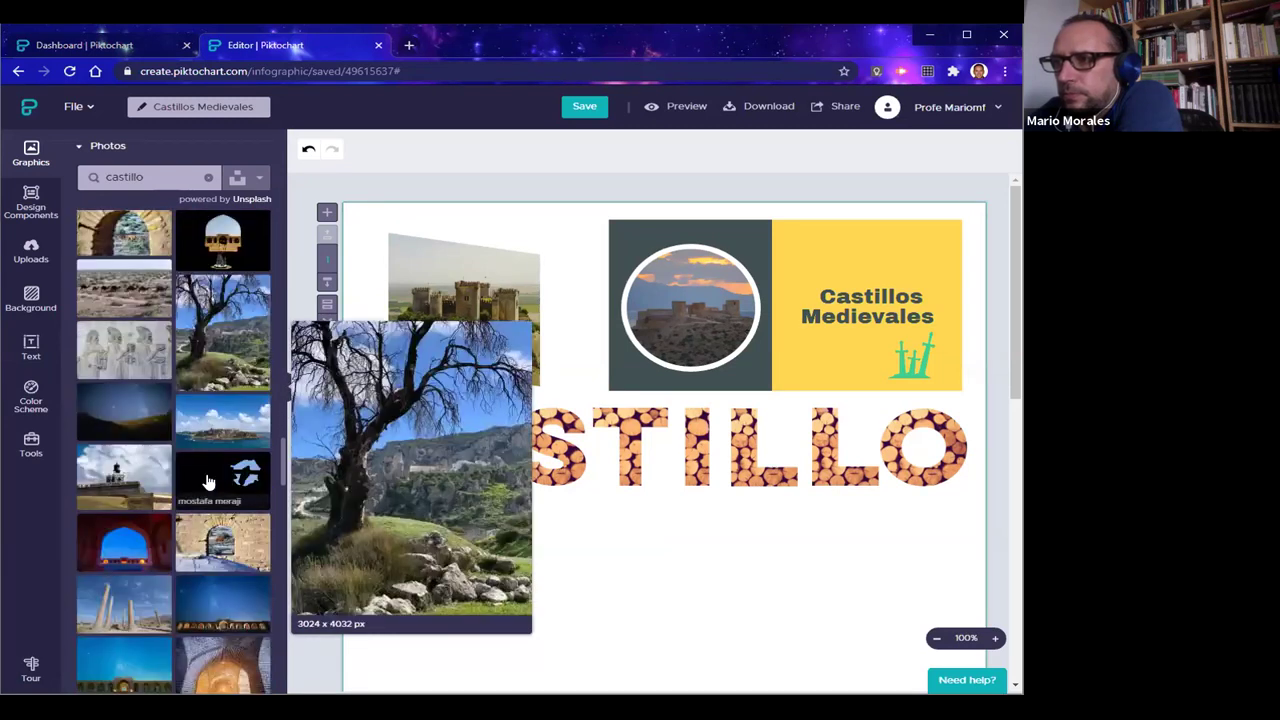
scroll(208, 483, "down", 4)
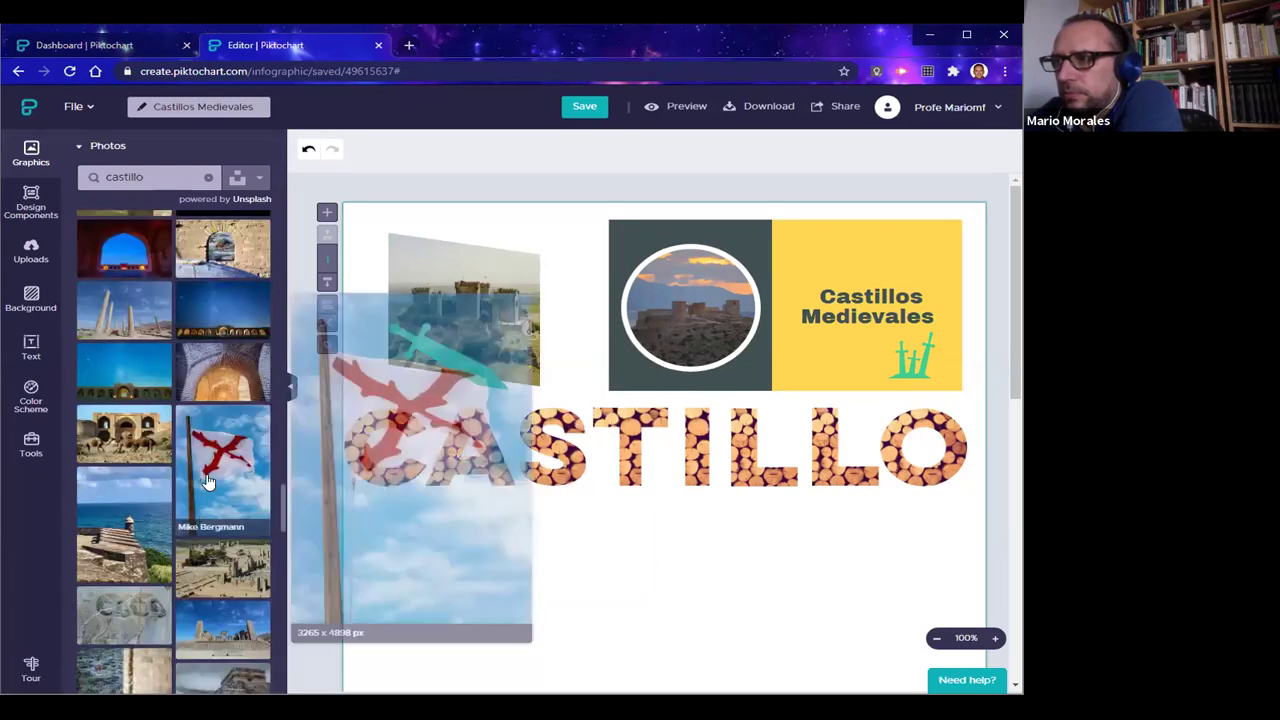
scroll(208, 483, "down", 2)
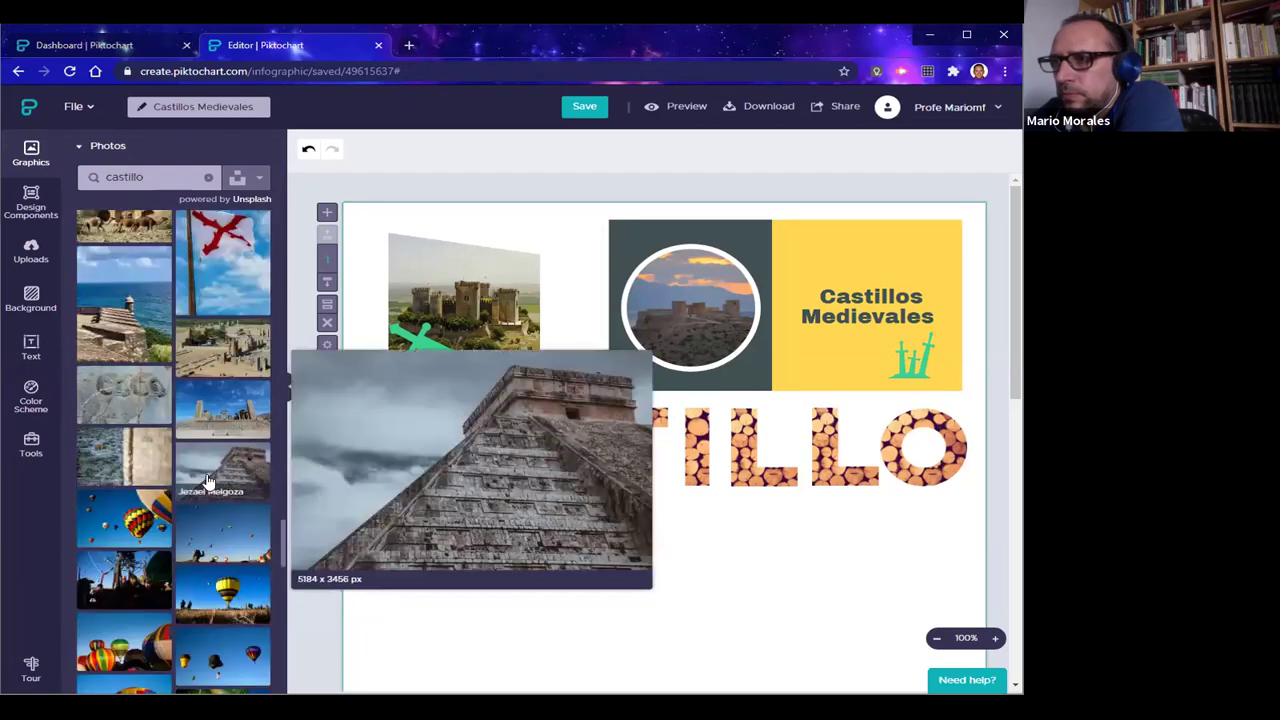
scroll(208, 483, "down", 3)
scroll(208, 483, "up", 15)
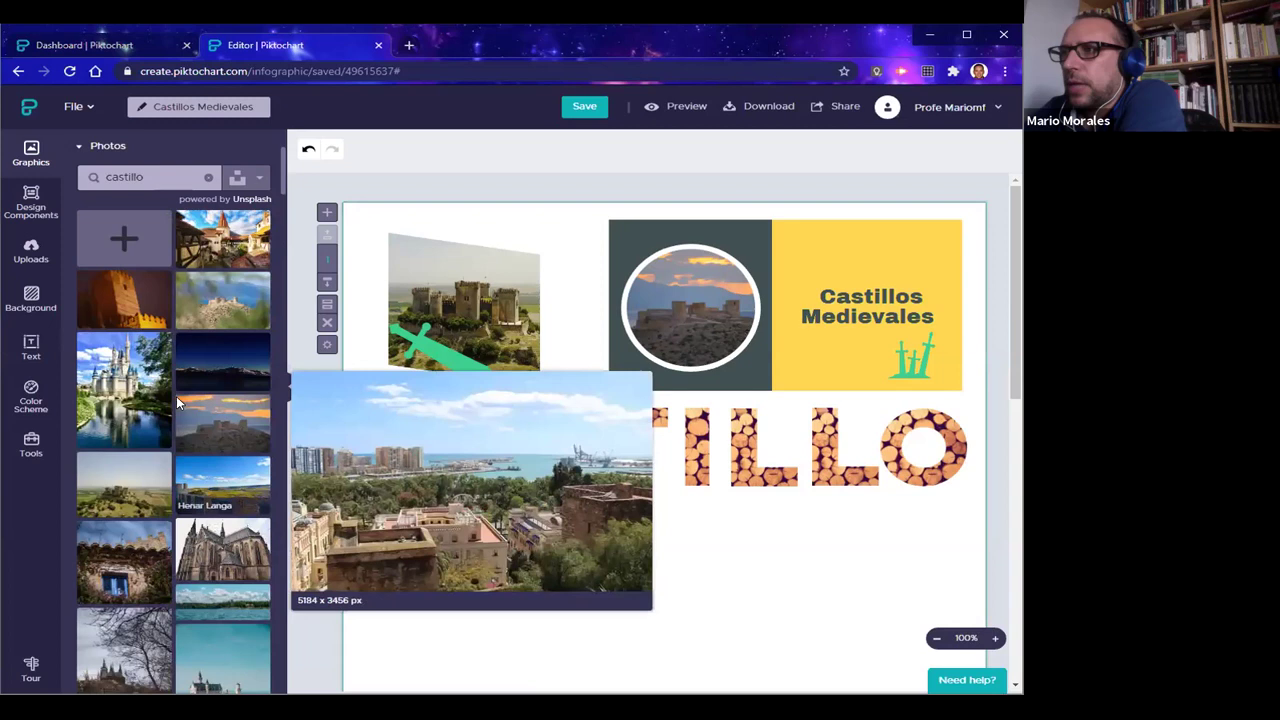
Search the photos for "medieval" and mask the picture of old half-timbered houses with a turret into the letter C
double_click(164, 177)
type("medieval")
key("Return")
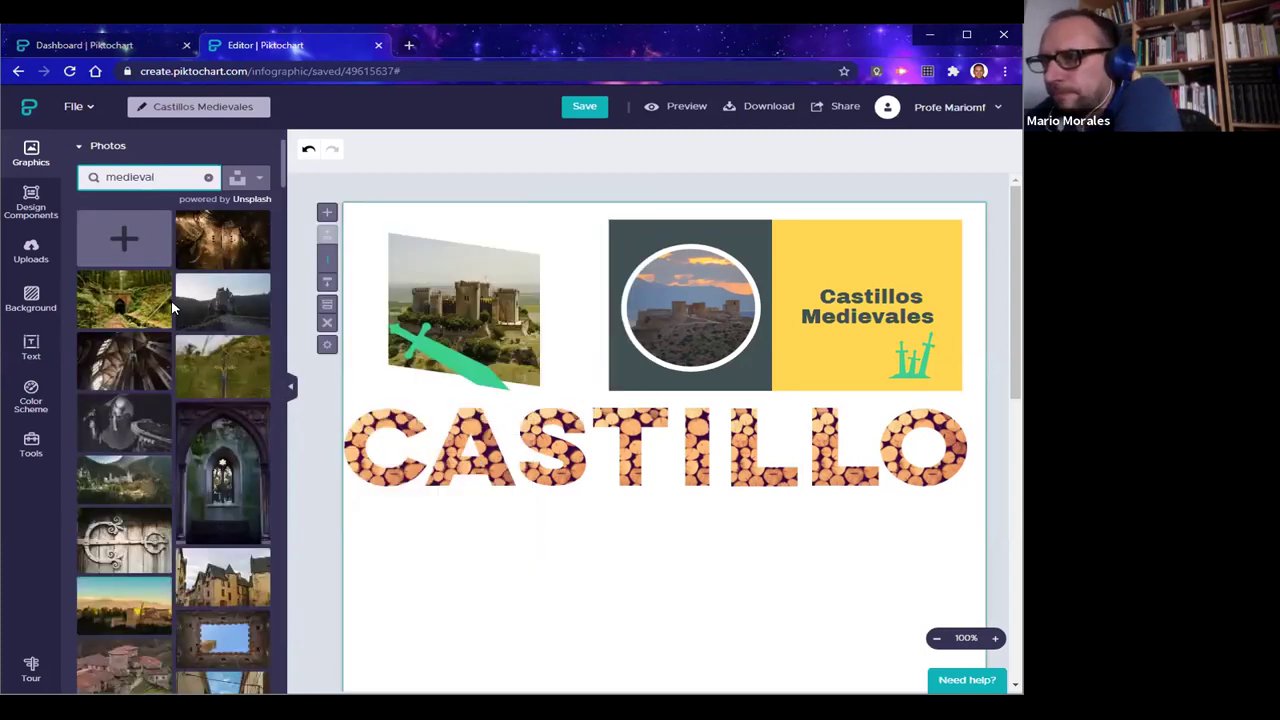
scroll(150, 535, "down", 2)
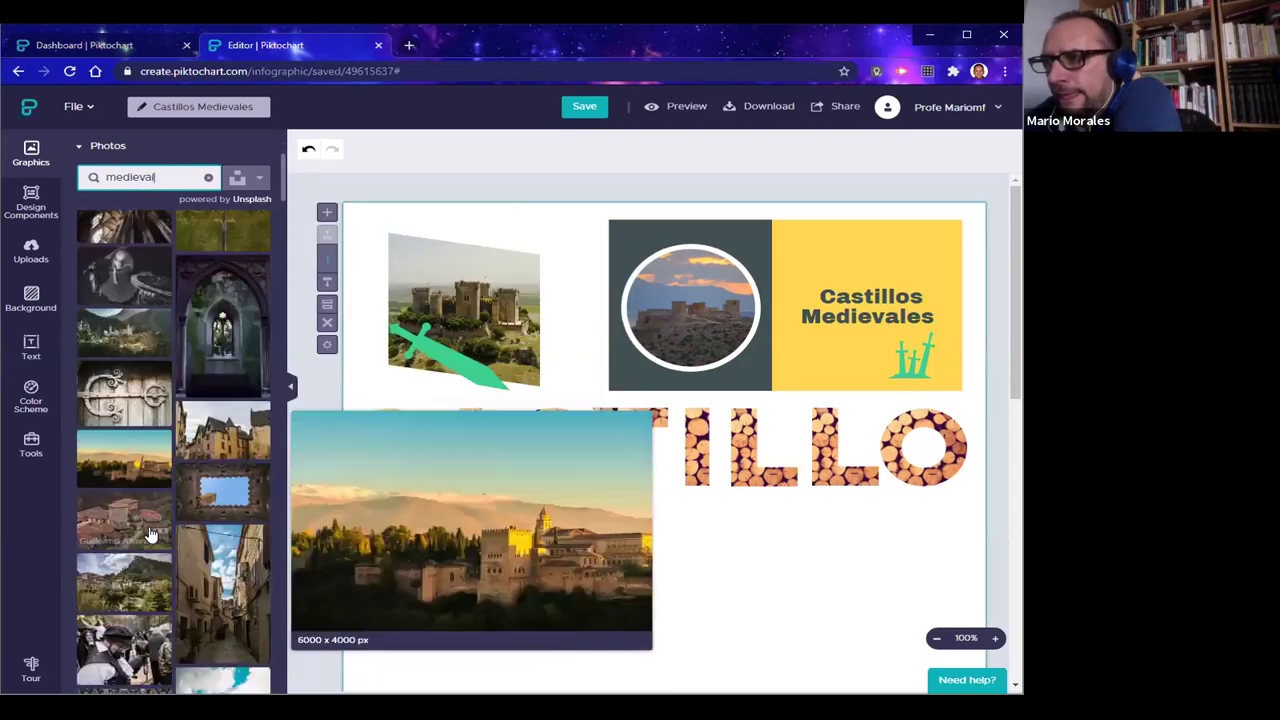
mouse_move(226, 438)
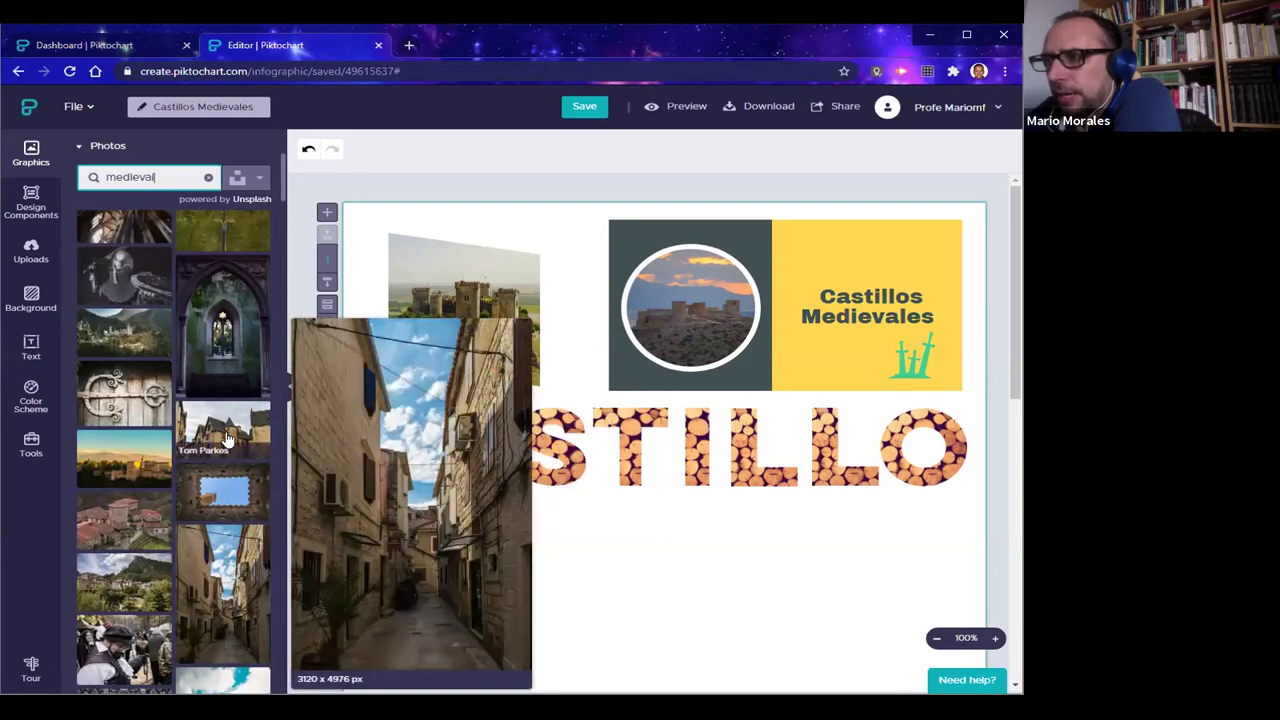
left_click_drag(462, 515, 462, 515)
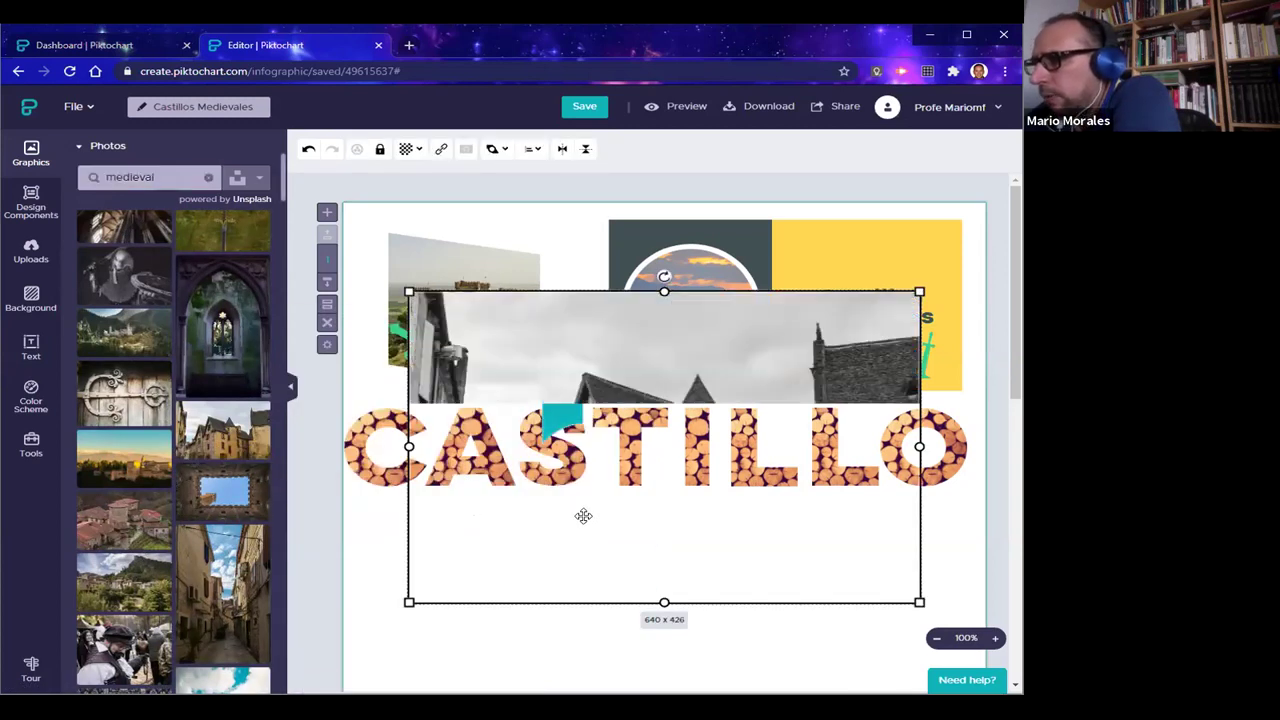
left_click_drag(655, 548, 556, 546)
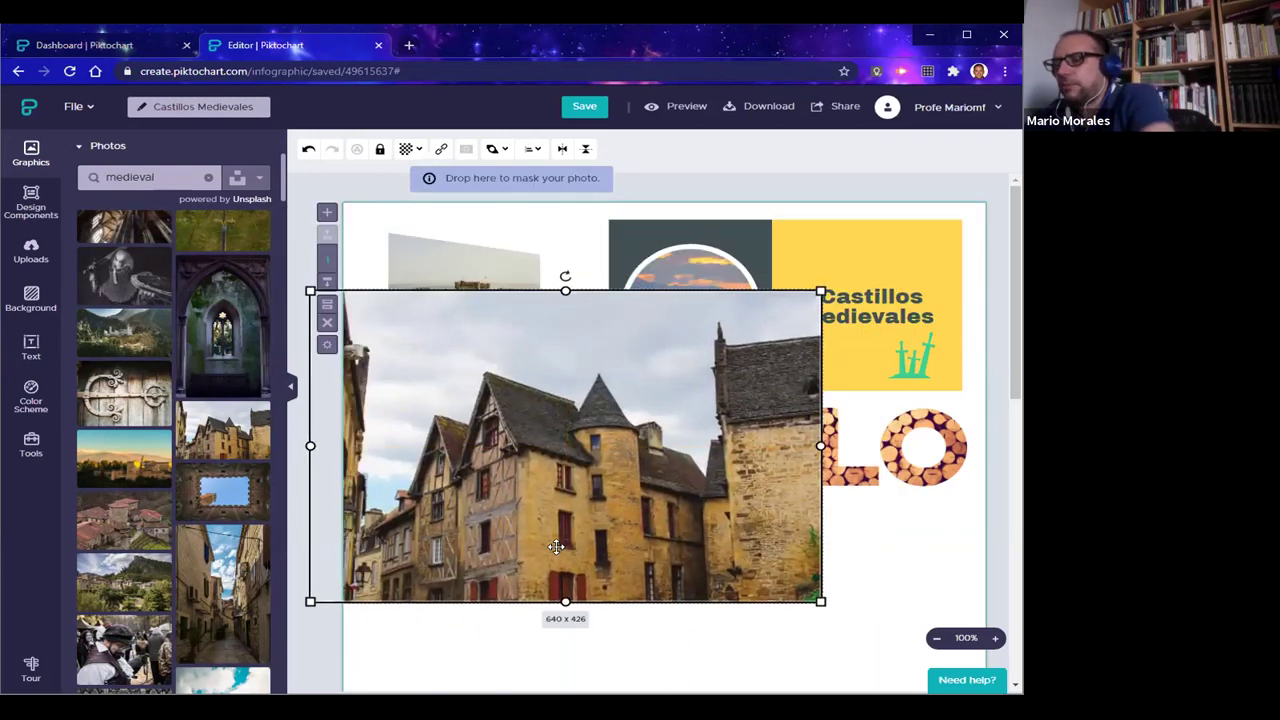
left_click_drag(504, 497, 411, 468)
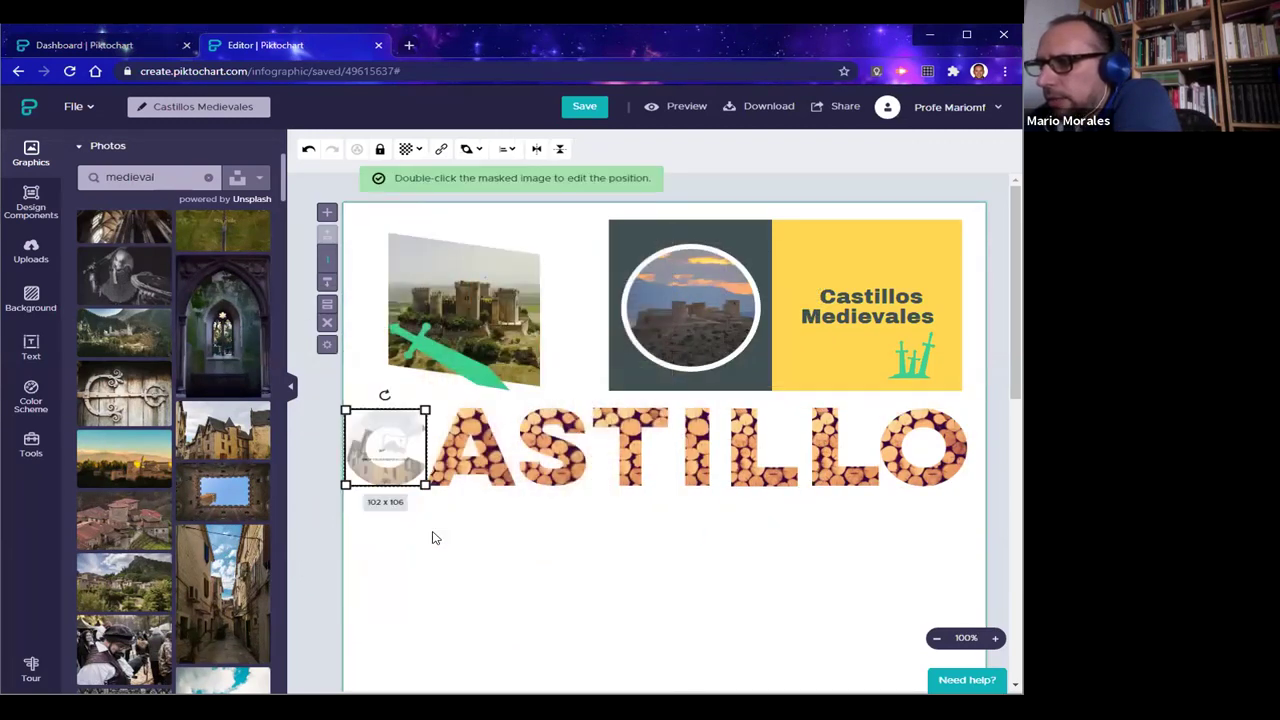
Reposition and enlarge the masked photo inside the letter C so the houses fill the frame
double_click(405, 478)
left_click_drag(441, 479, 486, 508)
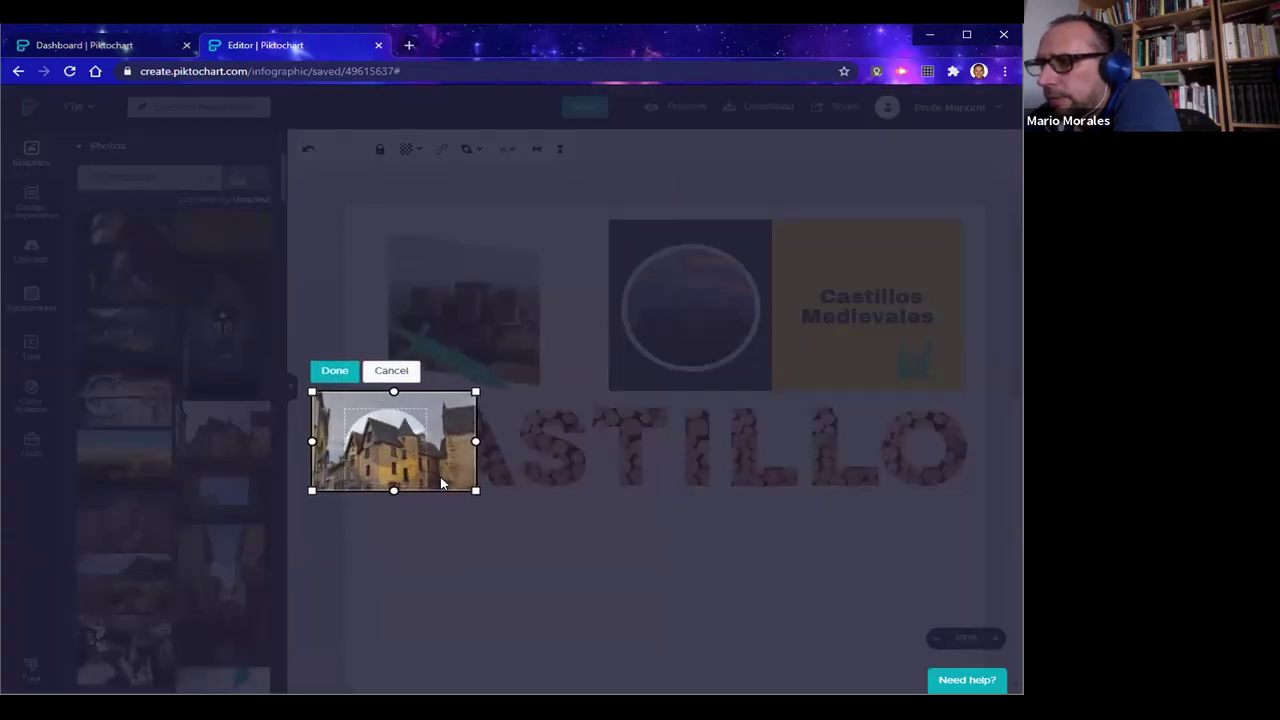
left_click(337, 372)
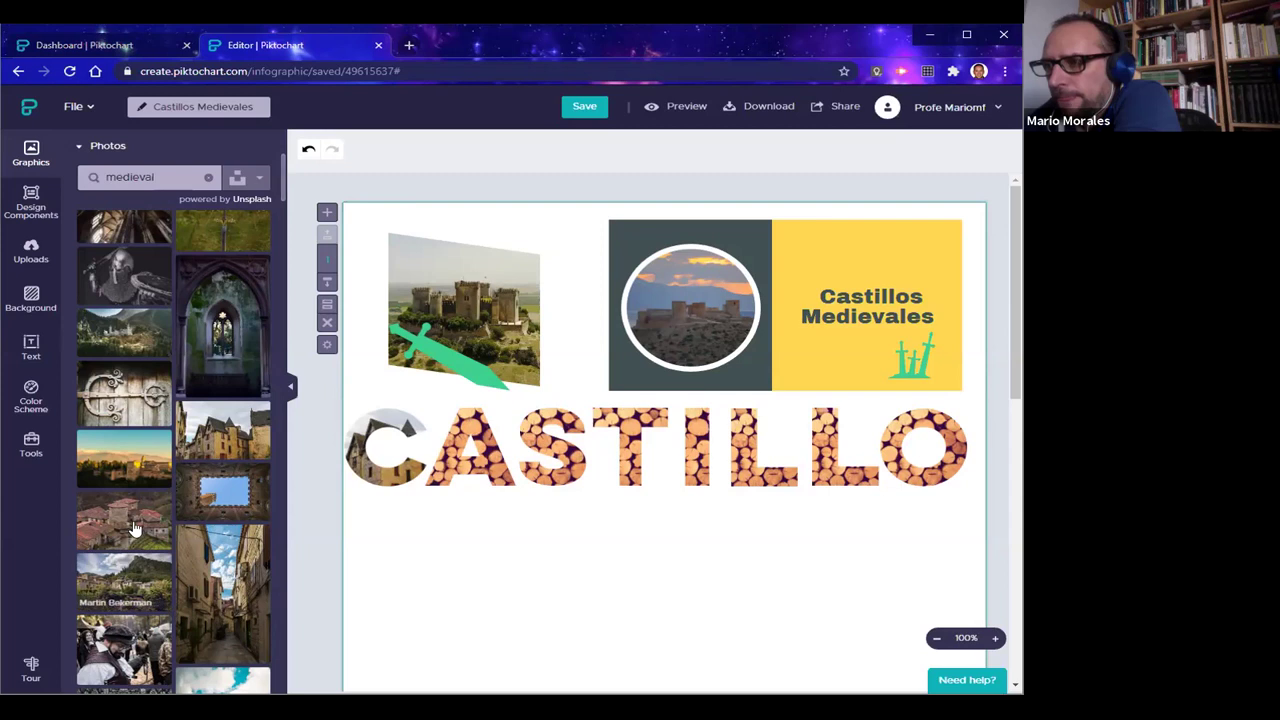
Insert the photo of the red-roofed village and mask it into the letter A
mouse_move(135, 522)
left_click_drag(244, 585, 606, 587)
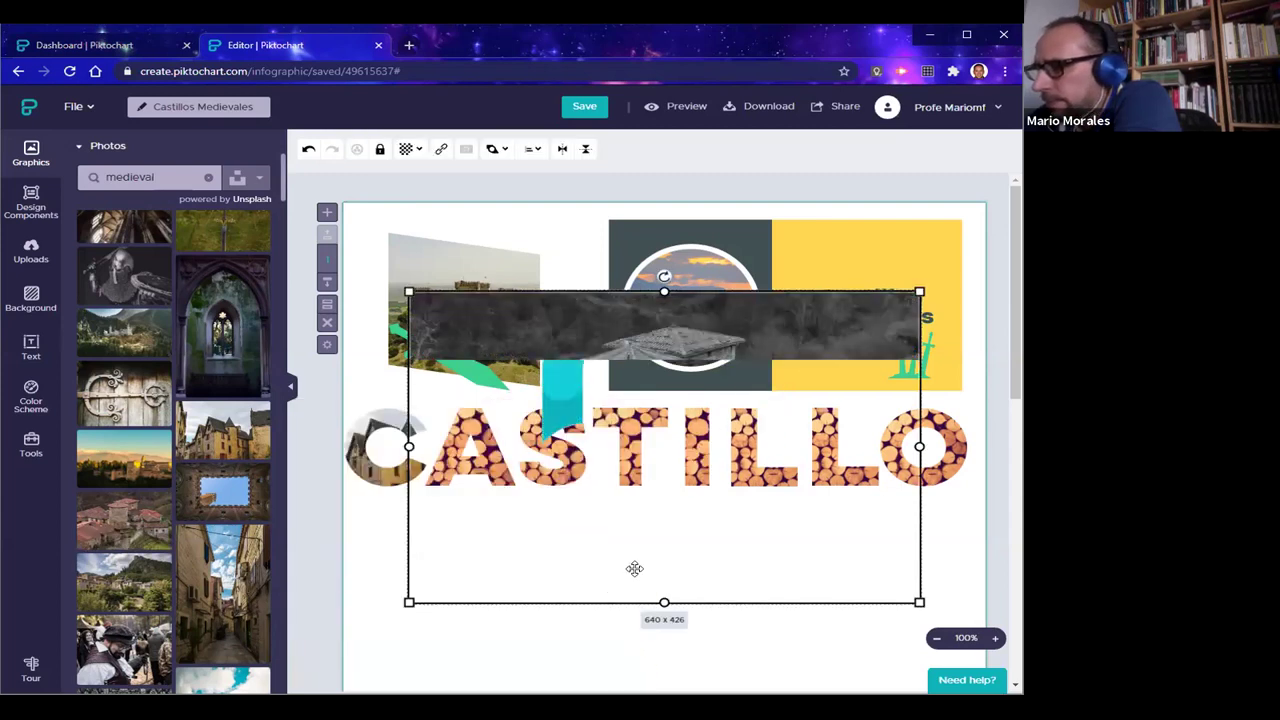
left_click_drag(633, 505, 503, 500)
left_click(521, 565)
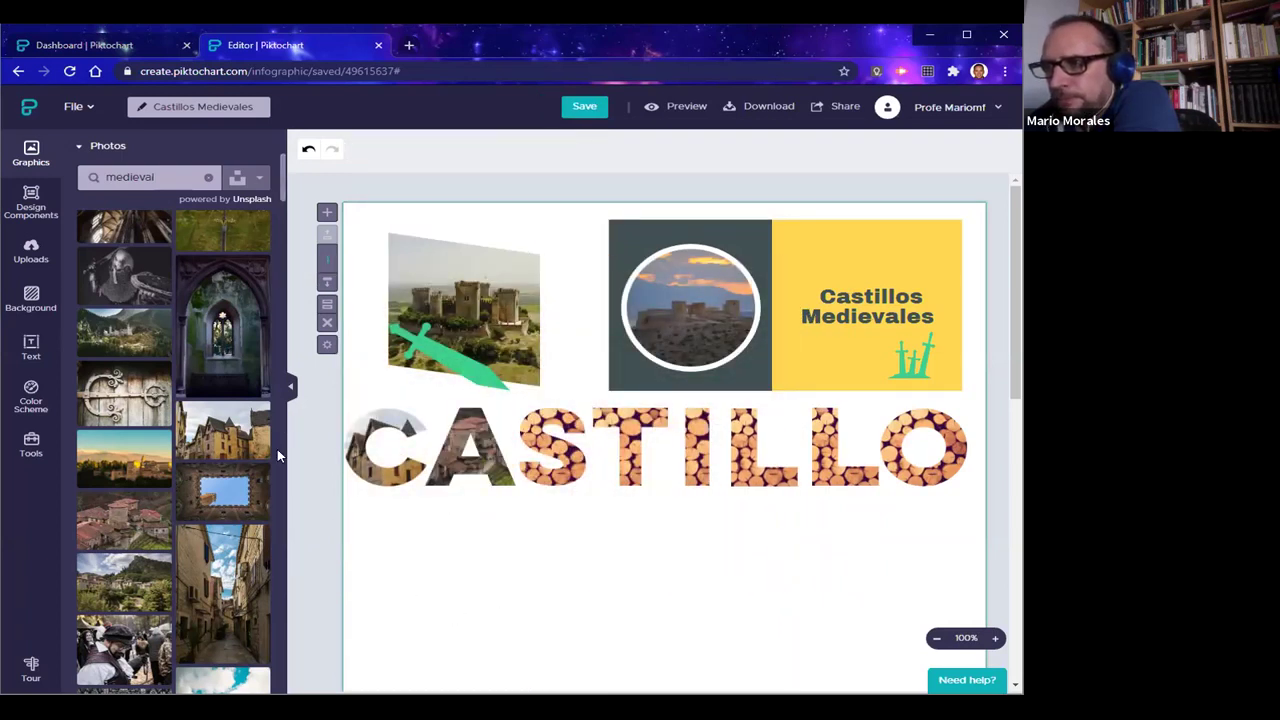
Insert the half-timbered houses photo again and mask it into the letter S
left_click(232, 442)
left_click_drag(636, 481, 571, 459)
left_click_drag(588, 561, 571, 578)
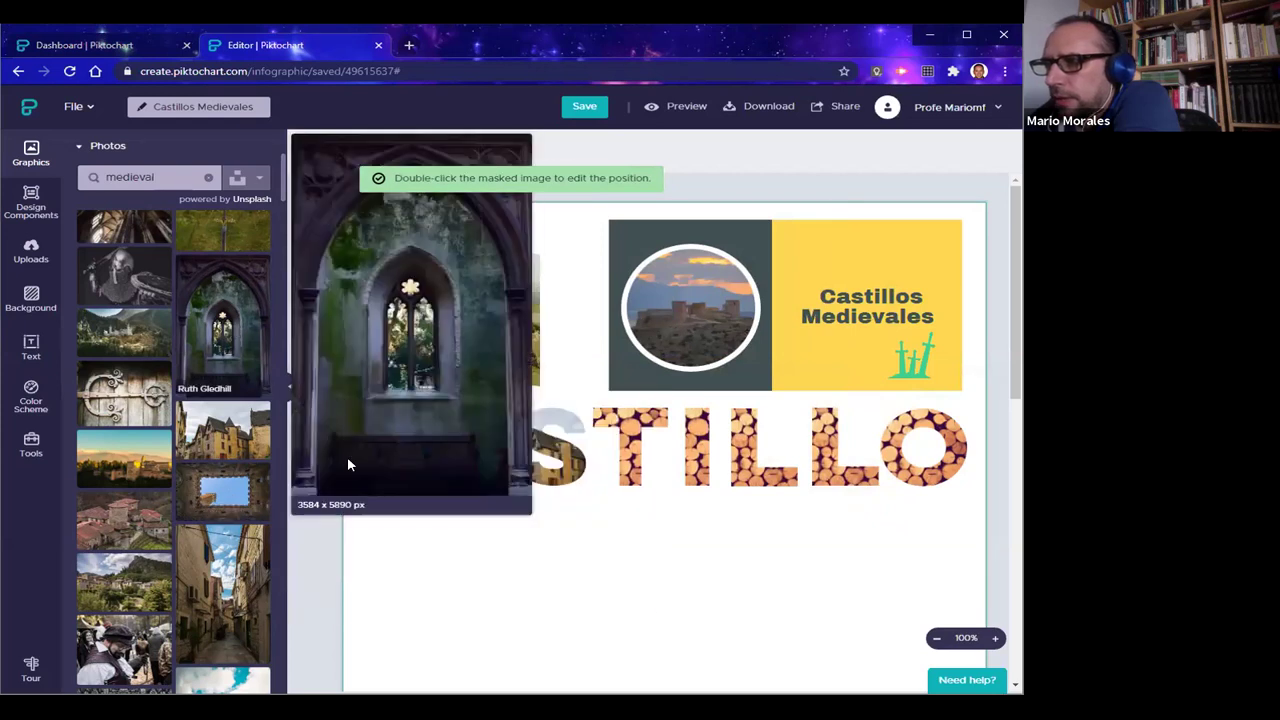
Insert the photo of the Gothic arched window and mask it into the letter T
left_click(230, 330)
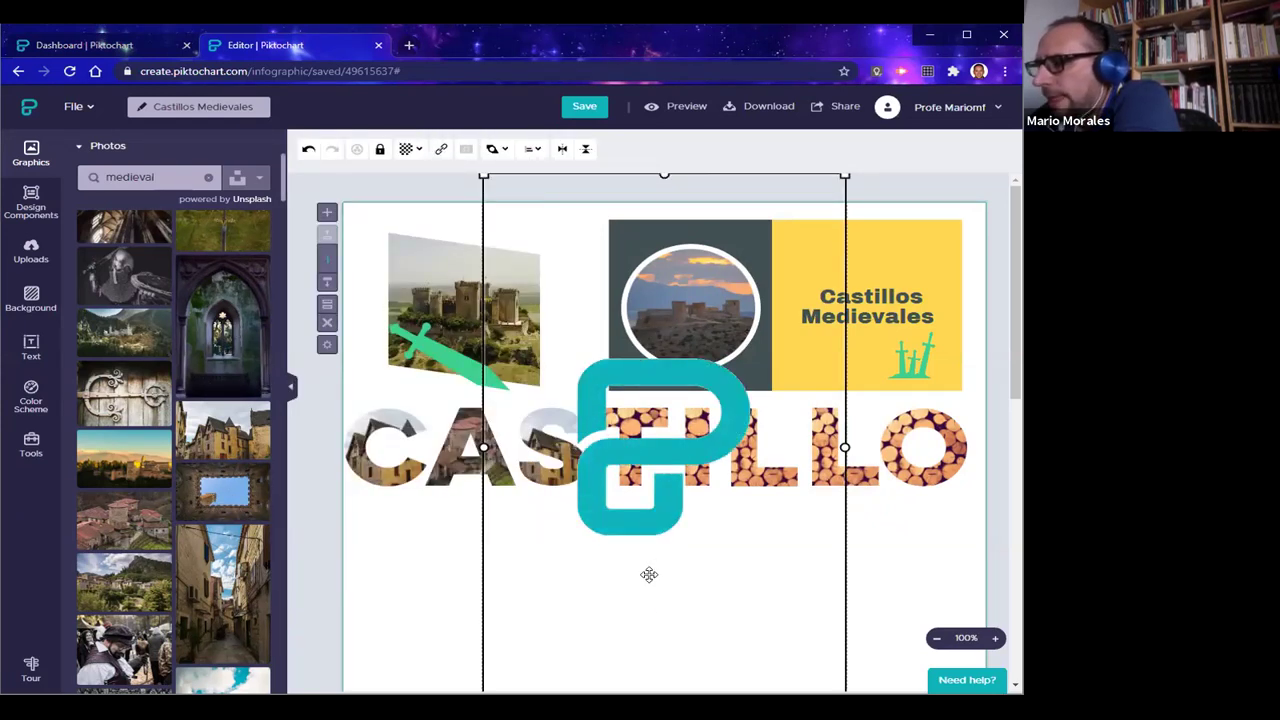
left_click_drag(652, 603, 630, 469)
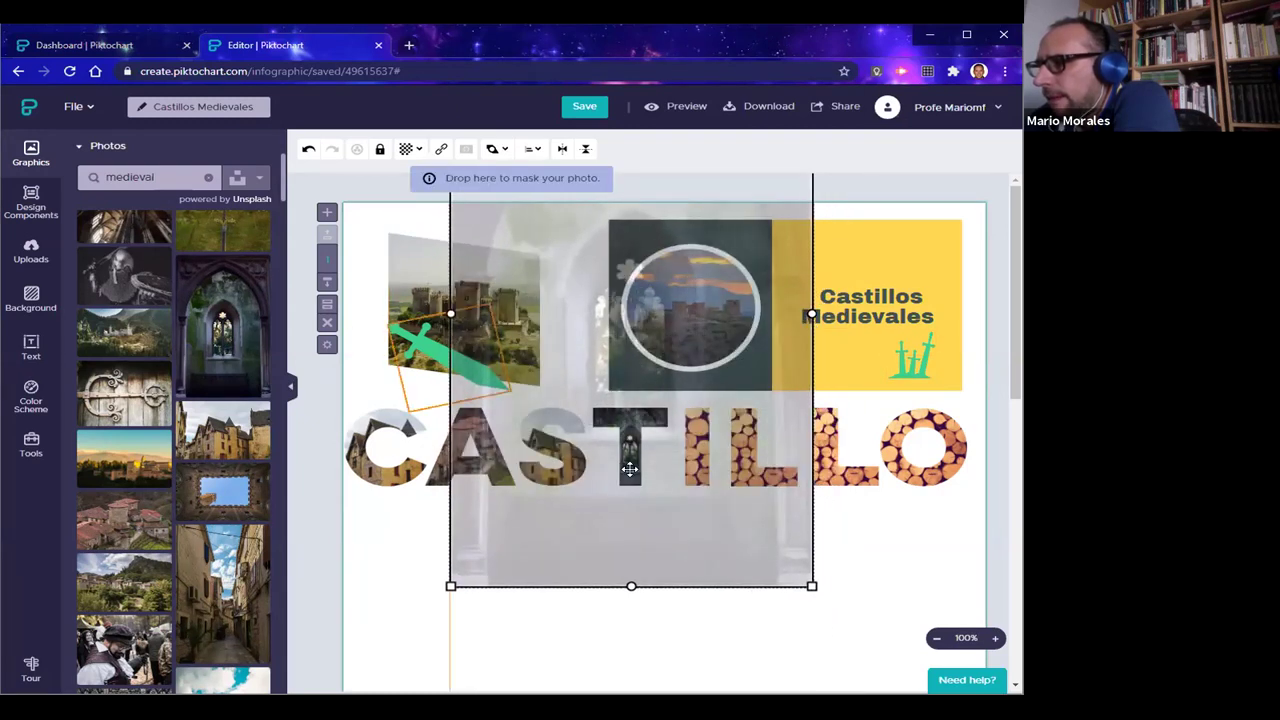
left_click_drag(630, 543, 632, 546)
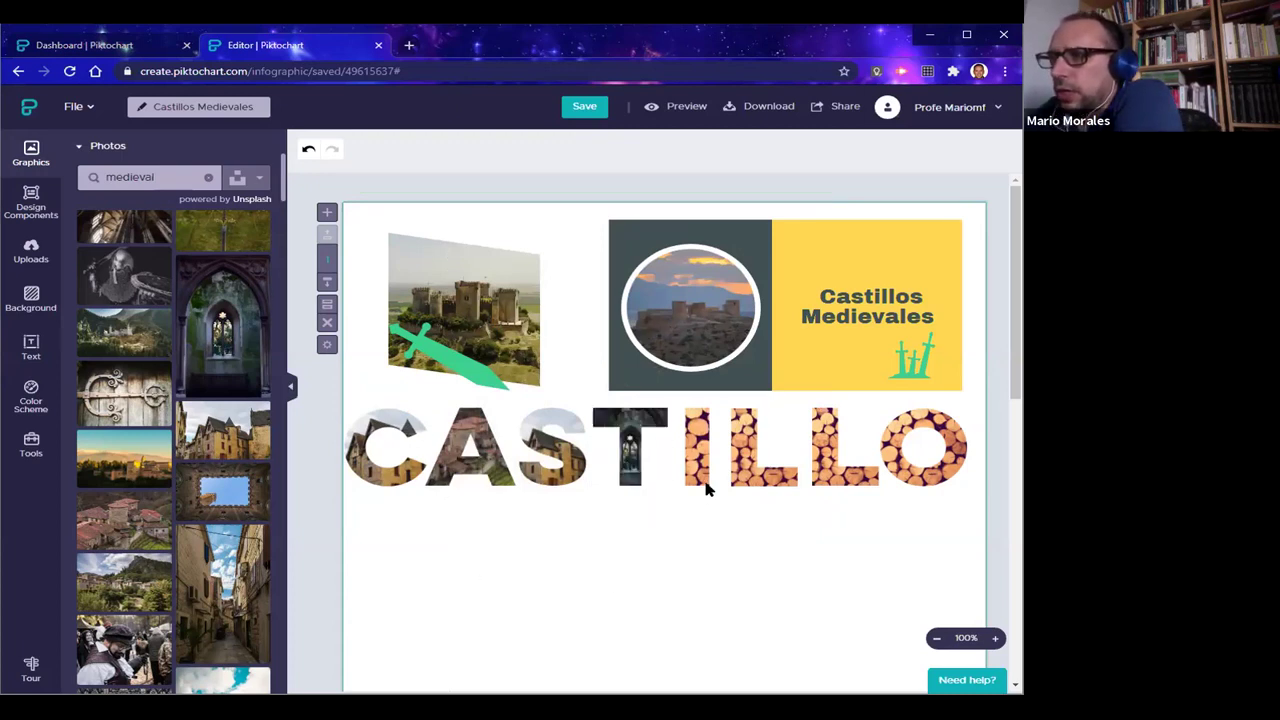
scroll(677, 563, "down", 3)
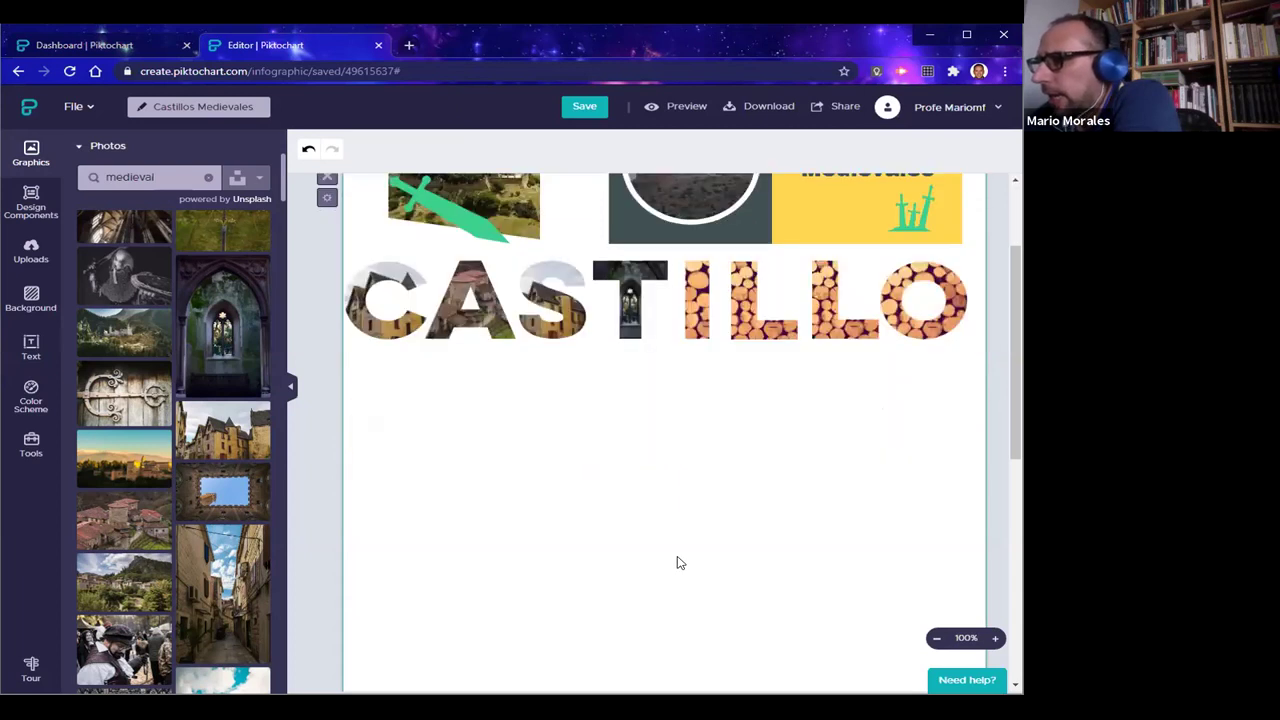
scroll(677, 563, "up", 2)
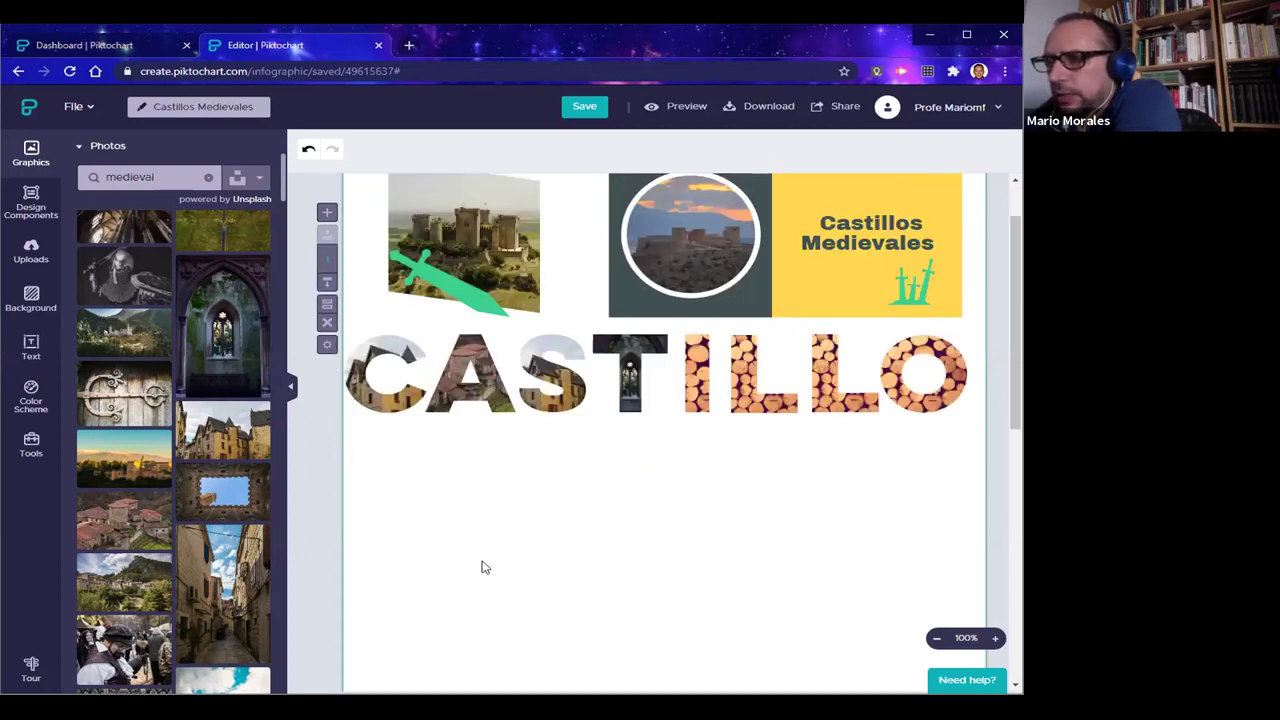
scroll(183, 532, "down", 4)
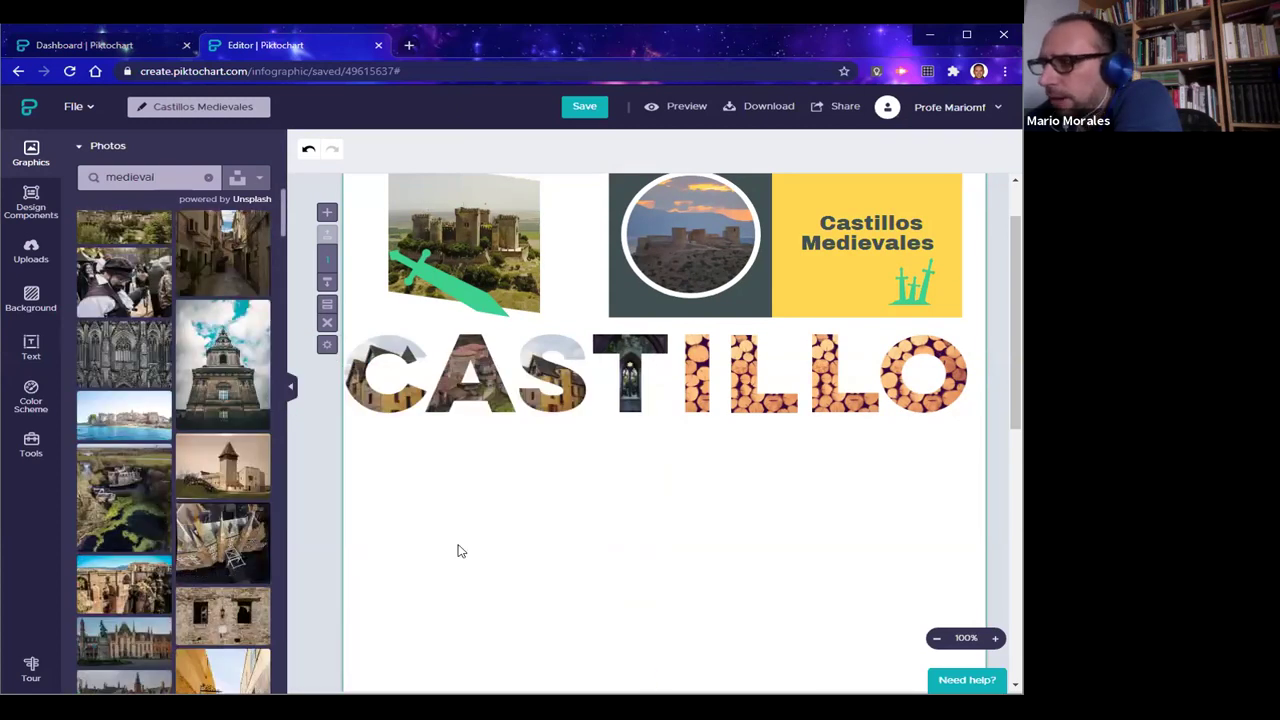
Insert the photo of the castle with the red-roofed tower, mask it into the letter I and shift it so the tower fills the frame
mouse_move(231, 480)
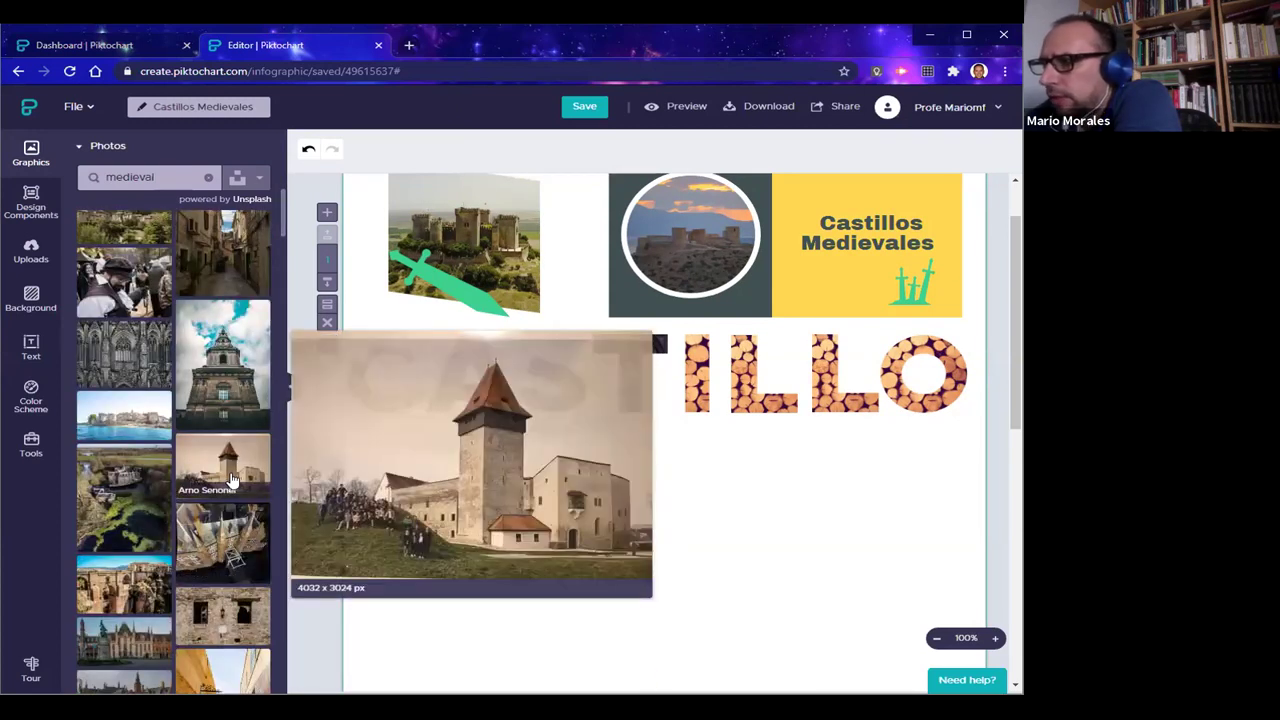
left_click_drag(231, 480, 566, 529)
left_click_drag(655, 509, 672, 484)
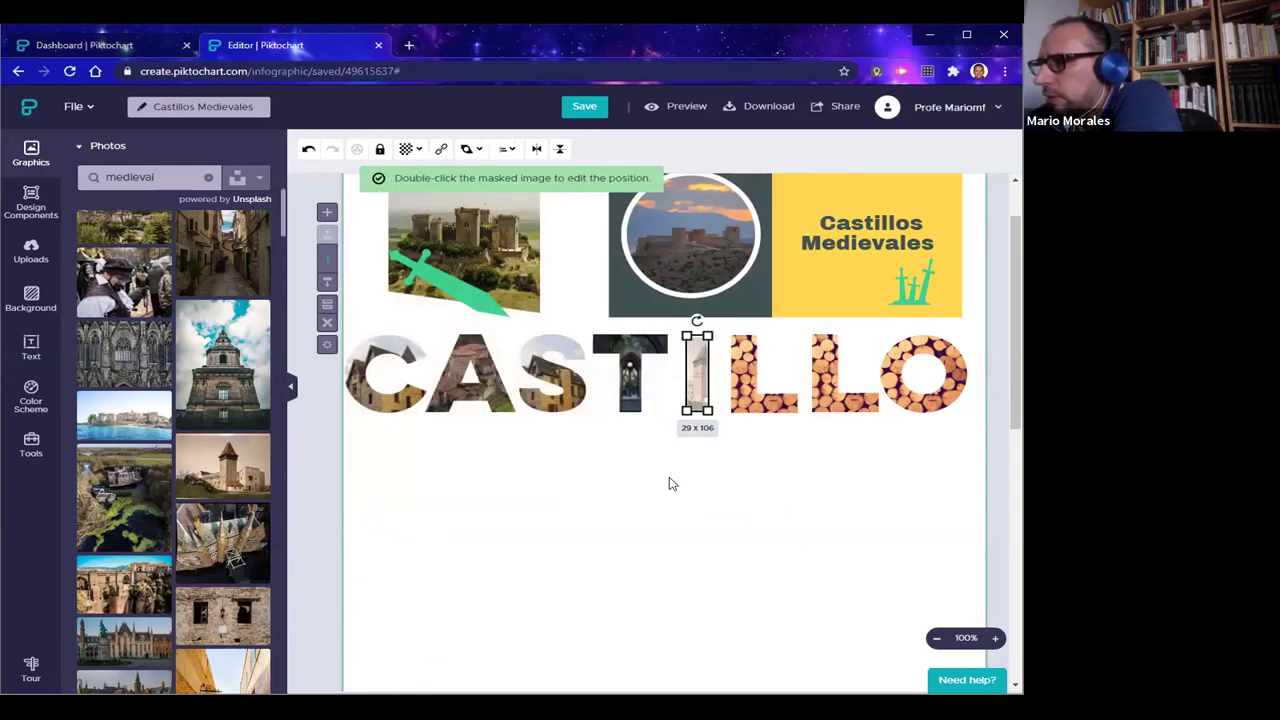
double_click(697, 392)
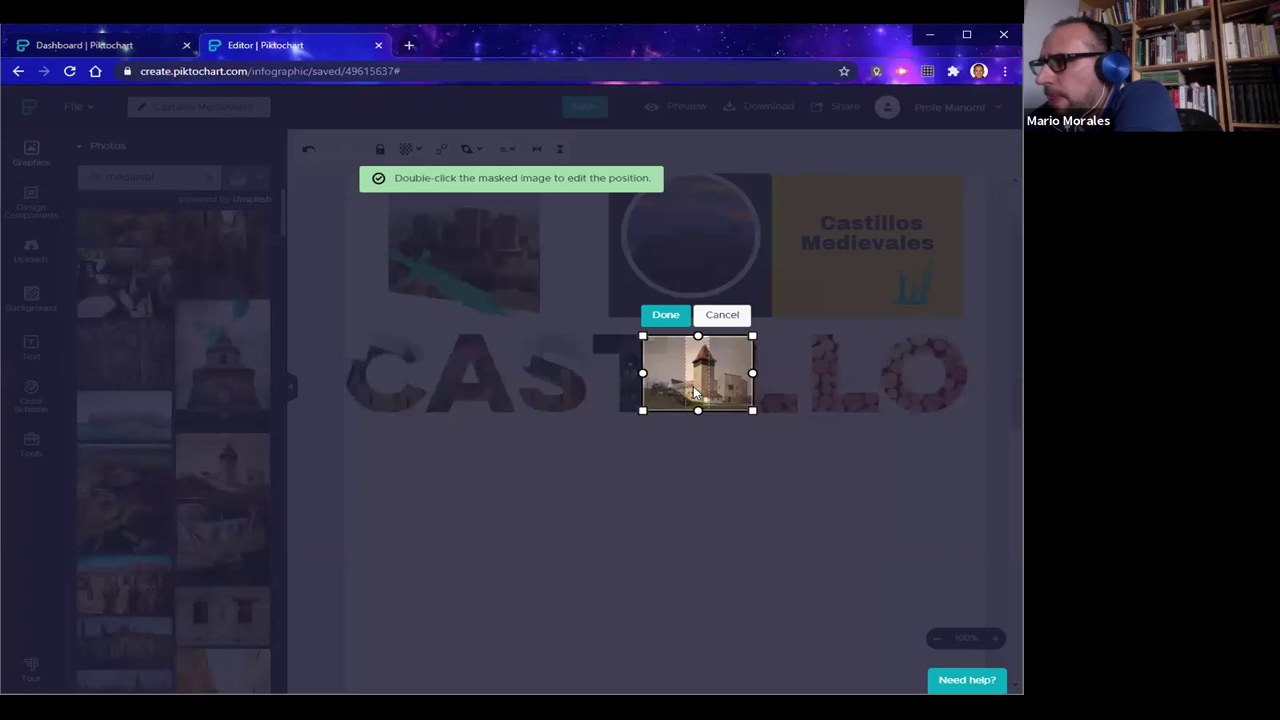
left_click_drag(688, 391, 686, 391)
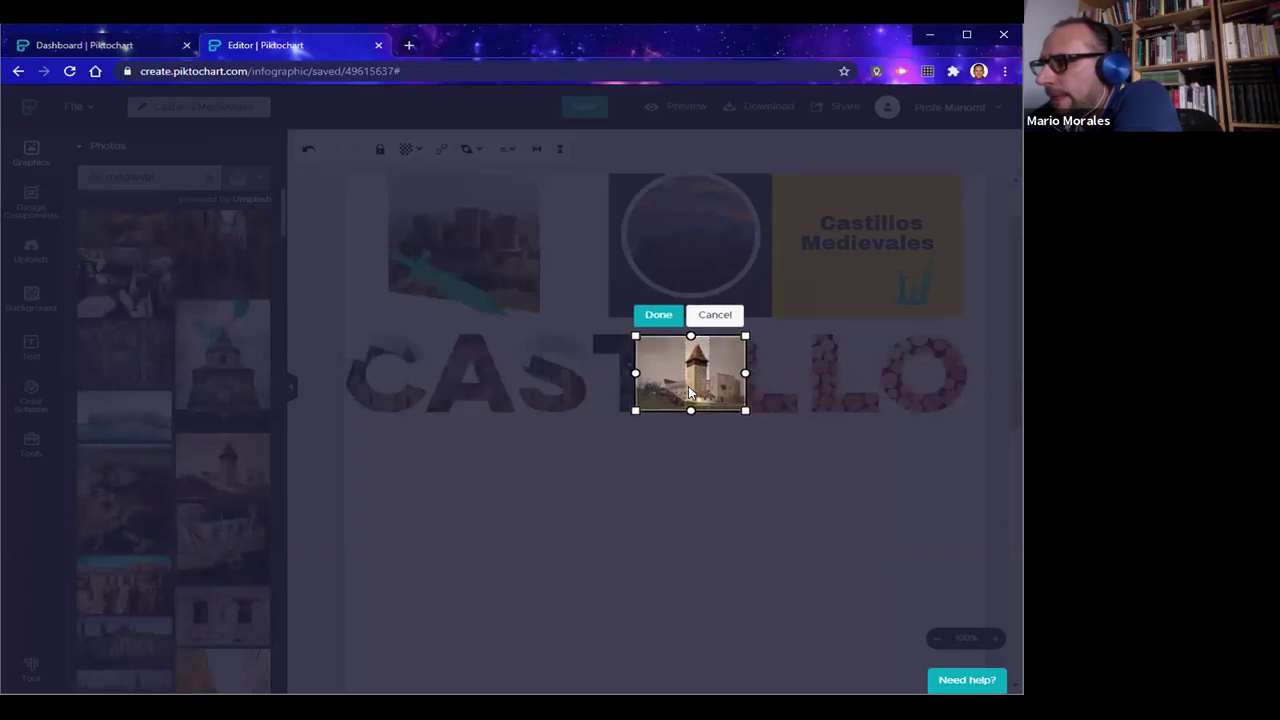
left_click(658, 315)
left_click(614, 572)
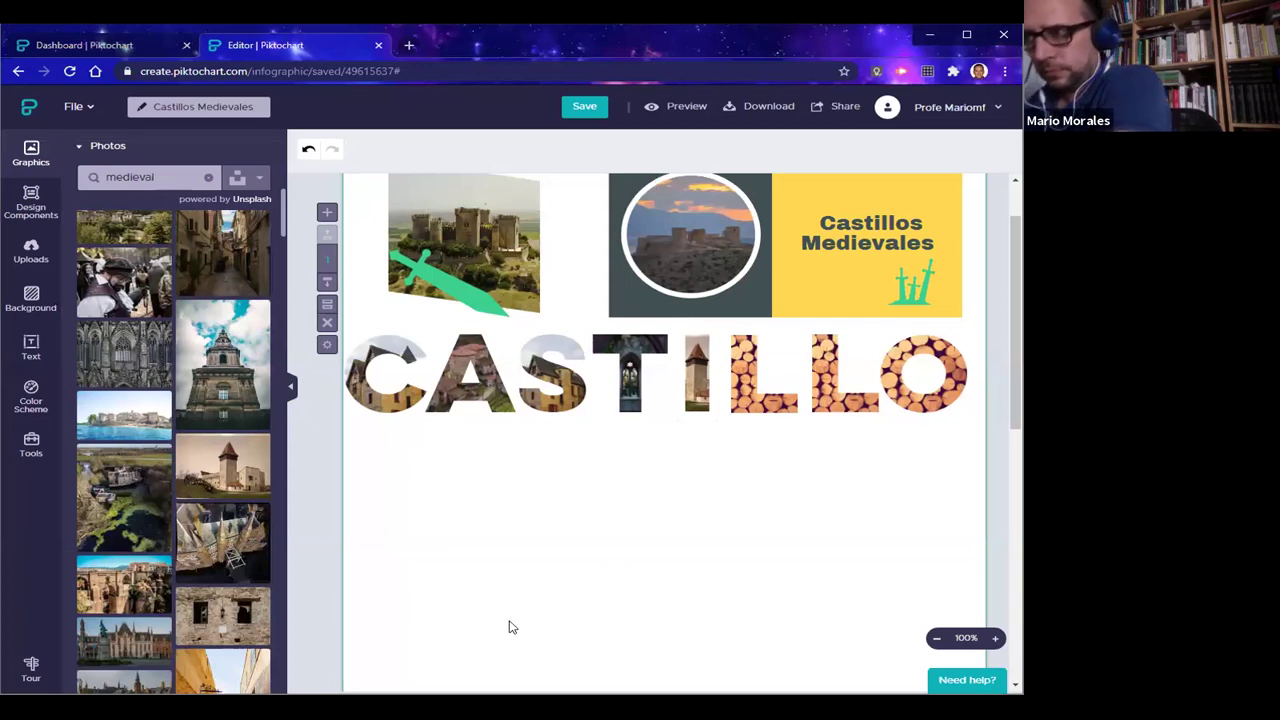
Insert the dark photo listed just below the tower castle, mask it into the first letter L and adjust its placement inside the frame
left_click(216, 541)
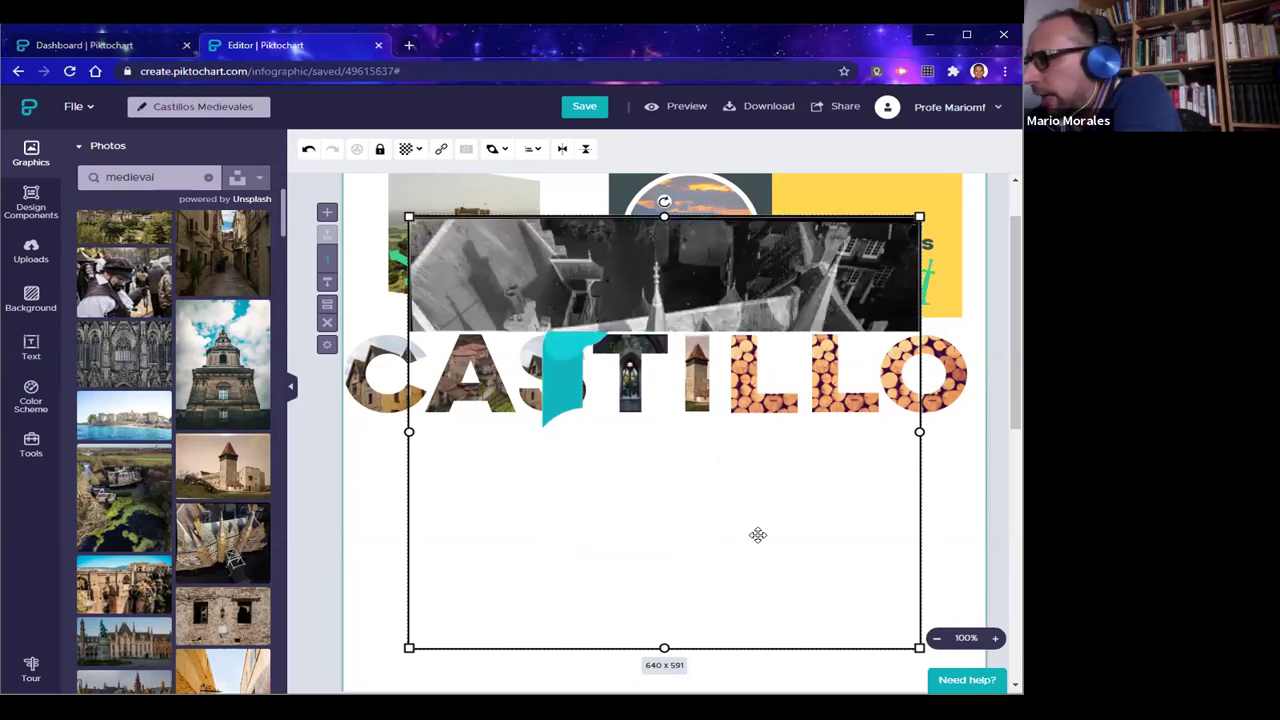
left_click_drag(725, 468, 752, 398)
left_click(731, 451)
left_click(740, 390)
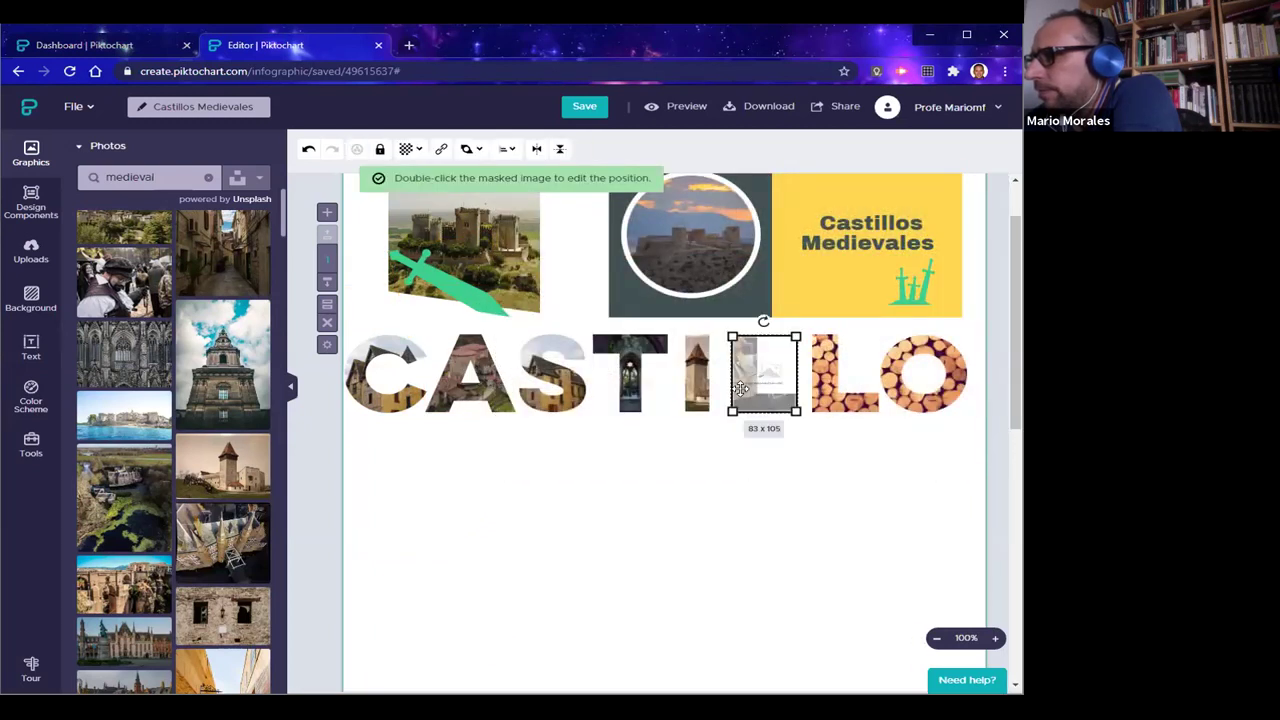
double_click(740, 390)
left_click_drag(719, 411, 713, 450)
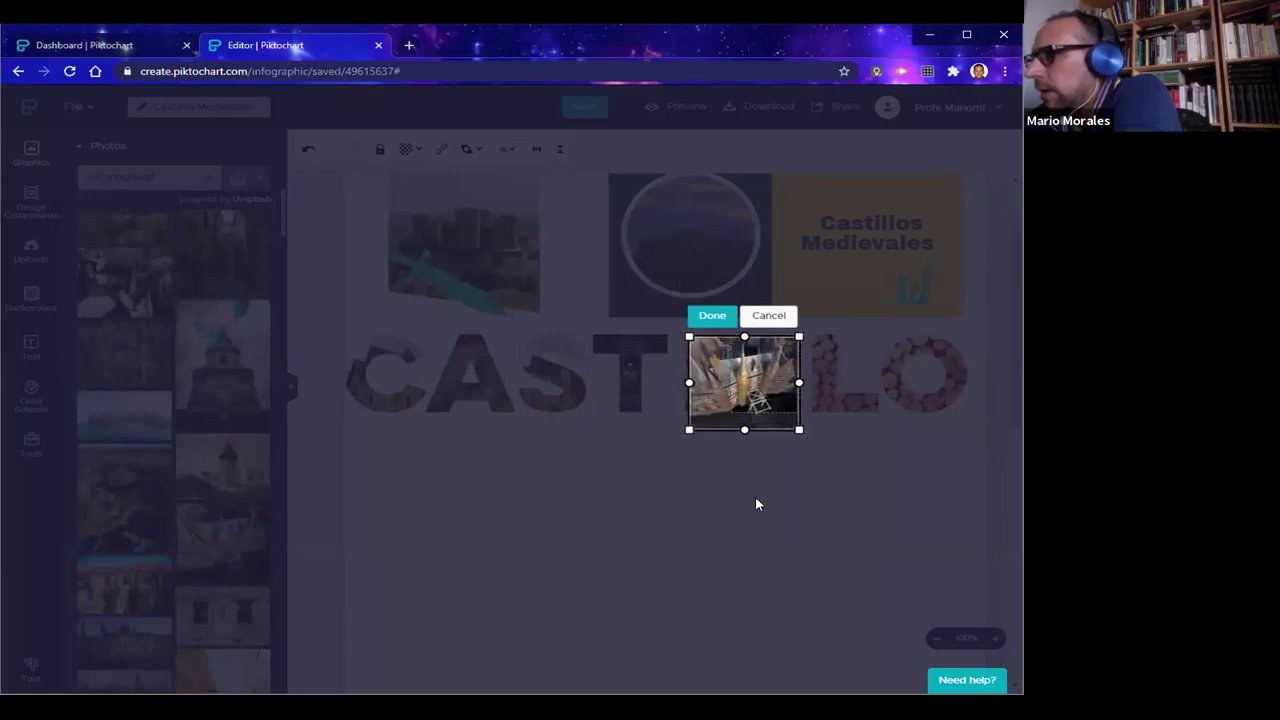
left_click(712, 315)
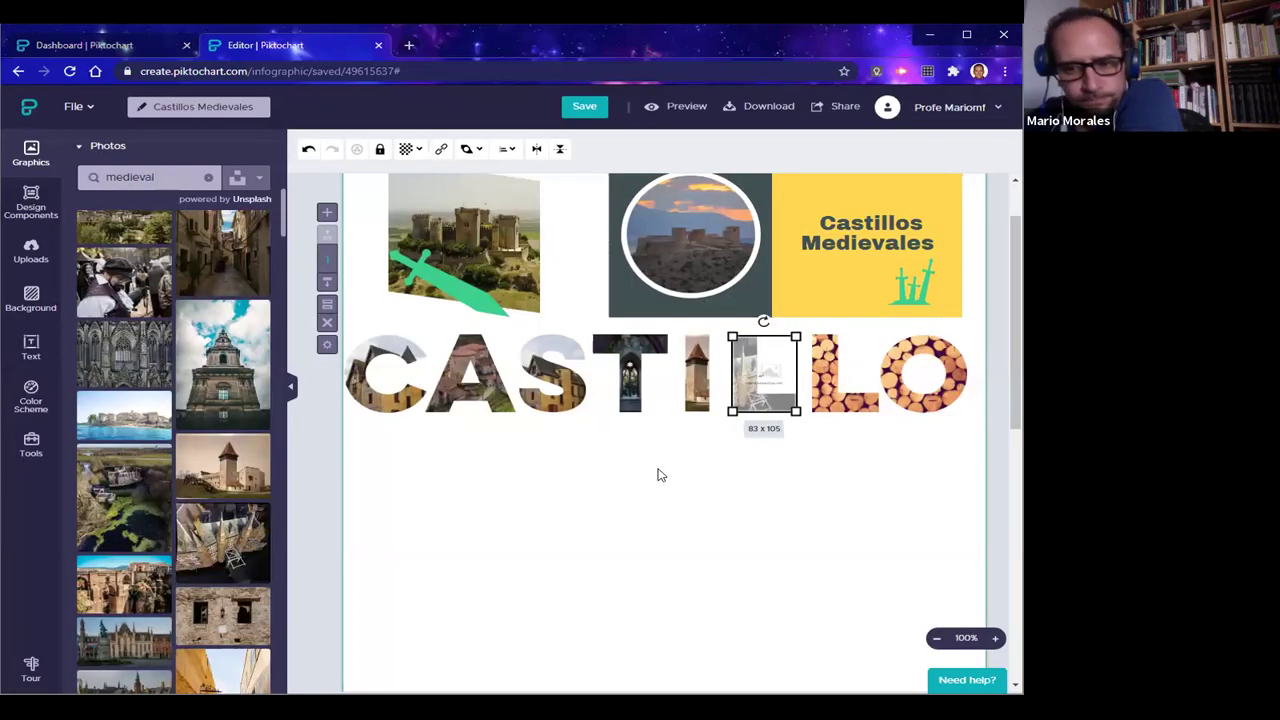
left_click(665, 498)
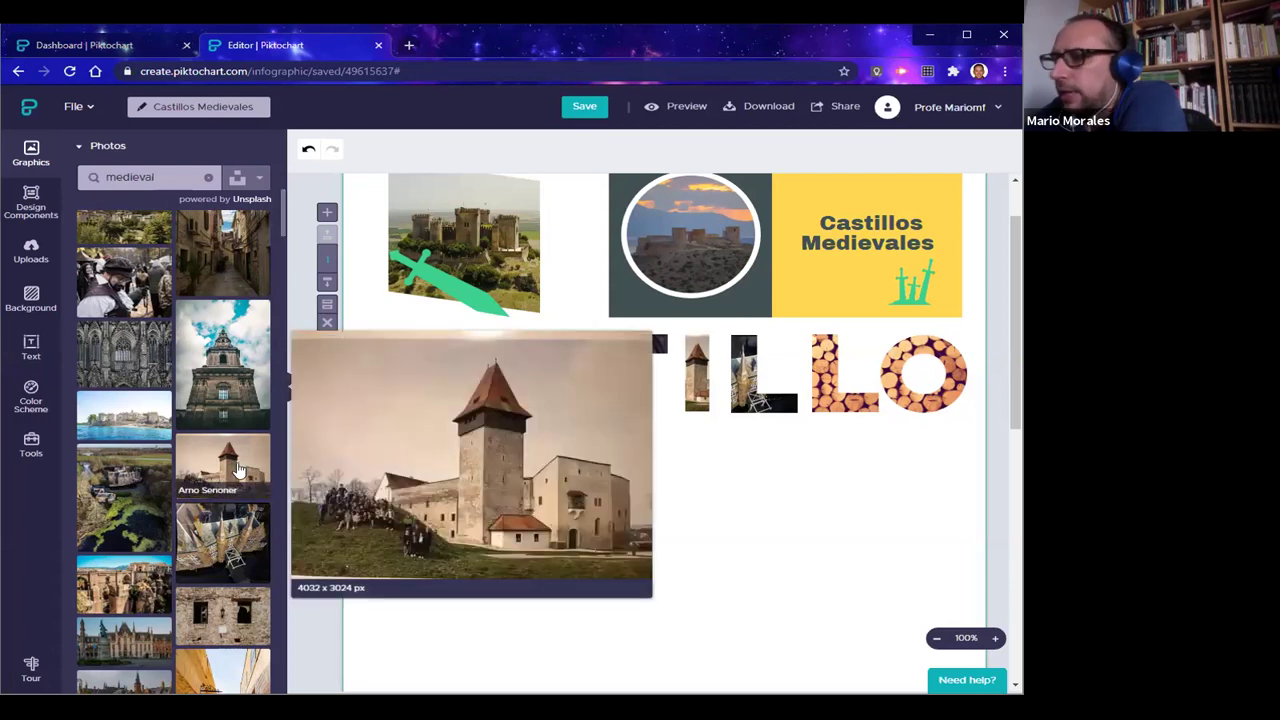
Insert the tower castle photo again, mask it into the second letter L and shift it so the tower fills the vertical stroke
left_click(240, 470)
left_click_drag(755, 531, 815, 377)
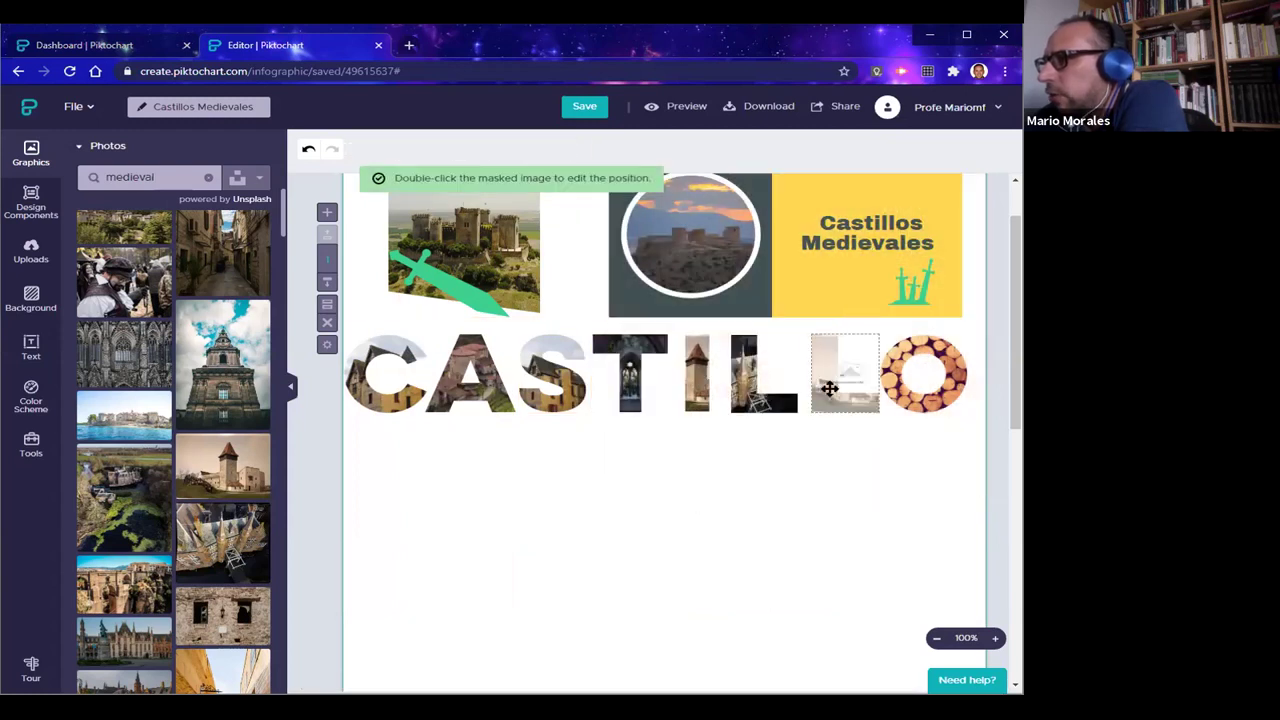
double_click(829, 389)
left_click_drag(829, 389, 800, 392)
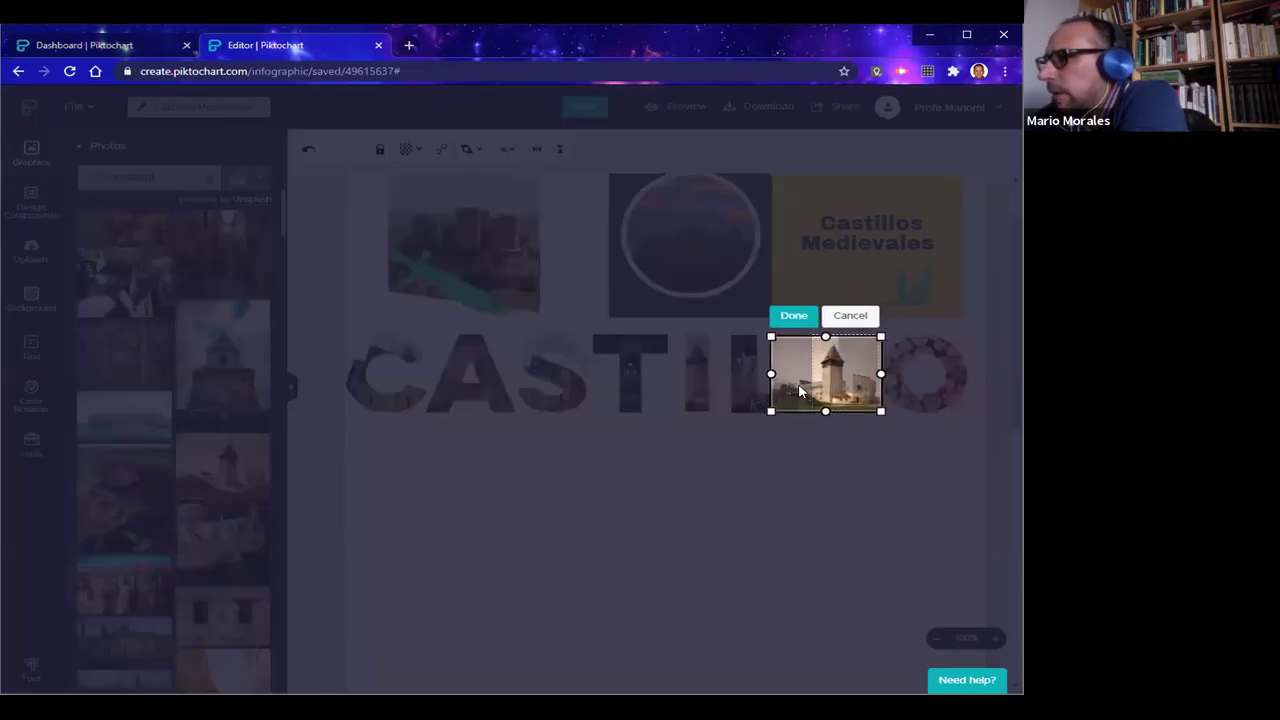
left_click(793, 315)
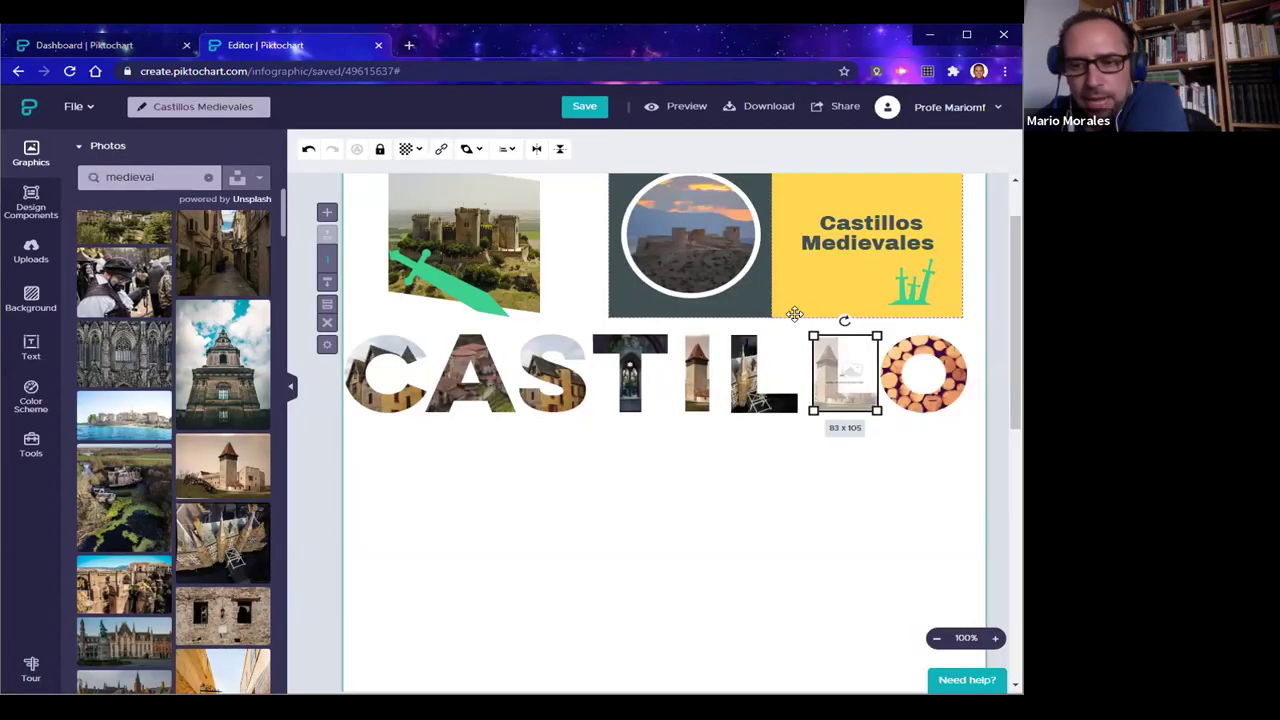
left_click(690, 555)
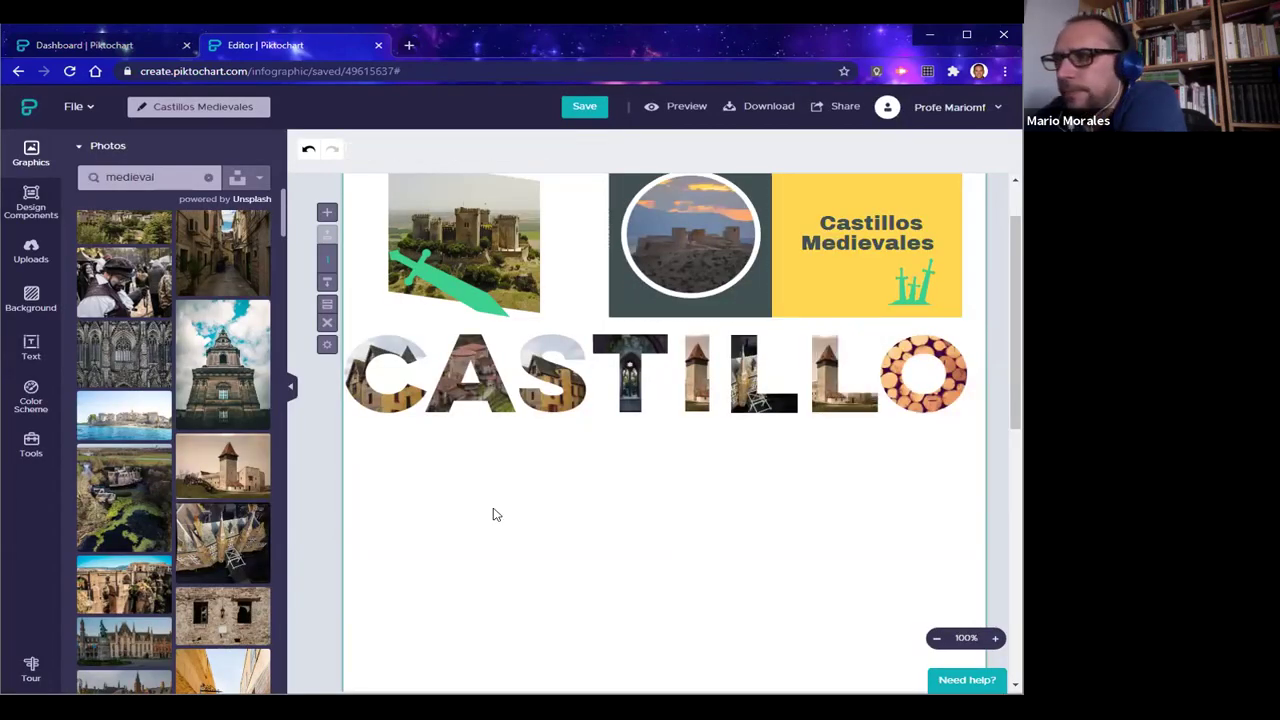
Look through the medieval photo results for a picture to fill the letter O
scroll(210, 420, "up", 2)
scroll(205, 433, "up", 3)
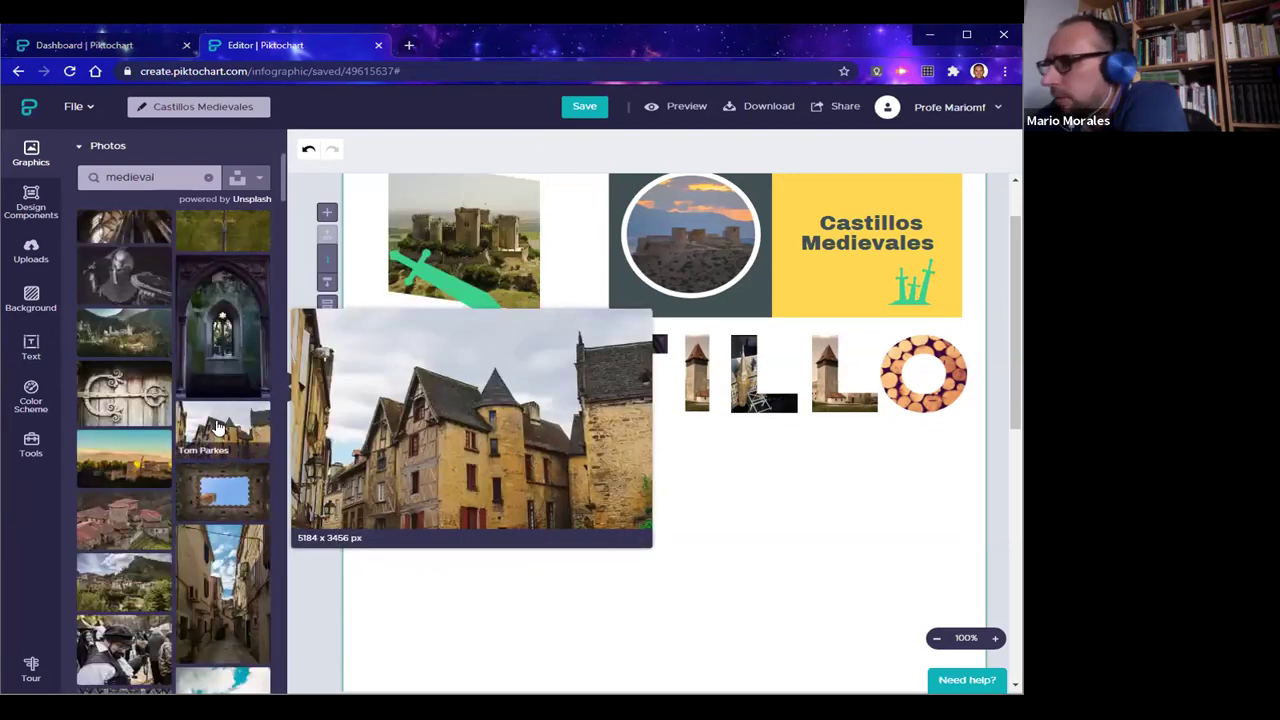
Fill the letter O frame of CASTILLO with the photo of medieval turreted stone houses and save the infographic
left_click(218, 428)
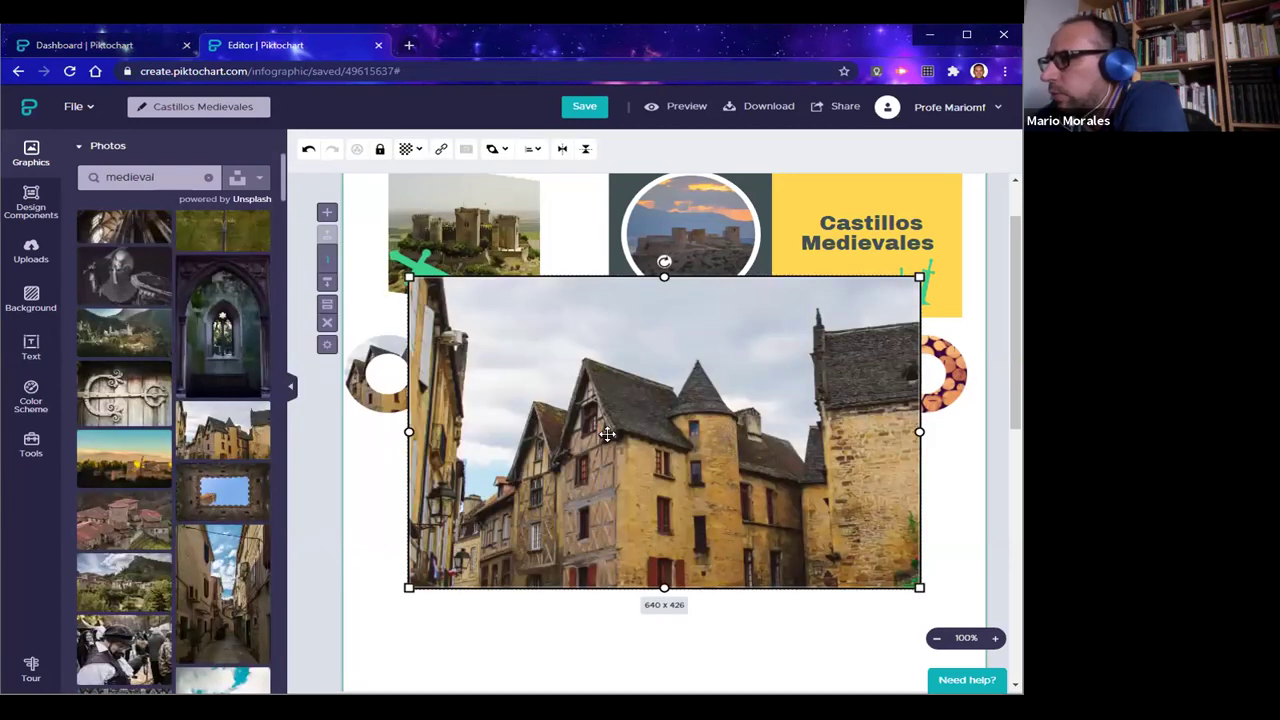
left_click_drag(607, 433, 890, 393)
double_click(912, 400)
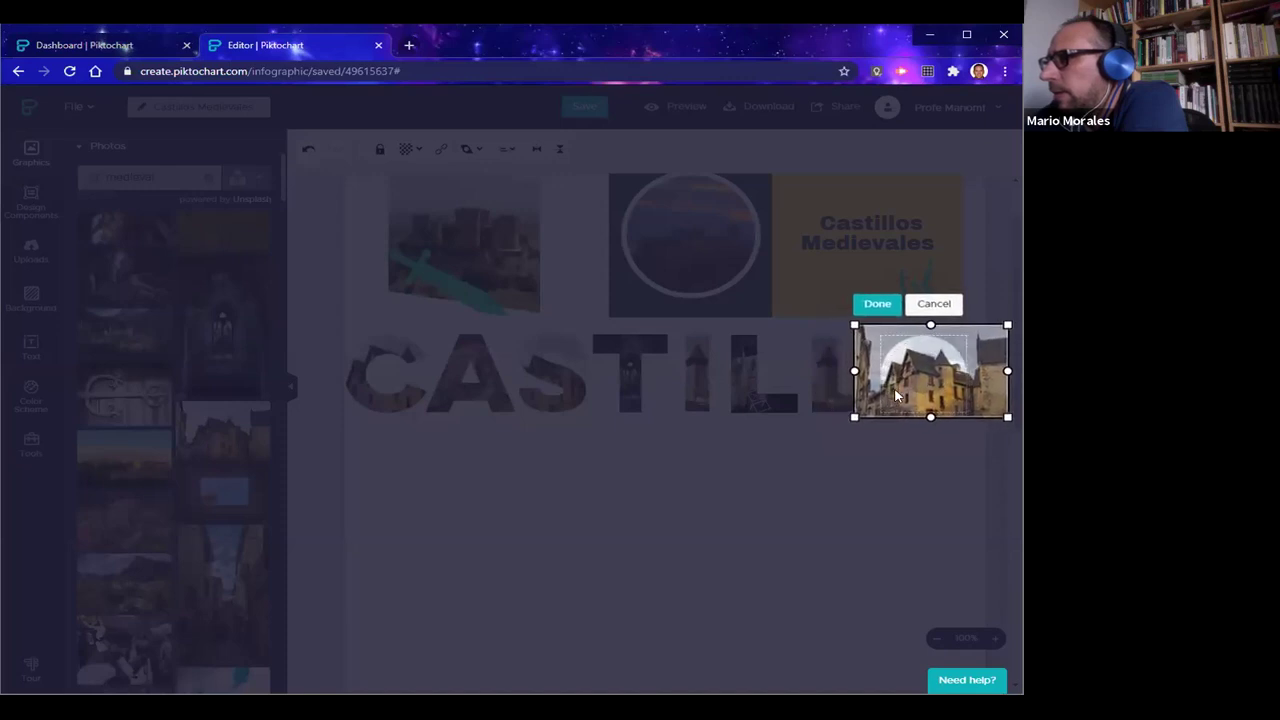
left_click(882, 300)
left_click(768, 554)
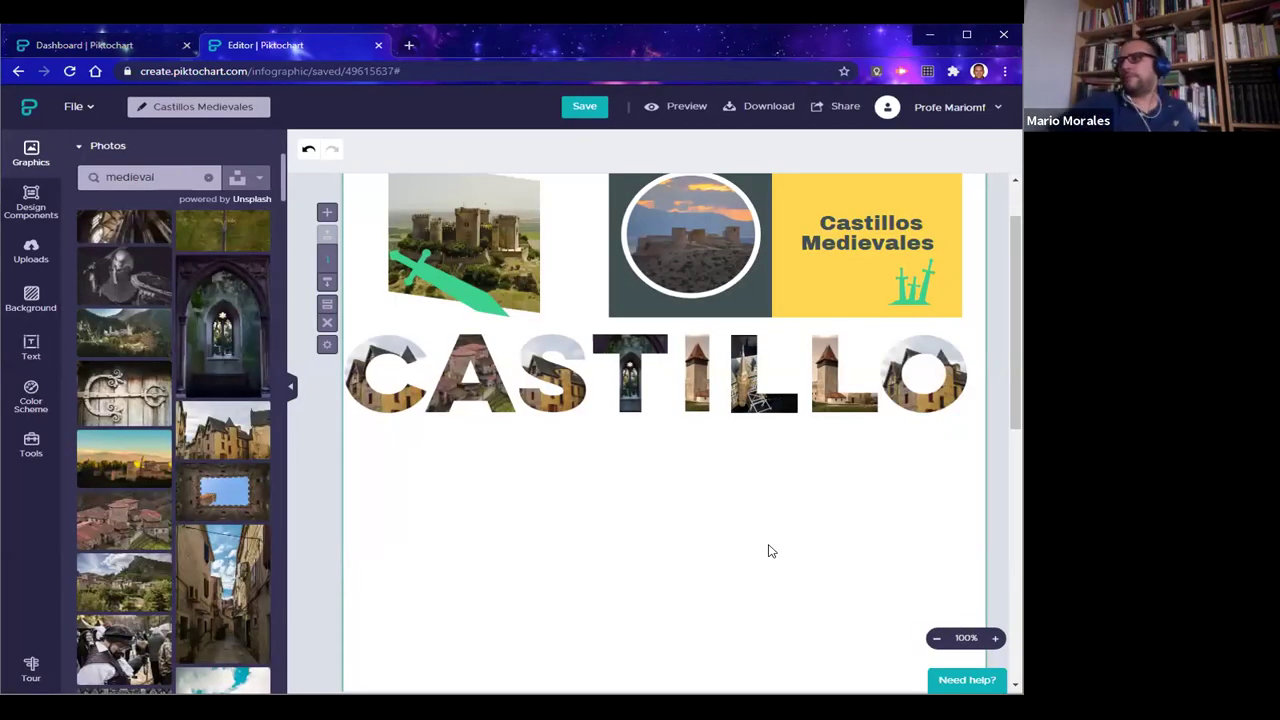
key("ctrl+s")
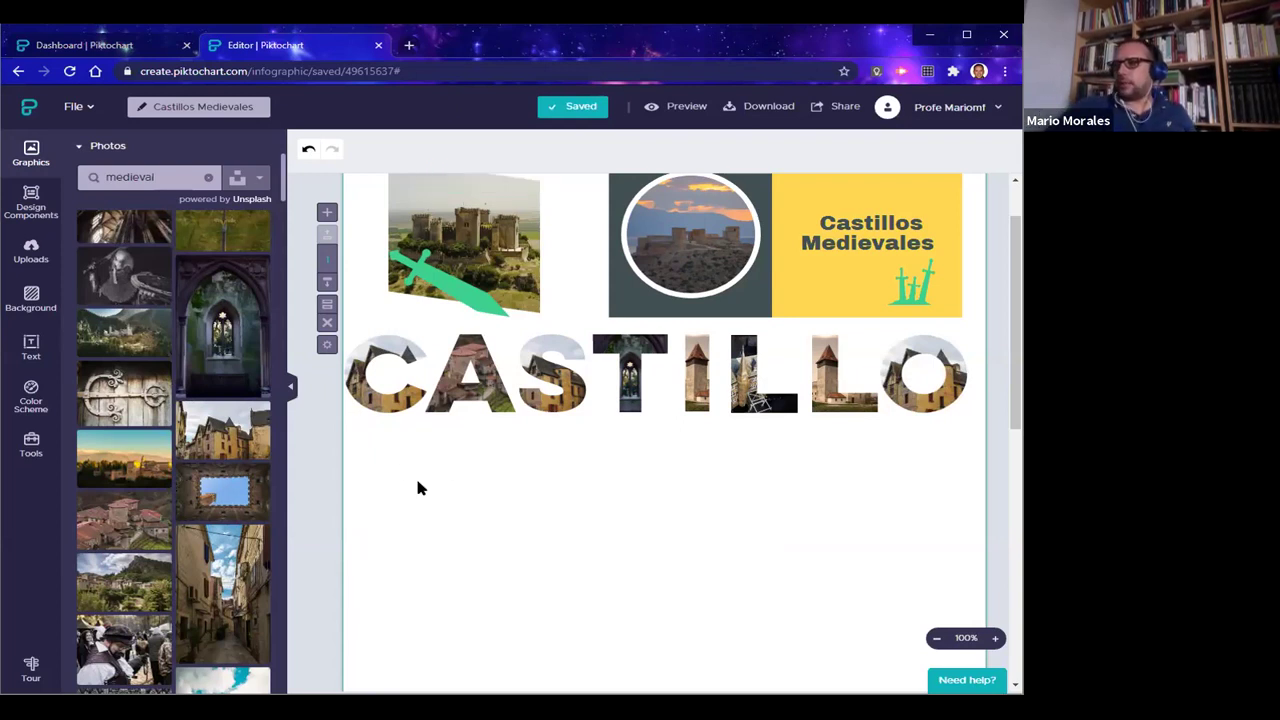
Group all the CASTILLO letter frames and scale the group down slightly, leaving a small margin at each page edge
left_click_drag(352, 444, 972, 340)
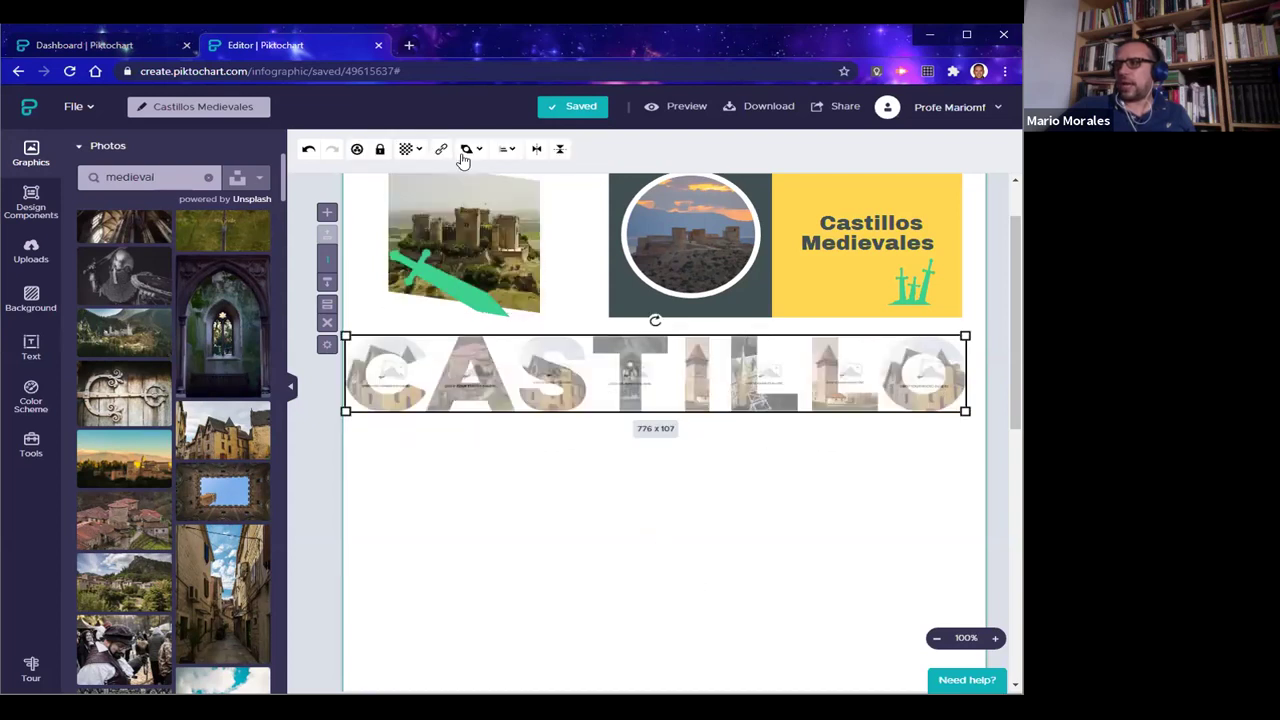
left_click(357, 152)
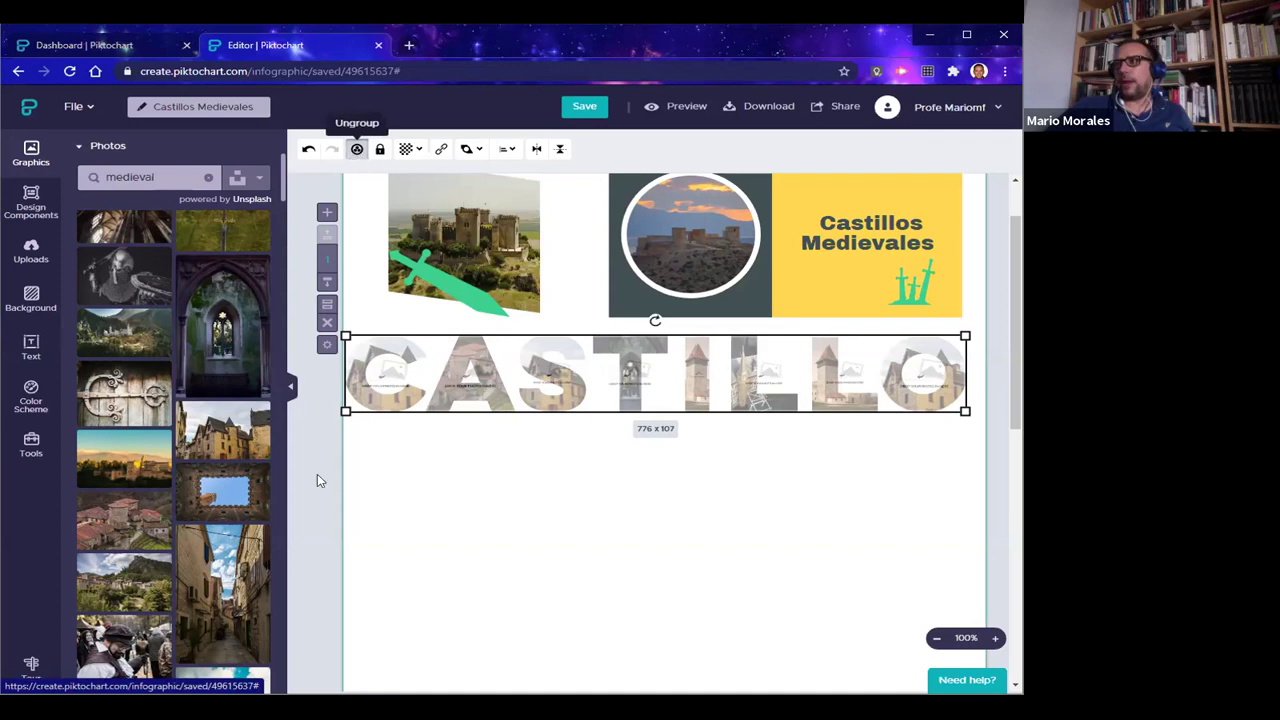
left_click(406, 543)
left_click(554, 352)
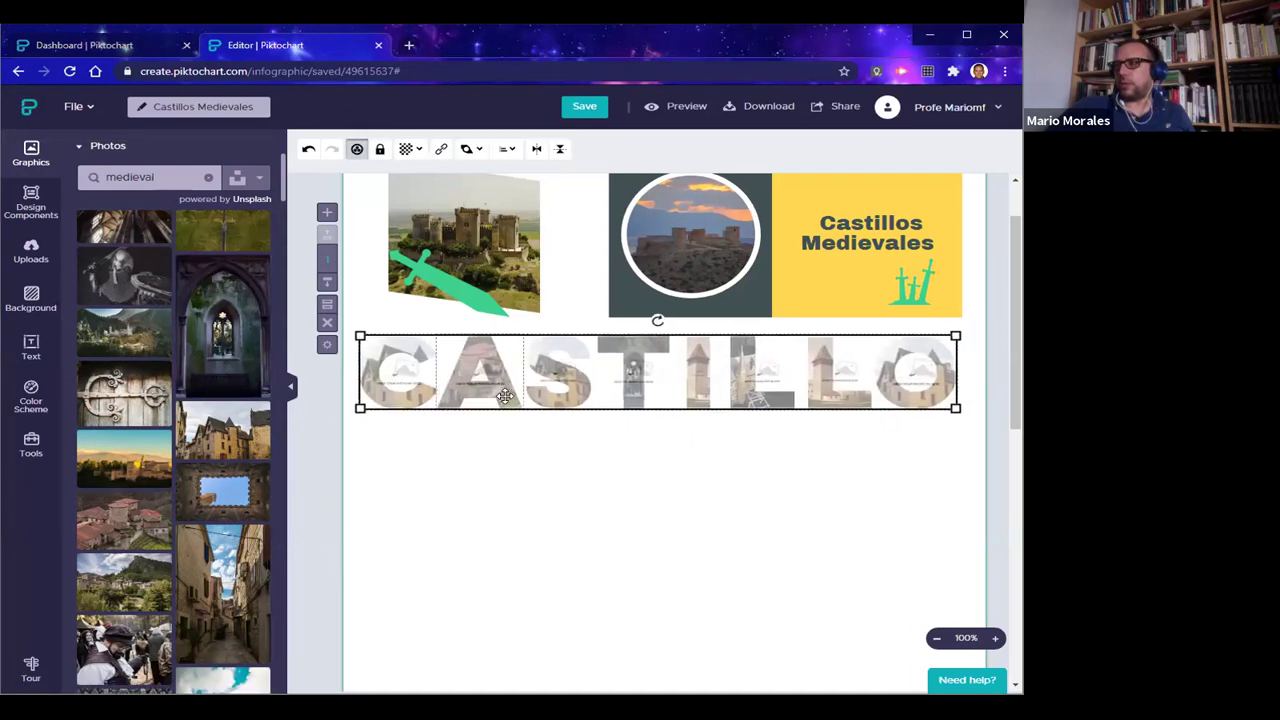
left_click(586, 552)
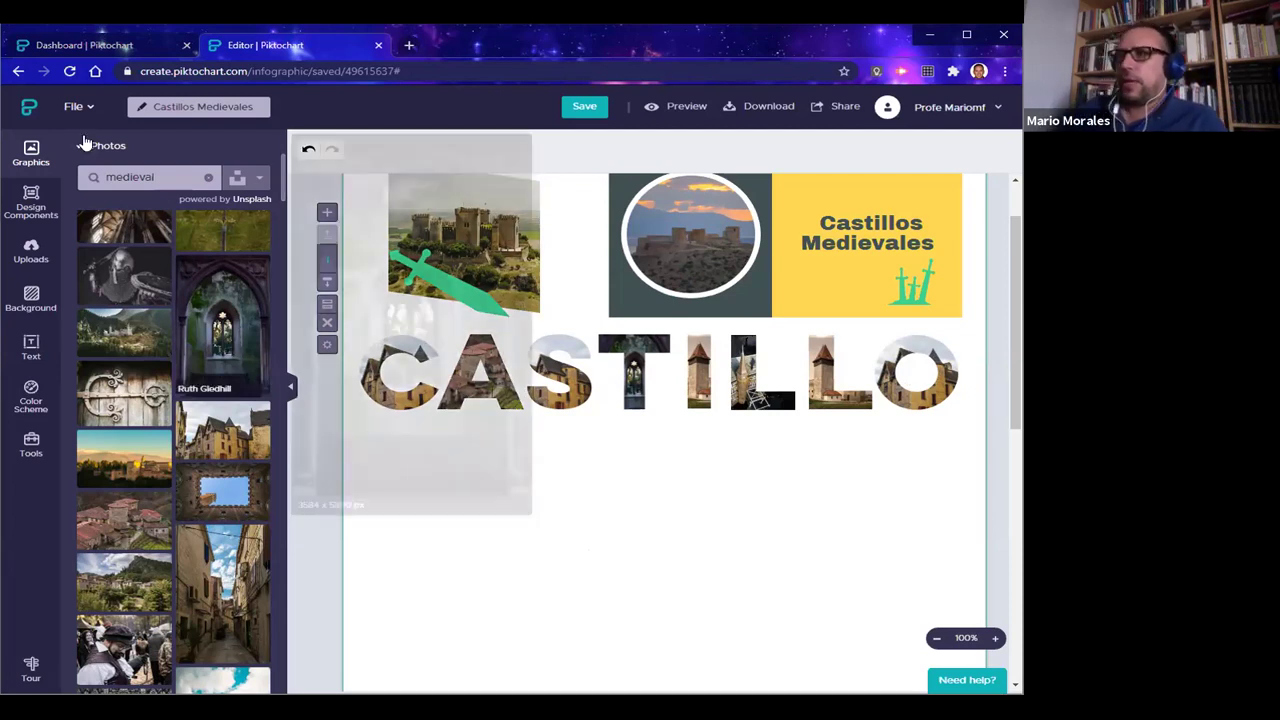
Browse the photo frame collection through to the number-shaped frames, and close it
left_click(96, 148)
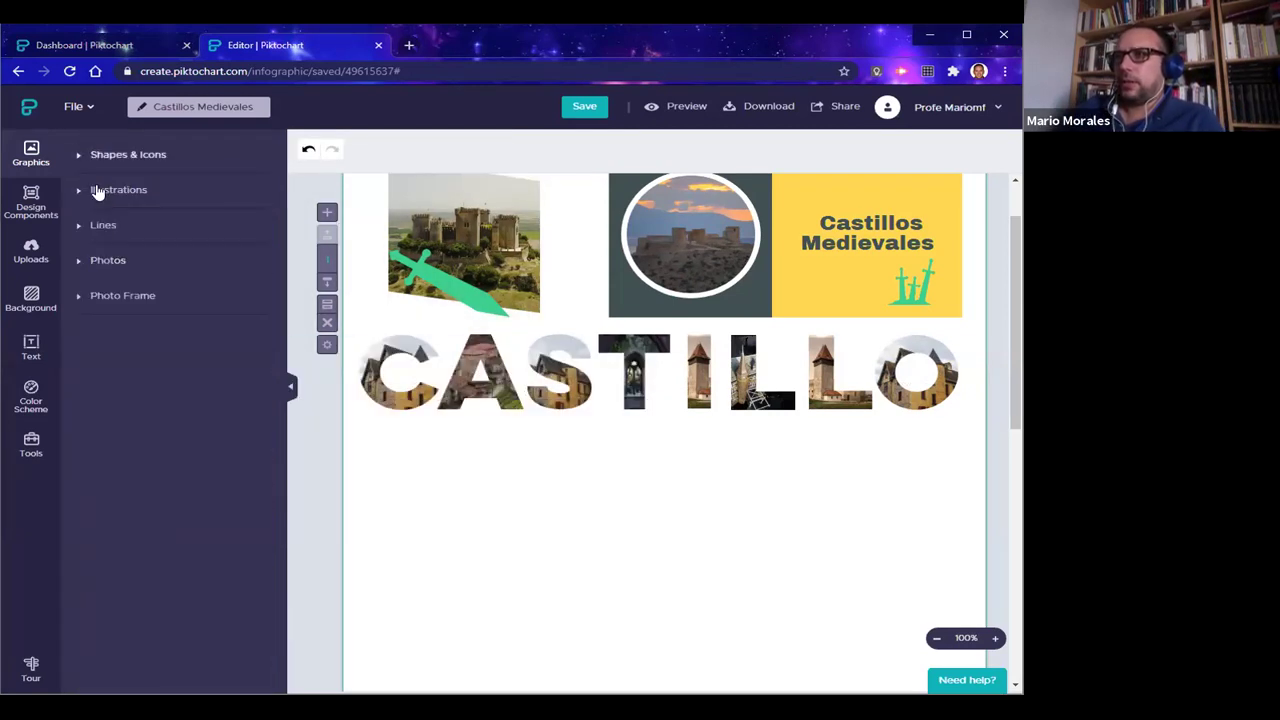
left_click(90, 297)
scroll(170, 470, "down", 10)
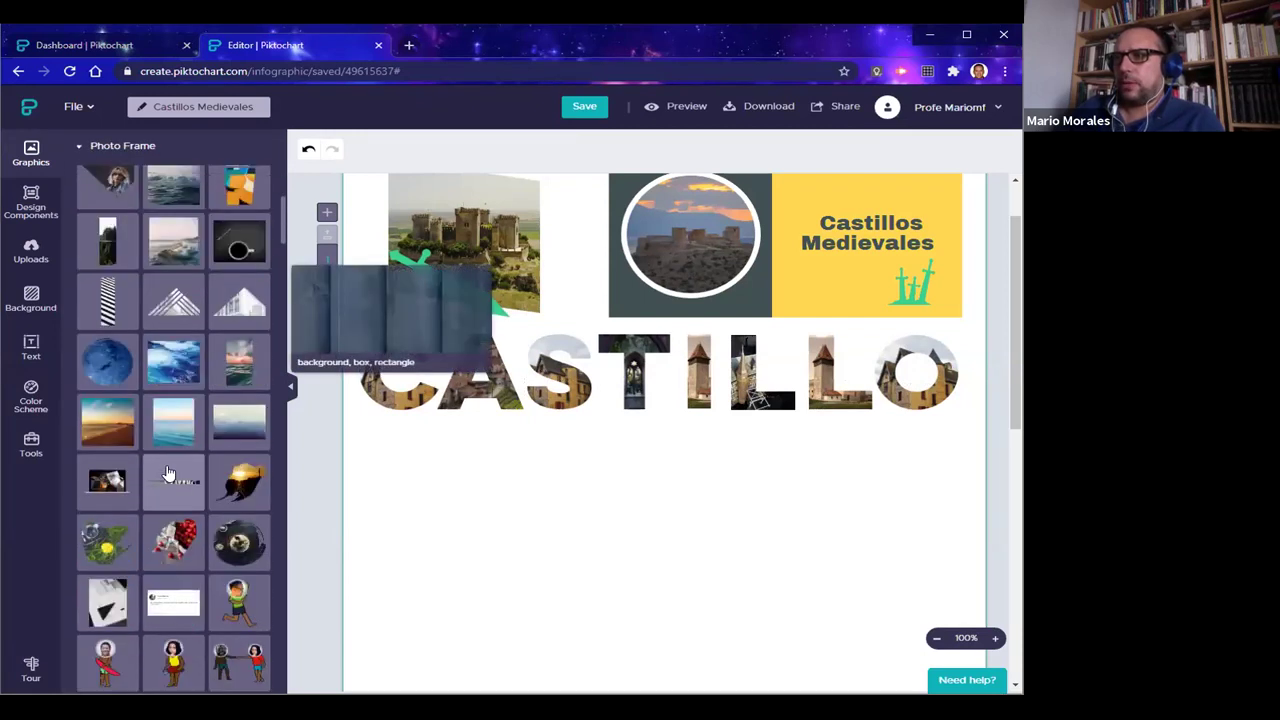
scroll(170, 473, "down", 15)
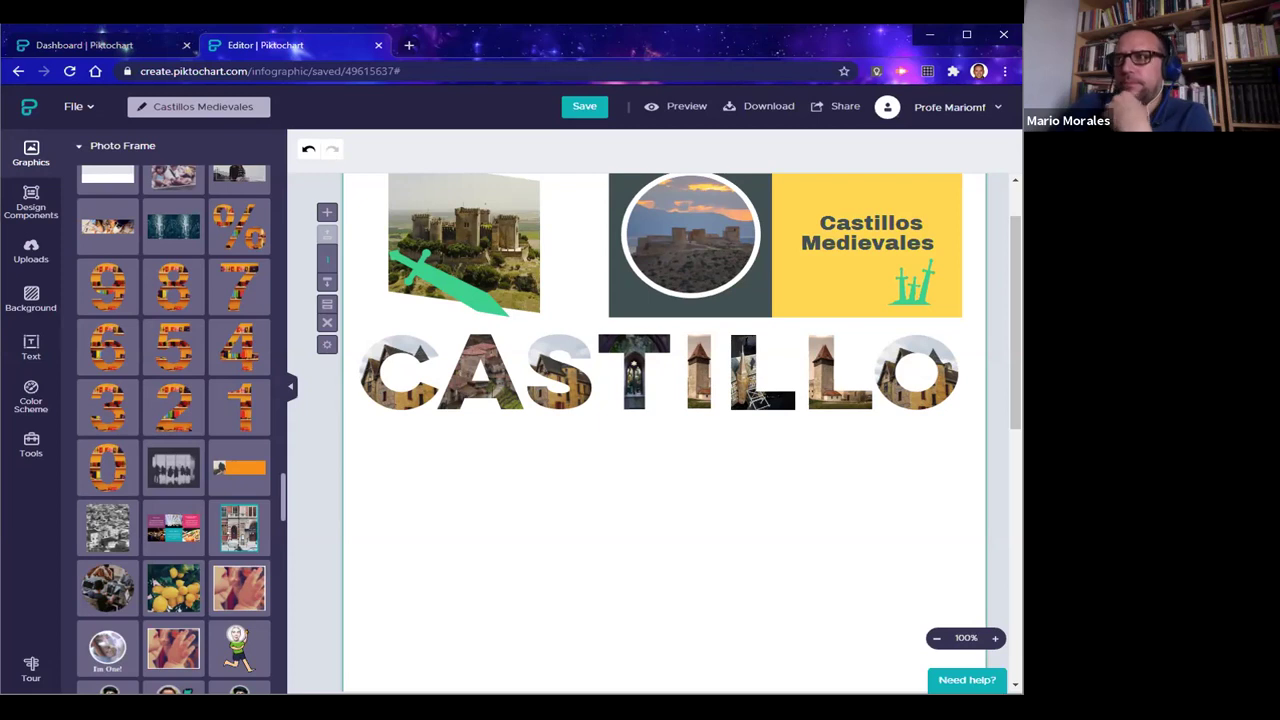
left_click(97, 147)
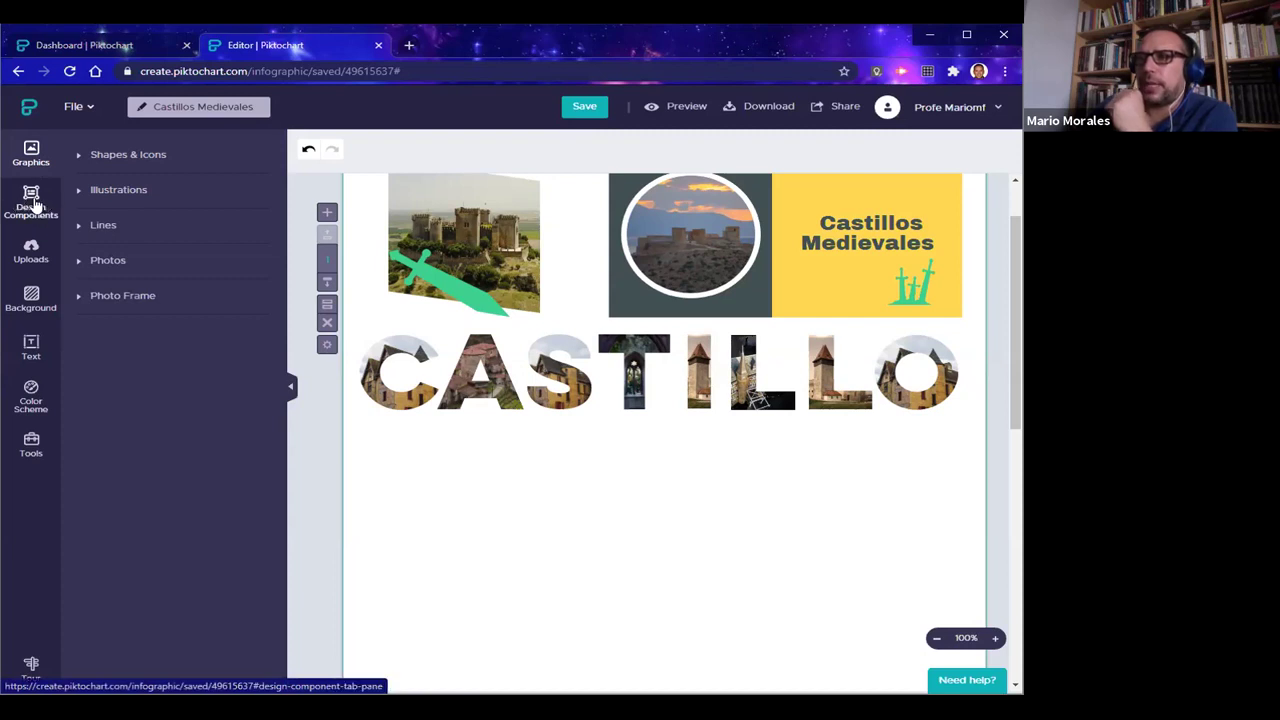
Look through the uploaded images and the Documents > Ibero > Piktochart folder, and cancel without choosing a file to upload
left_click(31, 252)
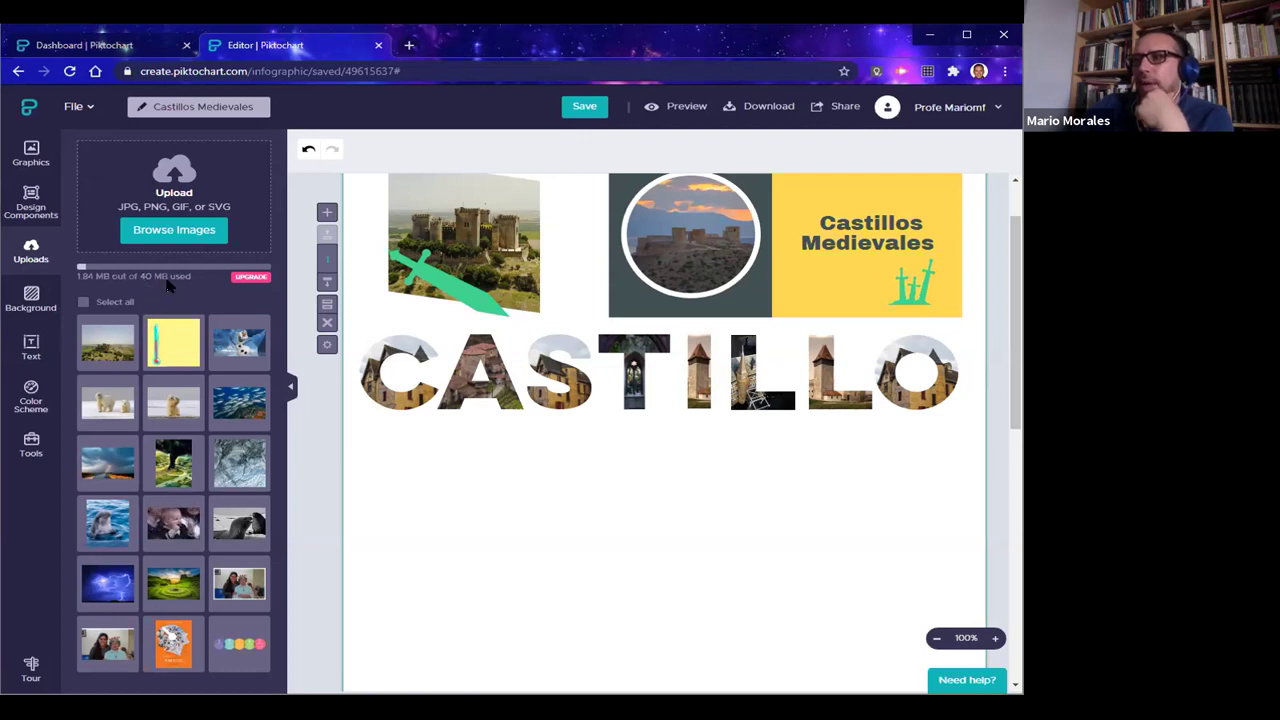
scroll(180, 503, "down", 2)
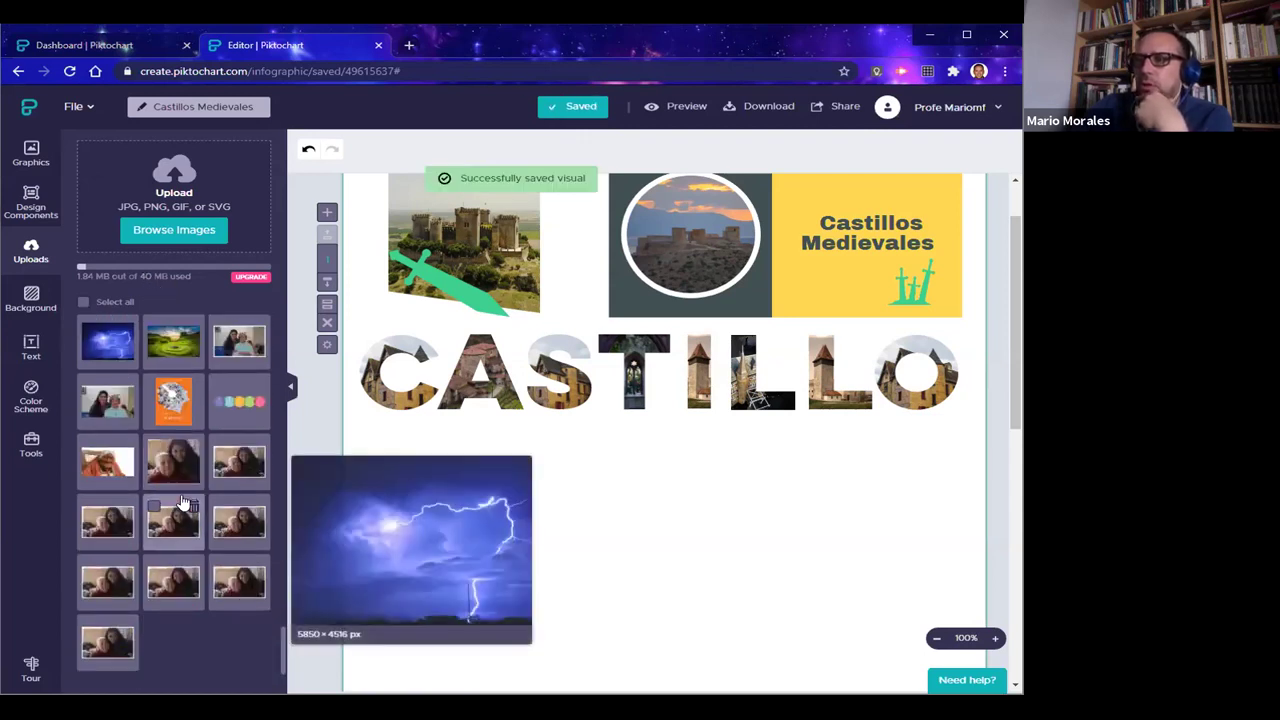
scroll(180, 500, "up", 2)
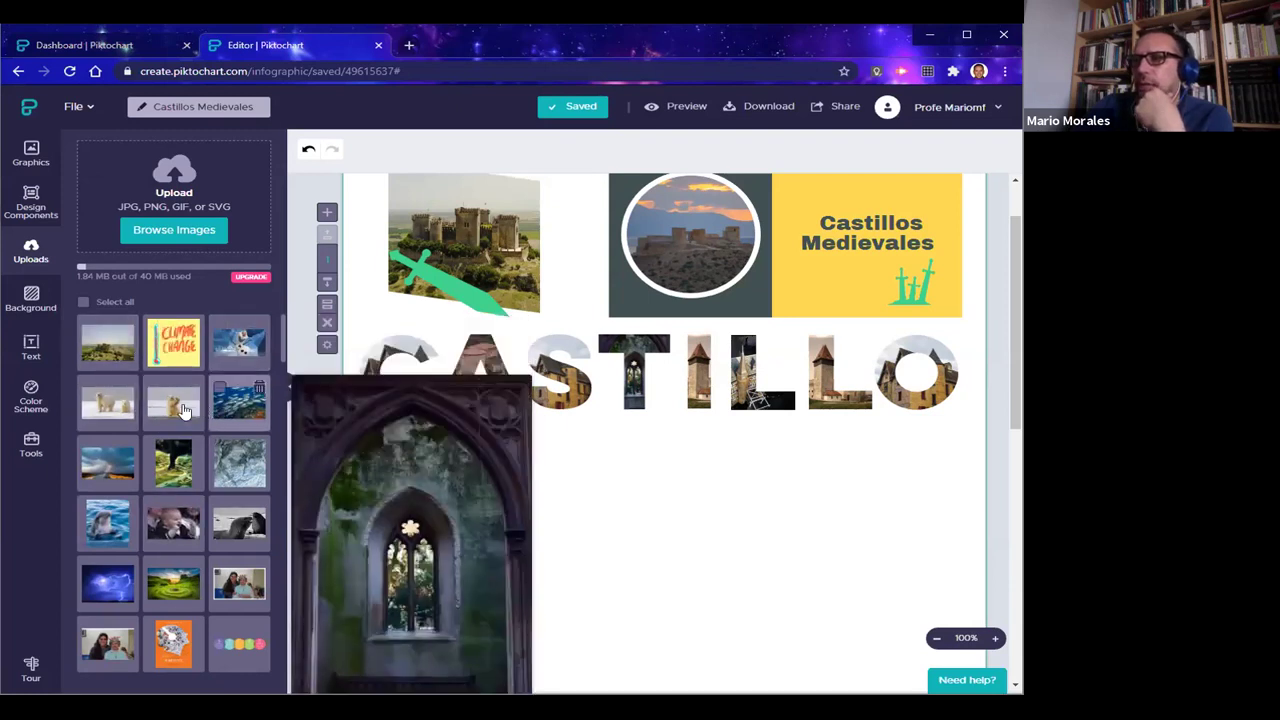
left_click(165, 232)
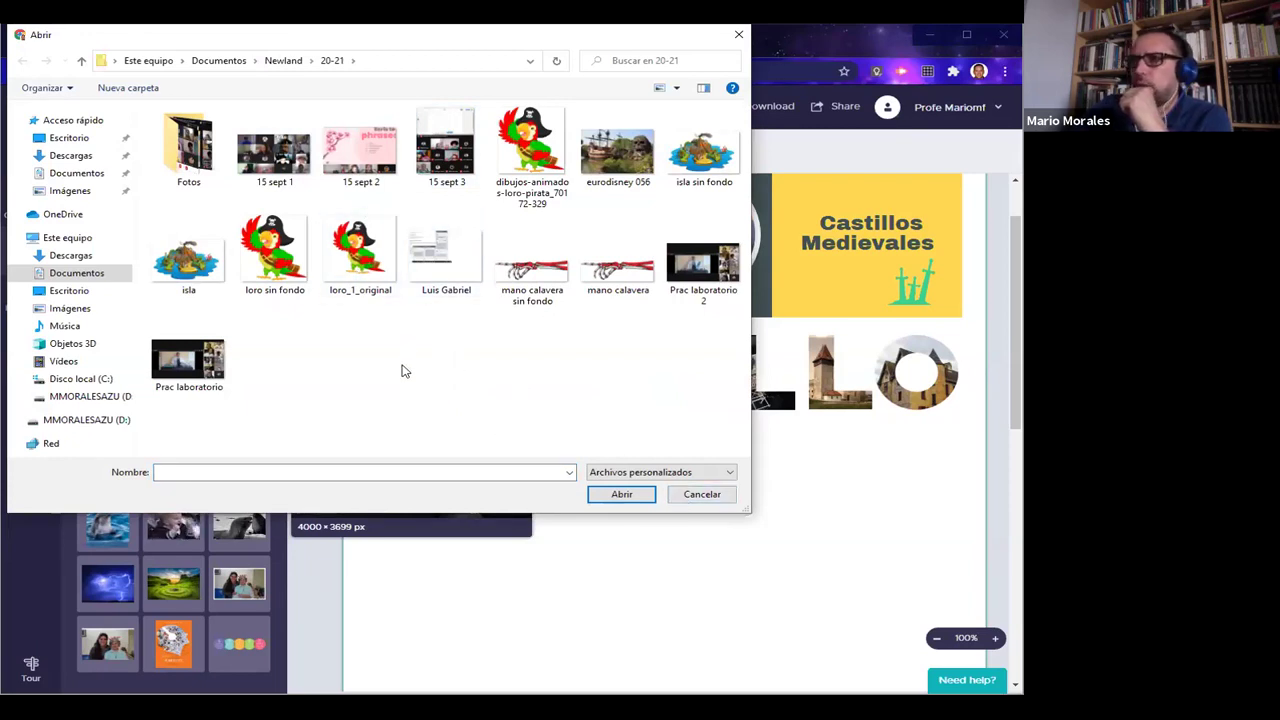
left_click(62, 174)
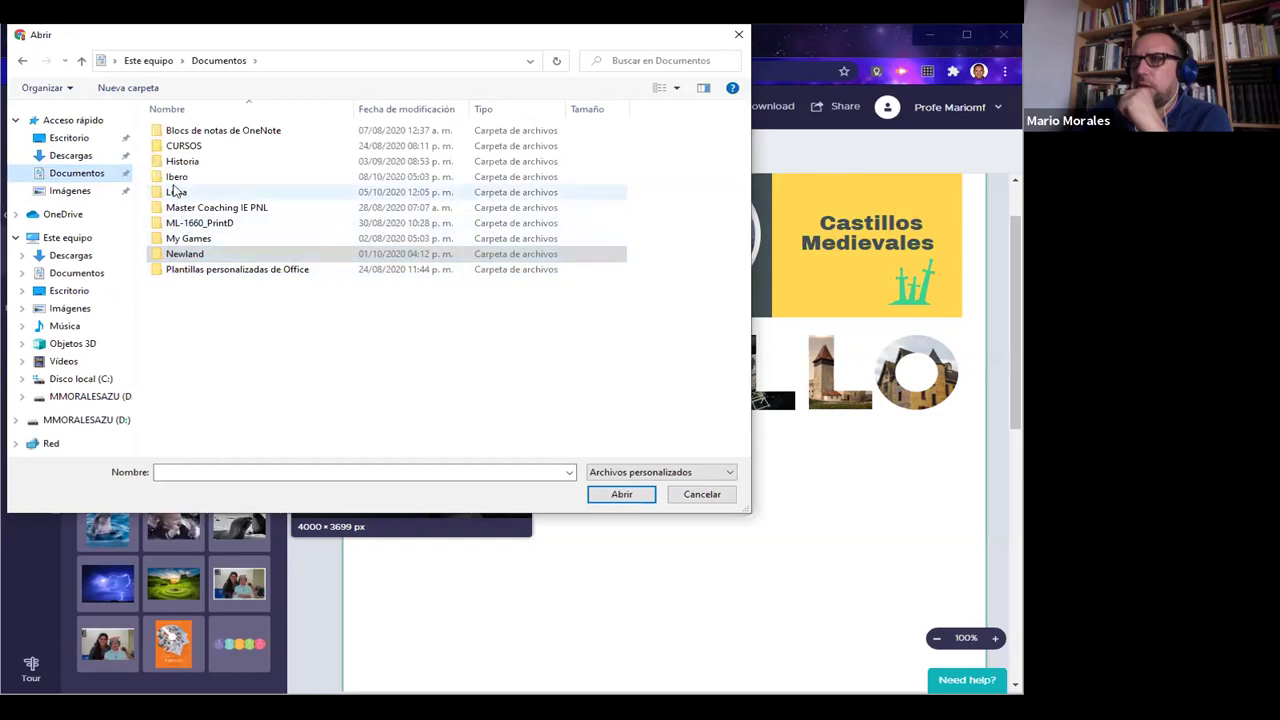
double_click(176, 176)
left_click(188, 134)
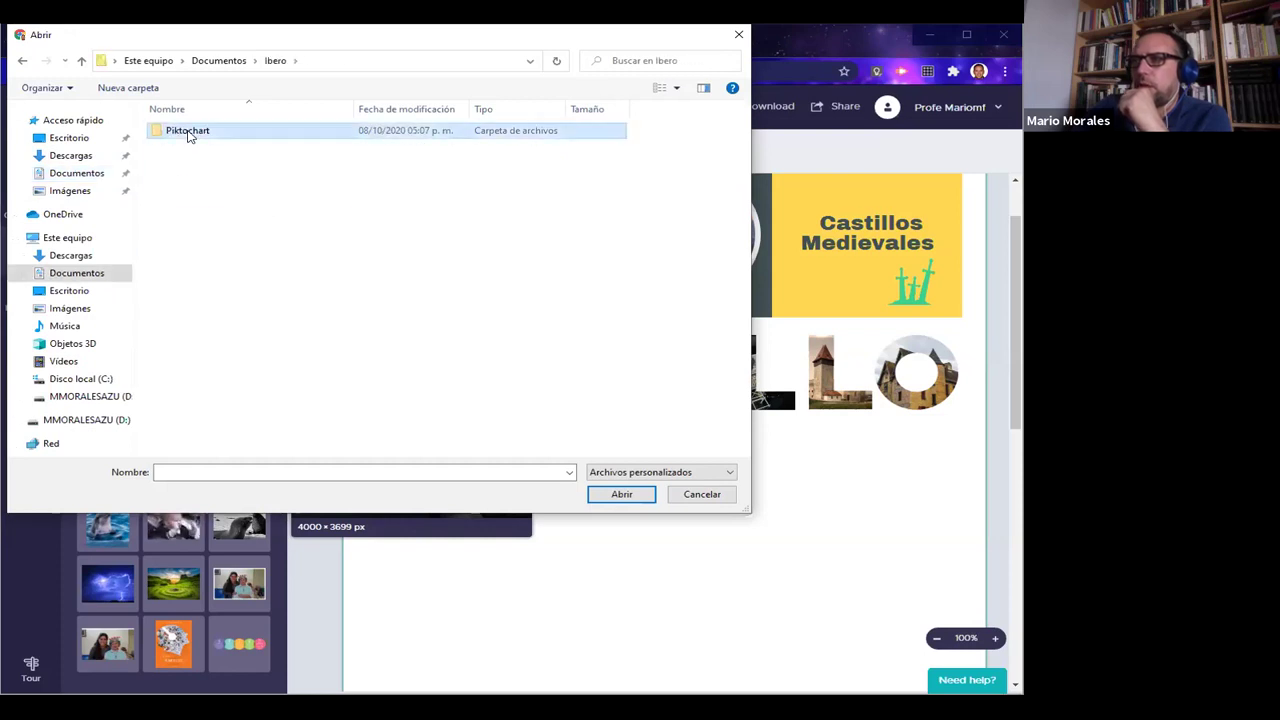
double_click(188, 134)
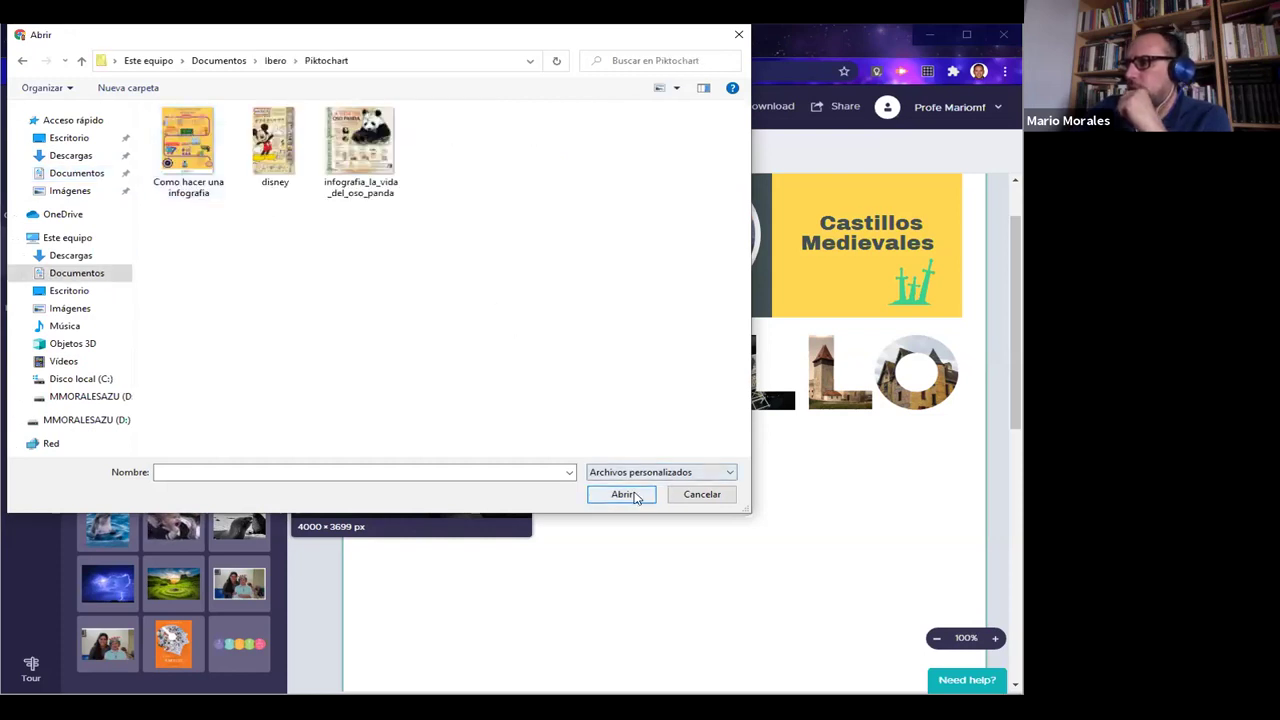
left_click(674, 497)
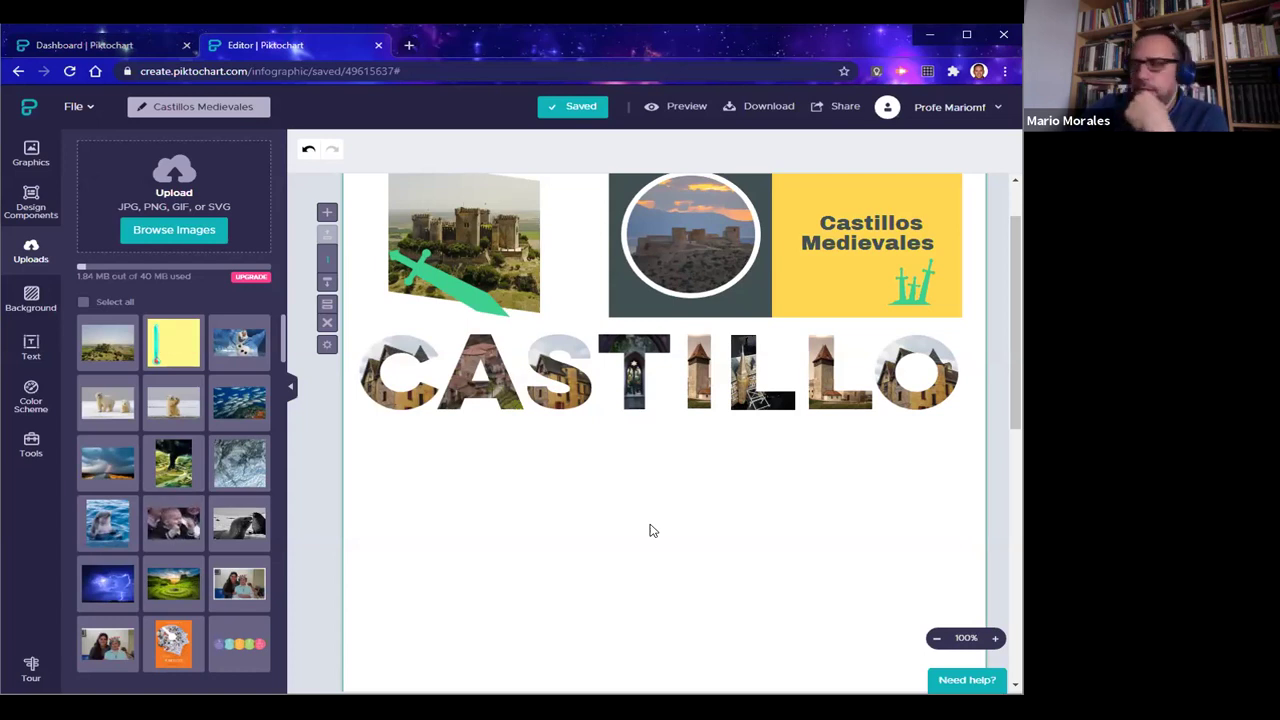
Try to place the uploaded Climate Change image on the page, and delete the castle tower photos inserted
scroll(652, 536, "up", 1)
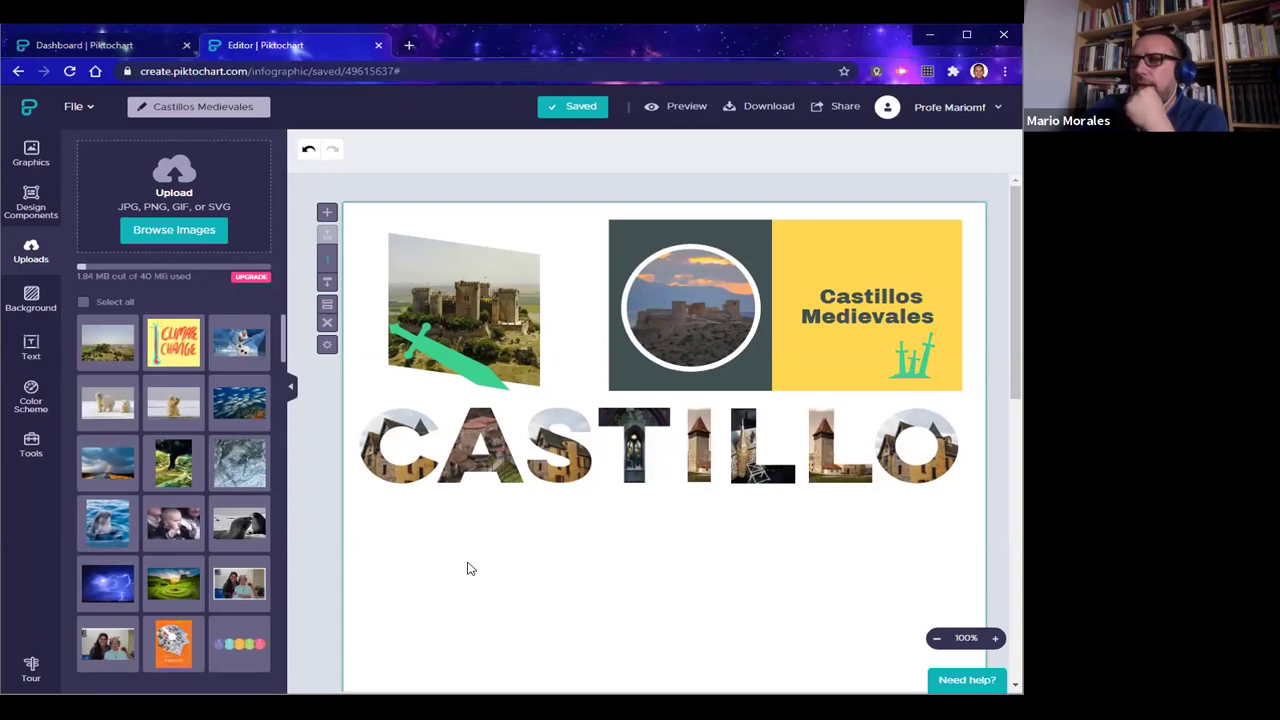
mouse_move(180, 340)
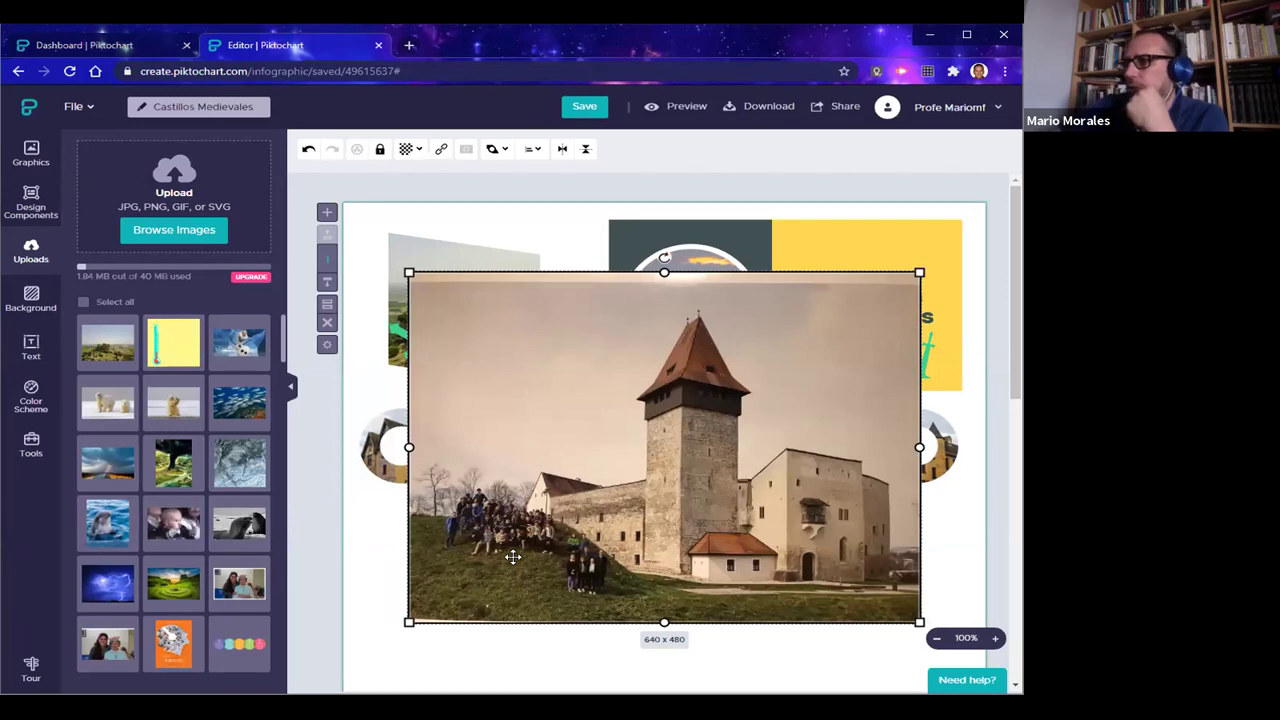
mouse_move(168, 342)
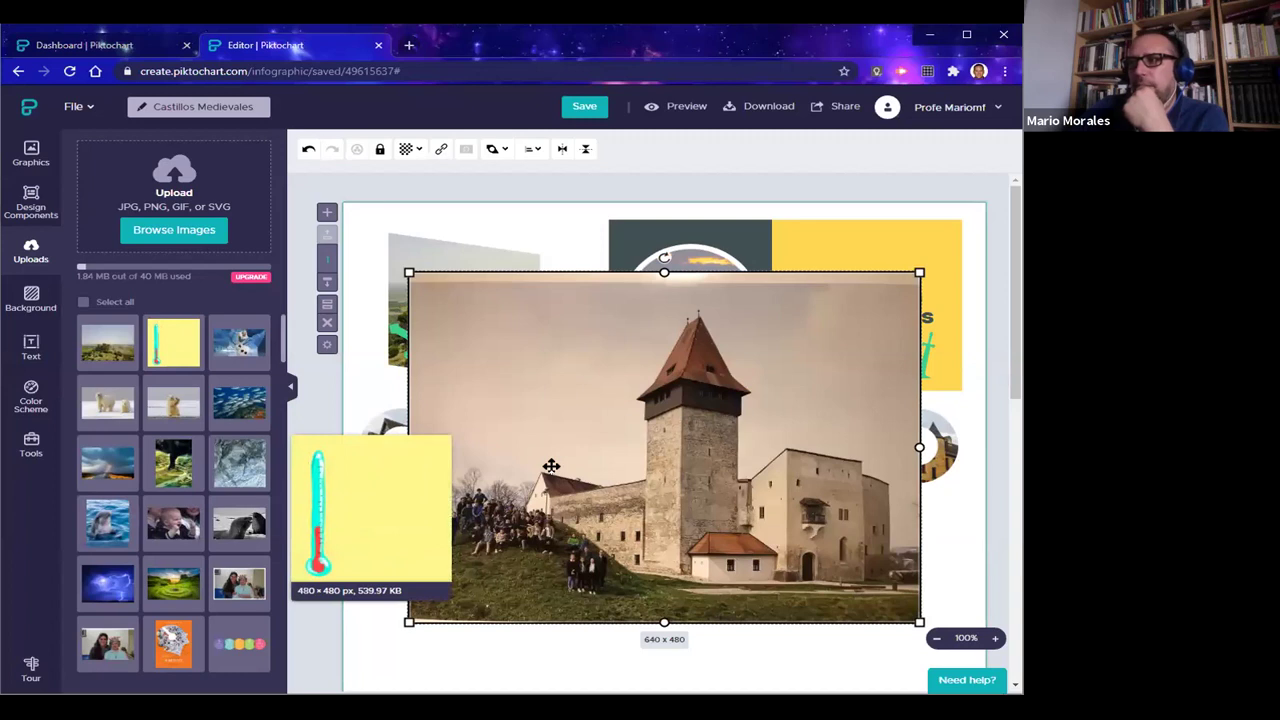
key("Delete")
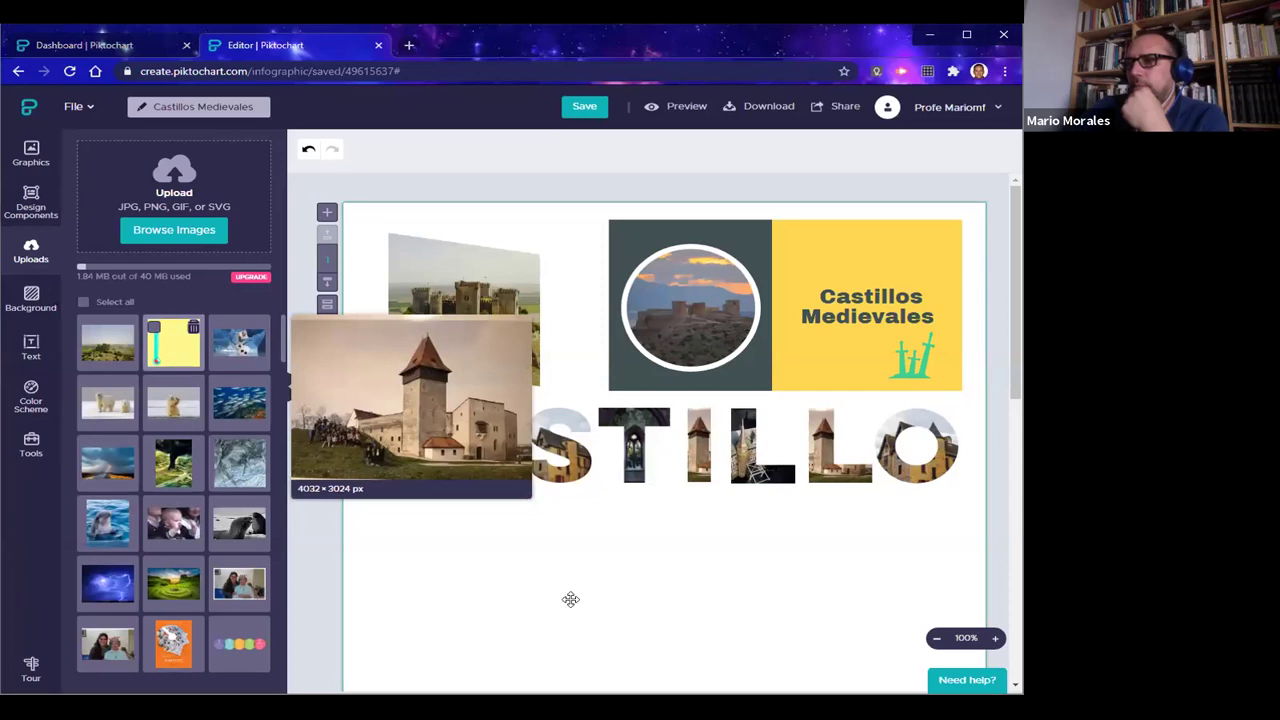
left_click_drag(570, 599, 660, 599)
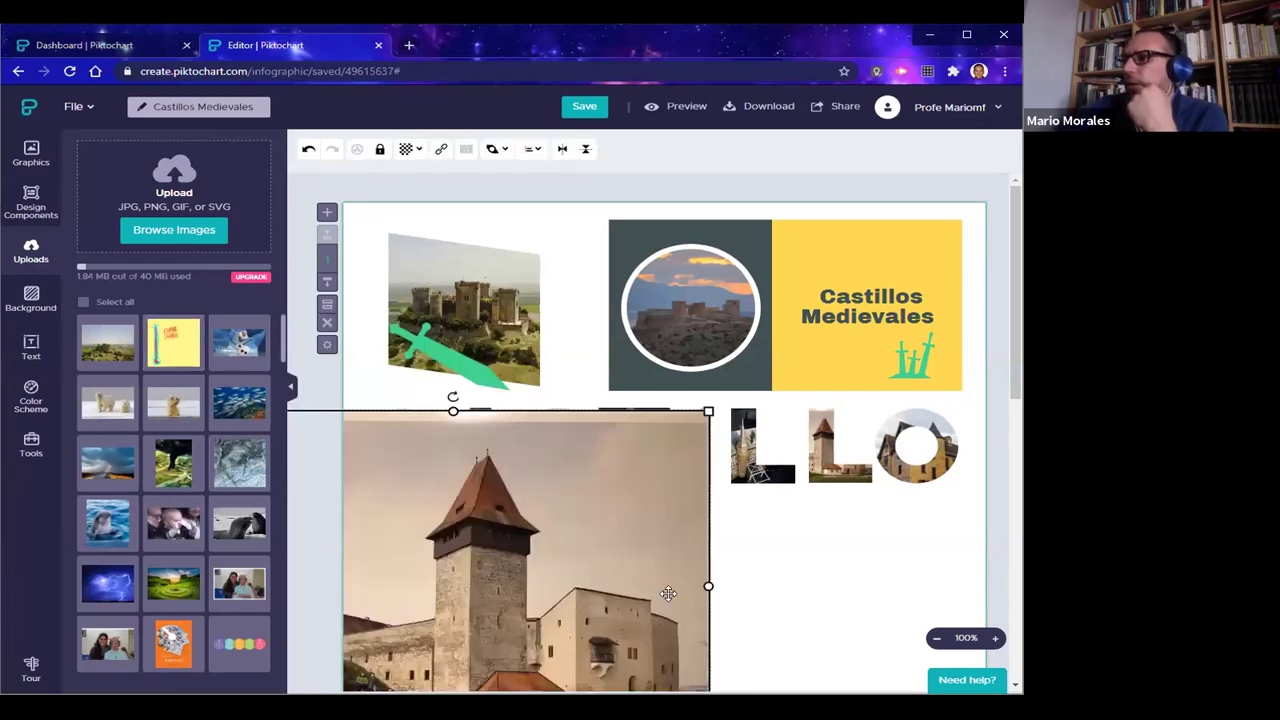
key("Delete")
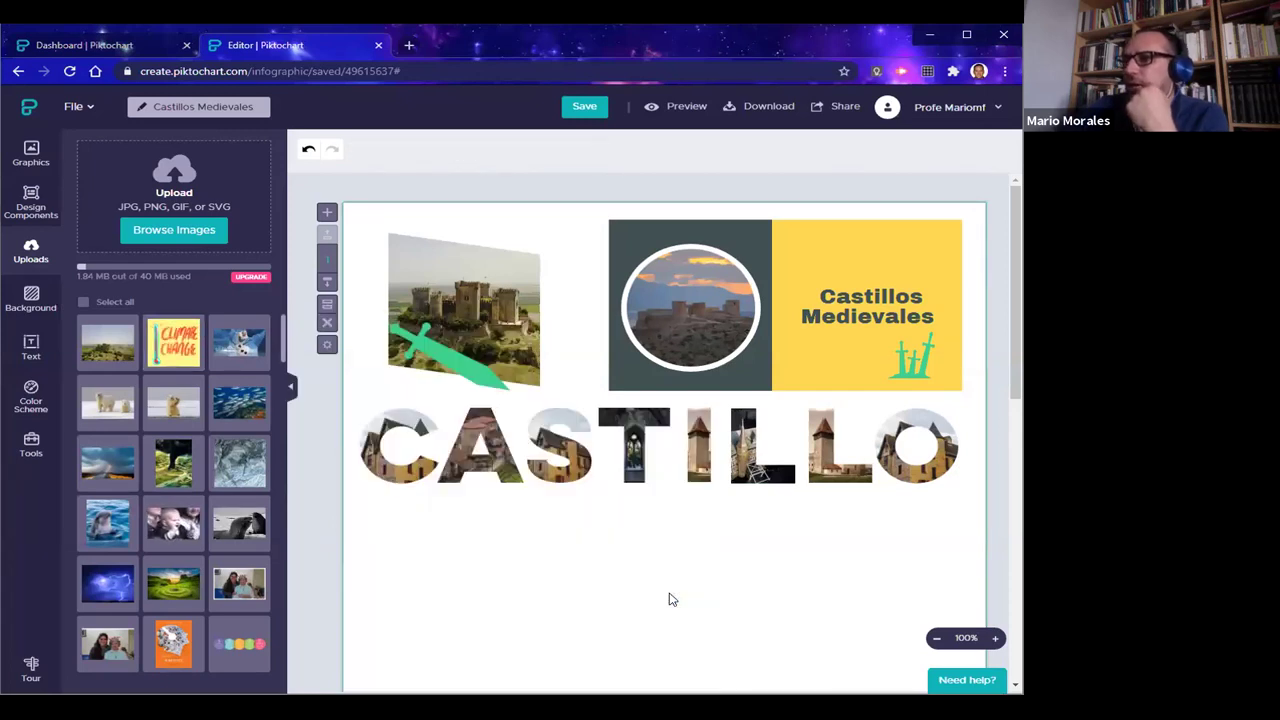
Start reloading the editor page, cancel the reload and save the infographic
left_click(297, 72)
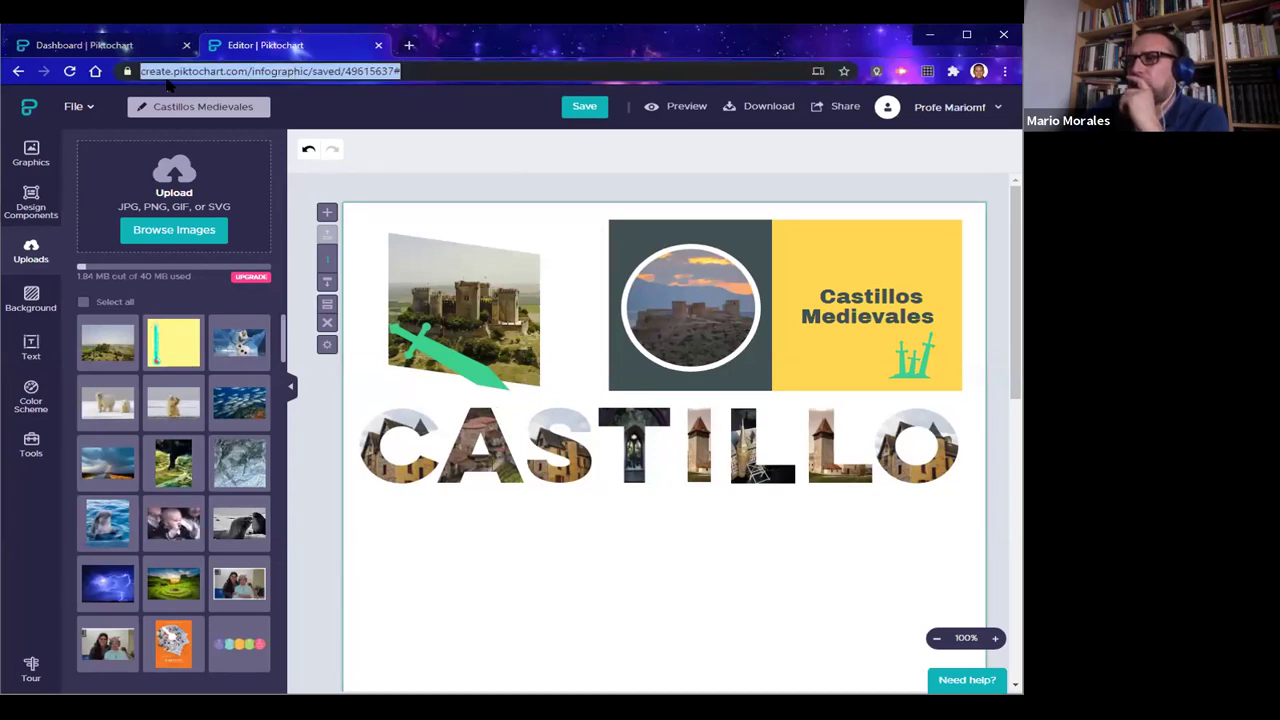
left_click(70, 74)
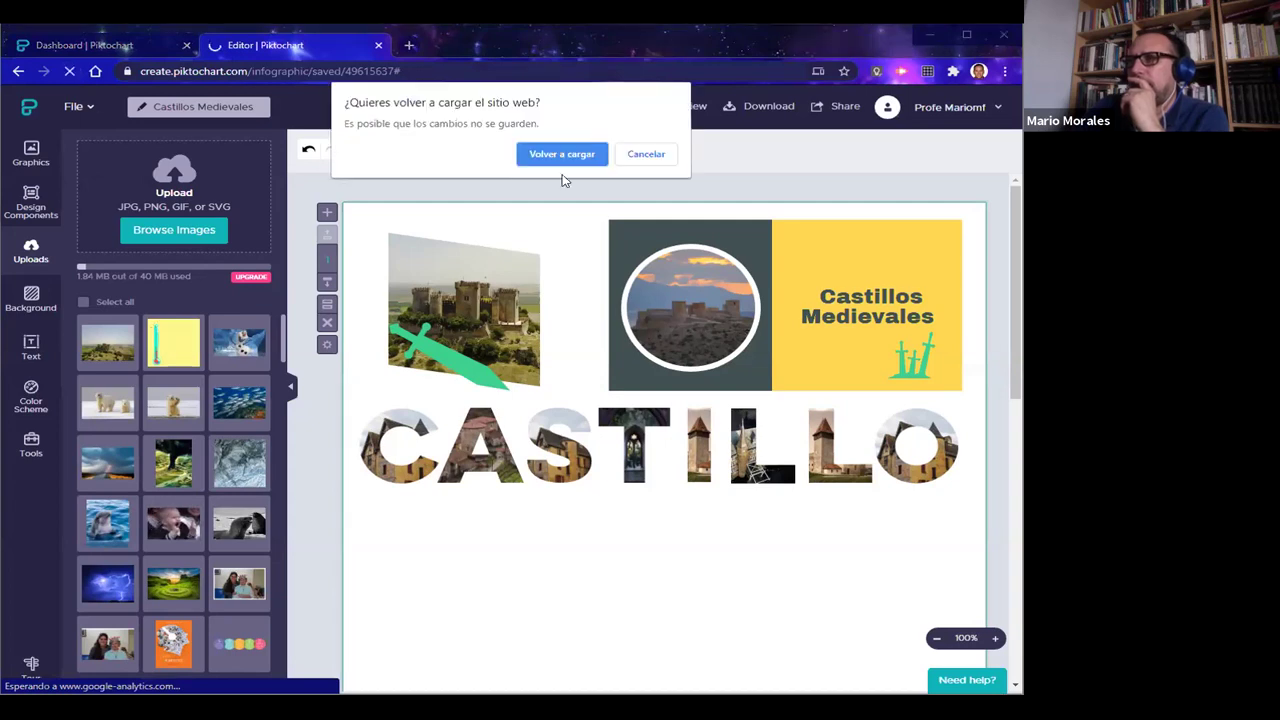
left_click(644, 157)
left_click(585, 110)
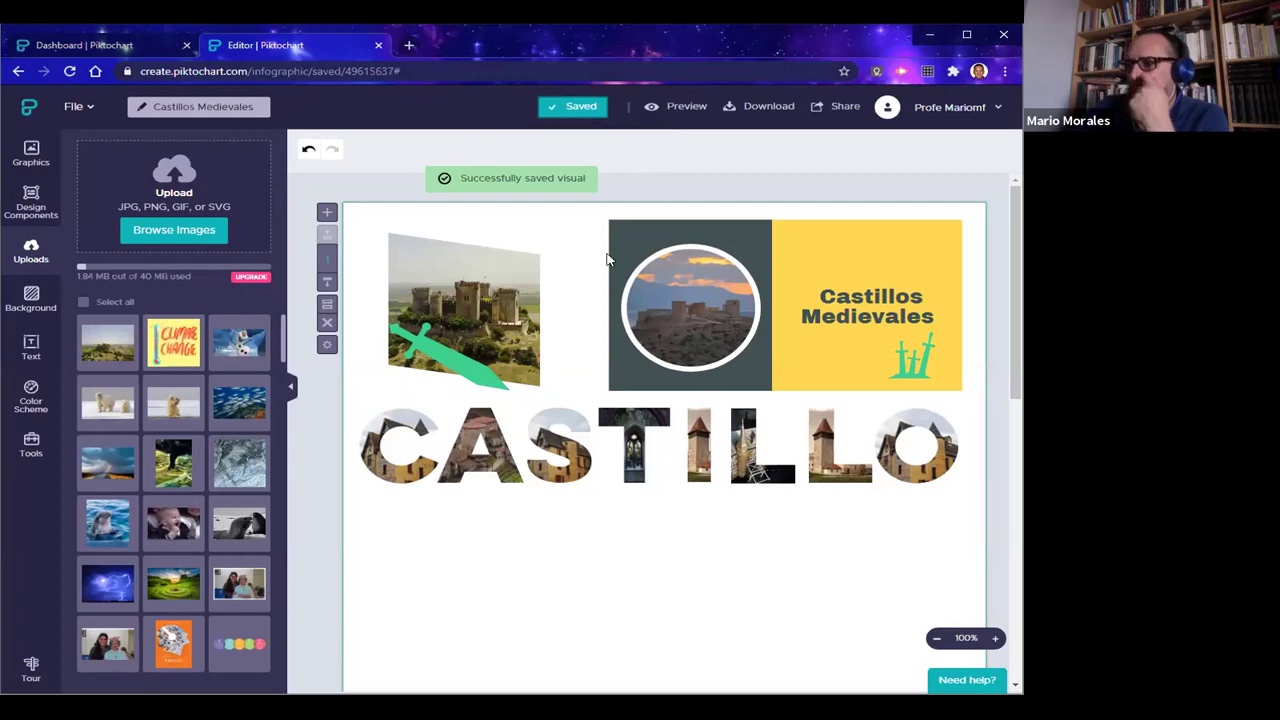
Try once more to insert the uploaded Climate Change image, and delete the castle photo from the page
left_click(175, 348)
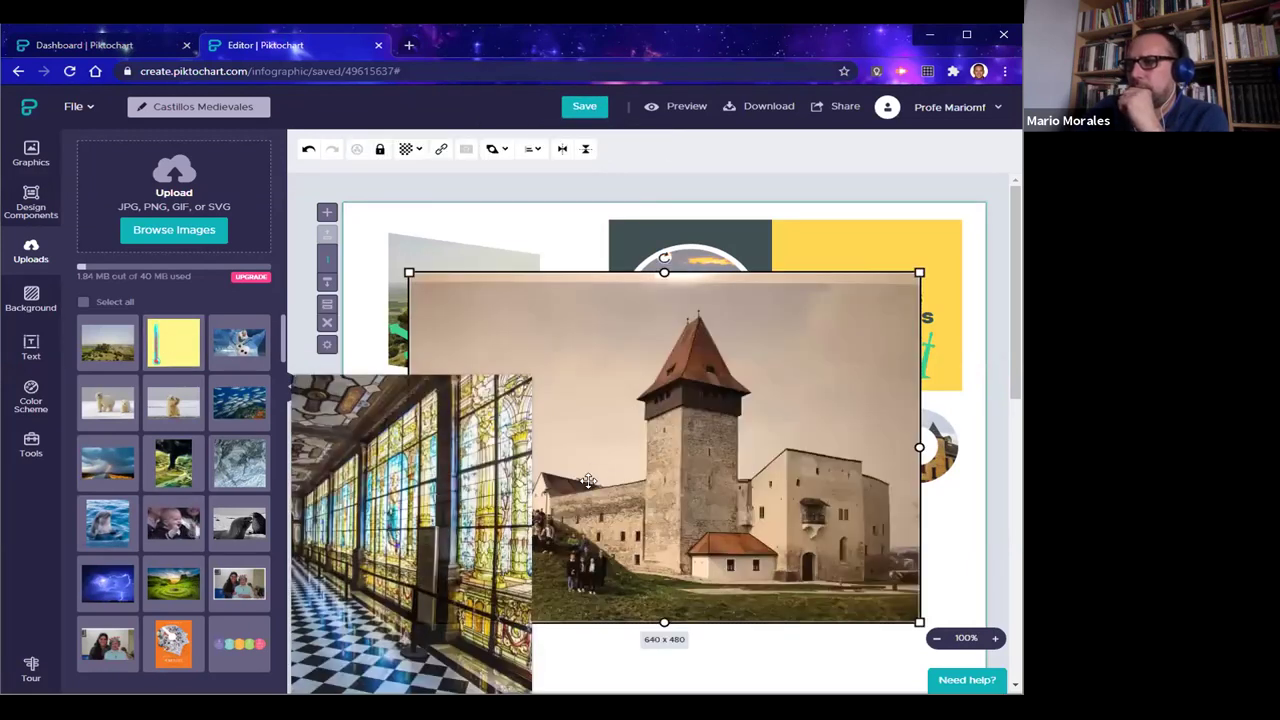
key("Delete")
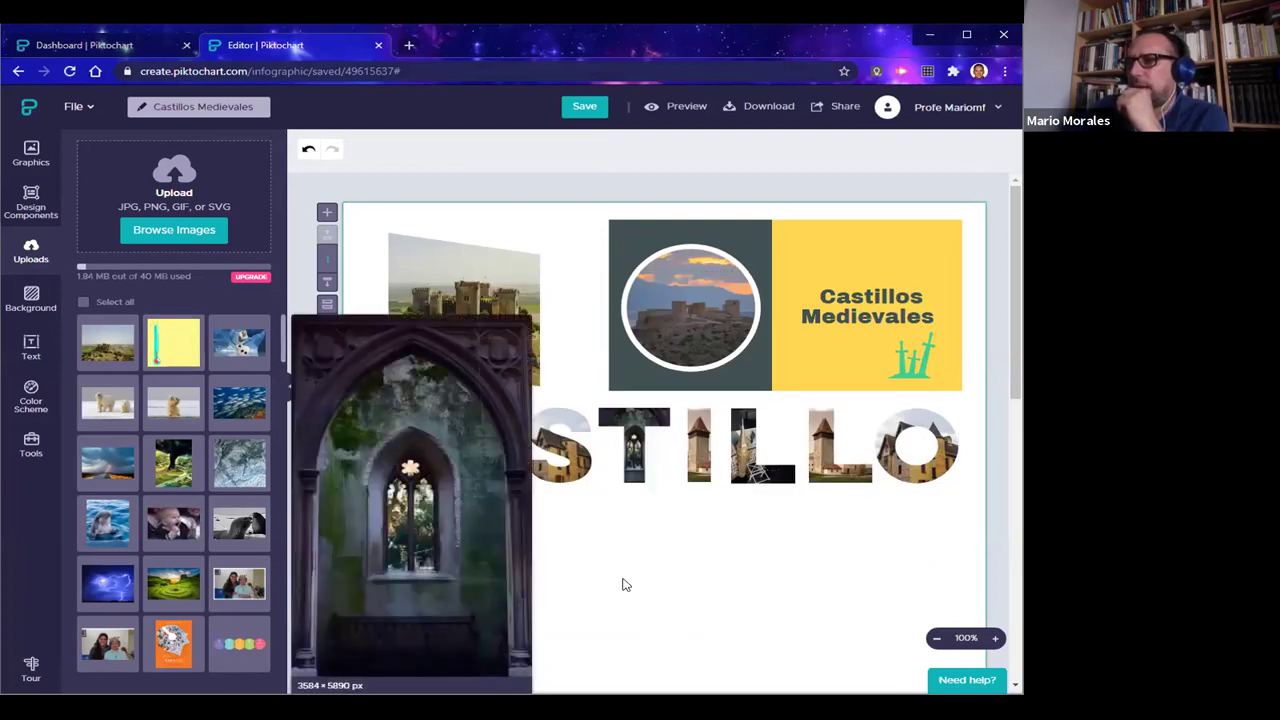
scroll(714, 604, "down", 5)
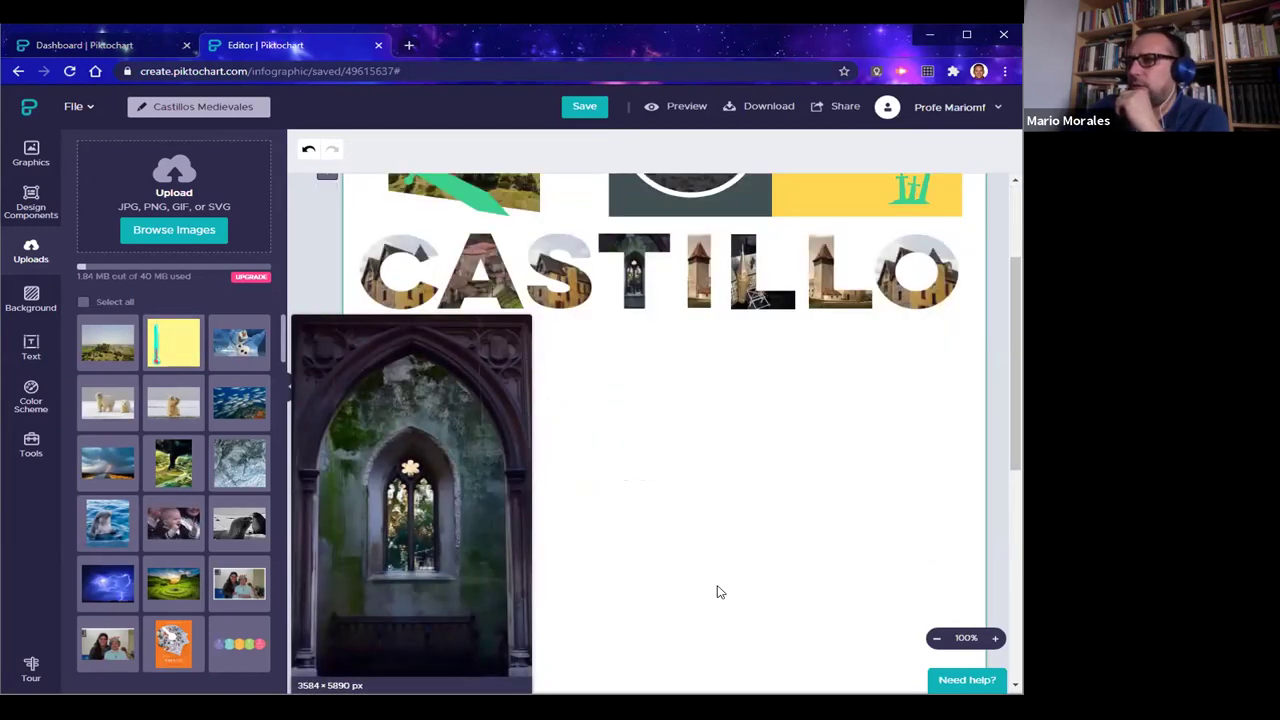
scroll(690, 570, "up", 5)
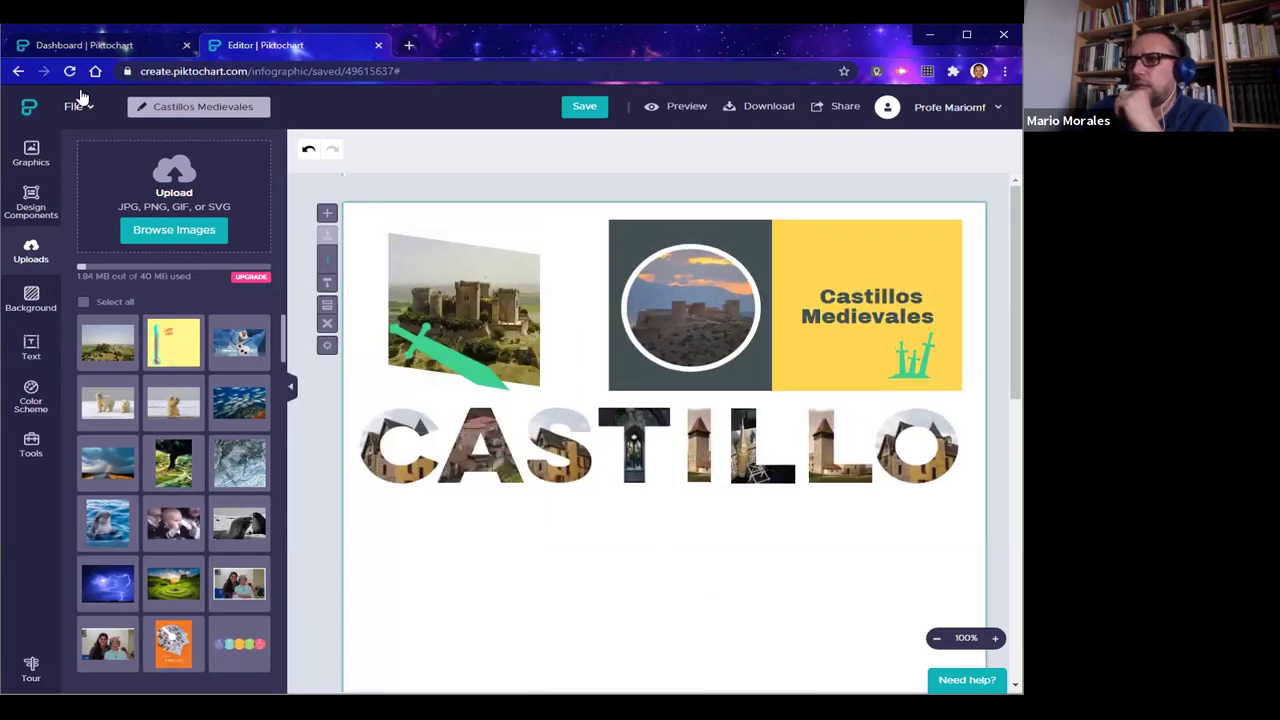
Reload the editor page and accept the loss of unsaved changes
left_click(76, 104)
left_click(68, 74)
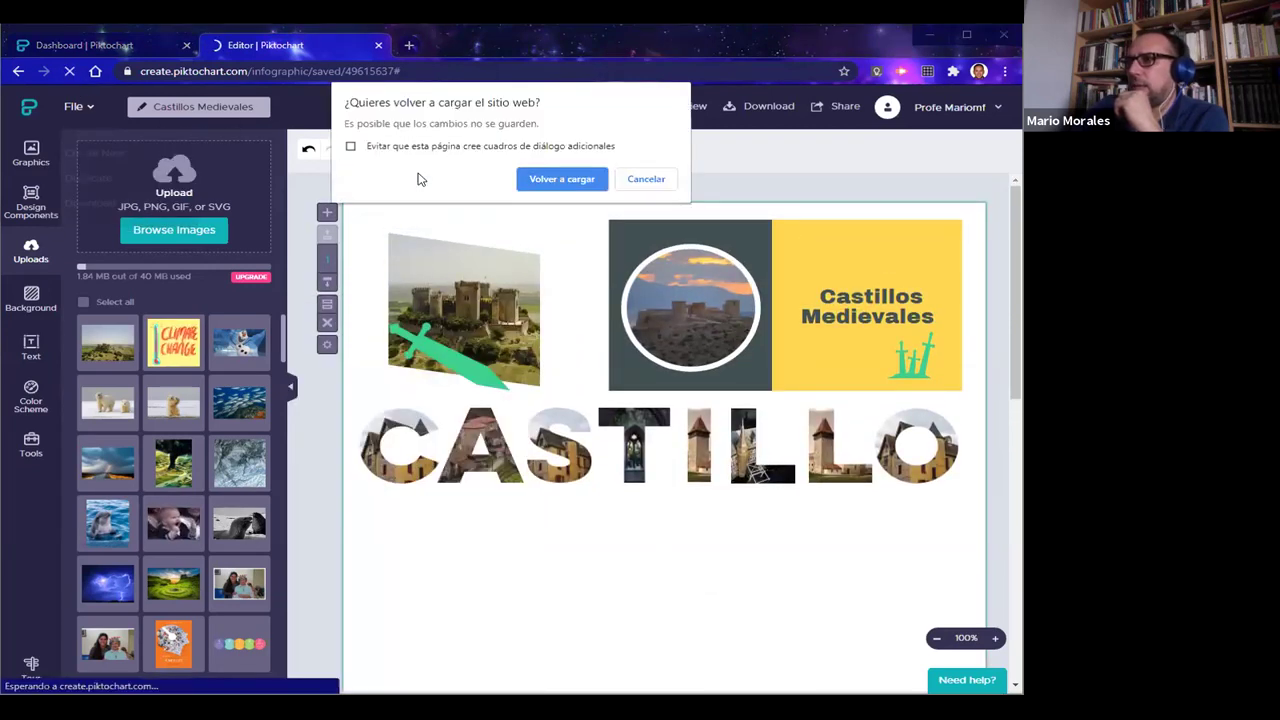
left_click(562, 180)
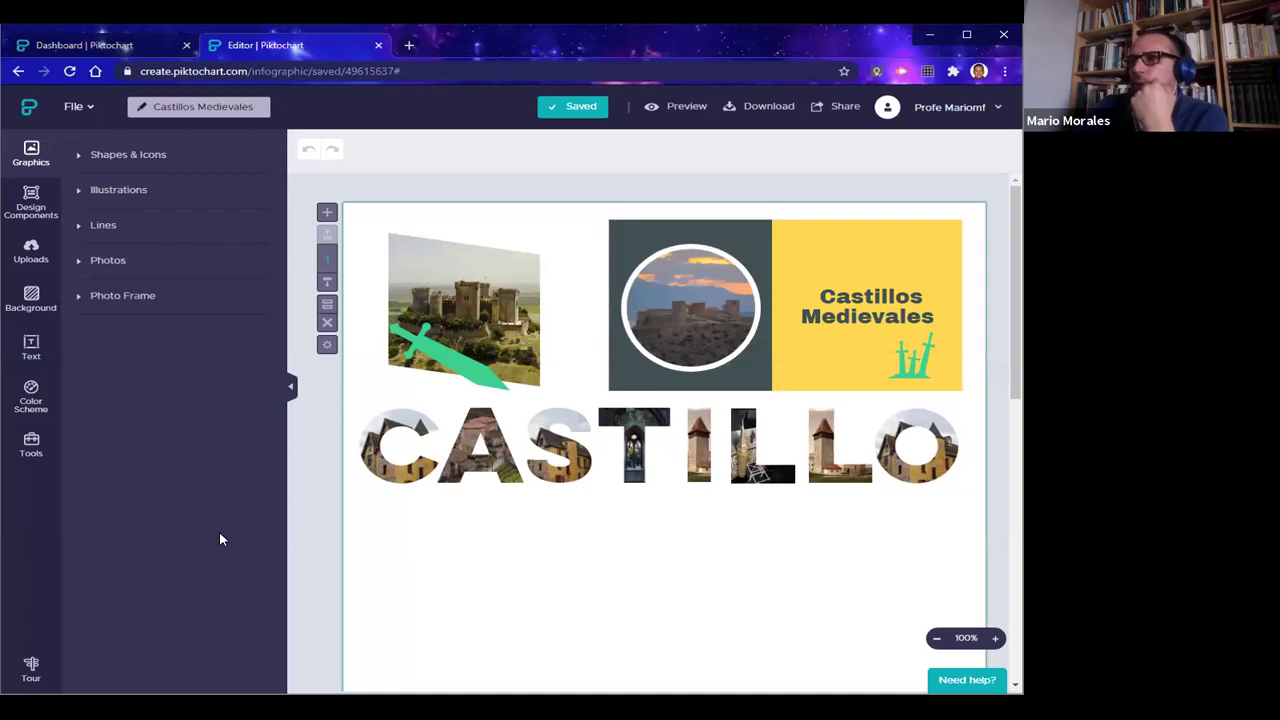
Insert the uploaded Climate Change image on the page and shrink it to about half its size
left_click(31, 252)
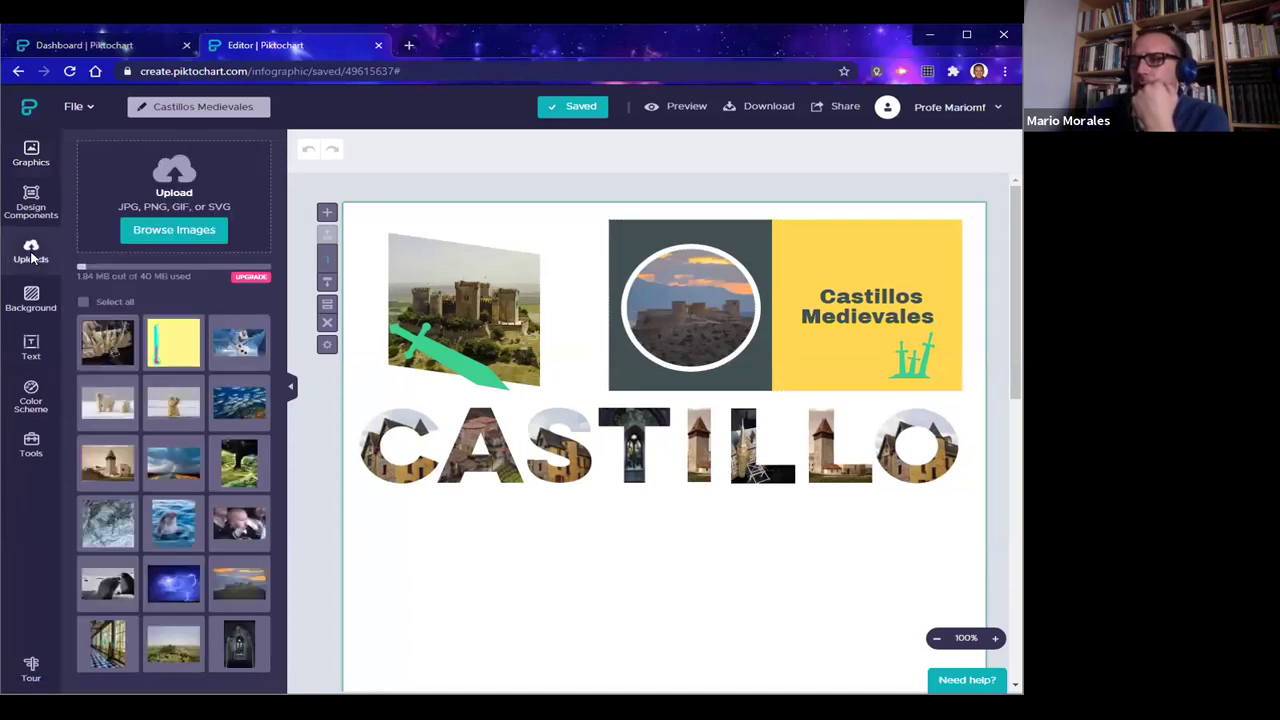
left_click(162, 345)
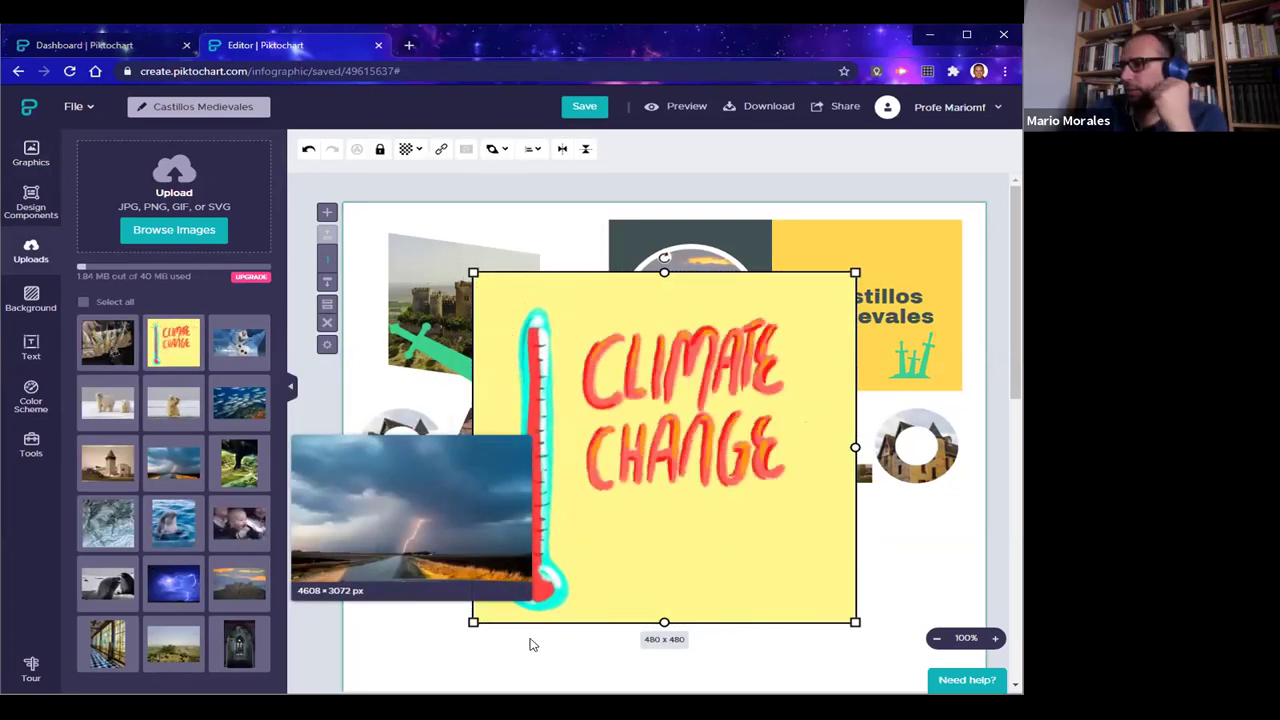
left_click_drag(473, 622, 688, 448)
left_click(680, 566)
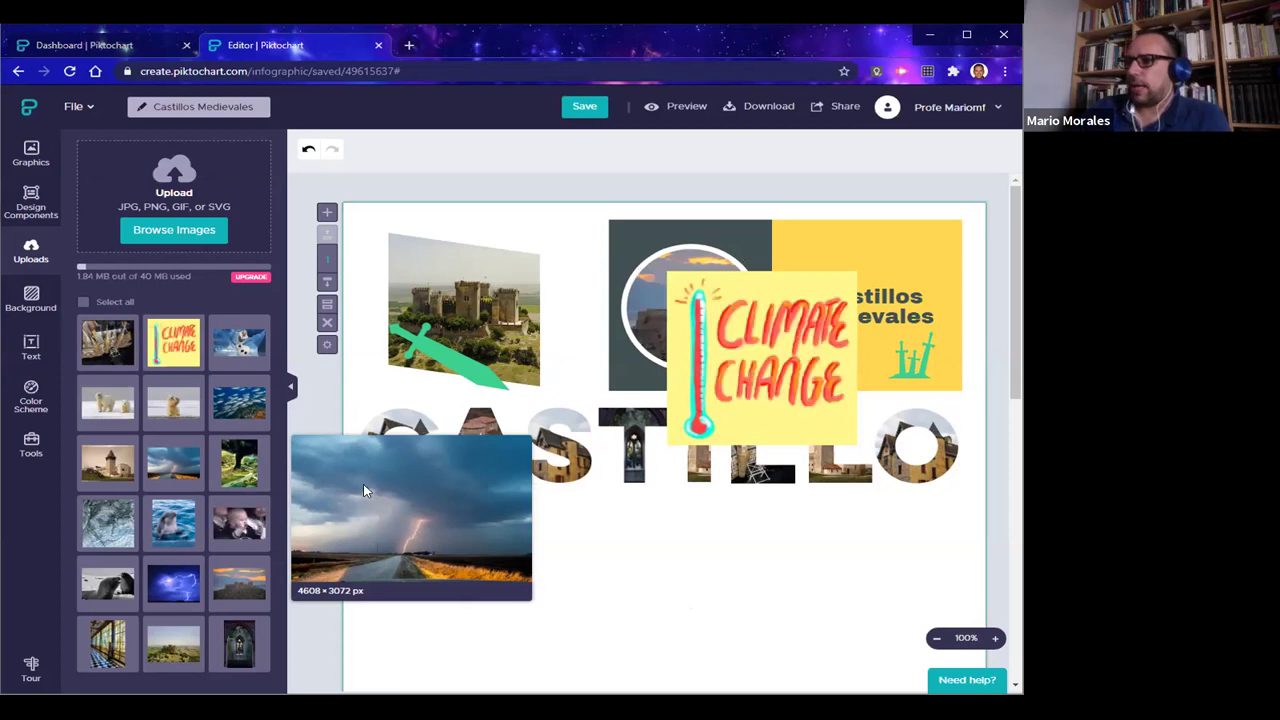
Move the Climate Change image into the empty area below the CASTILLO title, and delete it
left_click_drag(738, 375, 735, 571)
left_click(330, 530)
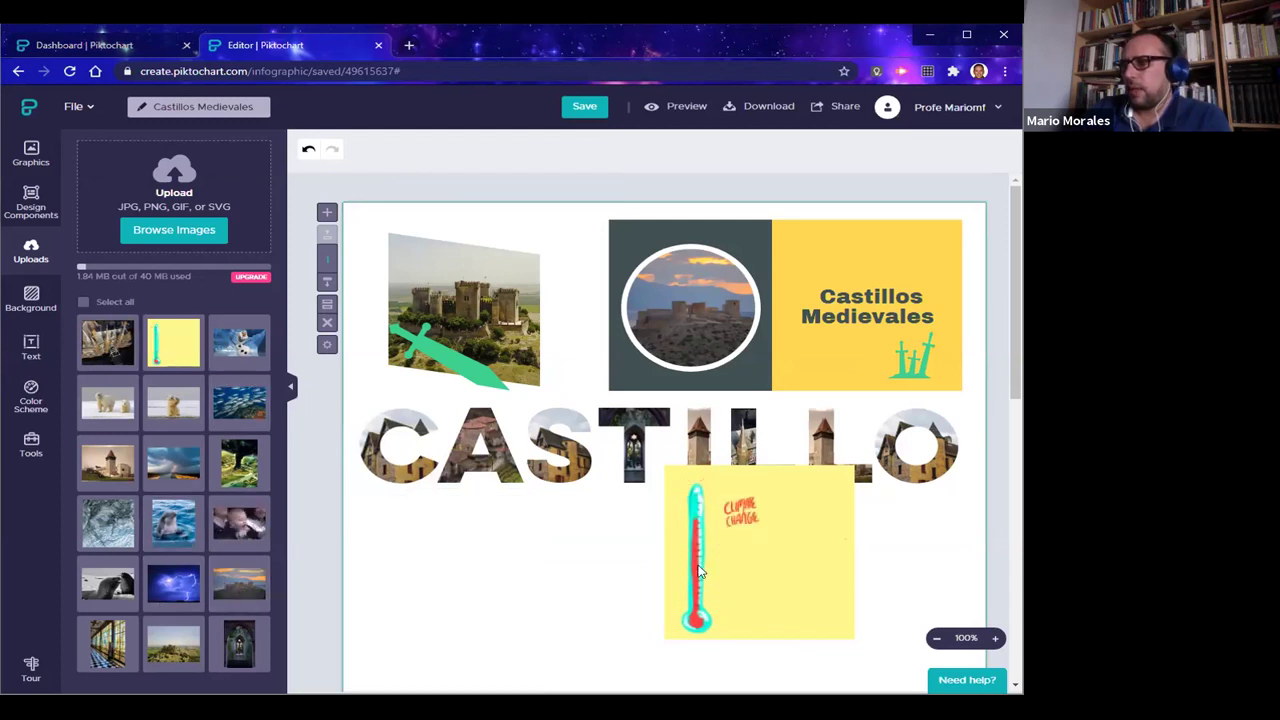
left_click_drag(700, 570, 482, 606)
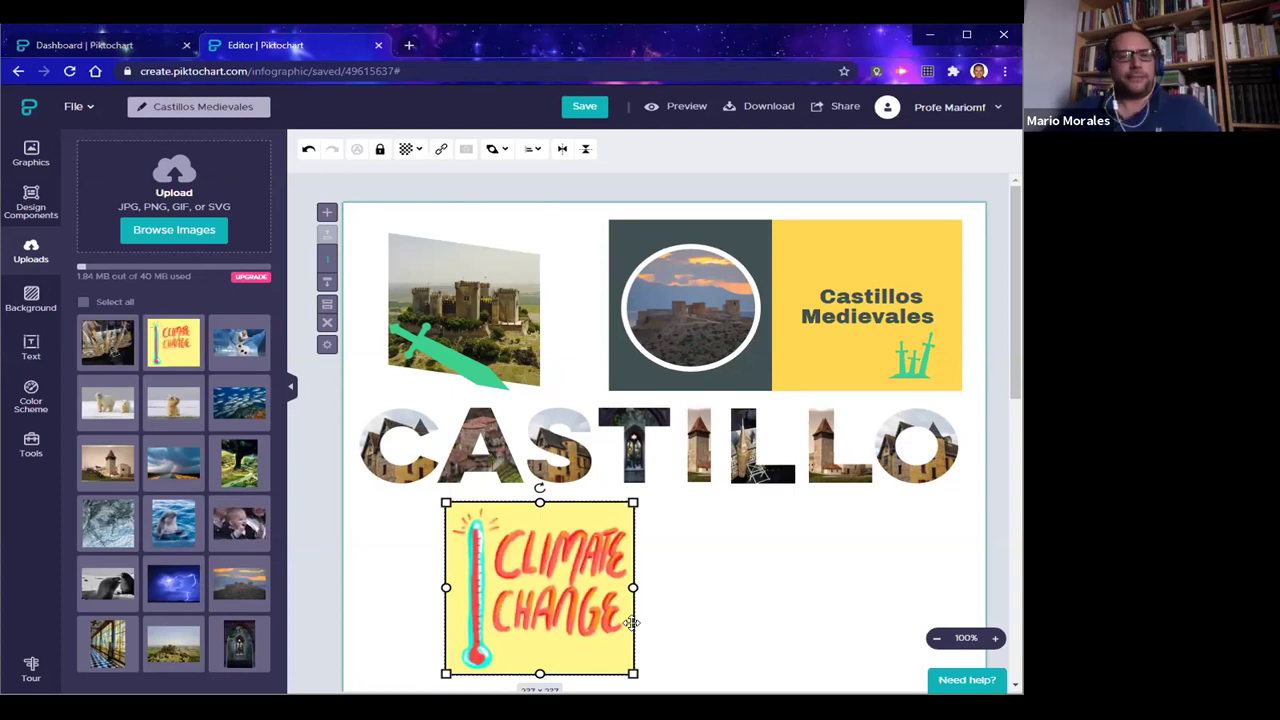
key("Delete")
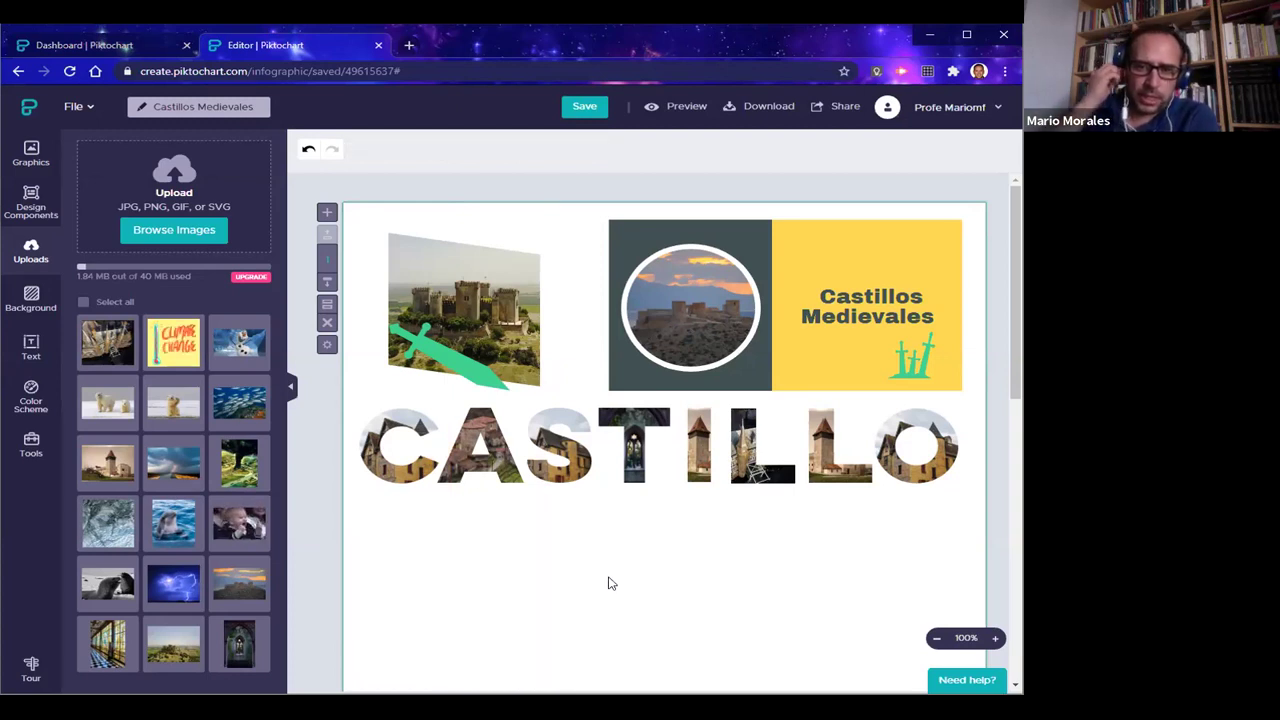
Open giphy.com in a new browser tab
left_click(408, 46)
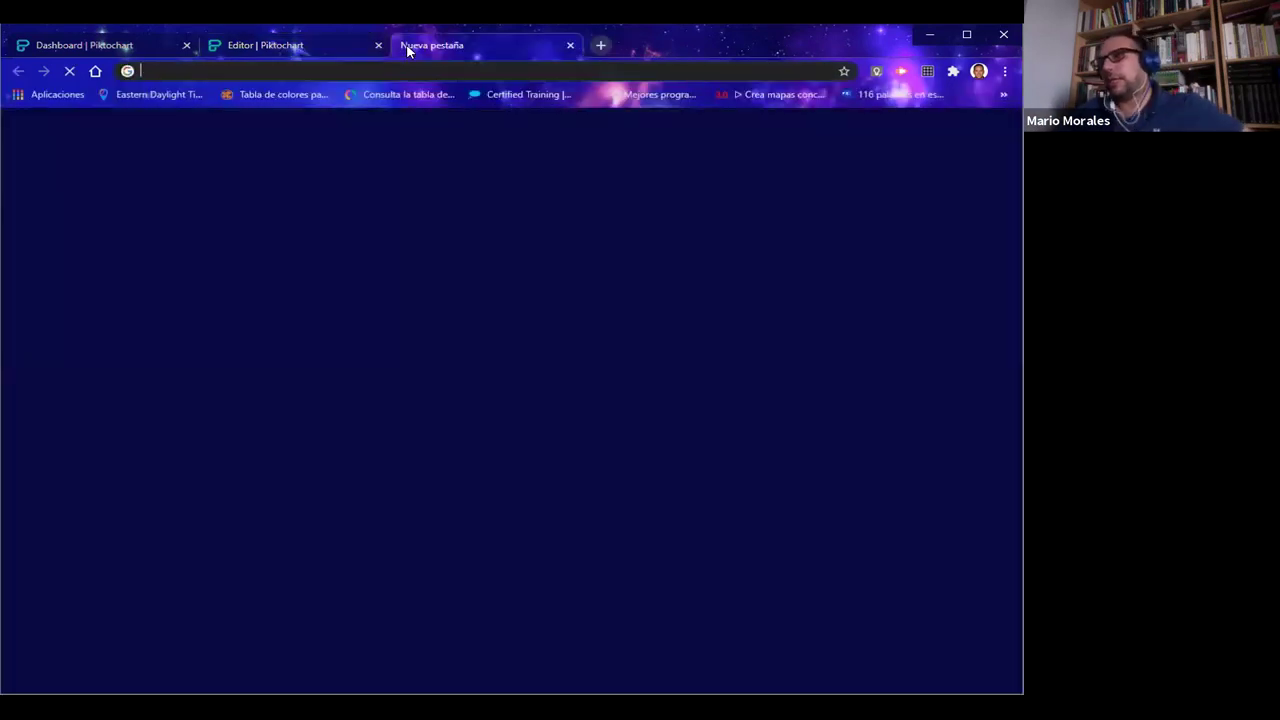
type("gi")
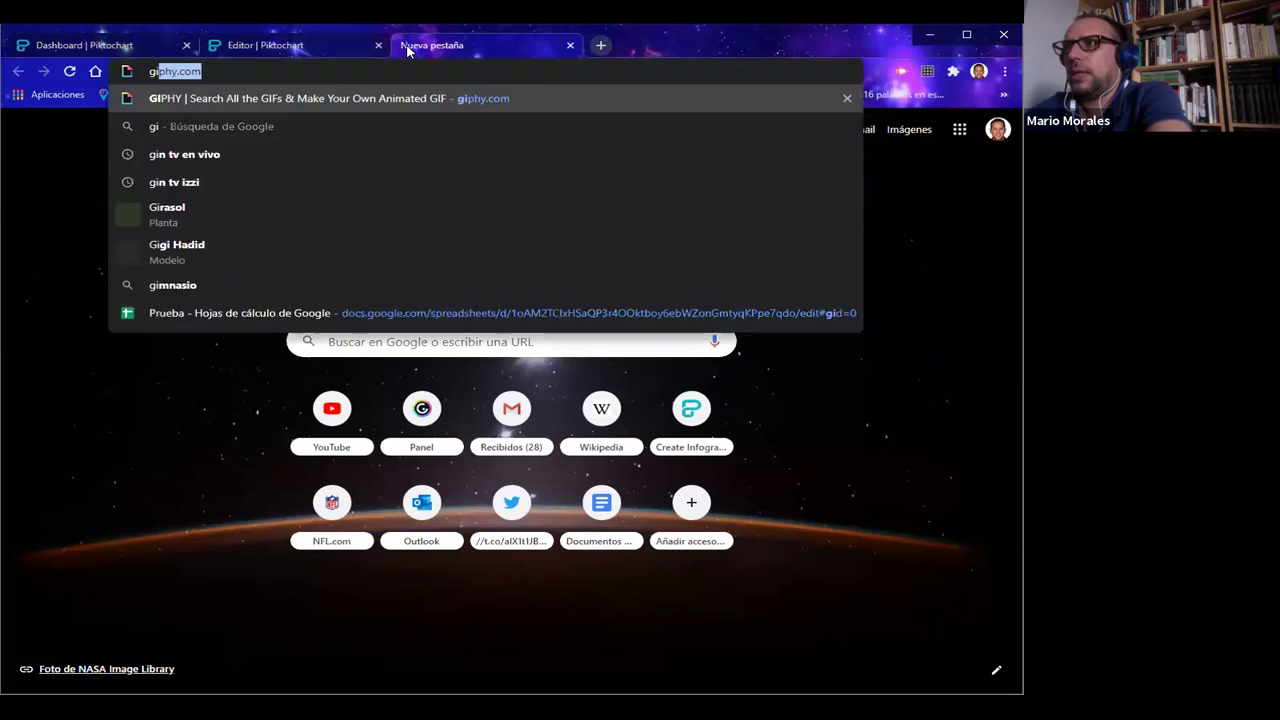
key("Return")
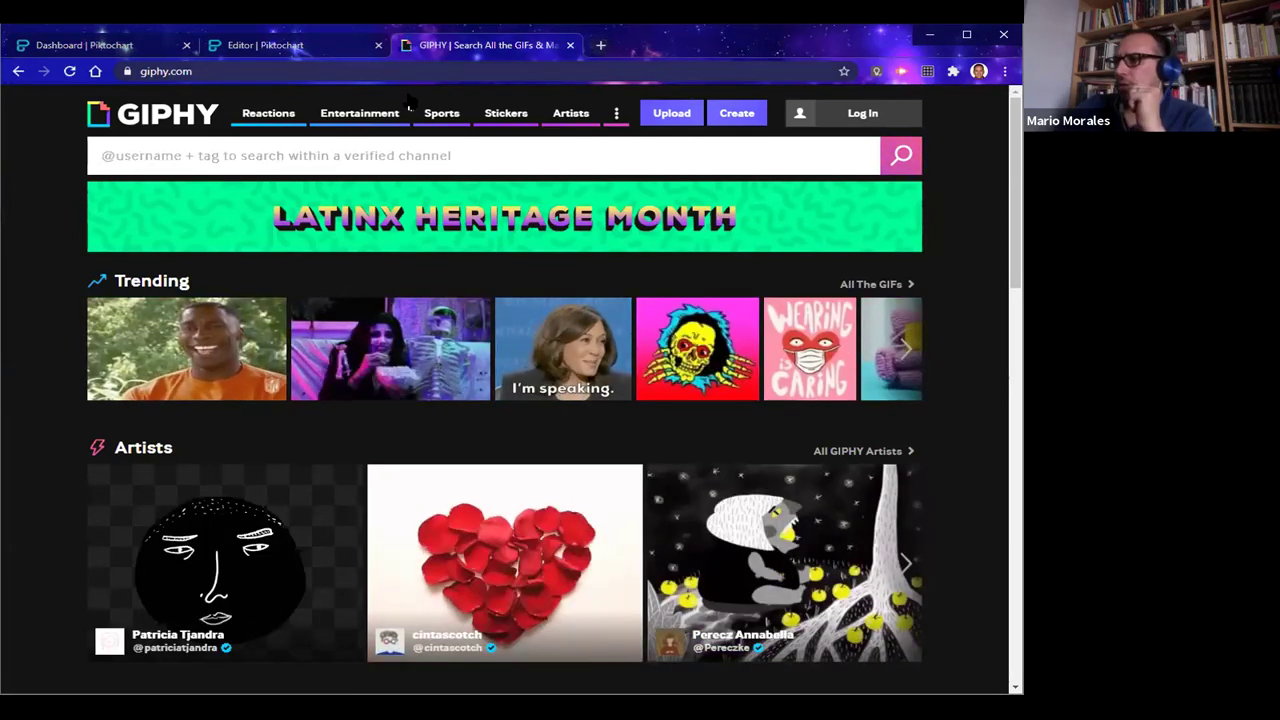
Search GIPHY for "meme" and look through the GIFs
left_click(273, 160)
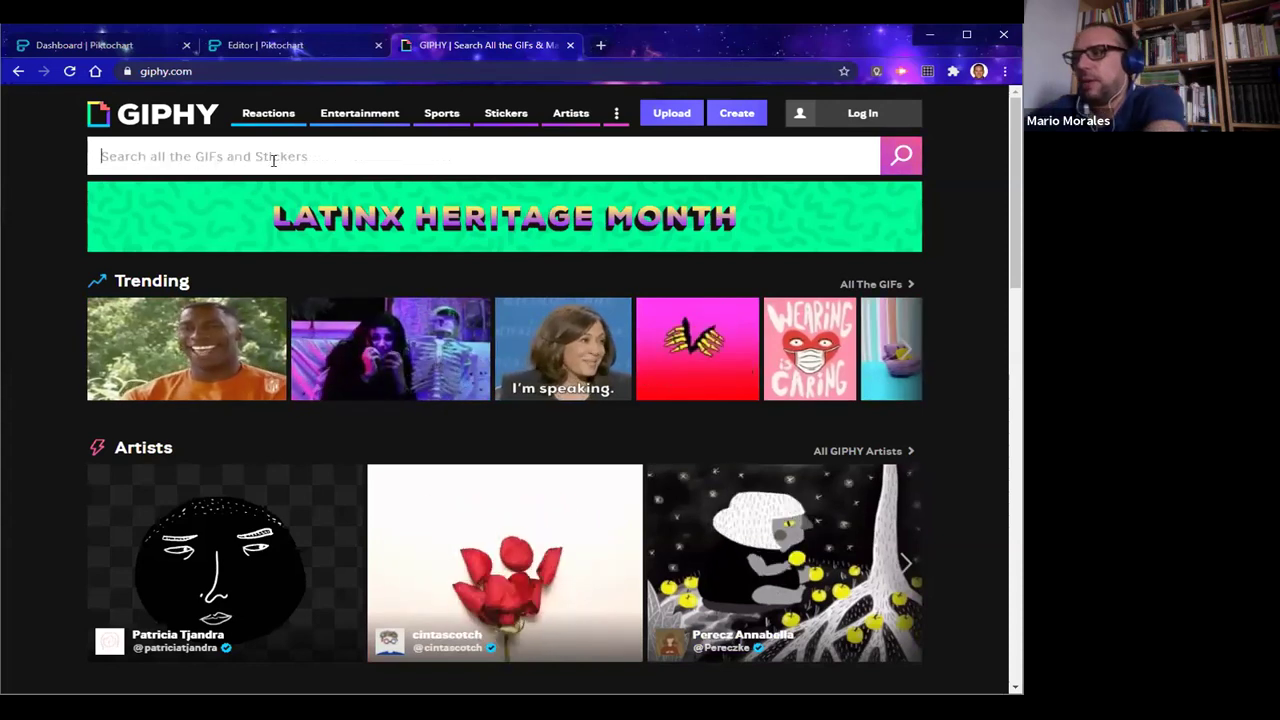
type("meme")
key("Return")
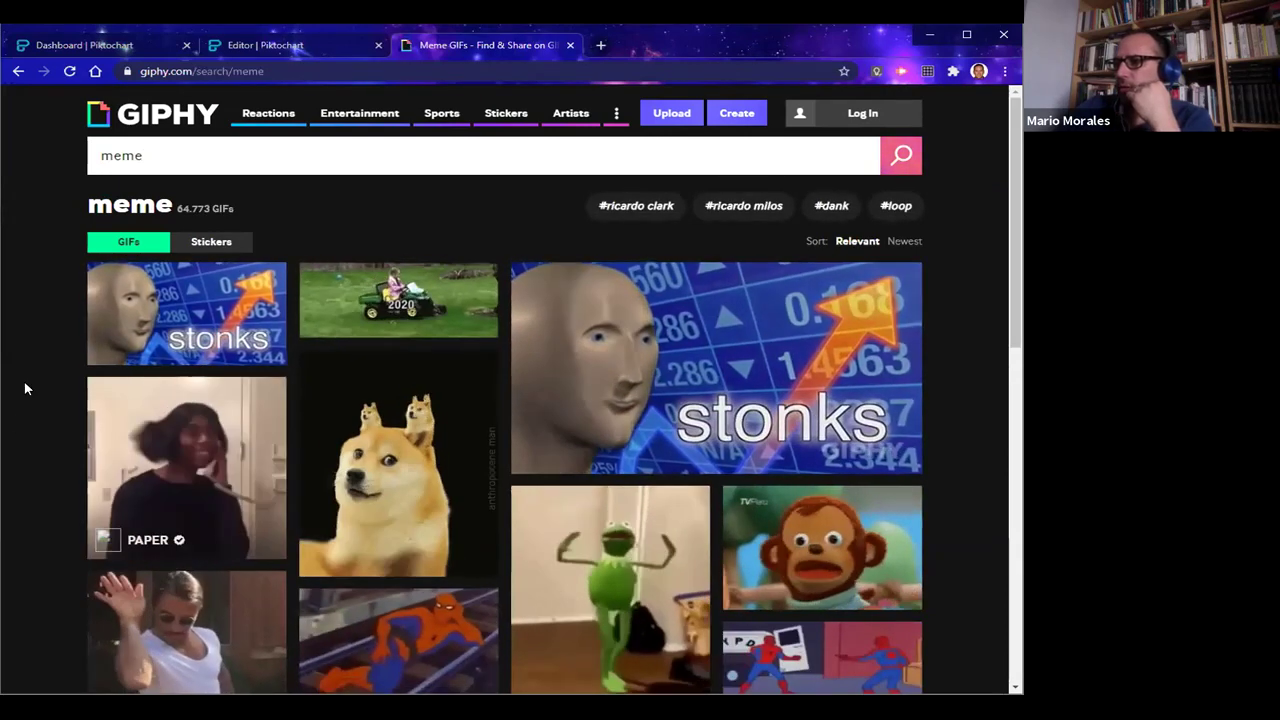
scroll(28, 377, "down", 3)
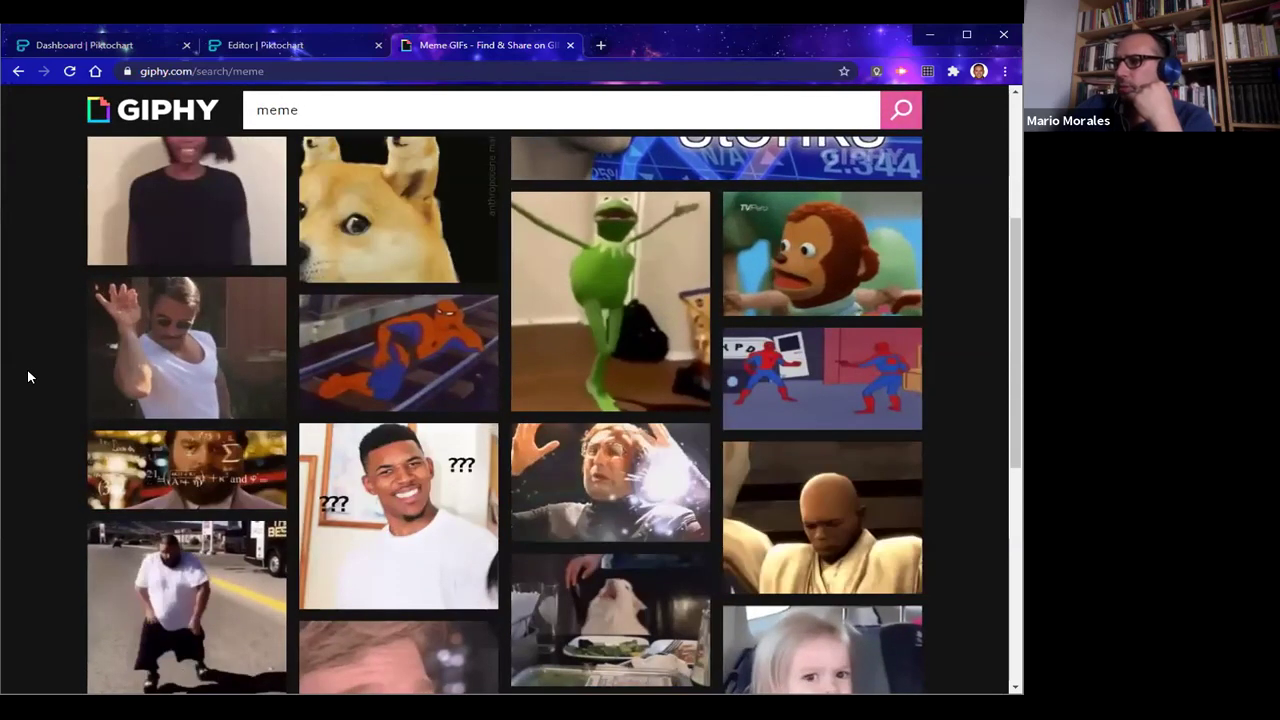
scroll(28, 377, "down", 2)
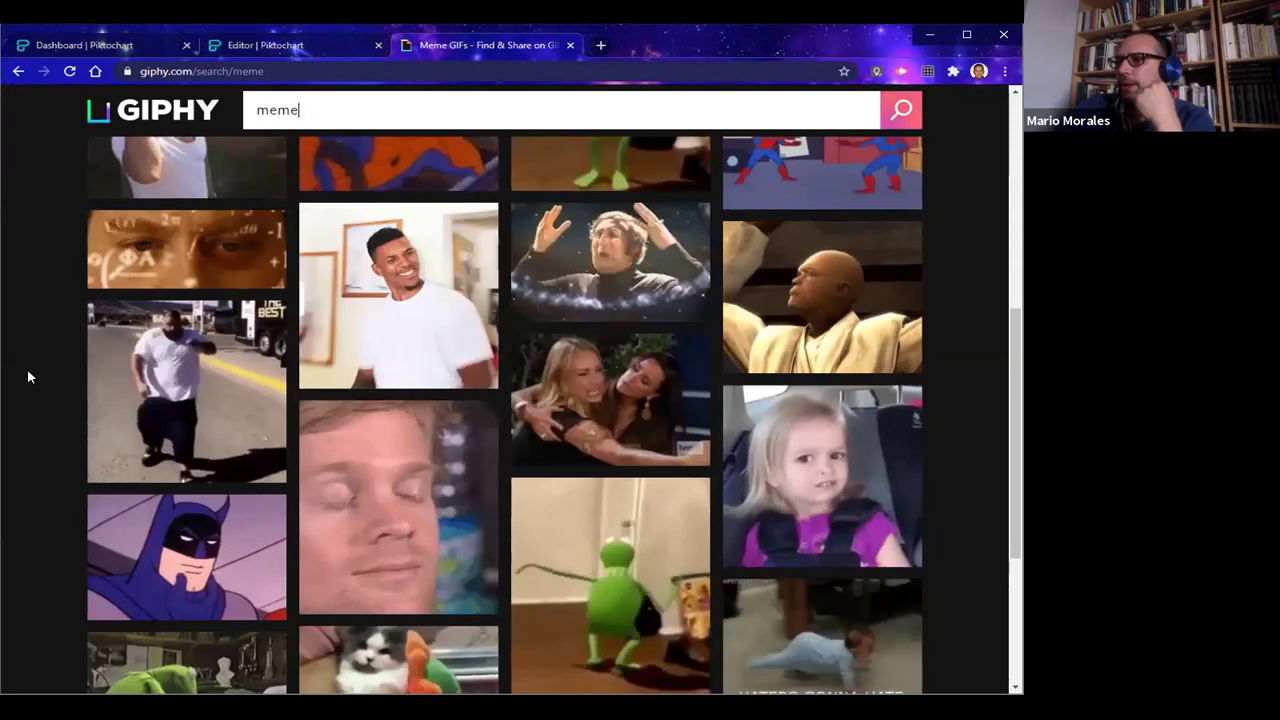
scroll(28, 377, "up", 5)
Search GIPHY for "caballero" and look through the GIFs for a medieval knight
left_click_drag(192, 155, 92, 150)
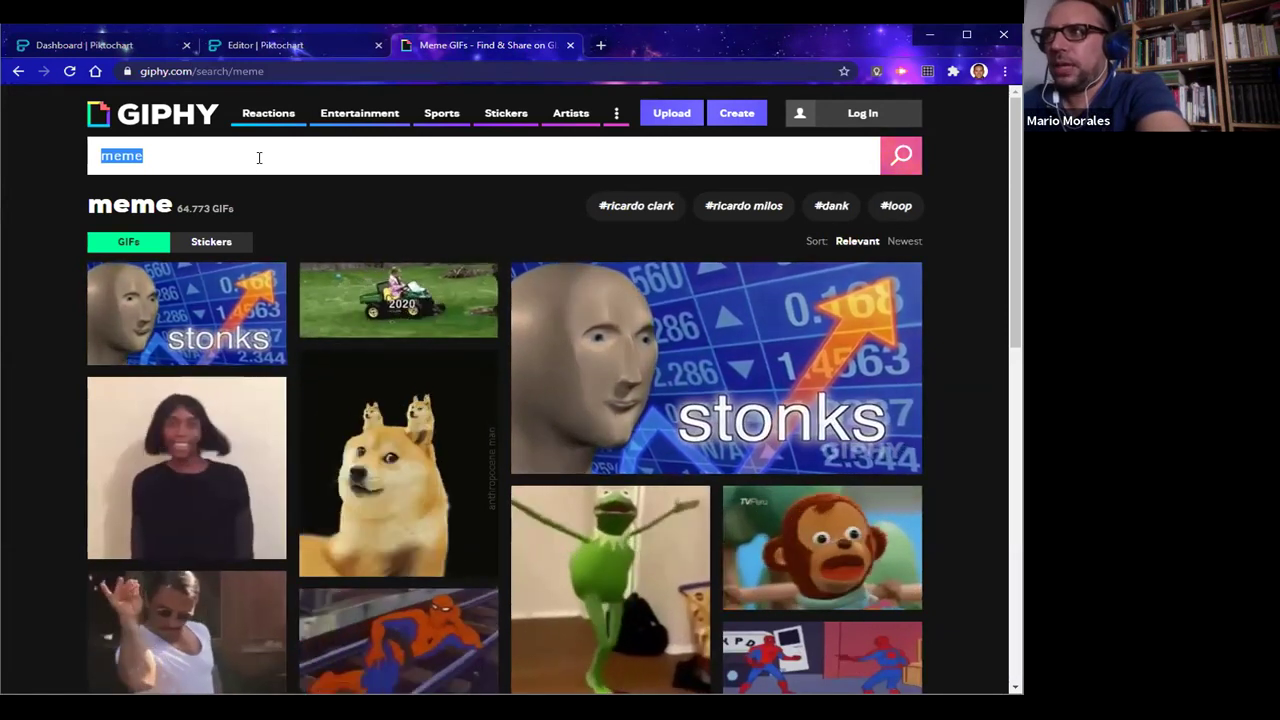
type("caballero")
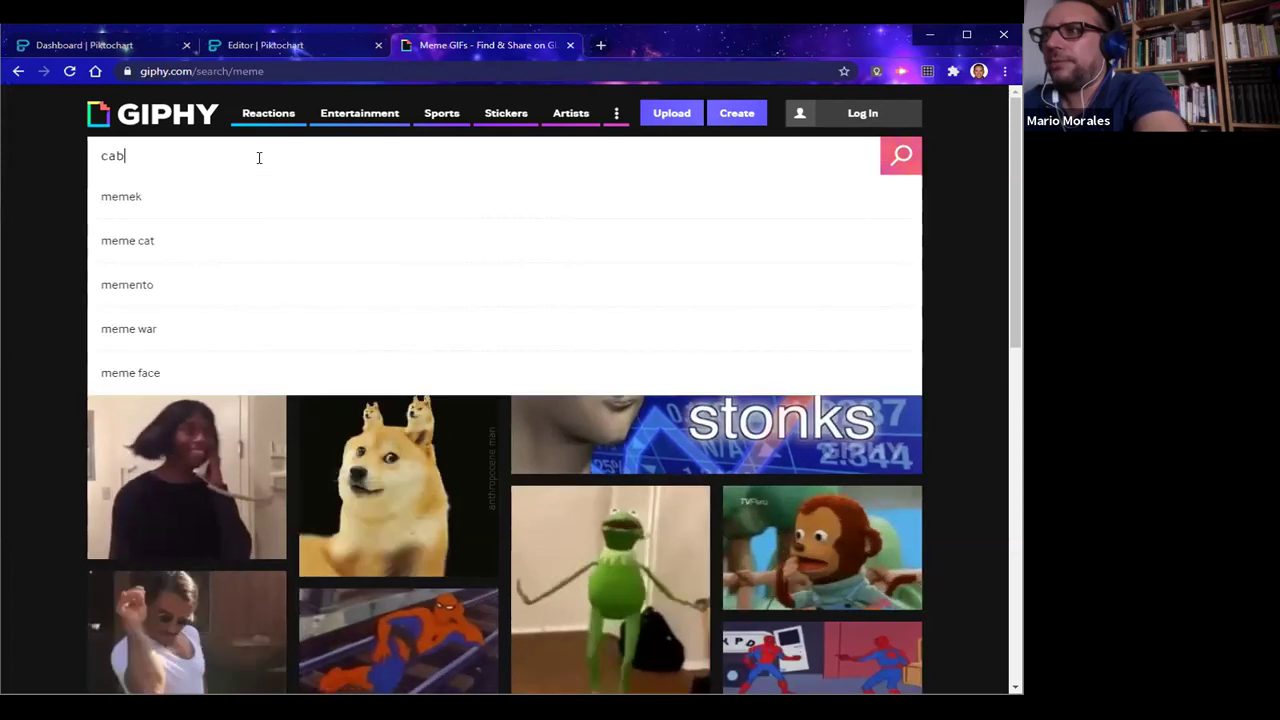
key("Return")
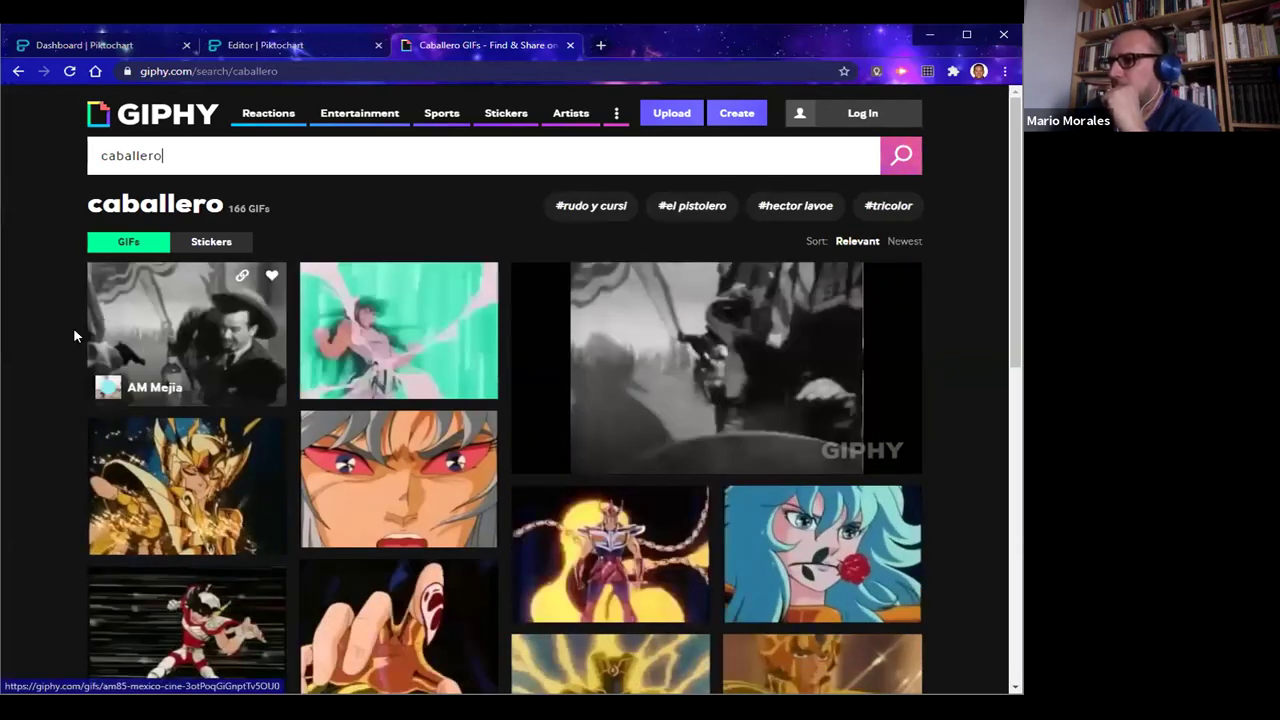
scroll(74, 334, "down", 4)
scroll(73, 334, "down", 3)
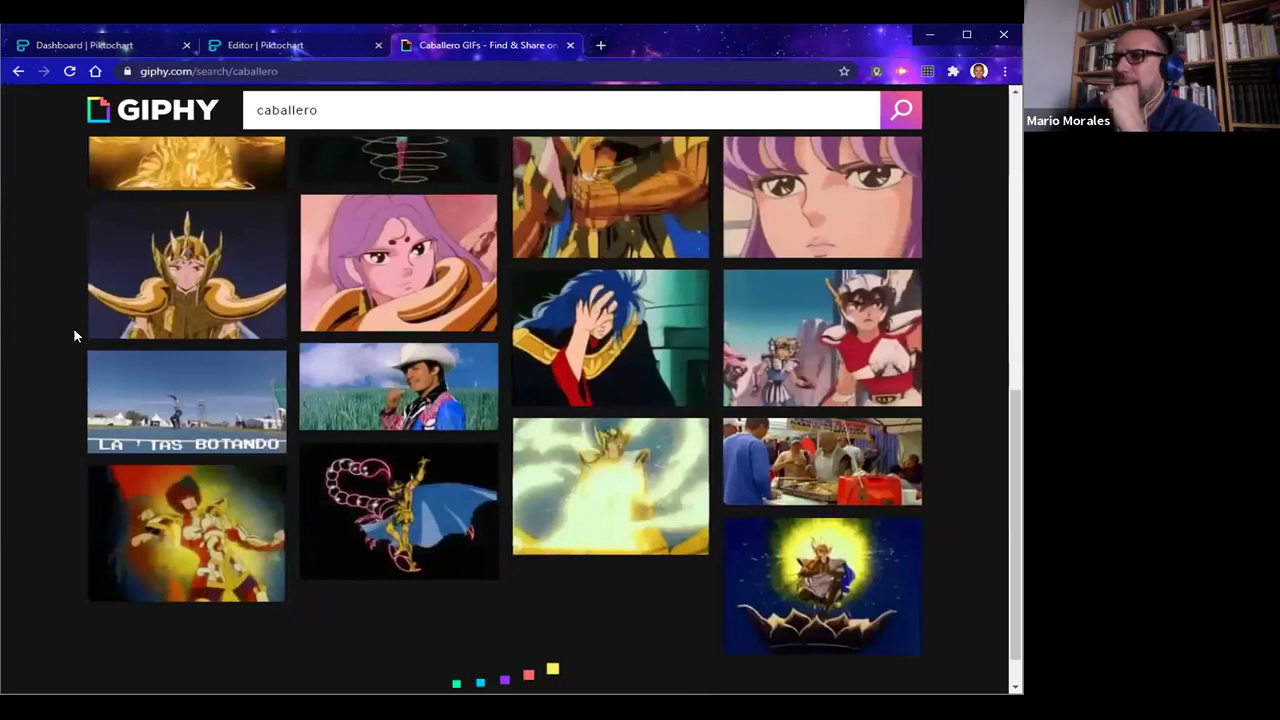
scroll(74, 330, "down", 1)
scroll(181, 161, "up", 10)
Replace the GIPHY search term with "knight" and look through the GIFs
double_click(101, 156)
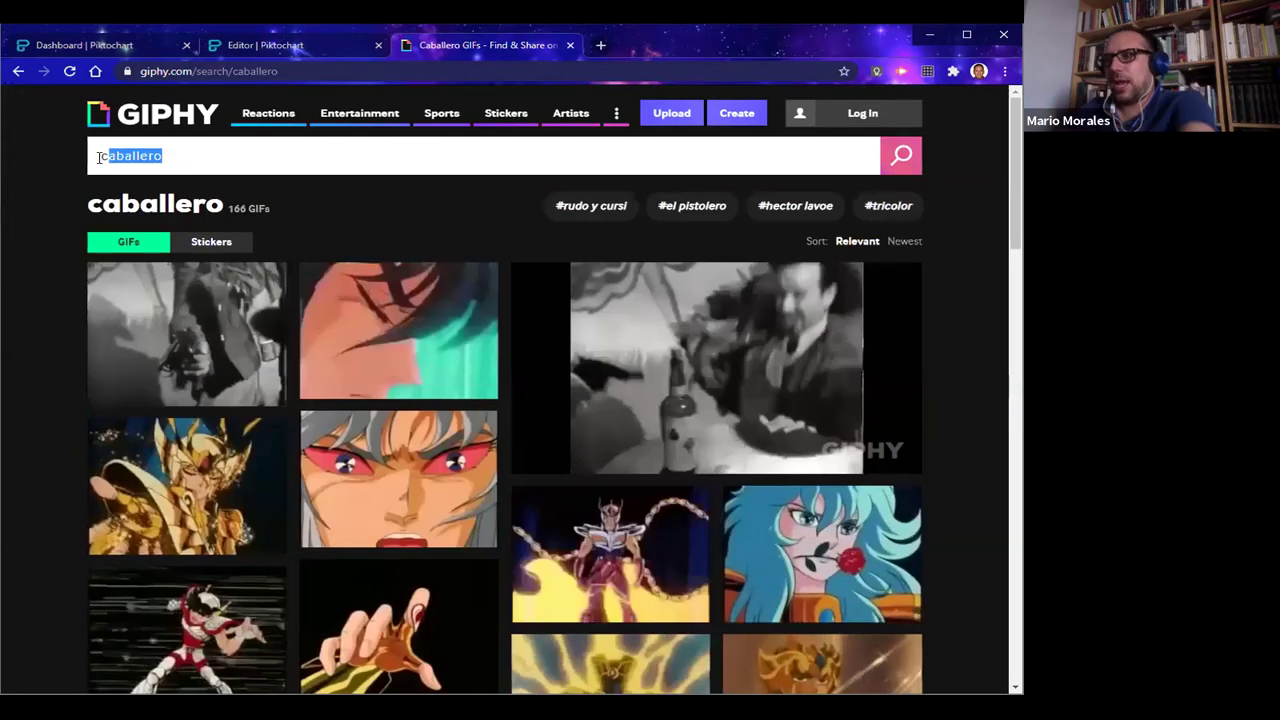
left_click_drag(101, 156, 99, 157)
type("kni")
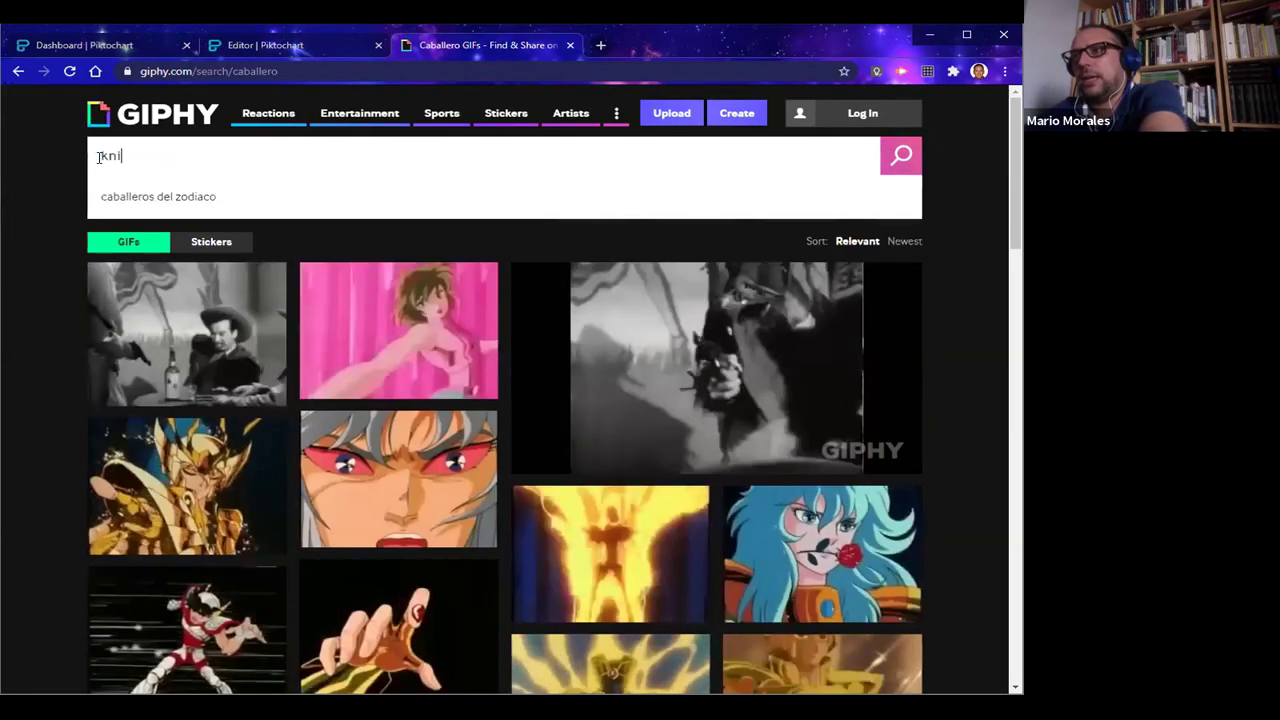
type("ght")
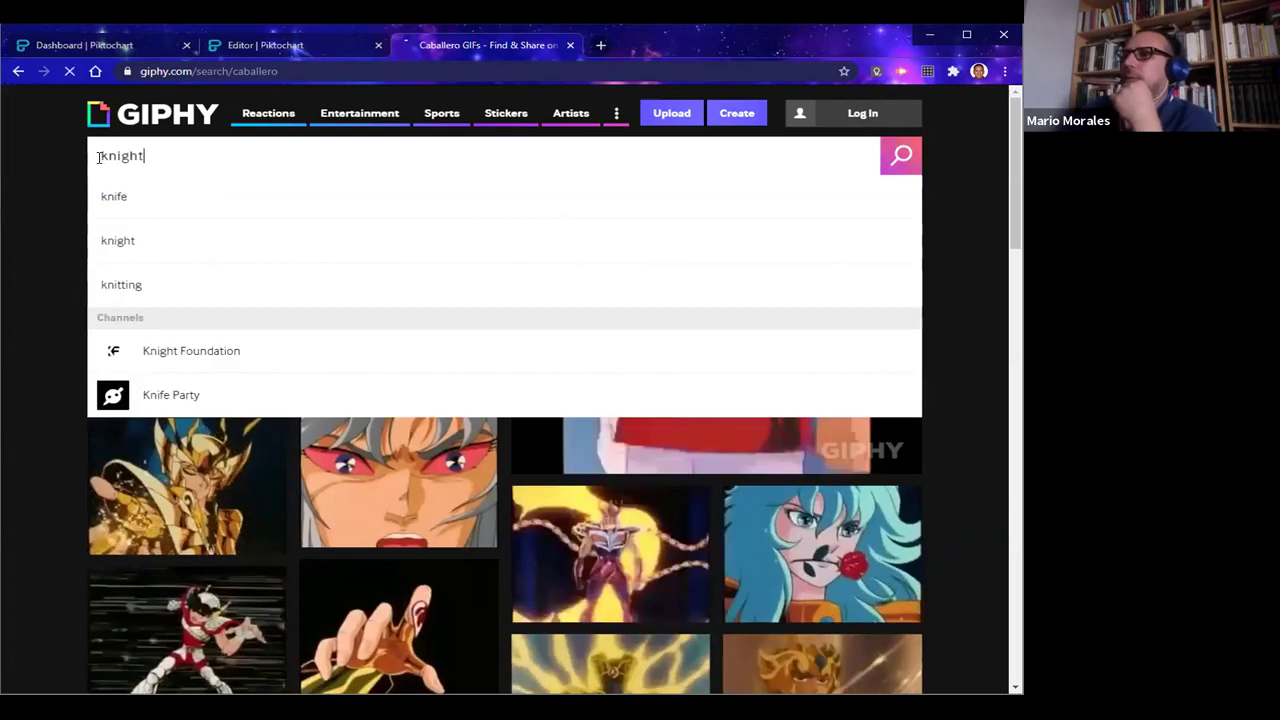
key("Return")
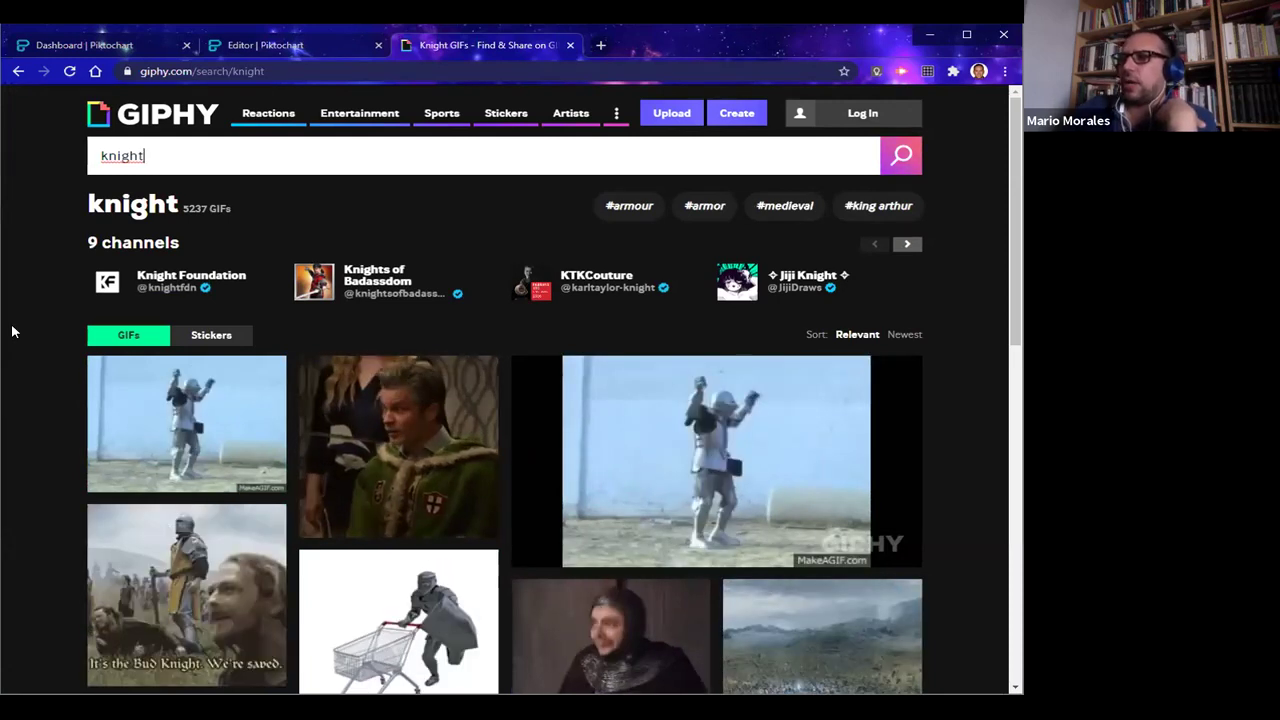
scroll(12, 331, "down", 2)
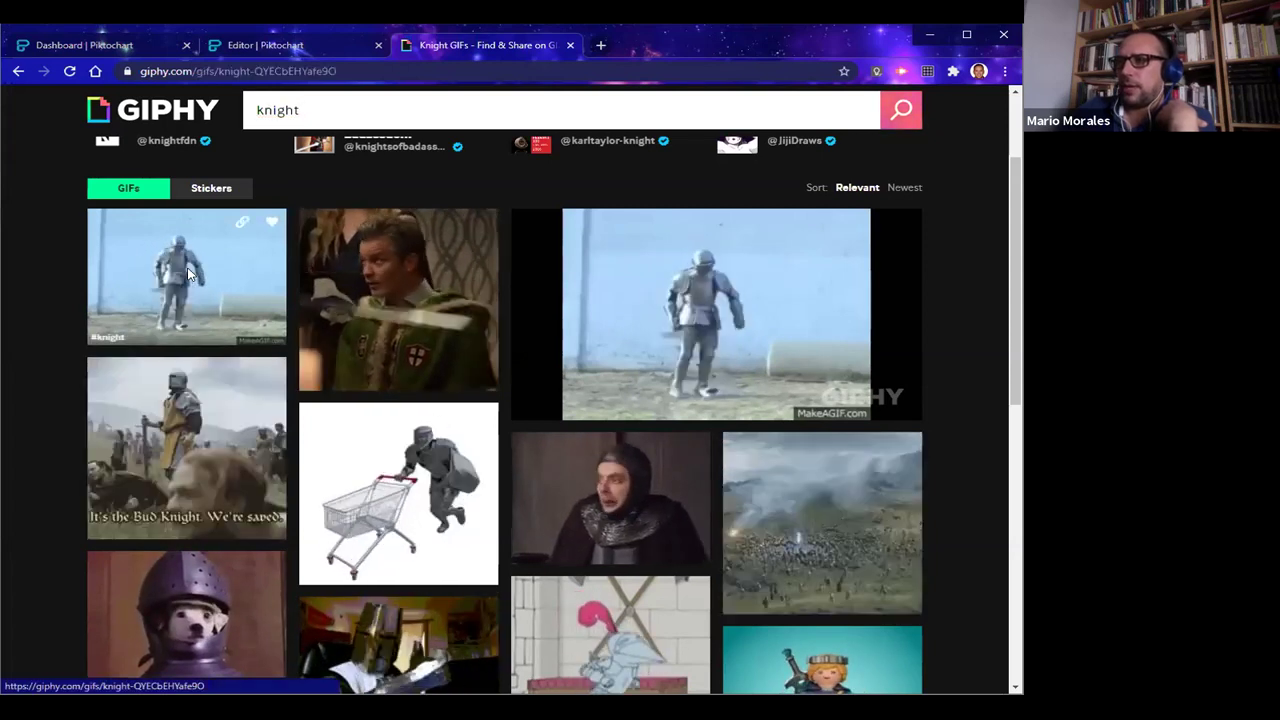
Open the GIF of the dancing knight in armour and save it to the Piktochart folder as caballero
left_click(187, 266)
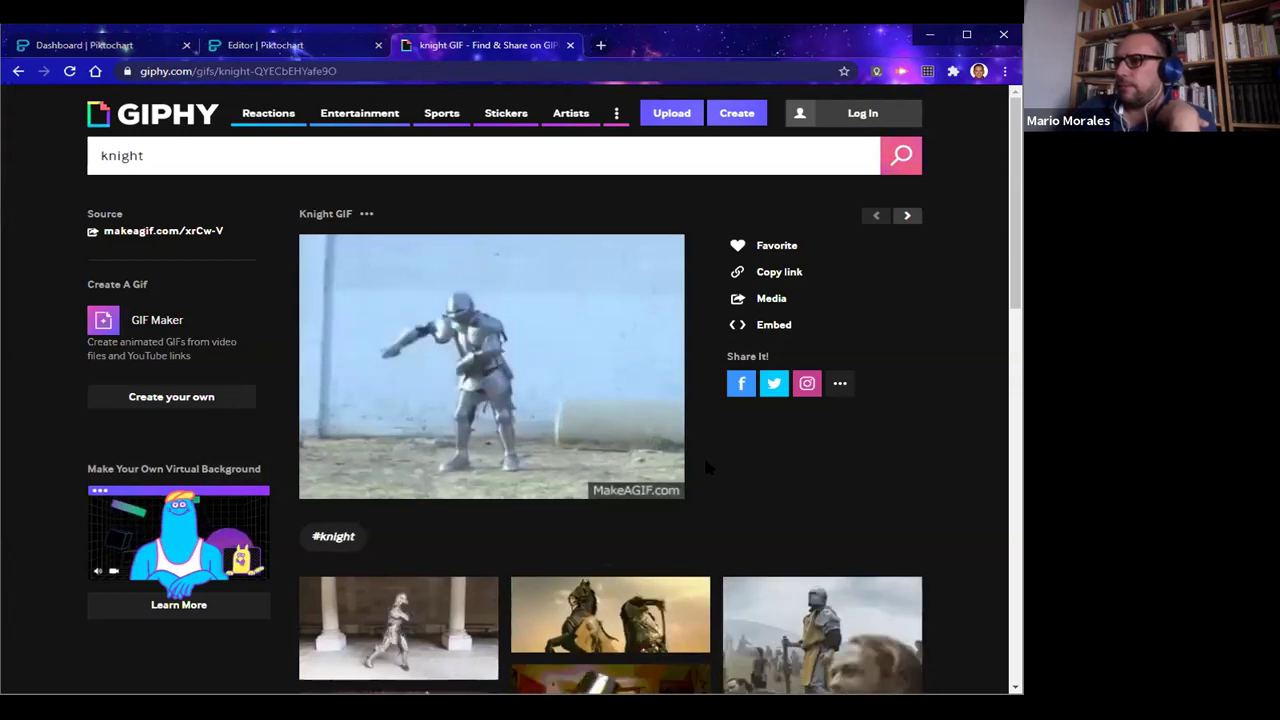
scroll(717, 471, "down", 2)
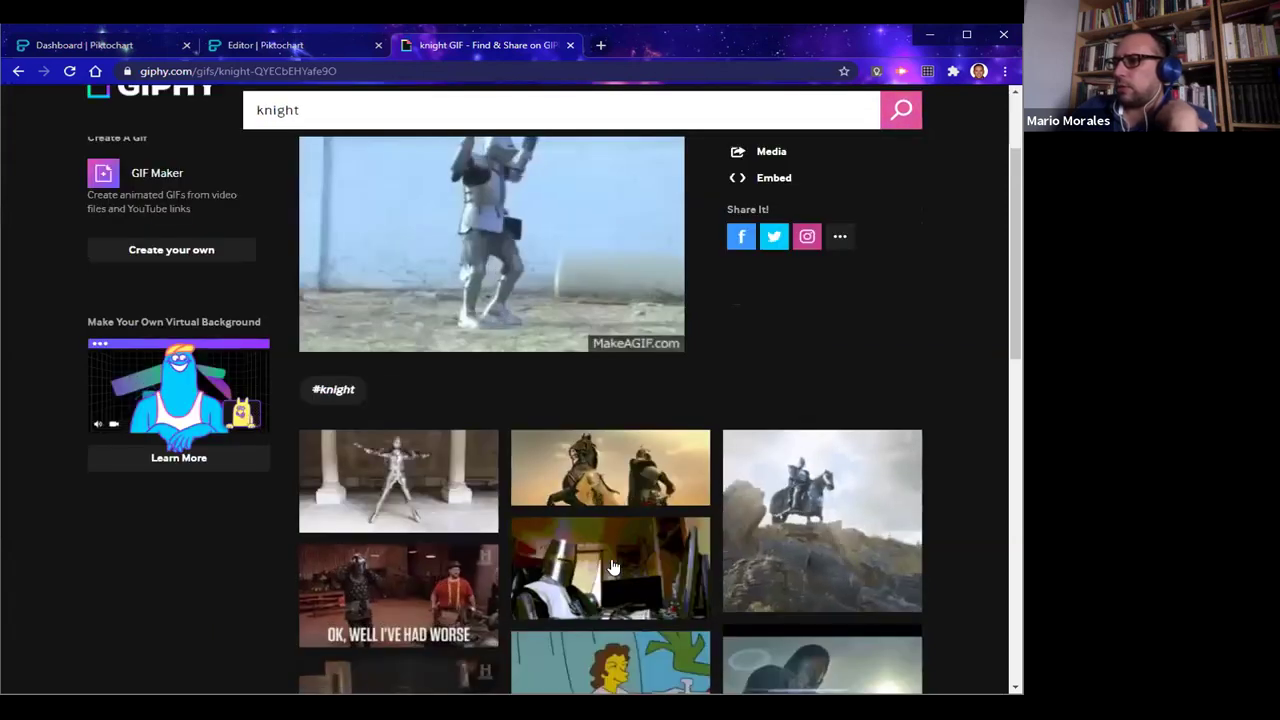
scroll(435, 305, "up", 2)
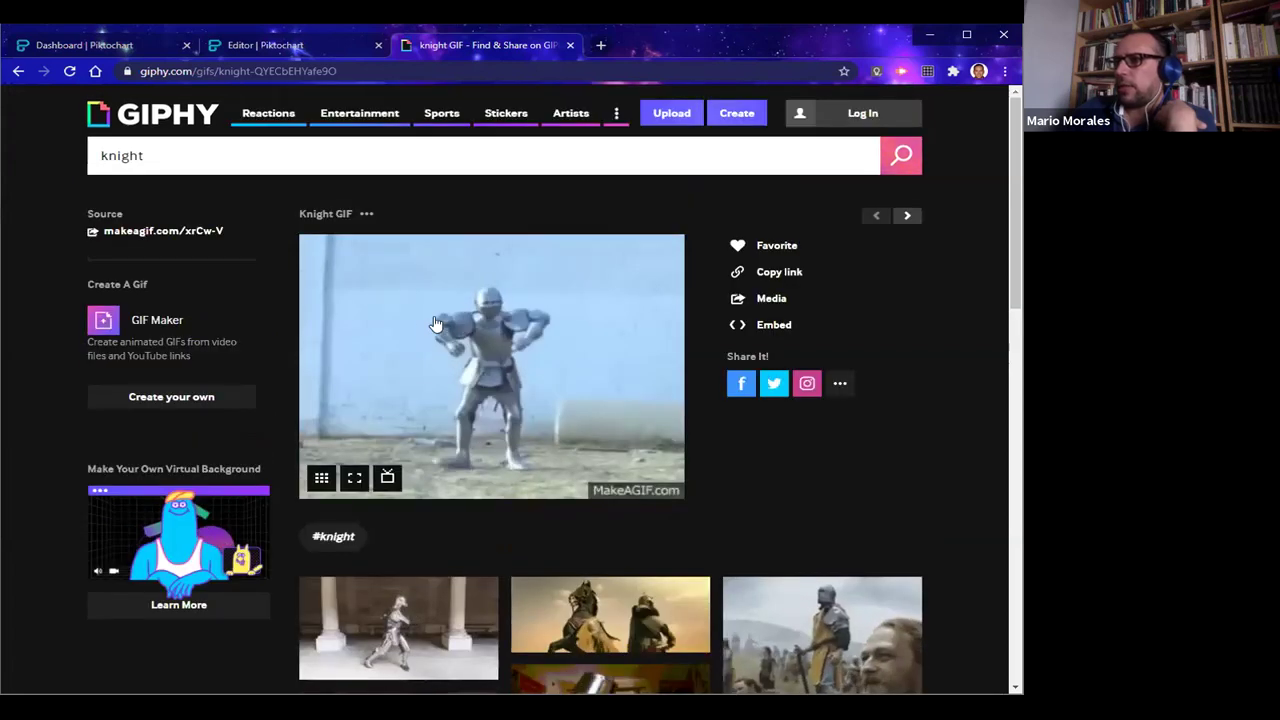
right_click(435, 302)
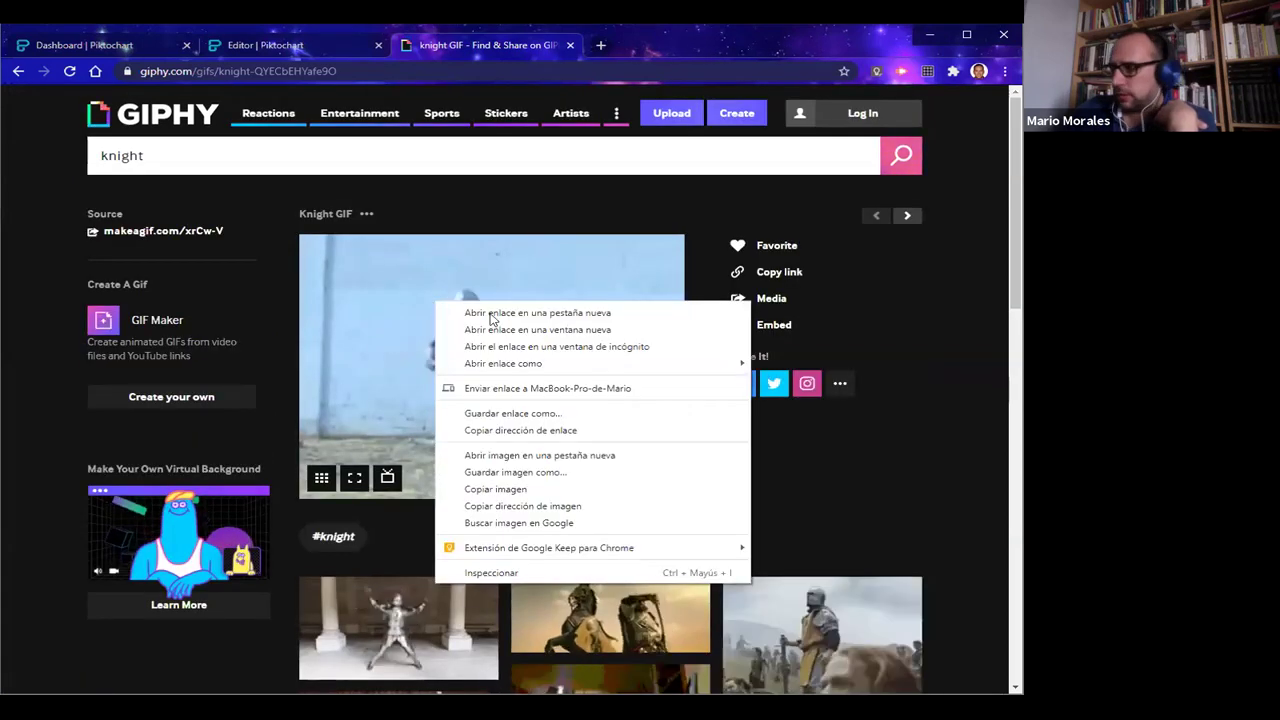
left_click(528, 479)
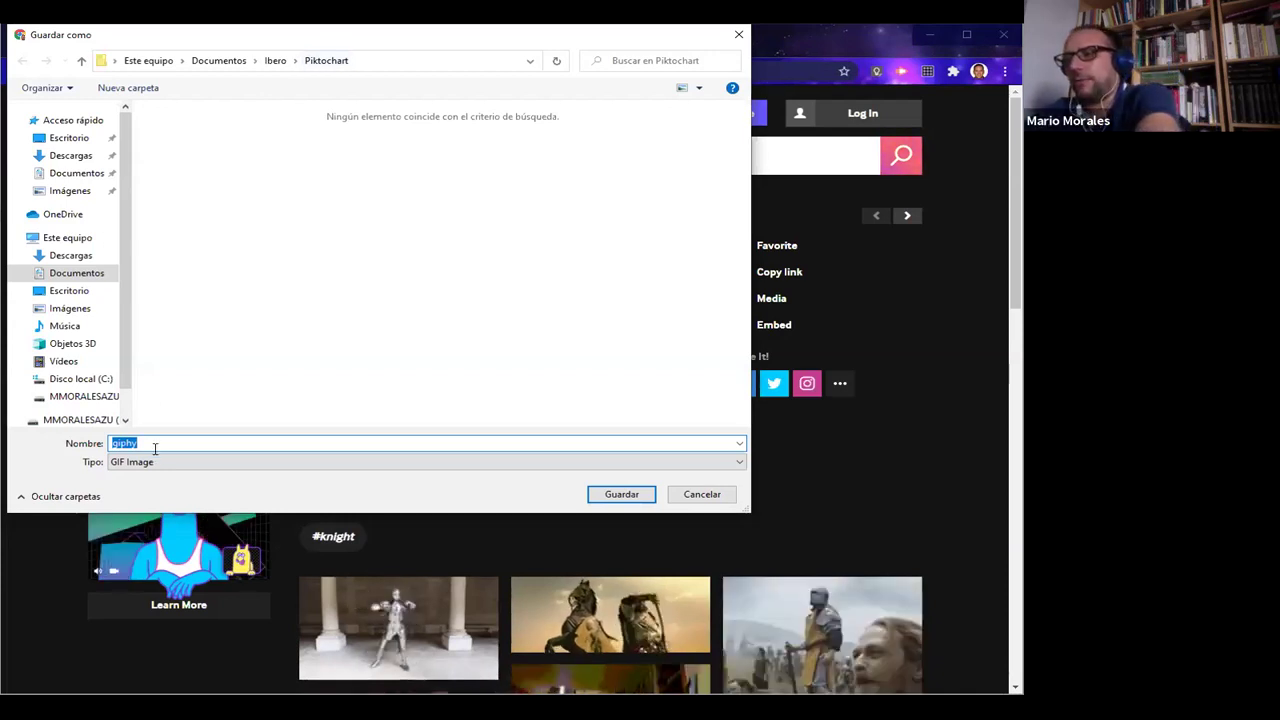
type("caballero")
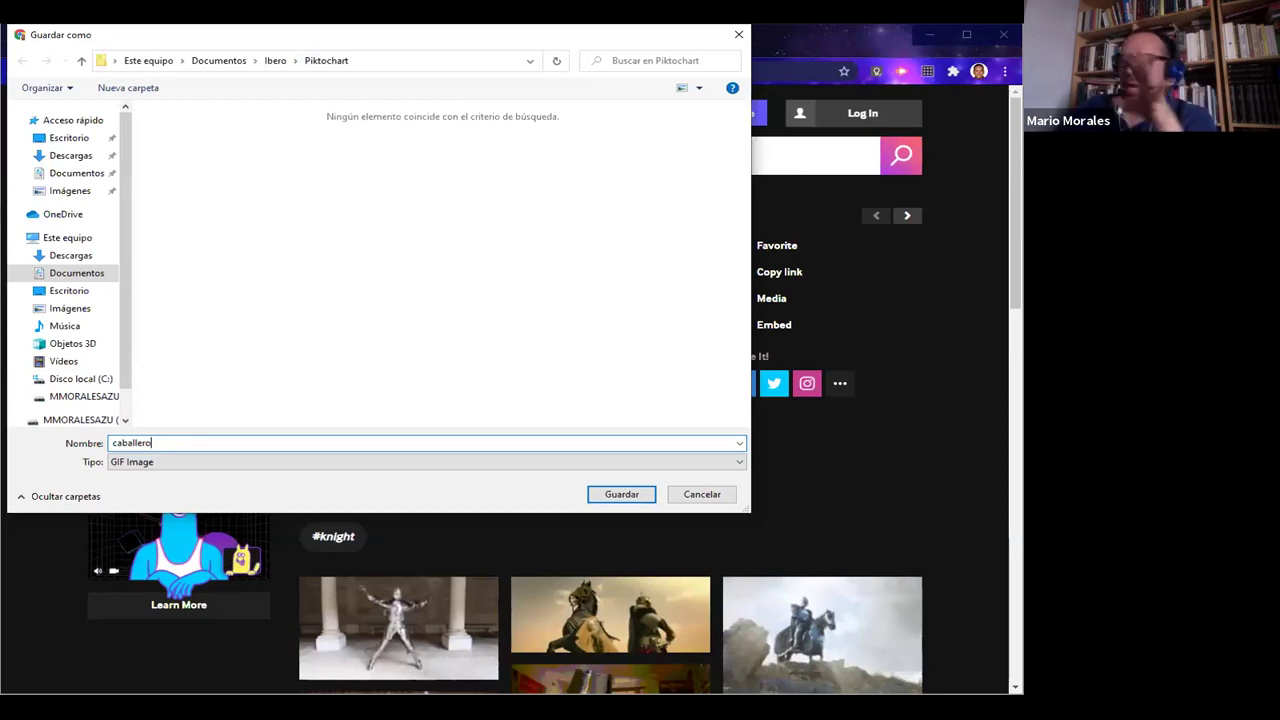
key("Return")
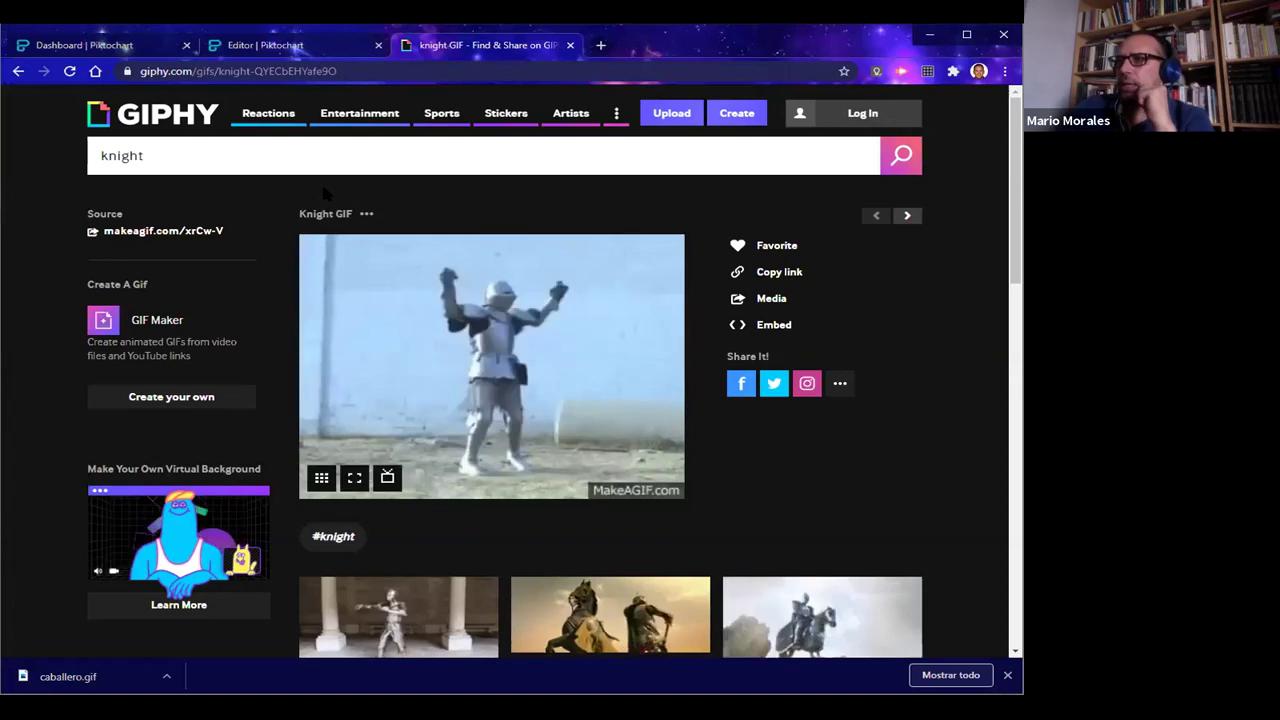
Switch to the Piktochart editor and delete the Climate Change, Olaf, polar bear and fish images from the uploads
left_click(280, 46)
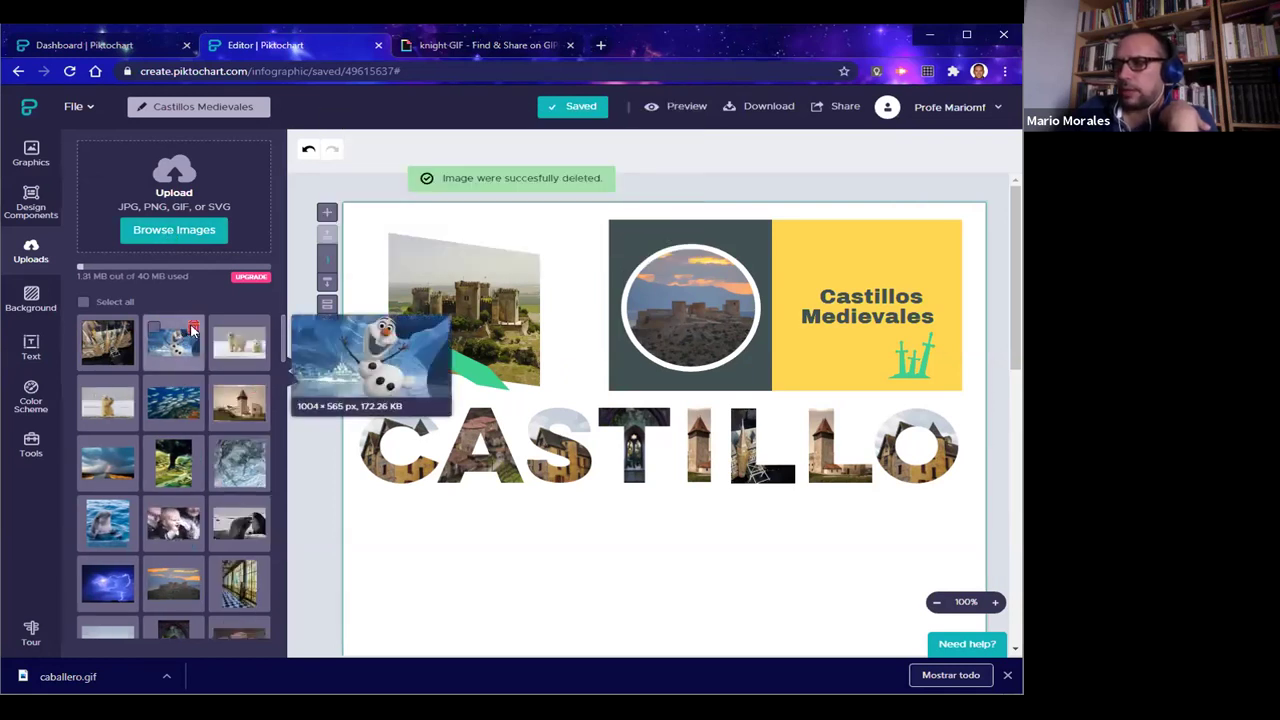
left_click(647, 246)
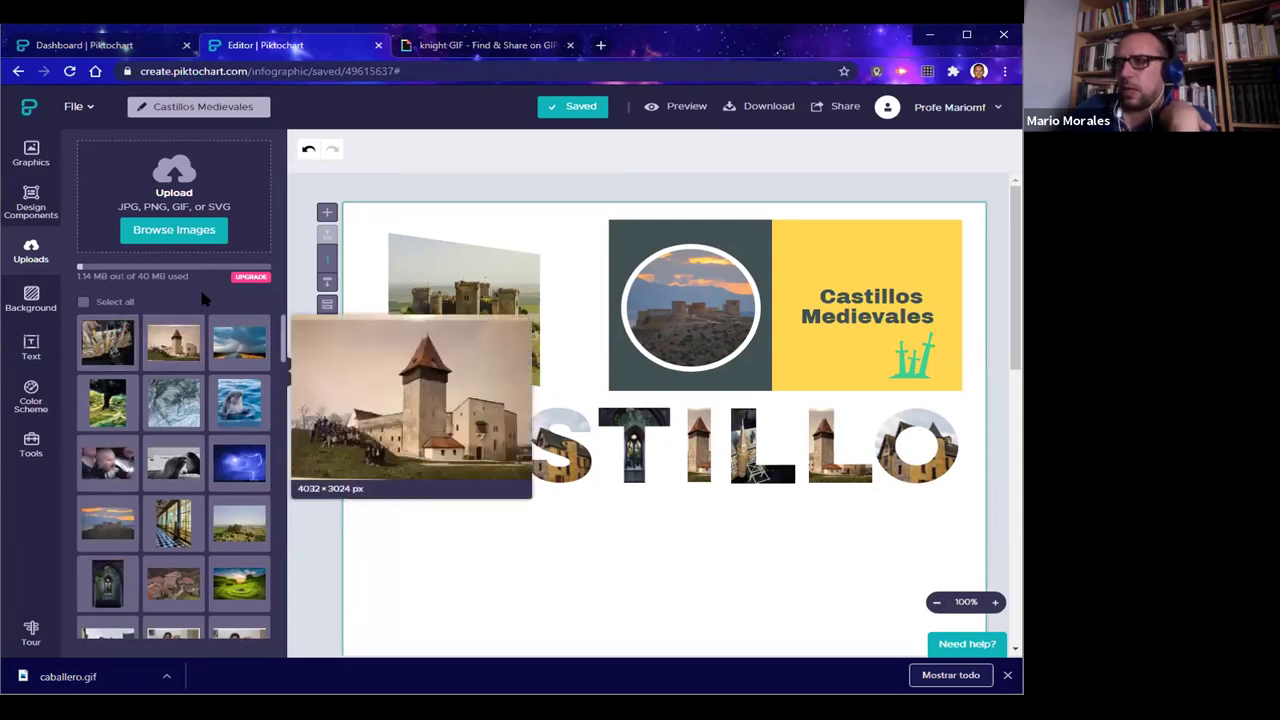
Upload the caballero image from the Piktochart folder inside Documentos > Ibero and dismiss the browser's download bar
left_click(174, 230)
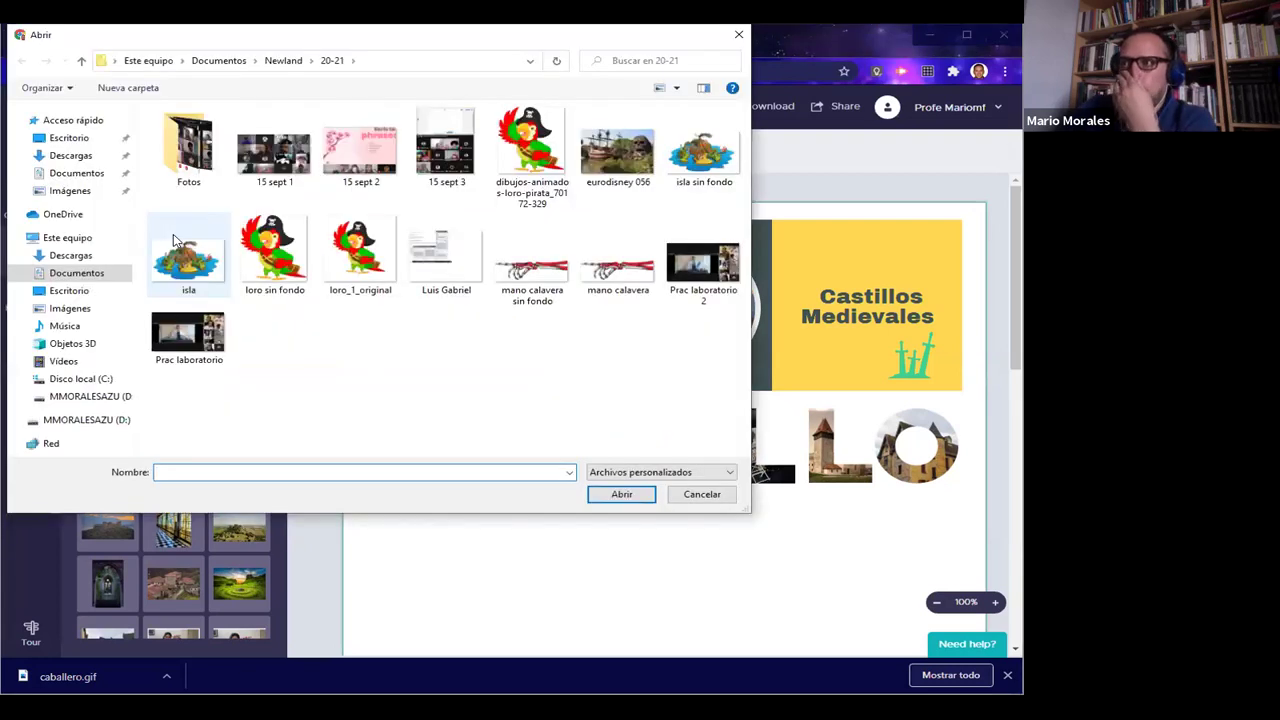
left_click(76, 173)
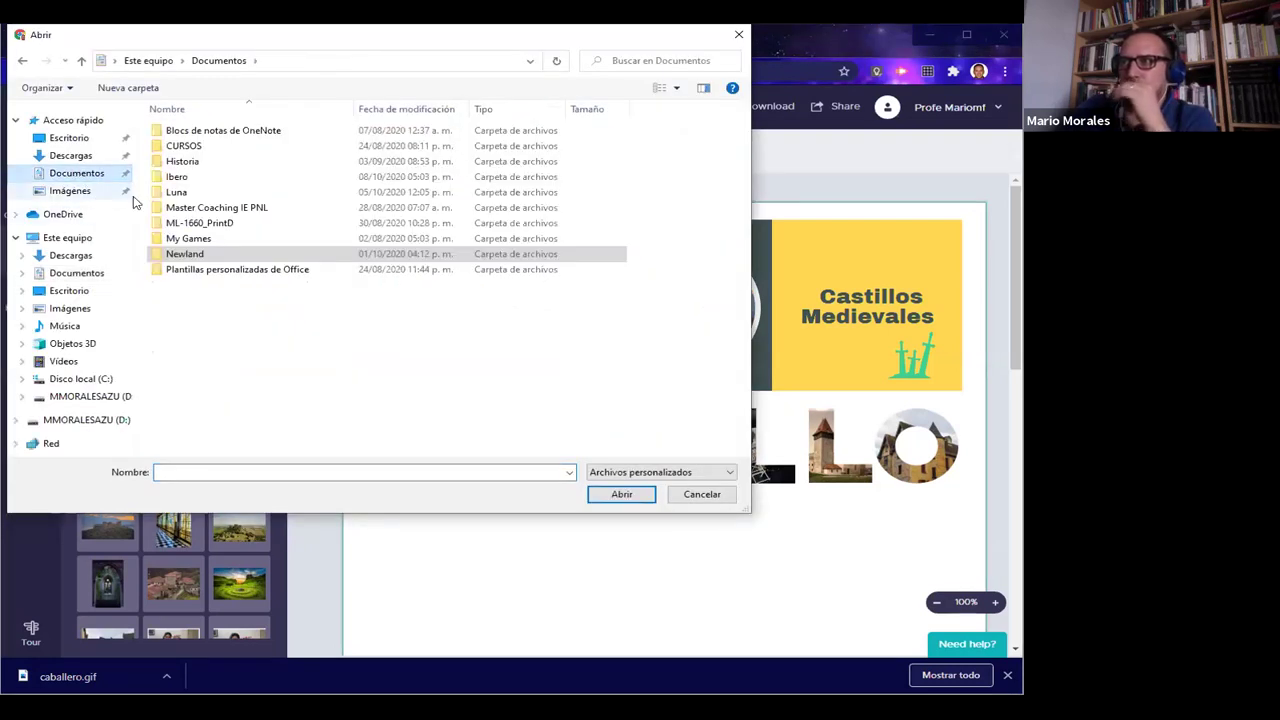
double_click(177, 178)
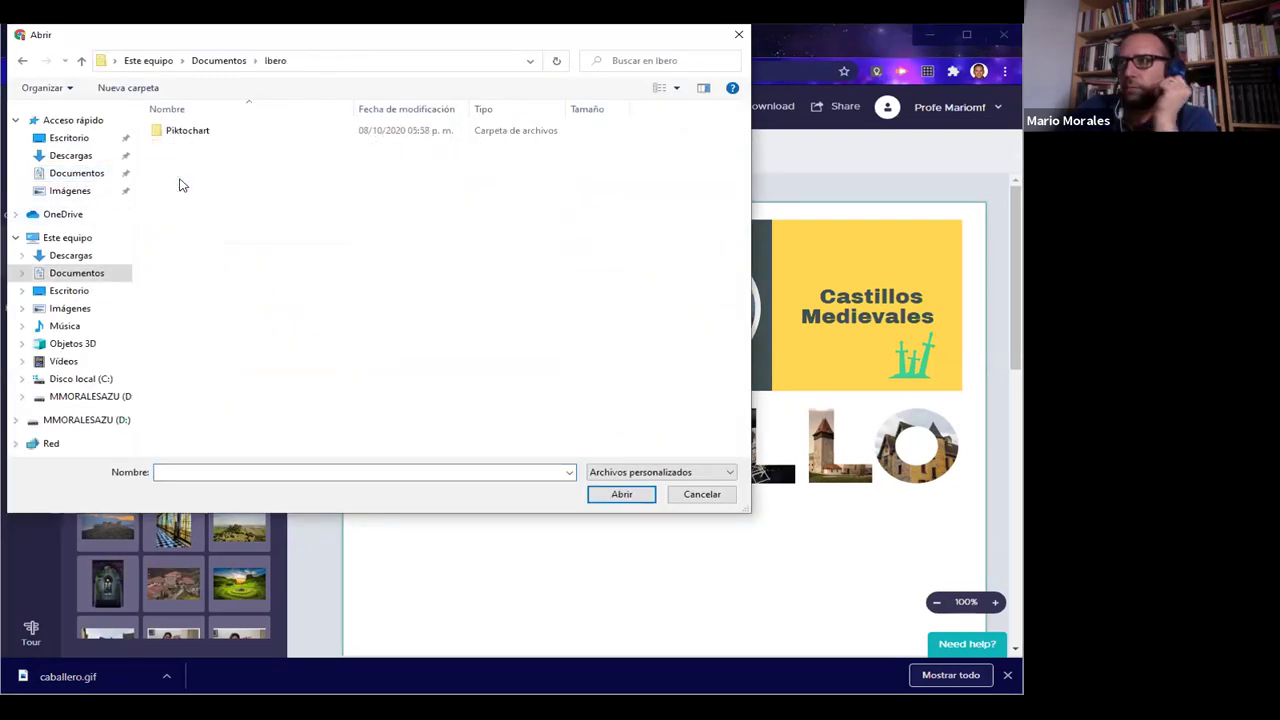
double_click(187, 134)
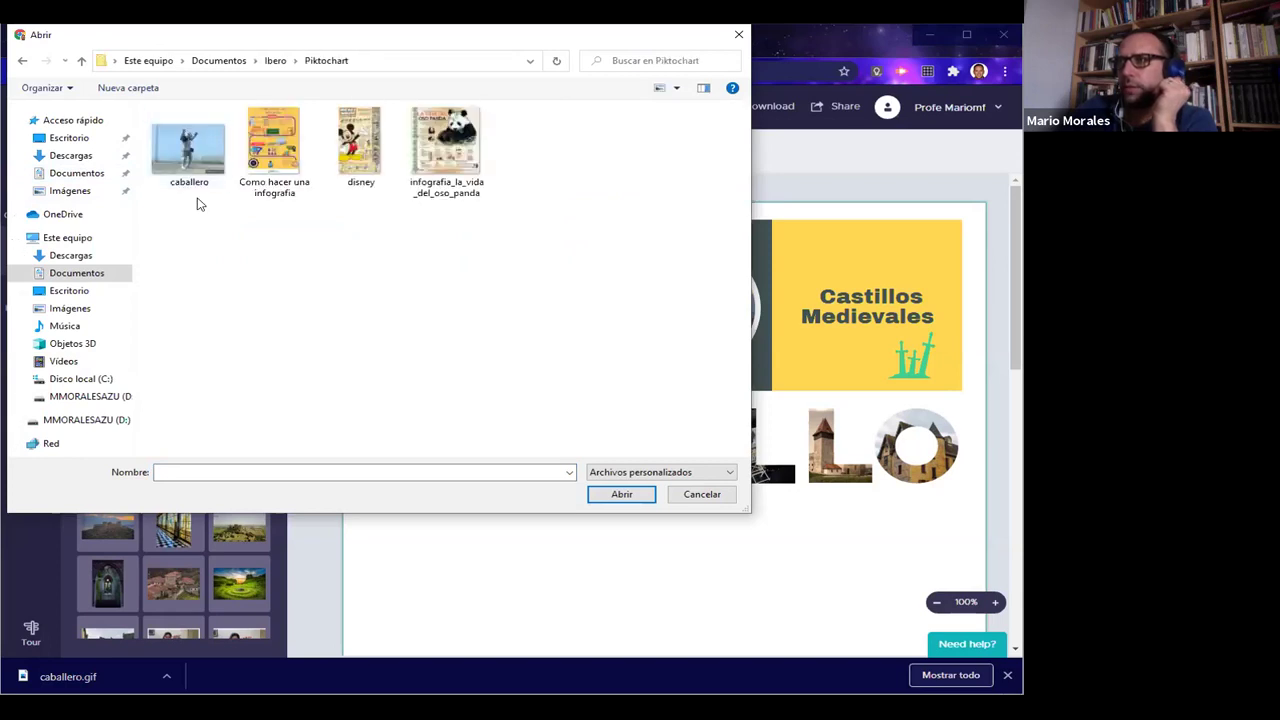
left_click(193, 179)
left_click(621, 495)
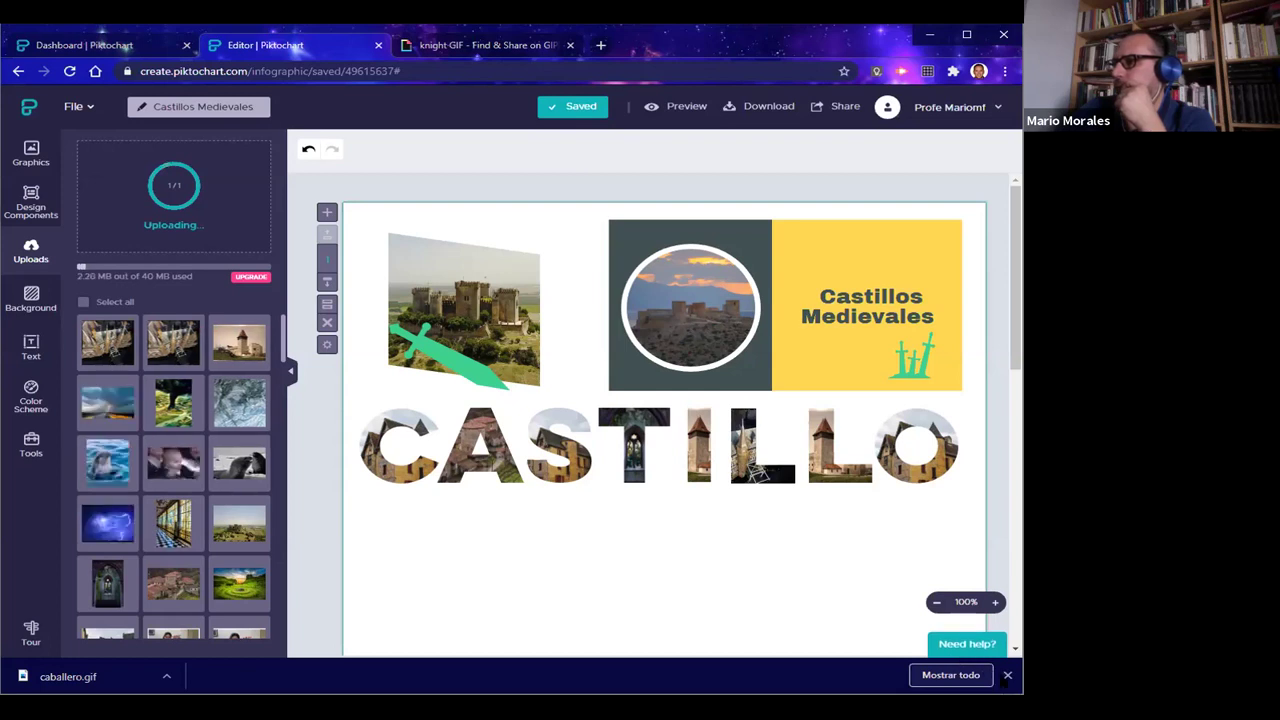
left_click(1007, 675)
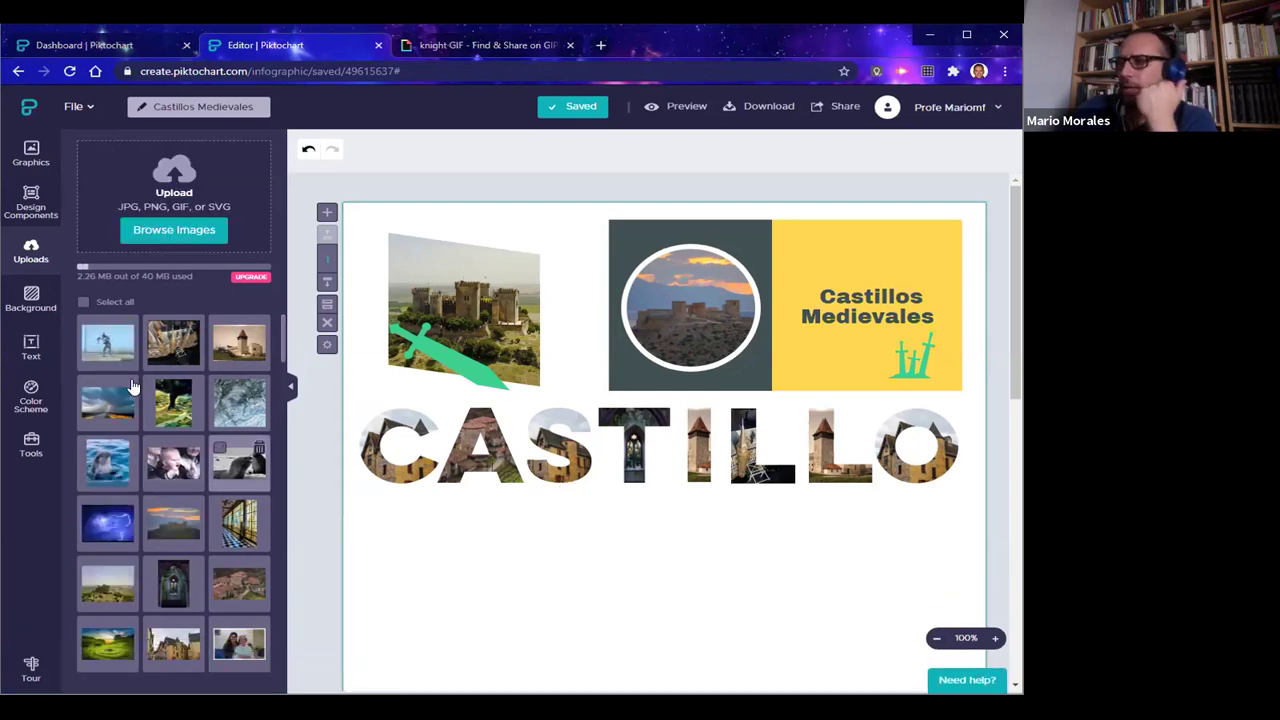
Insert the uploaded knight GIF into the infographic, reduced to about 245 x 185, and place it below the CASTILLO title
mouse_move(111, 352)
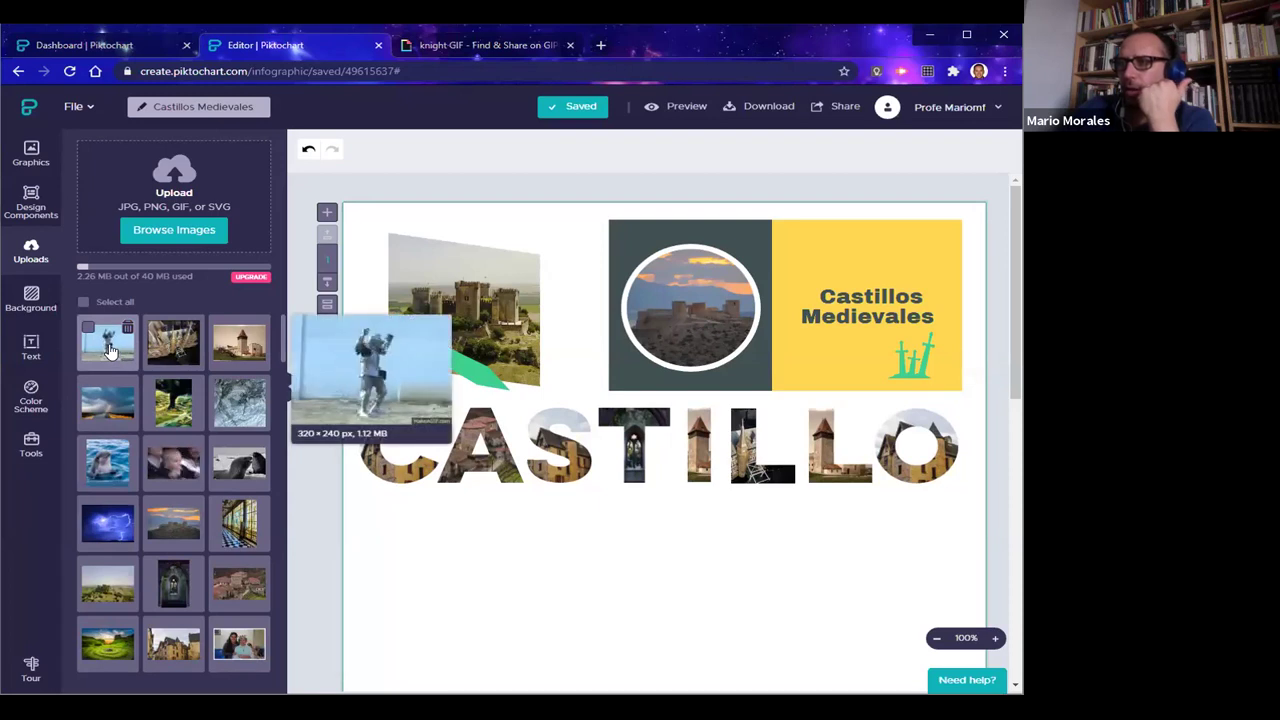
left_click(111, 350)
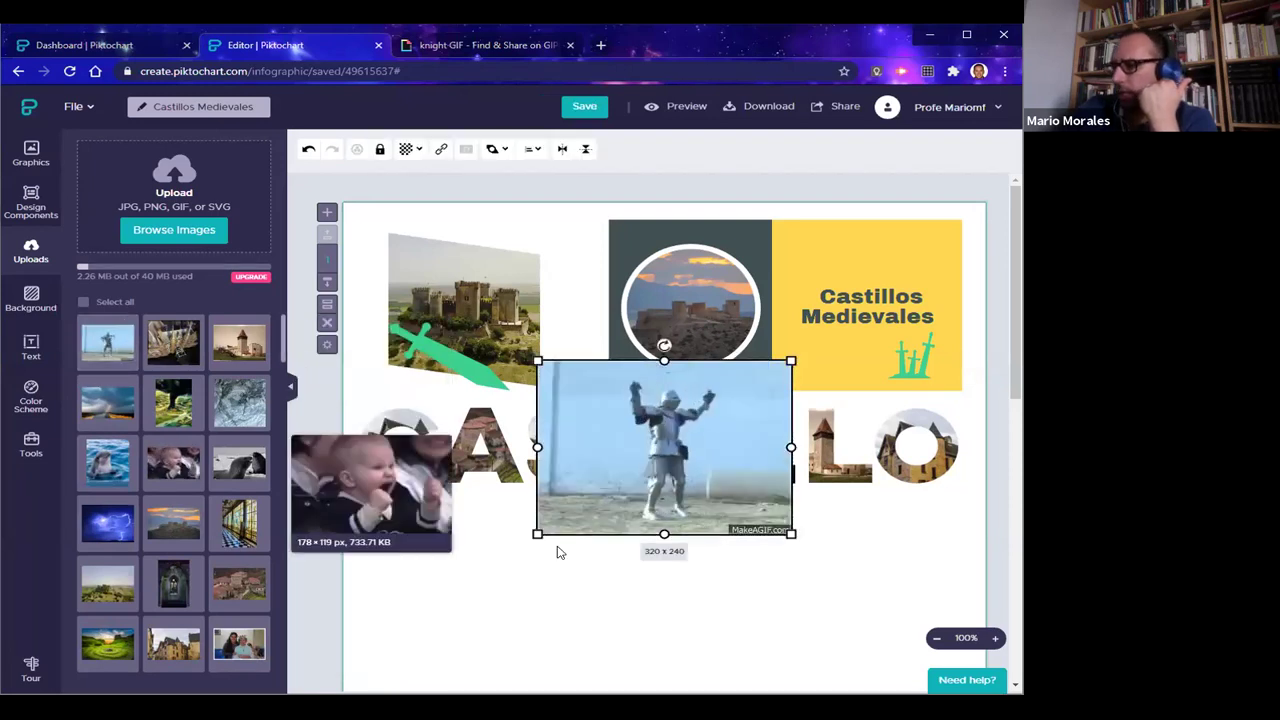
left_click_drag(537, 534, 516, 305)
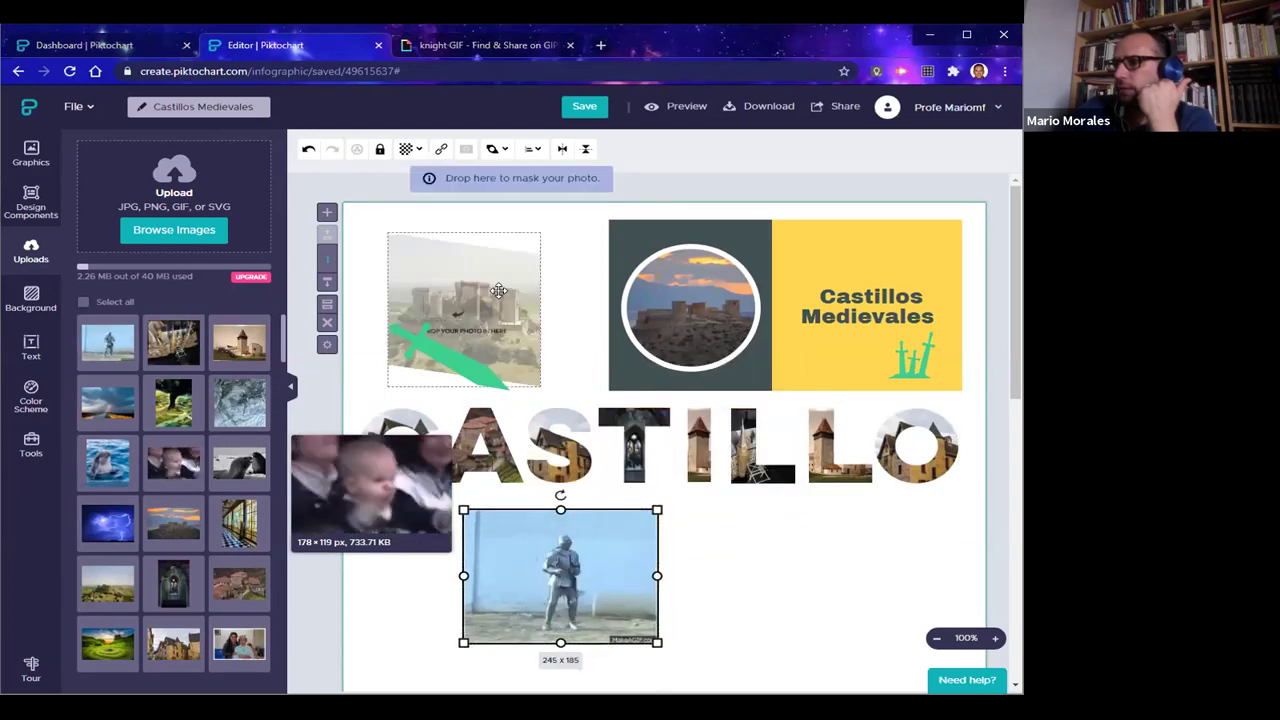
Delete the skewed castle photo and the green sword beside the Castillos Medievales banner
left_click(500, 295)
key("Delete")
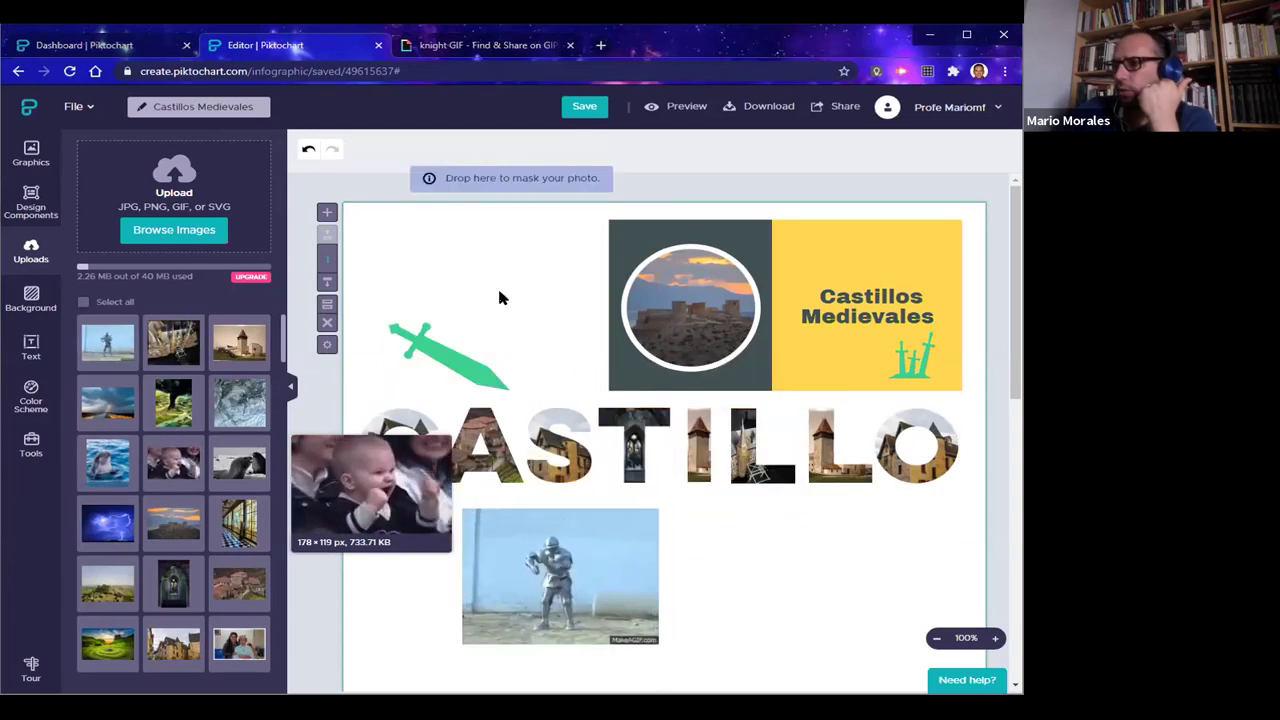
left_click(450, 355)
key("Delete")
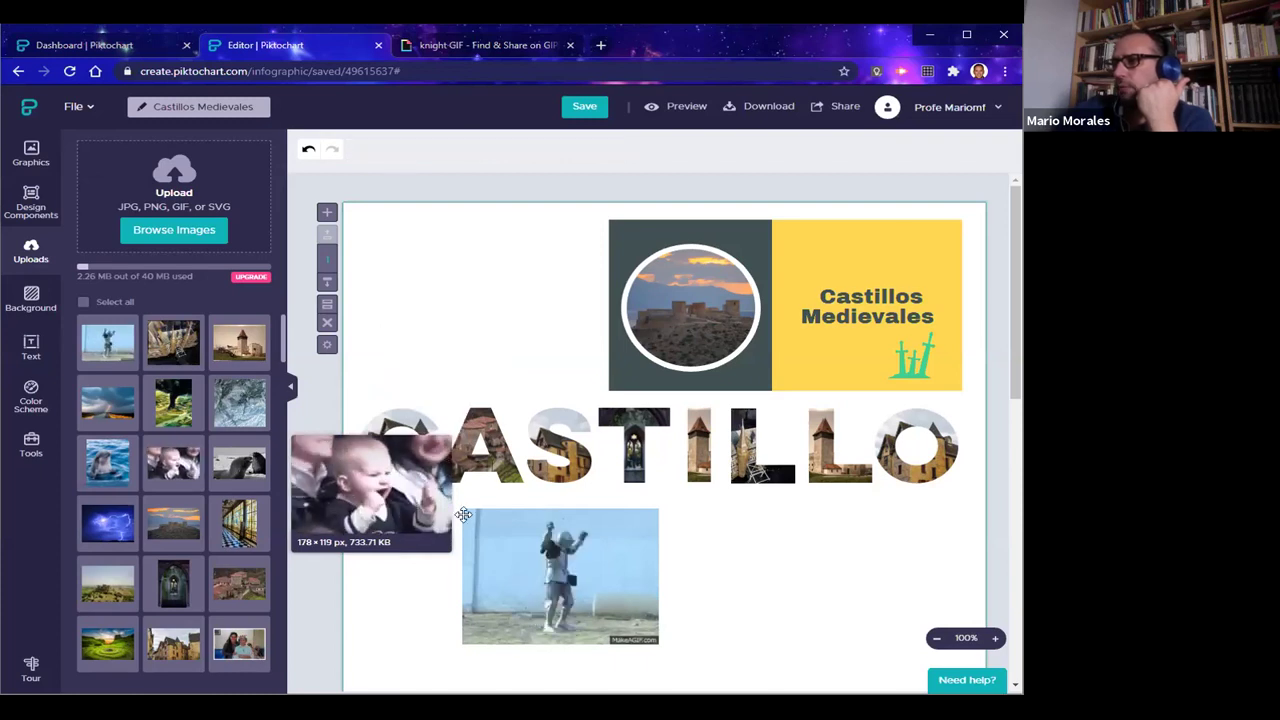
Fit the knight GIF into the empty space beside the Castillos Medievales banner, enlarging it slightly, and preview the infographic
left_click_drag(523, 553, 434, 269)
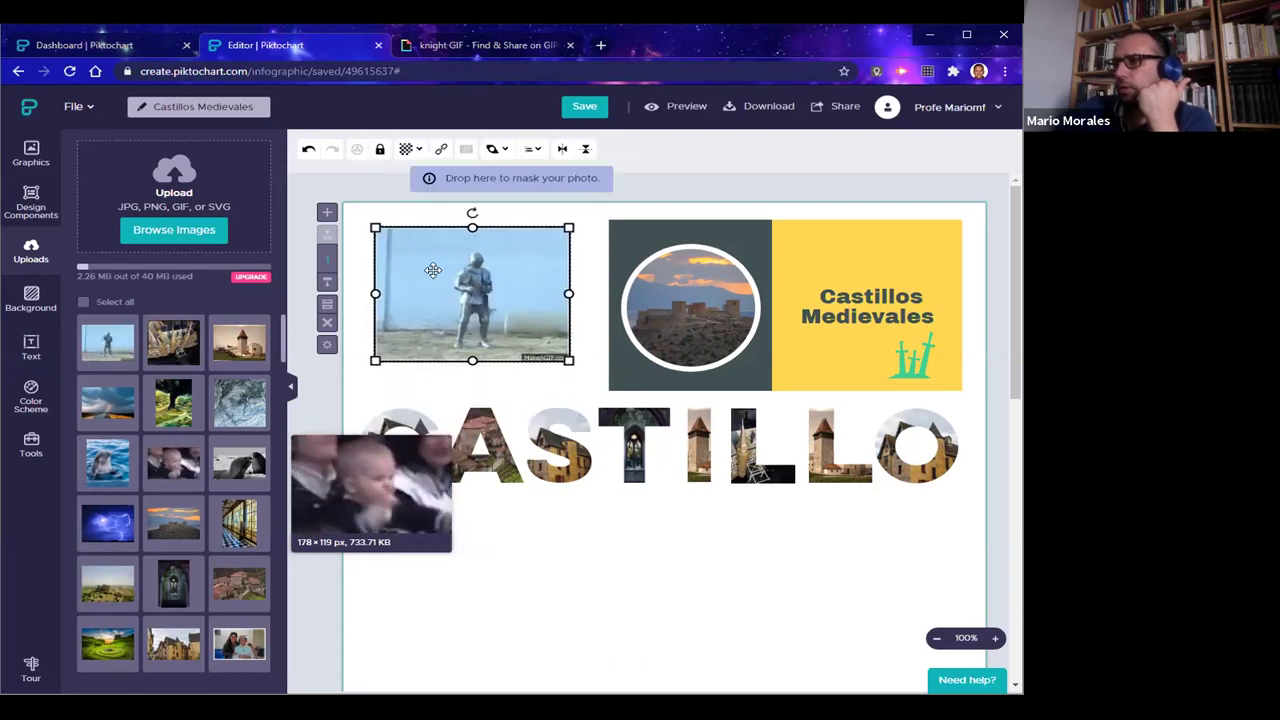
left_click_drag(558, 351, 586, 380)
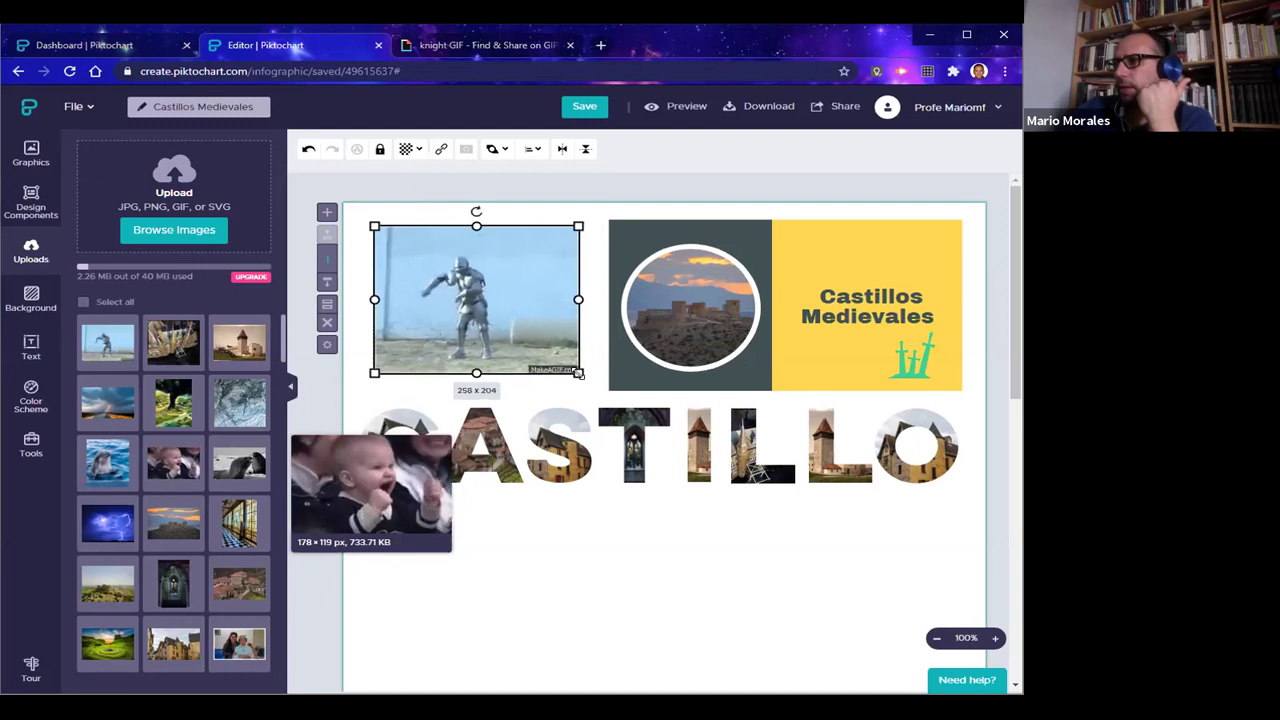
left_click(730, 622)
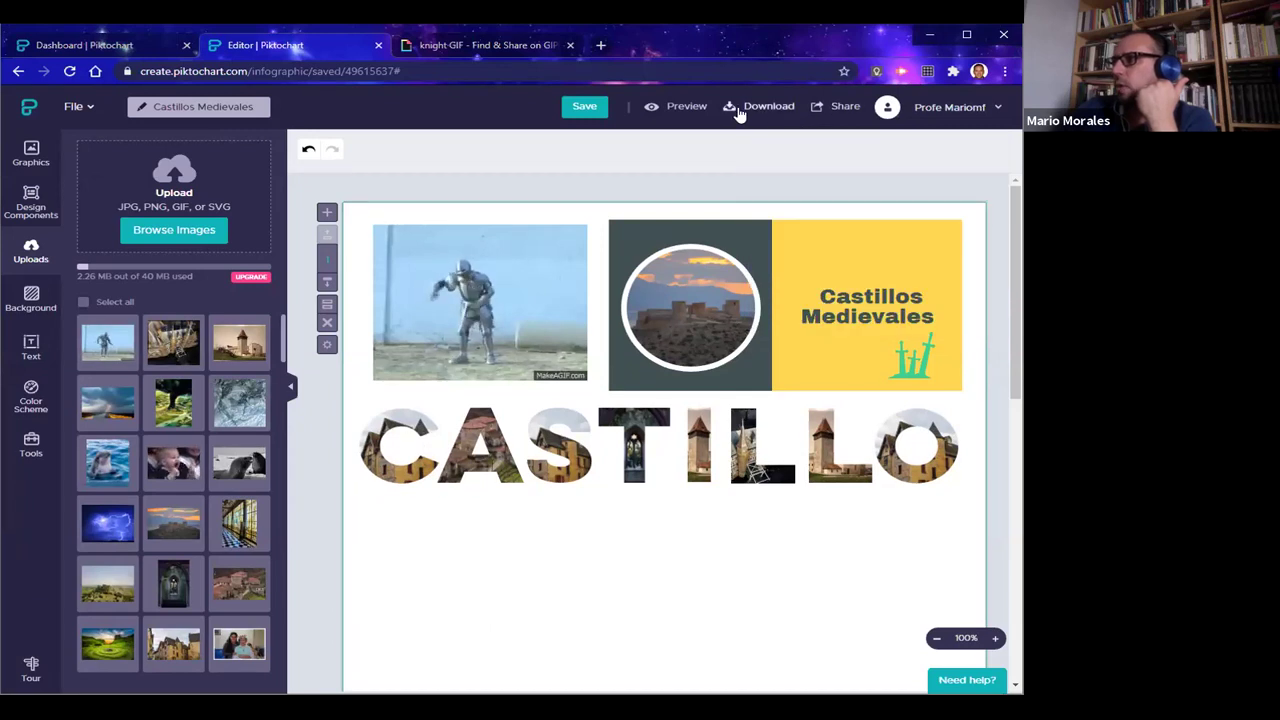
left_click(670, 109)
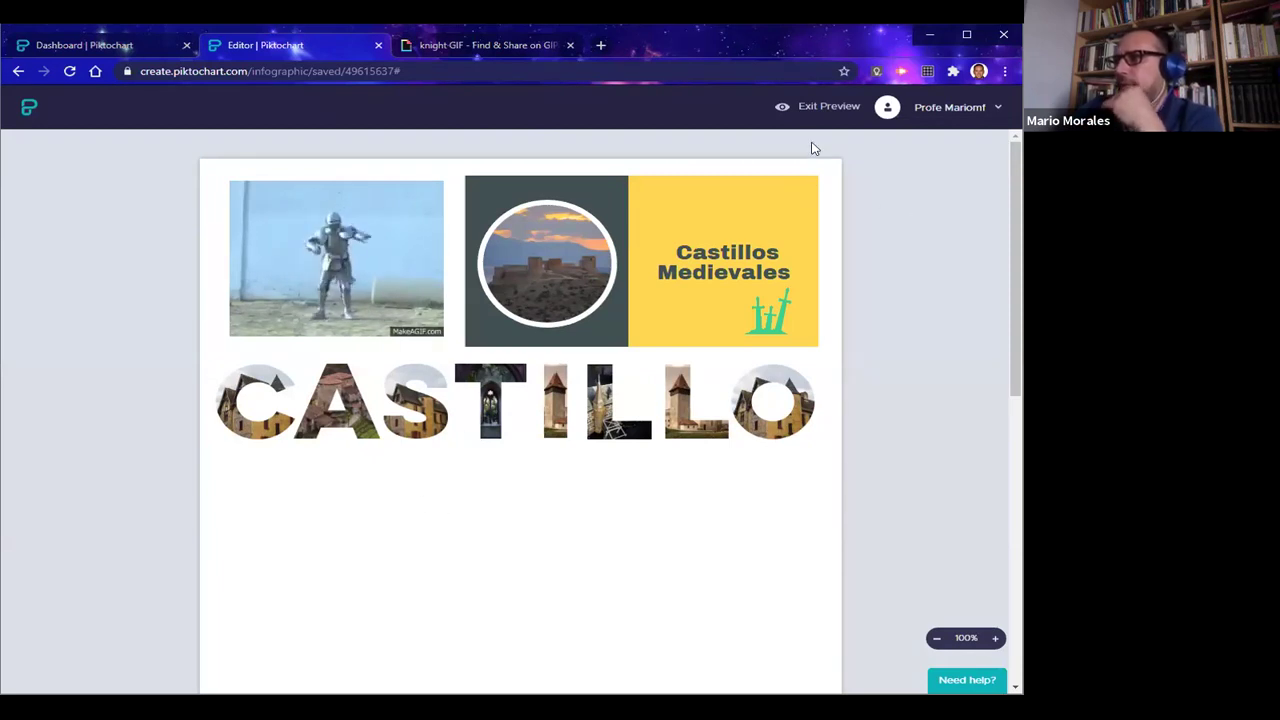
left_click(817, 107)
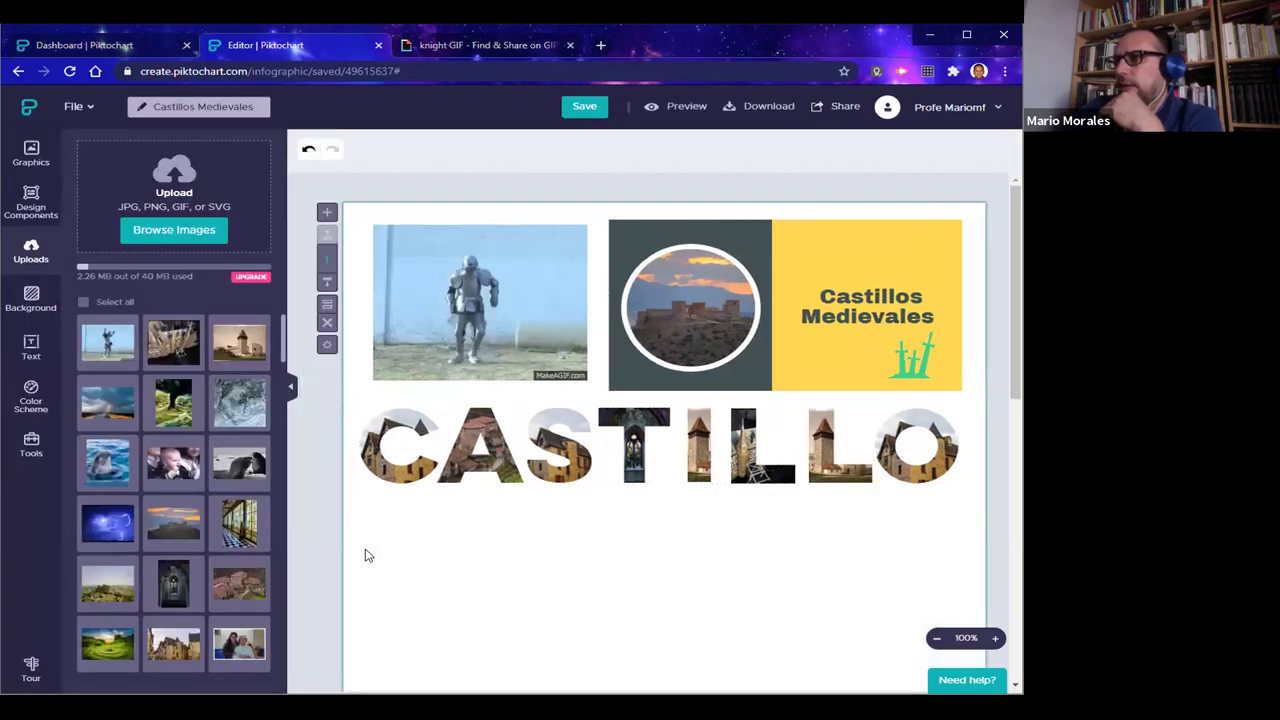
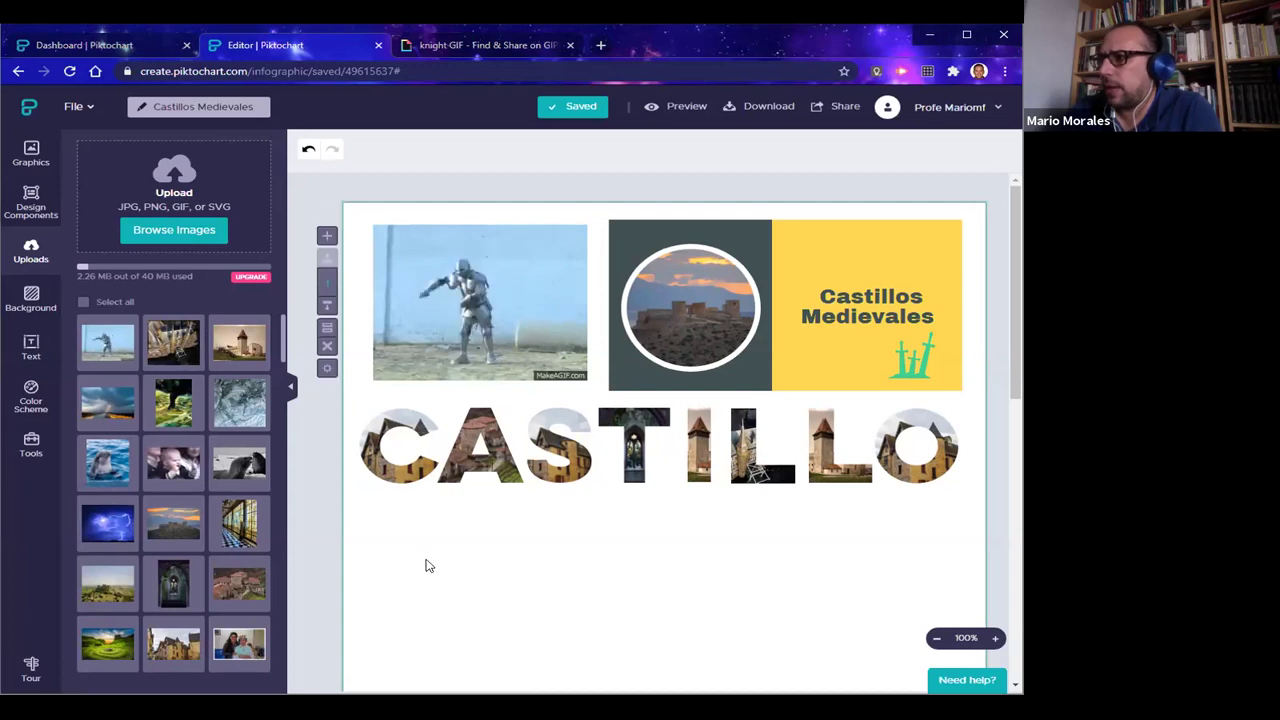
Shorten the first block so that it ends a little below the CASTILLO title
left_click(31, 300)
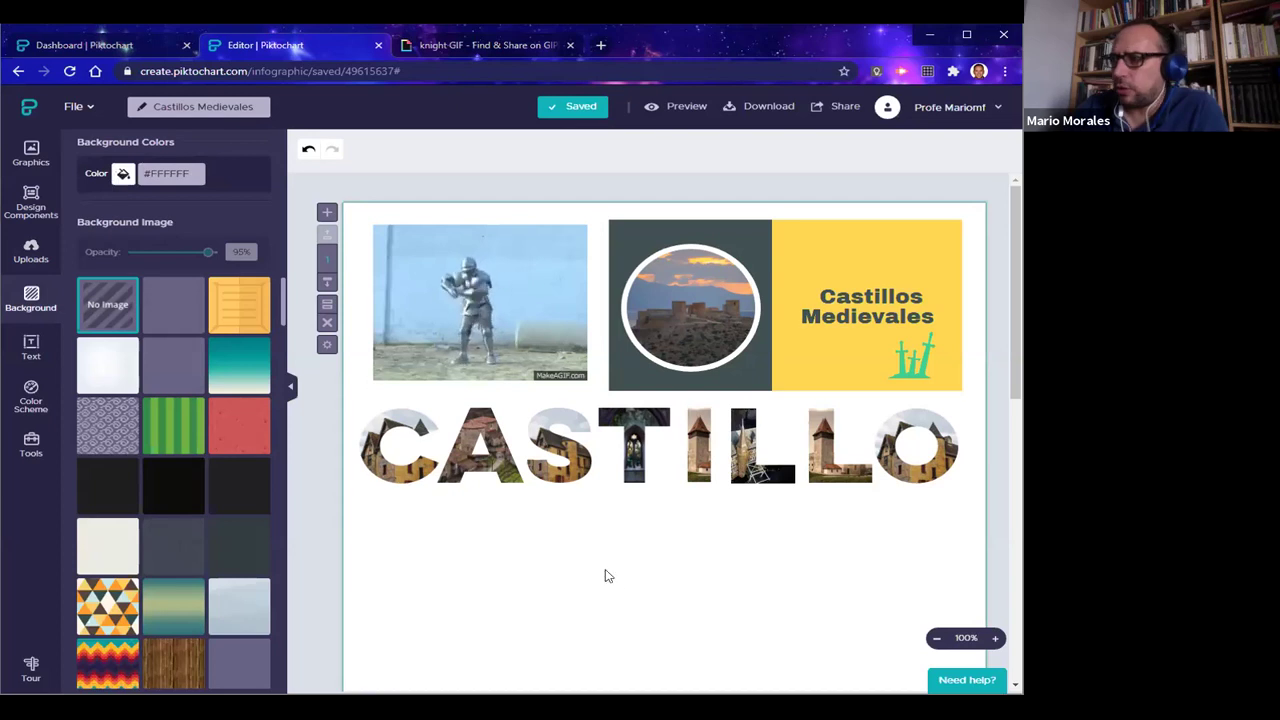
scroll(608, 576, "down", 2)
scroll(623, 583, "down", 2)
left_click_drag(661, 597, 660, 290)
mouse_move(678, 557)
left_mouse_down()
mouse_move(663, 629)
mouse_move(666, 557)
mouse_move(662, 570)
left_mouse_up()
left_click_drag(667, 634, 441, 525)
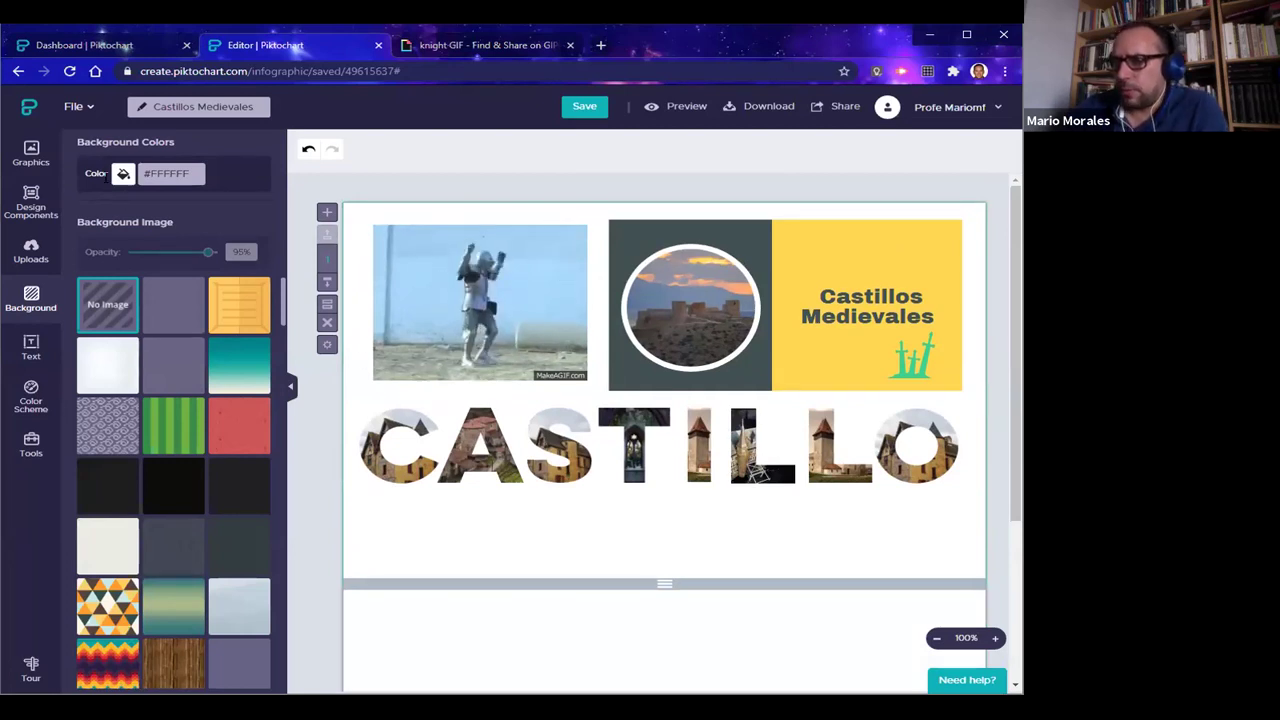
Try brown #8B572A, bright green #7ED321 and light green #B8E986 as the first block's background colour
left_click(123, 175)
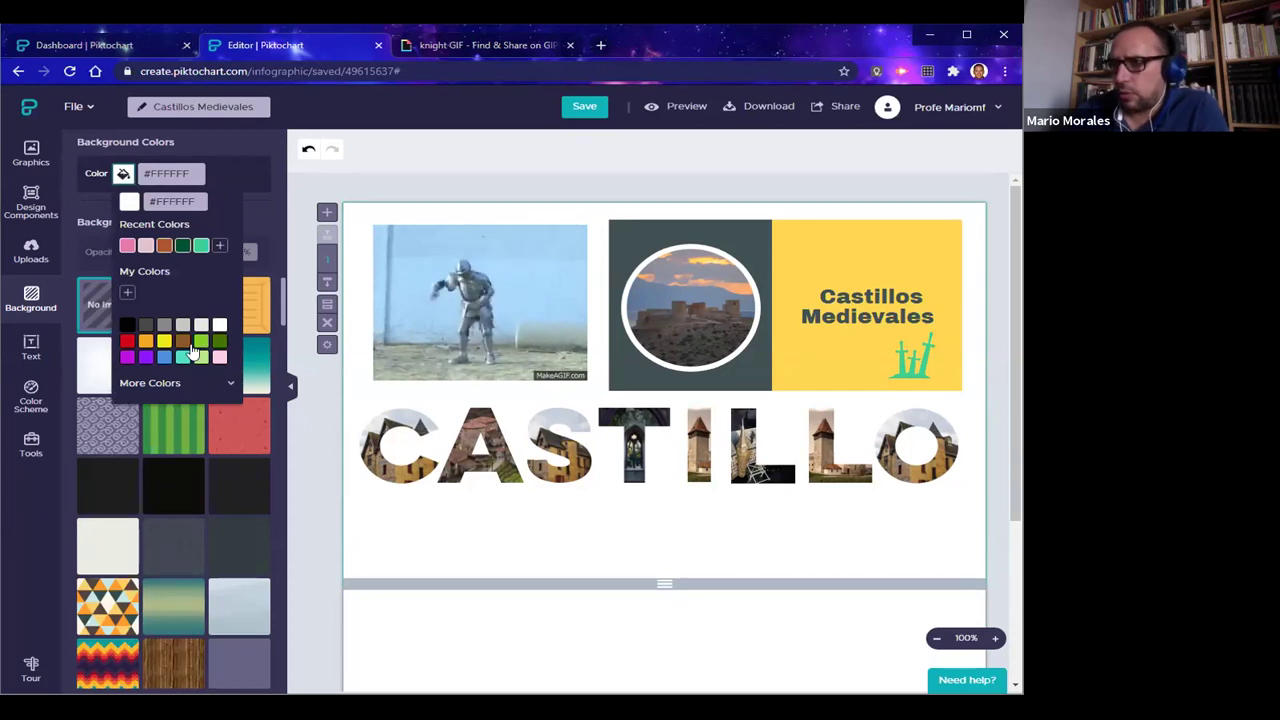
left_click(183, 343)
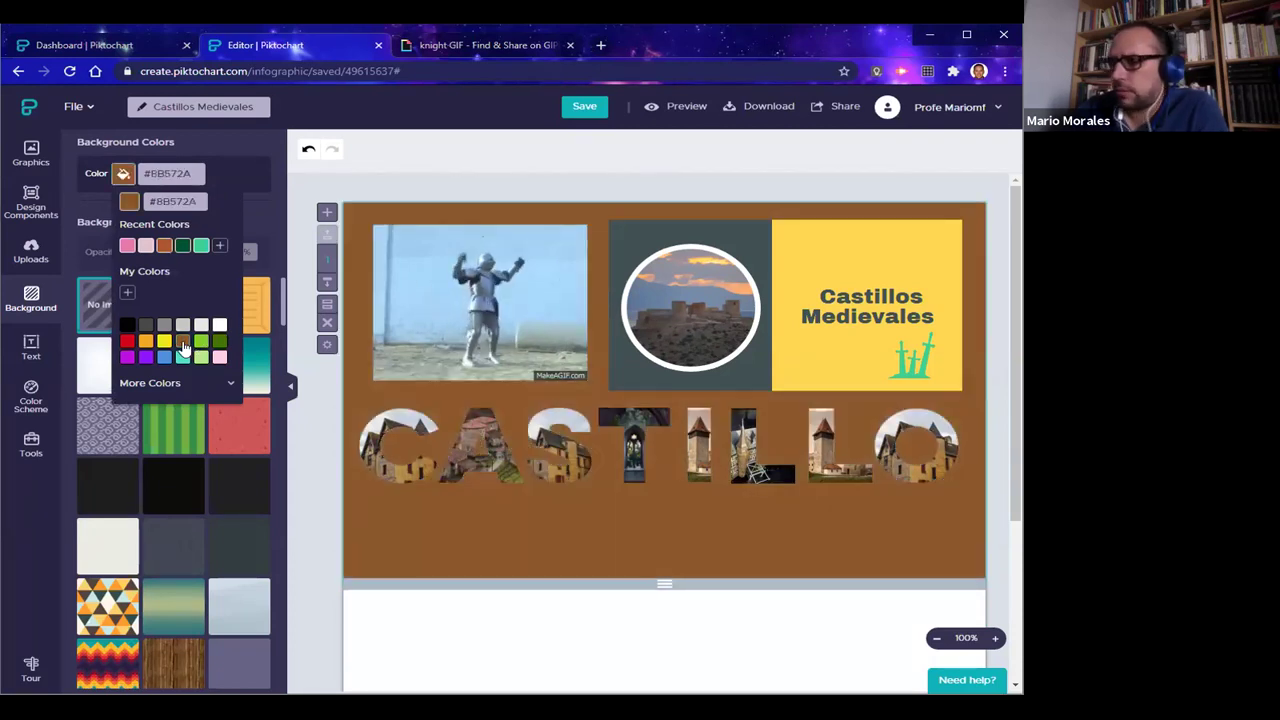
left_click(199, 342)
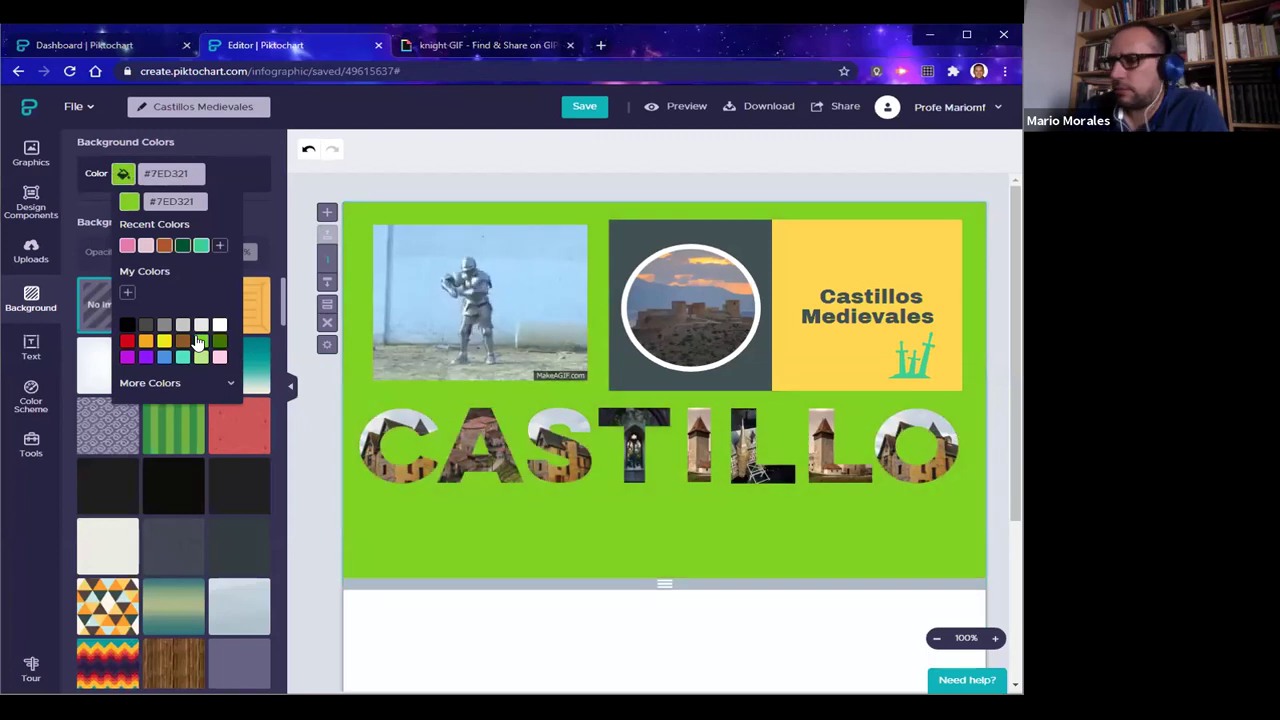
left_click(201, 358)
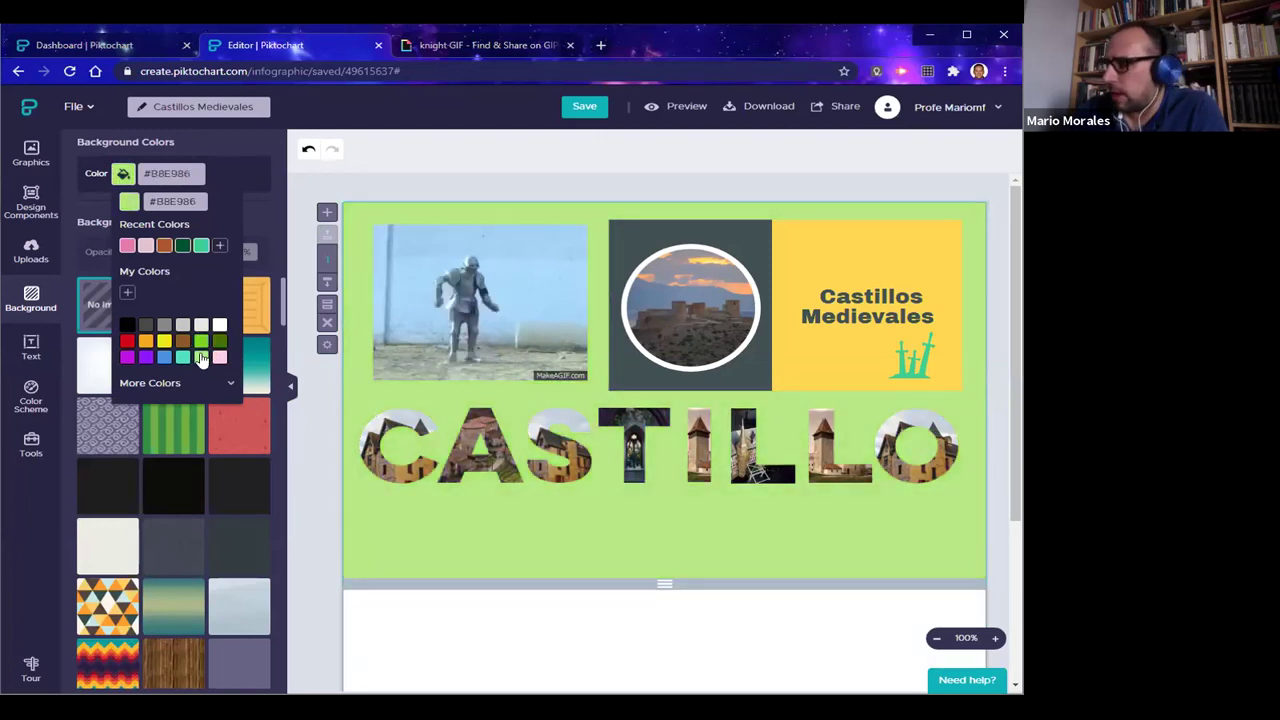
Set the first block's background to the custom green #83BD44, starting from the bright green #7ED321
left_click(200, 342)
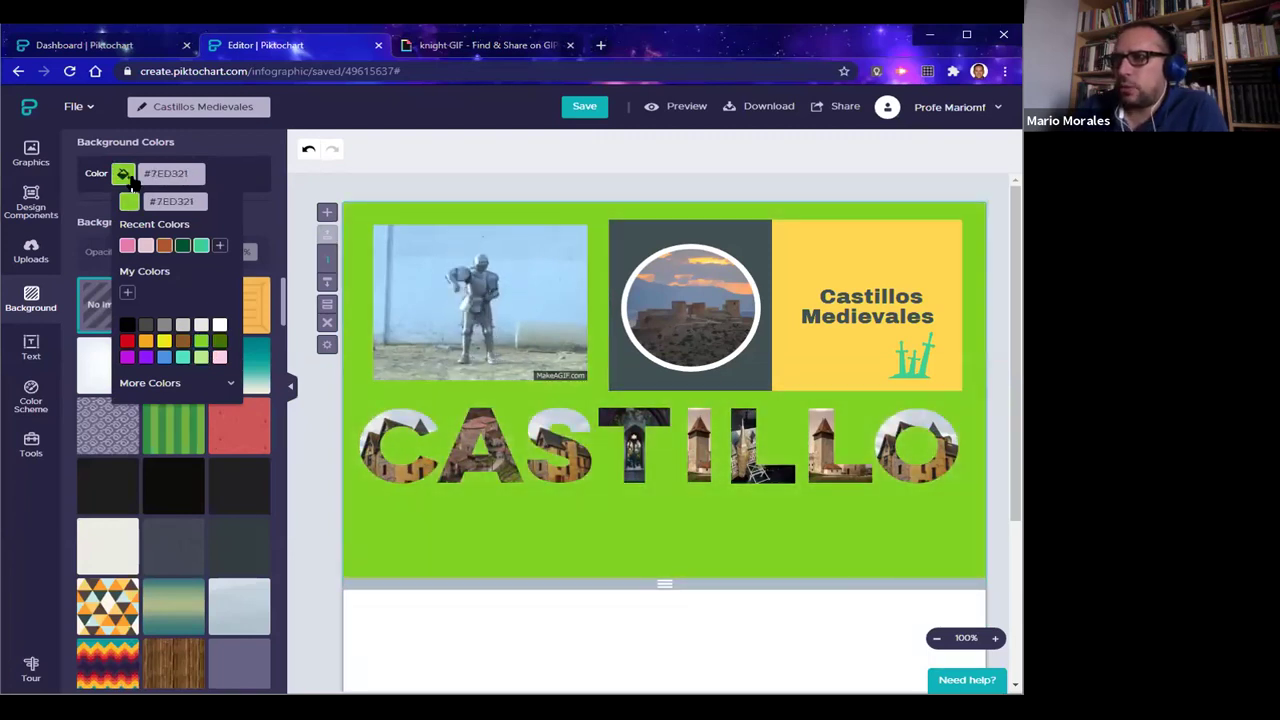
left_click(224, 383)
left_click(191, 408)
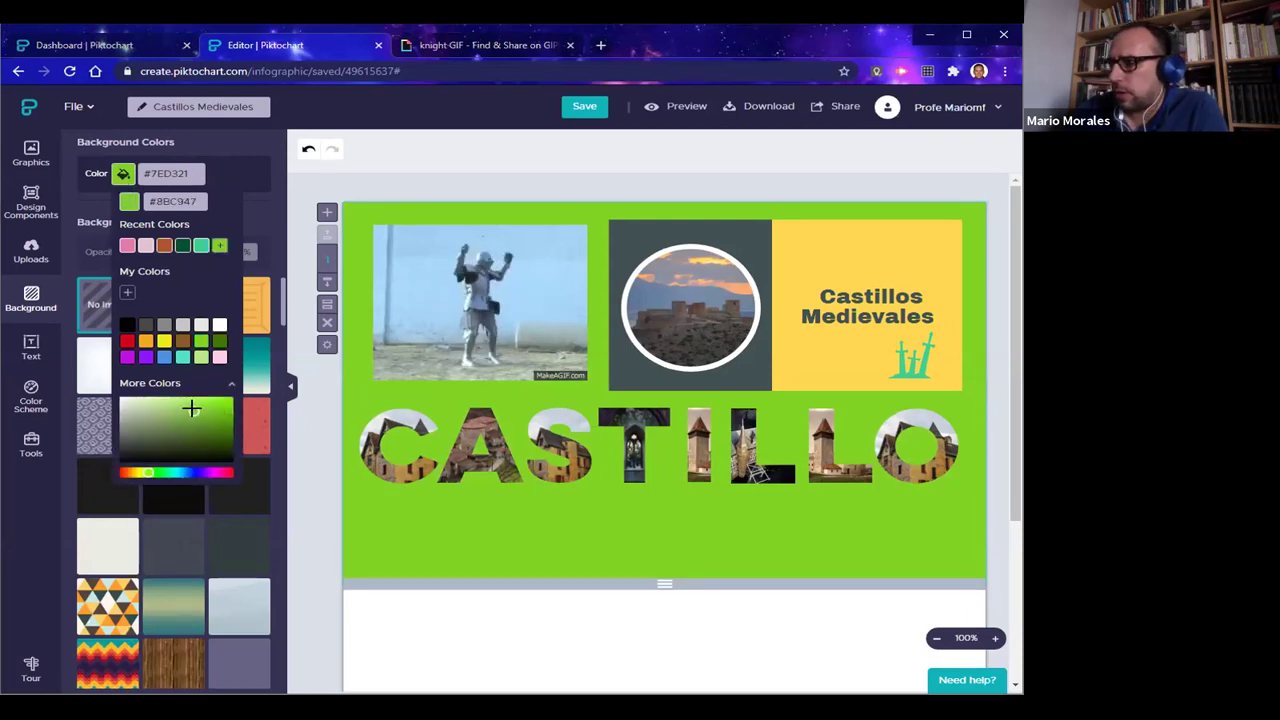
left_click(183, 406)
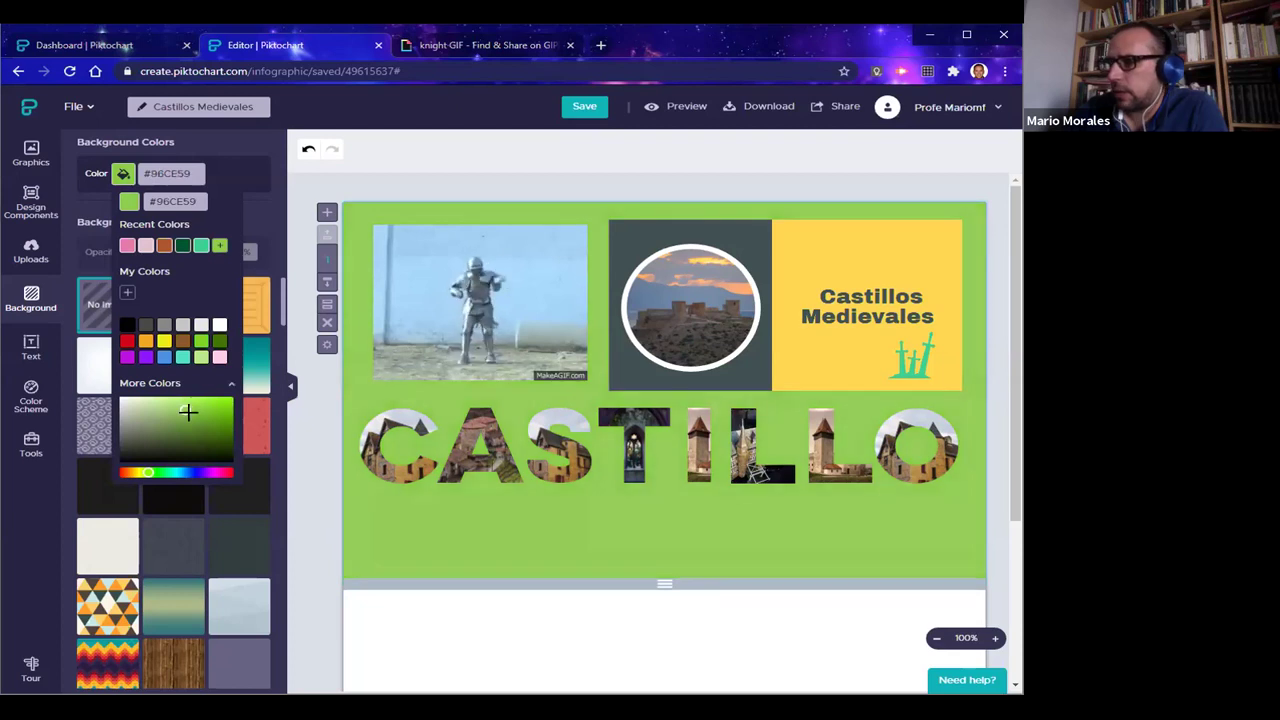
left_click(192, 413)
left_click(298, 415)
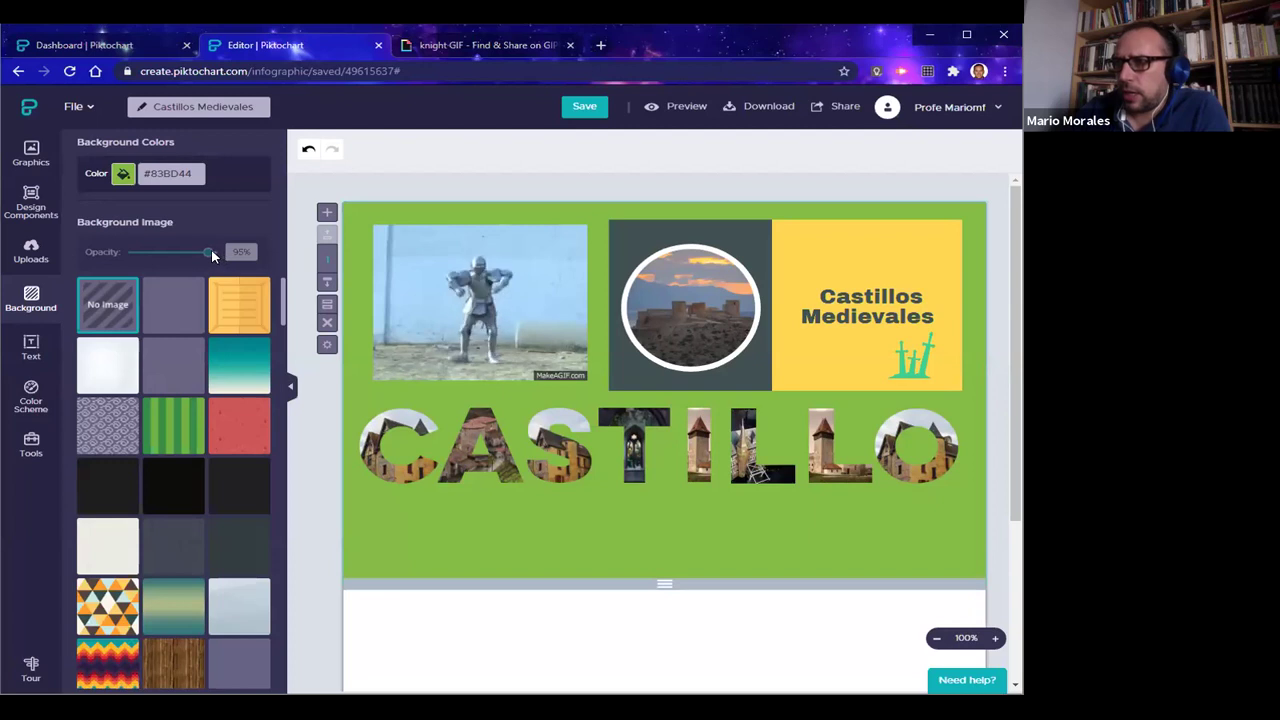
Browse the available background images for the infographic's blocks
scroll(180, 465, "down", 5)
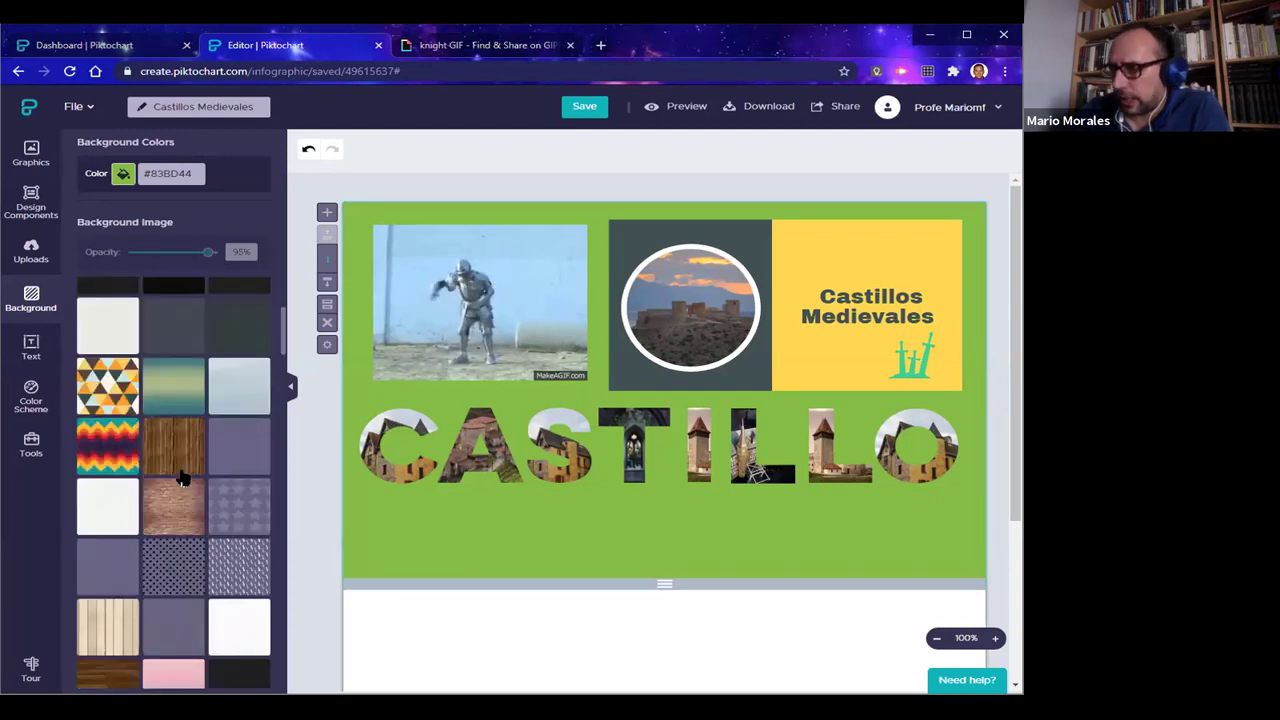
scroll(181, 480, "down", 10)
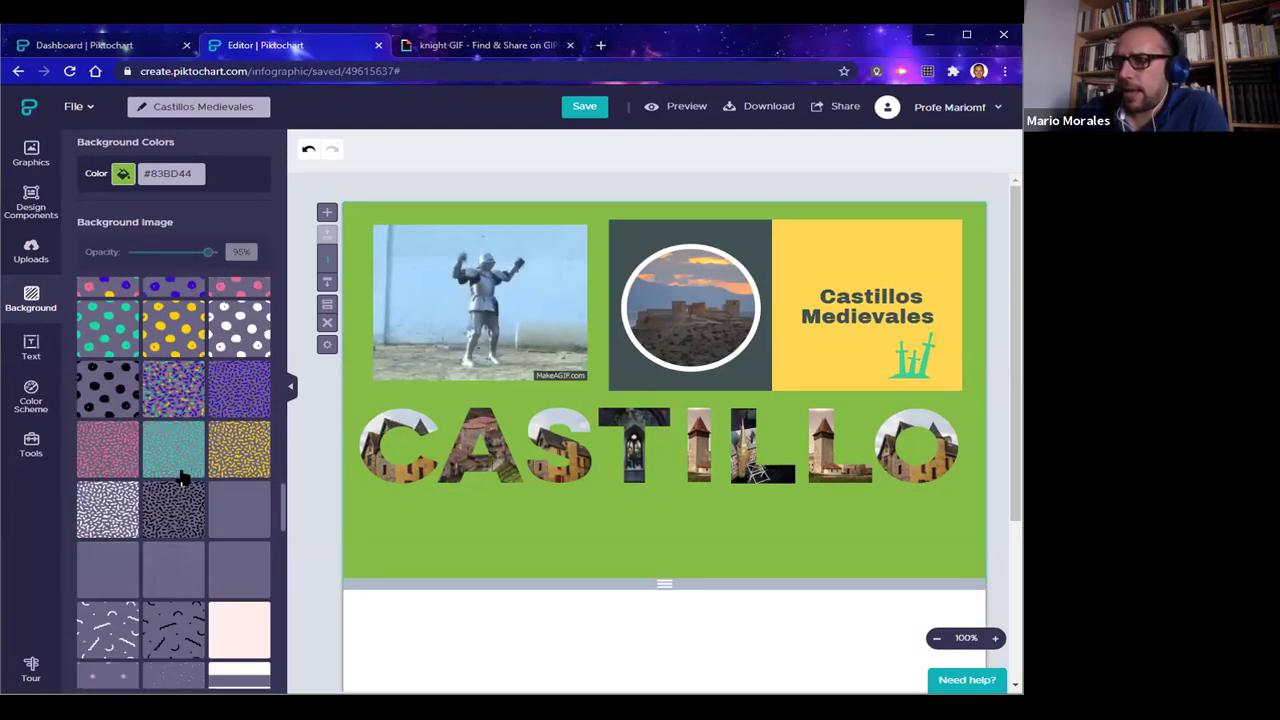
scroll(183, 478, "up", 5)
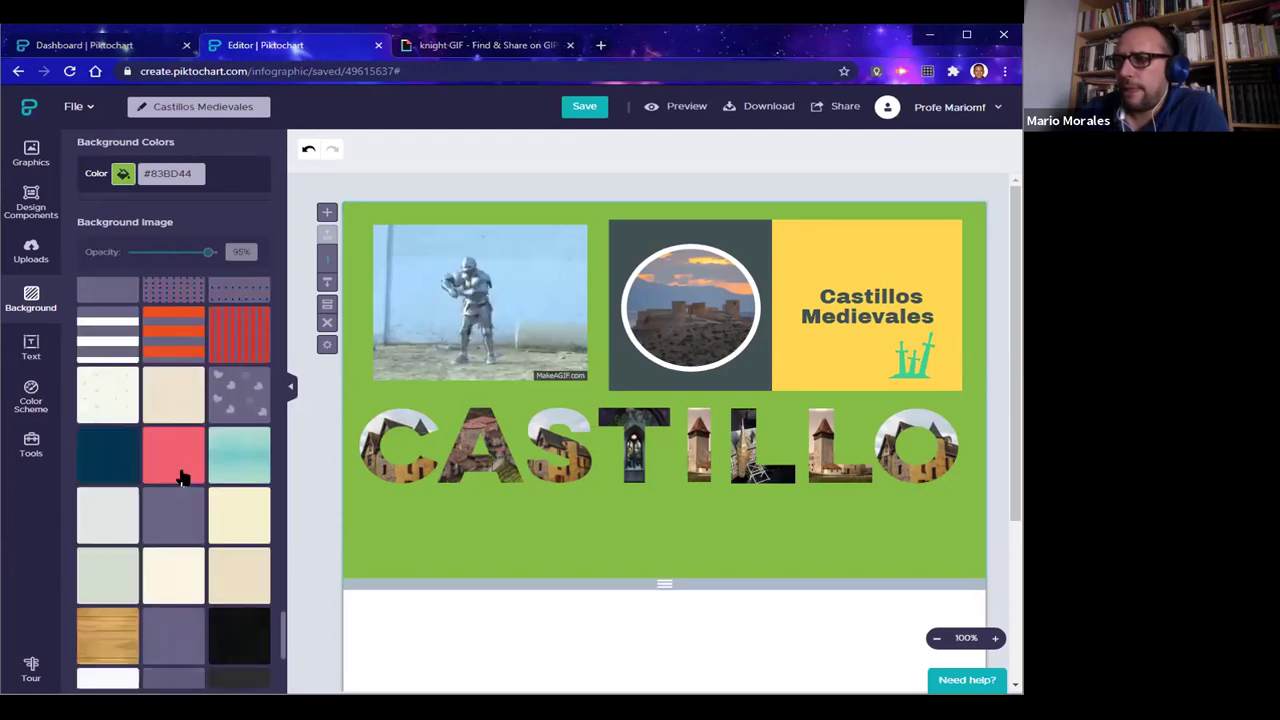
scroll(183, 478, "down", 5)
scroll(183, 478, "up", 10)
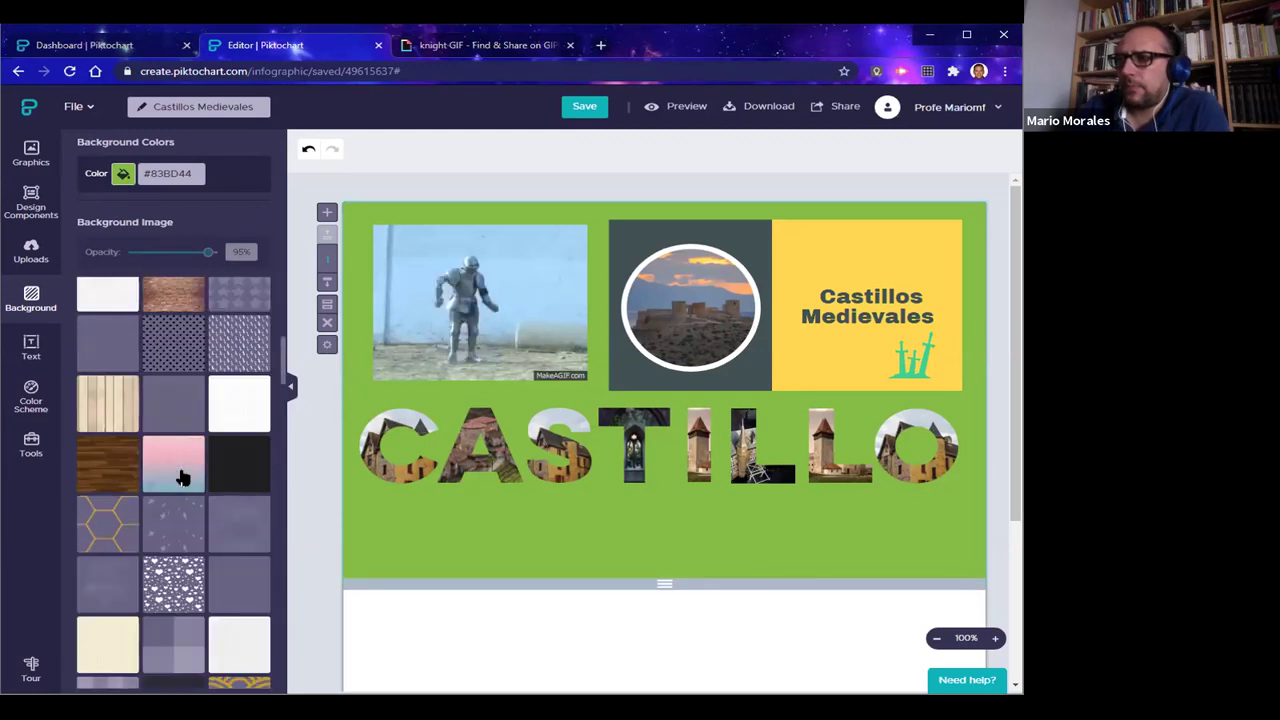
scroll(311, 526, "down", 3)
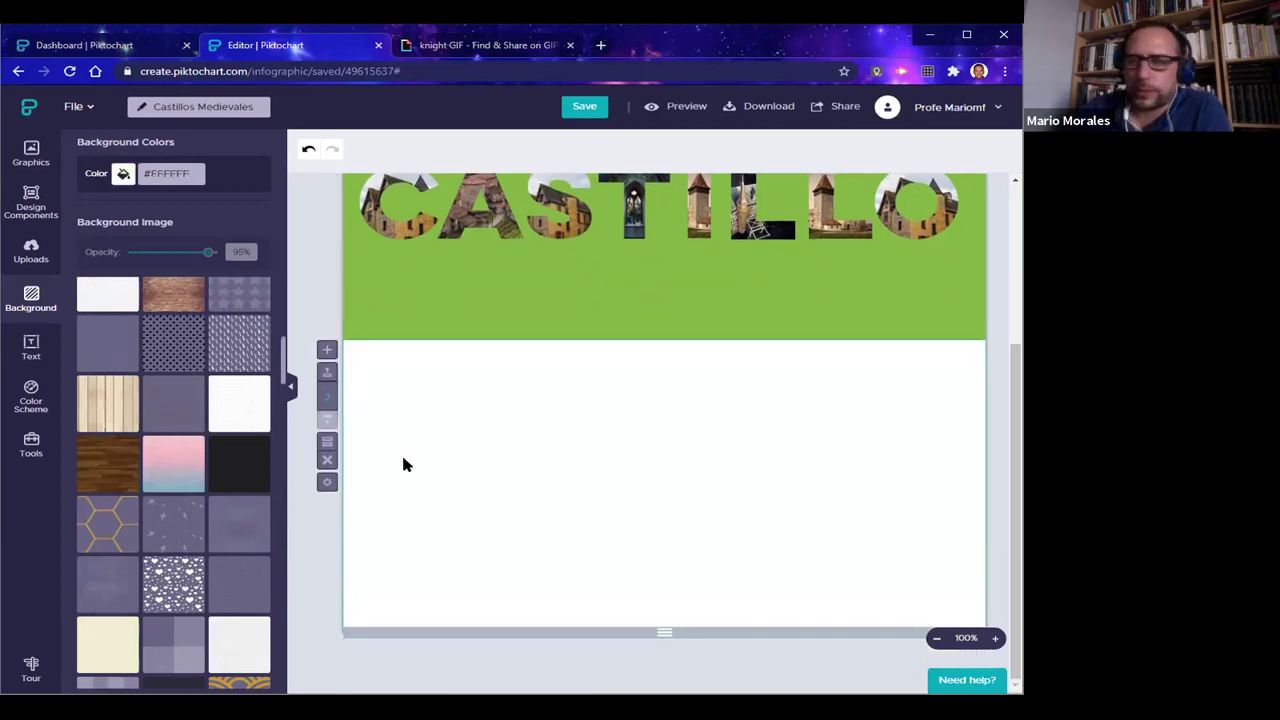
scroll(403, 462, "up", 3)
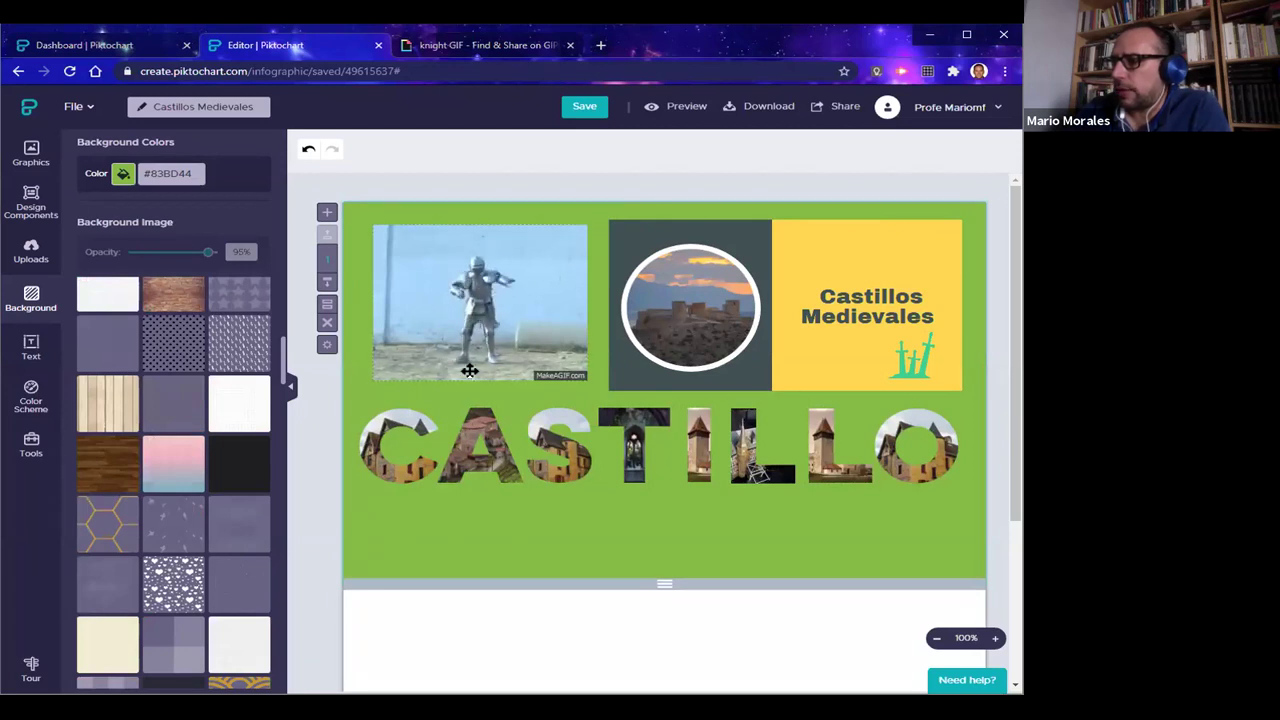
scroll(443, 491, "down", 3)
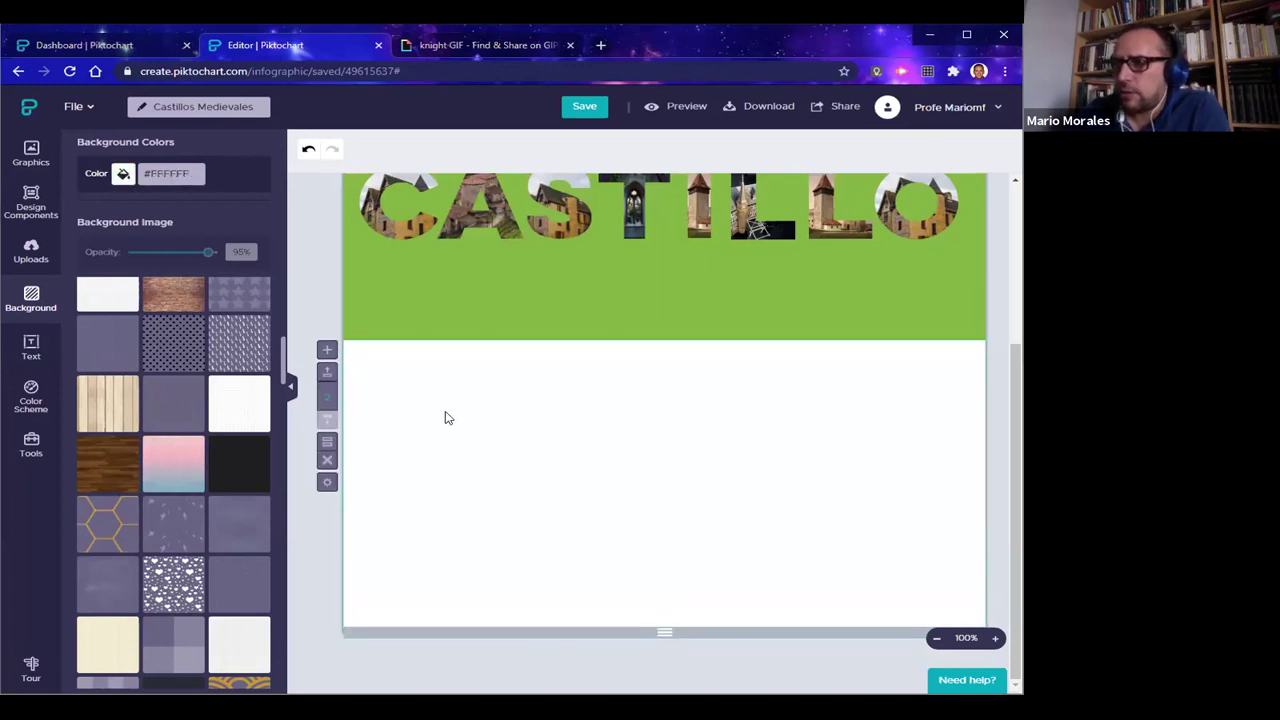
scroll(172, 473, "up", 5)
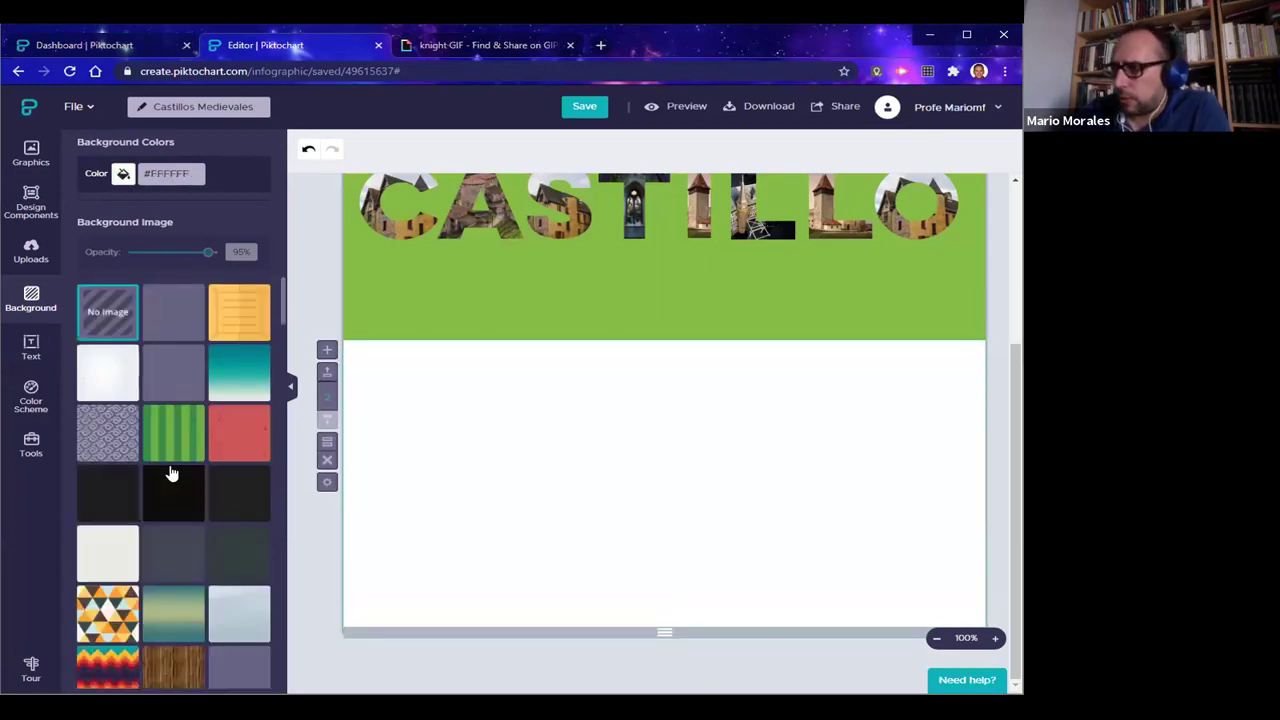
Try the grey scale-shaped pattern on the second block over the recent teal background colour #3CD190
scroll(172, 473, "down", 5)
scroll(118, 375, "up", 3)
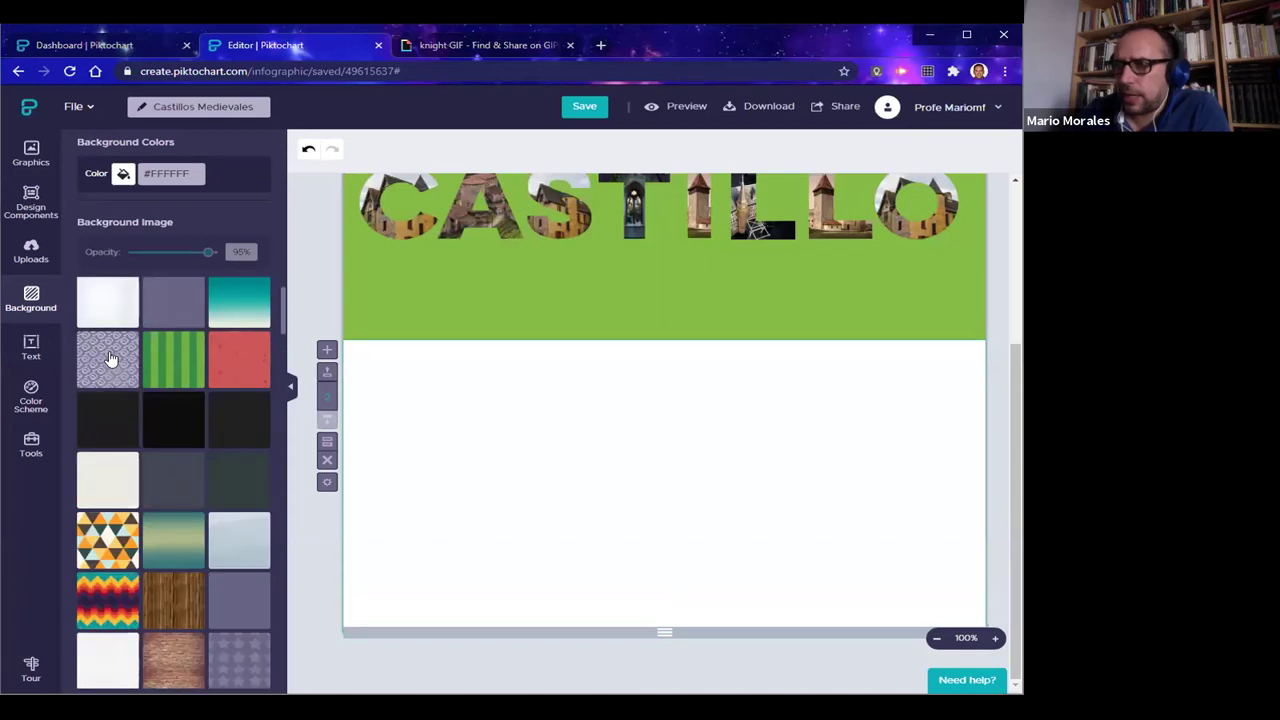
left_click(110, 360)
scroll(110, 360, "down", 1)
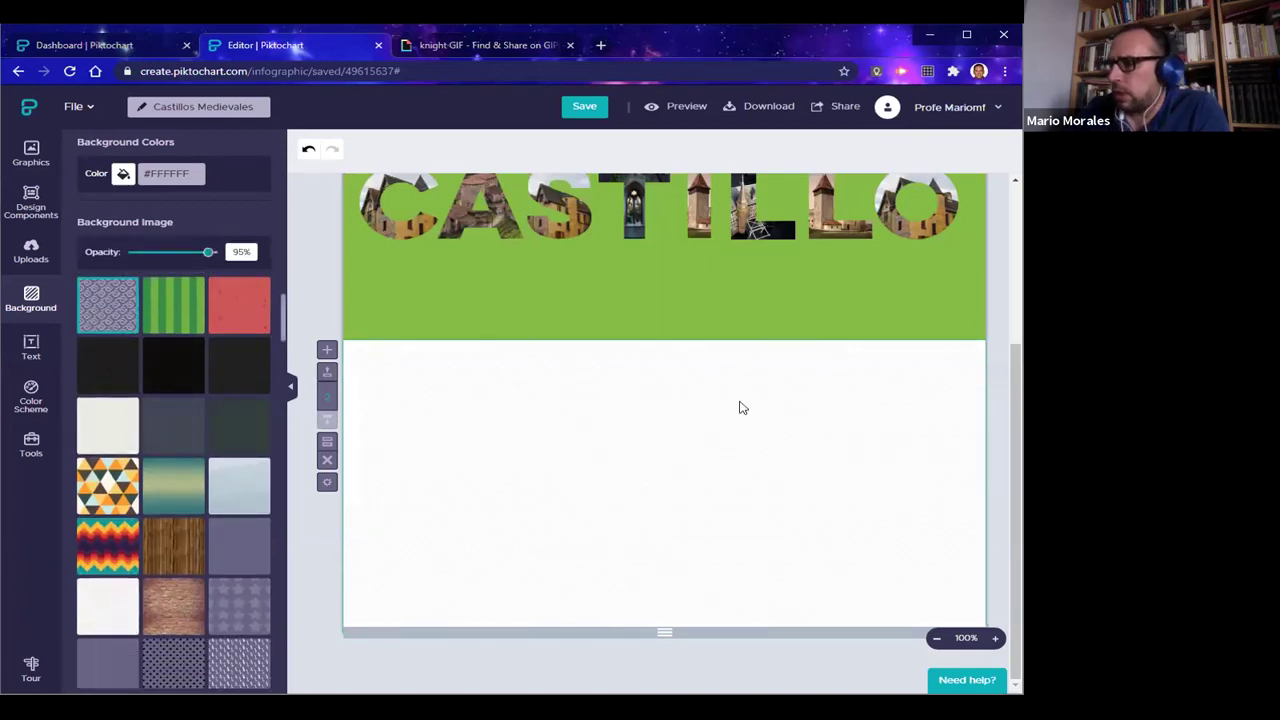
left_click(121, 177)
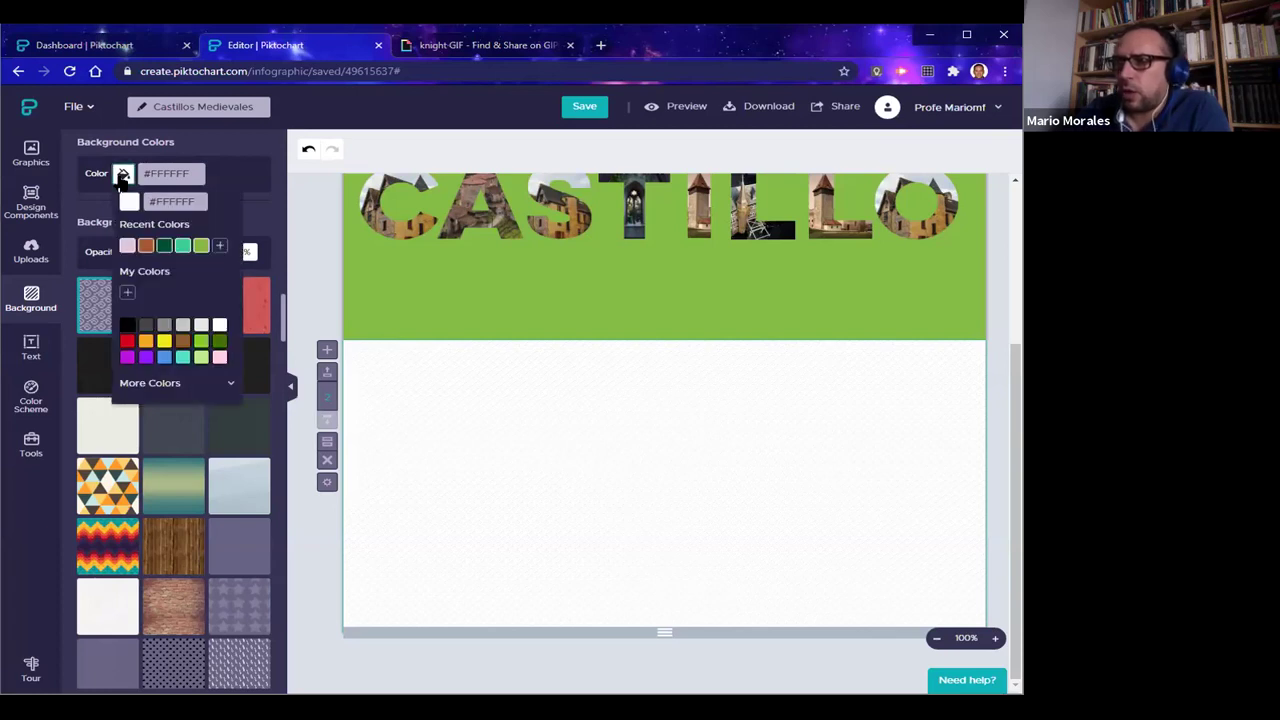
left_click(183, 247)
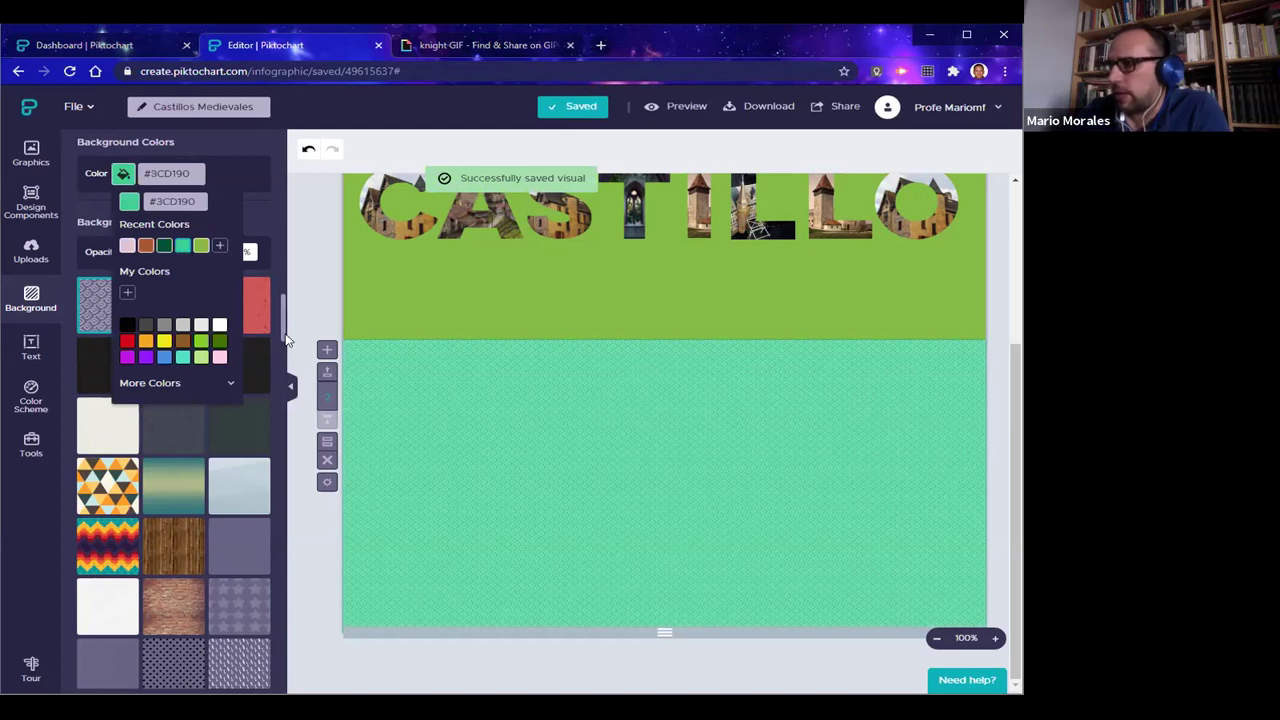
left_click(310, 300)
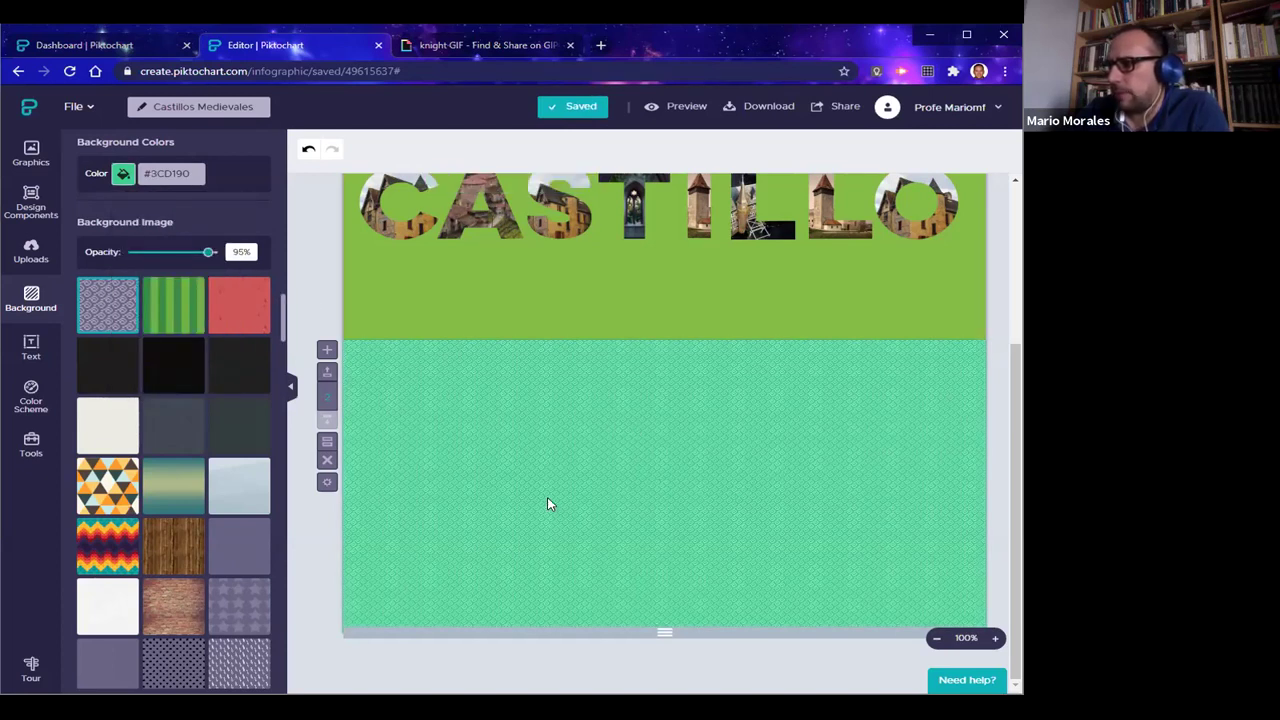
Try the star pattern at 100% opacity on the second block and switch its background colour to white #FFFFFF
left_click(232, 606)
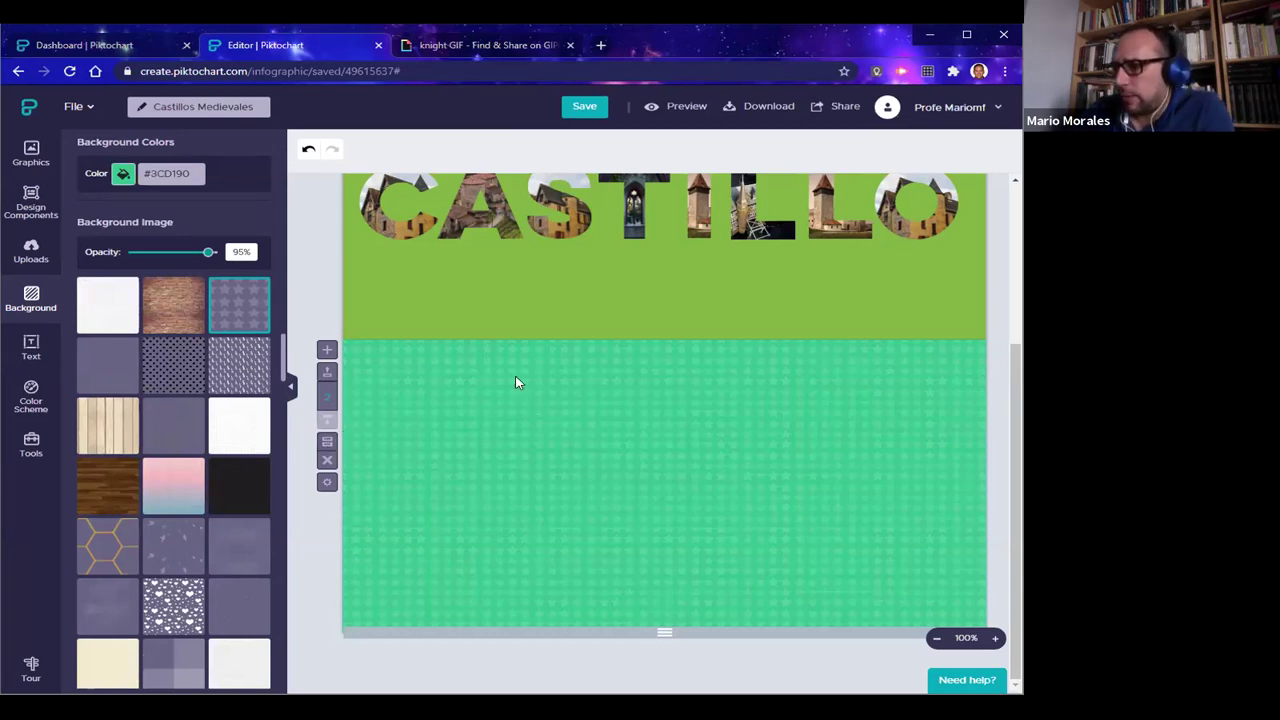
left_click_drag(208, 253, 222, 257)
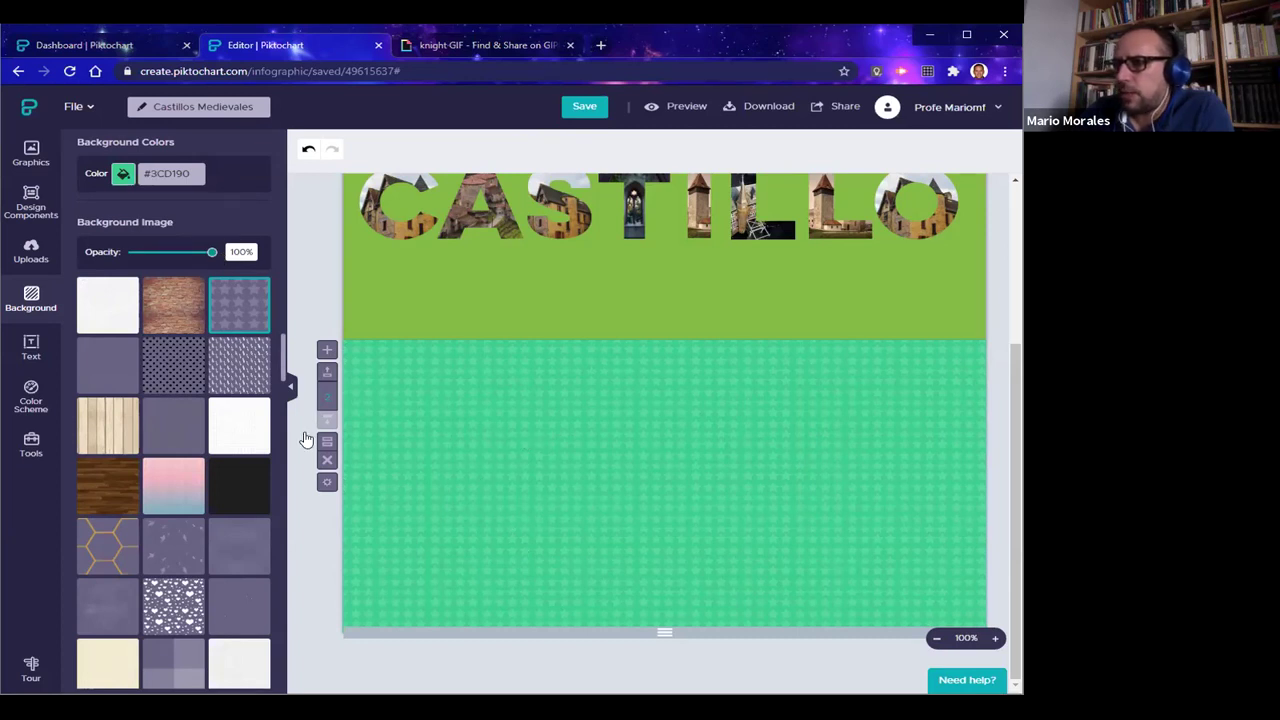
mouse_move(212, 253)
left_mouse_down()
mouse_move(139, 258)
mouse_move(228, 261)
left_mouse_up()
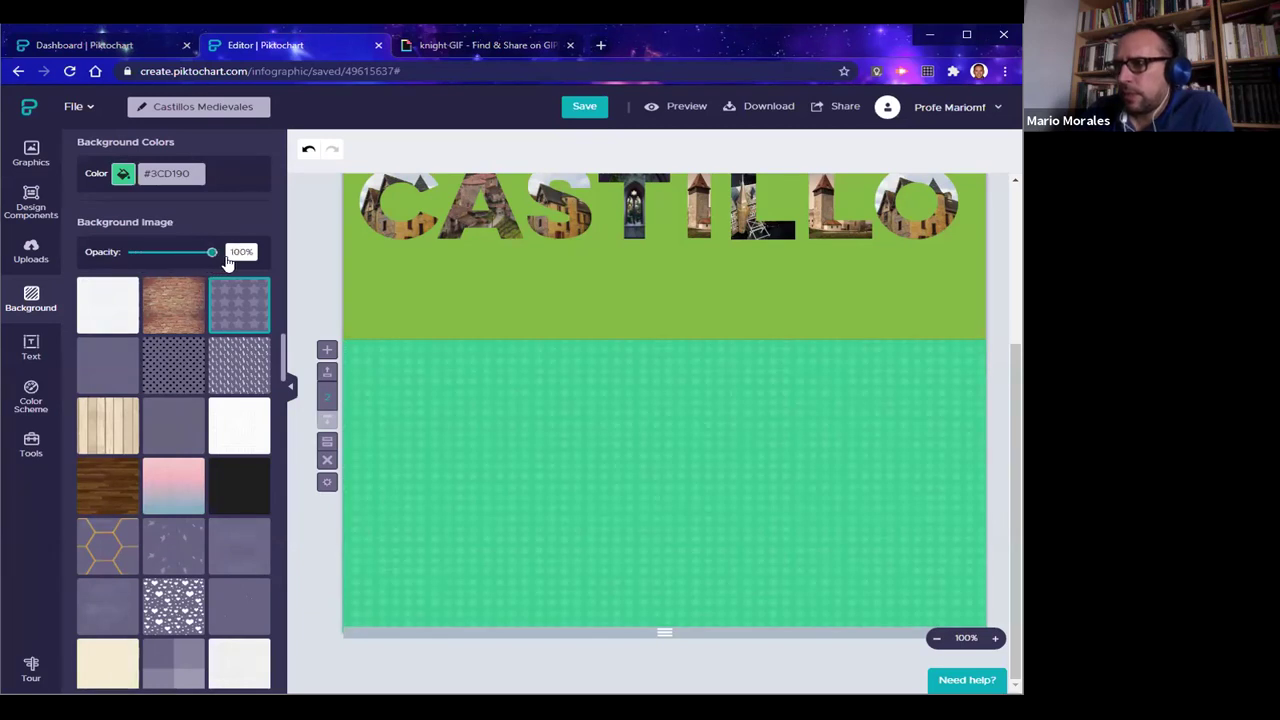
left_click(121, 174)
left_click(221, 327)
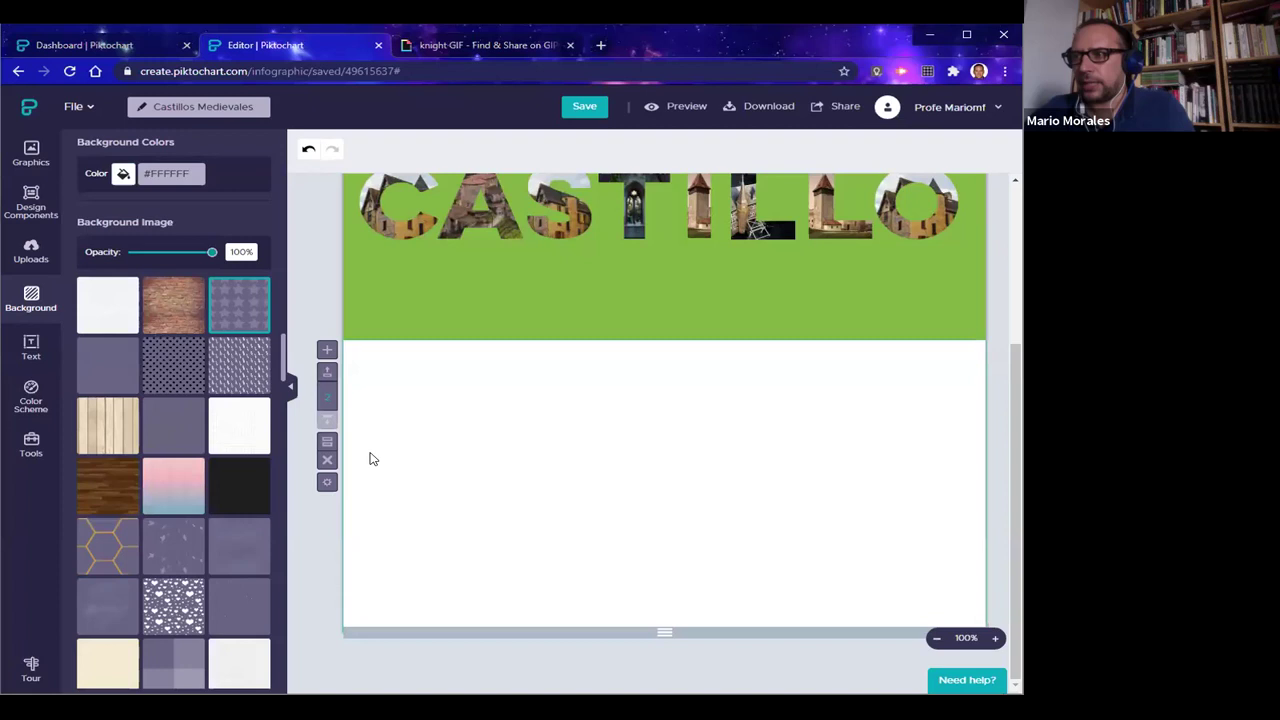
Try the golden hexagon pattern on the second block over the recent brown #AA542F
left_click(108, 552)
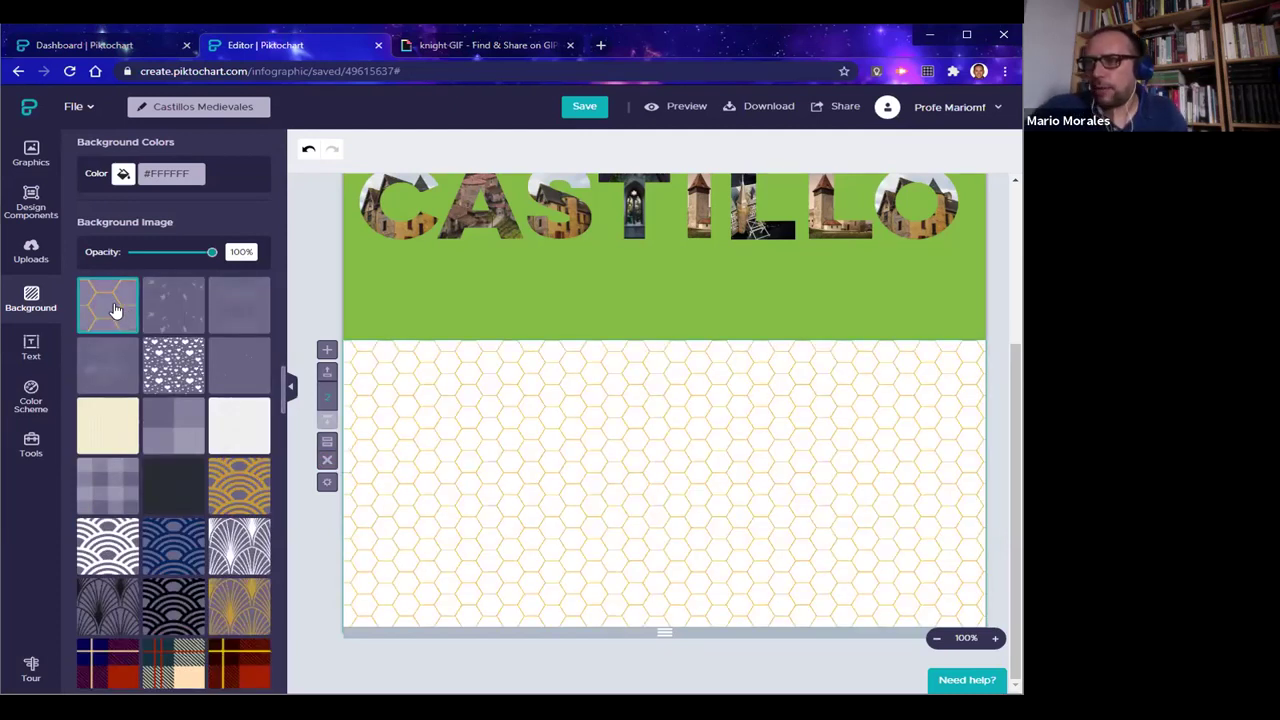
left_click(123, 173)
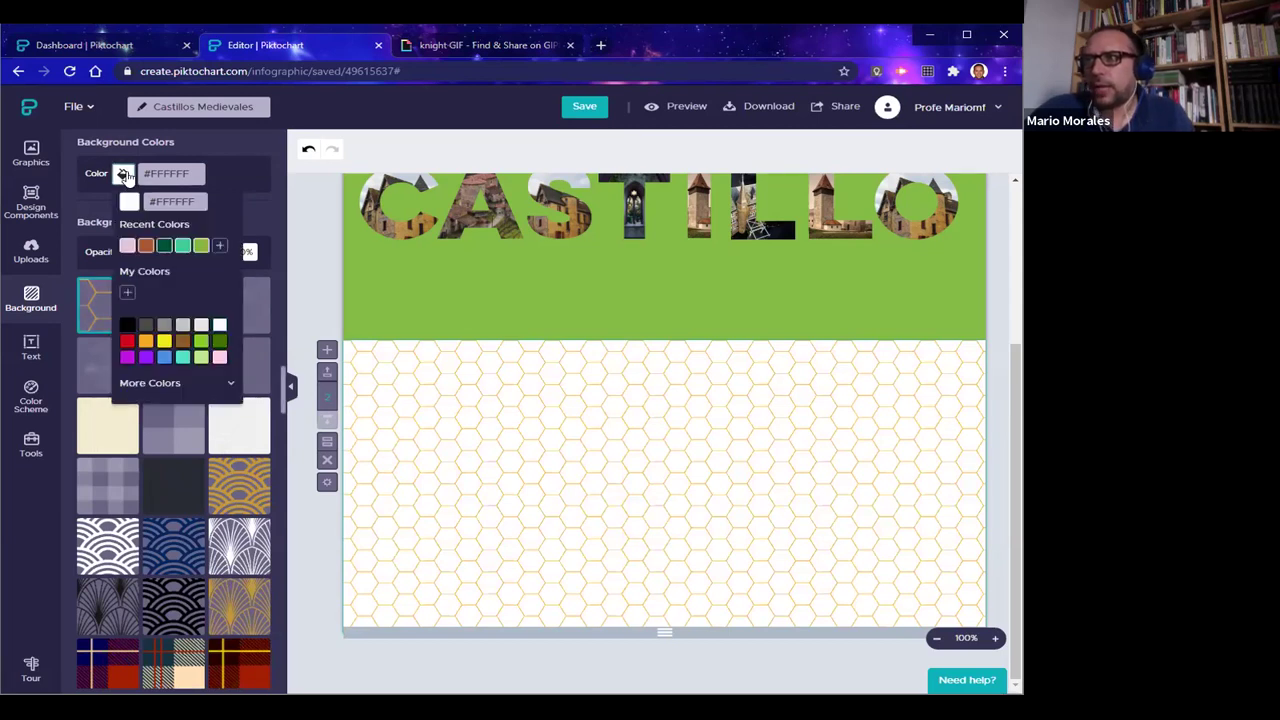
left_click(146, 247)
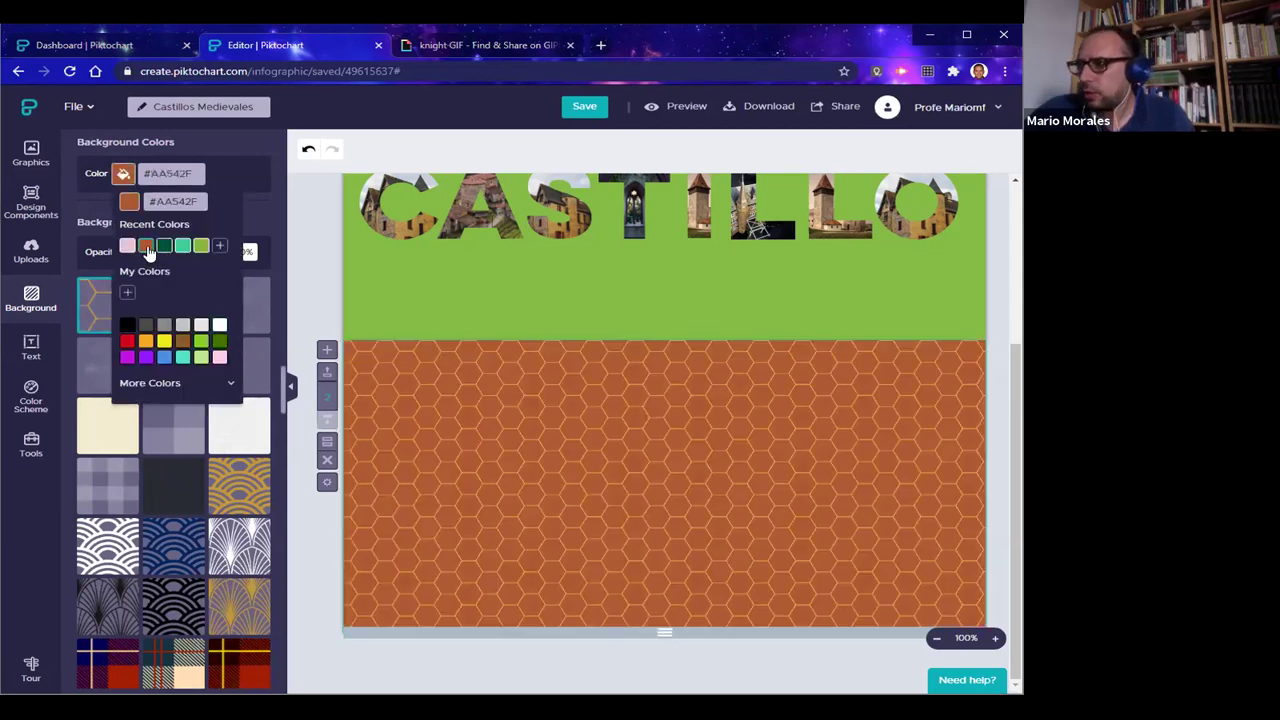
Try orange #F5A623, yellow #F8E71C and bright green #7ED321 behind the hexagons, and settle on light green #B8E986
left_click(123, 174)
left_click(123, 174)
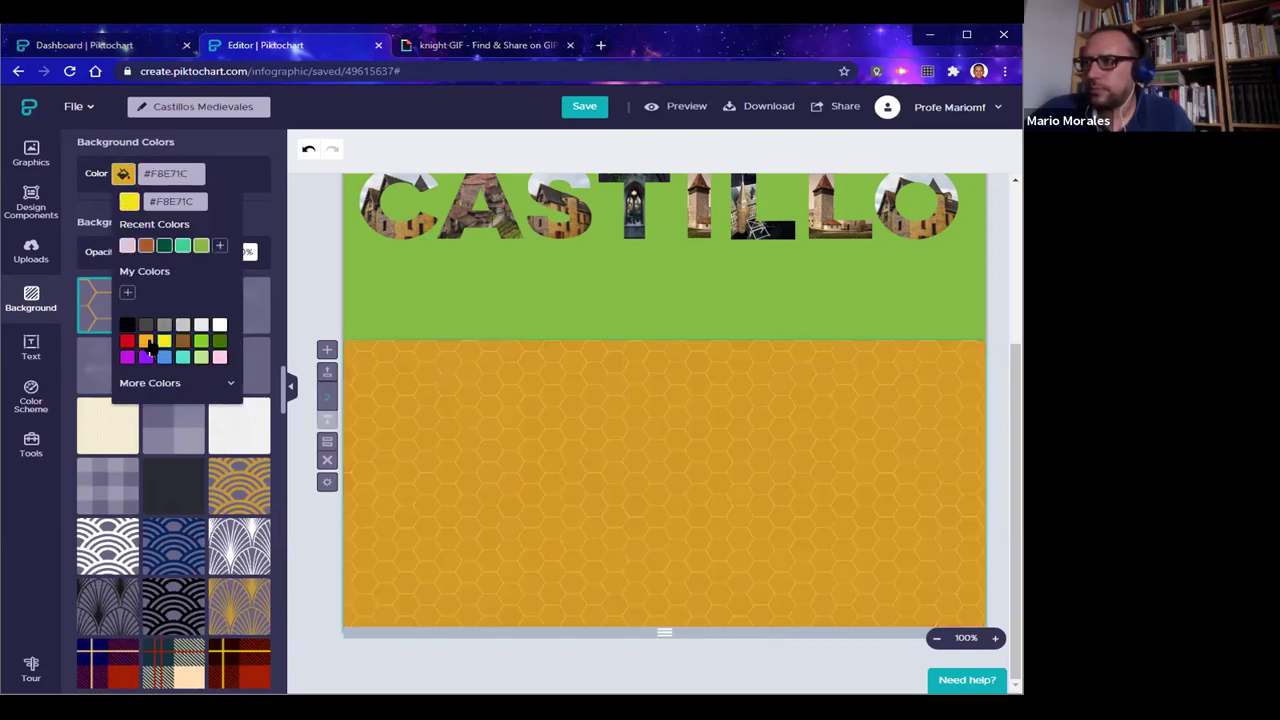
left_click(146, 342)
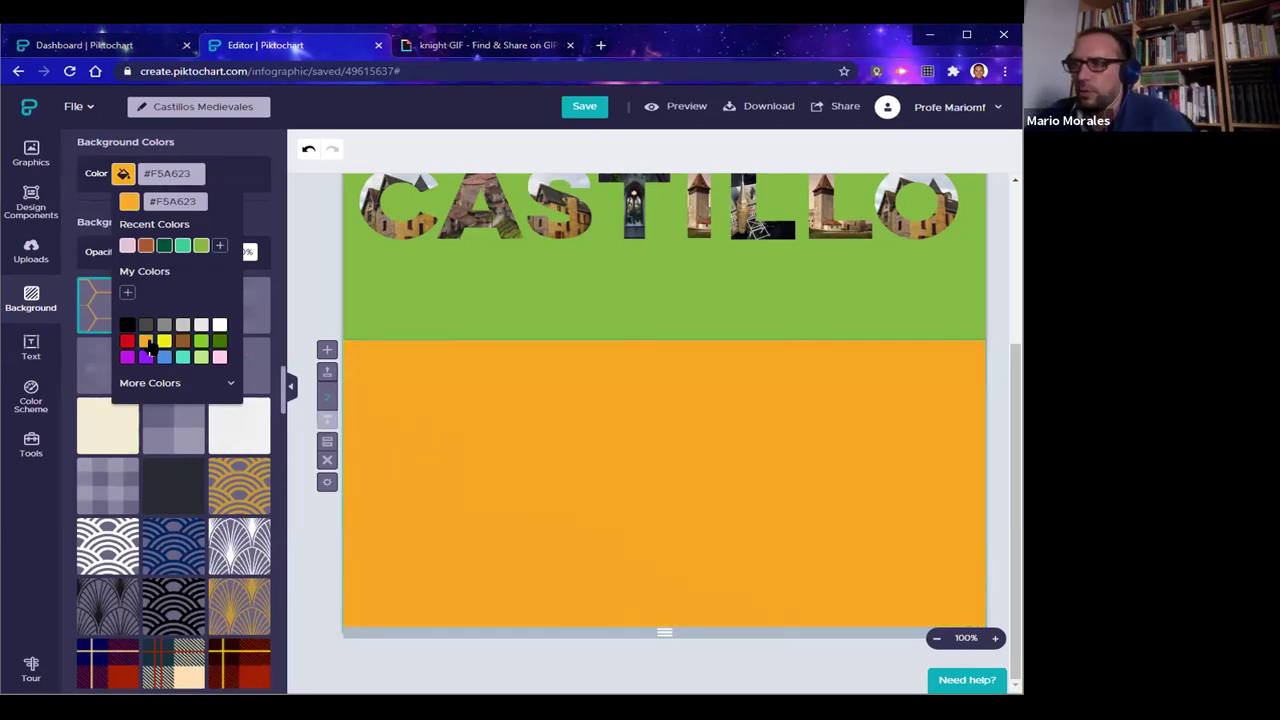
left_click(164, 342)
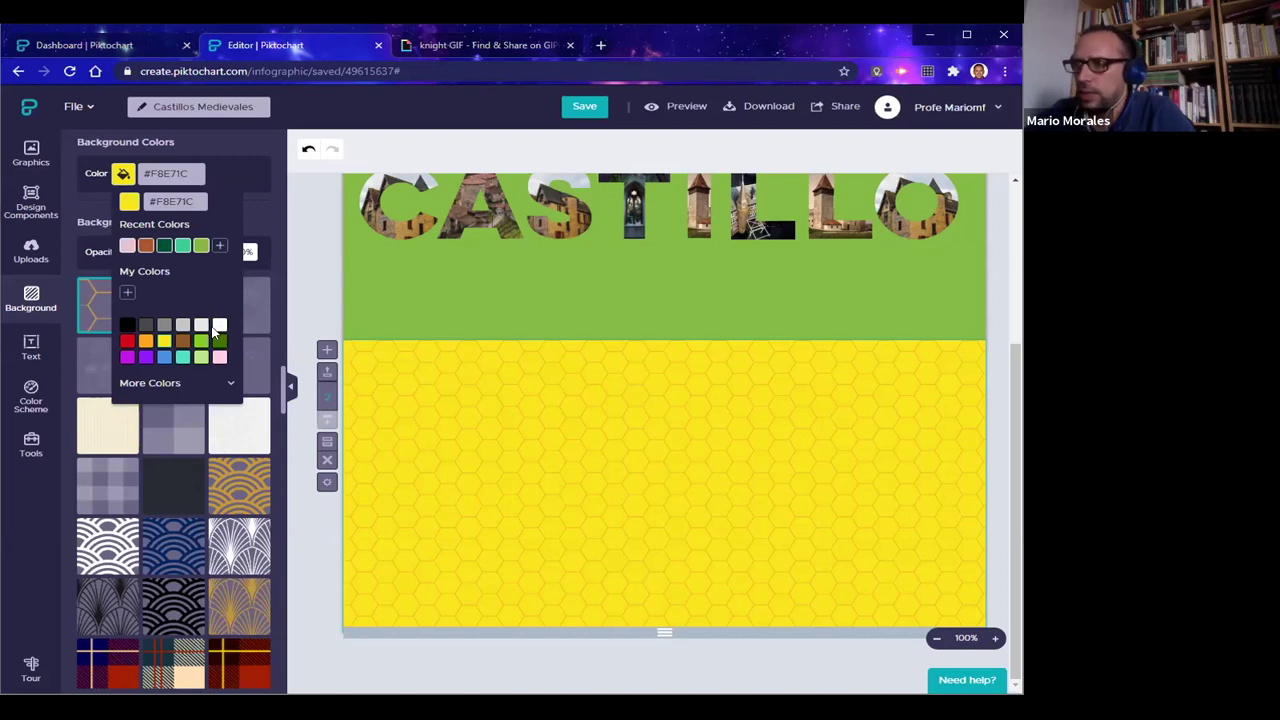
left_click(202, 342)
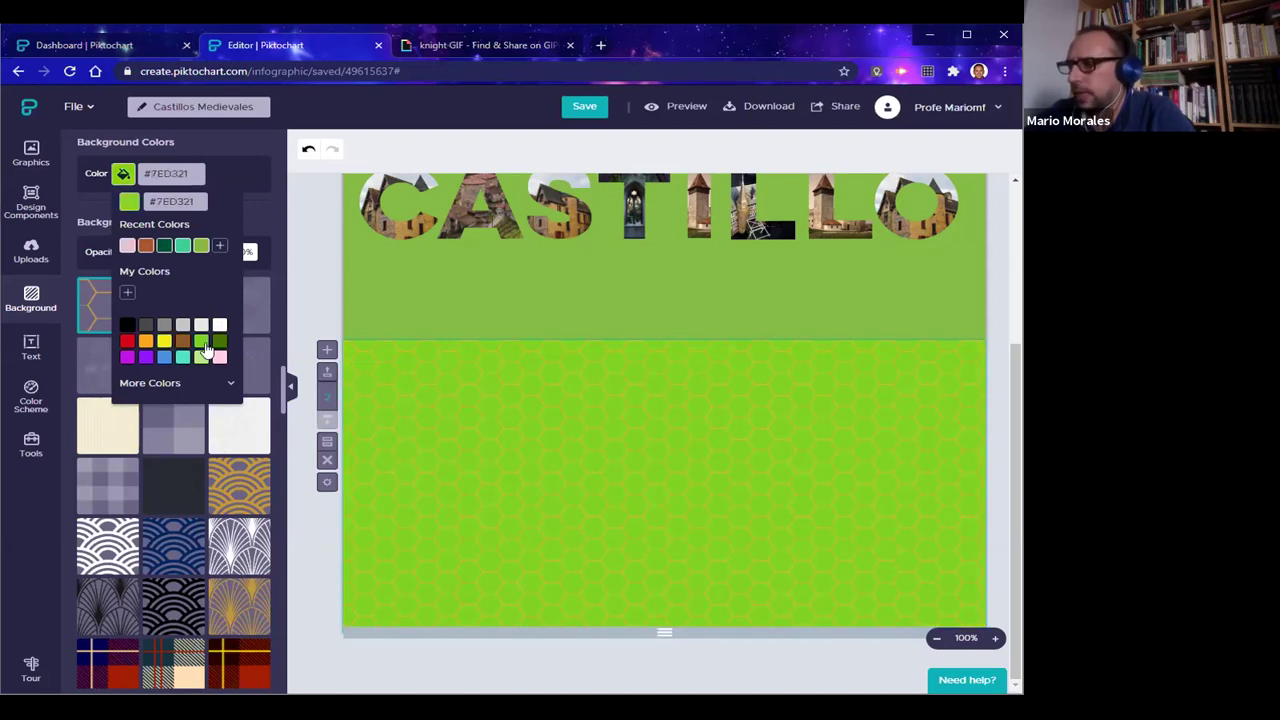
left_click(201, 356)
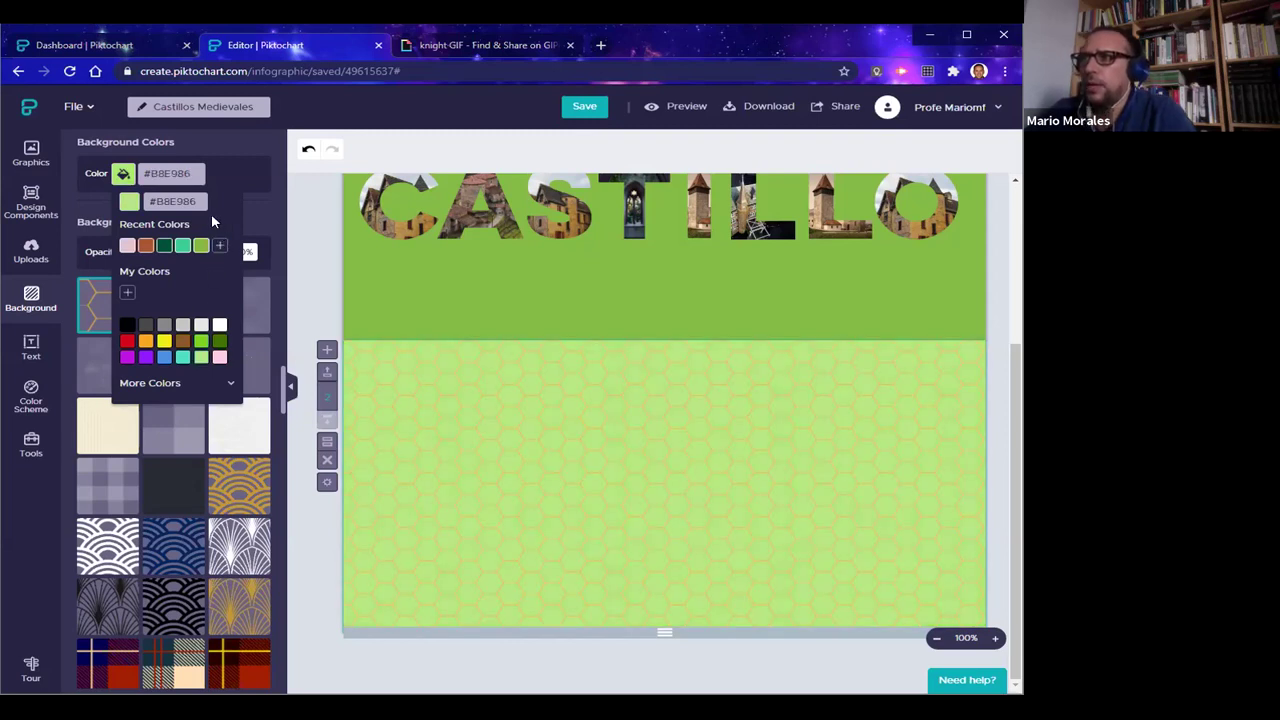
left_click(257, 208)
Apply the white hearts pattern to the second block's background and lower its opacity to 28%
left_click(173, 365)
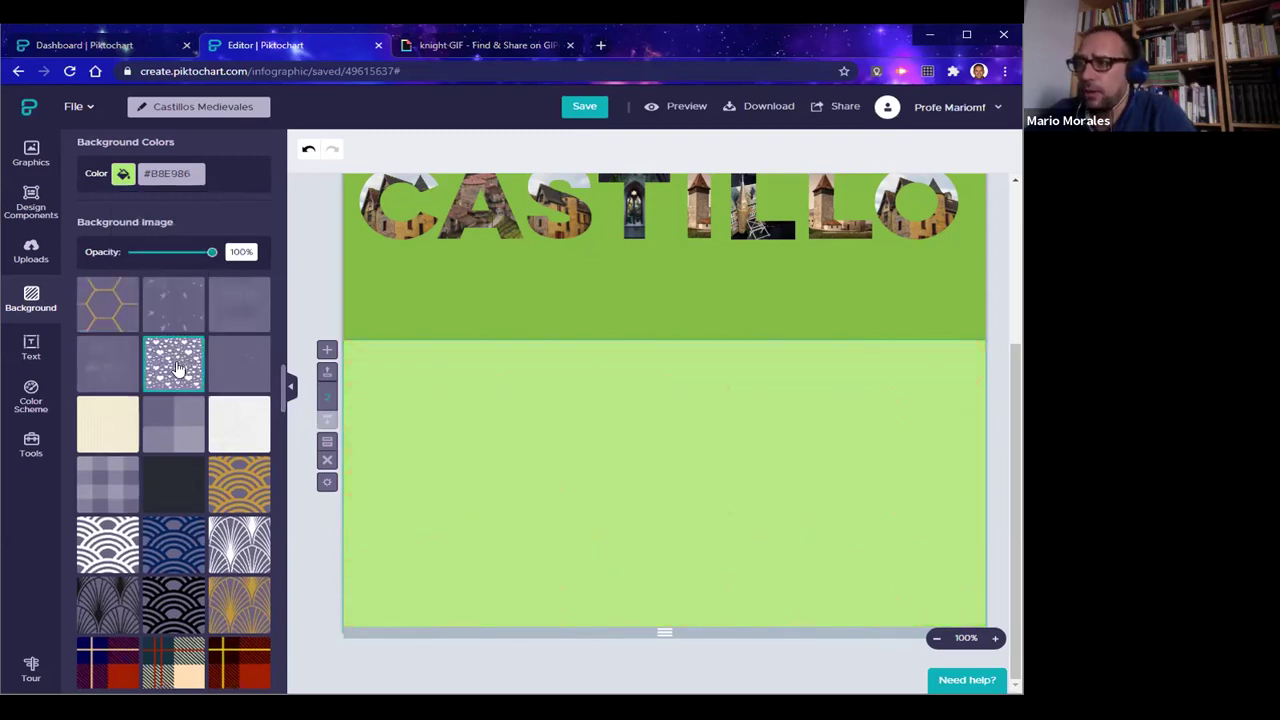
scroll(194, 403, "down", 1)
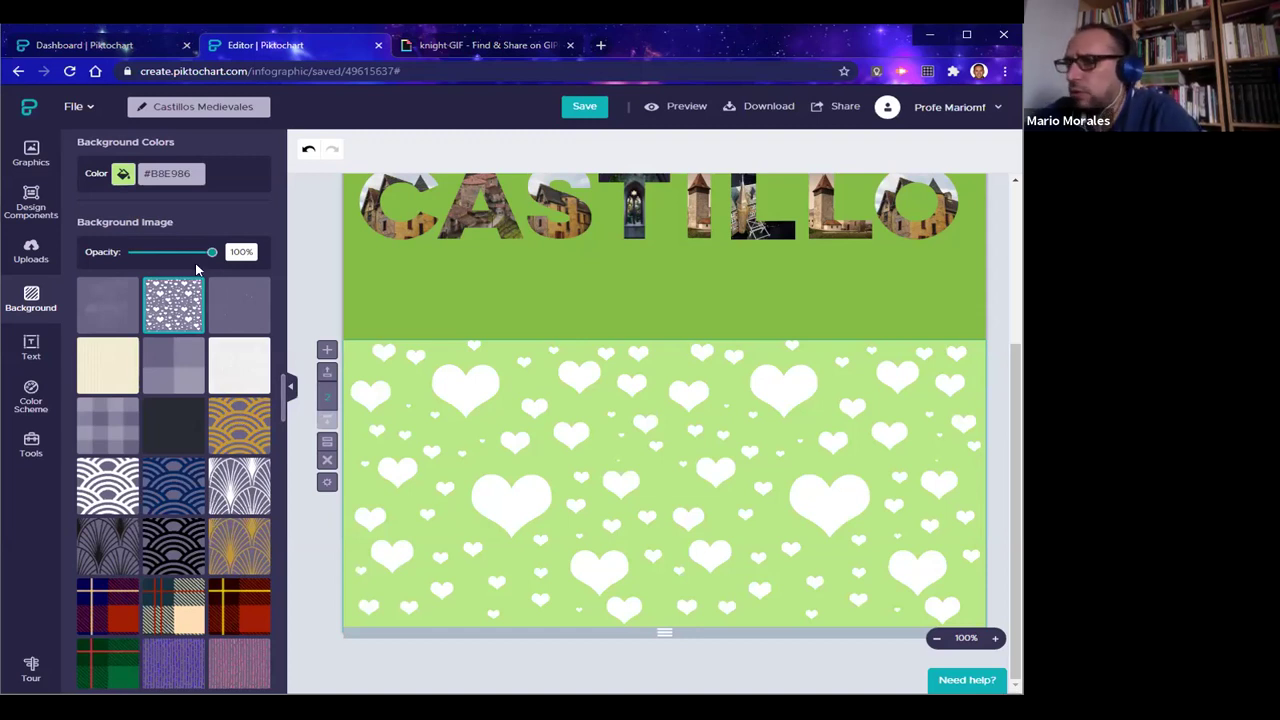
left_click_drag(212, 253, 157, 258)
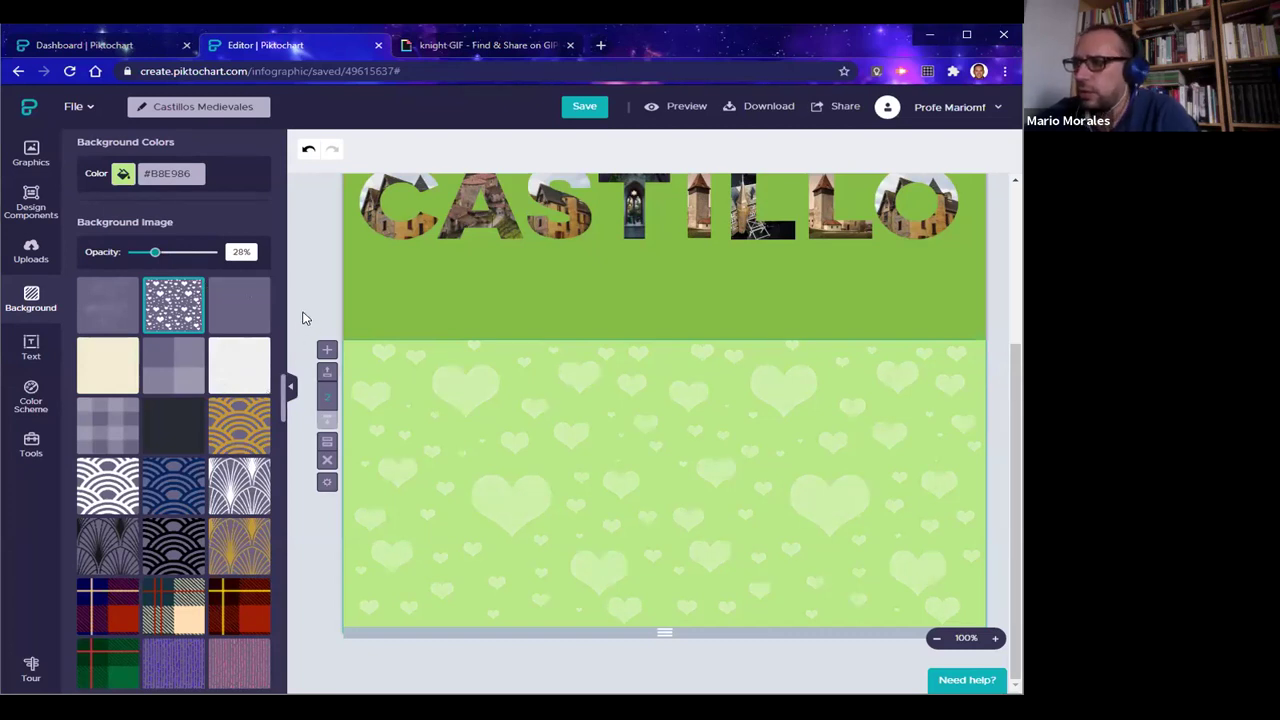
Replace the second block's hearts with the pattern of blue four-lobed diamond shapes
scroll(130, 530, "down", 10)
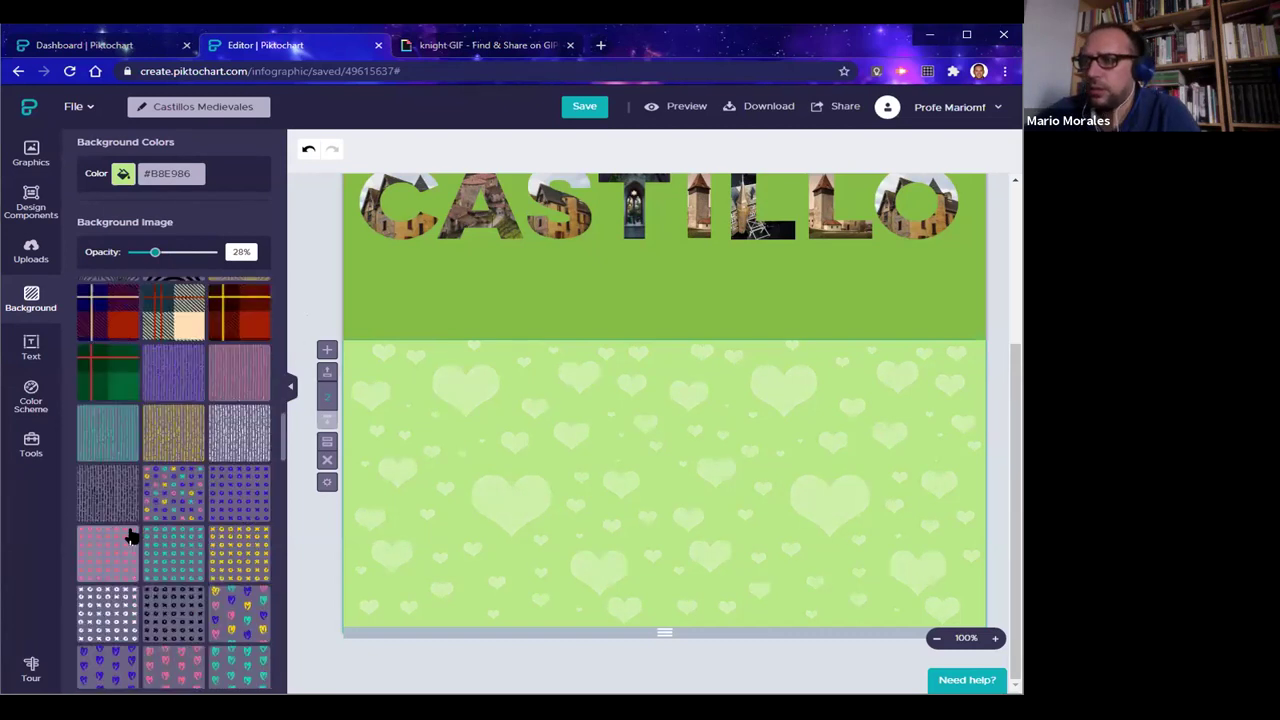
scroll(136, 527, "down", 8)
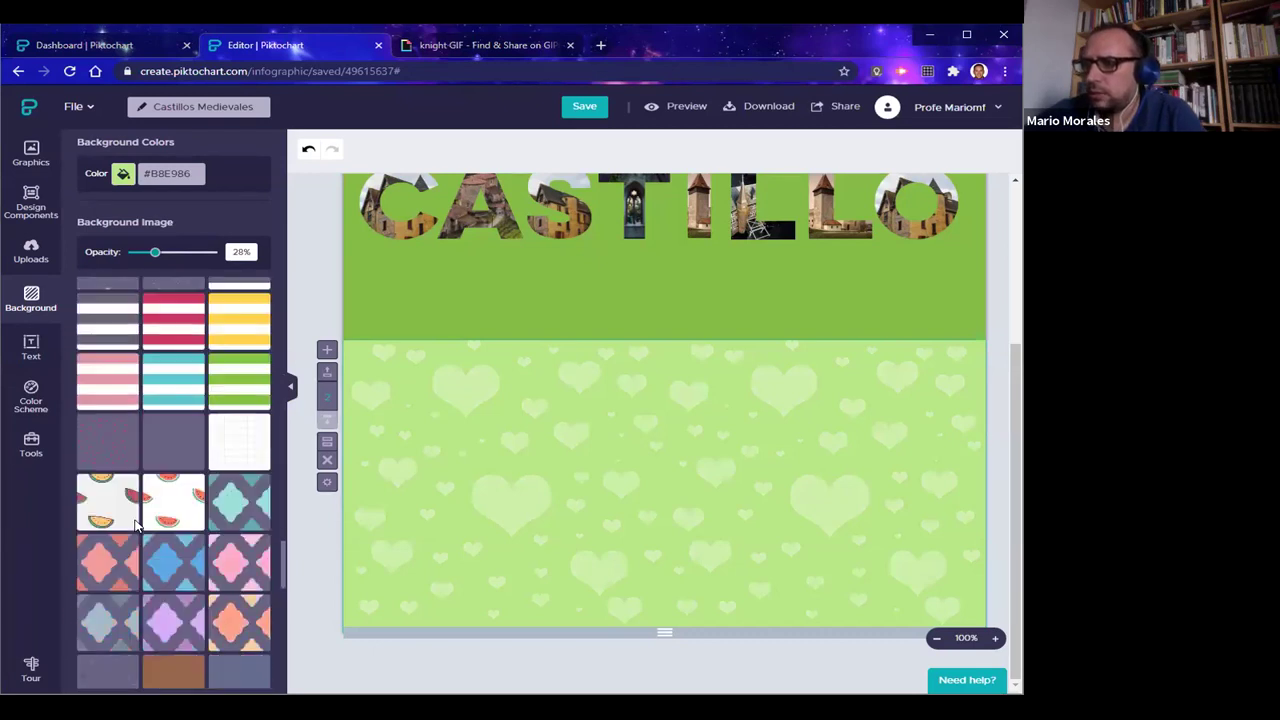
scroll(136, 527, "down", 5)
scroll(137, 523, "up", 2)
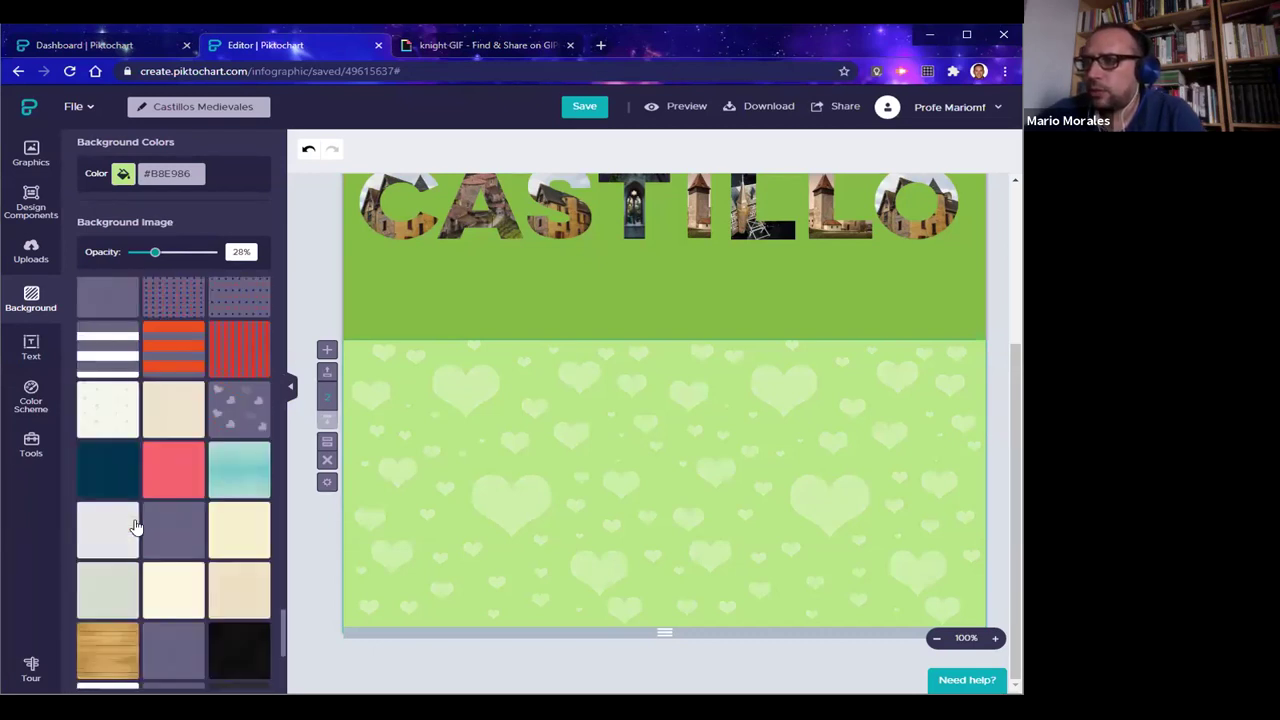
scroll(165, 553, "down", 5)
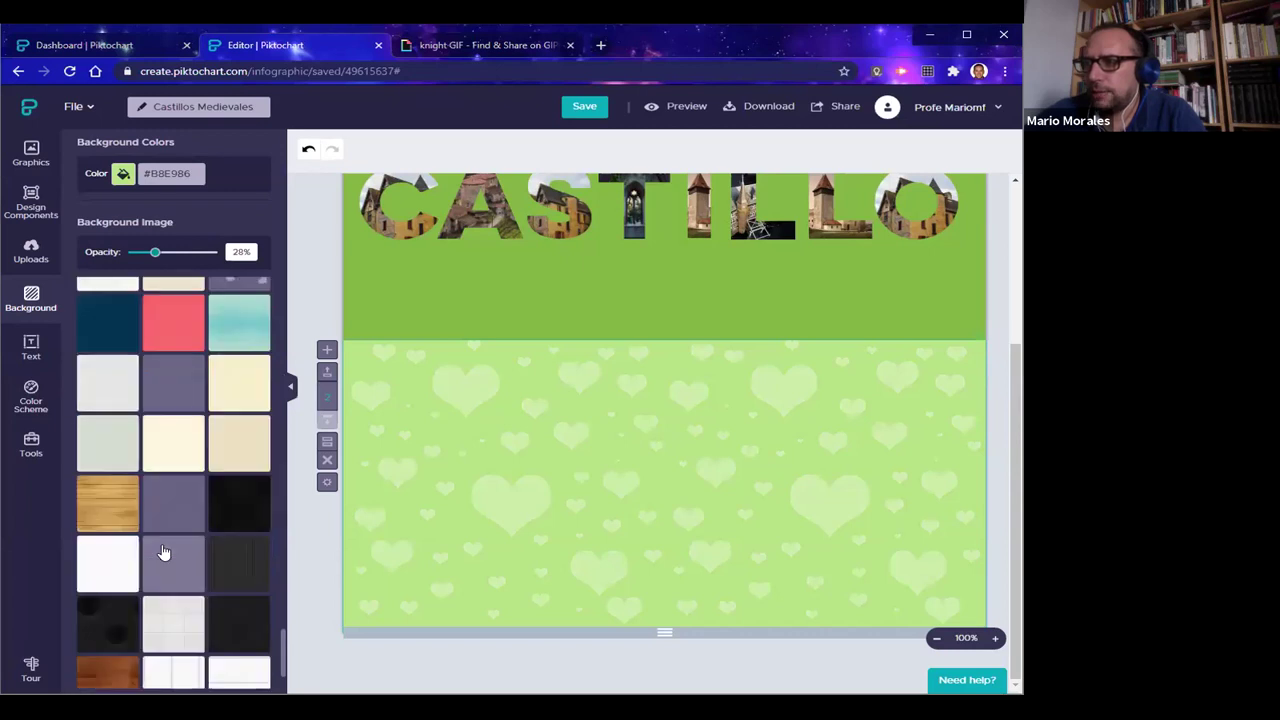
scroll(140, 580, "up", 5)
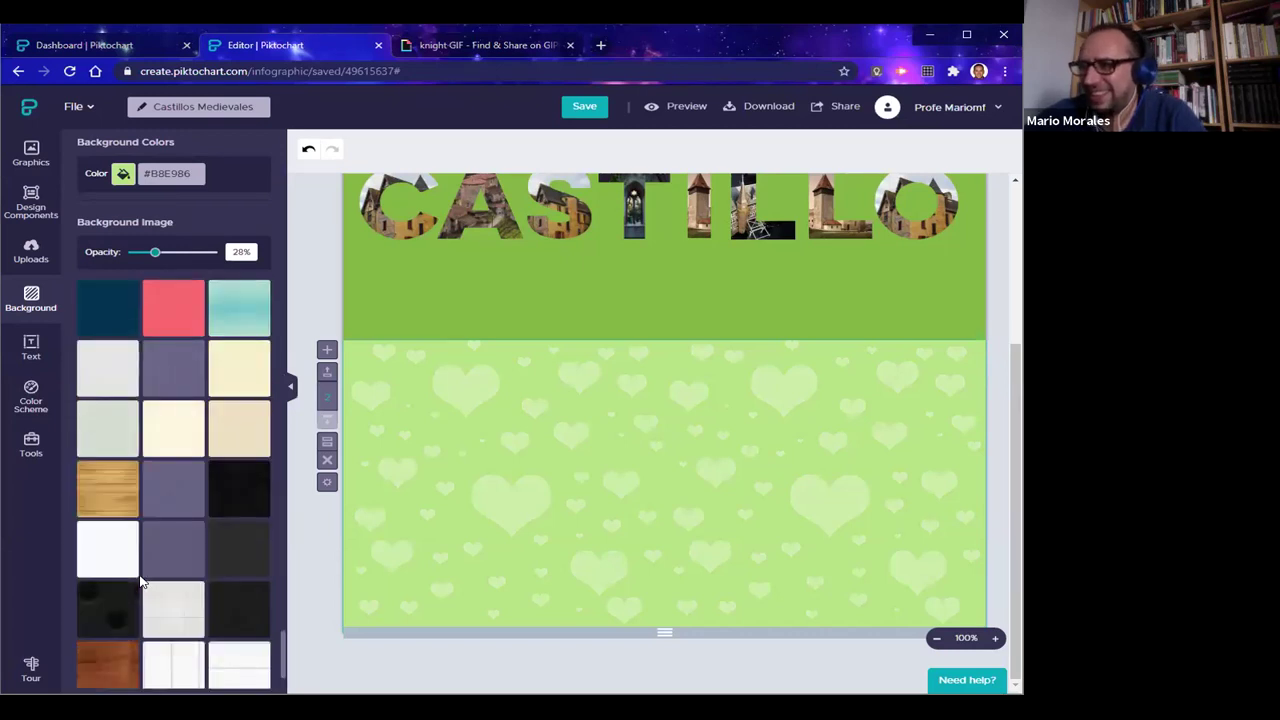
scroll(139, 575, "up", 3)
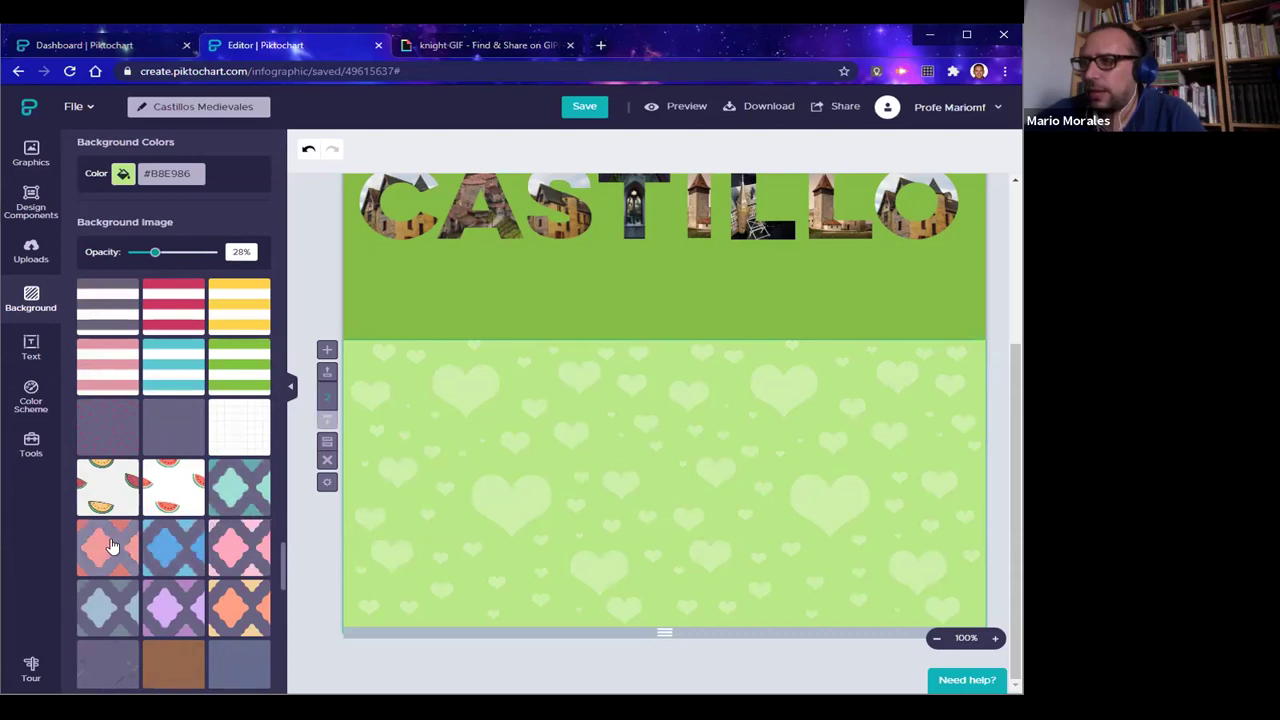
left_click(177, 541)
scroll(178, 543, "down", 3)
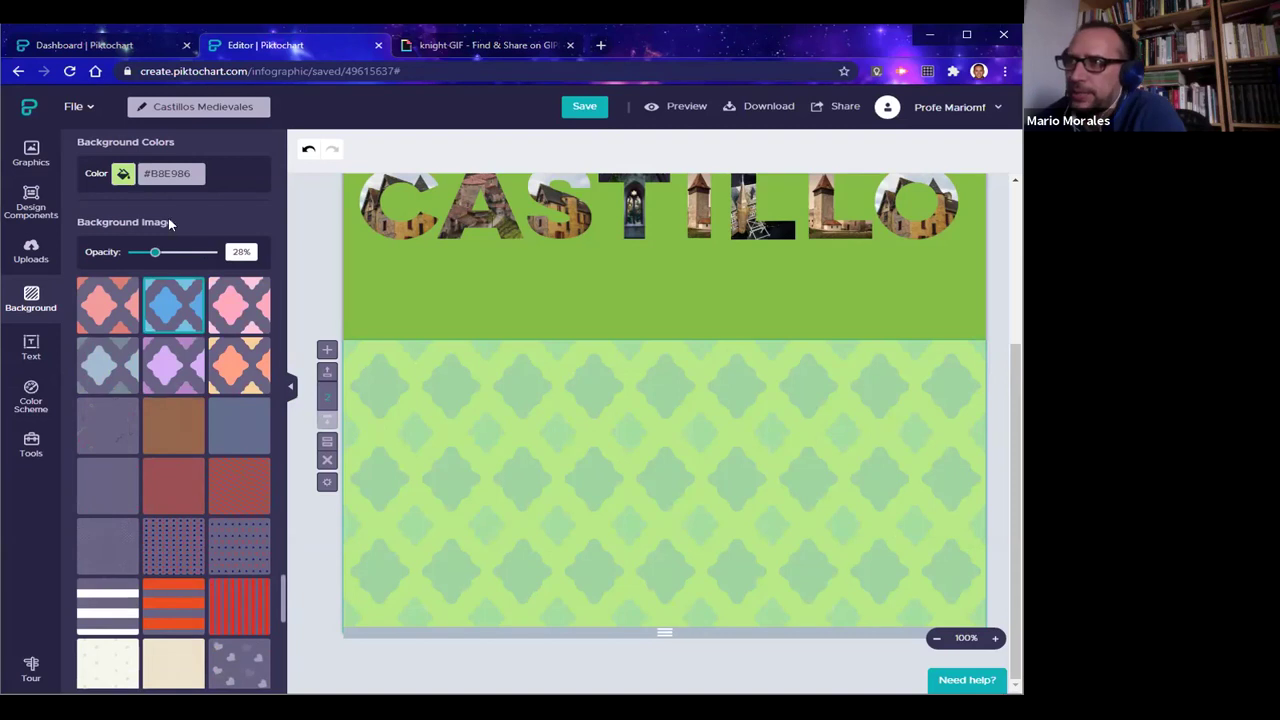
Try grey, bright green, brown #8B572A, yellow, orange #F5A623 and red #D0021B behind the second block's blue diamond pattern
left_click(123, 175)
left_click(182, 326)
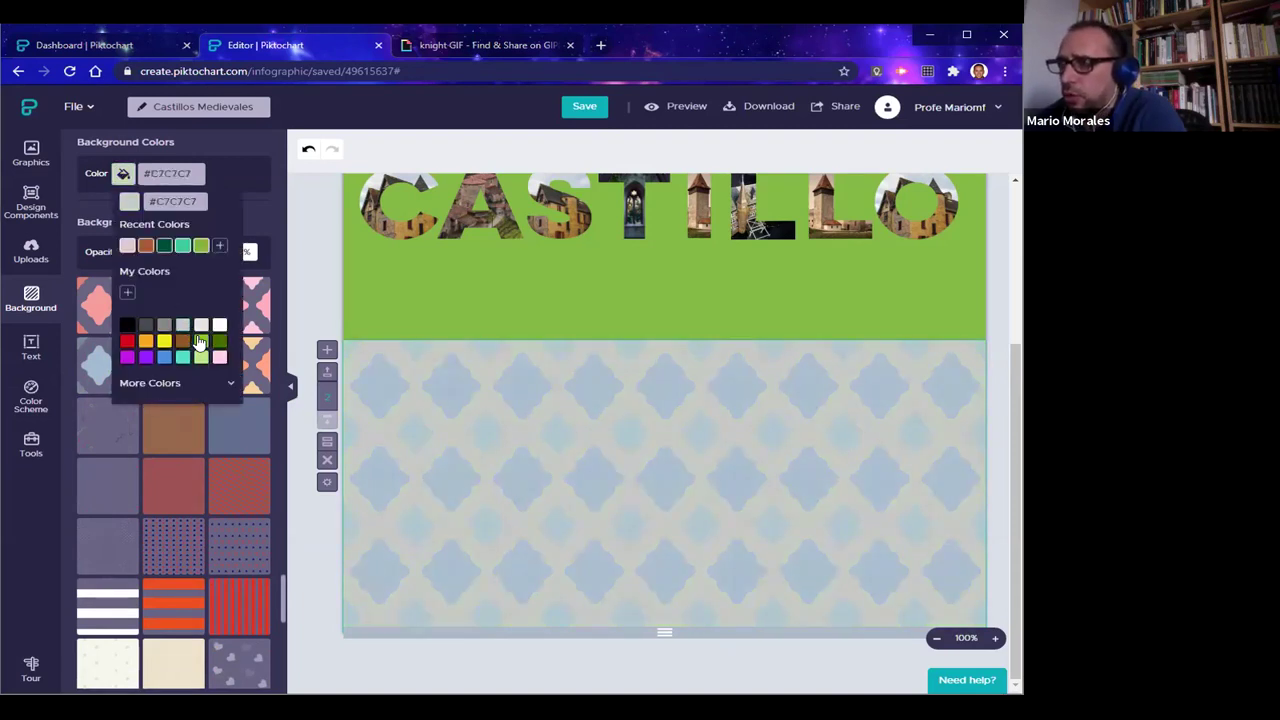
left_click(199, 343)
left_click(182, 342)
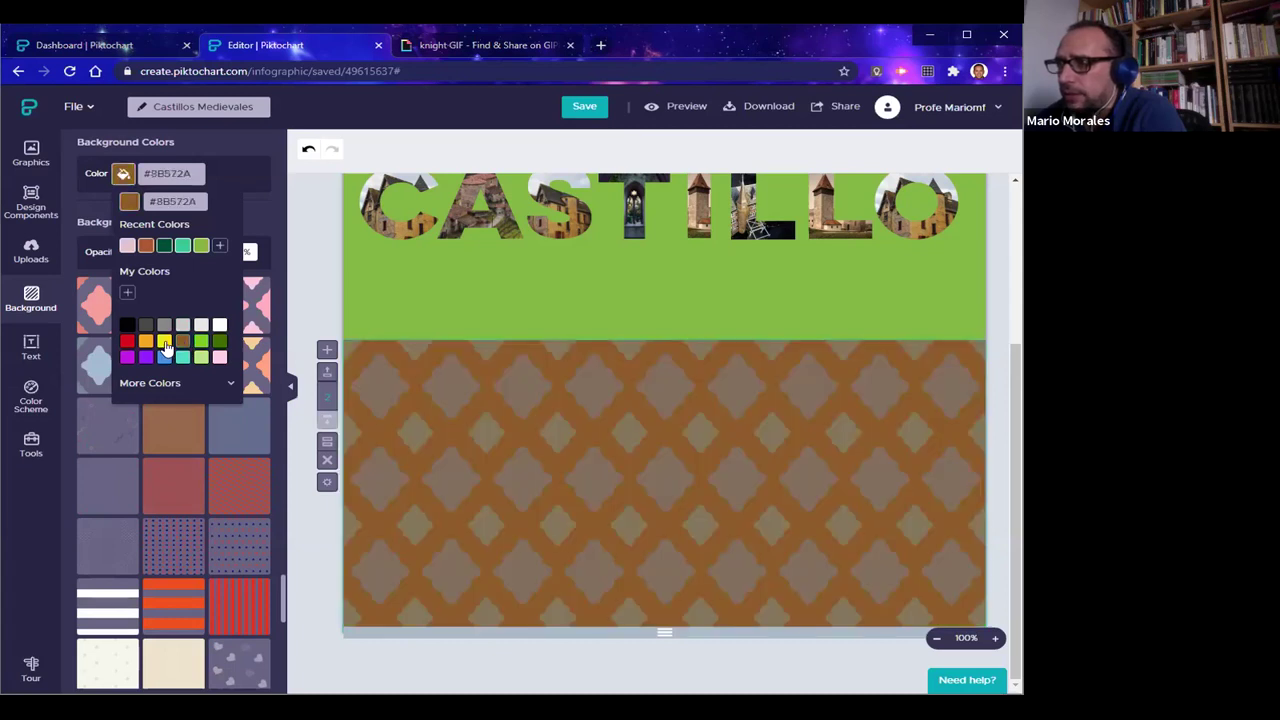
left_click(164, 343)
left_click(145, 343)
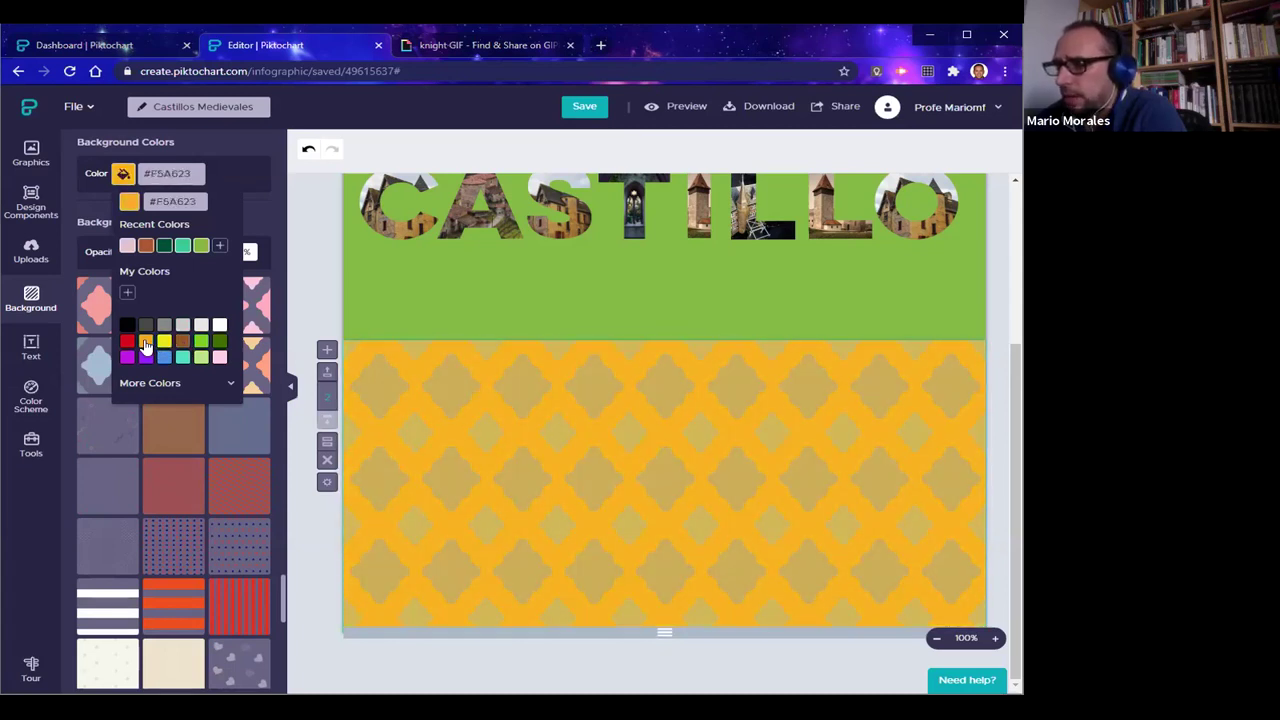
left_click(127, 342)
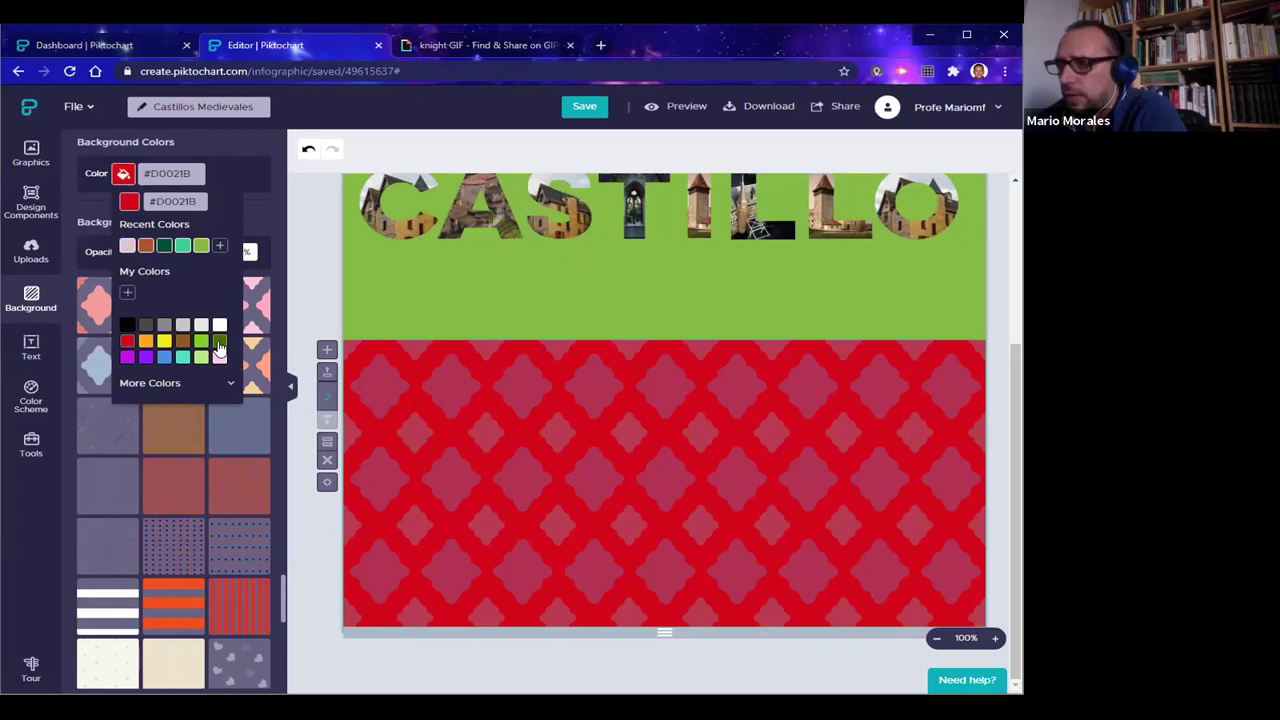
Try #417505, #50E3C2, #4A90E2, #9013FE and the recent brown #AA542F behind the diamonds, and settle on recent dark green #00542F
left_click(220, 343)
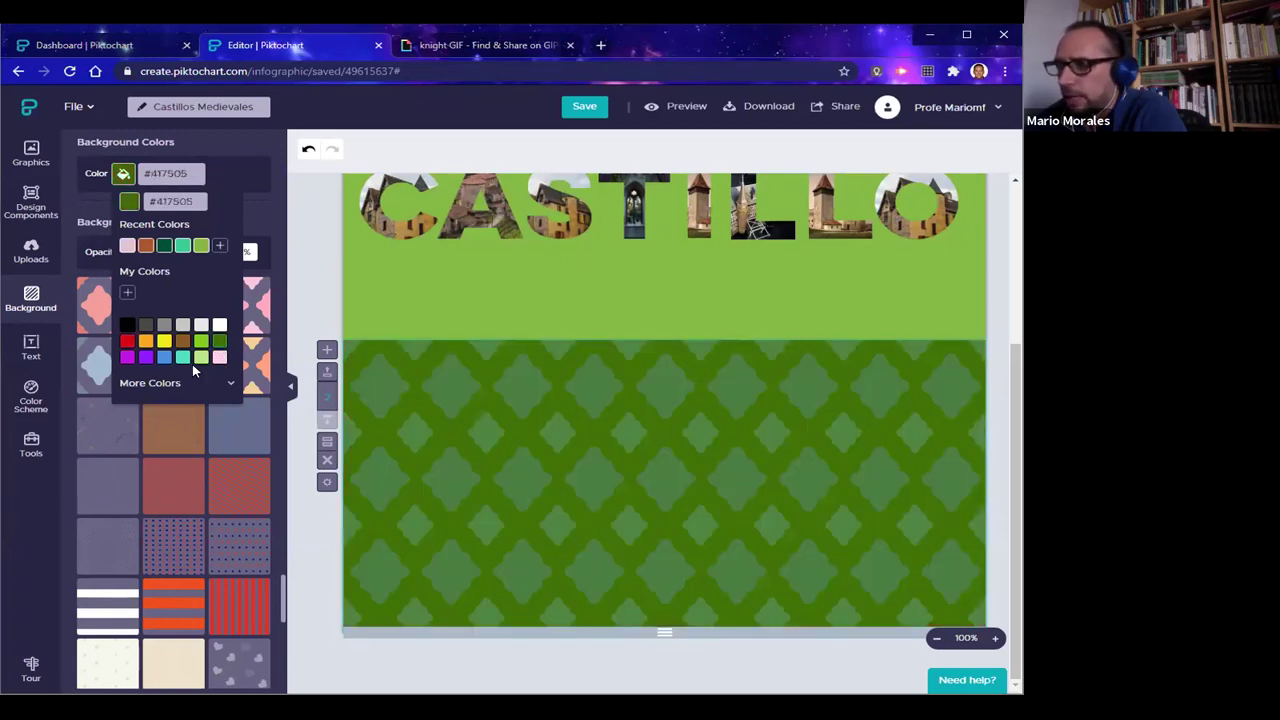
left_click(178, 359)
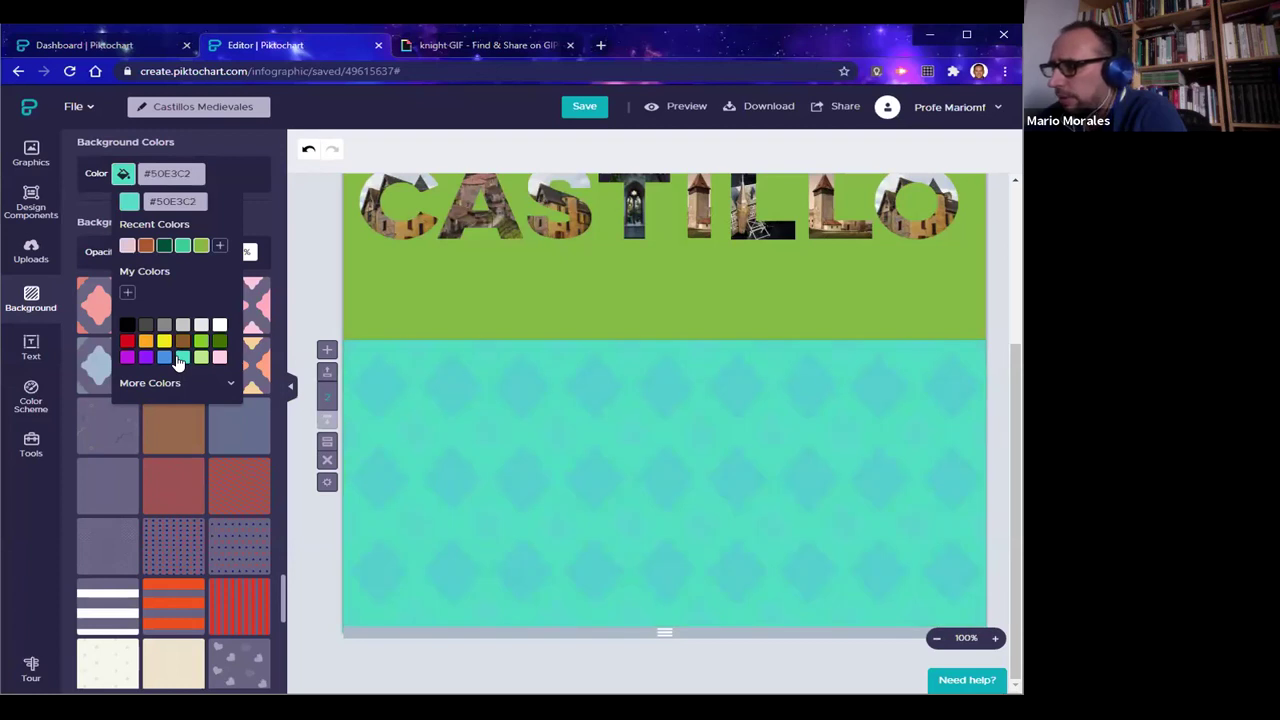
left_click(164, 358)
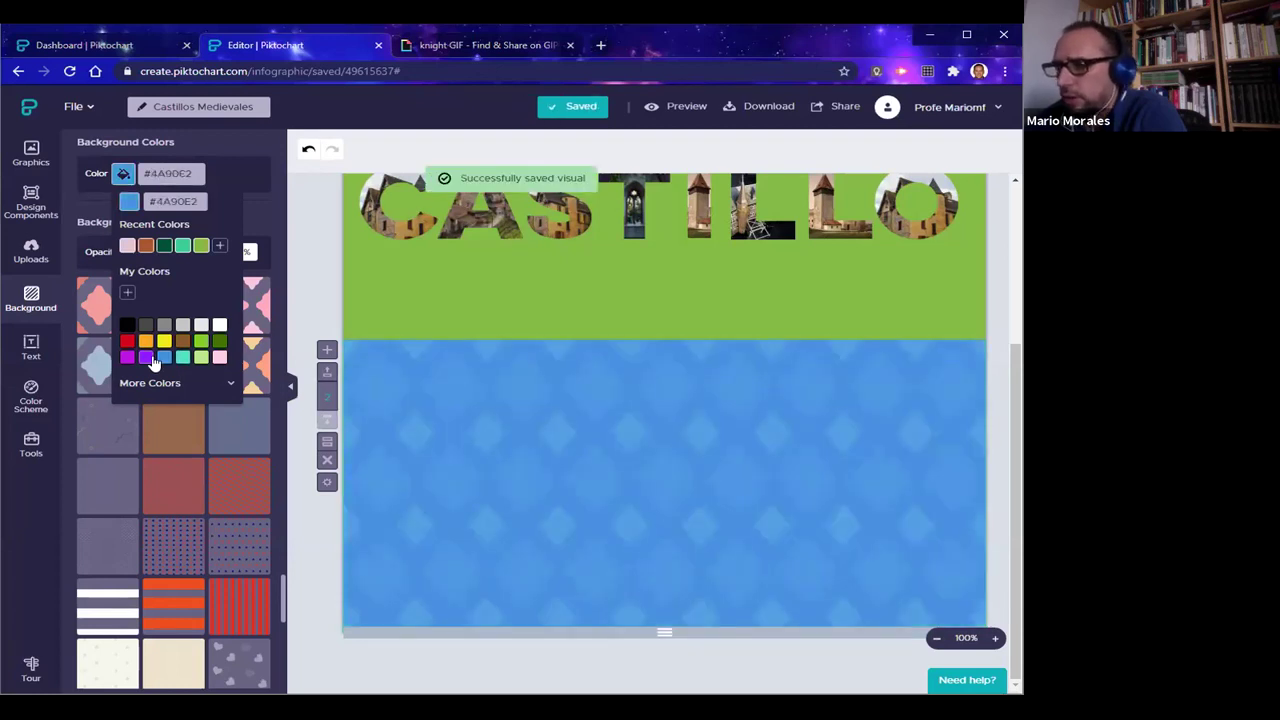
left_click(146, 358)
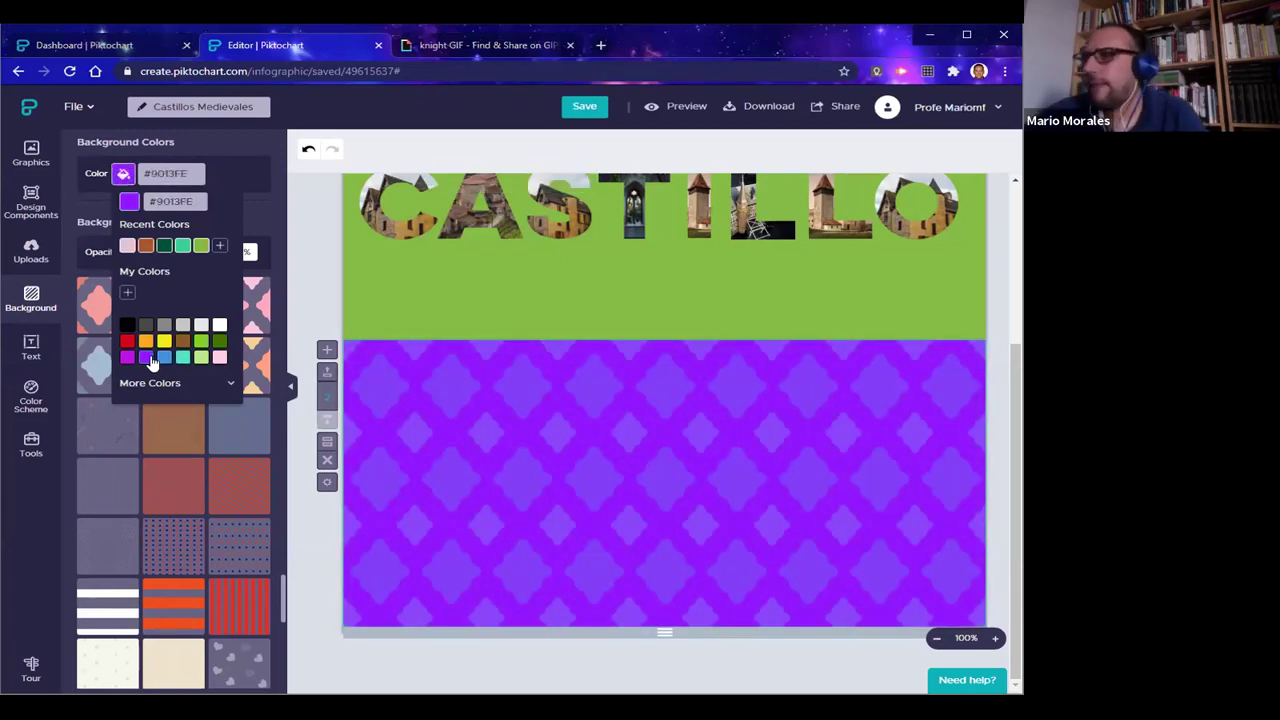
left_click(146, 246)
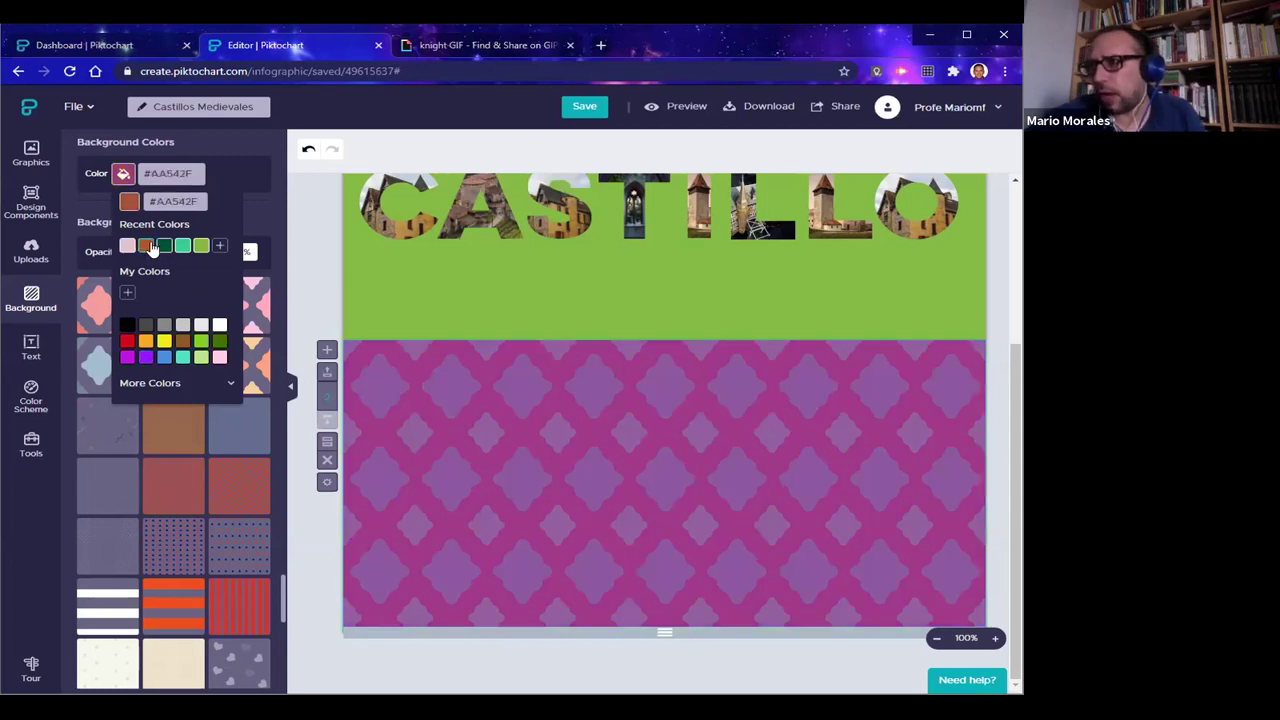
left_click(164, 246)
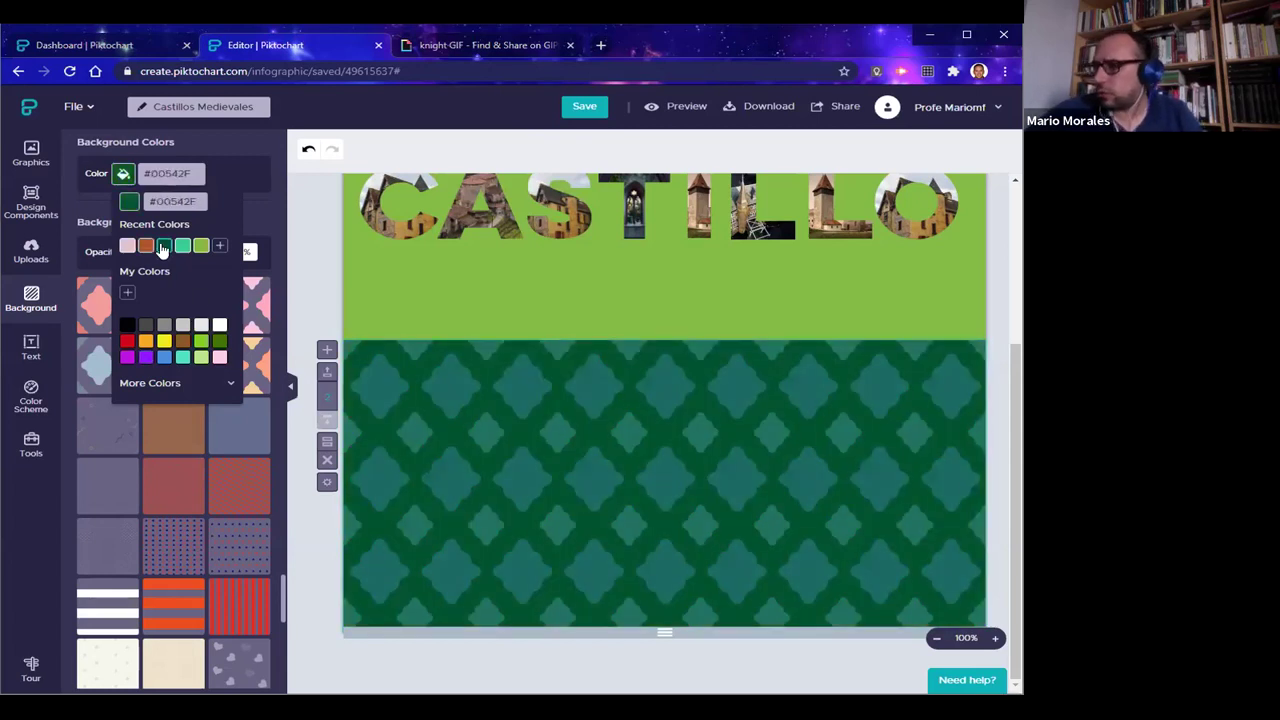
left_click(249, 212)
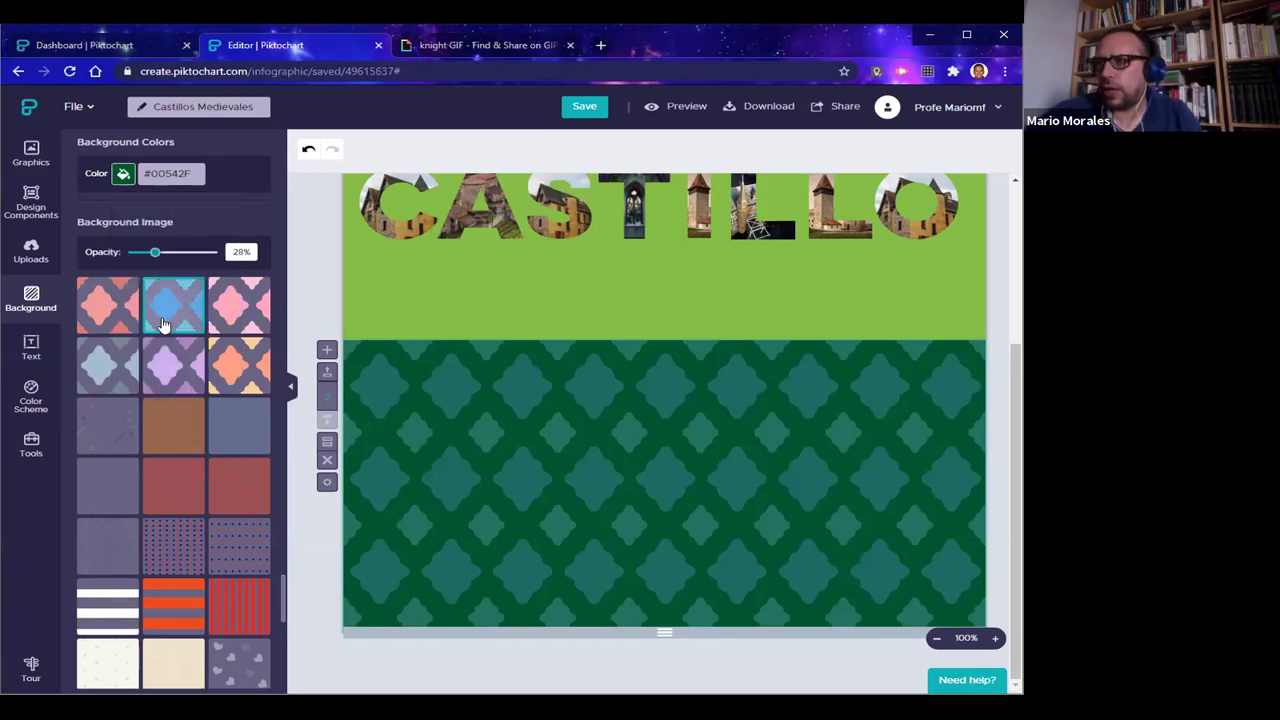
Try the pink, blue, orange and grey-blue diamond patterns, the plain brown texture and the faint scattered shapes on the second block
left_click(232, 312)
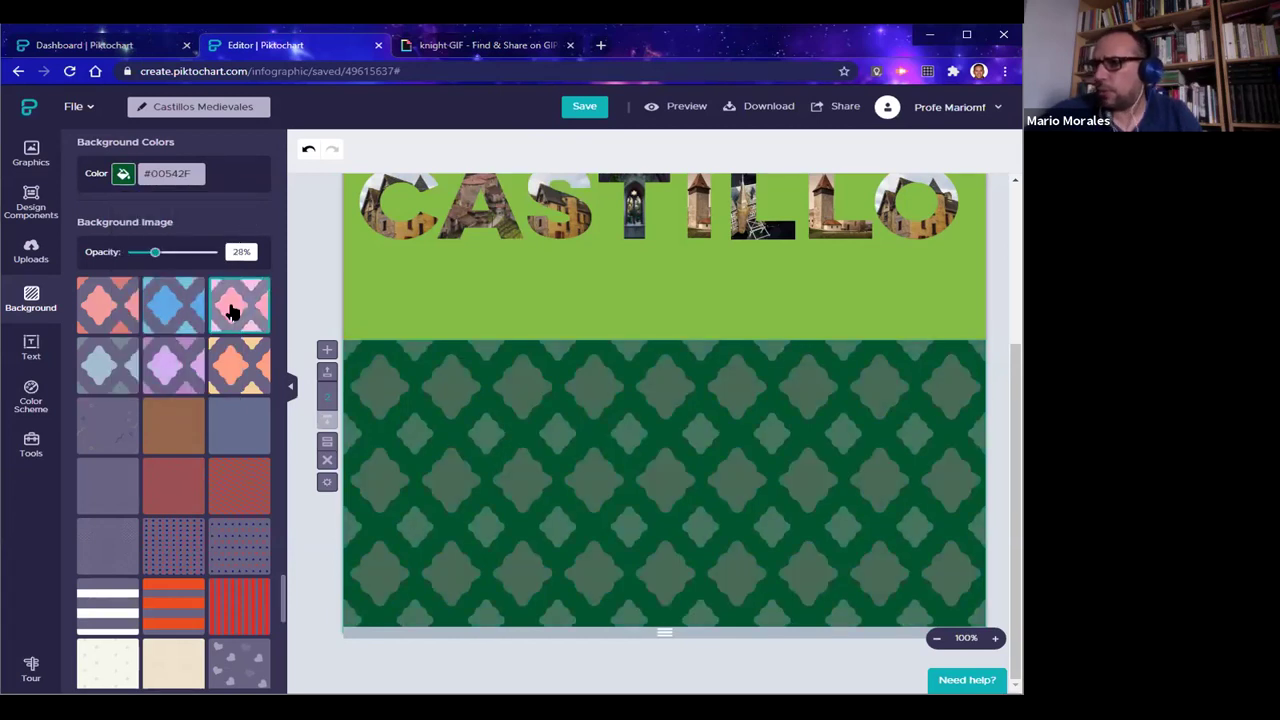
left_click(180, 315)
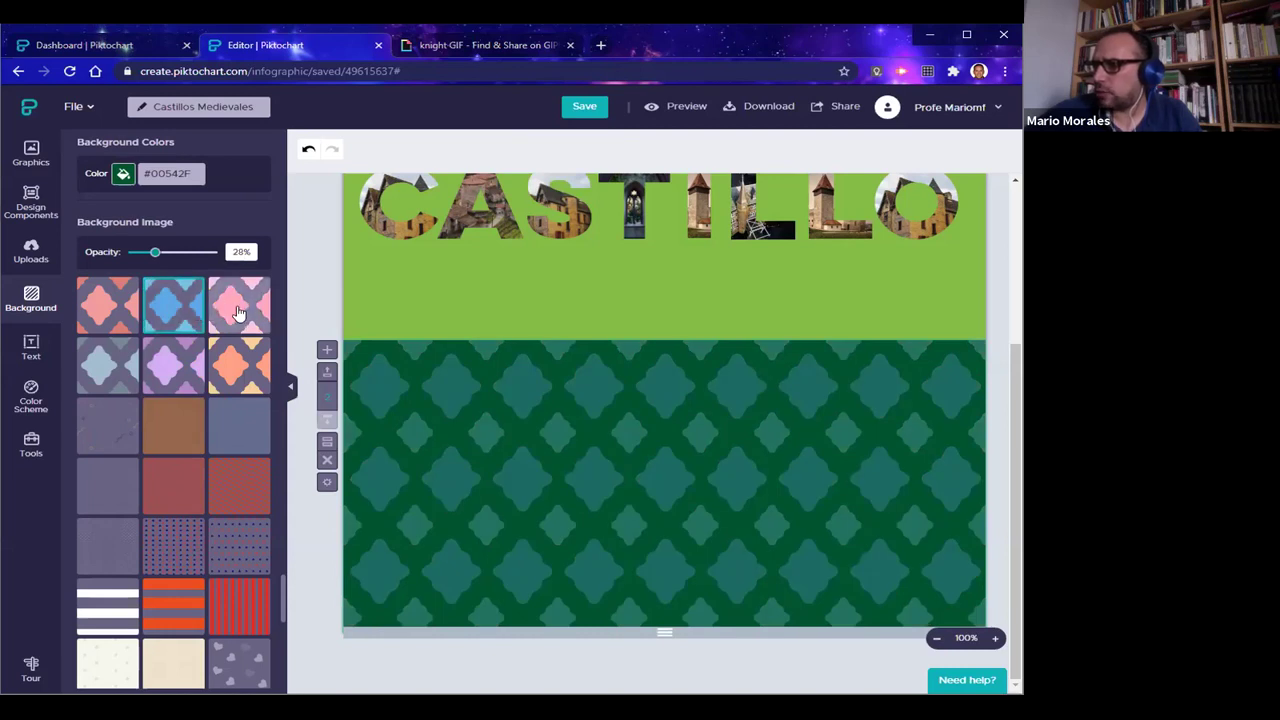
left_click(238, 313)
left_click(236, 360)
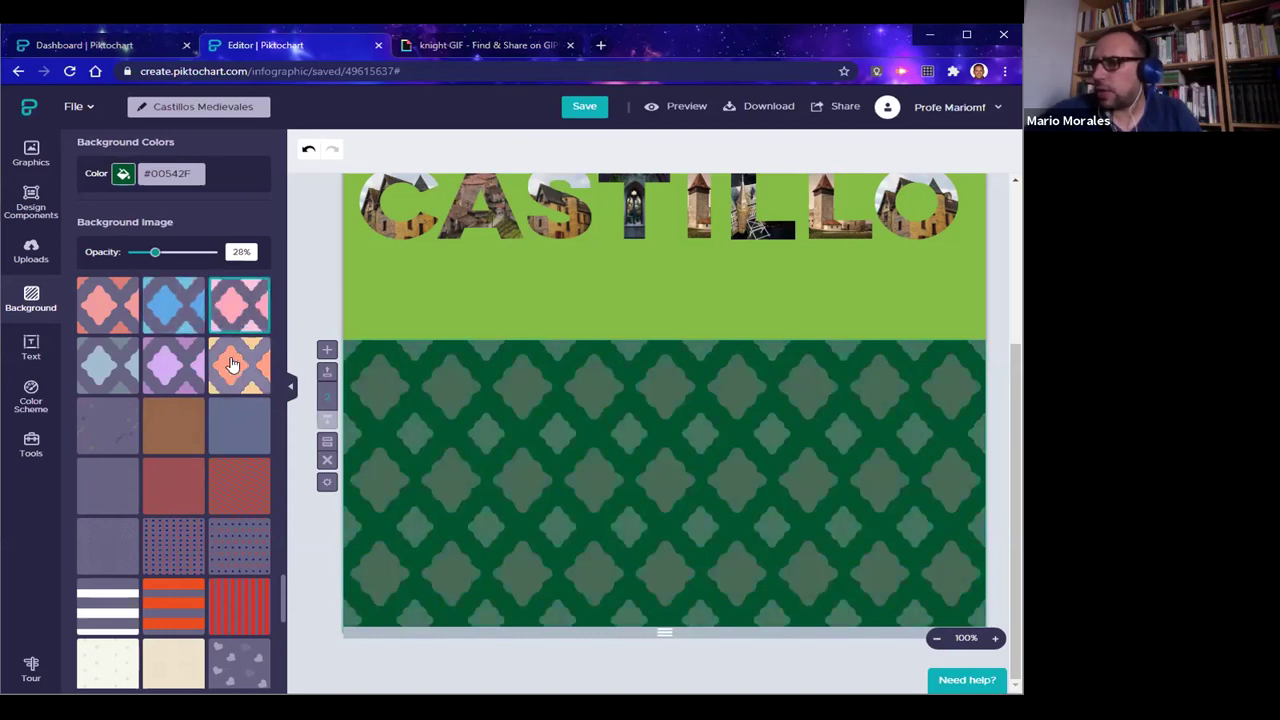
scroll(173, 370, "down", 1)
left_click(173, 370)
scroll(171, 371, "up", 2)
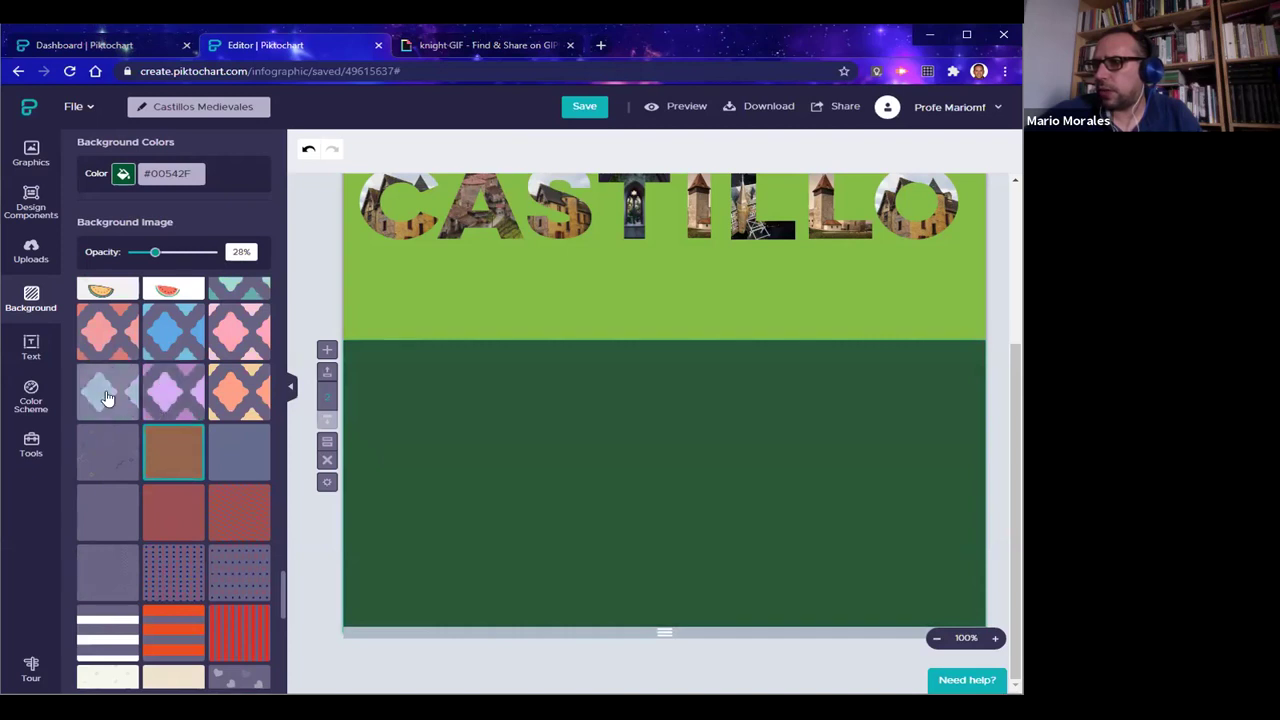
left_click(106, 400)
left_click(106, 377)
scroll(105, 378, "down", 1)
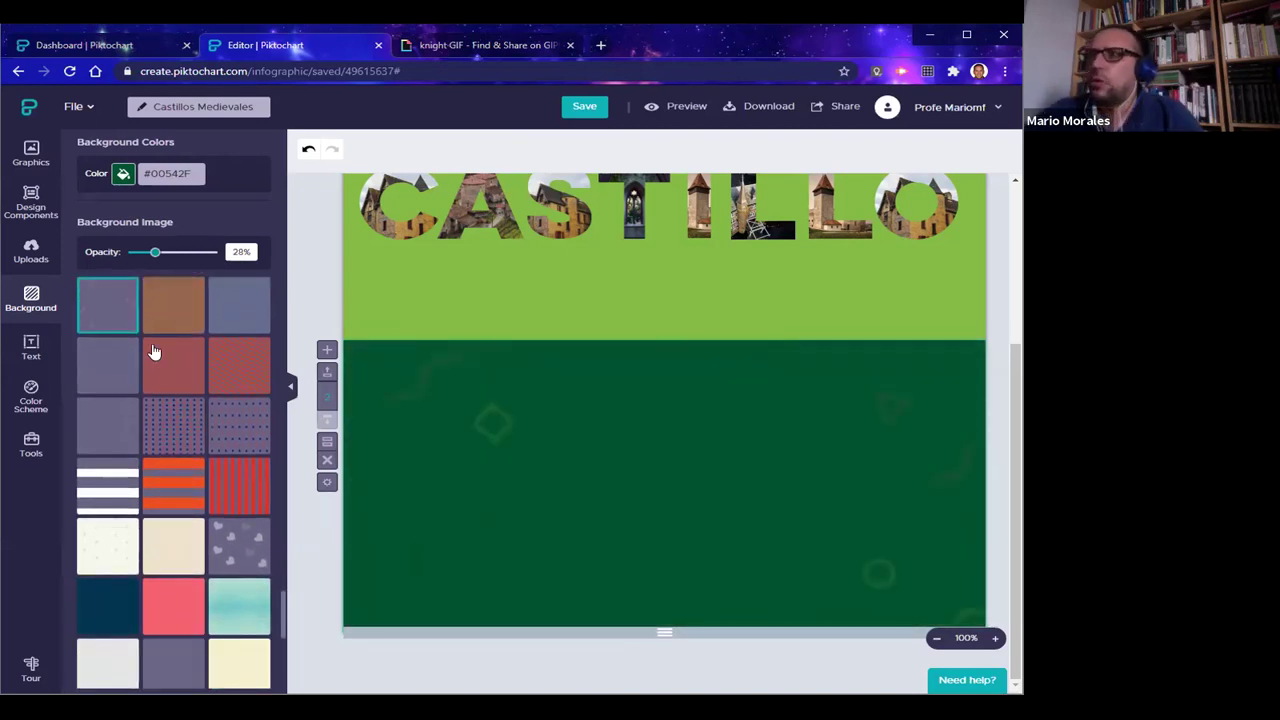
Remove the background image from the second block
scroll(187, 440, "up", 5)
scroll(187, 440, "up", 20)
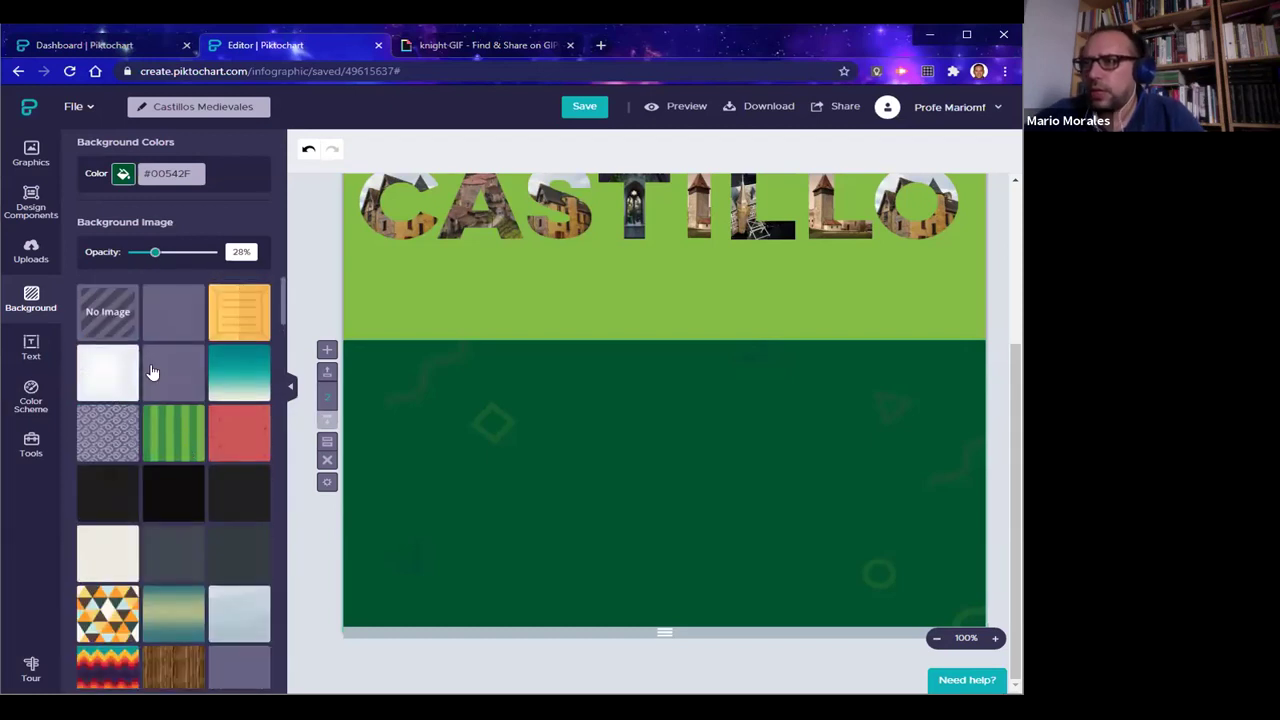
left_click(106, 316)
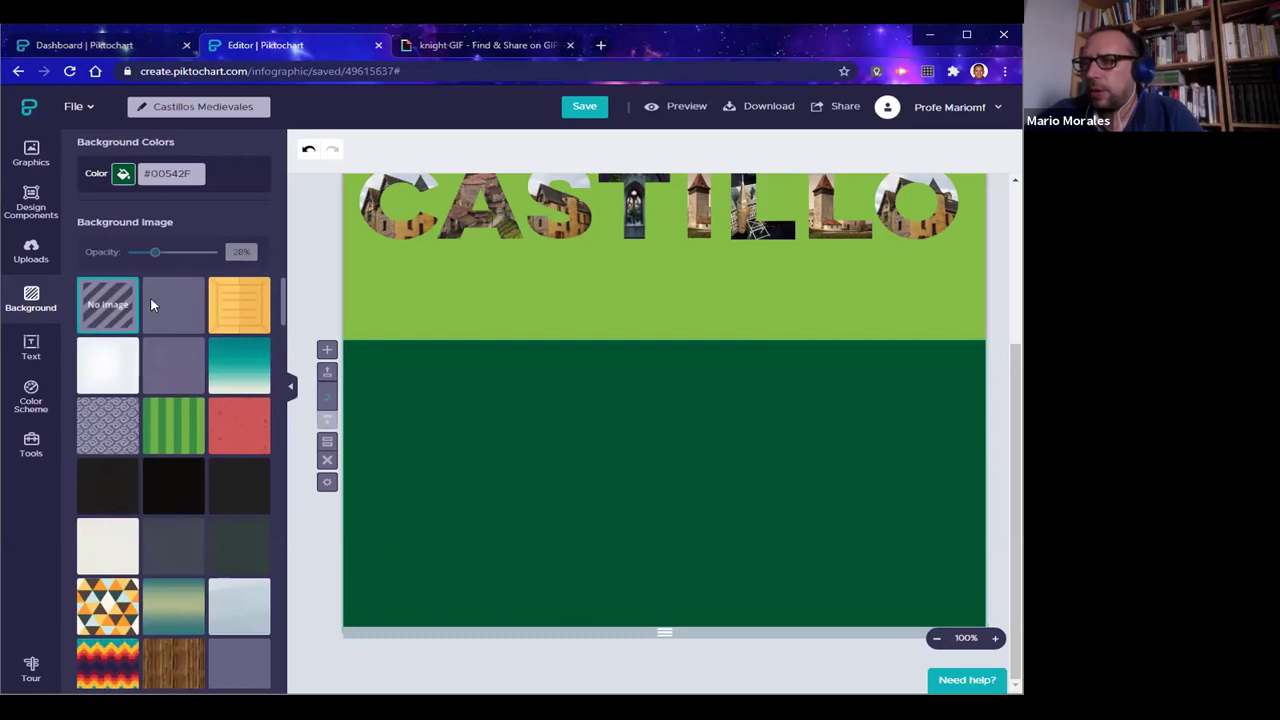
Try the recent green #3CD190 as the second block's plain background, and settle on white #FFFFFF
left_click(123, 173)
left_click(181, 246)
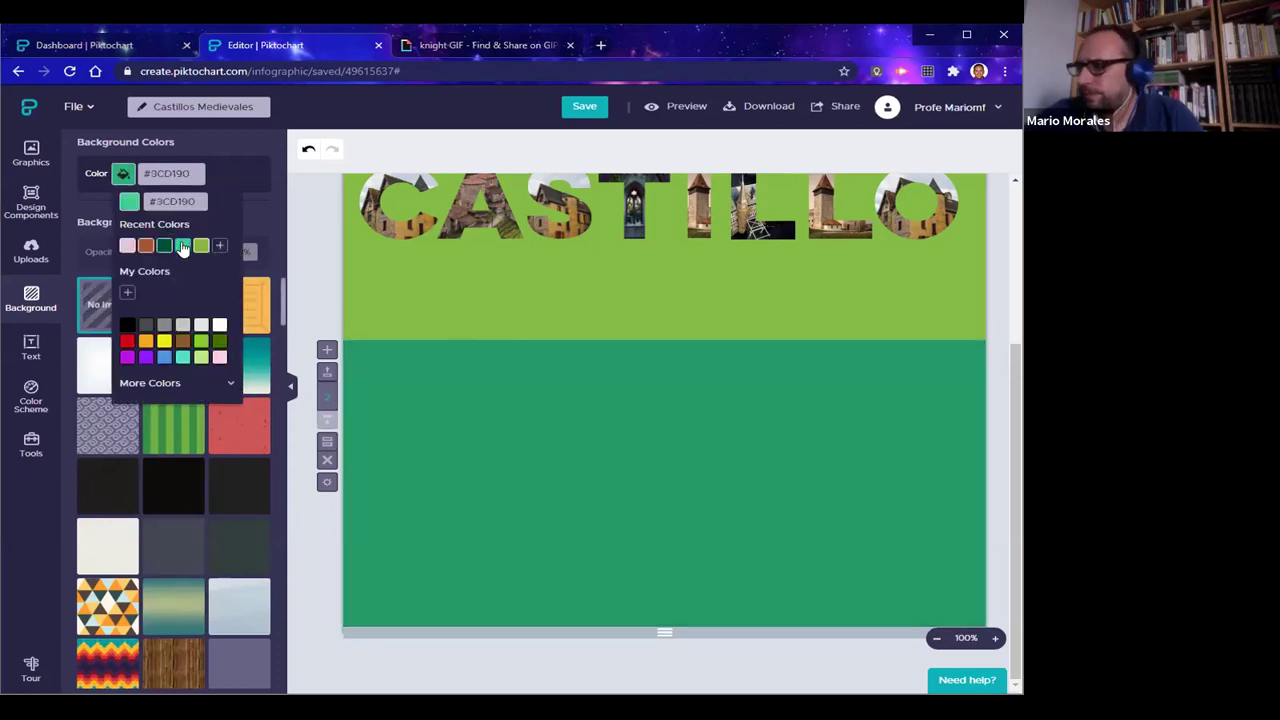
left_click(304, 276)
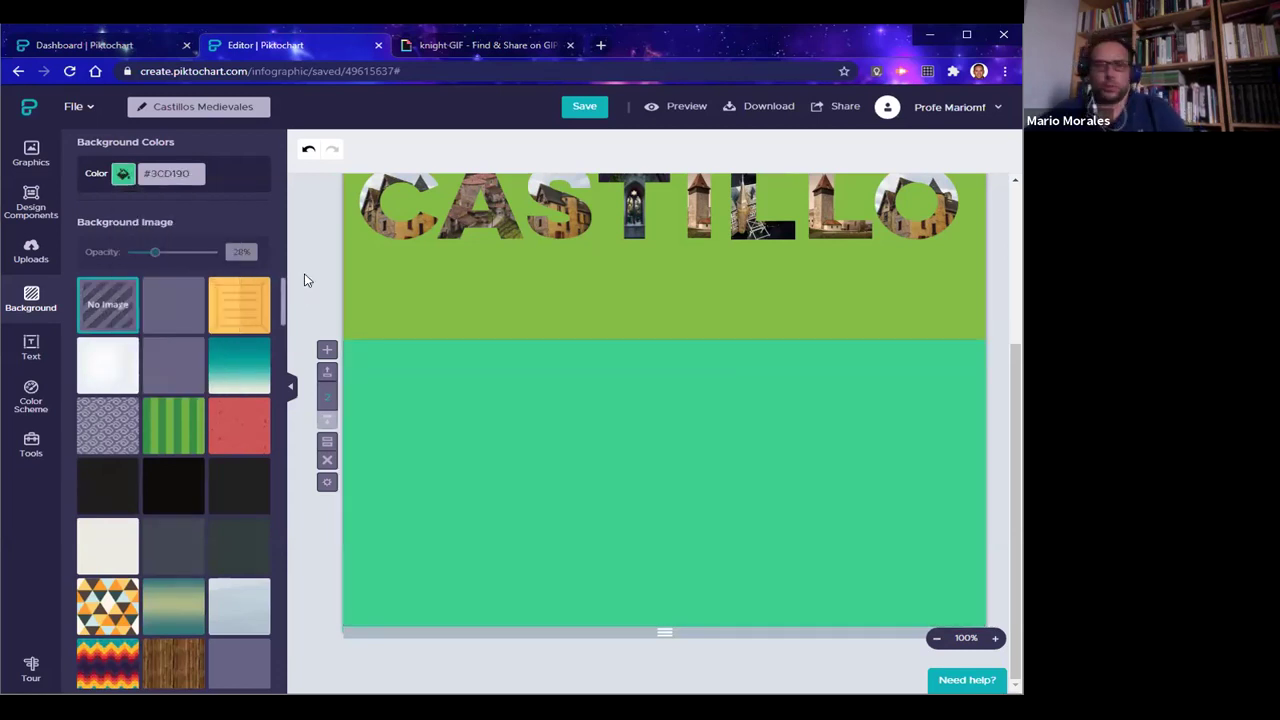
left_click(123, 173)
left_click(221, 326)
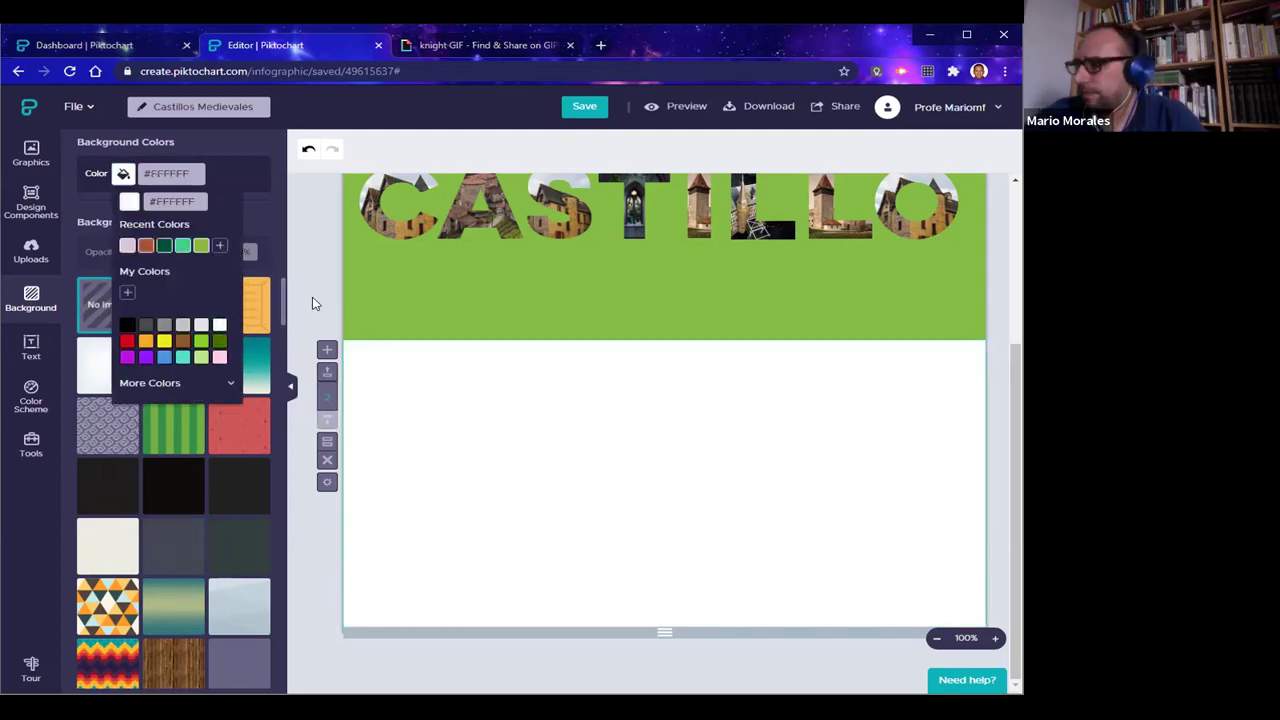
left_click(310, 294)
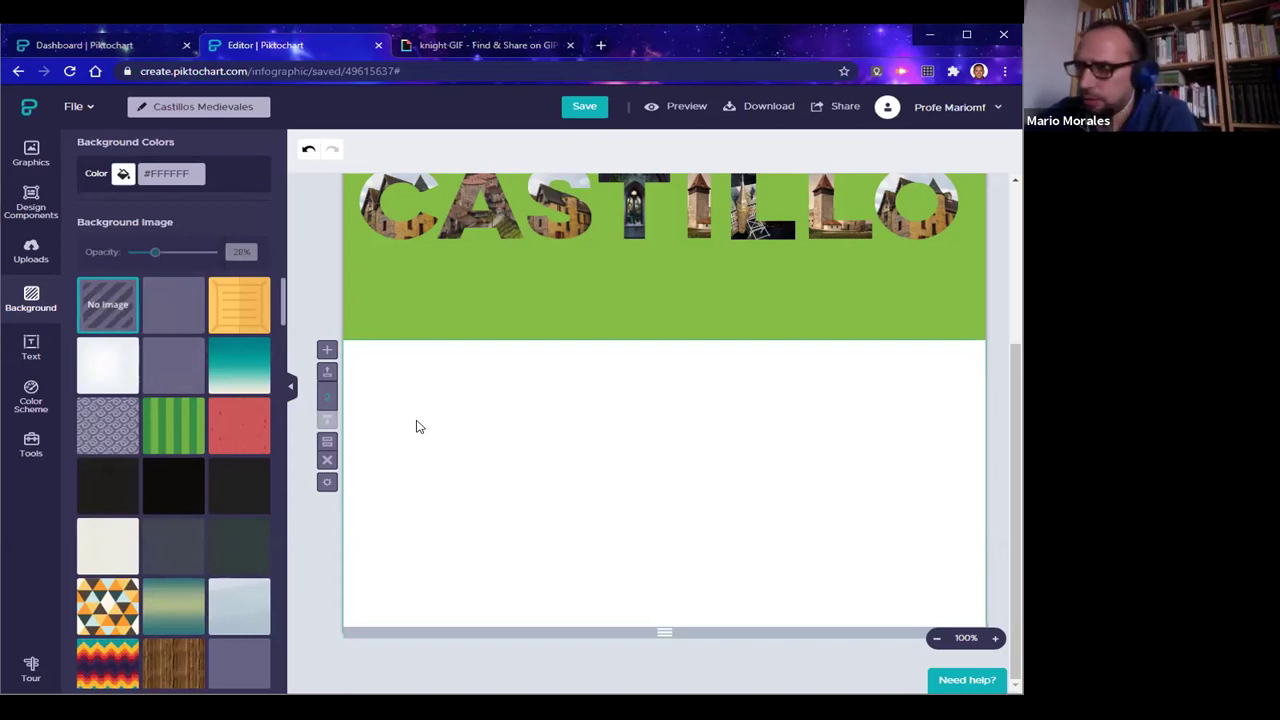
Add a Title text to the white second block and replace its placeholder with "¿Cómo se construían?"
left_click(30, 350)
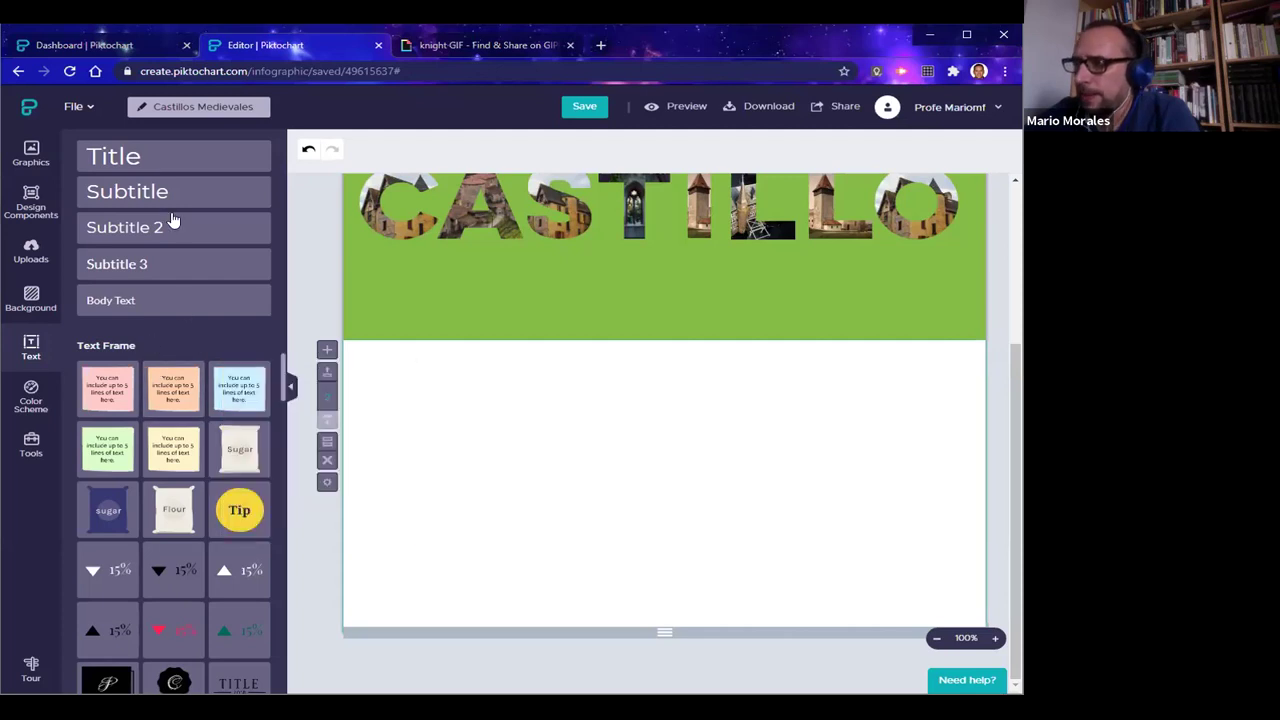
left_click(174, 164)
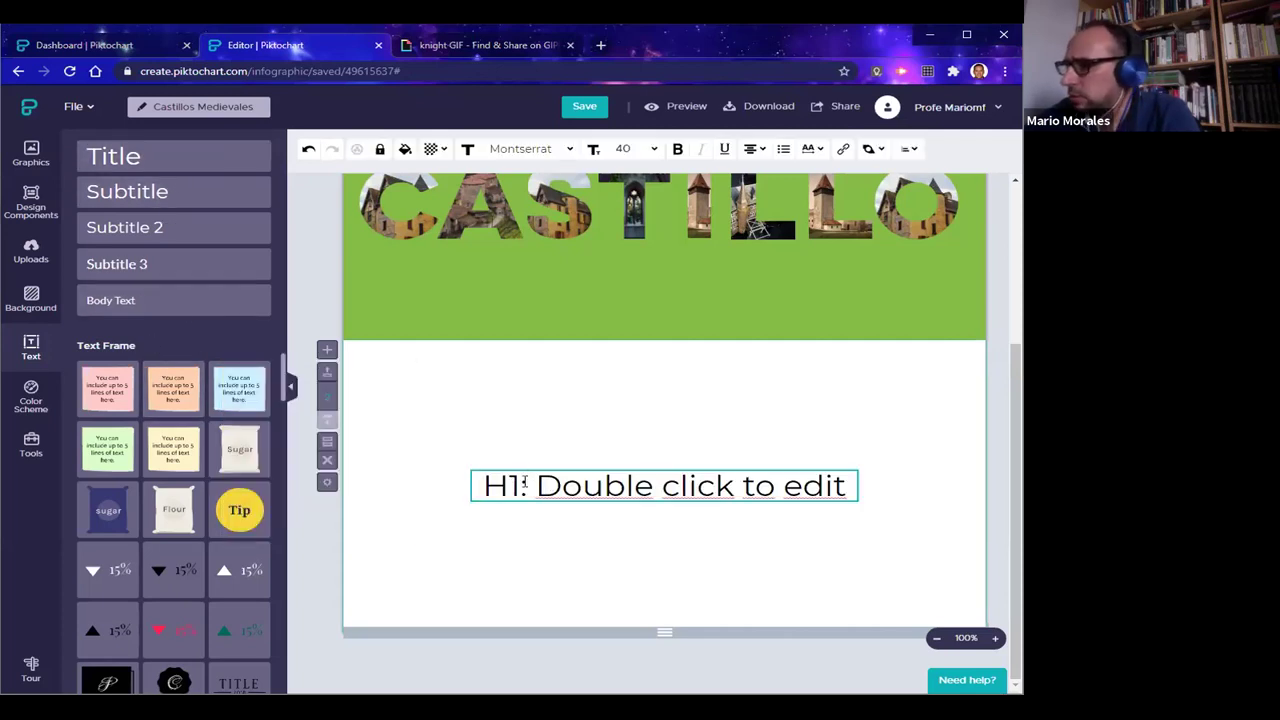
left_click_drag(483, 486, 855, 492)
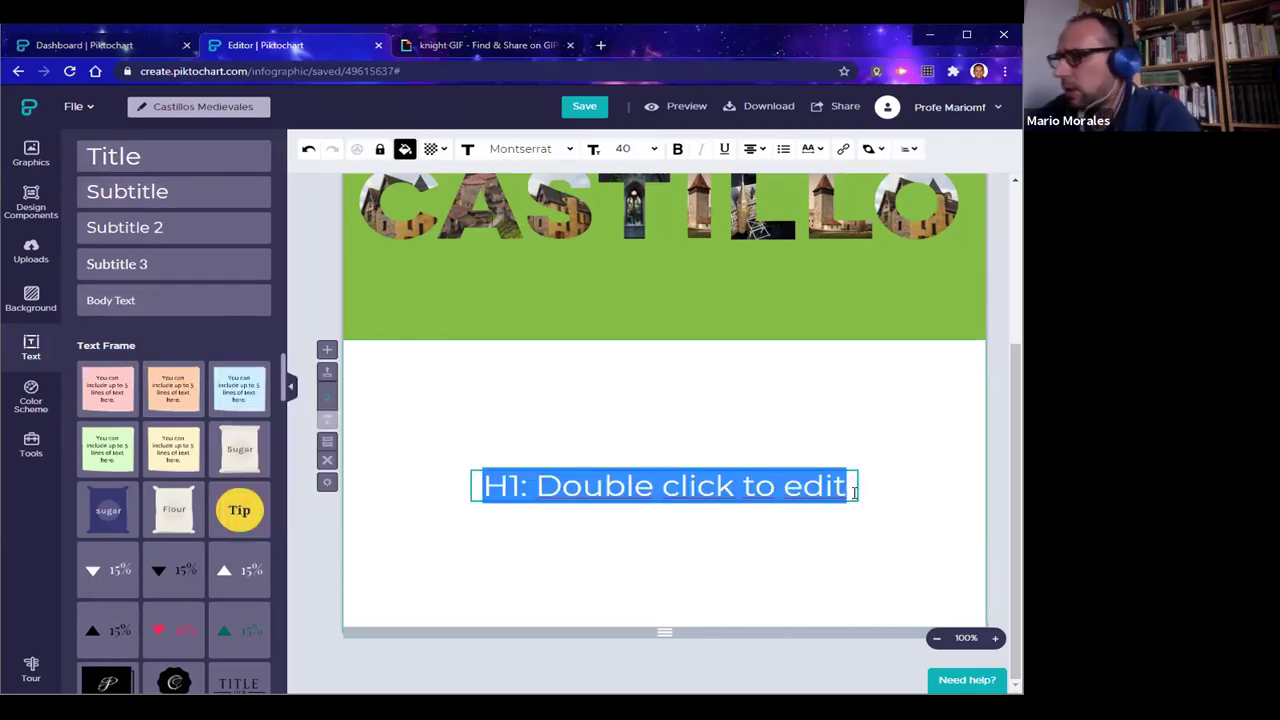
type("¿C")
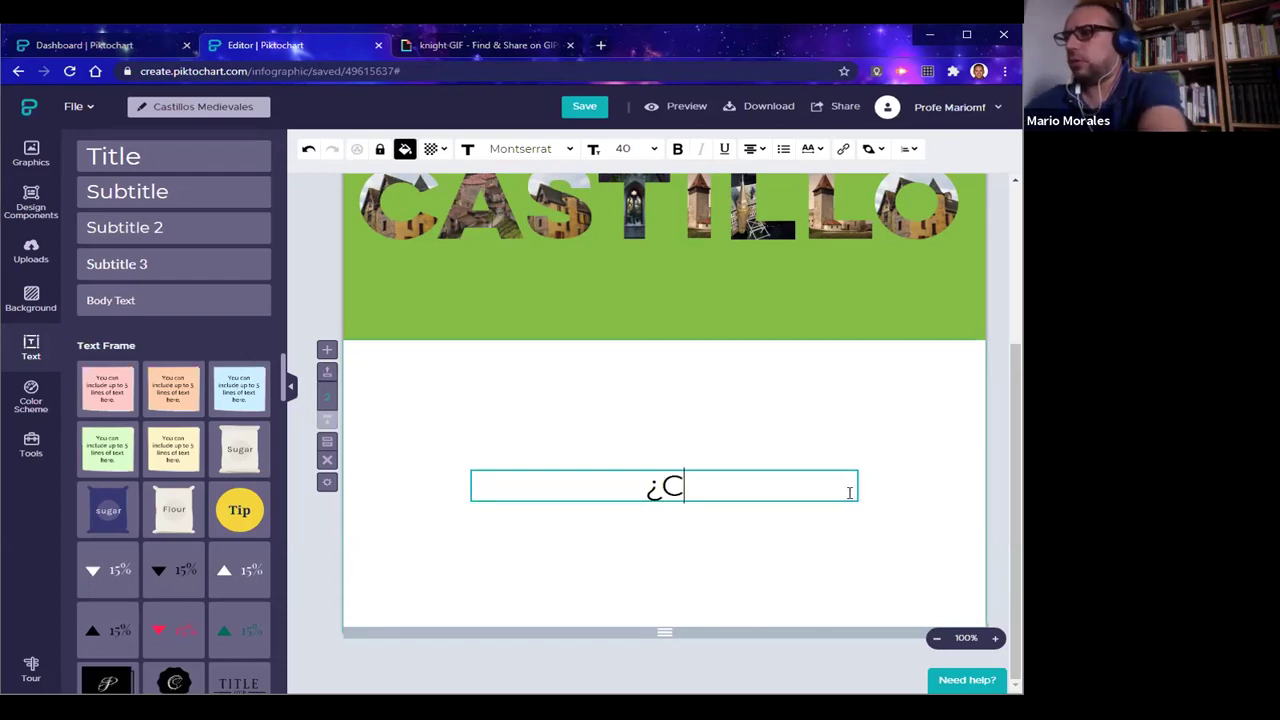
type("ómo se cons")
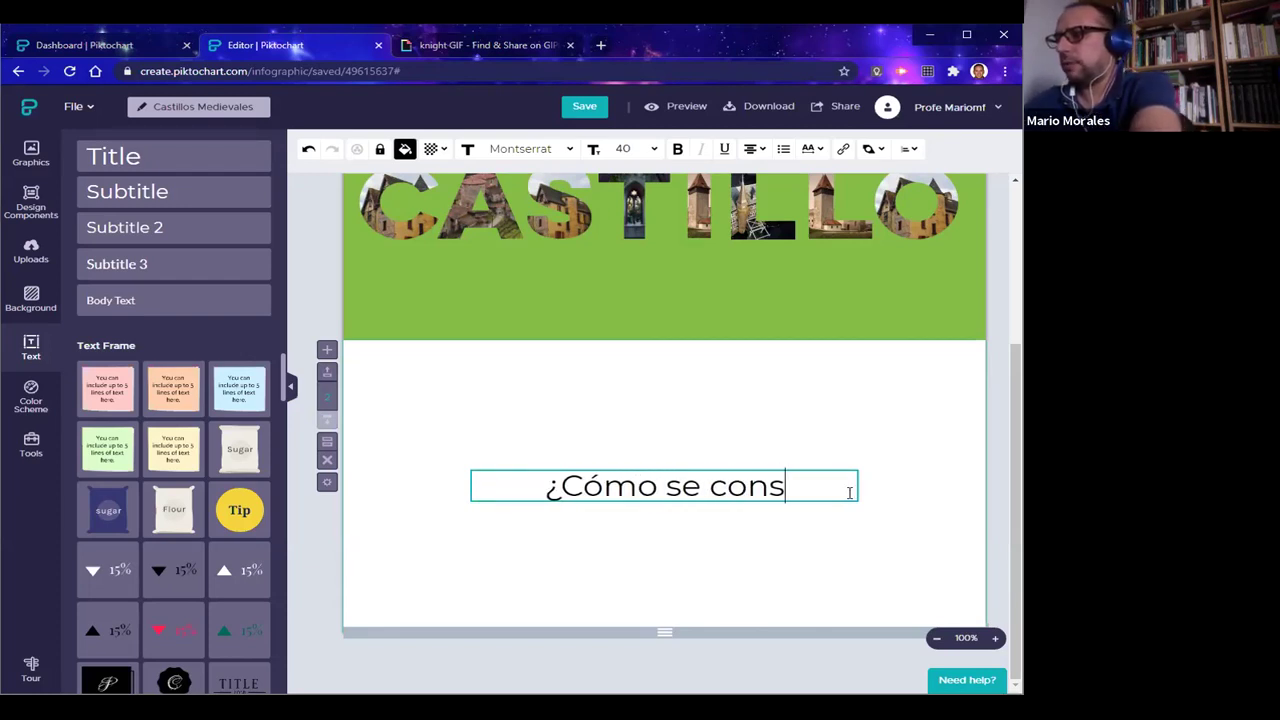
type("truían")
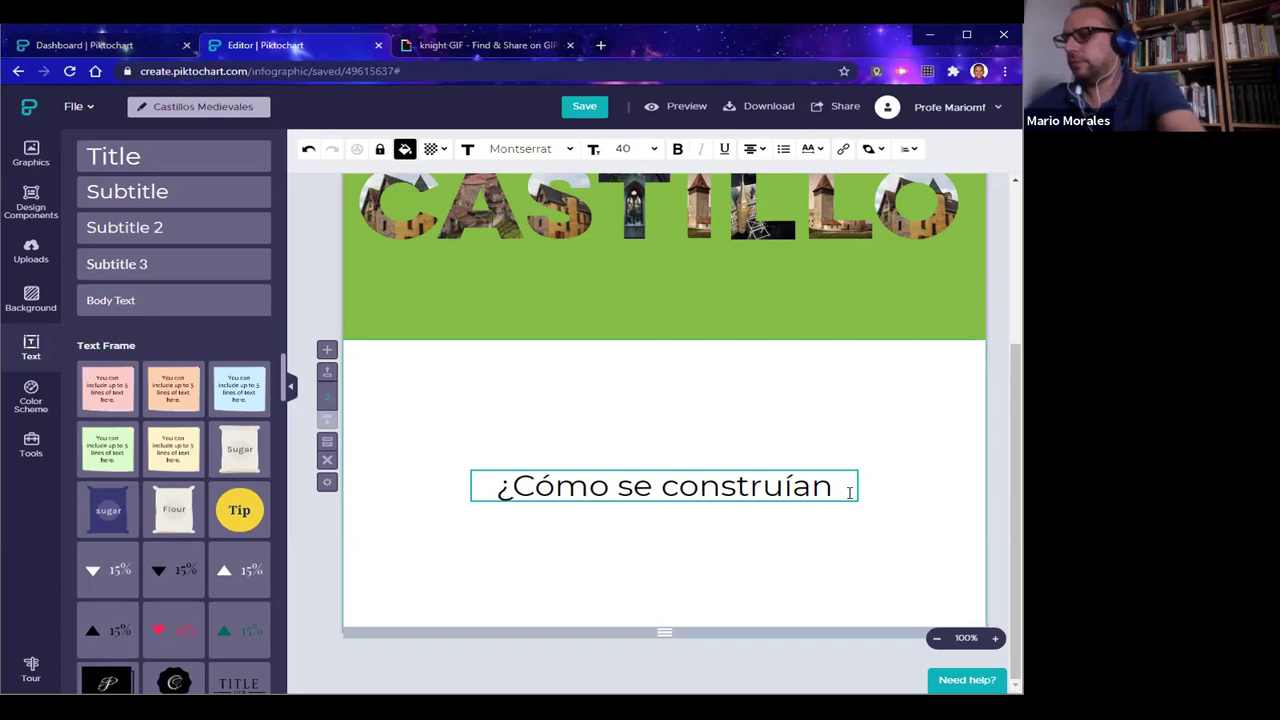
type("?")
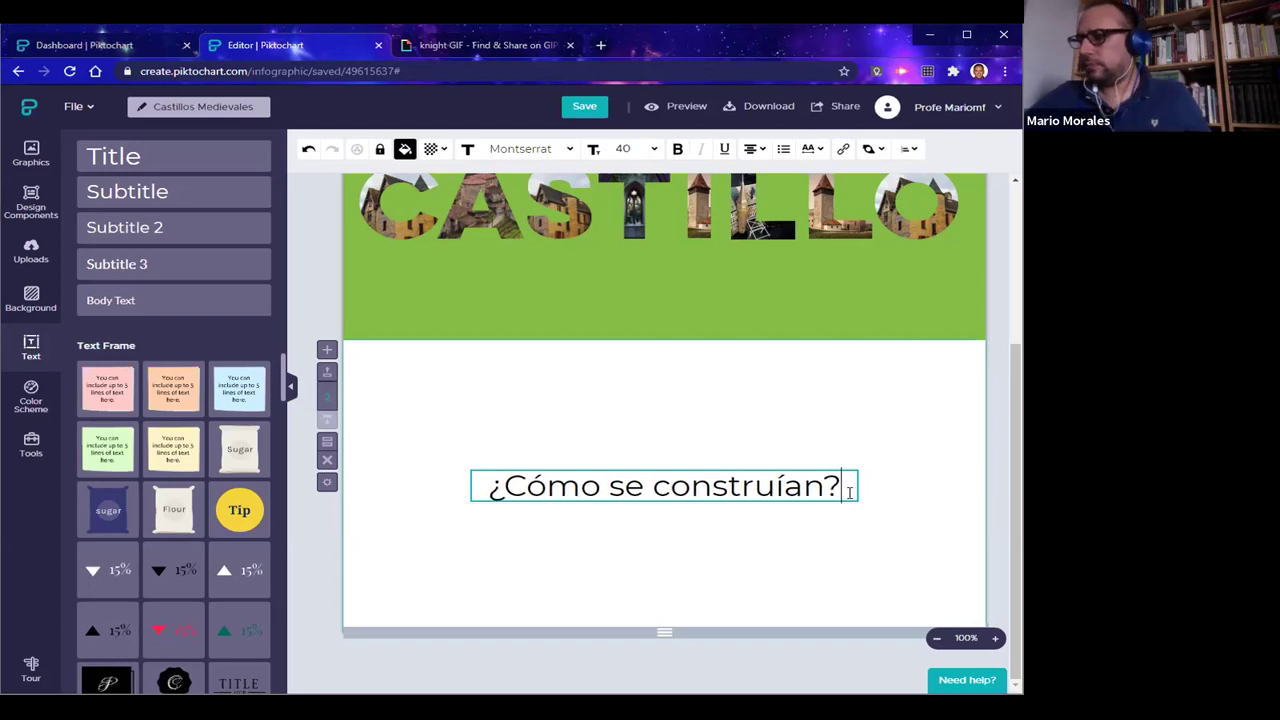
left_click(616, 566)
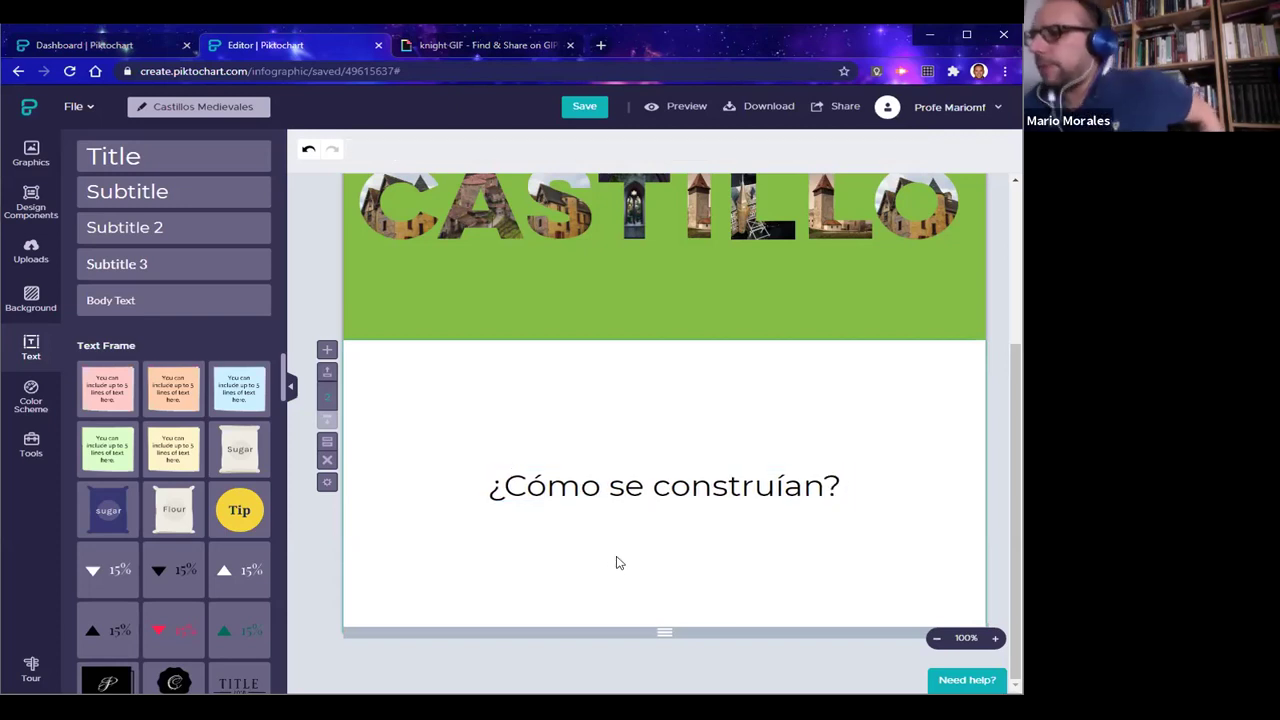
Preview fonts on the "¿Cómo se construían?" heading and set its font to Original Surfer
left_click(605, 490)
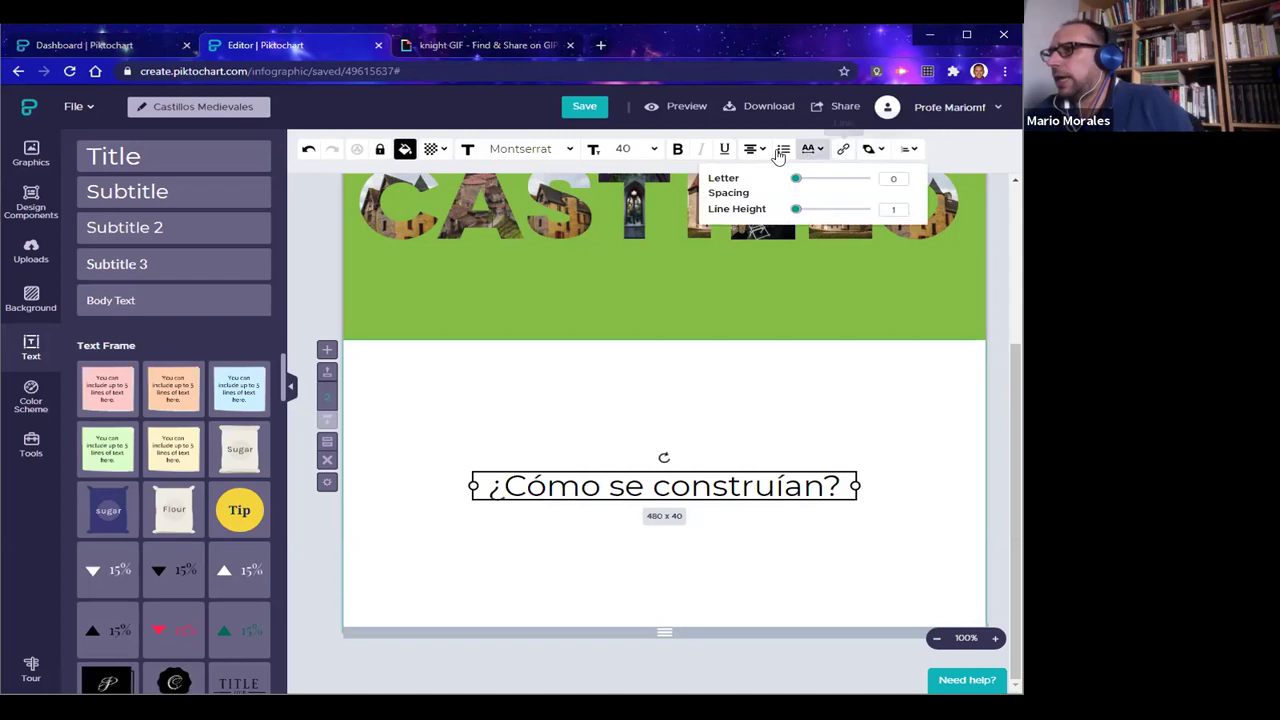
mouse_move(750, 155)
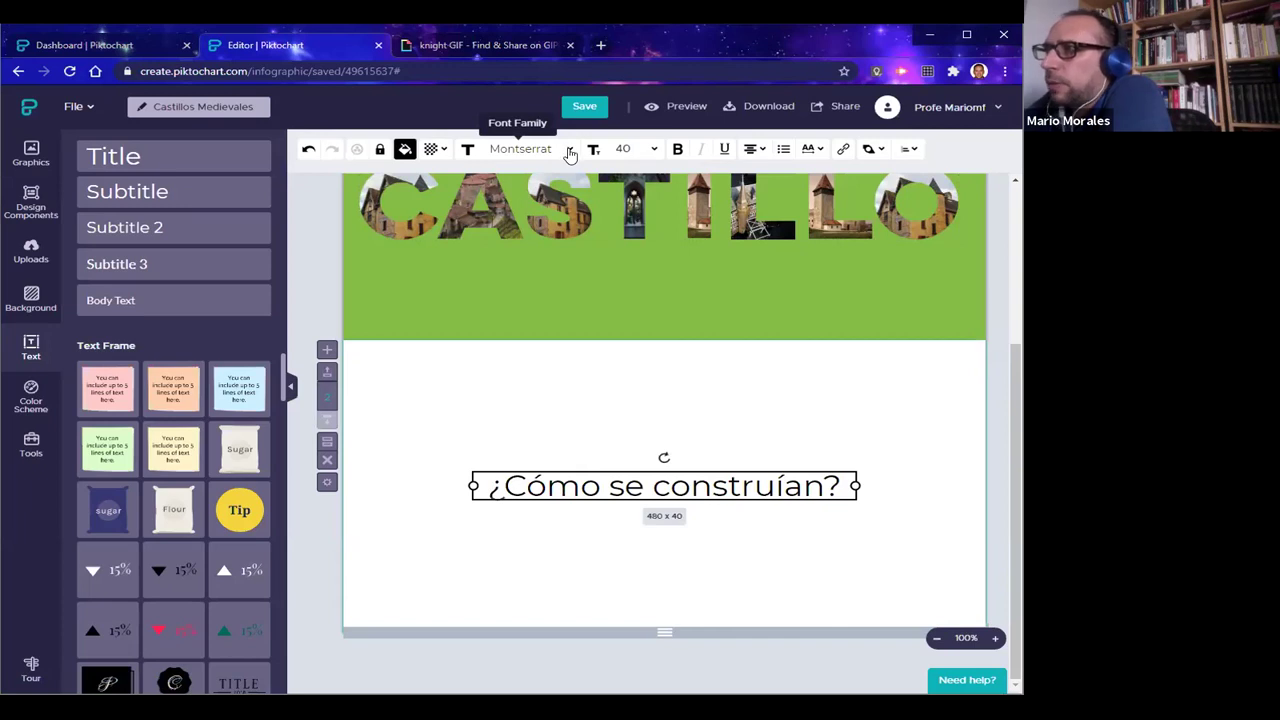
left_click(569, 150)
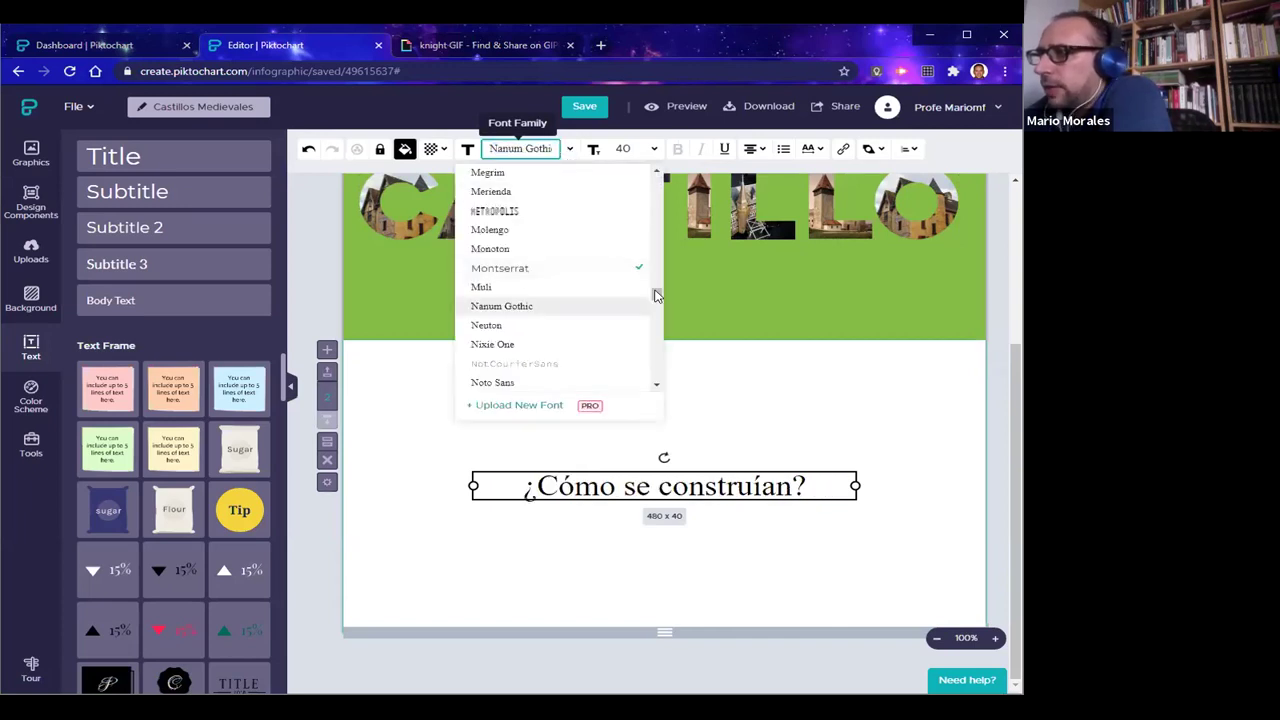
scroll(570, 310, "up", 3)
scroll(570, 312, "up", 2)
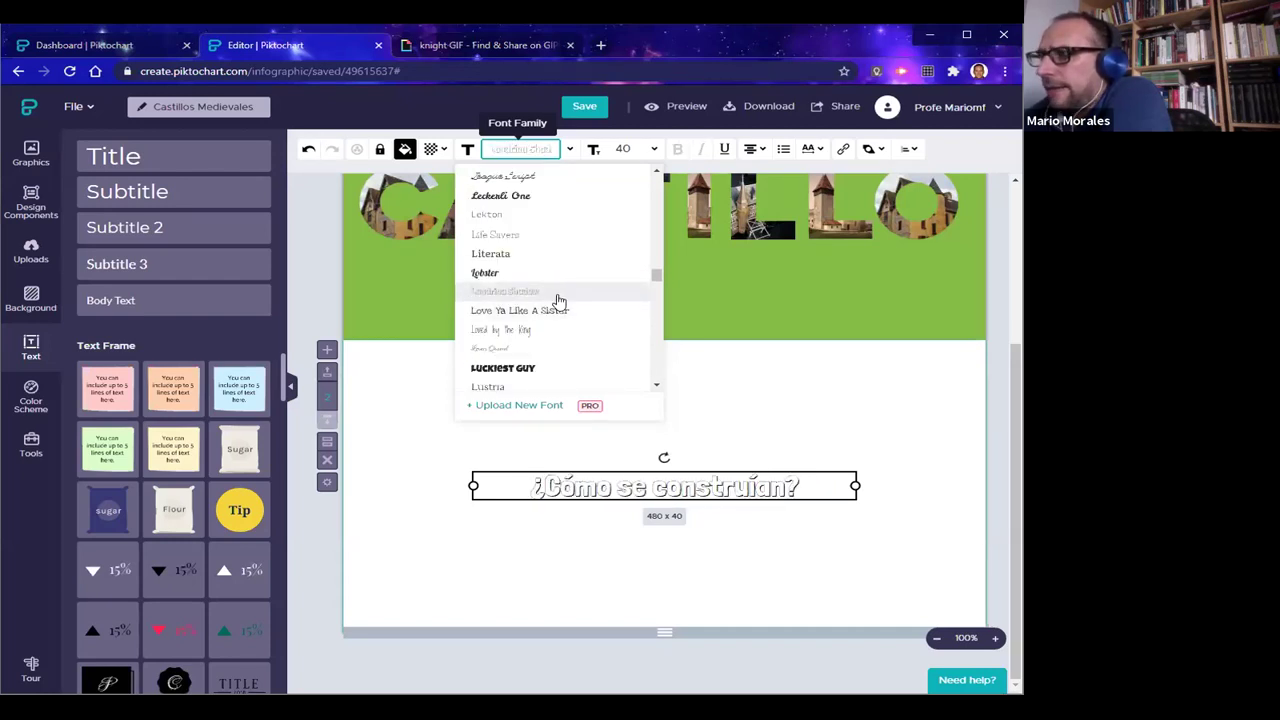
scroll(570, 300, "up", 12)
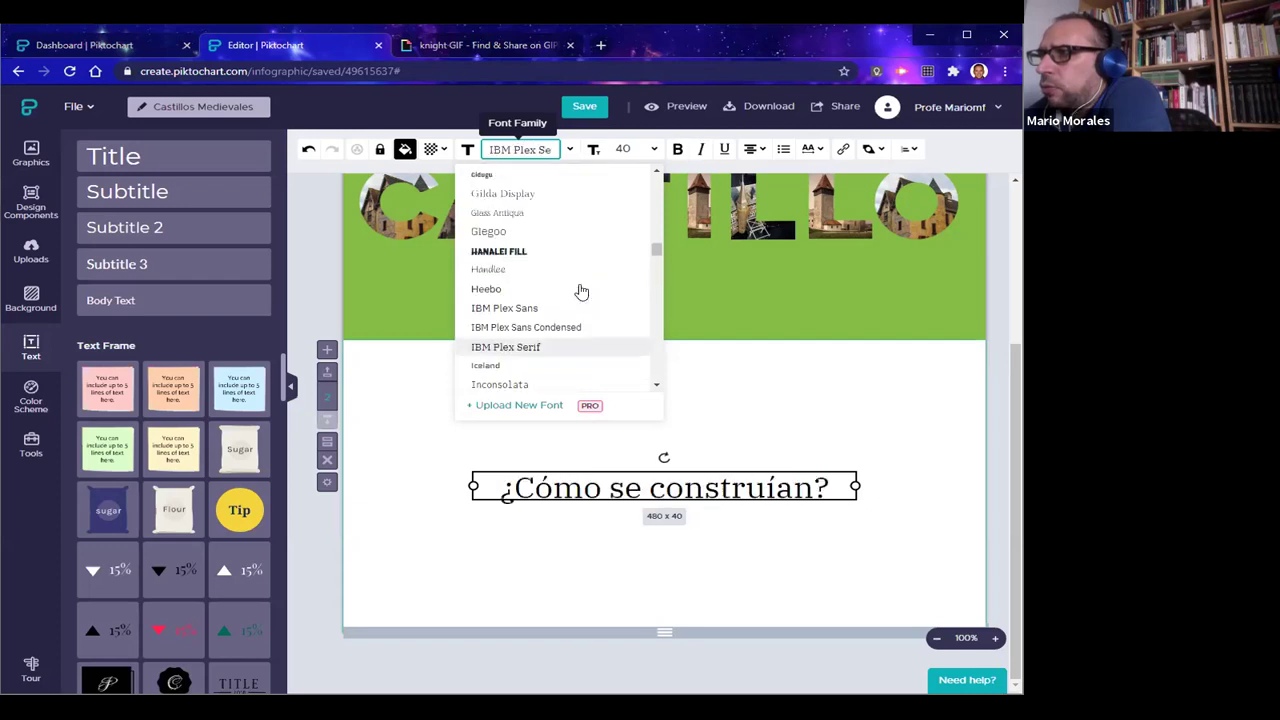
scroll(581, 292, "up", 8)
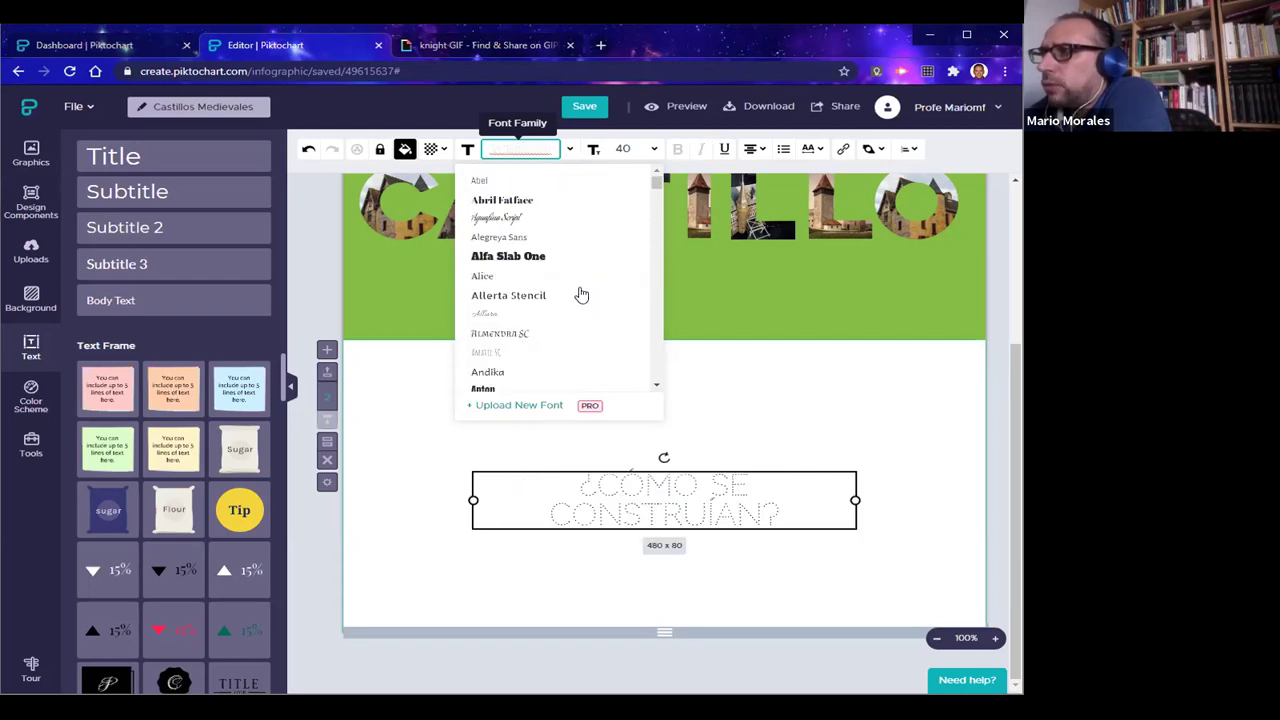
left_click(1004, 71)
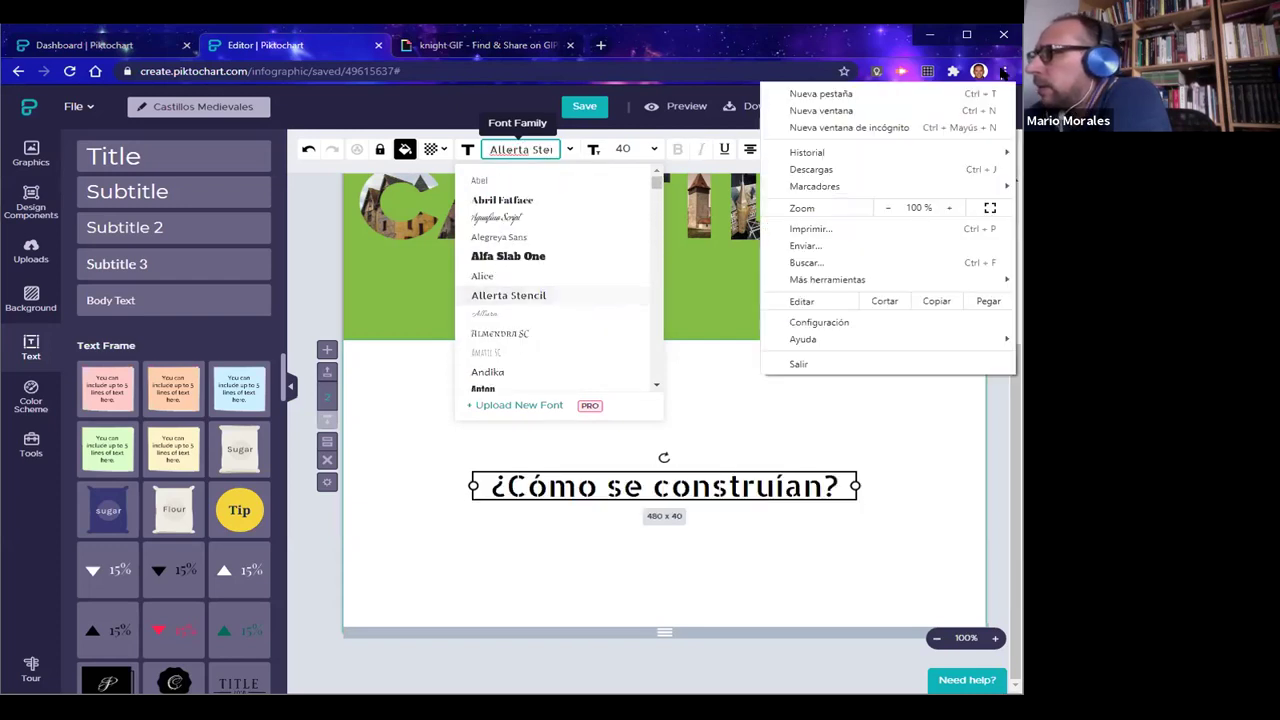
left_click(986, 104)
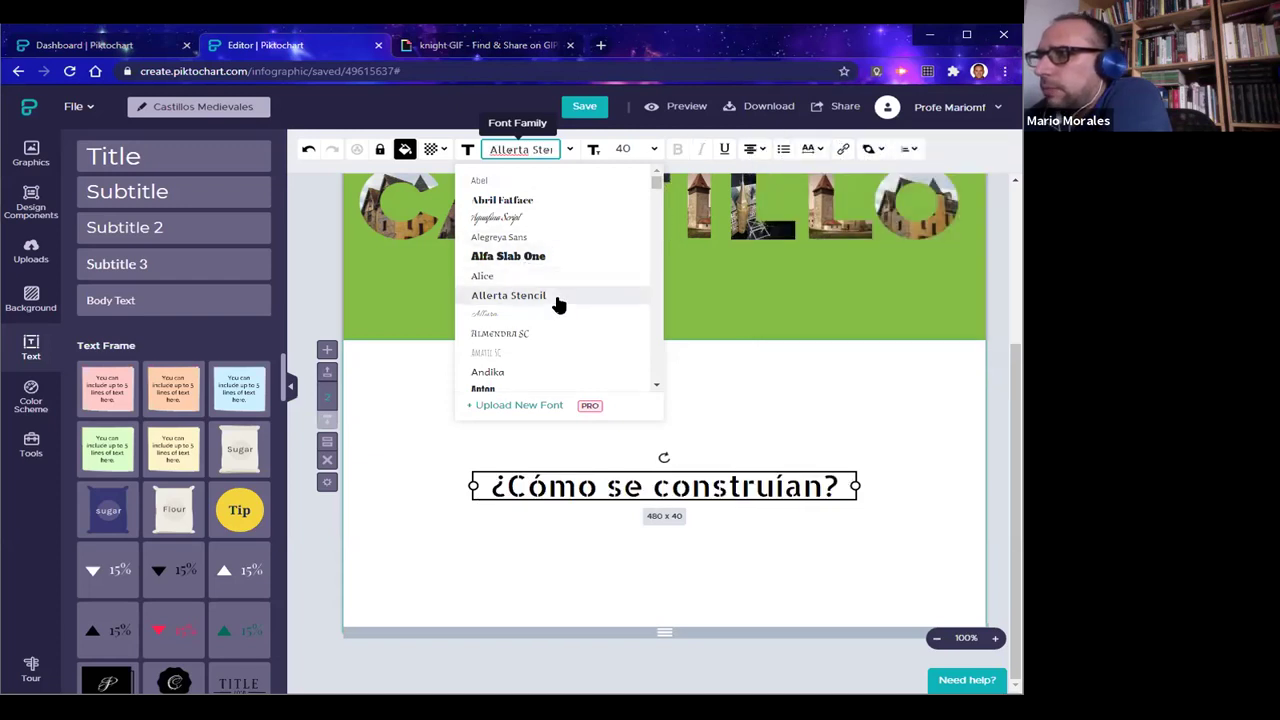
scroll(558, 305, "down", 3)
scroll(556, 327, "down", 5)
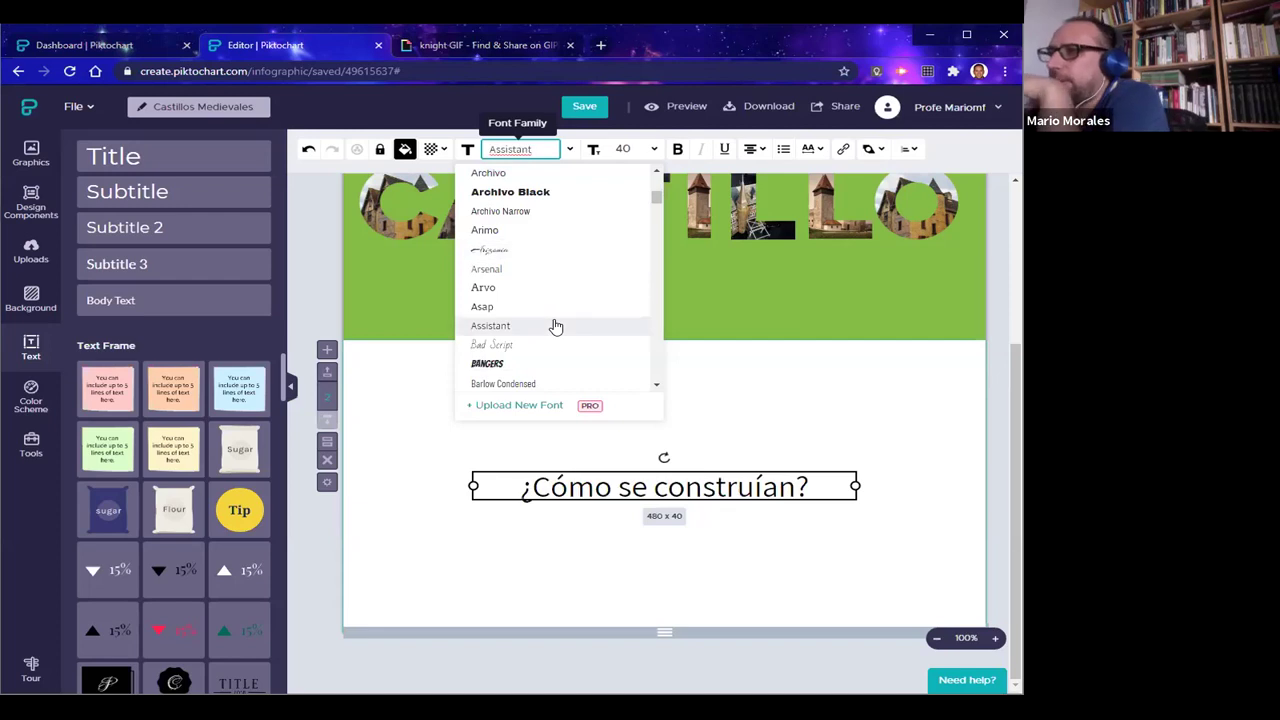
scroll(556, 327, "down", 4)
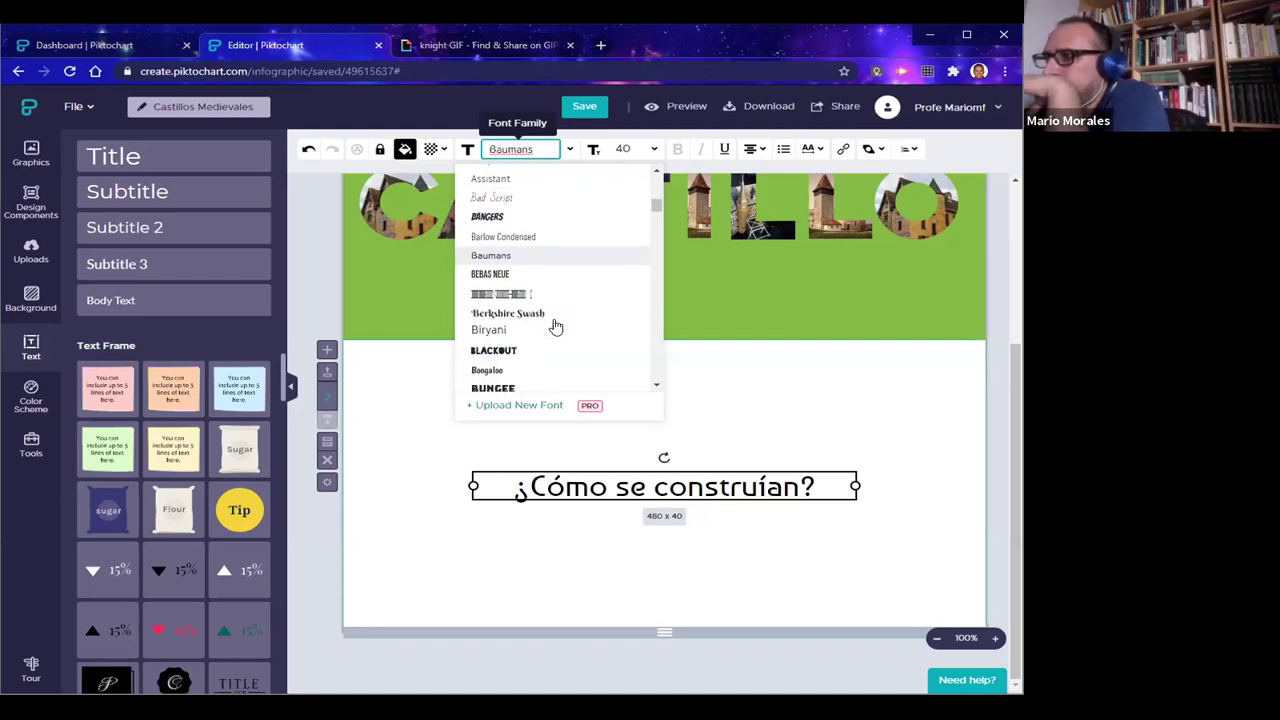
scroll(556, 327, "down", 2)
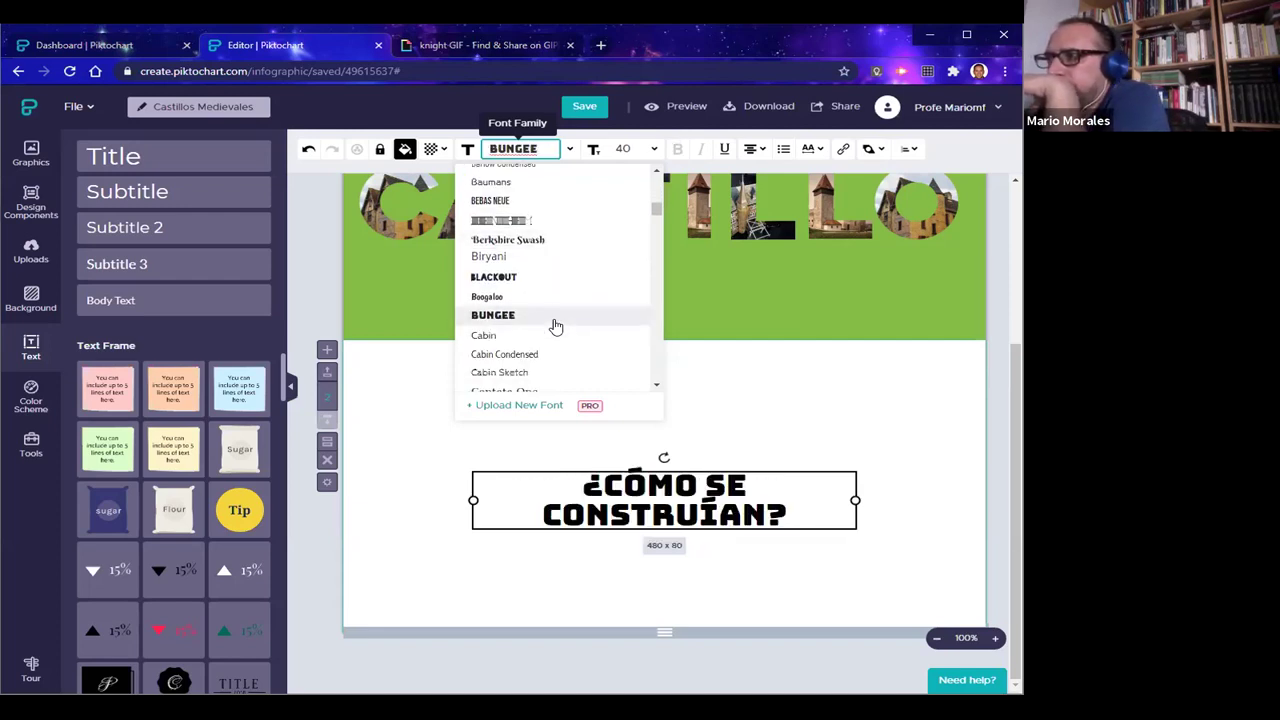
scroll(555, 325, "down", 2)
scroll(555, 323, "up", 2)
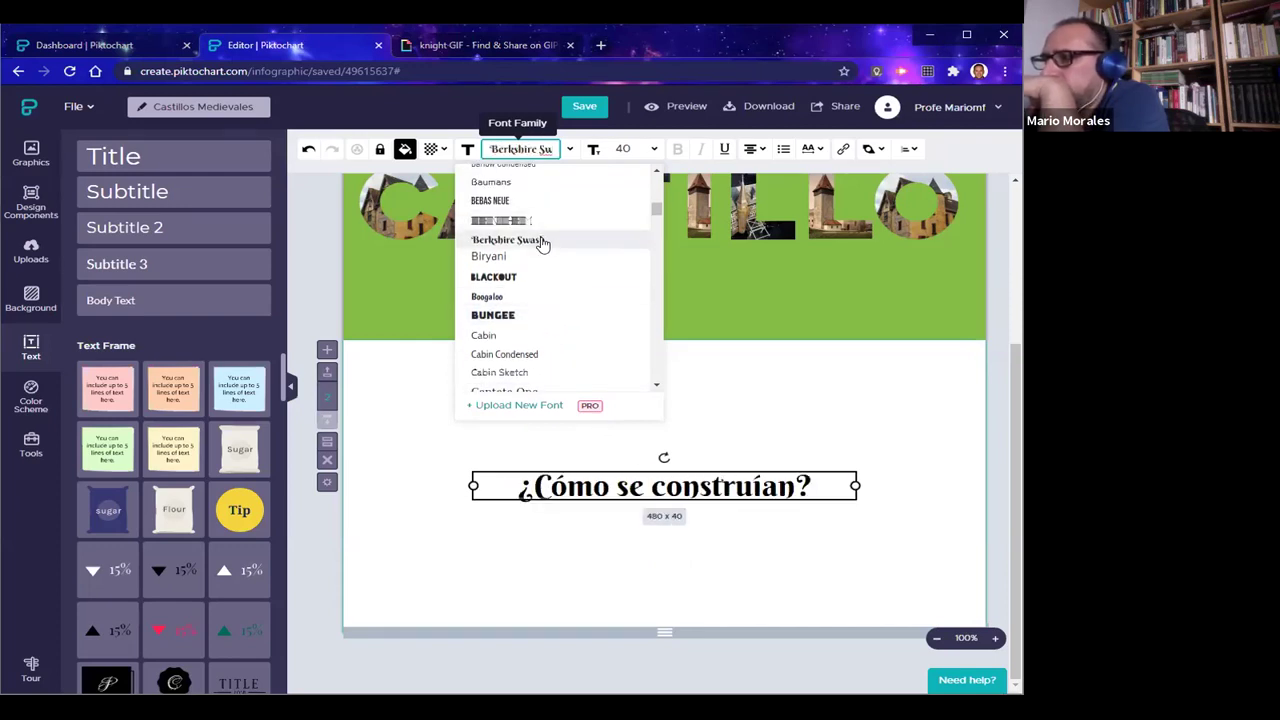
scroll(569, 337, "down", 4)
scroll(573, 342, "down", 1)
scroll(573, 342, "down", 4)
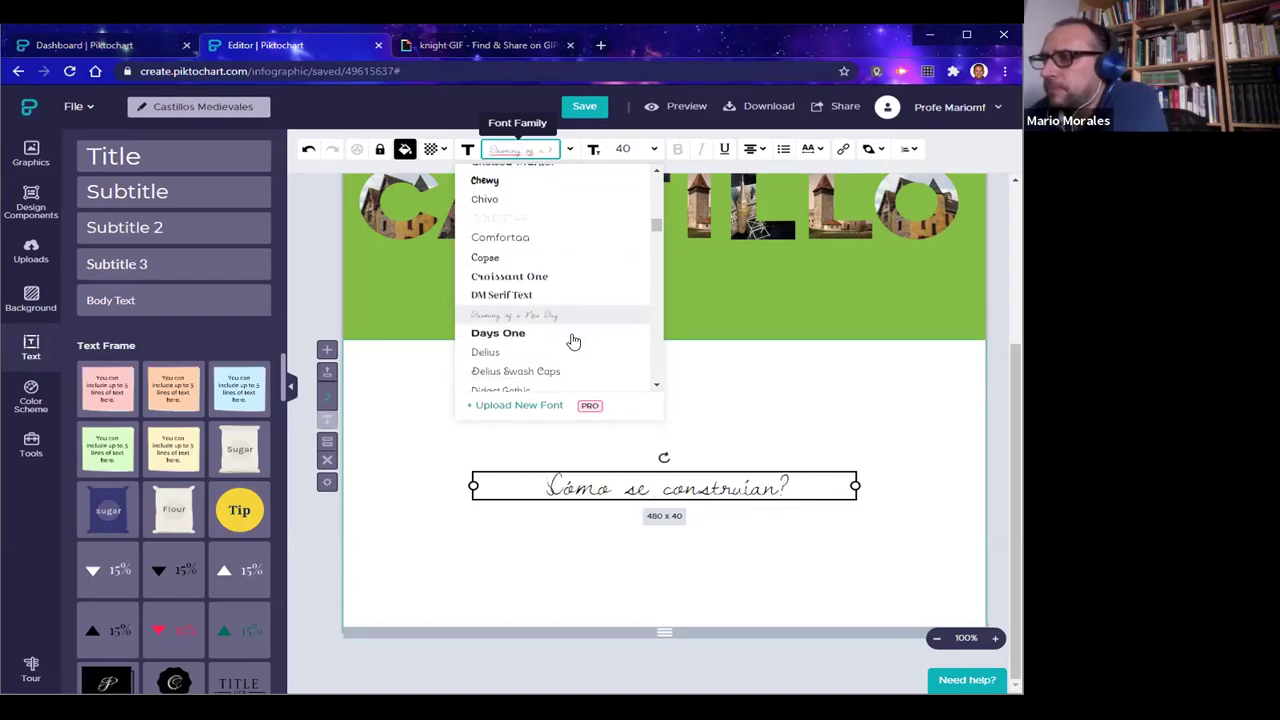
scroll(573, 342, "down", 4)
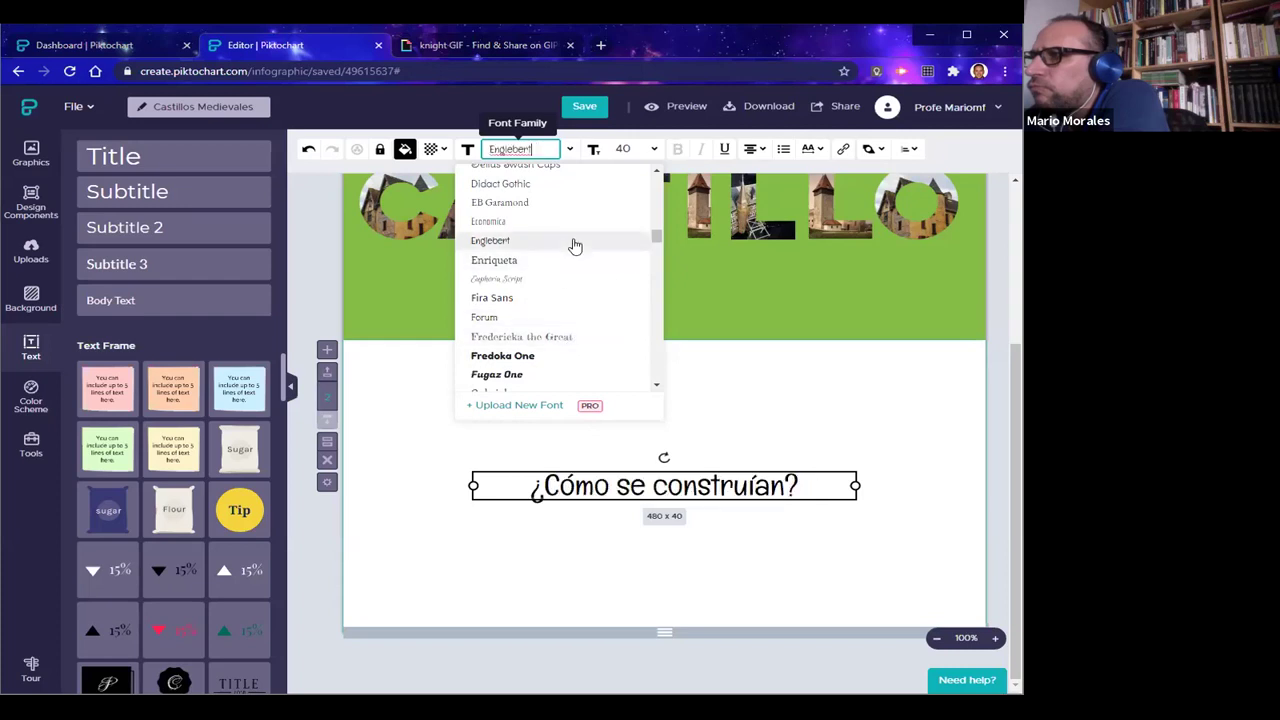
scroll(574, 311, "down", 3)
scroll(578, 316, "down", 6)
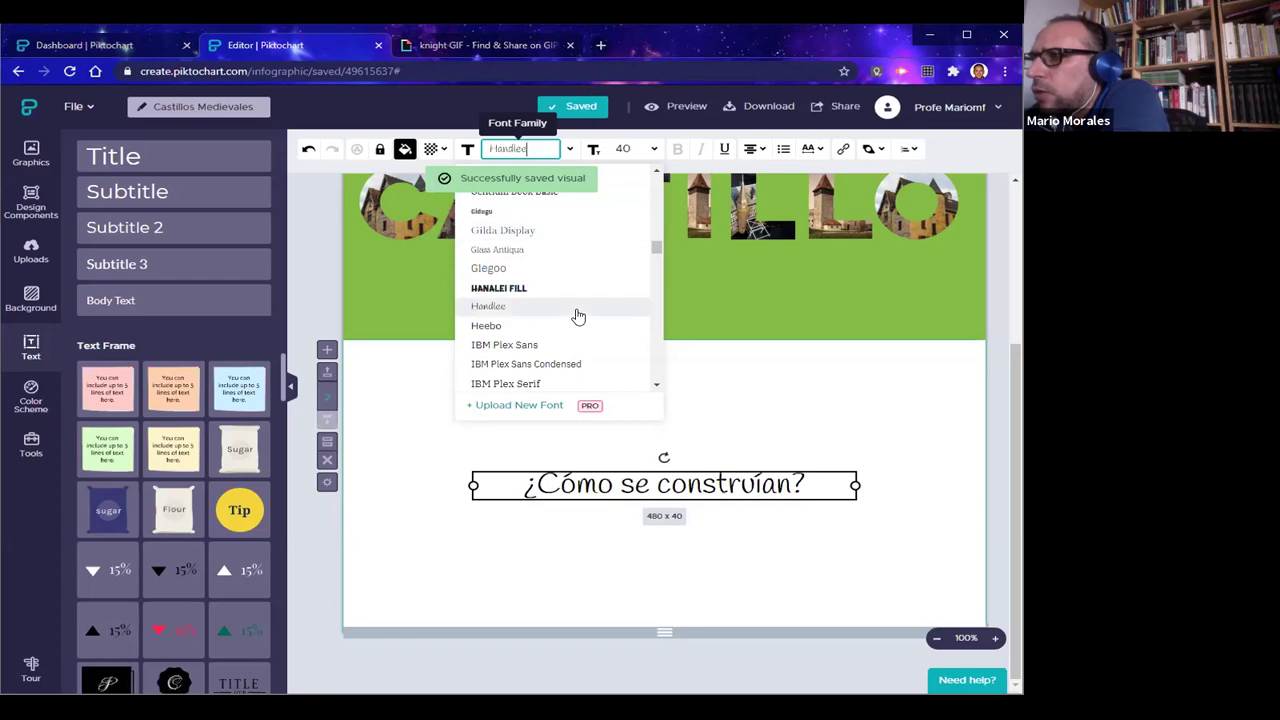
scroll(578, 316, "down", 3)
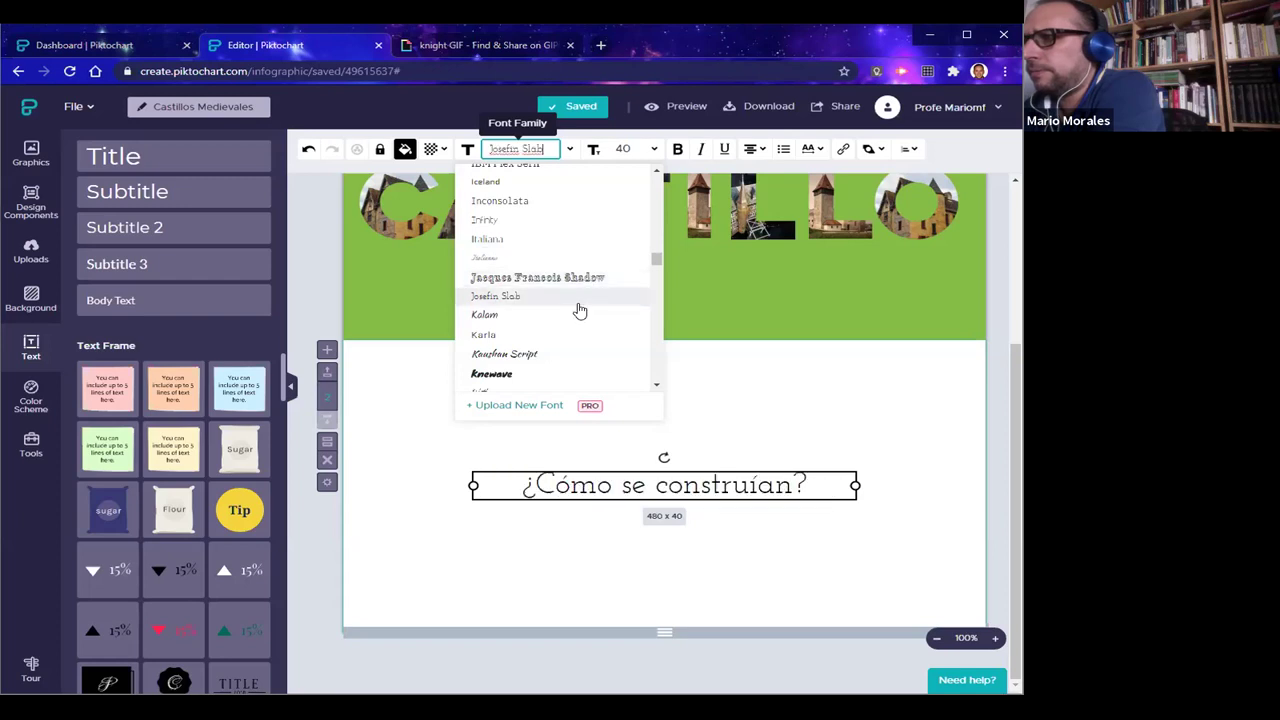
scroll(579, 308, "down", 5)
scroll(579, 309, "down", 4)
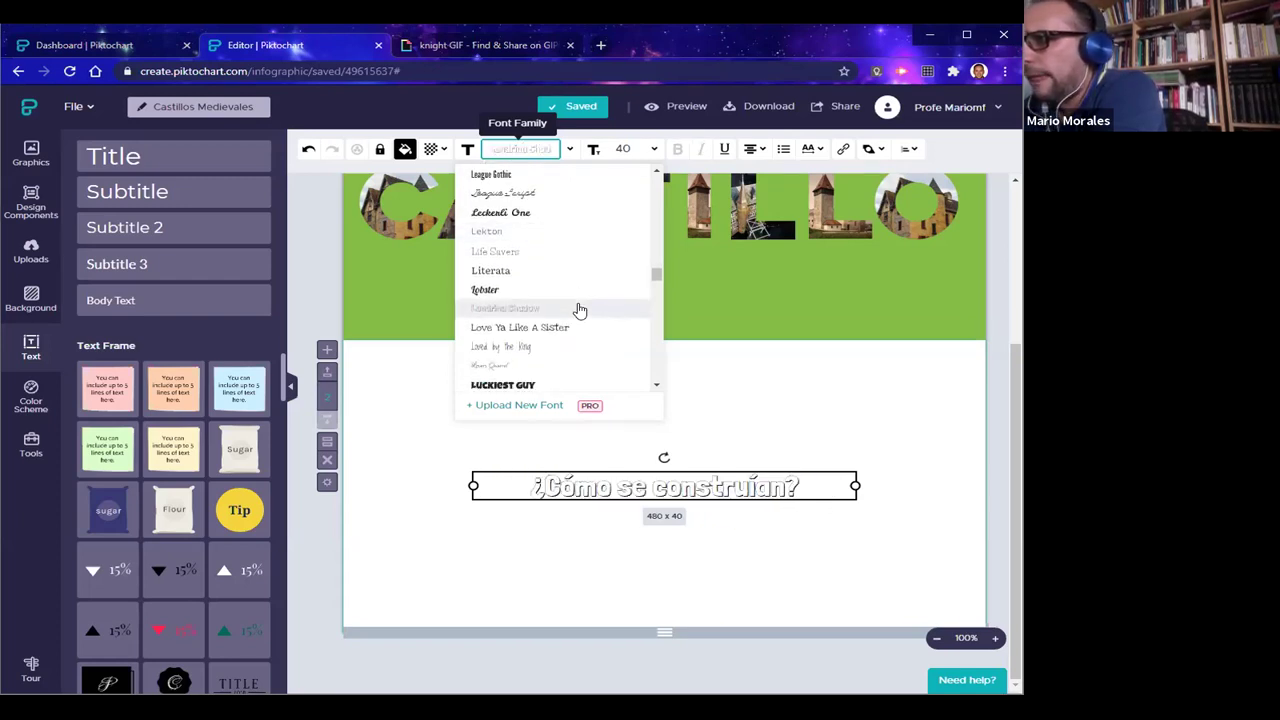
scroll(579, 310, "down", 4)
scroll(579, 310, "down", 4)
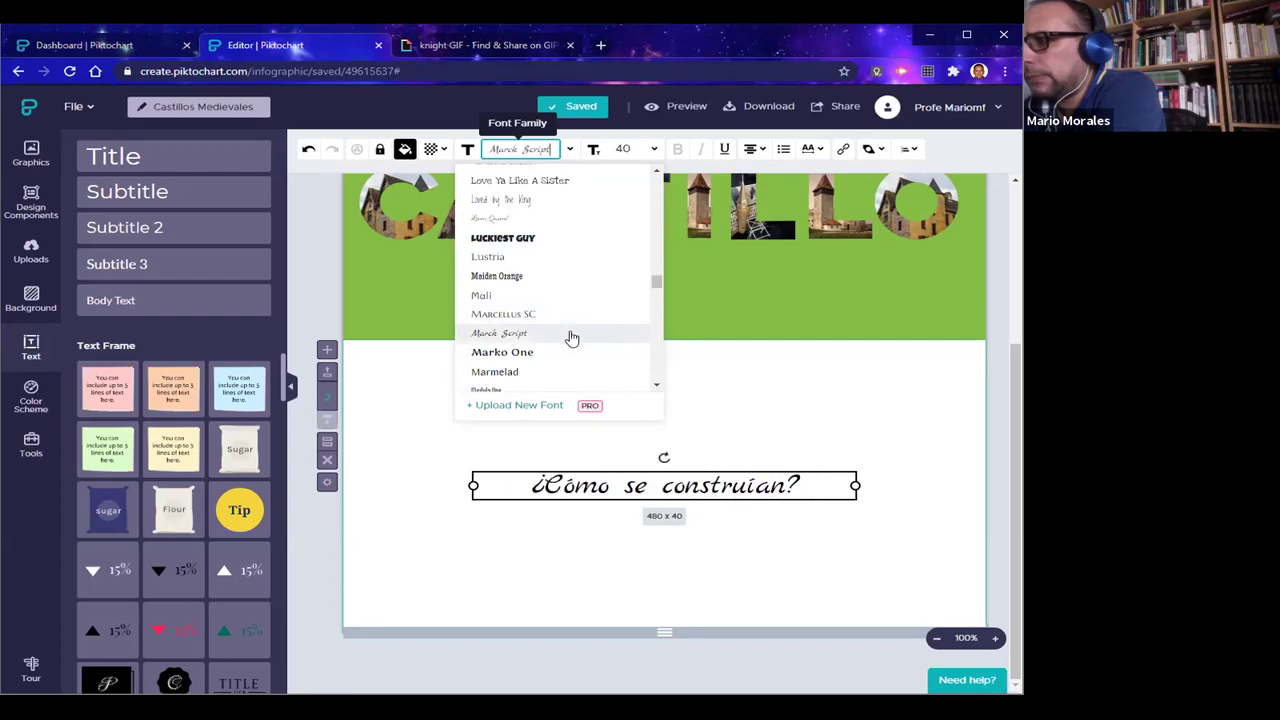
scroll(572, 334, "down", 4)
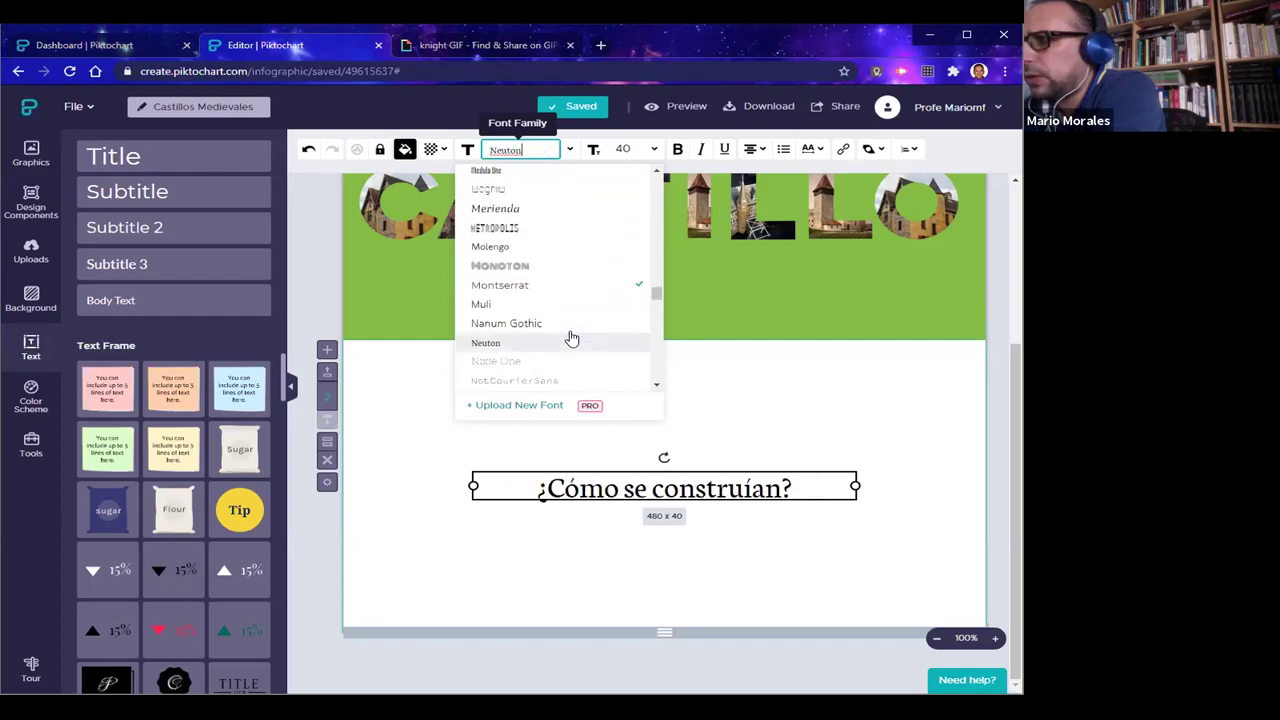
scroll(572, 341, "down", 6)
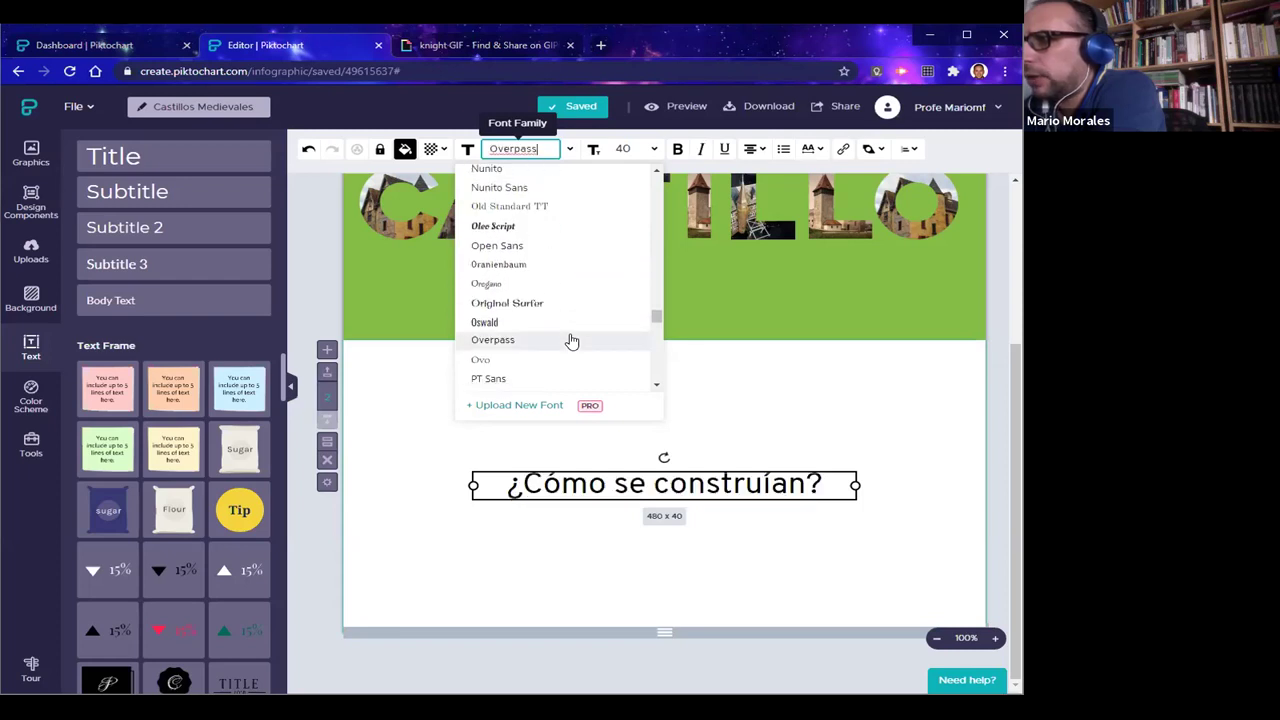
left_click(567, 303)
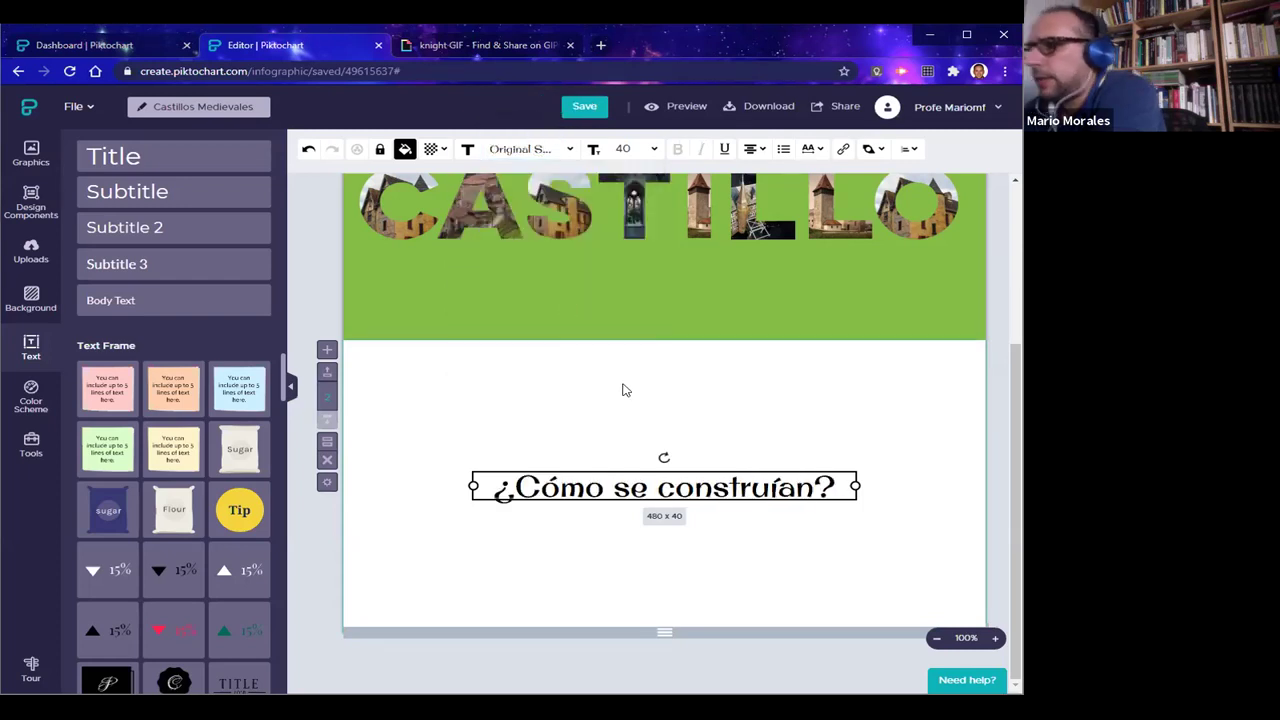
Move the heading to the upper-left area of the white block and set its font size to 41
left_click_drag(714, 474, 618, 366)
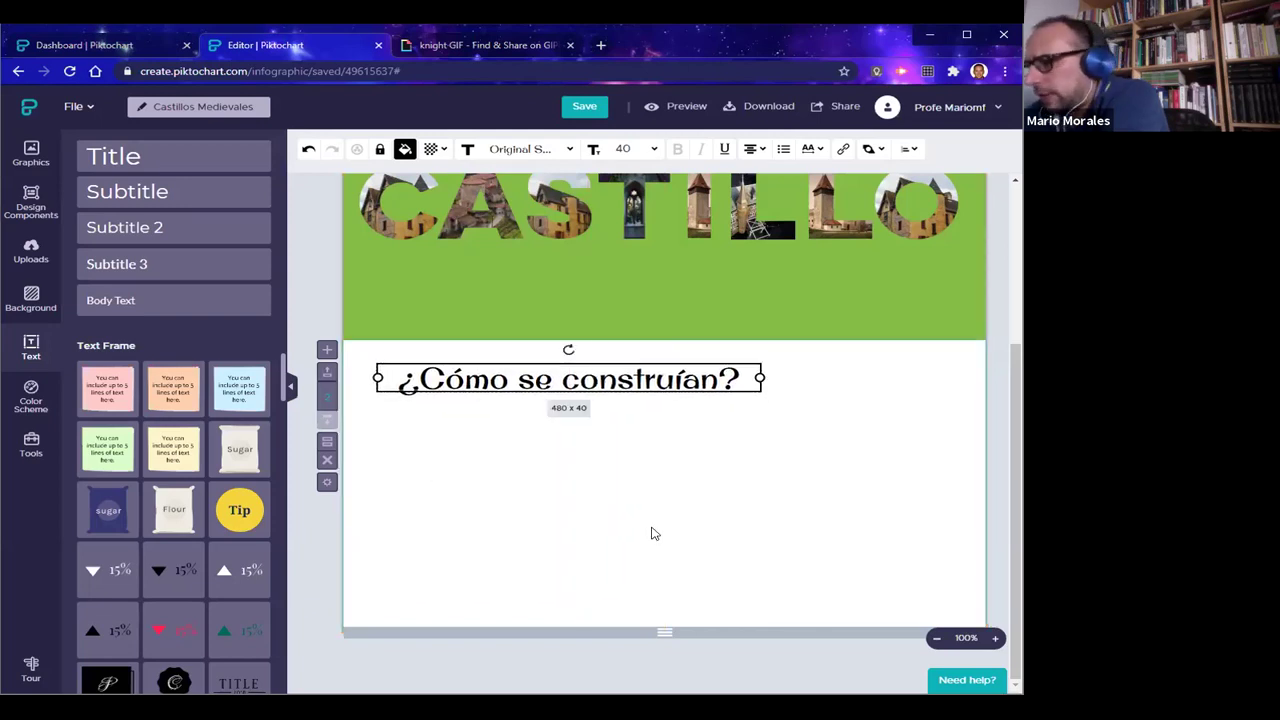
left_click(654, 149)
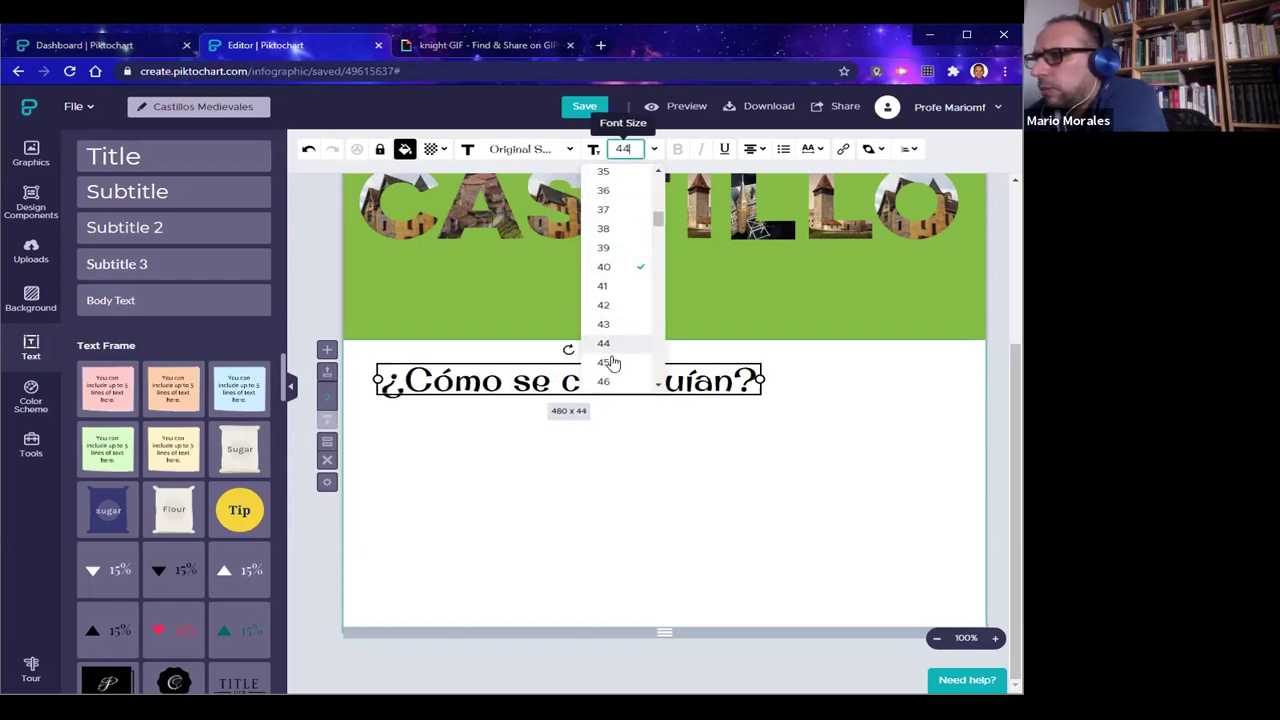
left_click(617, 285)
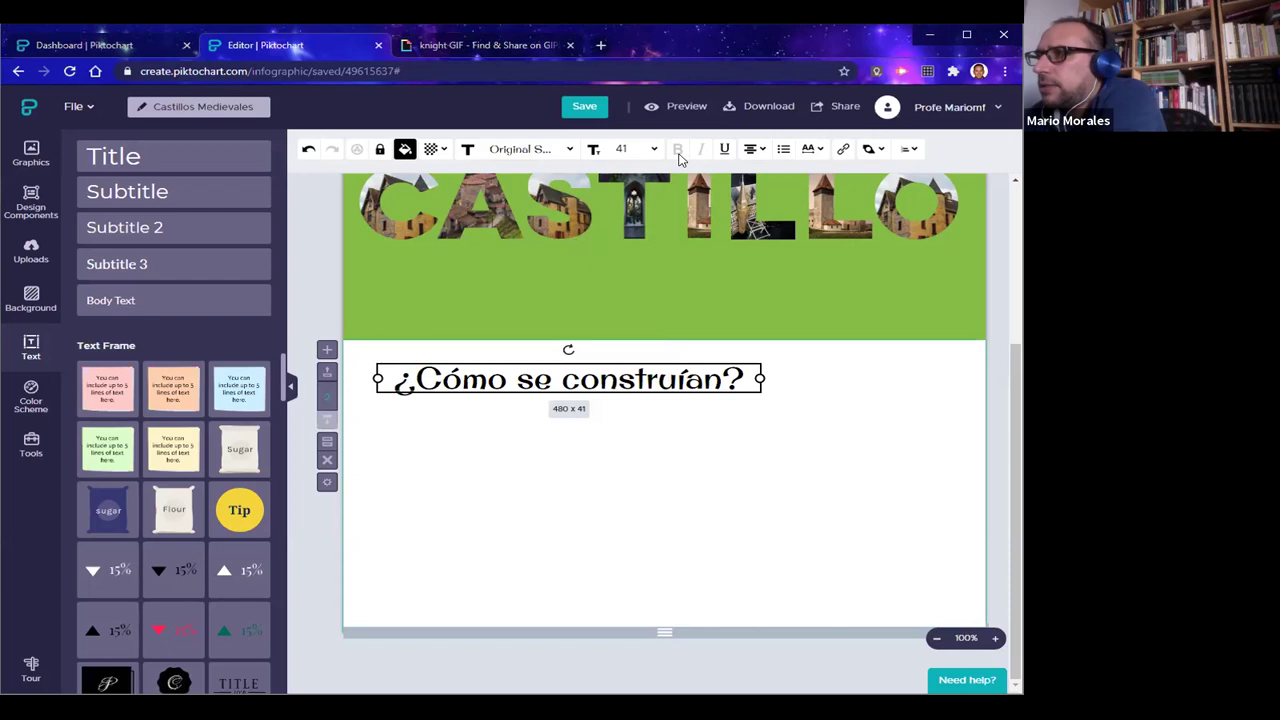
Try the Oswald font in bold on the heading and undo back to Original Surfer
left_click(545, 149)
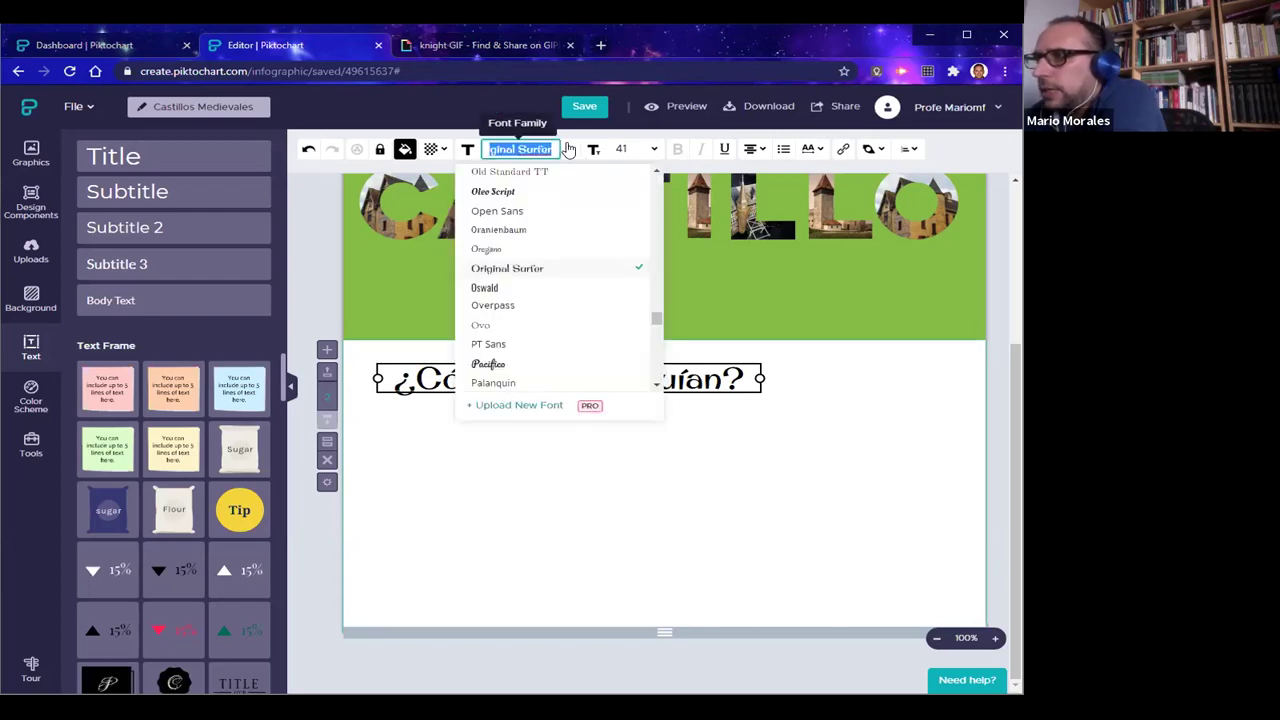
left_click(490, 288)
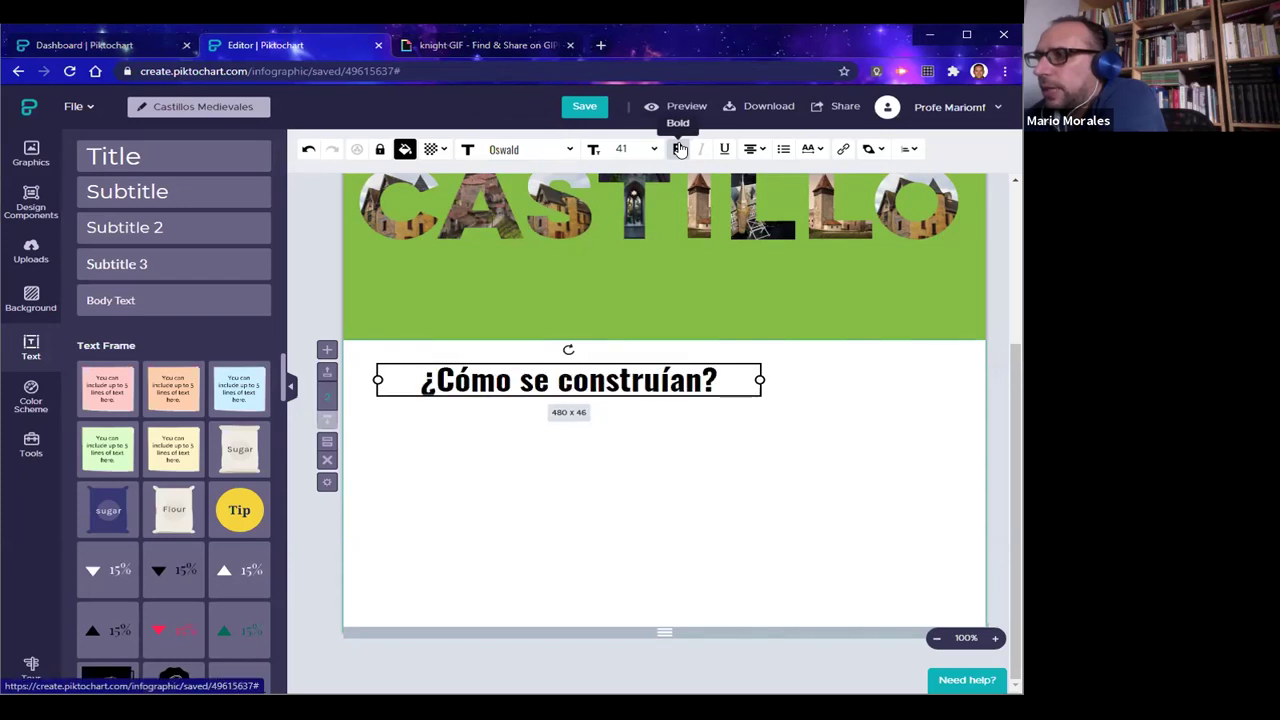
left_click(306, 152)
left_click(306, 152)
left_click(306, 152)
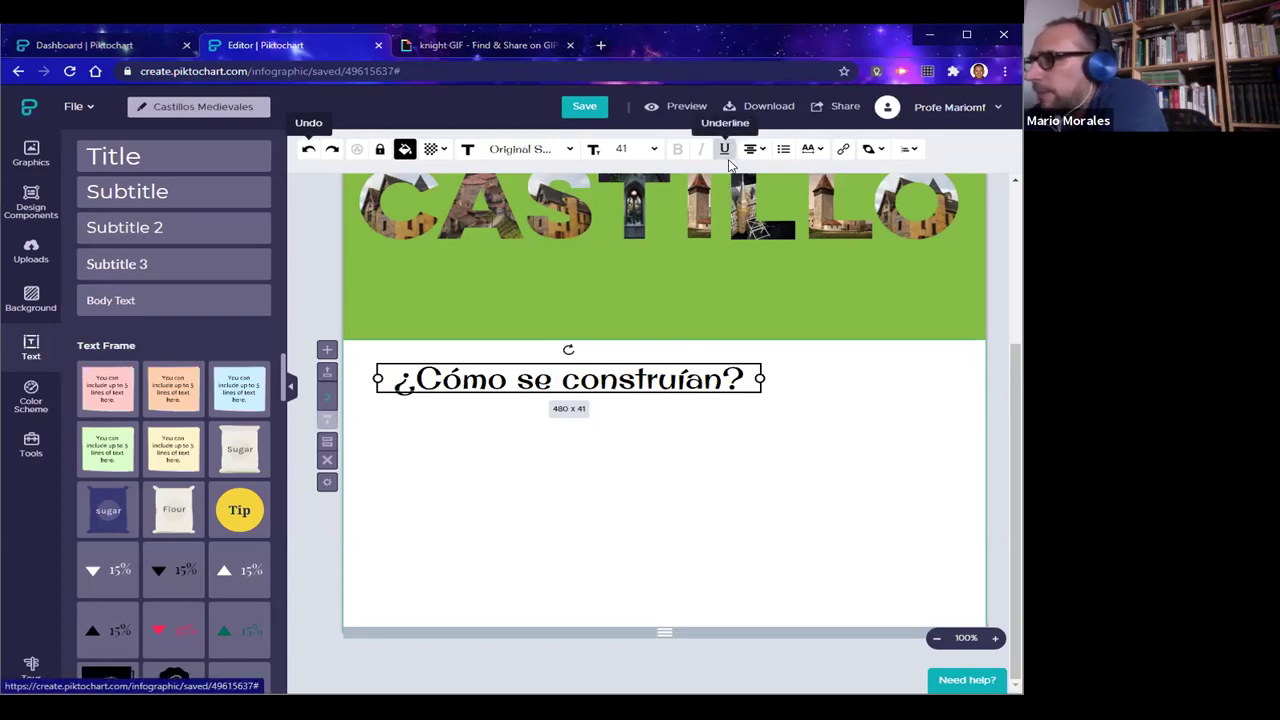
Try unordered list formatting on the heading and turn it off again
left_click(760, 150)
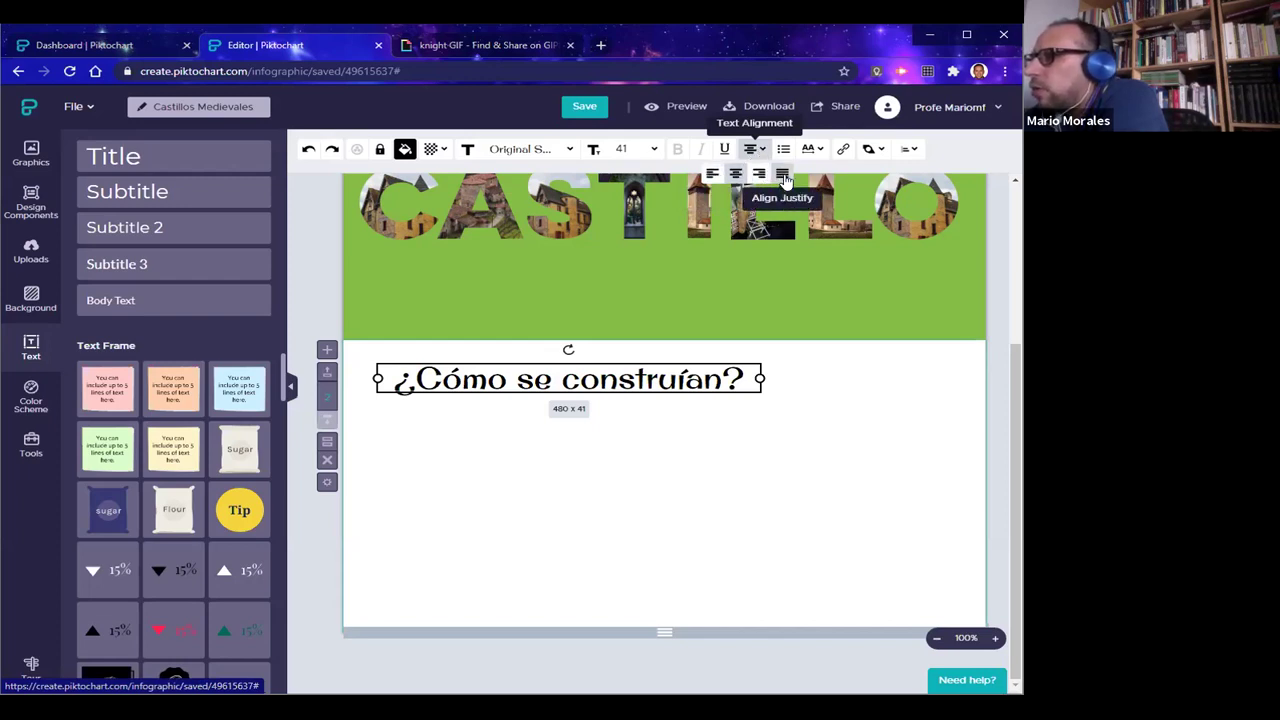
left_click(786, 152)
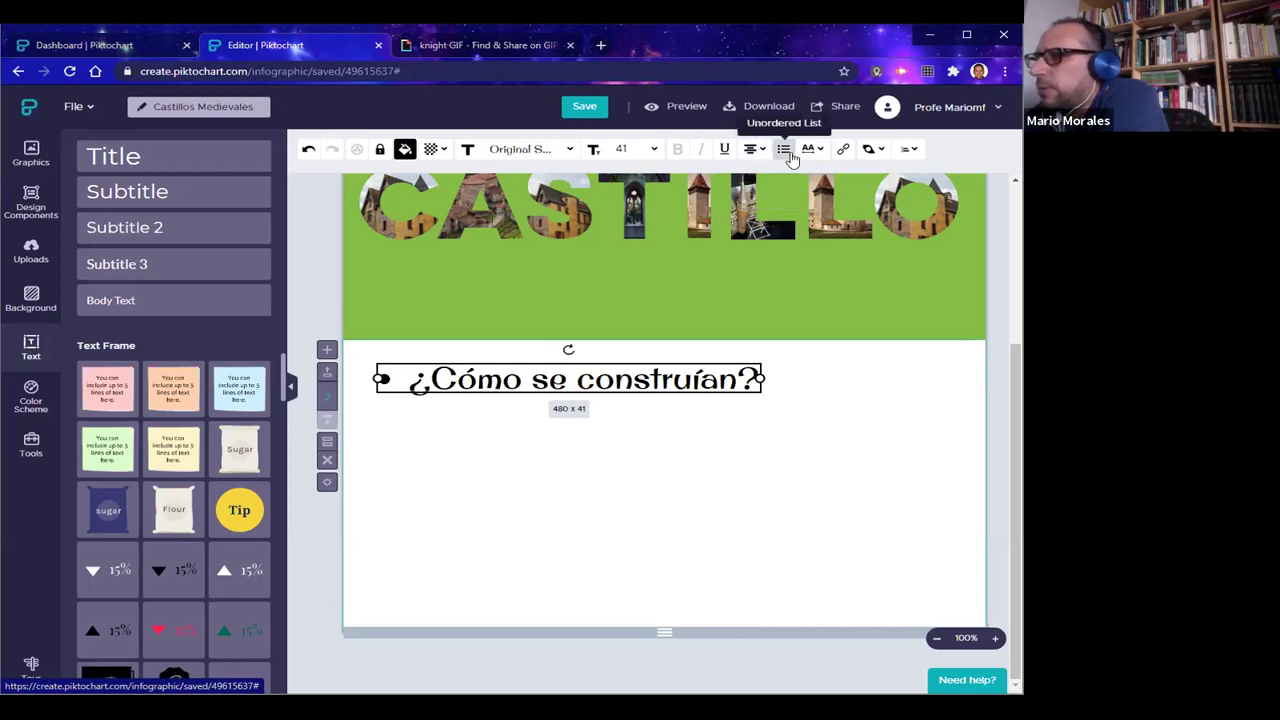
left_click(786, 152)
left_click(781, 152)
left_click(781, 152)
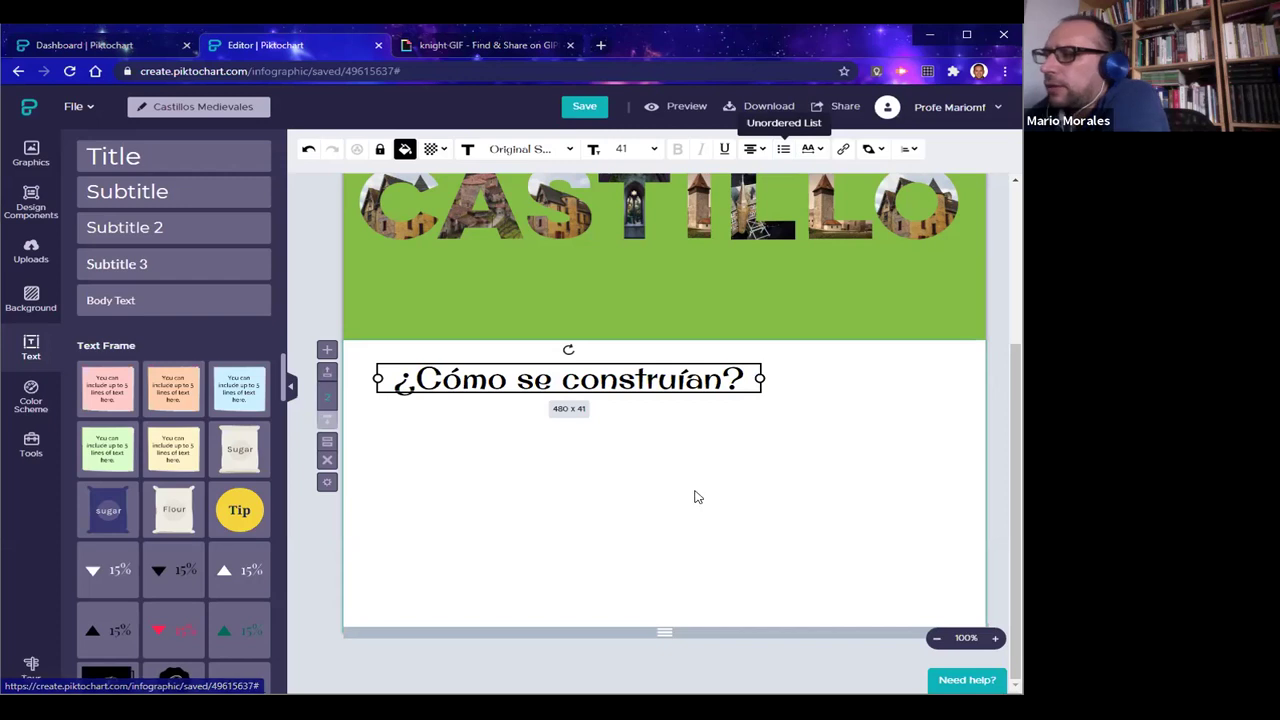
Add a Body Text box below the heading in the white block and format its placeholder text as an unordered list
left_click(391, 424)
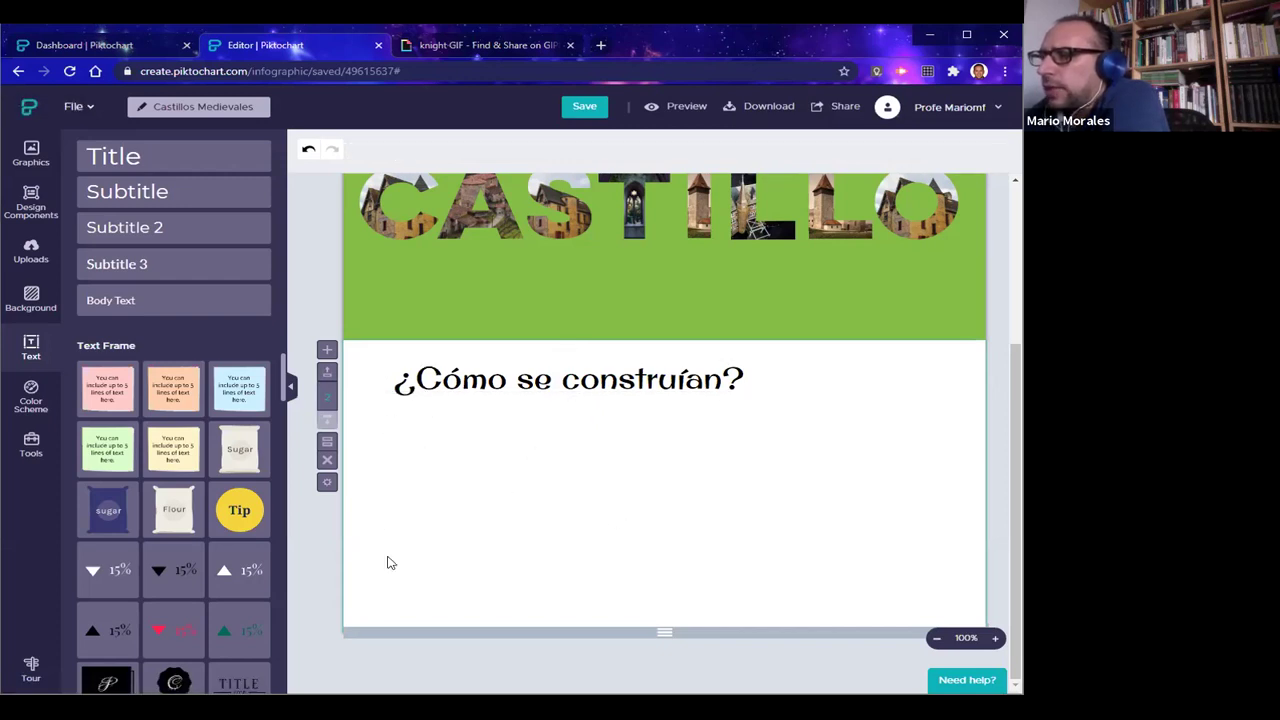
left_click_drag(140, 300, 638, 483)
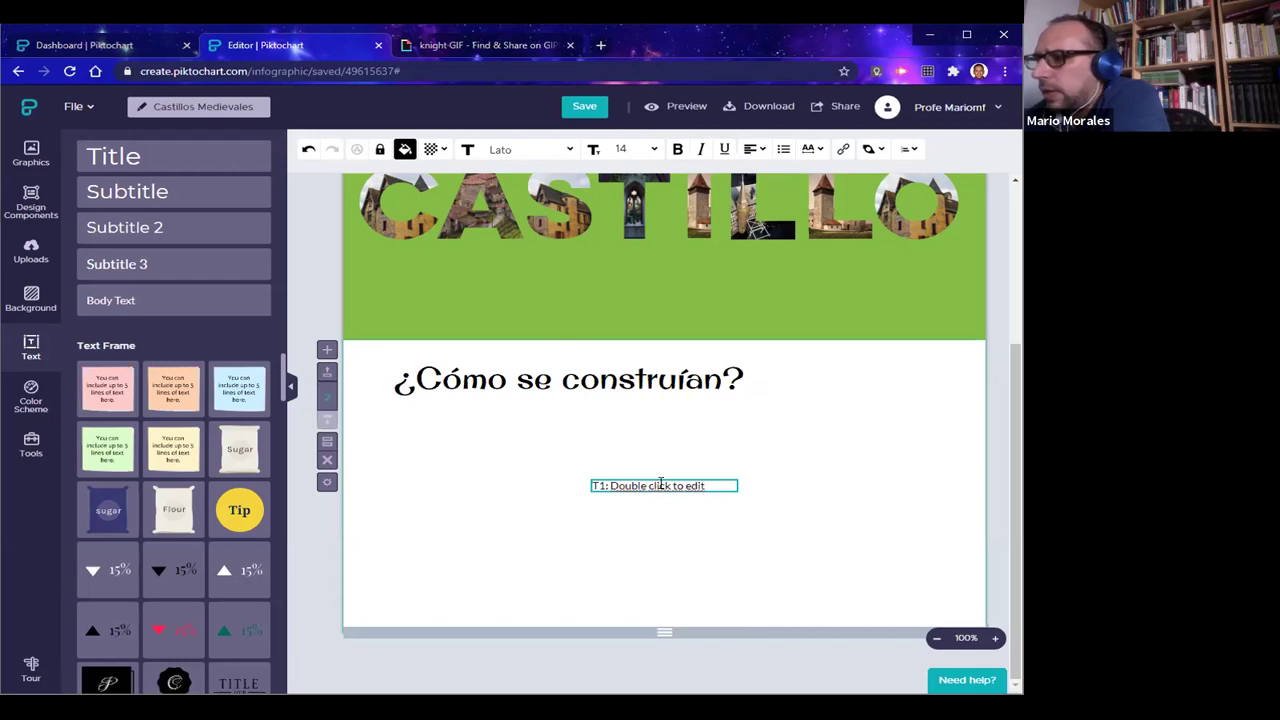
left_click_drag(666, 485, 623, 477)
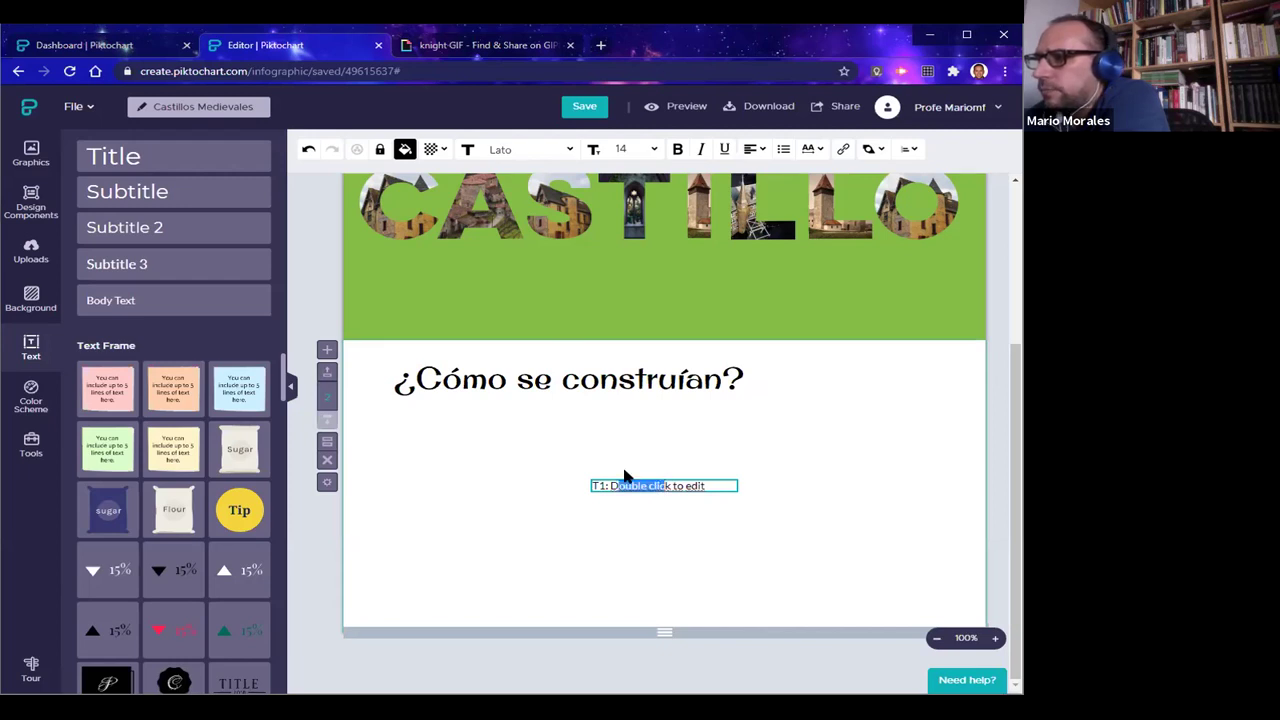
left_click(606, 452)
left_click(618, 477)
double_click(650, 485)
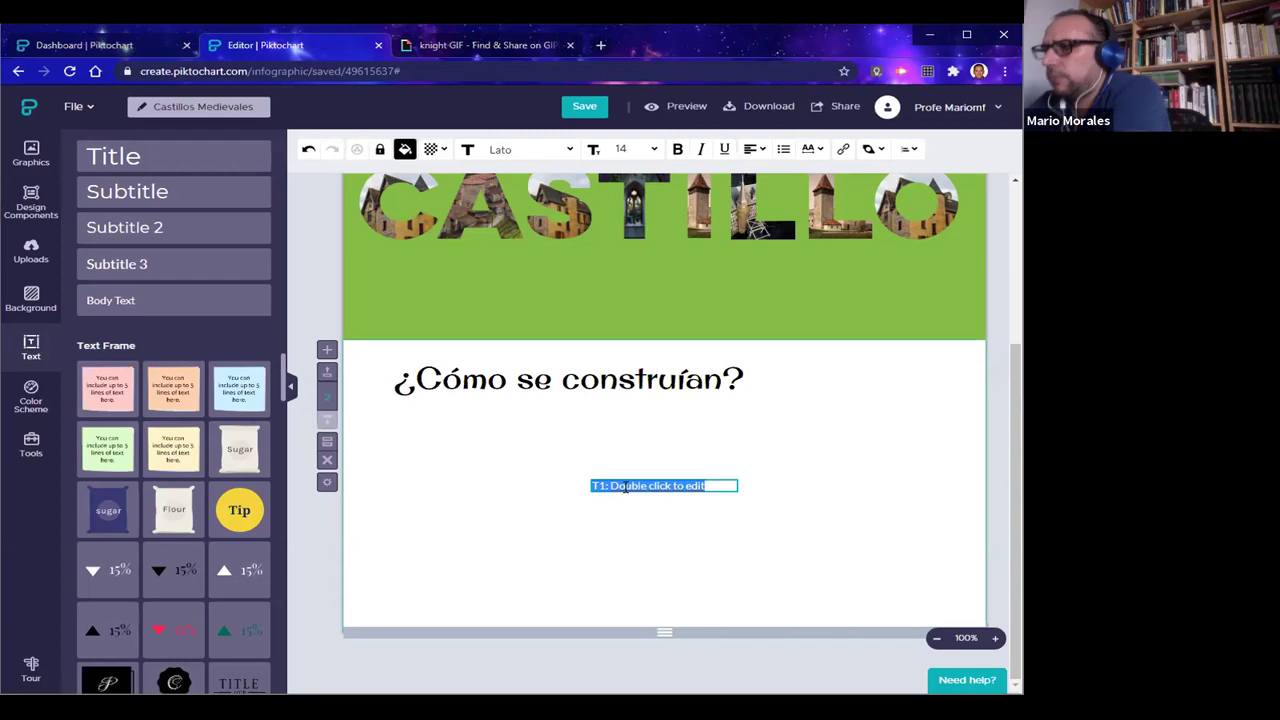
left_click(783, 148)
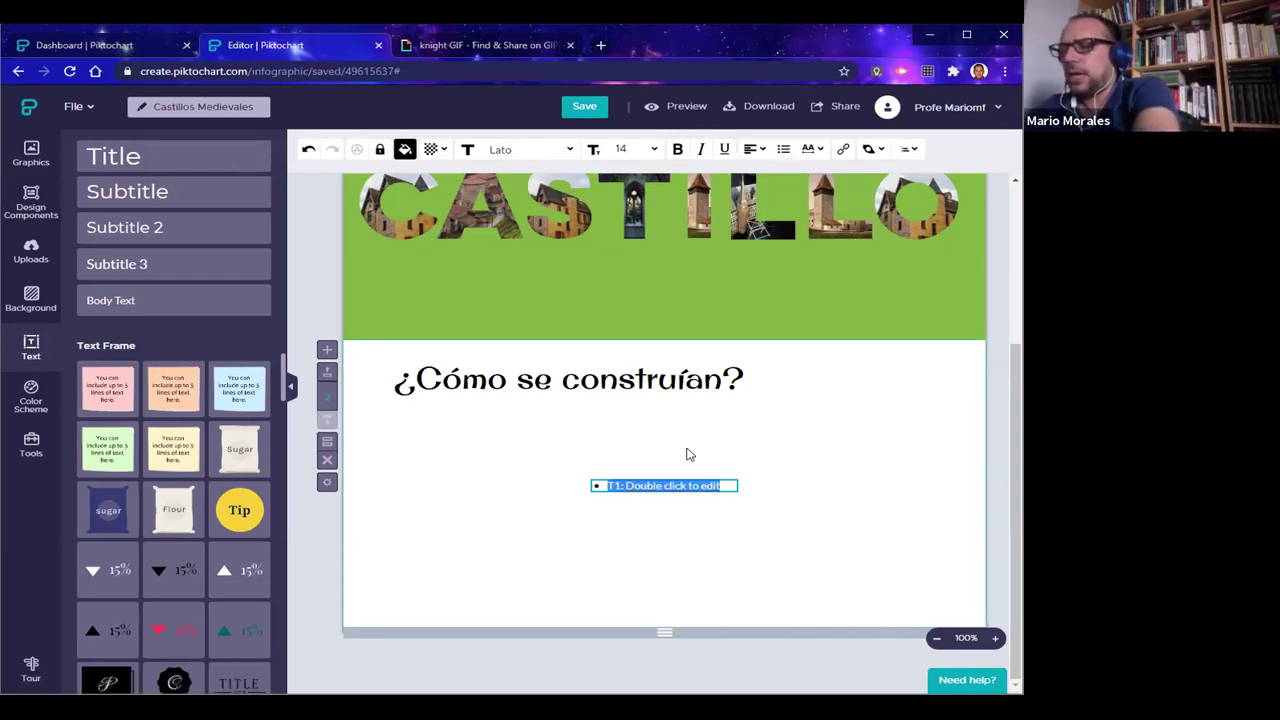
Replace the bulleted placeholder text with two items: "No tenían ventanas grandes" and "El objetivo era protegerse del enemigo"
type("No tenía")
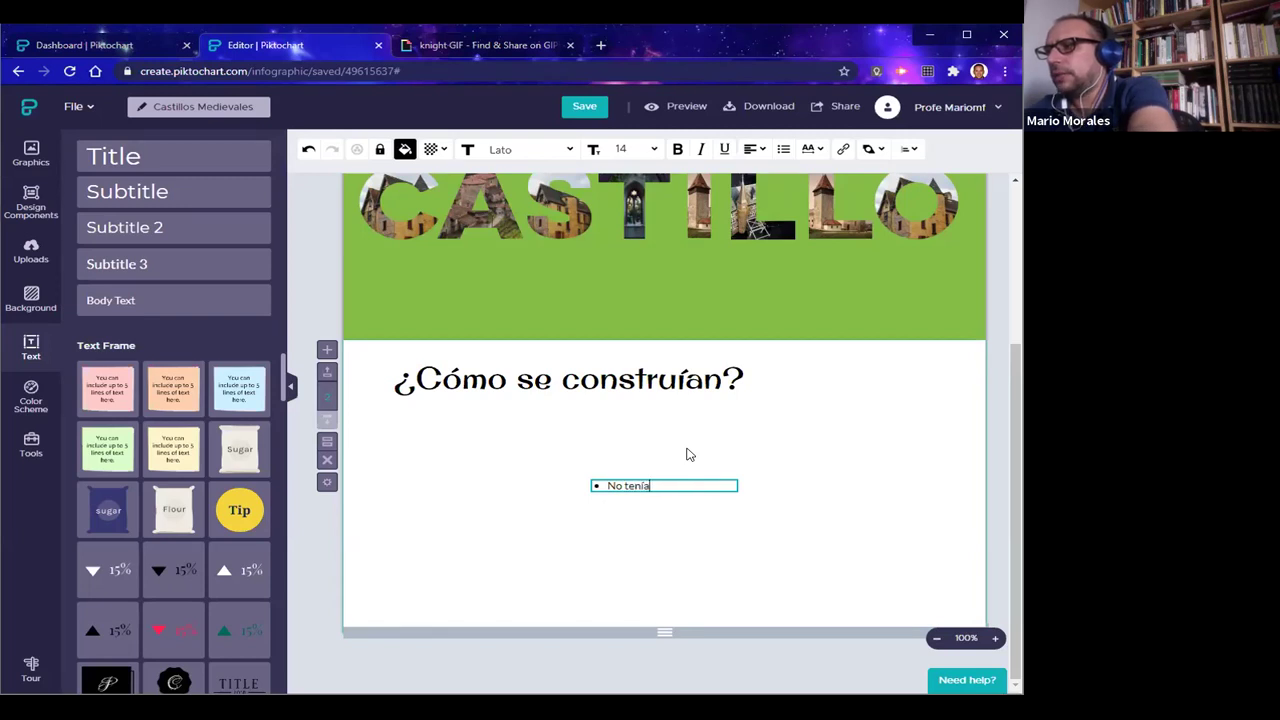
type("n ventanas grandes")
key("Return")
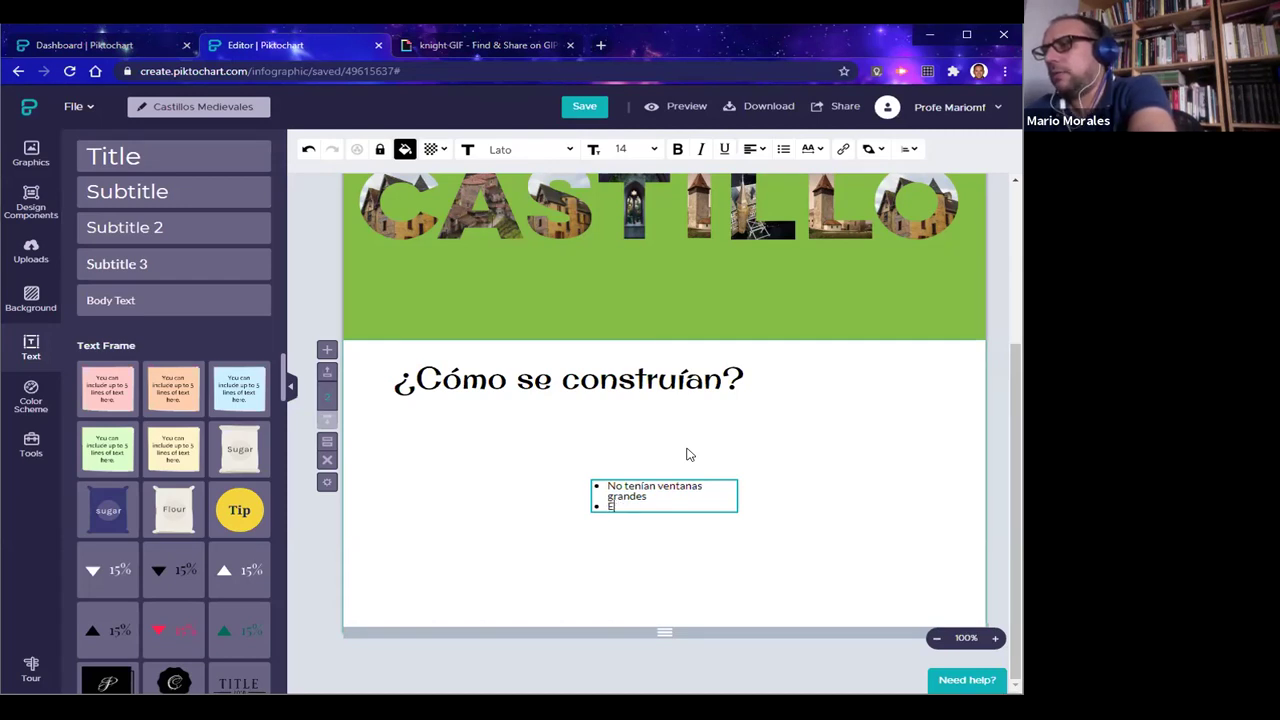
type("El obje")
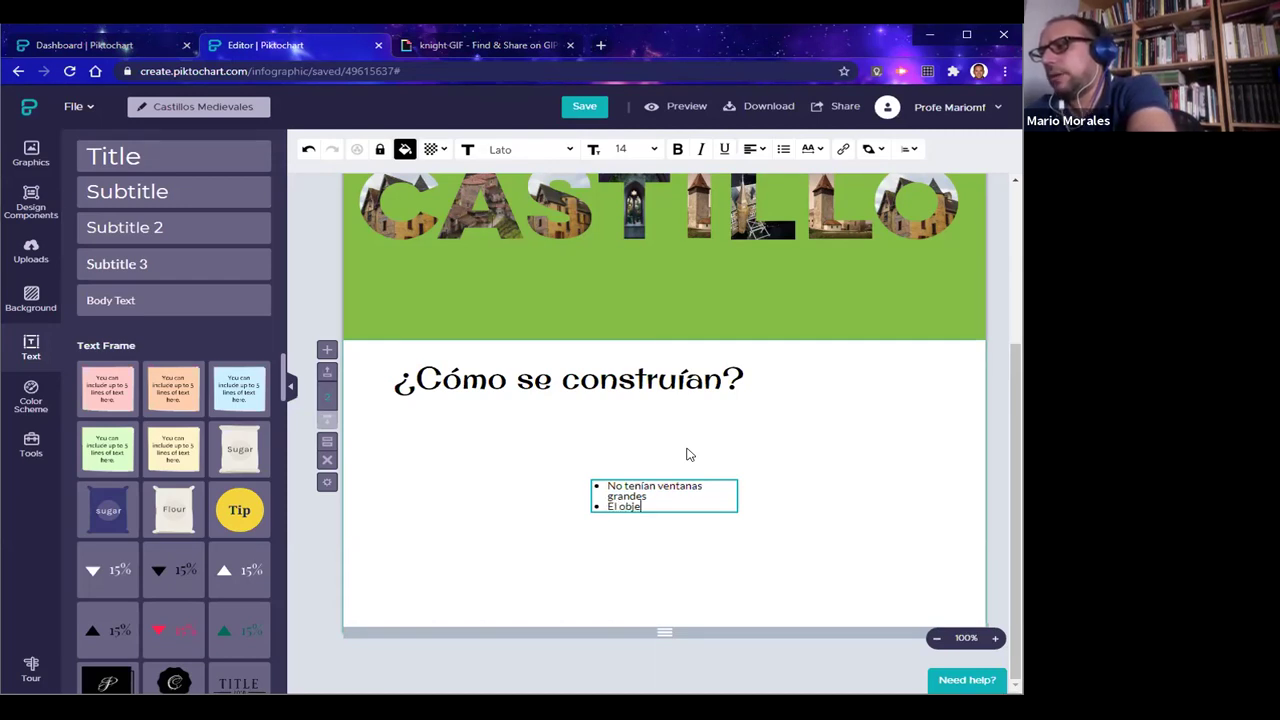
type("tivo era pr")
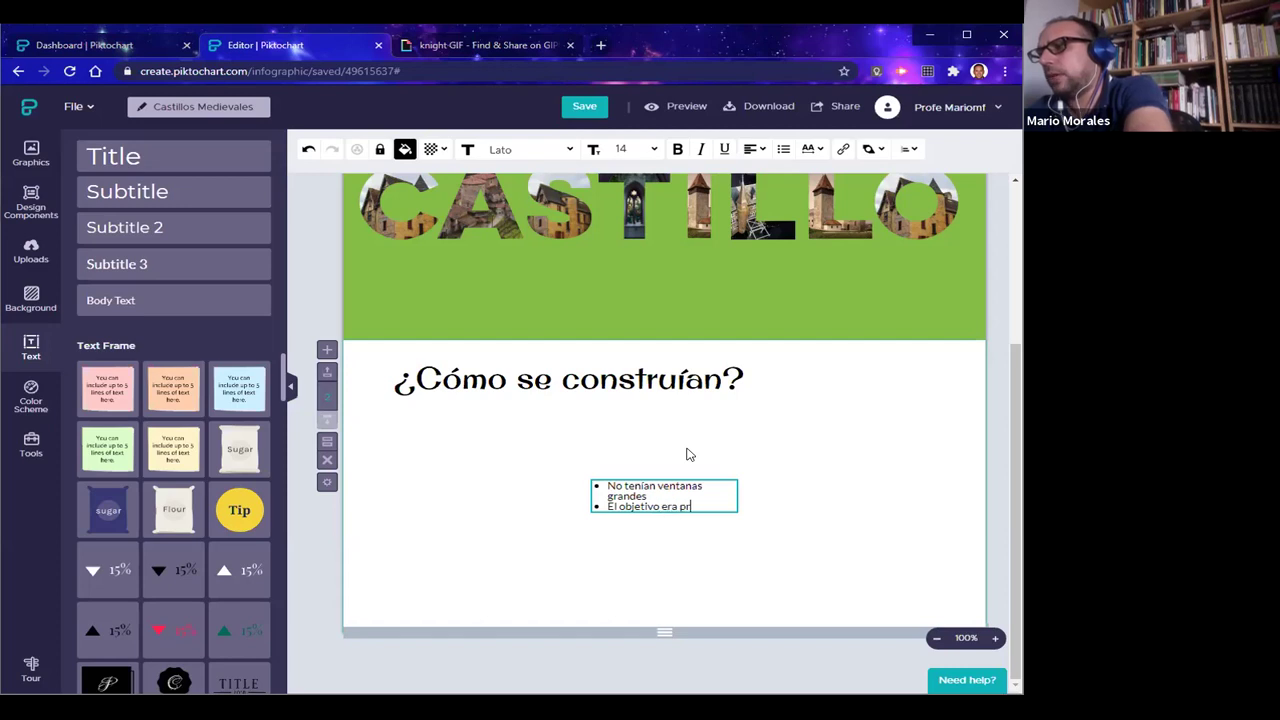
type("otegerse del enemigo")
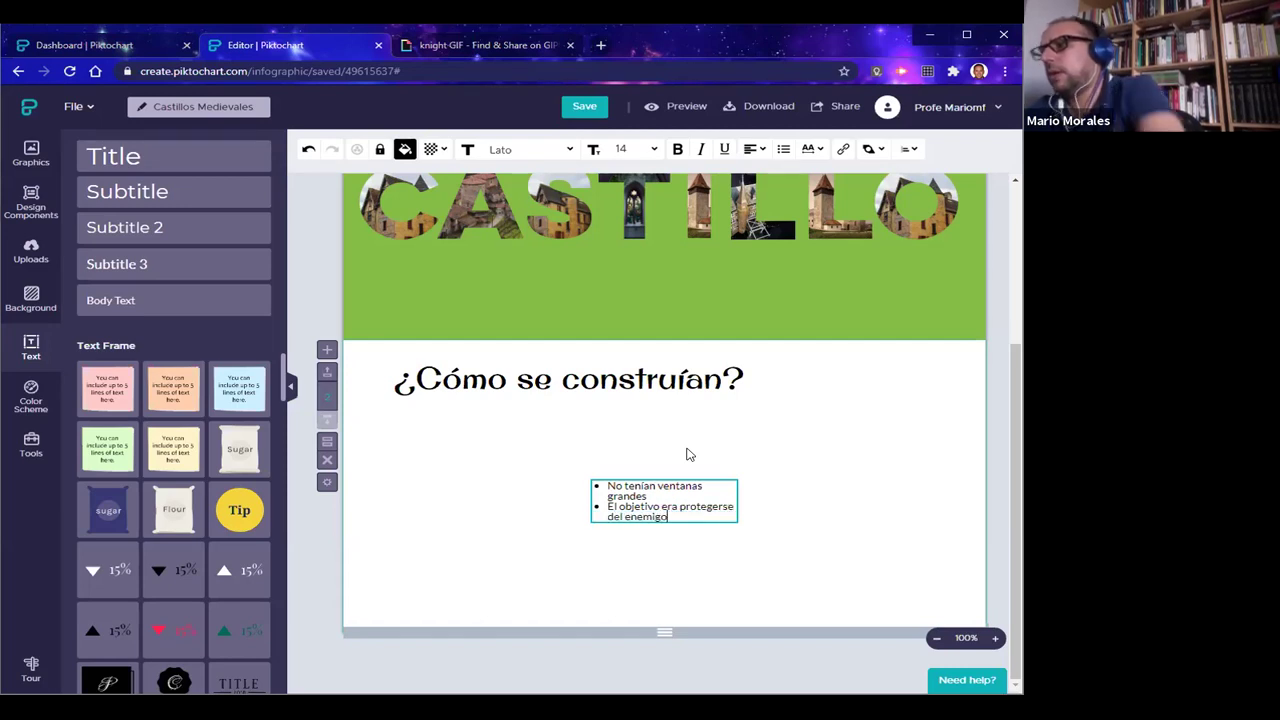
left_click(754, 446)
Move the bulleted list directly below the heading, near its left edge, and set the list's font size to 16
left_click(709, 482)
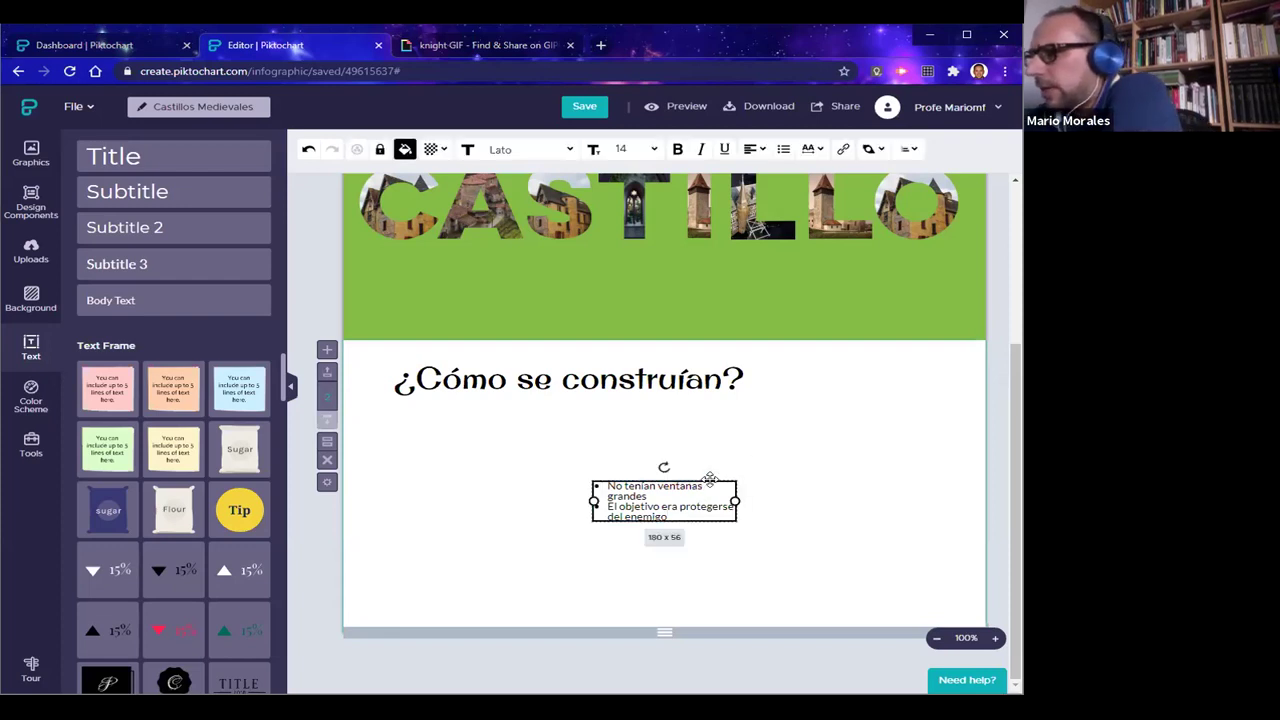
left_click_drag(709, 482, 511, 406)
left_click(511, 457)
left_click(500, 446)
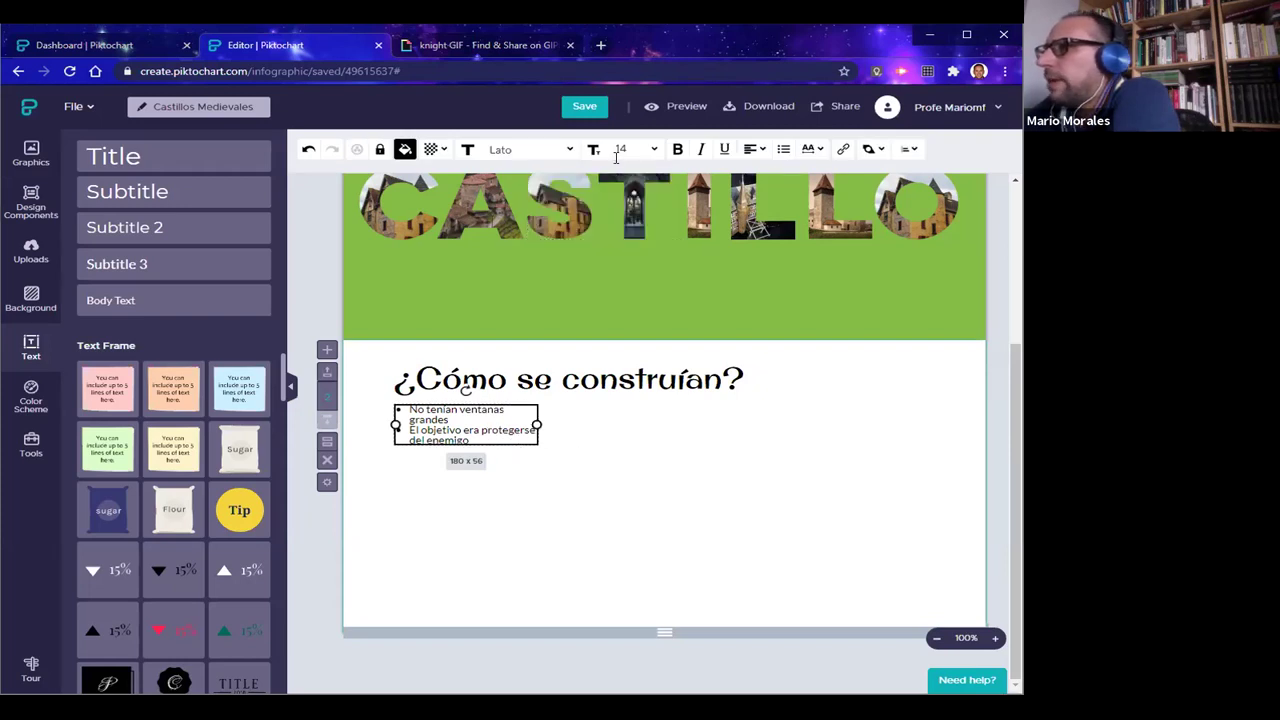
left_click(656, 150)
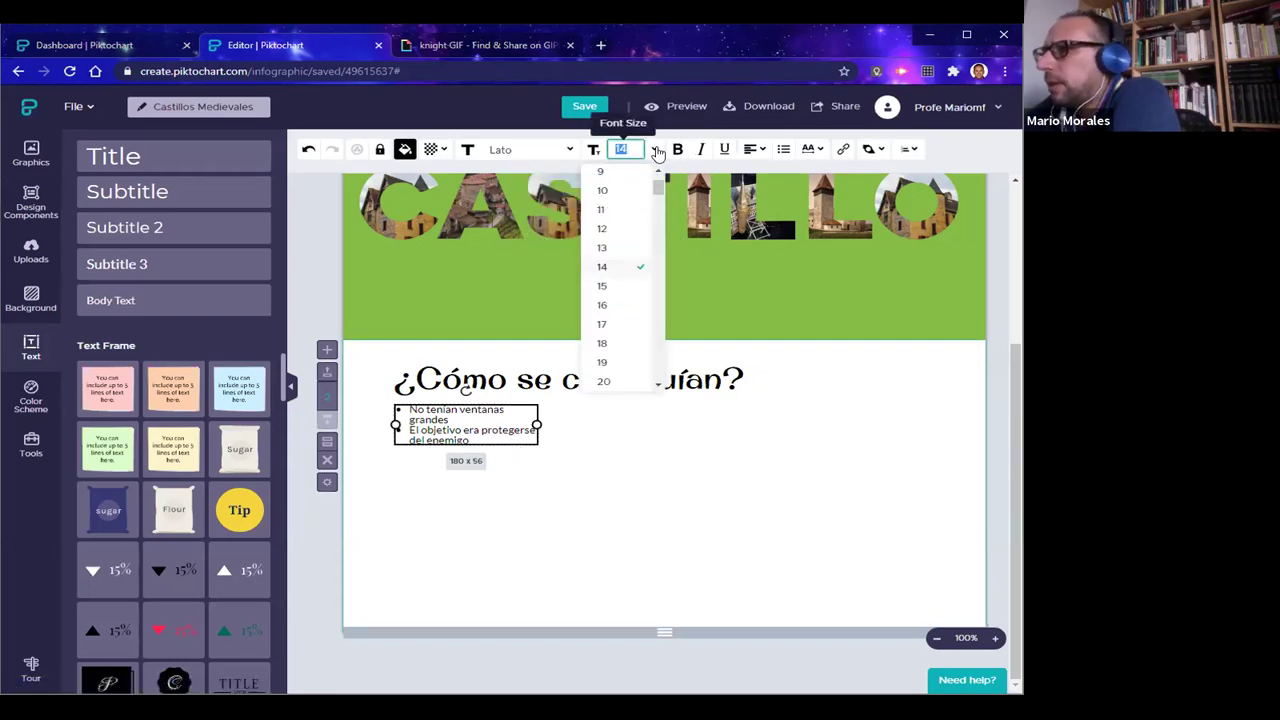
left_click(609, 306)
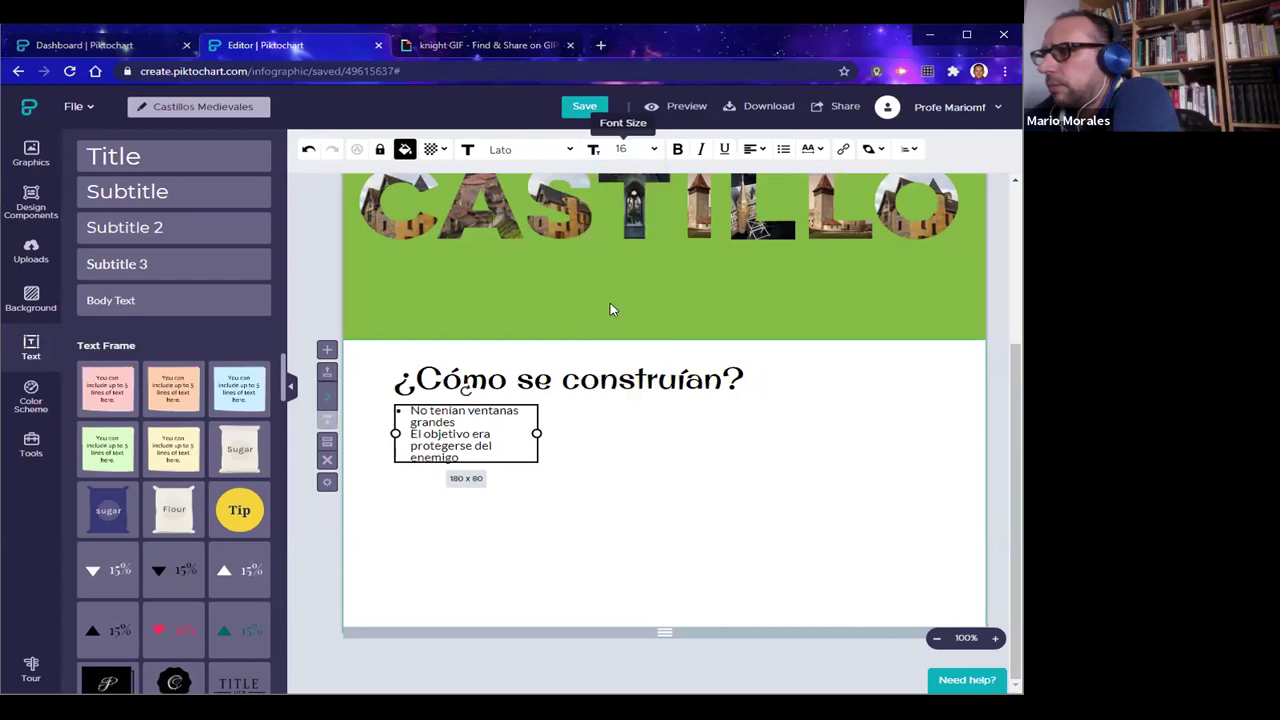
left_click(585, 507)
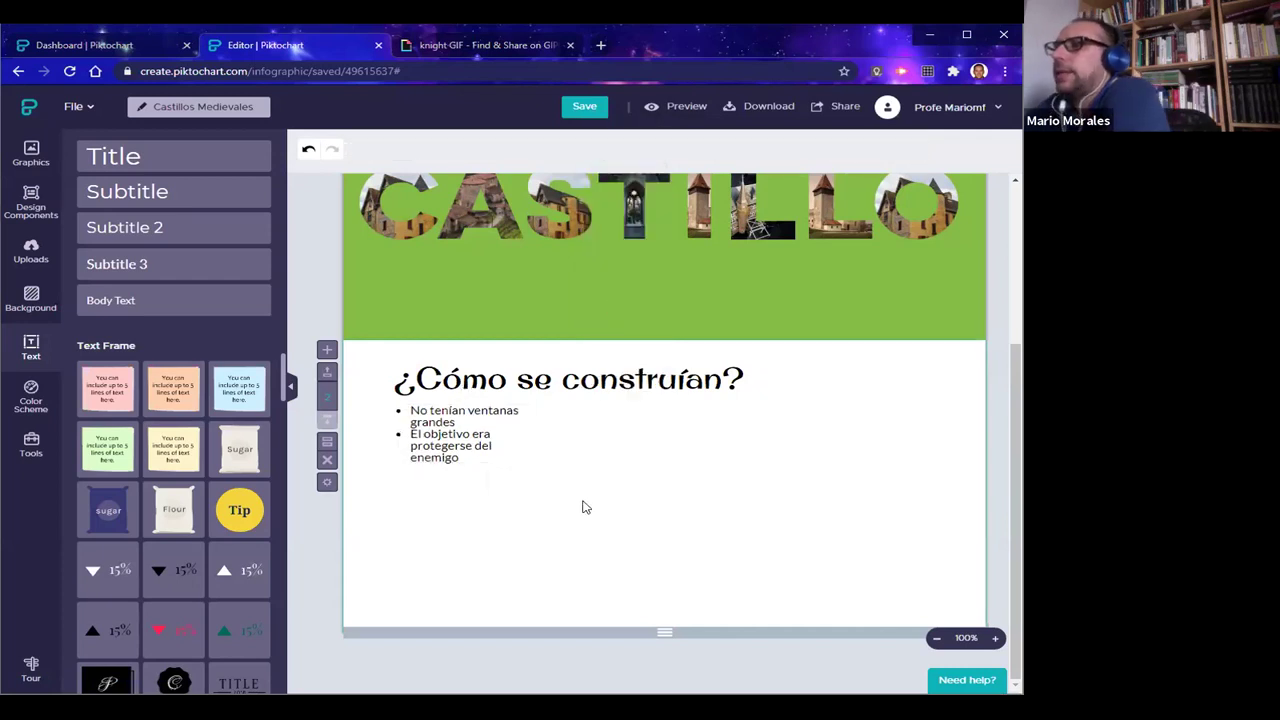
Narrow the heading's text box to about 356 wide so it wraps onto two lines, keeping letter spacing 0 and line height 1
left_click(495, 445)
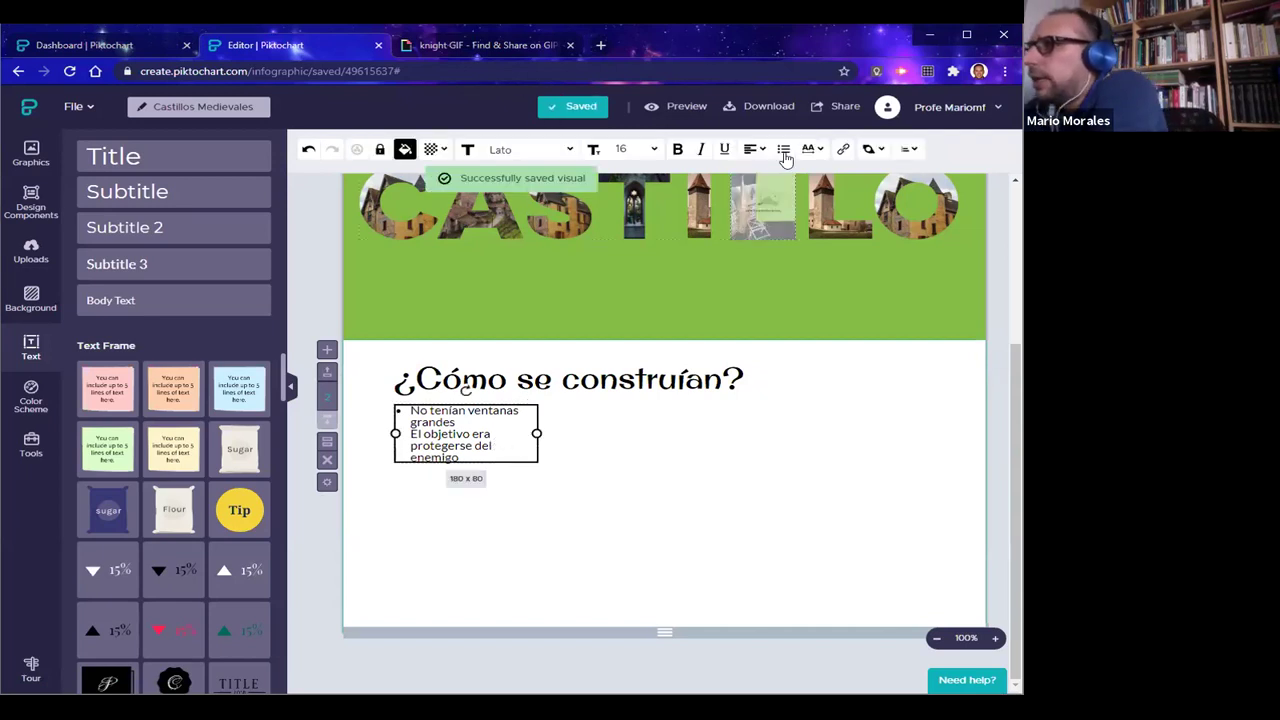
left_click(563, 363)
mouse_move(808, 150)
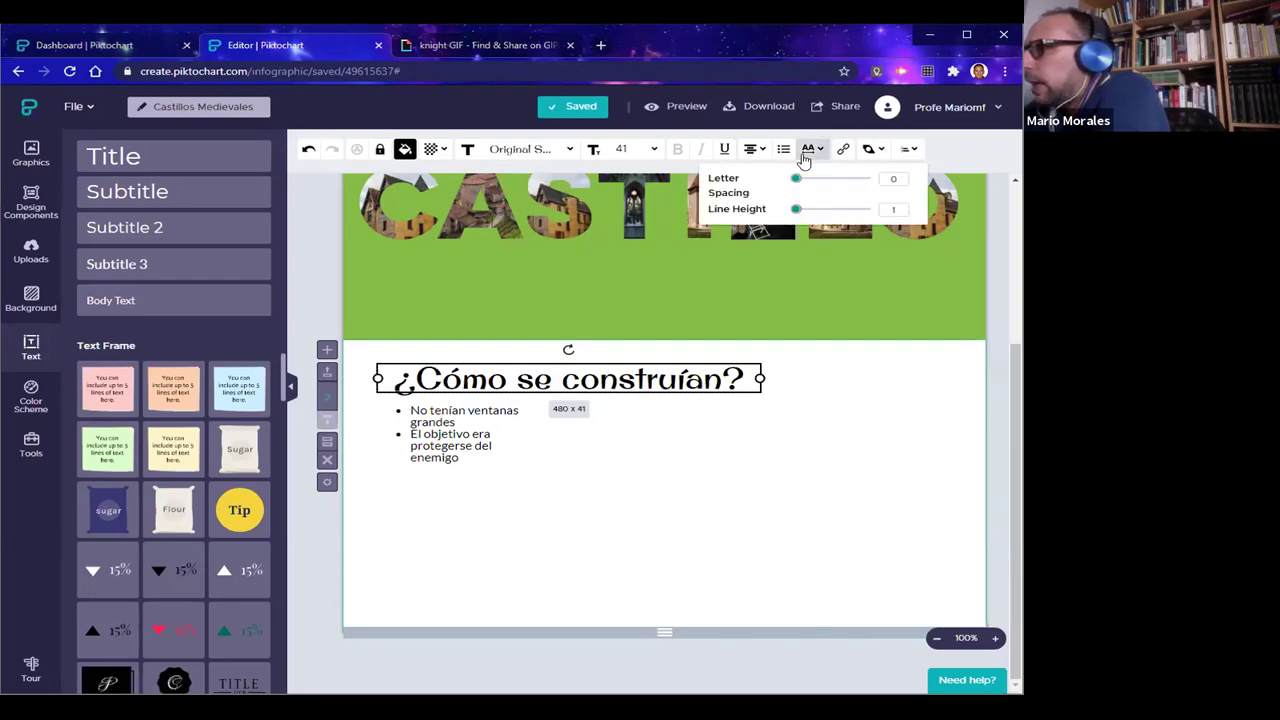
left_click_drag(796, 182, 794, 213)
left_click_drag(760, 379, 709, 382)
left_click(808, 150)
mouse_move(796, 209)
left_mouse_down()
mouse_move(818, 210)
mouse_move(793, 216)
left_mouse_up()
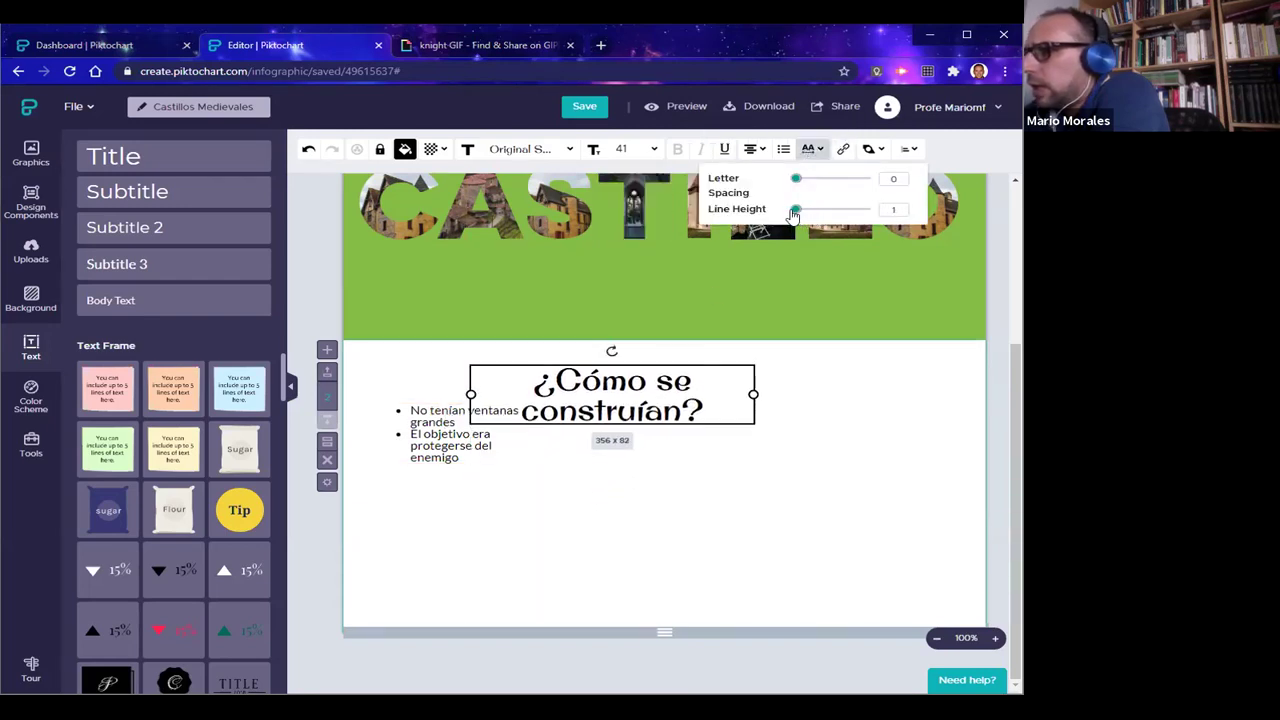
Move the two-line heading above the bulleted list with their left edges aligned, and shift the list slightly down
left_click_drag(750, 368, 675, 347)
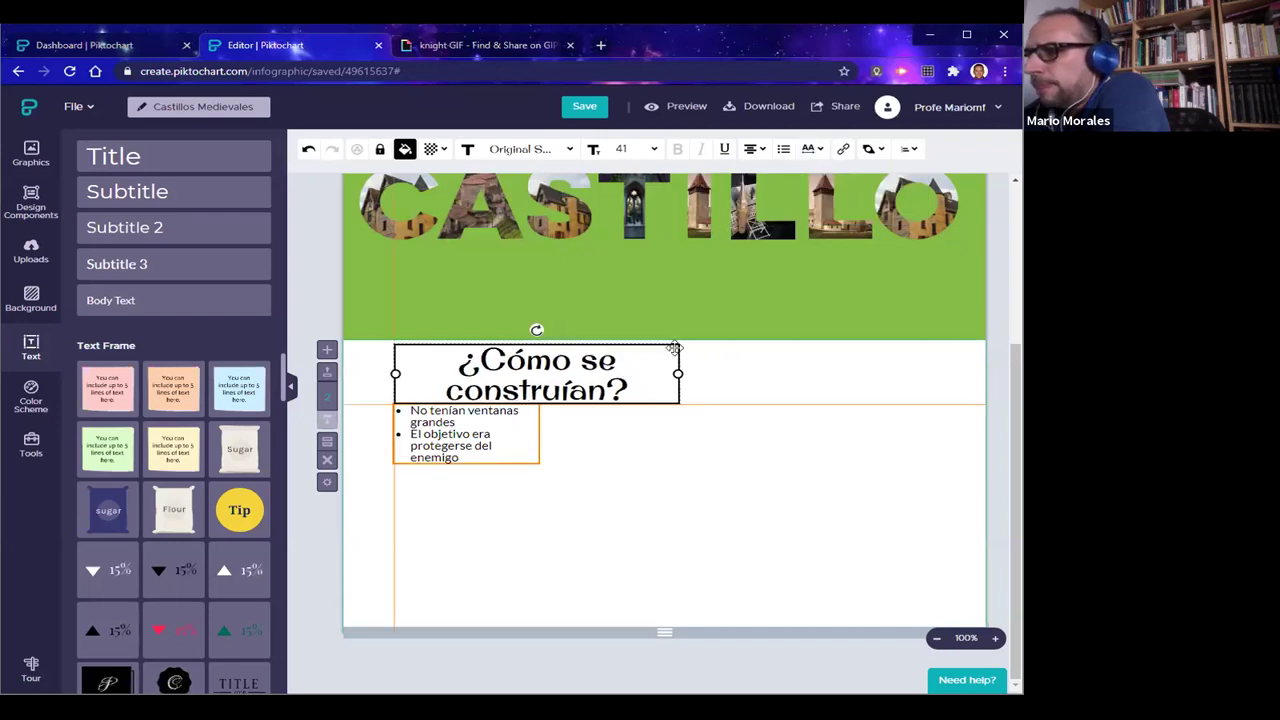
left_click(621, 503)
left_click_drag(450, 447, 447, 452)
left_click(465, 497)
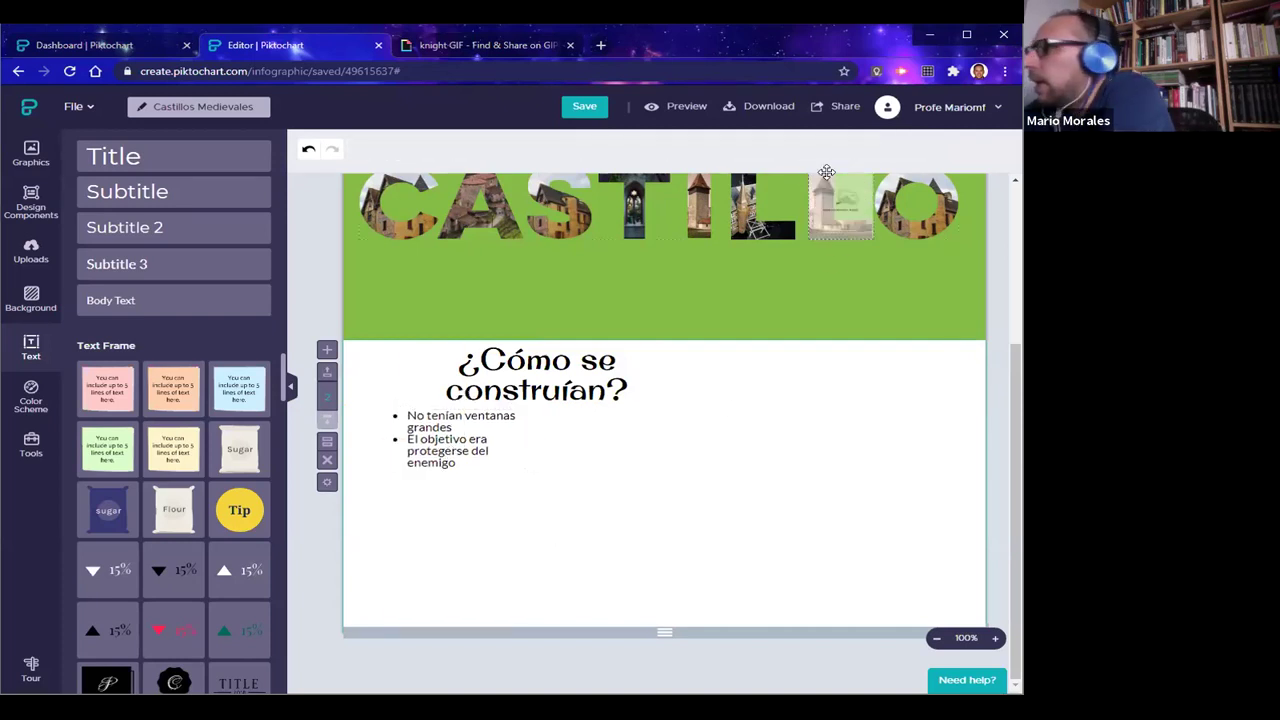
left_click(591, 396)
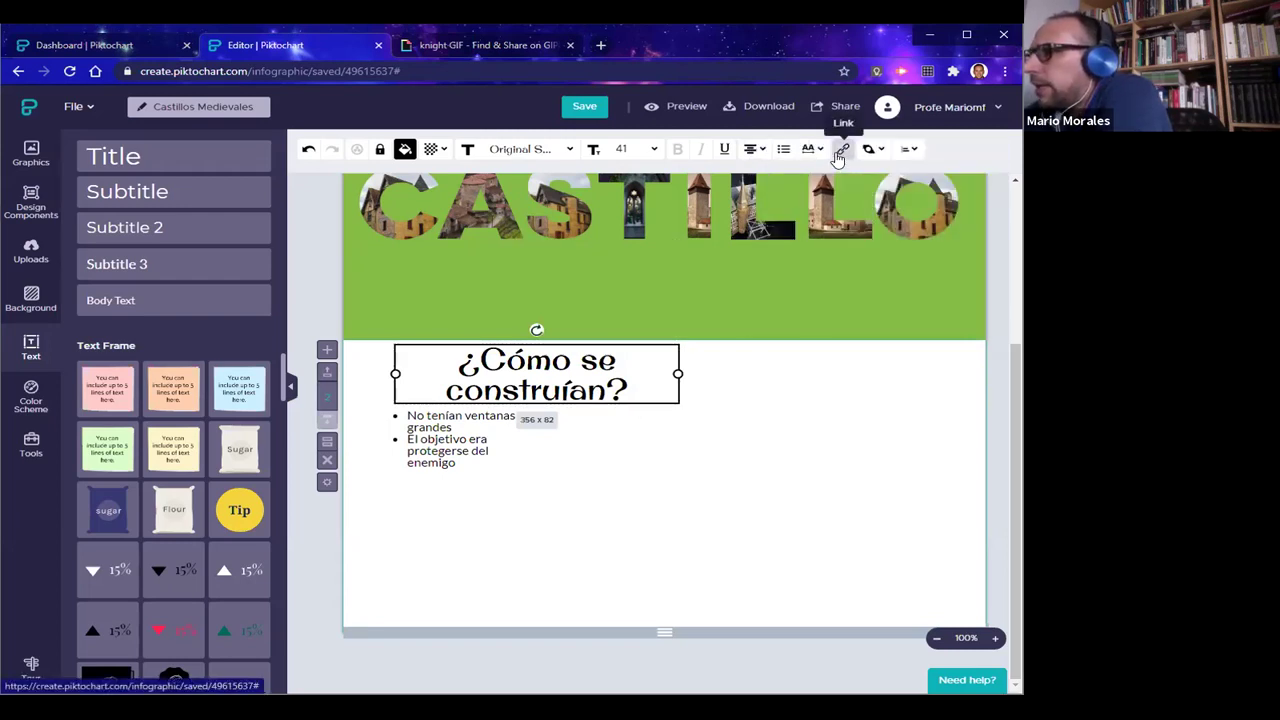
mouse_move(873, 150)
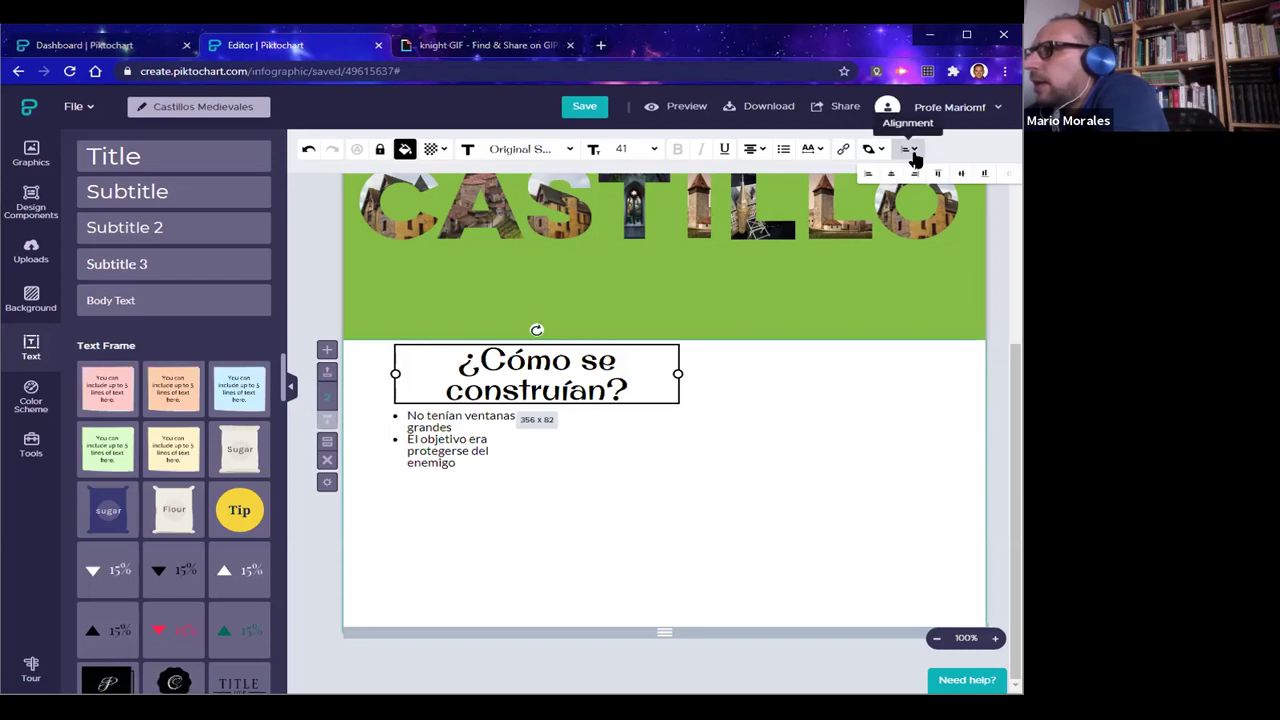
left_click(731, 435)
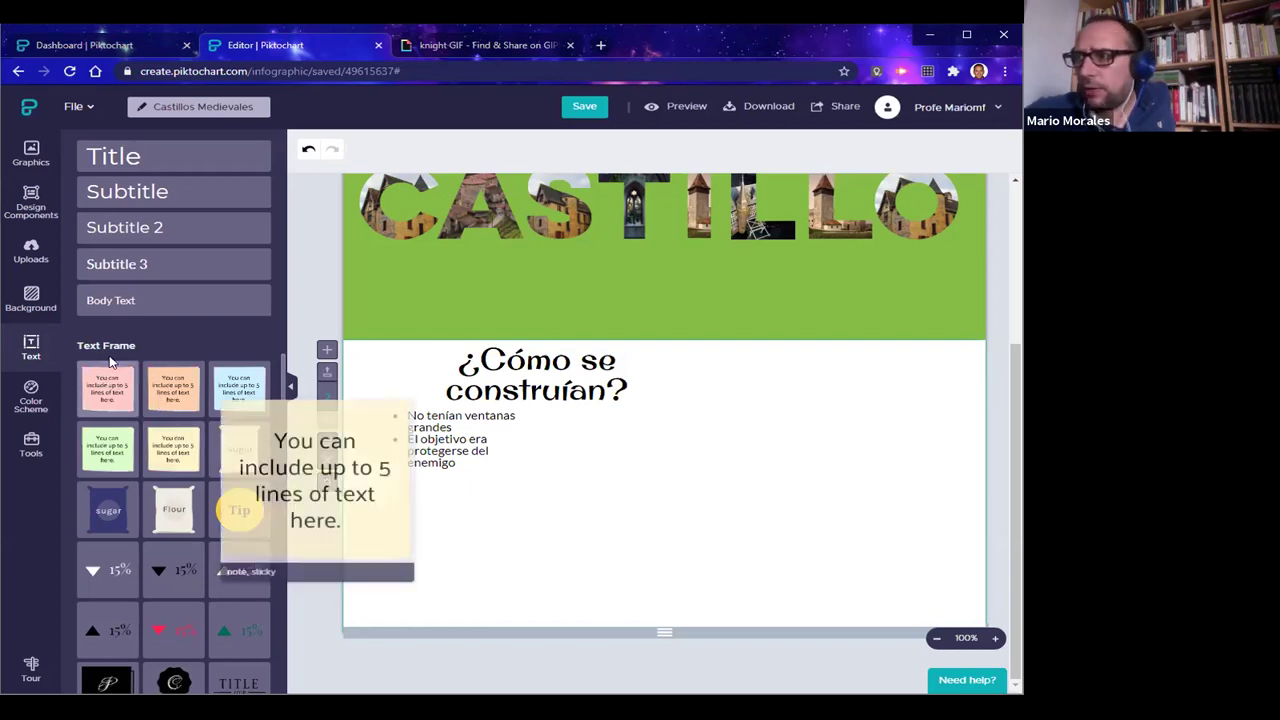
Browse the Text Frame collection through to its last designs, previewing some of the frames
scroll(187, 465, "down", 10)
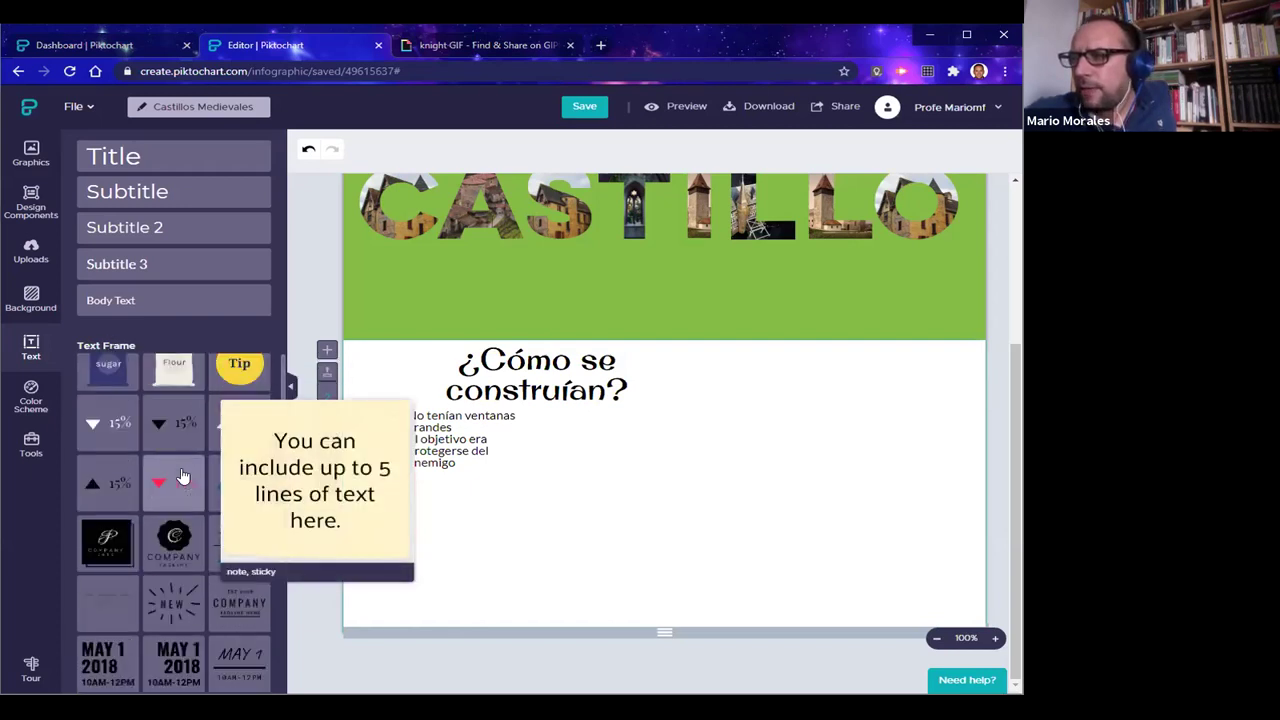
scroll(189, 468, "down", 2)
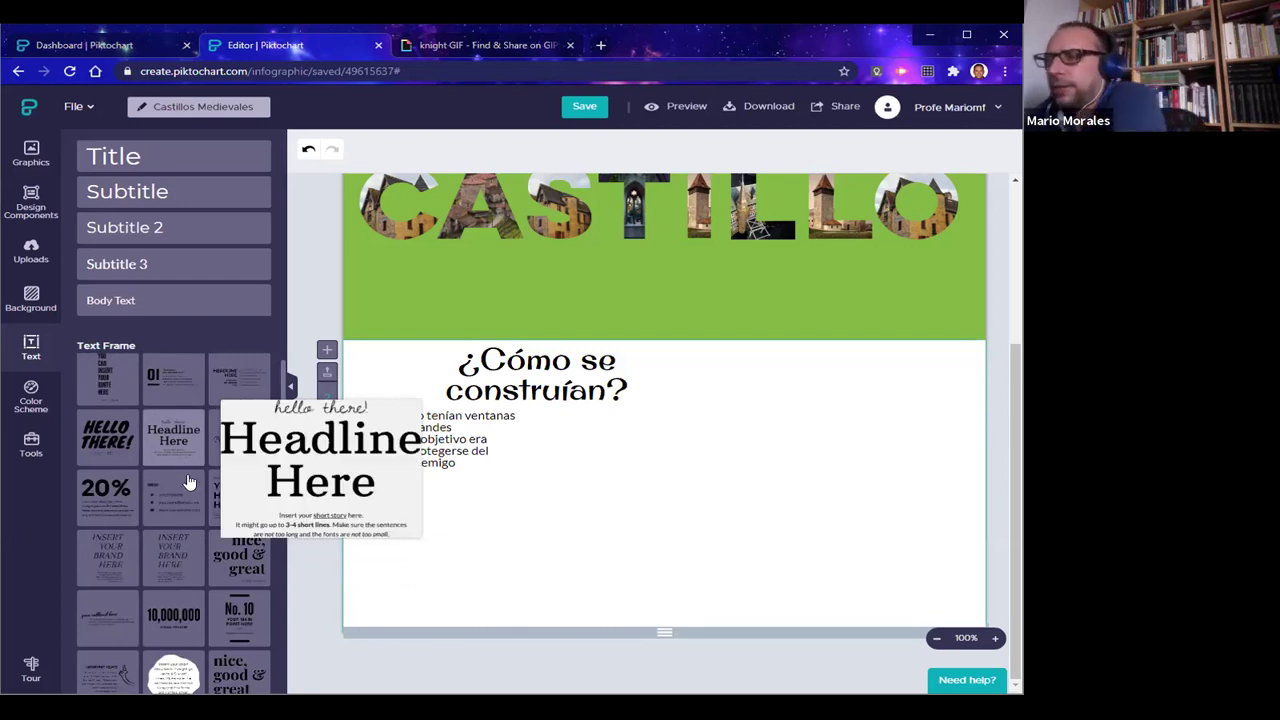
scroll(189, 483, "down", 8)
scroll(195, 500, "down", 10)
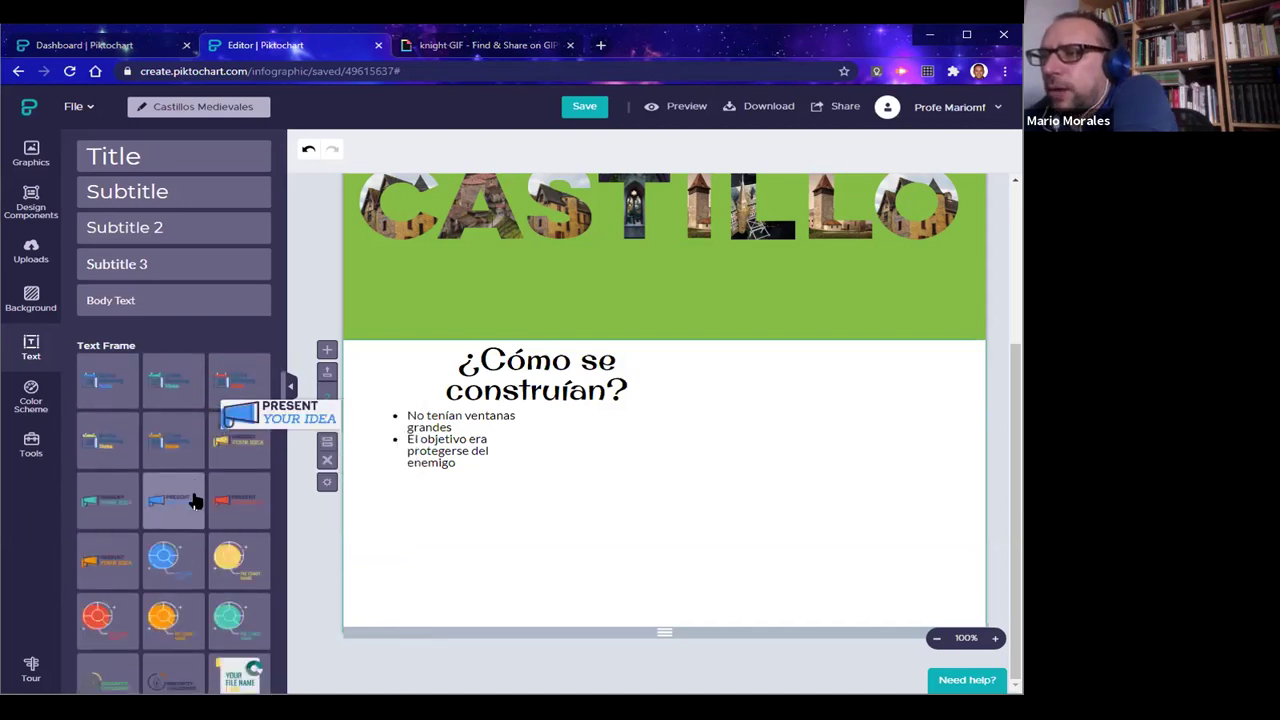
scroll(195, 500, "down", 10)
scroll(195, 500, "down", 10)
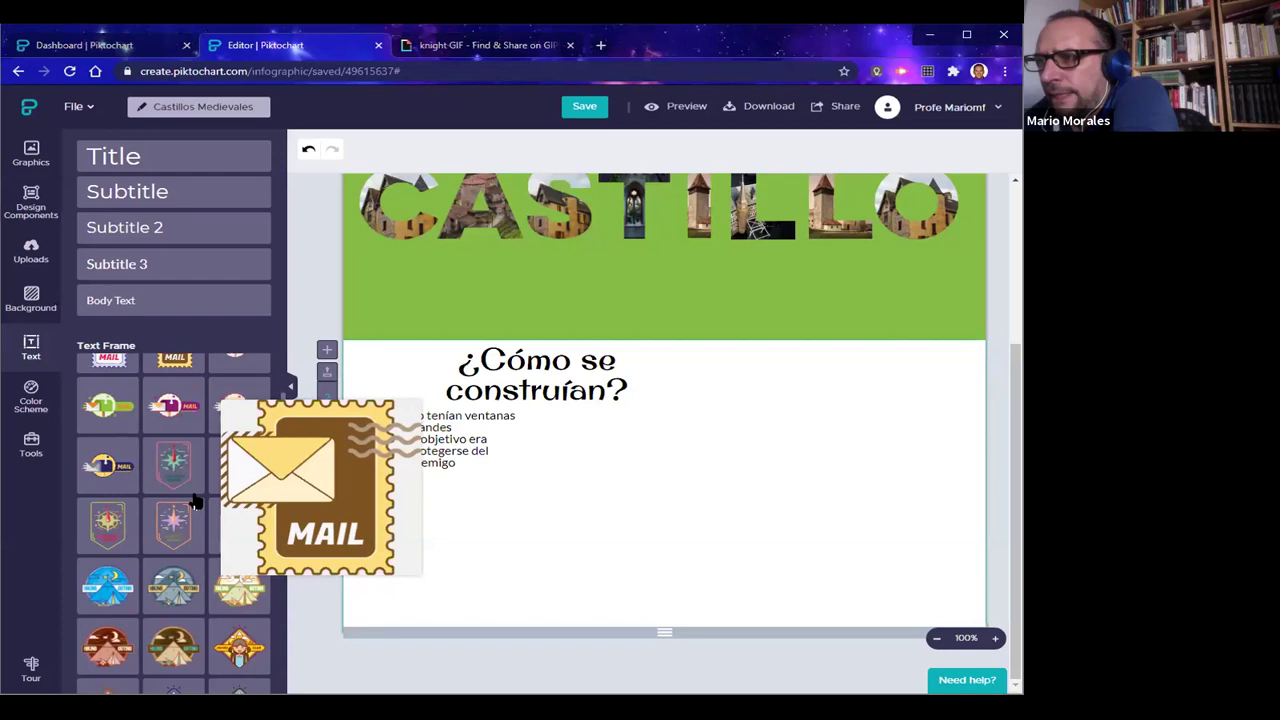
scroll(195, 500, "down", 6)
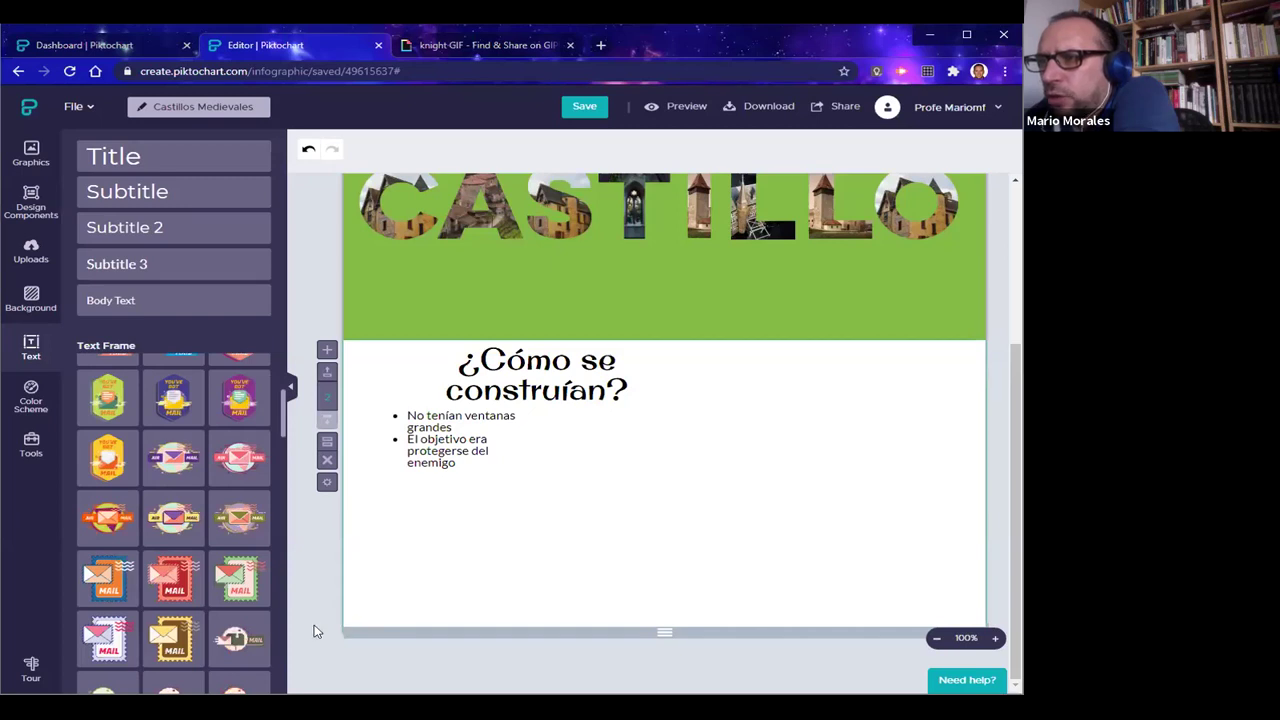
mouse_move(173, 400)
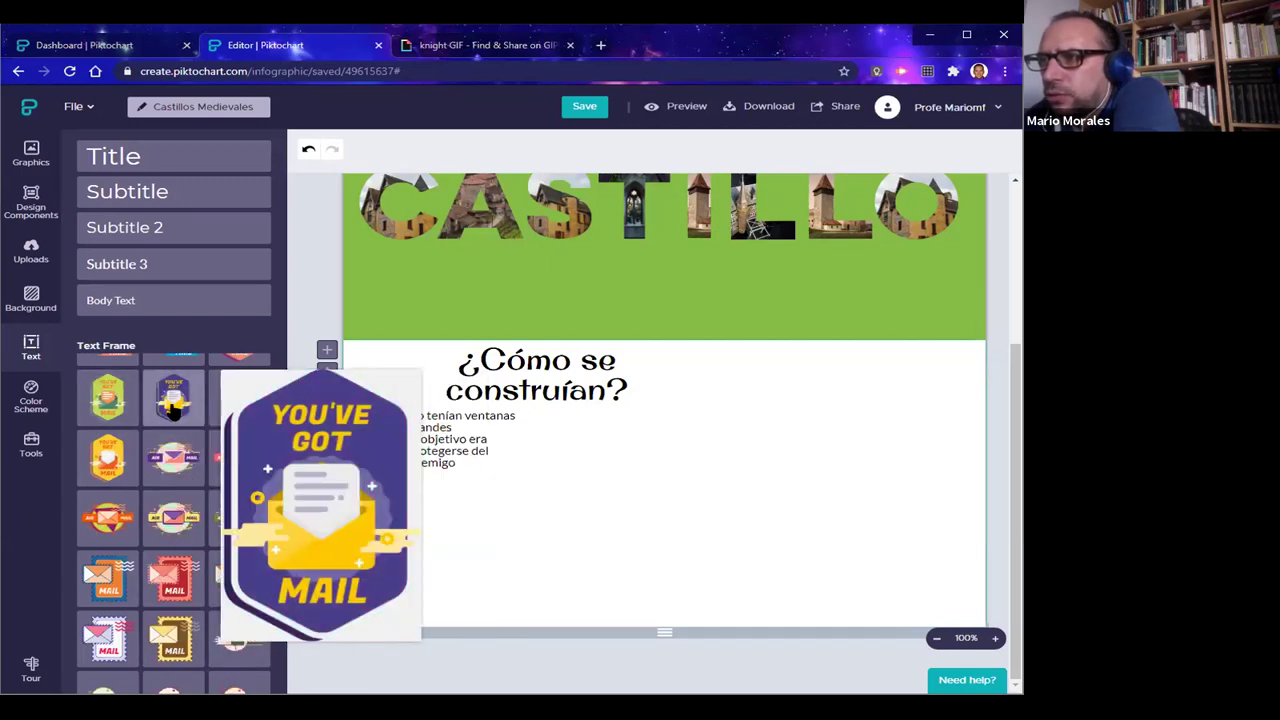
mouse_move(245, 410)
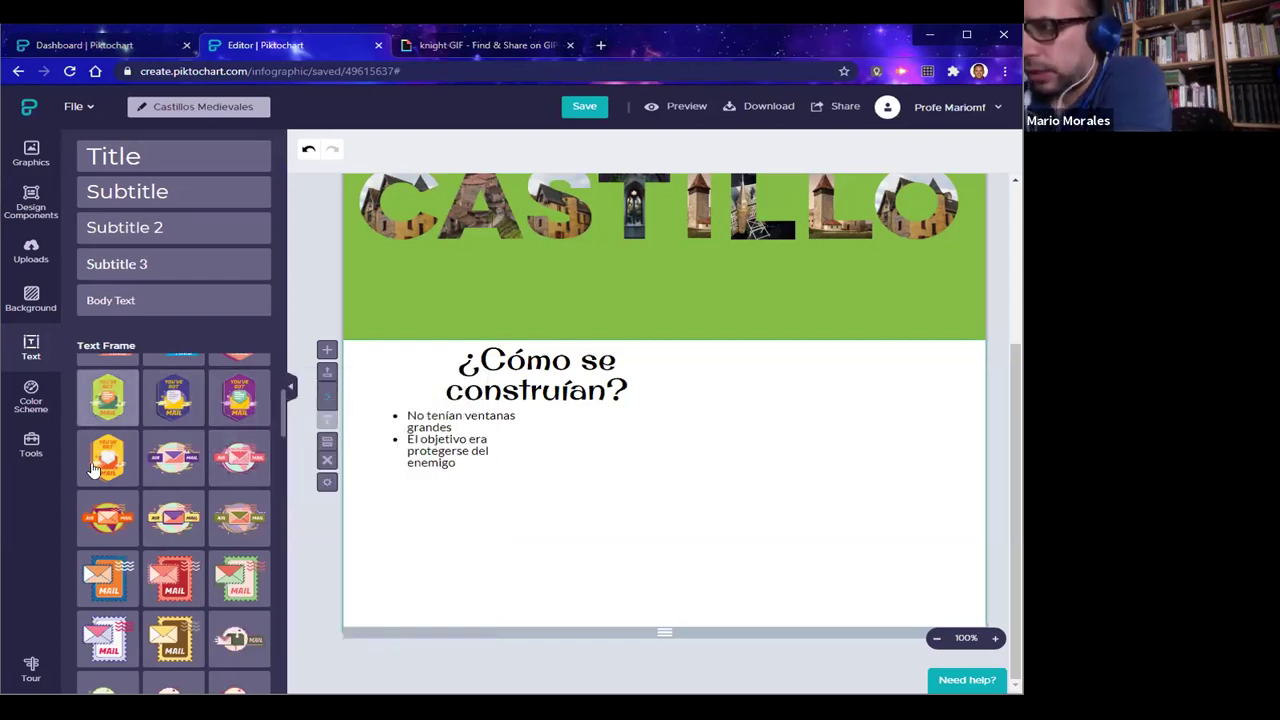
scroll(218, 488, "up", 1)
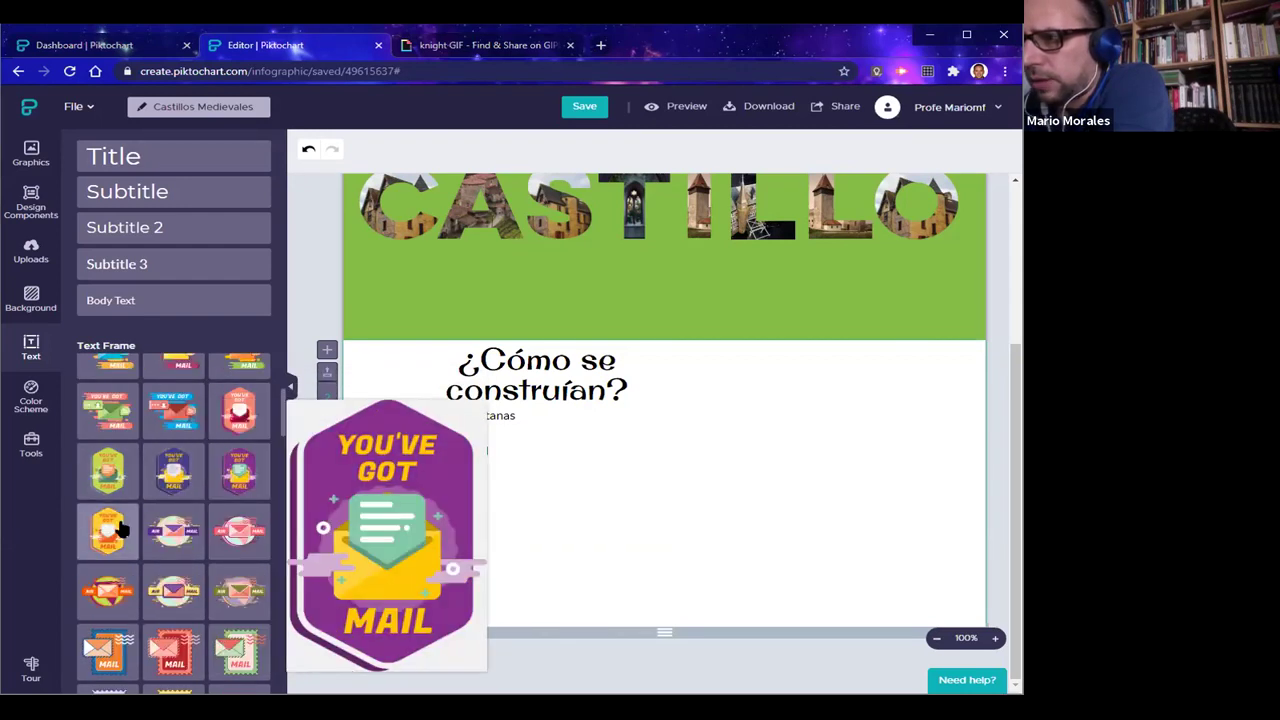
scroll(170, 560, "down", 4)
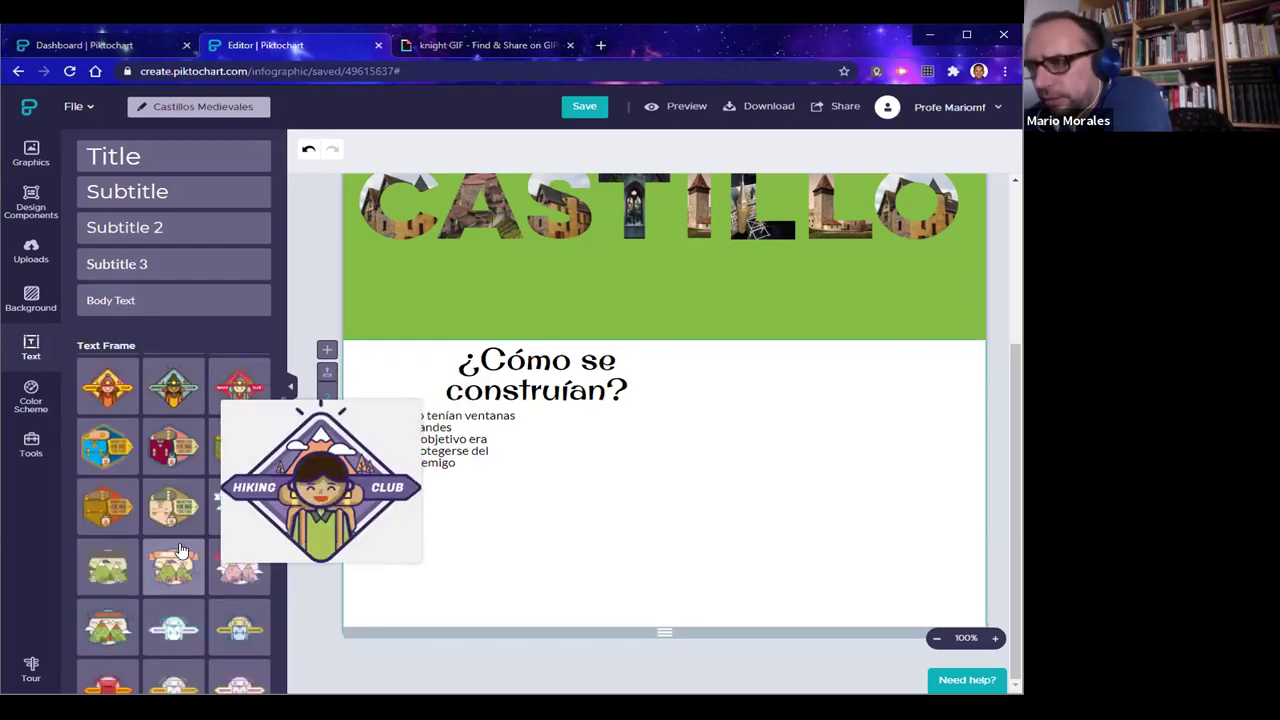
scroll(181, 551, "down", 5)
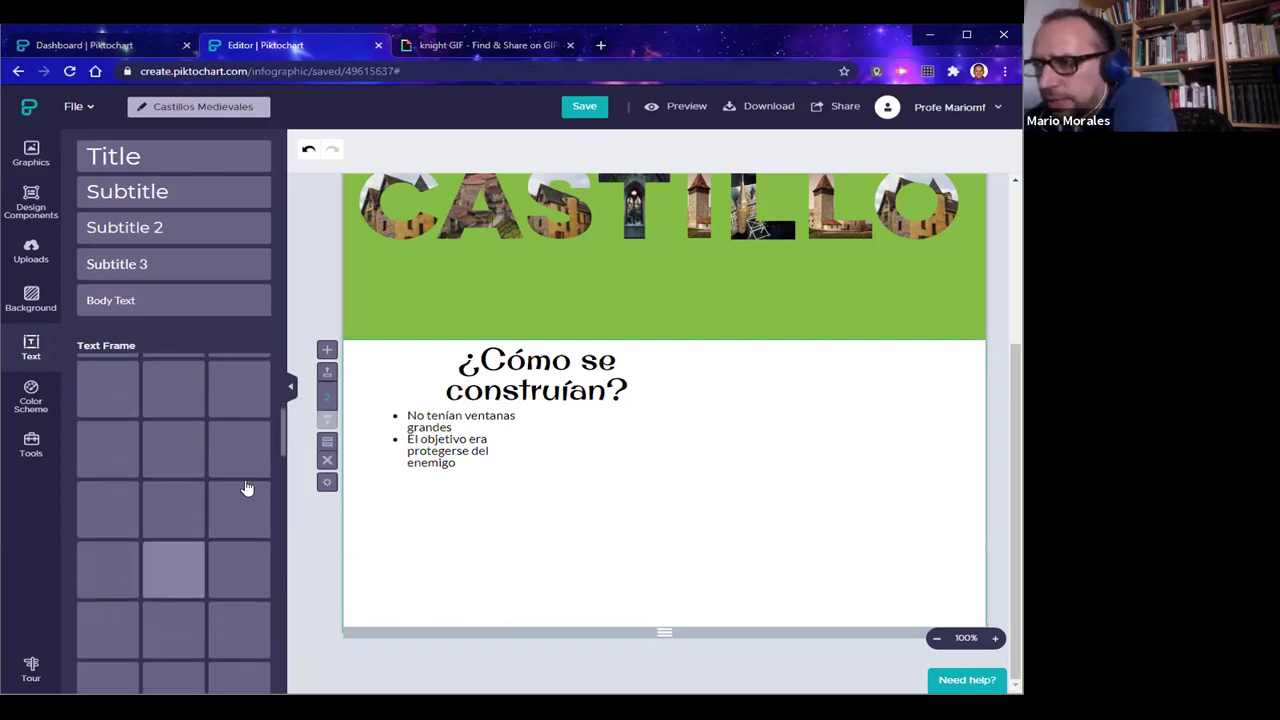
left_click_drag(280, 430, 280, 507)
mouse_move(268, 505)
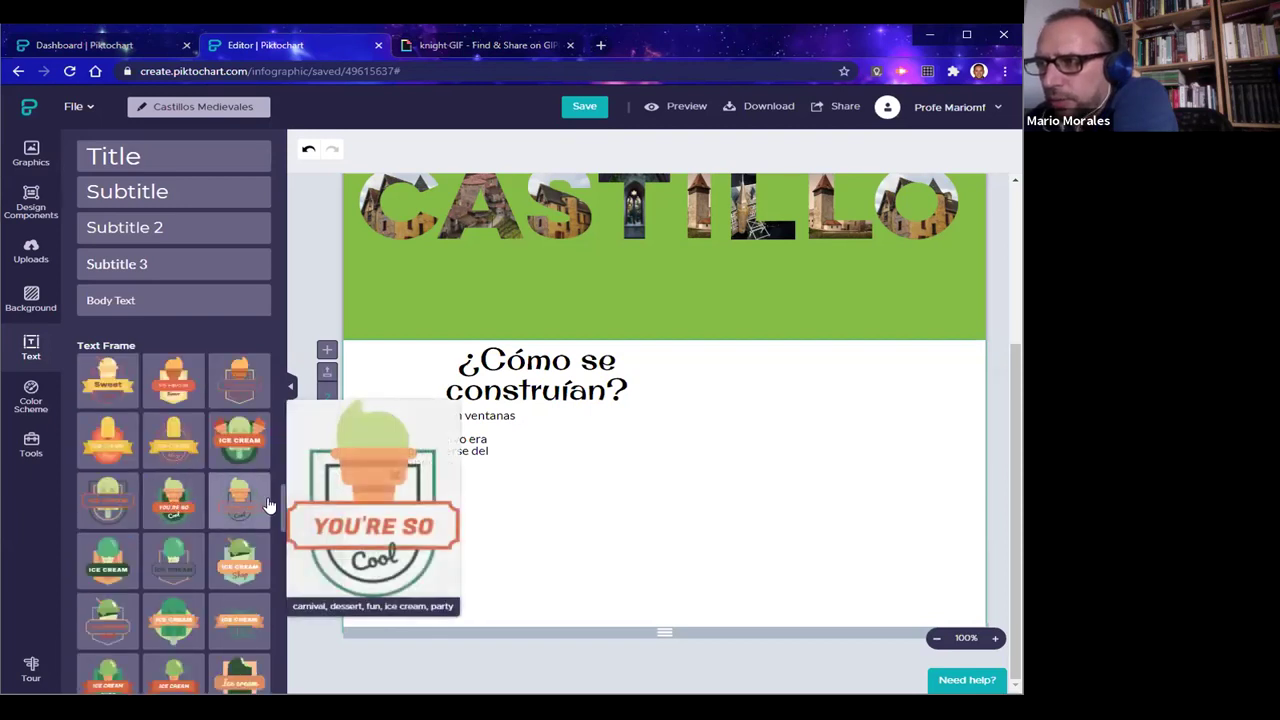
left_click_drag(288, 507, 283, 677)
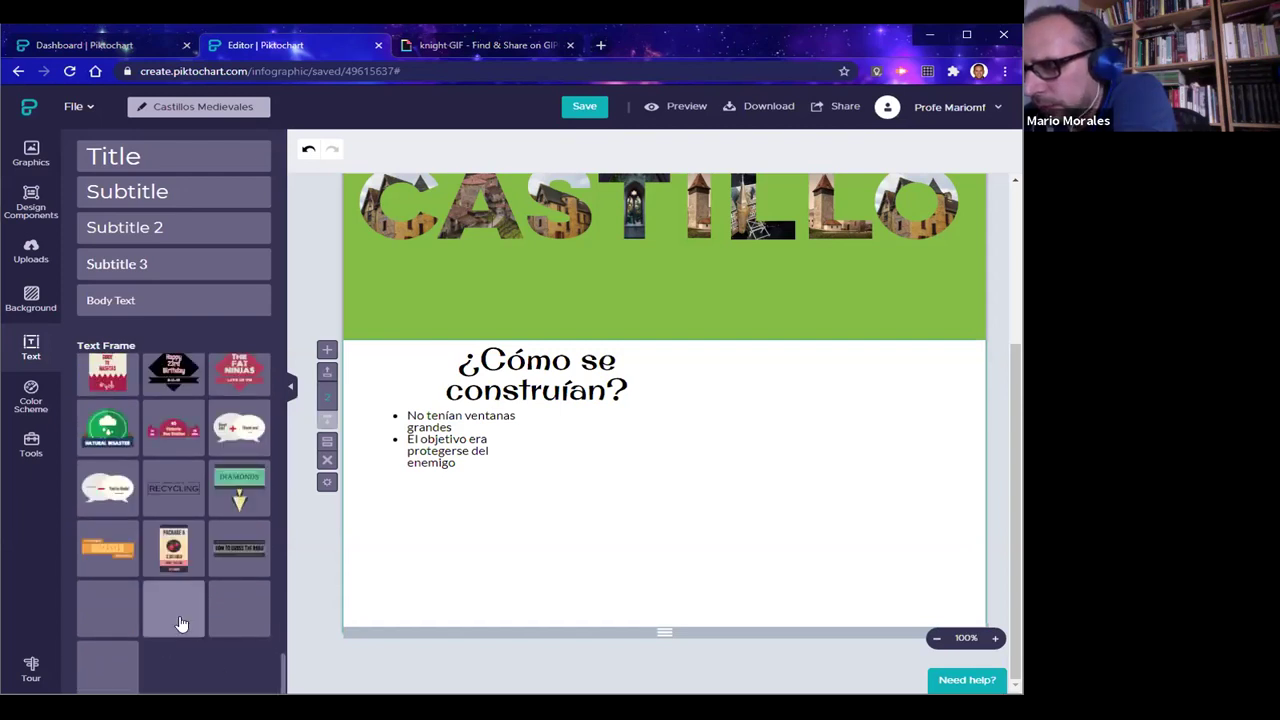
mouse_move(193, 625)
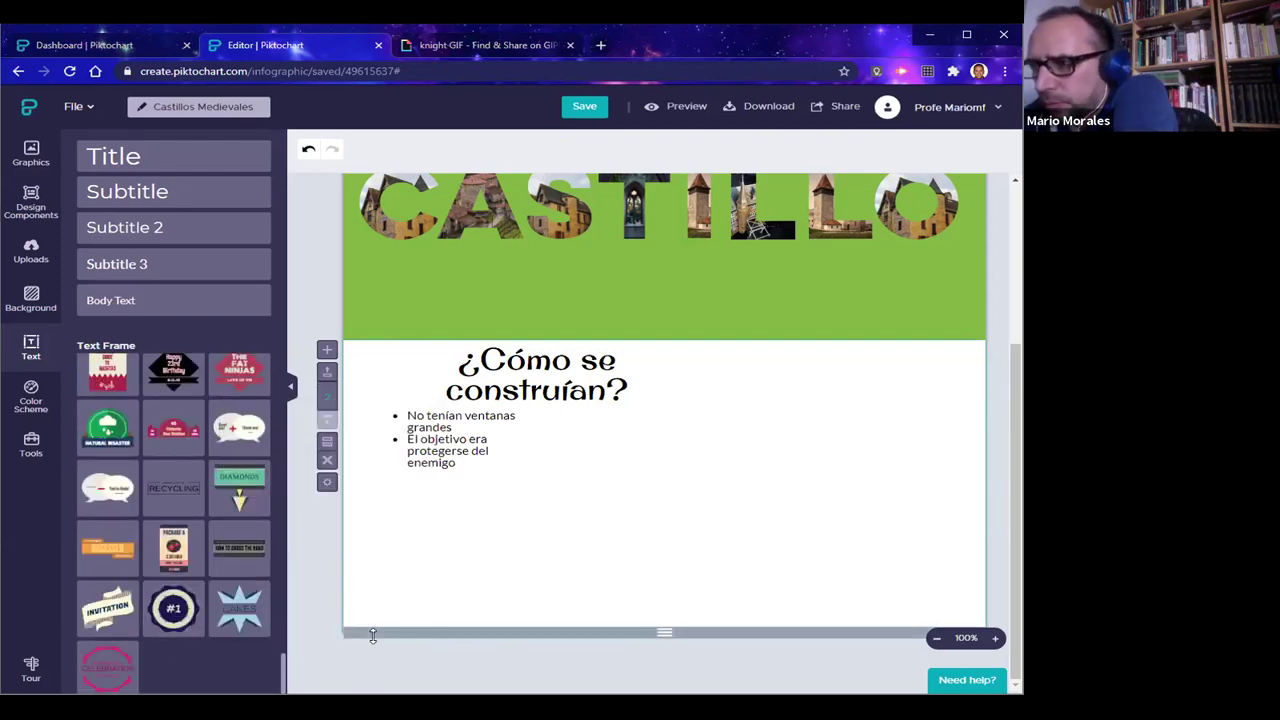
Add the cream Invitation banner text frame to the white block and replace its text with "Elementos"
mouse_move(101, 615)
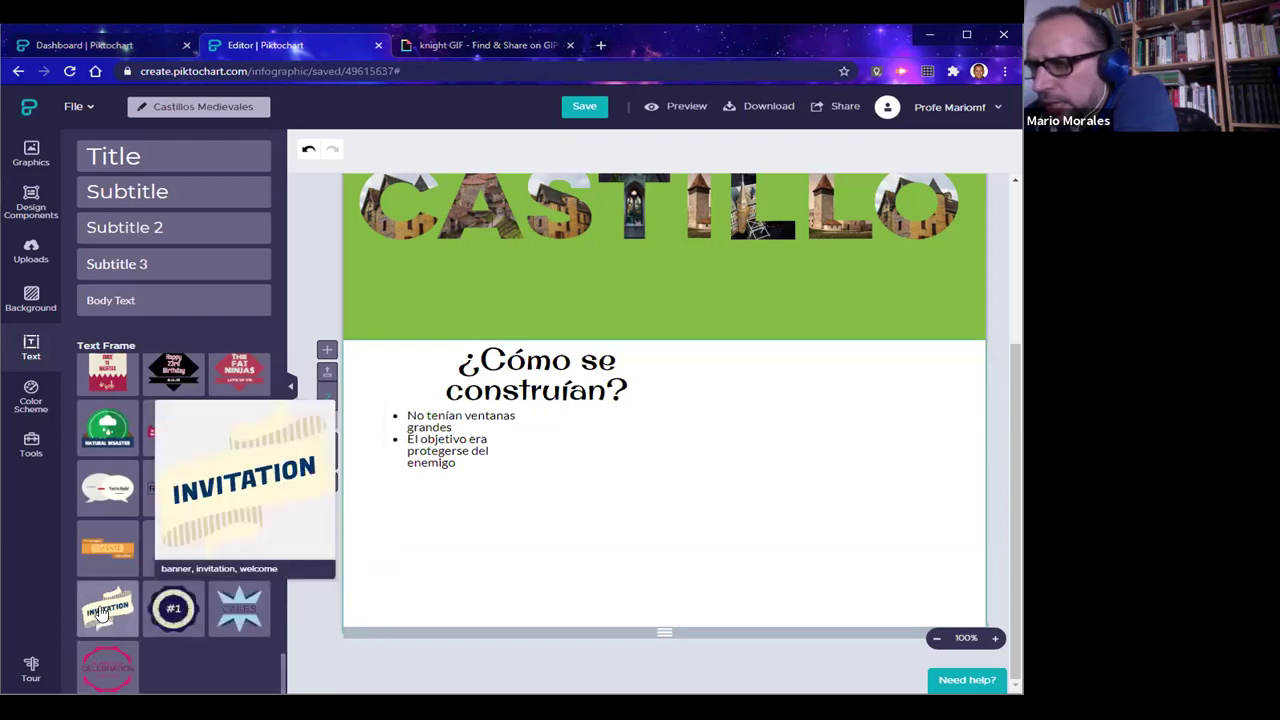
left_click_drag(101, 615, 648, 494)
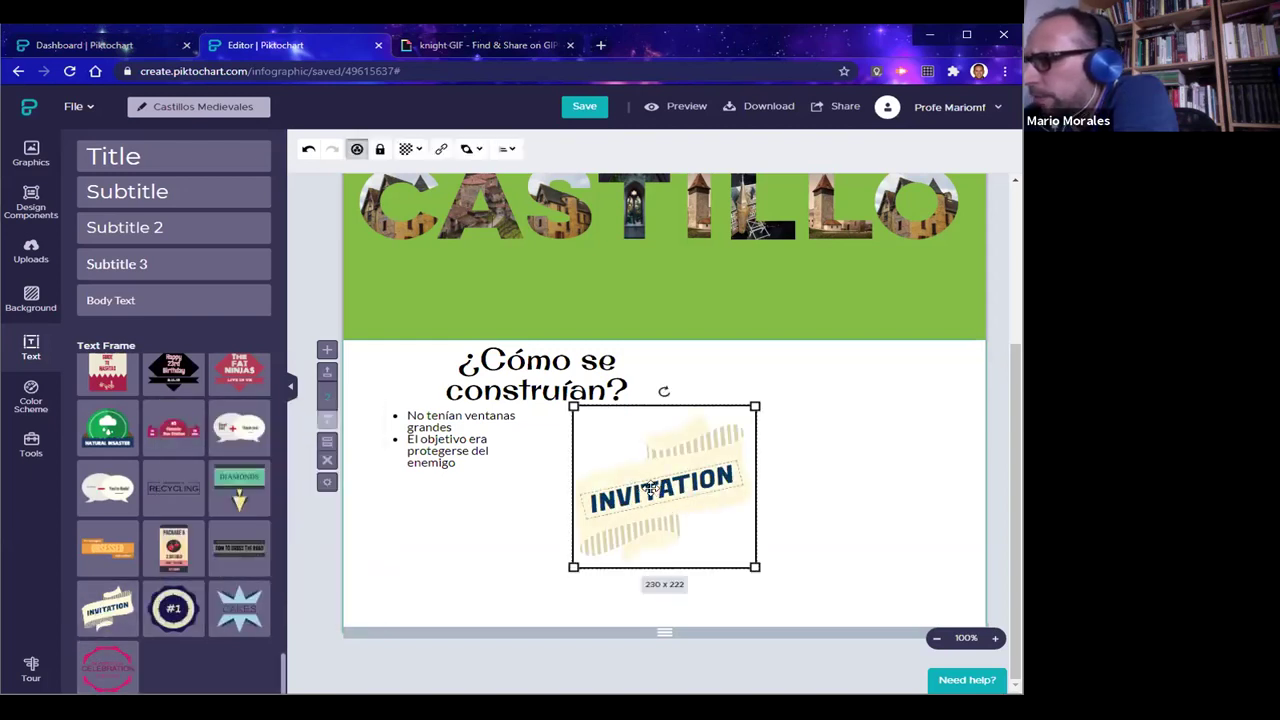
double_click(650, 488)
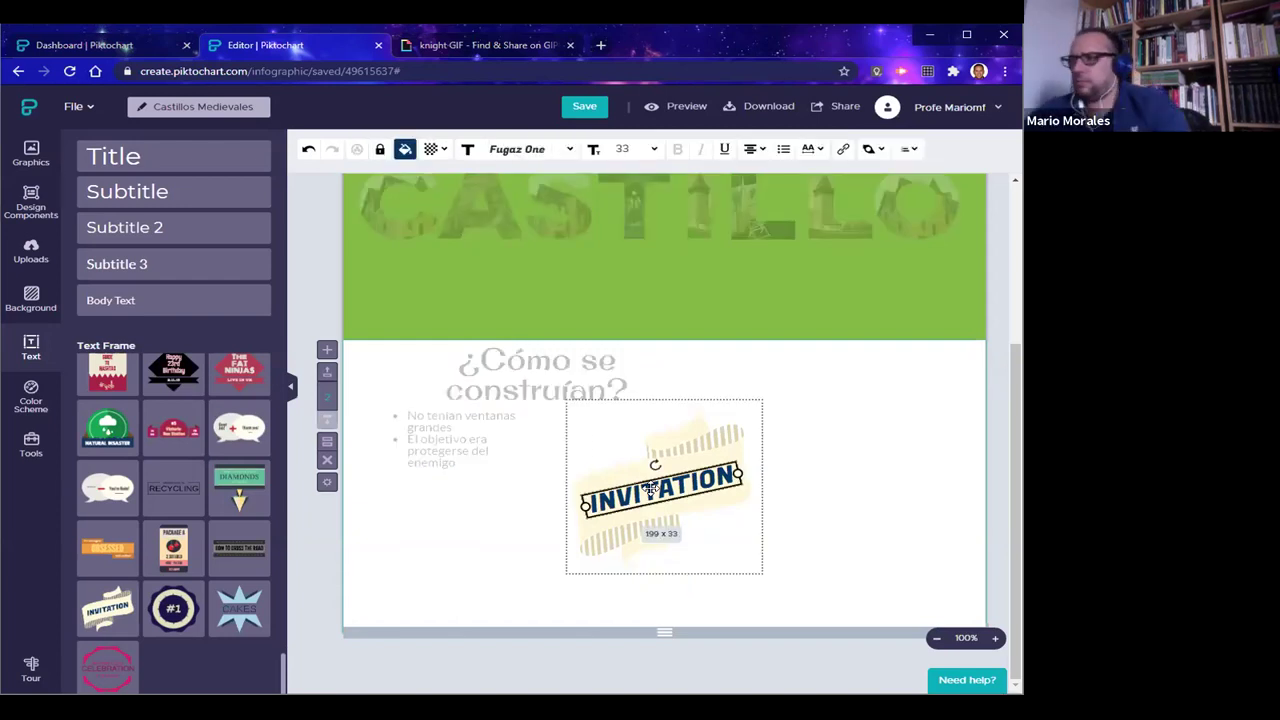
double_click(651, 490)
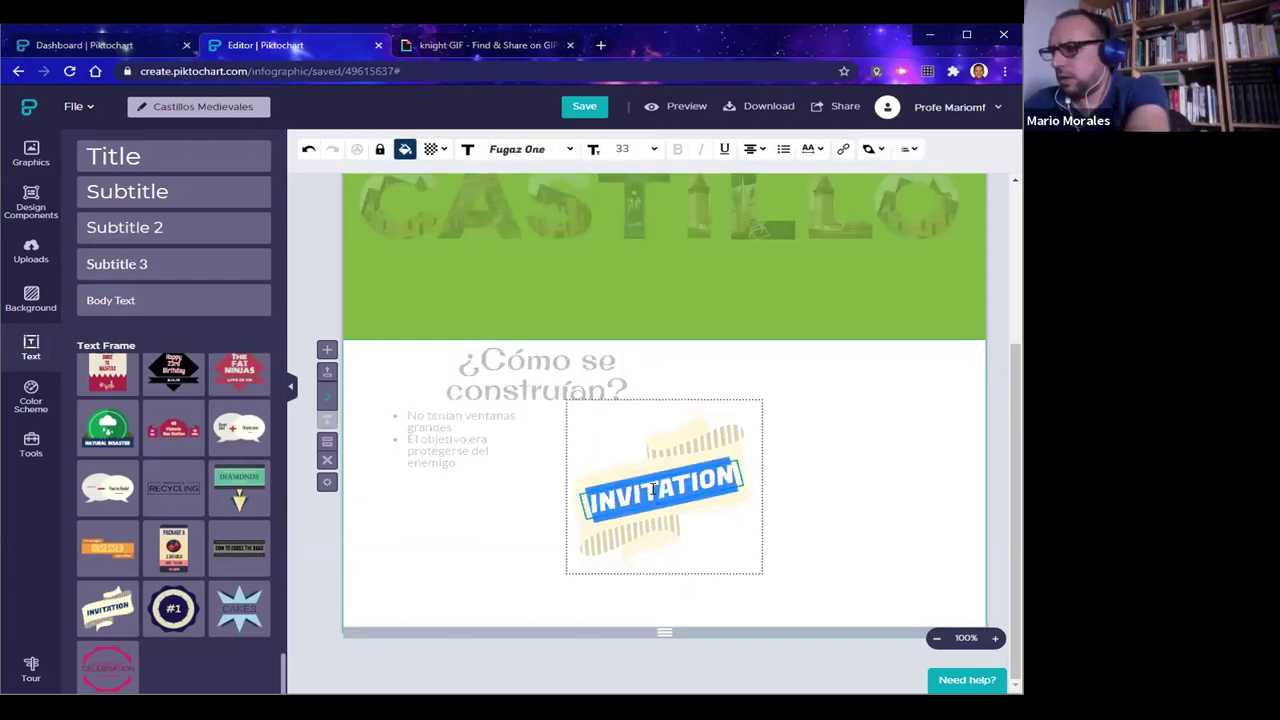
type("elementos")
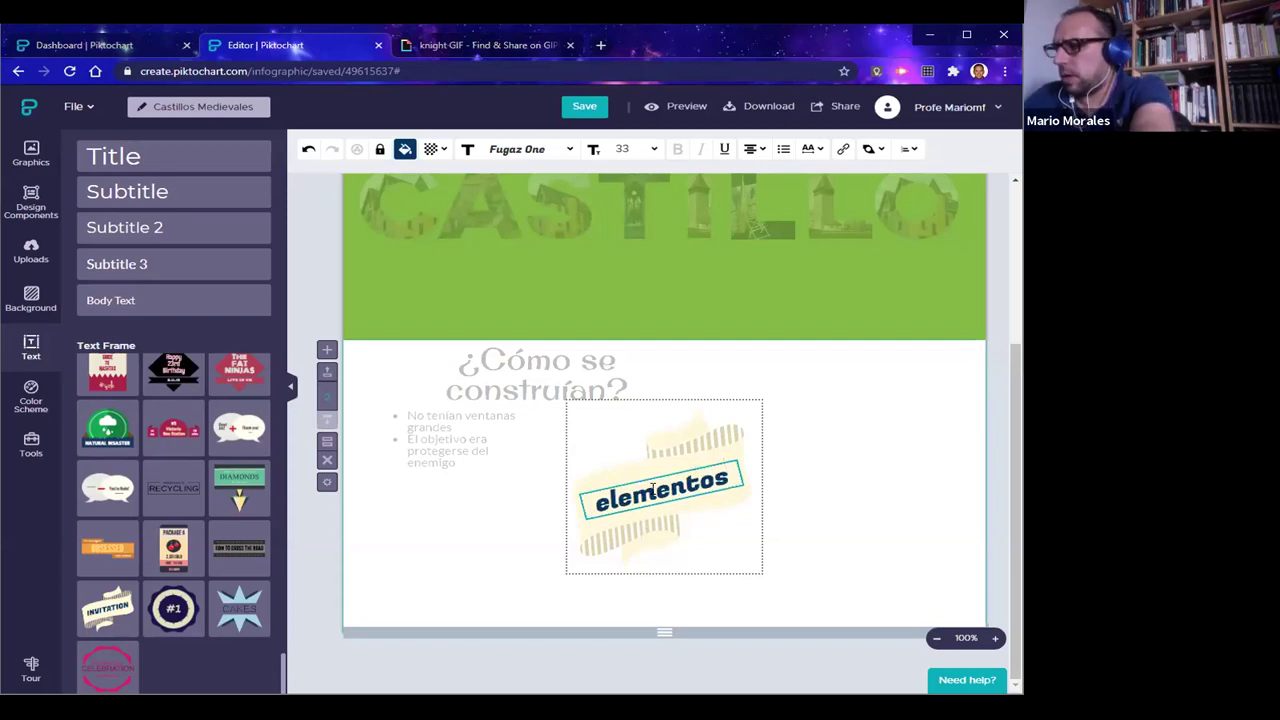
key("Delete")
type("E")
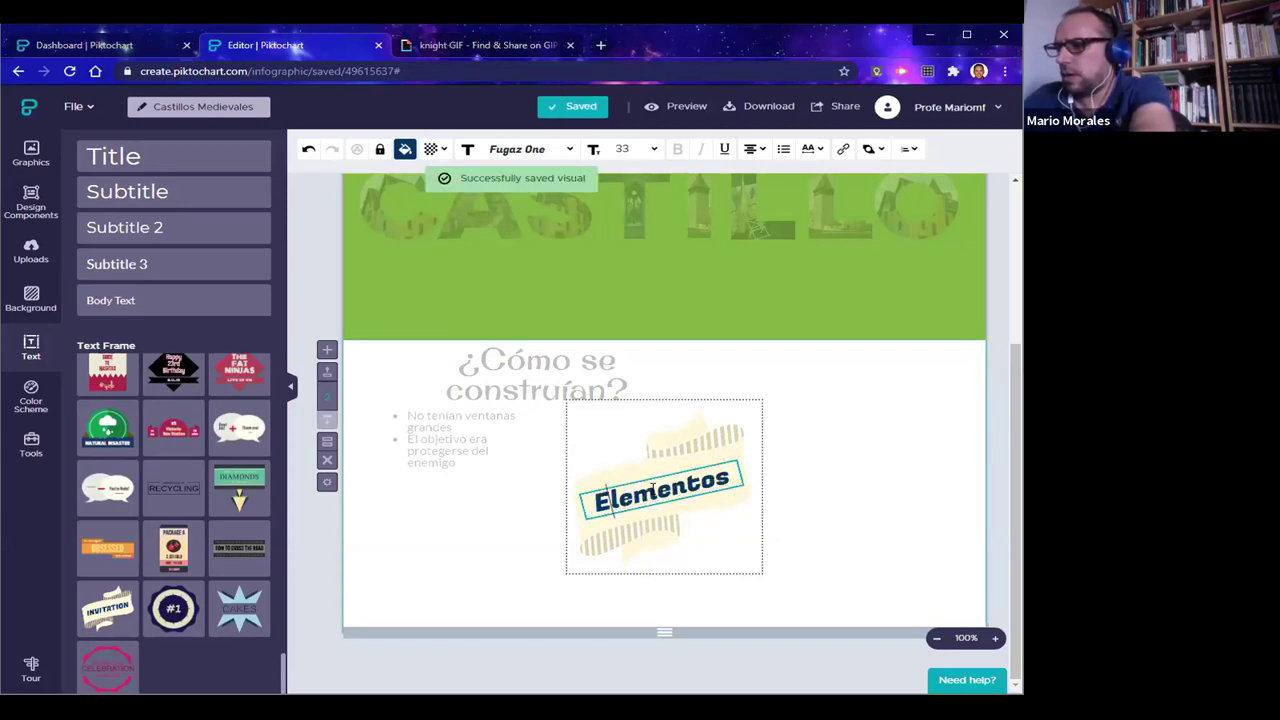
key("Escape")
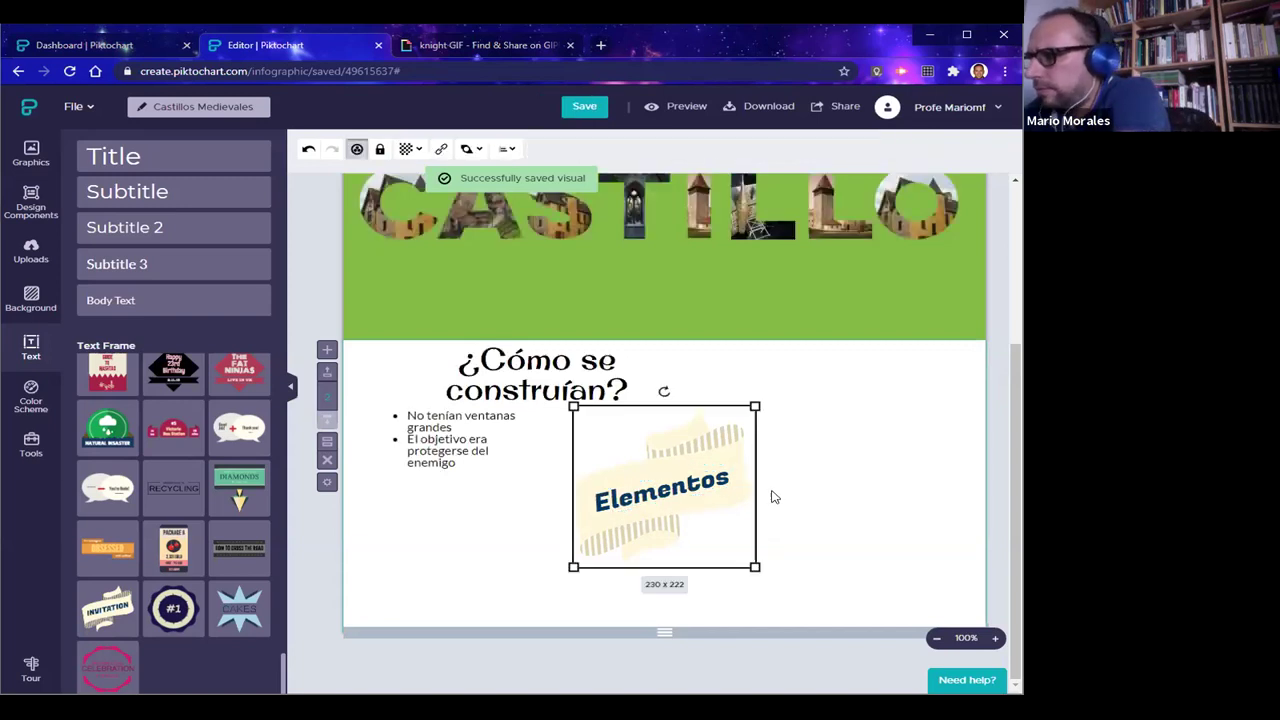
Shrink the Elementos banner and place it at the bulleted list's upper-left corner, shifting the heading and list slightly down to make room
left_click(576, 395)
mouse_move(636, 343)
left_mouse_down()
mouse_move(633, 328)
mouse_move(640, 348)
left_mouse_up()
left_click_drag(513, 504, 657, 496)
left_click(615, 490)
left_click_drag(665, 452, 410, 435)
left_click(603, 574)
left_click_drag(506, 498, 501, 482)
left_click(601, 552)
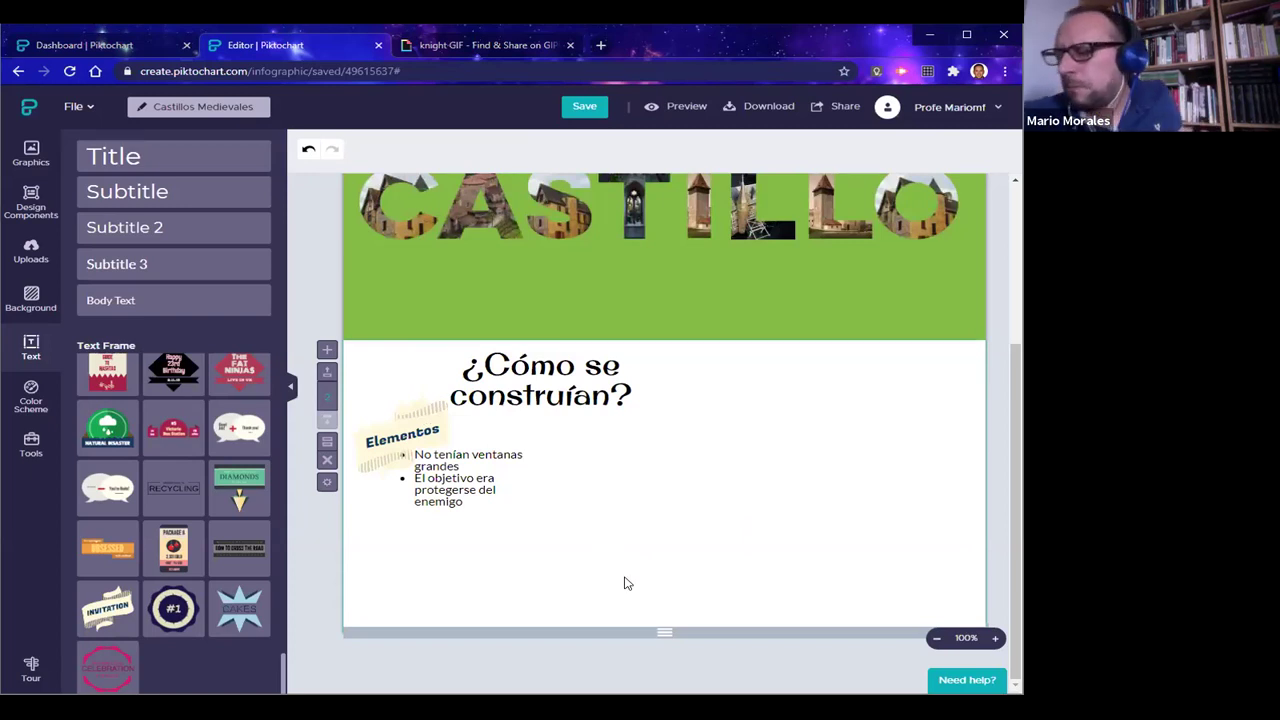
Find the pink Happy Valentines Day ribbon among the text frames and add it to the white block
mouse_move(222, 620)
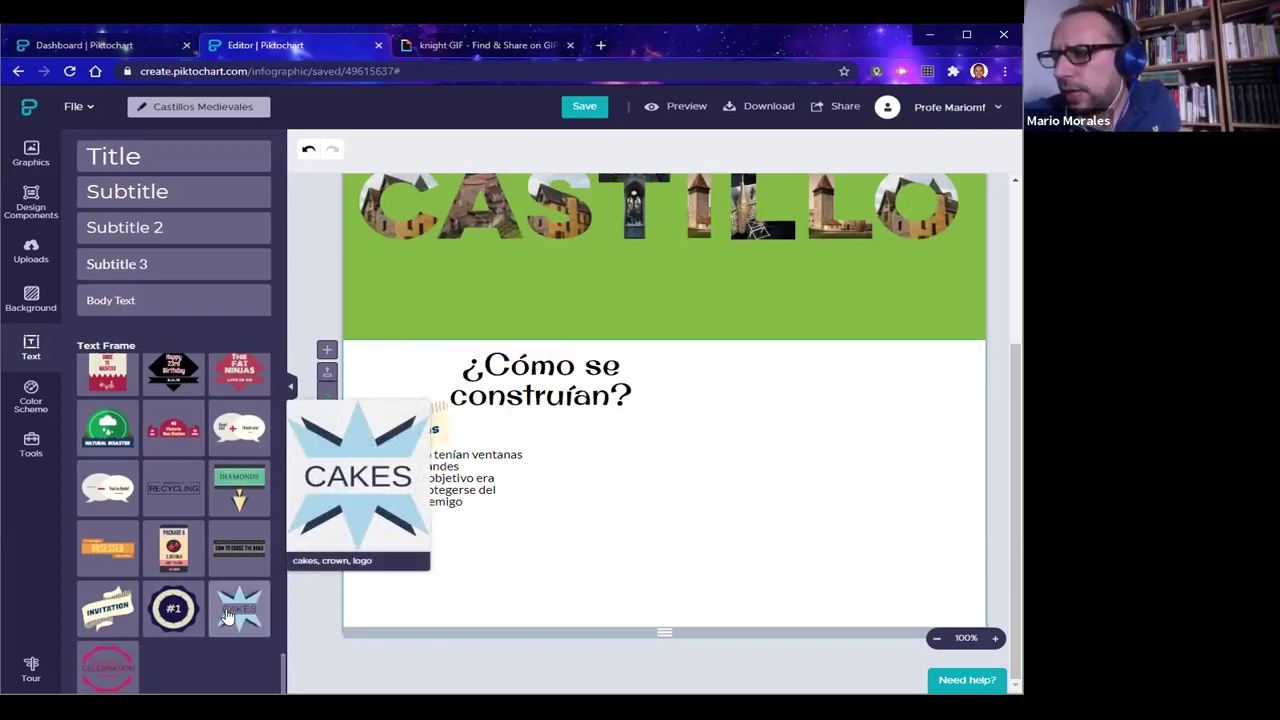
scroll(175, 530, "up", 3)
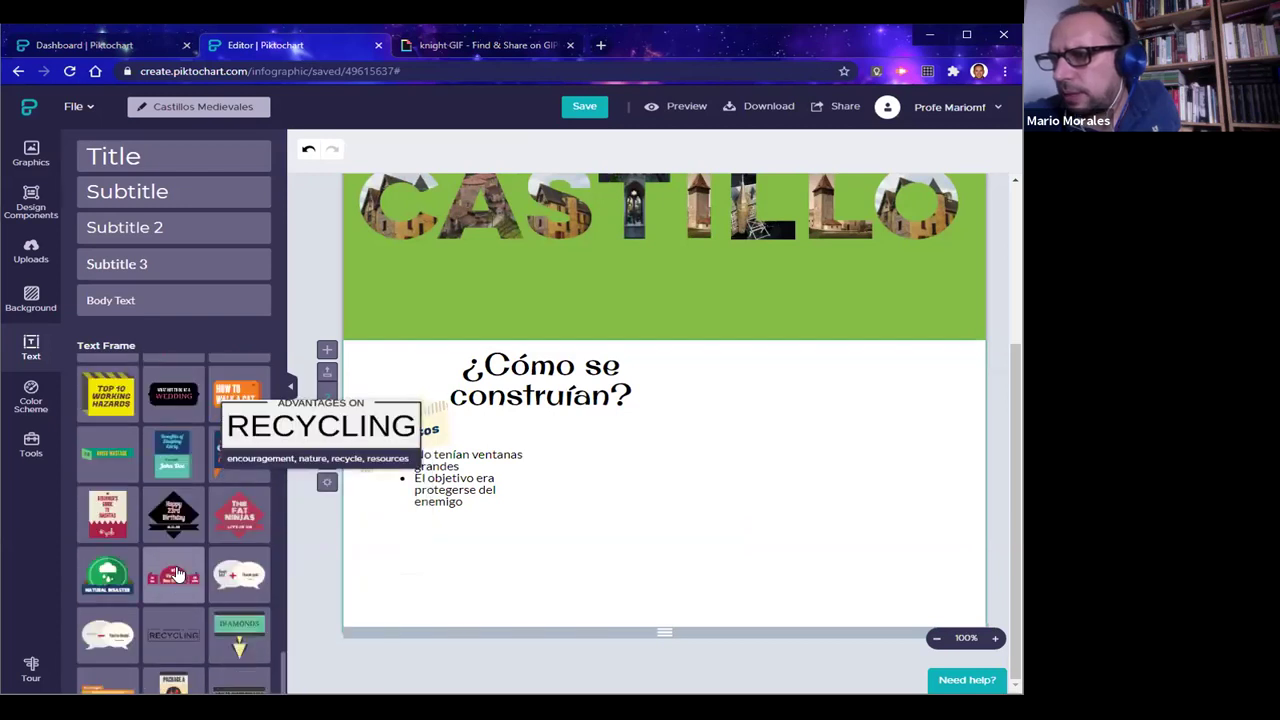
scroll(181, 481, "up", 2)
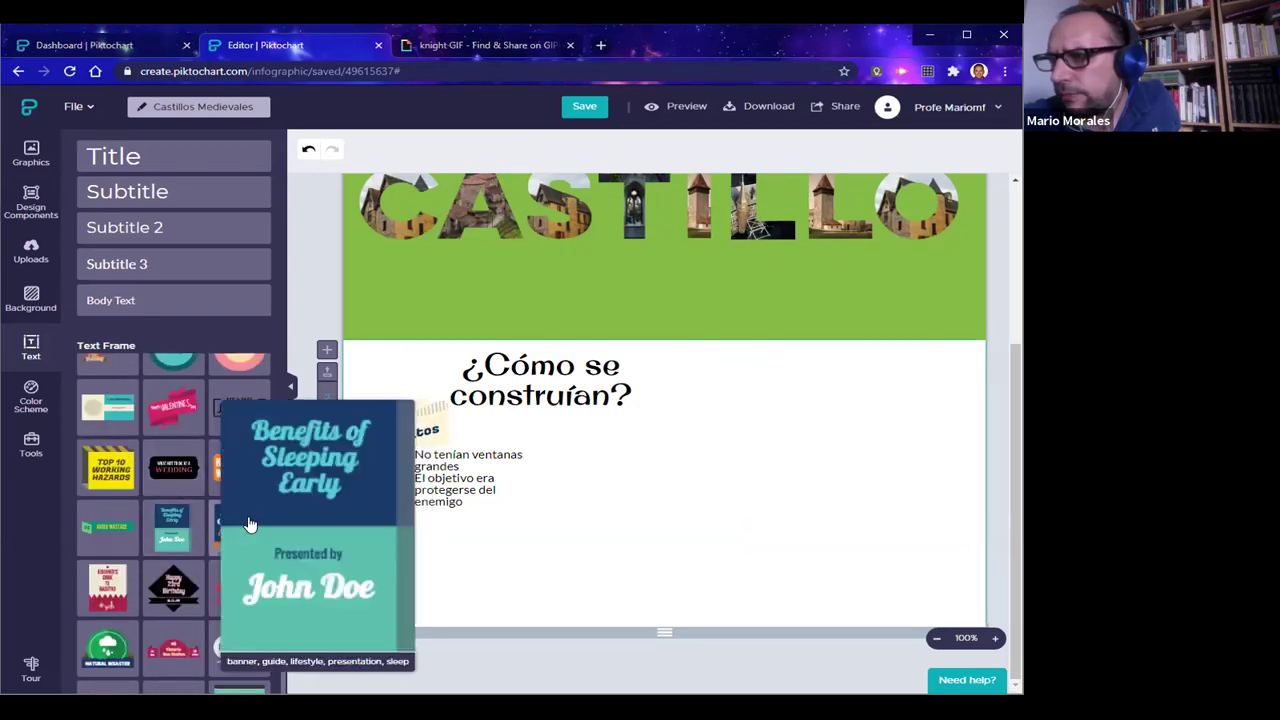
scroll(181, 545, "up", 2)
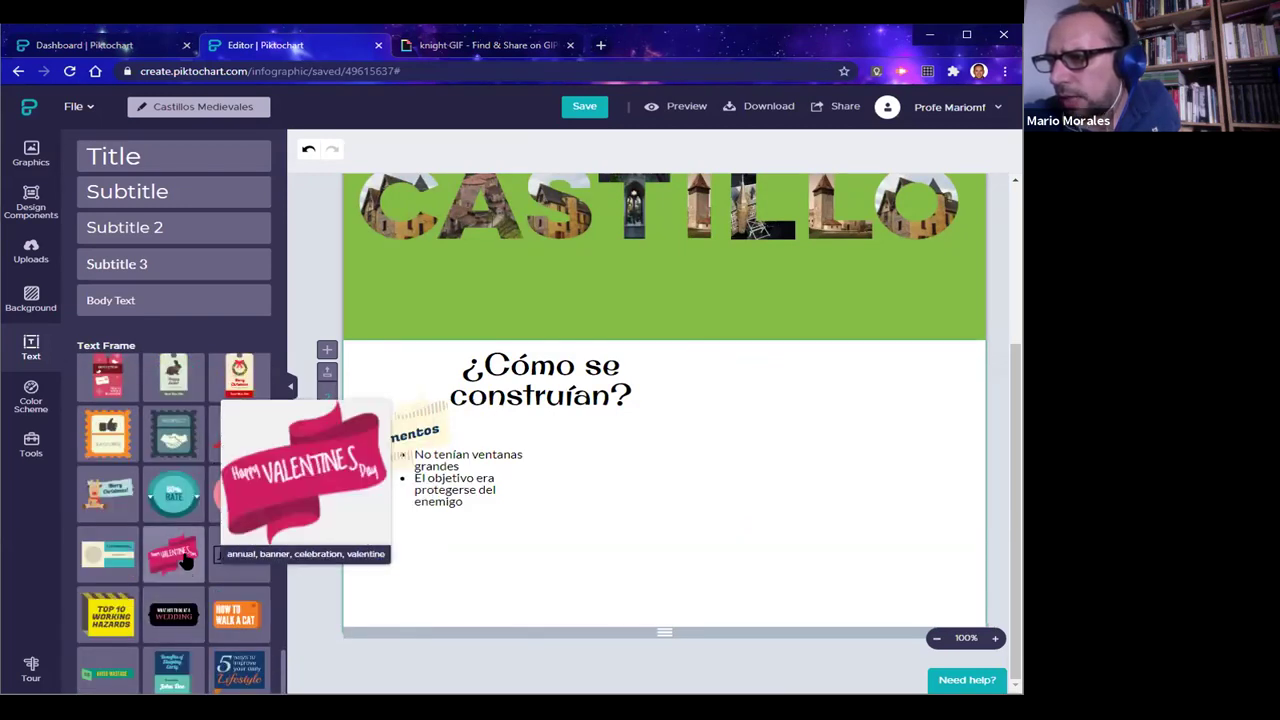
left_click(173, 555)
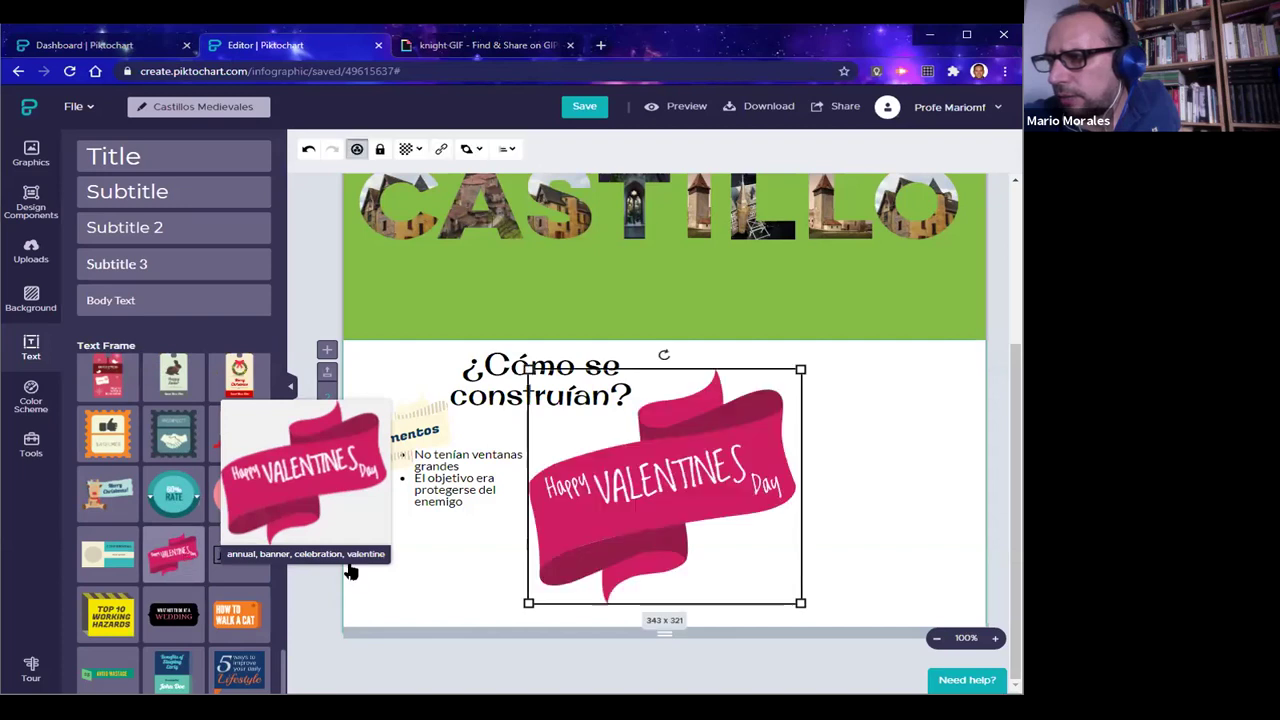
Delete "Happy" and "Day" from the pink ribbon and replace "Valentines" with "materiales"
double_click(566, 487)
key("Delete")
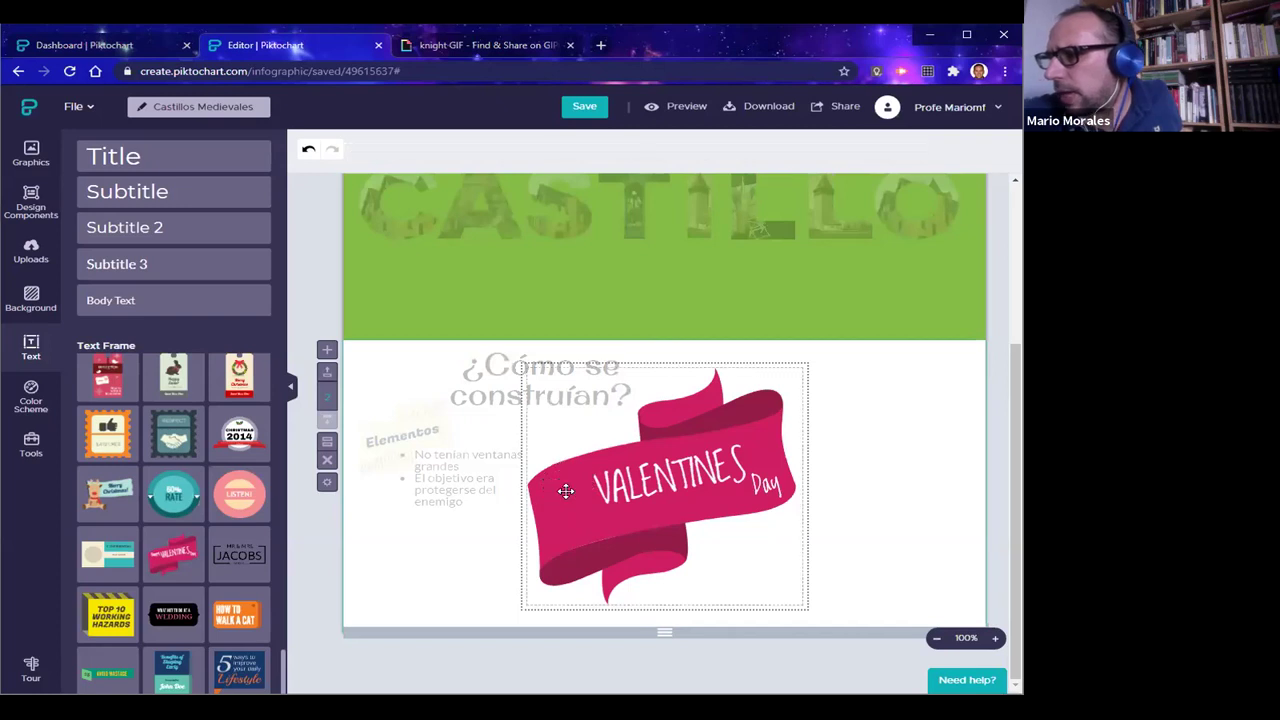
double_click(783, 487)
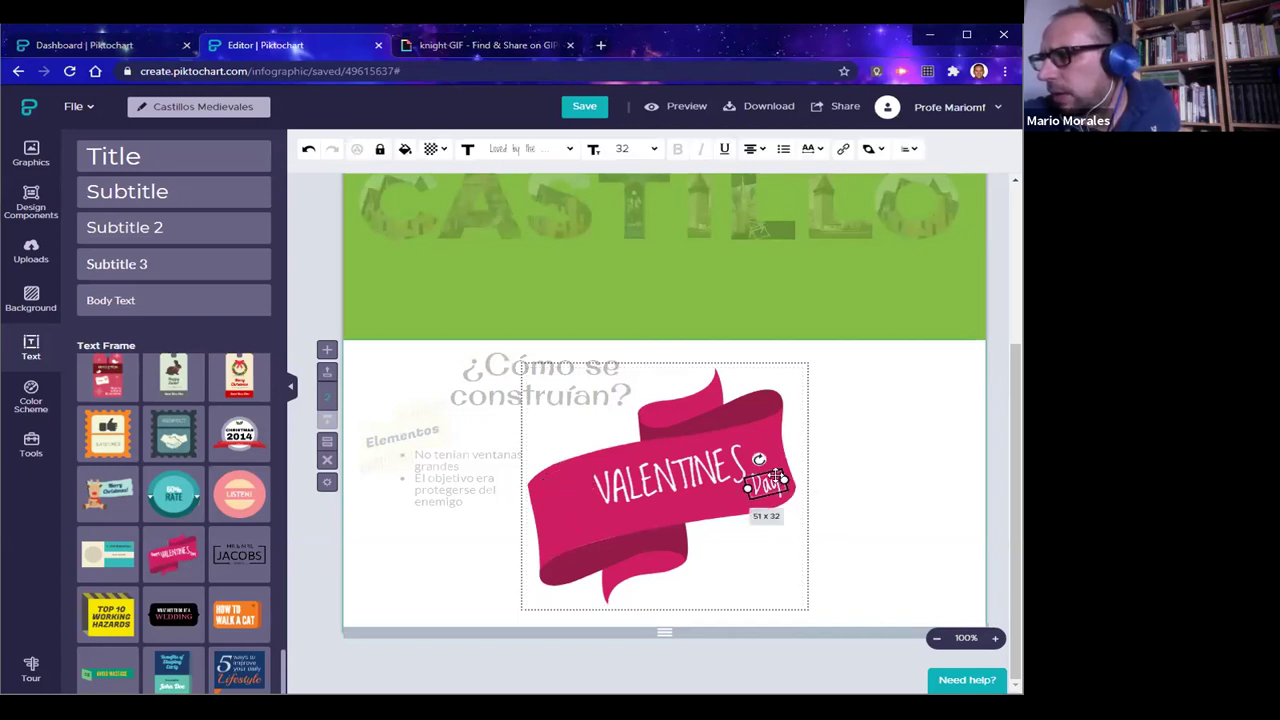
key("Delete")
left_click(660, 485)
double_click(660, 485)
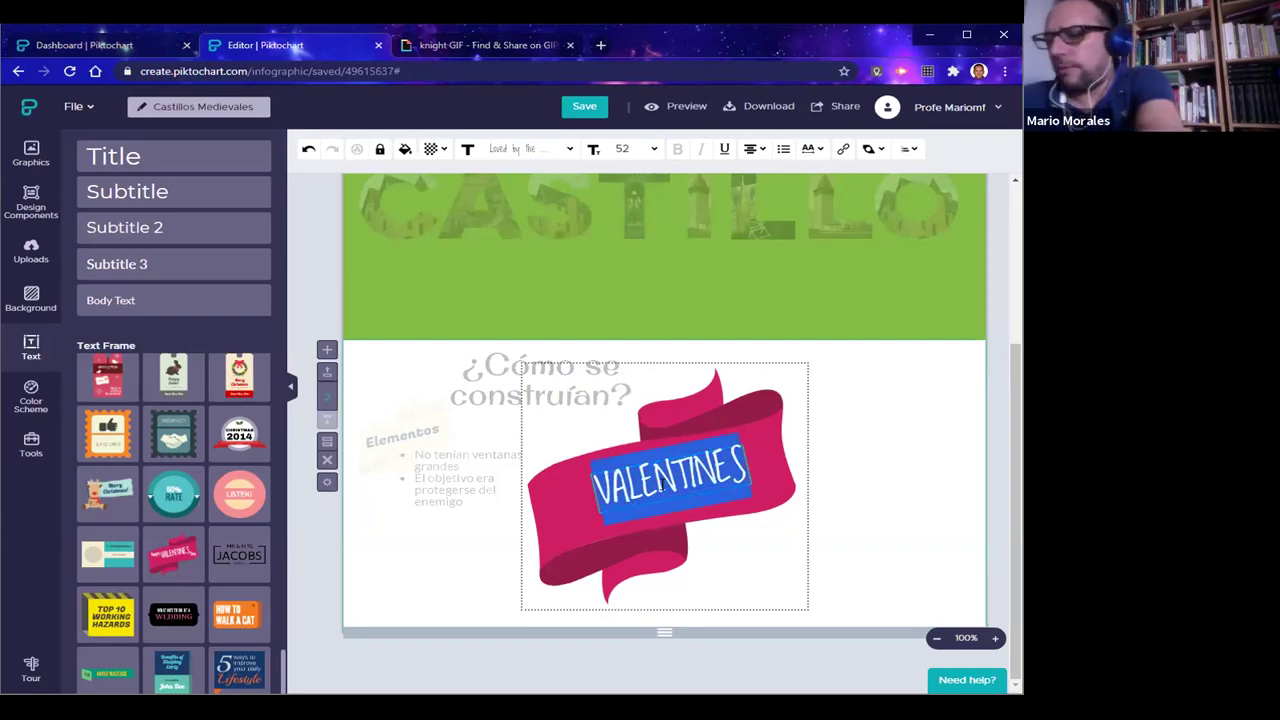
type("materiales")
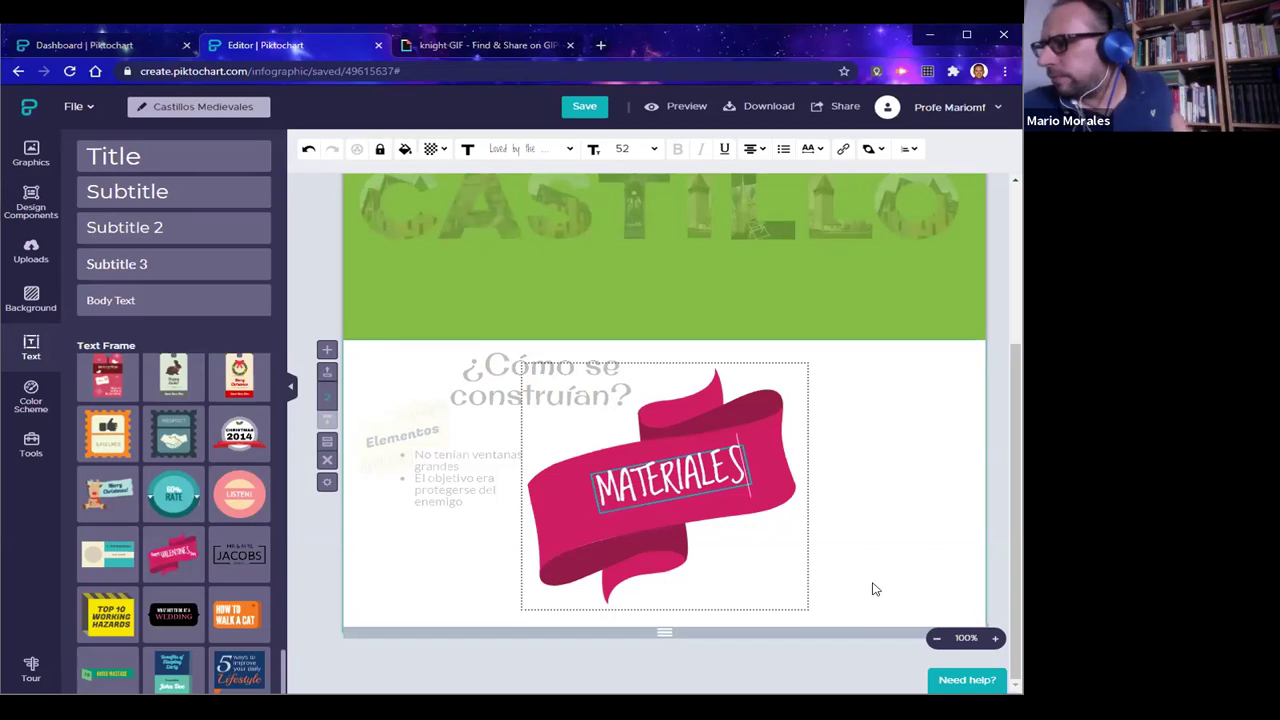
Shrink the Materiales ribbon to about 110 x 103 and place it to the right of the Elementos banner
left_click(684, 504)
left_click_drag(528, 603, 548, 472)
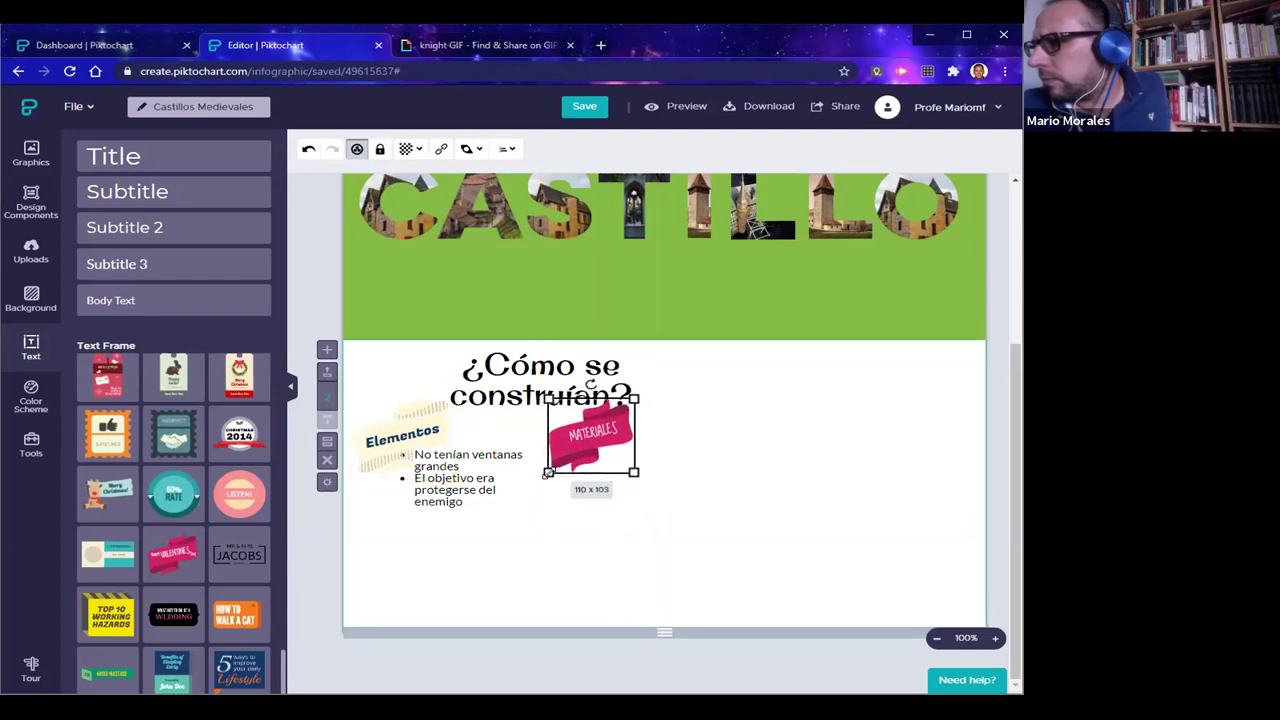
left_click(561, 532)
Duplicate the bulleted list beside the Materiales ribbon and replace its items with "Principalmente rocas", "Troncos como base" and "Cemento"
left_click(494, 449)
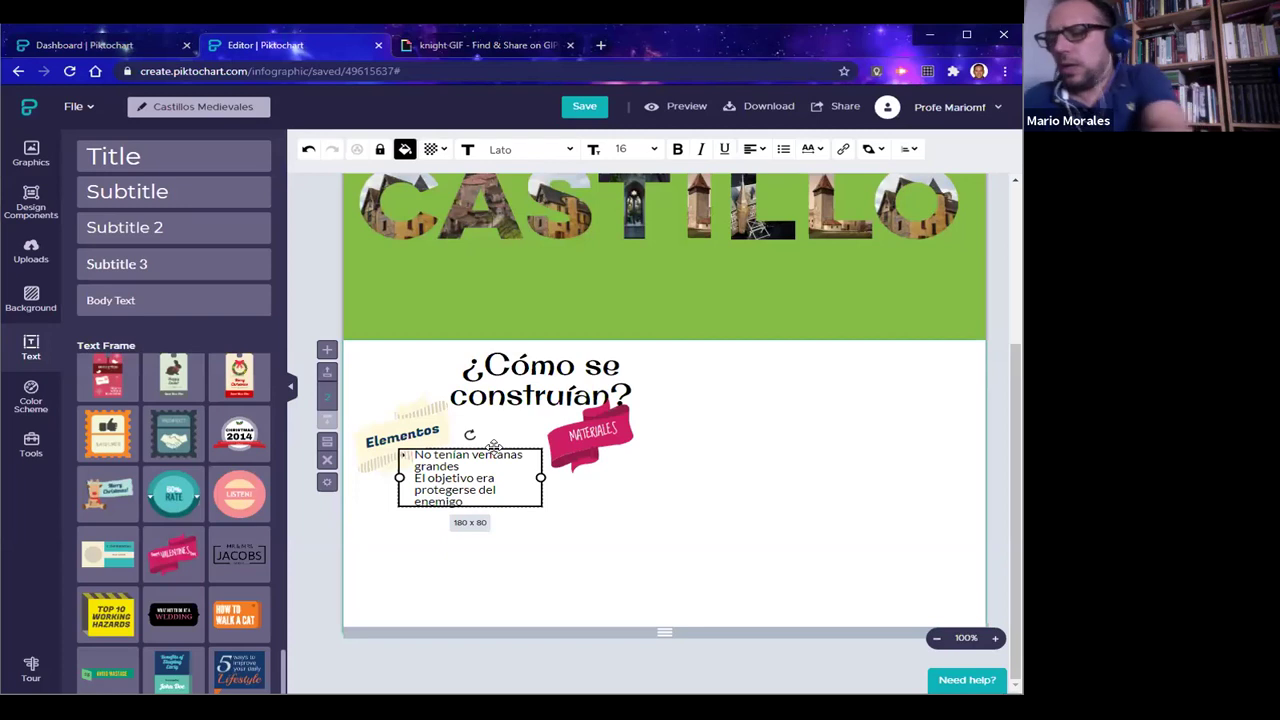
left_click_drag(497, 453, 673, 502)
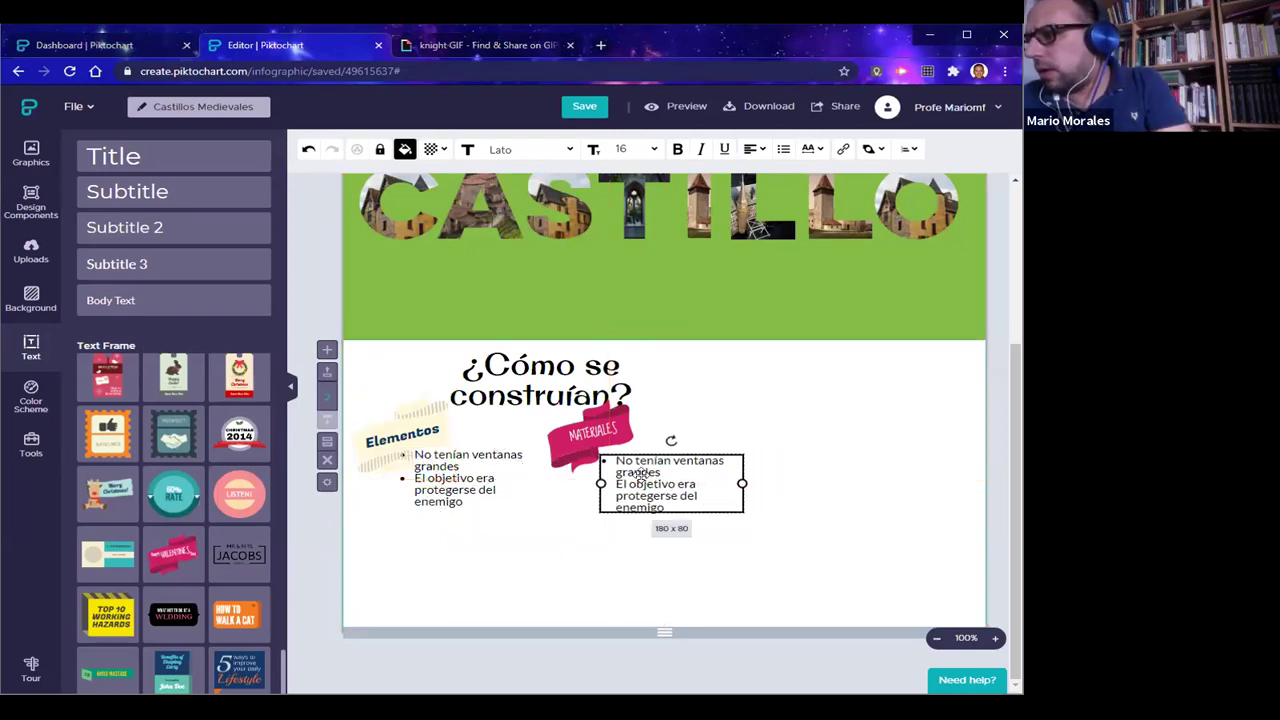
left_click_drag(617, 461, 672, 508)
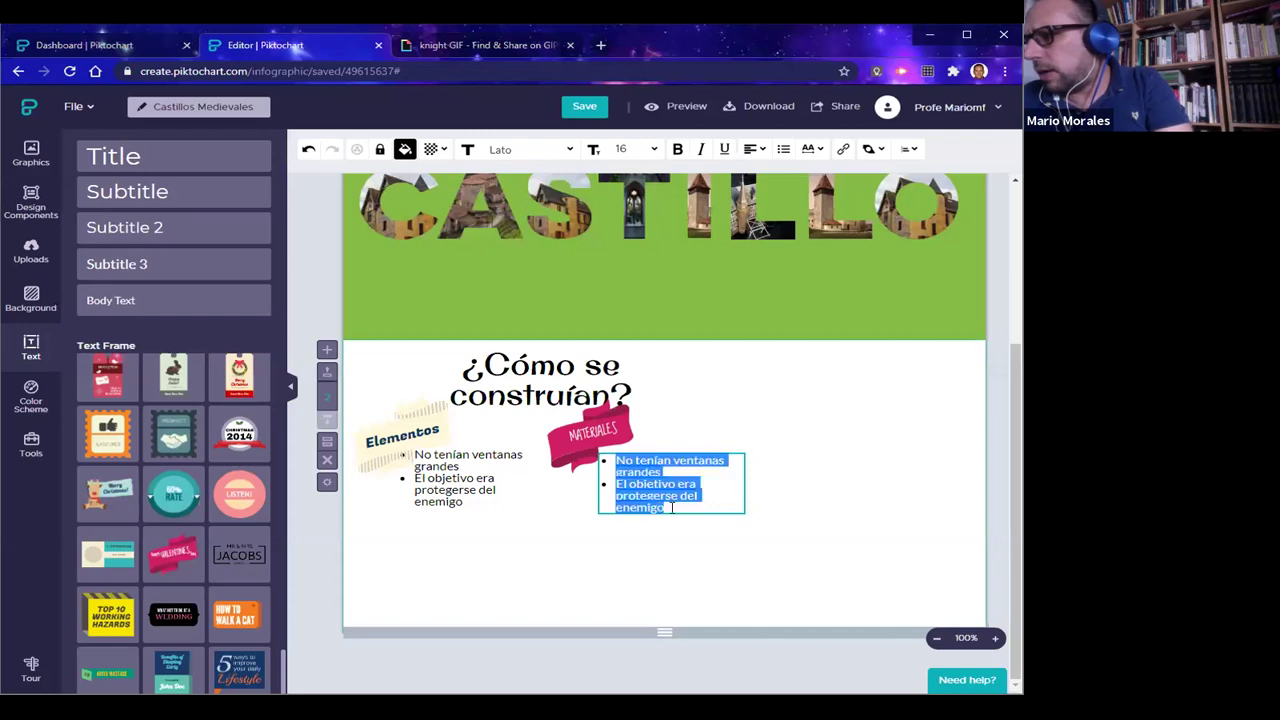
type("pRI")
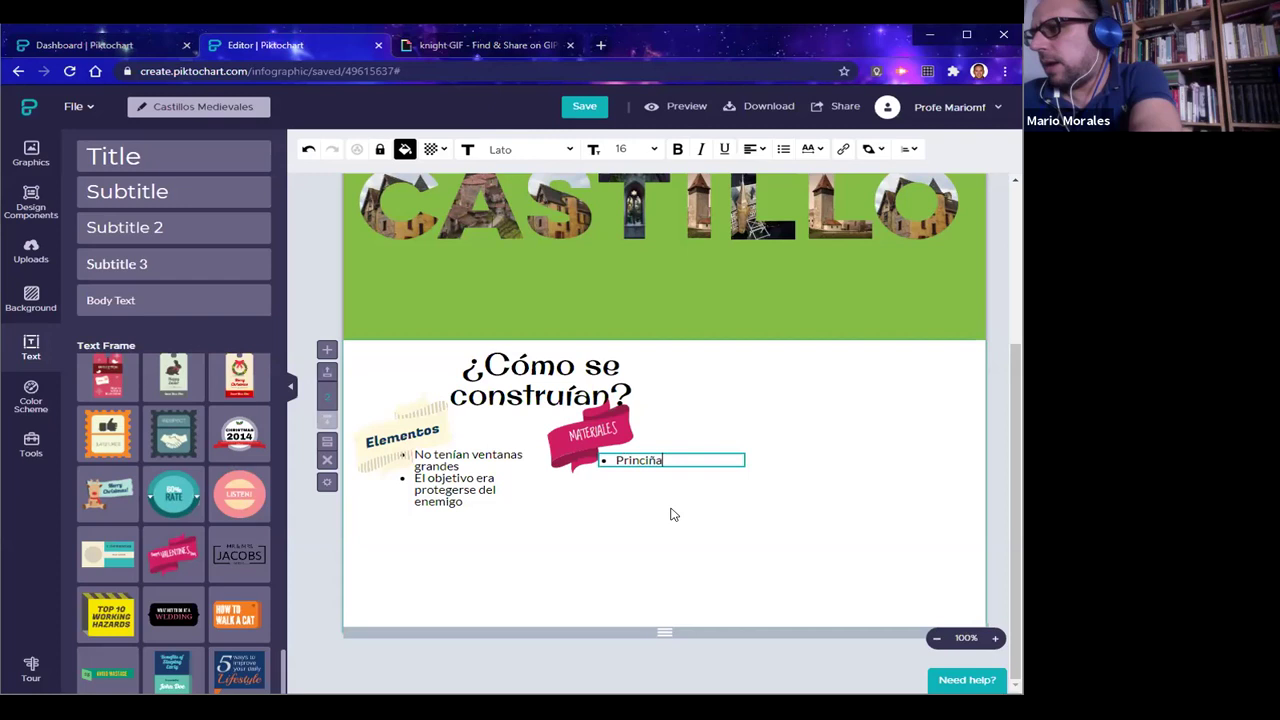
type("ncipalmente r")
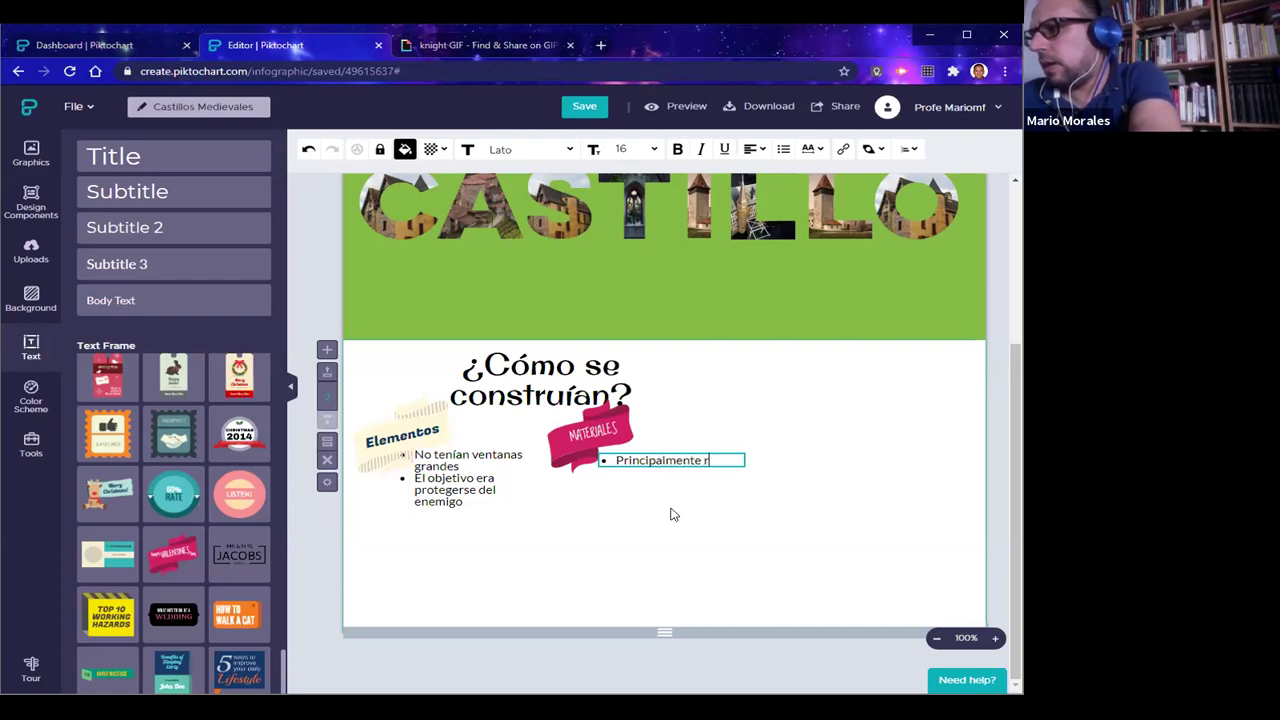
type("ocas")
key("Return")
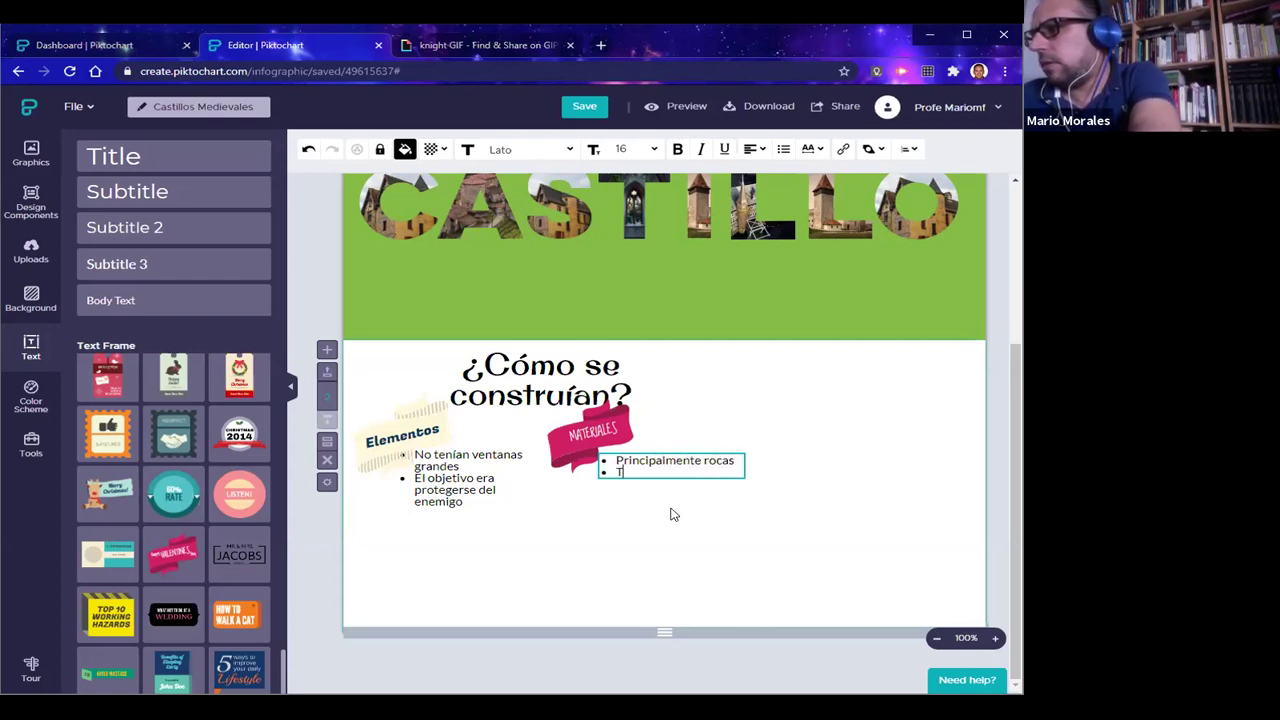
key("Return")
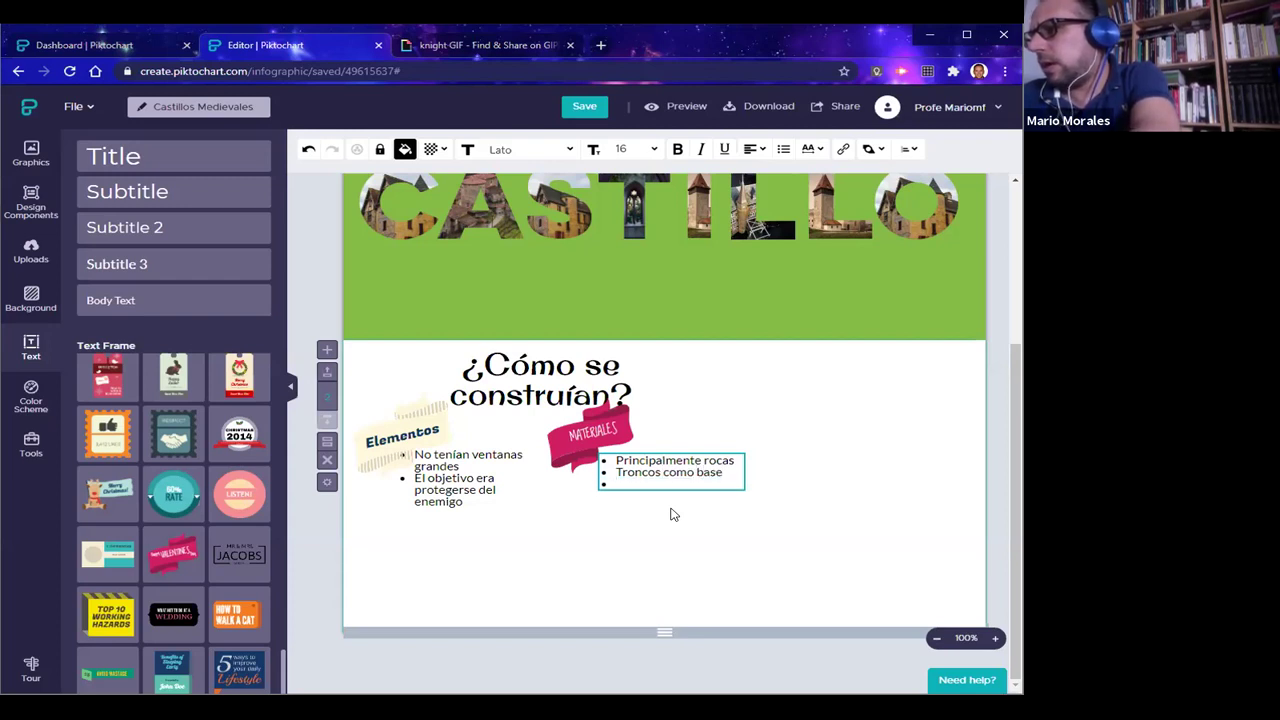
type("Cemento")
key("Return")
key("BackSpace")
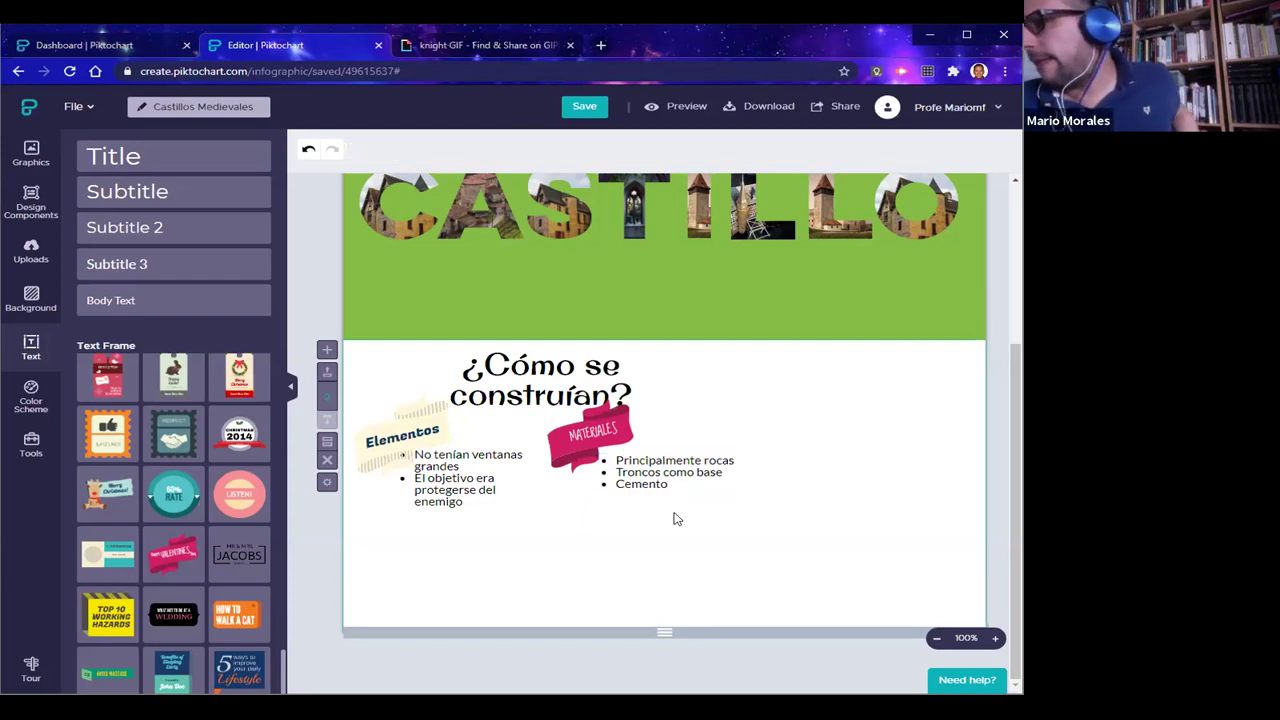
Move the materials list slightly down and left so it sits beneath the Materiales ribbon
key("Escape")
left_click_drag(629, 495, 610, 507)
left_click(612, 580)
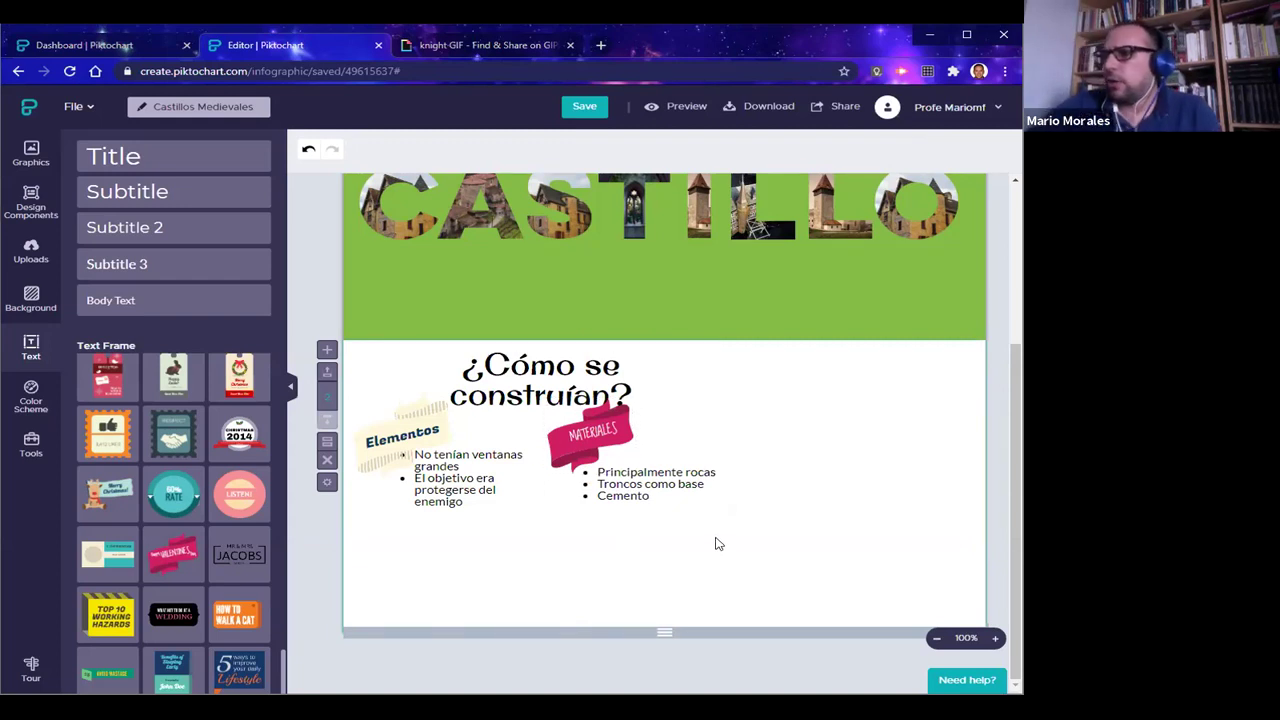
scroll(175, 552, "up", 5)
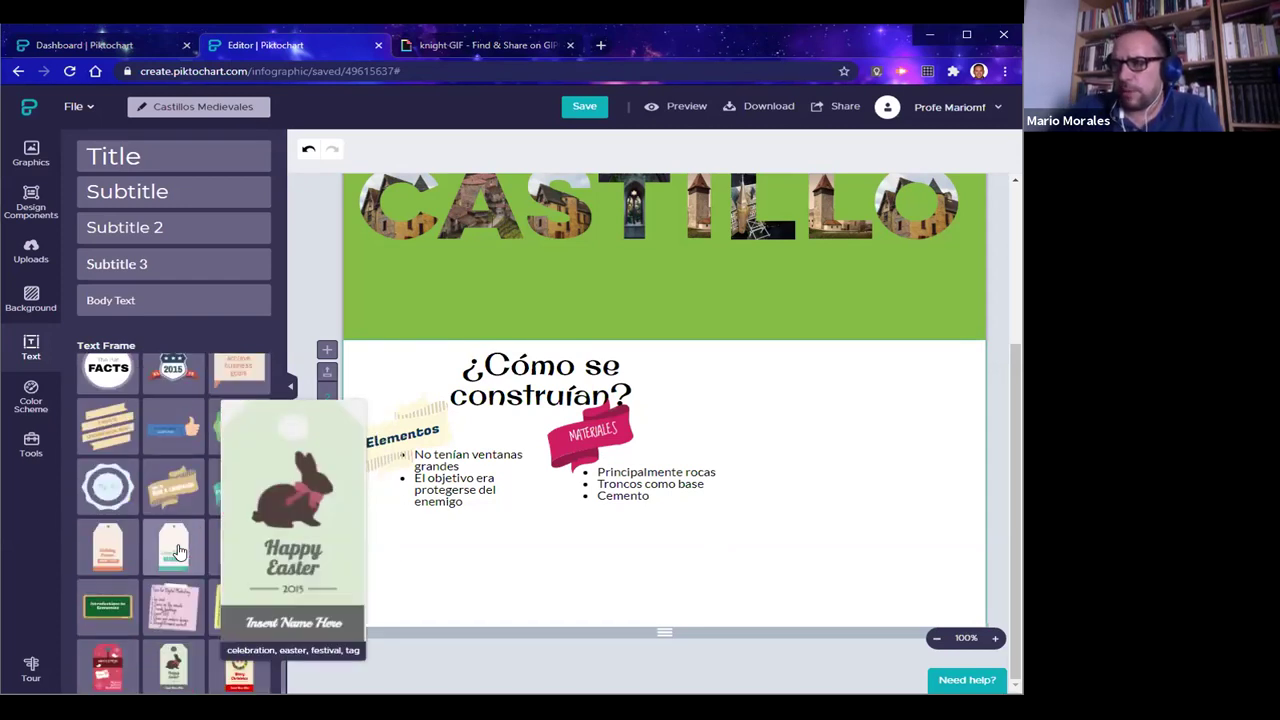
scroll(148, 438, "up", 4)
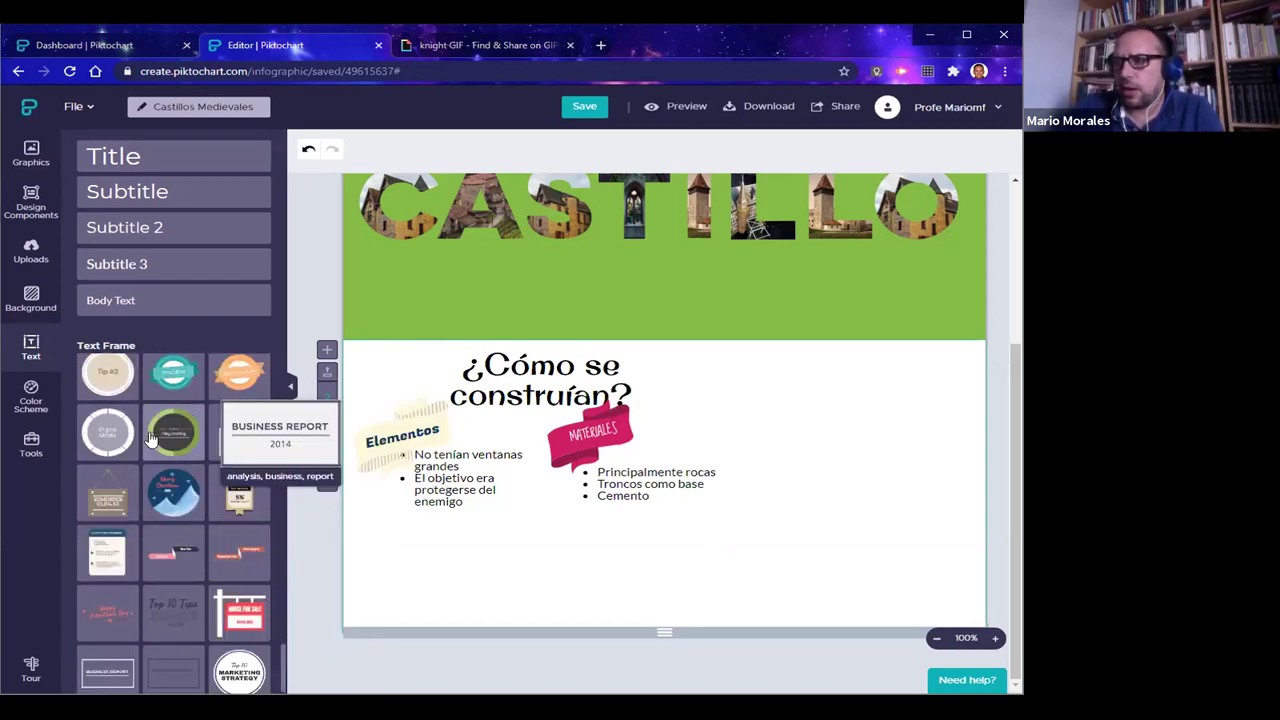
scroll(149, 436, "down", 5)
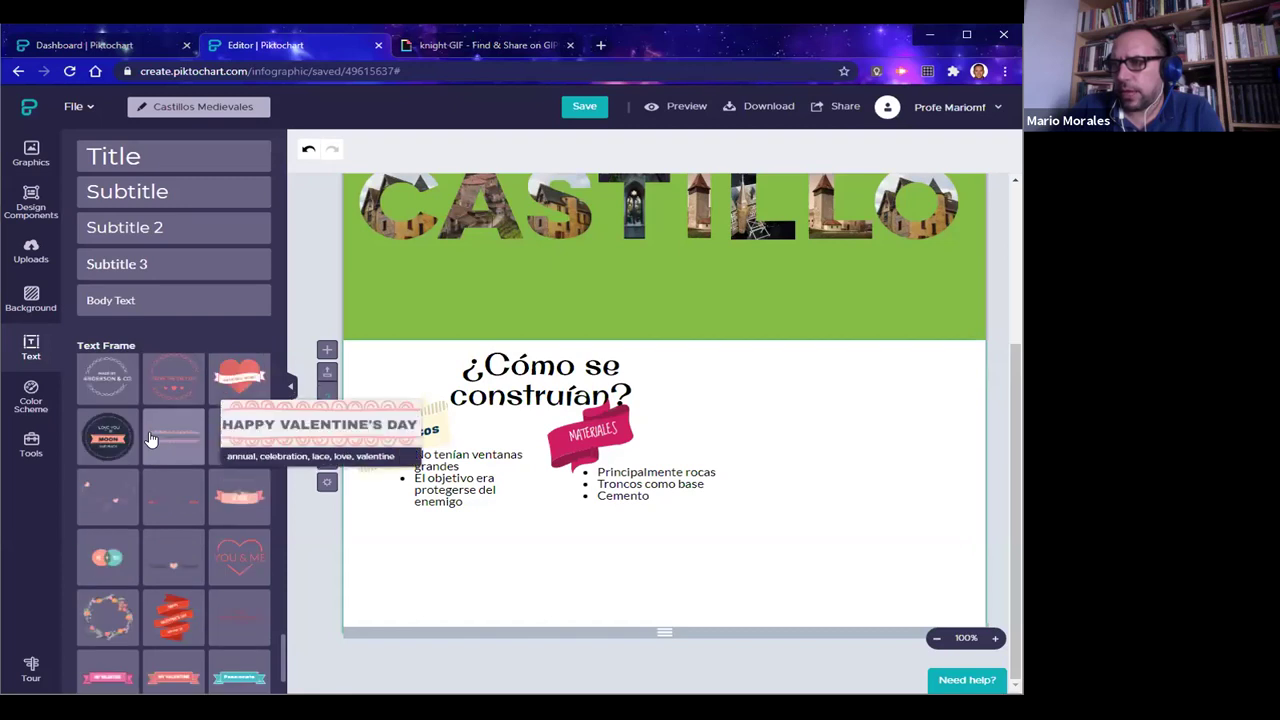
scroll(149, 436, "up", 3)
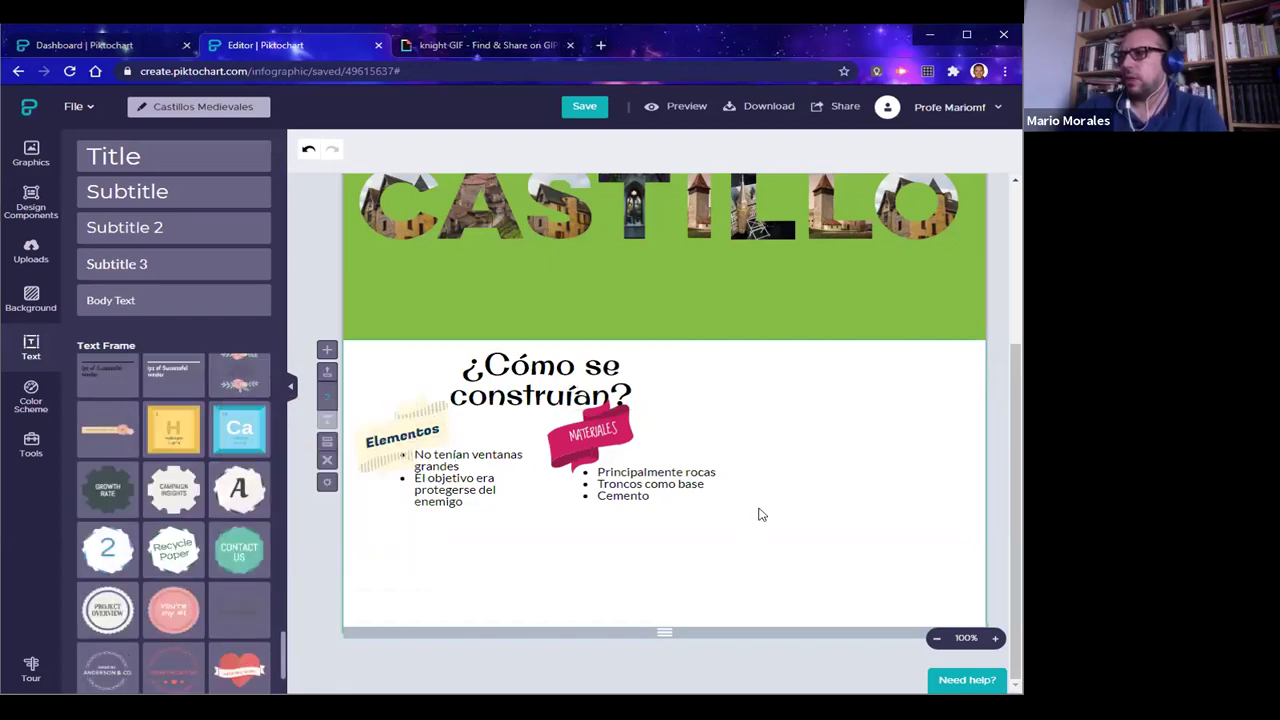
Nudge the "¿Cómo se construían?" heading slightly left and up, away from the two ribbons
left_click(507, 402)
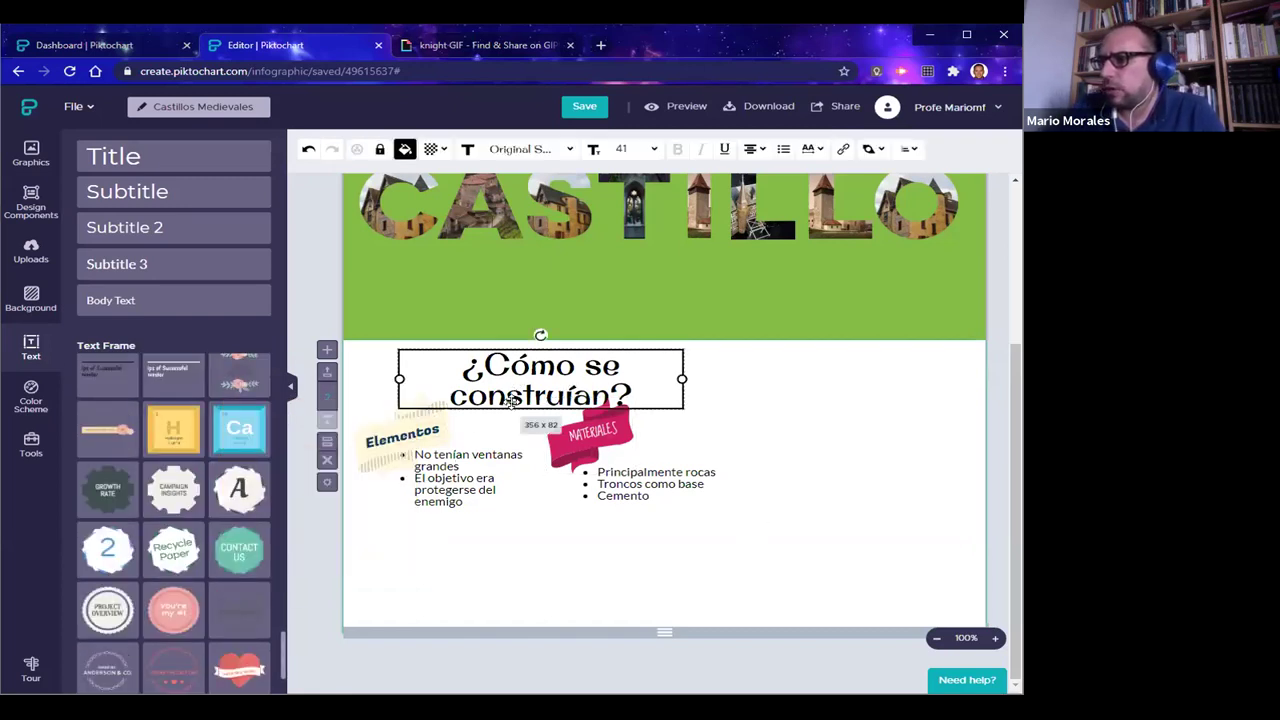
key("Left")
key("Left")
key("Left")
key("Left")
key("Left")
key("Left")
key("Left")
key("Left")
key("Left")
key("Left")
key("Left")
key("Left")
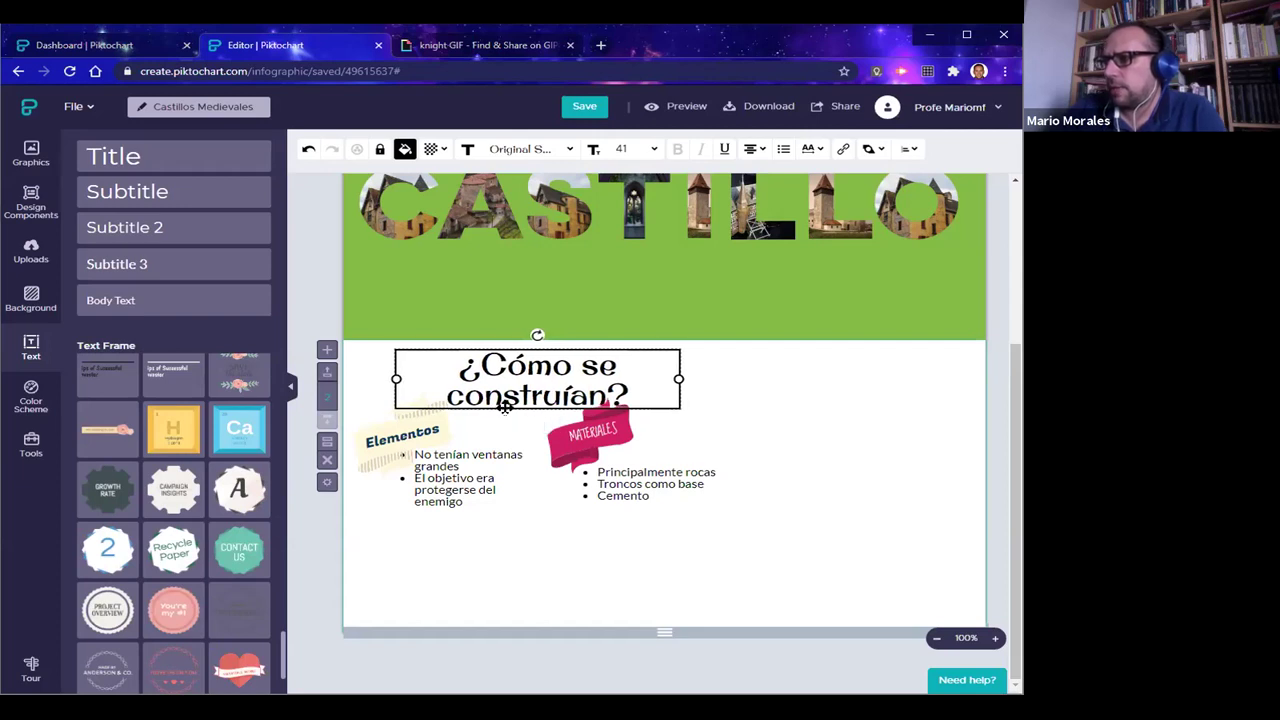
key("Up")
key("Up")
key("Up")
key("Up")
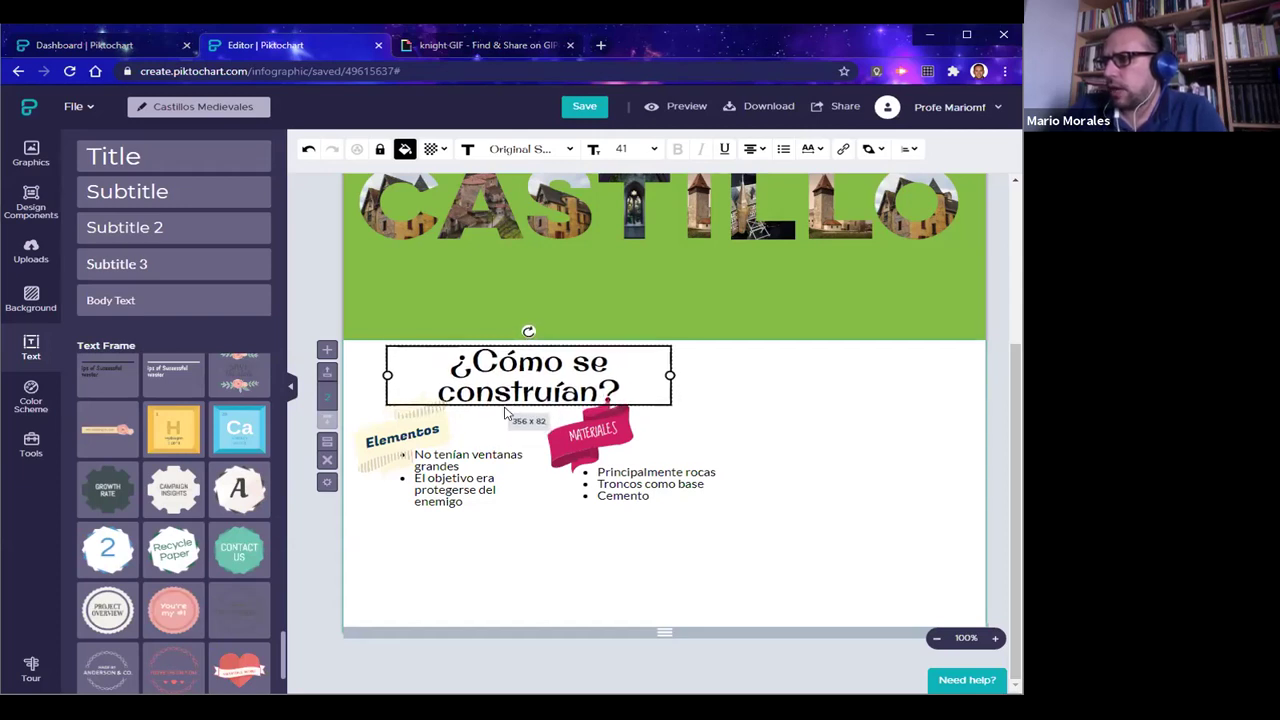
left_click(866, 487)
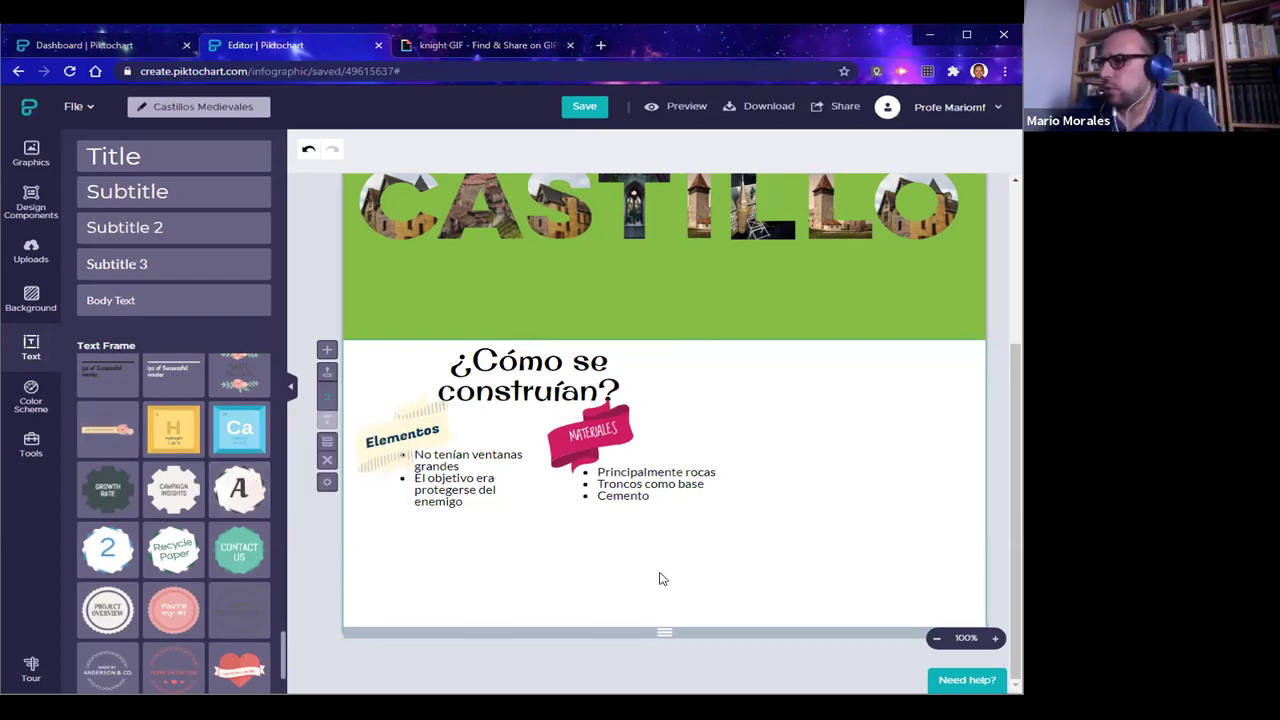
Add an empty block below the "¿Cómo se construían?" block, trimming that block's spare bottom space and slightly lengthening the new one
left_click(327, 349)
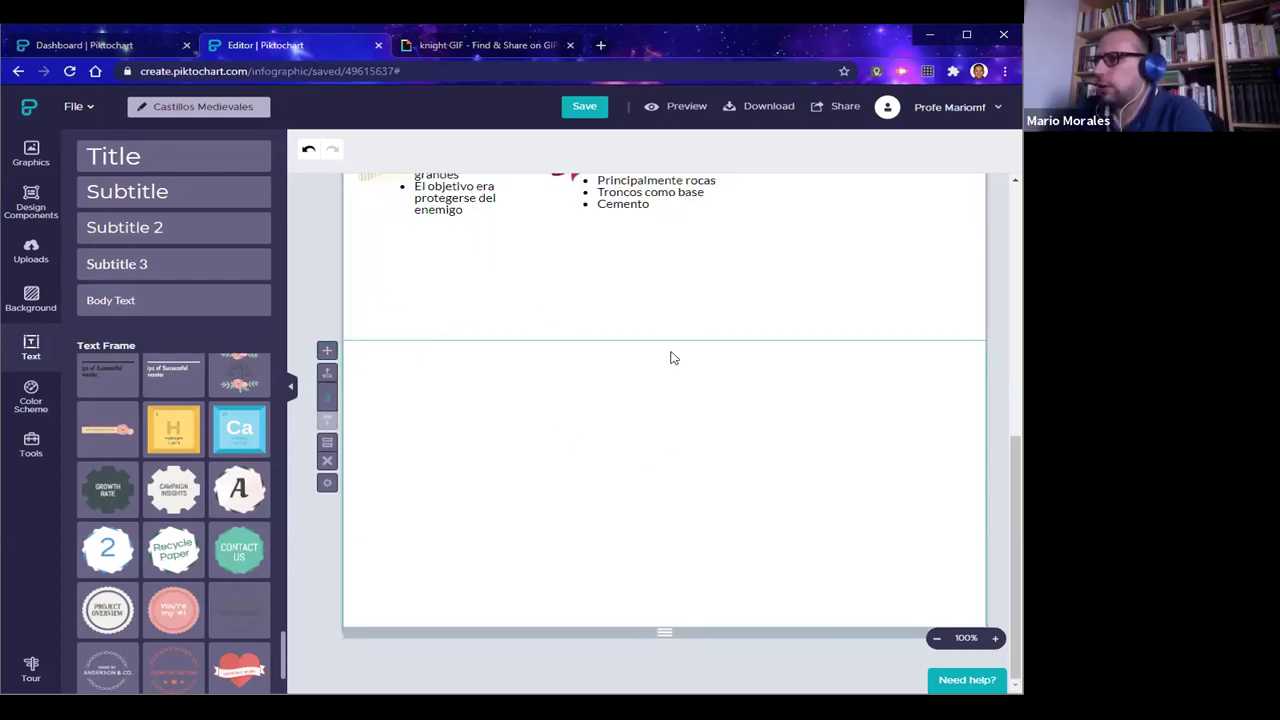
left_click_drag(670, 352, 660, 290)
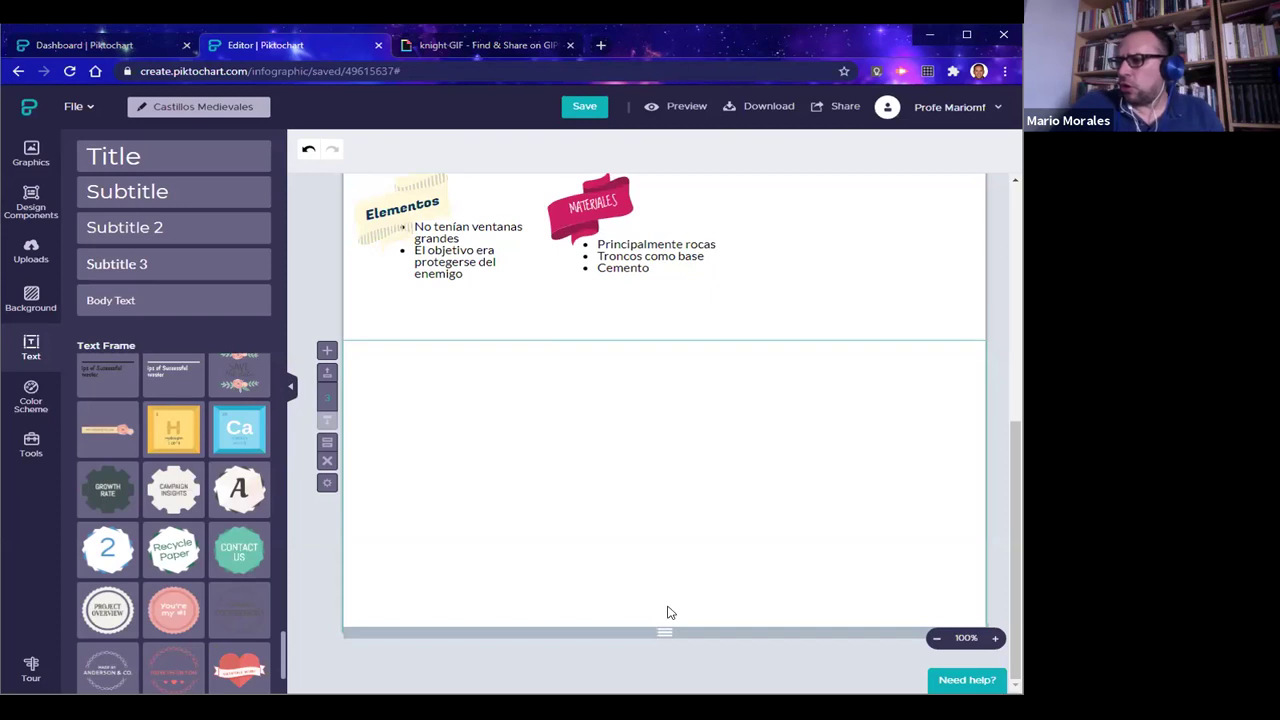
mouse_move(663, 632)
left_mouse_down()
mouse_move(660, 674)
mouse_move(660, 656)
left_mouse_up()
scroll(647, 548, "down", 1)
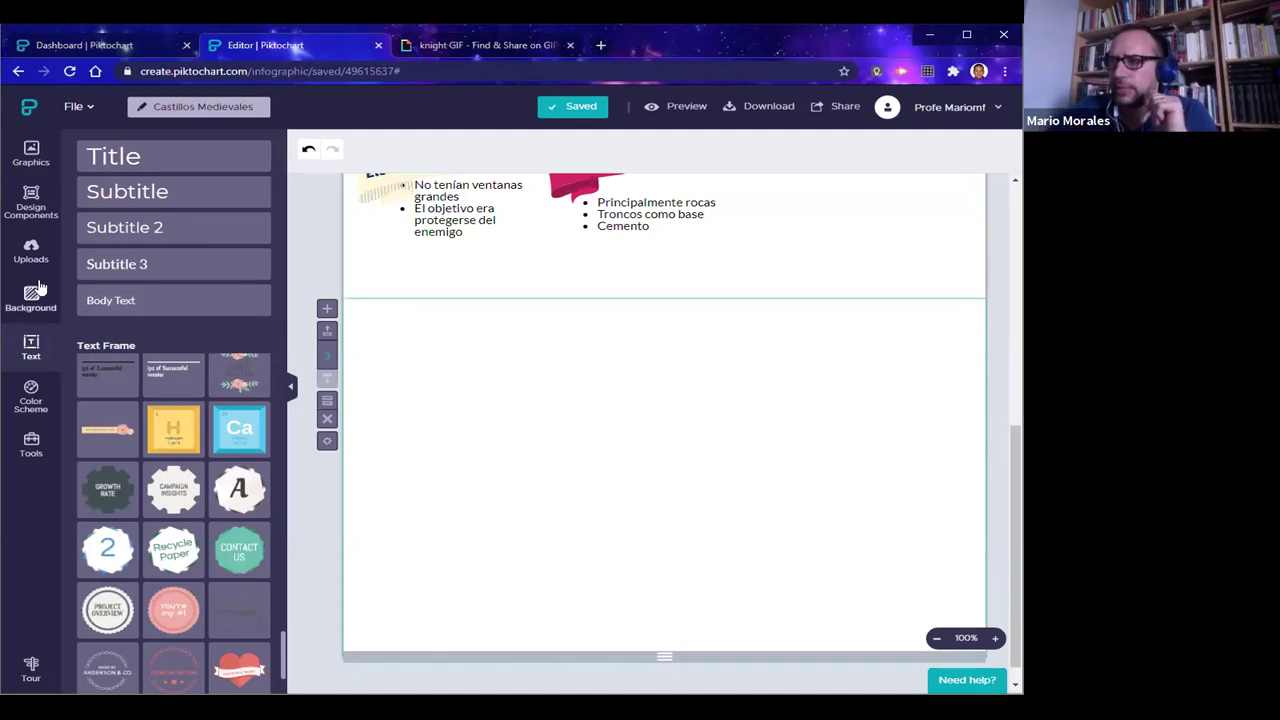
Insert the three-photo "Sample Projects" list component in the new block, shift it left and enlarge it to 456 x 405
left_click(30, 198)
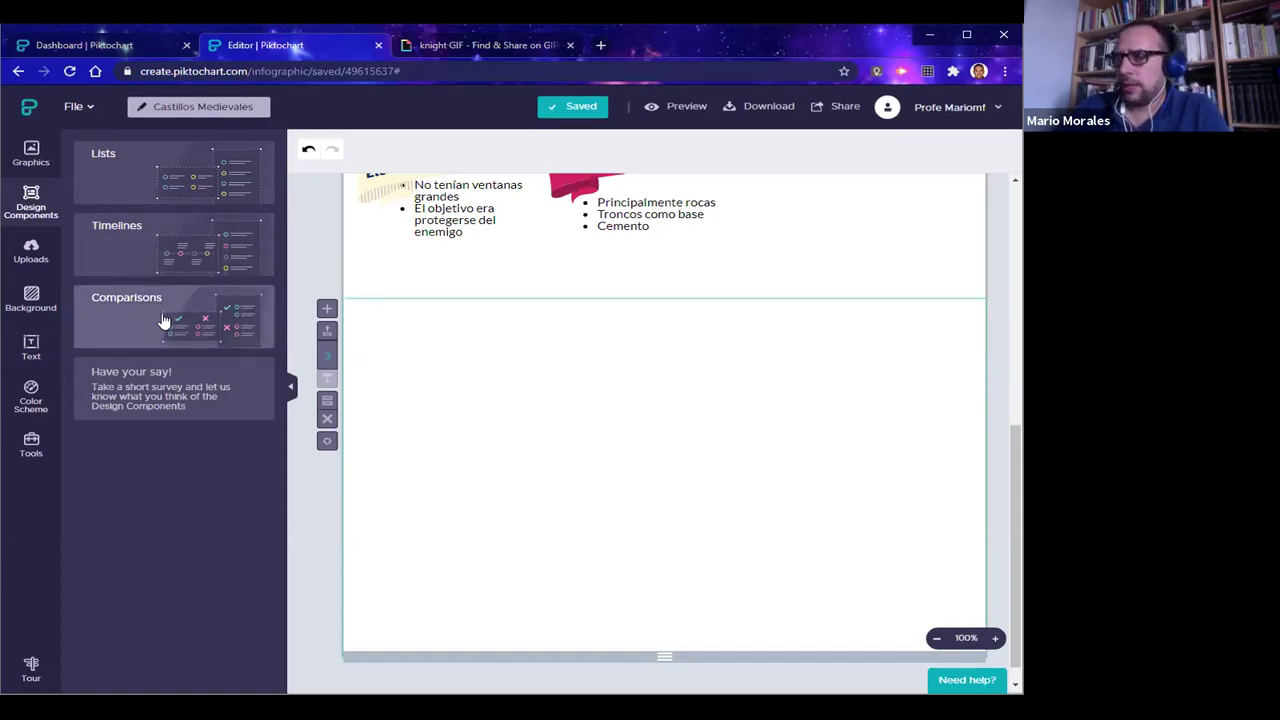
left_click(158, 185)
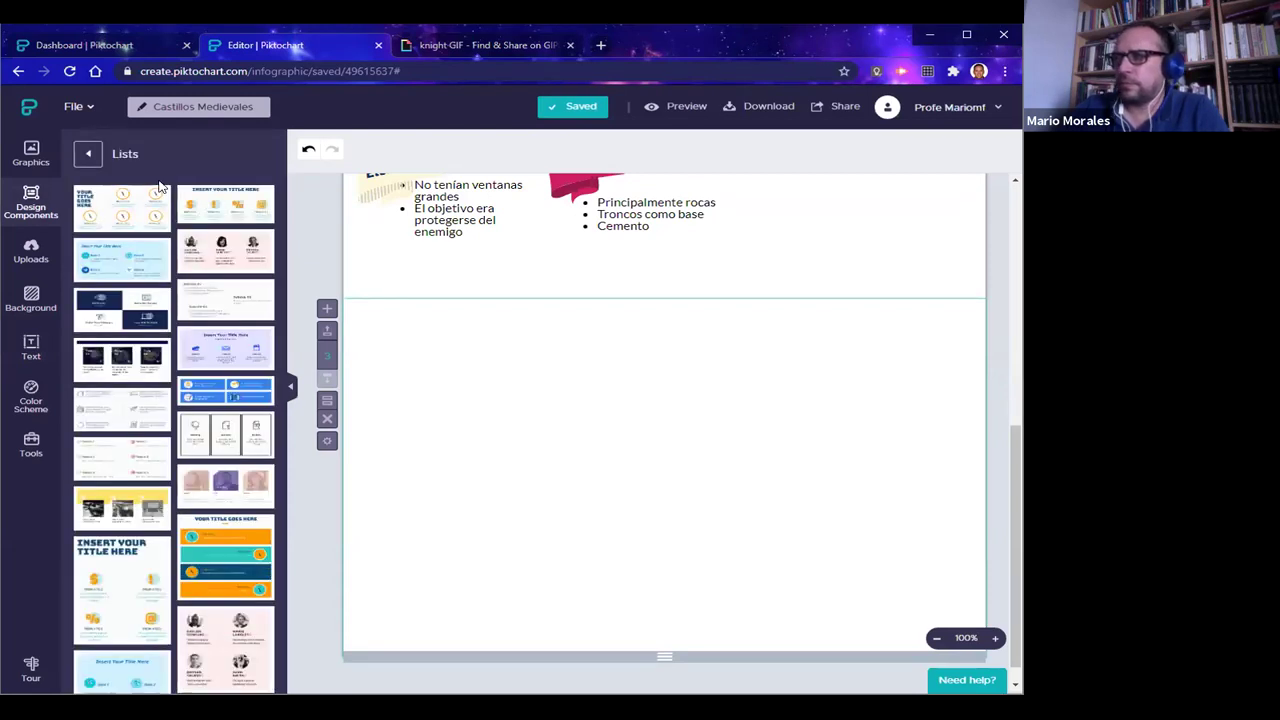
scroll(150, 385, "down", 4)
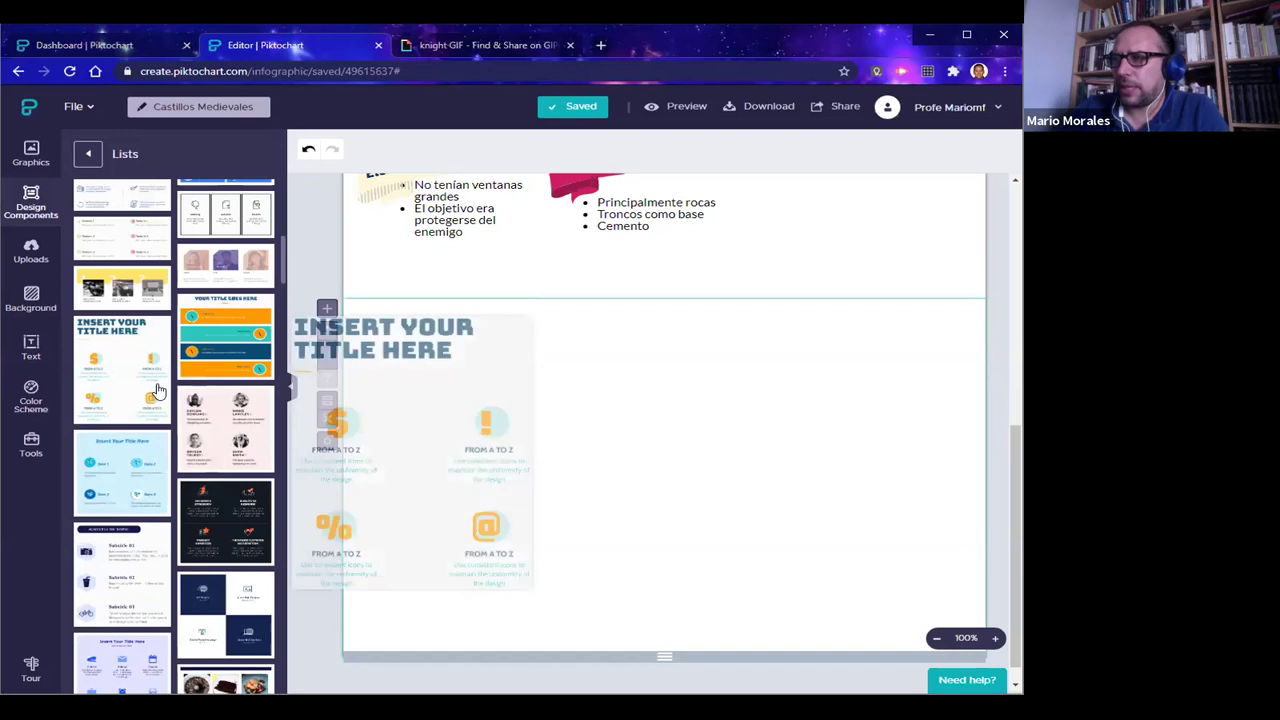
scroll(157, 390, "down", 4)
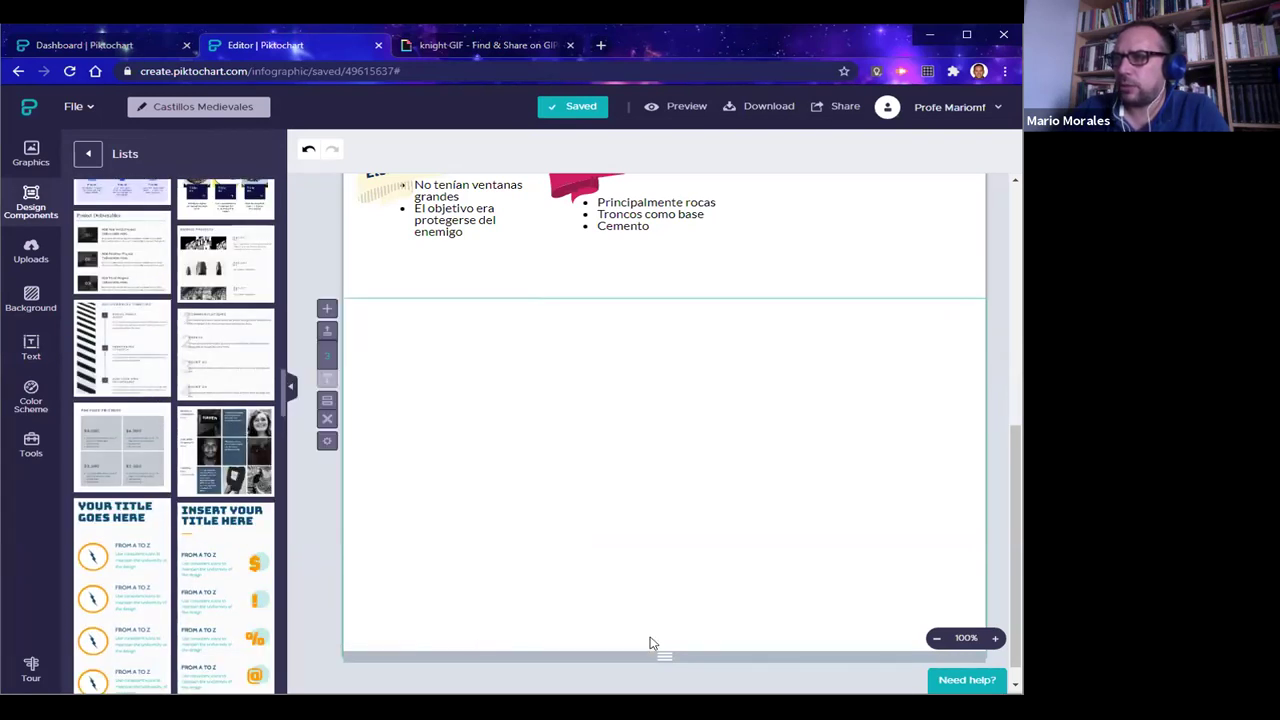
left_click(218, 268)
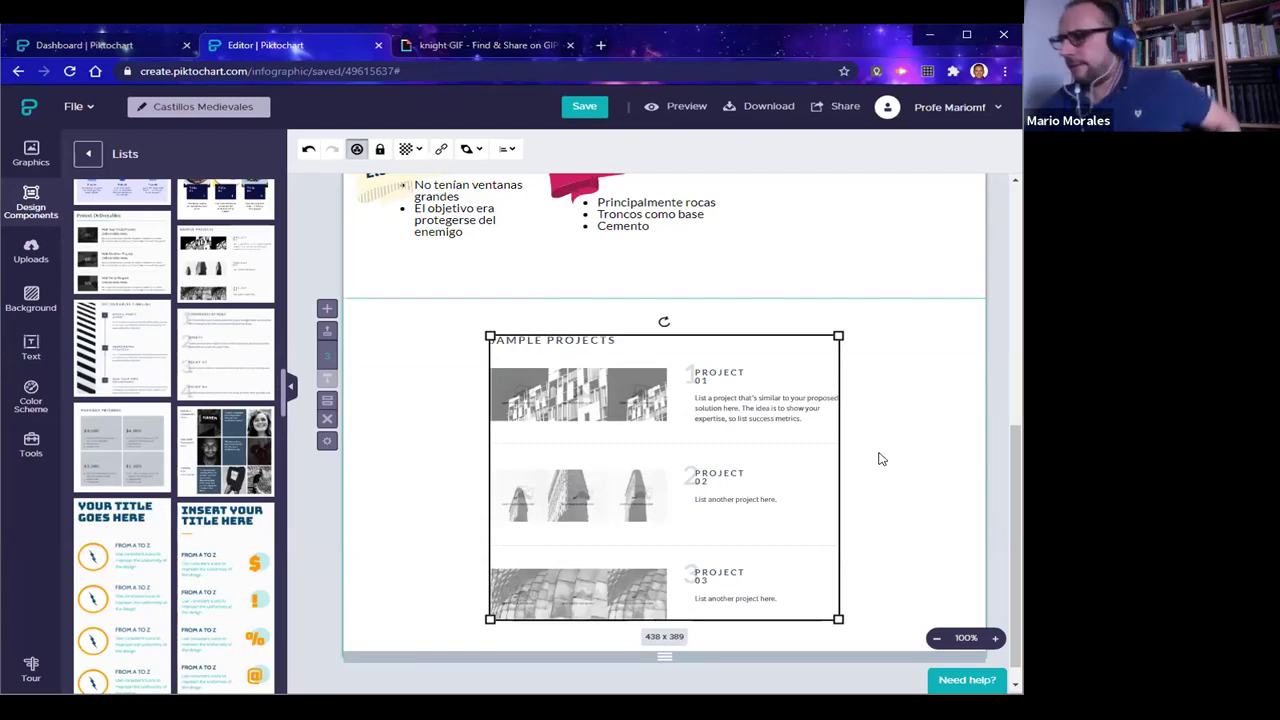
left_click_drag(678, 470, 604, 458)
left_click_drag(764, 609, 783, 625)
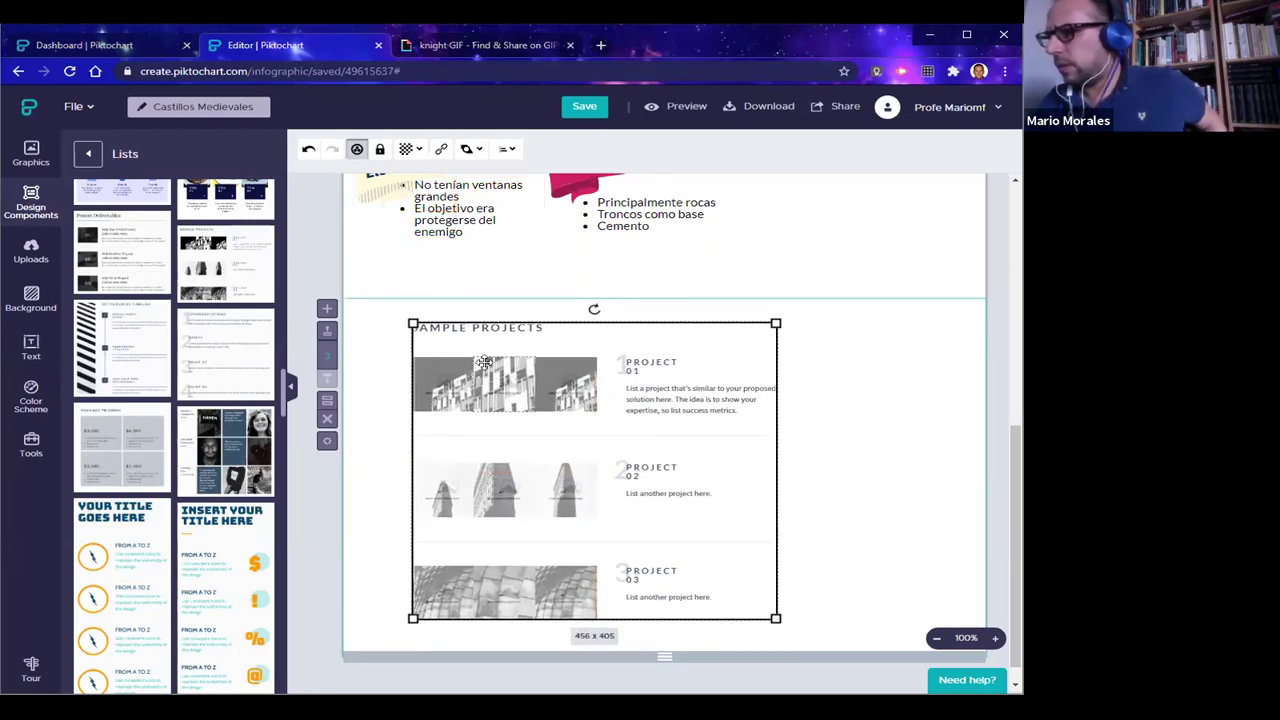
Replace the "Sample Projects" title of the list component with "Castillos más grandes"
double_click(484, 330)
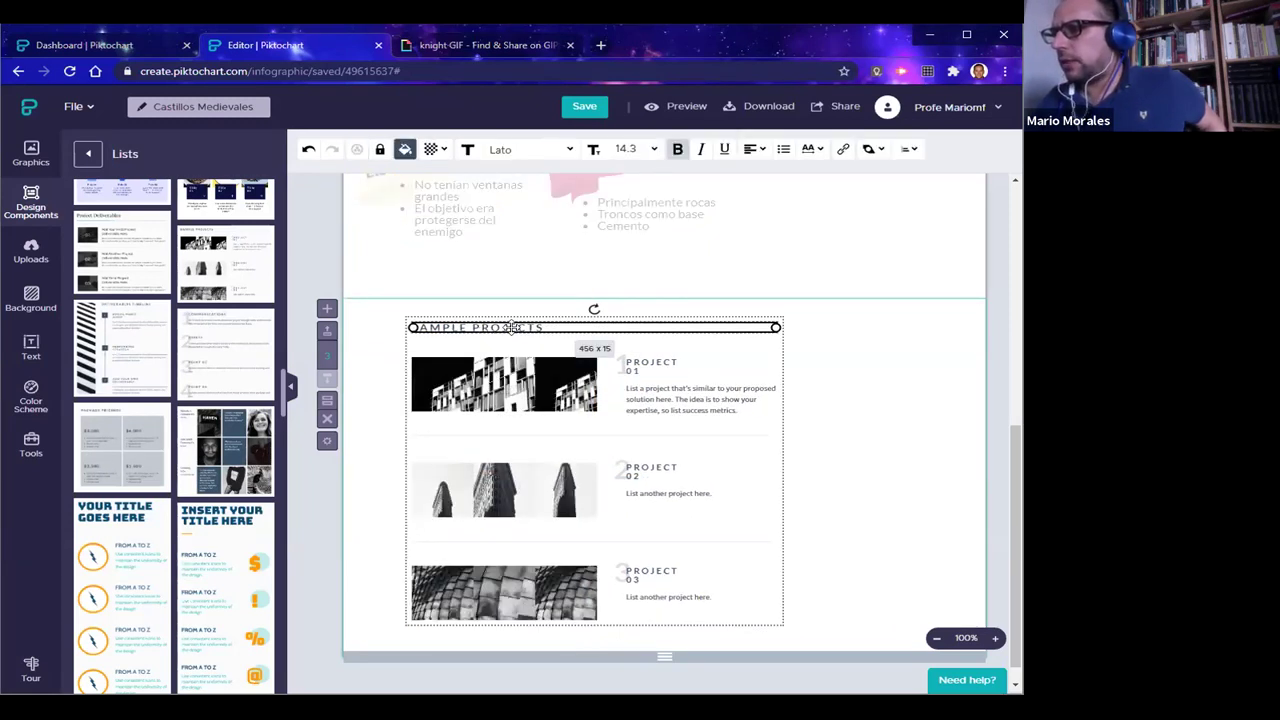
triple_click(512, 328)
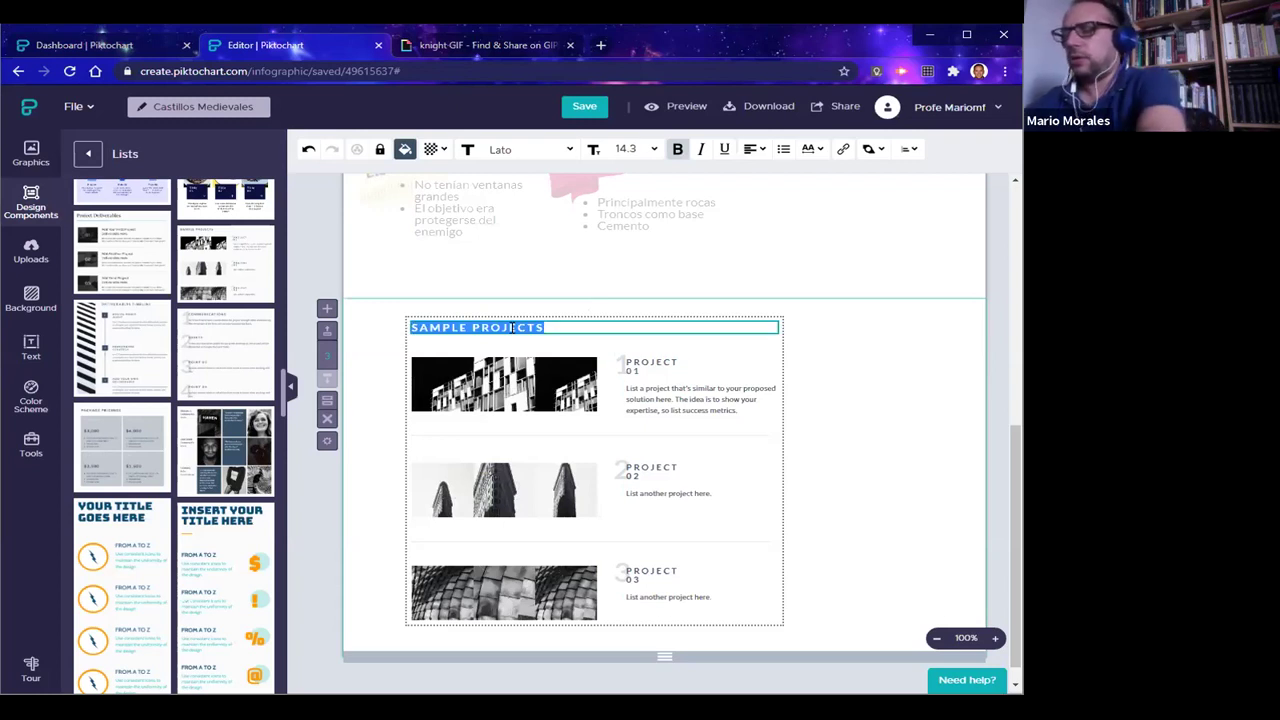
type("Castillos más grandes")
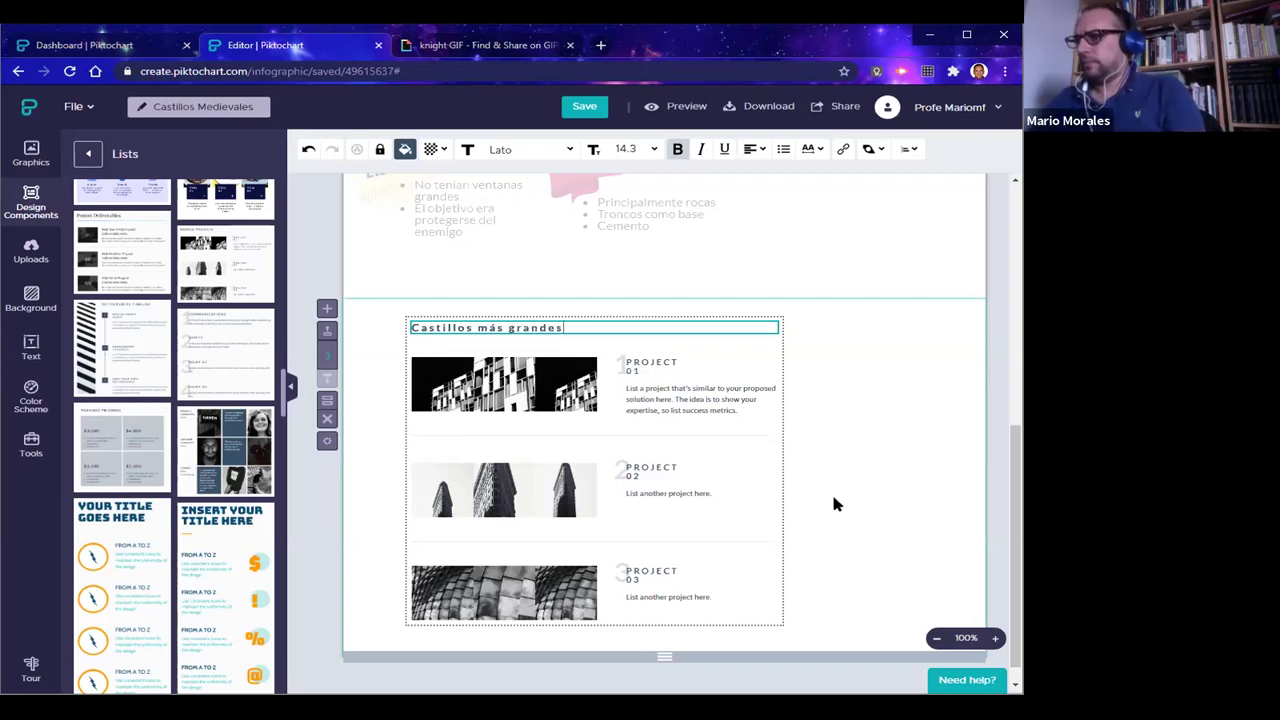
key("Escape")
Replace the first list item's heading, "Project 01", with "Castillo de Windsor"
left_click(631, 365)
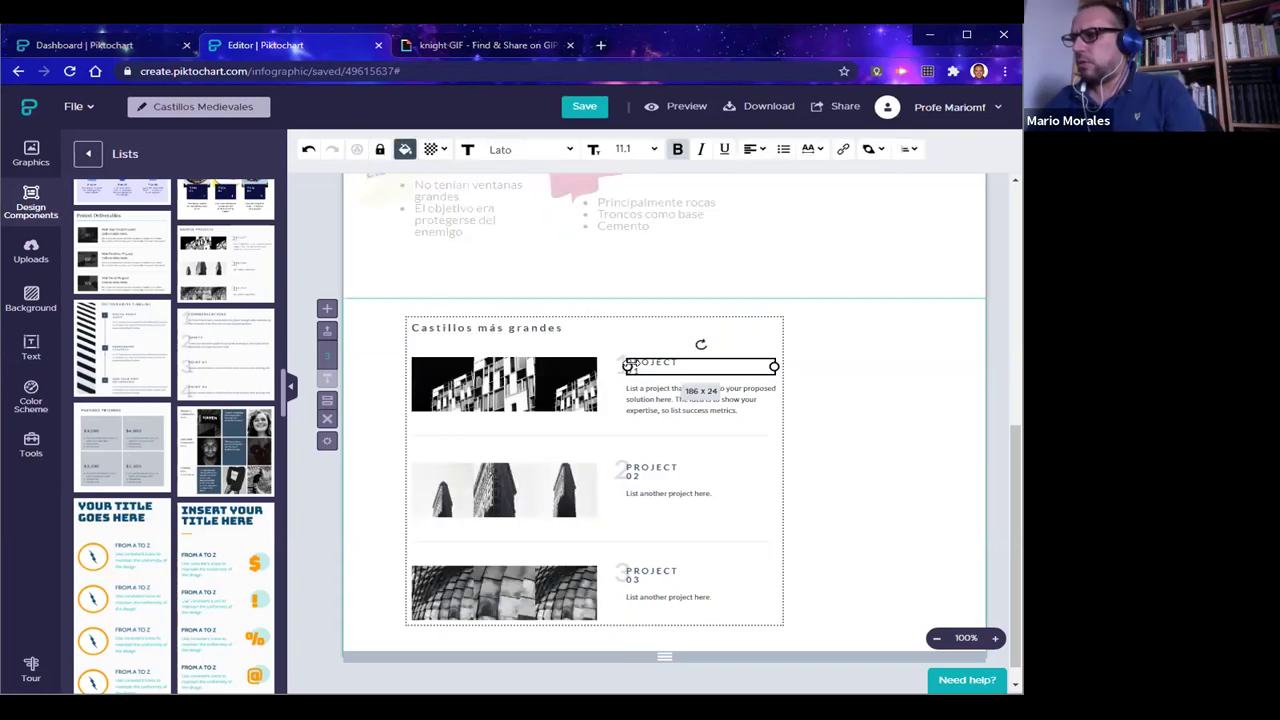
double_click(645, 365)
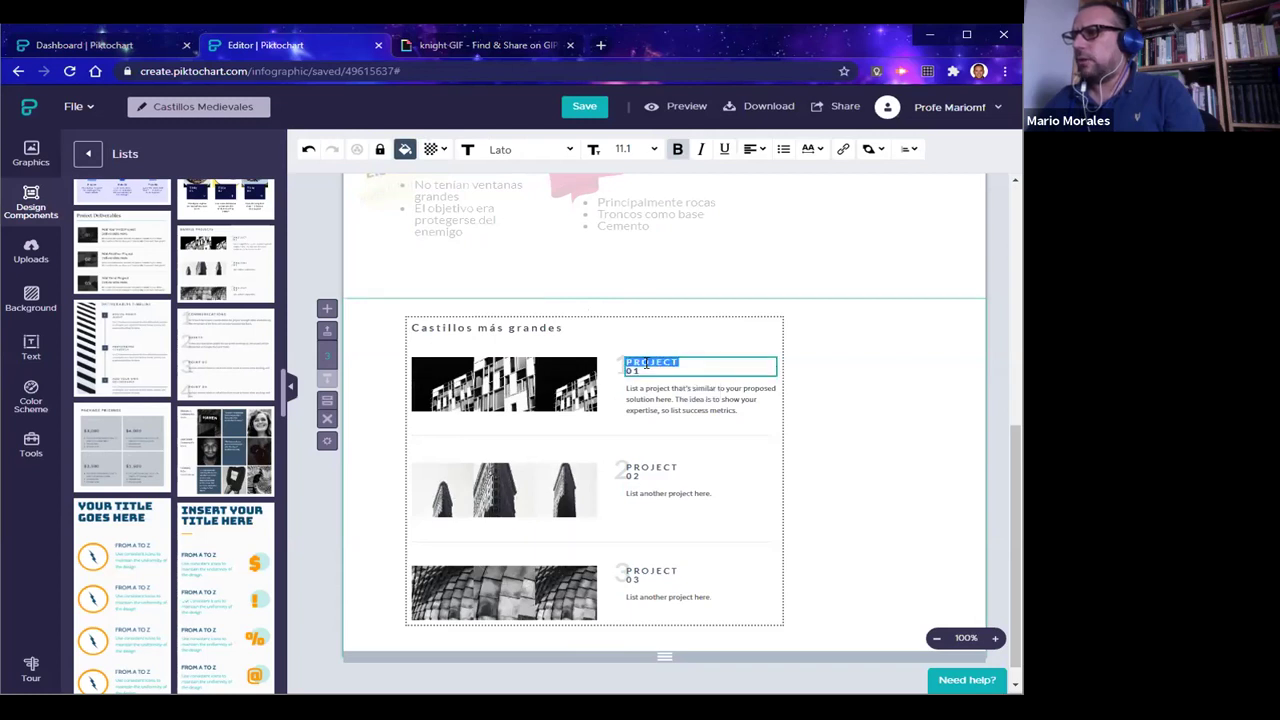
key("BackSpace")
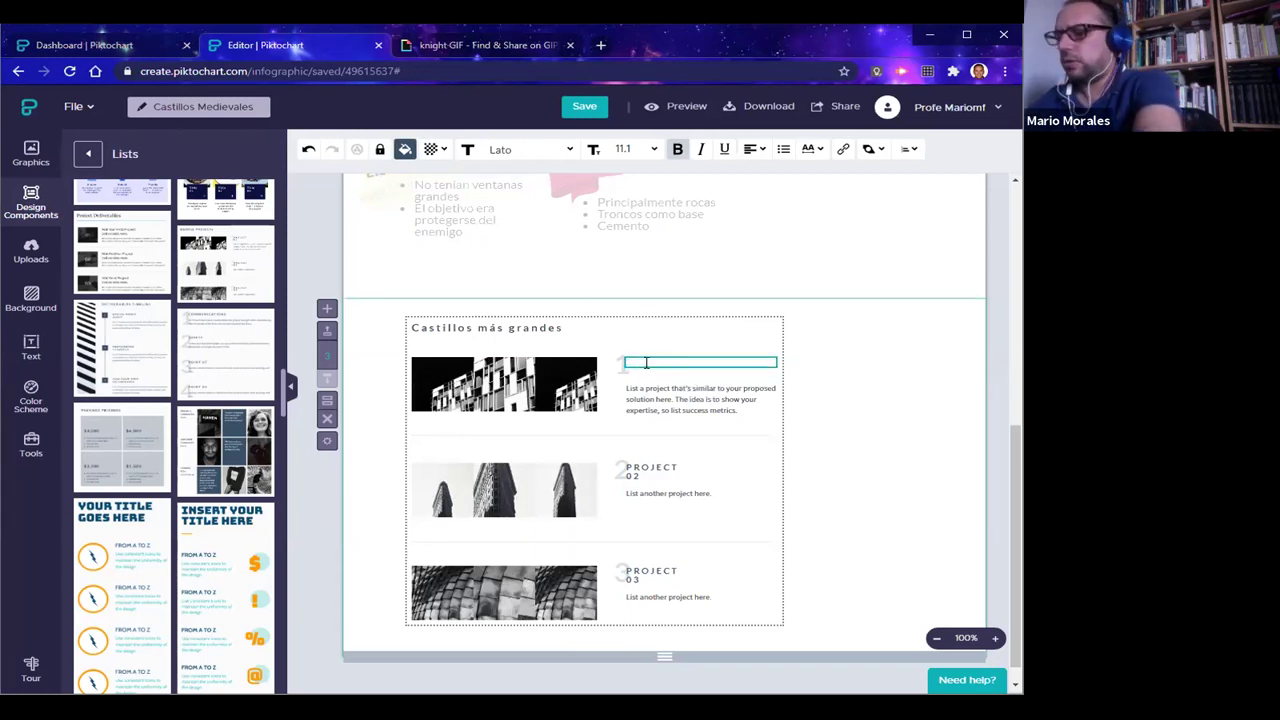
type("Castillo de Windsor")
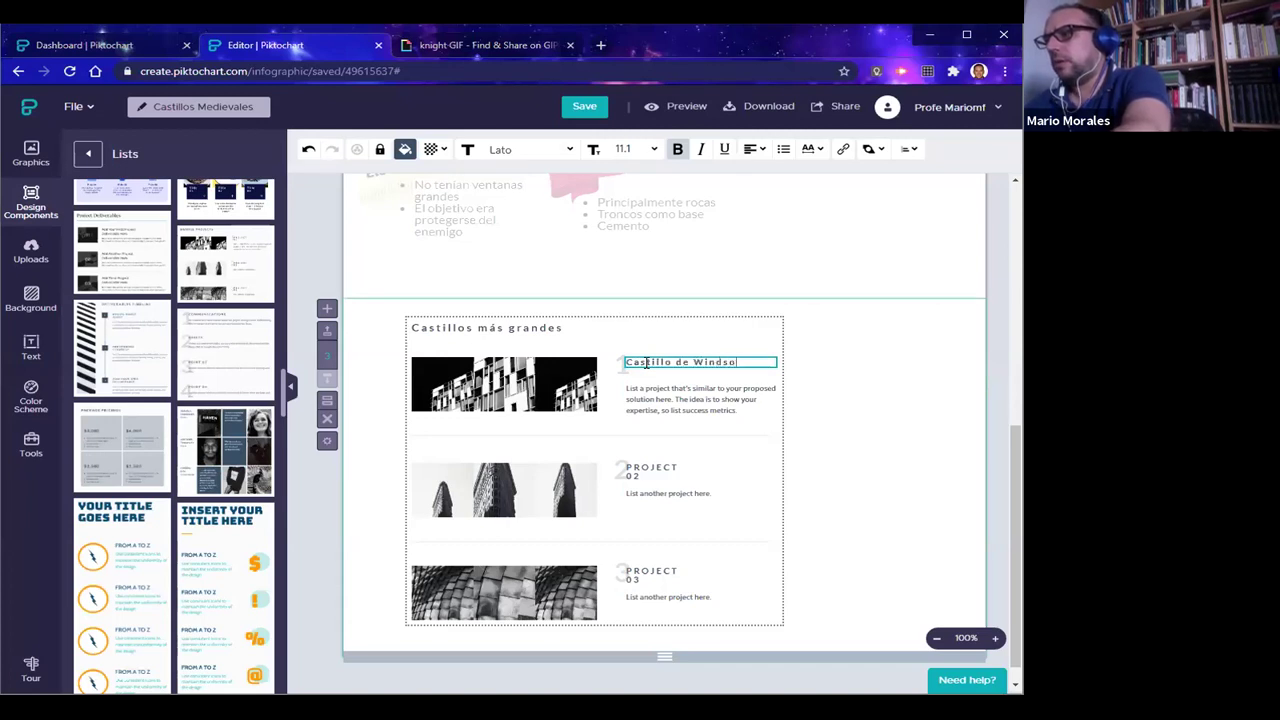
left_click(657, 414)
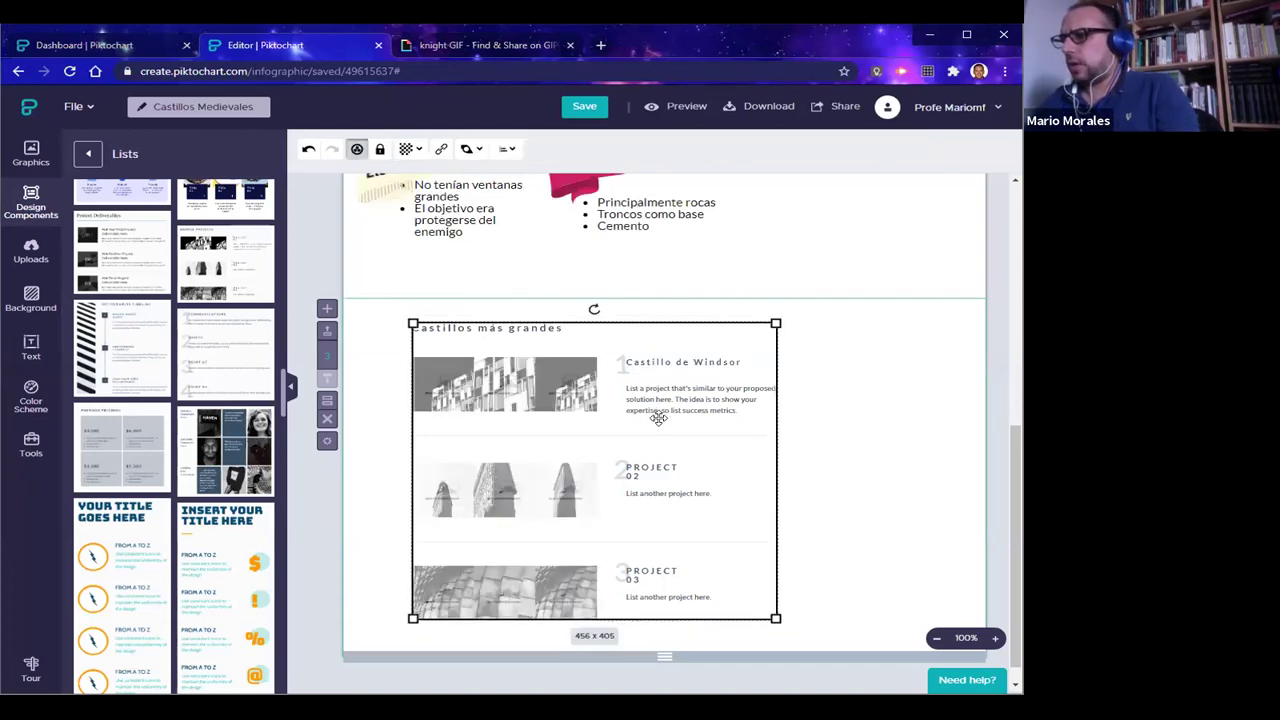
left_click(882, 443)
Replace the second list item's heading, "Project 02", with "Castillo de París"
left_click(659, 470)
left_click(659, 470)
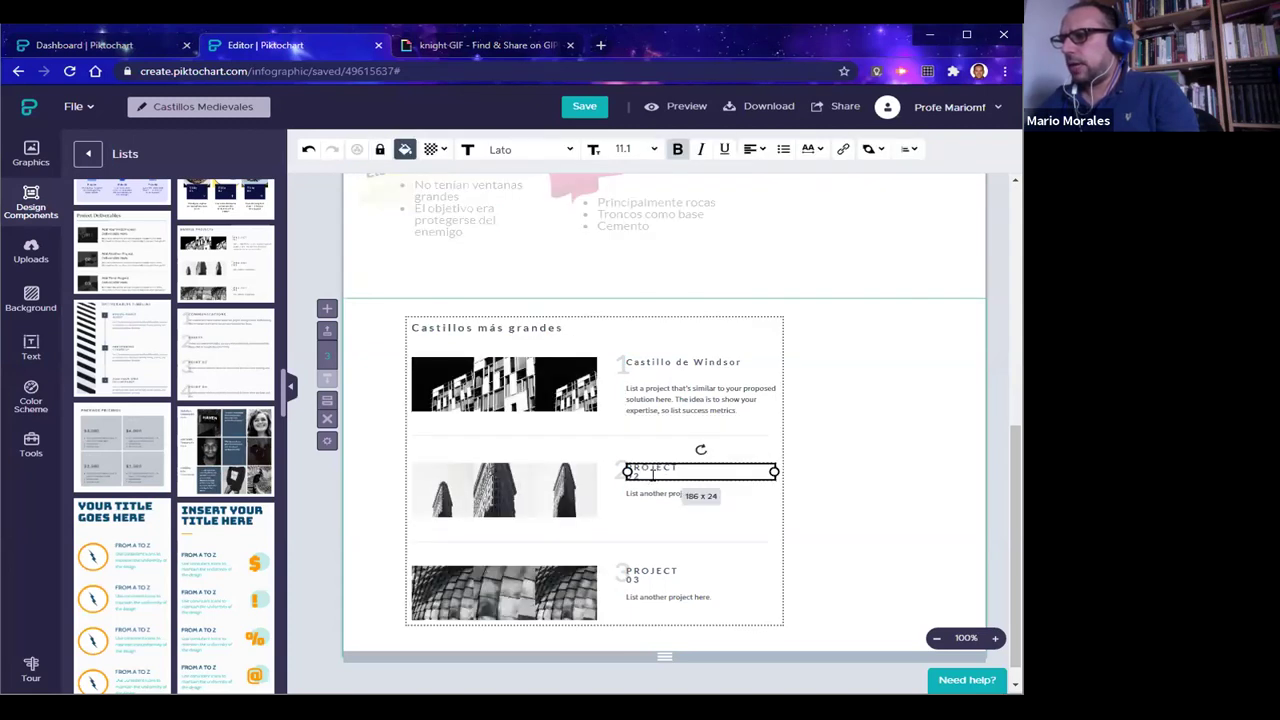
double_click(652, 475)
left_click_drag(646, 476, 630, 469)
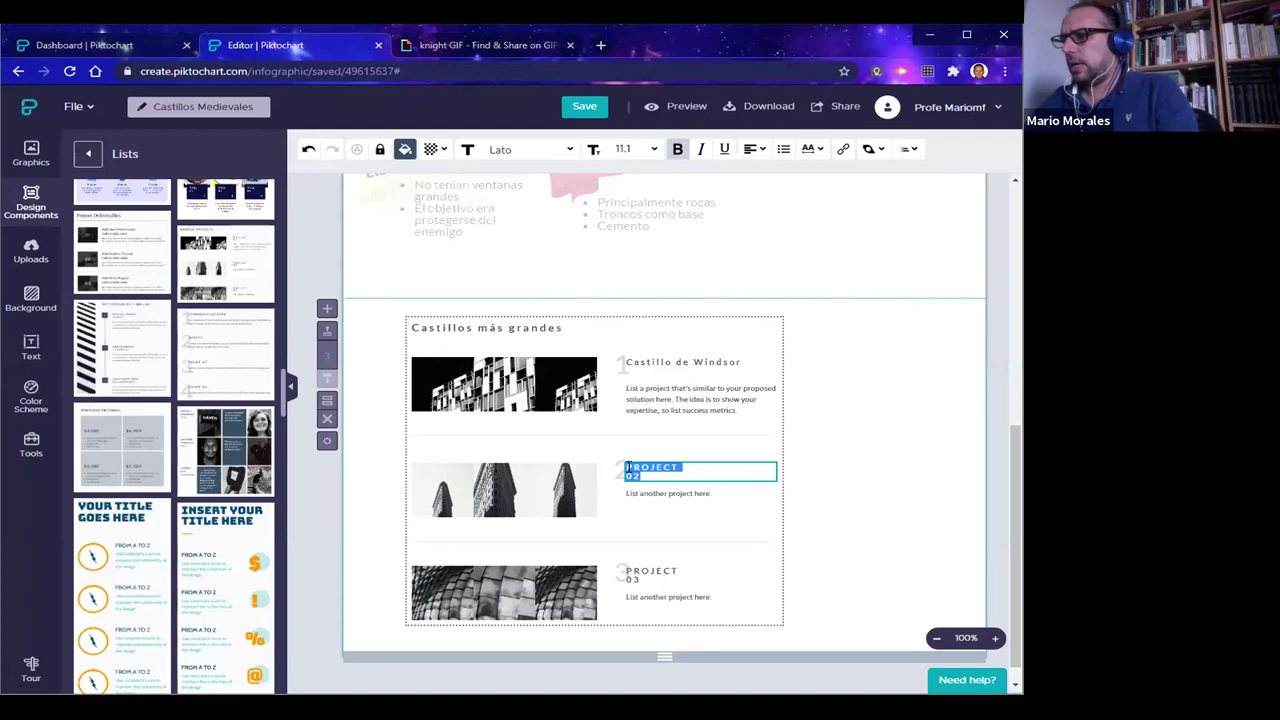
type("Cast")
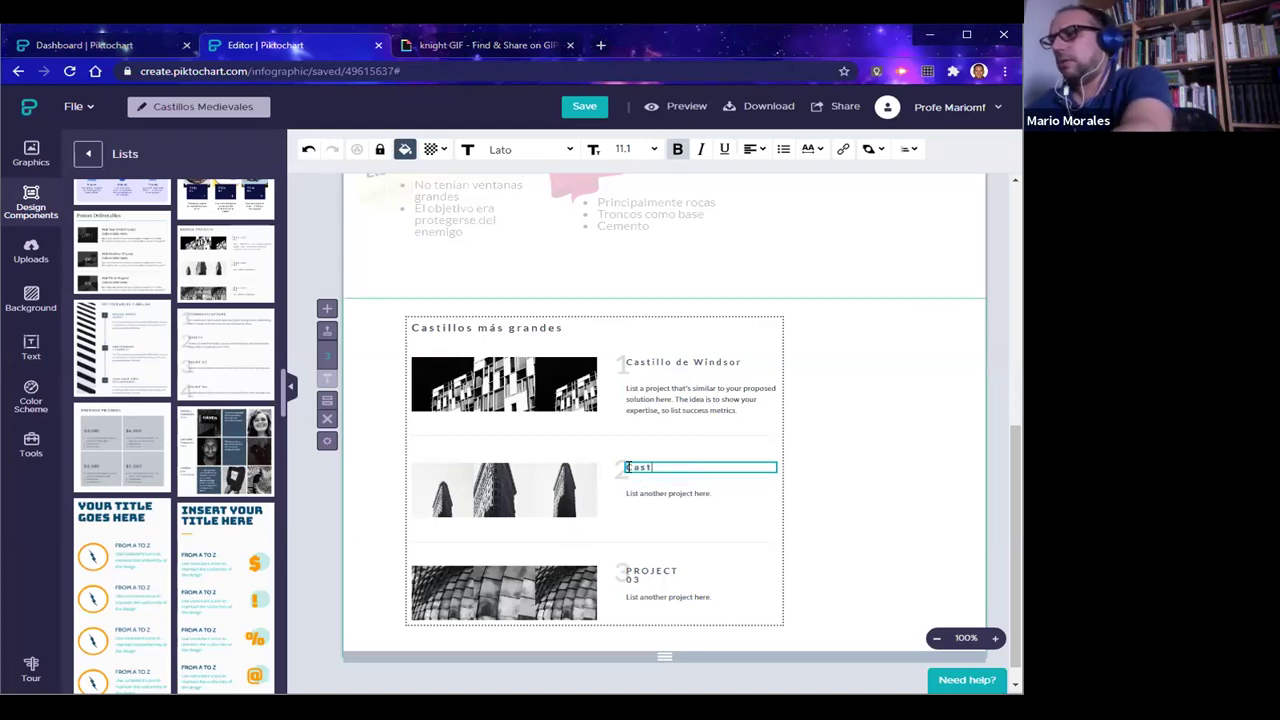
type("illo de París")
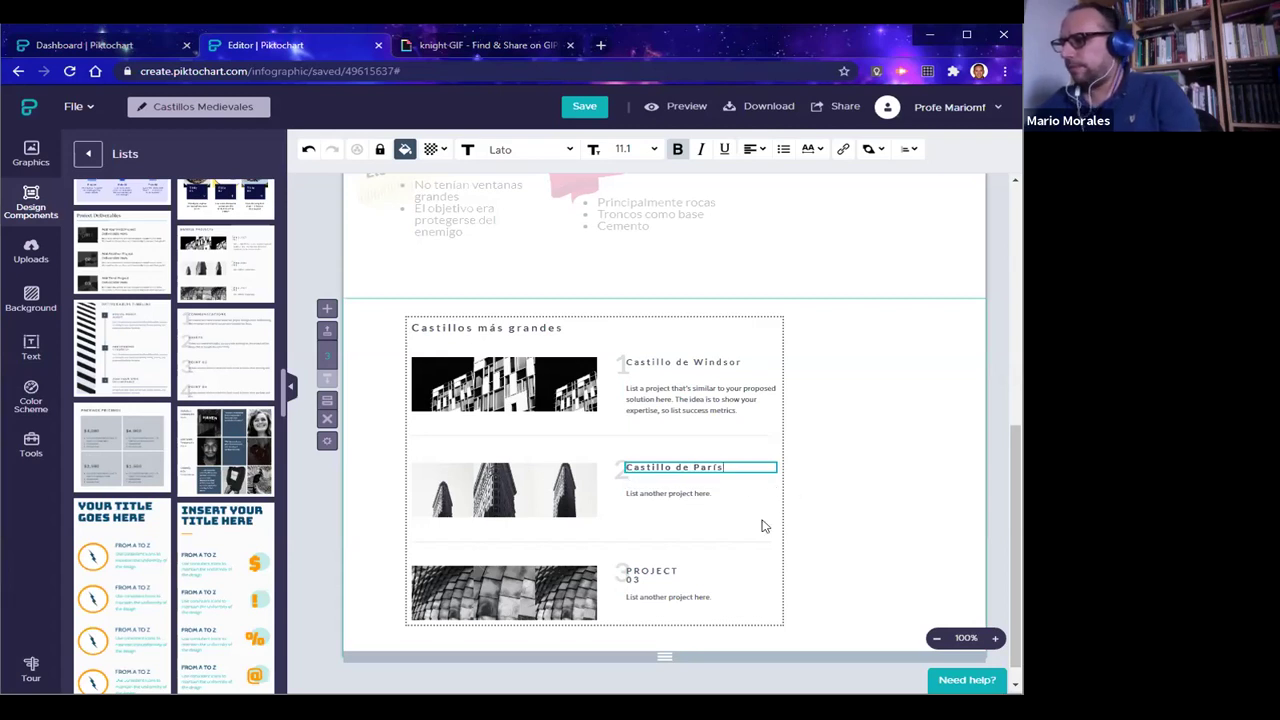
Replace the third list item's heading, "Project 03", with "Castillo de Luxemburgo" and deselect the list component
left_click(673, 574)
left_click(673, 574)
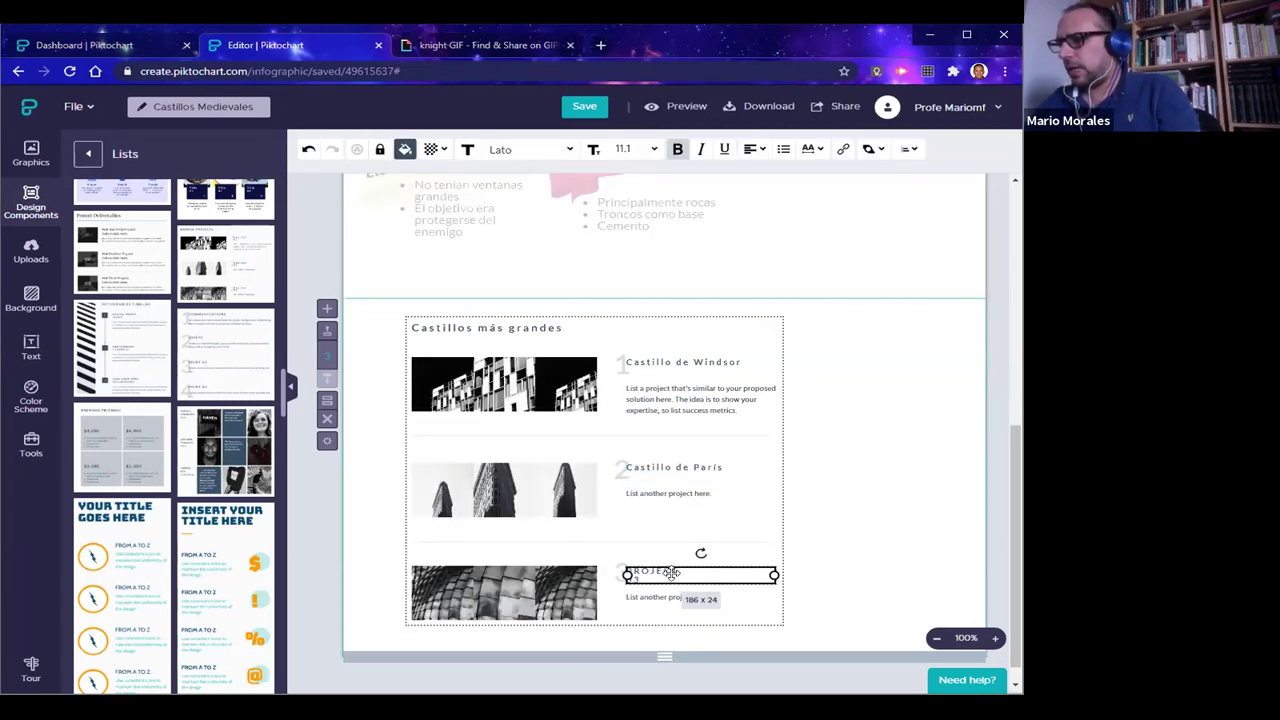
left_click(642, 578)
left_click_drag(642, 578, 627, 571)
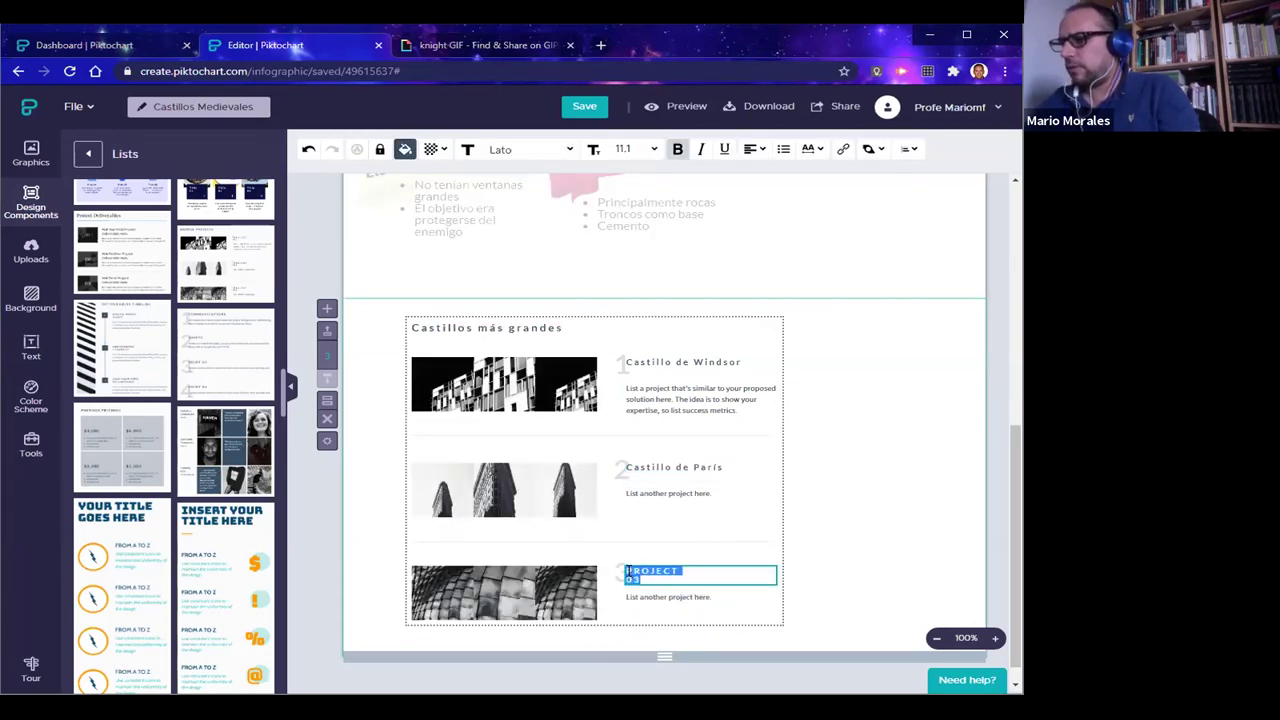
key("BackSpace")
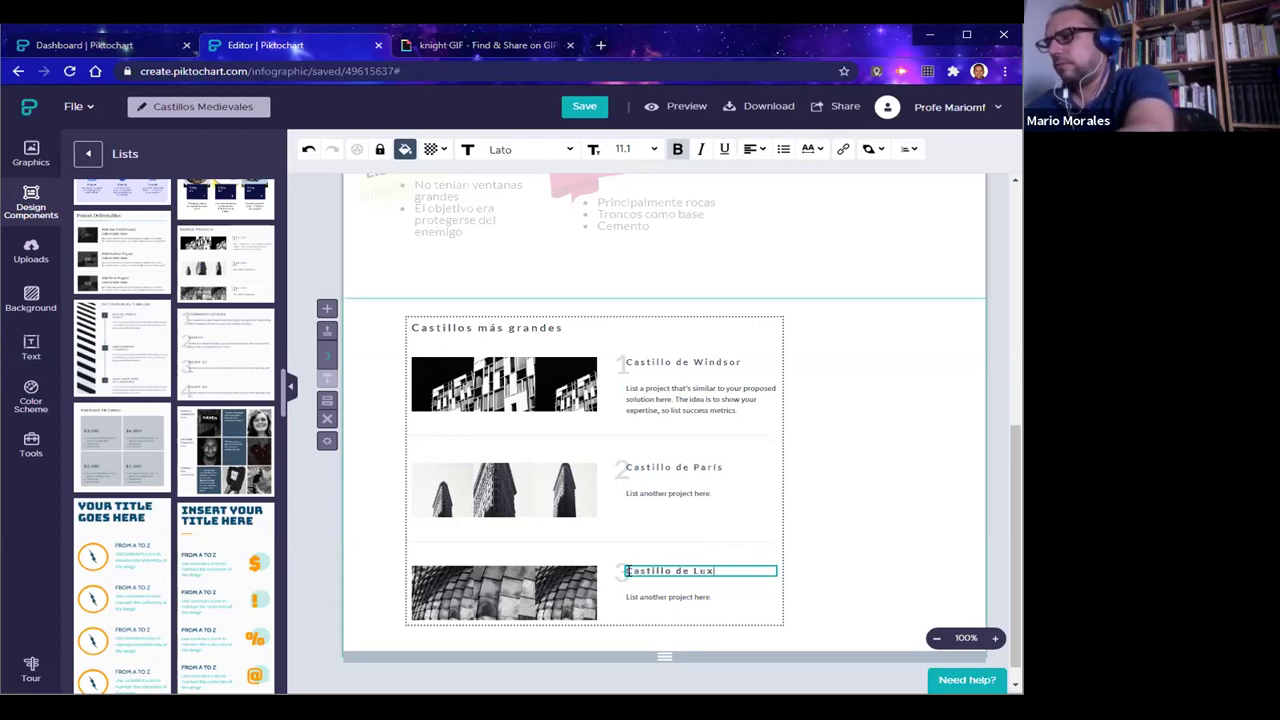
left_click(900, 533)
left_click(837, 494)
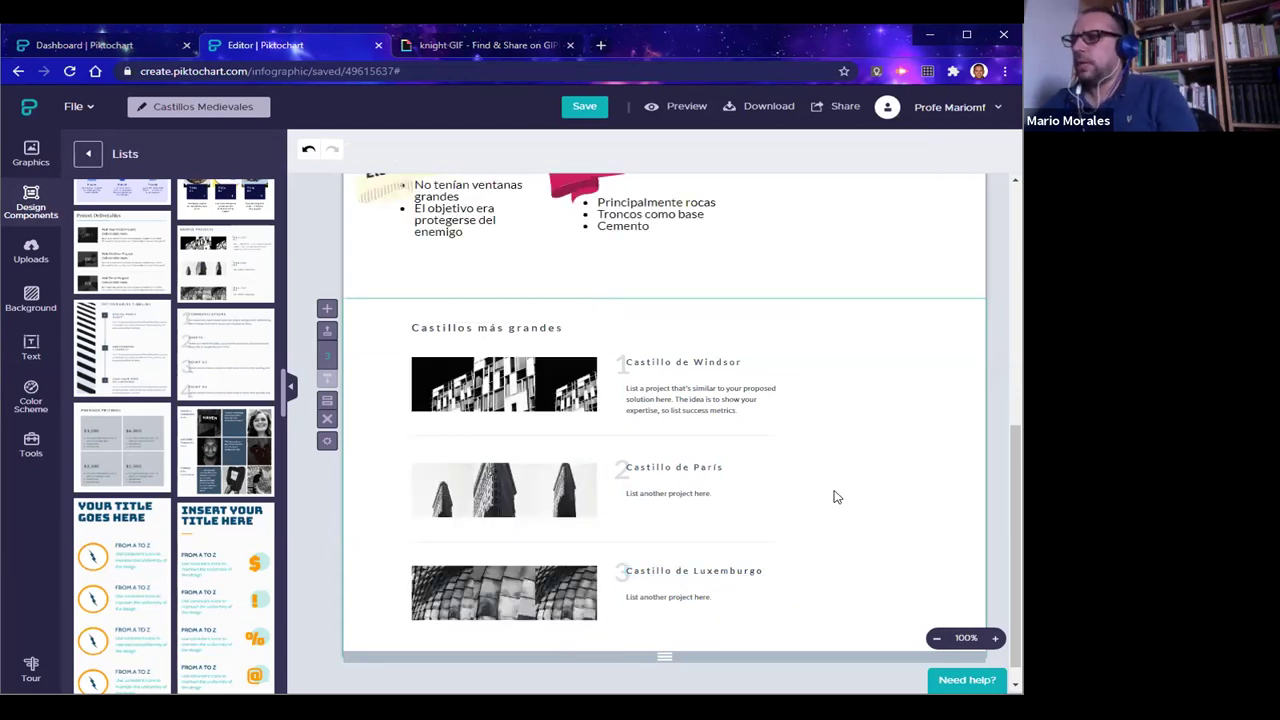
left_click(420, 396)
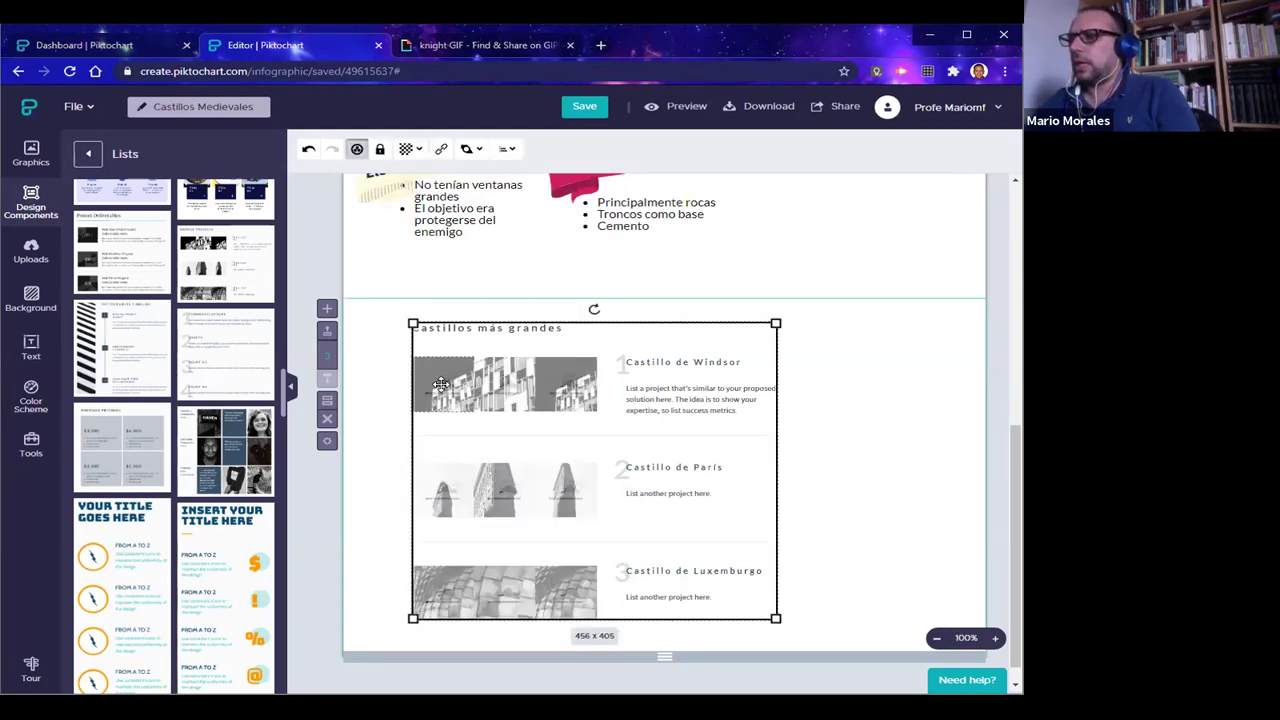
left_click(496, 382)
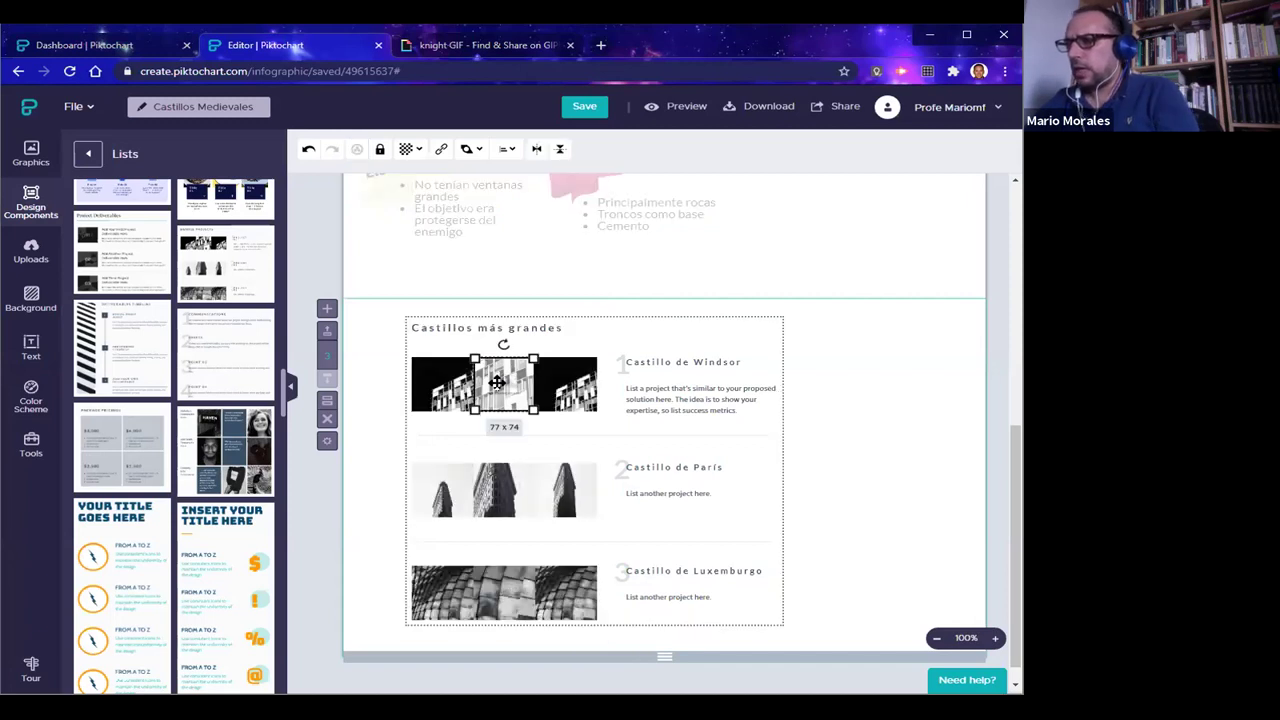
left_click(371, 420)
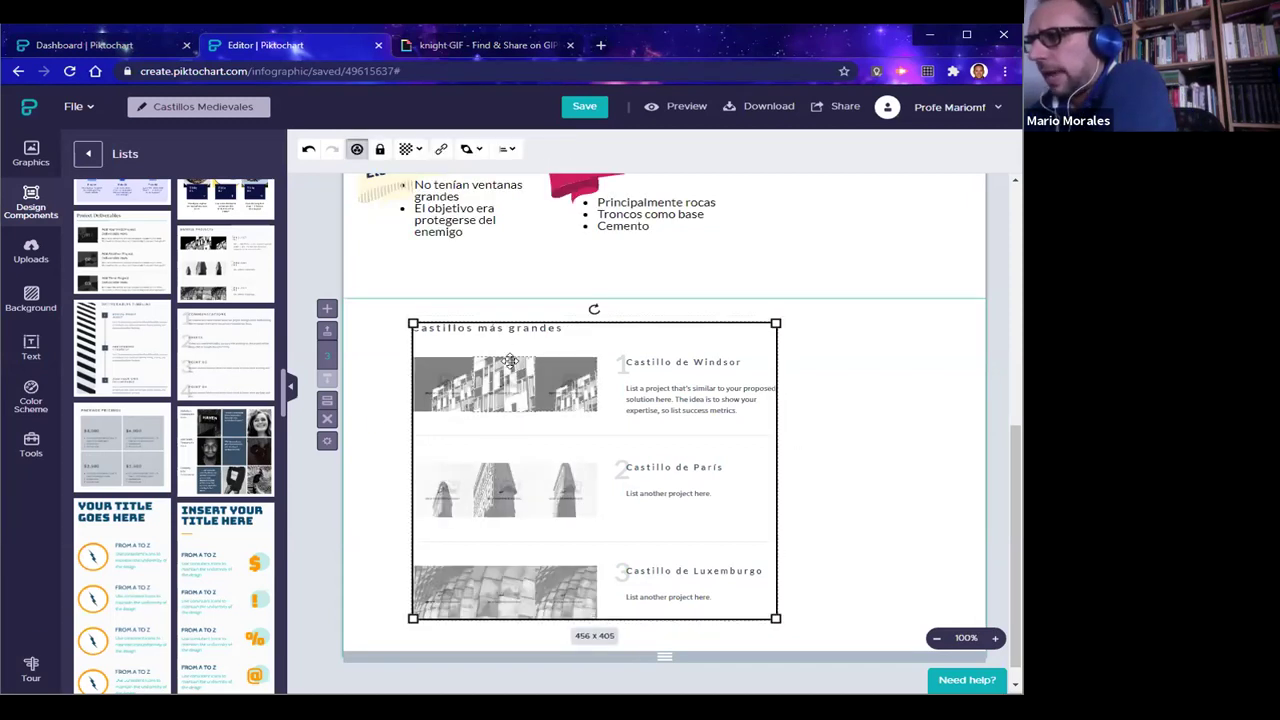
left_click(830, 415)
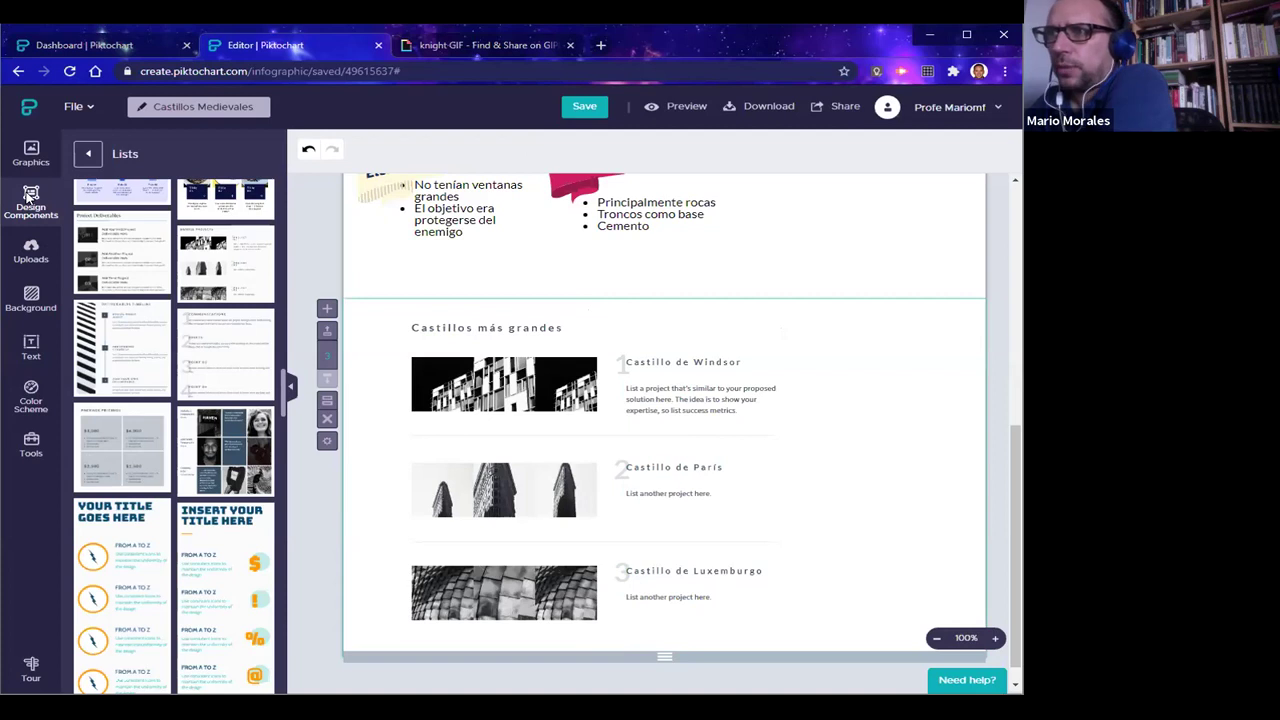
Search the photo library for "castillo windsor"
left_click(38, 152)
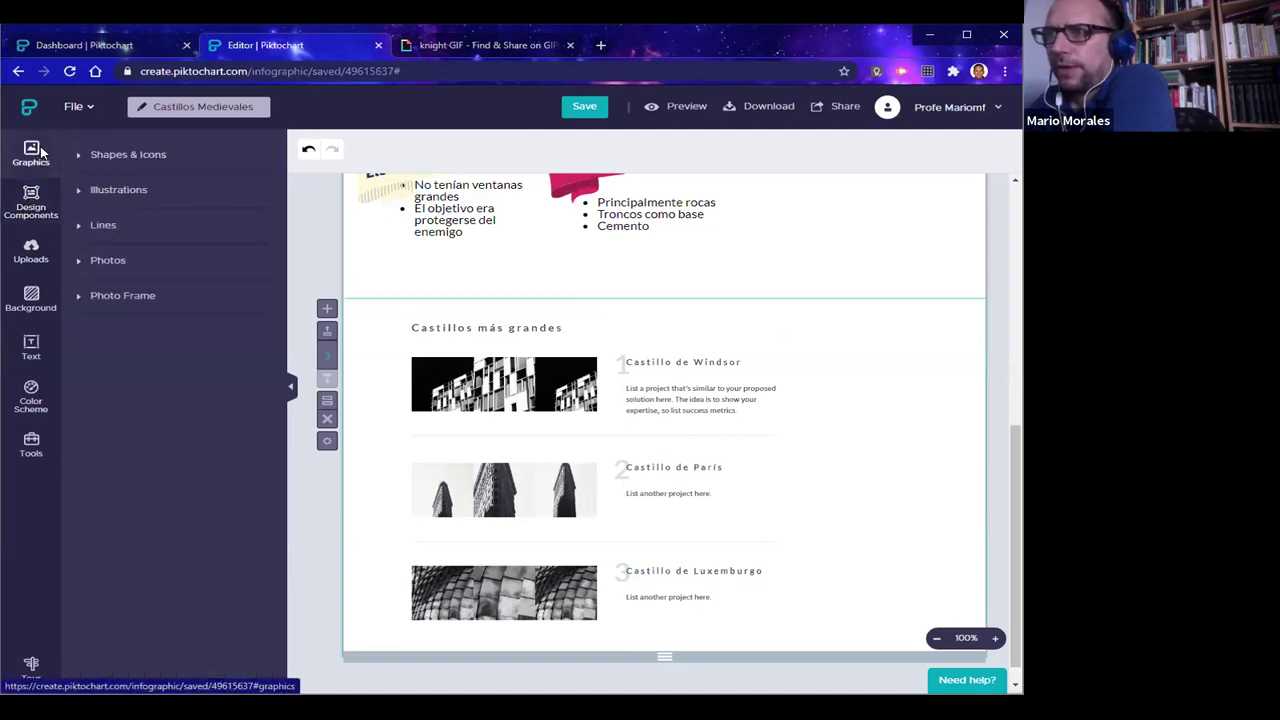
left_click(79, 260)
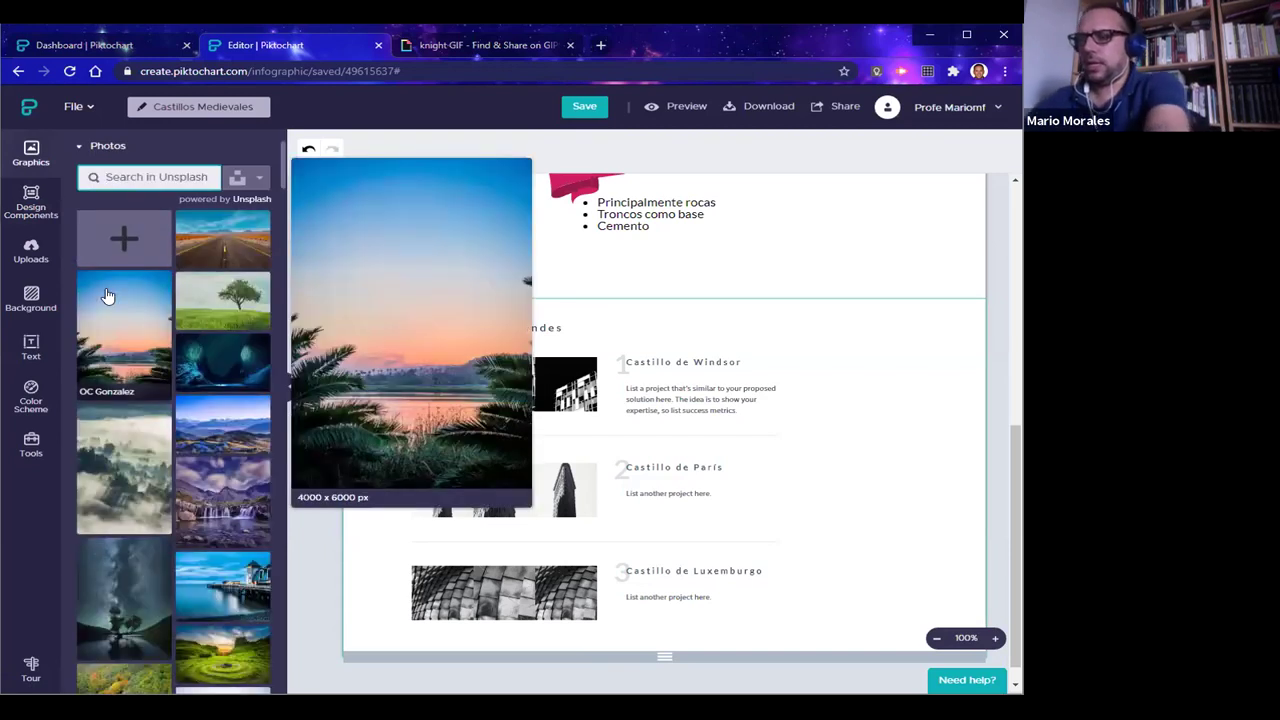
type("cast")
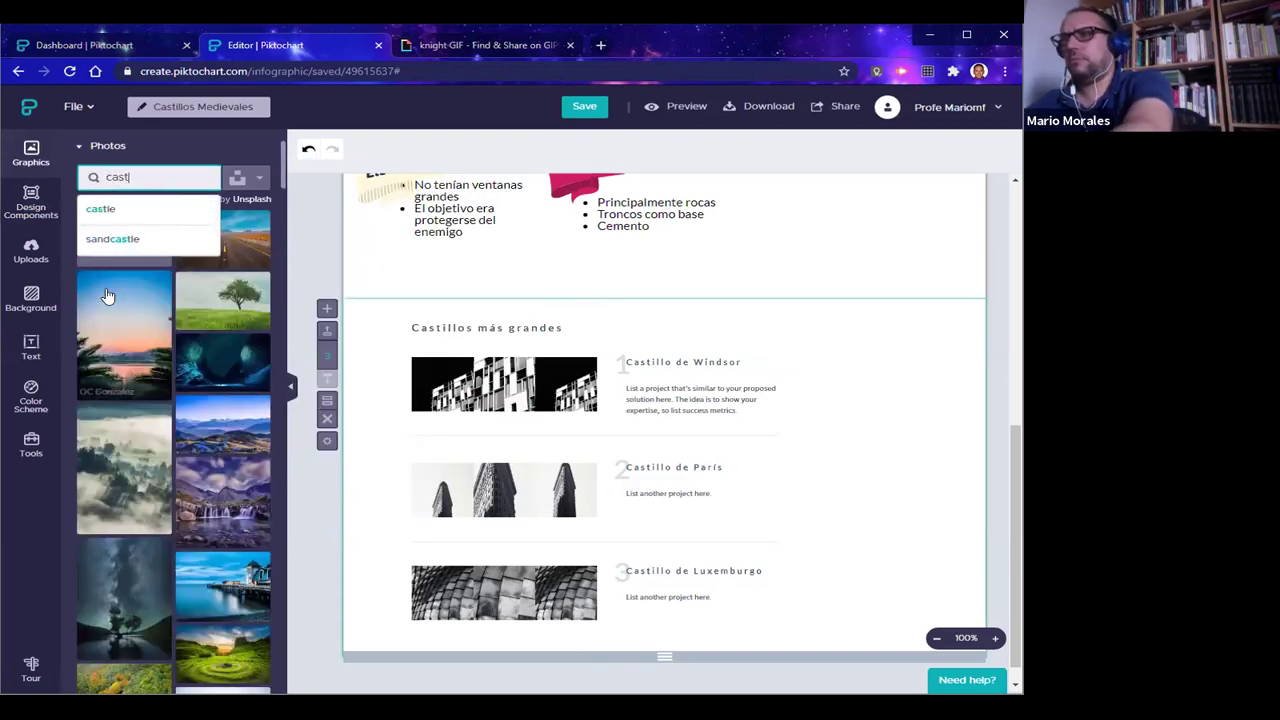
type("illo")
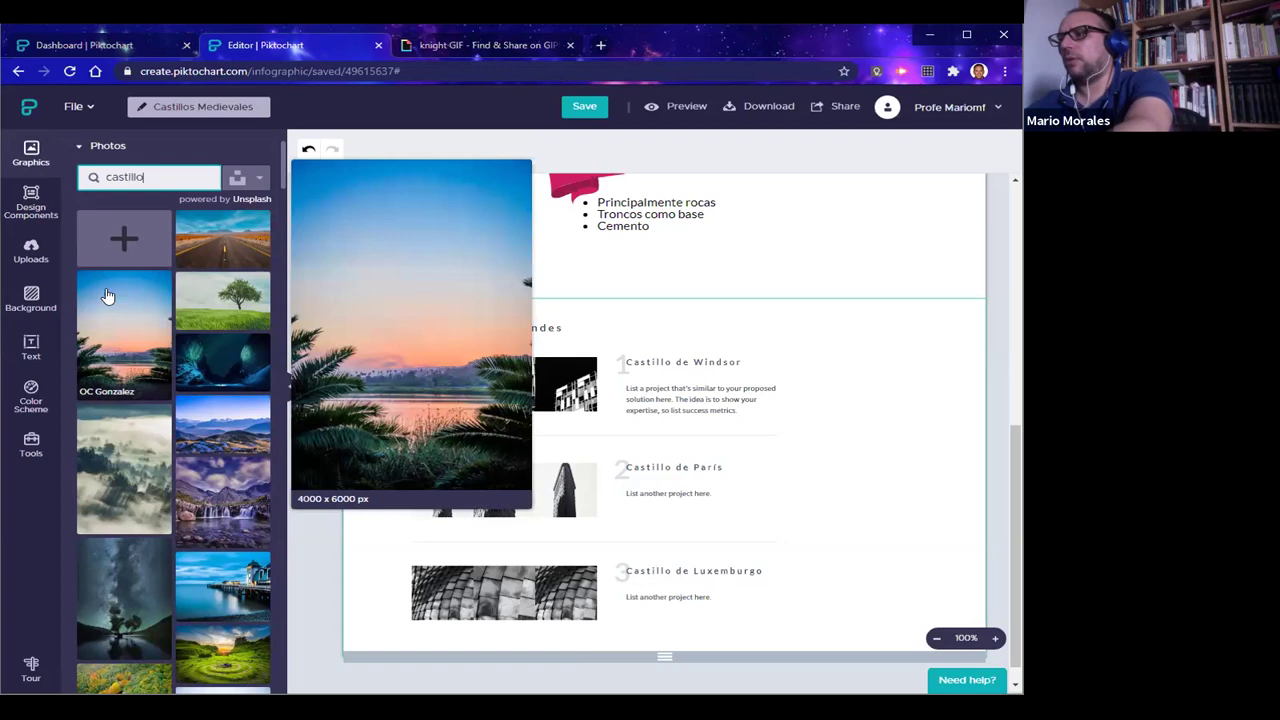
type(" windsor")
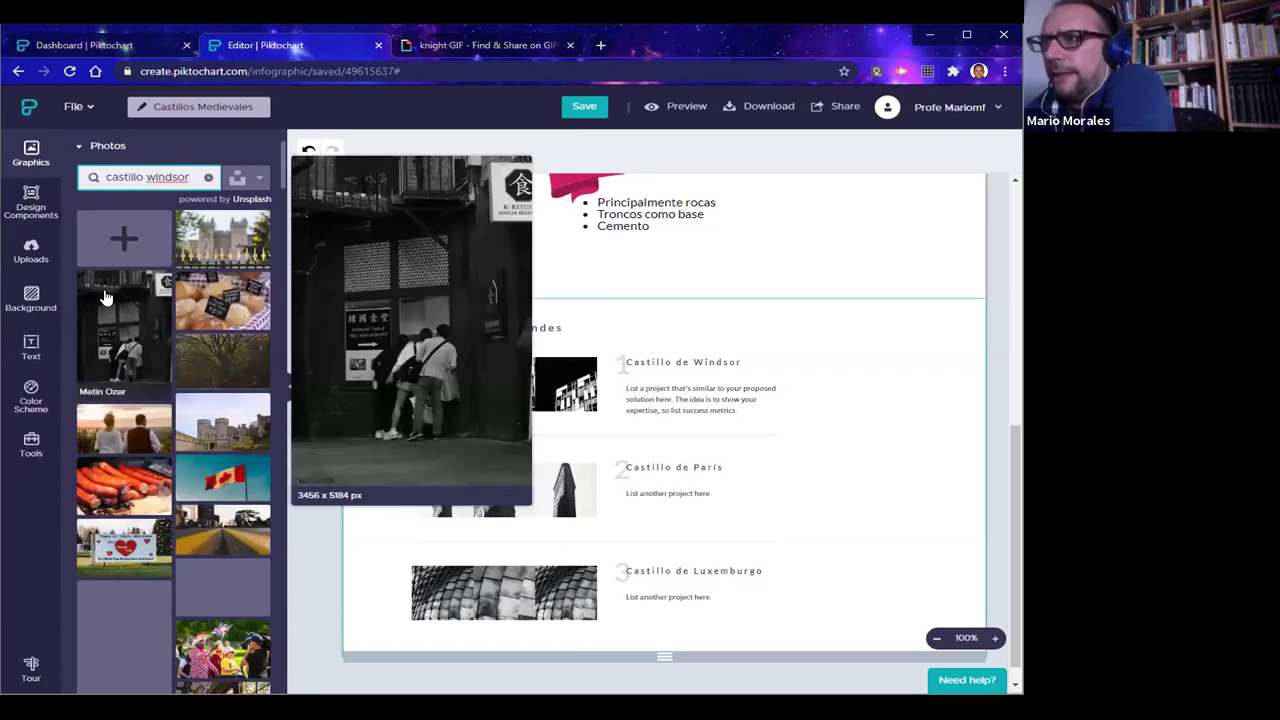
Place the photo of the stone castle in the middle photo frame of the Castillo de Windsor item
scroll(124, 560, "down", 1)
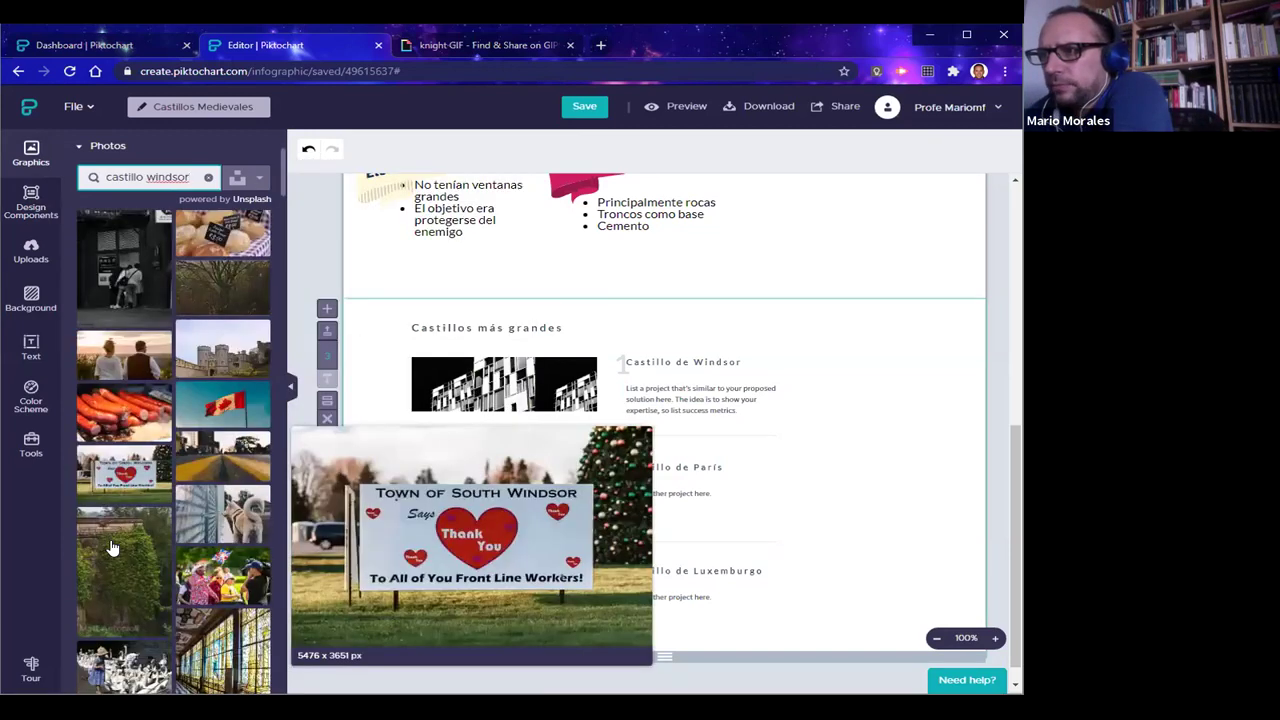
left_click_drag(233, 368, 700, 440)
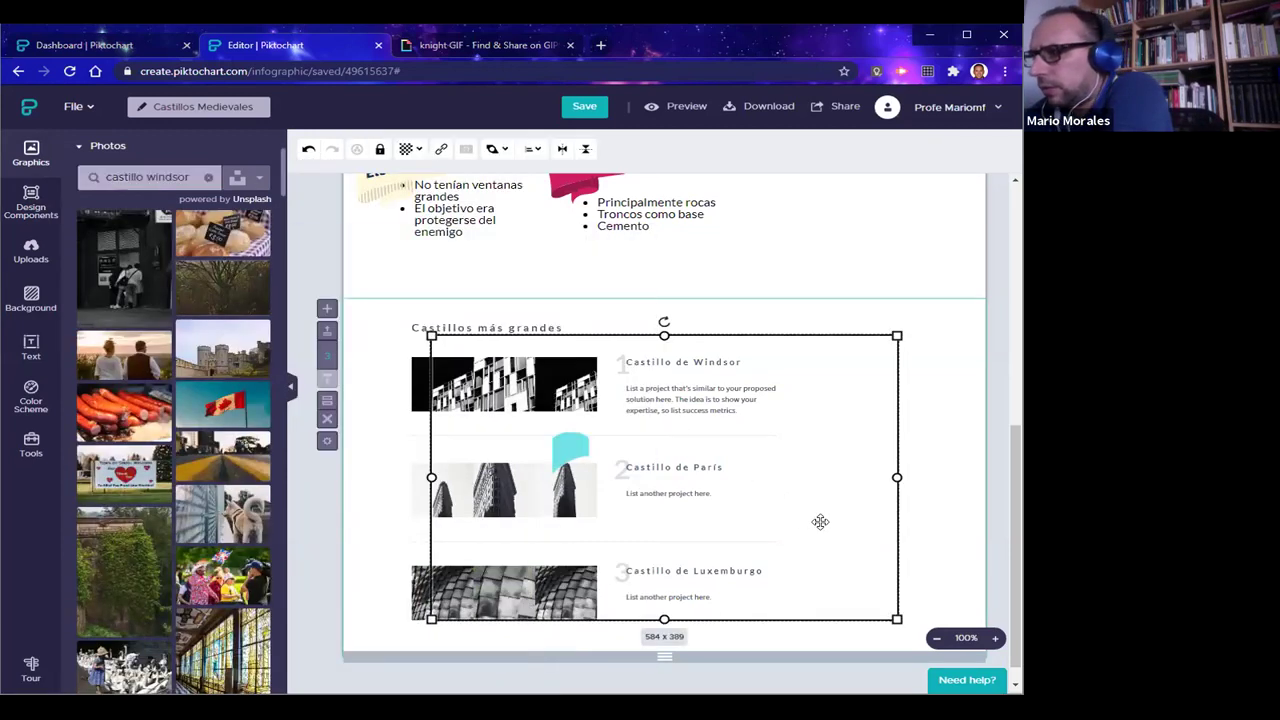
left_click_drag(605, 447, 849, 497)
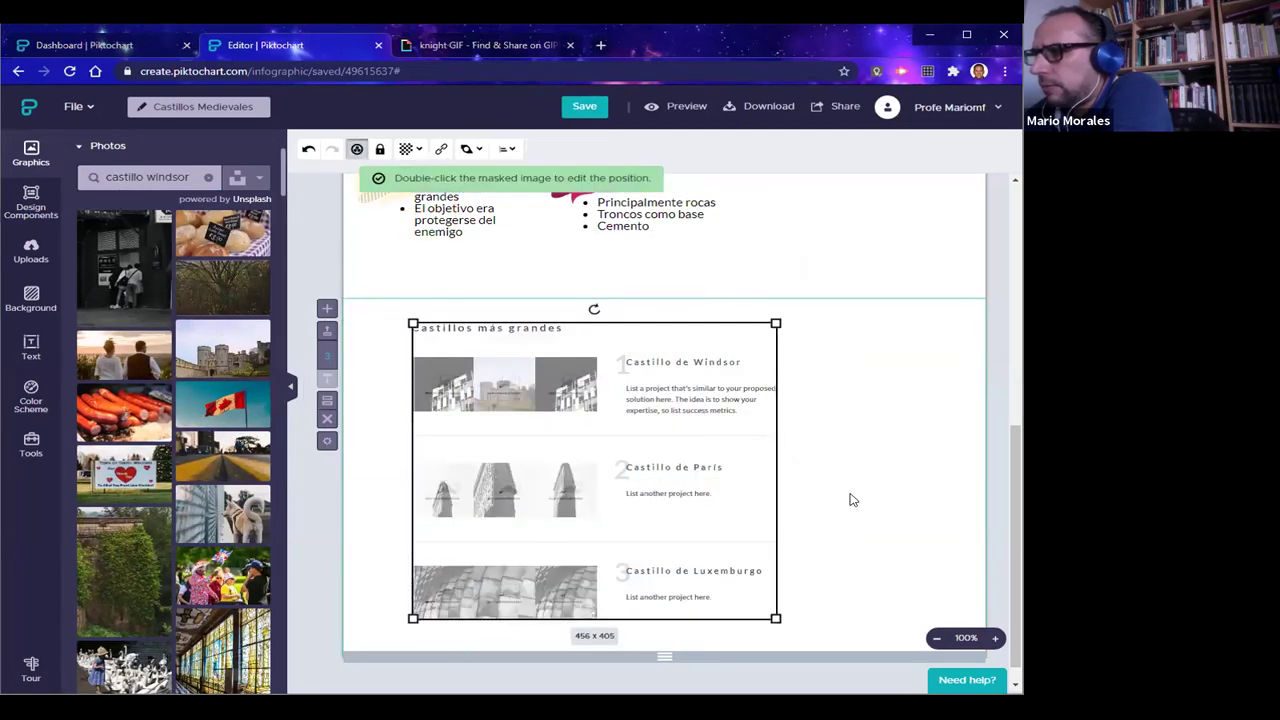
left_click(459, 391)
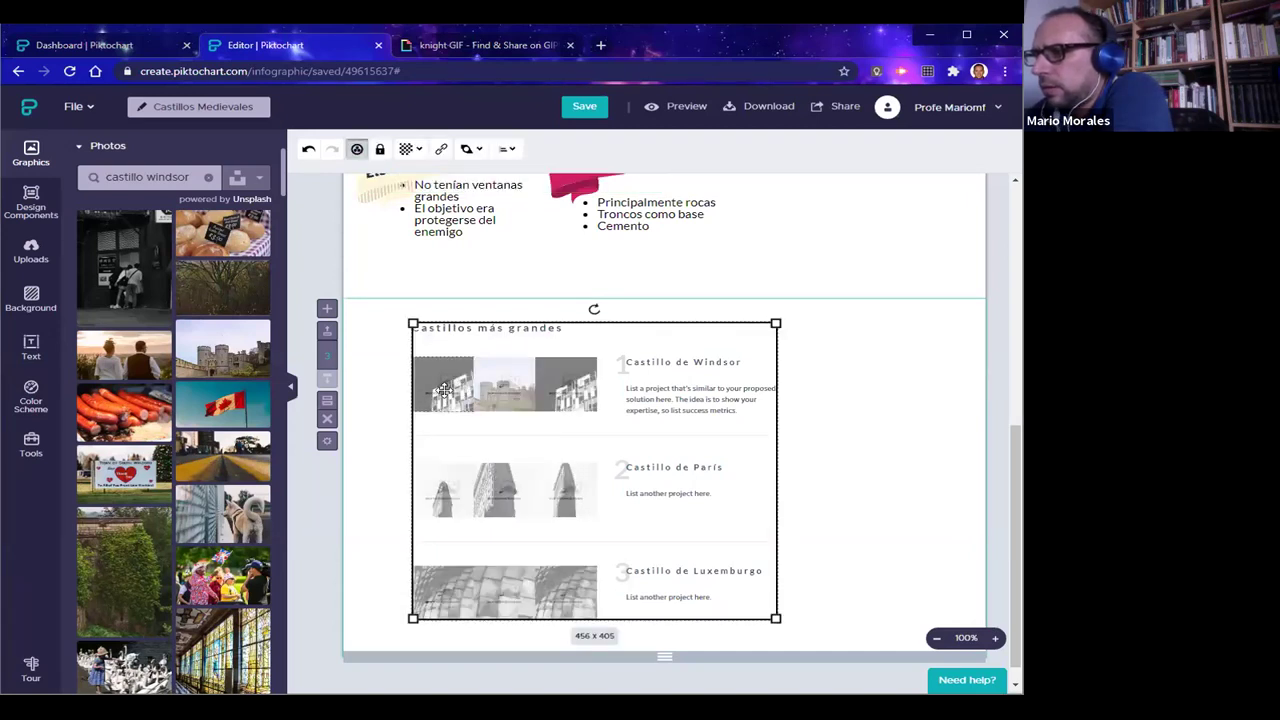
left_click(373, 410)
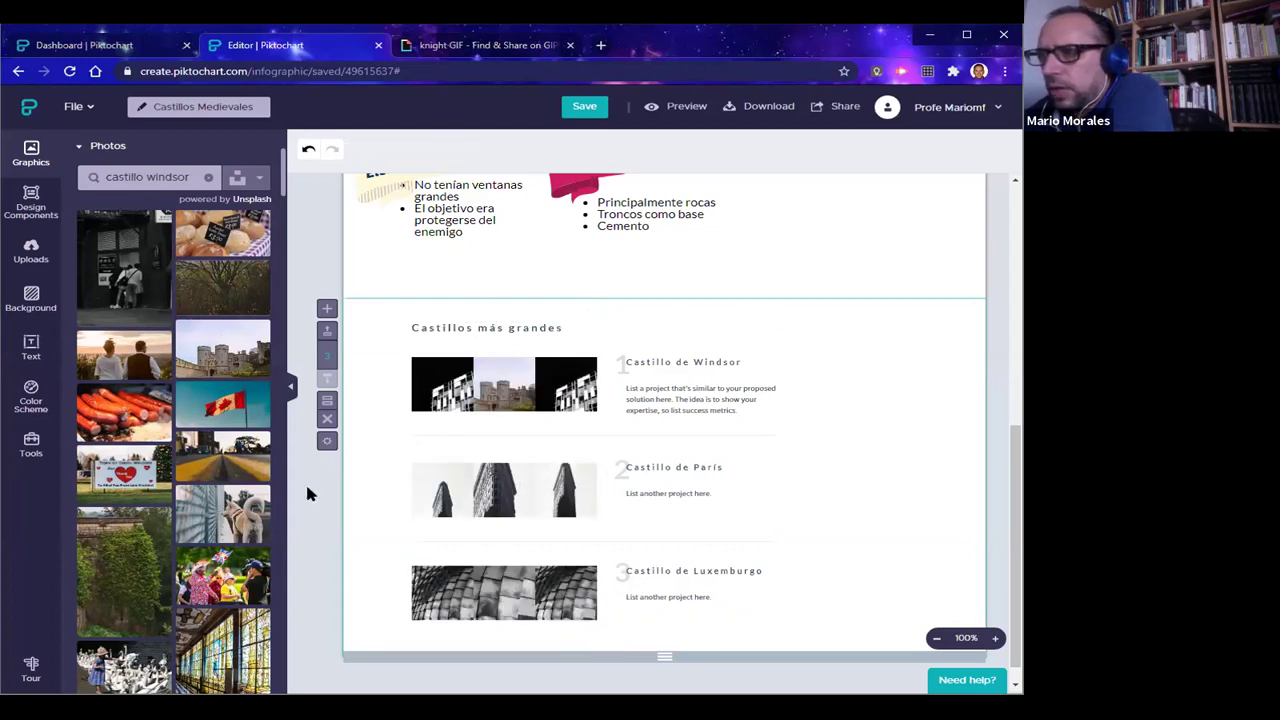
Look through the remaining photos, then shorten the photo search to "windsor"
scroll(208, 560, "down", 2)
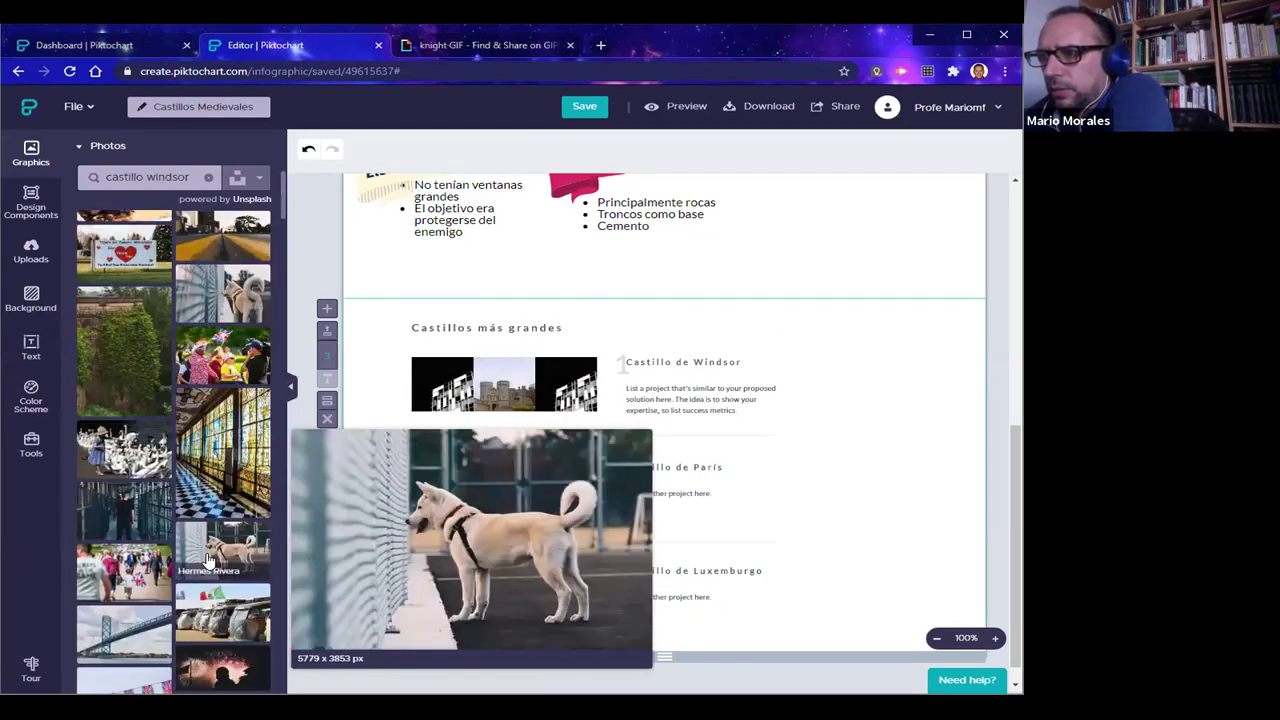
scroll(208, 560, "down", 1)
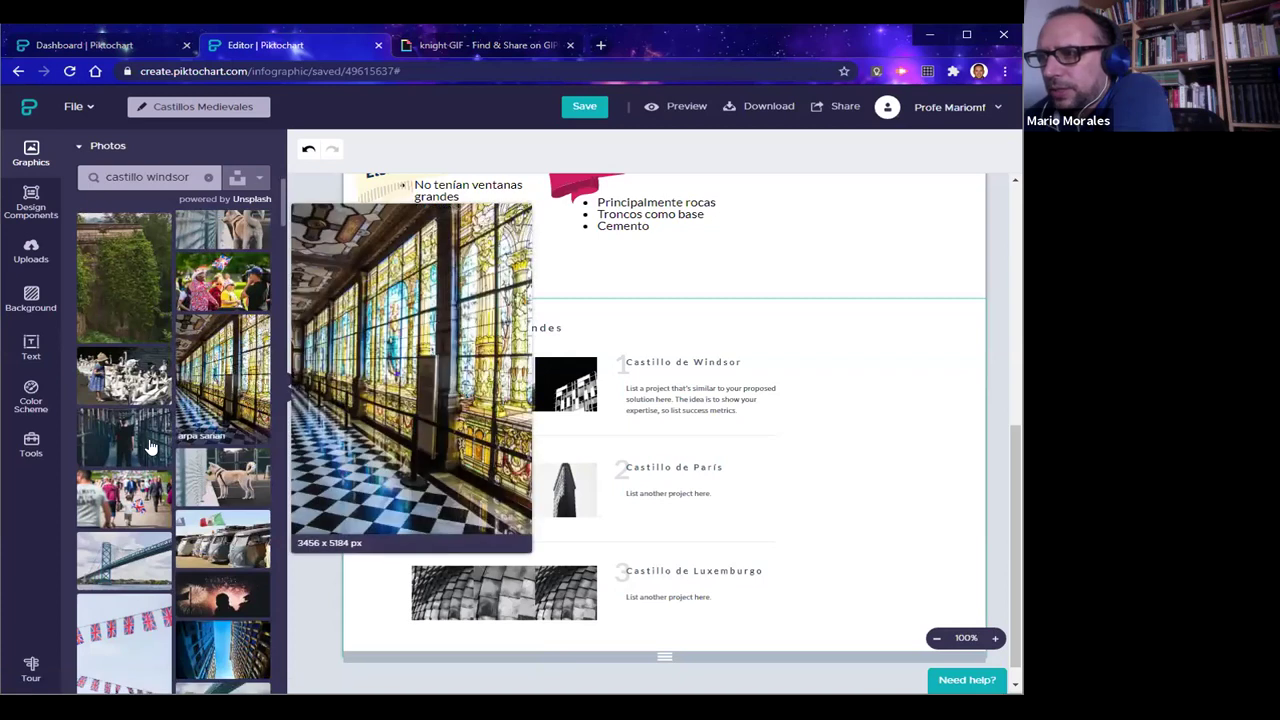
scroll(150, 440, "up", 5)
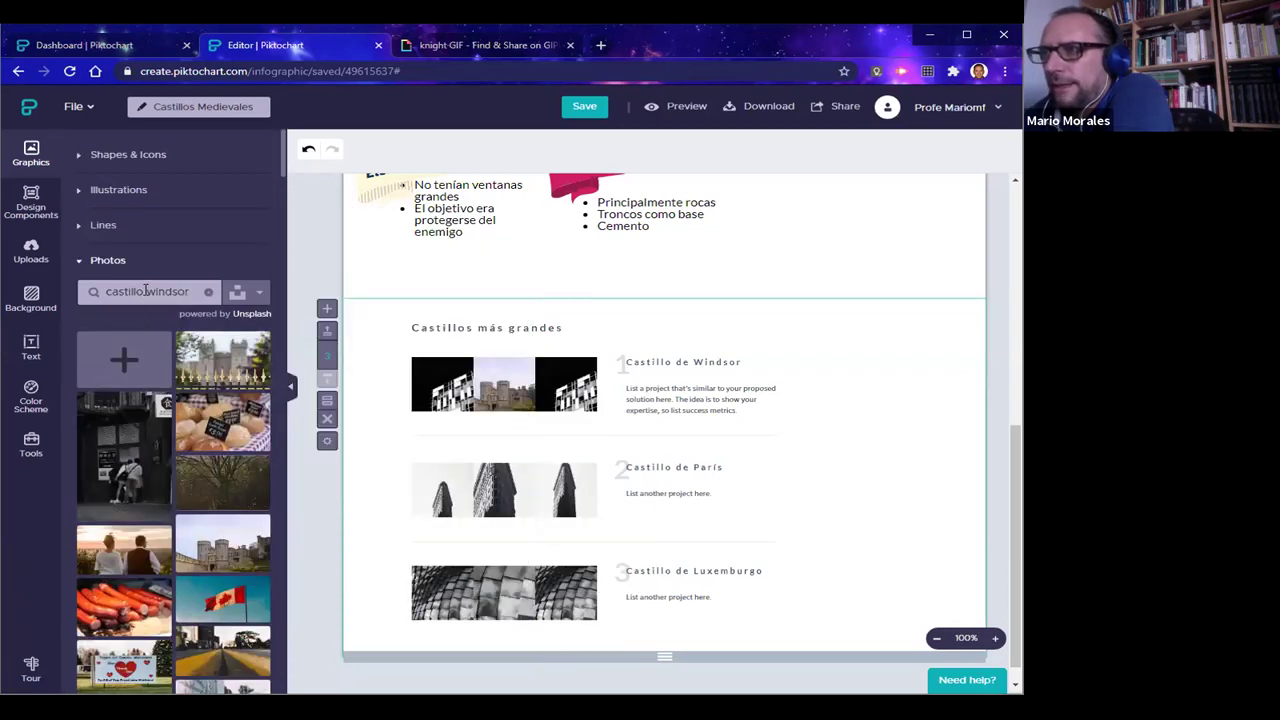
triple_click(139, 290)
left_click(150, 290)
left_click_drag(147, 291, 105, 293)
key("BackSpace")
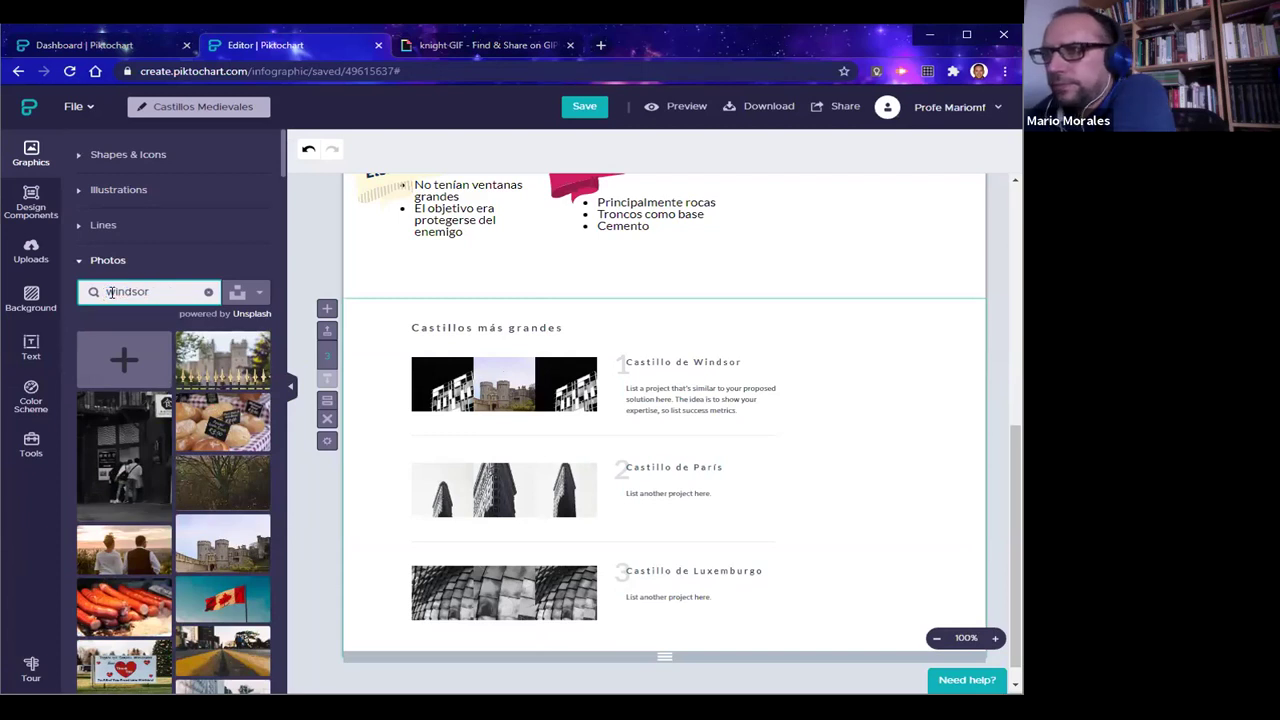
key("Return")
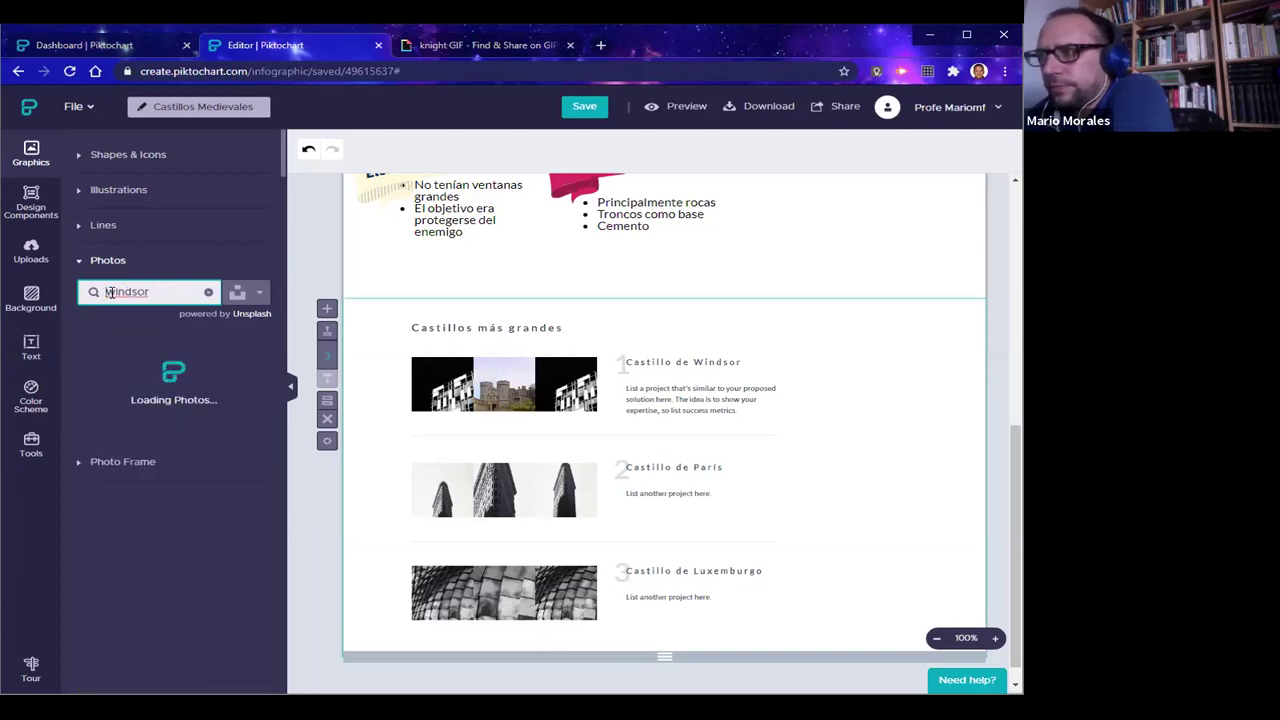
Fill the first photo frame of the Castillo de Windsor item with the castle photo behind the gold-tipped fence
scroll(112, 298, "down", 2)
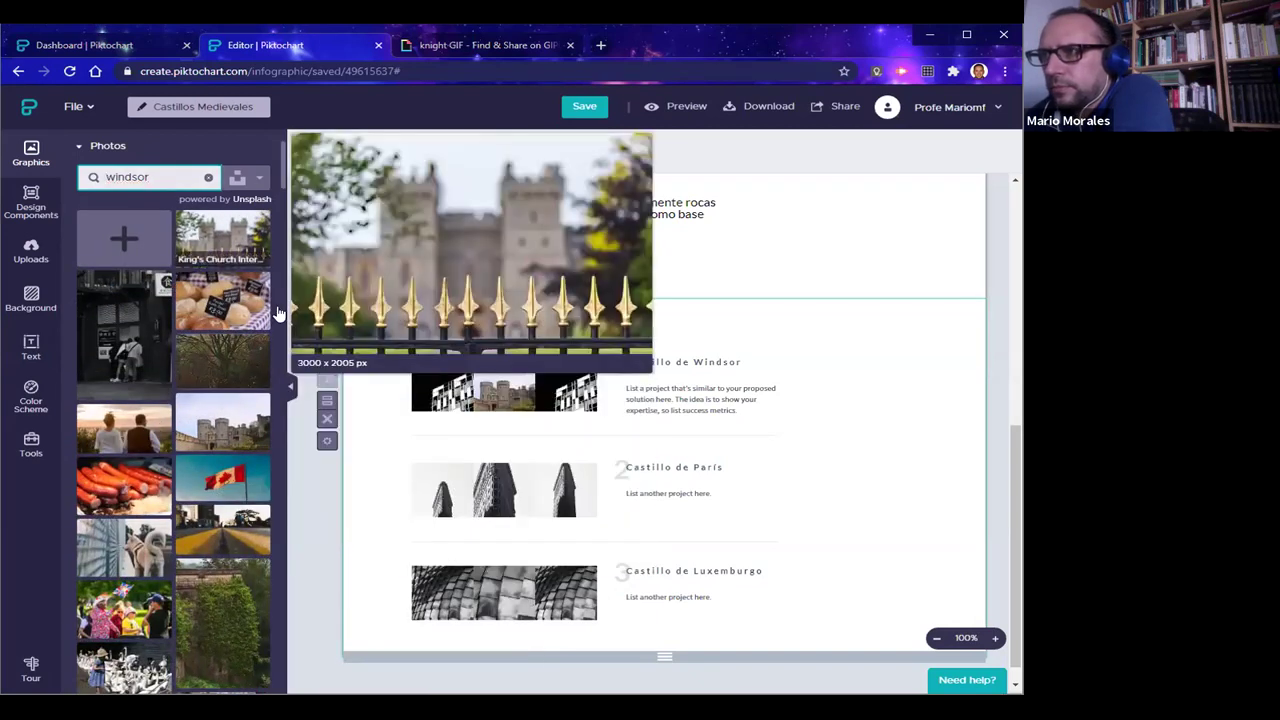
left_click(192, 246)
left_click_drag(684, 494, 374, 567)
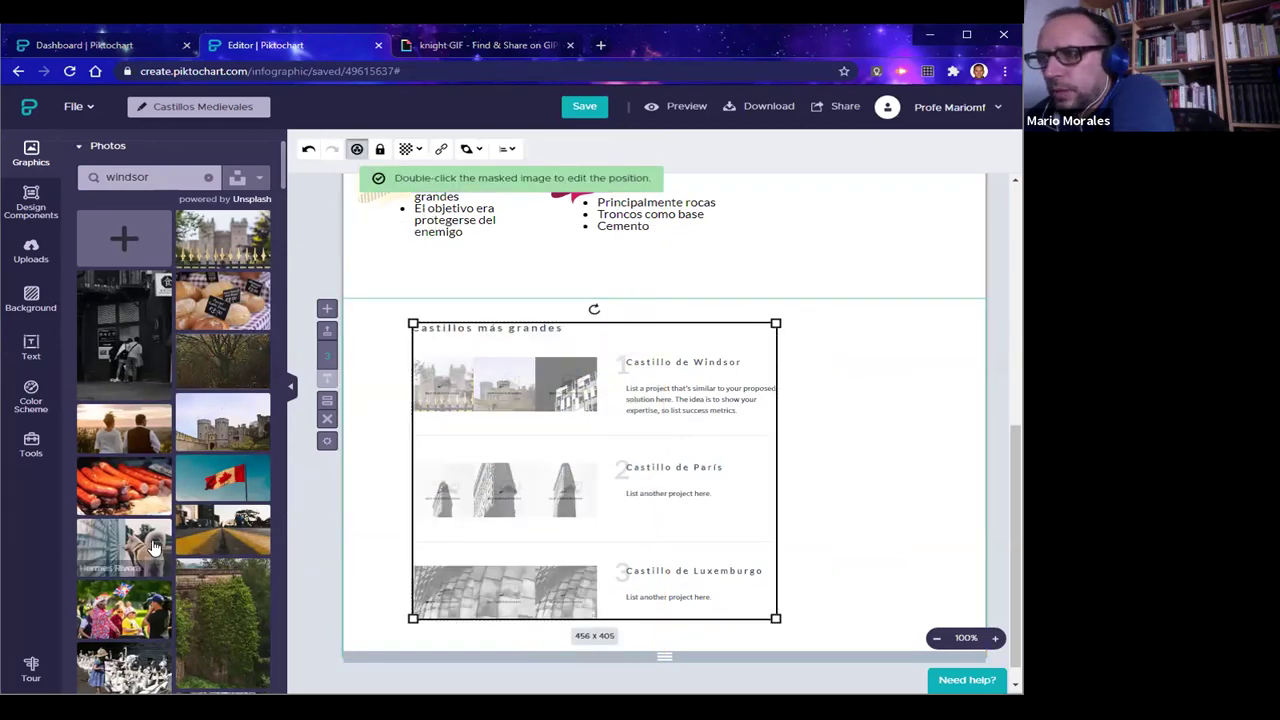
Fill the third photo frame of the Castillo de Windsor item with the British flag bunting photo
scroll(150, 550, "down", 5)
scroll(150, 530, "down", 4)
mouse_move(215, 418)
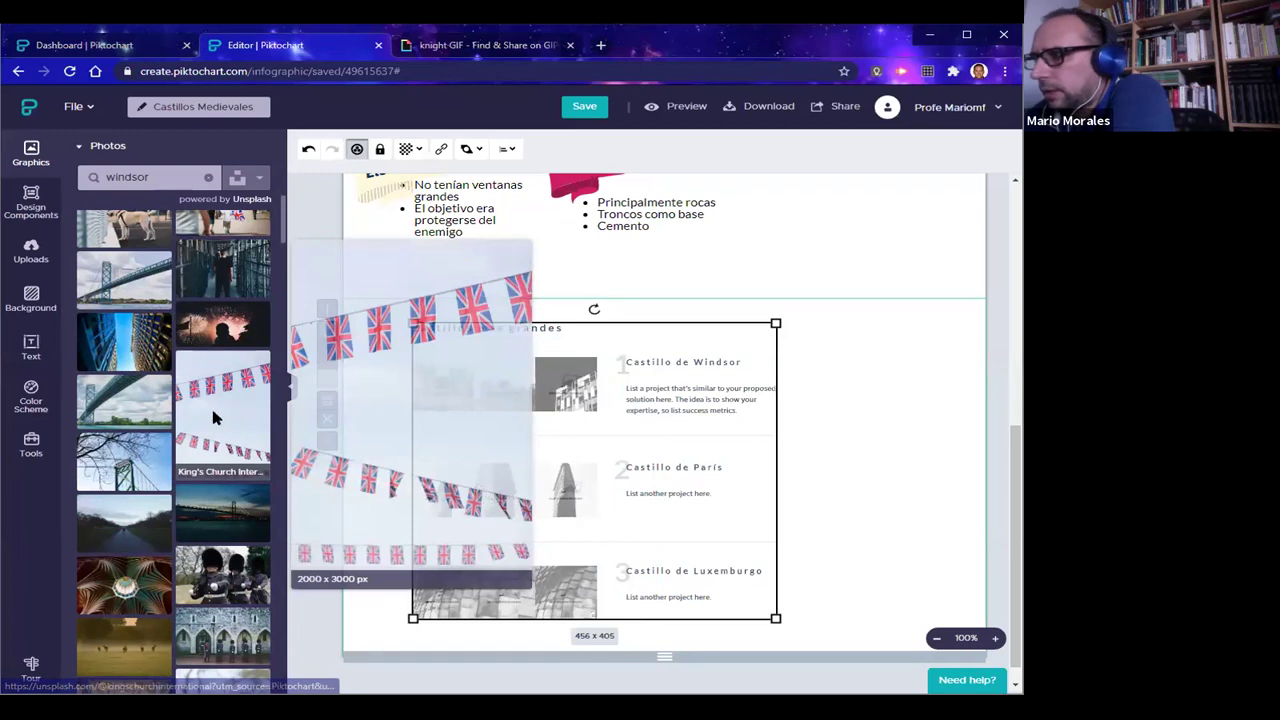
left_click_drag(213, 418, 906, 489)
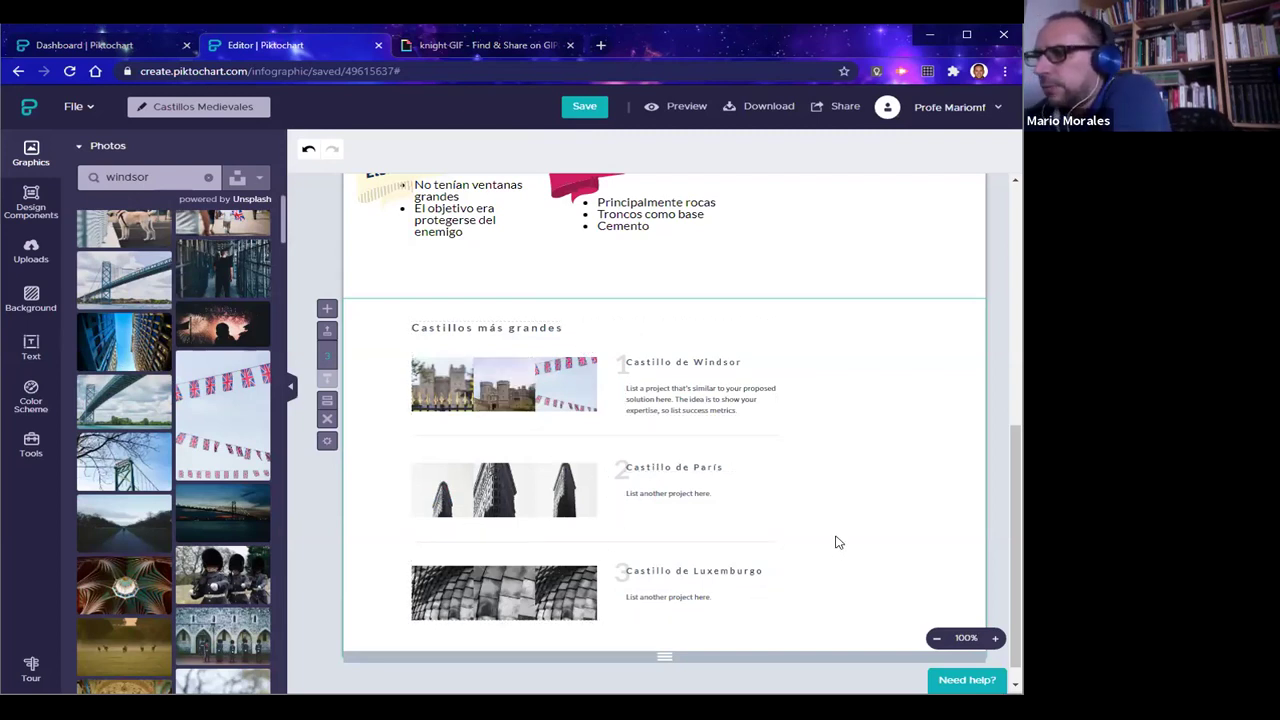
Add a blank block below the "Castillos más grandes" block and reopen the list design components
scroll(820, 518, "down", 1)
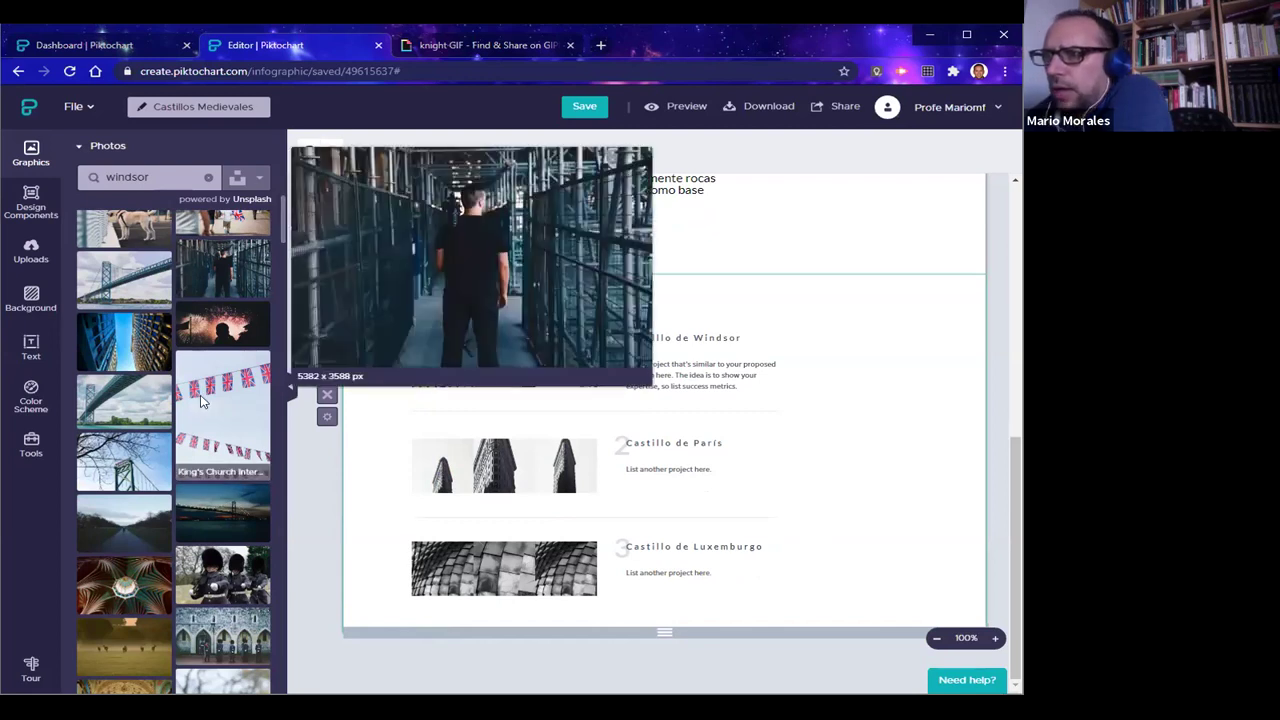
scroll(190, 400, "up", 8)
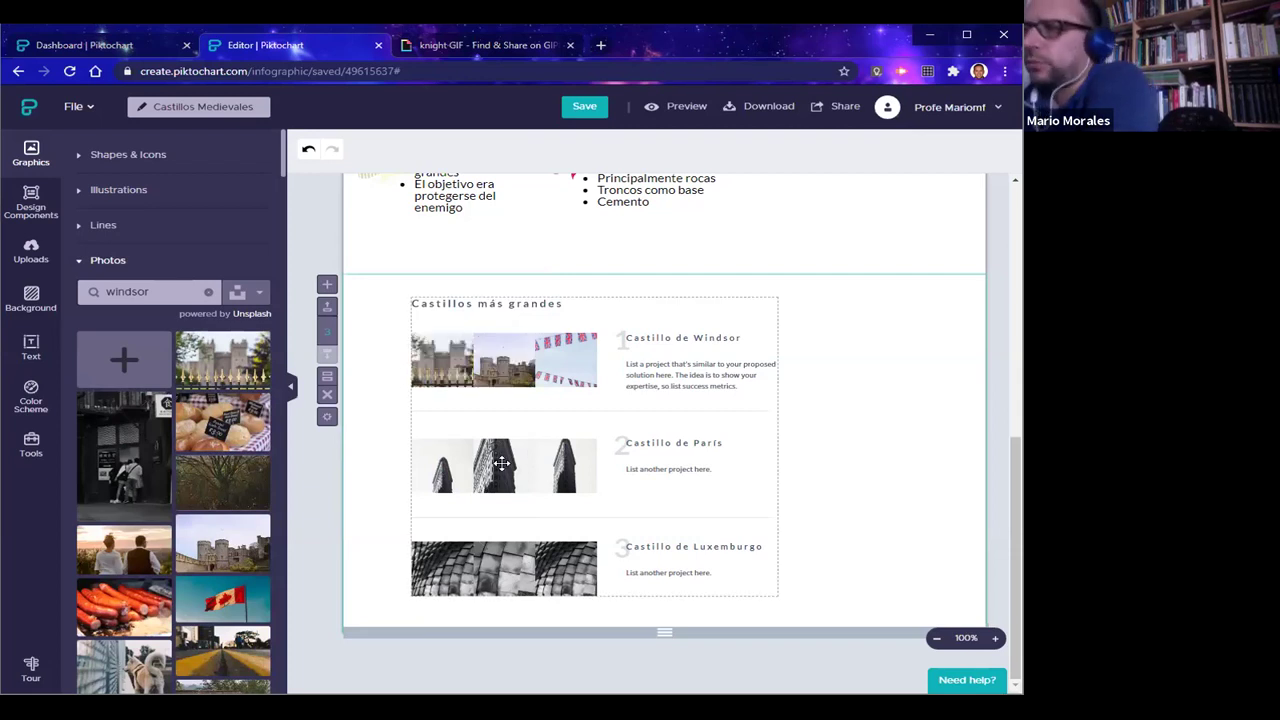
left_click(327, 285)
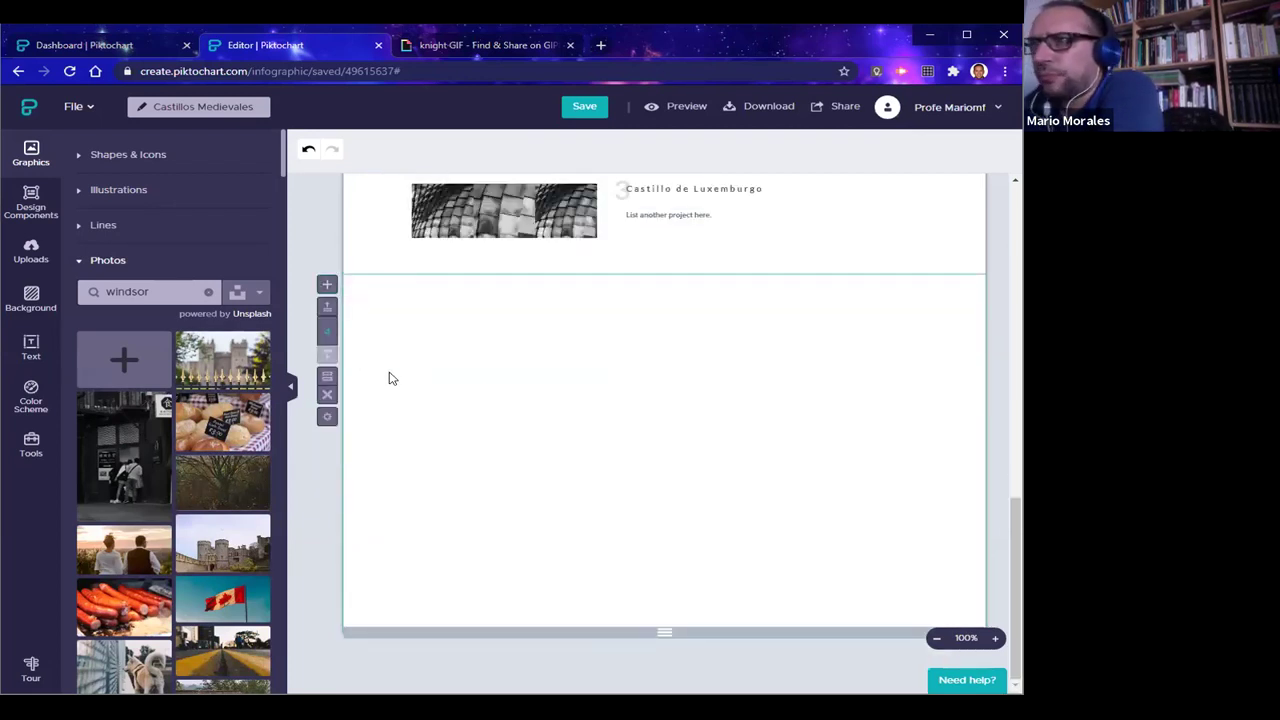
left_click(30, 200)
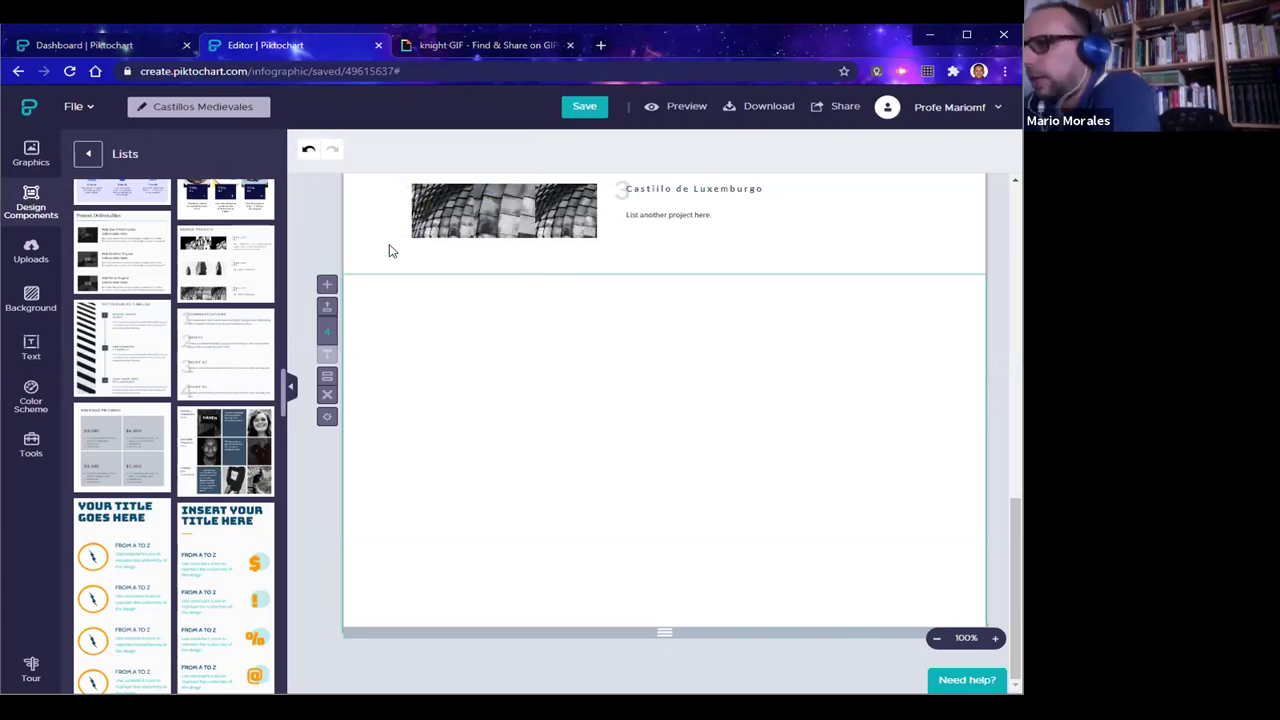
Extend the height of the "Castillos más grandes" block to leave empty space under its third item
scroll(514, 310, "up", 2)
scroll(512, 304, "up", 1)
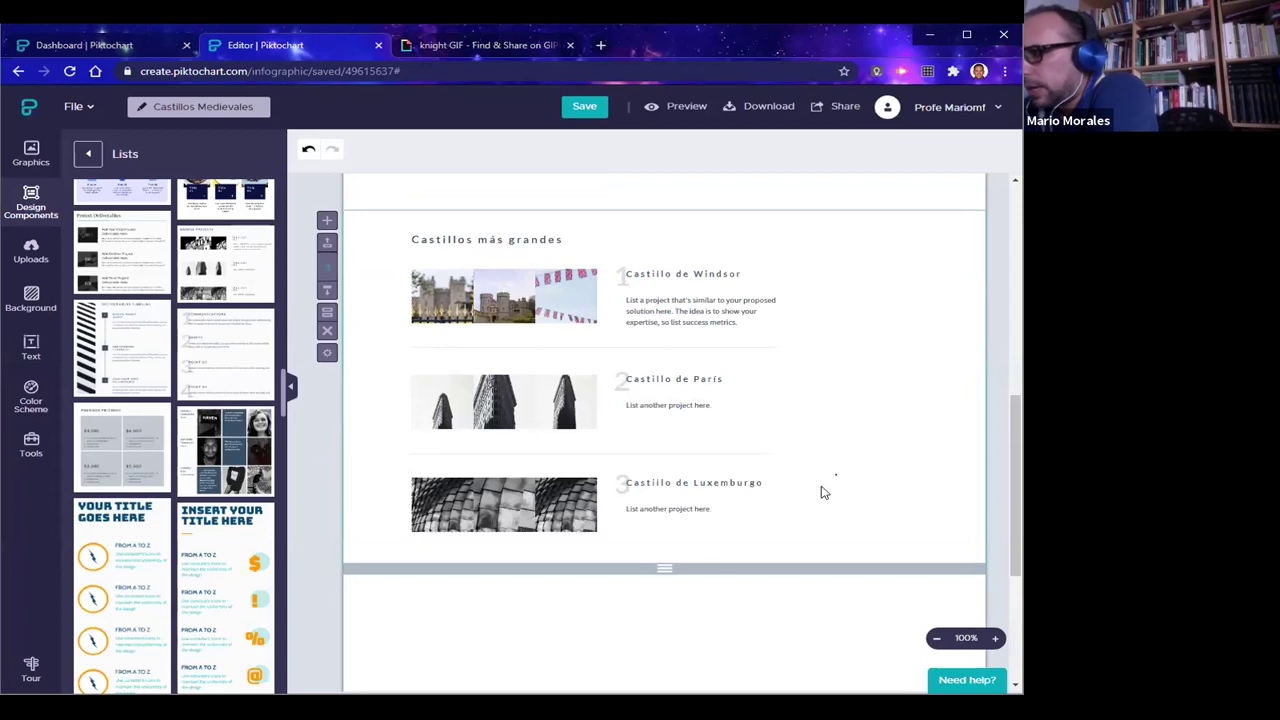
left_click_drag(675, 657, 680, 674)
scroll(700, 560, "down", 2)
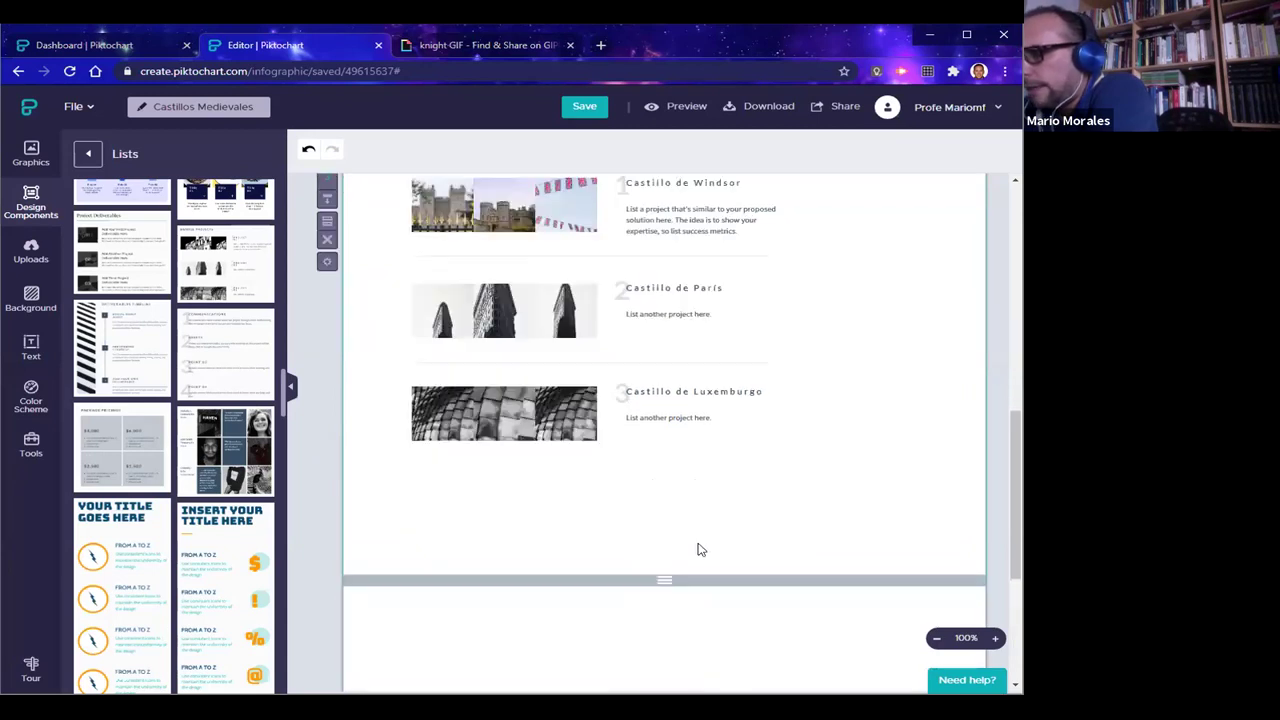
Duplicate the number "3" of the third list item, place the copy below that item and change it to "4"
left_click(642, 375)
left_click(645, 360)
left_click(648, 380)
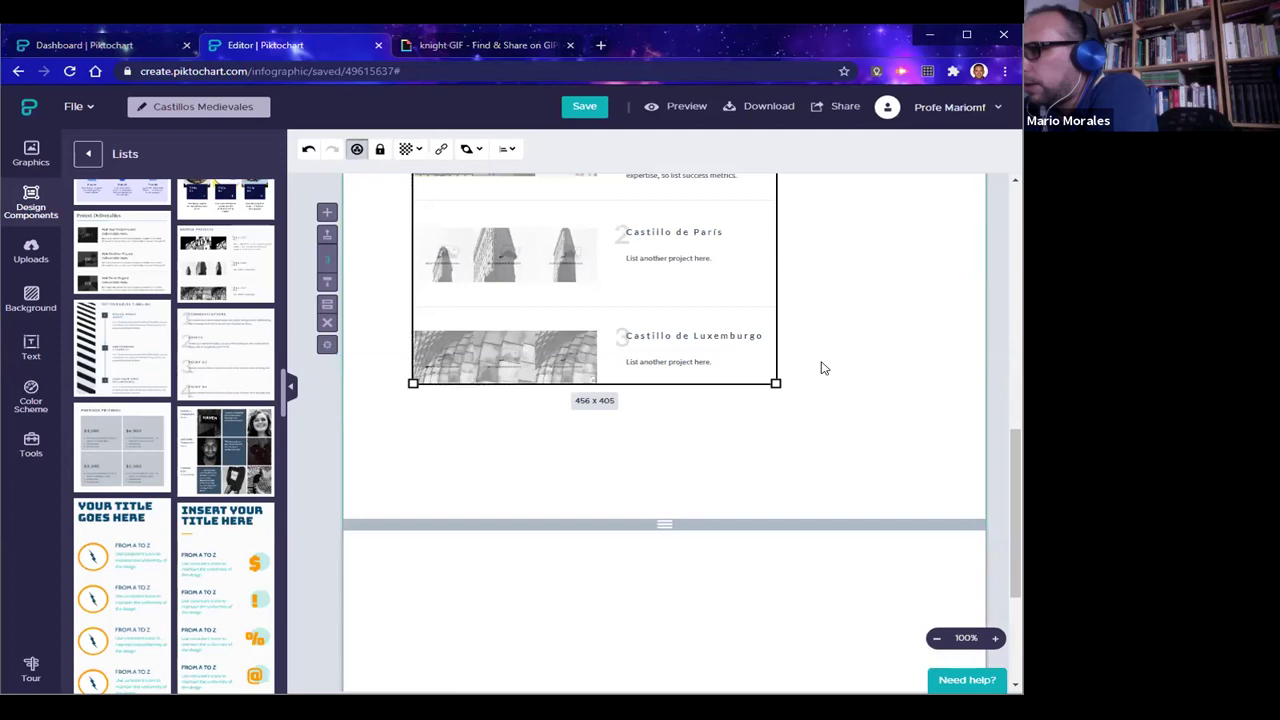
scroll(834, 403, "up", 3)
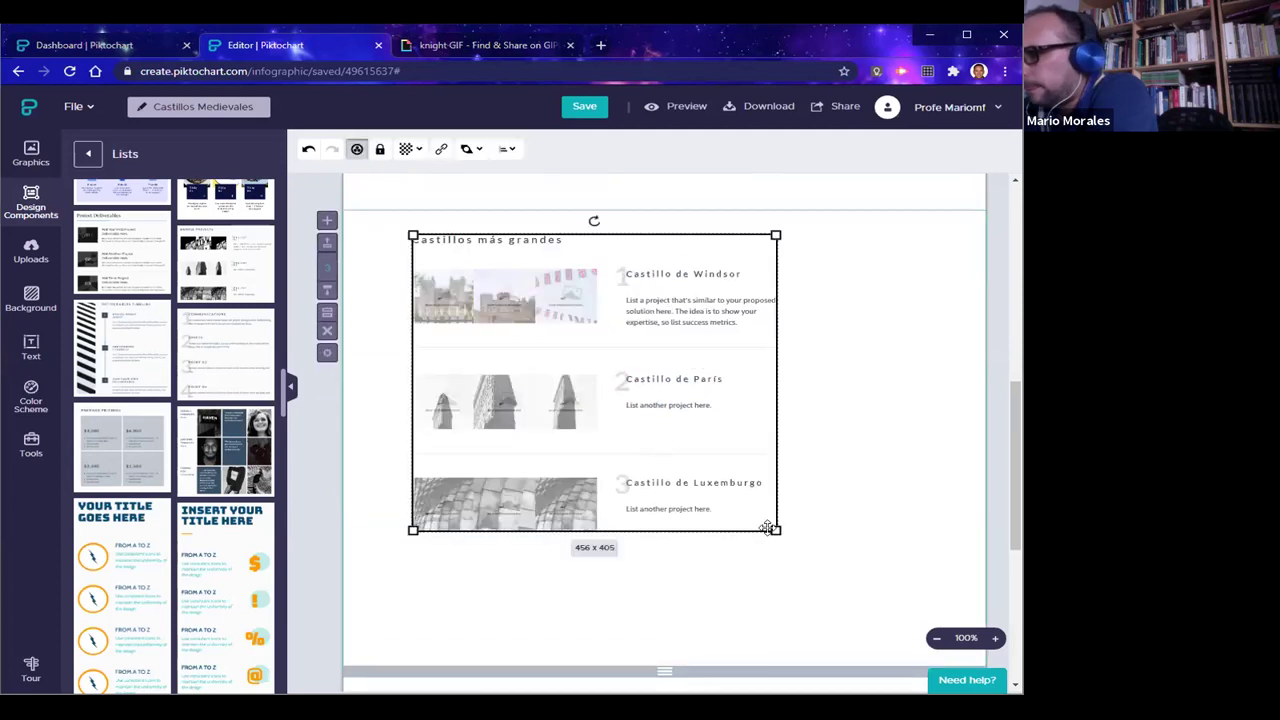
left_click(663, 484)
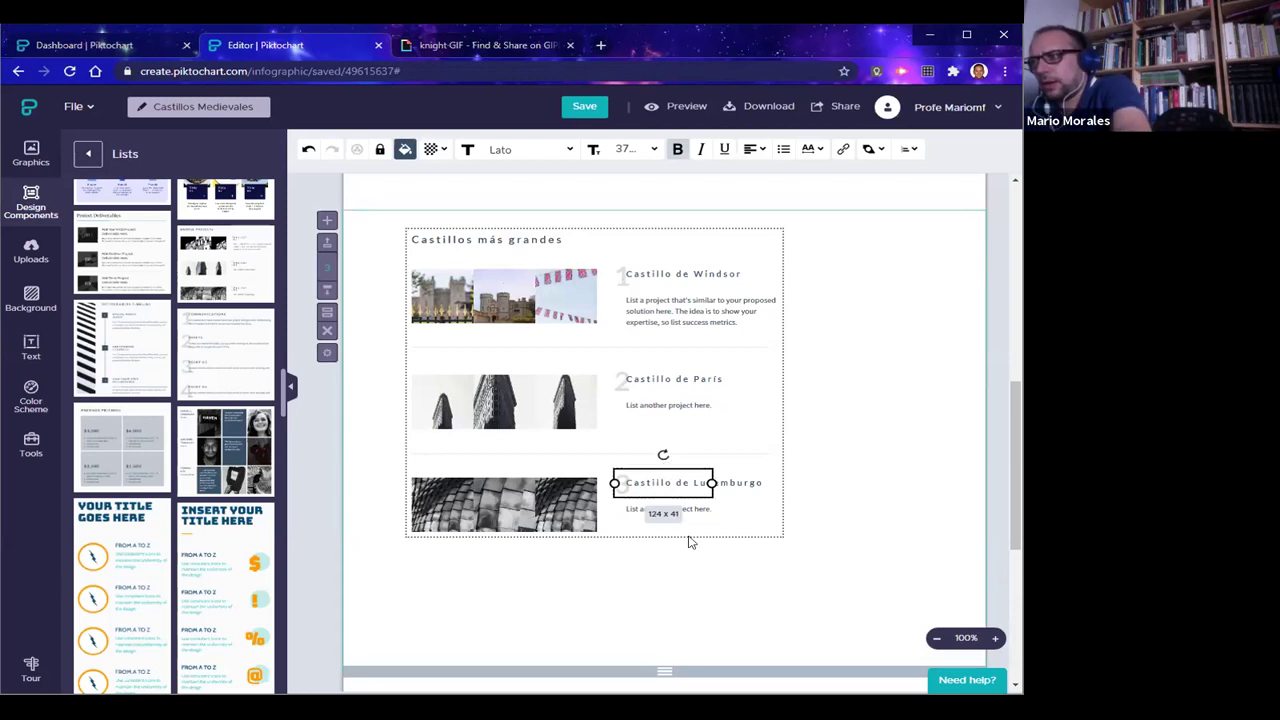
key("Escape")
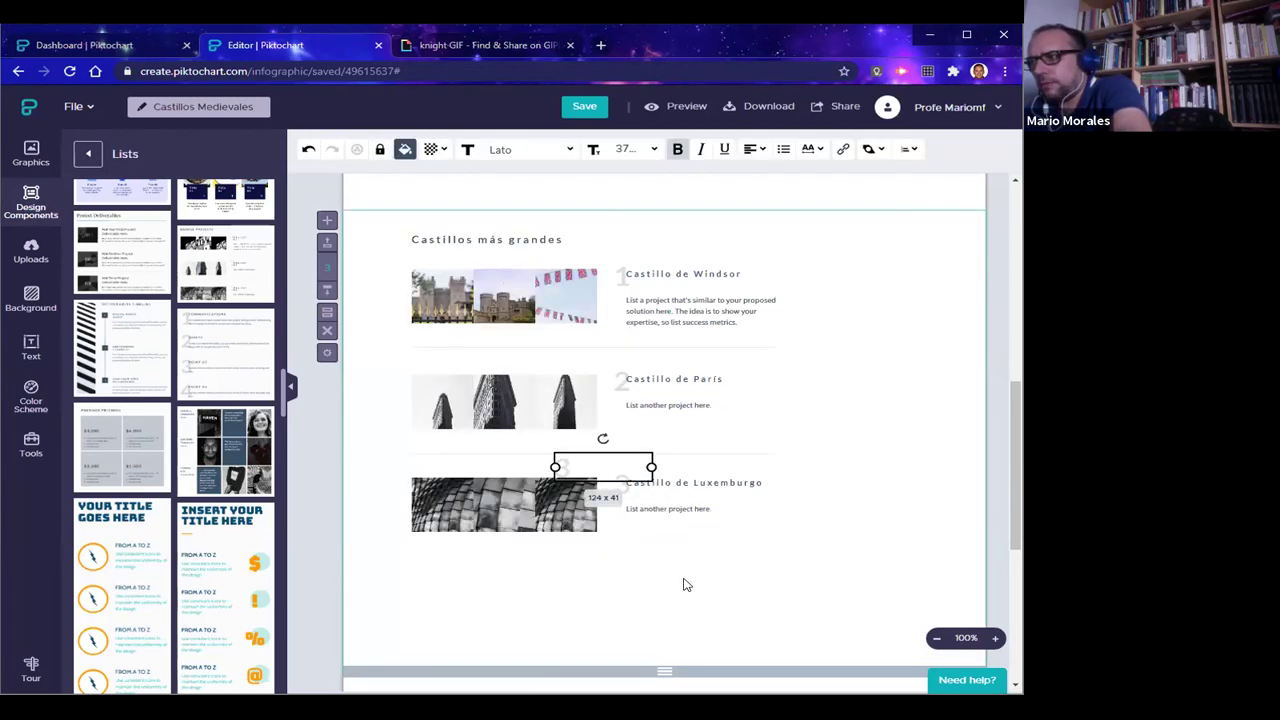
left_click_drag(631, 437, 642, 578)
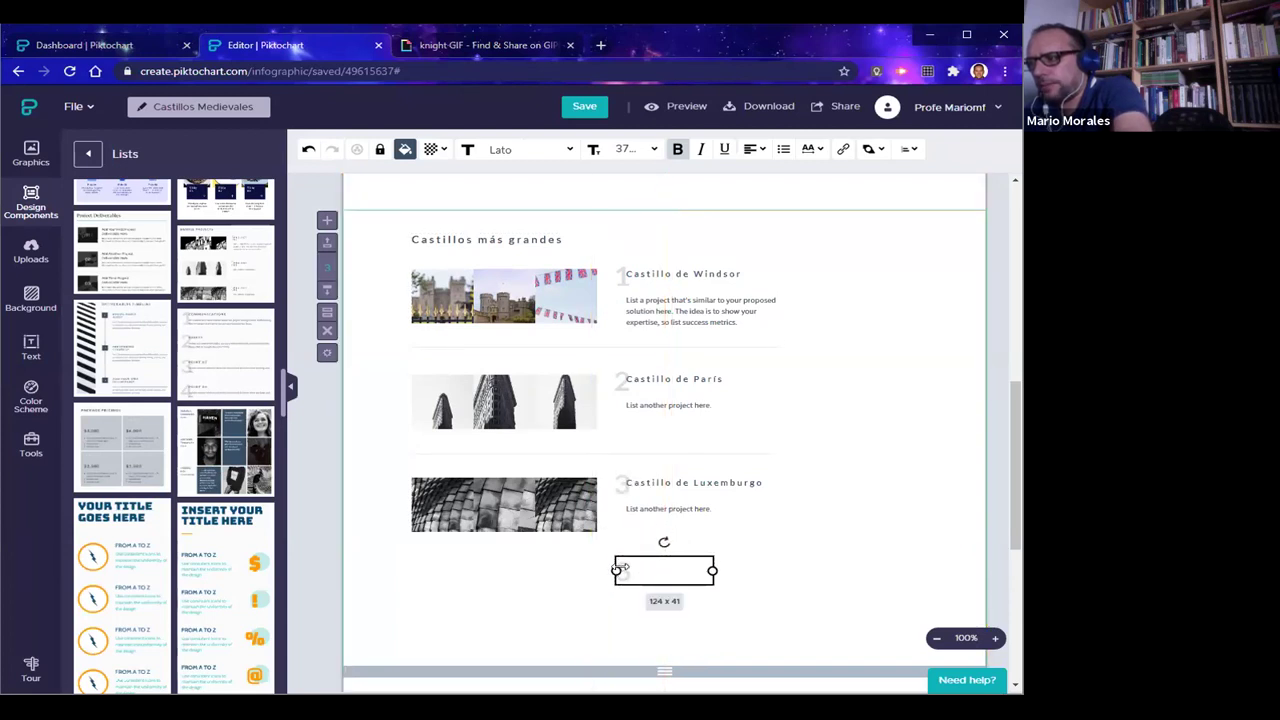
left_click(626, 567)
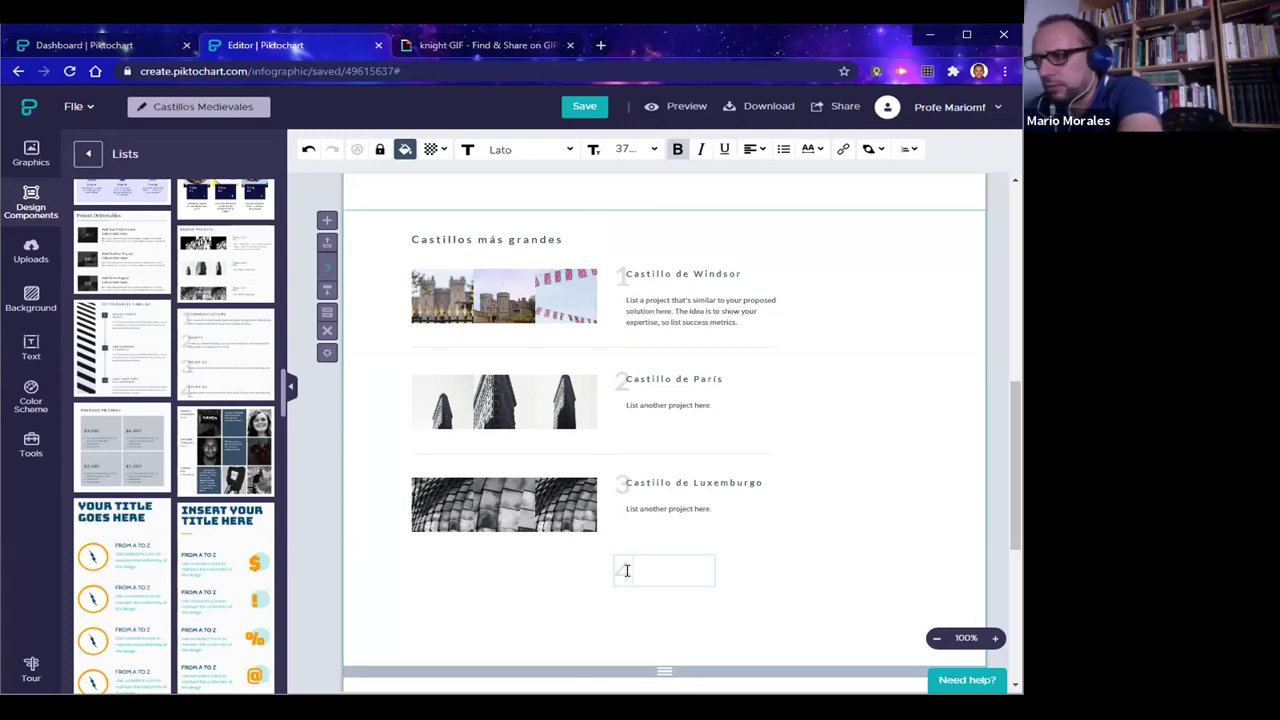
Duplicate the "Castillo de Luxemburgo" heading and place the copy beside the number 4
left_click(806, 563)
left_click(684, 488)
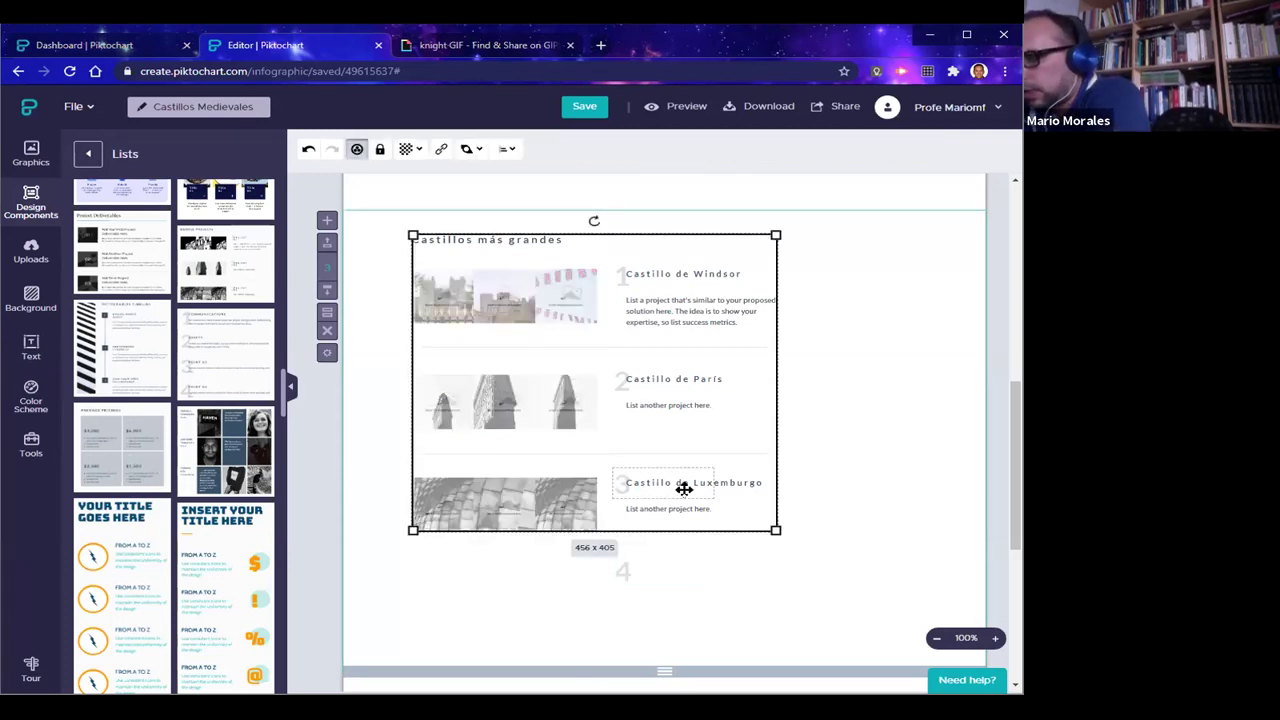
left_click(731, 483)
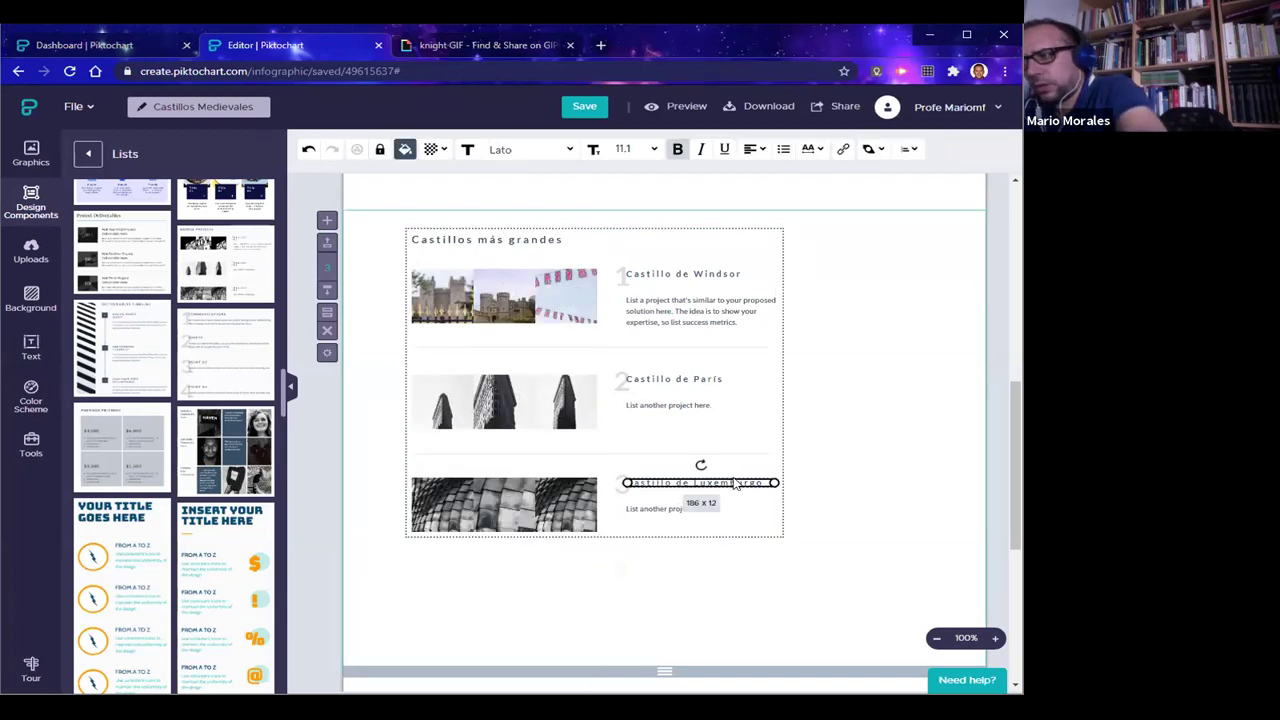
left_click(775, 588)
key("ctrl+v")
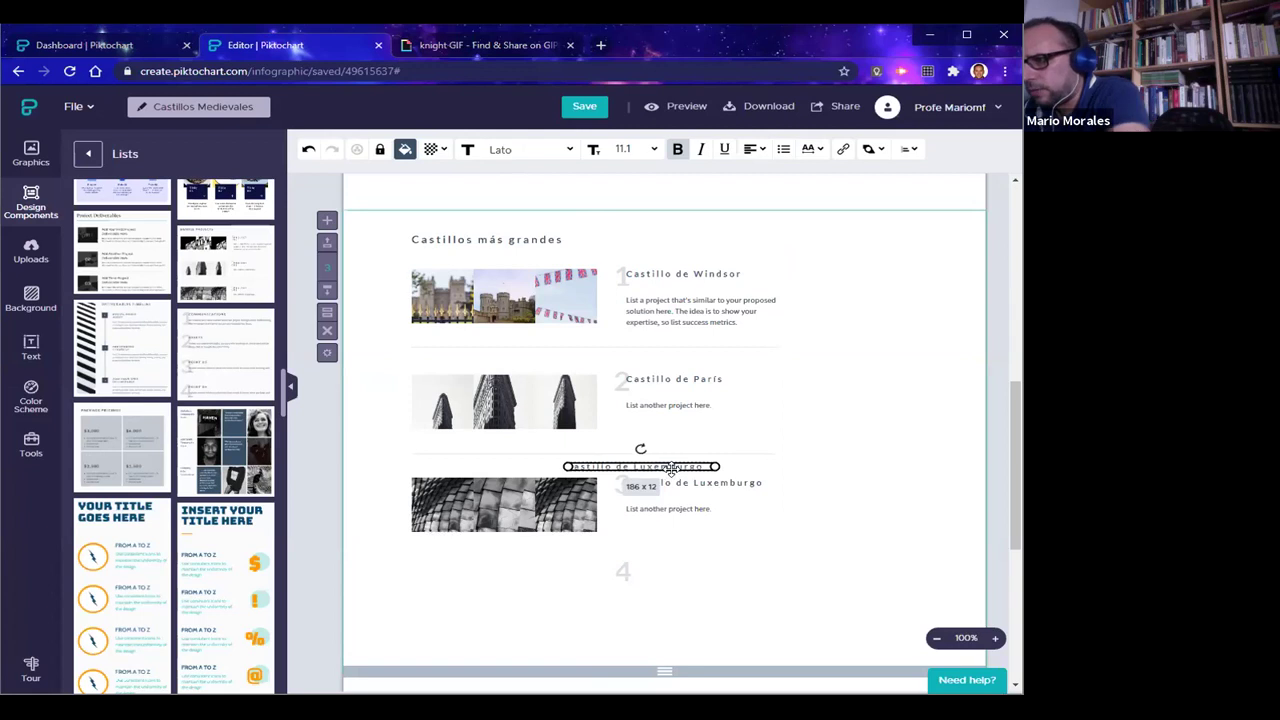
left_click_drag(678, 464, 735, 578)
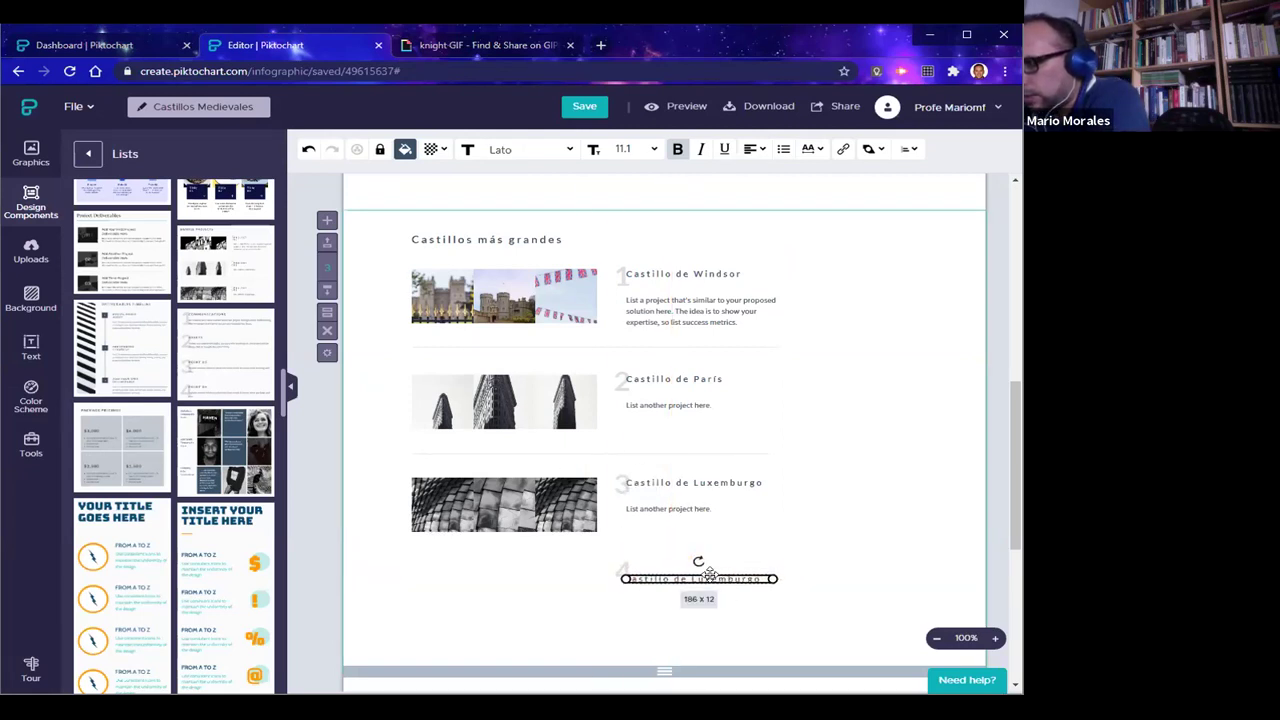
Change the copied heading beside the number 4 to "Castillo de Chapultepec"
double_click(709, 575)
left_click_drag(691, 580, 759, 591)
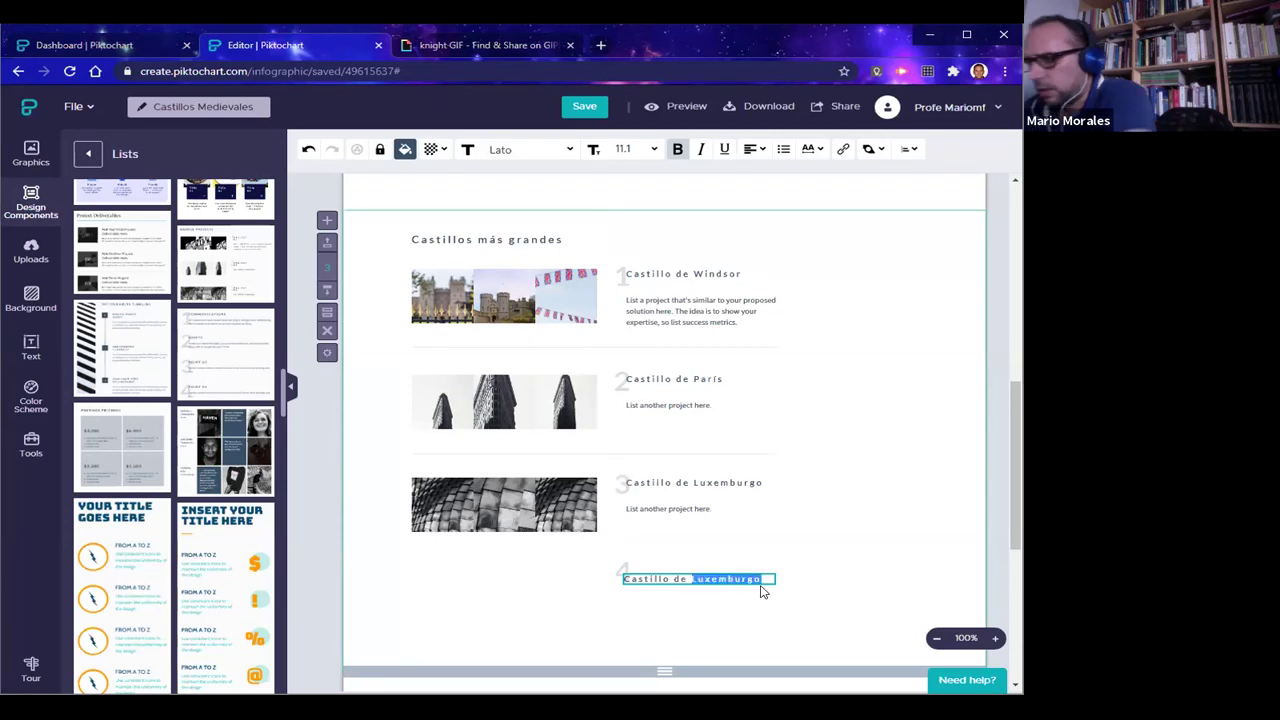
type("Chapultepec")
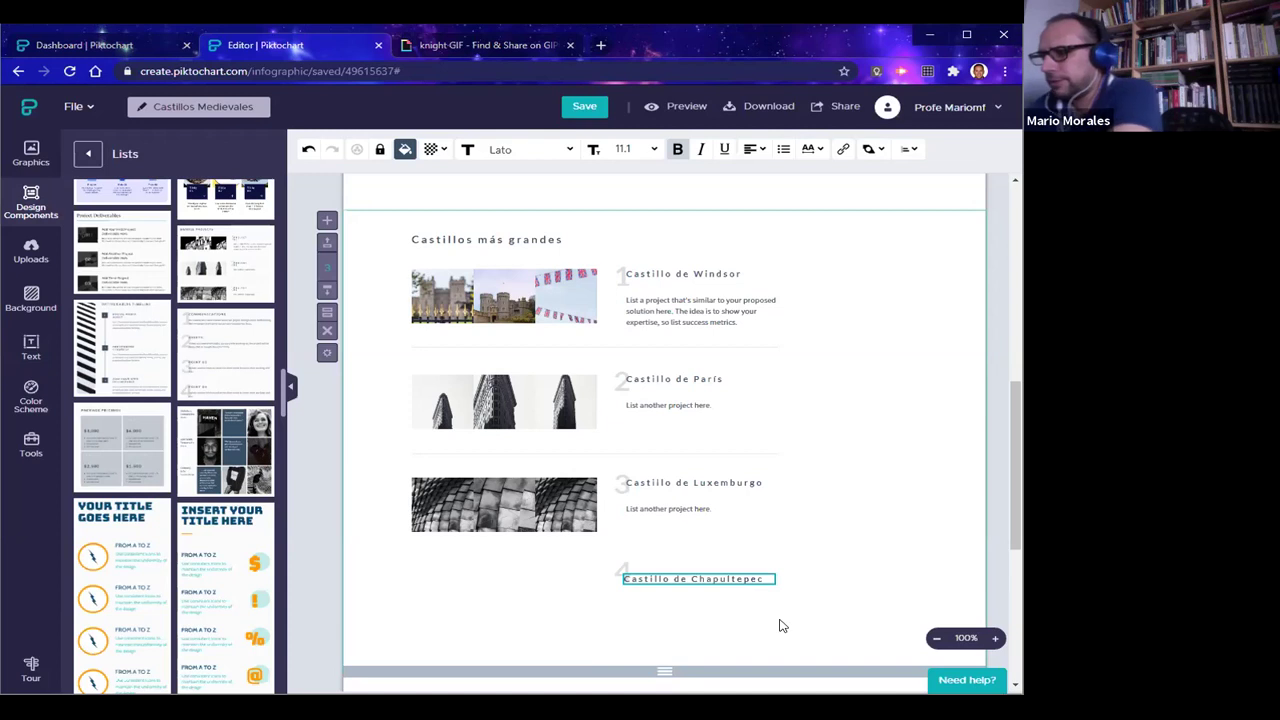
left_click(795, 620)
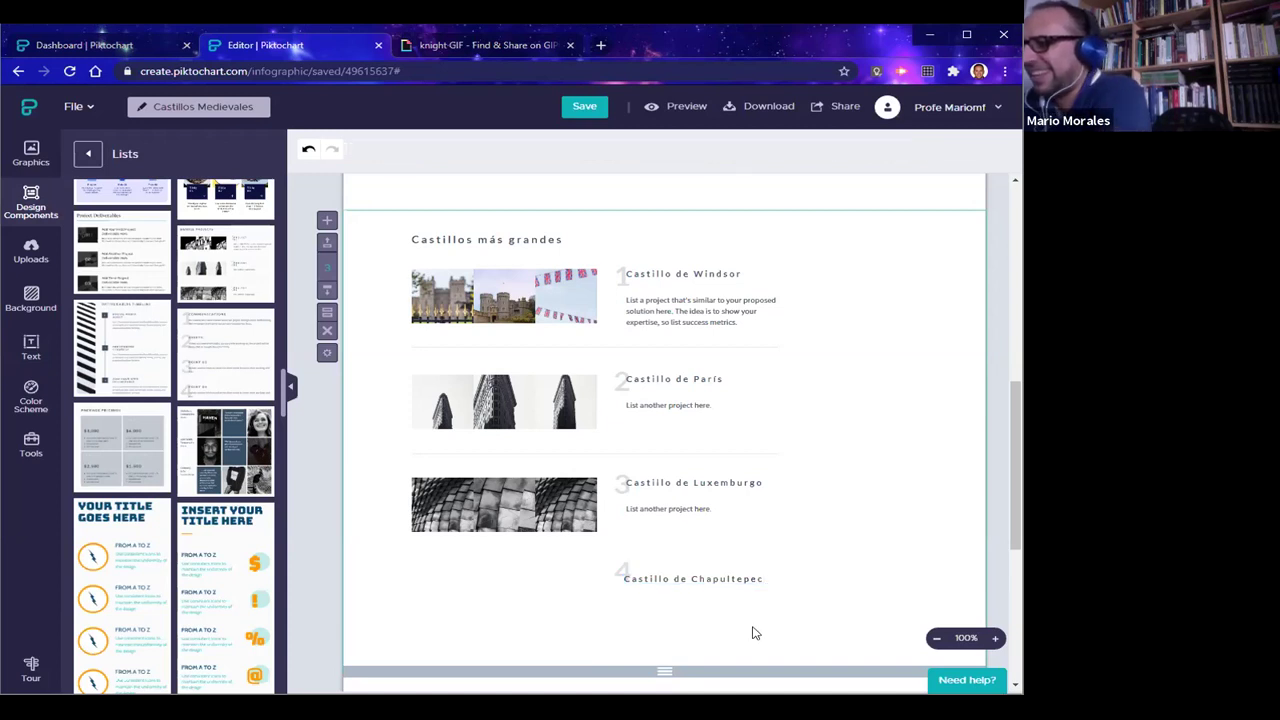
Duplicate the third list item's photo strip and place the copy below it, beside the "Castillo de Chapultepec" heading
double_click(458, 514)
left_click_drag(458, 514, 564, 506)
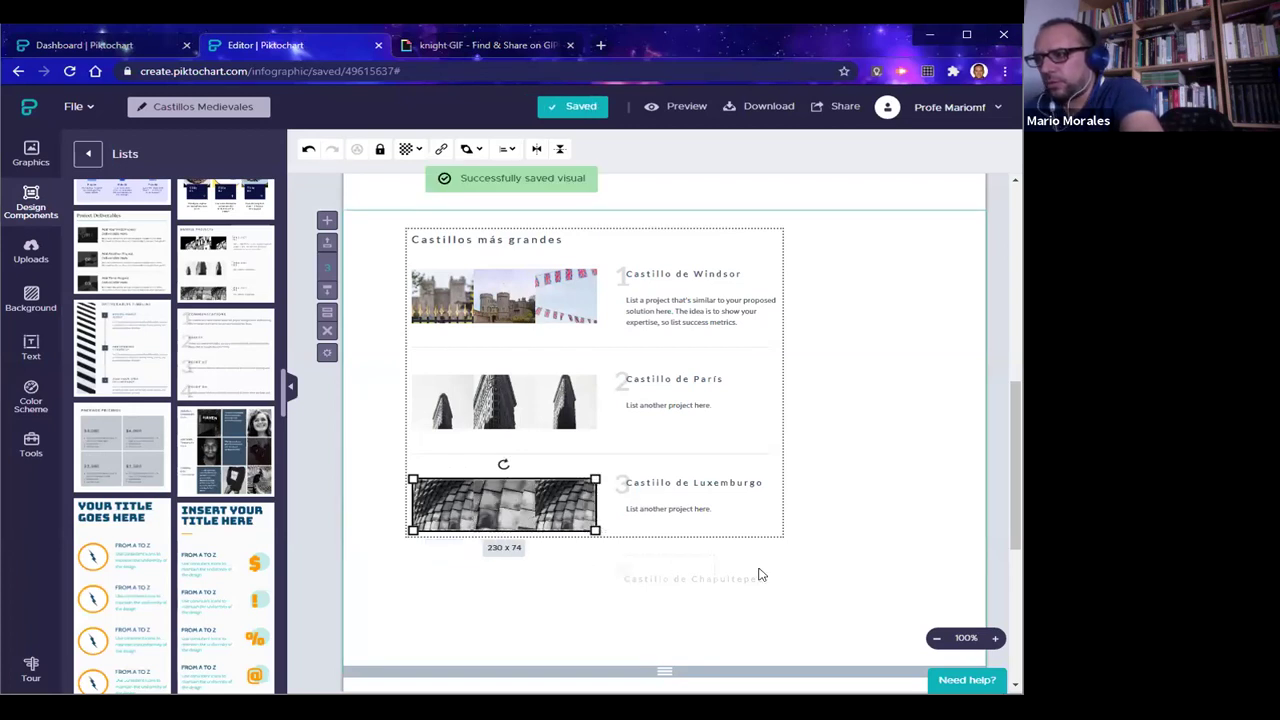
left_click(825, 565)
key("ctrl+v")
left_click_drag(466, 500, 525, 592)
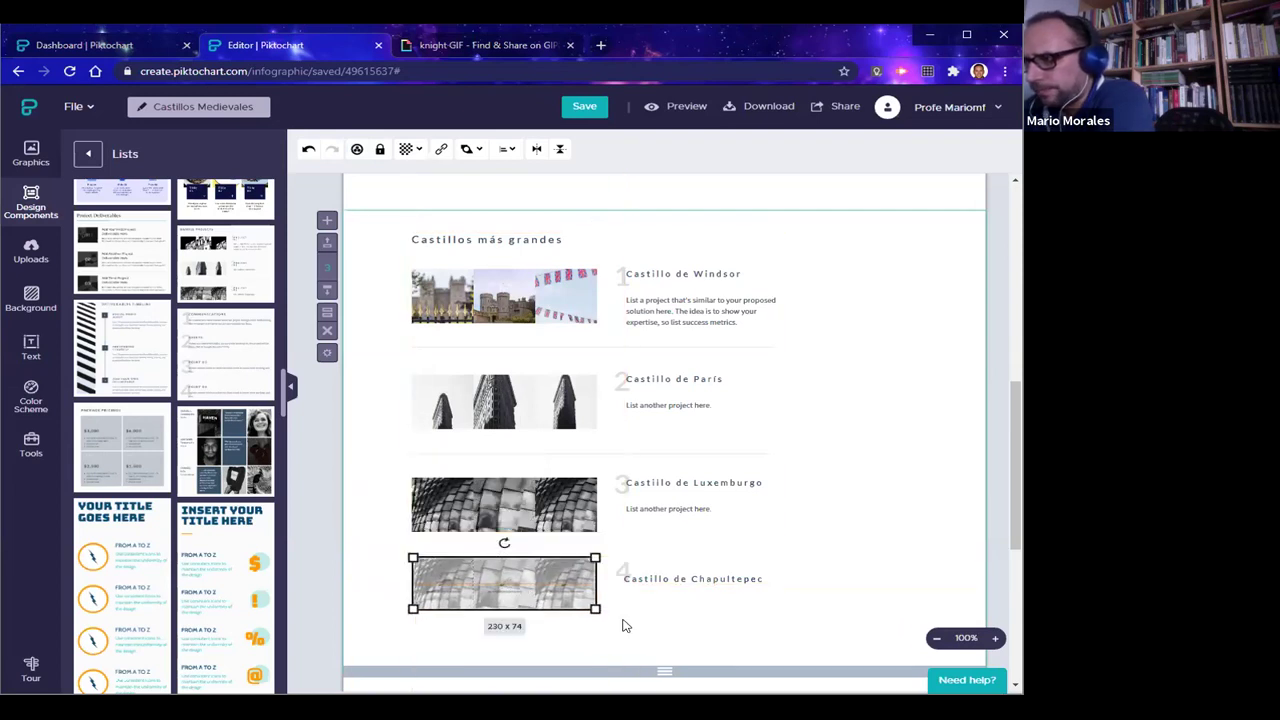
left_click(640, 626)
left_click(505, 585)
left_click(877, 514)
Insert the timeline design component with five connected circles into the blank block below the castle list
scroll(815, 512, "down", 2)
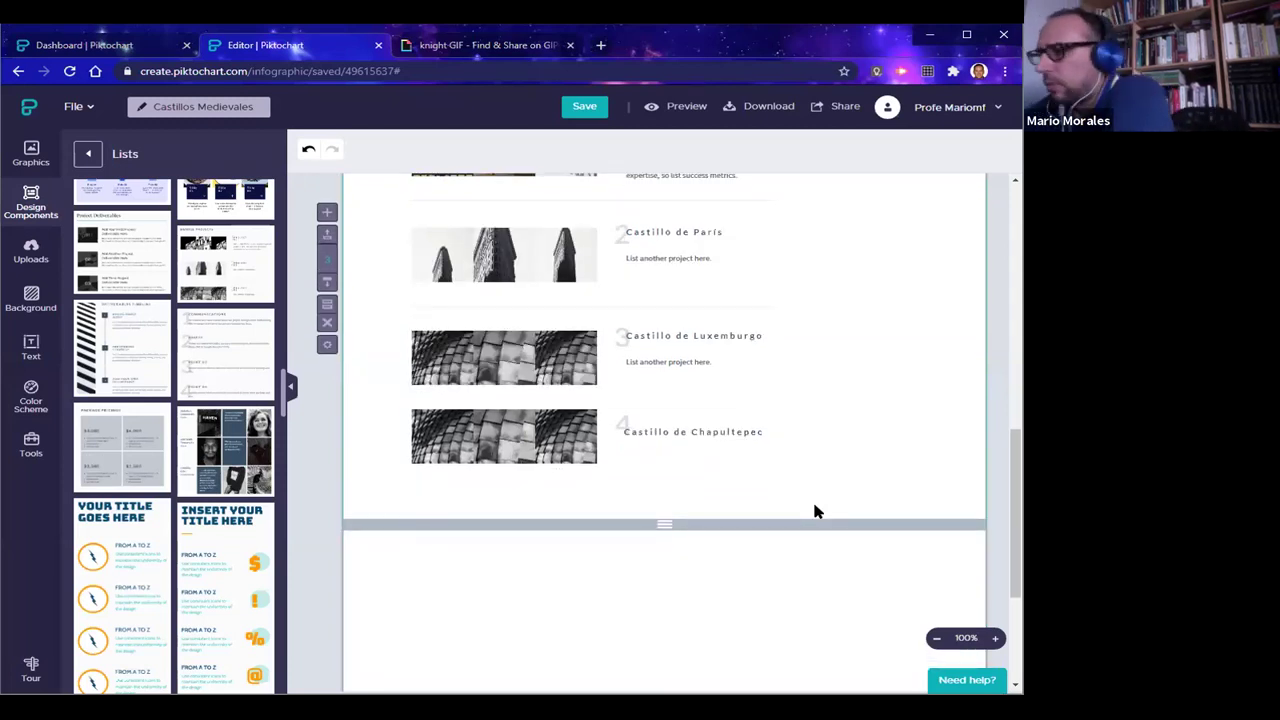
scroll(812, 505, "up", 2)
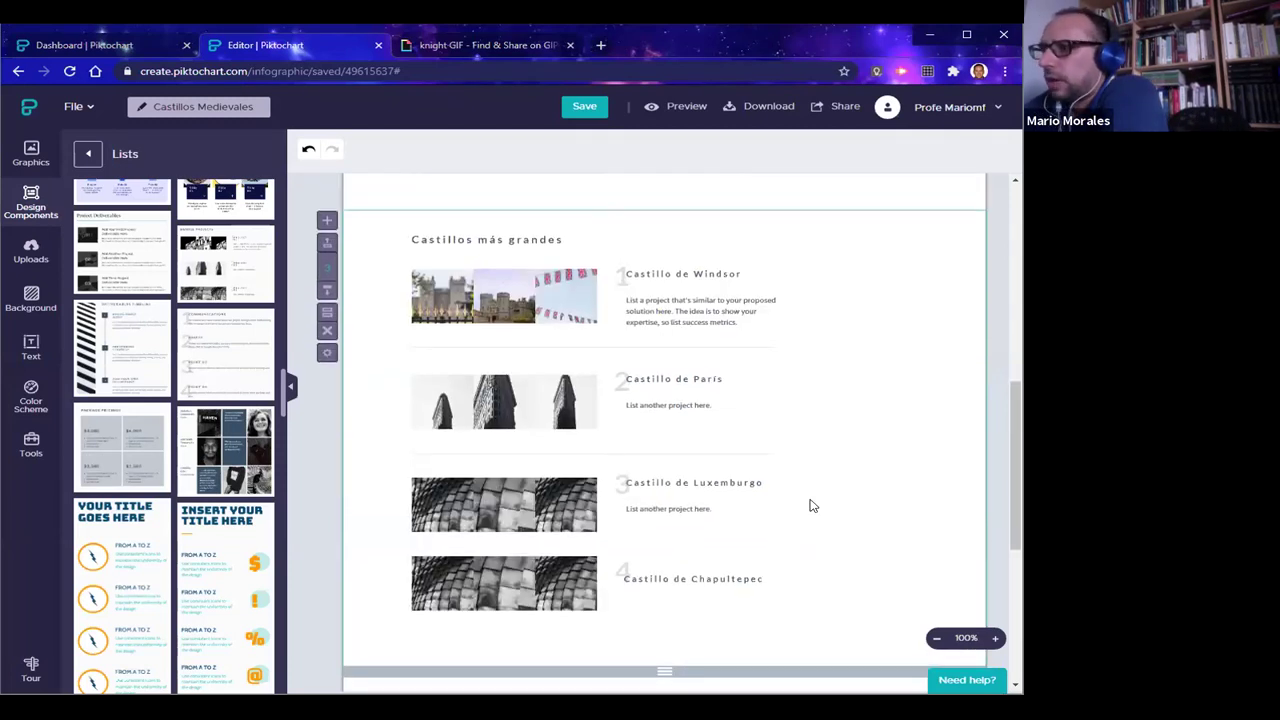
scroll(812, 505, "down", 4)
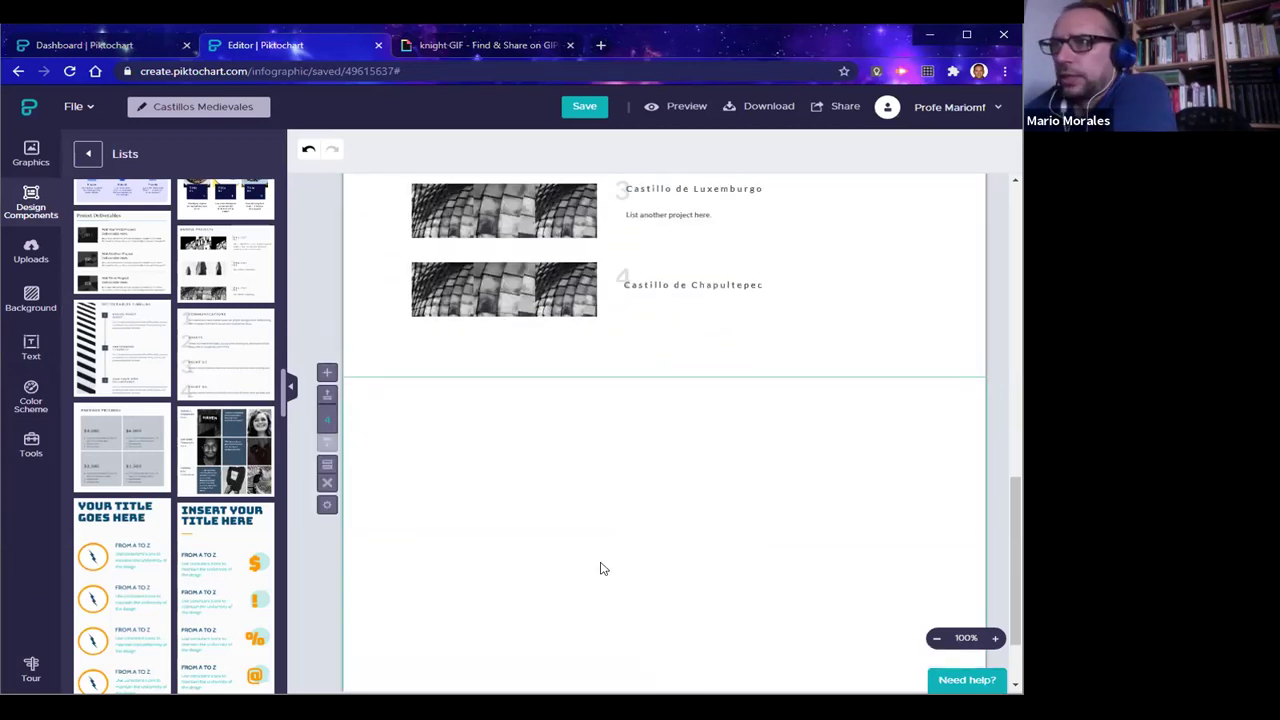
left_click(86, 156)
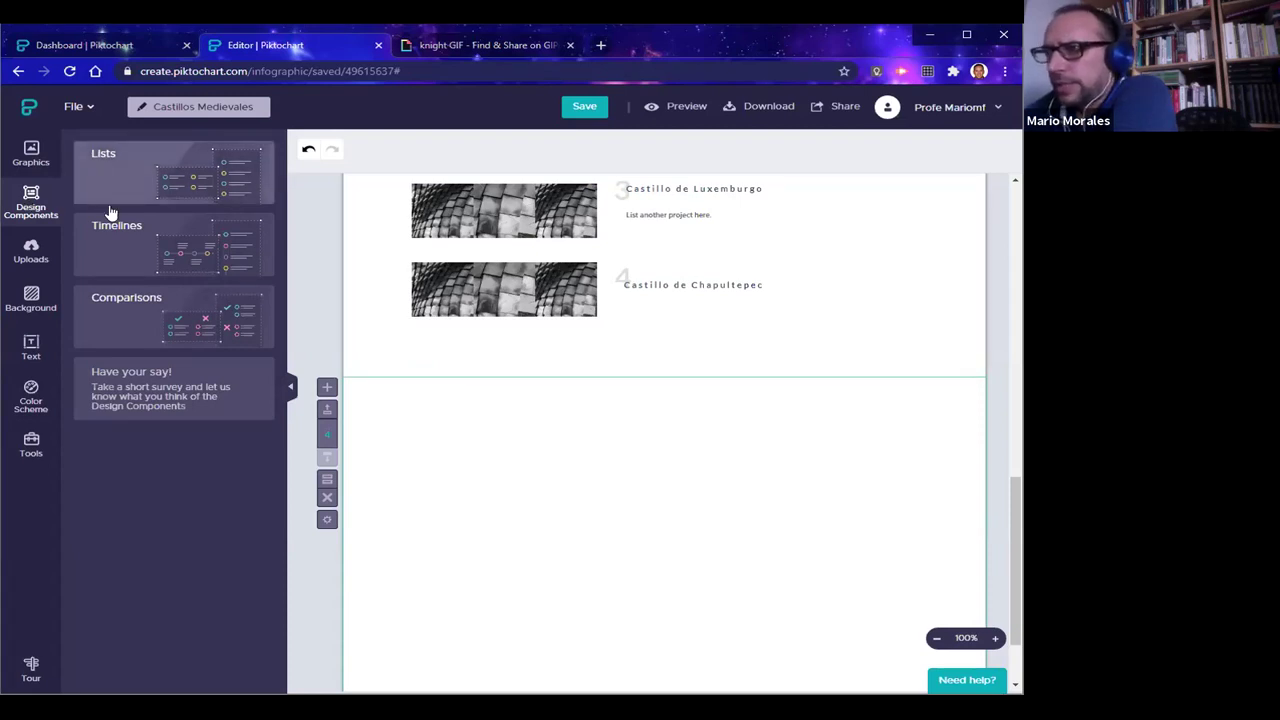
left_click(156, 234)
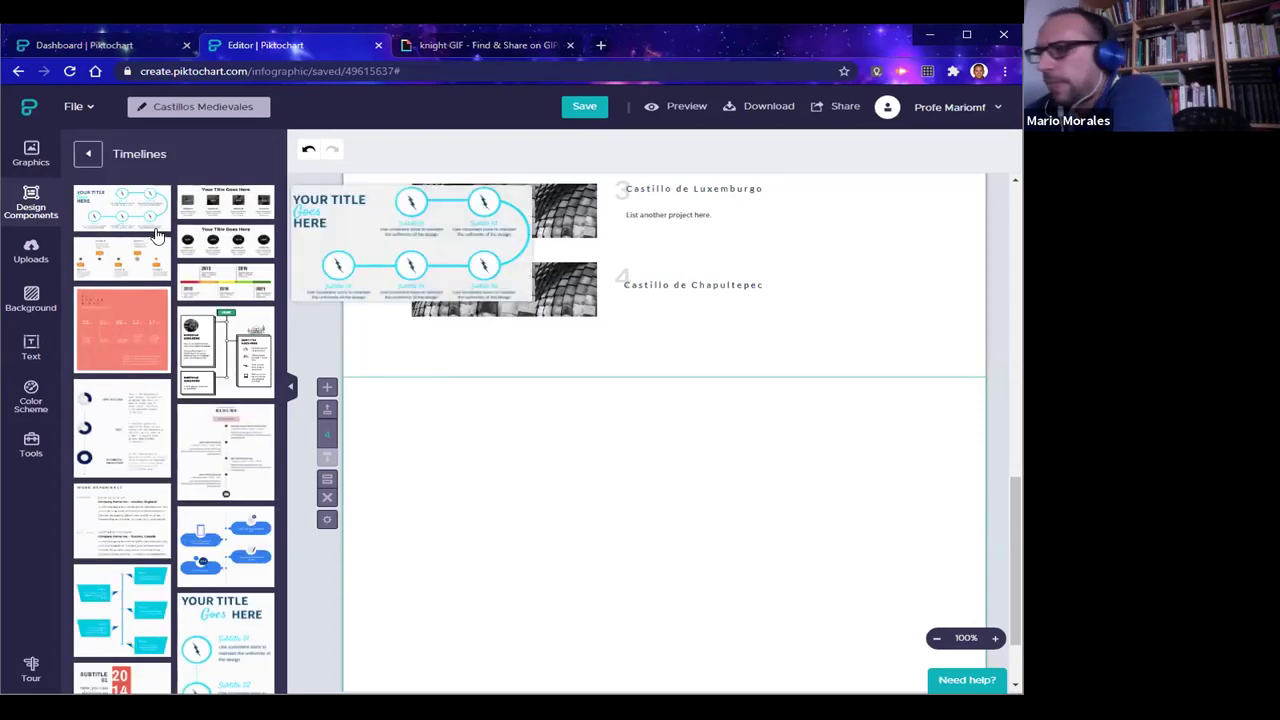
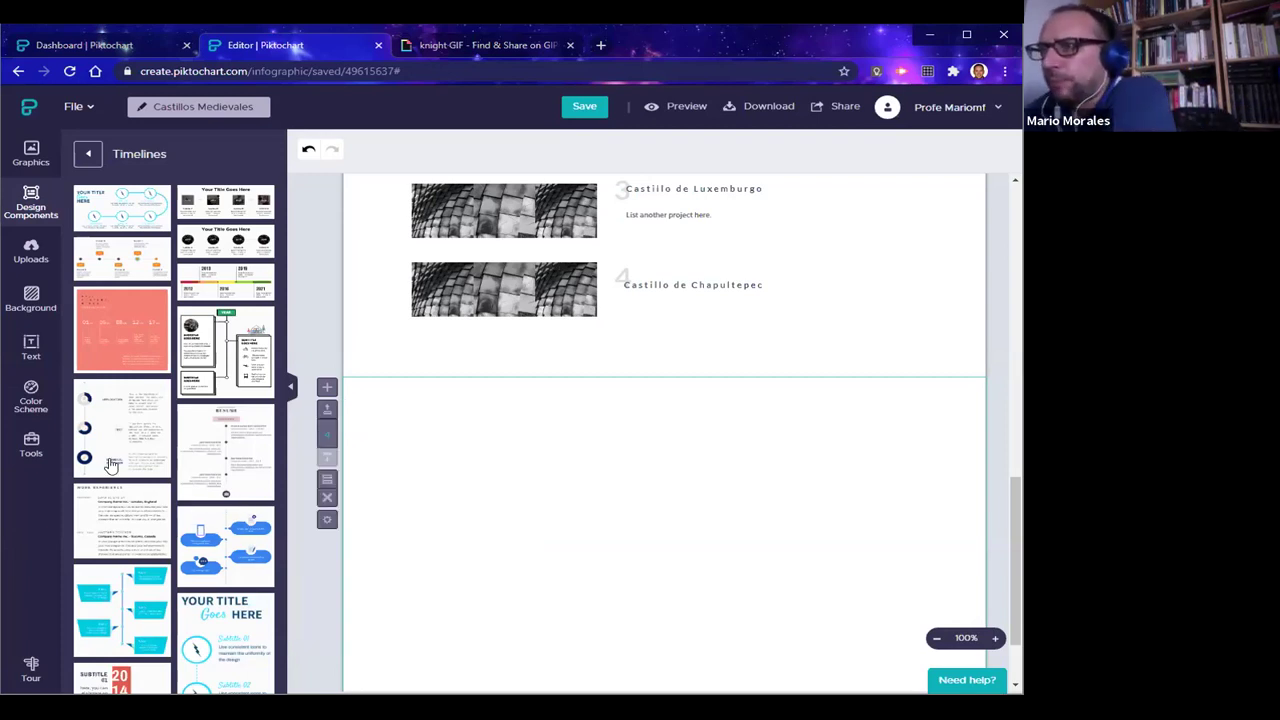
scroll(170, 520, "down", 5)
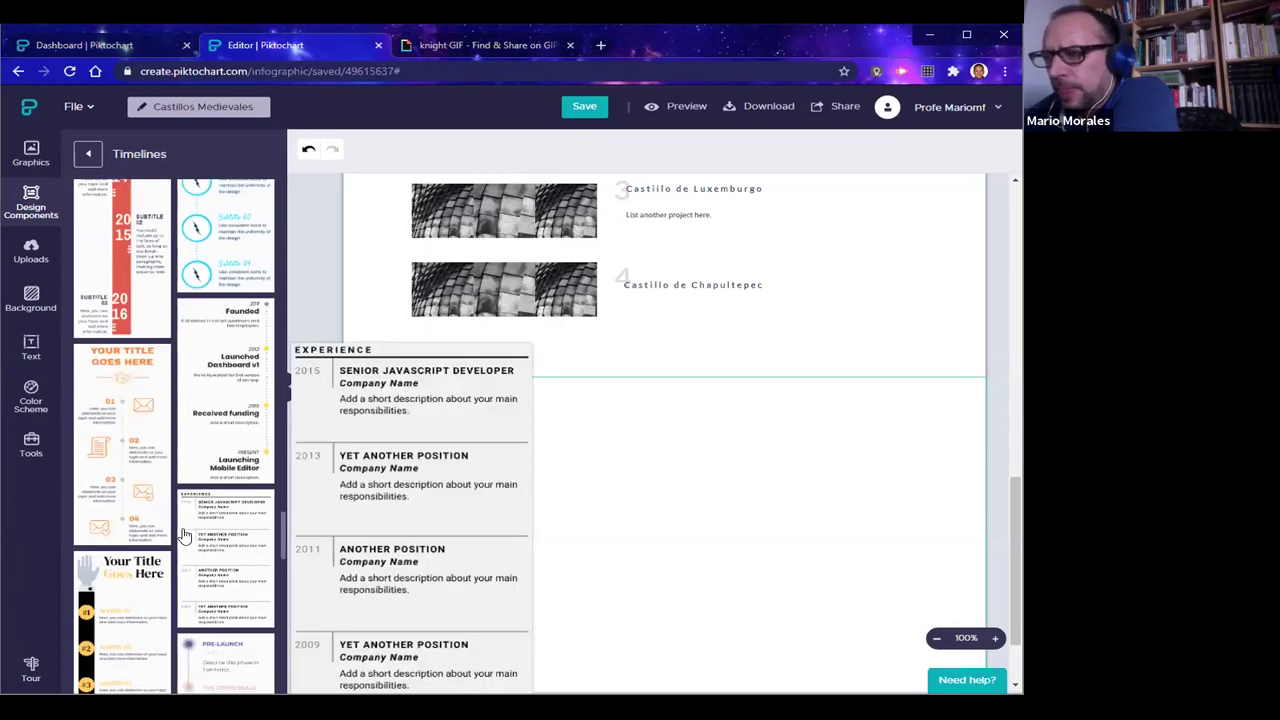
scroll(140, 470, "up", 5)
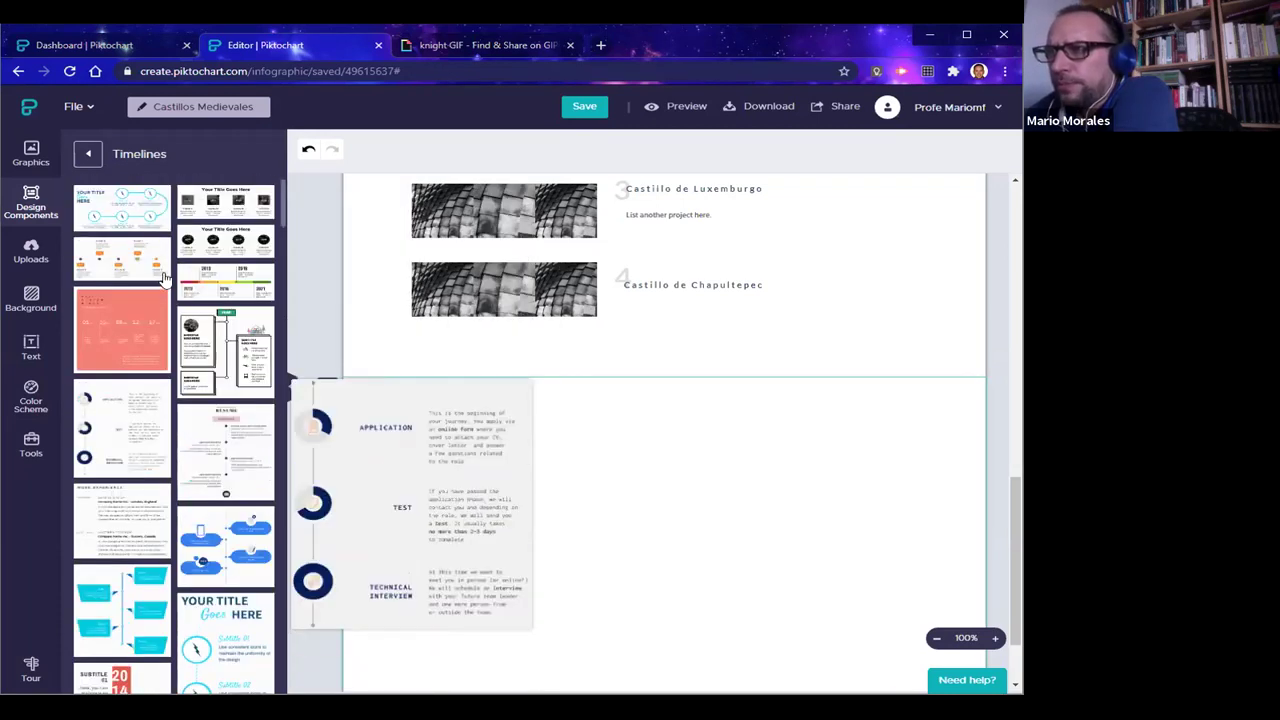
left_click(122, 215)
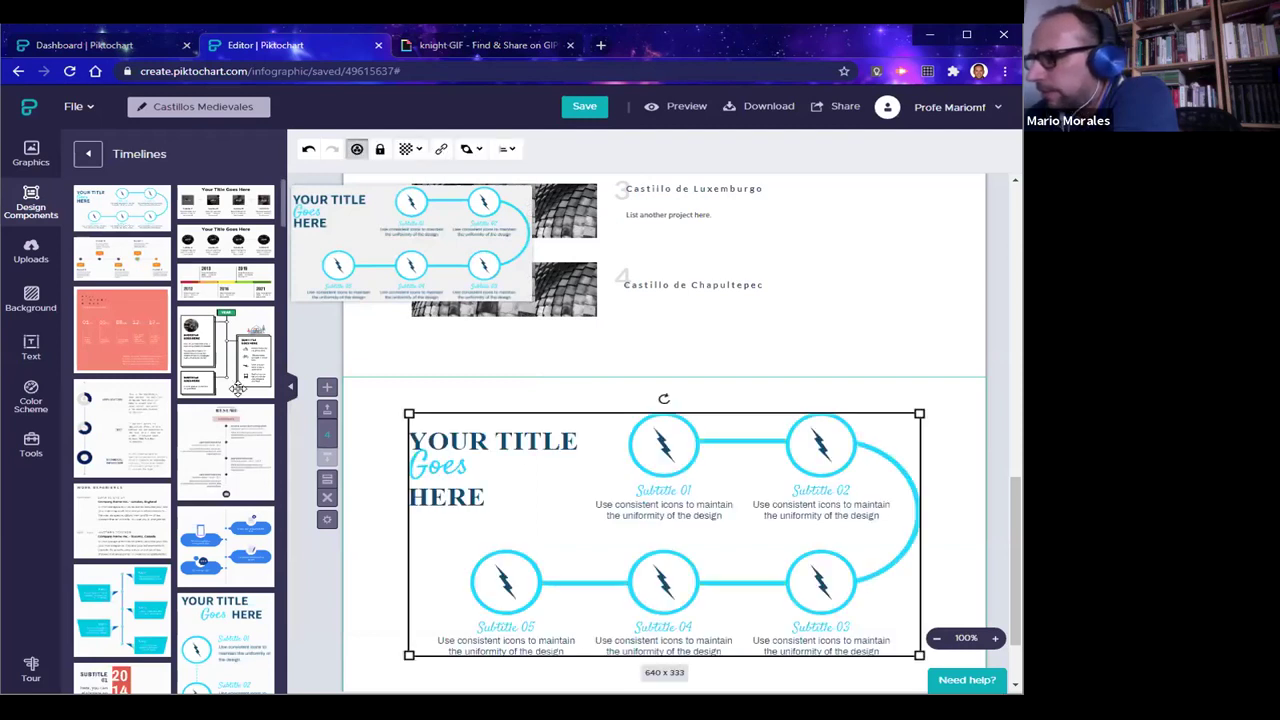
scroll(951, 494, "down", 1)
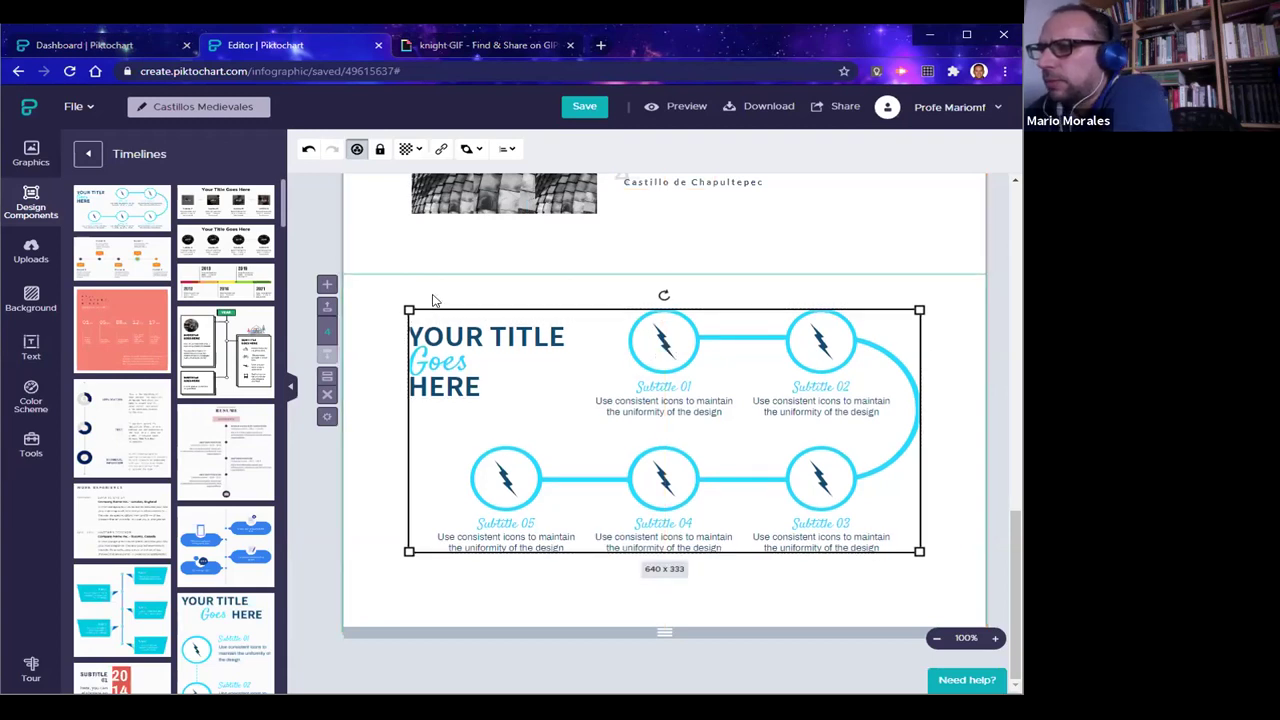
Delete the lightning icons from all five circles of the timeline
left_click(445, 345)
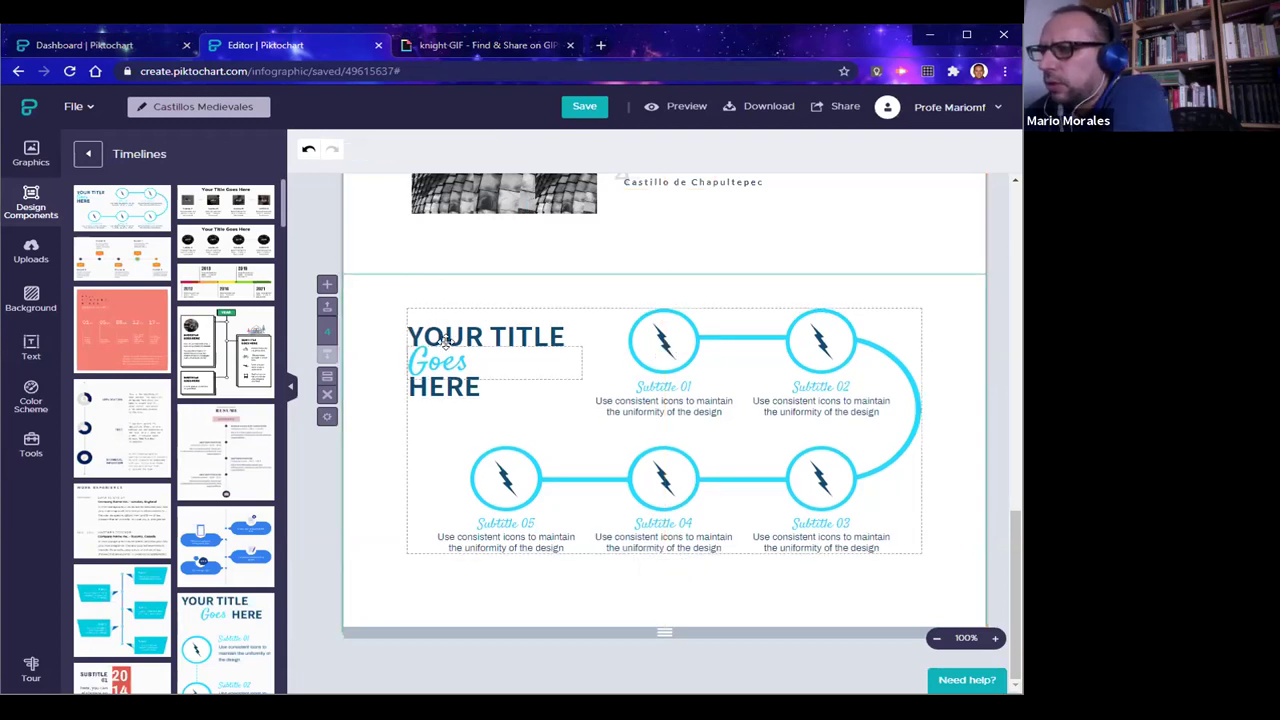
left_click(449, 290)
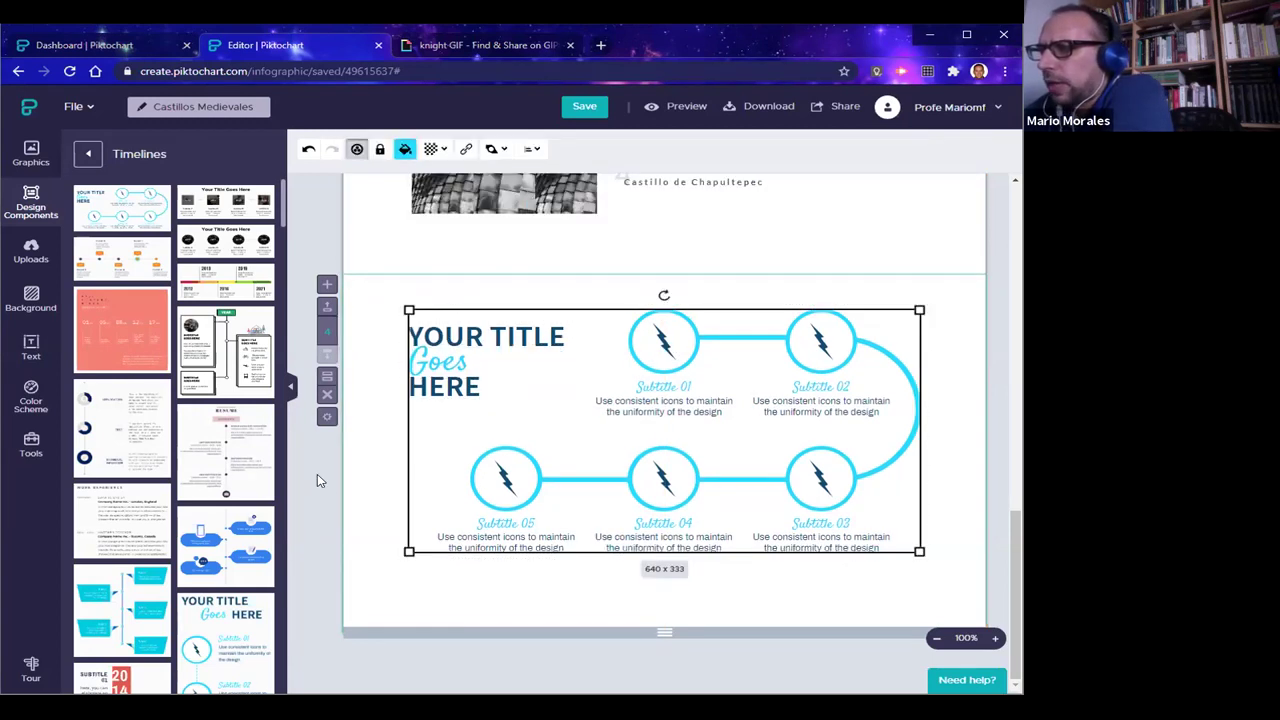
left_click(450, 340)
left_click(450, 340)
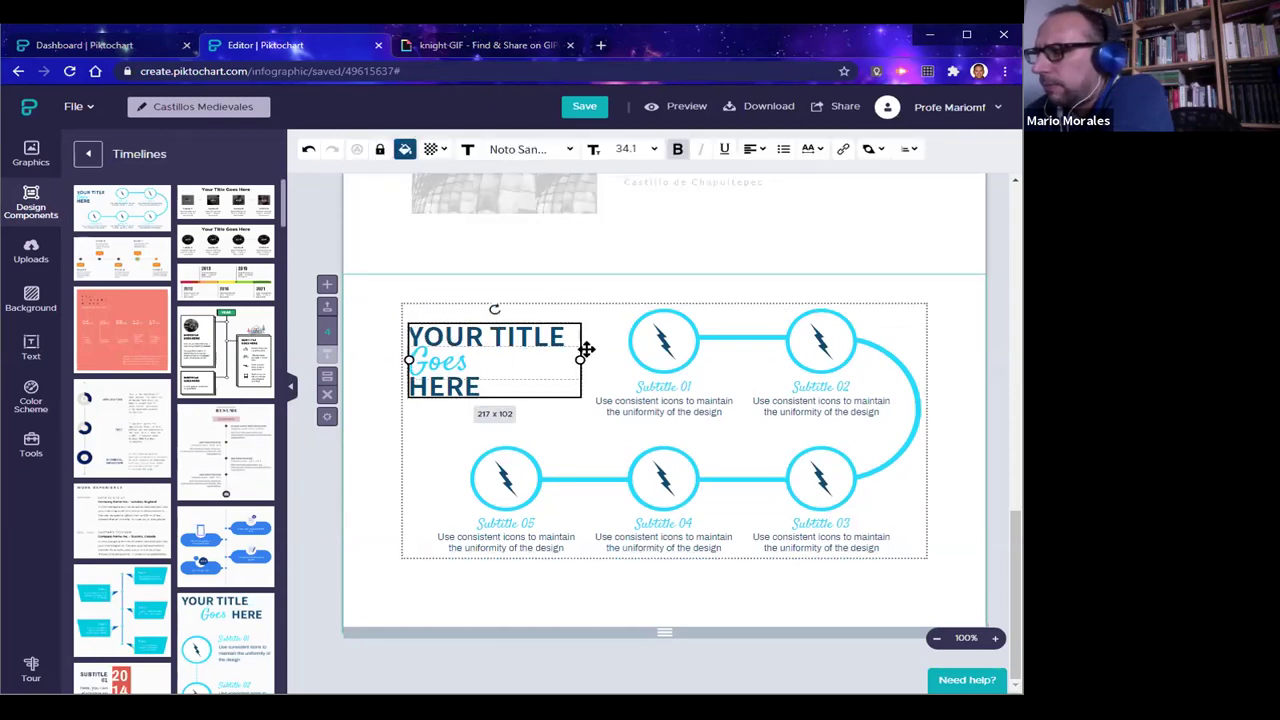
left_click(662, 342)
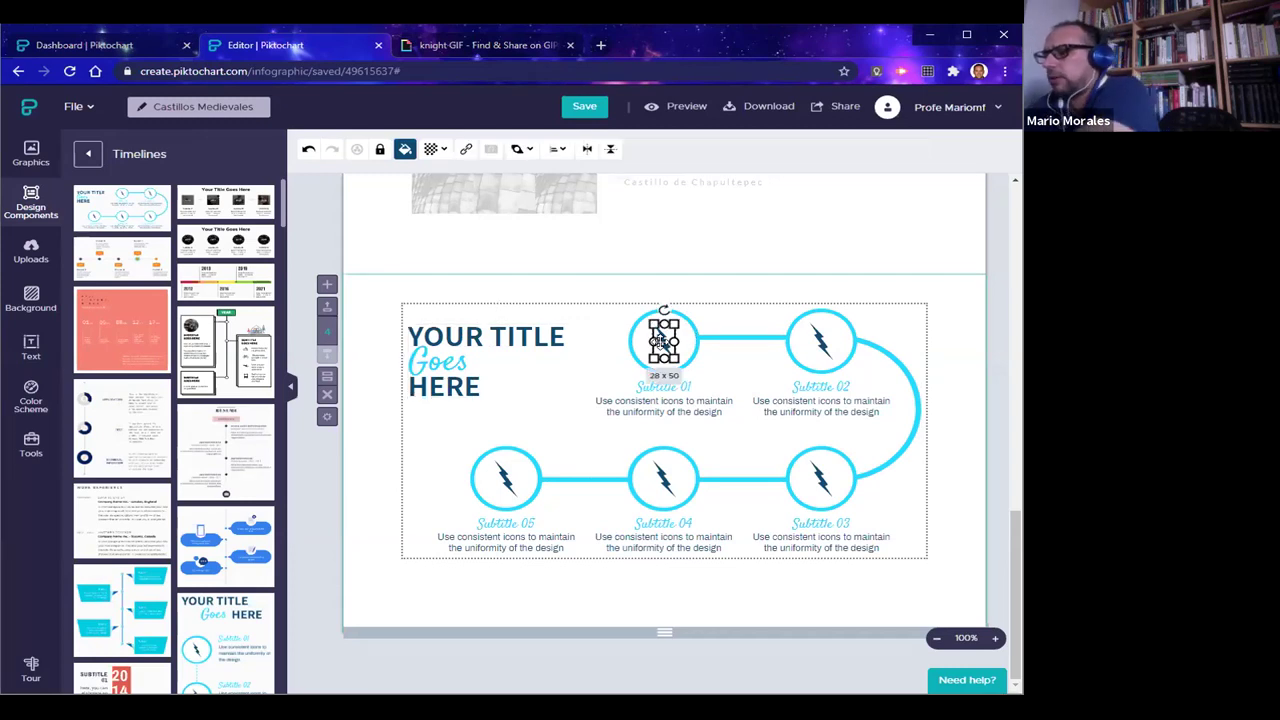
key("Delete")
left_click(820, 340)
key("Delete")
left_click(820, 478)
key("Delete")
left_click(660, 478)
key("Delete")
left_click(502, 481)
key("Delete")
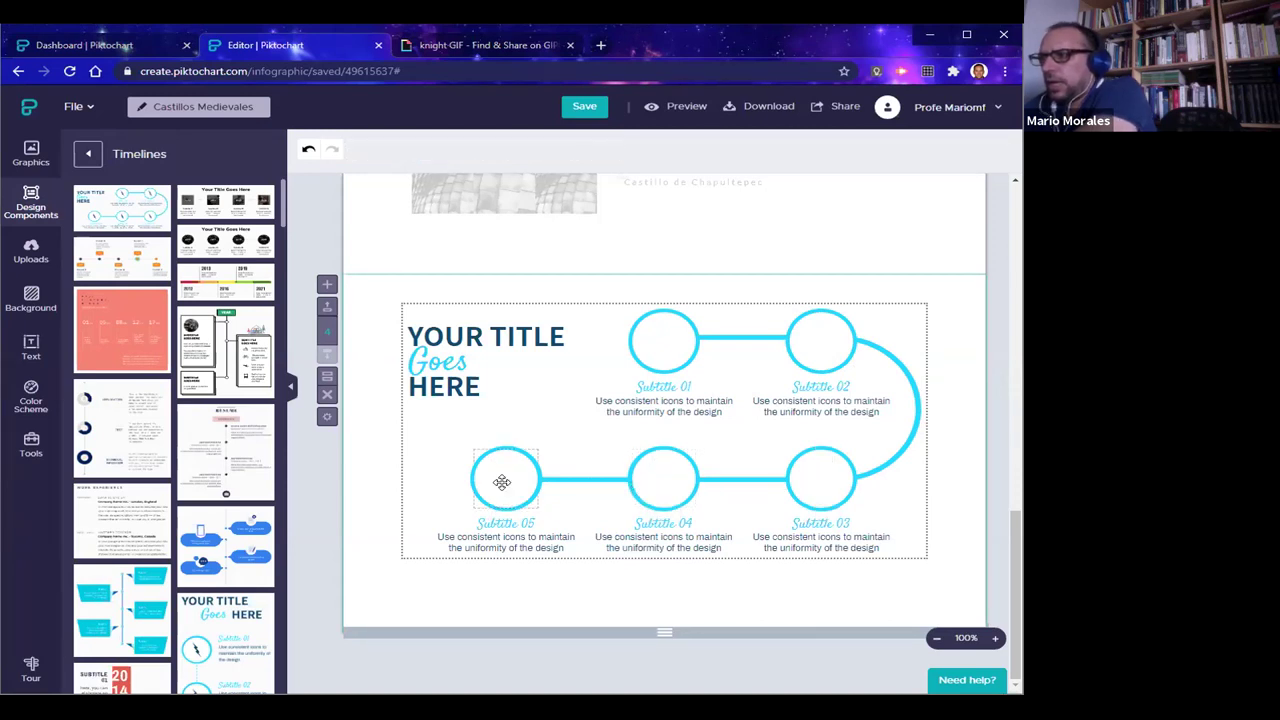
left_click(531, 420)
left_click(474, 434)
left_click(474, 432)
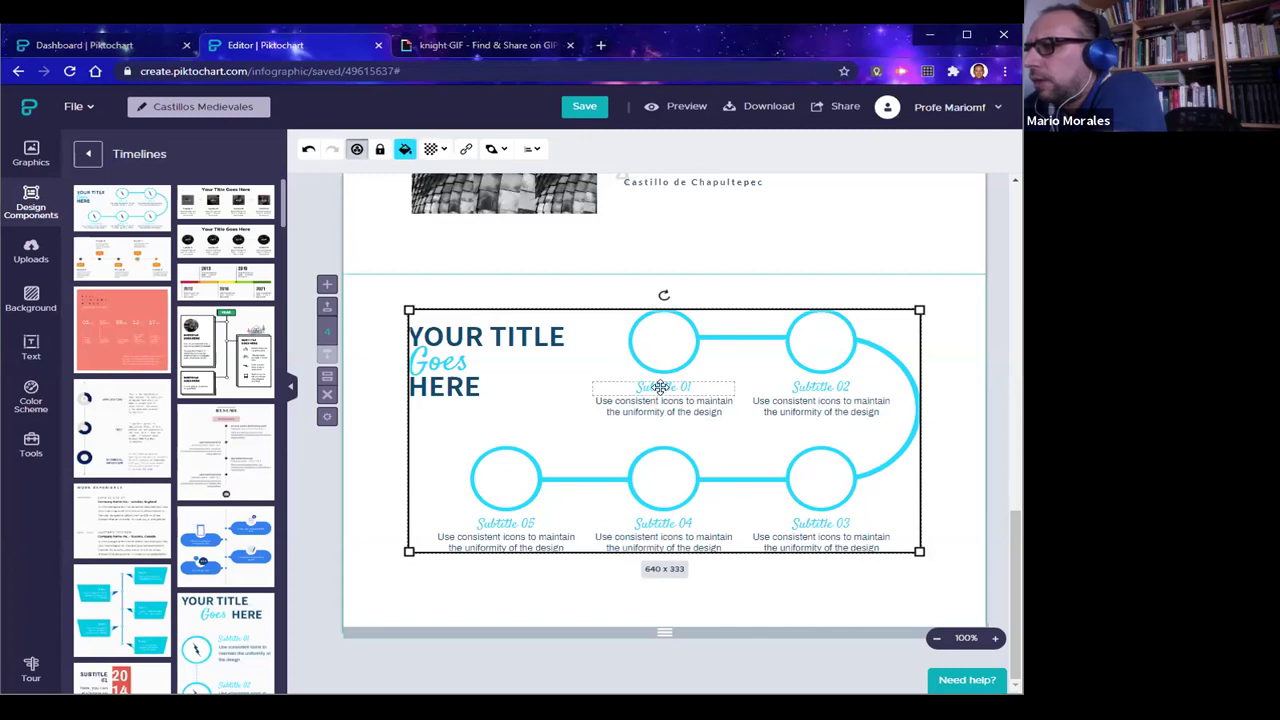
left_click(660, 387)
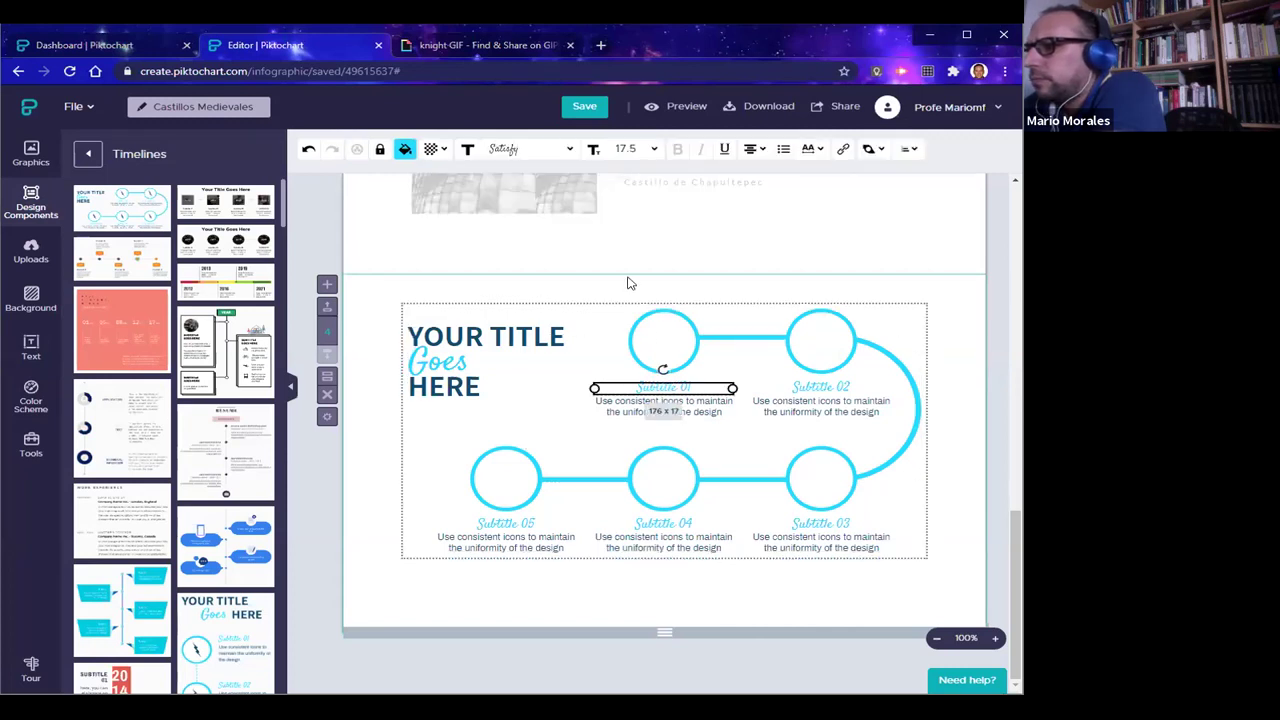
left_click(643, 371)
left_click(643, 371)
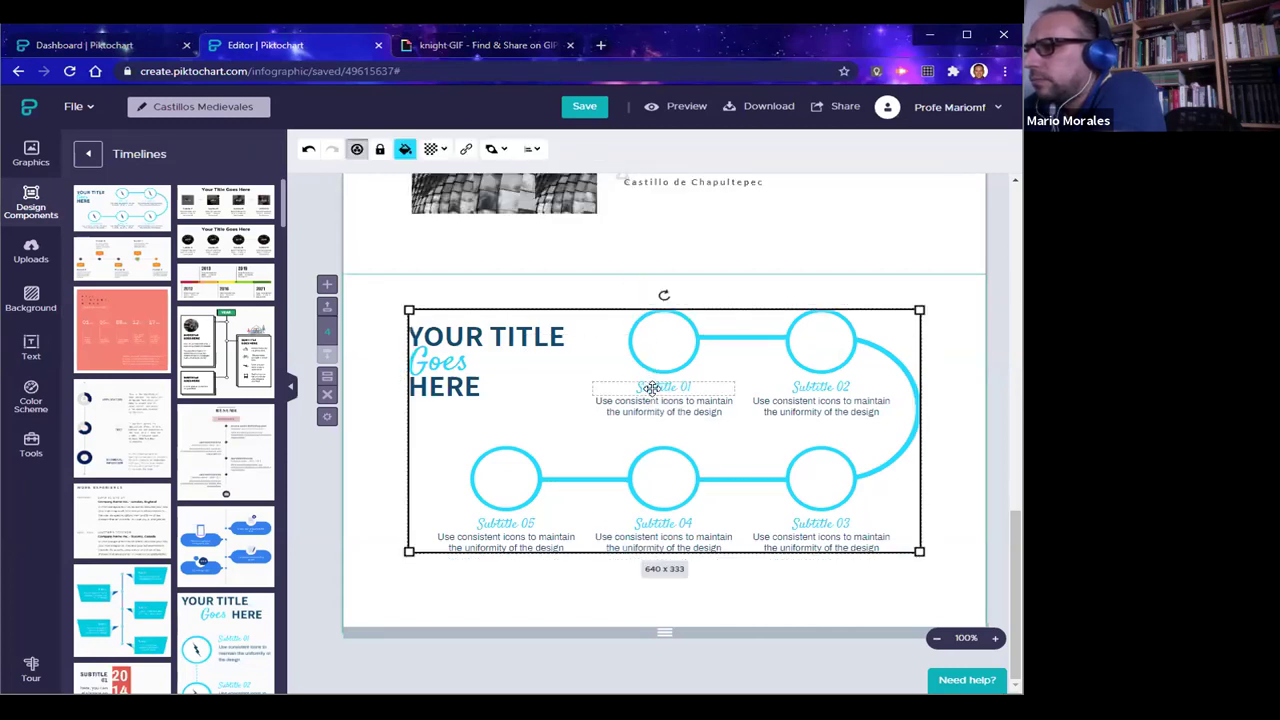
left_click(512, 338)
left_click(455, 380)
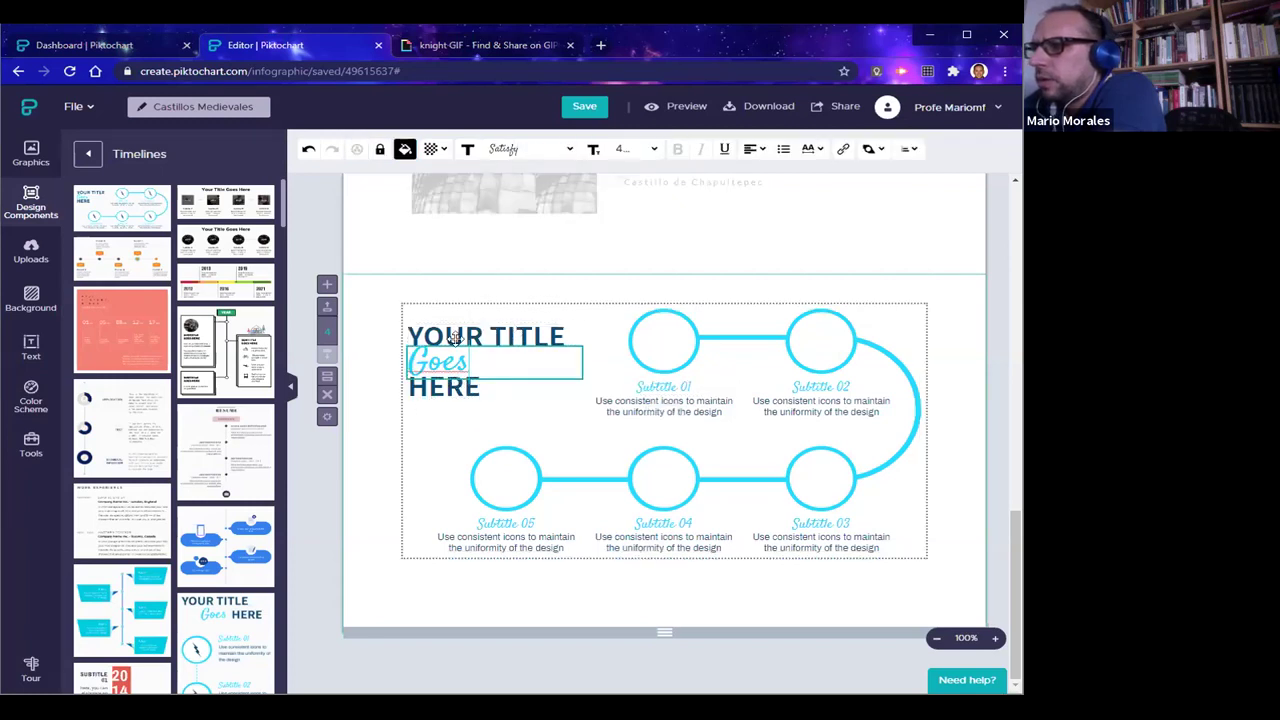
left_click(456, 331)
left_click(456, 330)
left_click(460, 355)
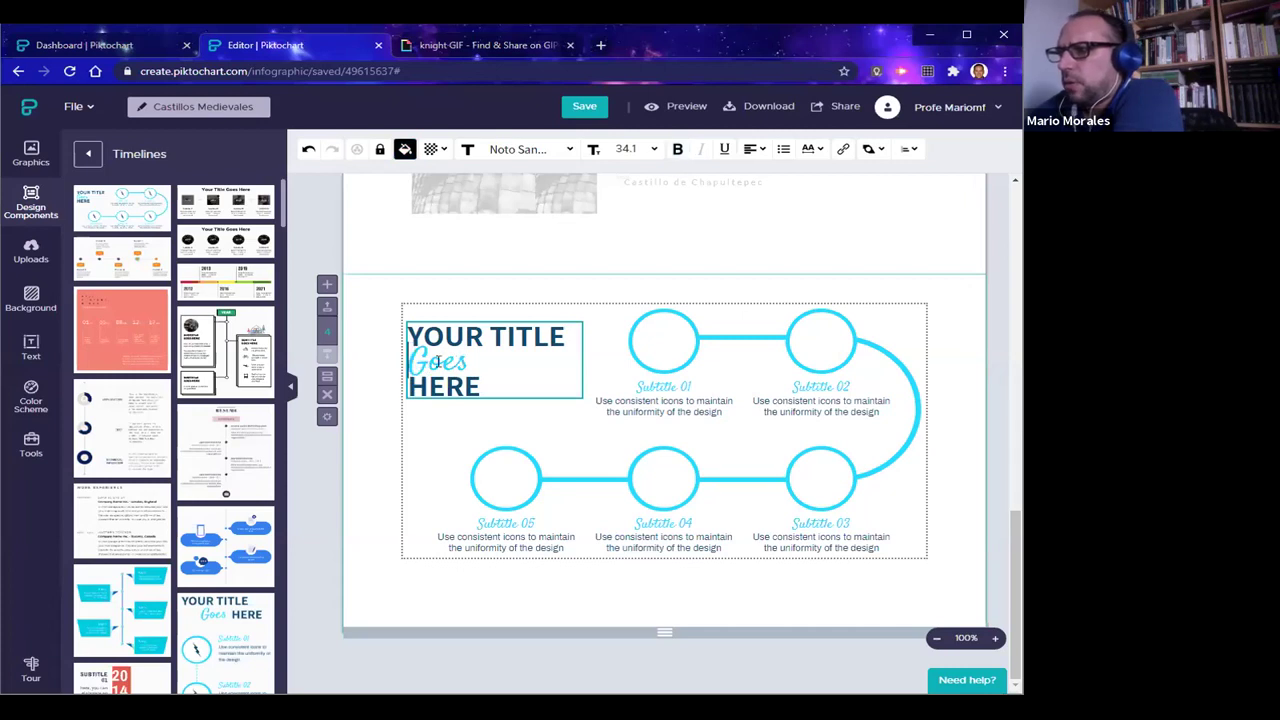
left_click(492, 385)
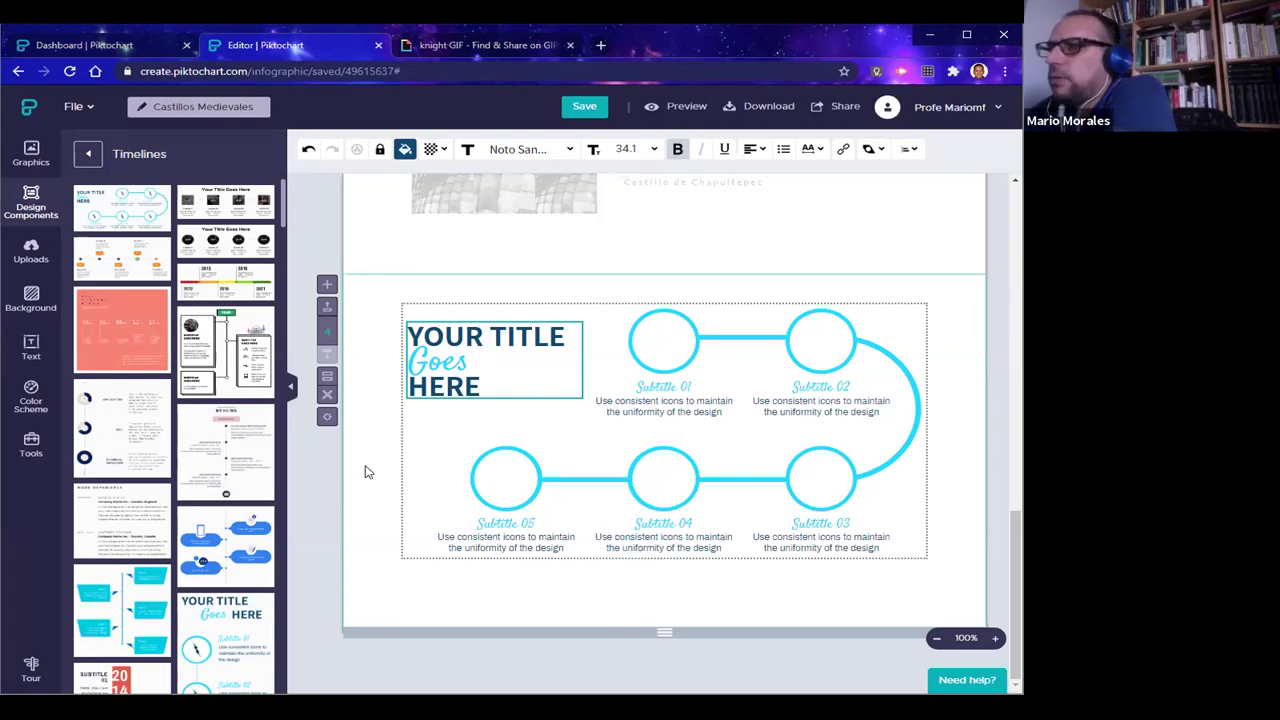
key("Escape")
left_click(380, 512)
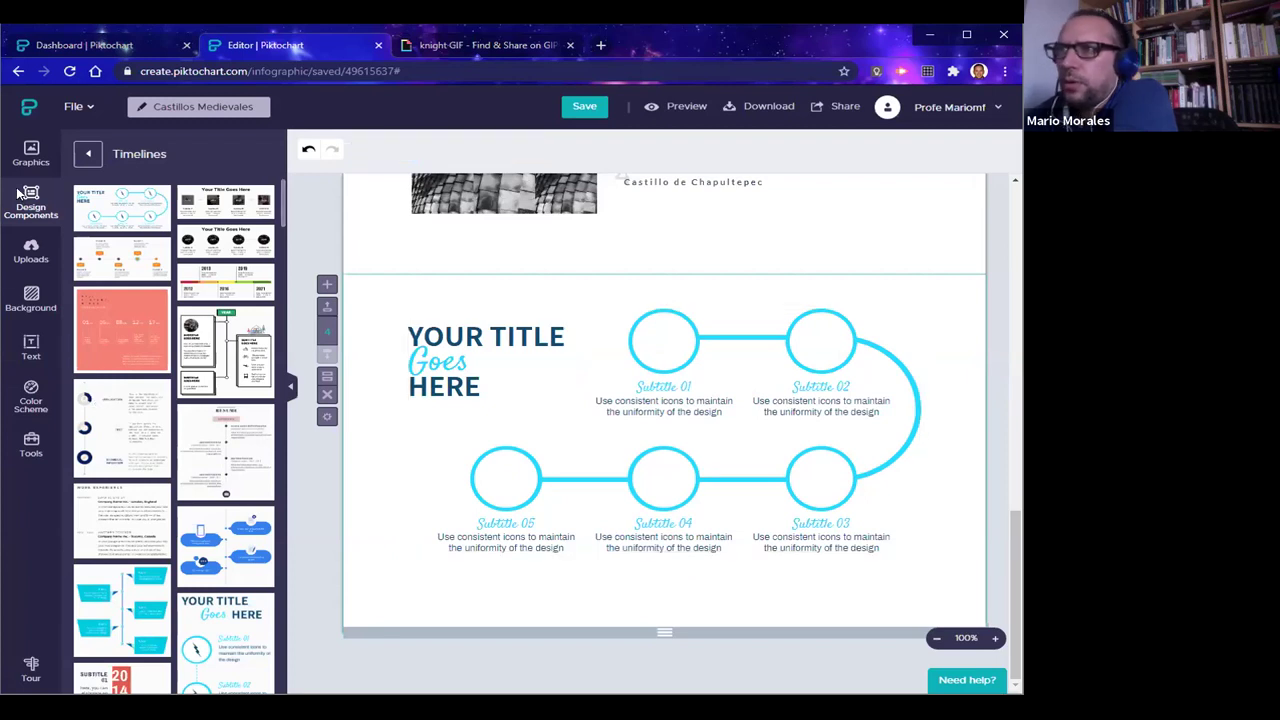
left_click(31, 250)
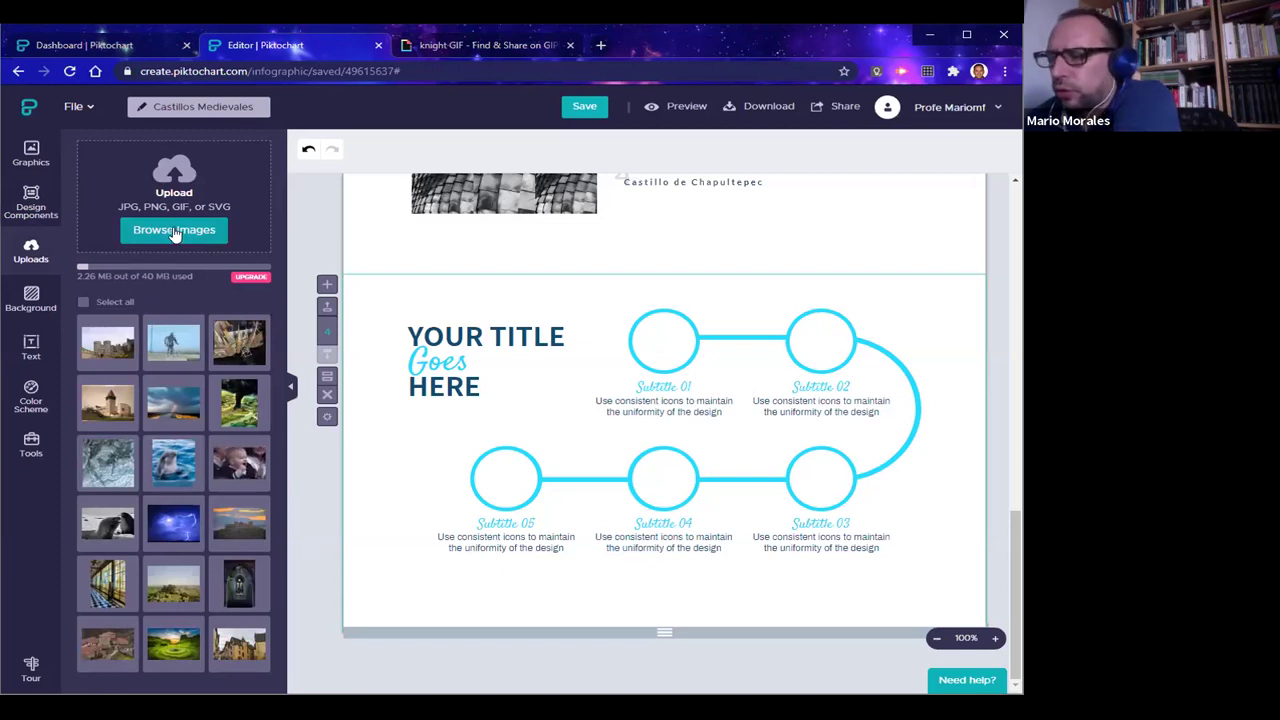
scroll(175, 425, "down", 3)
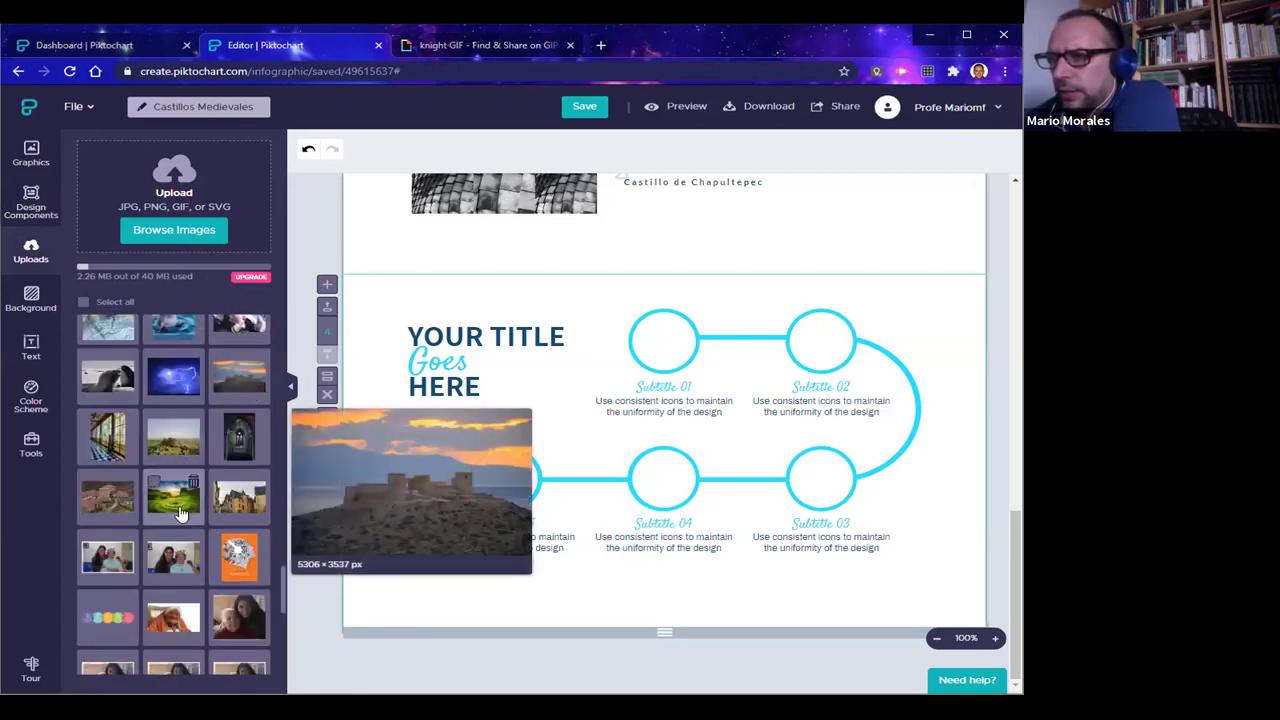
scroll(180, 527, "up", 3)
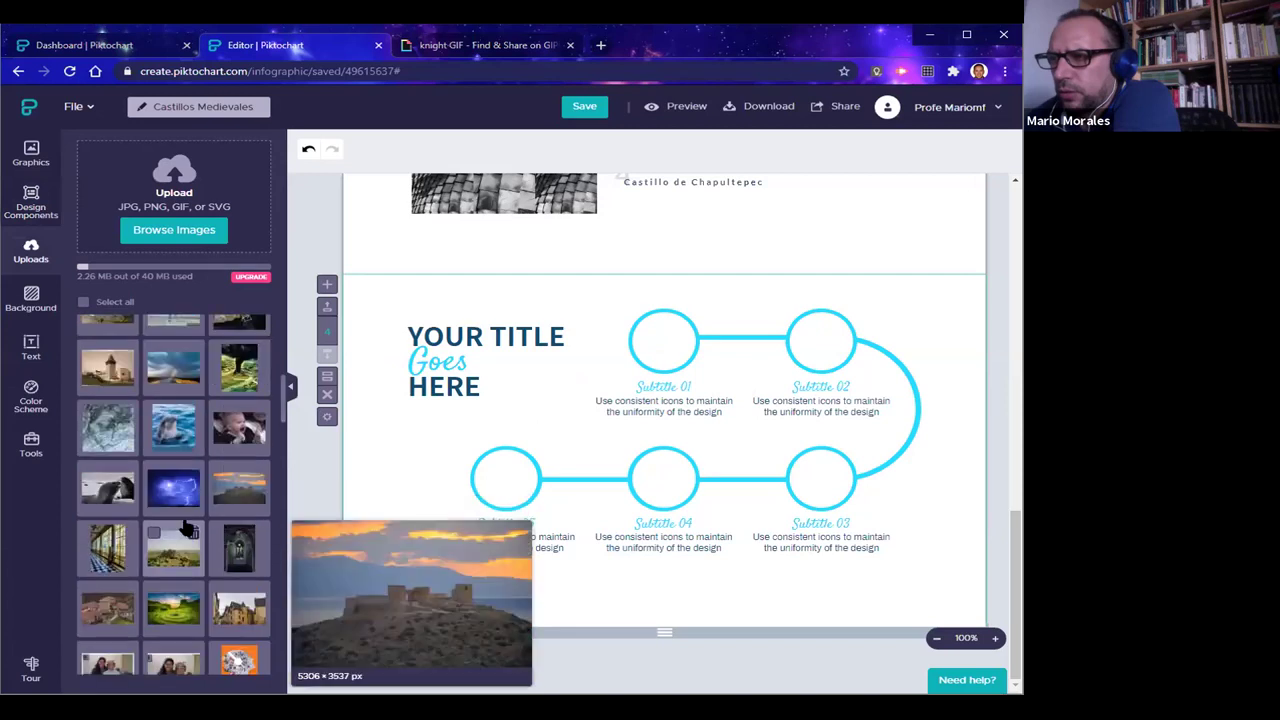
scroll(150, 450, "up", 2)
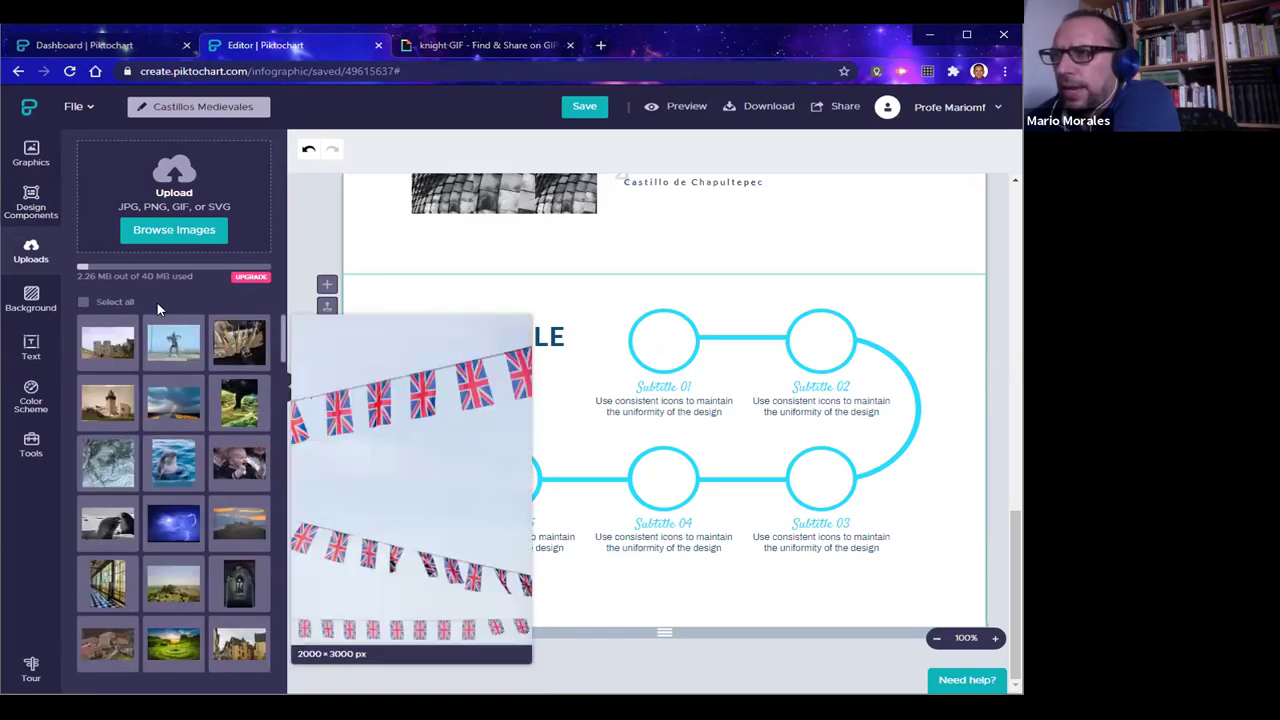
Search the photo library for "castillo" and insert the castle courtyard photo with the pointed red-roofed tower into the timeline block
left_click(42, 160)
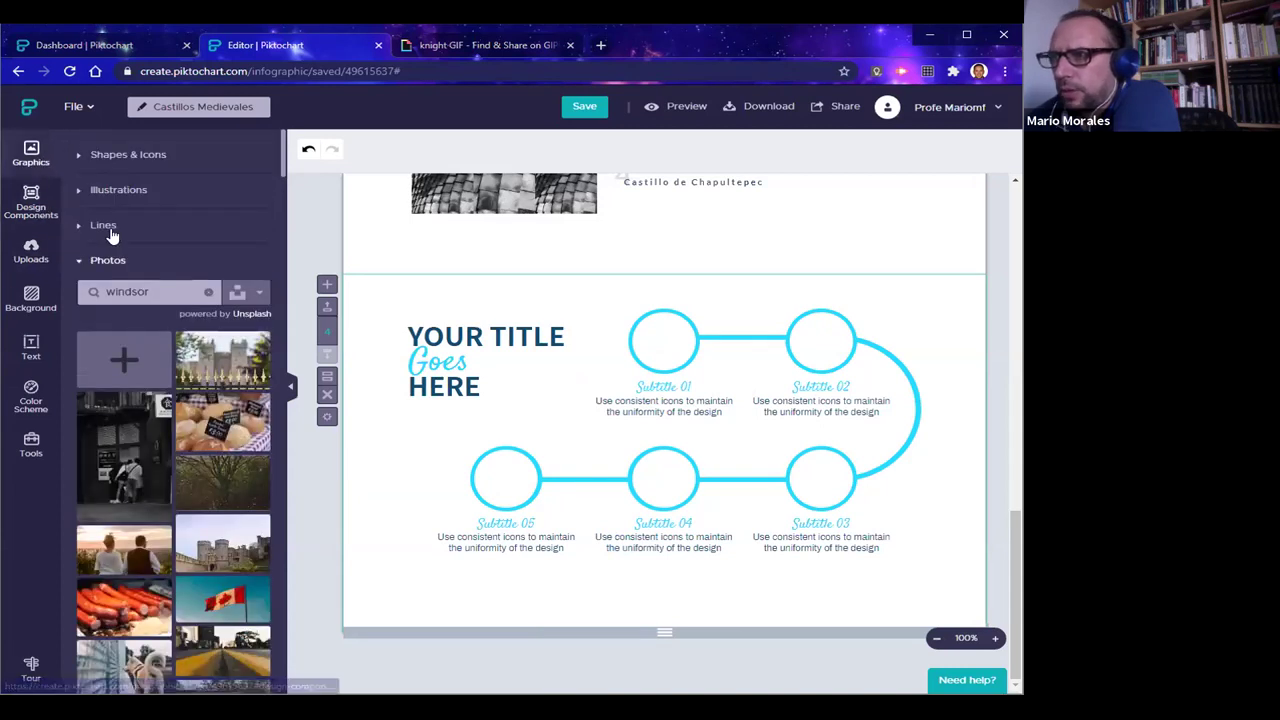
left_click(100, 262)
left_click(112, 266)
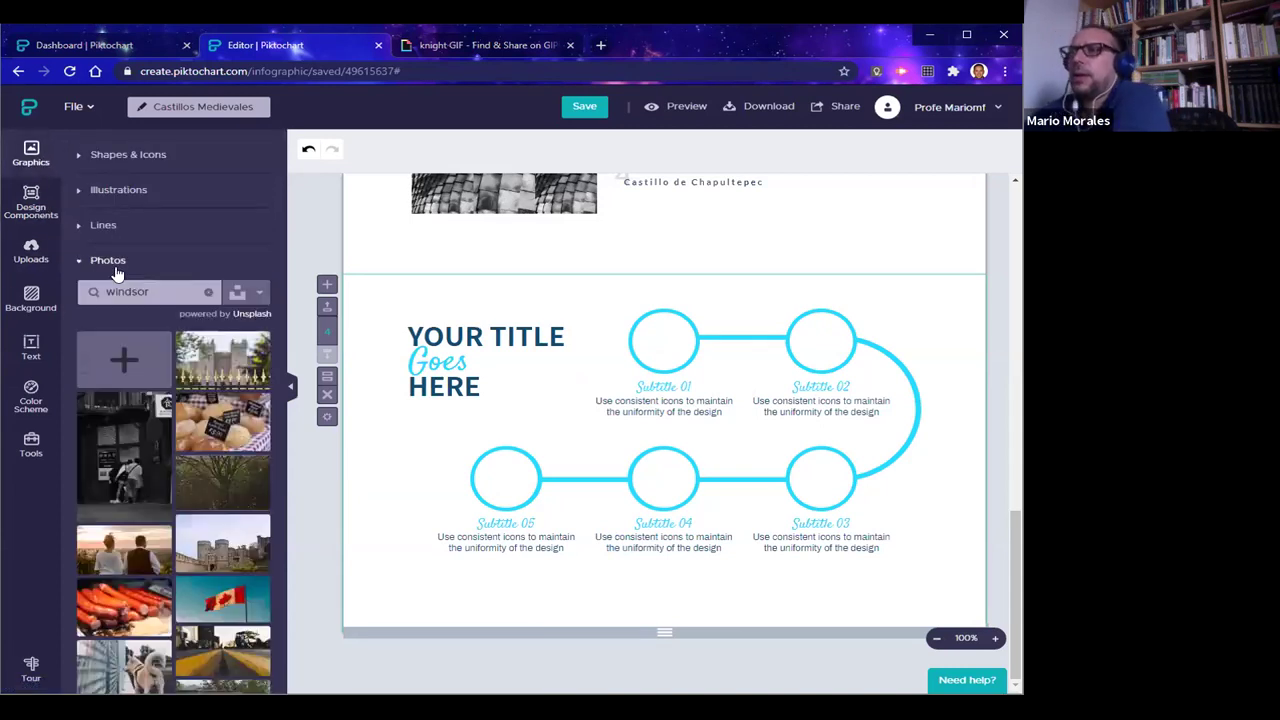
left_click_drag(150, 177, 73, 177)
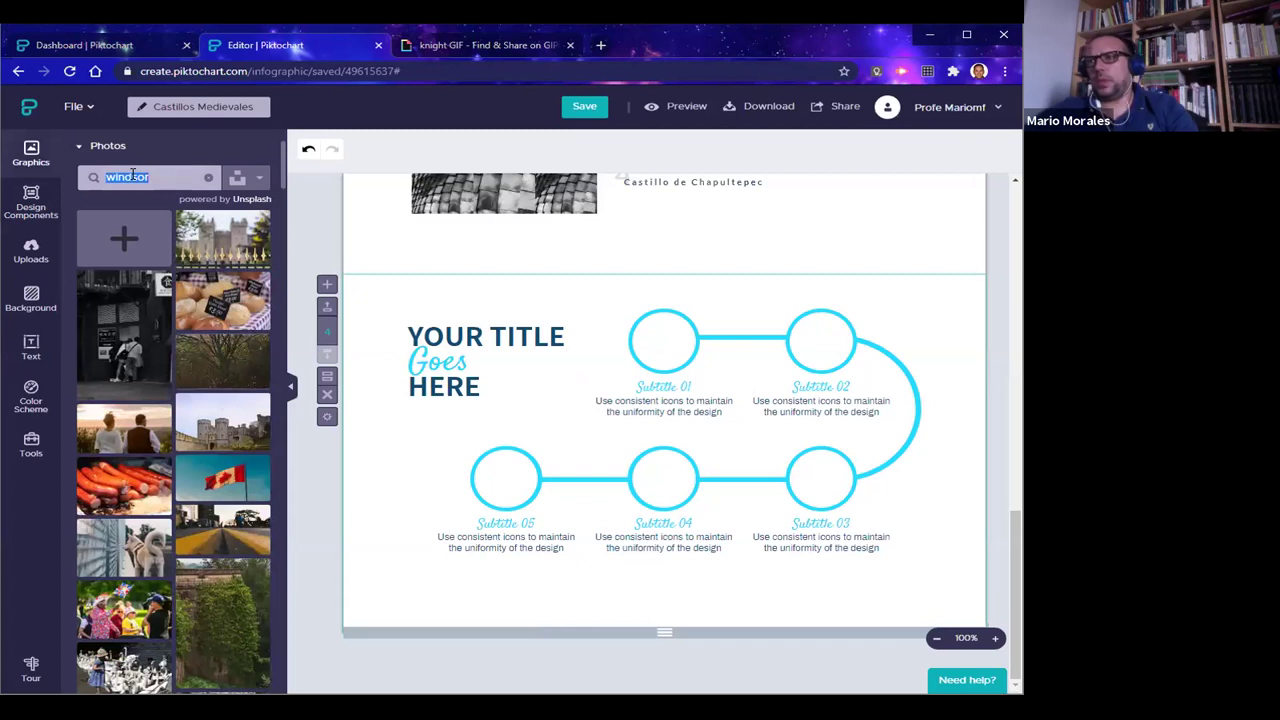
type("castill")
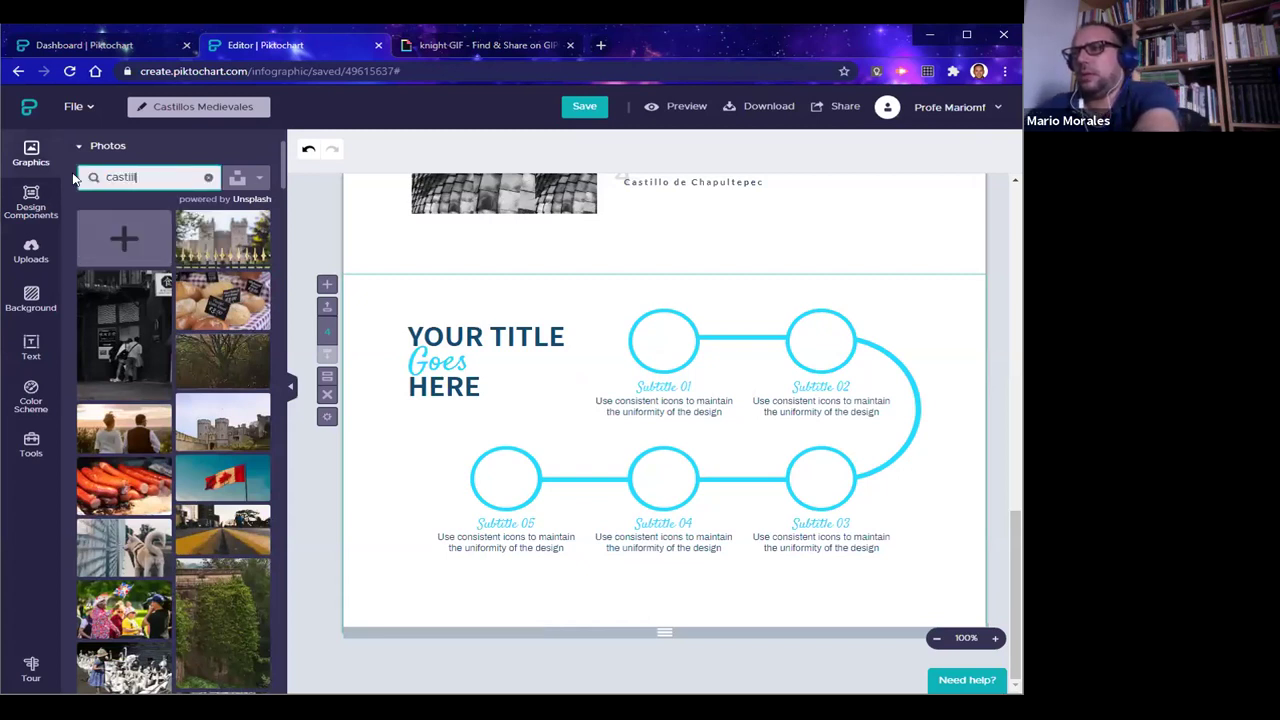
type("o")
key("Return")
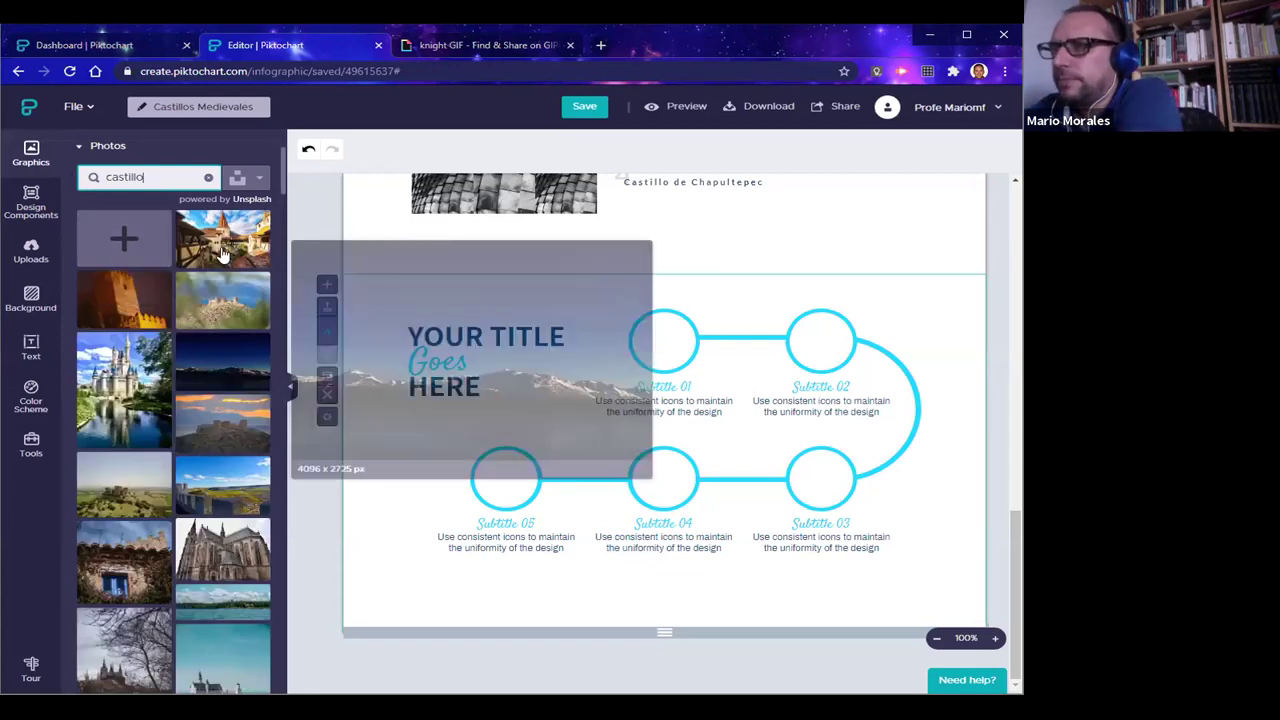
left_click(222, 255)
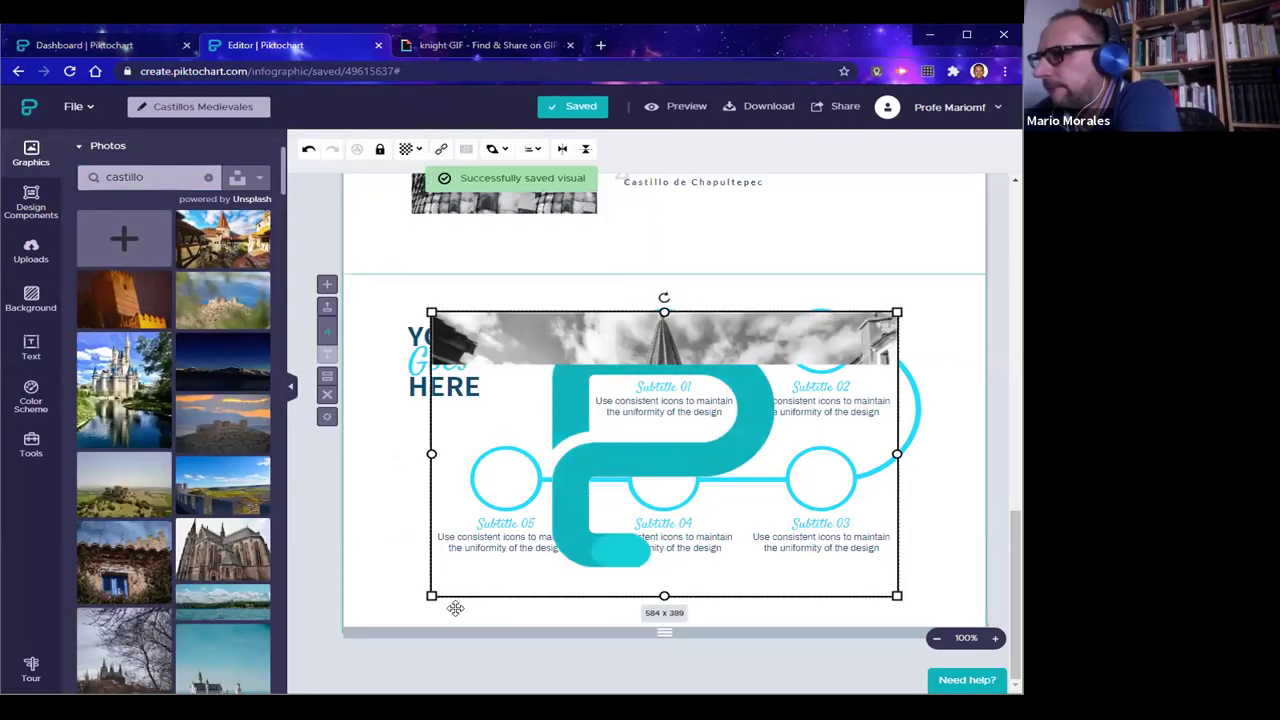
Align the courtyard photo with the timeline block's upper-left corner and enlarge it to 806 x 482 so it covers the whole block
left_click_drag(536, 489, 447, 453)
left_click_drag(806, 558, 801, 555)
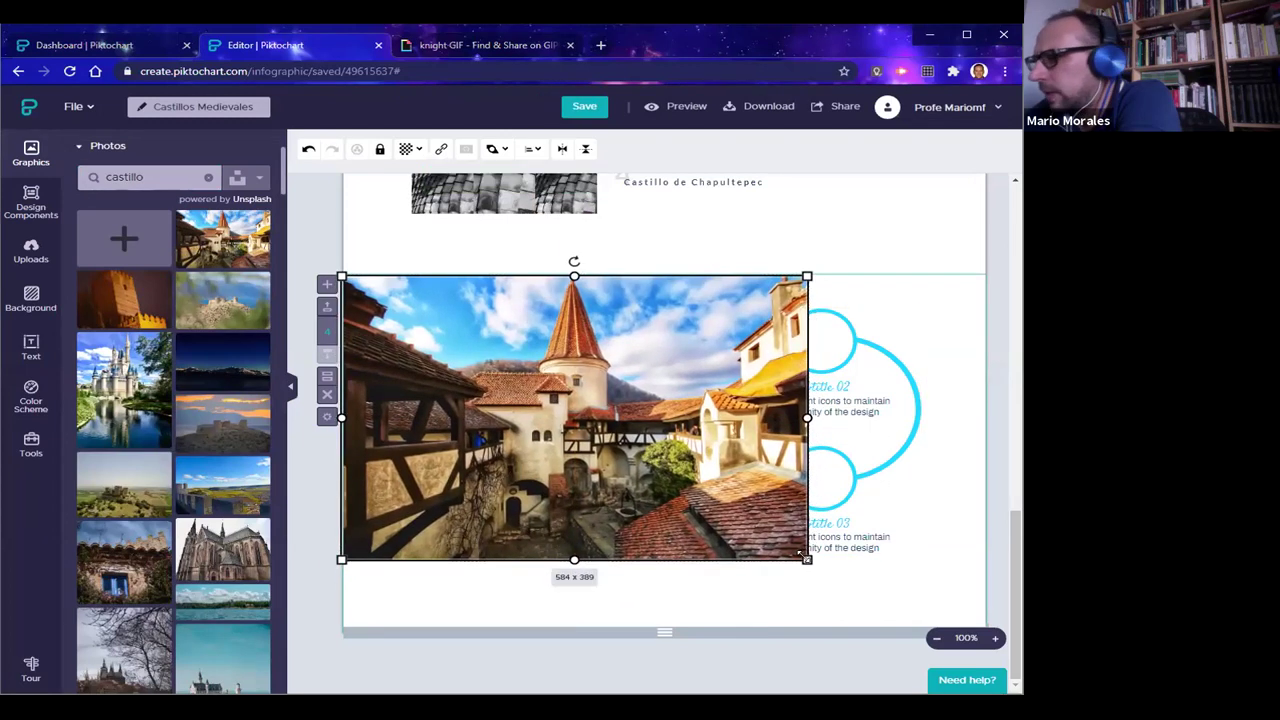
left_click_drag(862, 587, 919, 628)
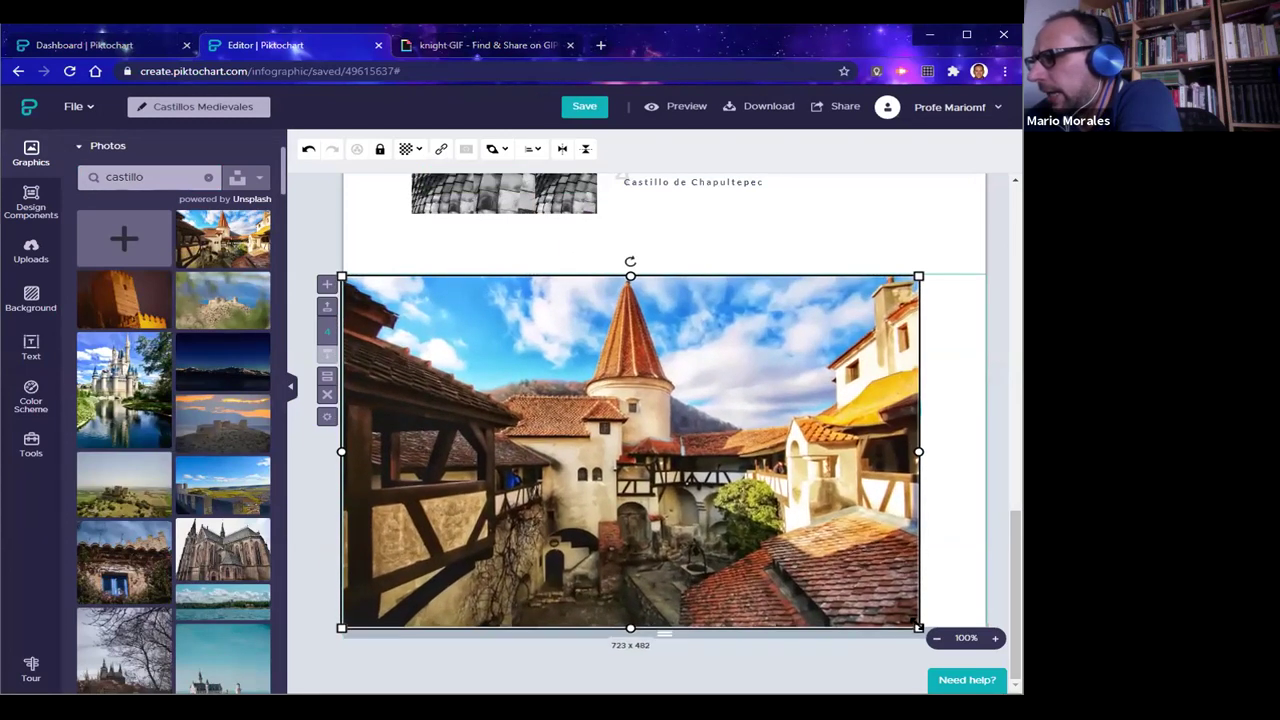
left_click_drag(918, 455, 972, 457)
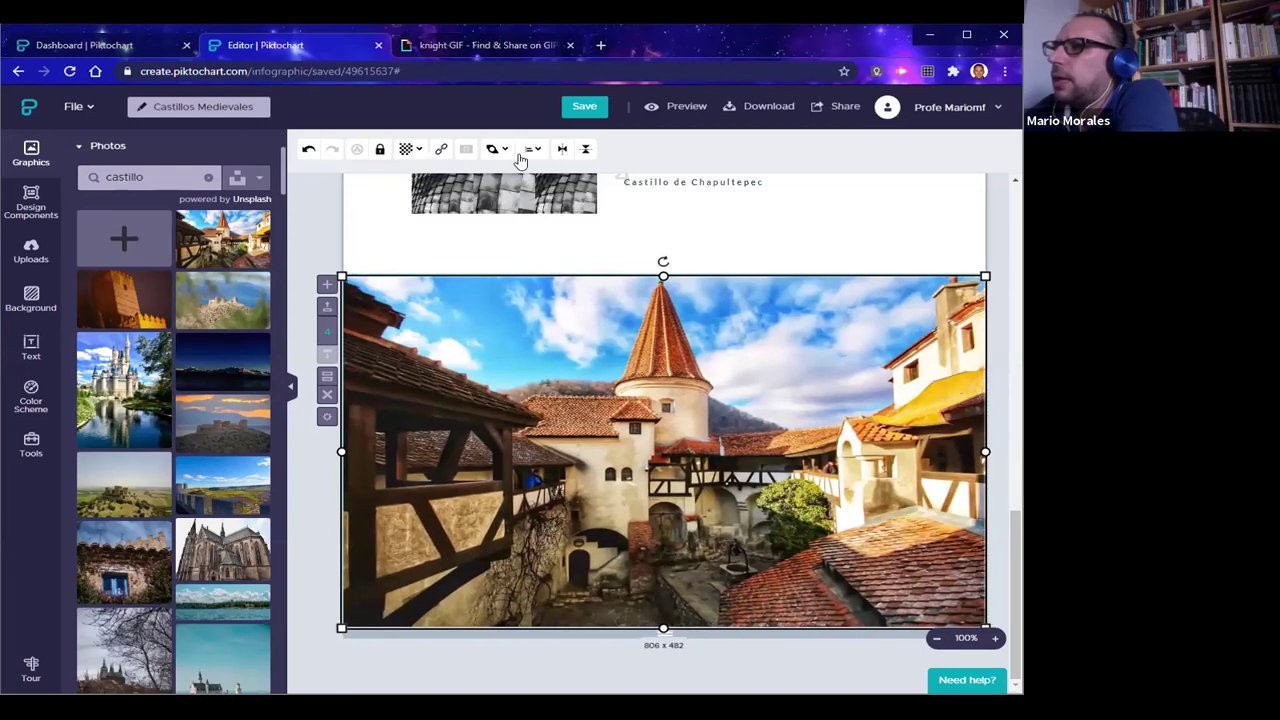
Send the courtyard photo behind the timeline and set its opacity to 55%
left_click(411, 157)
left_click(491, 149)
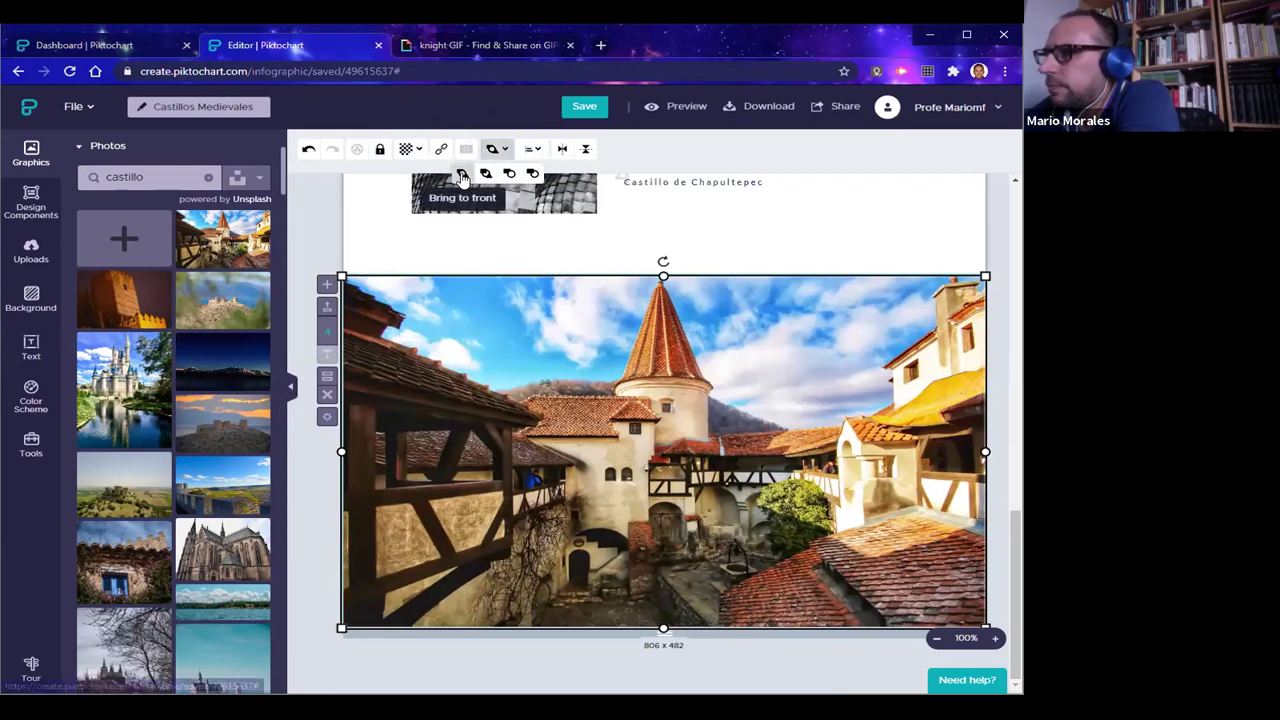
left_click(485, 174)
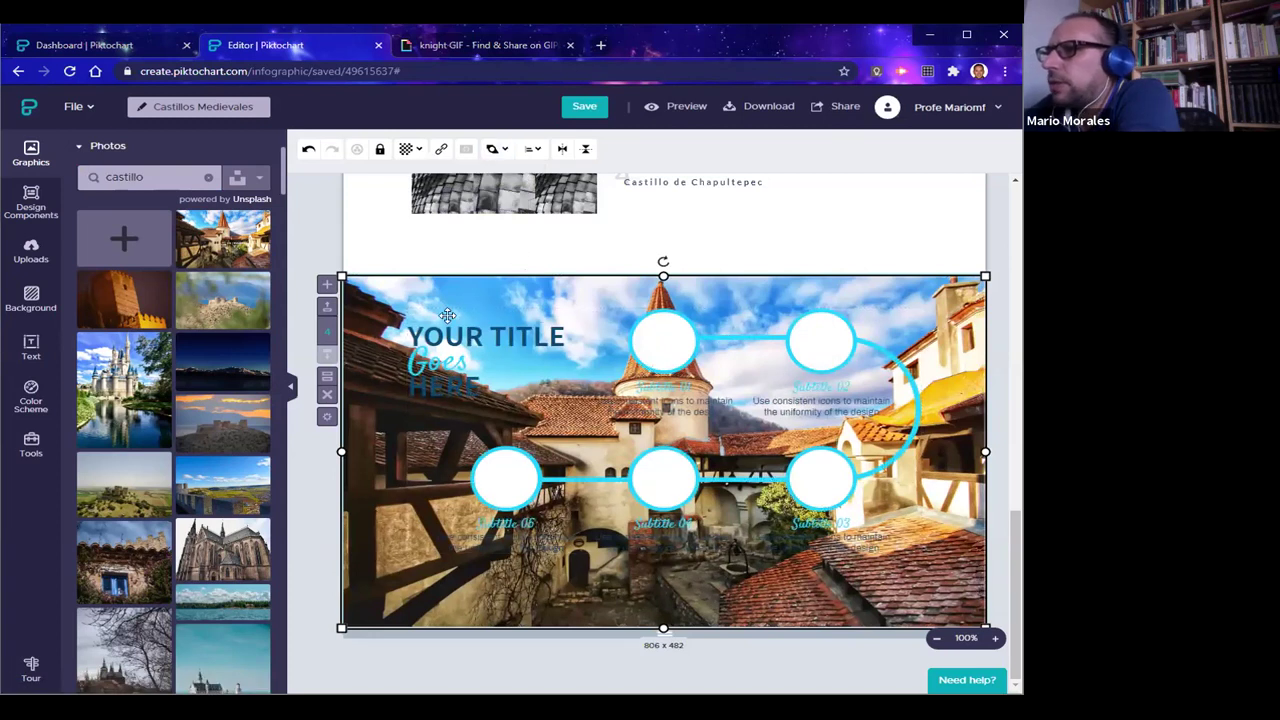
left_click(407, 149)
left_click_drag(421, 181, 391, 189)
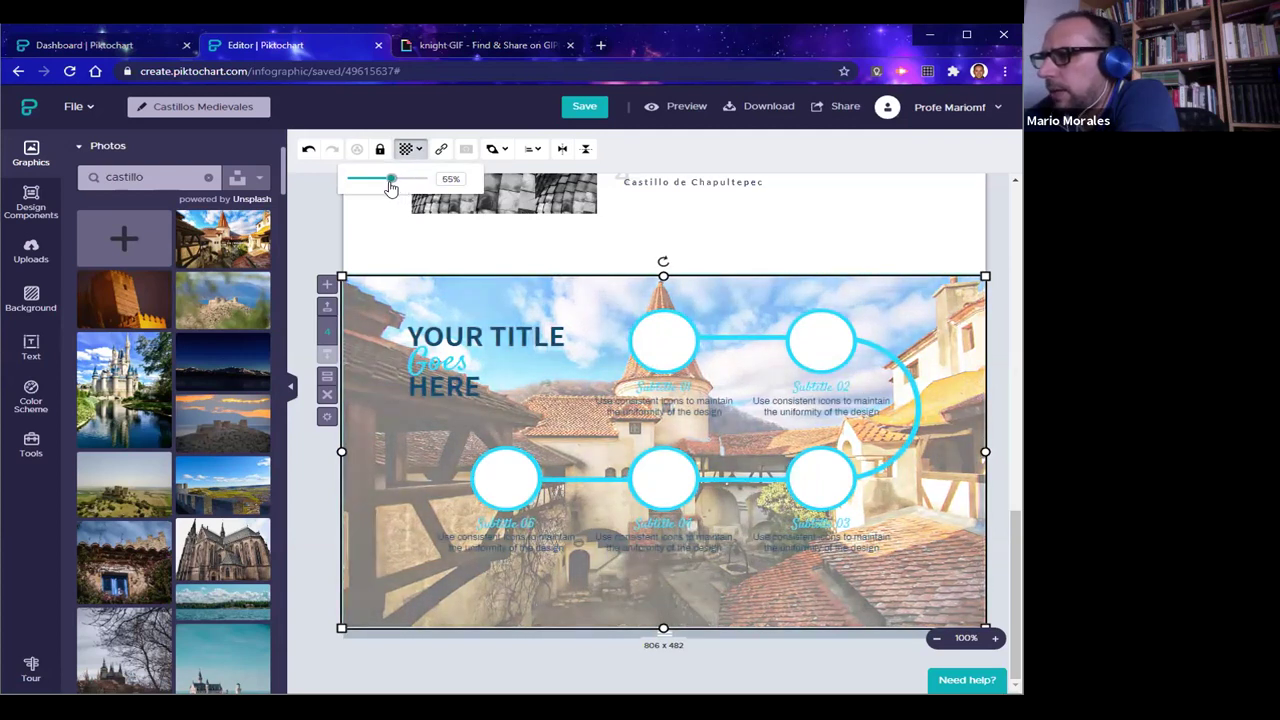
Recolor all five timeline subtitles, from Subtitle 01 to Subtitle 05, to the blue #4A90E2
left_click(478, 360)
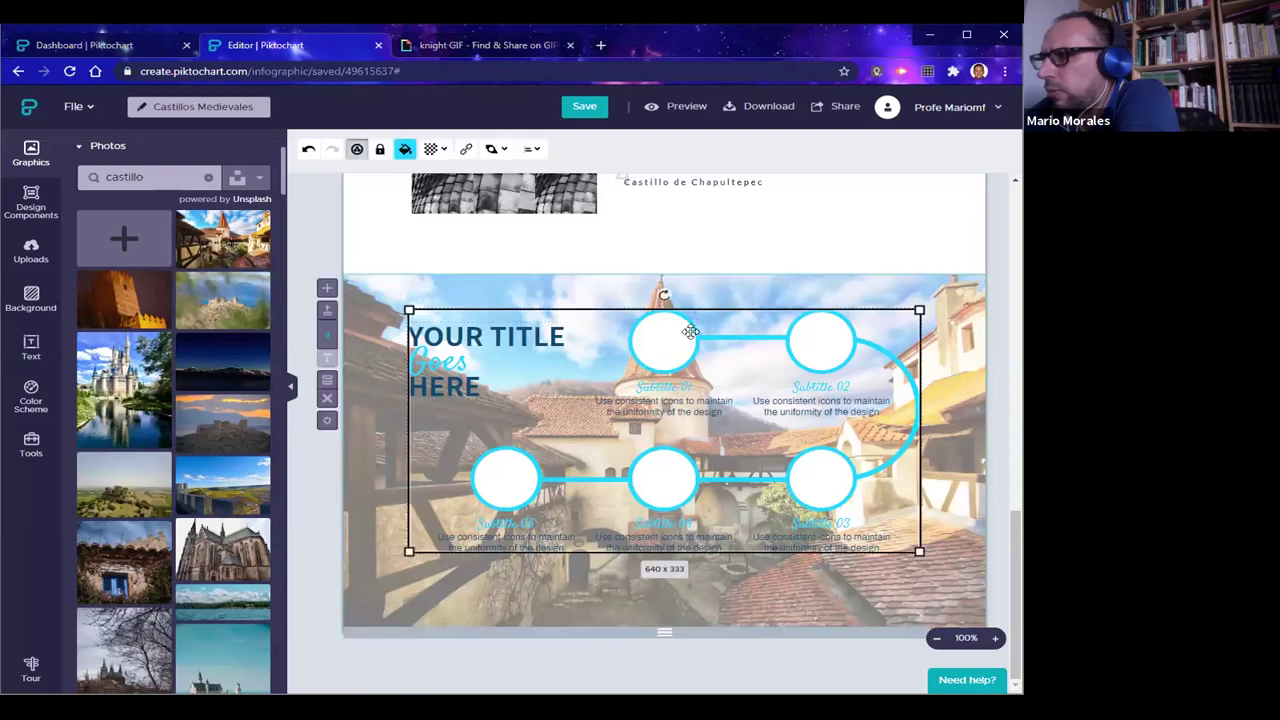
left_click(664, 387)
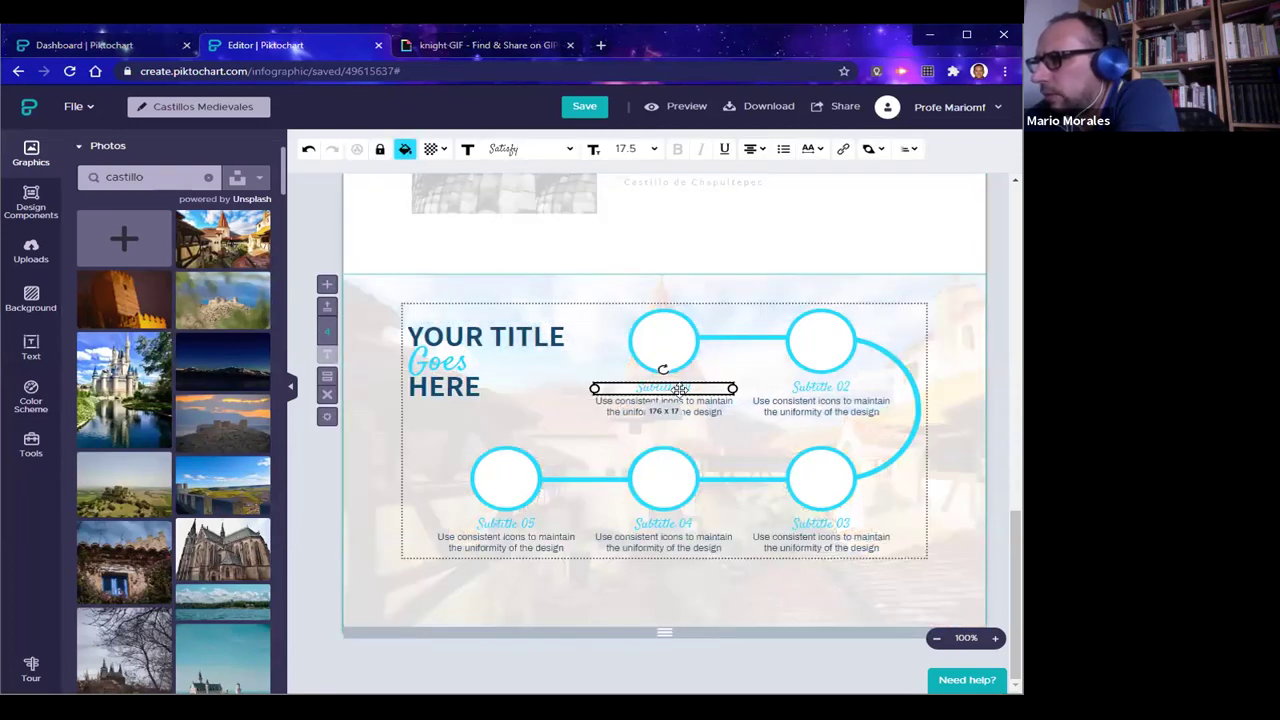
left_click(408, 152)
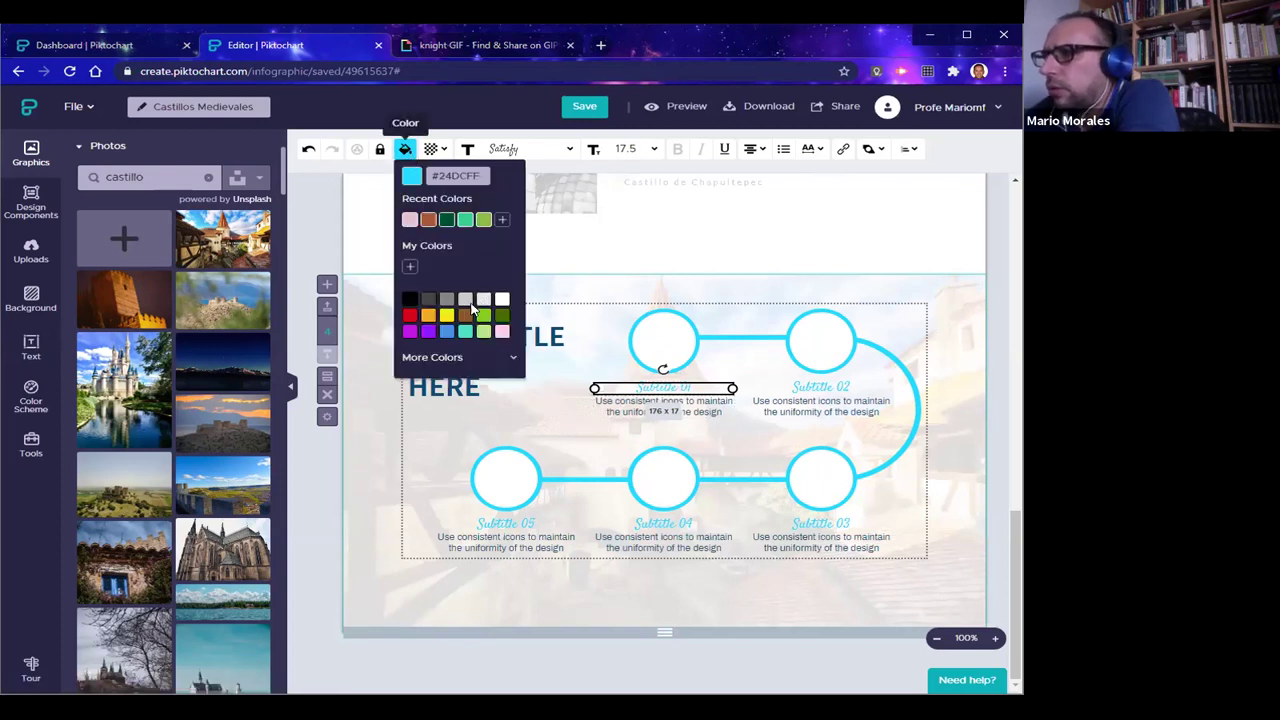
left_click(448, 334)
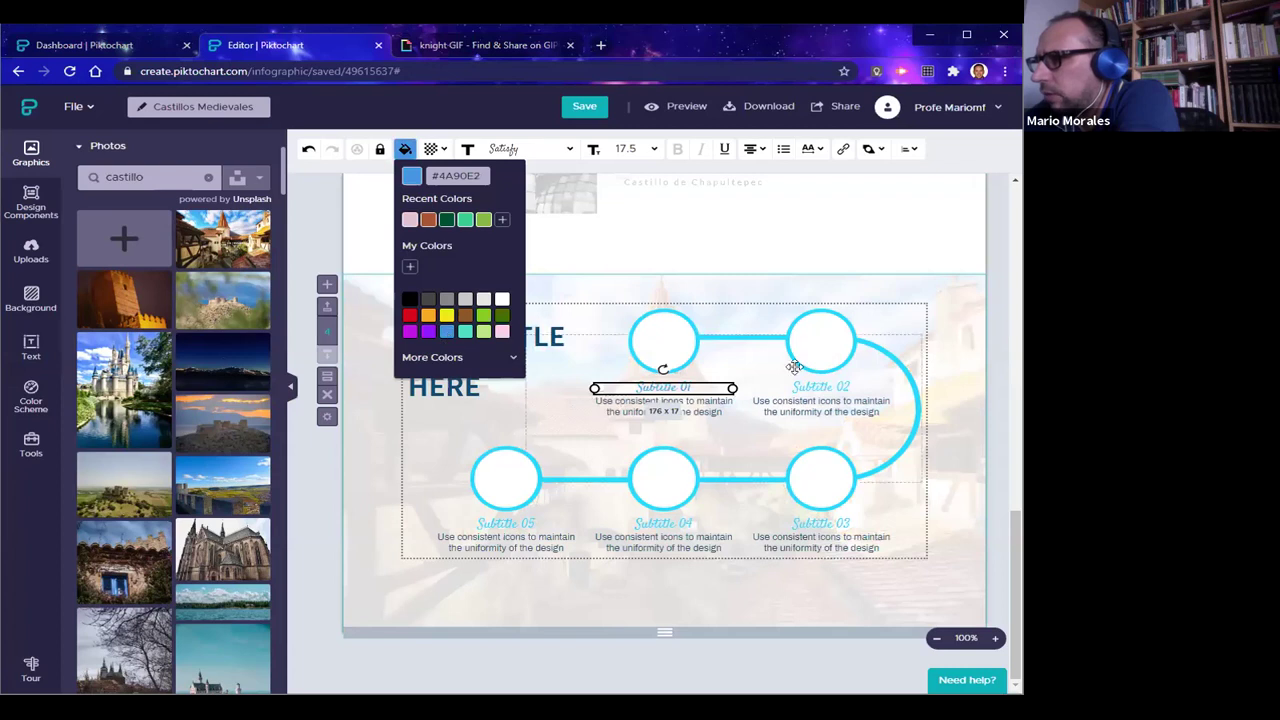
left_click(832, 381)
left_click(446, 334)
left_click(810, 522)
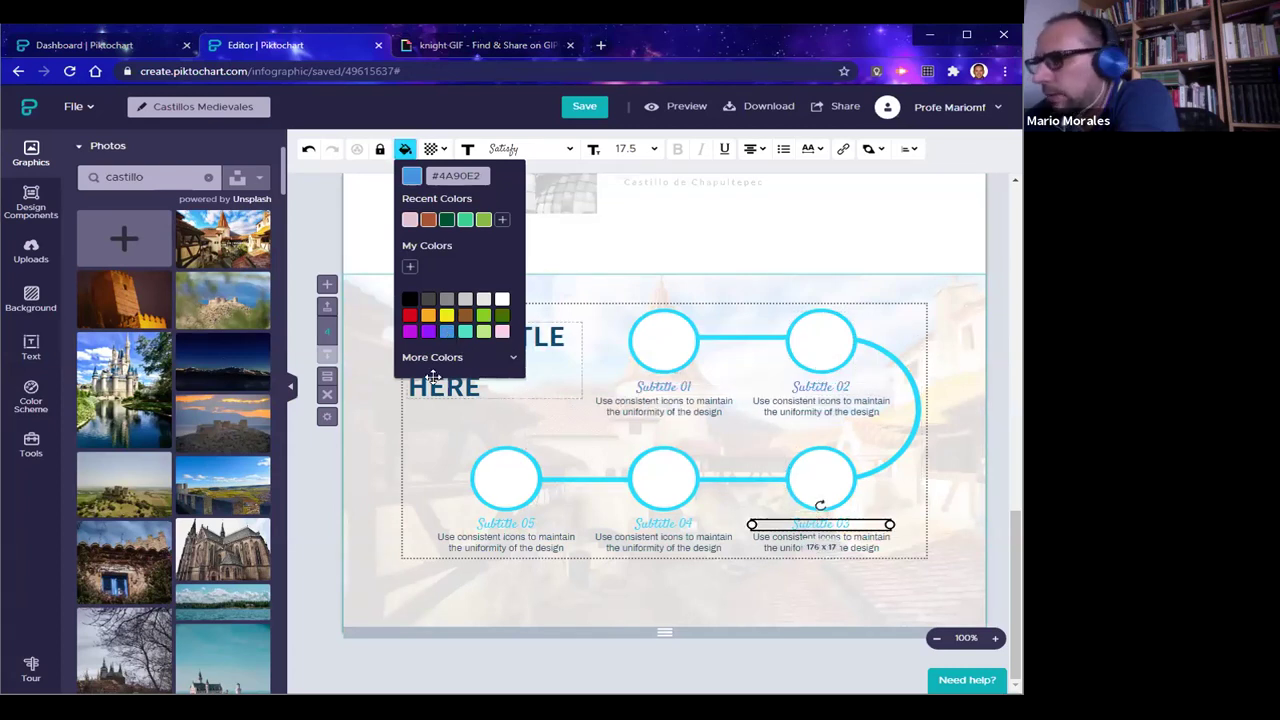
left_click(446, 331)
left_click(663, 523)
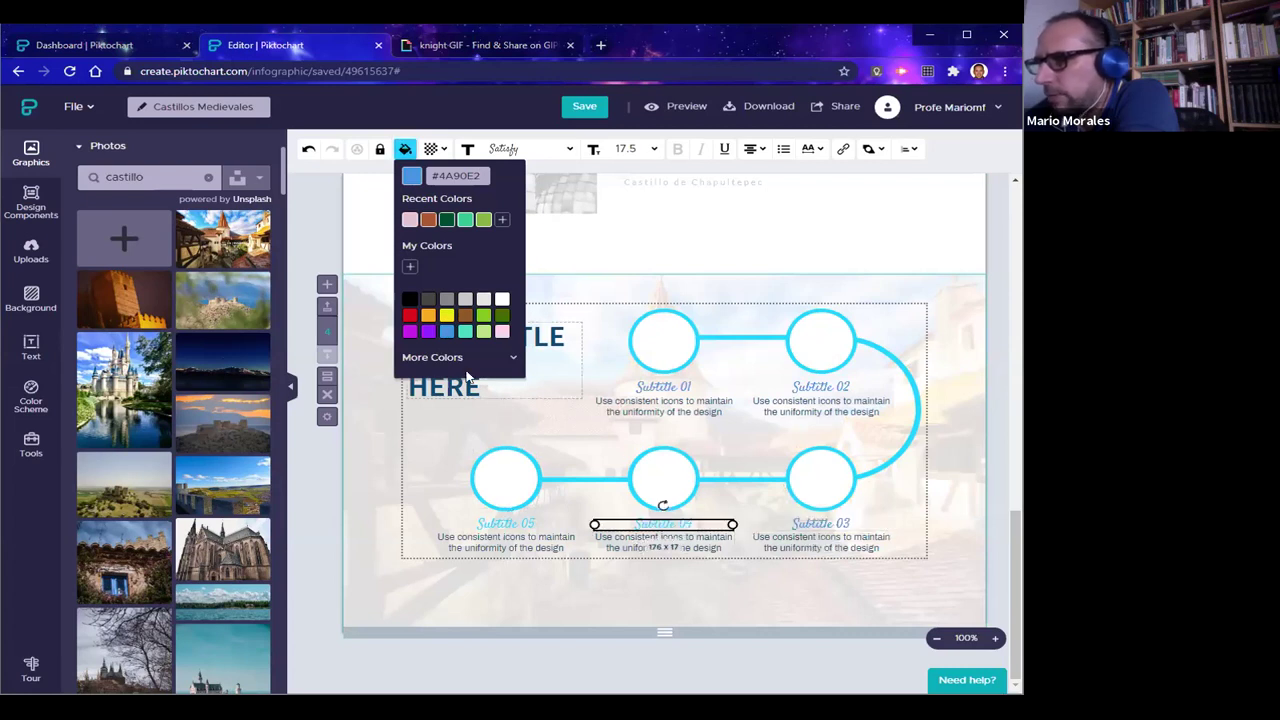
left_click(446, 331)
left_click(505, 523)
left_click(447, 332)
left_click(605, 254)
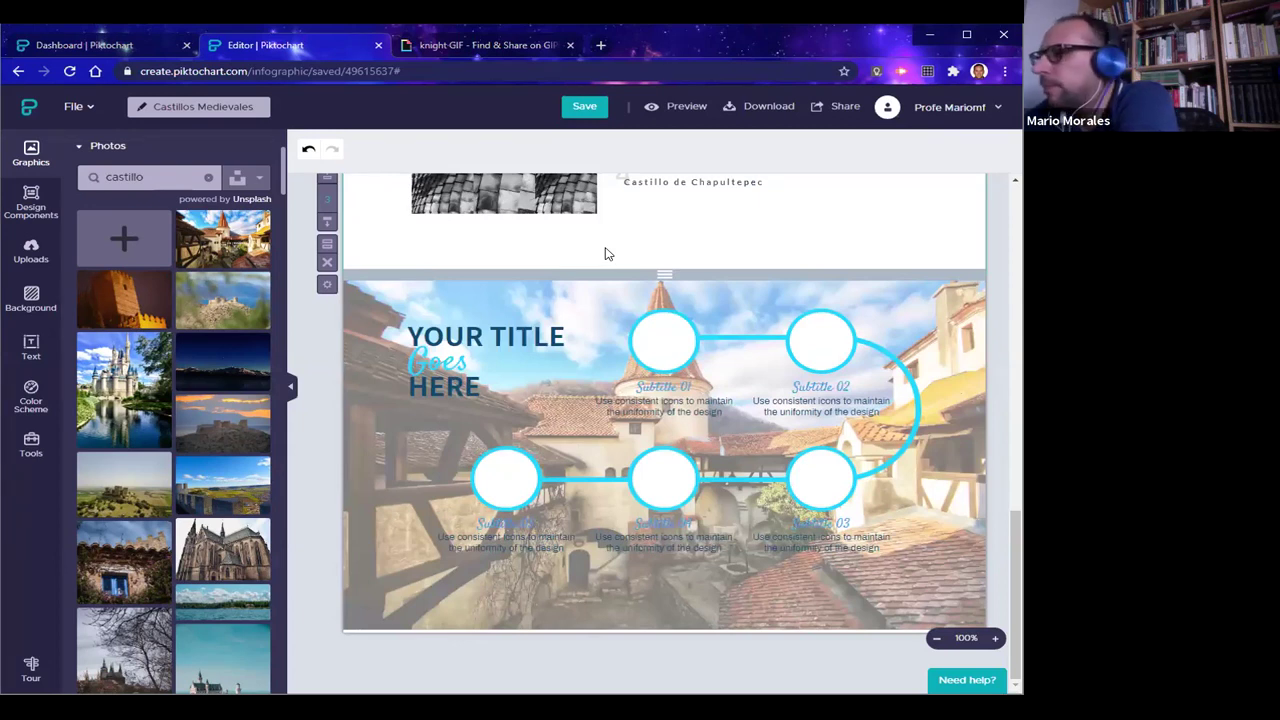
Replace the script word "Goes" in the timeline title with "Castillos"
left_click(431, 336)
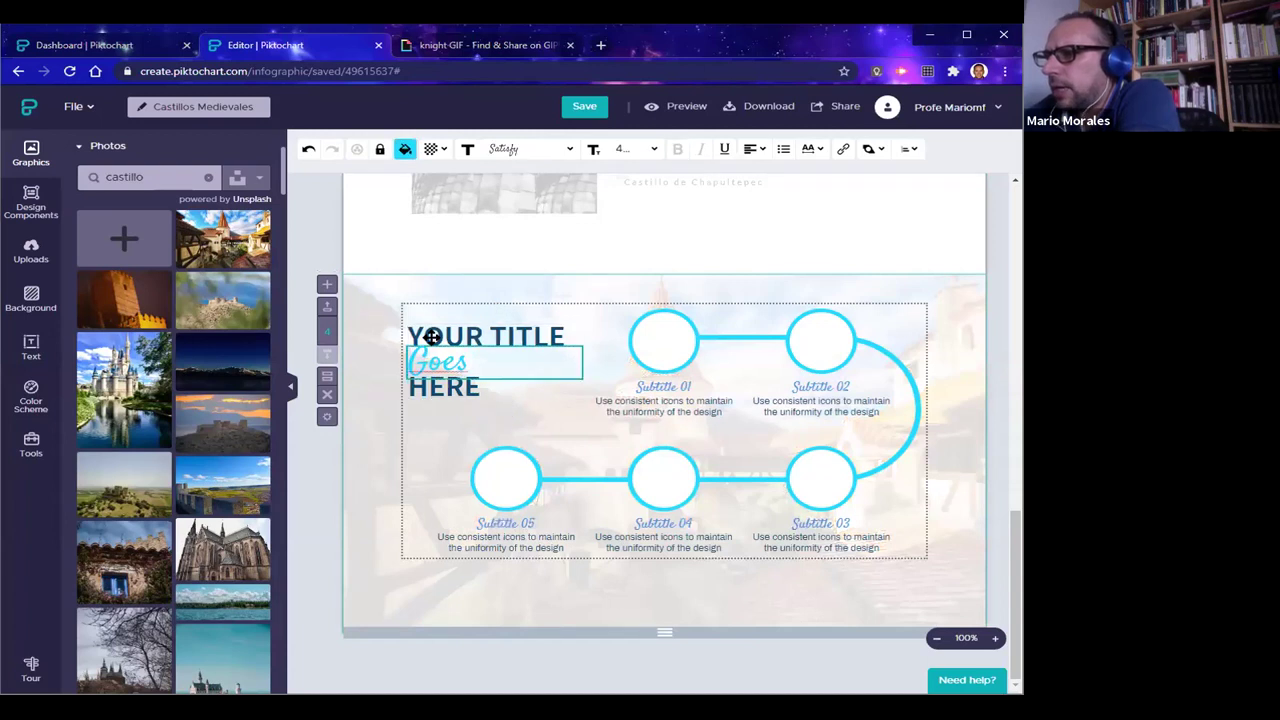
left_click(431, 336)
double_click(462, 366)
left_click_drag(447, 363, 410, 365)
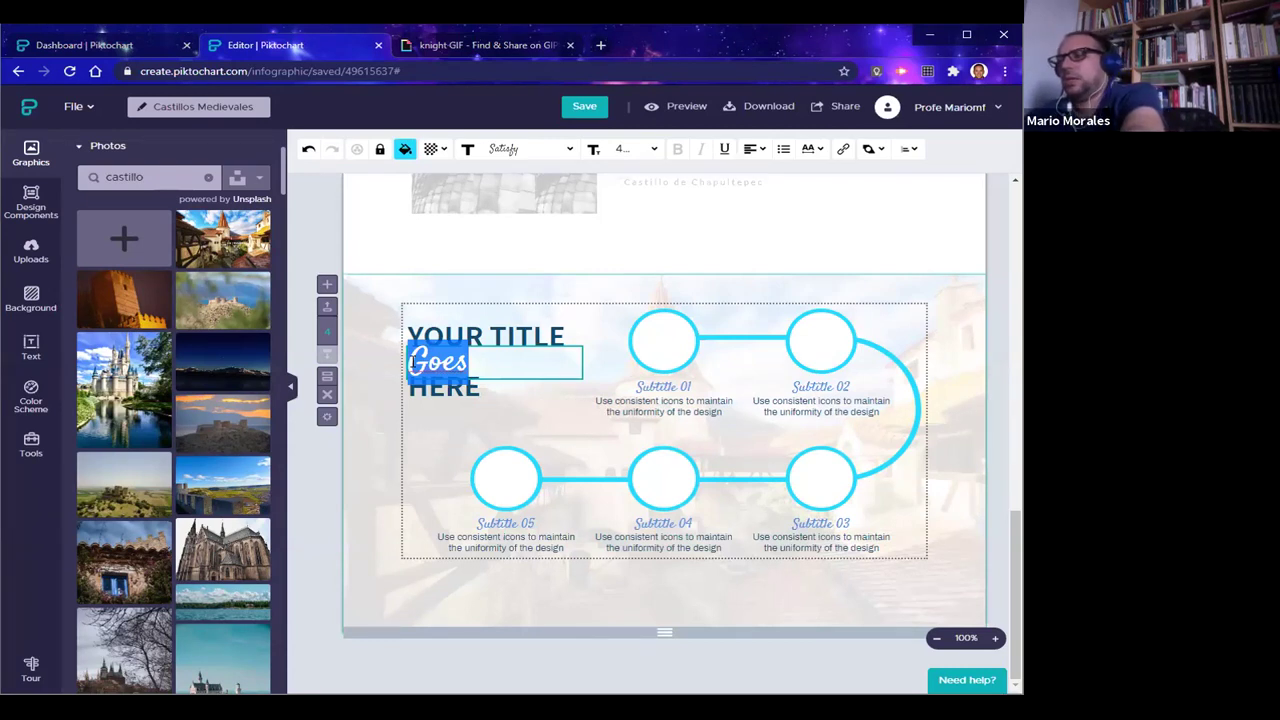
type("Castillo")
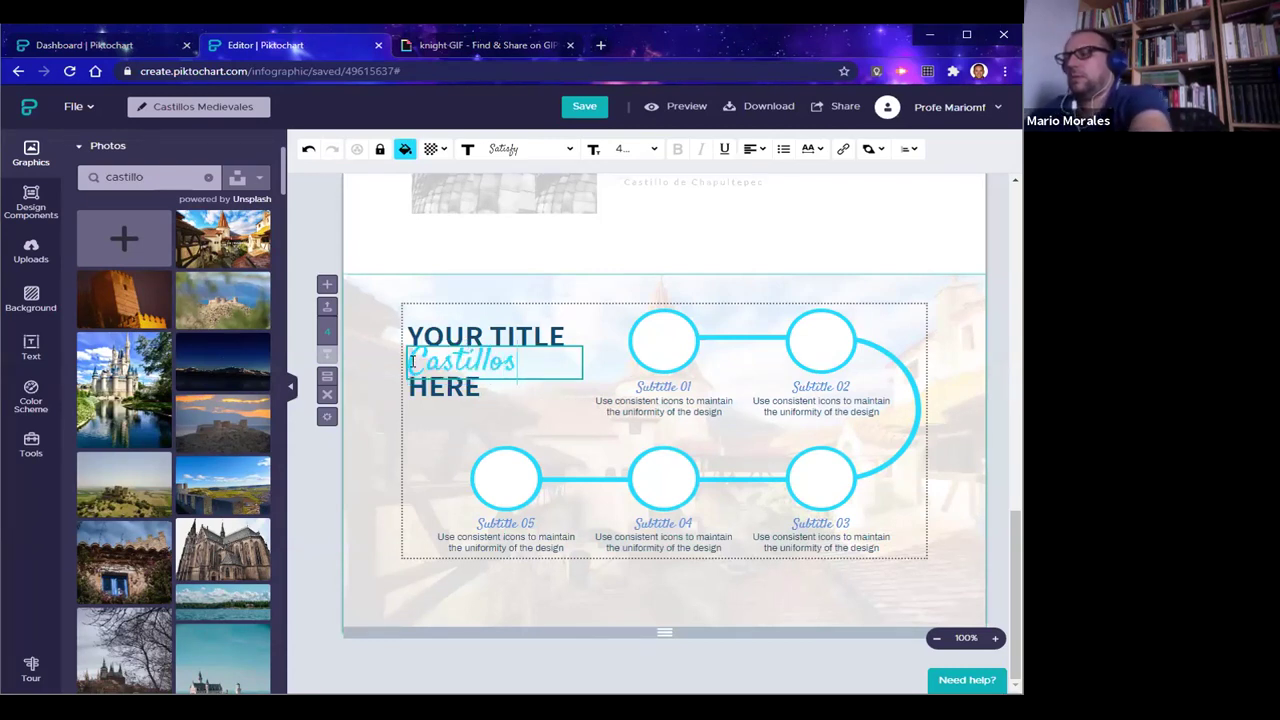
Replace "YOUR TITLE" in the timeline heading with "Paso a Paso" and delete the word "HERE"
left_click(475, 329)
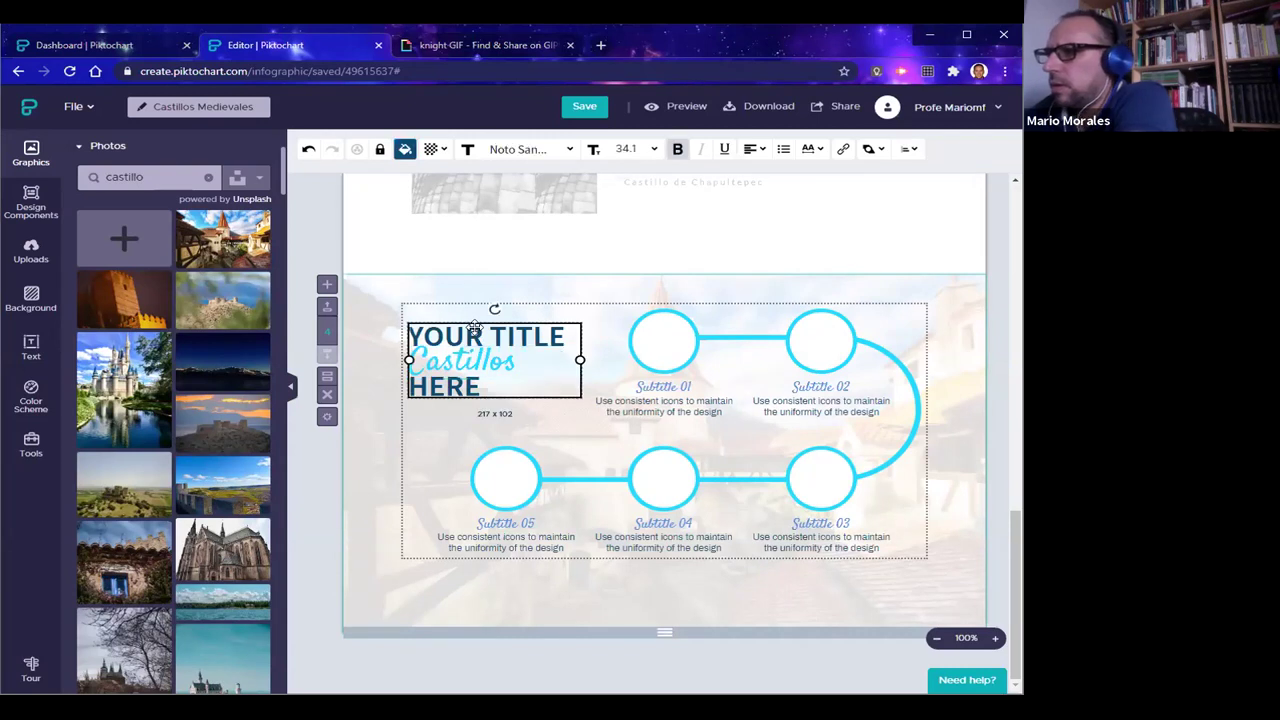
left_click(477, 330)
left_click_drag(491, 335, 409, 337)
type("pas")
key("BackSpace")
key("BackSpace")
key("BackSpace")
type("Pas")
key("BackSpace")
type("aso a Paso")
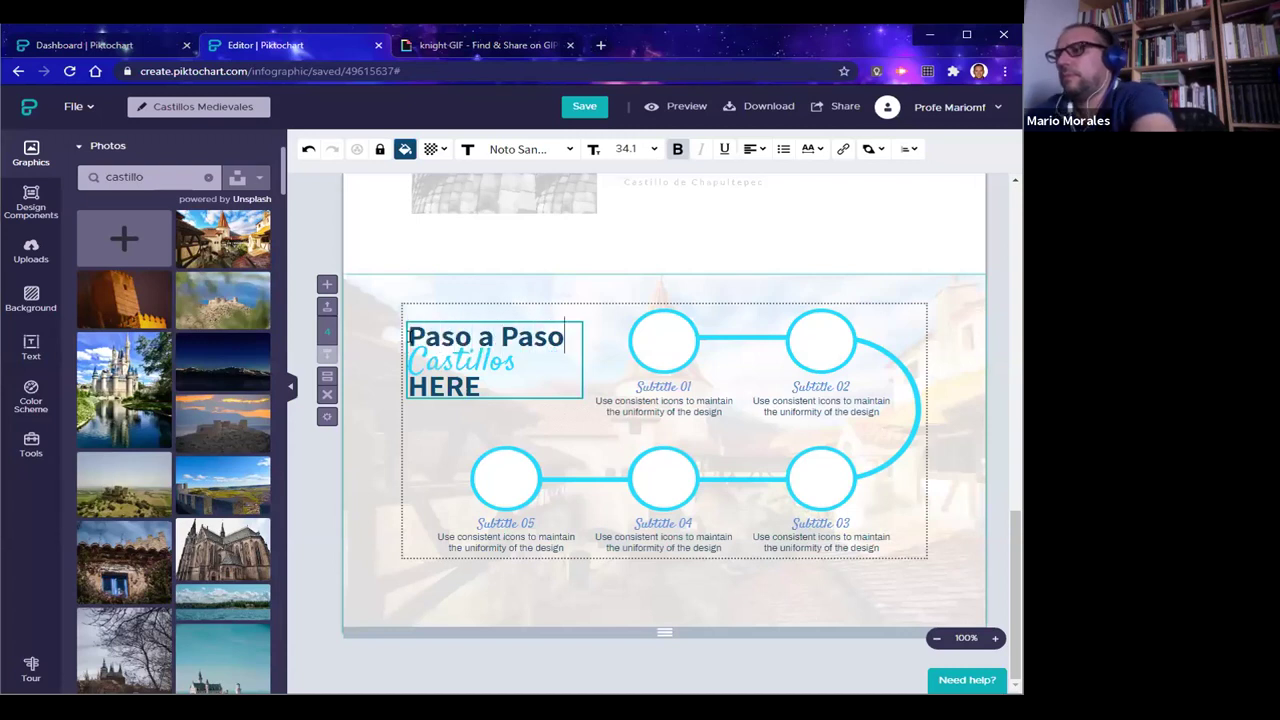
left_click_drag(493, 389, 411, 386)
key("BackSpace")
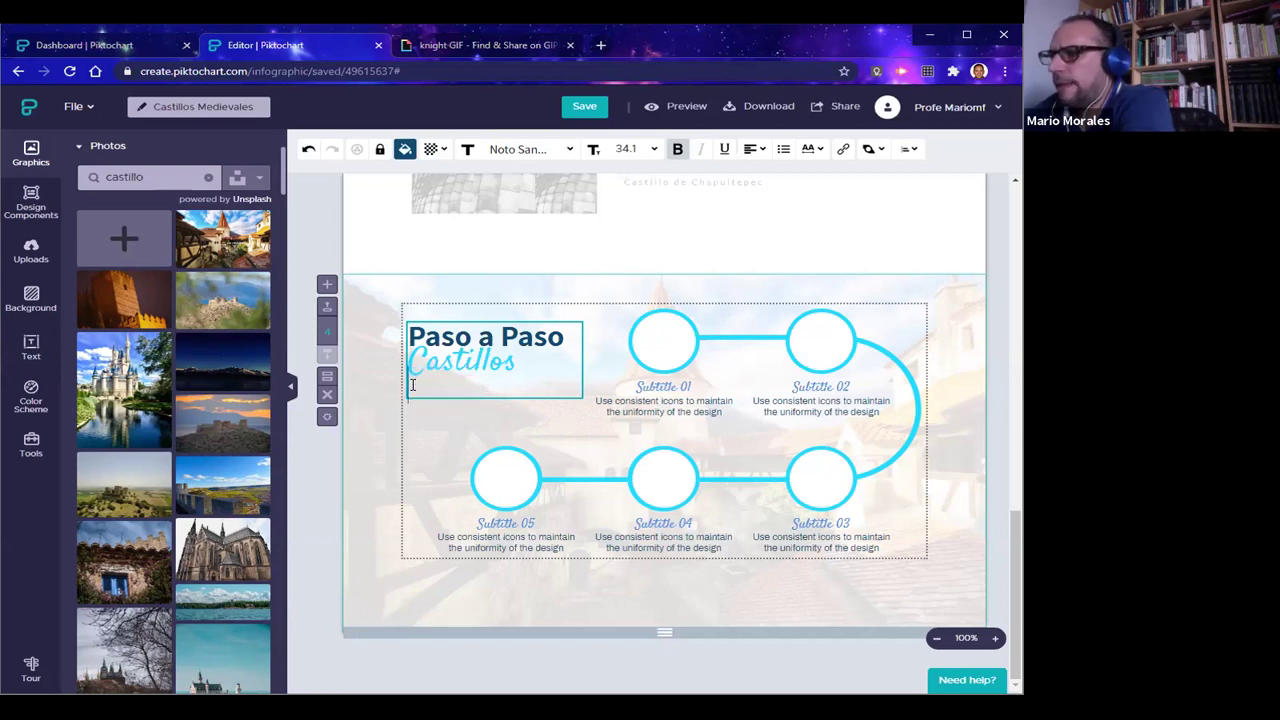
left_click(460, 272)
left_click(480, 338)
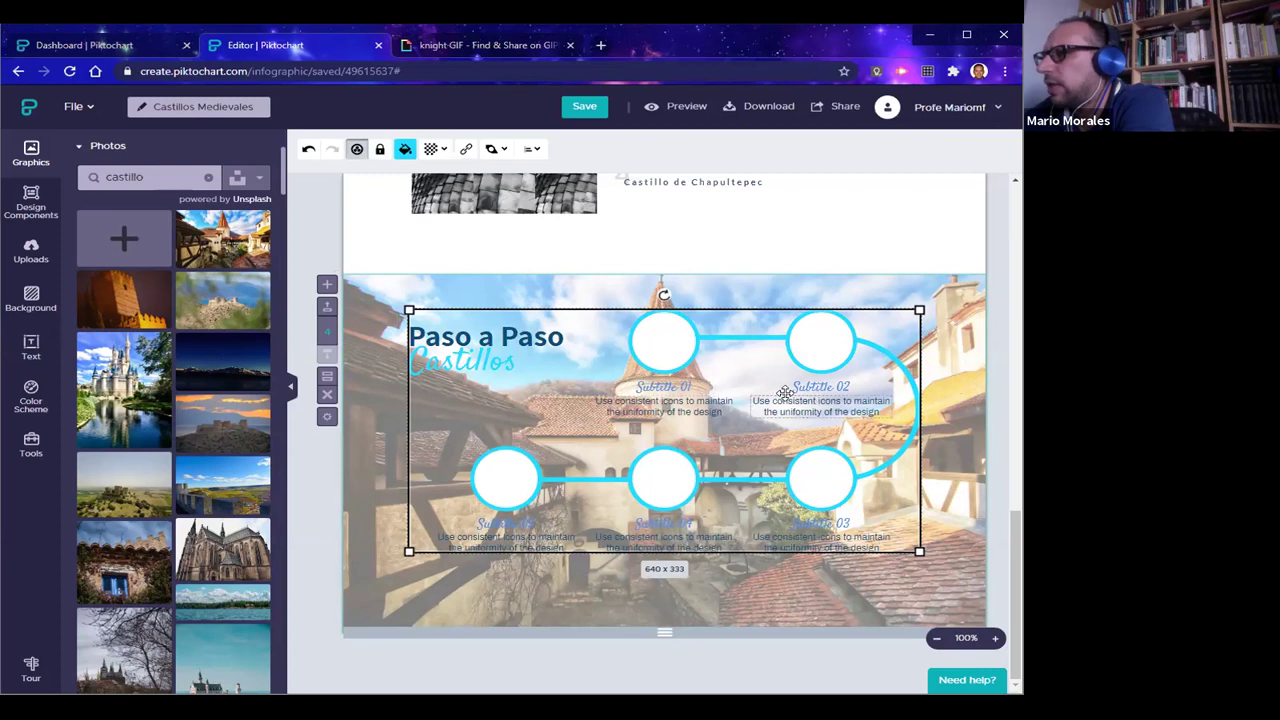
double_click(661, 351)
left_click(718, 615)
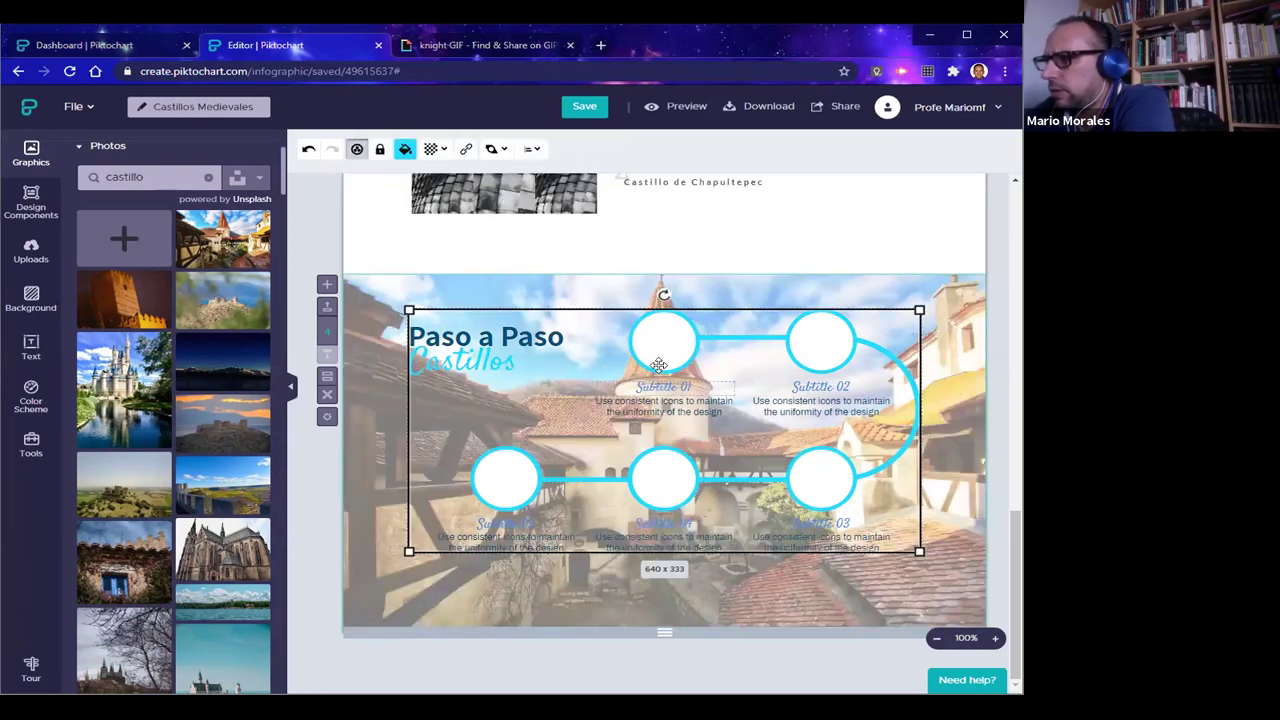
left_click(520, 265)
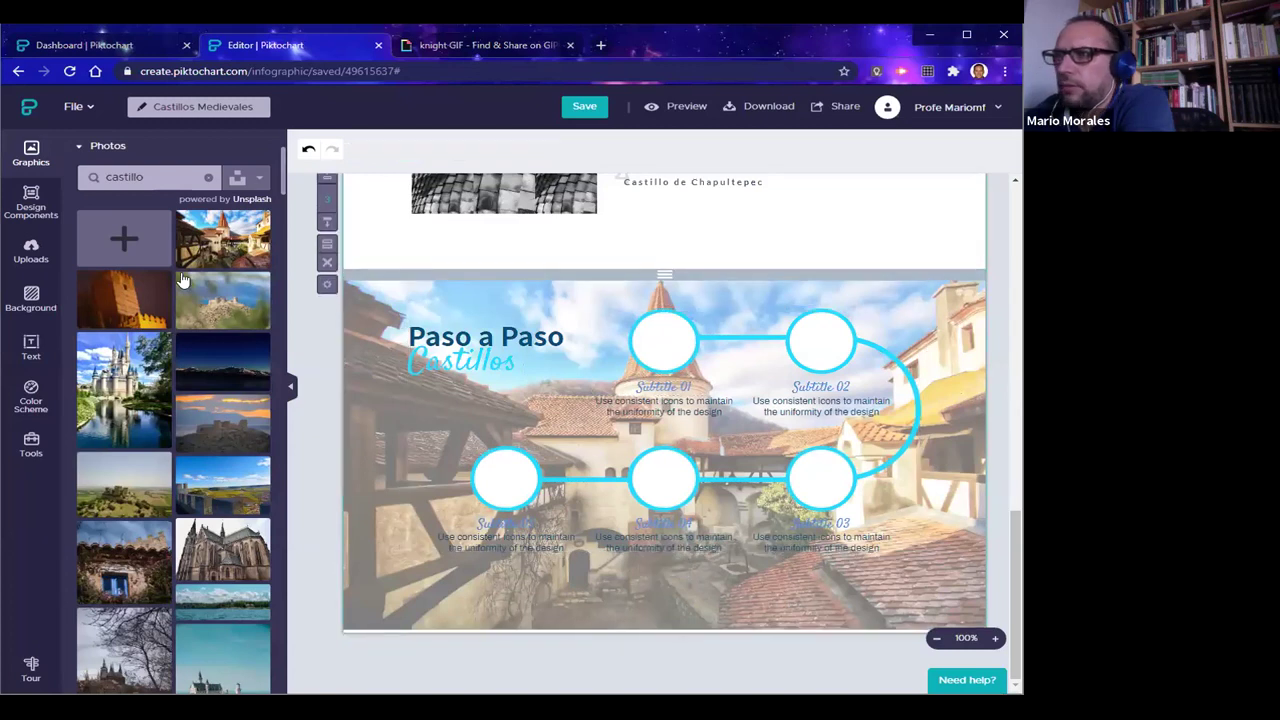
double_click(148, 176)
scroll(165, 445, "down", 2)
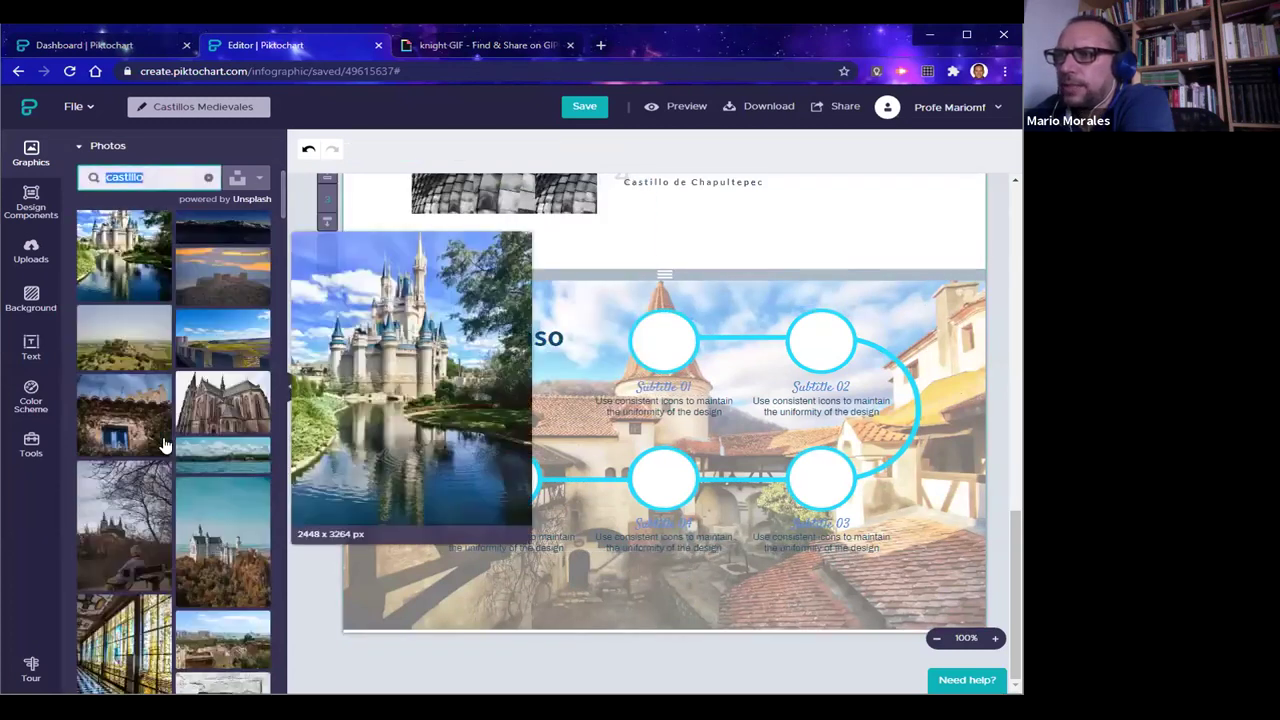
scroll(165, 445, "down", 3)
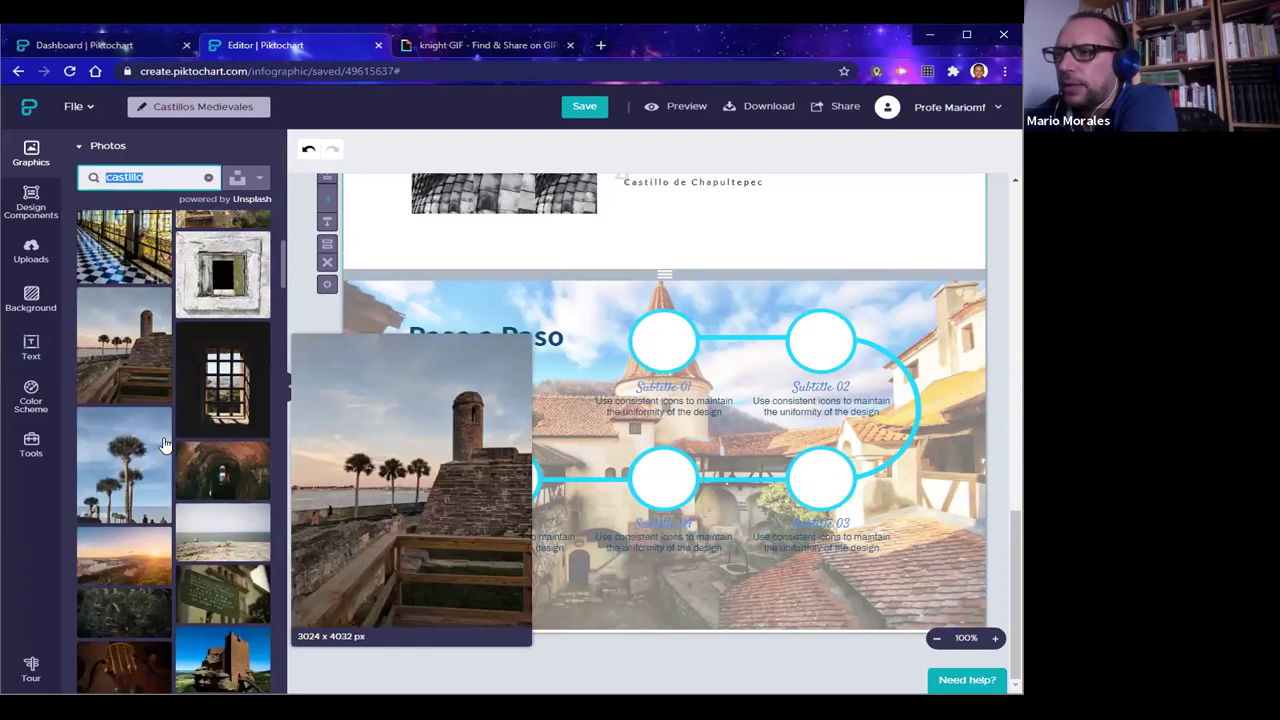
scroll(165, 445, "down", 2)
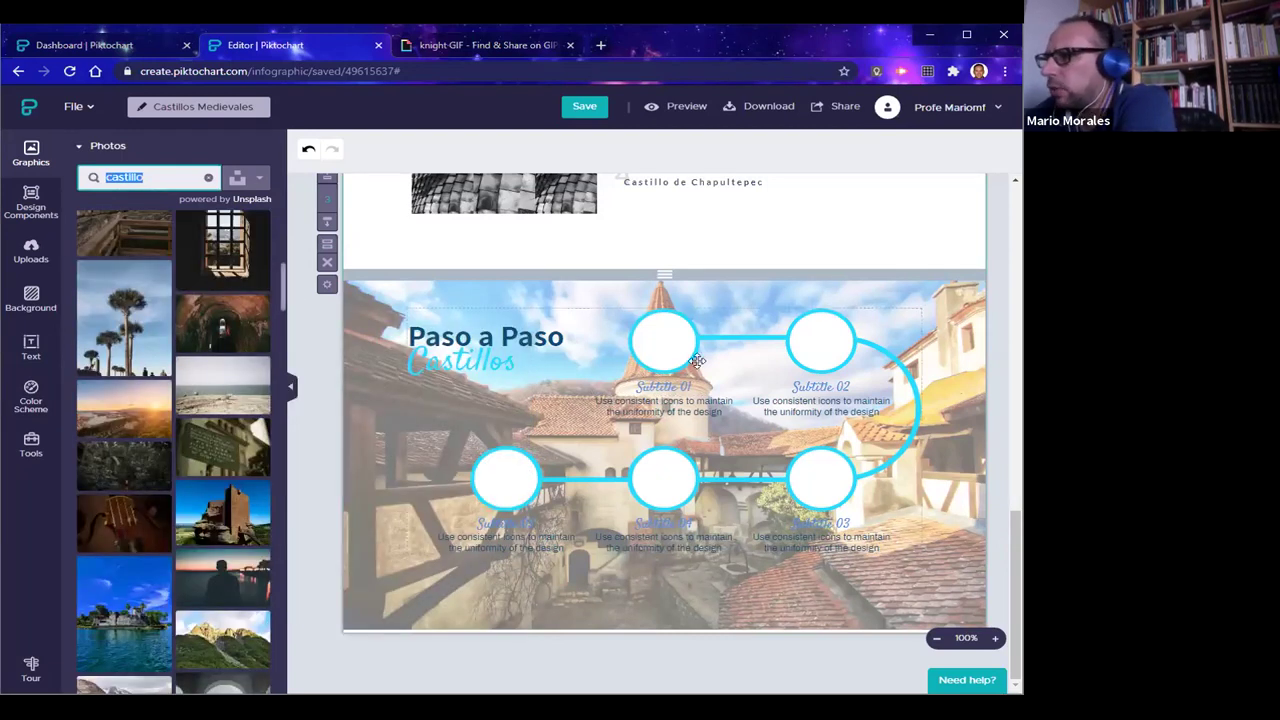
left_click(496, 247)
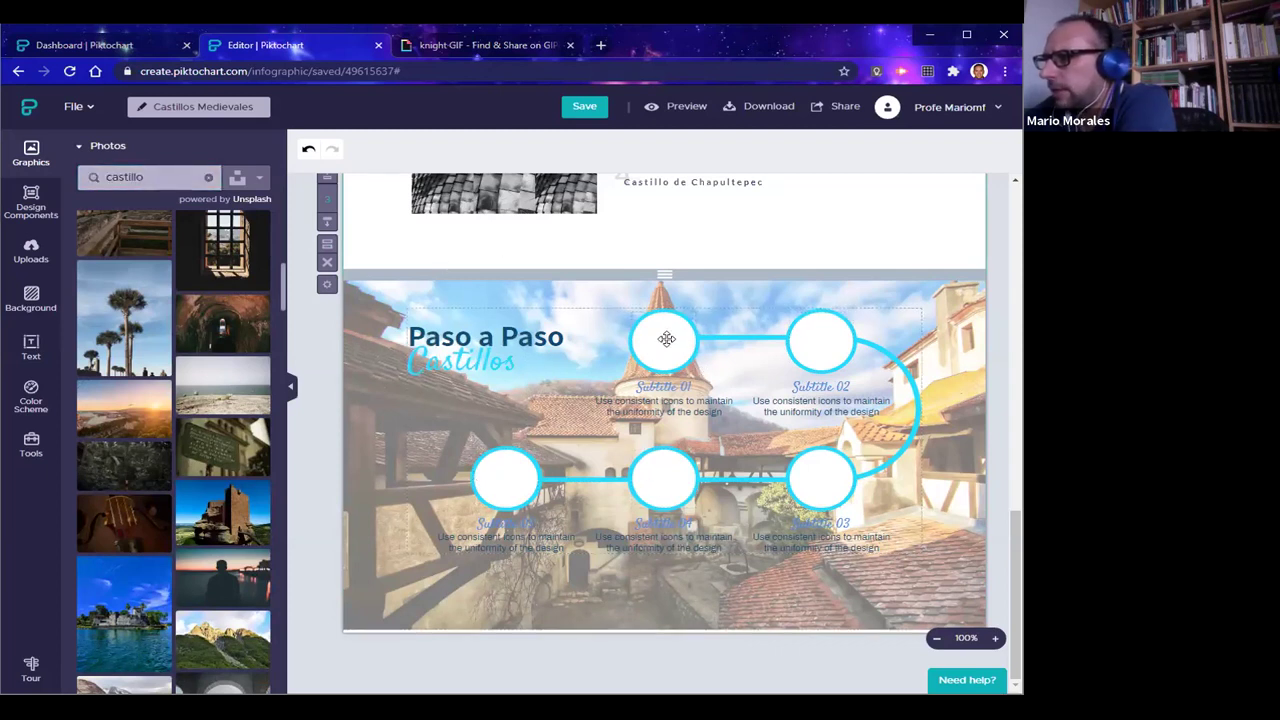
Add the round brush-edged photo frame, about 169 x 168, to the middle of the timeline between the circles
left_click(95, 150)
left_click(107, 296)
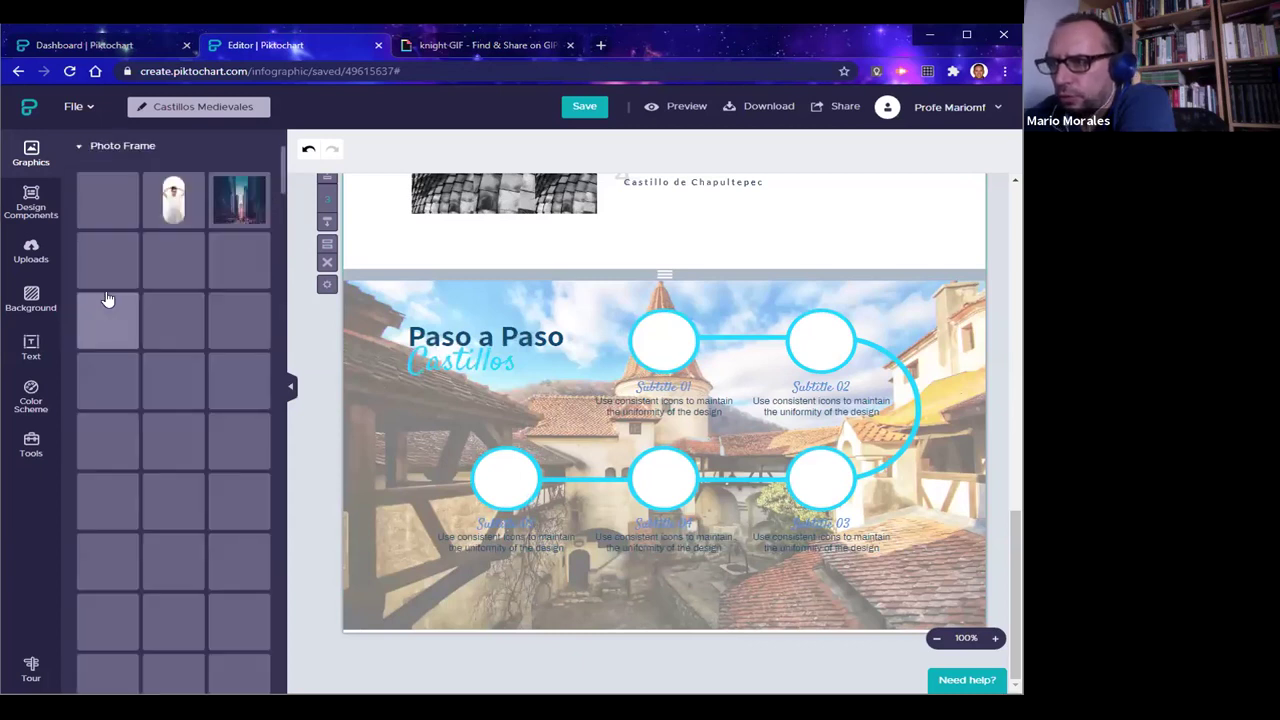
scroll(172, 420, "down", 1)
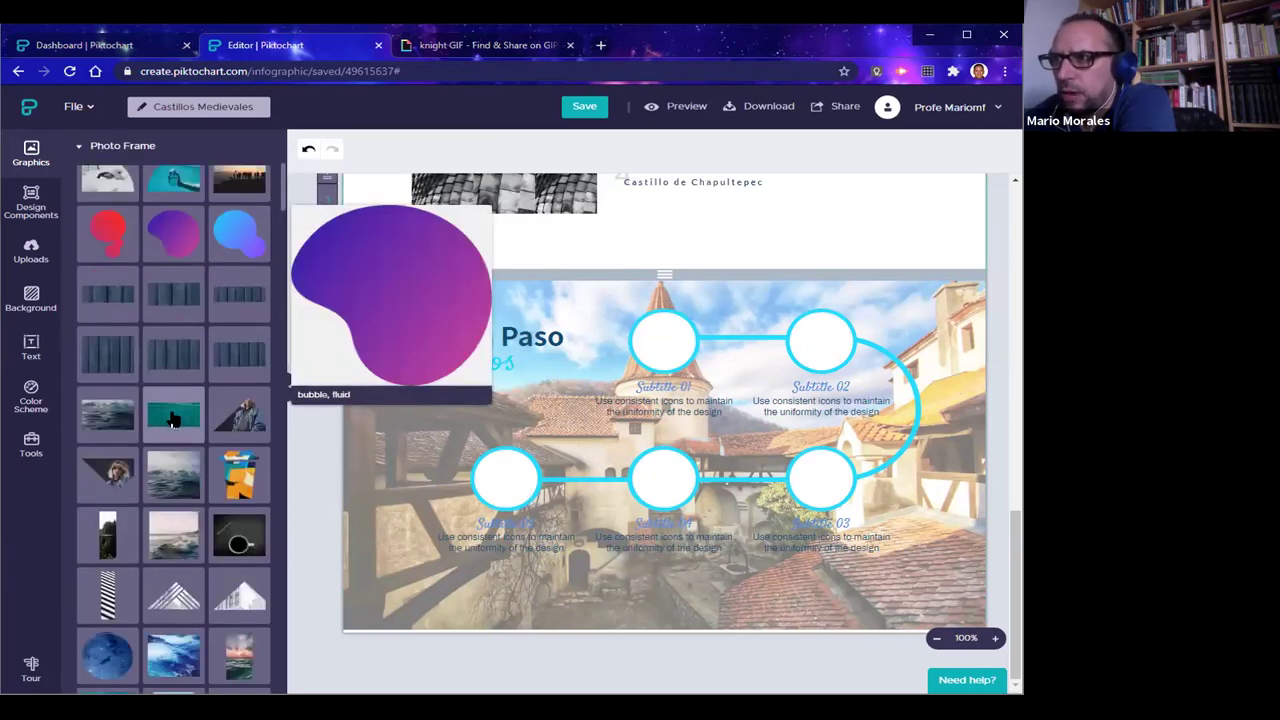
scroll(172, 420, "down", 4)
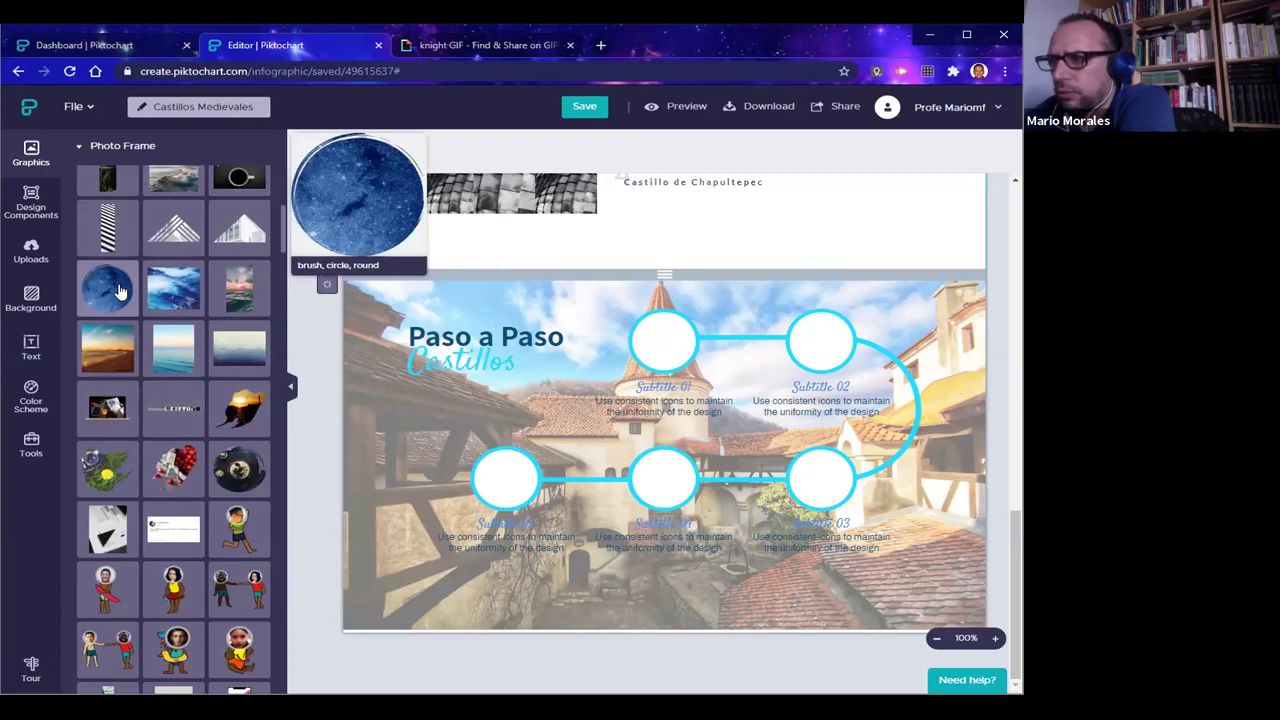
mouse_move(118, 291)
left_mouse_down()
mouse_move(660, 230)
mouse_move(634, 249)
mouse_move(666, 225)
mouse_move(753, 435)
left_mouse_up()
Look through the "castillo" photos for a picture to fill the round photo frame
mouse_move(185, 289)
scroll(170, 260, "up", 5)
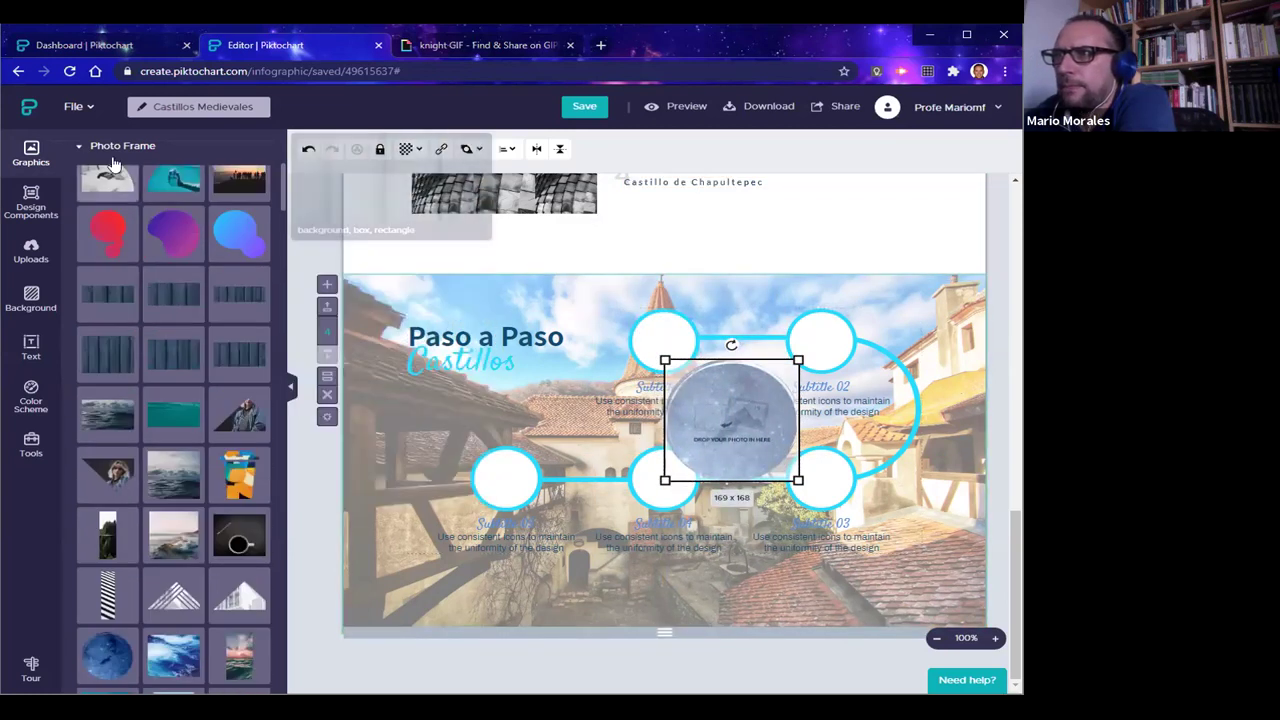
left_click(80, 145)
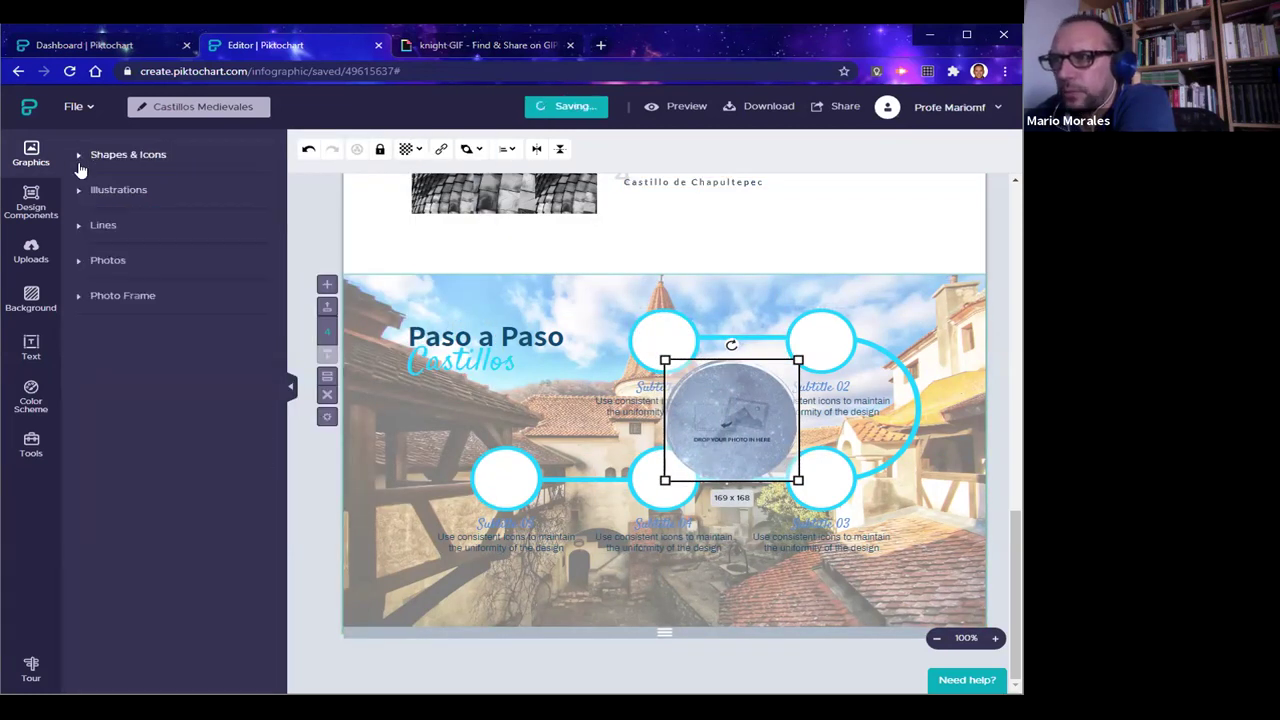
left_click(120, 262)
scroll(183, 455, "down", 2)
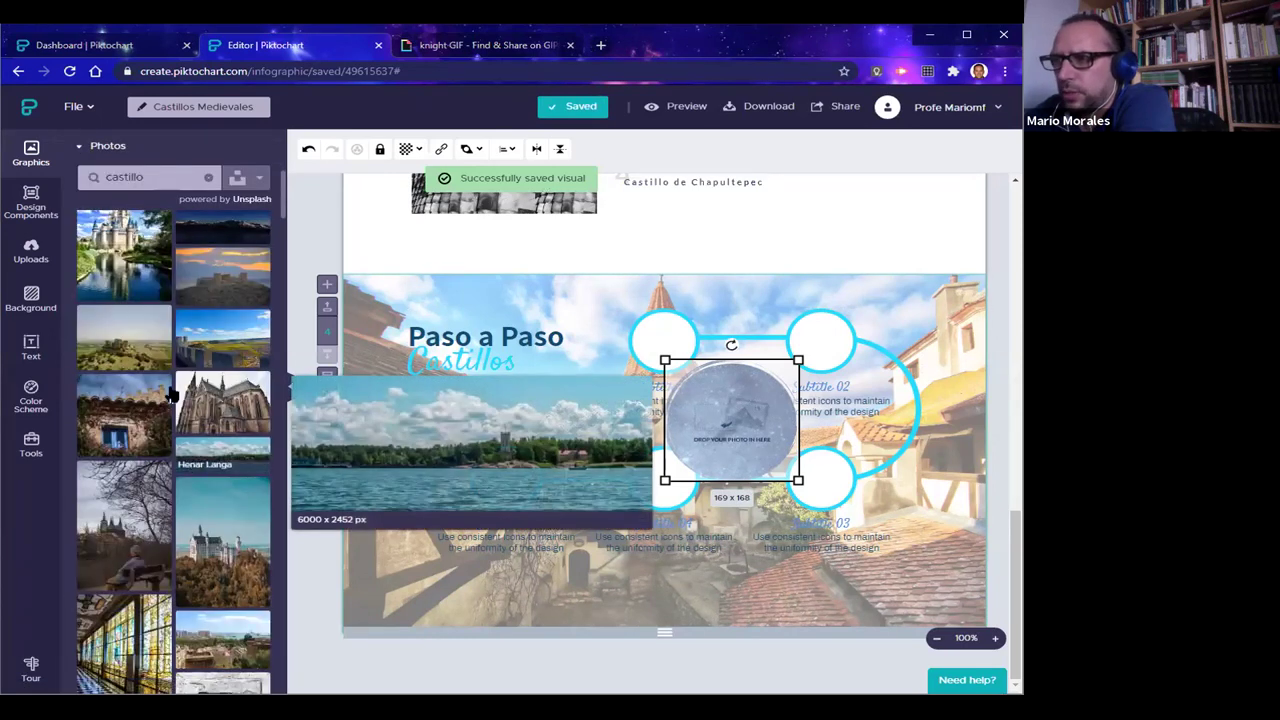
scroll(209, 450, "down", 3)
scroll(209, 453, "down", 7)
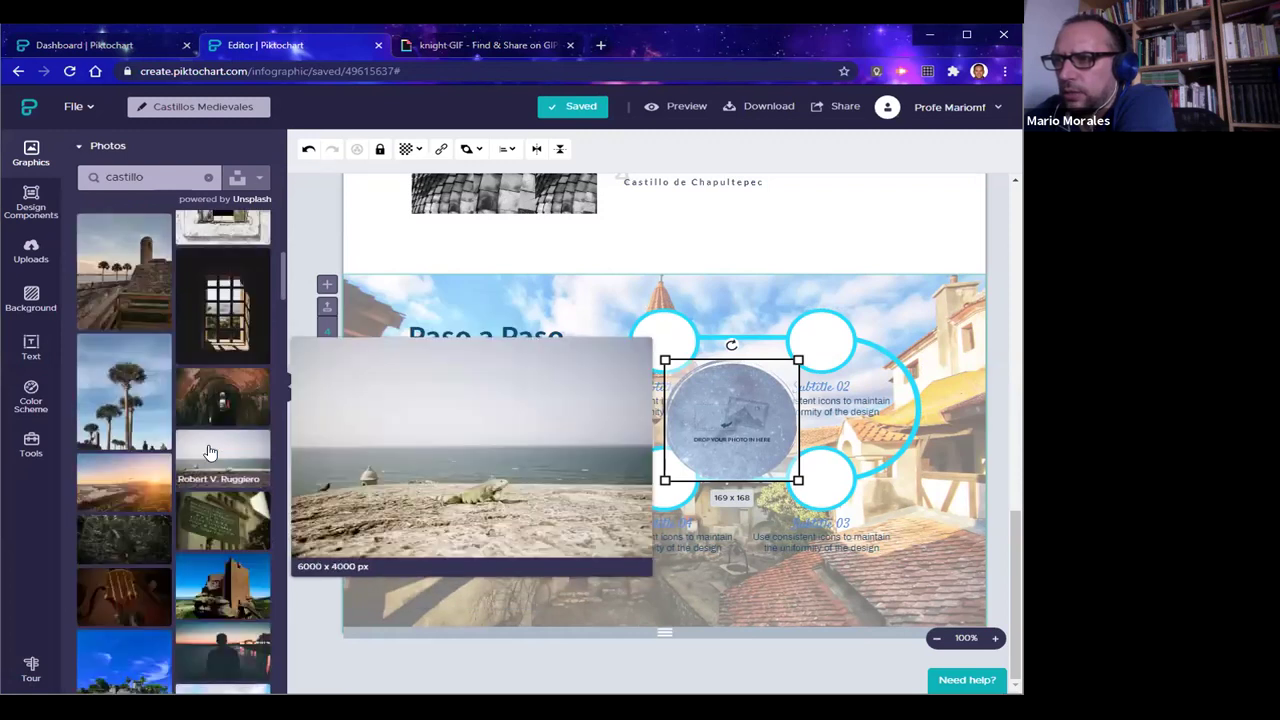
Place the barred-window photo in the round picture frame and shrink the frame onto the Subtitle 01 circle
left_click(225, 300)
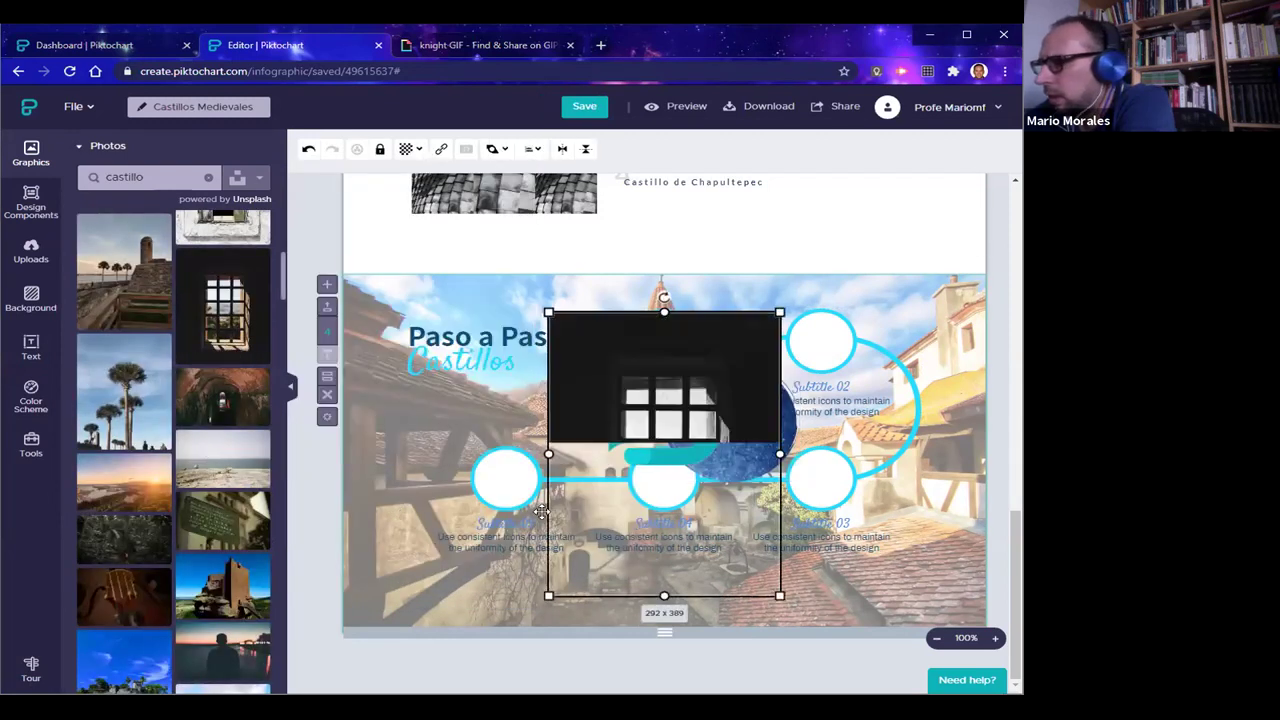
left_click_drag(633, 537, 732, 426)
mouse_move(666, 357)
left_mouse_down()
mouse_move(700, 392)
mouse_move(645, 286)
mouse_move(634, 309)
mouse_move(652, 326)
mouse_move(629, 314)
mouse_move(653, 370)
left_mouse_up()
left_click(768, 251)
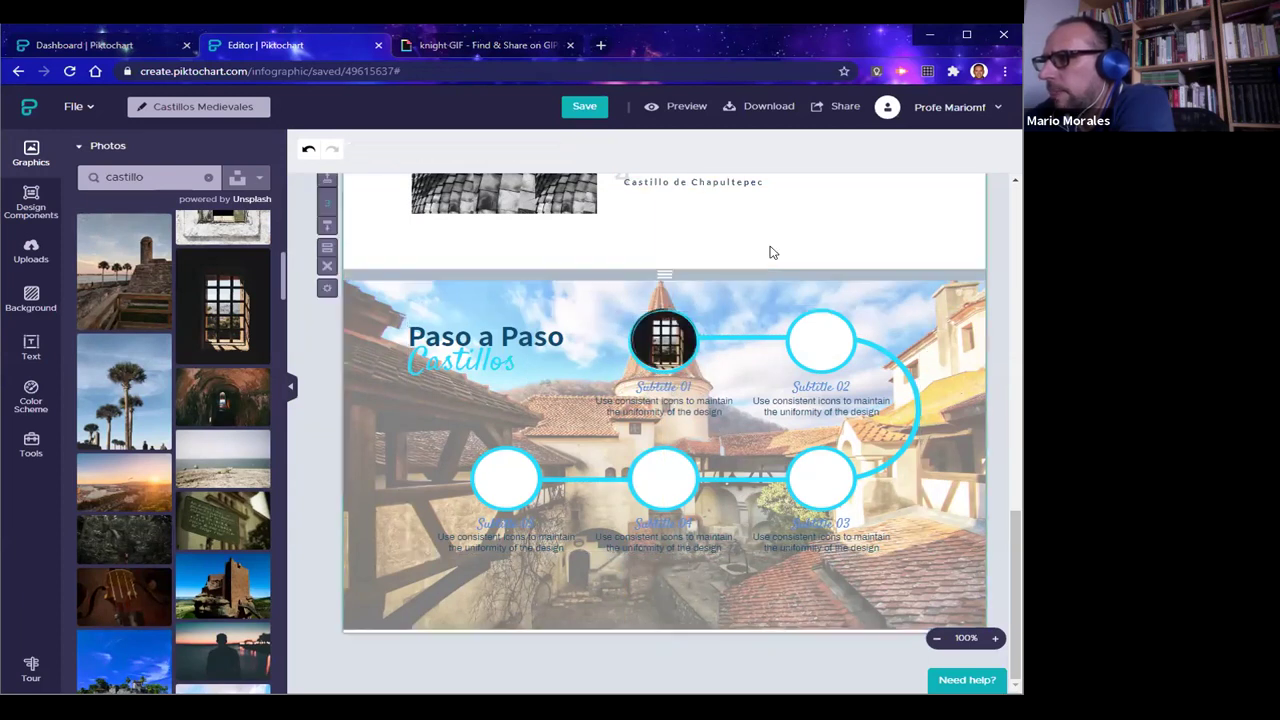
Shrink the round window photo to about 78 x 78 so it fits inside the ring of the Subtitle 01 circle
left_click(670, 386)
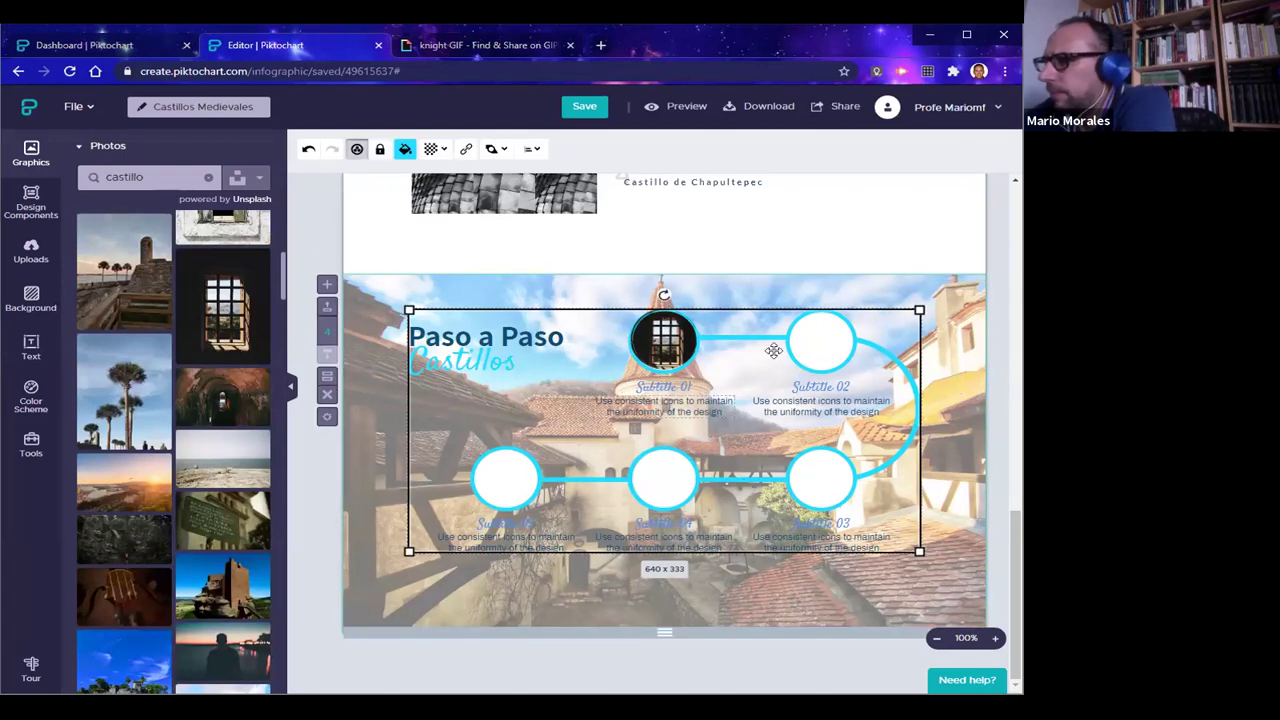
left_click(757, 255)
left_click(692, 342)
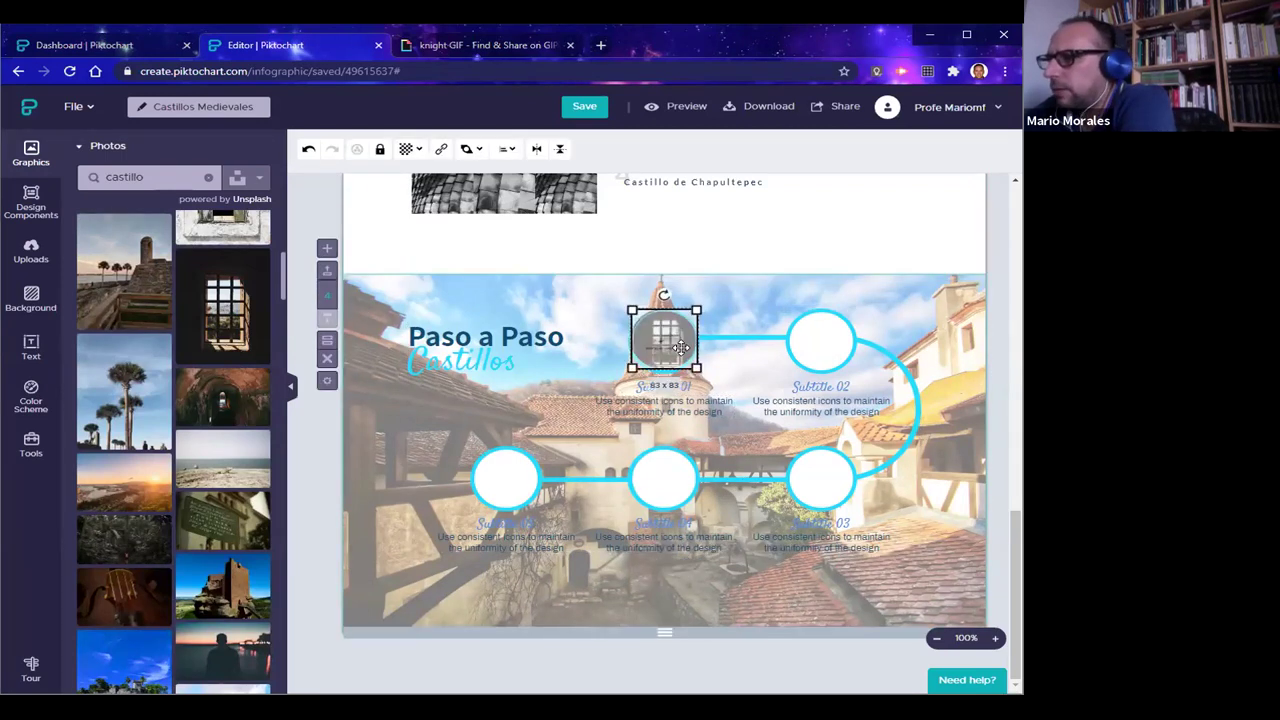
left_click_drag(628, 305, 636, 313)
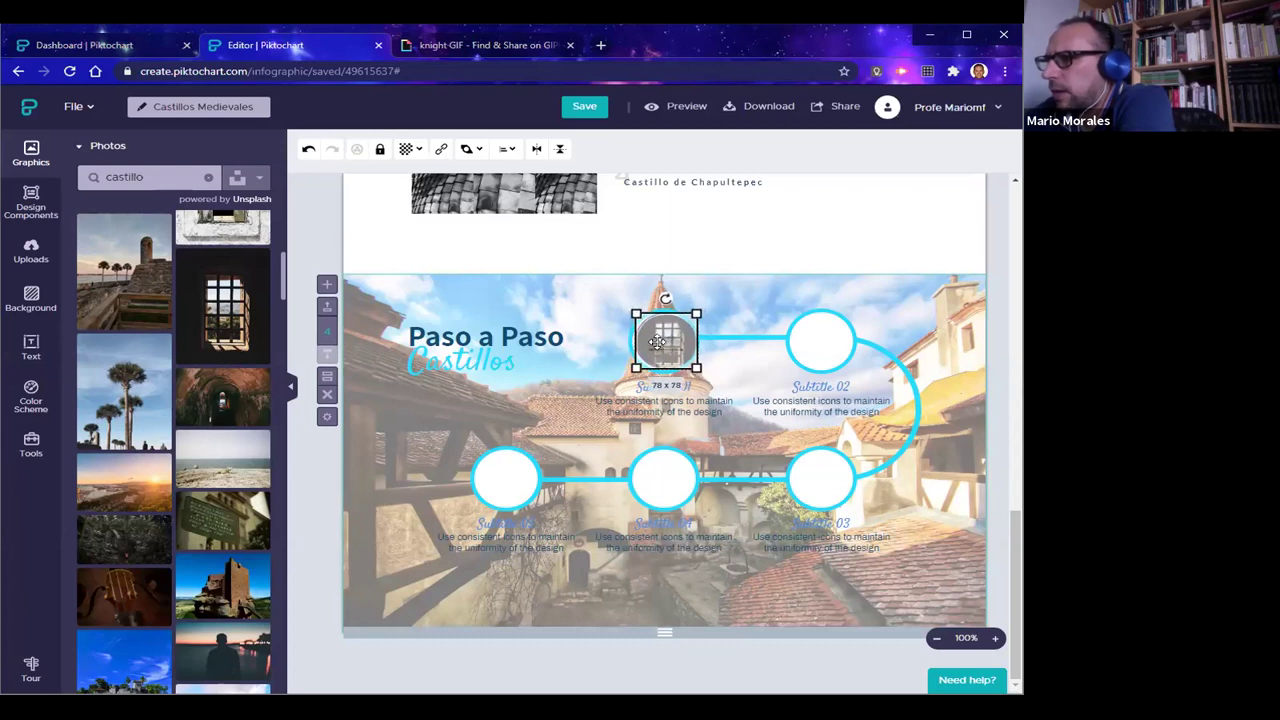
left_click(713, 240)
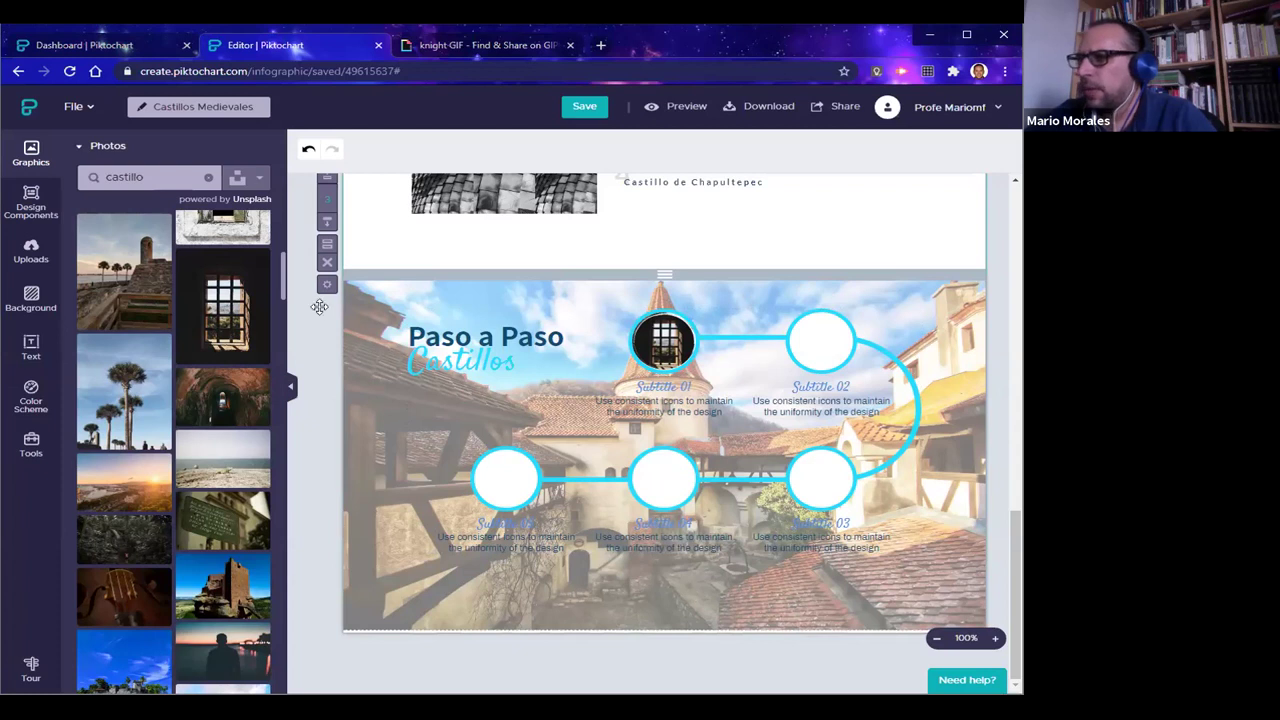
Add a blank block below the "Paso a Paso Castillos" block and insert the four-column SWOT comparison component into it
left_click(348, 328)
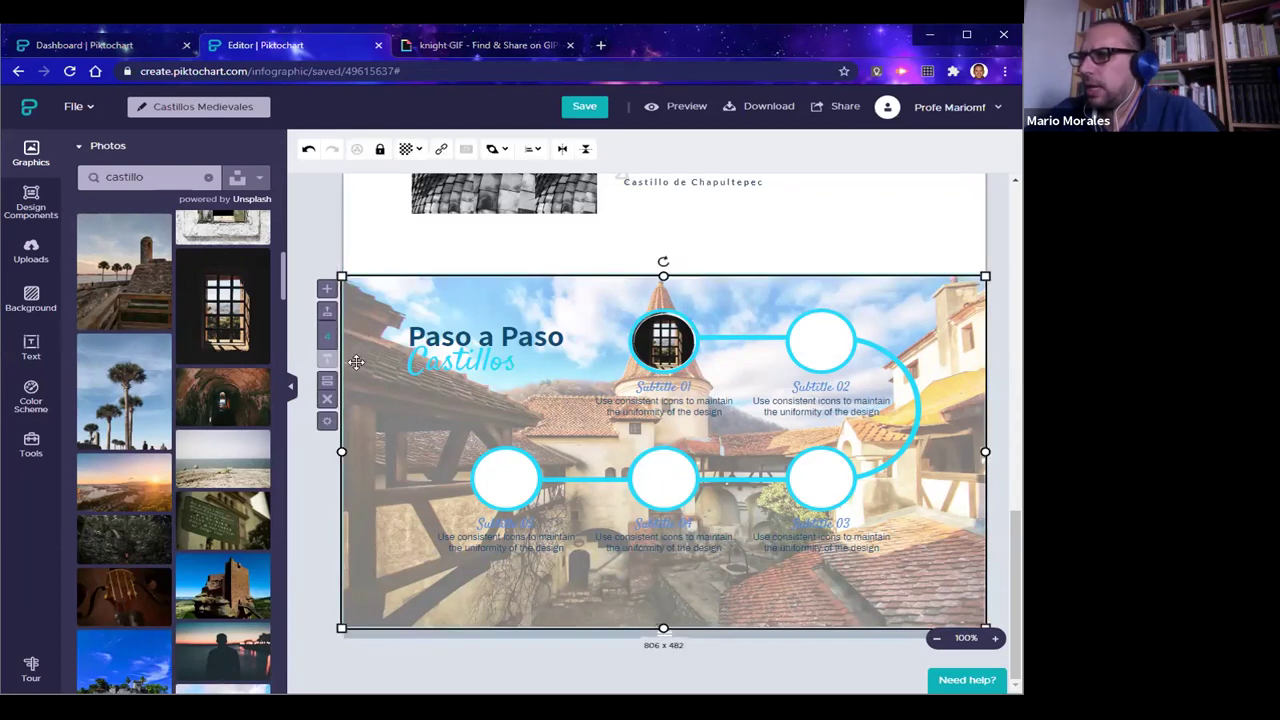
left_click(327, 284)
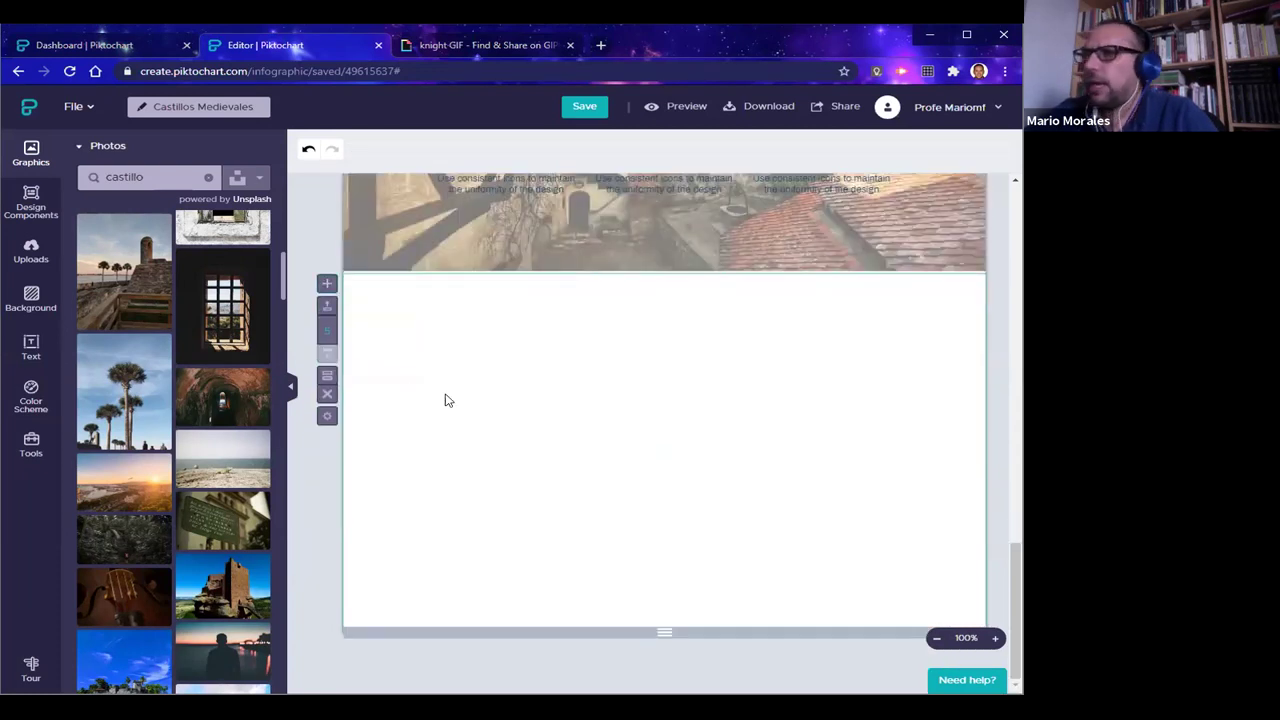
left_click(87, 150)
left_click(33, 203)
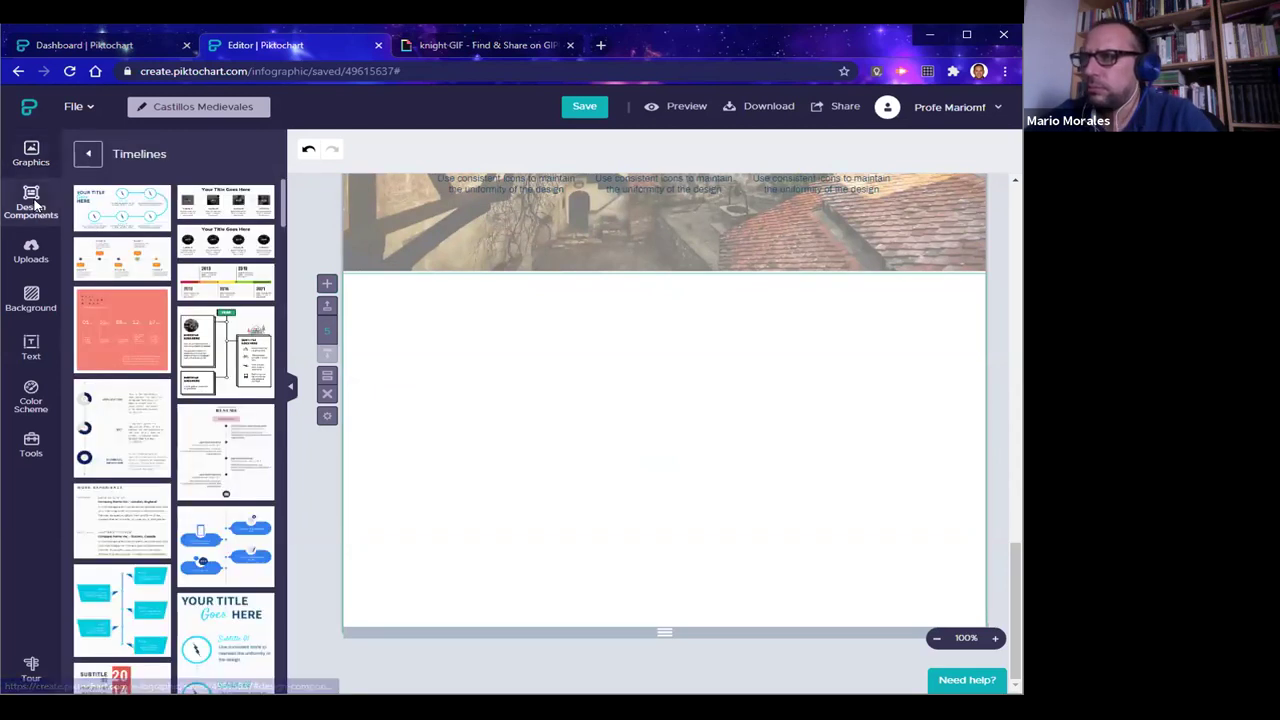
left_click(90, 155)
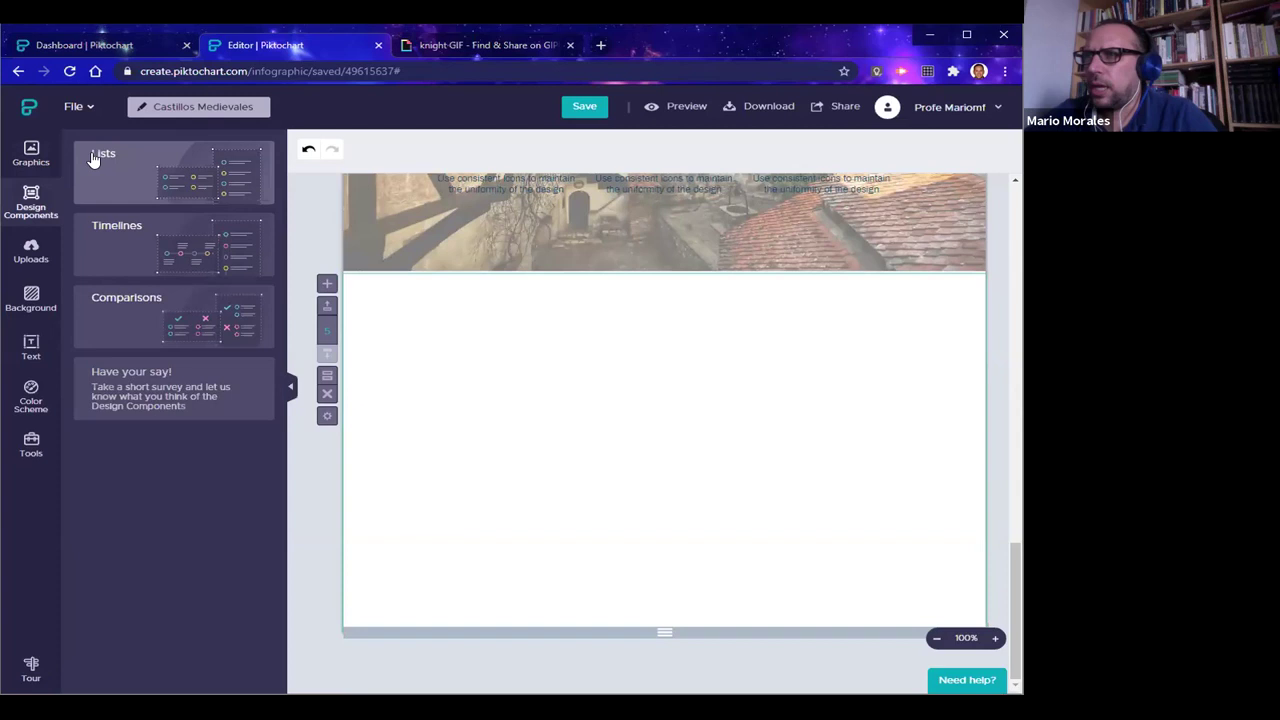
left_click(161, 312)
scroll(209, 386, "down", 2)
scroll(209, 386, "down", 5)
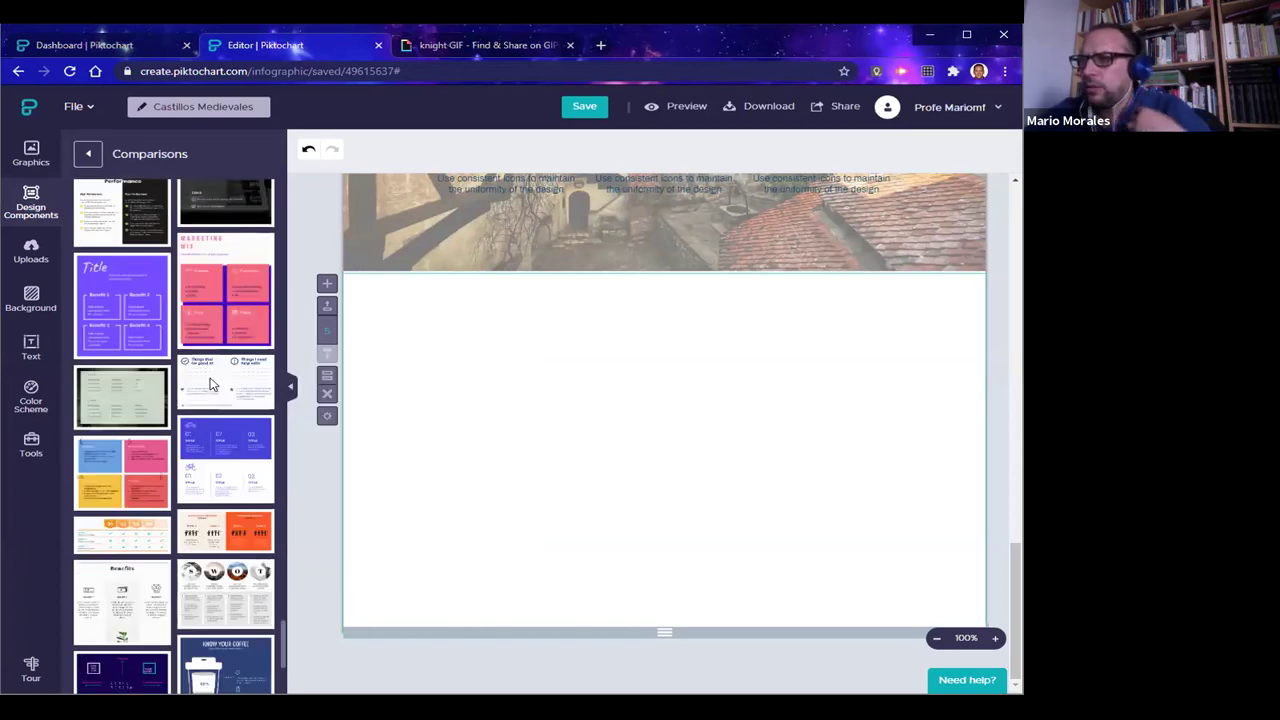
scroll(209, 386, "down", 1)
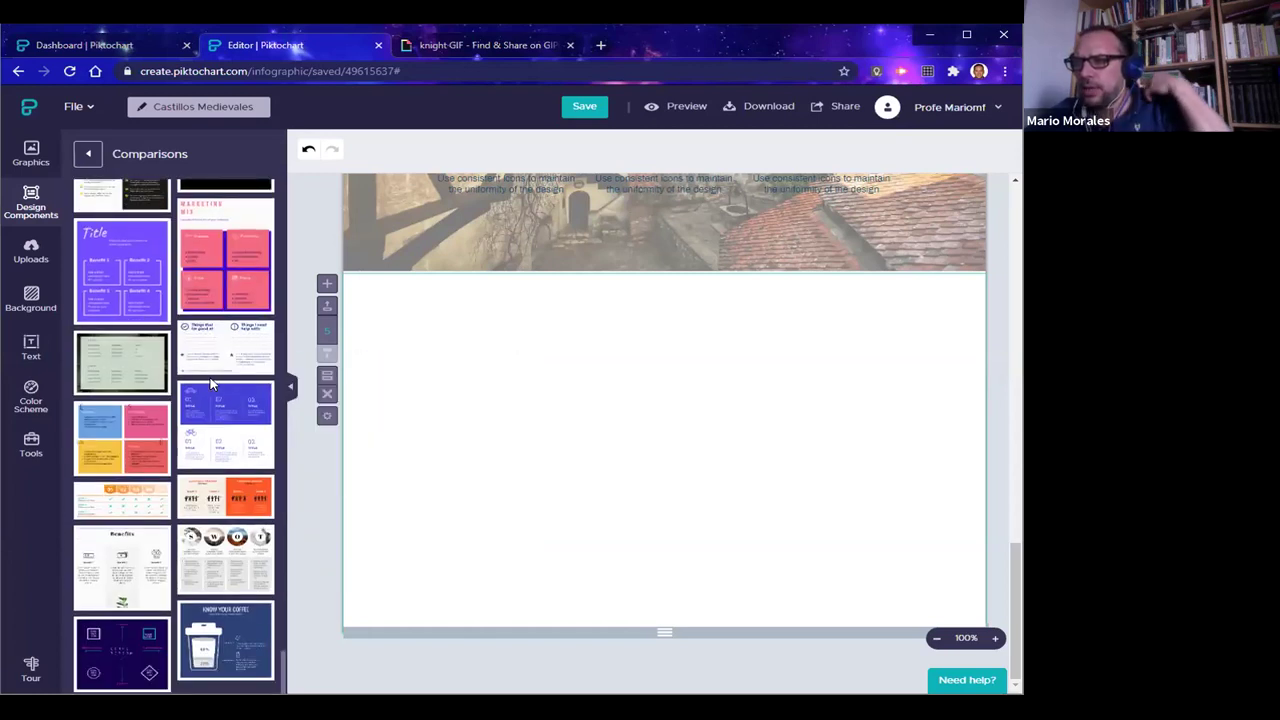
left_click(205, 563)
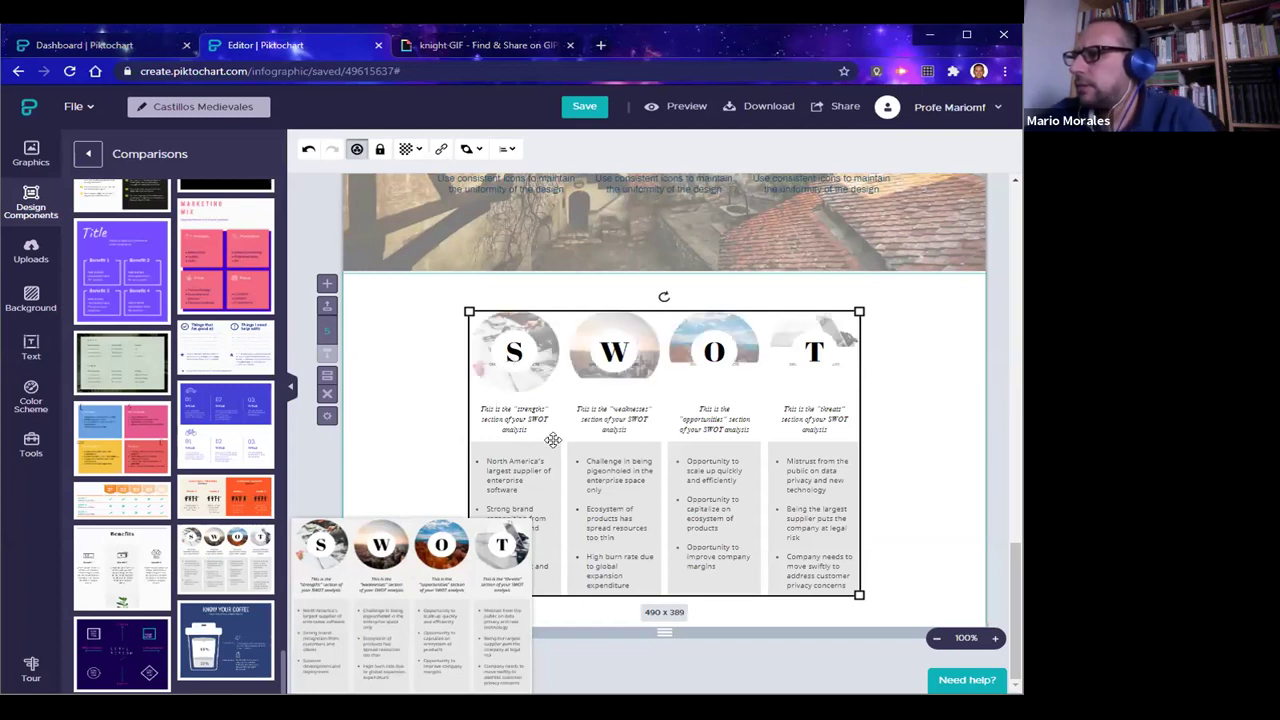
Enlarge the SWOT component to about 595 x 473 so it fills the height of the new block
left_click_drag(467, 312, 422, 286)
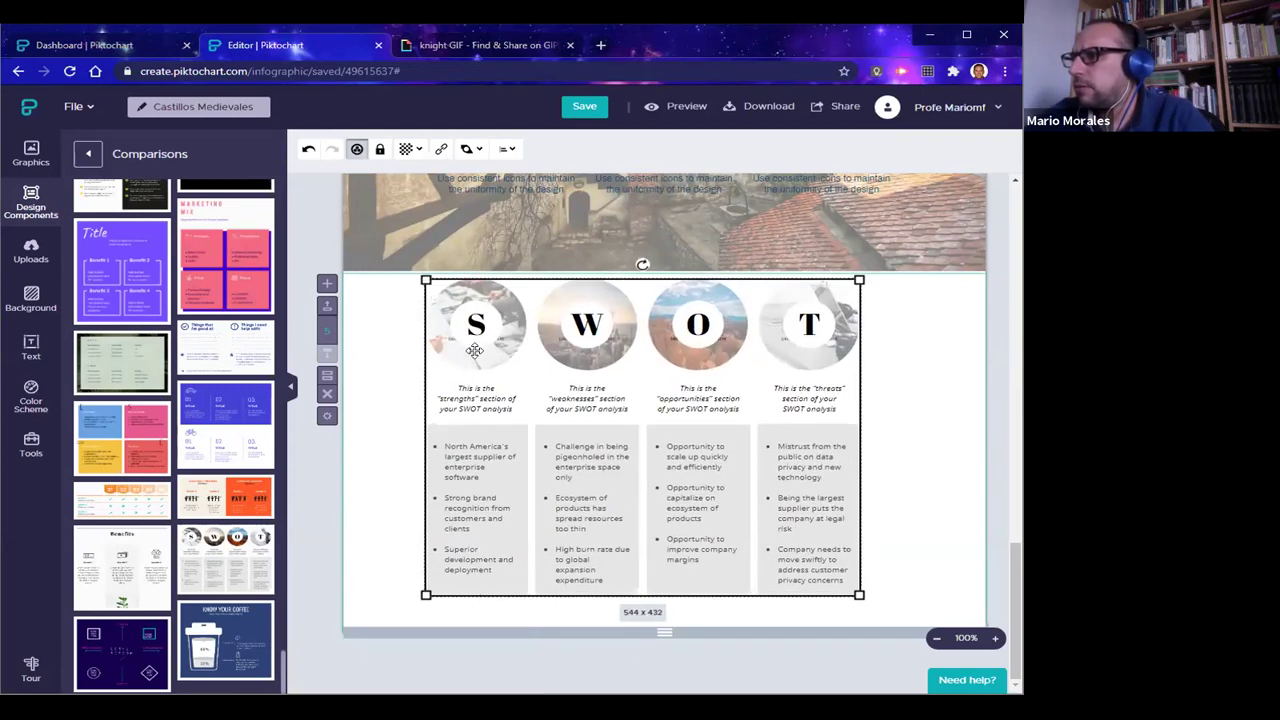
left_click_drag(859, 594, 901, 625)
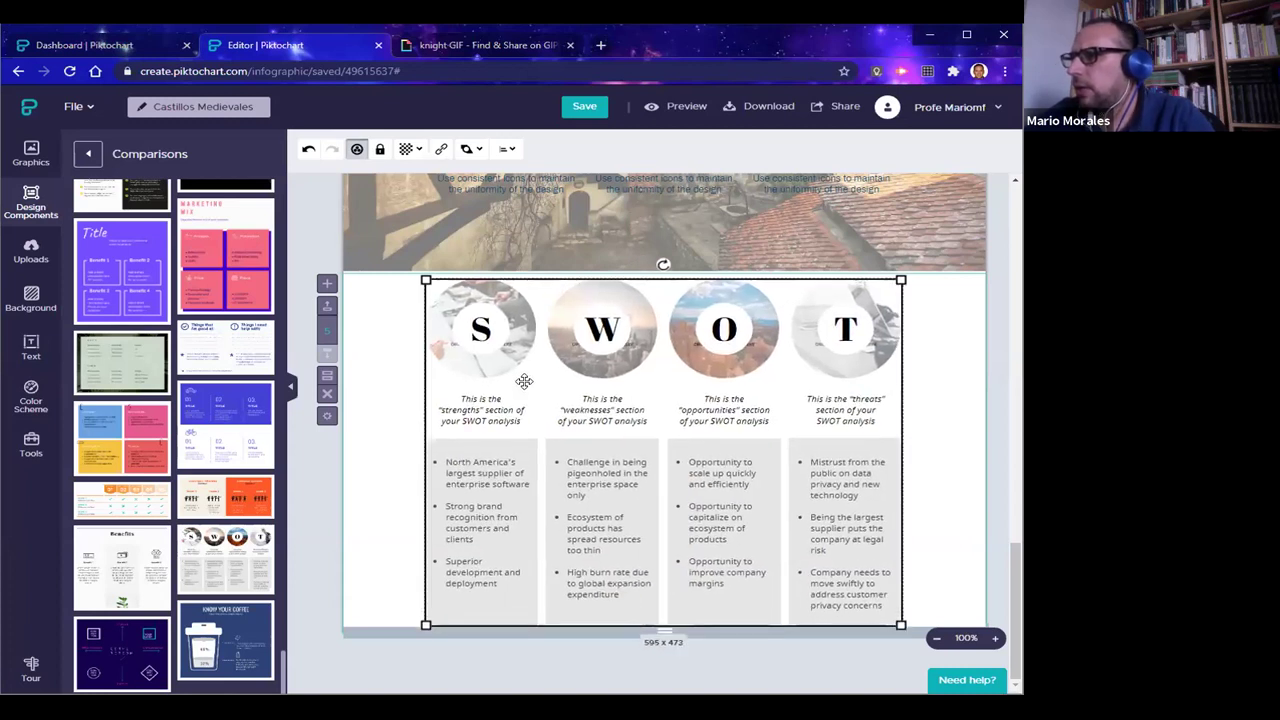
left_click(477, 334)
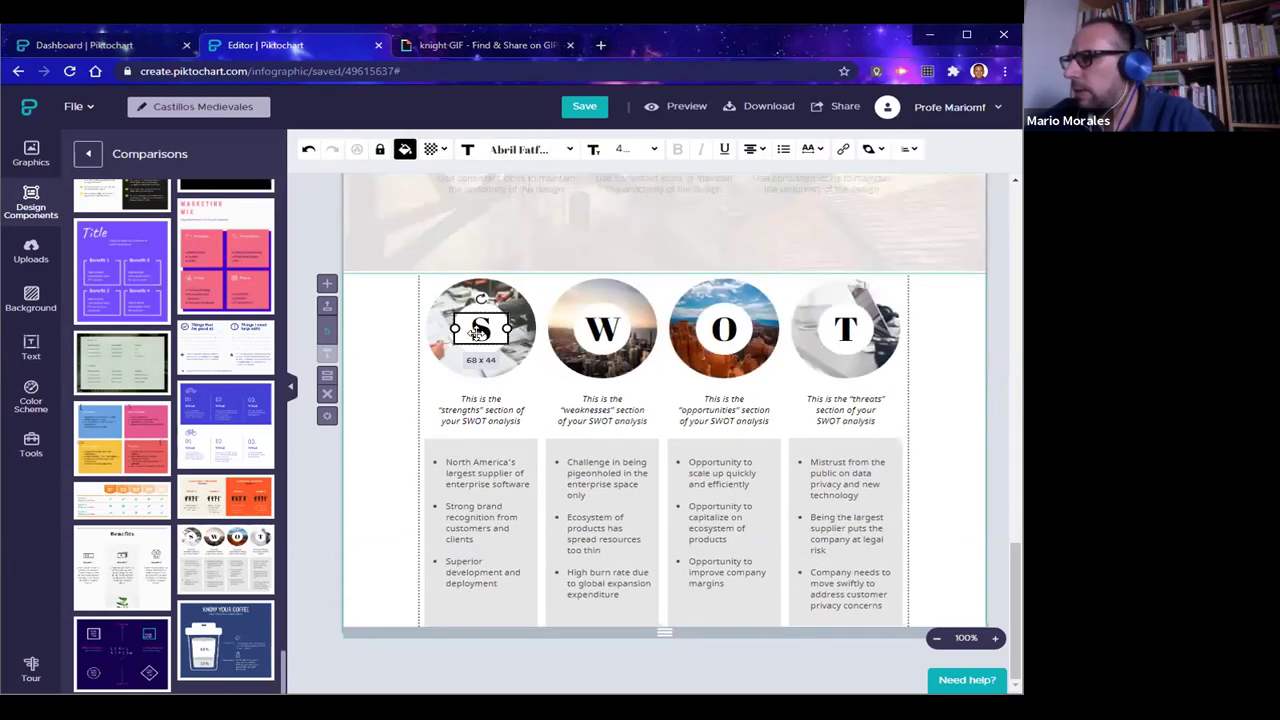
left_click(495, 388)
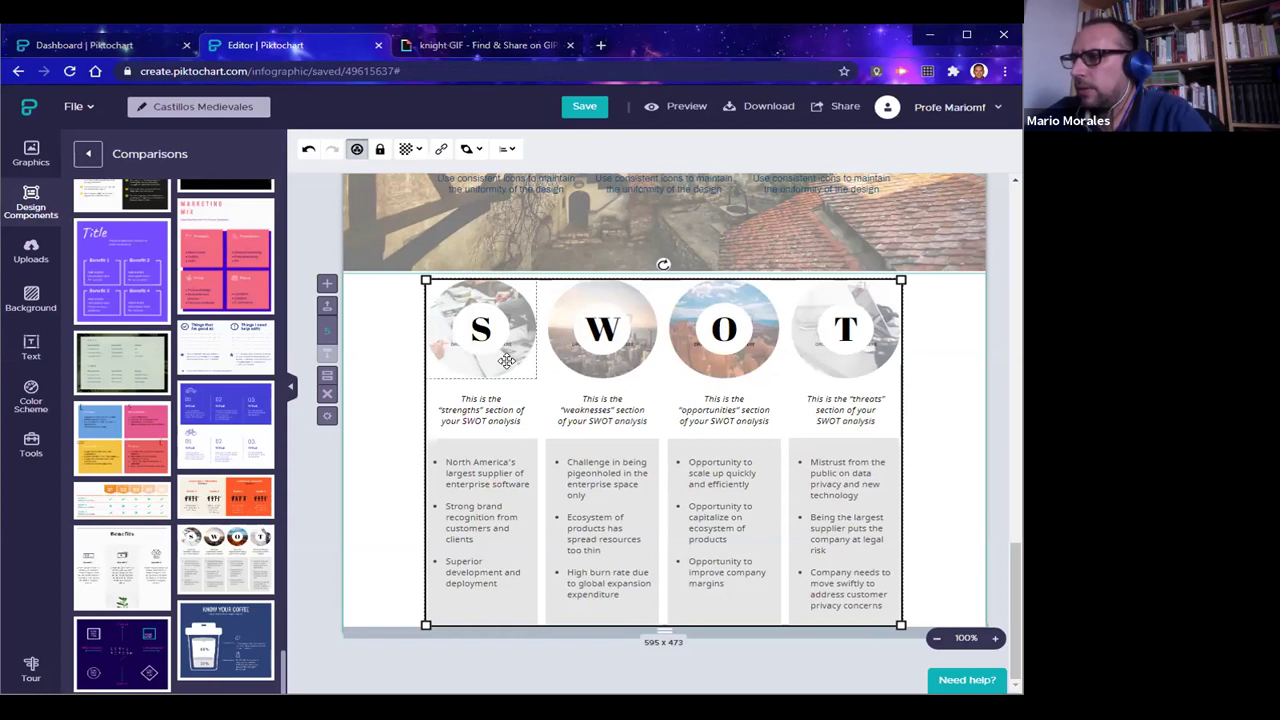
Replace the photo behind the letter S with the Gothic stone building photo from the castillo search
left_click(88, 153)
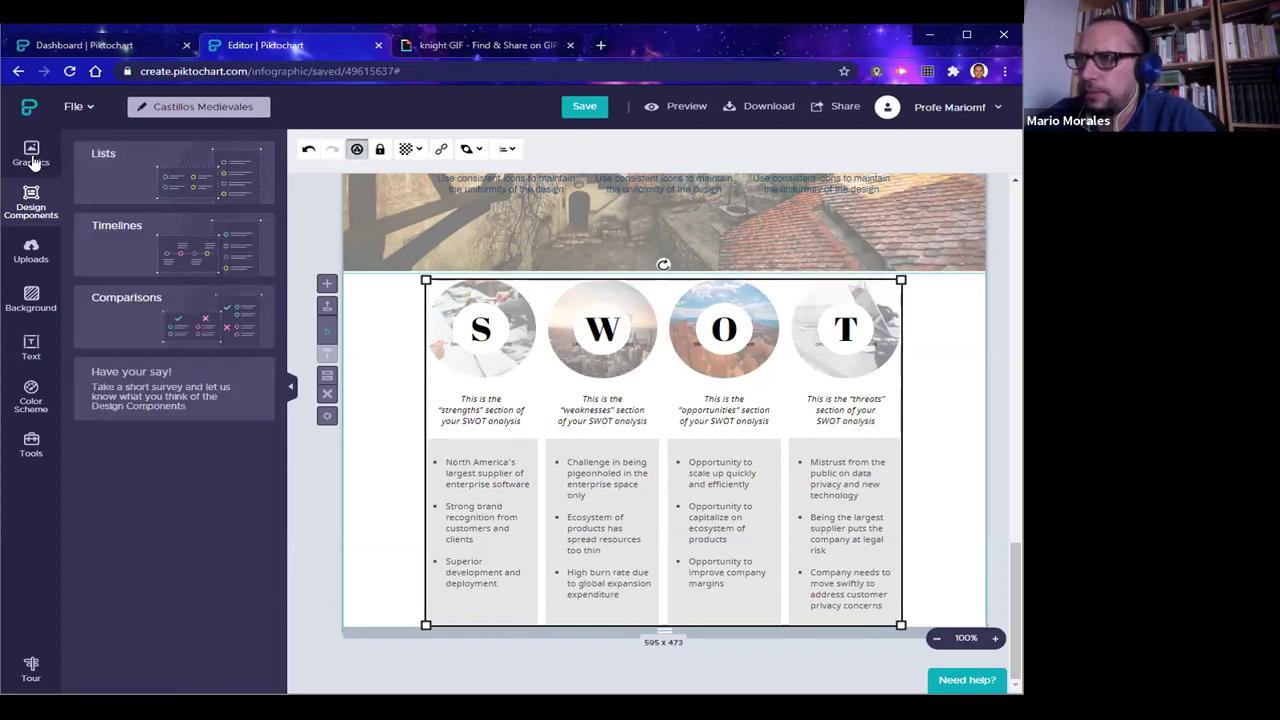
left_click(31, 155)
left_click(92, 259)
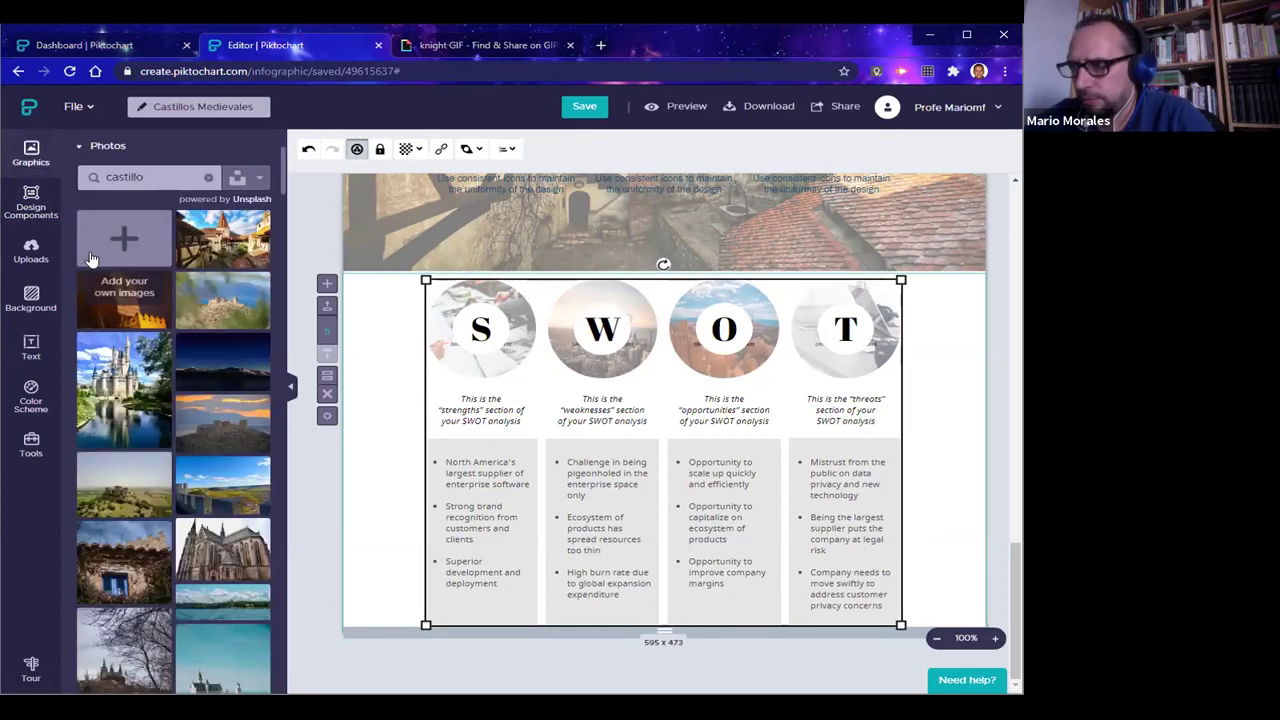
left_click_drag(224, 552, 704, 544)
left_click_drag(639, 433, 394, 462)
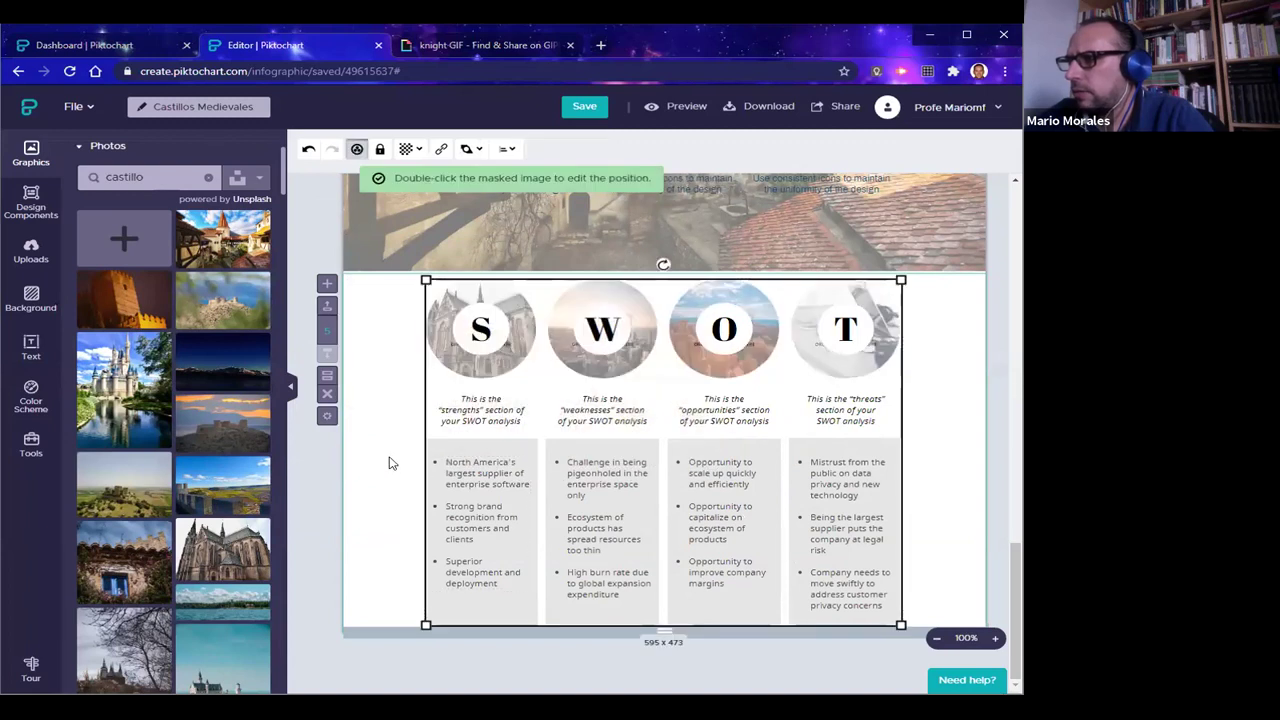
Replace the "strengths" caption with "Este castillo todavía perdura hasta nuestros días"
left_click(476, 409)
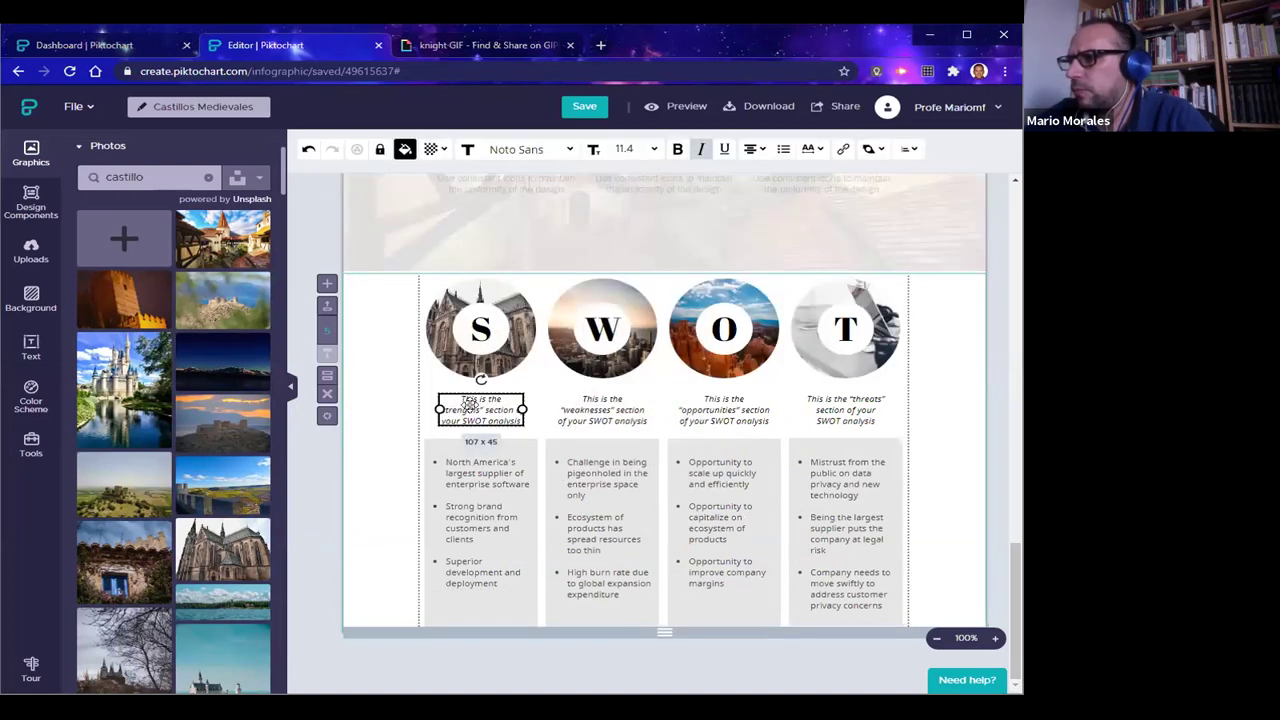
double_click(470, 405)
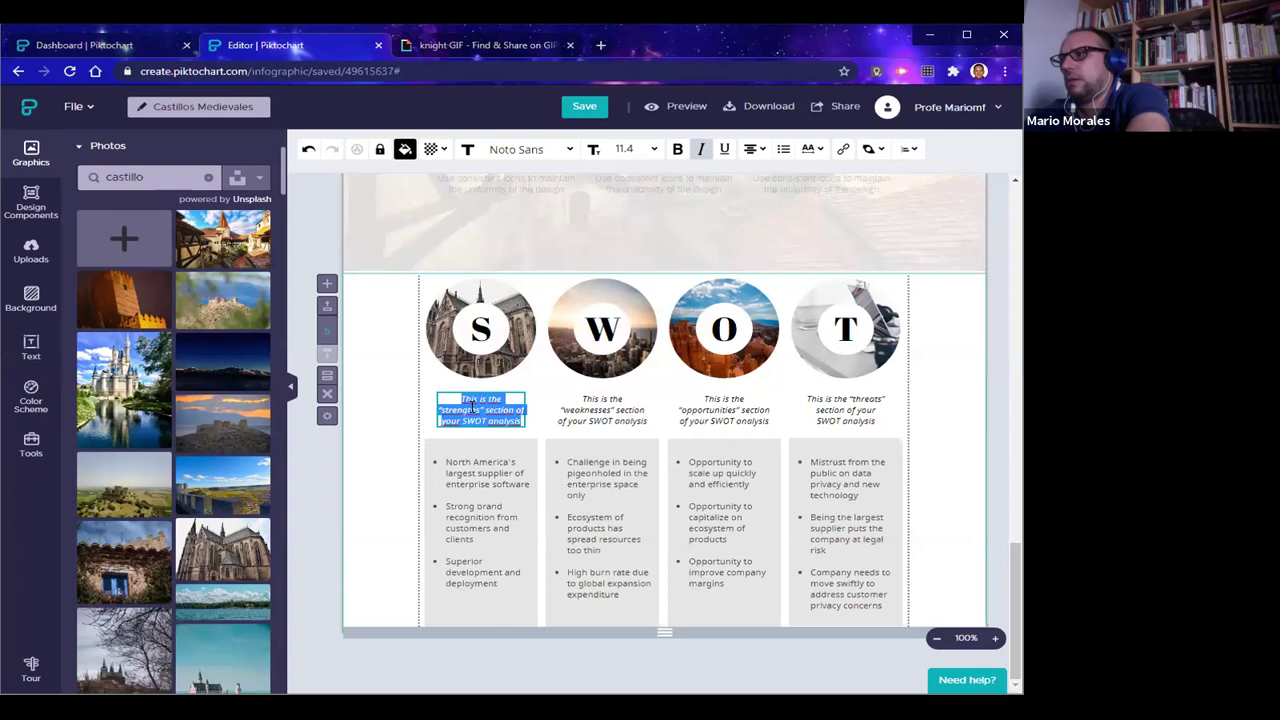
type("Este")
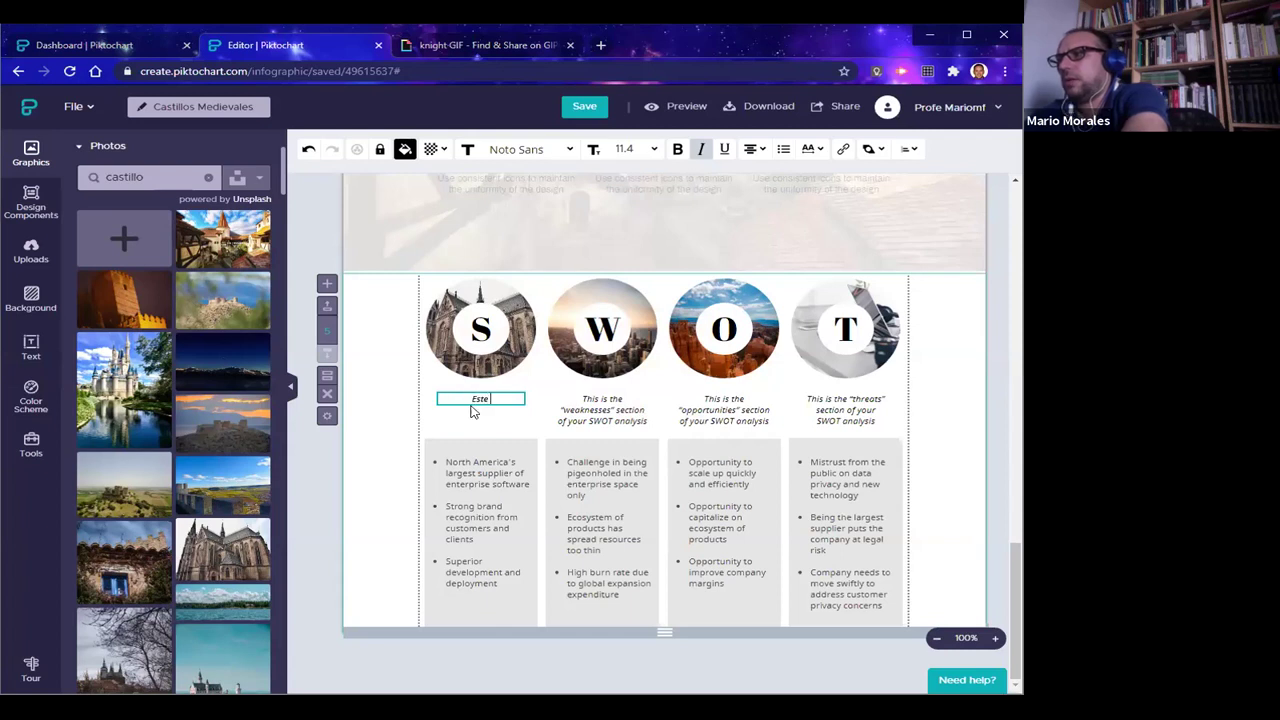
type(" castillo todavía per")
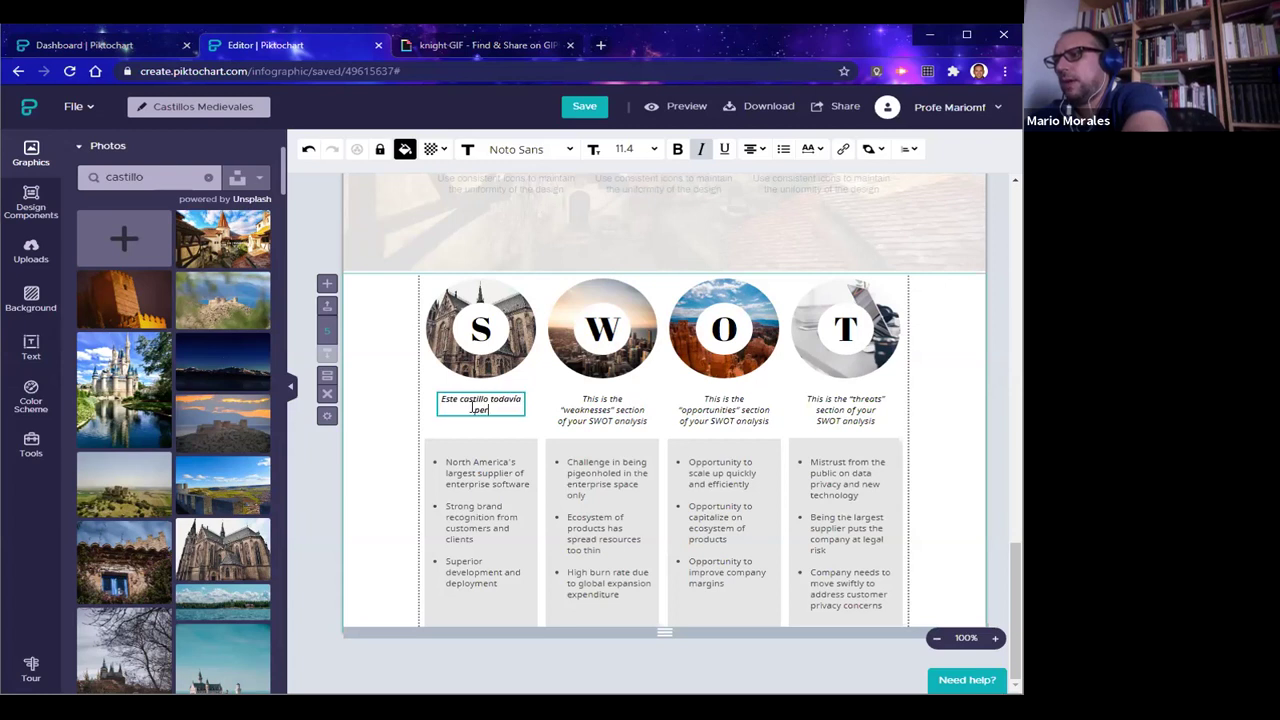
type("dura hasta nuestros días")
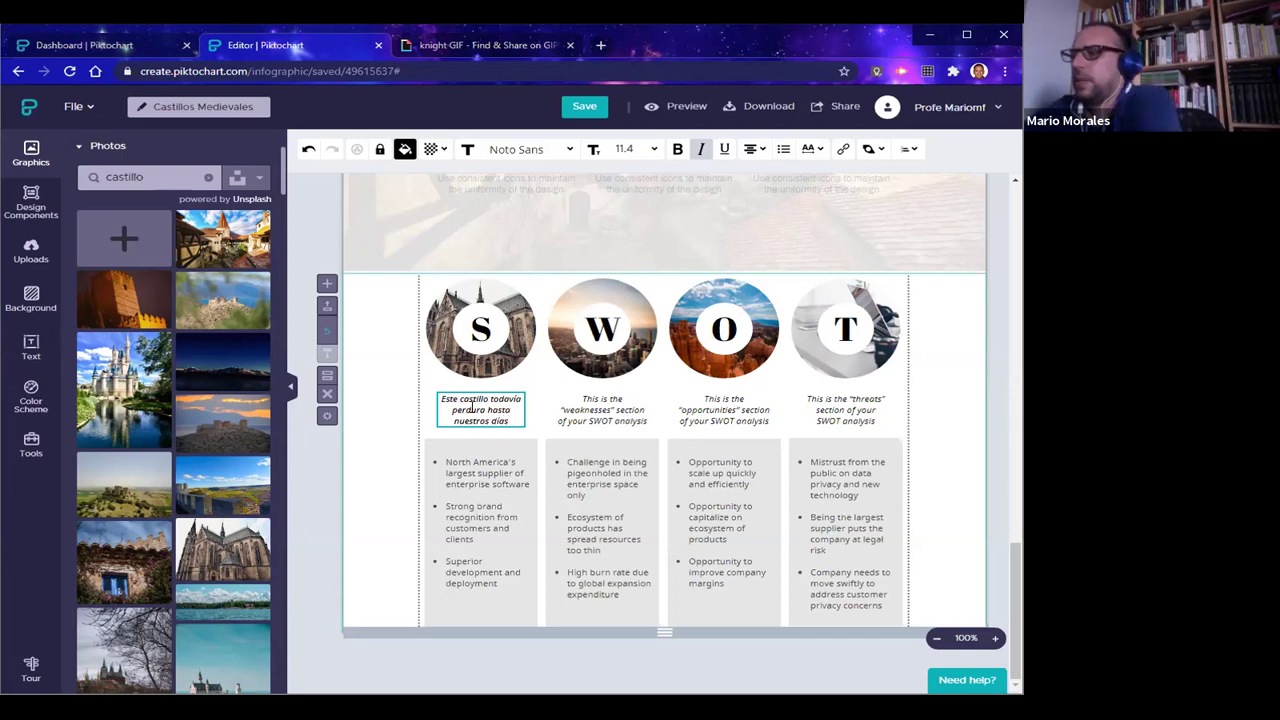
left_click(463, 482)
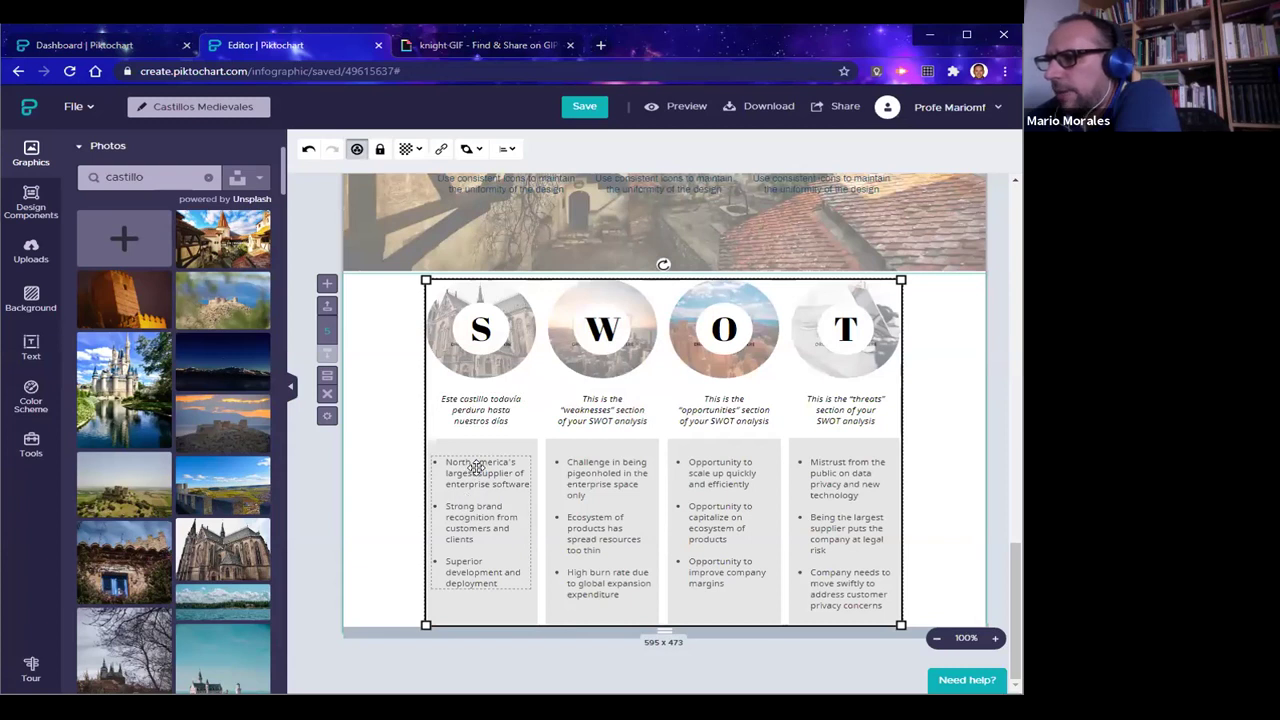
left_click(922, 437)
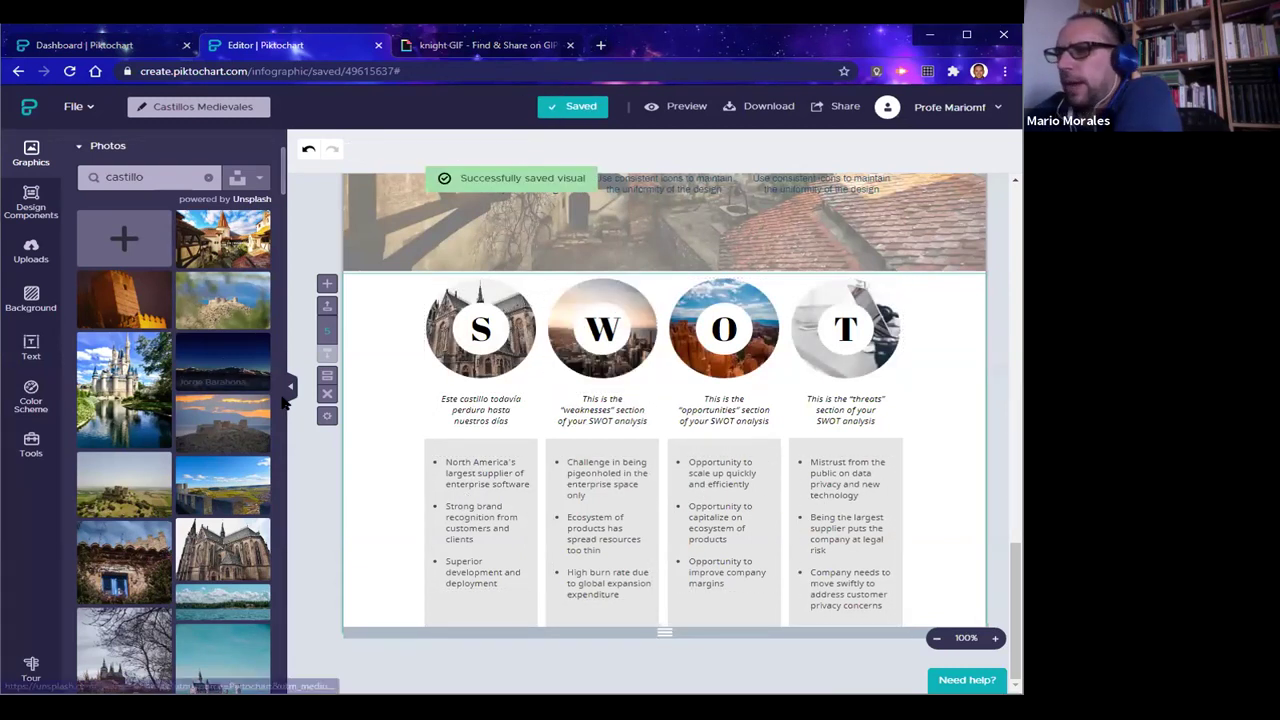
Replace the photo behind the letter W with the photo of the blue-roofed castle beside the water
left_click(118, 400)
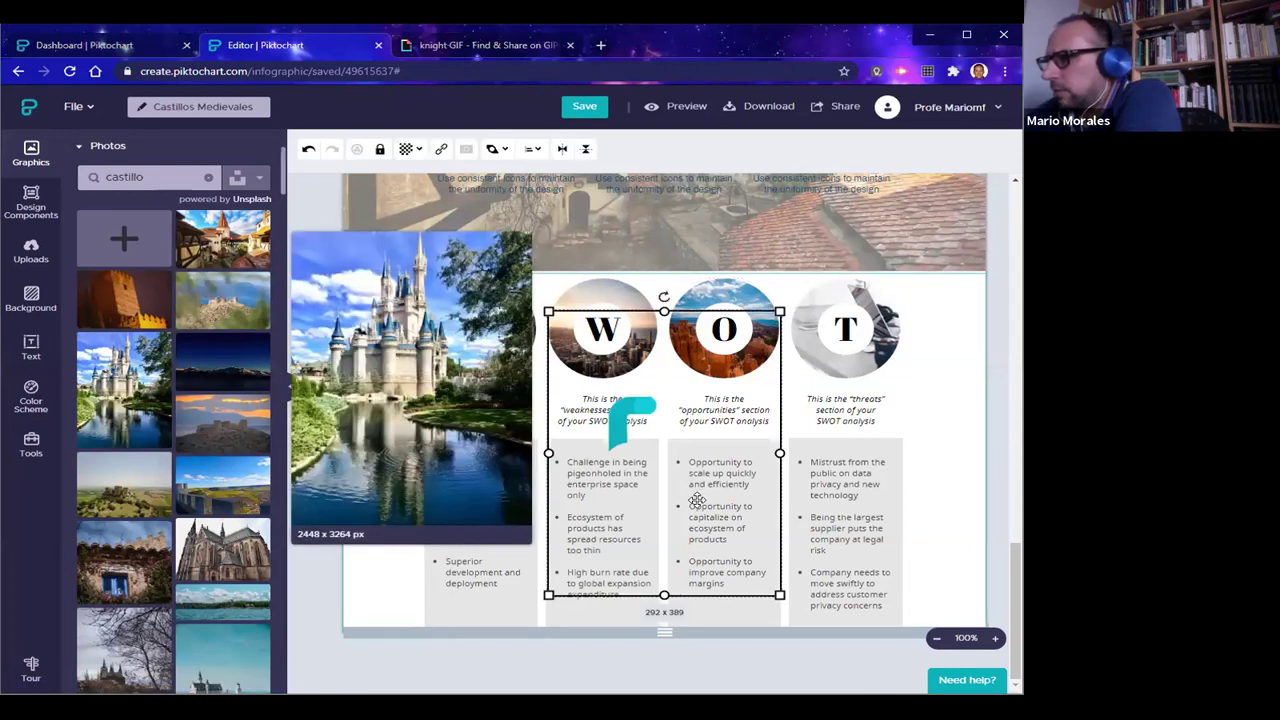
left_click_drag(673, 454, 620, 335)
left_click(388, 459)
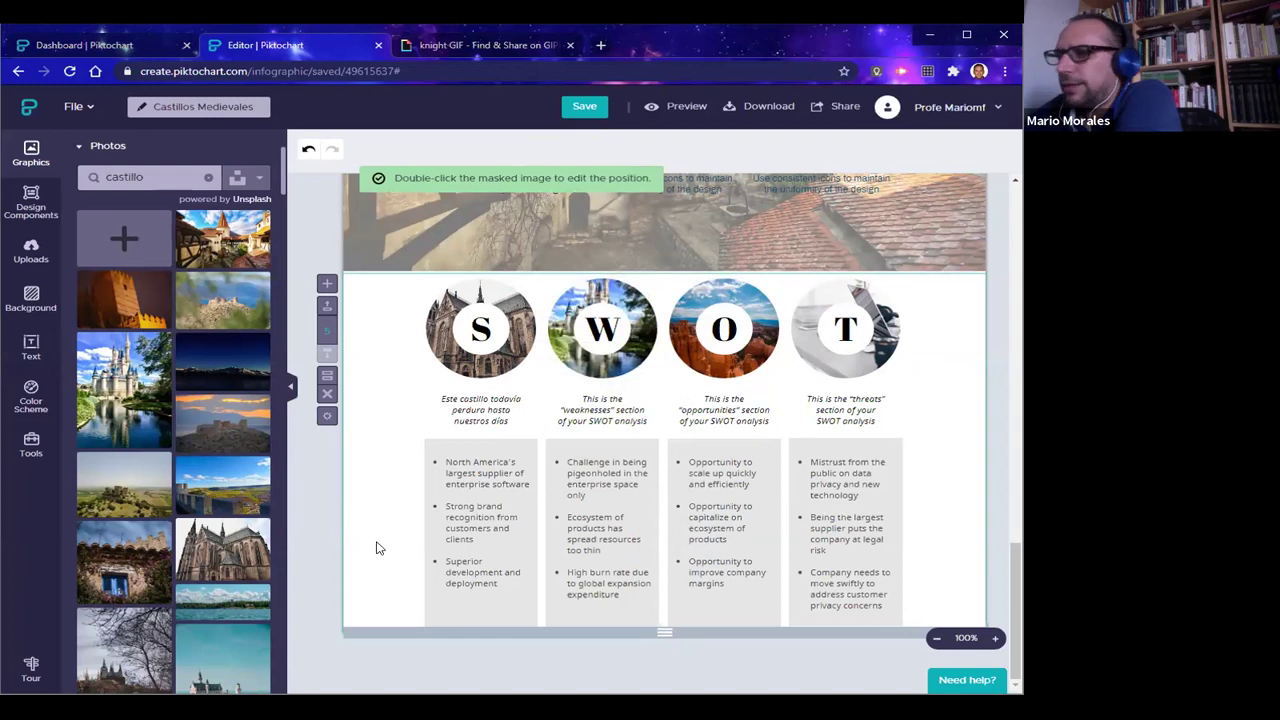
Move the whole SWOT component to the left edge of the block, leaving room for another column beside it
scroll(250, 590, "down", 3)
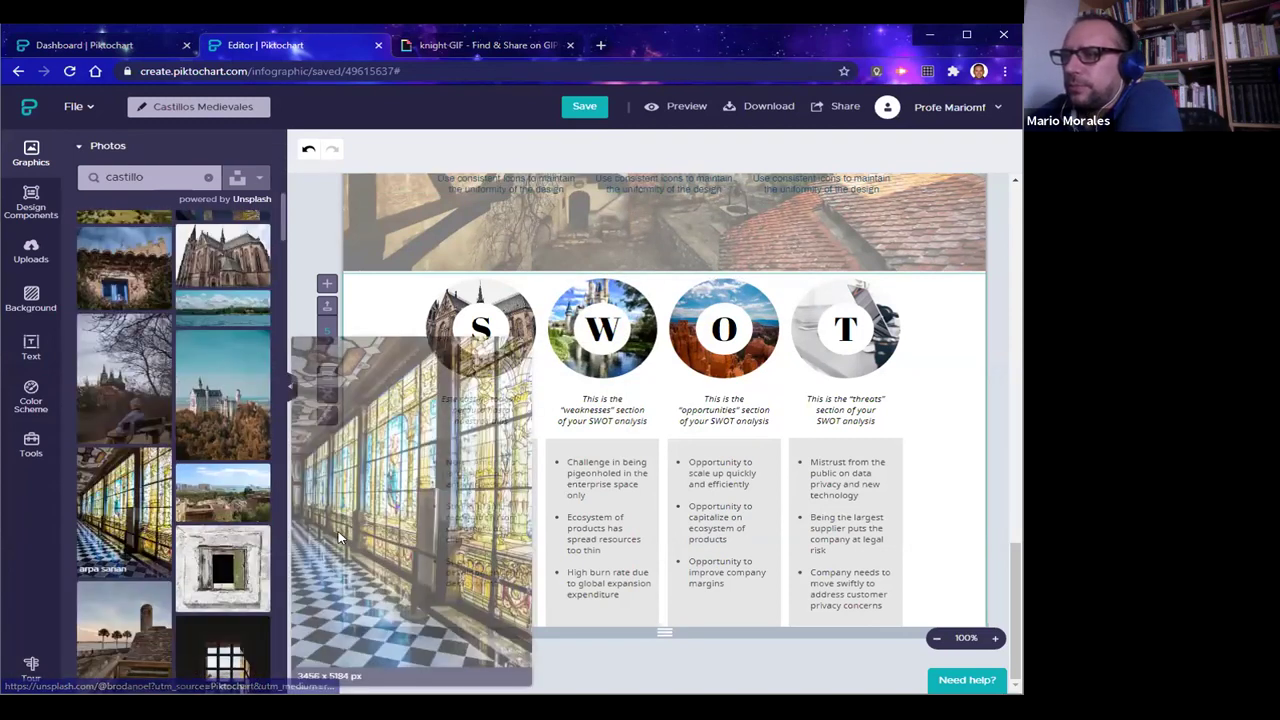
left_click(443, 327)
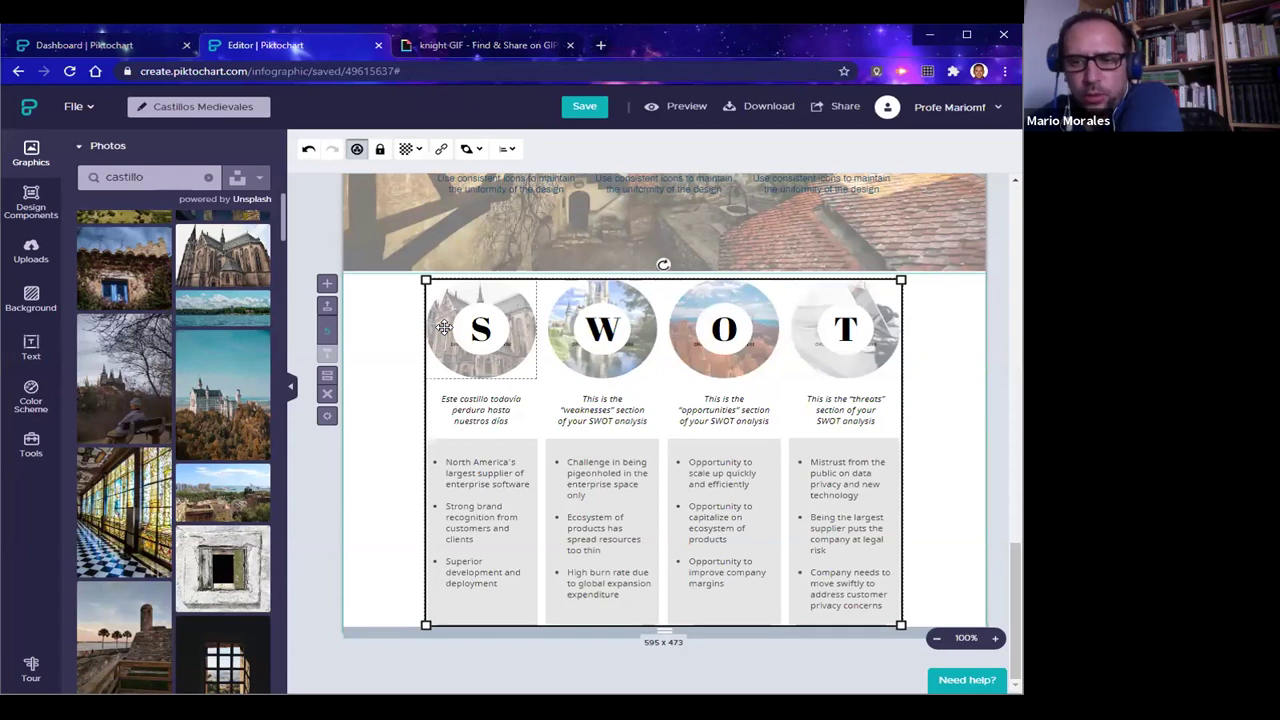
left_click_drag(443, 327, 439, 328)
left_click_drag(592, 418, 532, 415)
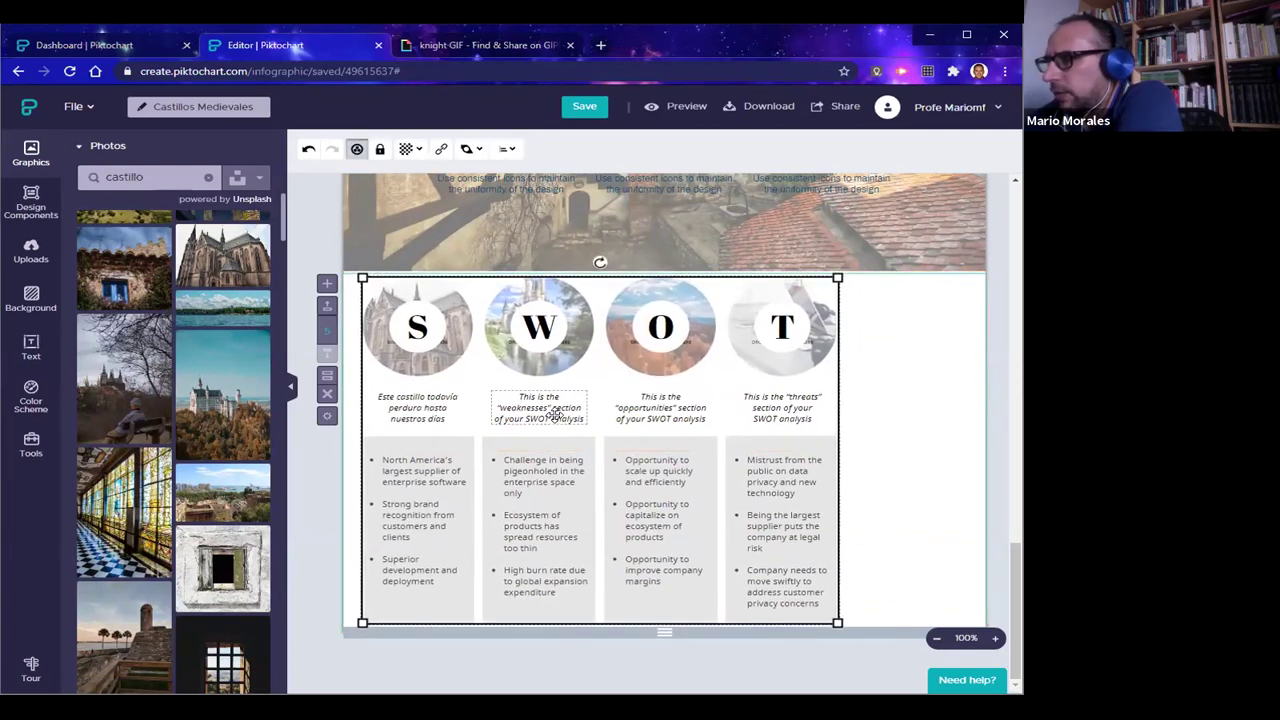
left_click(910, 389)
Duplicate the round laptop photo behind the letter T and place the copy beside it as a fifth column
left_click(786, 361)
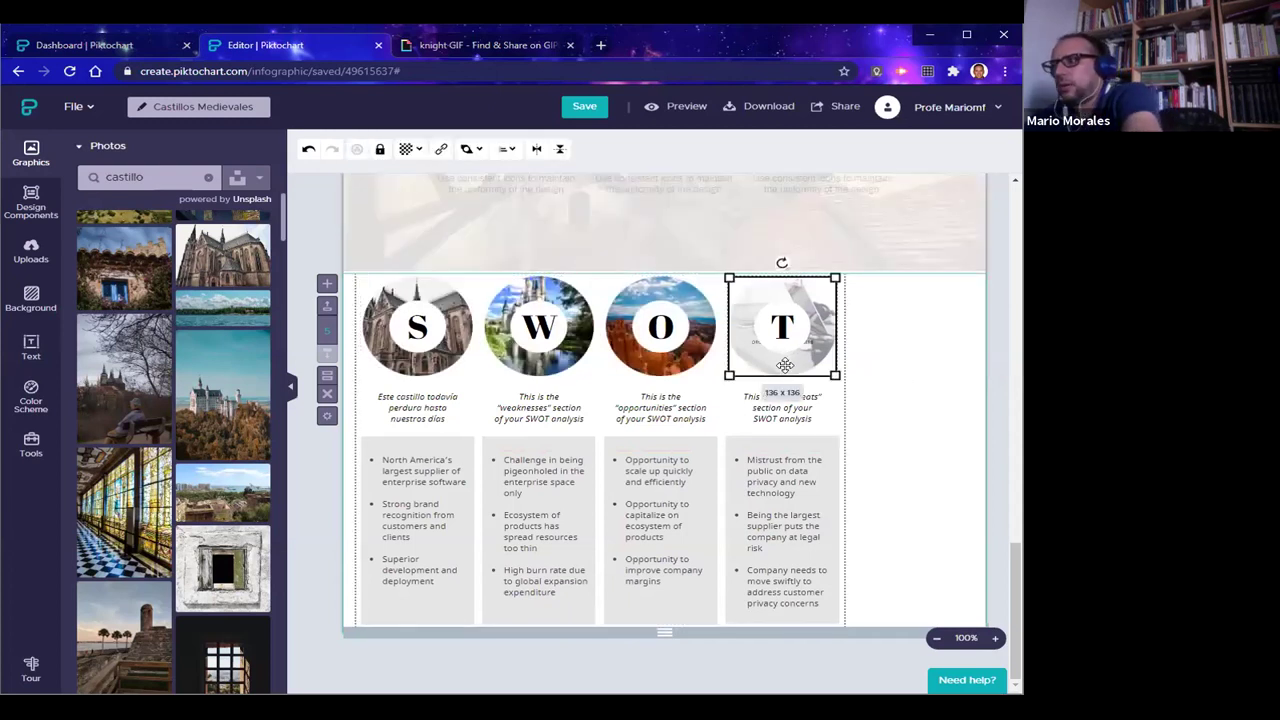
key("ctrl+d")
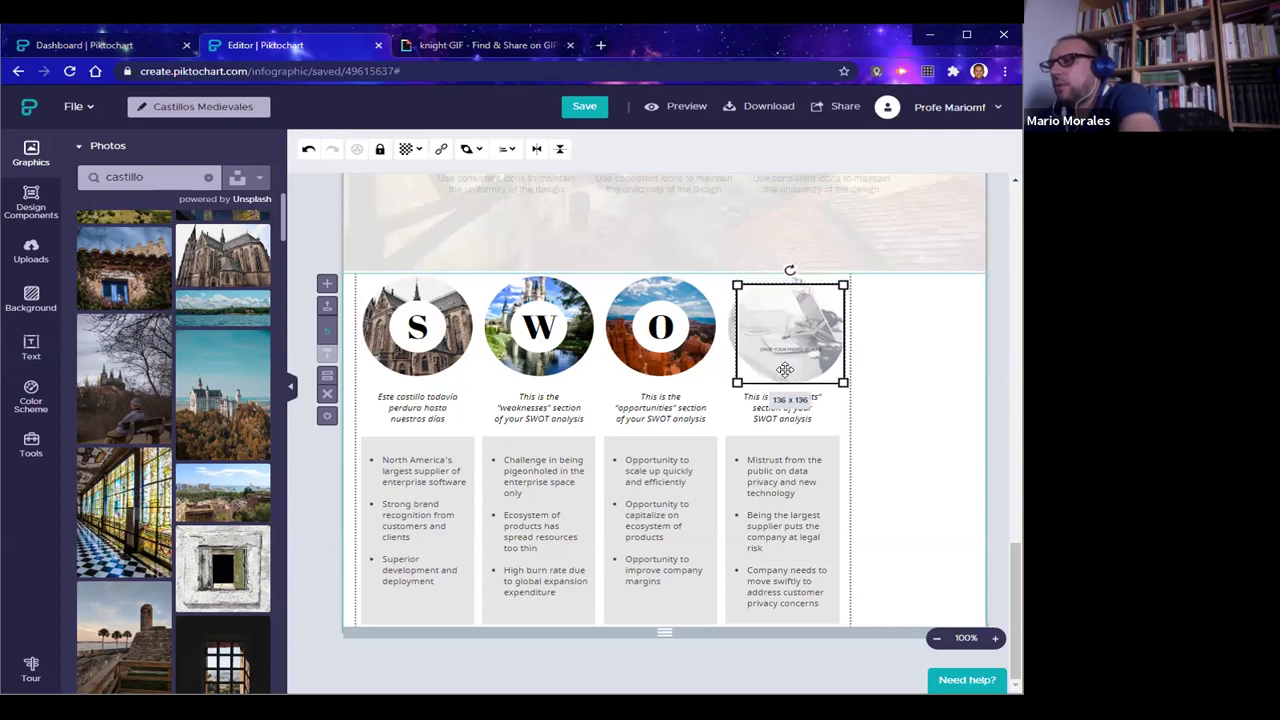
left_click_drag(785, 365, 925, 366)
Copy the letter T together with its white circle and paste it centred on the fifth column's photo
left_click(790, 340)
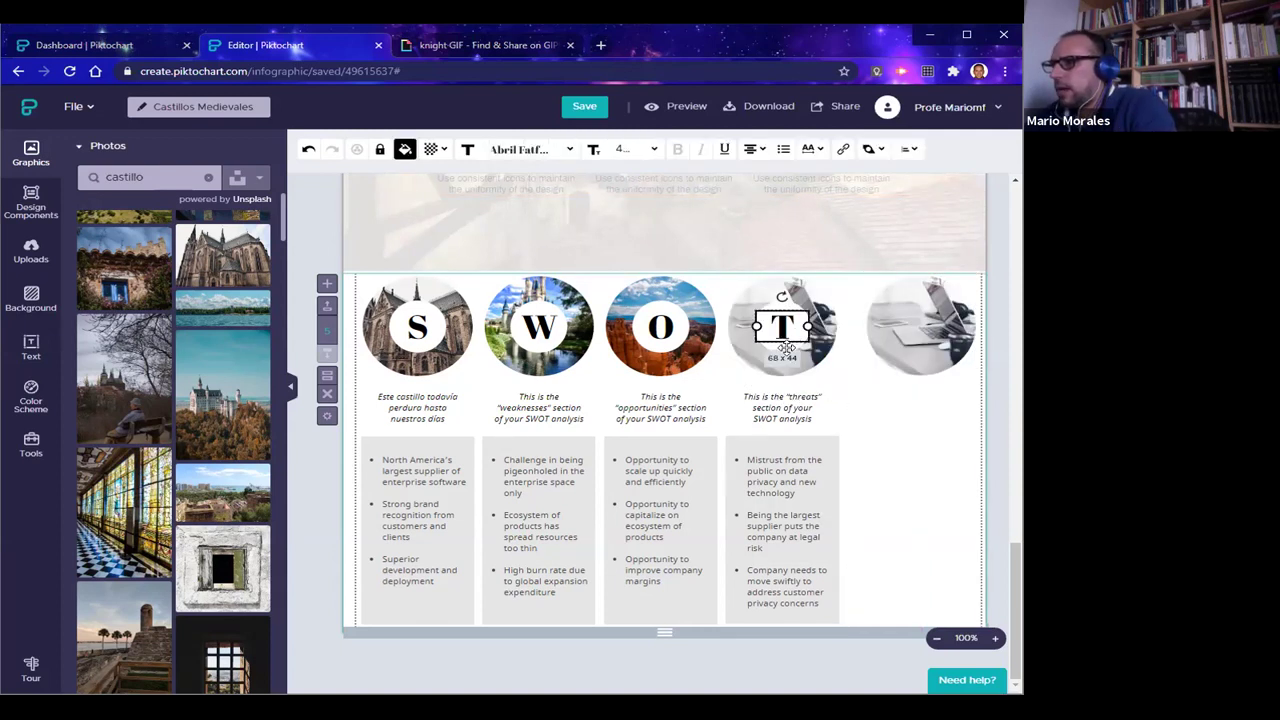
left_click(786, 347)
left_click(785, 350, "shift")
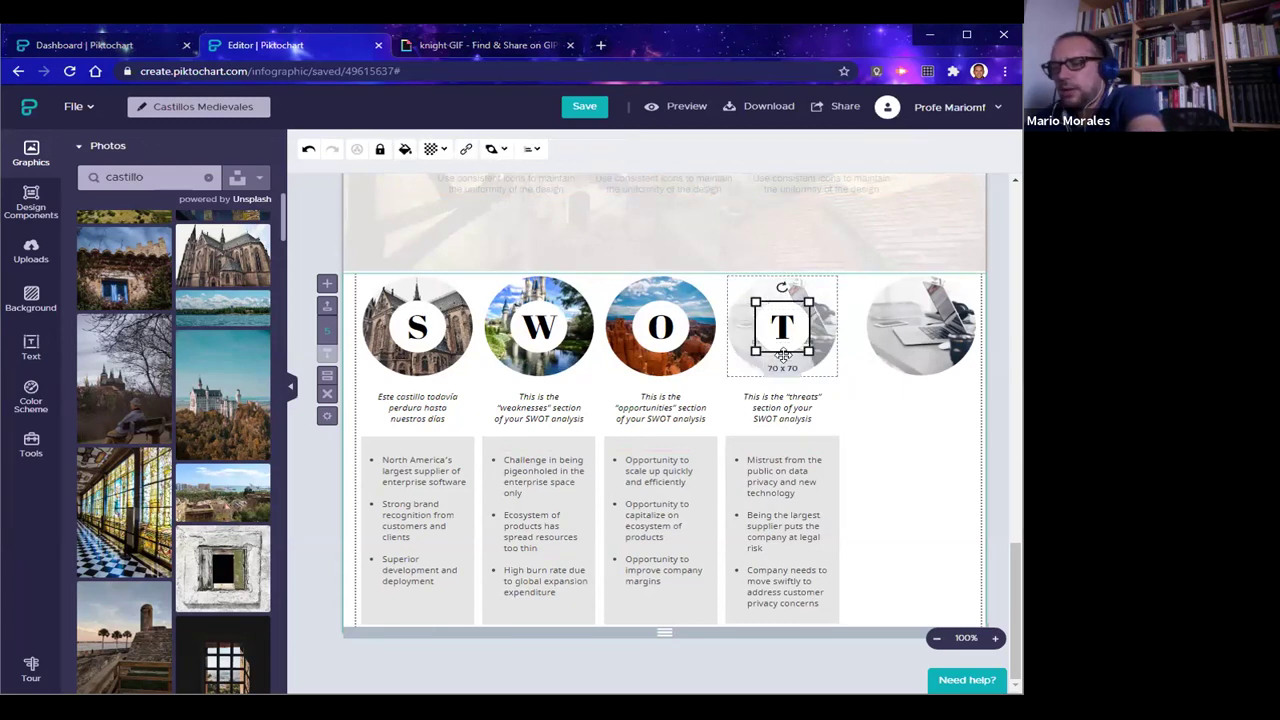
mouse_move(783, 355)
left_mouse_down()
mouse_move(922, 340)
mouse_move(787, 340)
left_mouse_up()
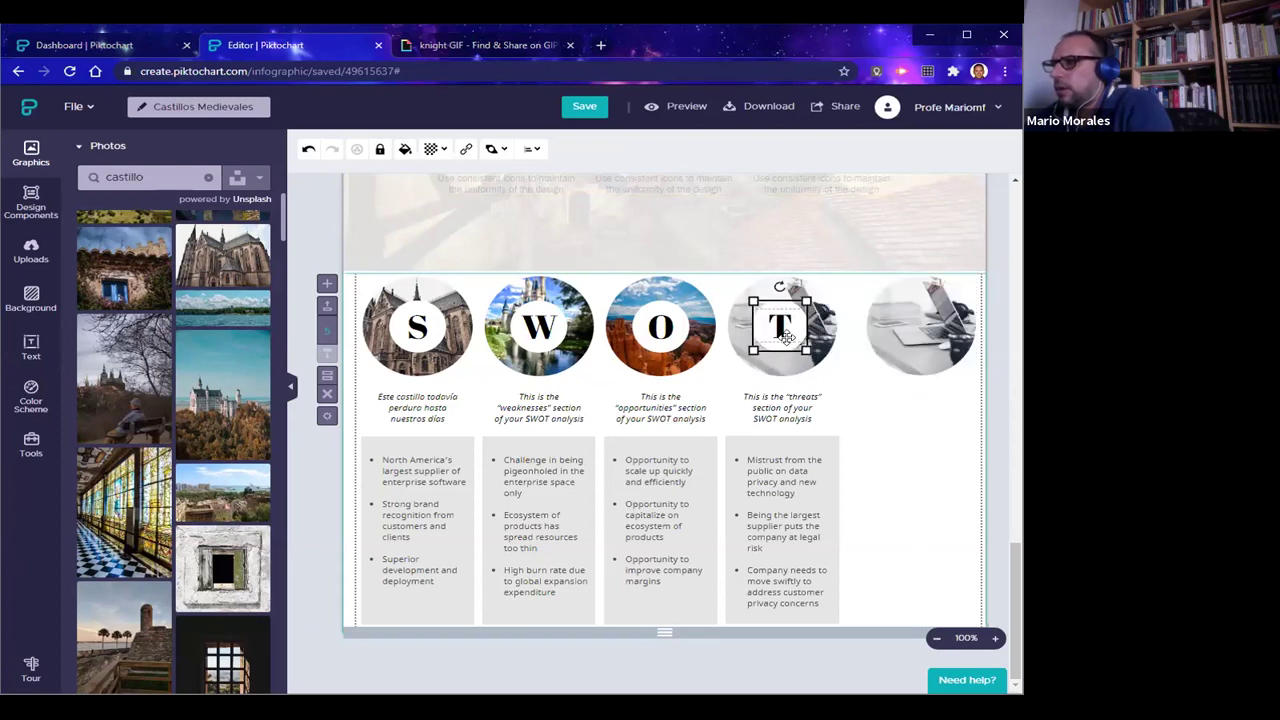
key("ctrl+z")
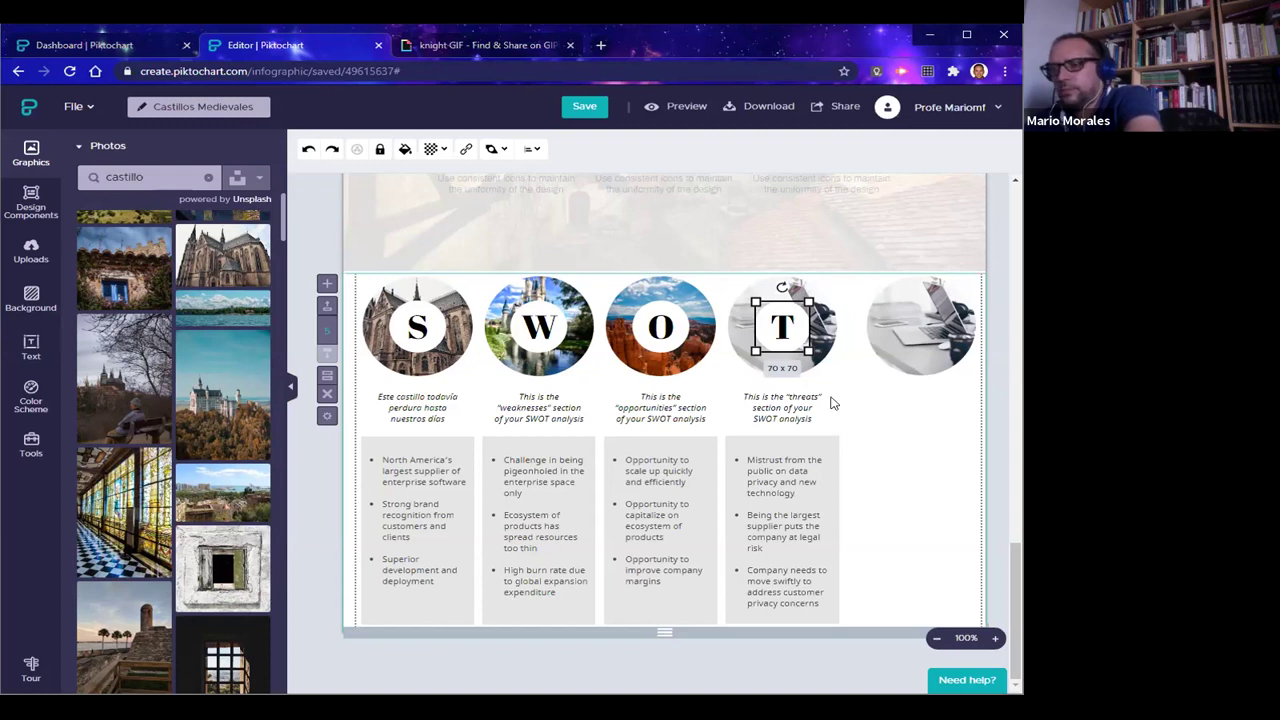
right_click(785, 338)
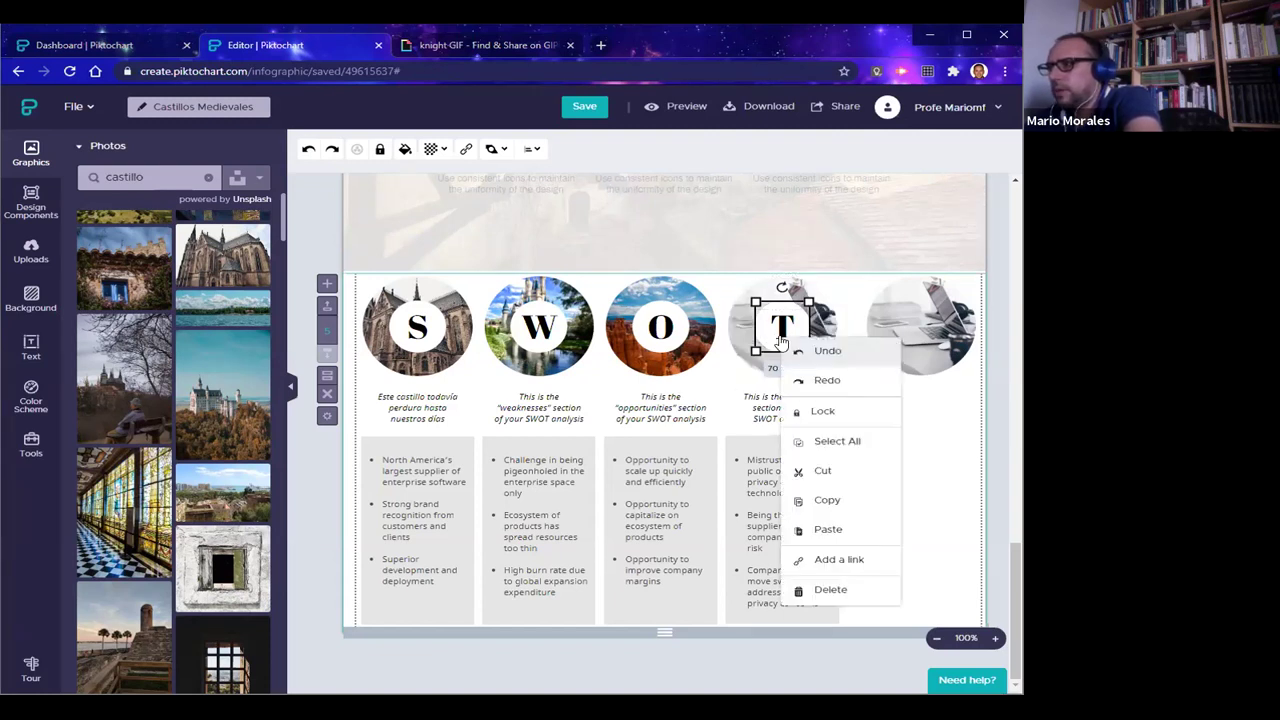
left_click(826, 499)
right_click(868, 413)
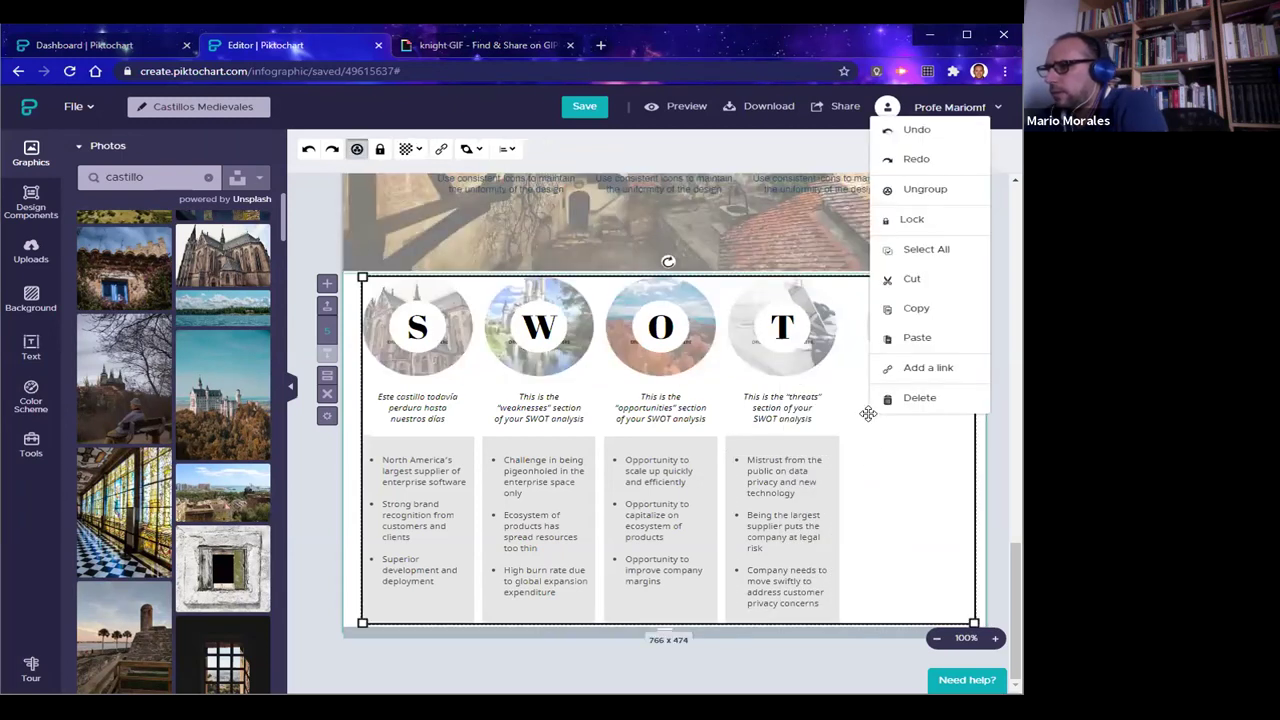
left_click(908, 340)
left_click_drag(879, 419, 930, 333)
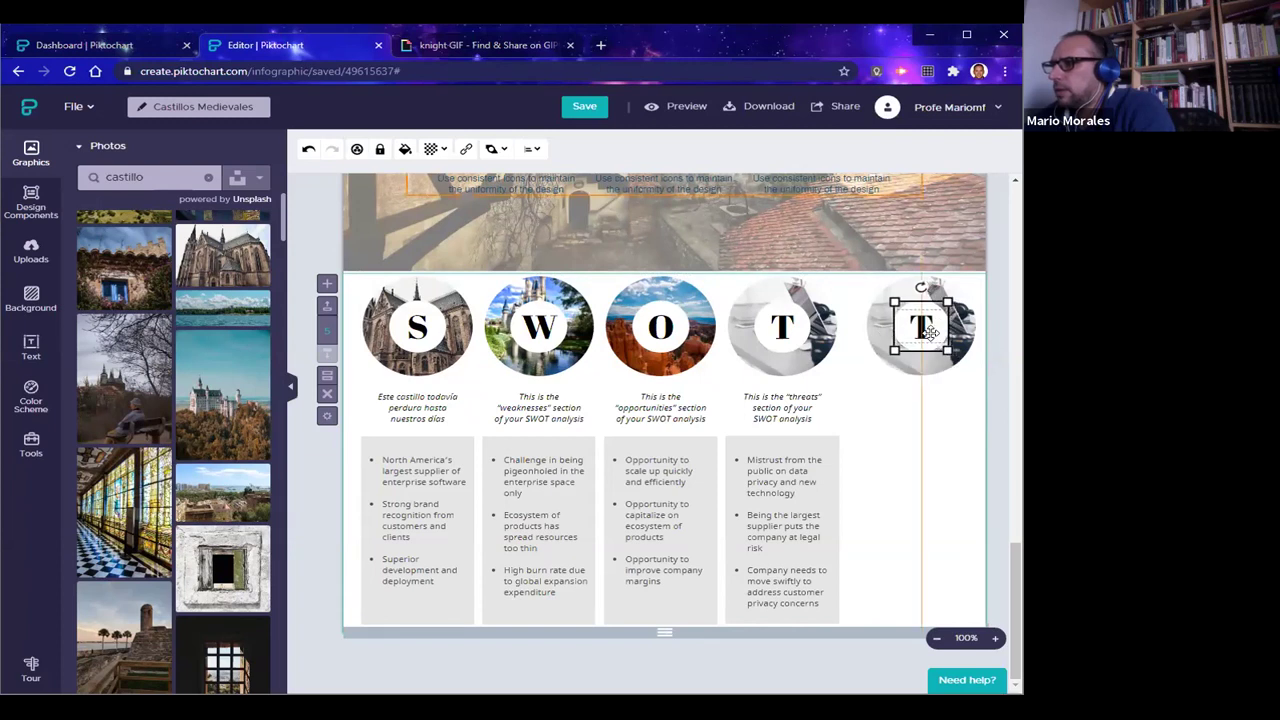
Copy the "threats" caption and place the pasted copy below the fifth column's photo
left_click(872, 452)
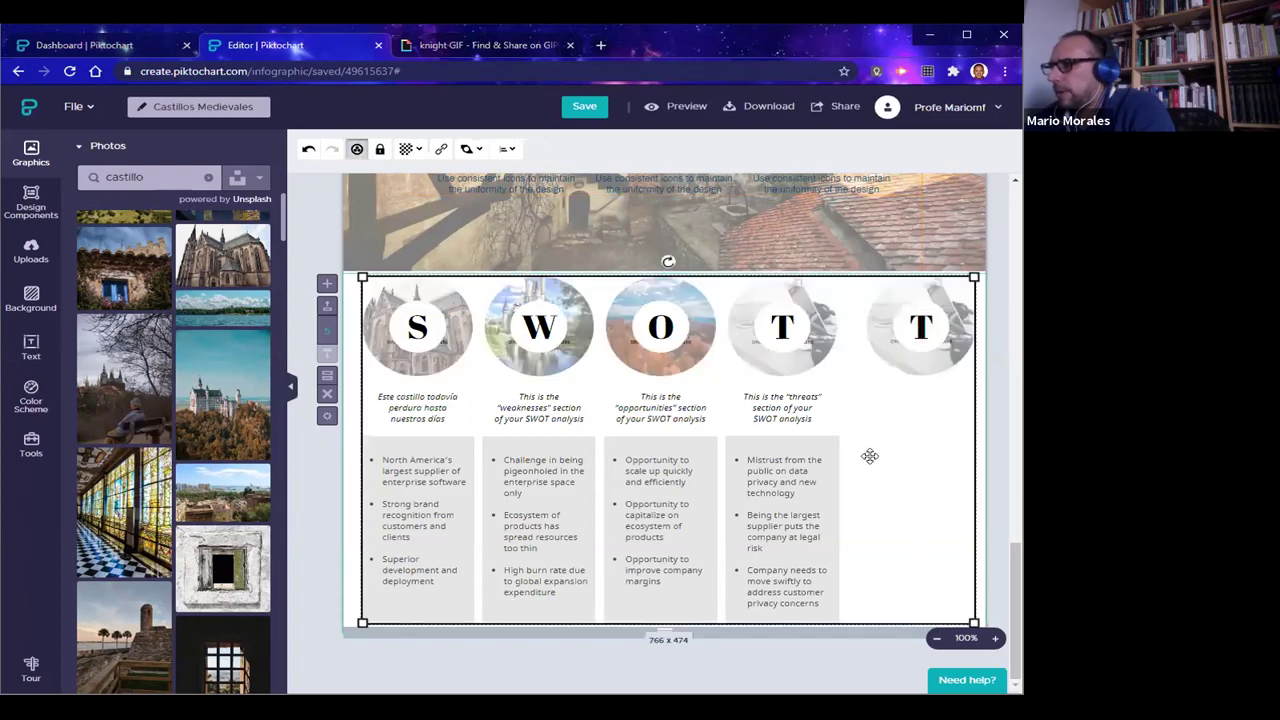
left_click(791, 393)
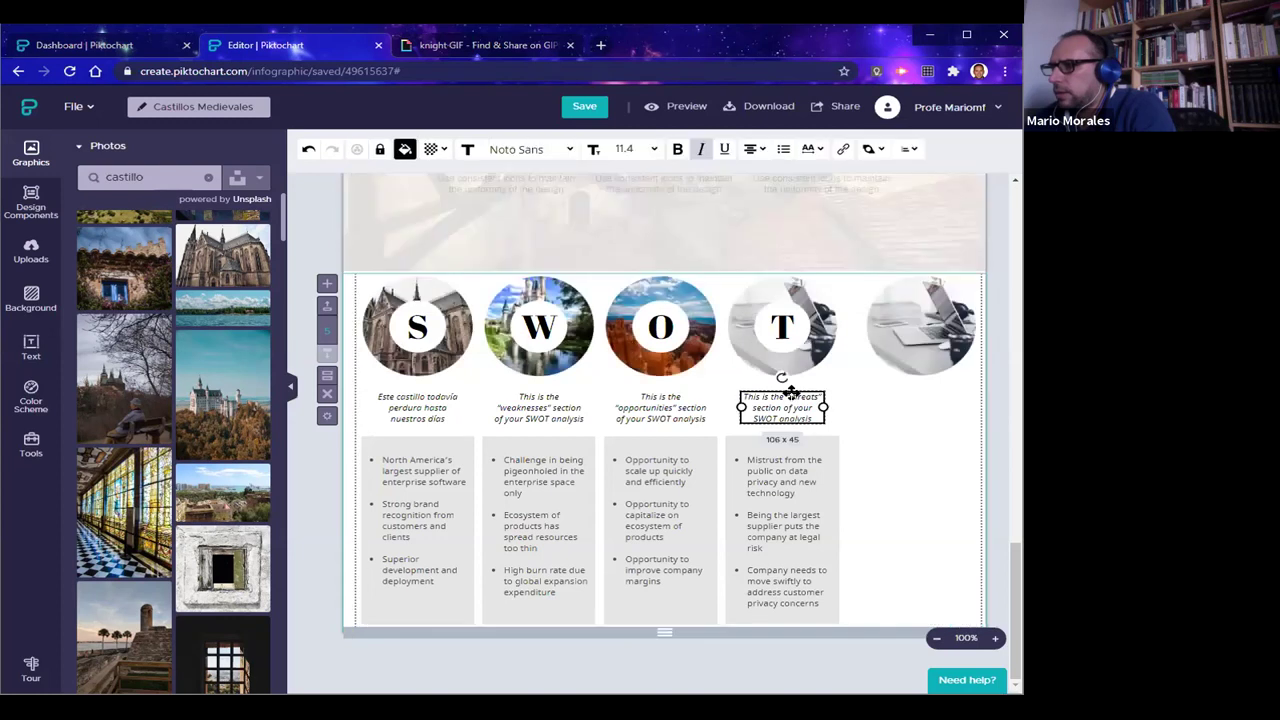
right_click(792, 392)
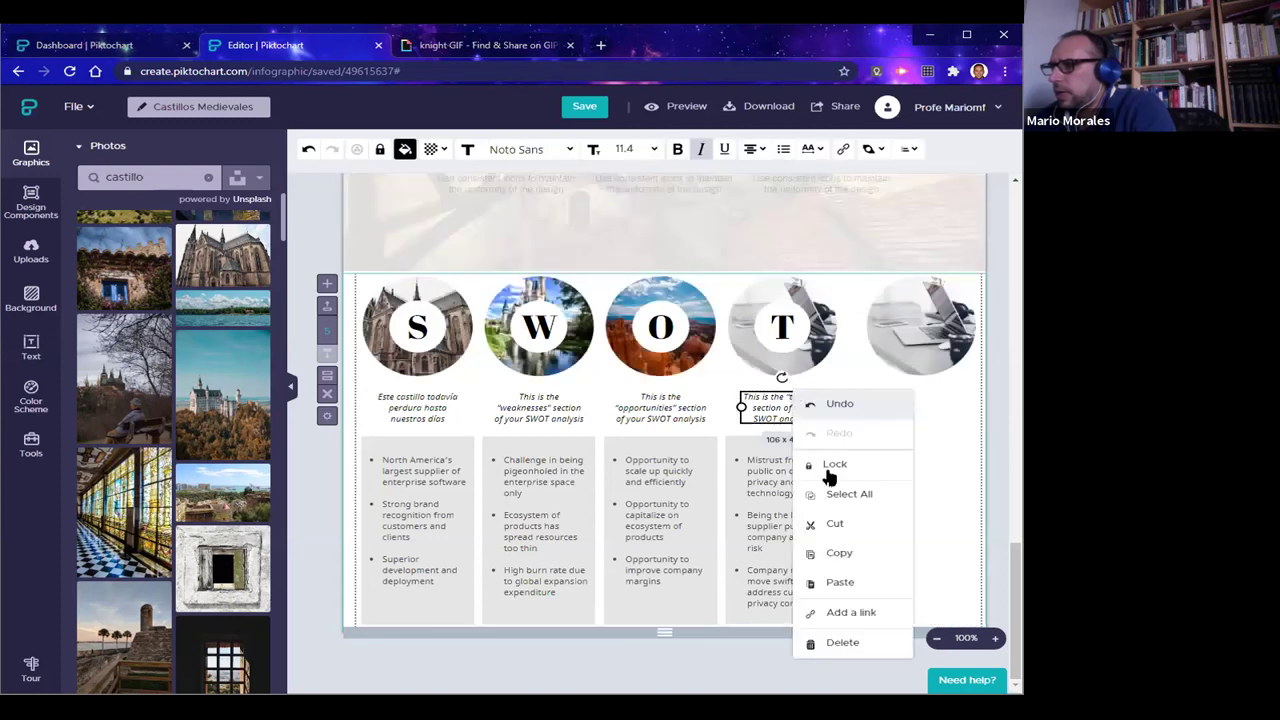
left_click(833, 554)
right_click(846, 457)
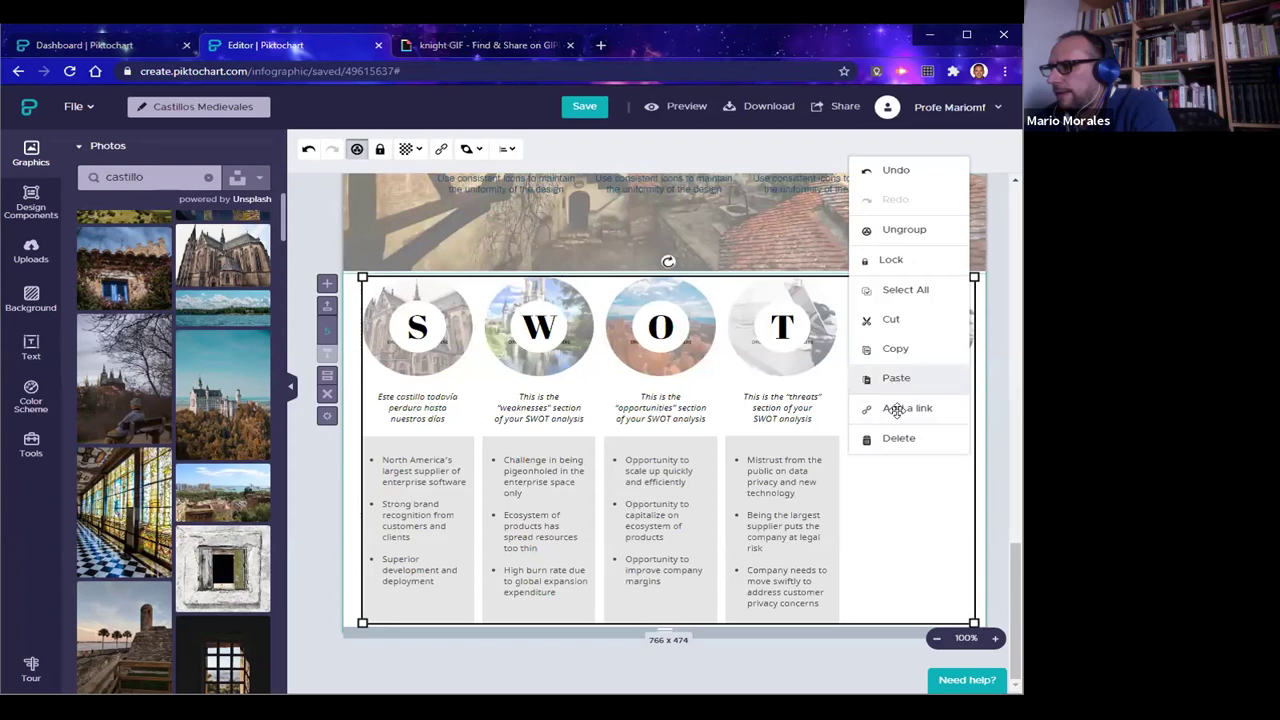
left_click(897, 380)
left_click_drag(850, 450, 913, 409)
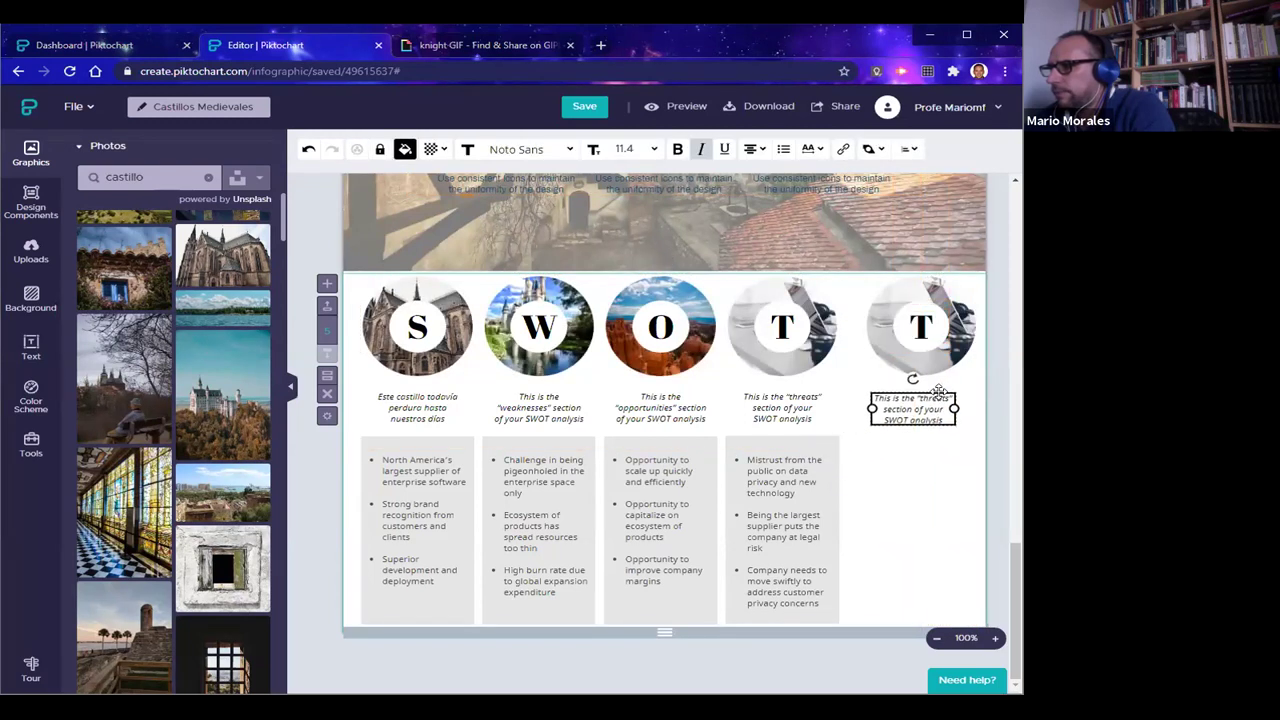
Copy the grey box of the "threats" column and place the pasted copy under the fifth column's caption
left_click(829, 449)
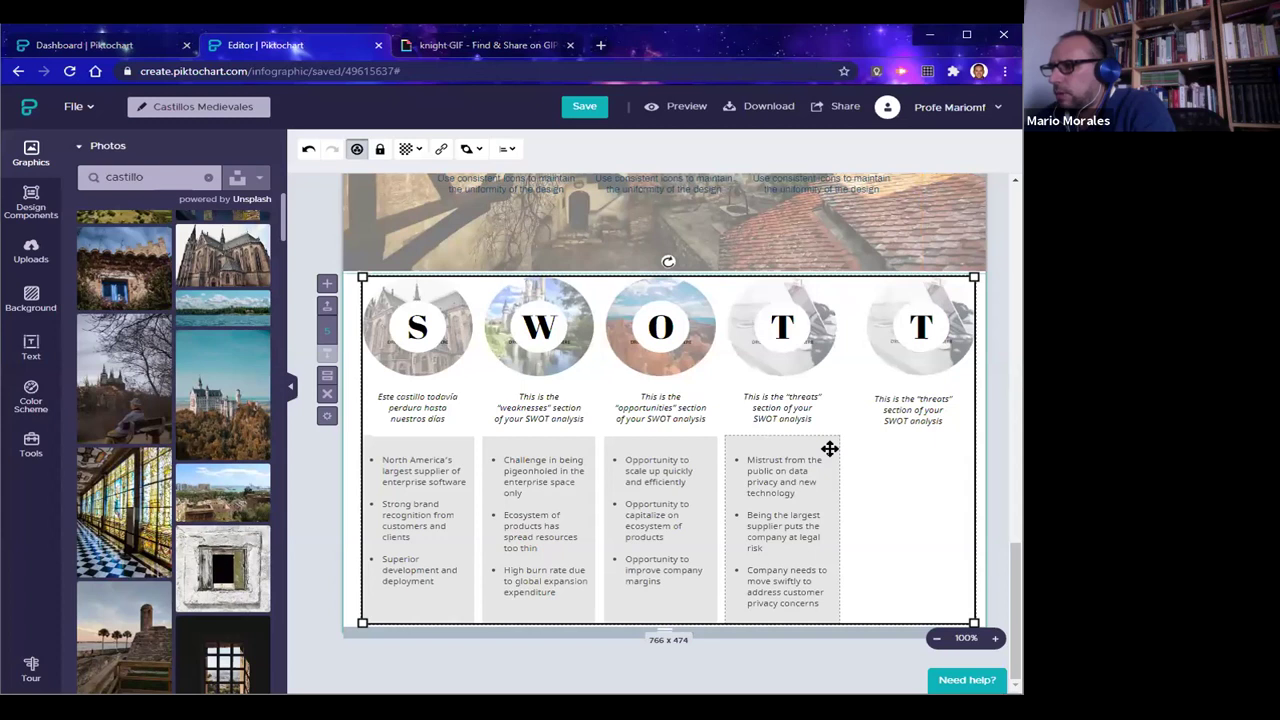
left_click(829, 449)
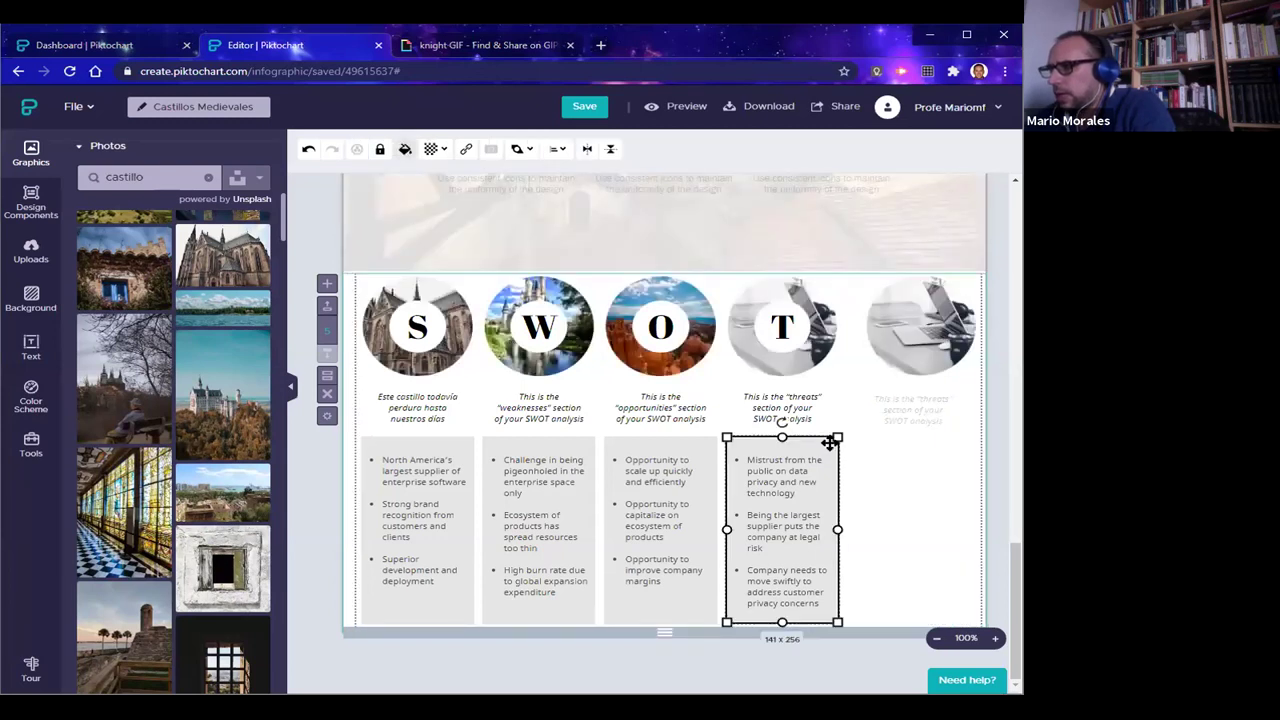
right_click(829, 444)
left_click(876, 336)
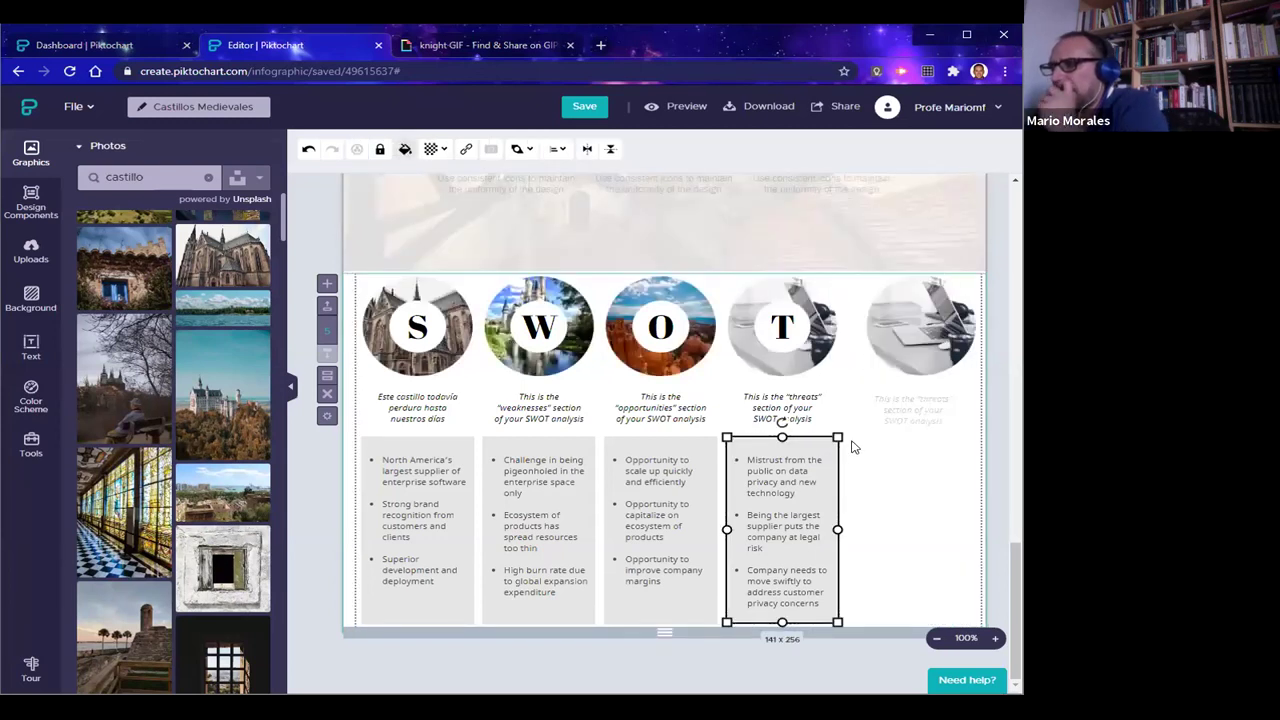
left_click(853, 447)
right_click(851, 443)
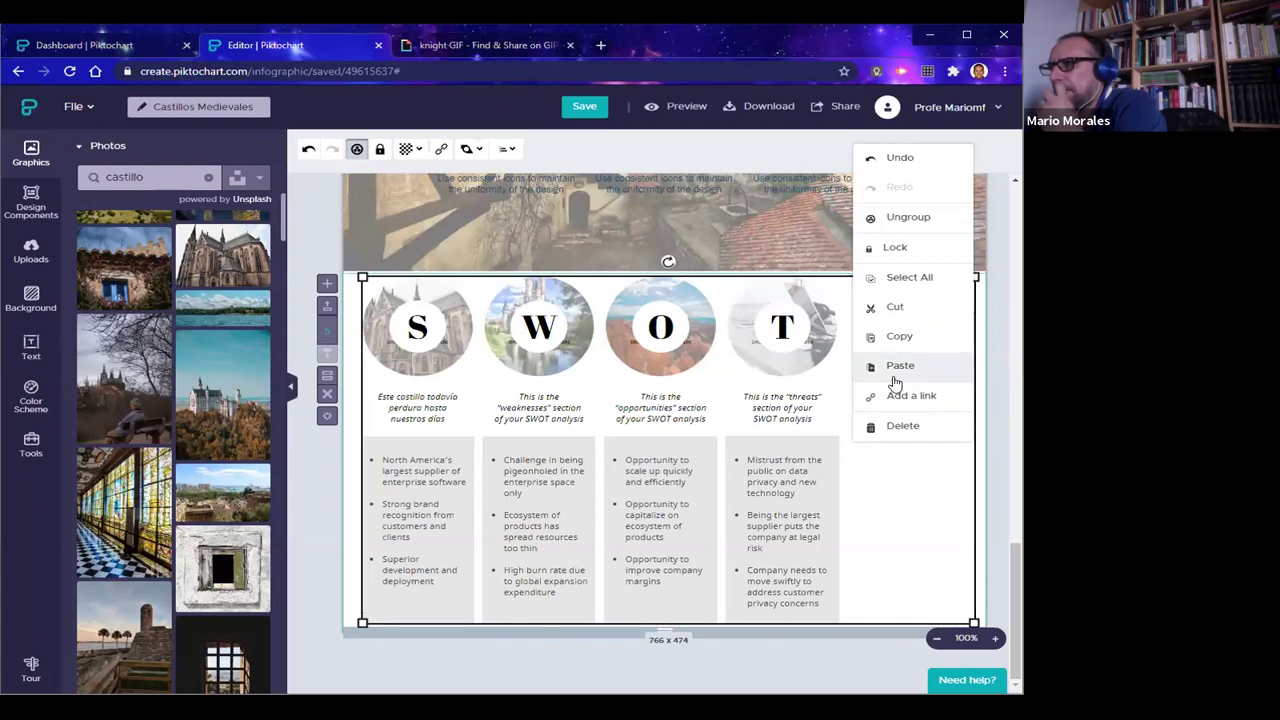
left_click(895, 383)
left_click_drag(888, 466, 942, 570)
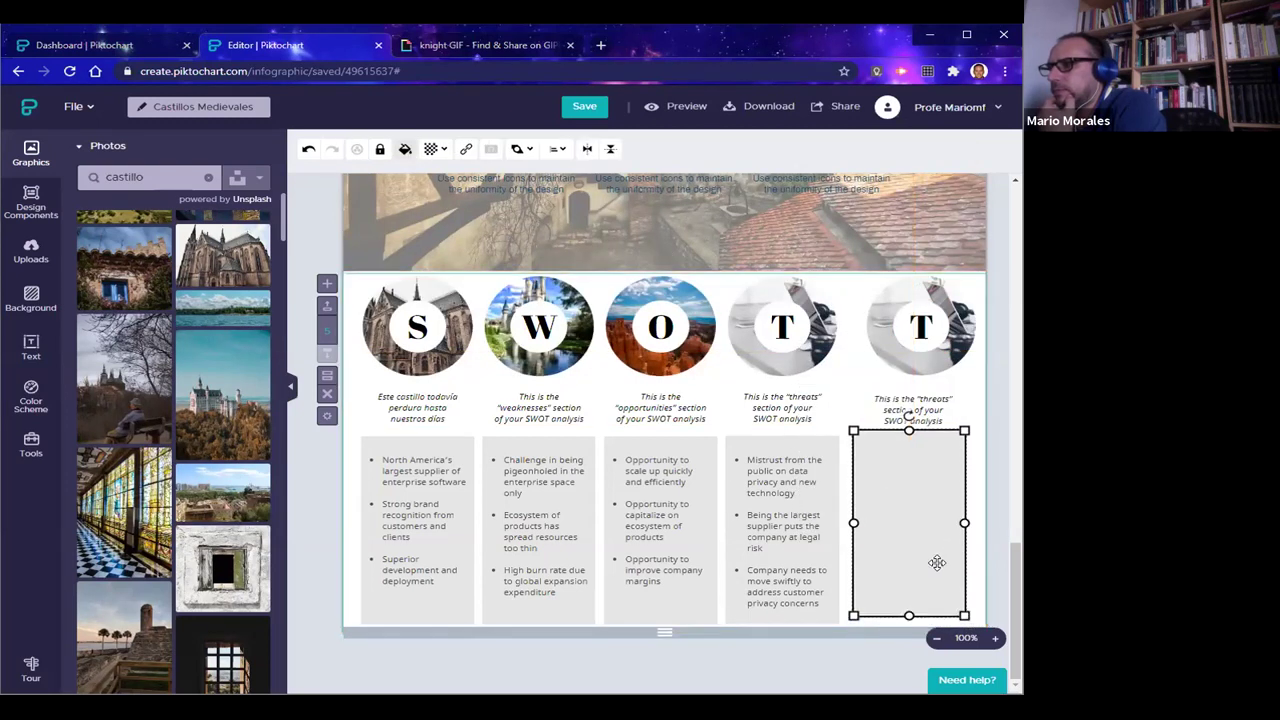
left_click(791, 455)
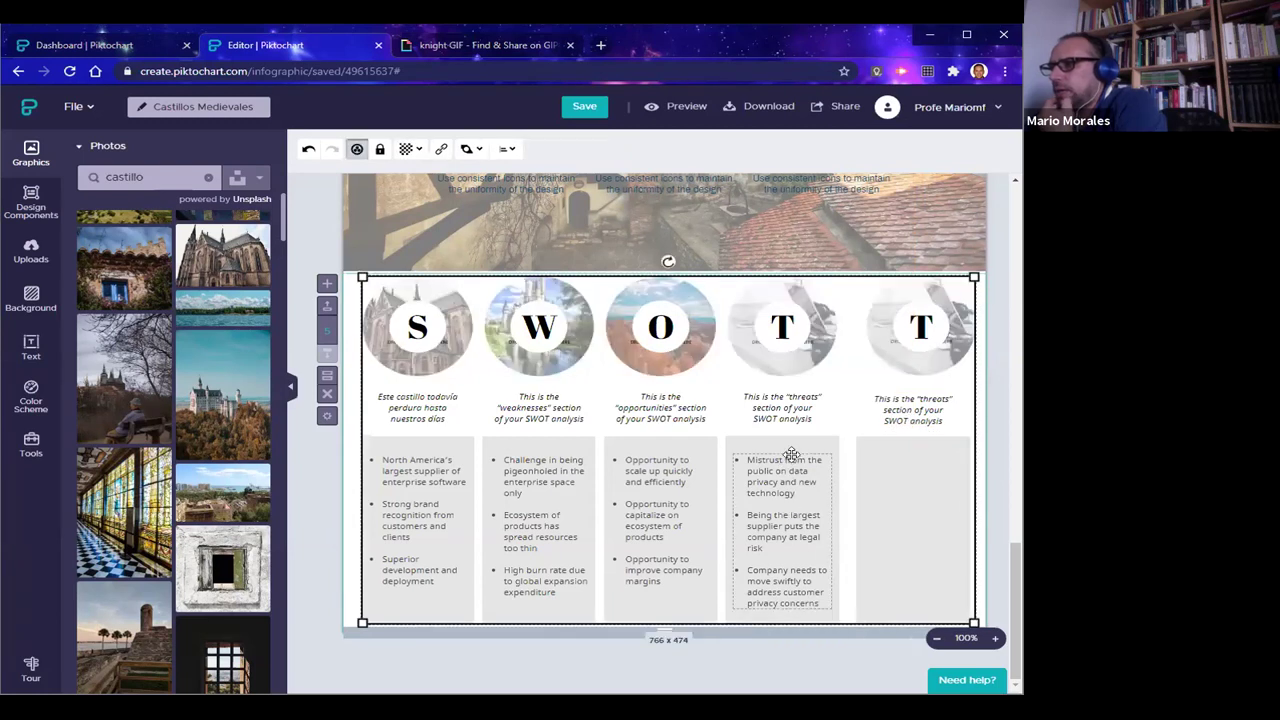
right_click(793, 454)
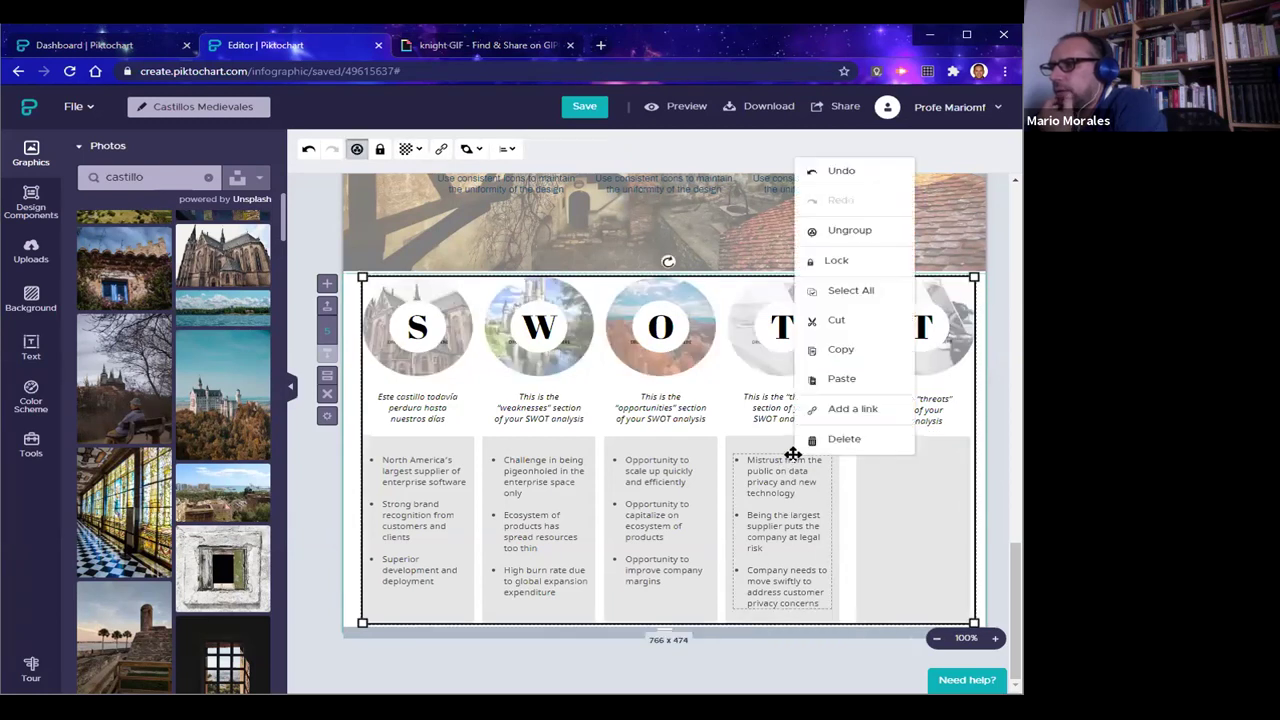
left_click(842, 336)
right_click(843, 362)
left_click(843, 363)
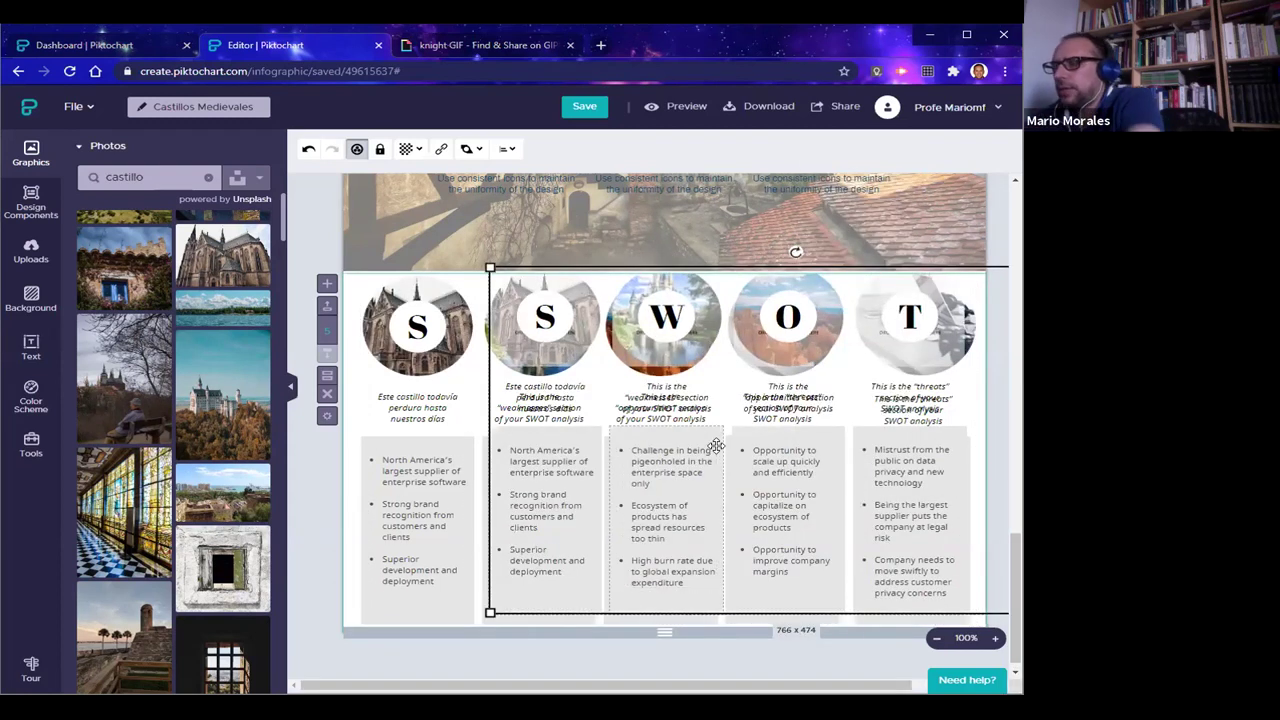
key("ctrl+z")
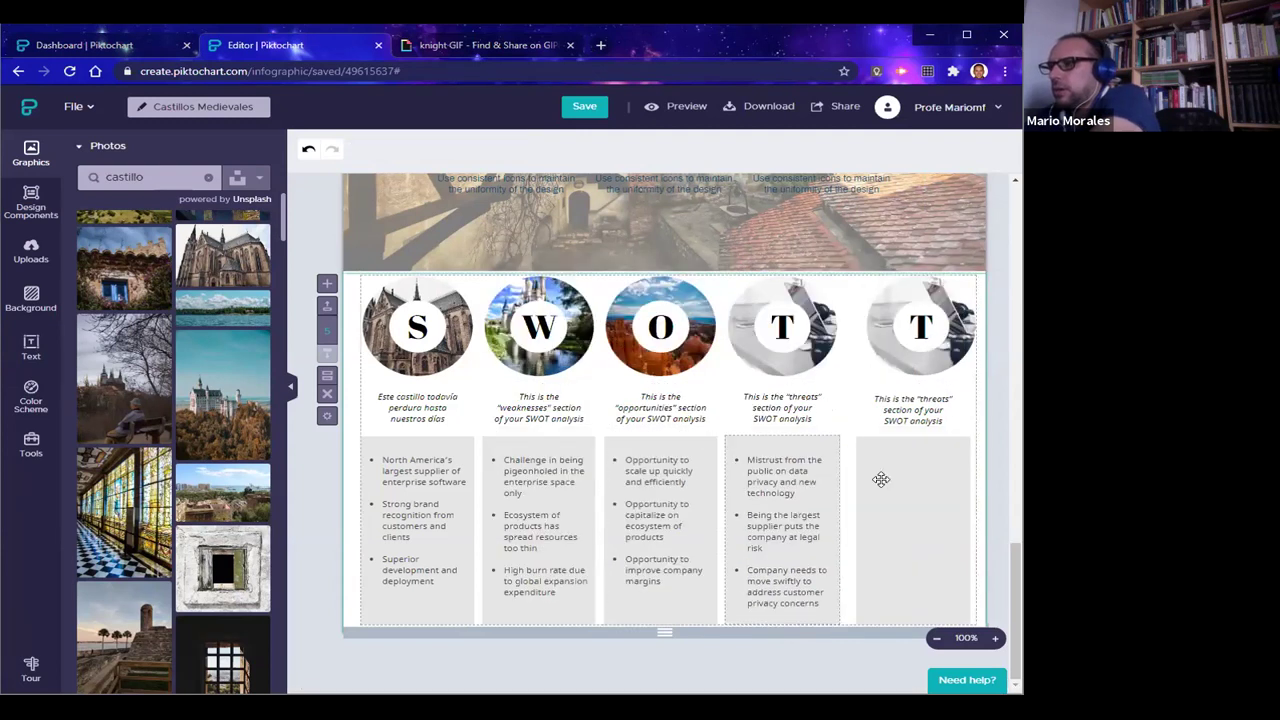
Copy the bulleted list of the "threats" column and place the pasted copy inside the fifth column's empty grey box
left_click(812, 482)
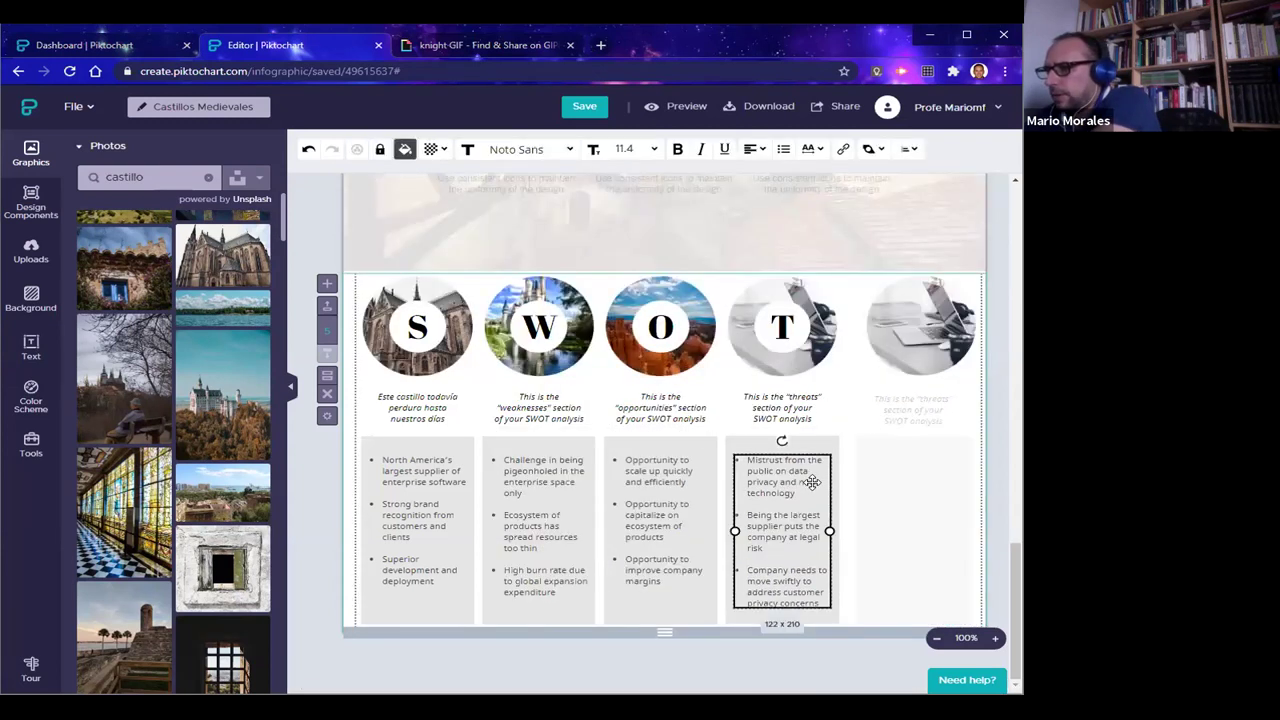
right_click(824, 454)
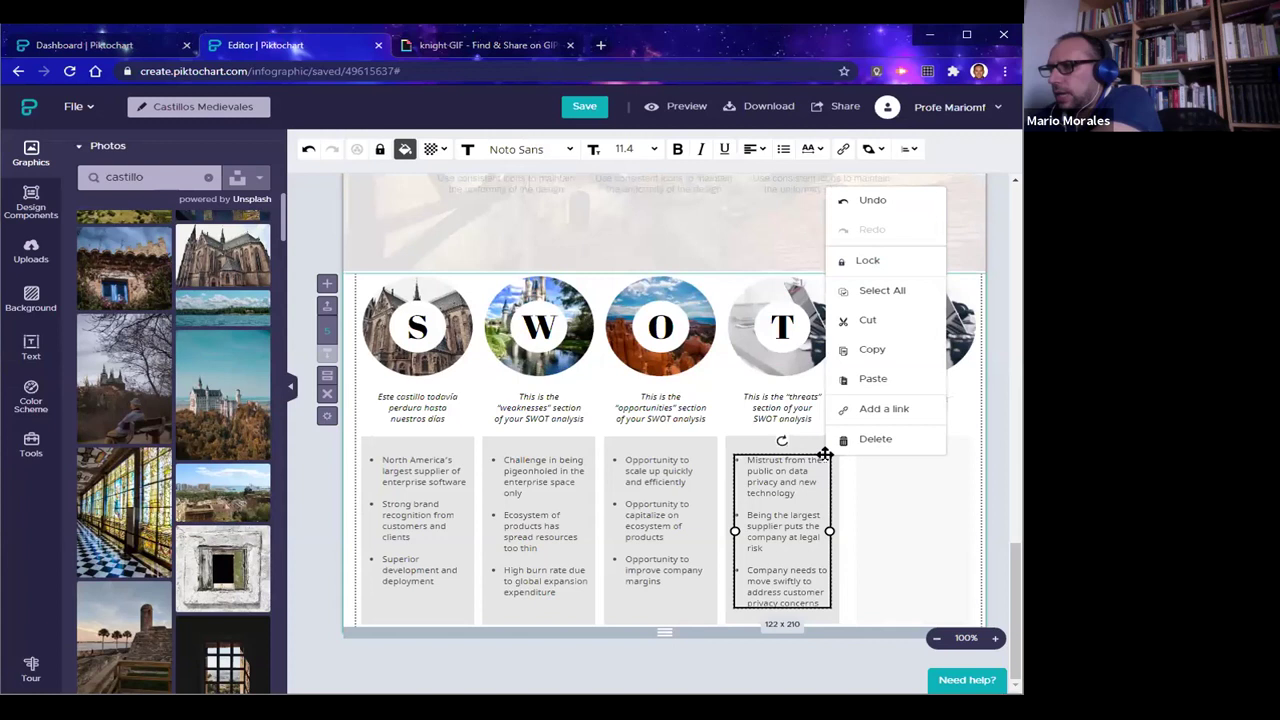
left_click(893, 355)
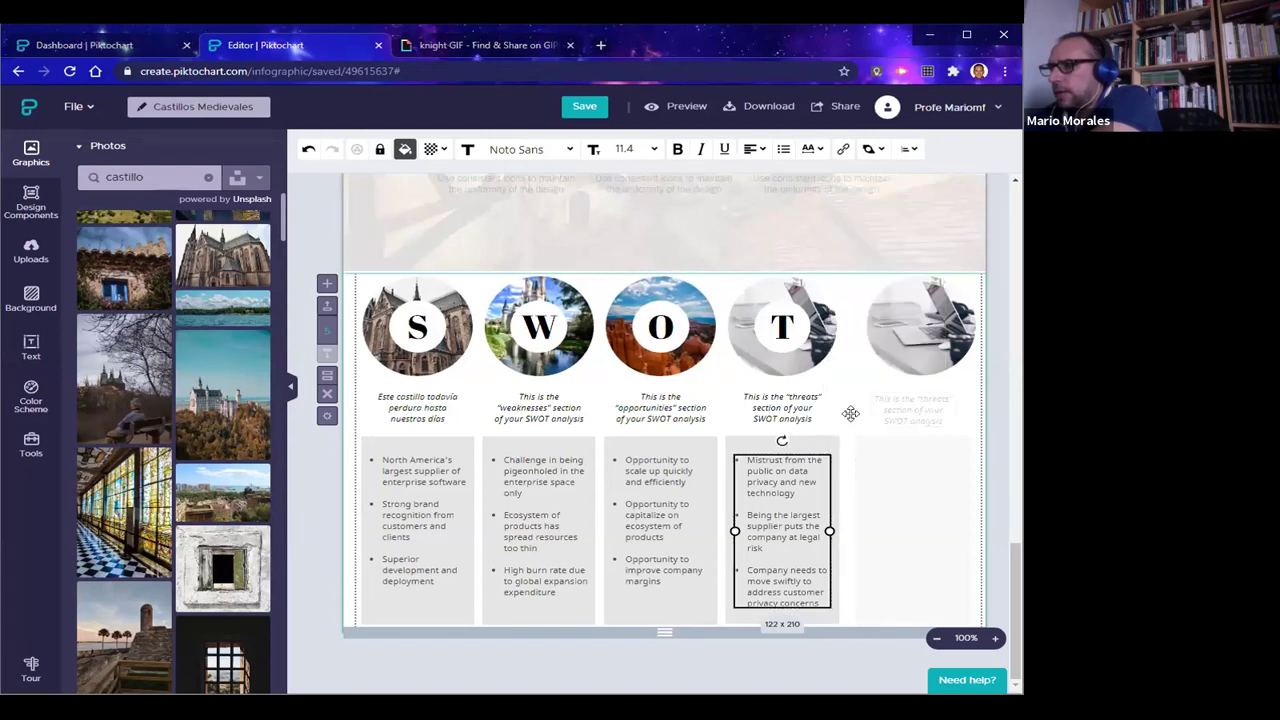
right_click(851, 412)
left_click(898, 338)
left_click_drag(860, 520, 922, 583)
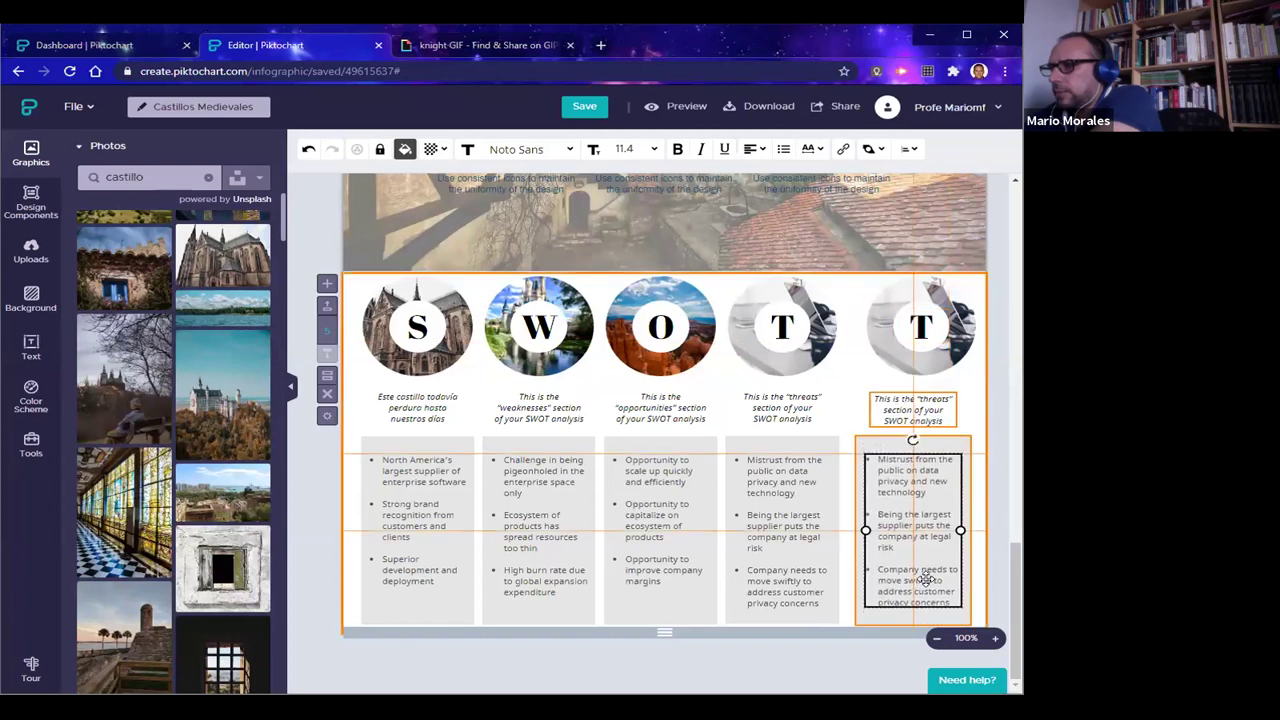
left_click(323, 565)
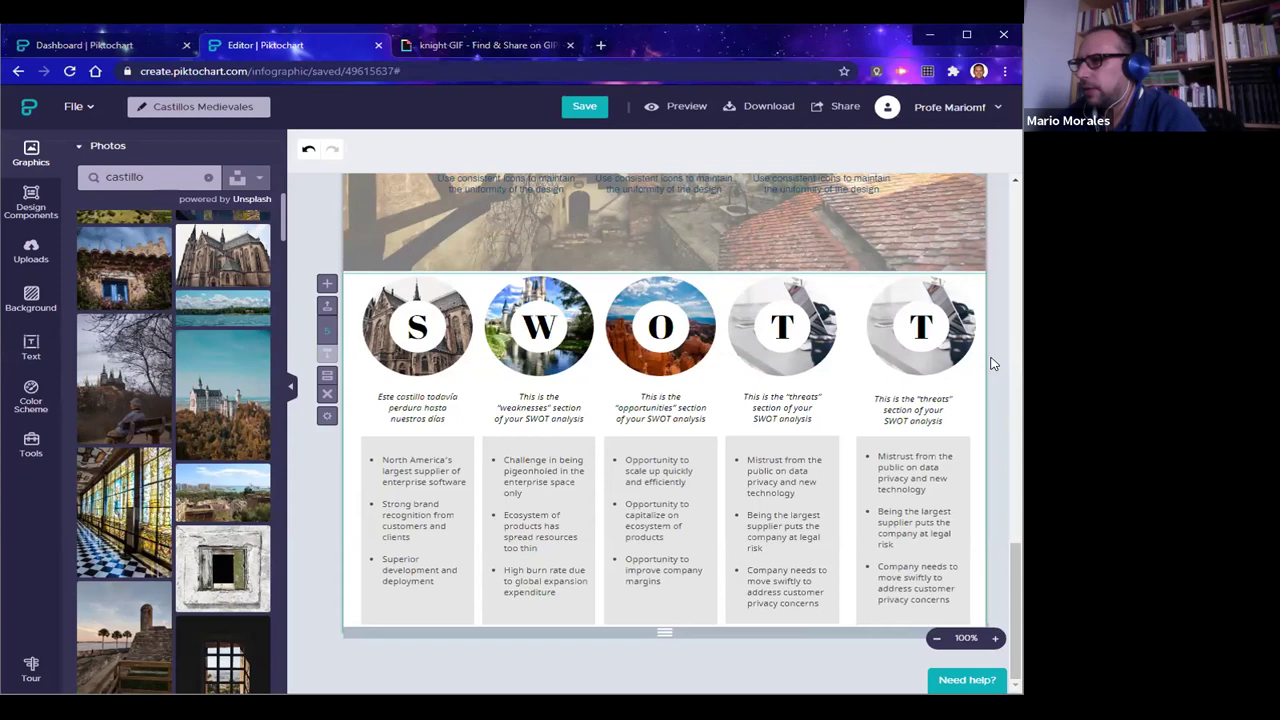
Add a new empty block below the SWOT block
scroll(992, 364, "up", 4)
scroll(992, 364, "down", 4)
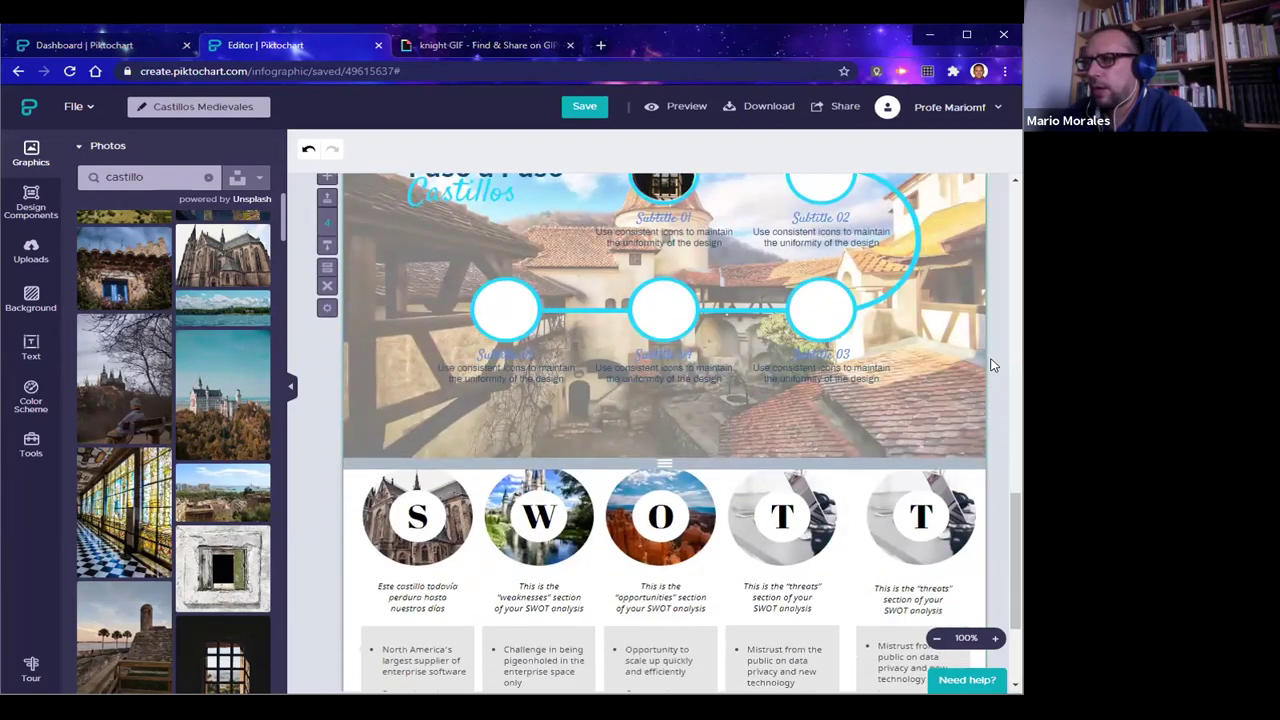
left_click(33, 204)
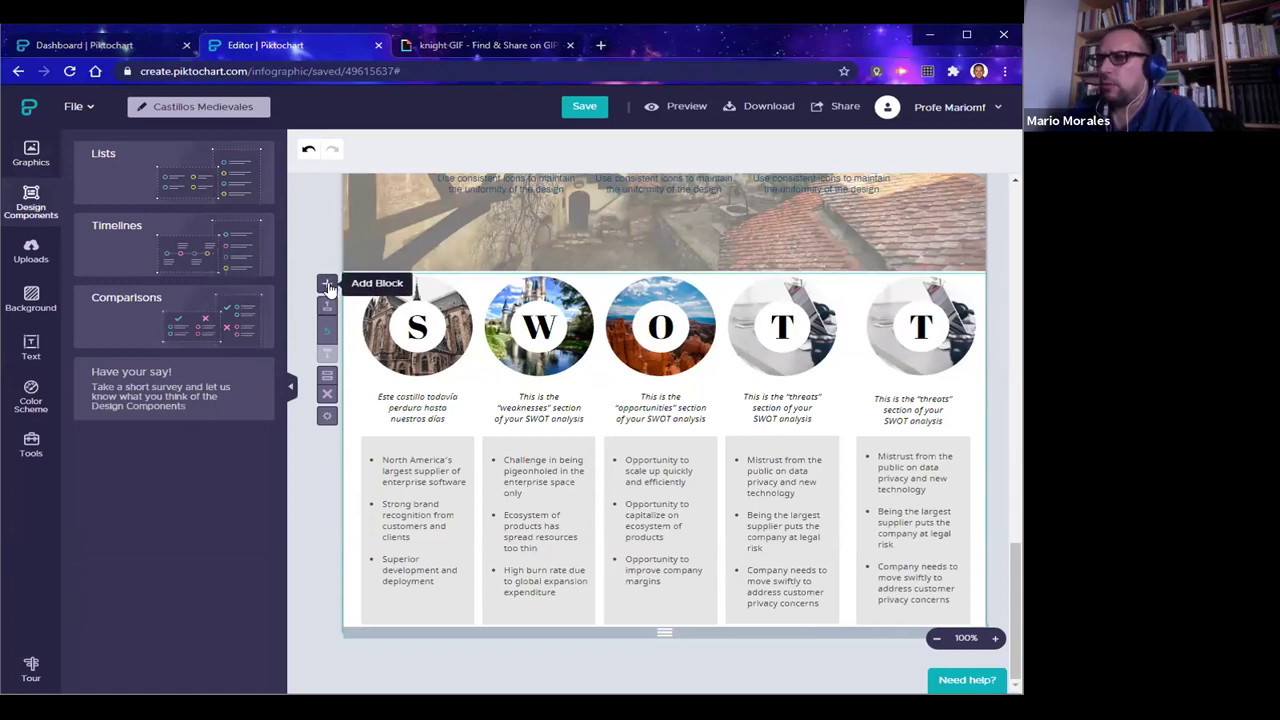
left_click(328, 285)
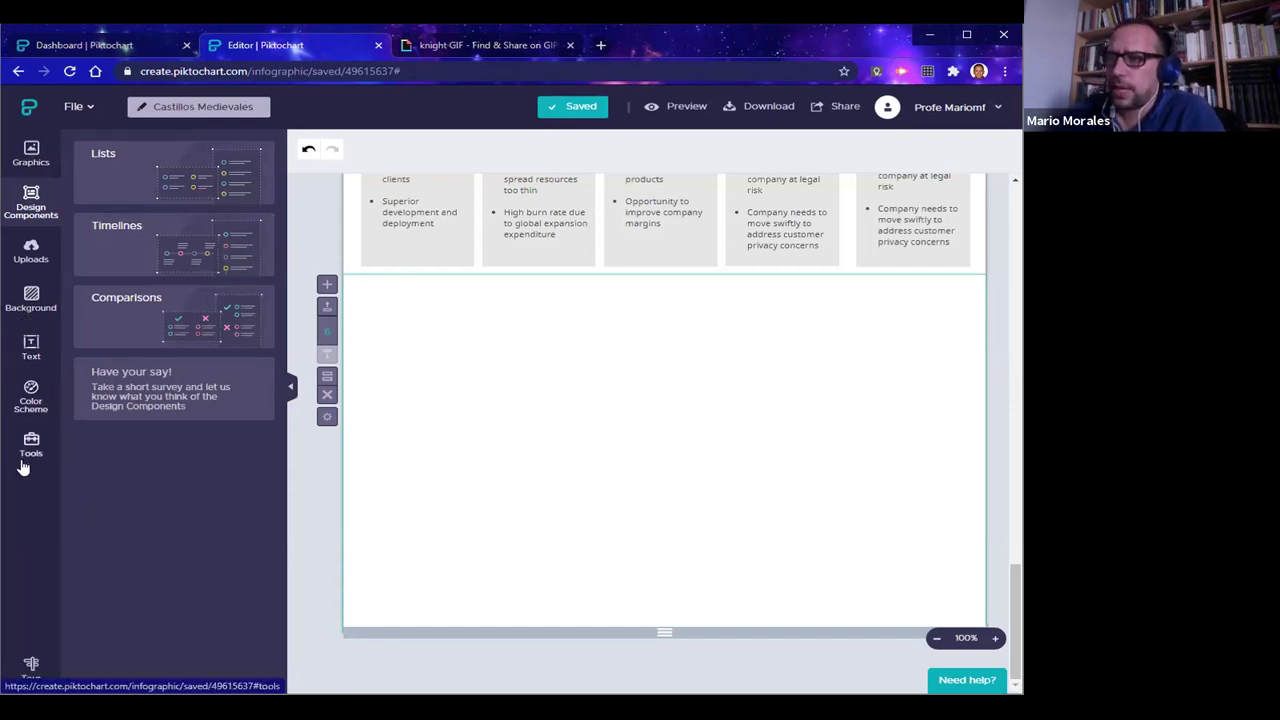
Open the chart editor for the new block and close the browser tab with the knight GIF page
left_click(31, 393)
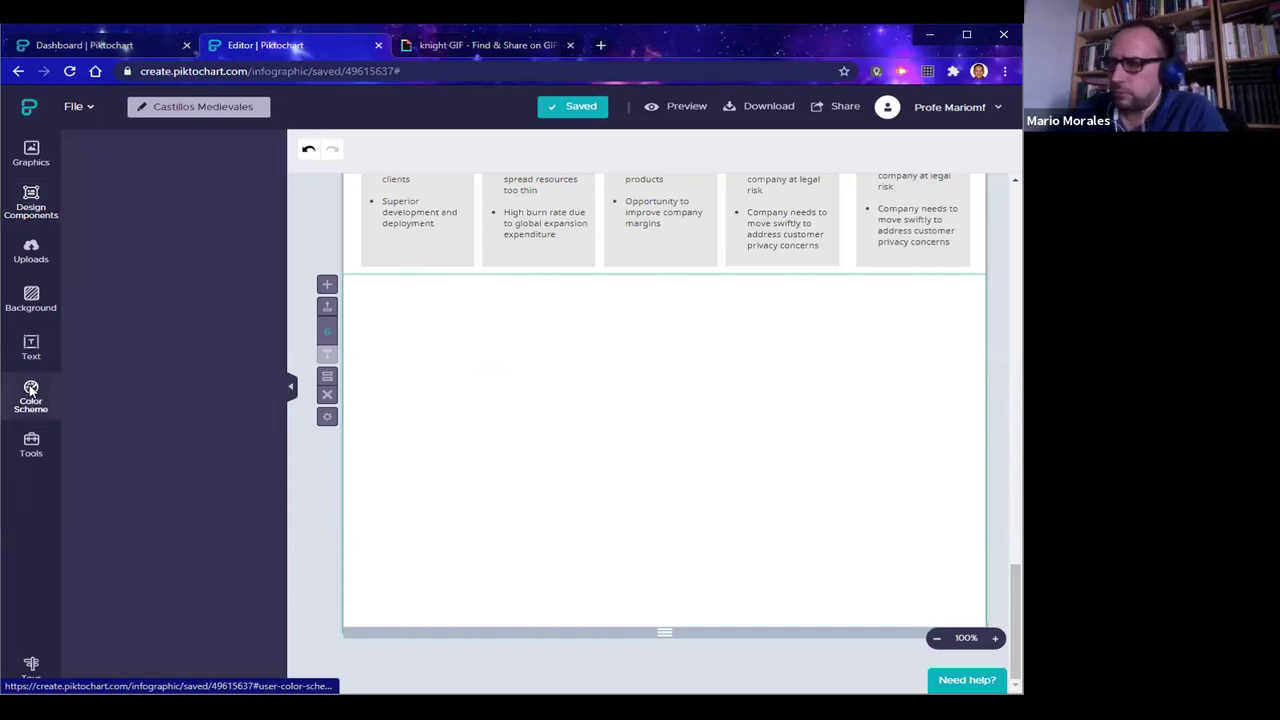
left_click(35, 447)
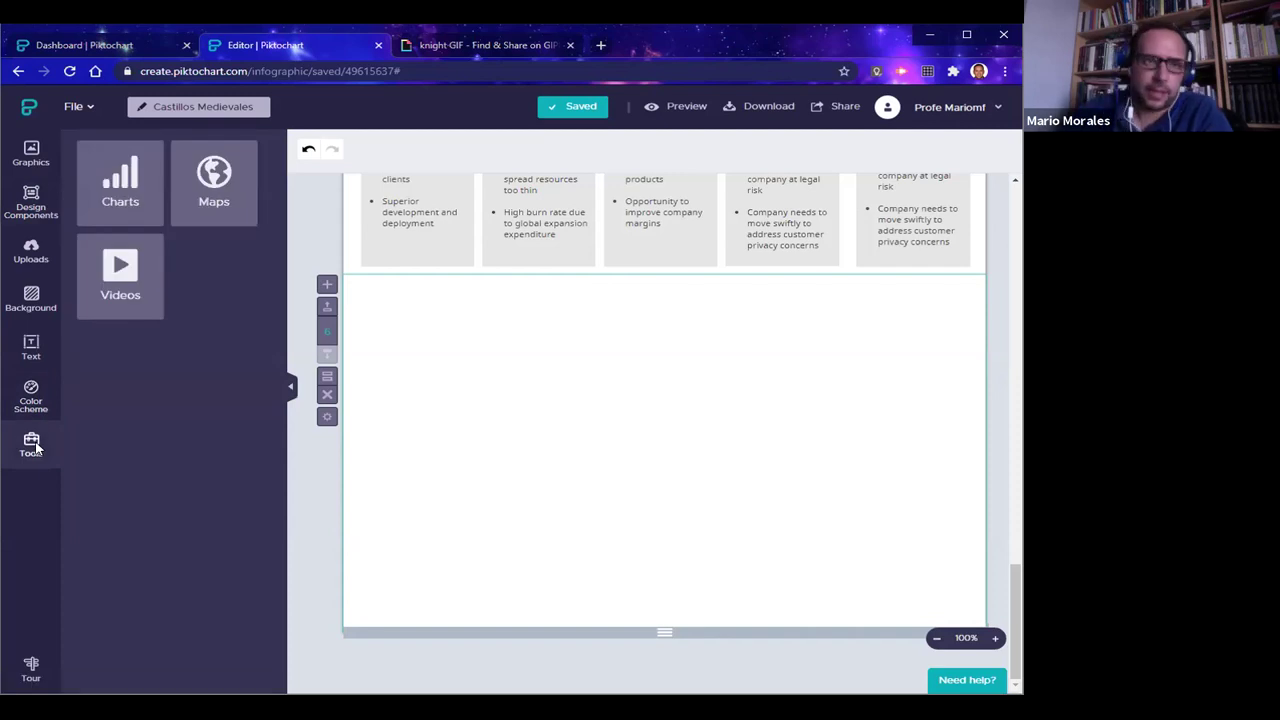
left_click(120, 202)
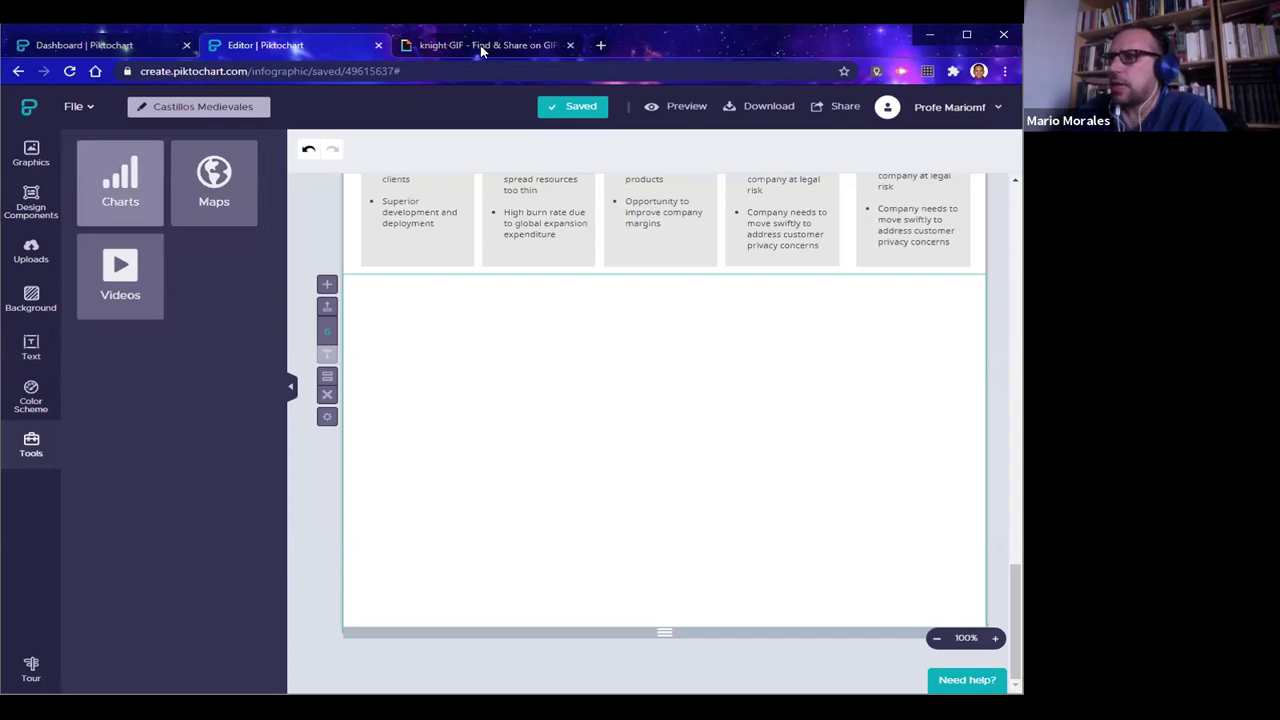
left_click(570, 45)
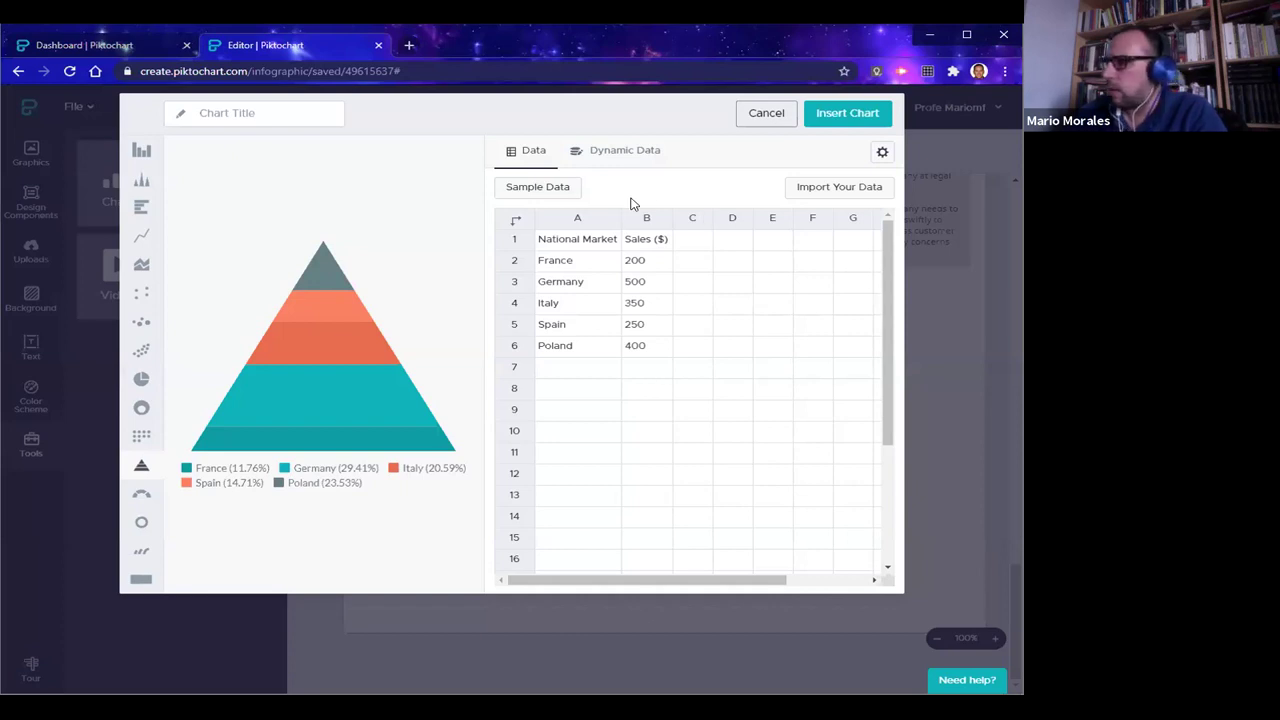
Examine the sample column headers, countries and sales values in the chart's data table
left_click(582, 245)
left_click(634, 247)
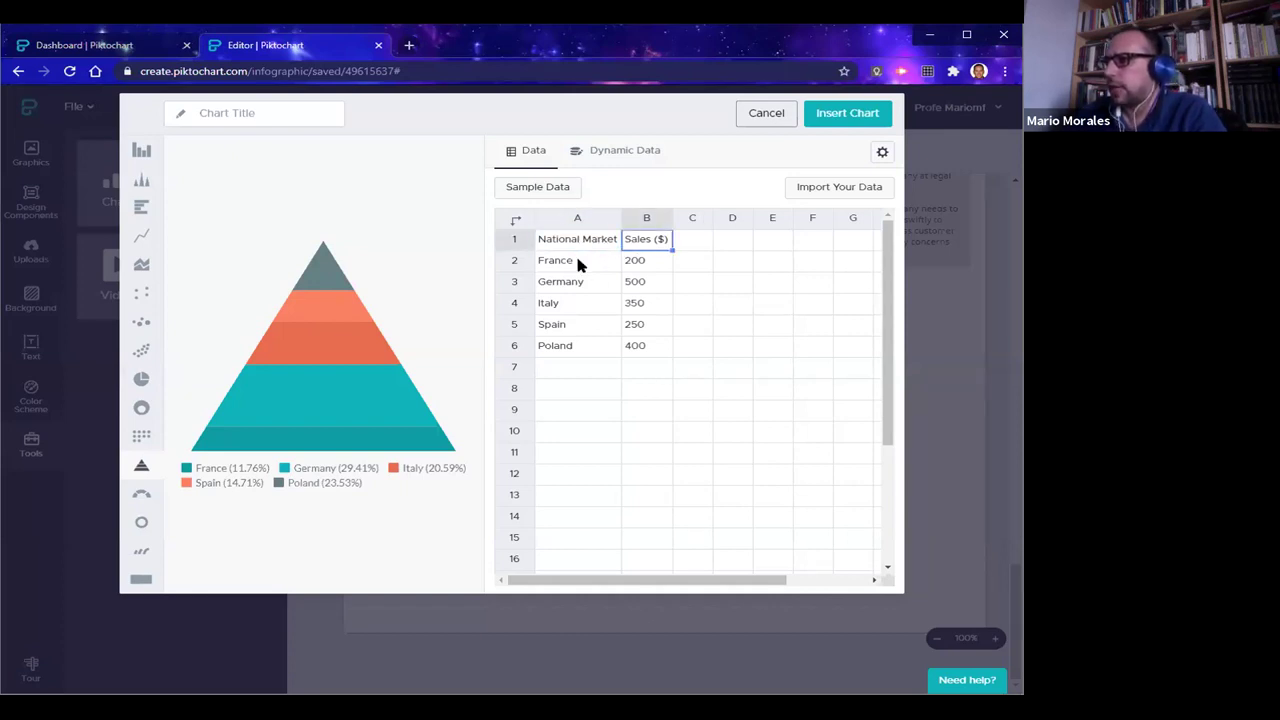
left_click(586, 262)
left_click(648, 262)
left_click(612, 286)
left_click(634, 286)
left_click(595, 308)
left_click(648, 310)
left_click(595, 328)
left_click(634, 329)
left_click(592, 346)
left_click(640, 350)
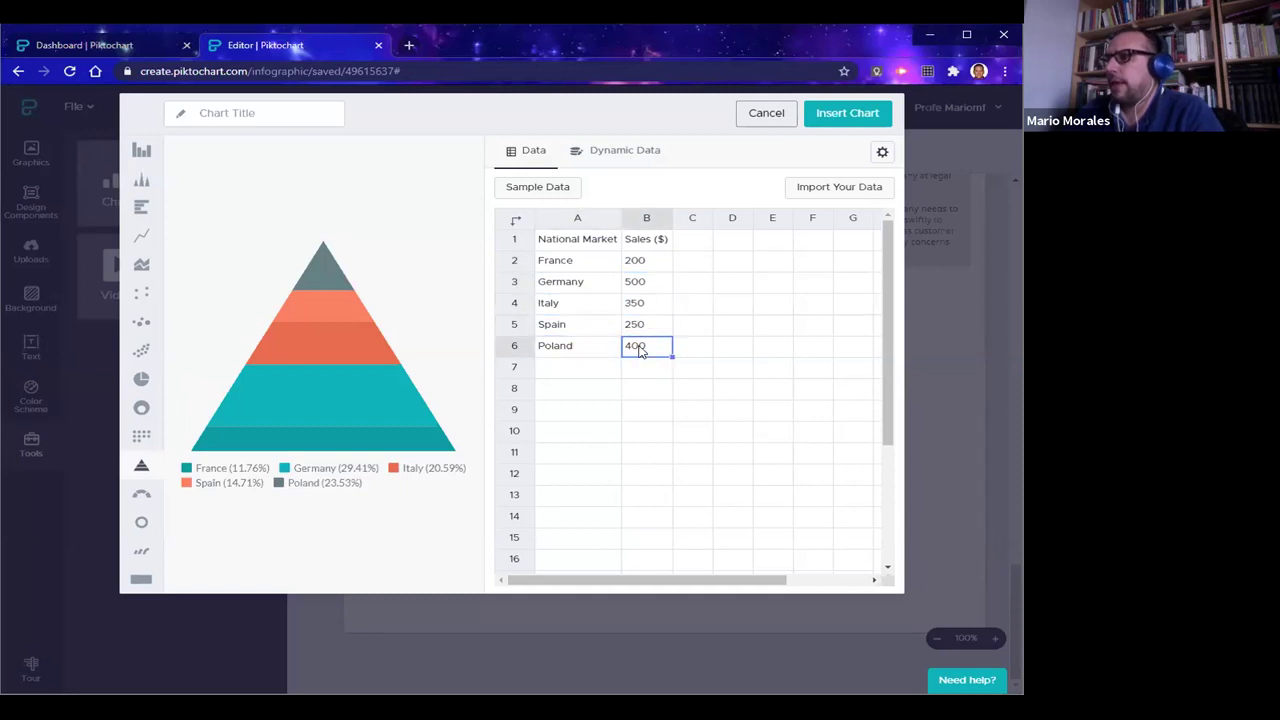
Rename the chart data's two column headers to "Castillos" and "Año"
left_click(590, 245)
double_click(589, 243)
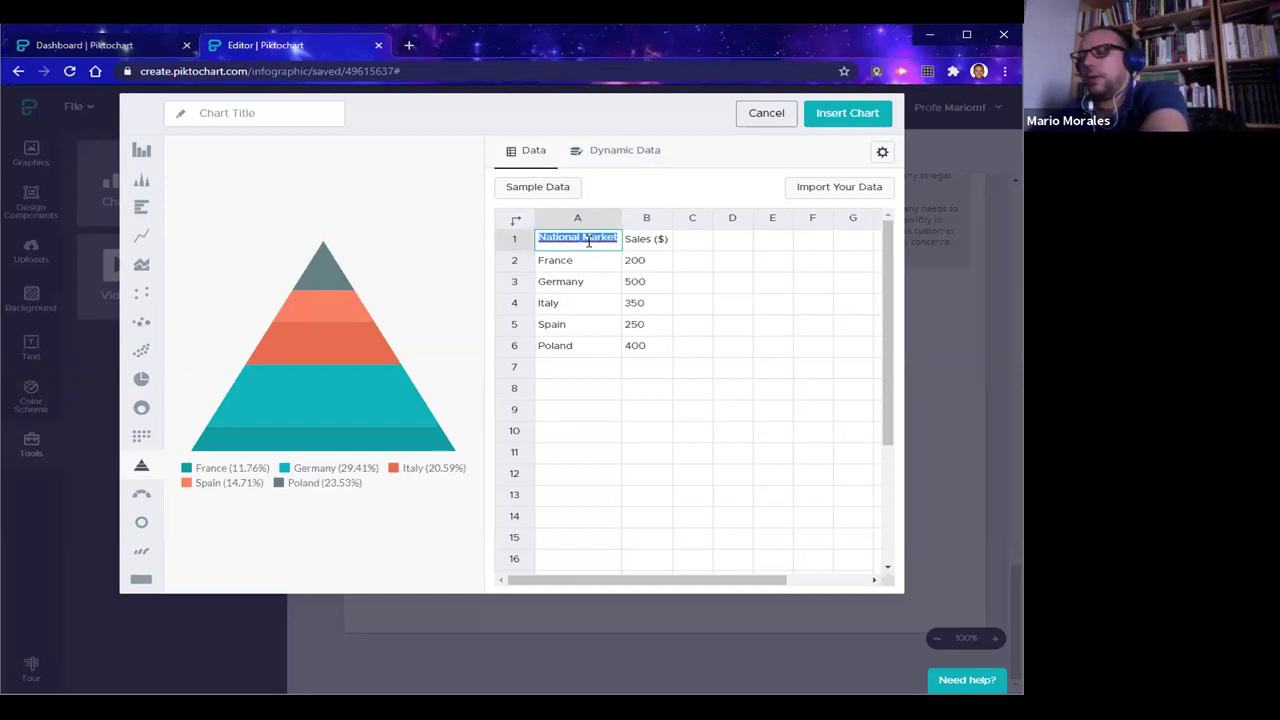
key("BackSpace")
type("Castillos")
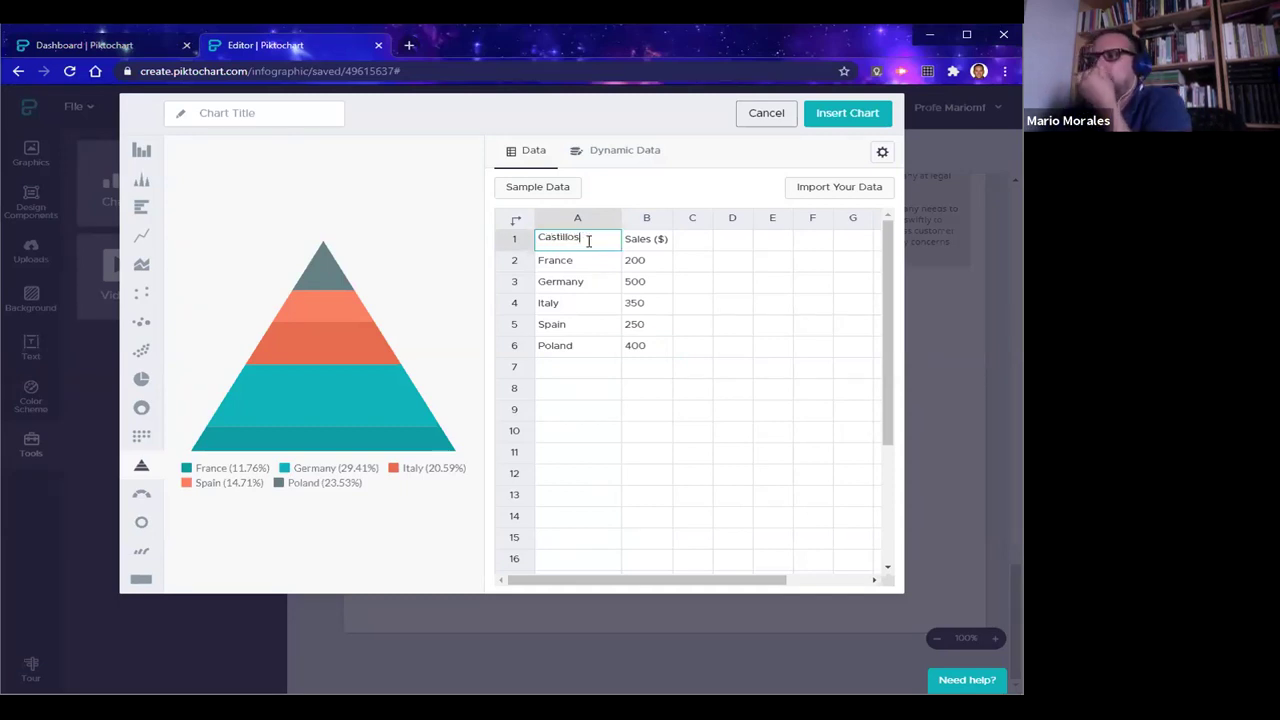
left_click(632, 244)
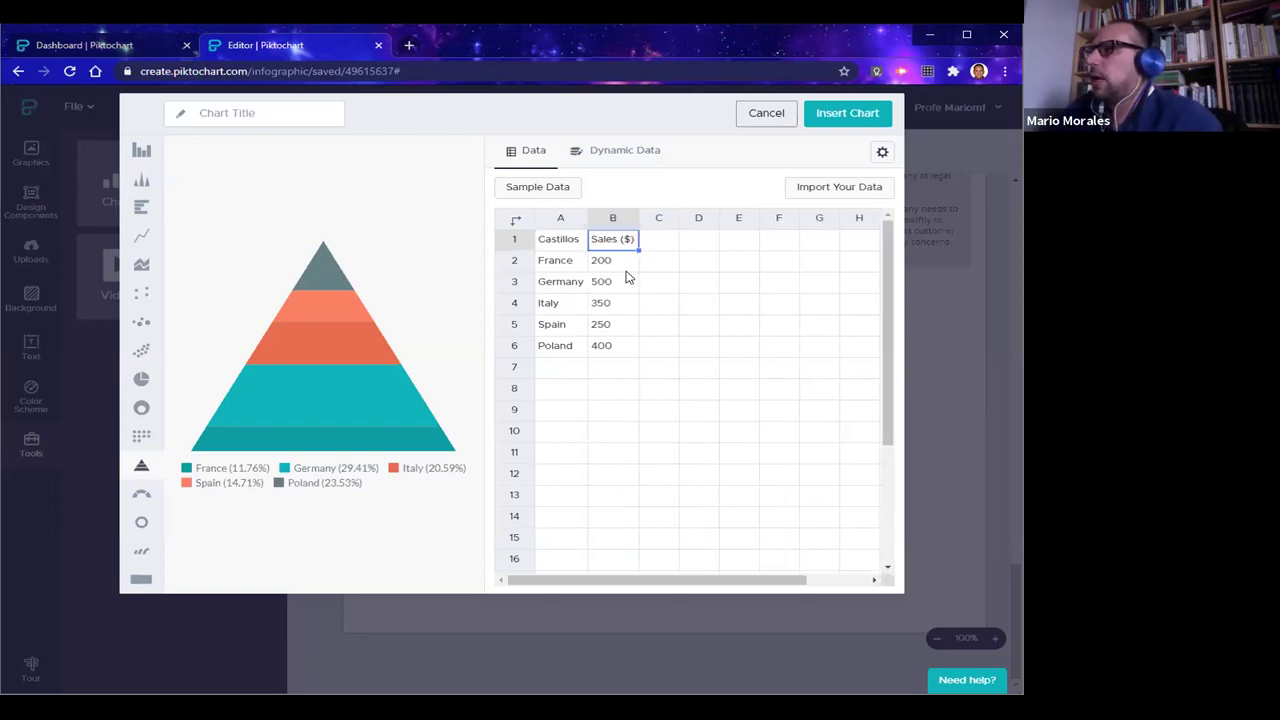
double_click(613, 244)
triple_click(613, 236)
type("Año")
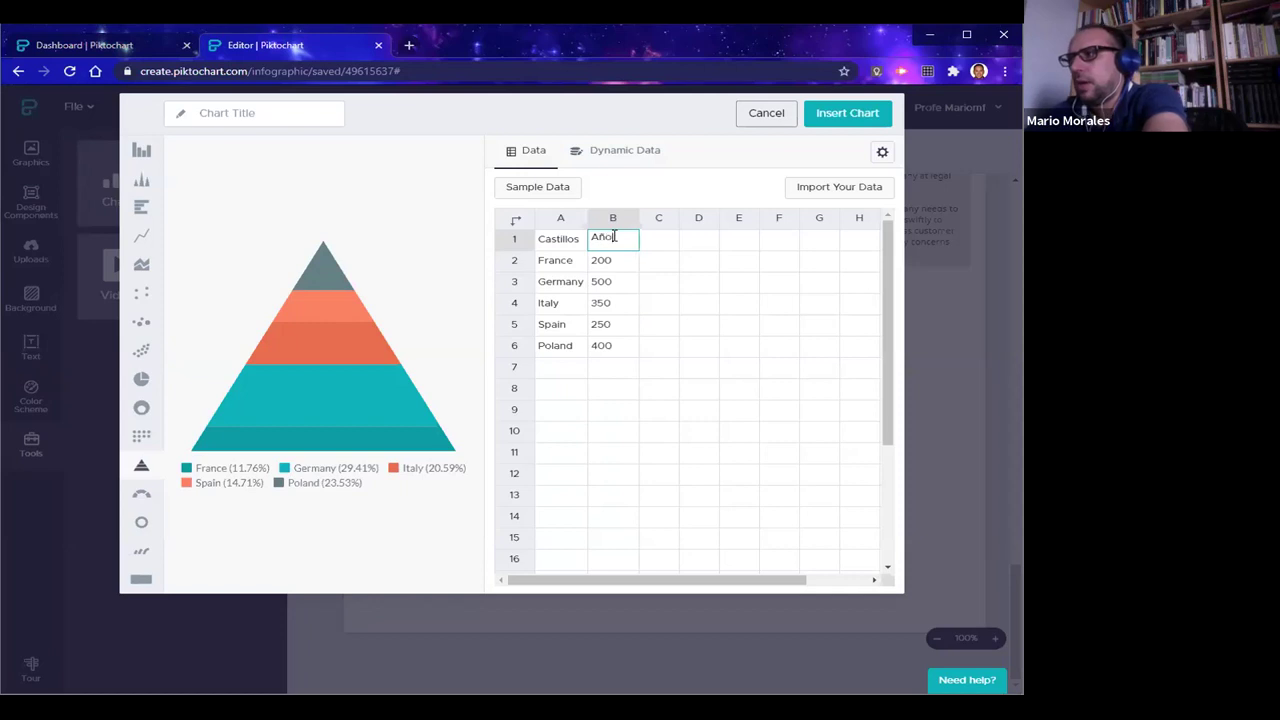
left_click(658, 300)
Set the "Año" values to 1325 for France and 1450 for Germany
left_click(560, 262)
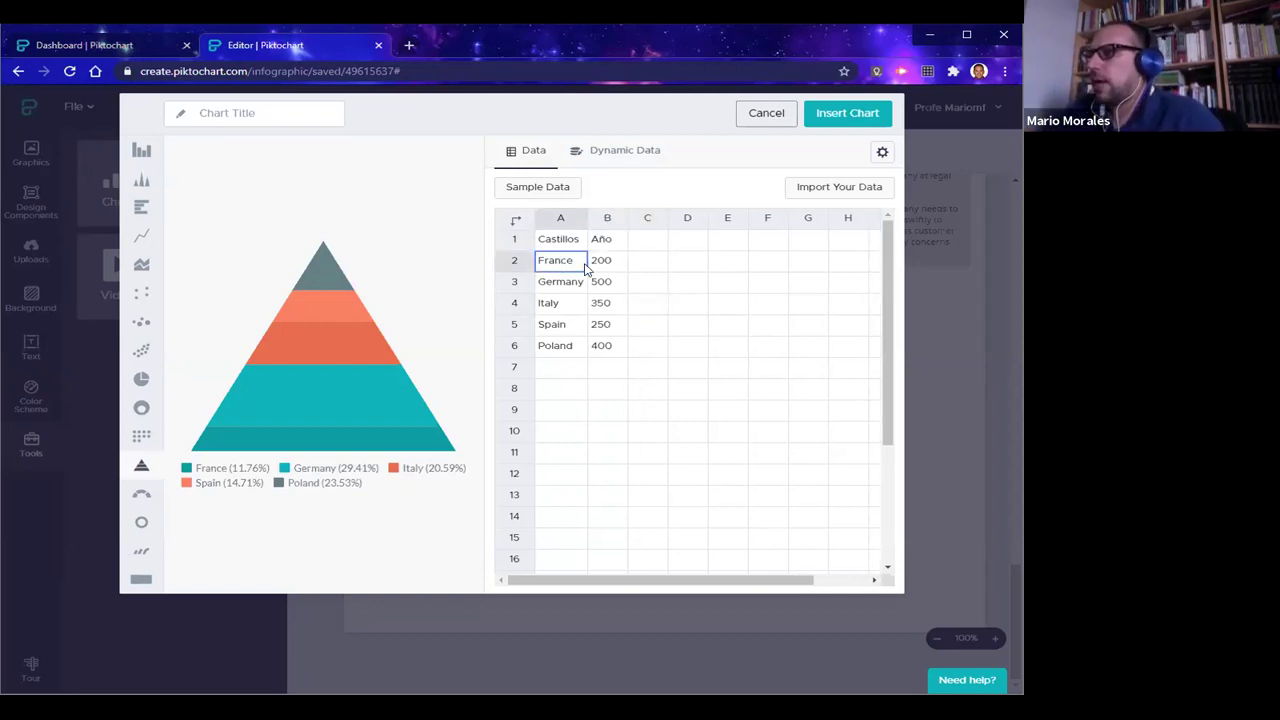
left_click(601, 264)
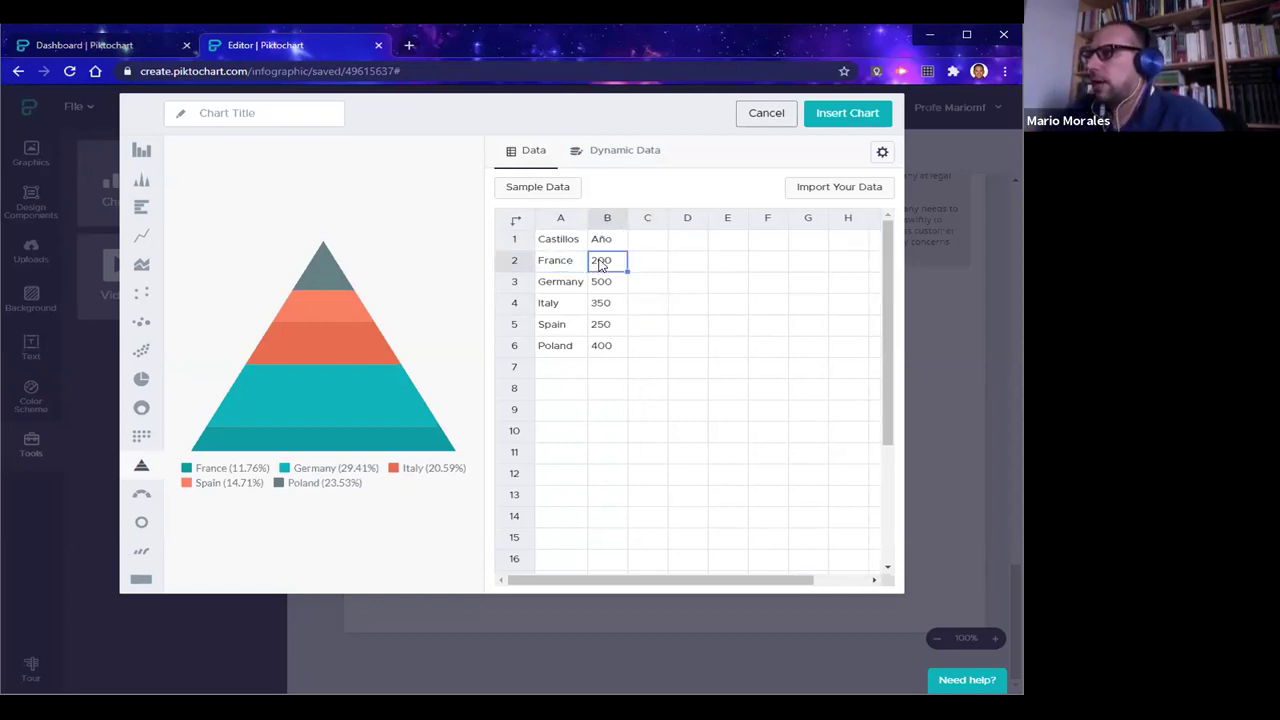
left_click(579, 350)
left_click(607, 264)
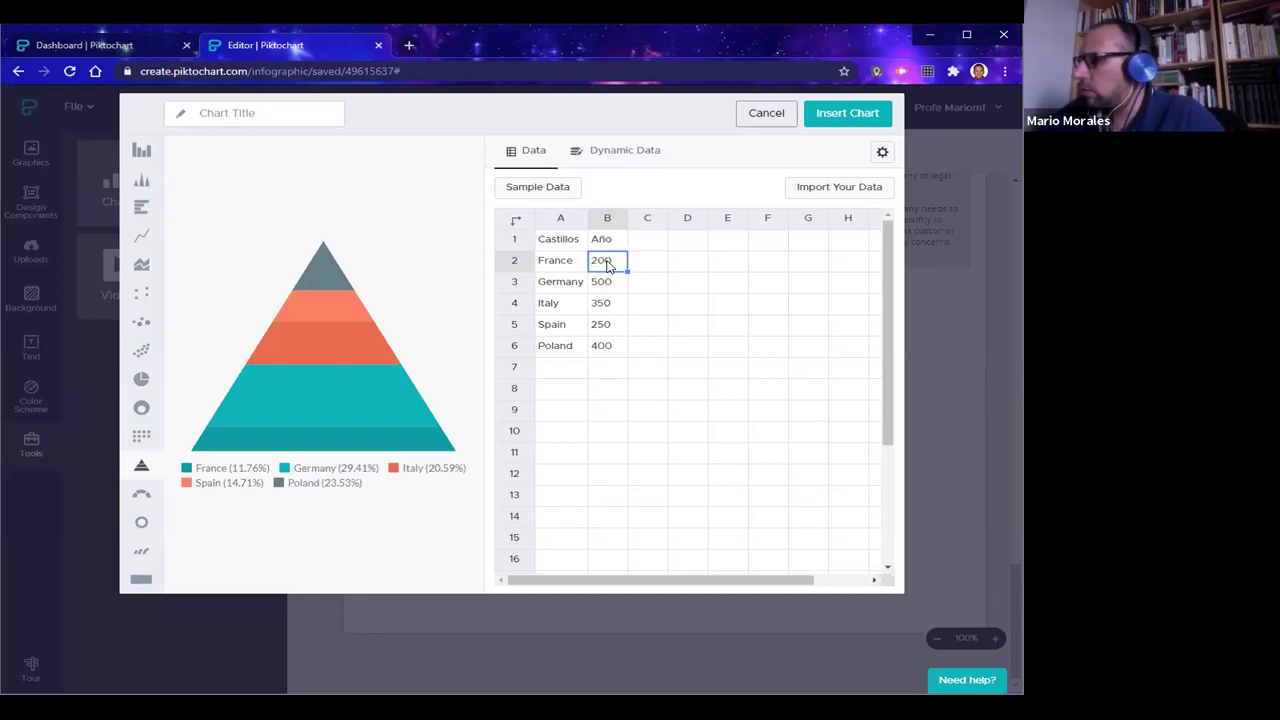
type("13")
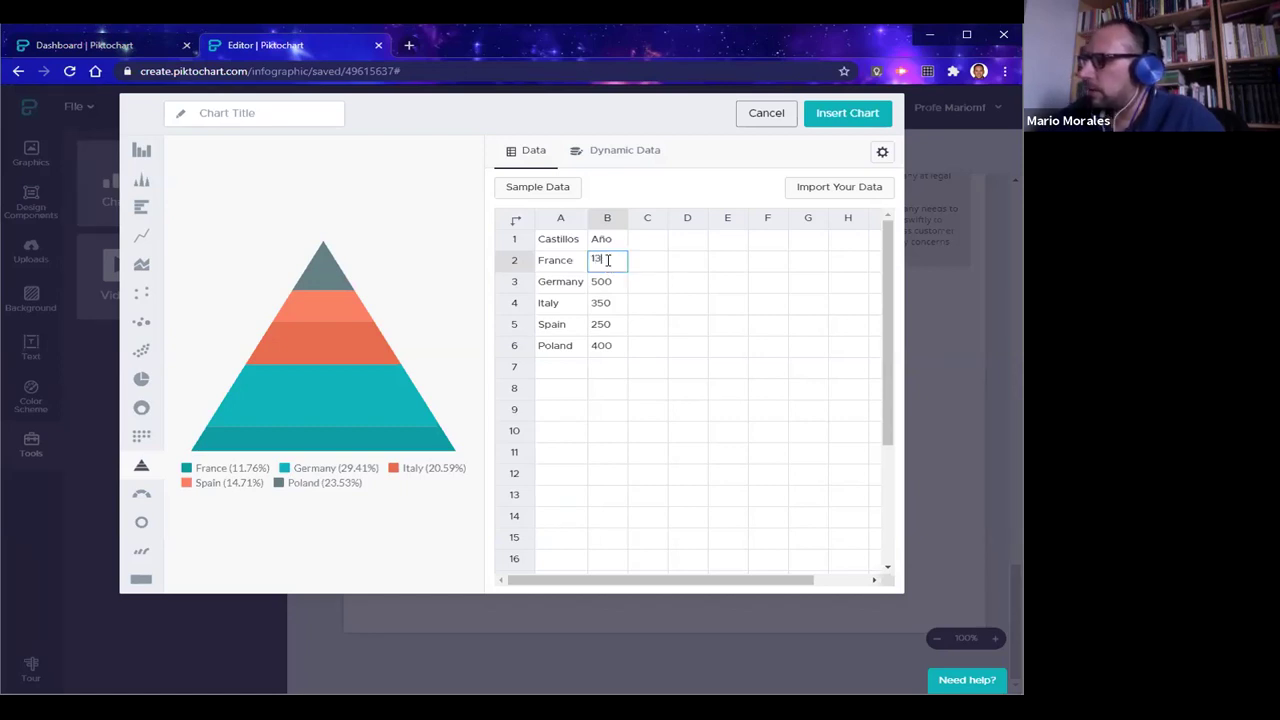
key("Return")
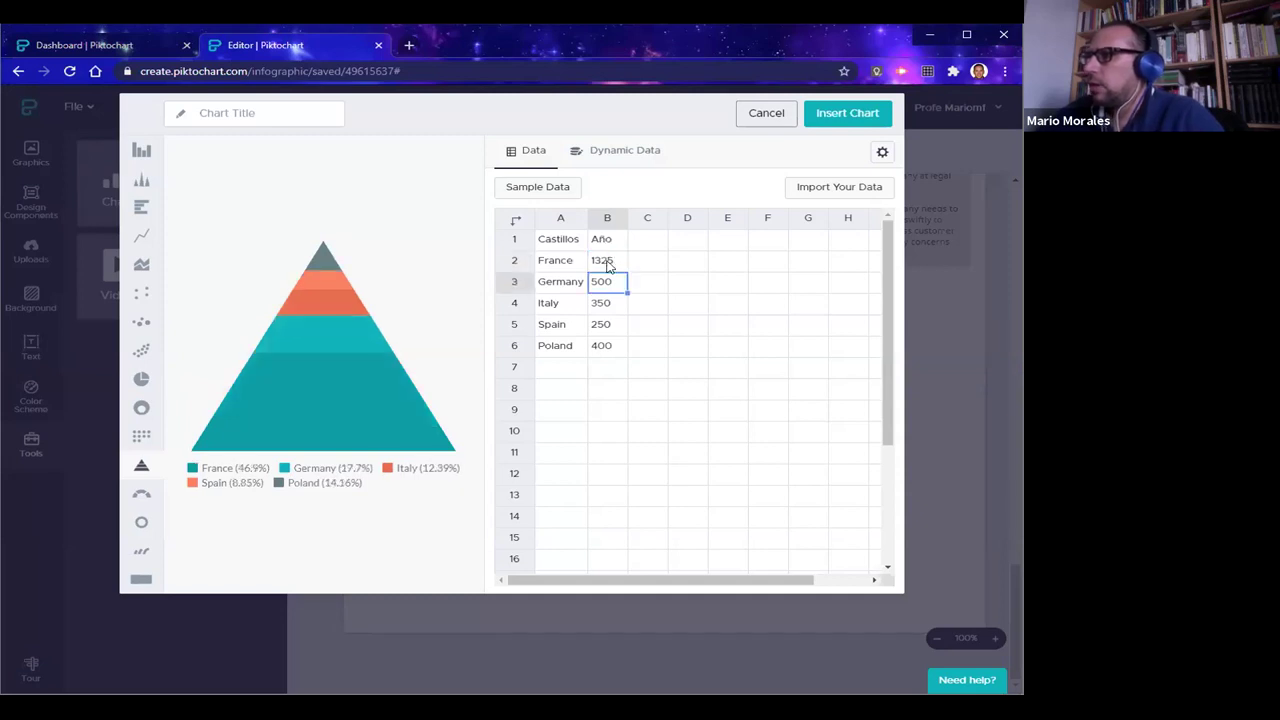
type("14")
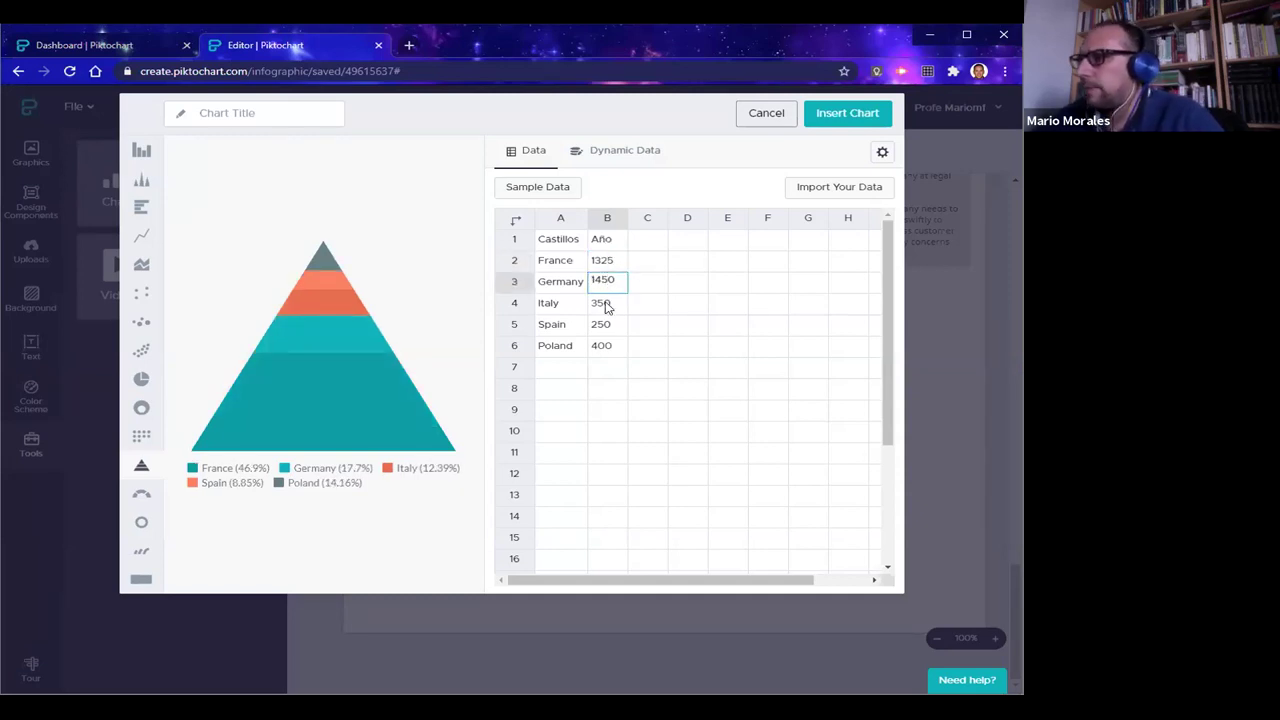
key("Return")
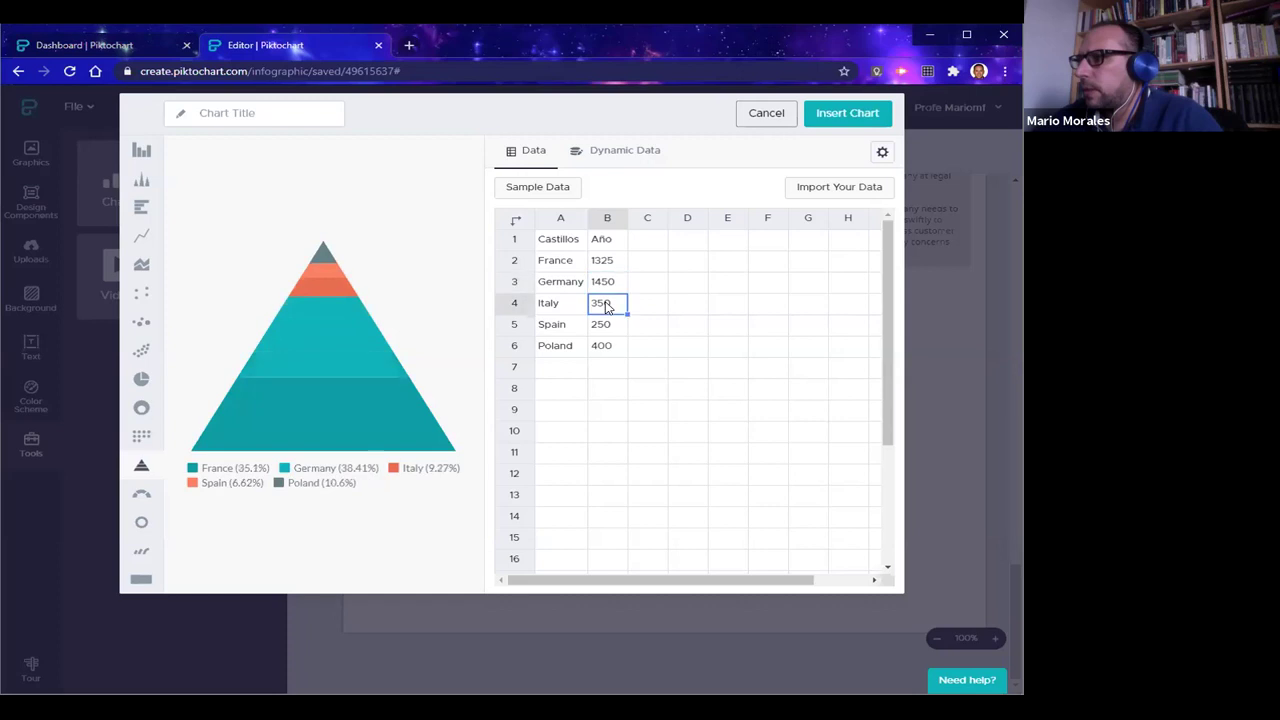
Set the "Año" values to 950 for Italy, 900 for Spain and 1050 for Poland
type("9")
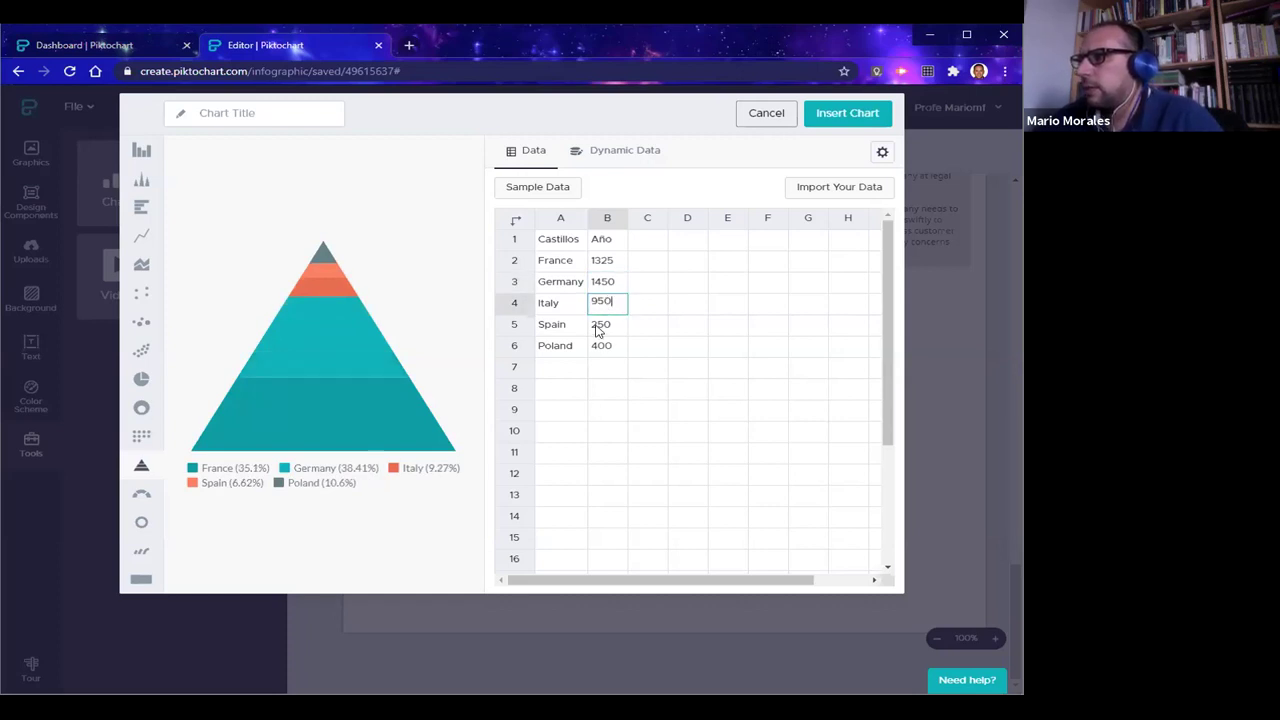
left_click(597, 331)
type("900")
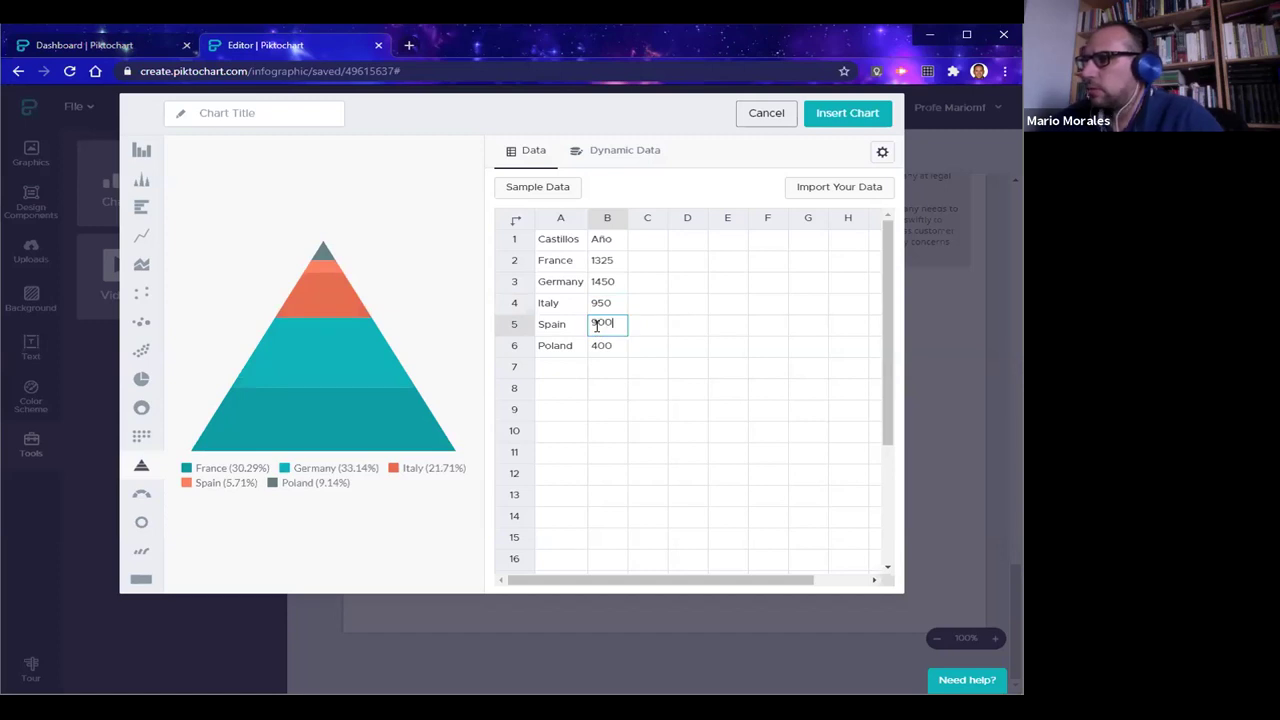
left_click(597, 347)
type("105")
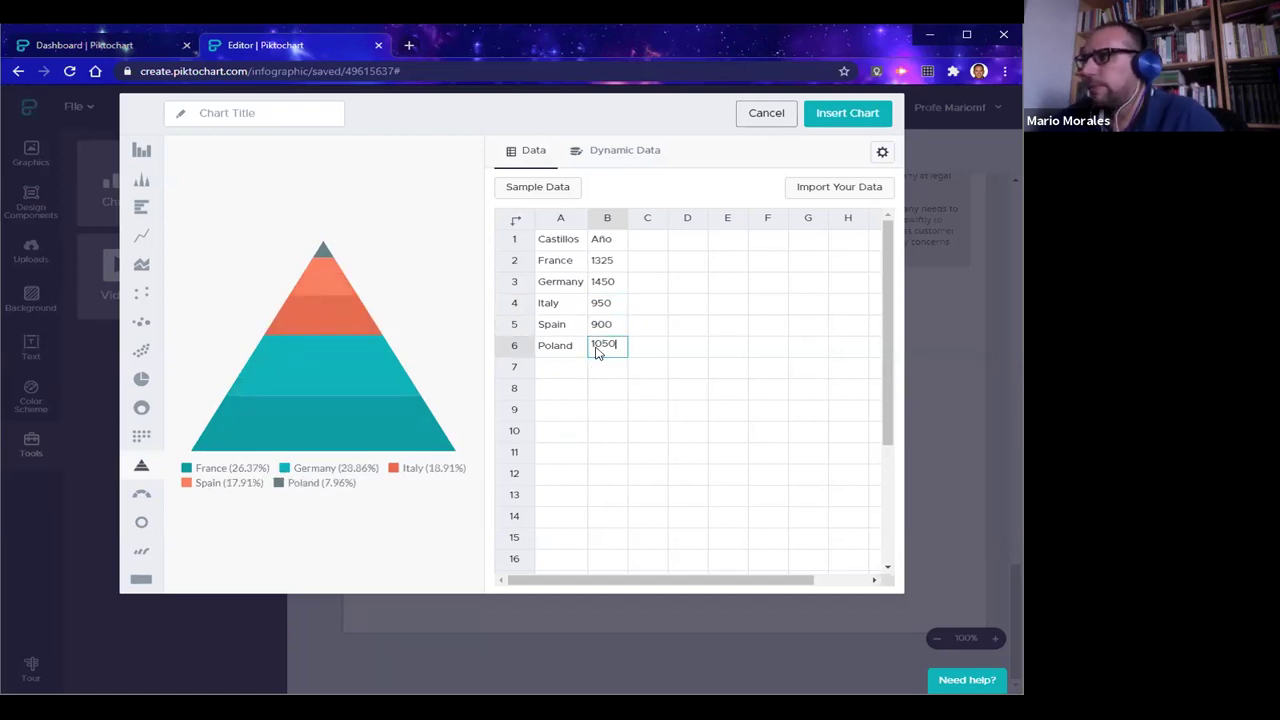
key("Return")
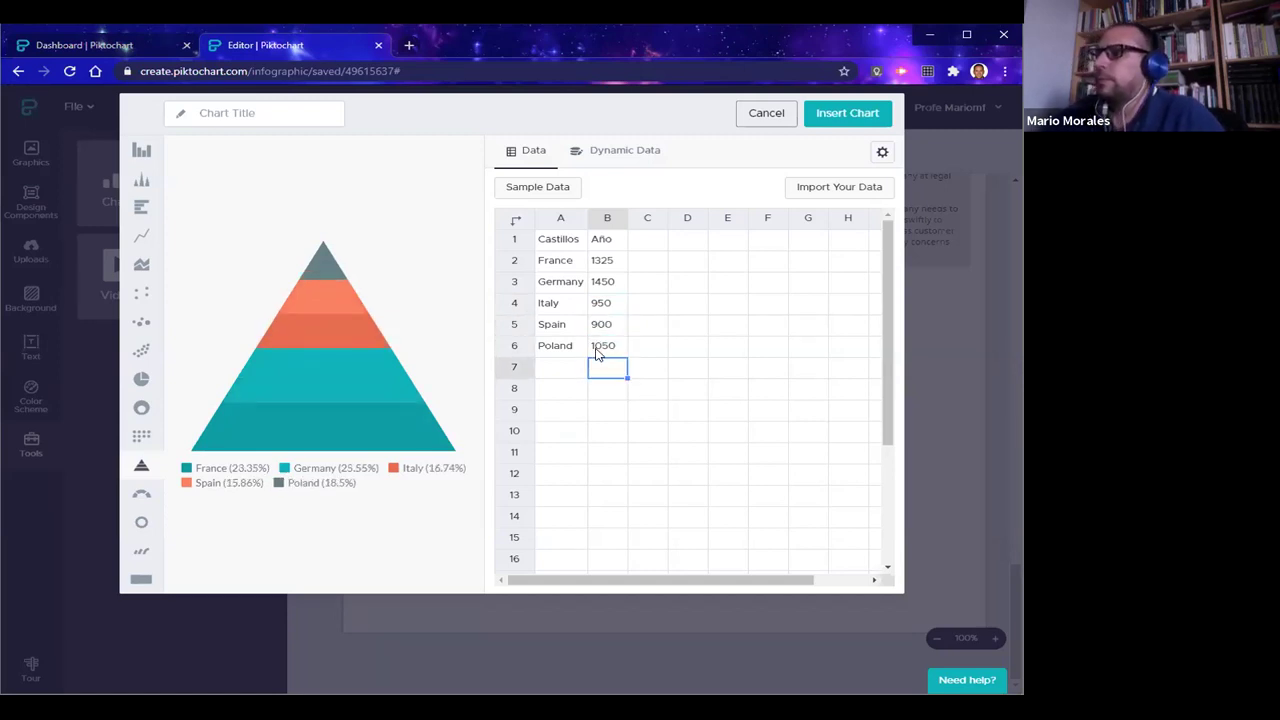
left_click(424, 292)
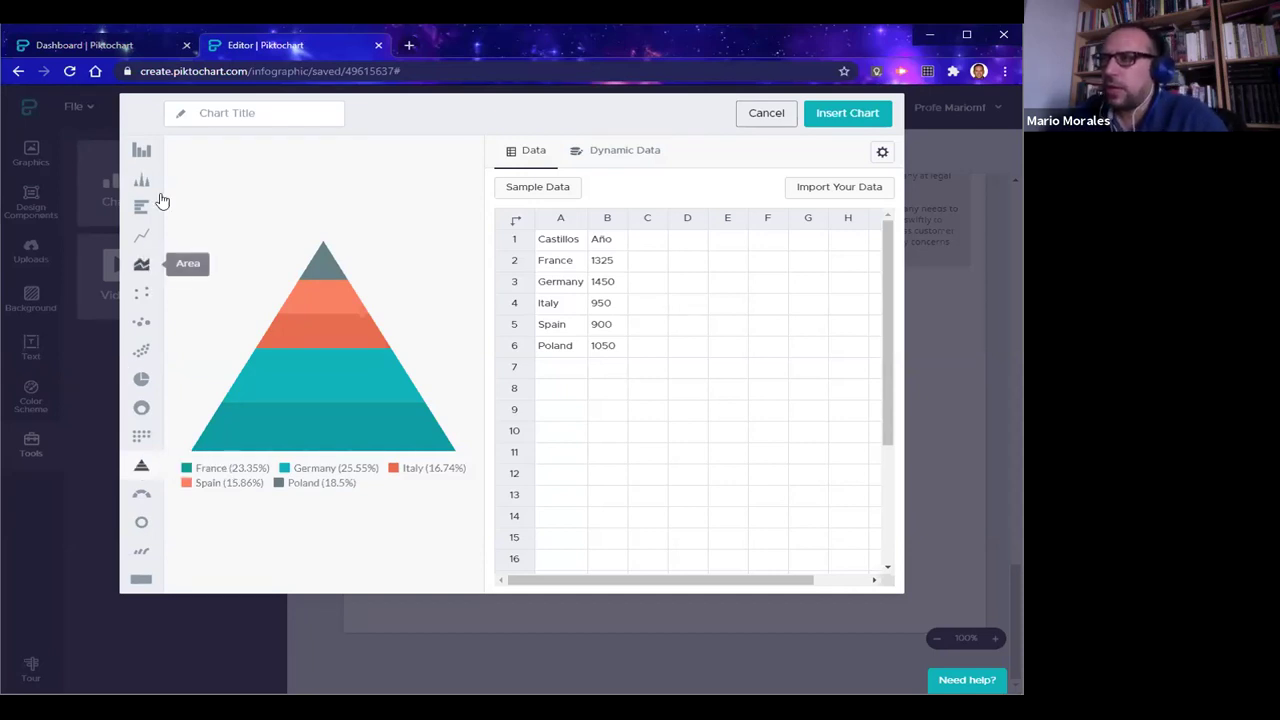
Preview the data as horizontal bar, line and area charts, and set the chart type to Vertical Bar
left_click(138, 151)
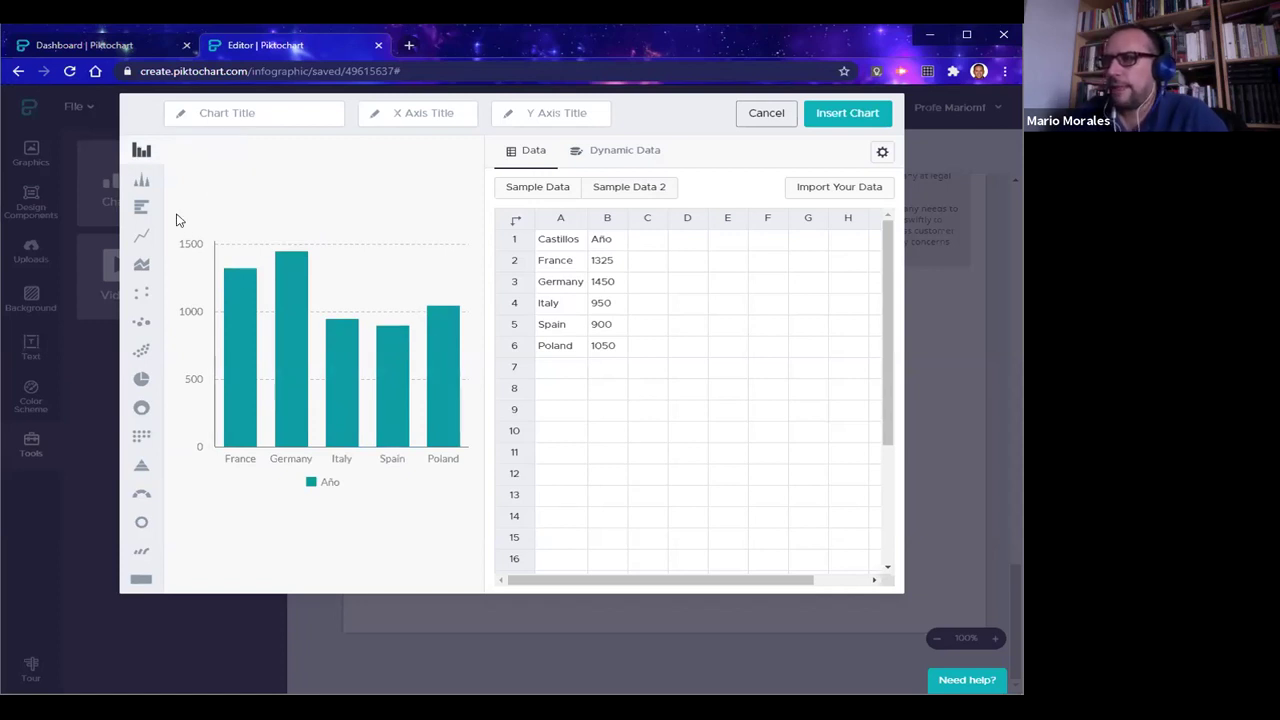
left_click(141, 206)
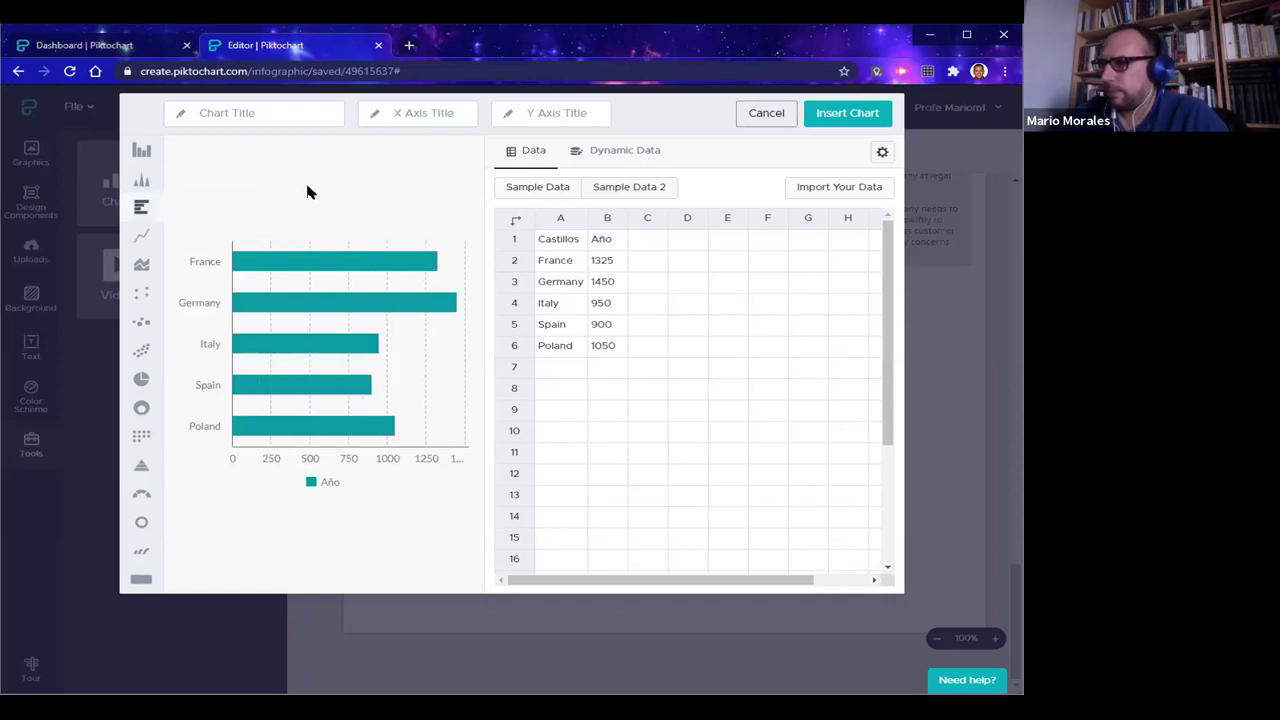
left_click(141, 237)
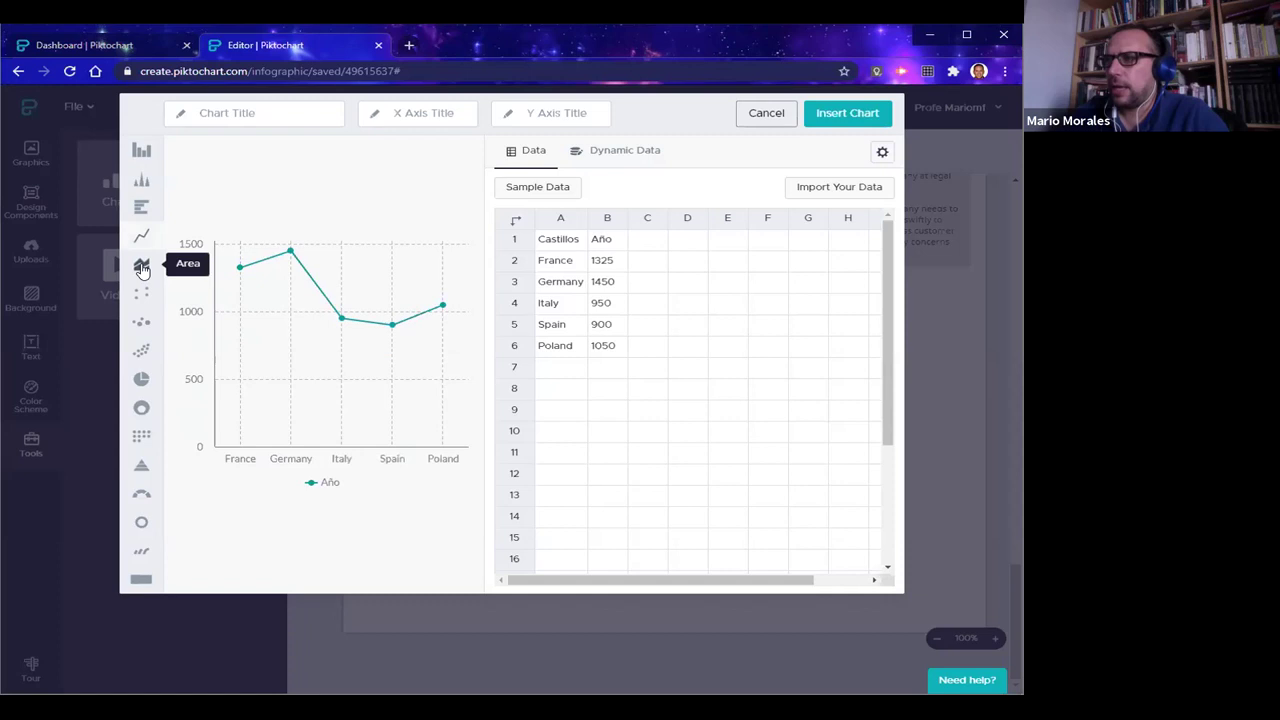
left_click(139, 267)
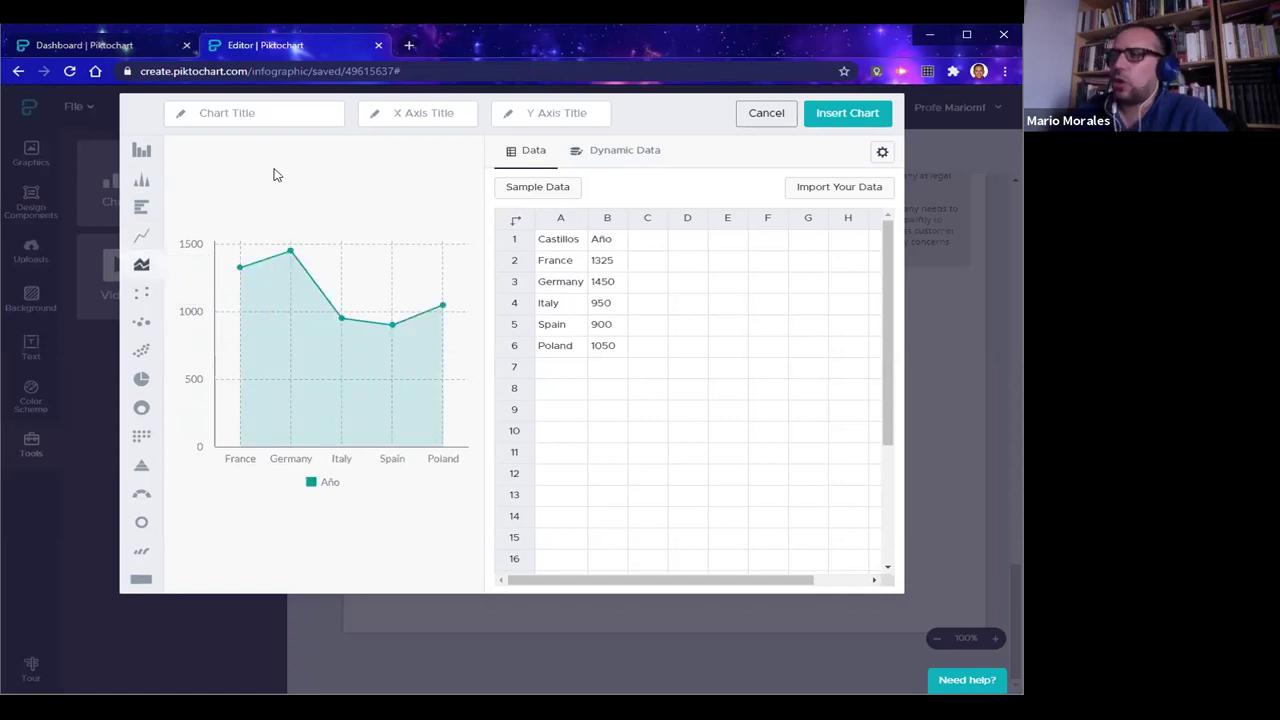
left_click(141, 237)
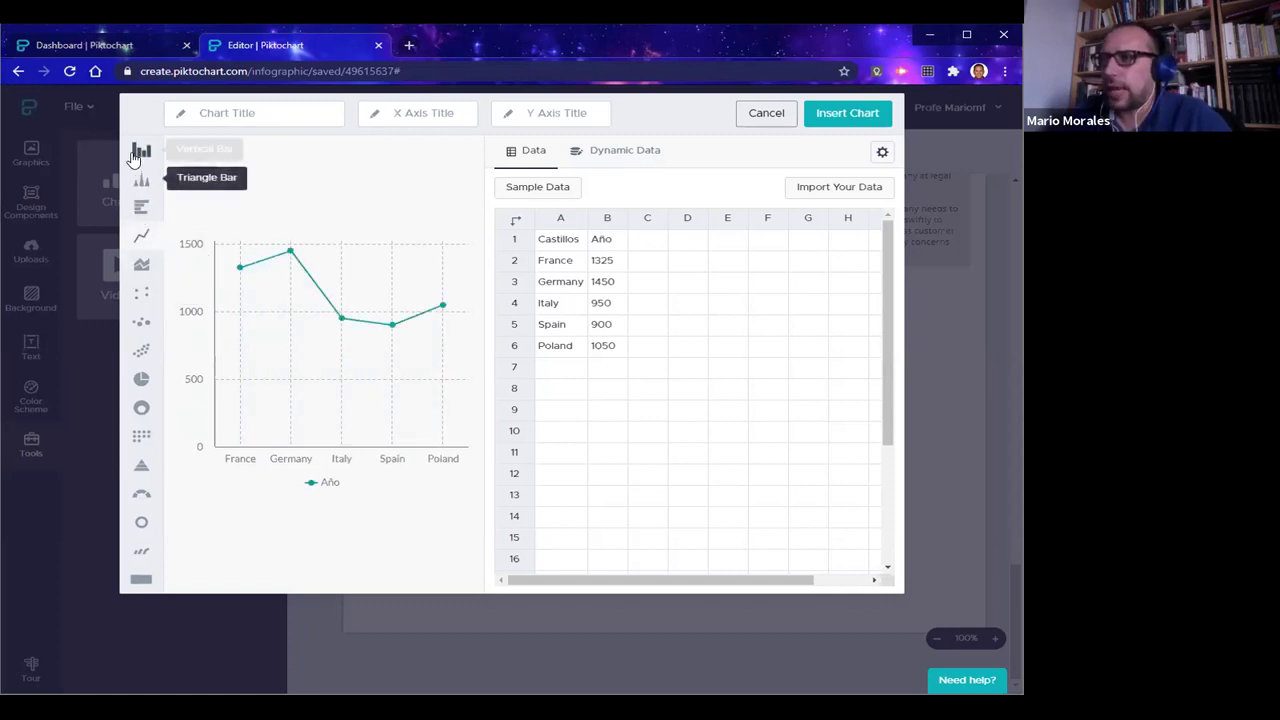
left_click(136, 155)
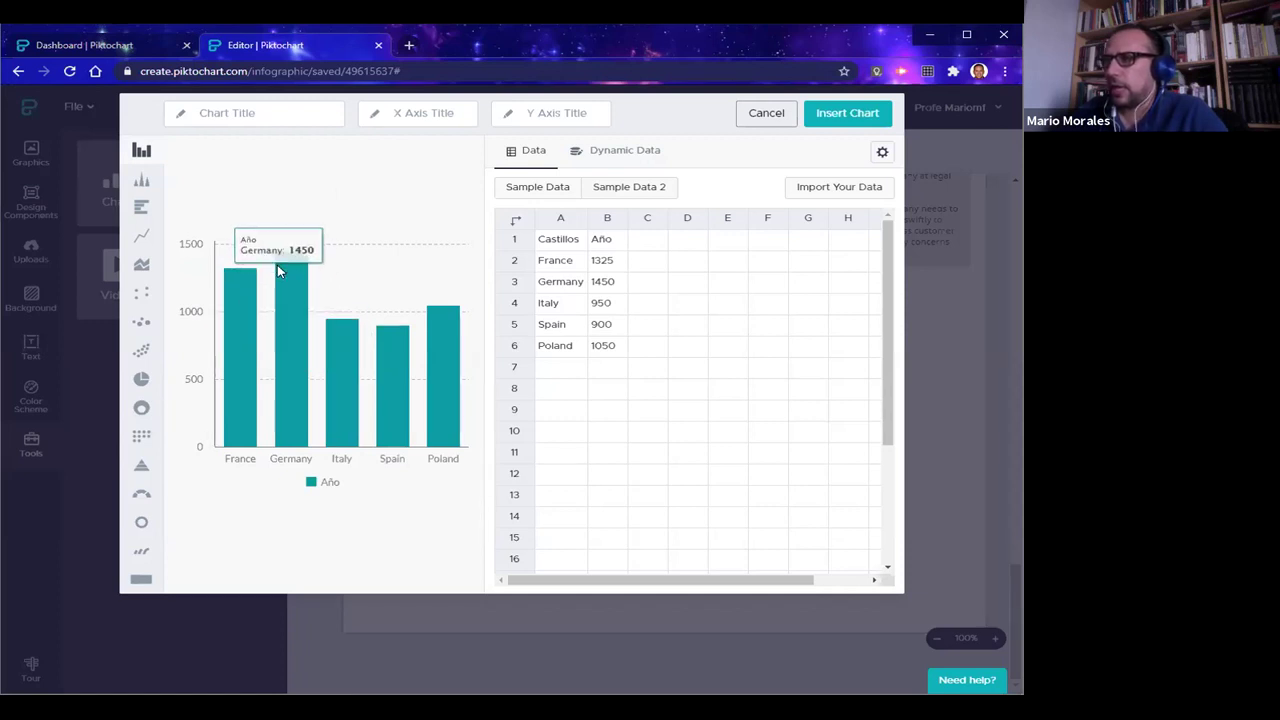
Title the chart "Año de Creación"
left_click(280, 114)
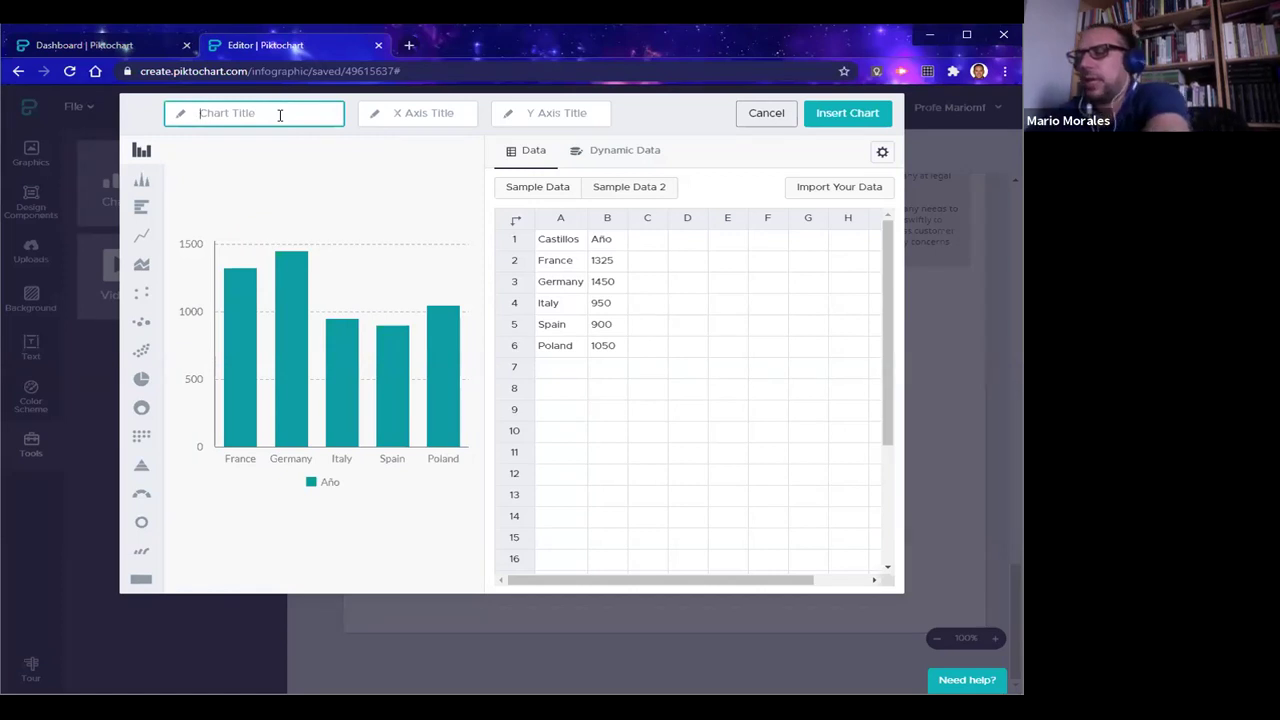
type("Año de ")
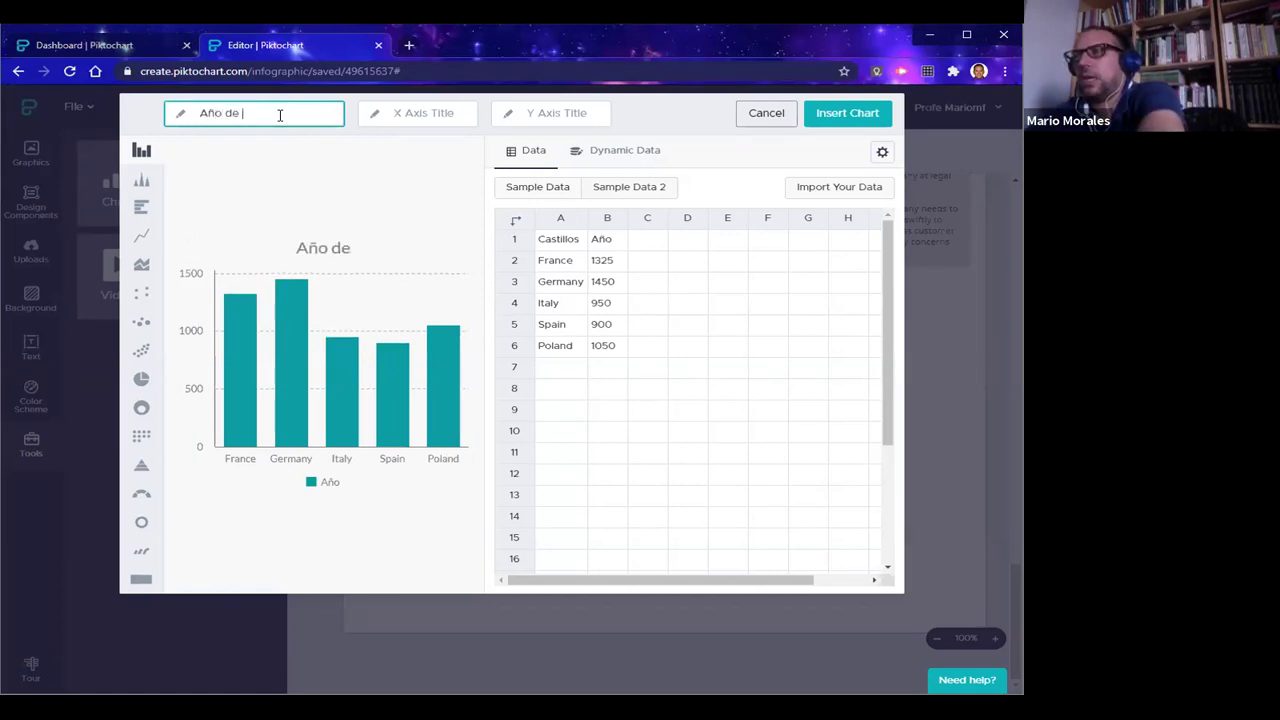
type("Creación")
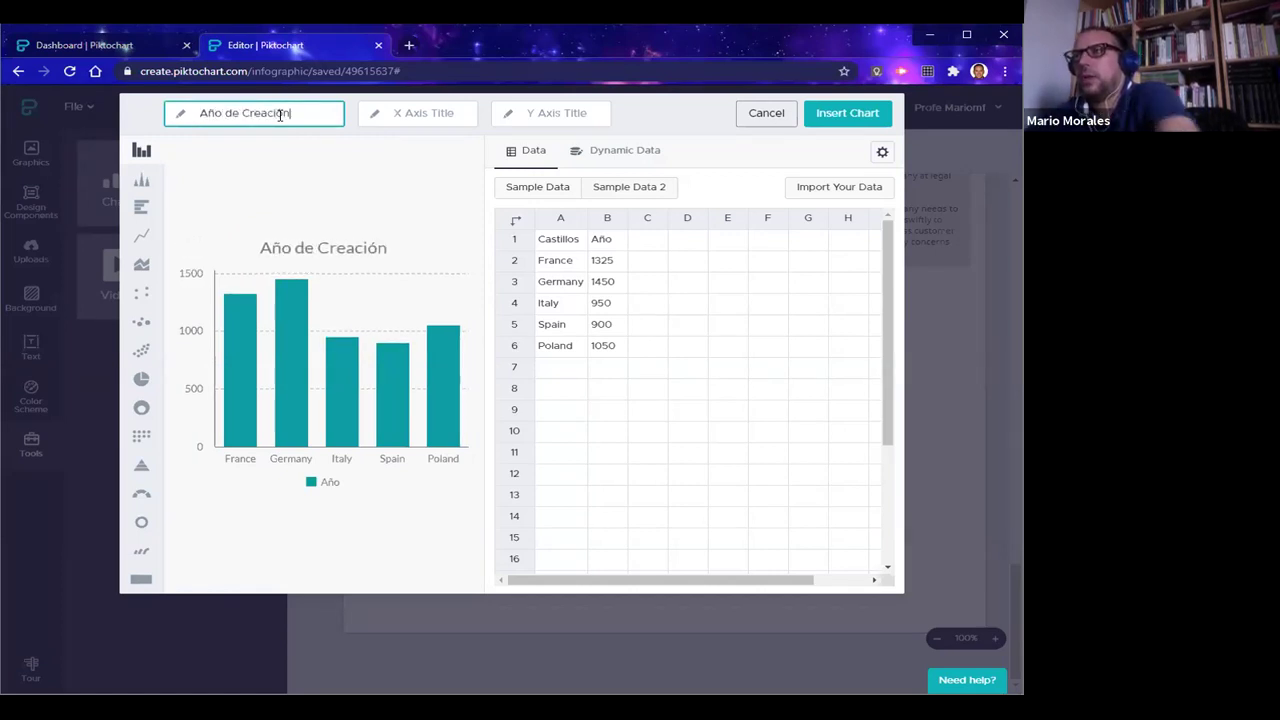
left_click(421, 200)
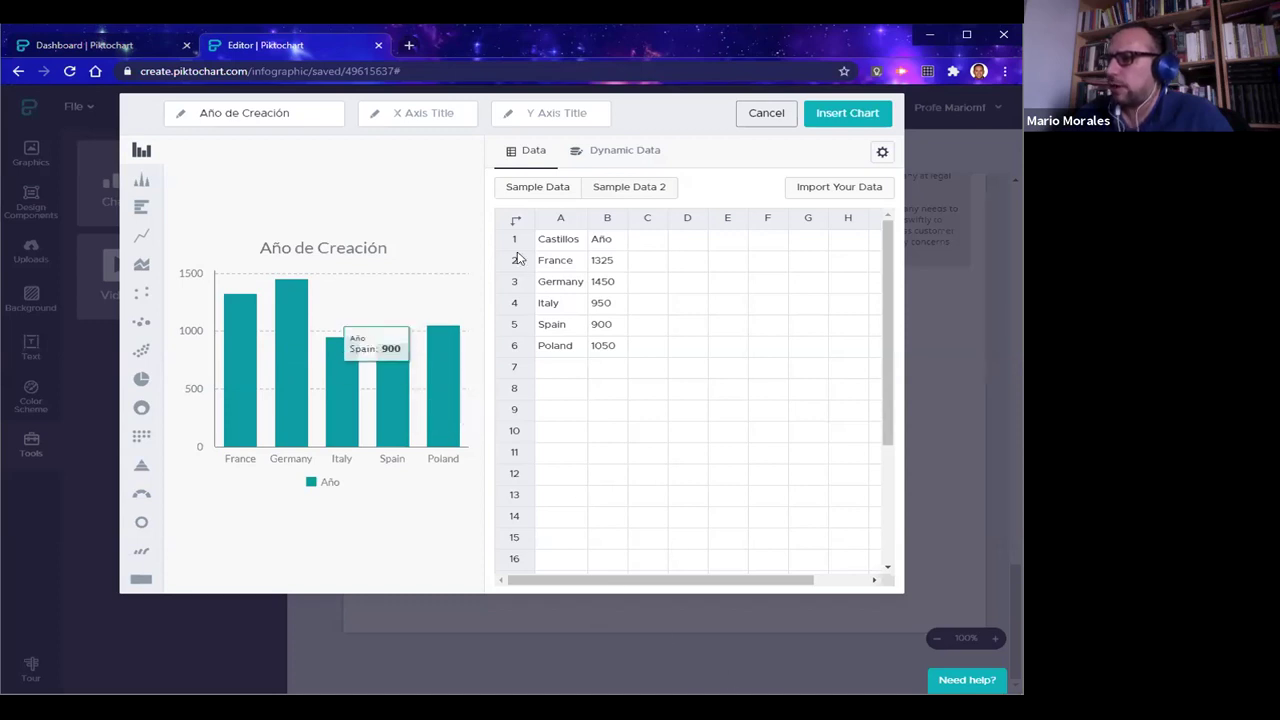
Change the individual color of the "Año" bars to a custom soft purple in the chart settings
left_click(882, 154)
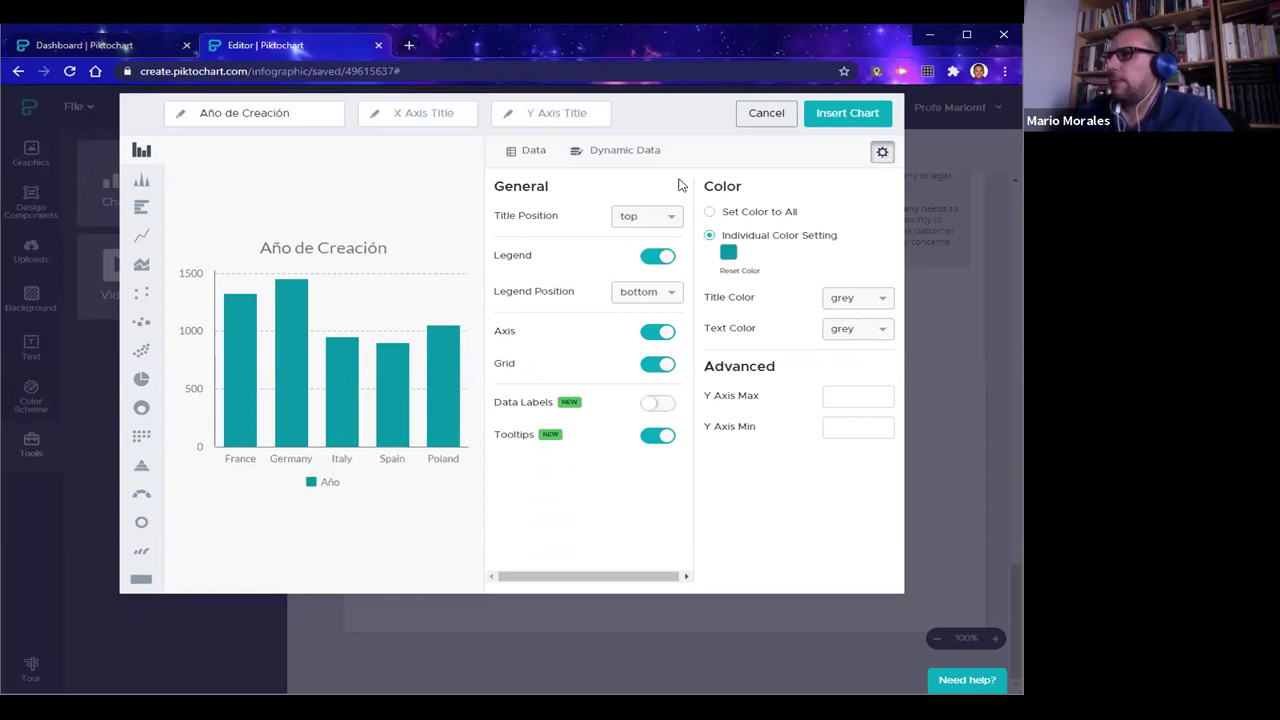
left_click(735, 255)
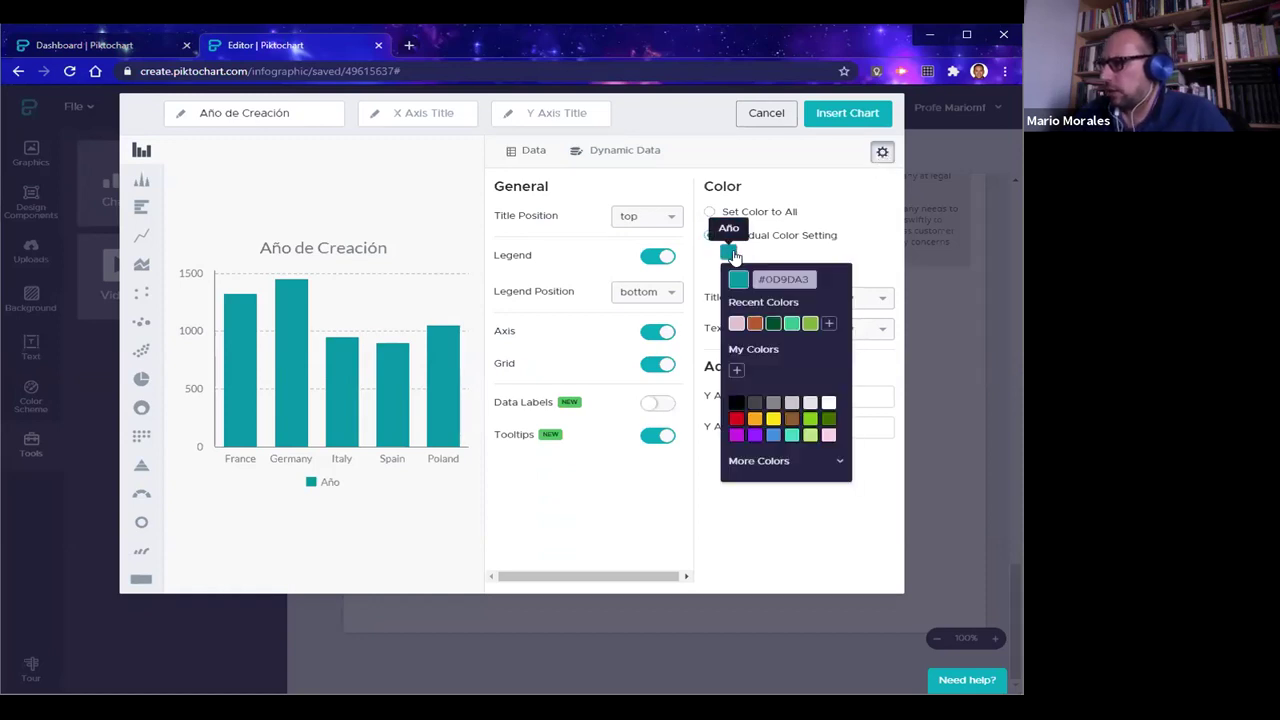
left_click(737, 434)
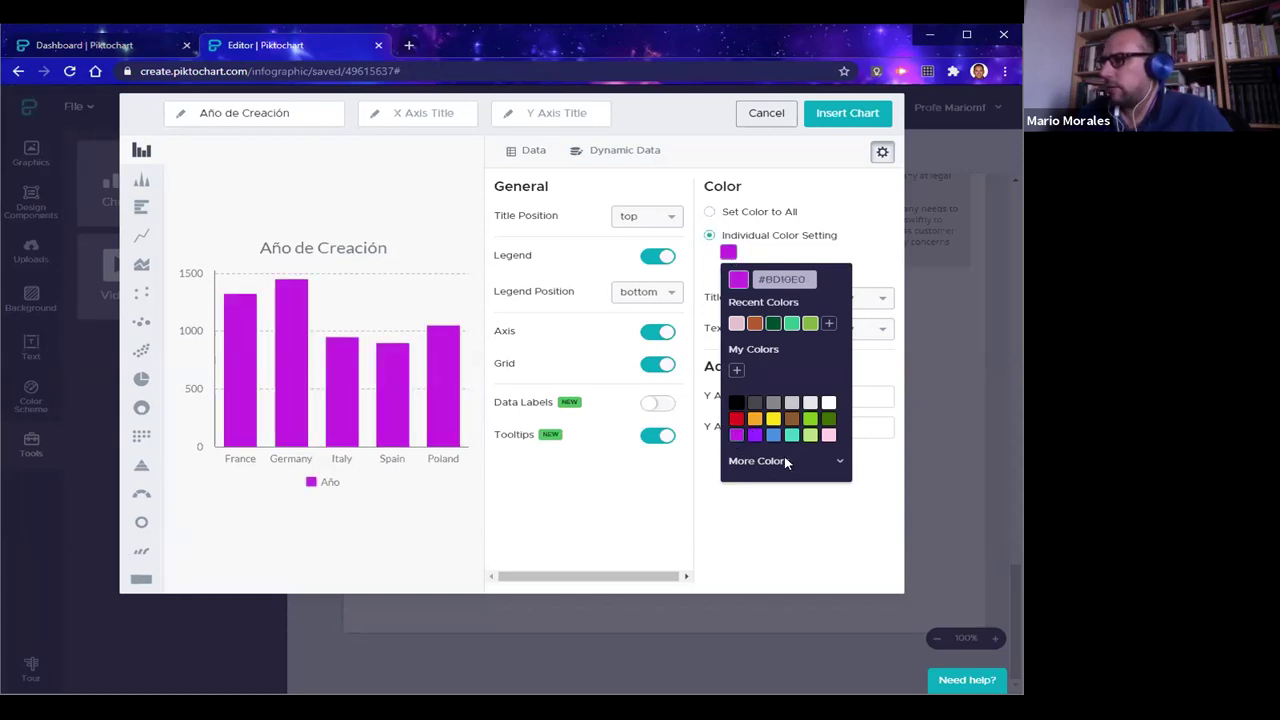
left_click(838, 460)
left_click_drag(796, 481, 774, 487)
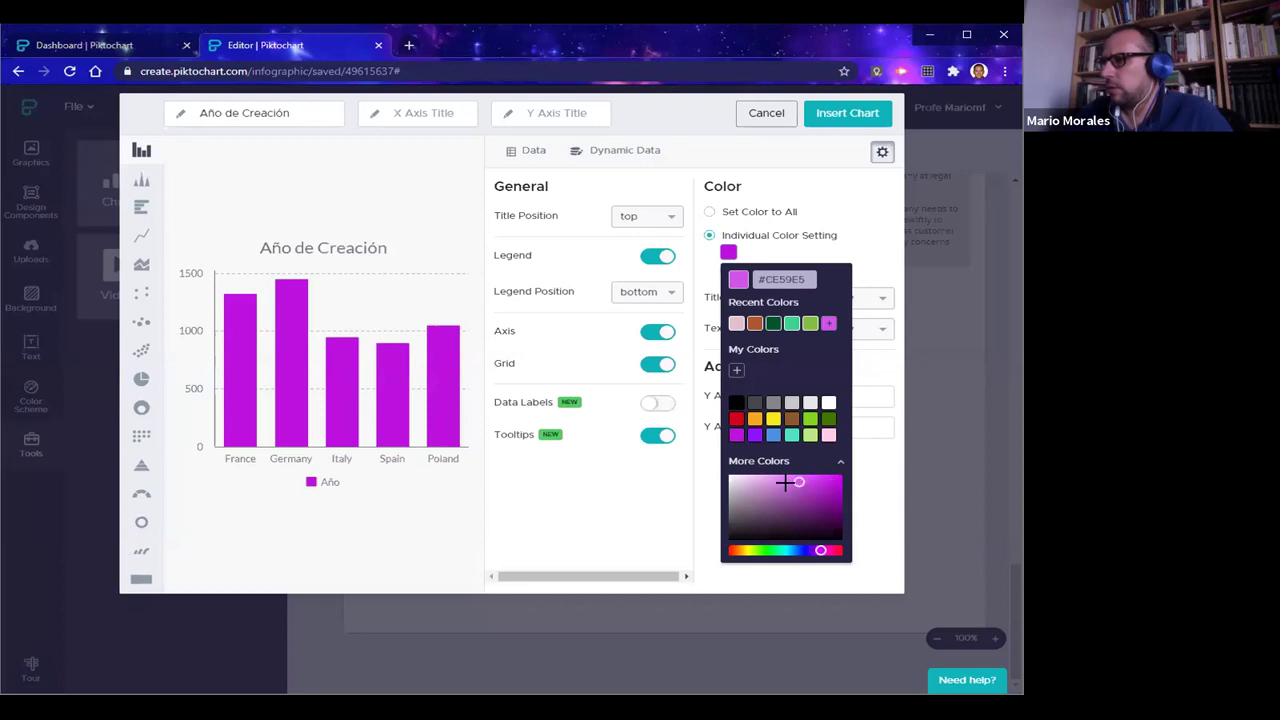
left_click(590, 501)
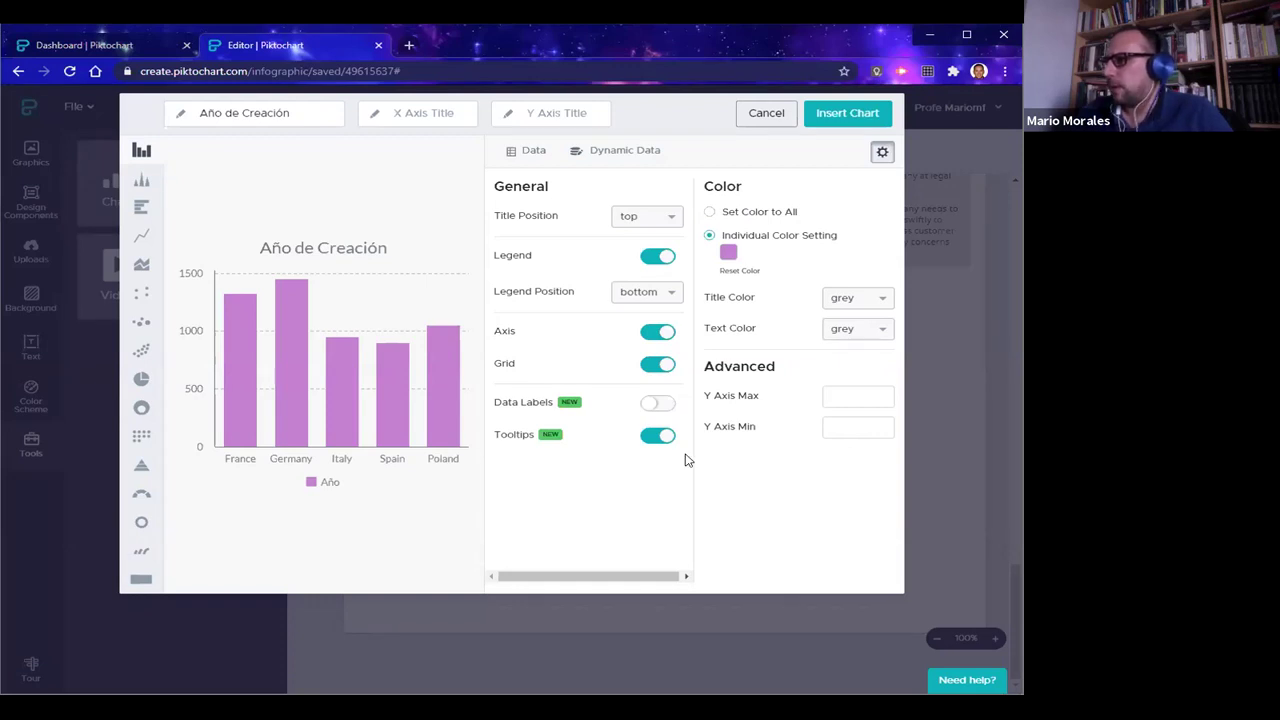
Switch the chart's axis off and back on, and turn off the grid
left_click(662, 336)
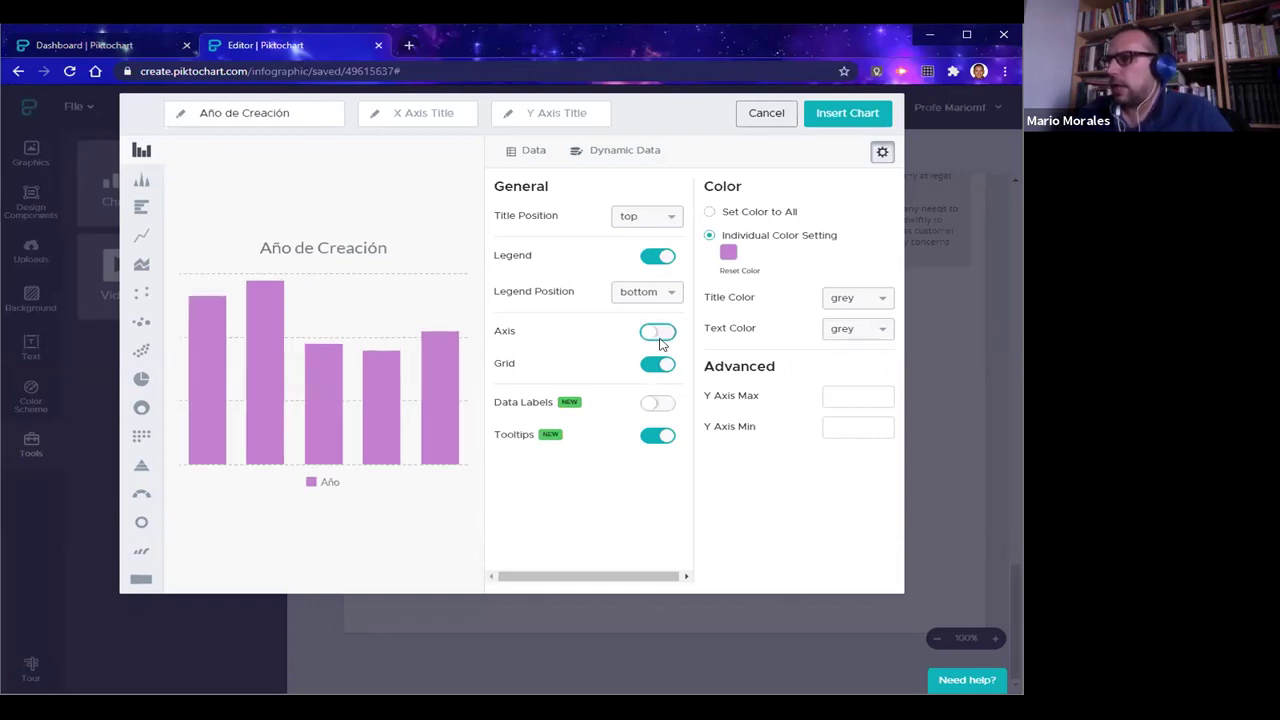
left_click(662, 334)
left_click(651, 366)
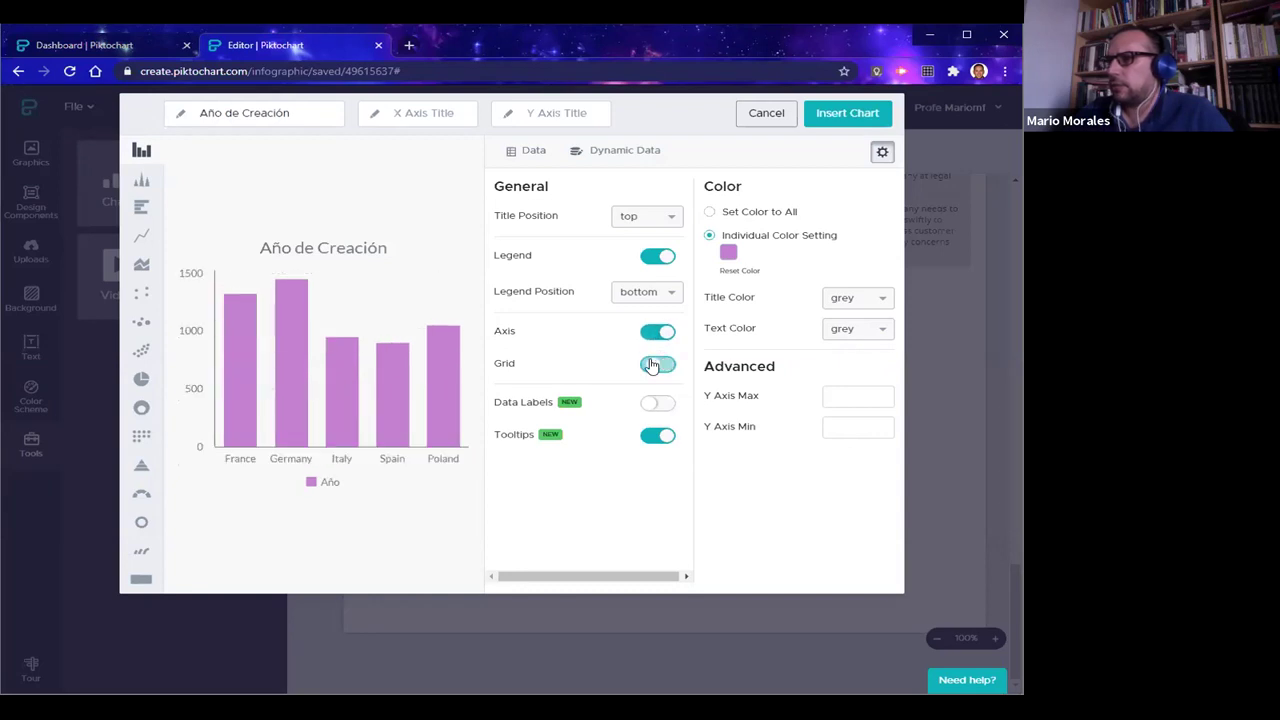
Turn on the chart's grid and data labels, and switch its tooltips off and back on
left_click(654, 366)
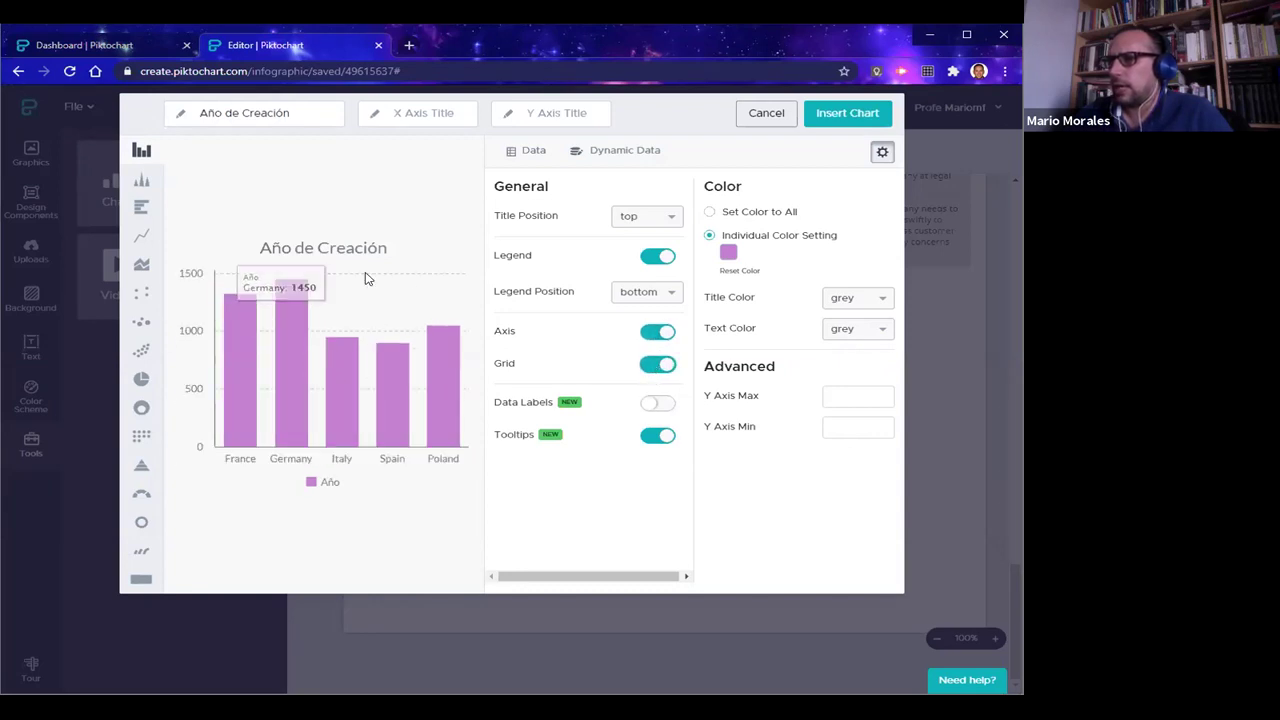
left_click(657, 404)
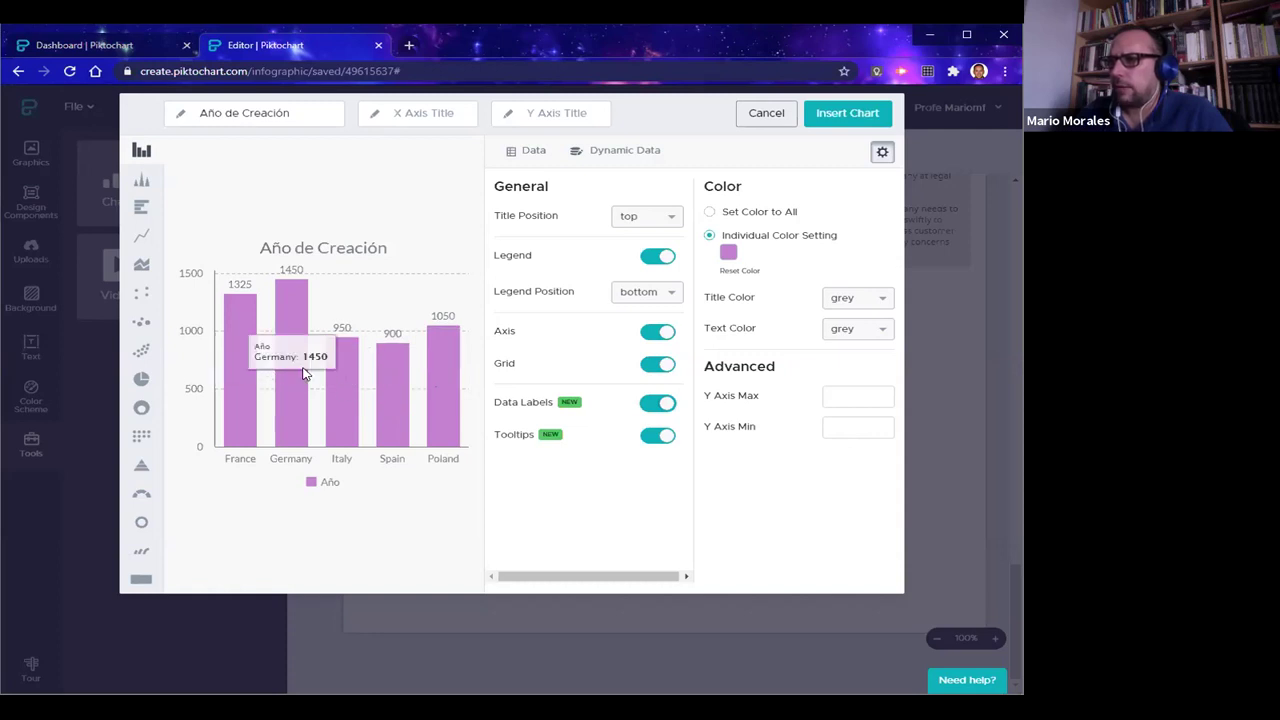
left_click(652, 438)
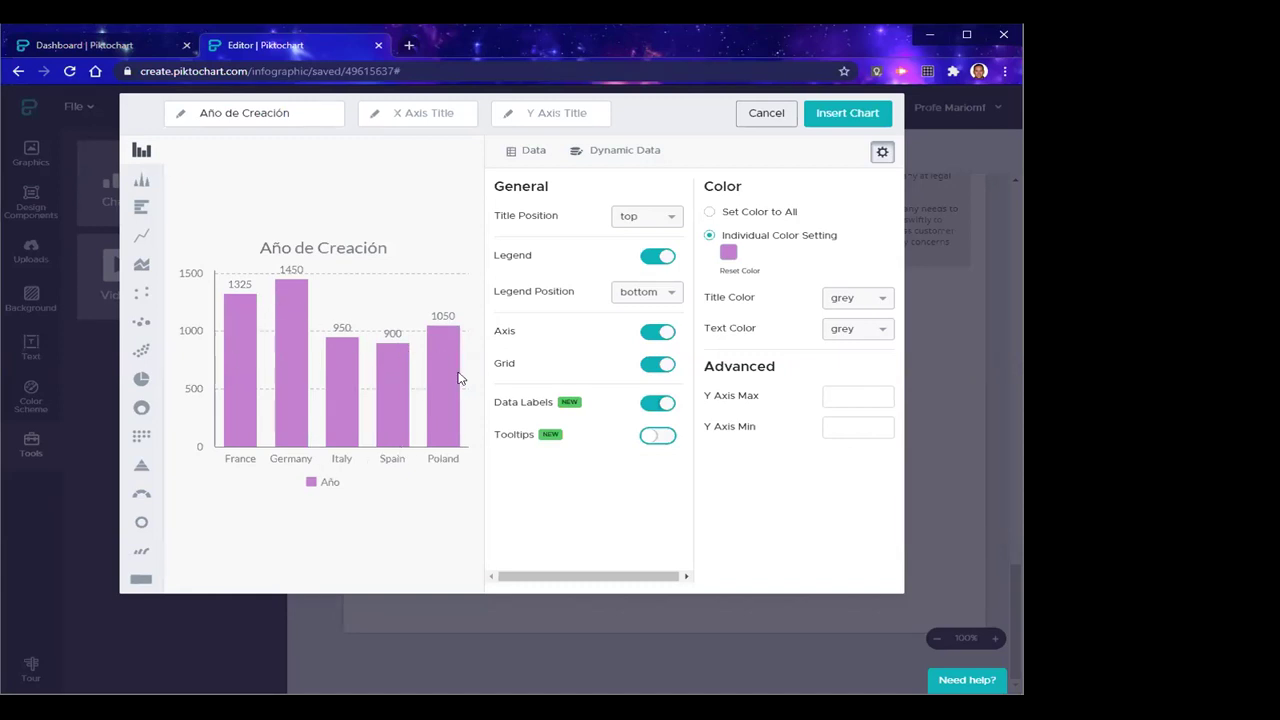
left_click(645, 467)
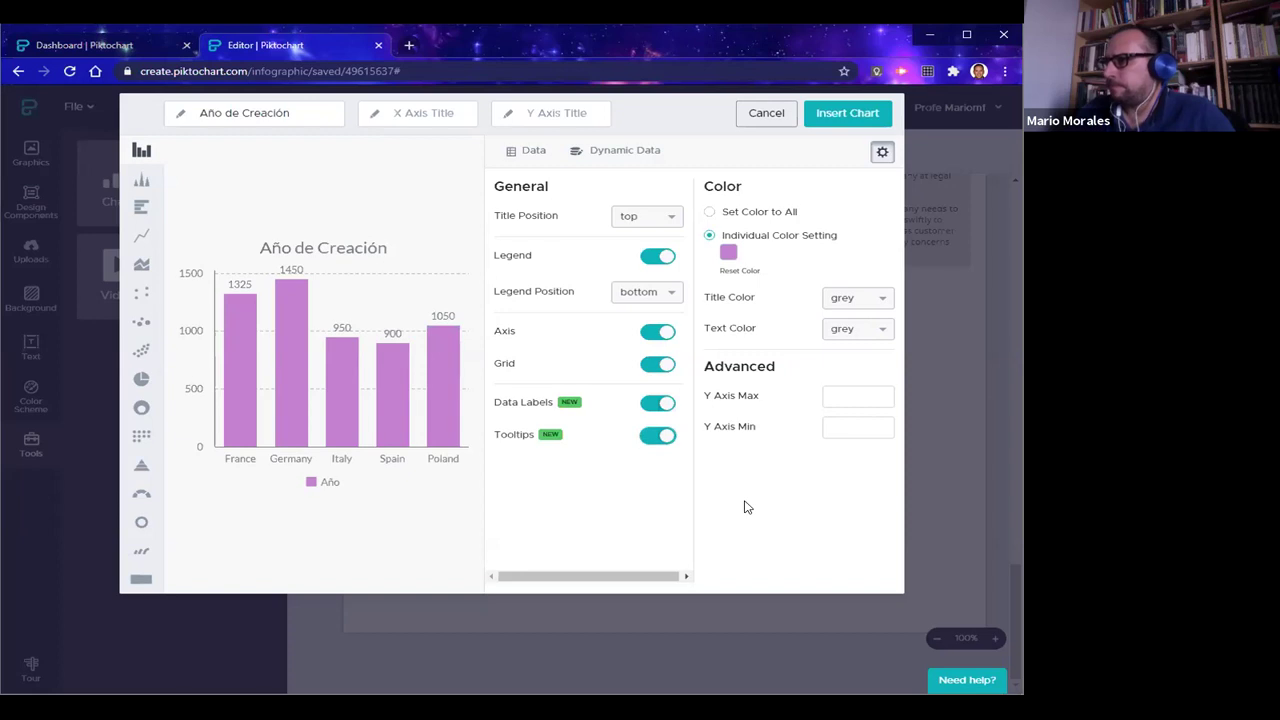
Insert the chart into the infographic and shift it slightly up and left in the empty block below the SWOT columns
left_click(516, 152)
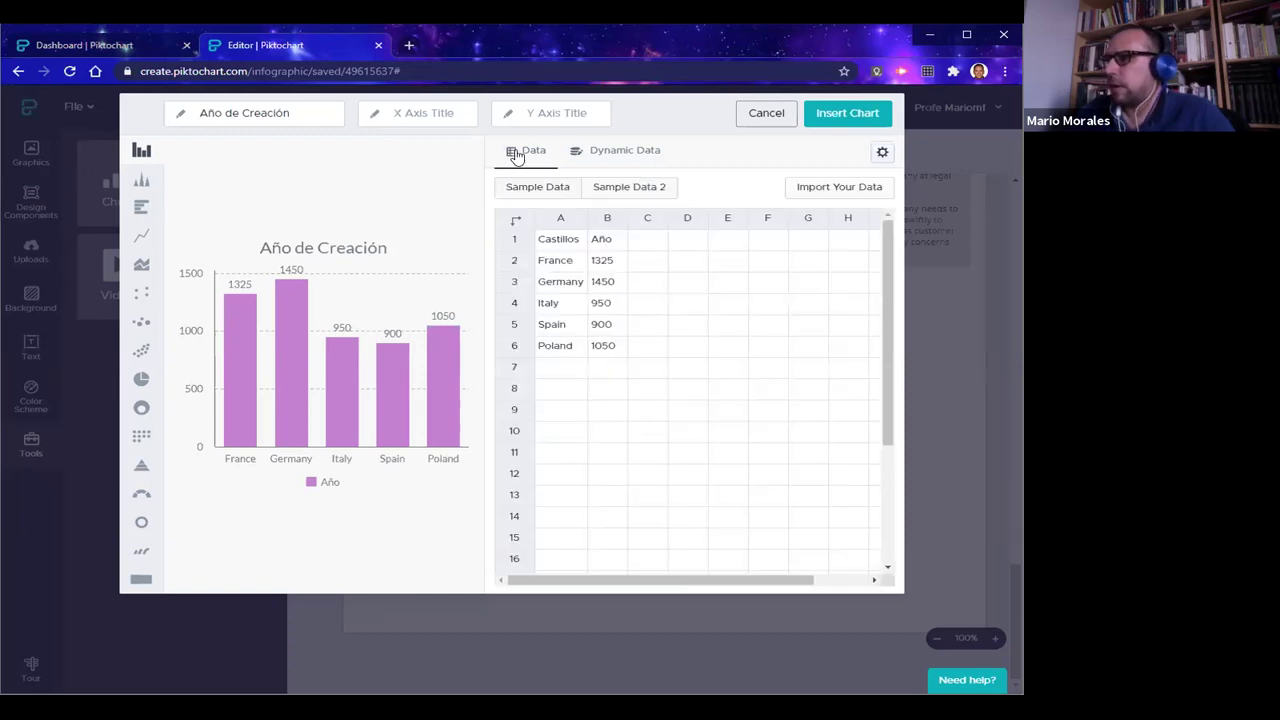
left_click(838, 117)
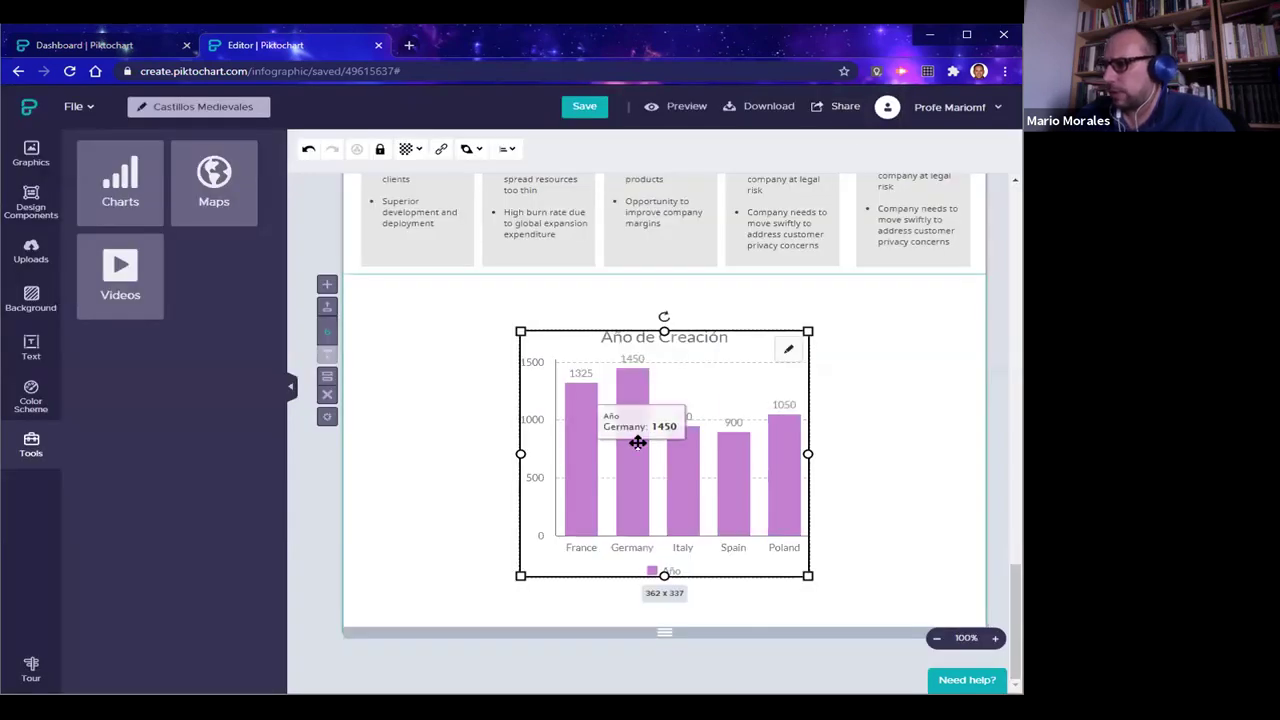
left_click_drag(640, 443, 628, 423)
left_click(894, 453)
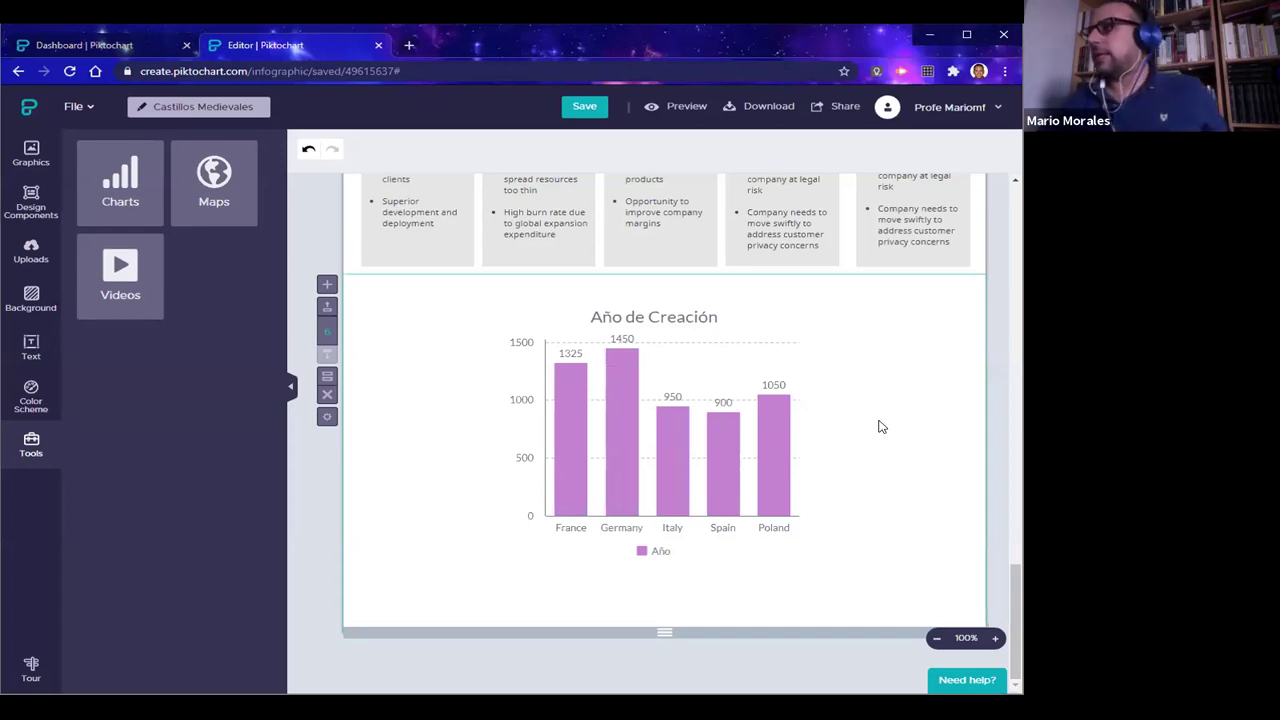
Preview the infographic with the inserted bar chart and return to the editor
left_click(672, 108)
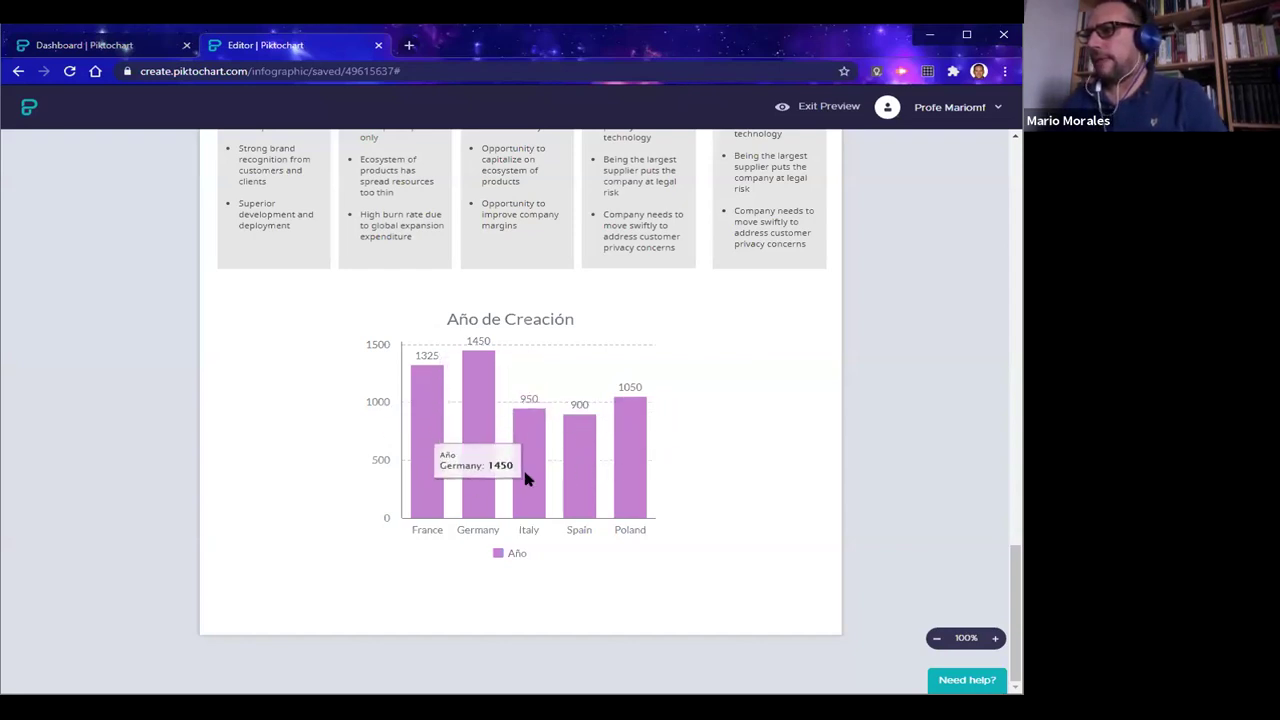
left_click(832, 110)
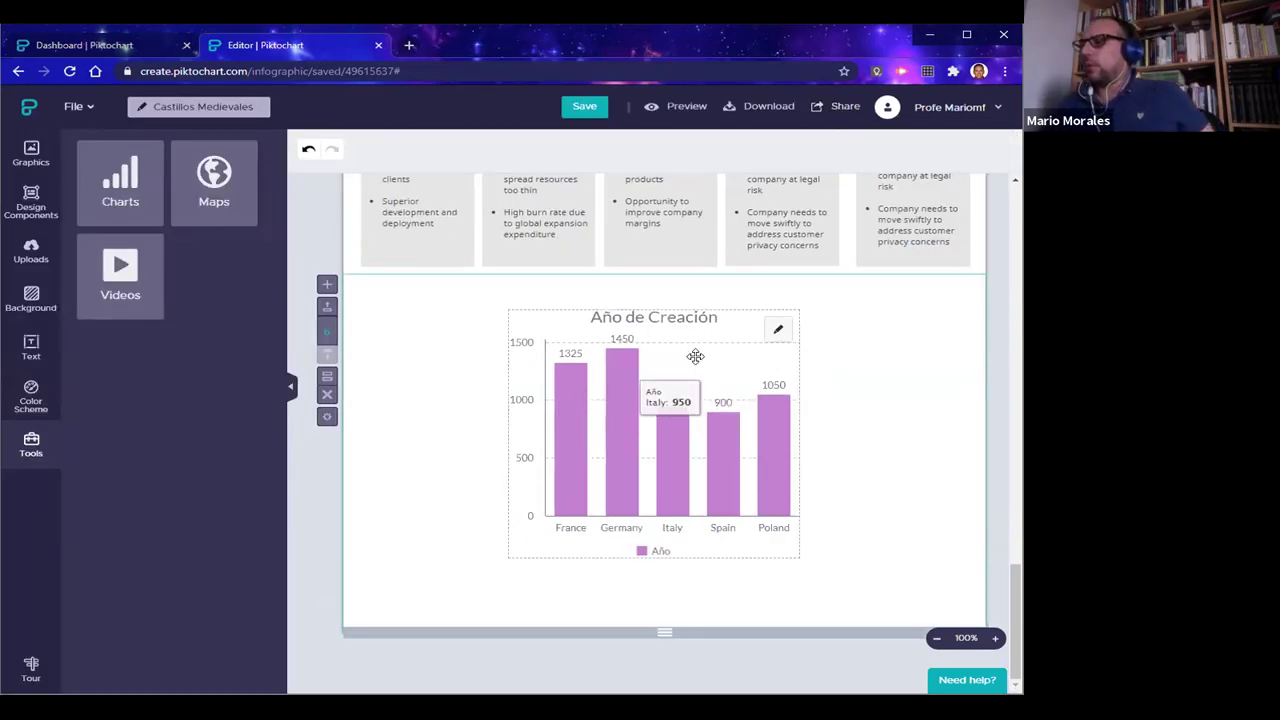
Reopen the chart for editing and review its file import and Google Sheets dynamic data options
left_click(779, 334)
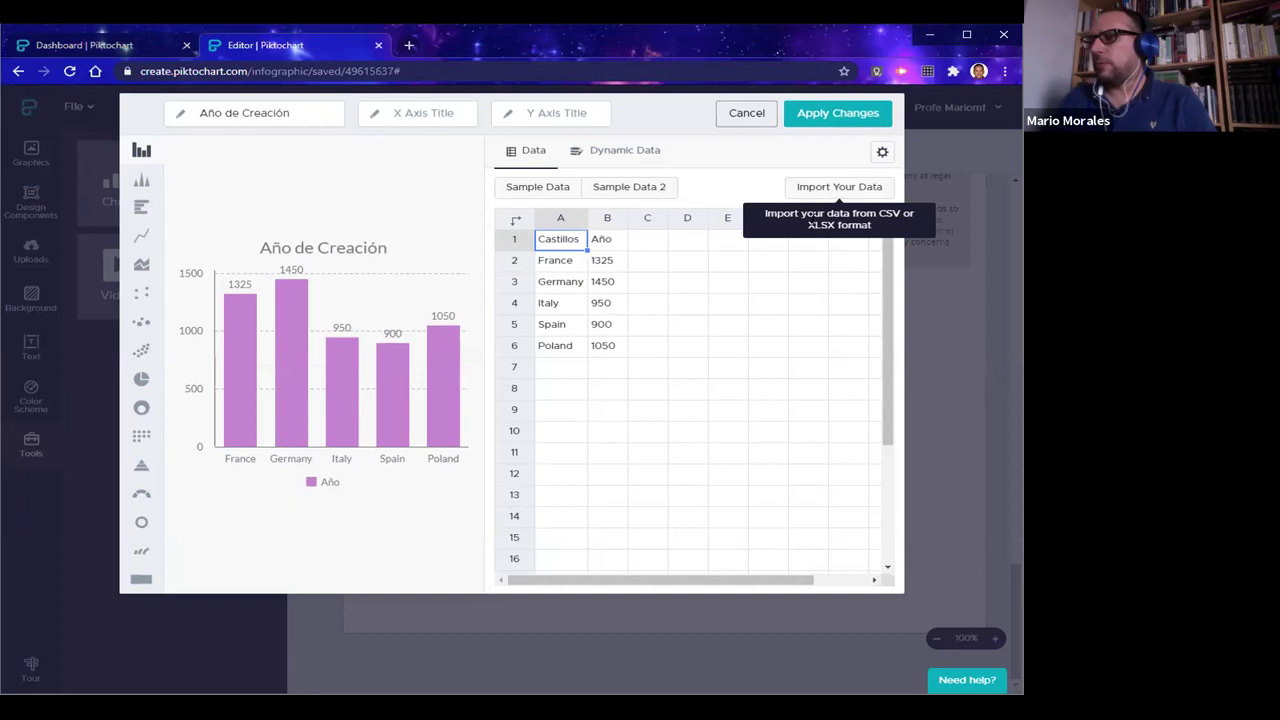
left_click(838, 187)
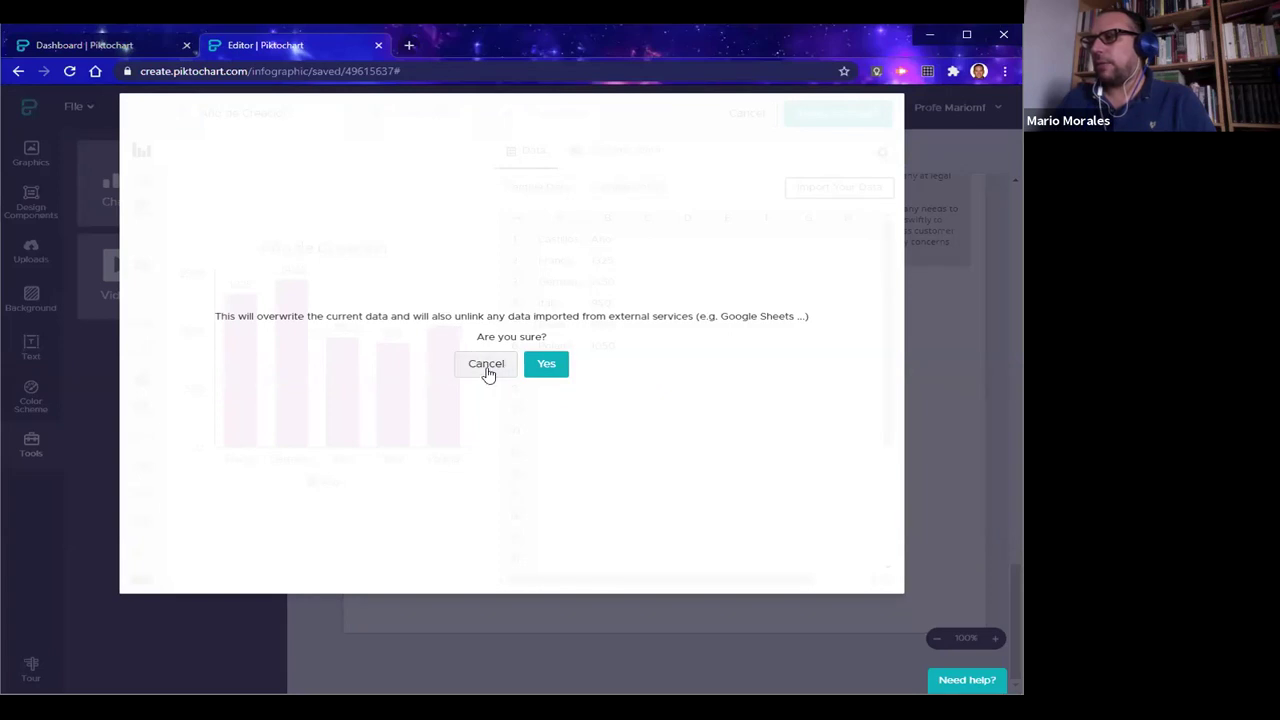
left_click(656, 380)
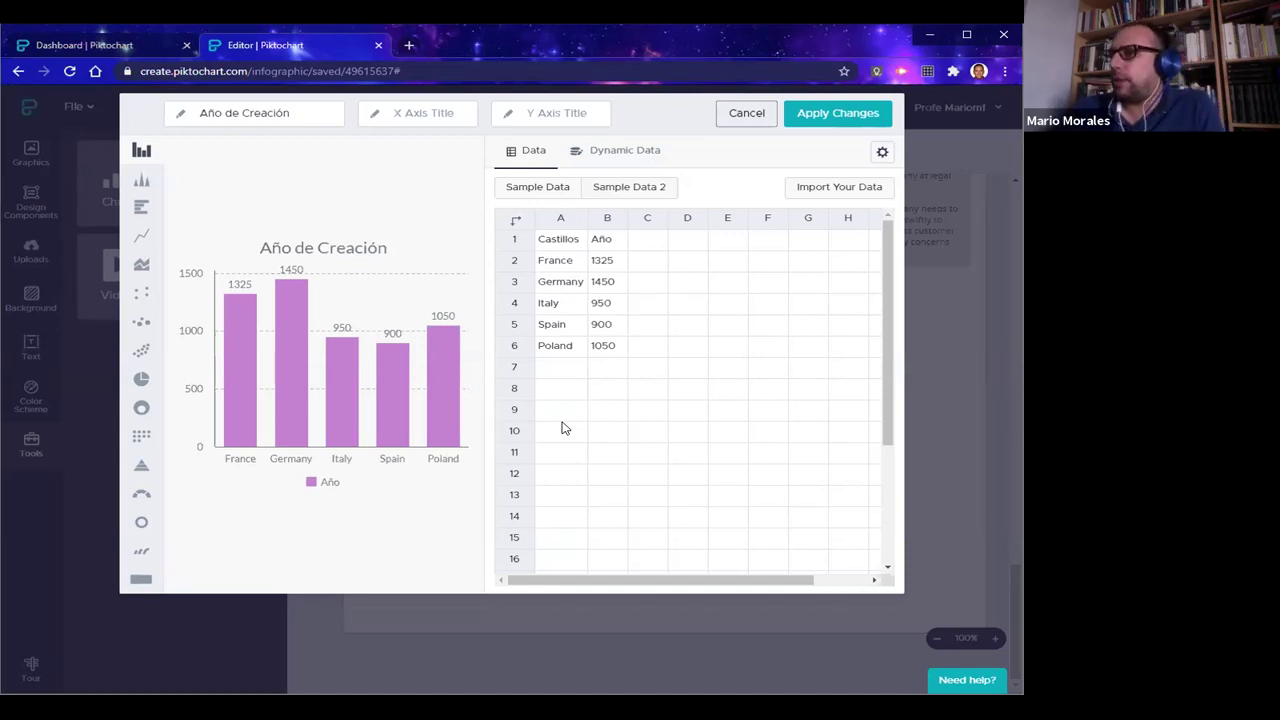
left_click(618, 160)
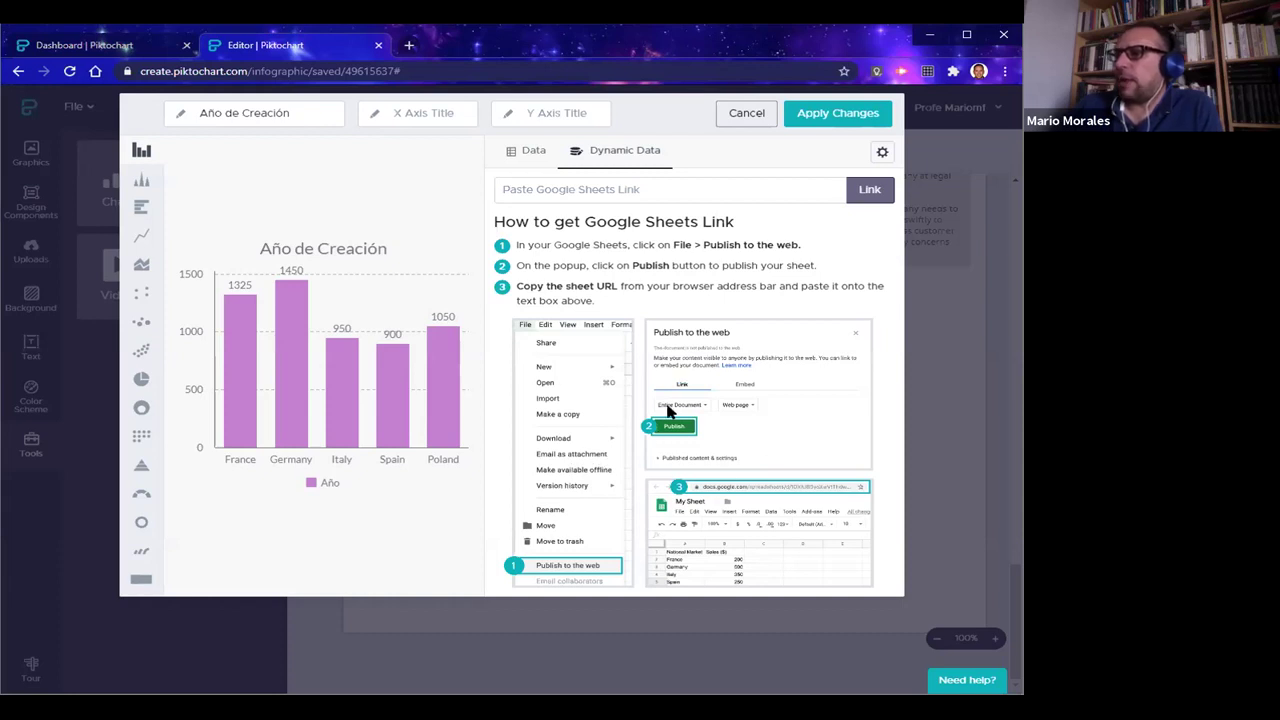
Copy the chart's castle data from cells A1:B6 and close the chart editor without applying changes
left_click(530, 156)
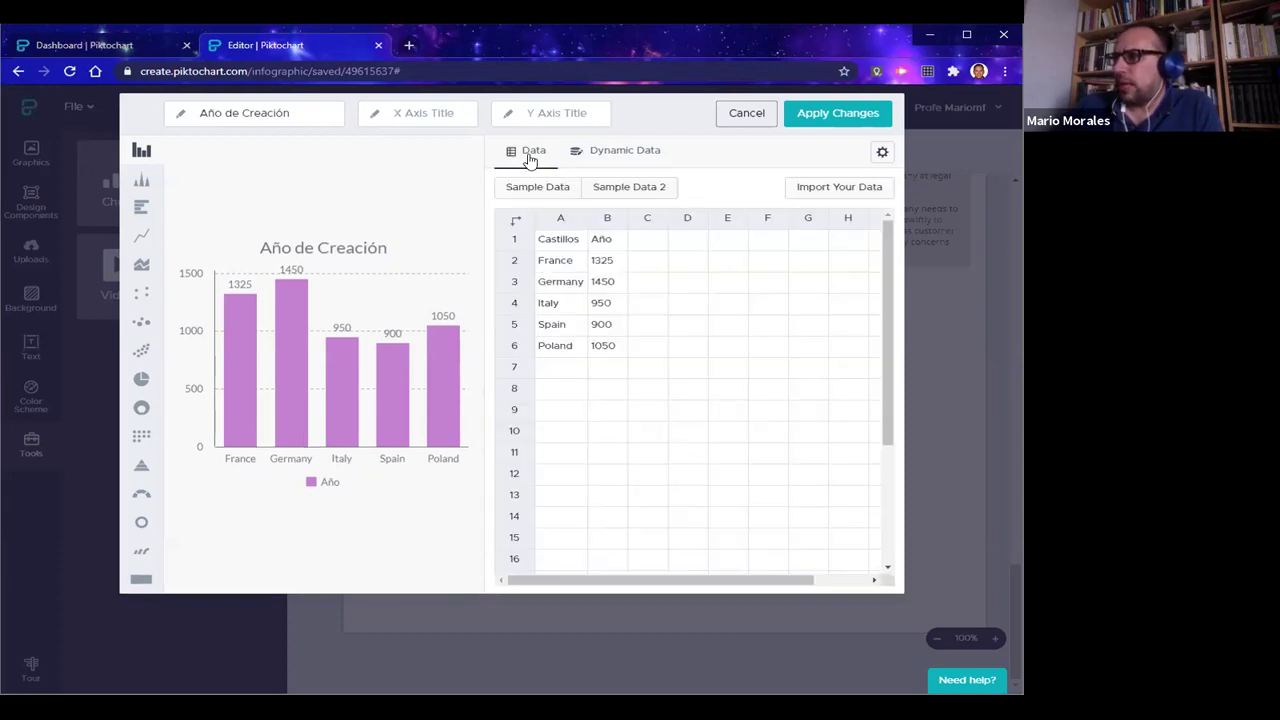
left_click_drag(566, 243, 604, 350)
key("ctrl+c")
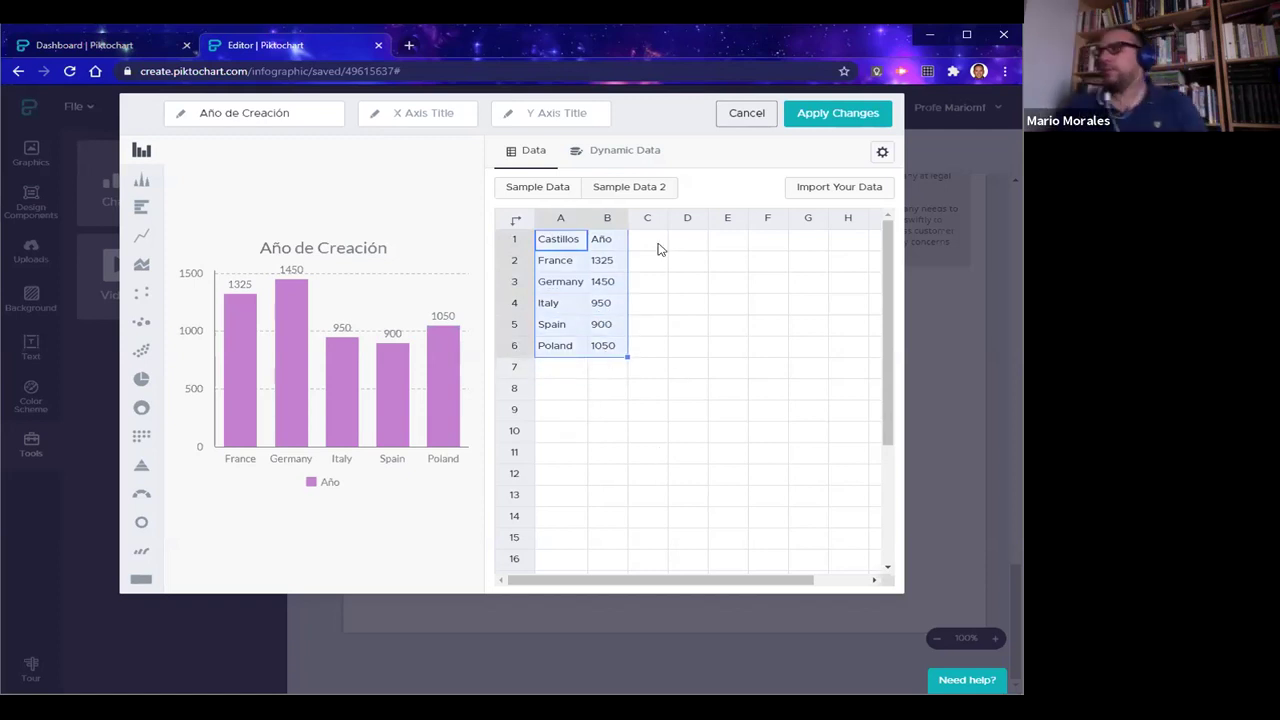
left_click(615, 152)
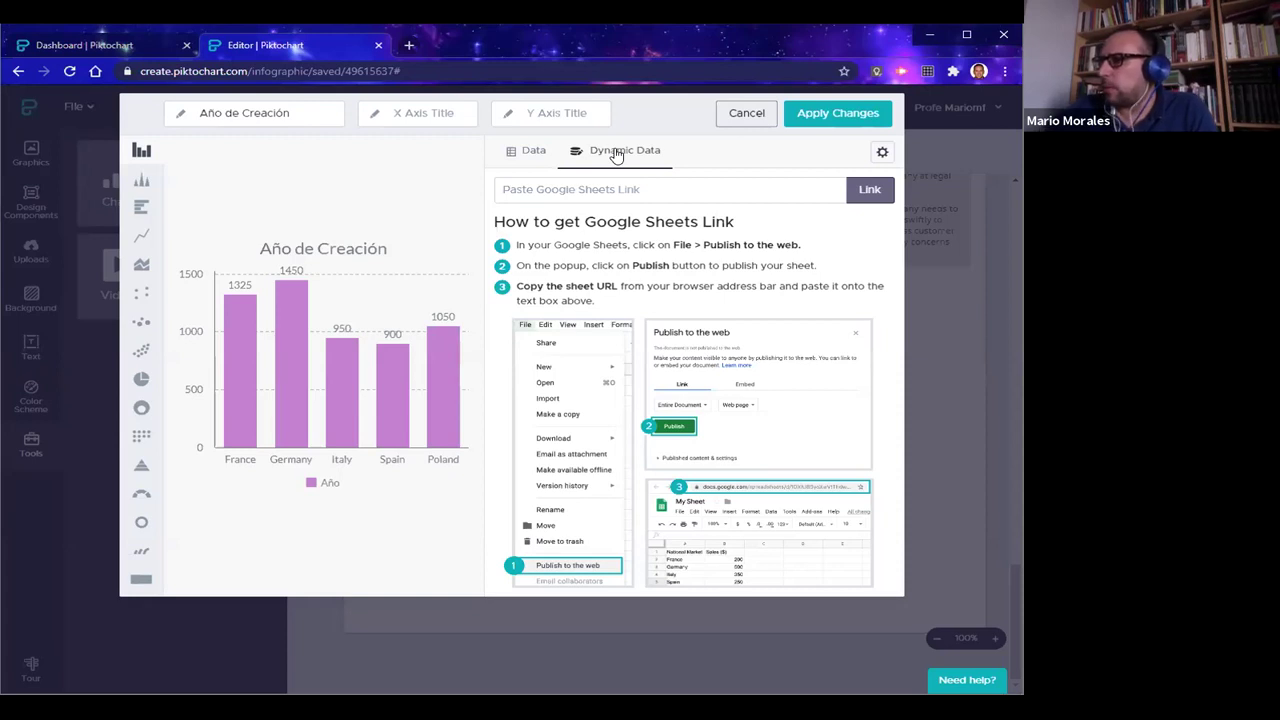
left_click(748, 113)
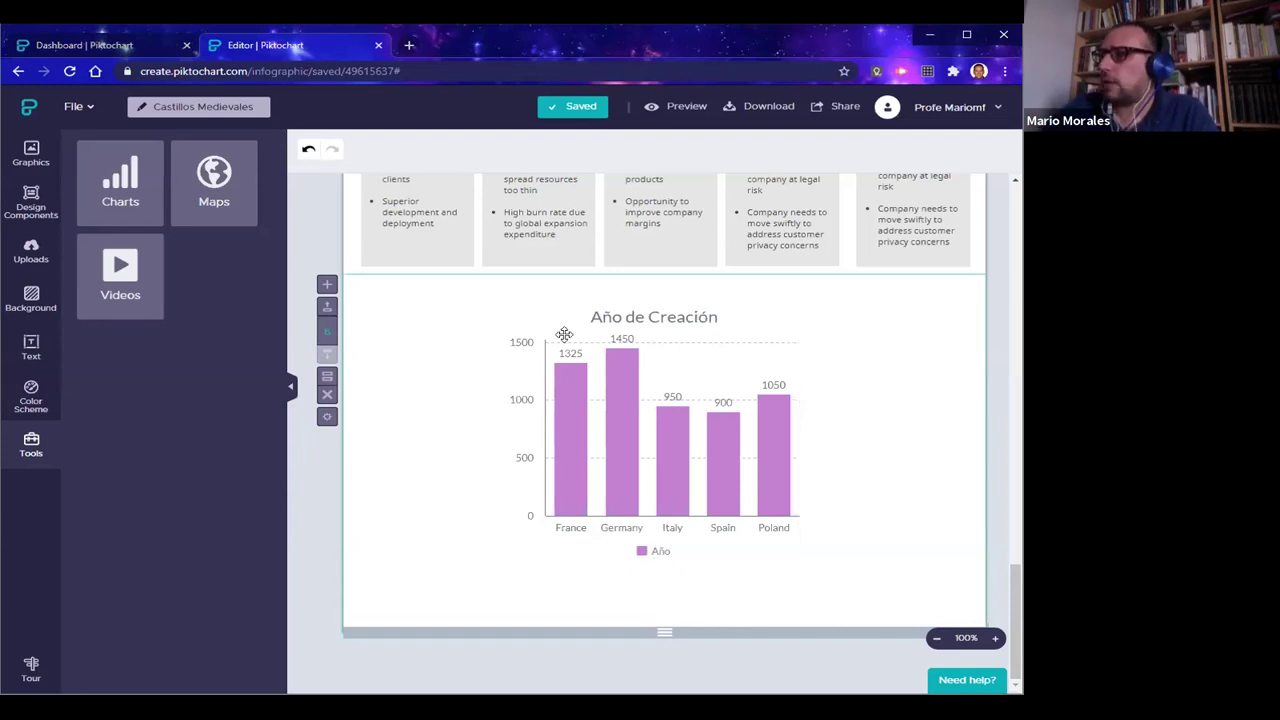
Go to sheets.google.com in a new browser tab and open the Prueba spreadsheet
left_click(409, 45)
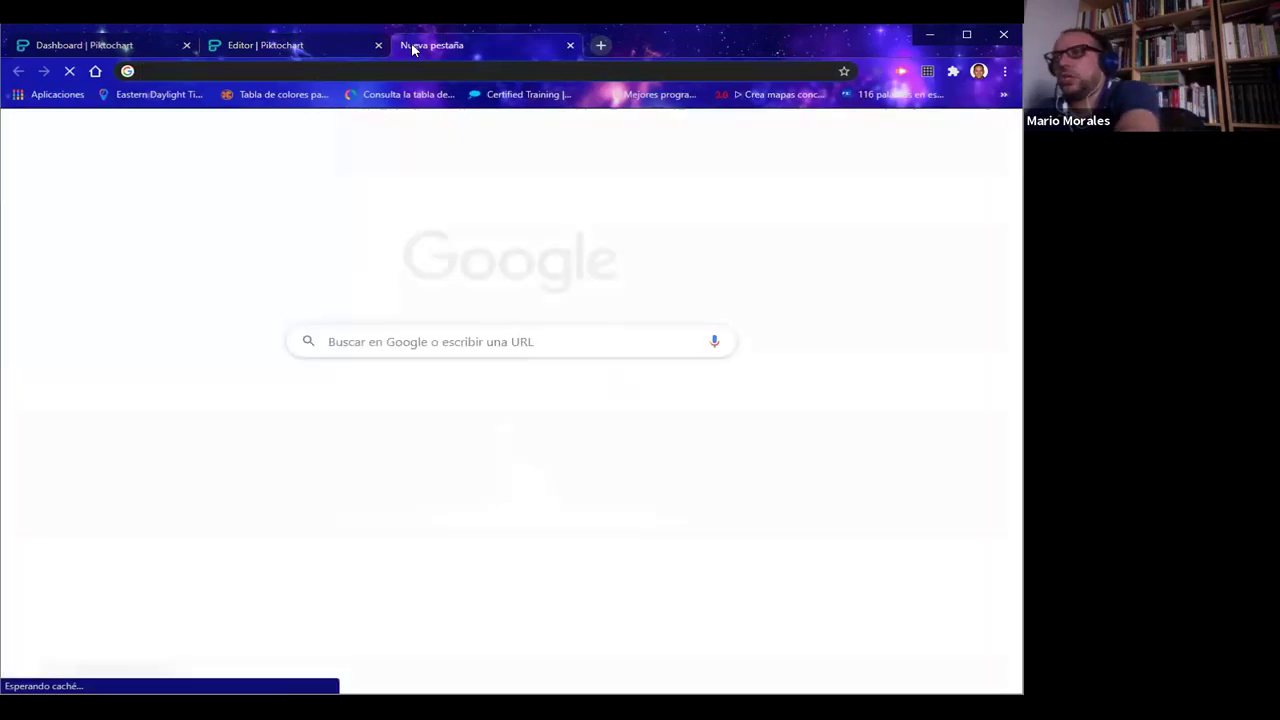
type("sheets")
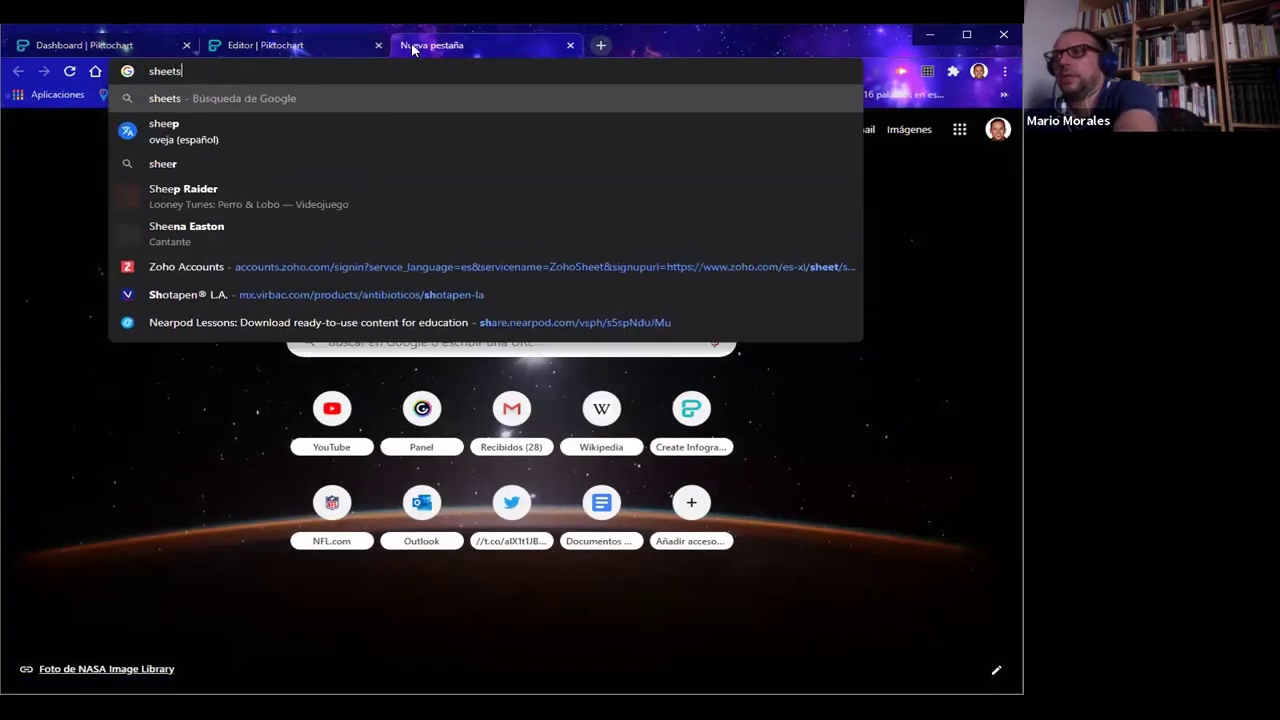
type(".google.")
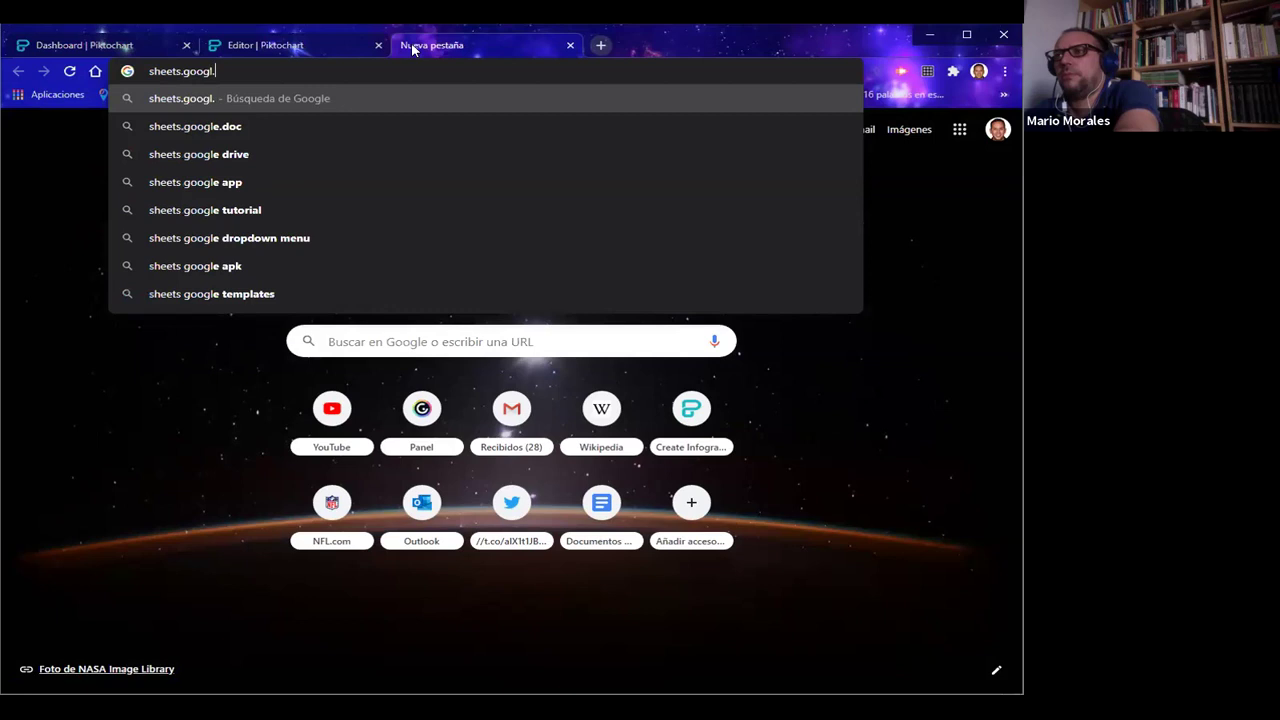
type("com")
key("Return")
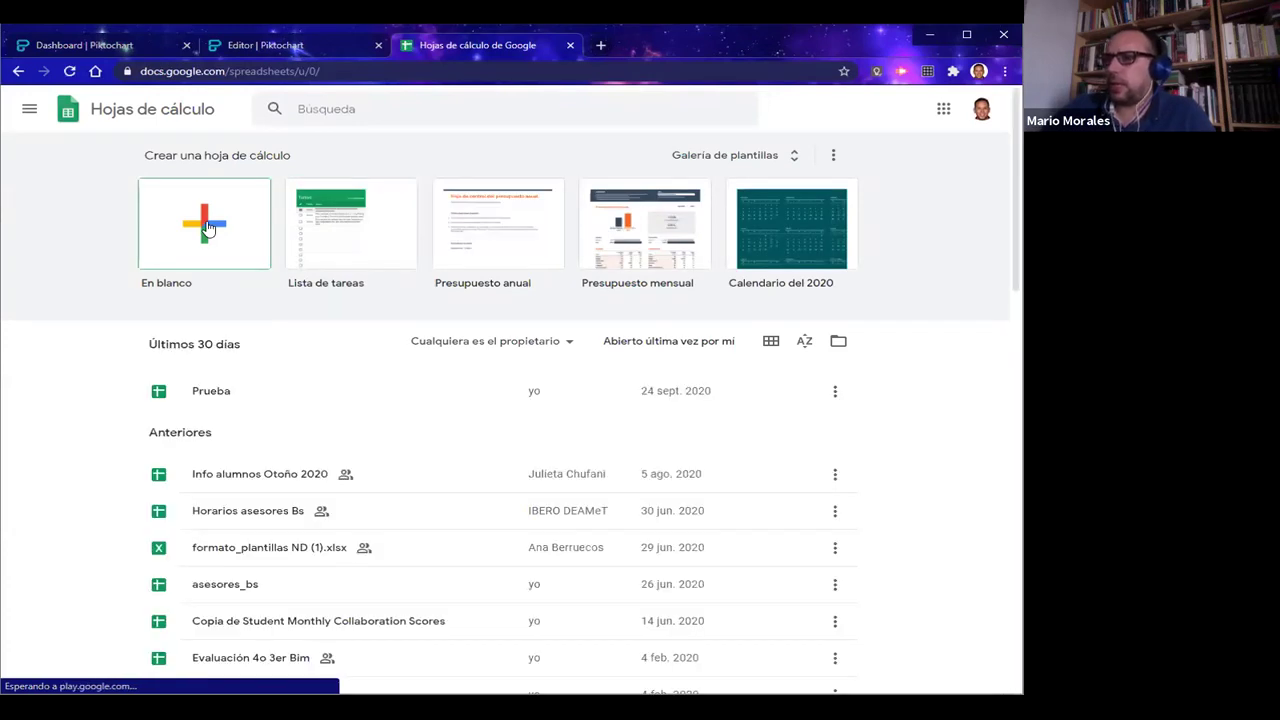
left_click(213, 391)
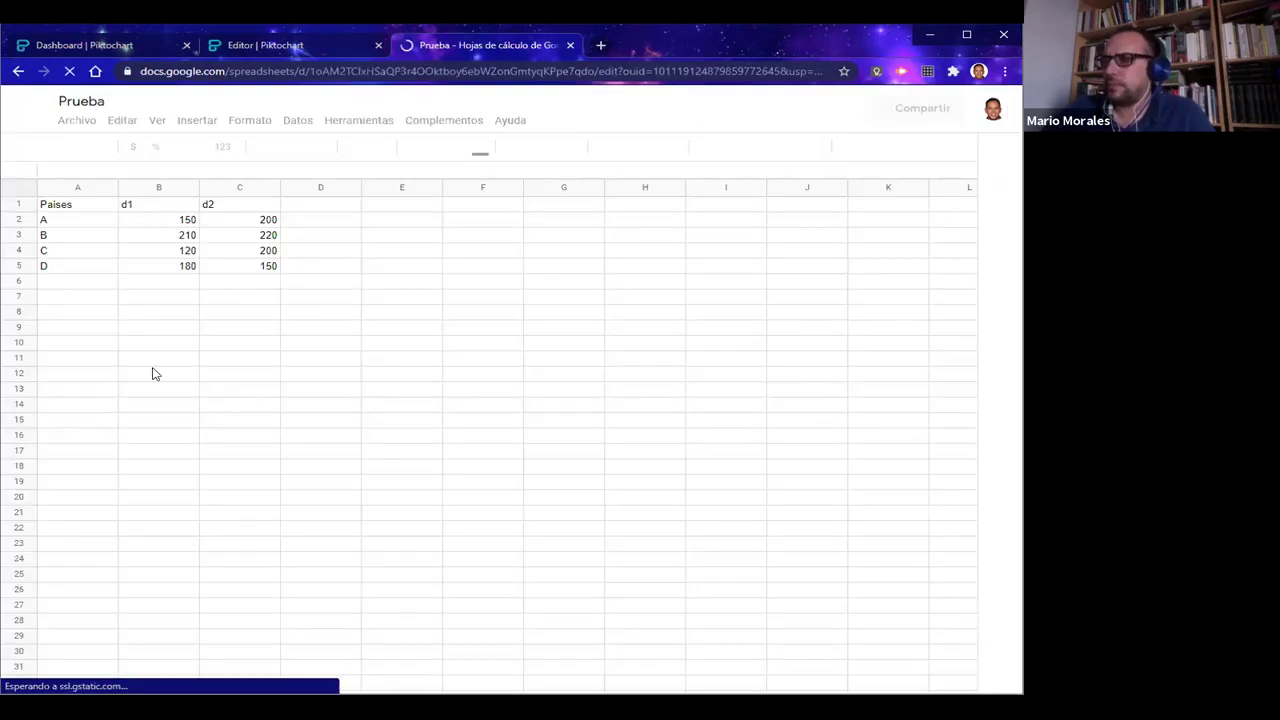
Delete the existing data in cells A1:C5 of the Prueba spreadsheet
left_click_drag(68, 206, 271, 271)
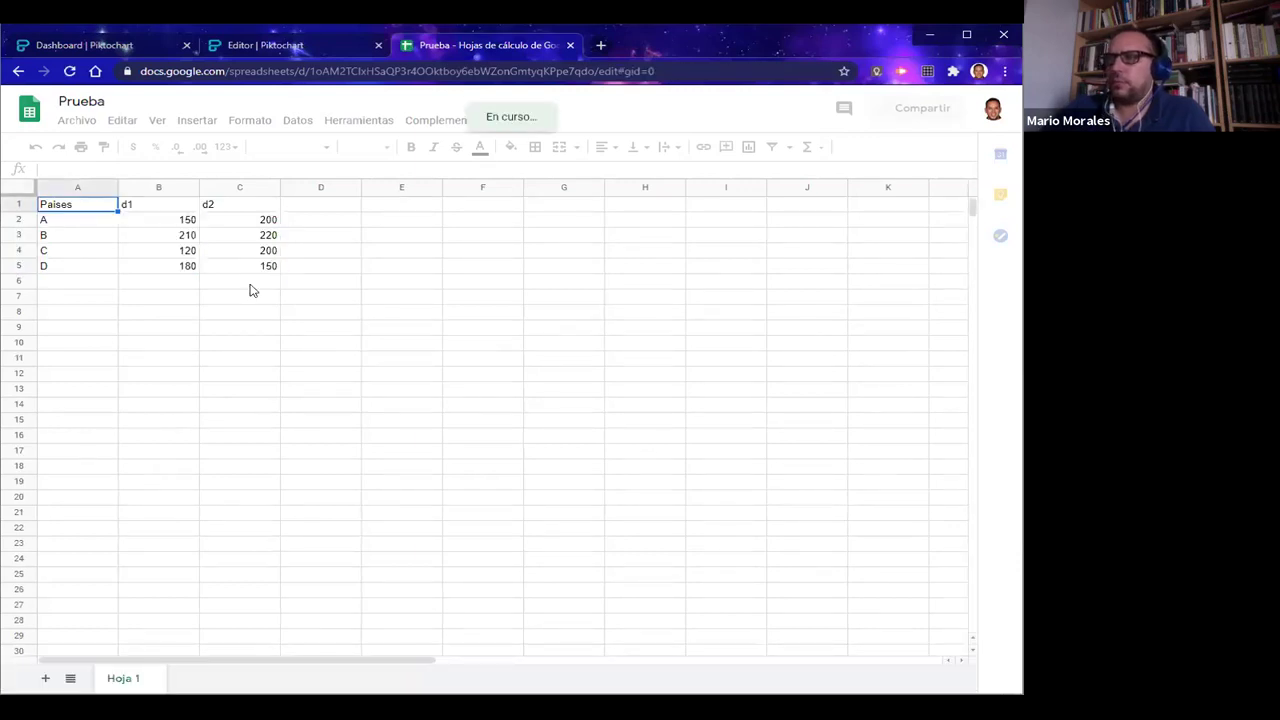
left_click(251, 286)
left_click_drag(93, 209, 272, 271)
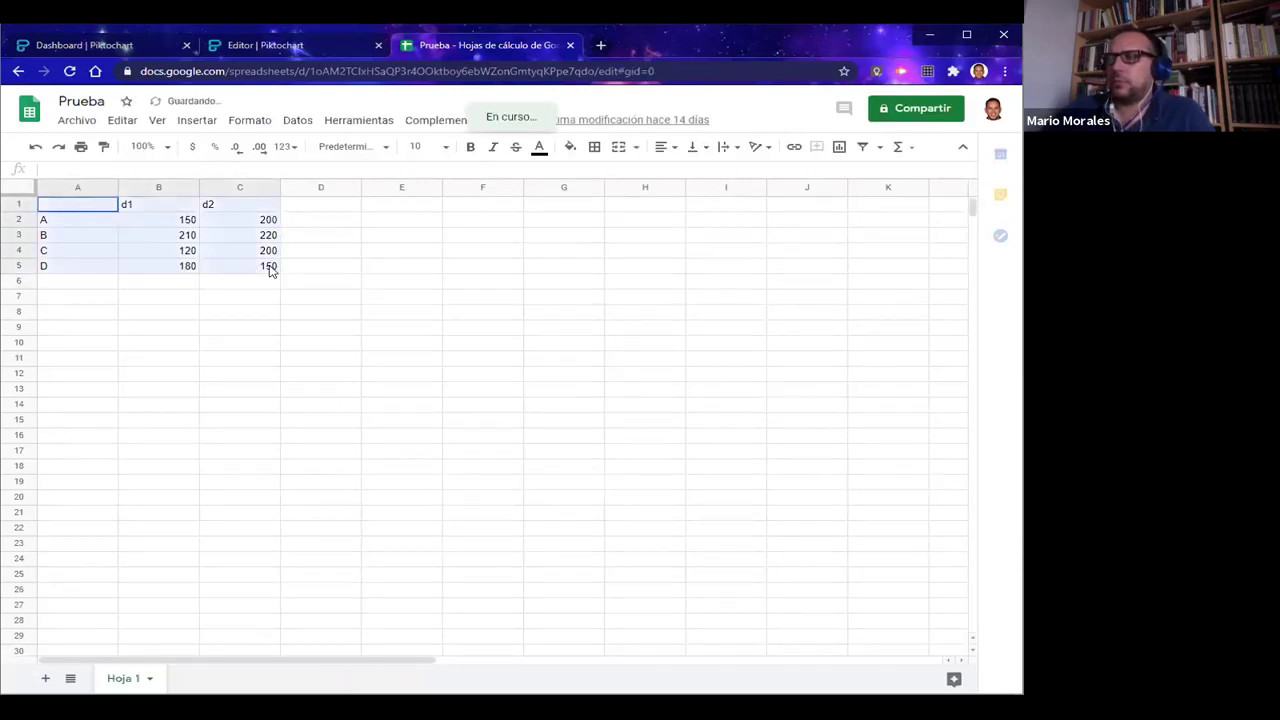
key("Delete")
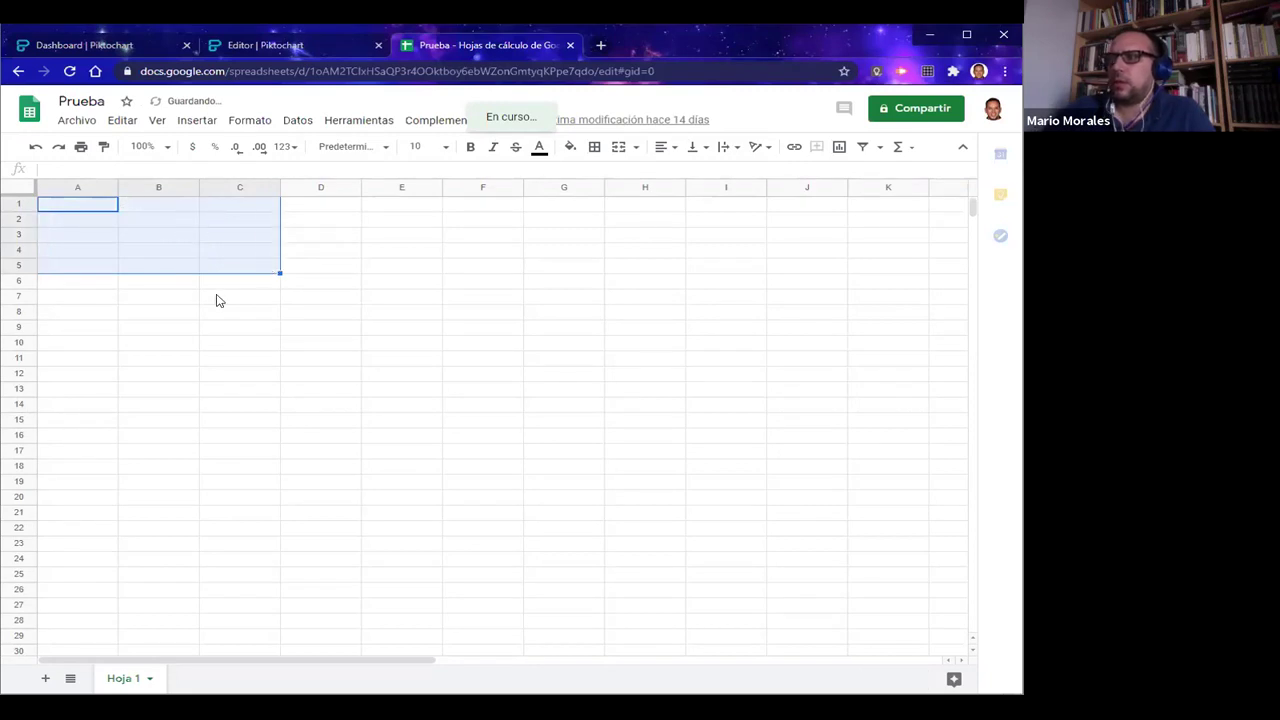
left_click(205, 306)
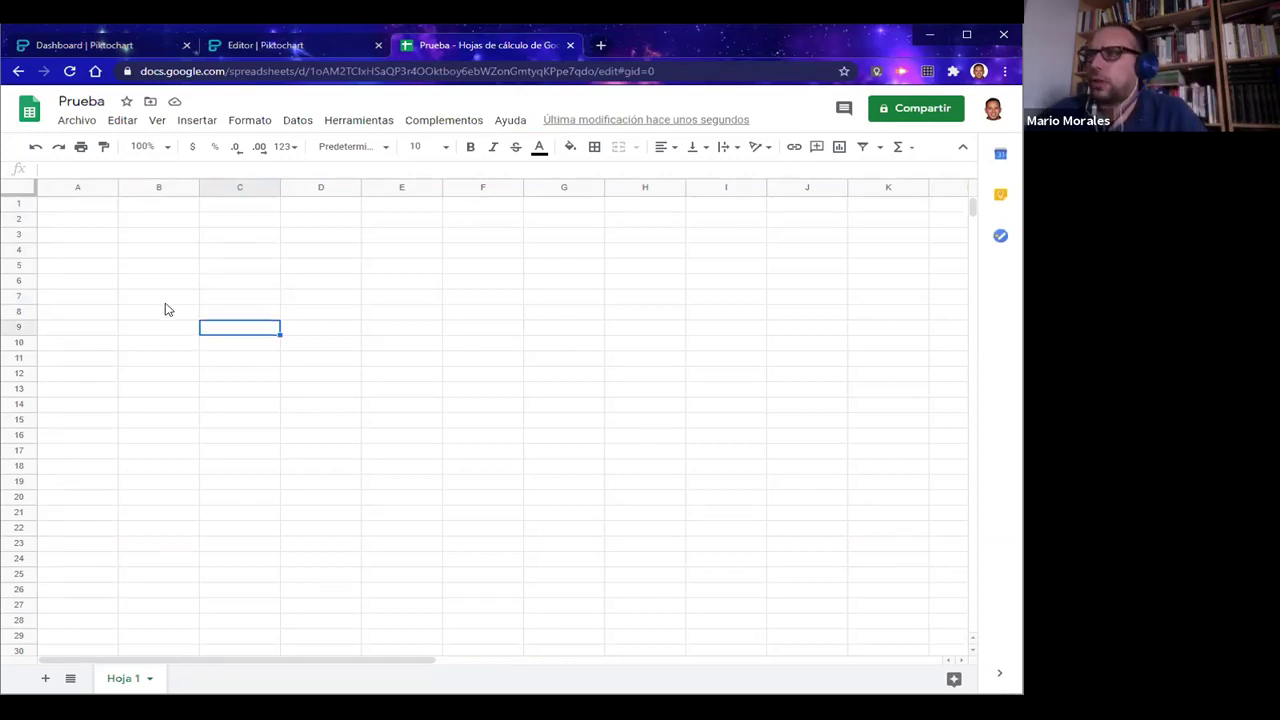
Paste the copied castle data into the Prueba spreadsheet starting at cell A1
left_click(70, 208)
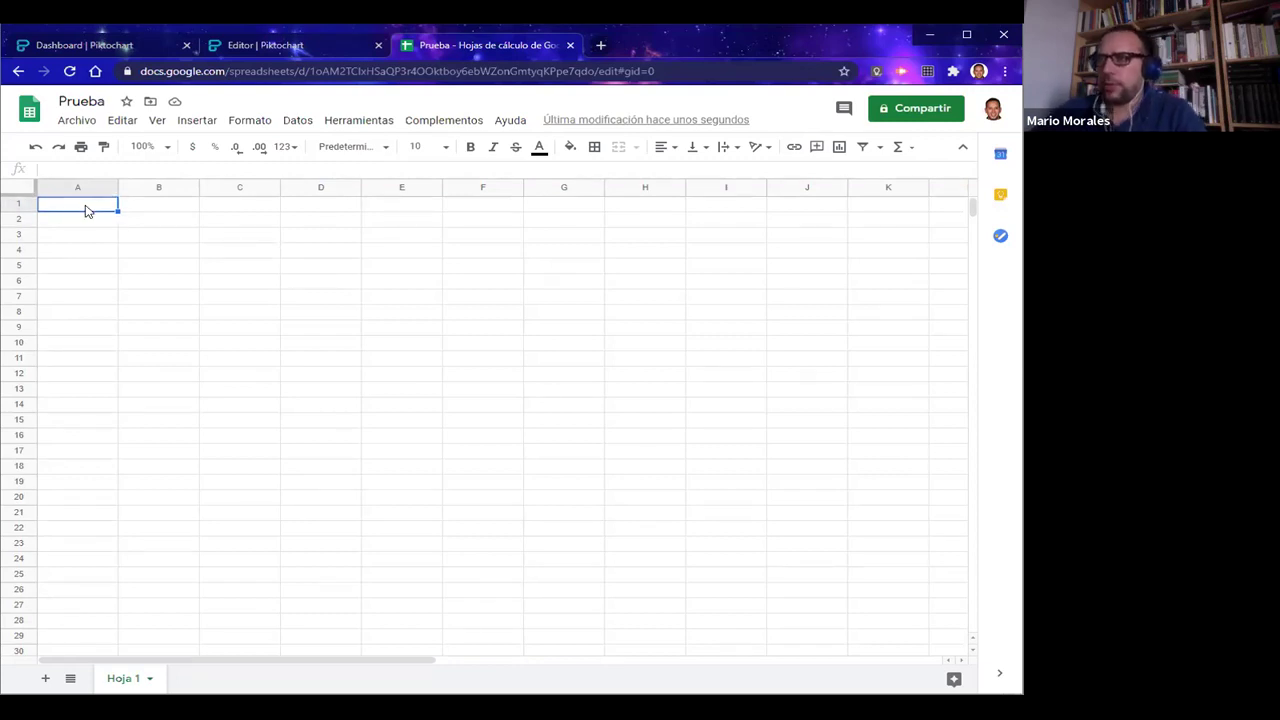
key("ctrl+v")
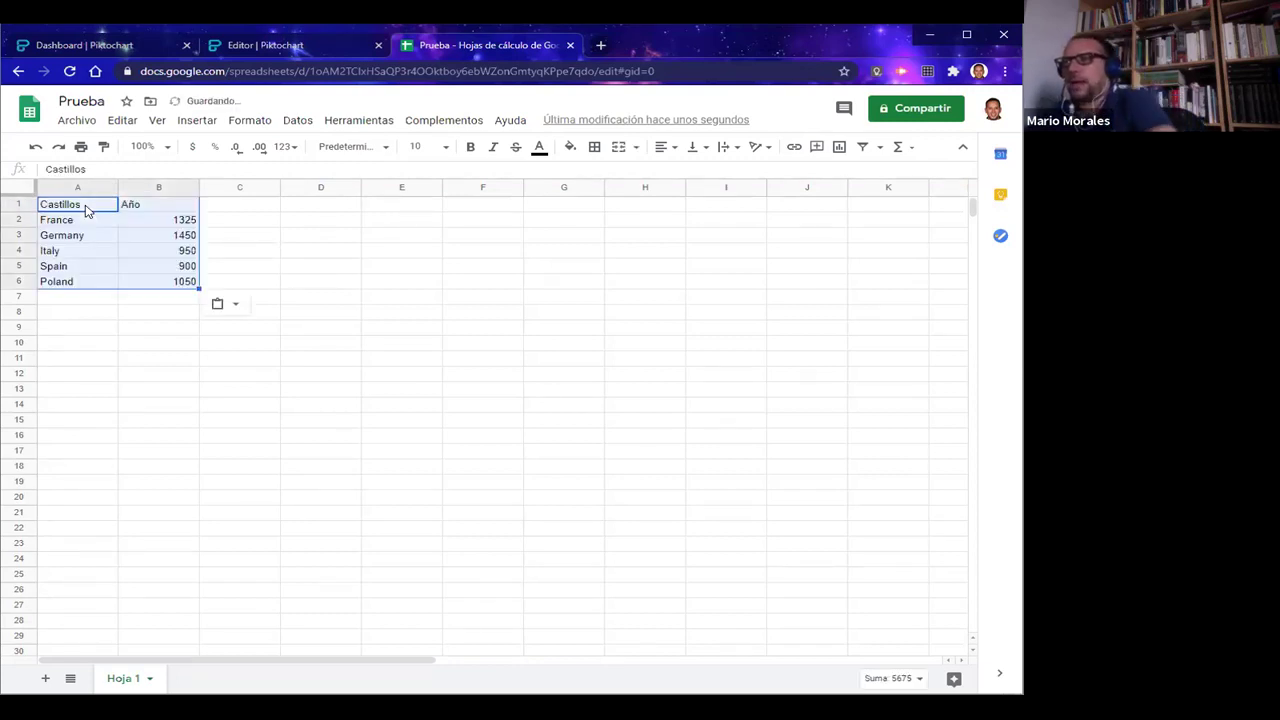
left_click(94, 320)
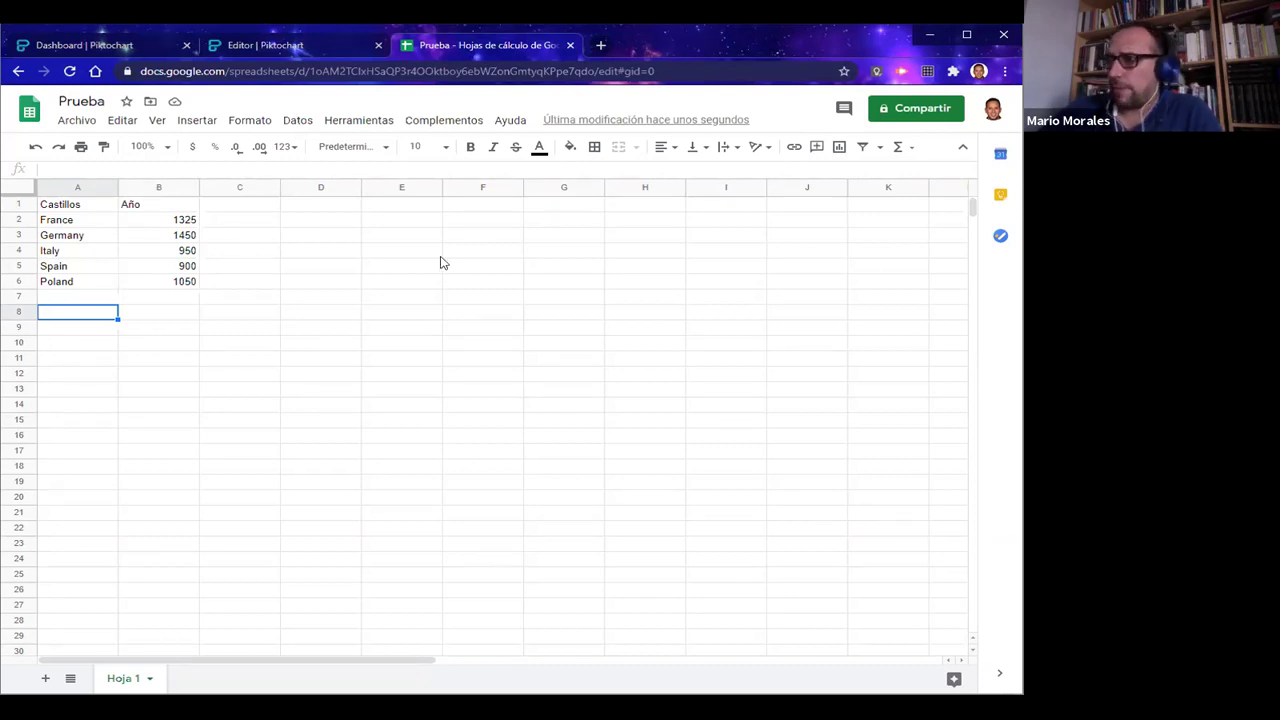
left_click(354, 252)
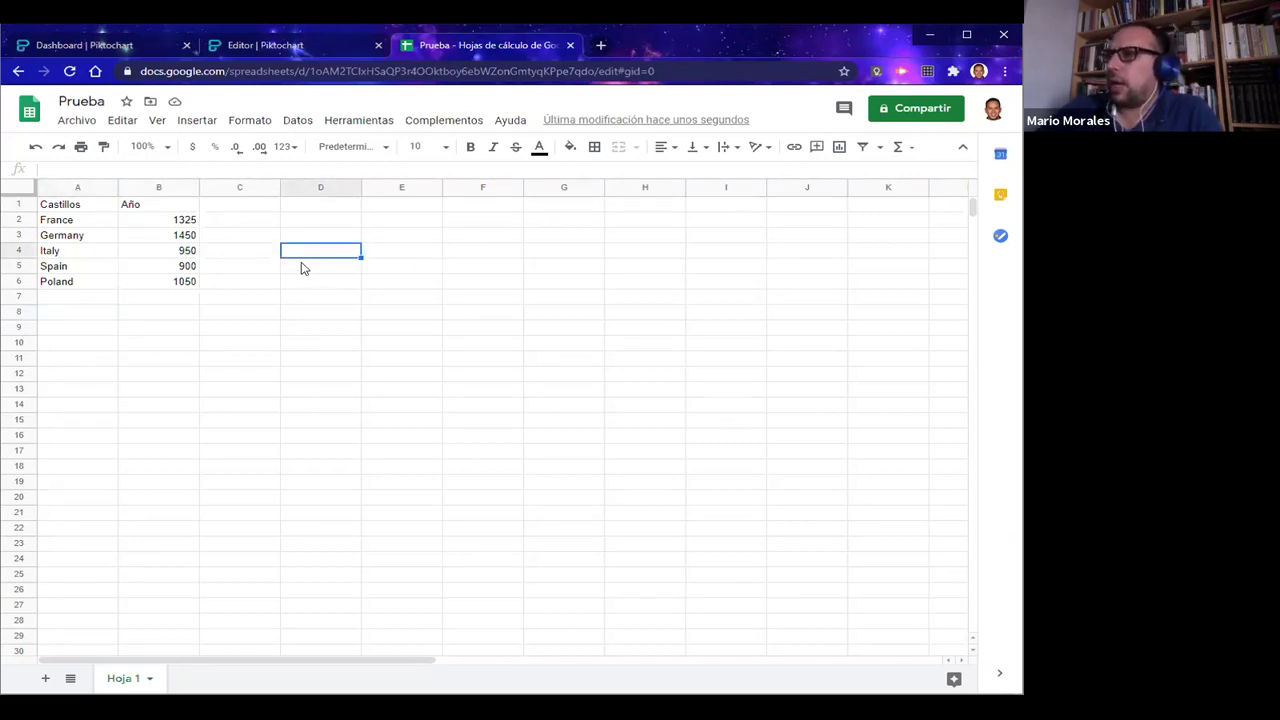
Switch back to the Piktochart editor and open the "Año de Creación" chart's dynamic data settings for linking Google Sheets
left_click(304, 43)
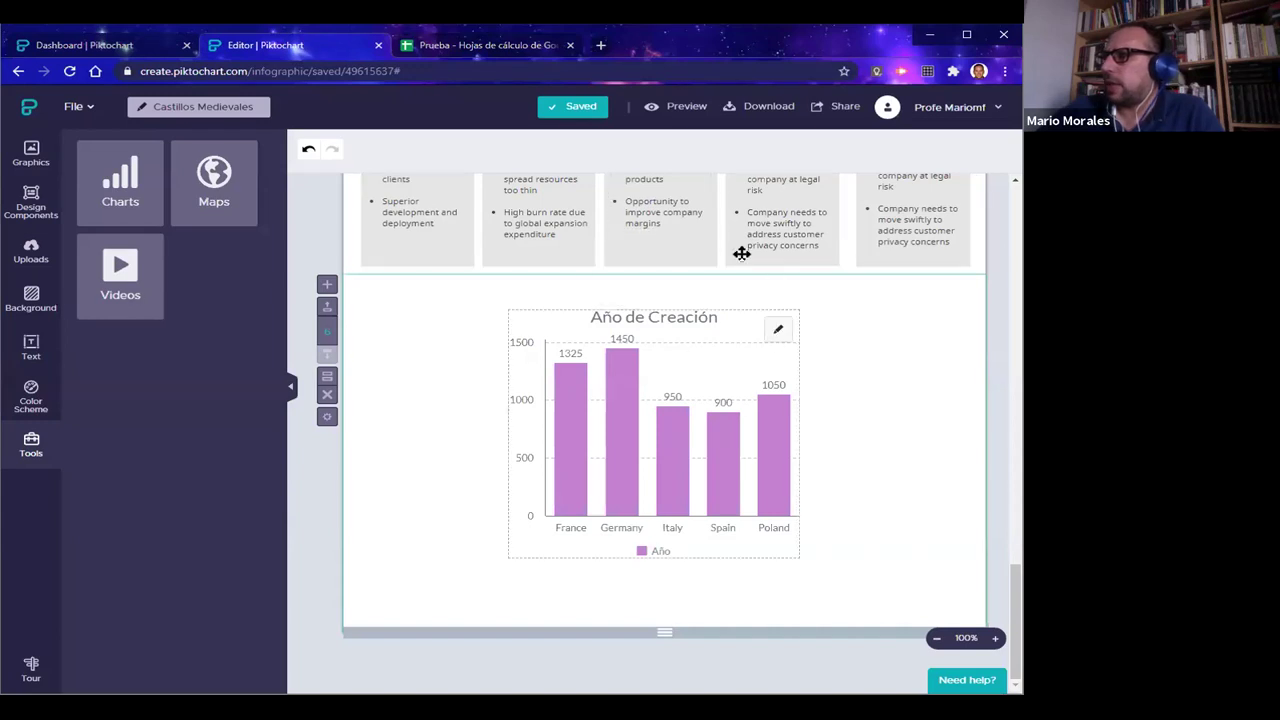
left_click(777, 331)
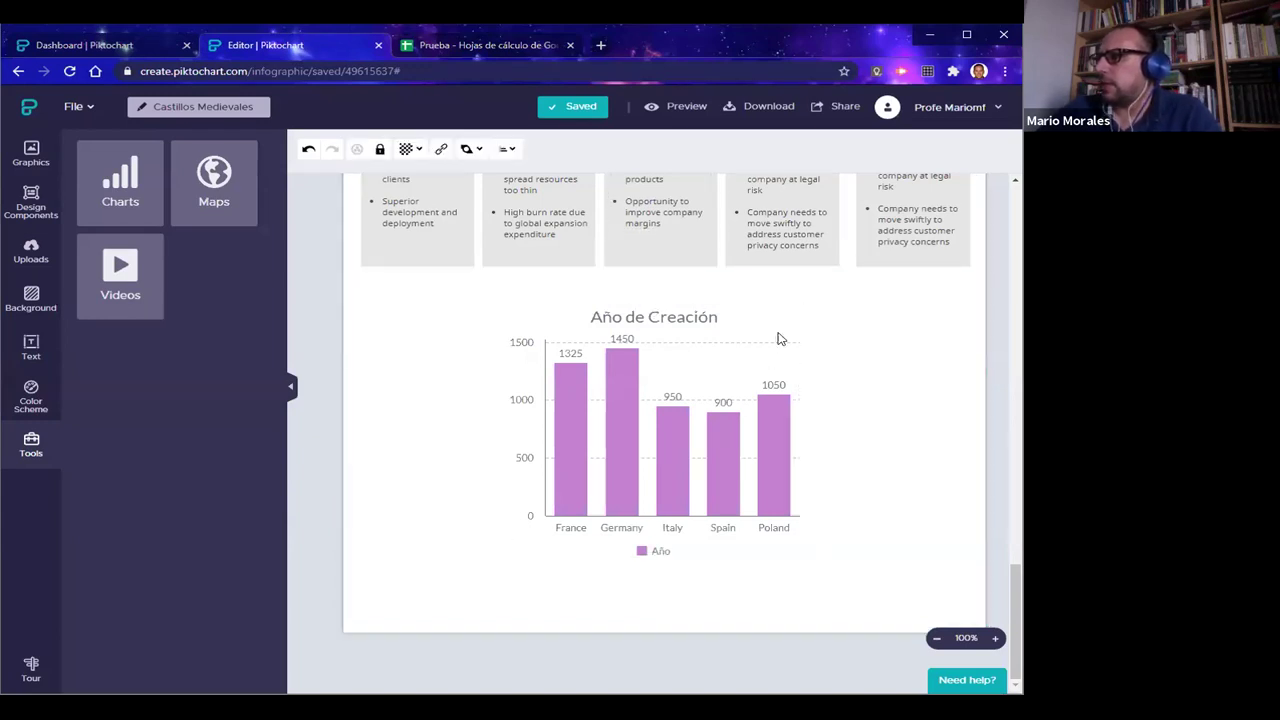
left_click(781, 340)
left_click(632, 162)
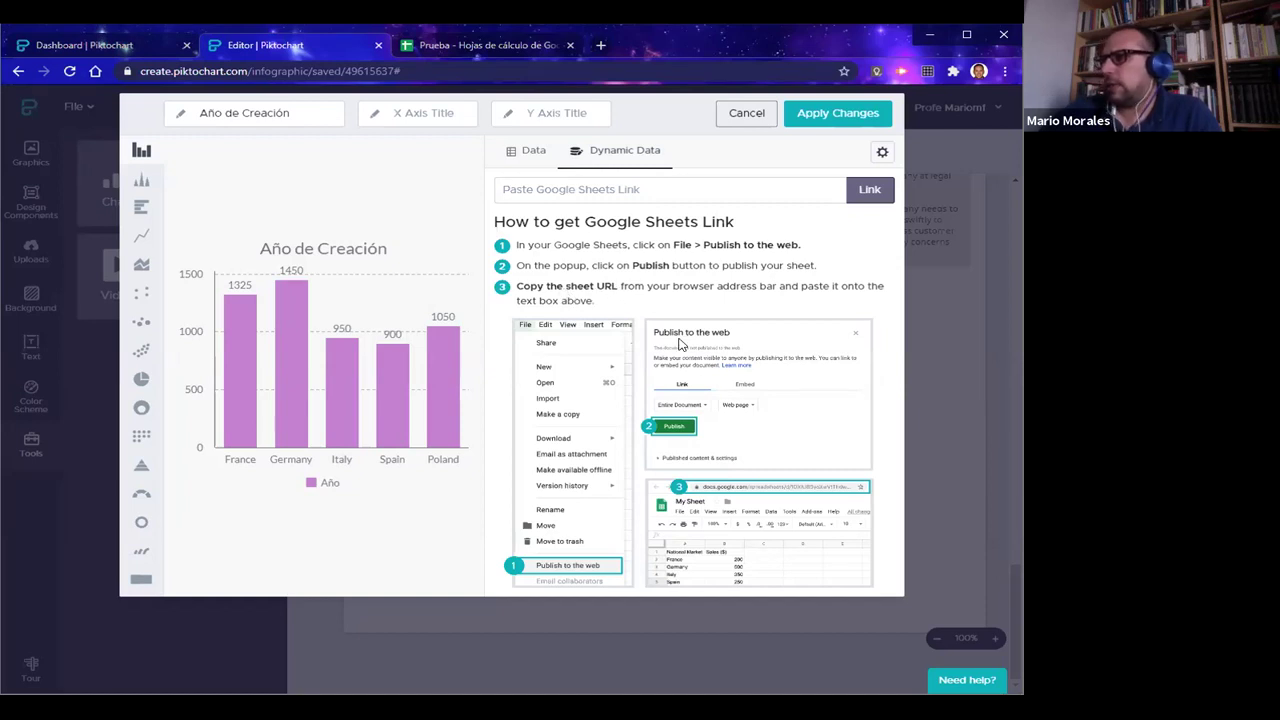
Switch to the Prueba spreadsheet and check its publish-to-web settings, including the link format options
left_click(495, 45)
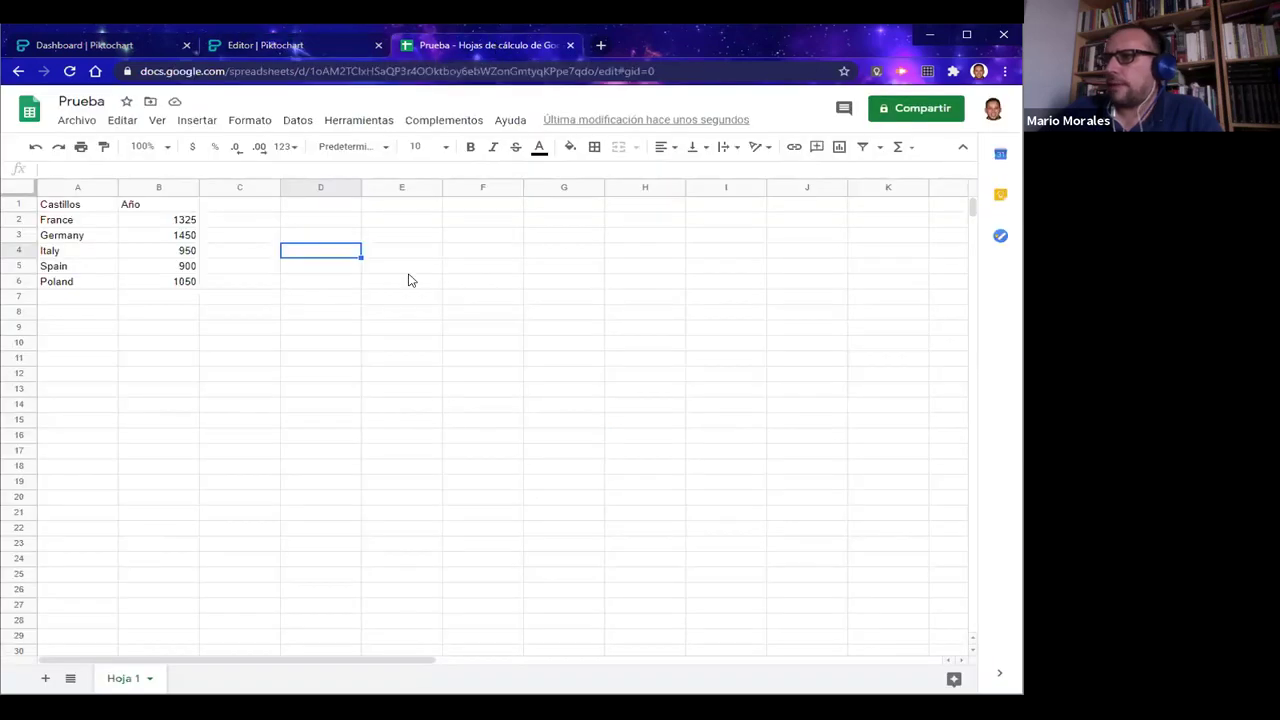
left_click(76, 122)
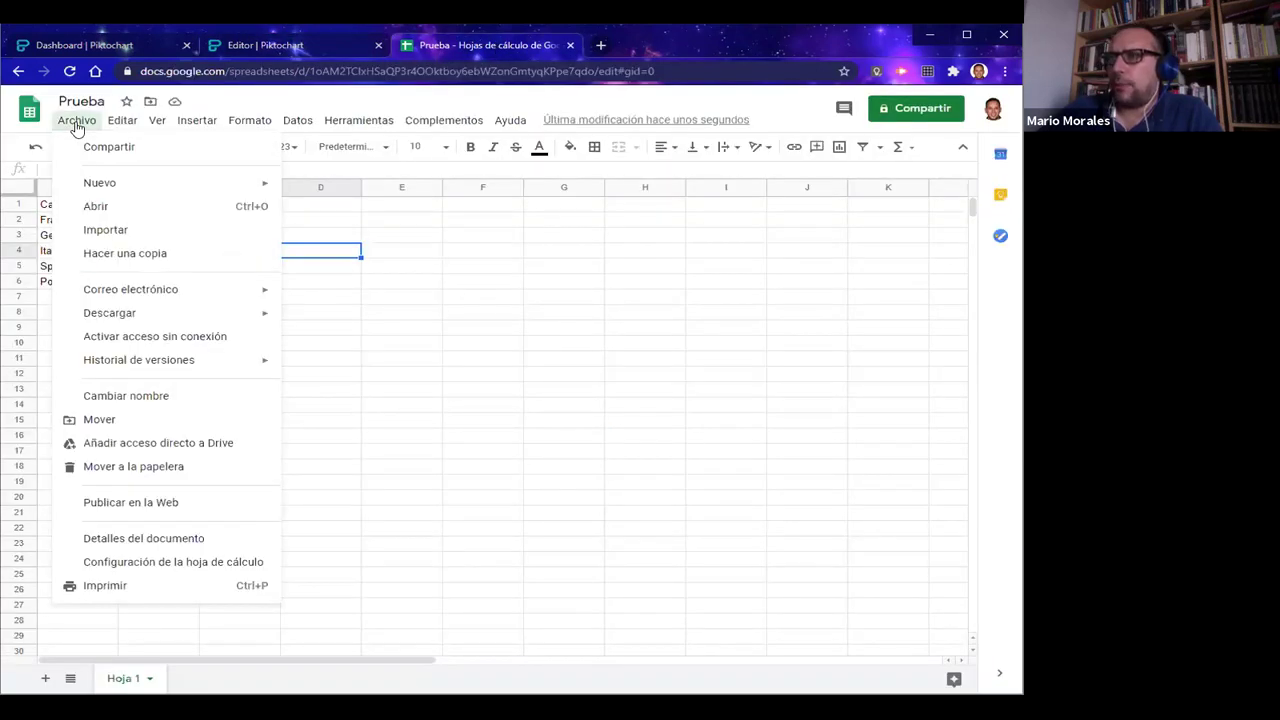
left_click(130, 504)
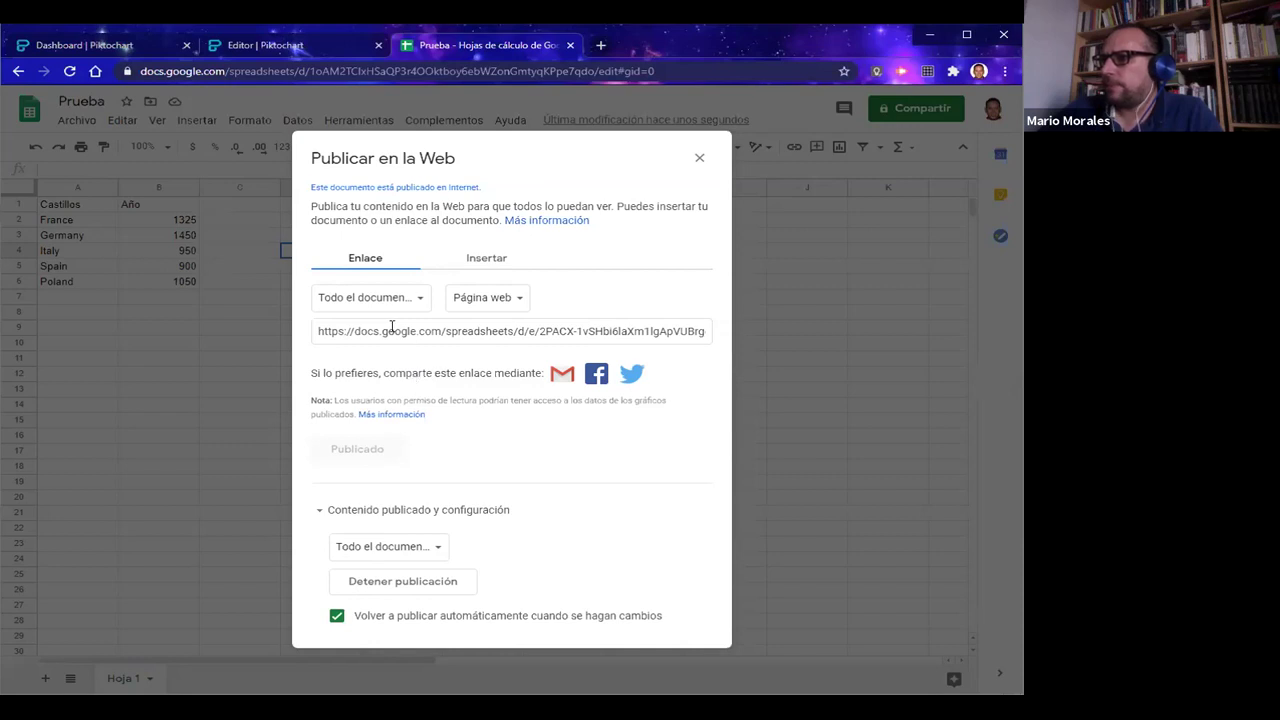
left_click(515, 300)
left_click(519, 298)
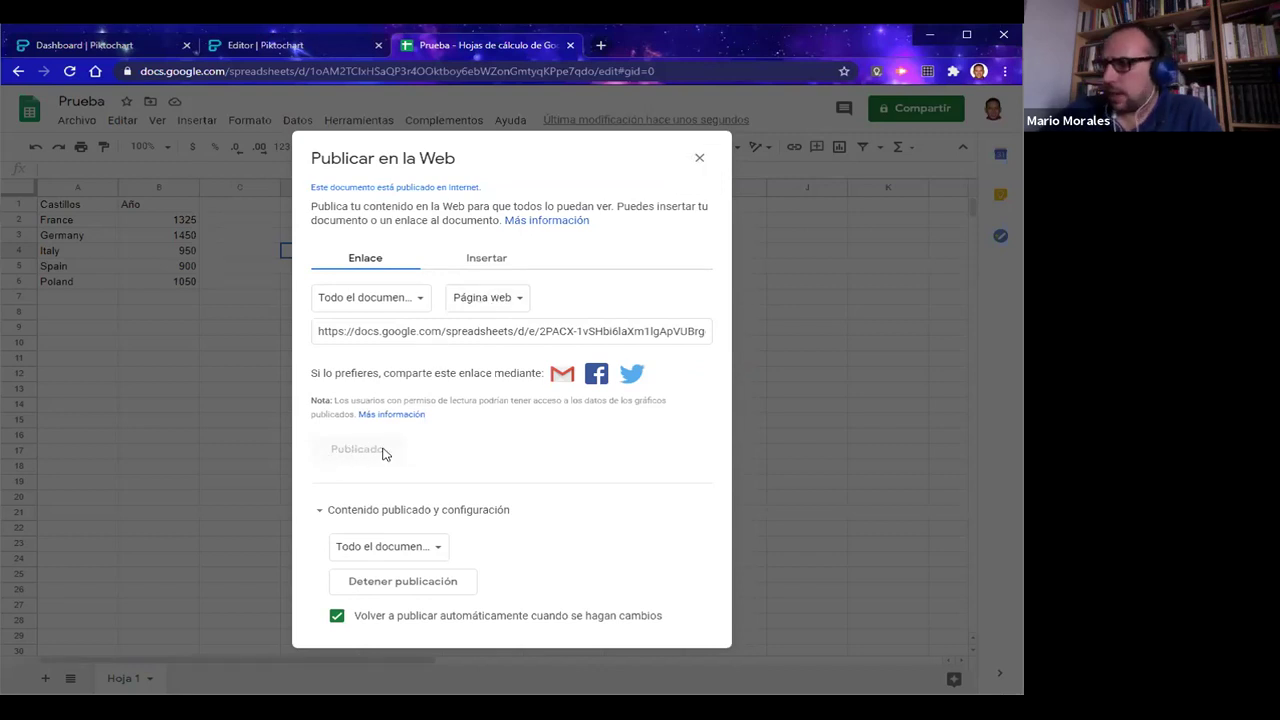
left_click(696, 160)
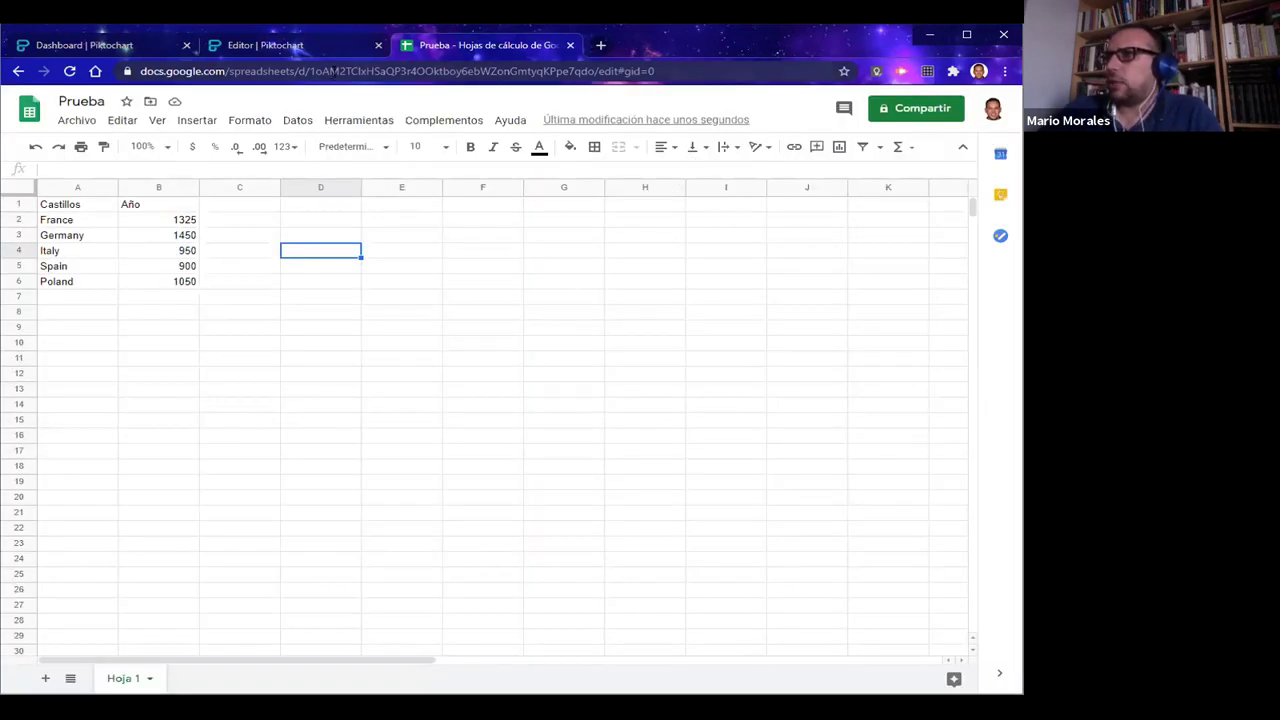
Copy the Prueba spreadsheet's URL from its start through the document ID, leaving out the /edit#gid=0 ending
left_click(336, 76)
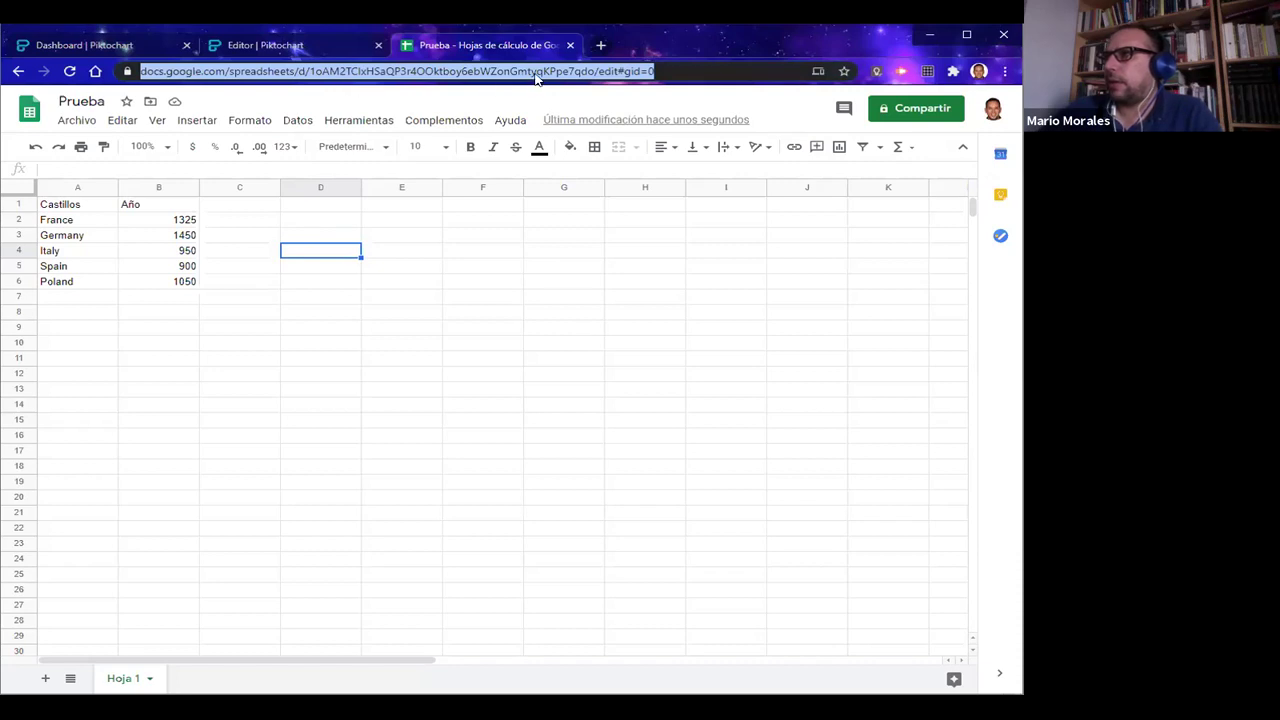
left_click(612, 71)
left_click_drag(631, 71, 140, 71)
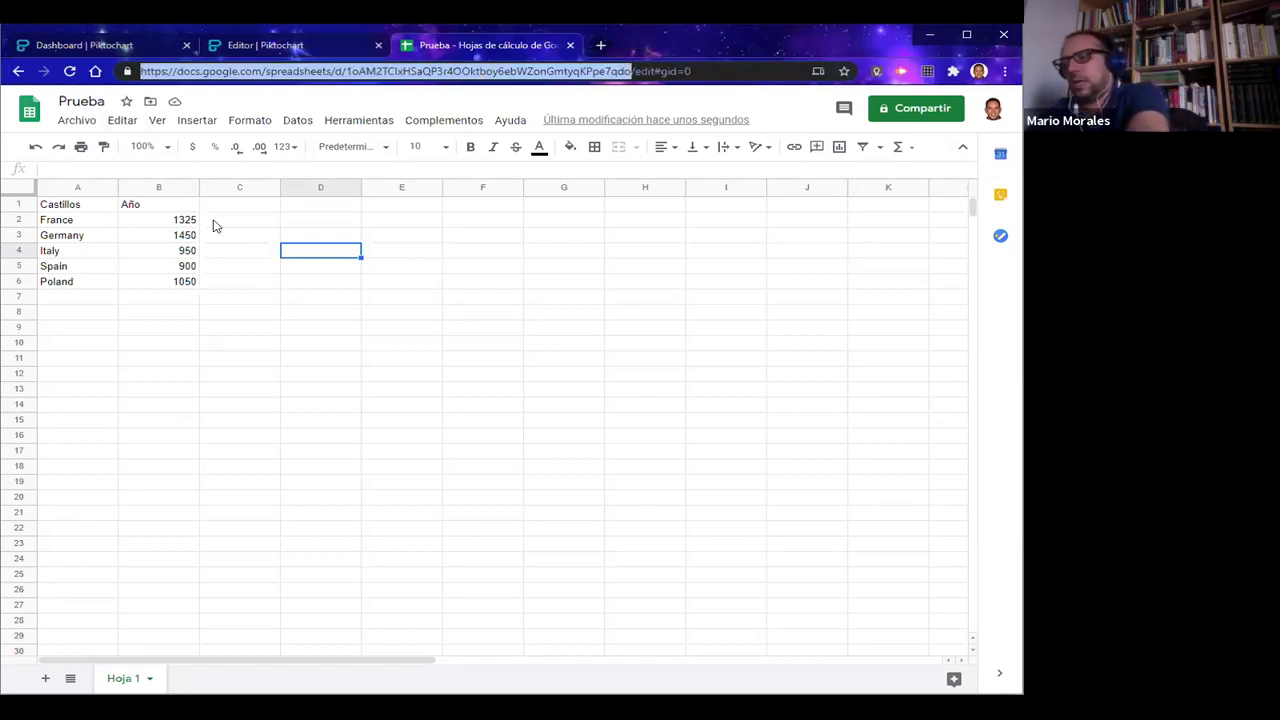
Return to the Piktochart editor and link the "Año de Creación" chart to Google Sheets using the copied spreadsheet URL
left_click(265, 45)
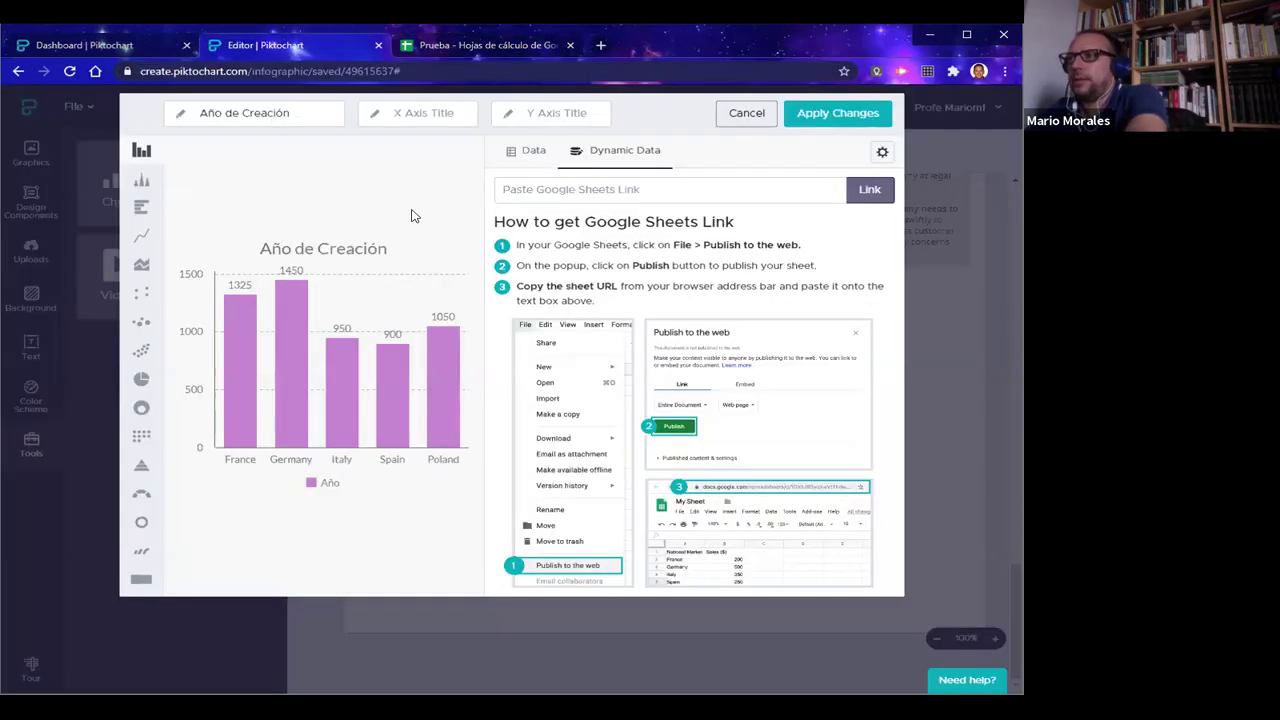
left_click(582, 188)
key("ctrl+v")
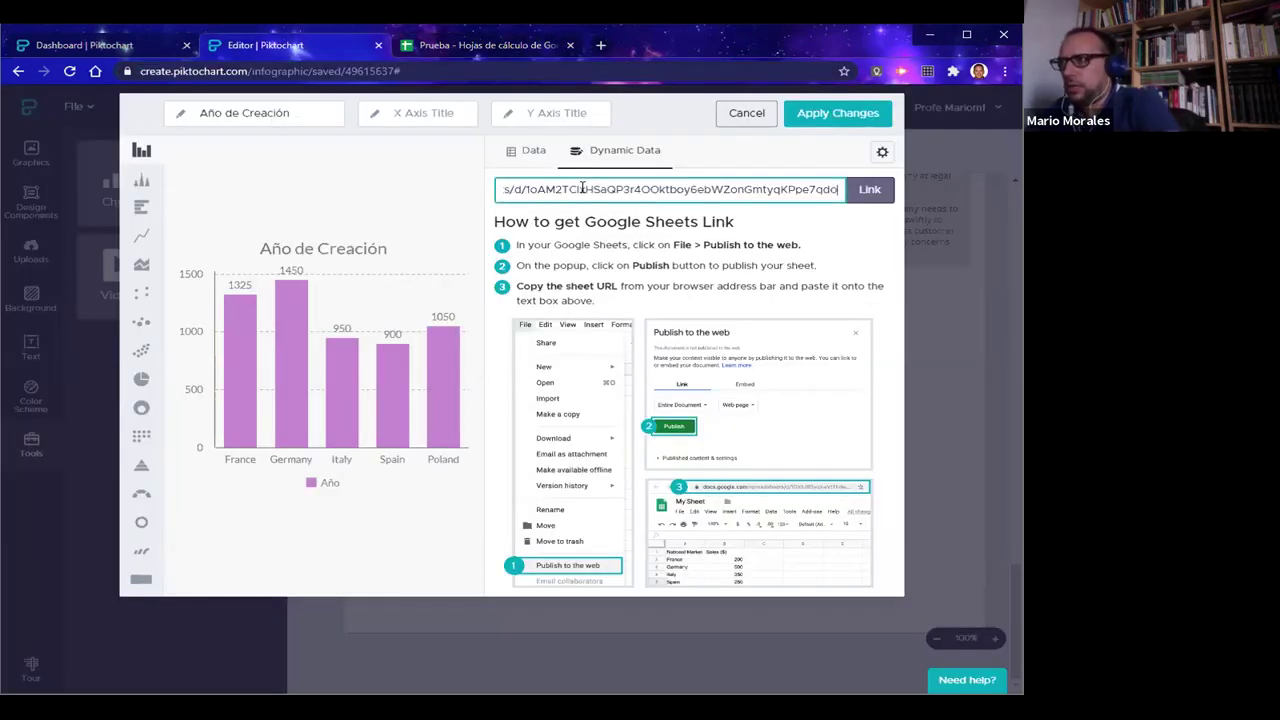
left_click(866, 190)
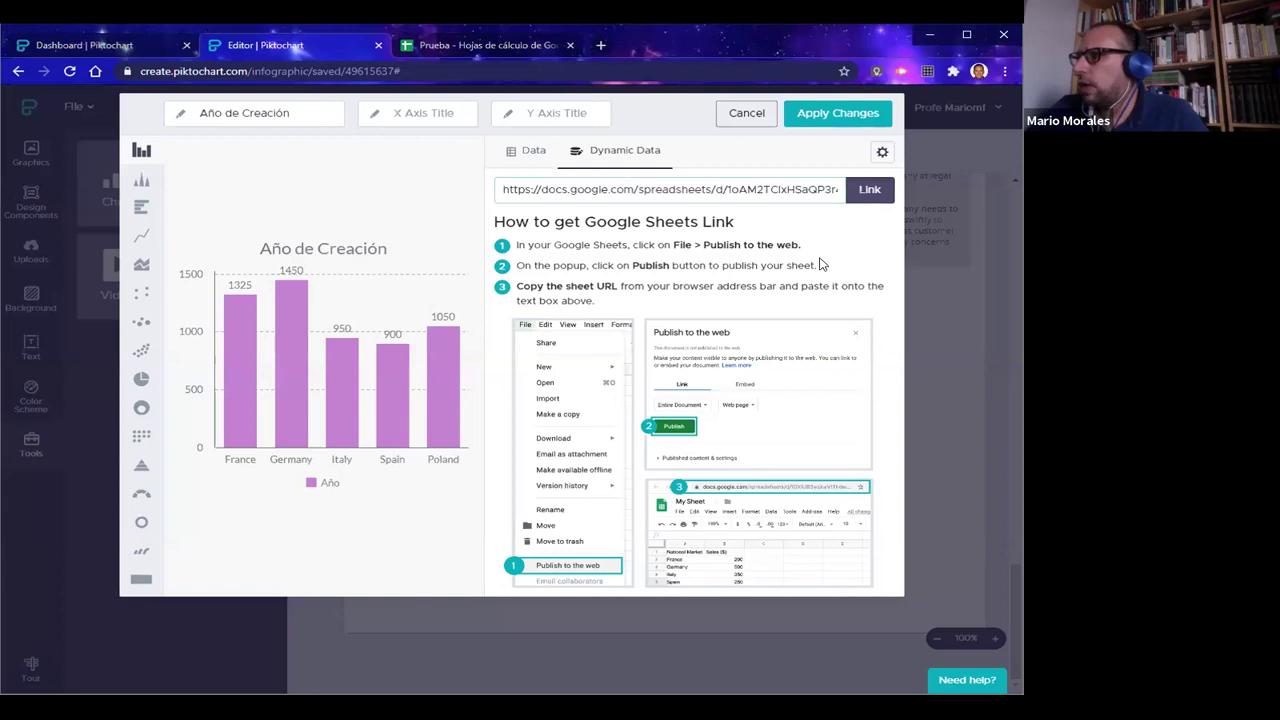
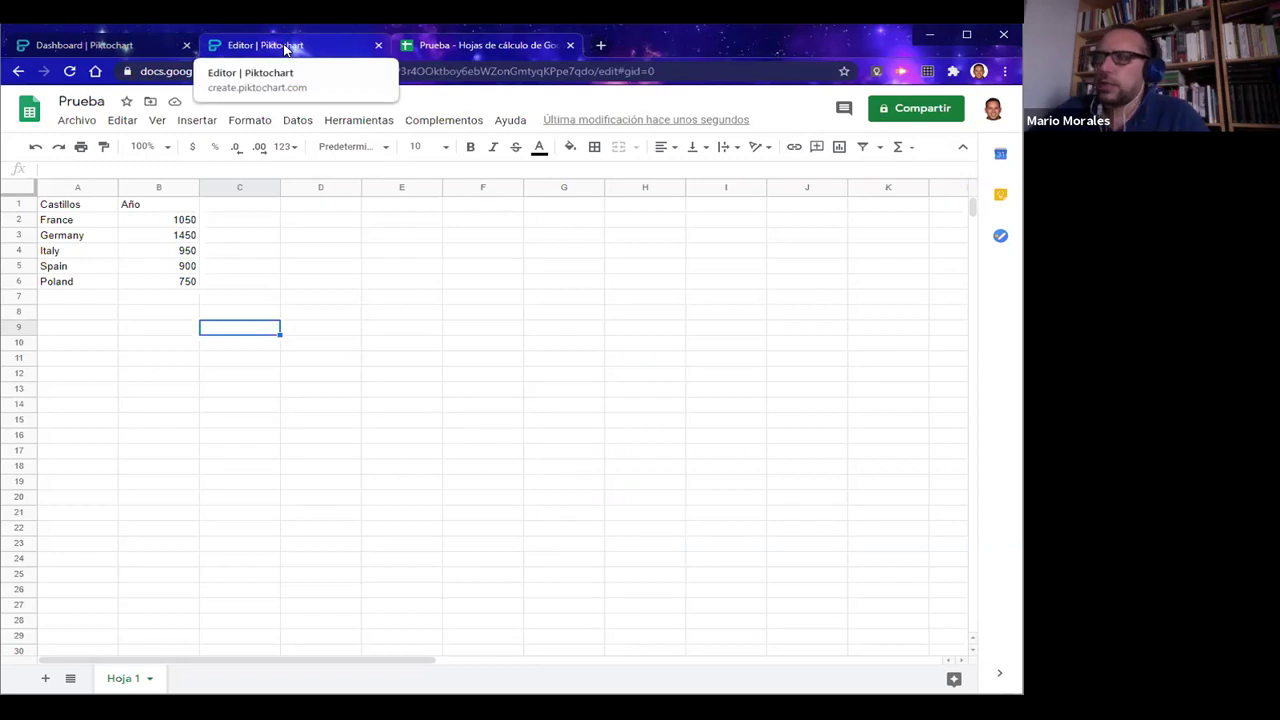
In the Piktochart editor, add a blank block below the "Año de Creación" chart block and open the map selection
left_click(285, 46)
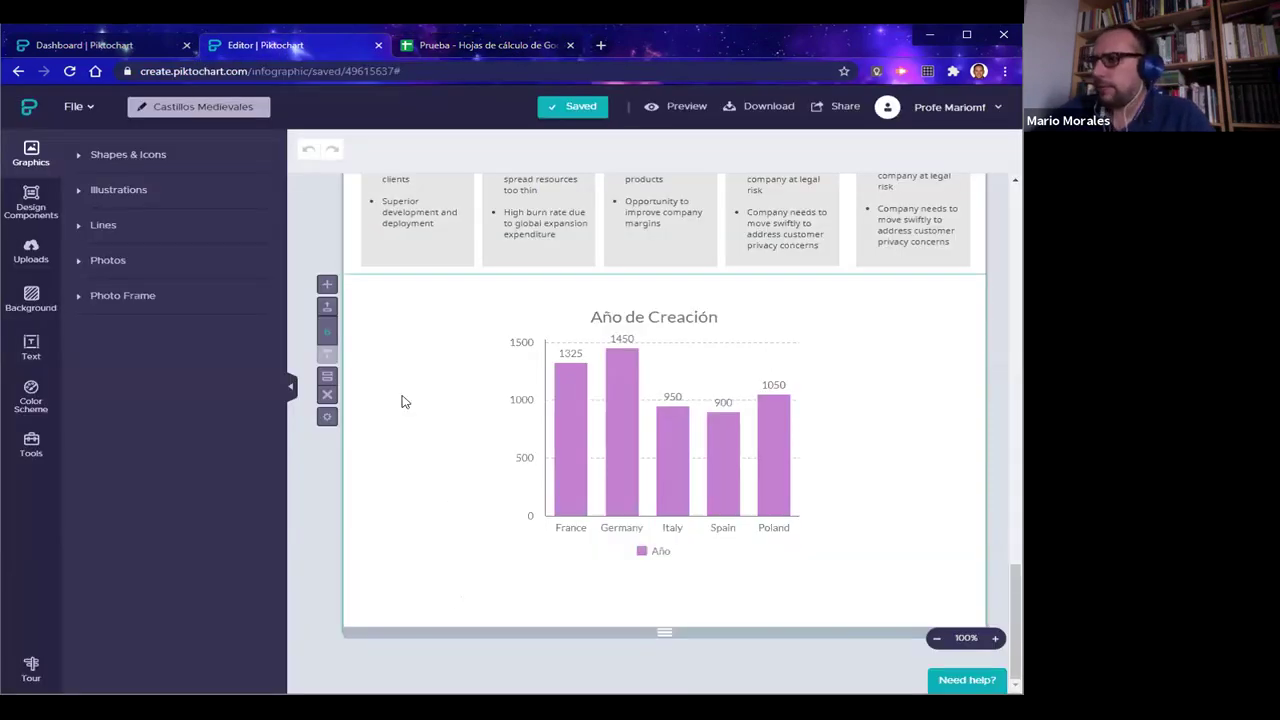
left_click(326, 286)
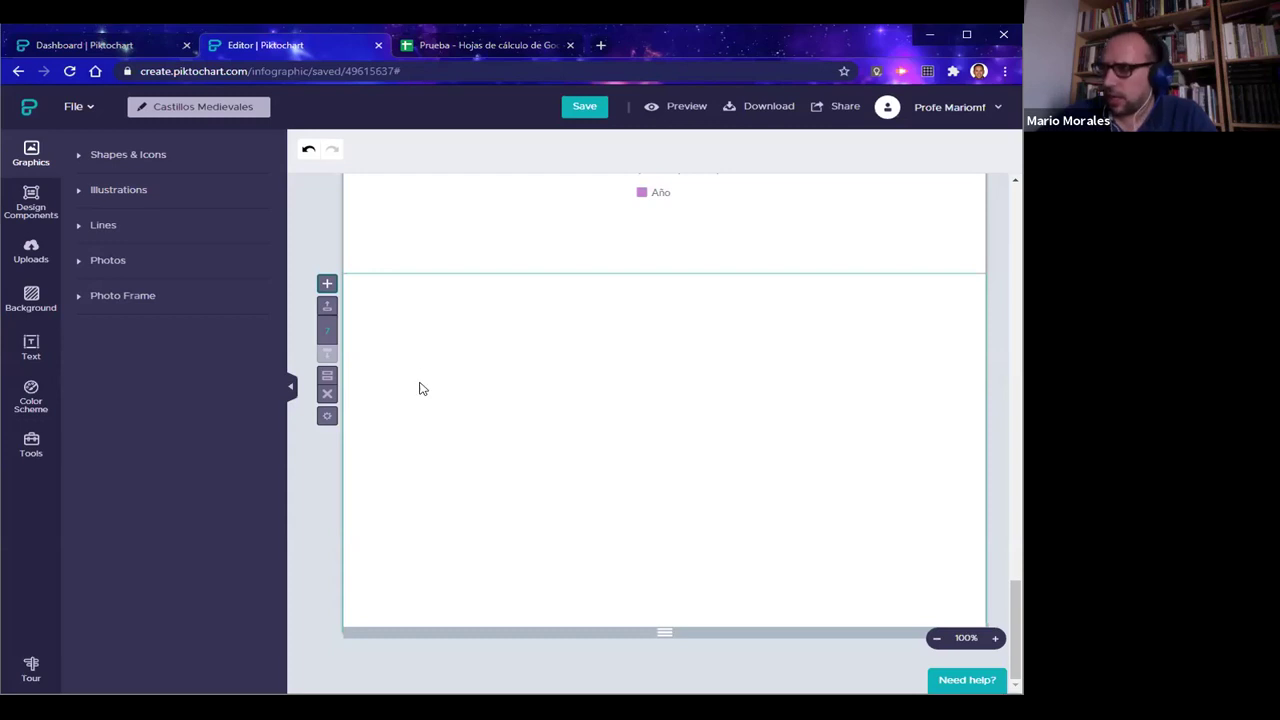
left_click(31, 447)
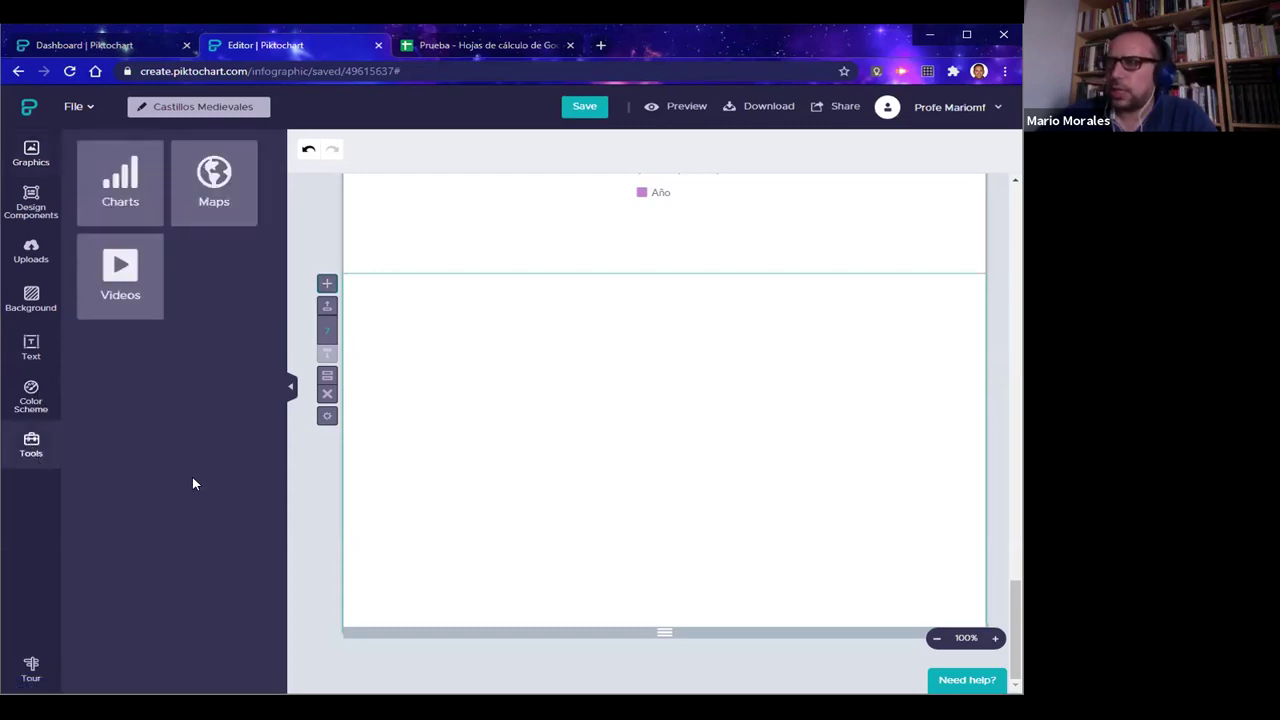
left_click(211, 201)
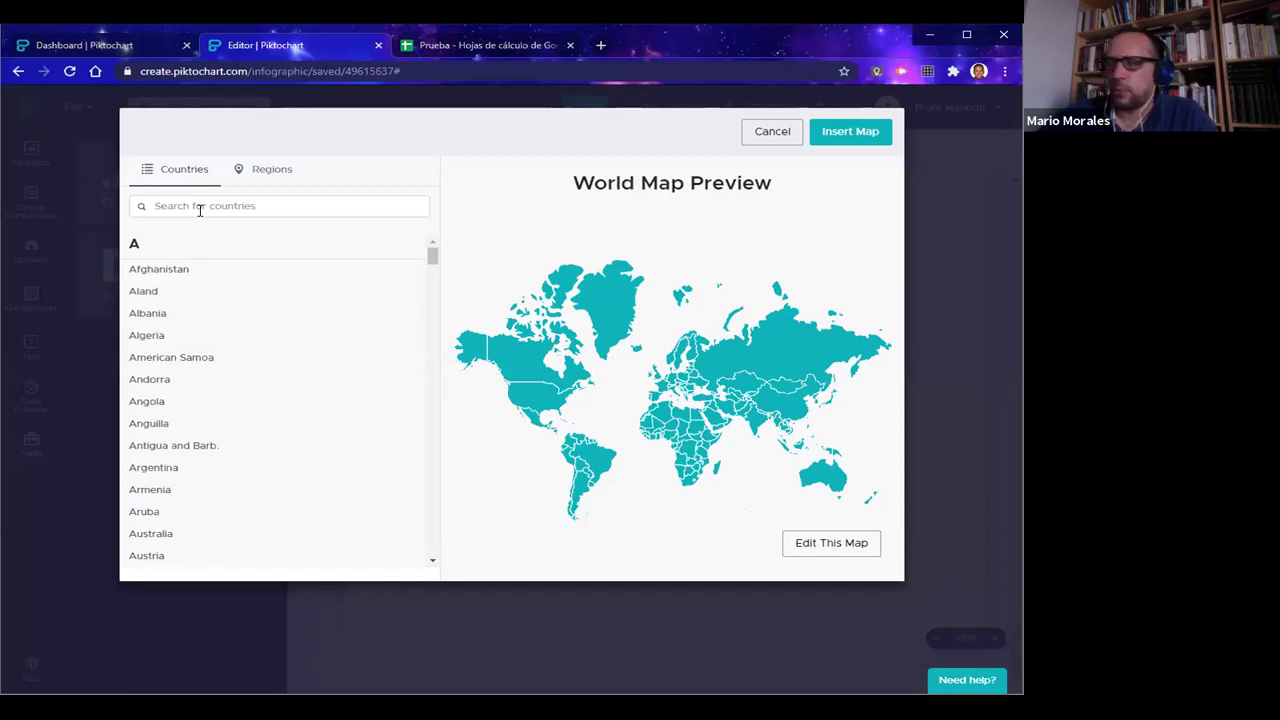
Search the countries for México, choose the Mexico map and open it for editing
left_click_drag(432, 258, 454, 243)
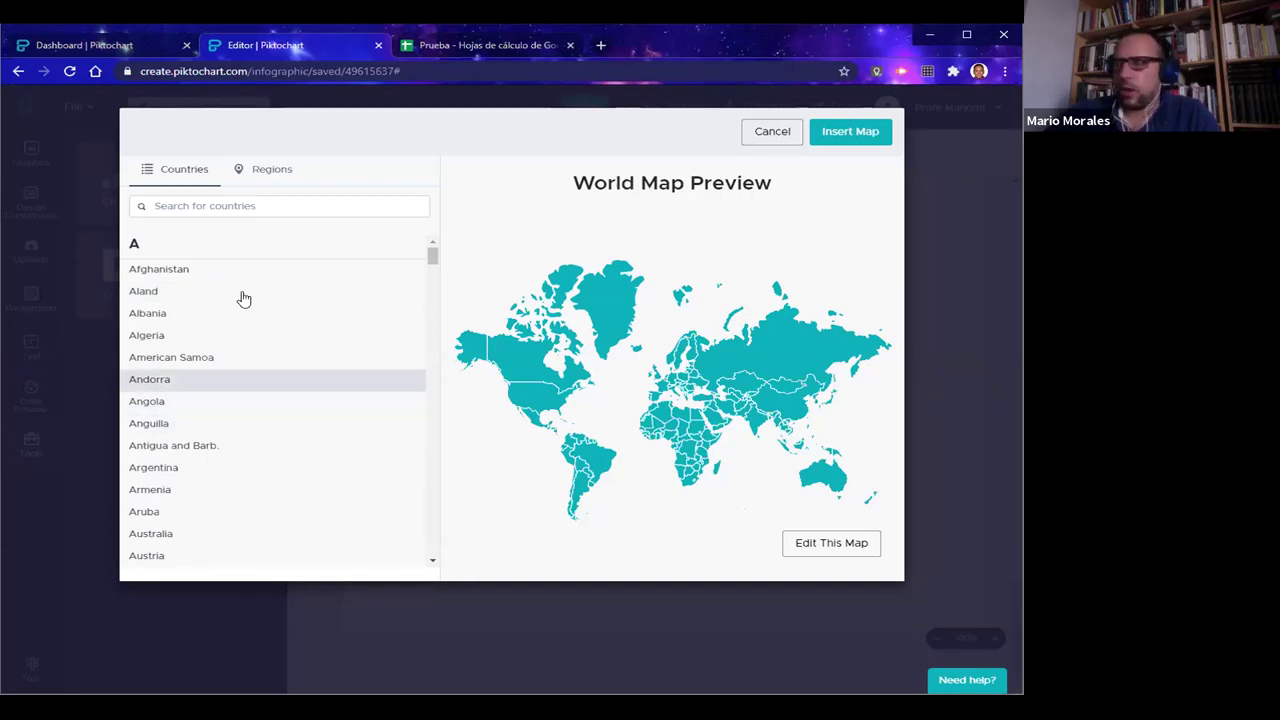
left_click(268, 203)
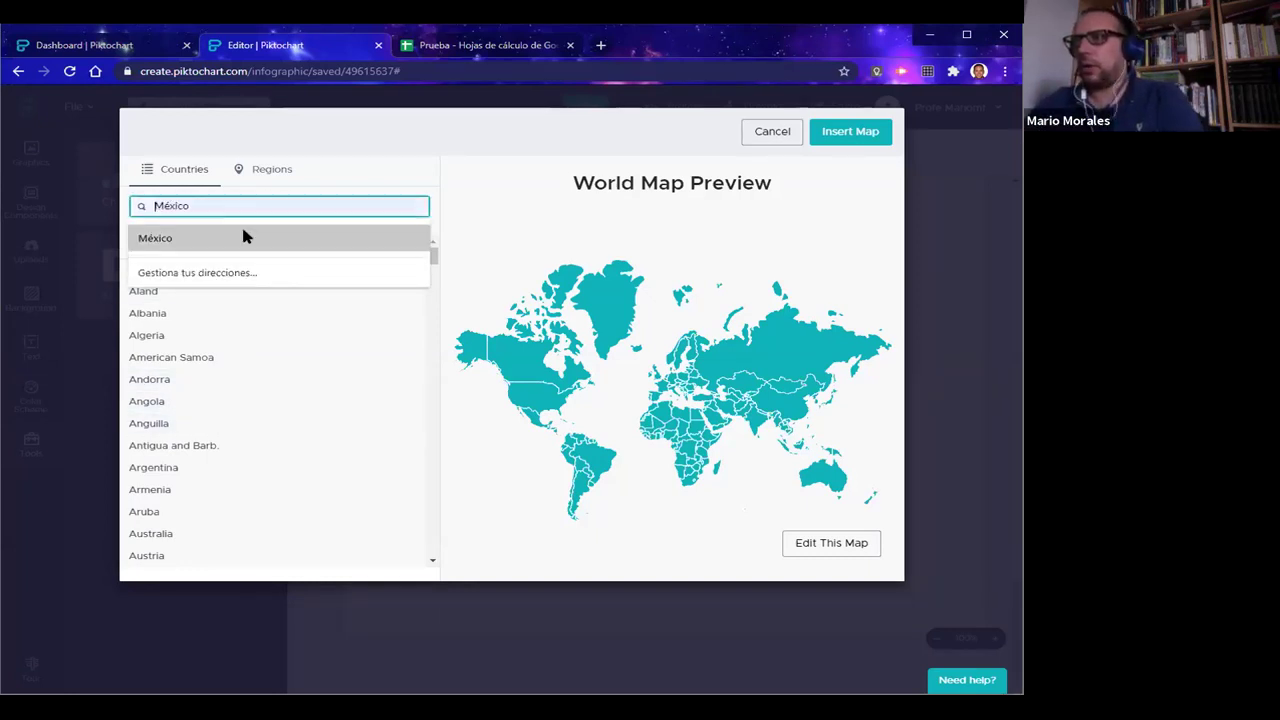
left_click(244, 237)
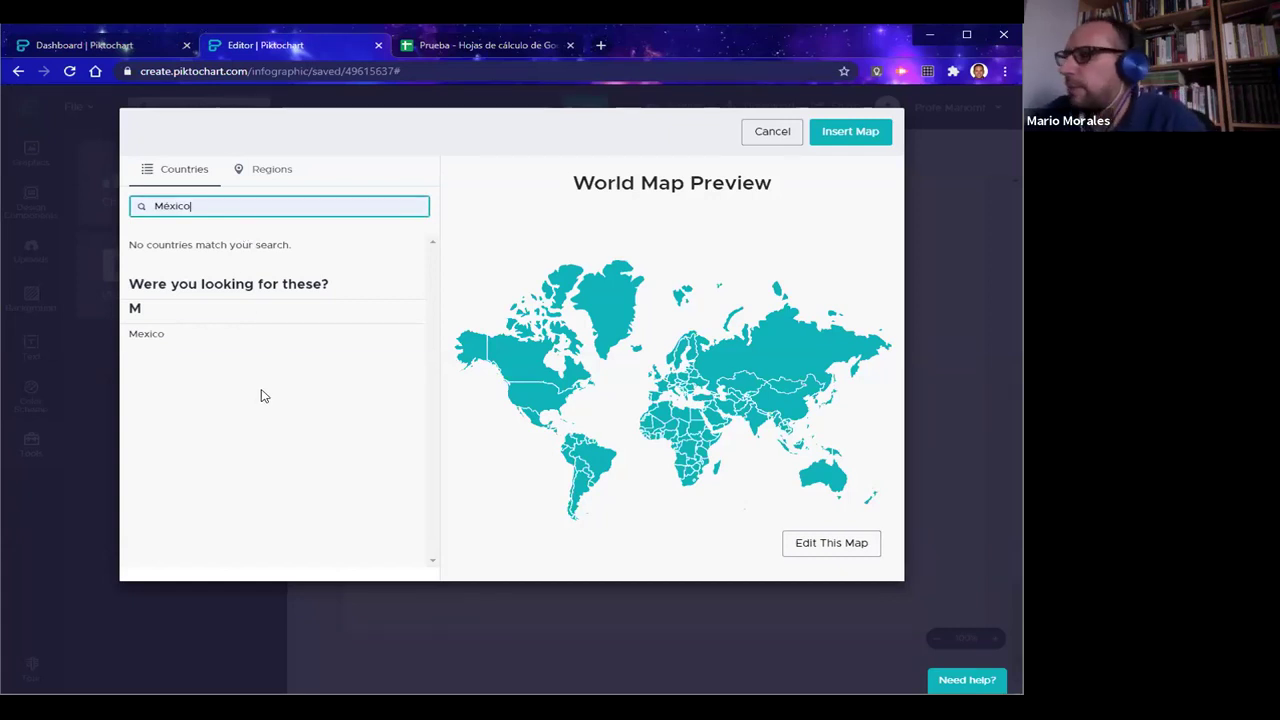
left_click(138, 336)
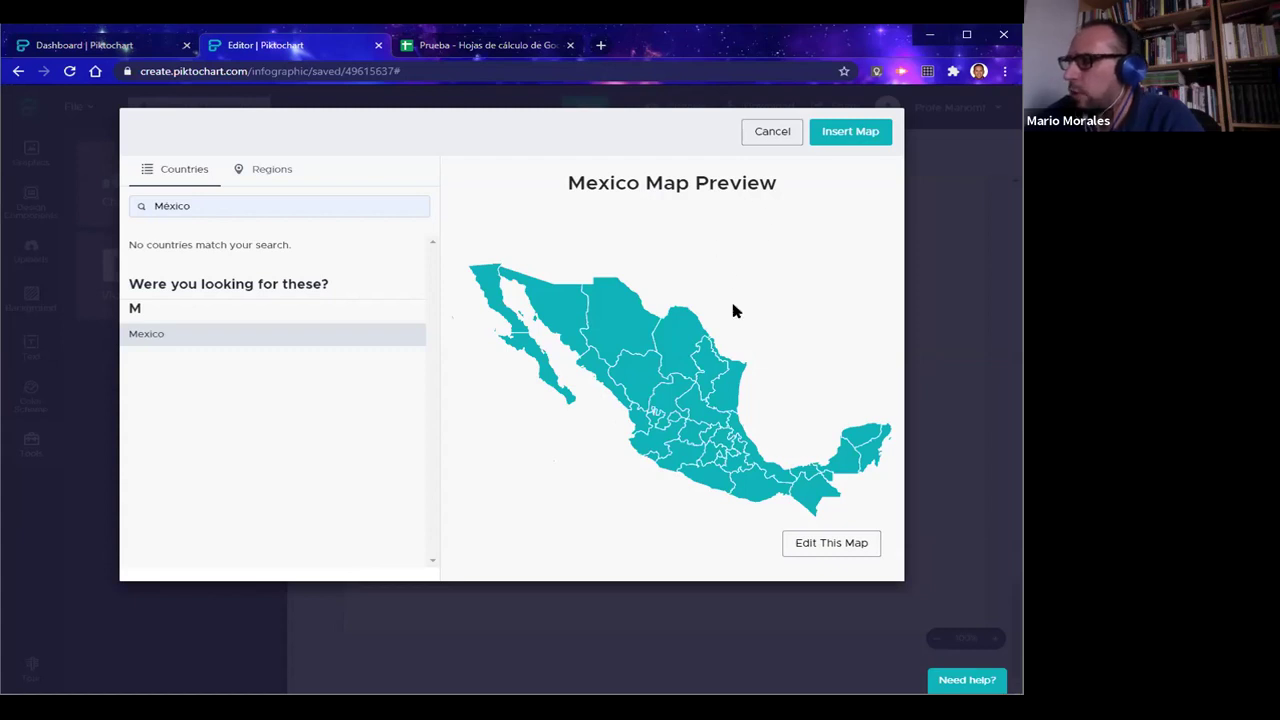
left_click(838, 555)
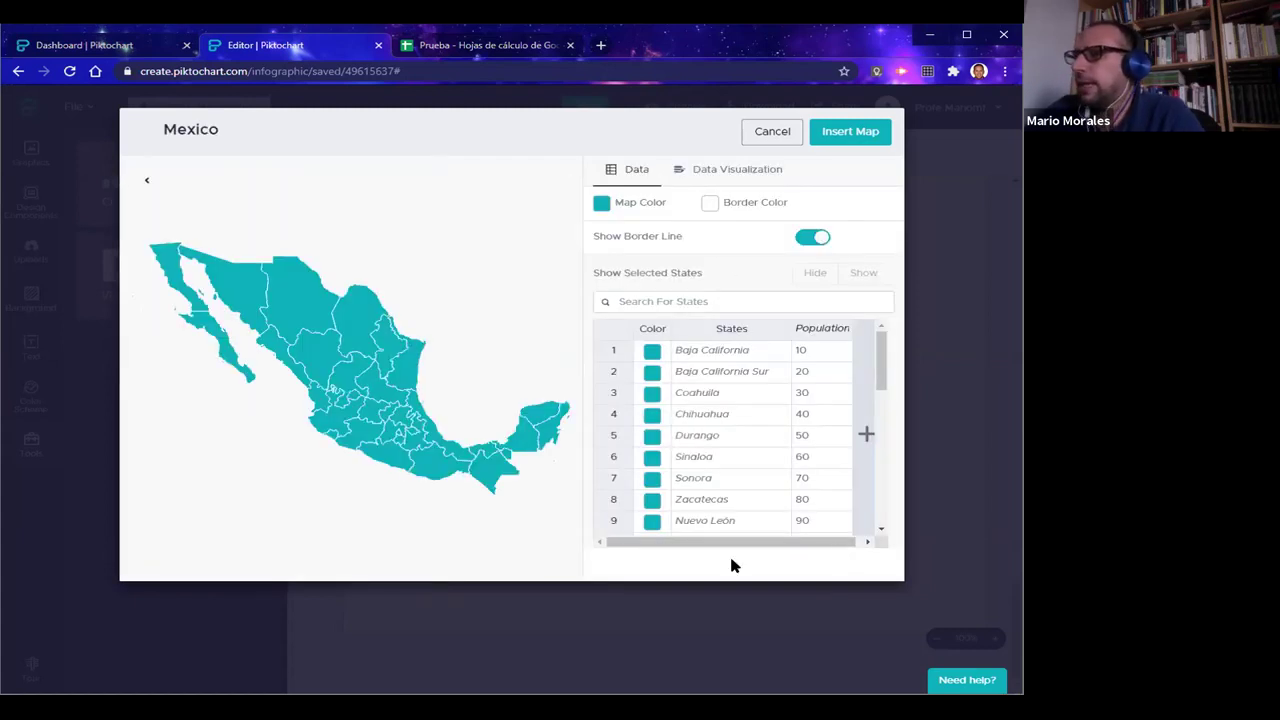
Examine the individual states on the Mexico map and their population values in the data table
mouse_move(185, 285)
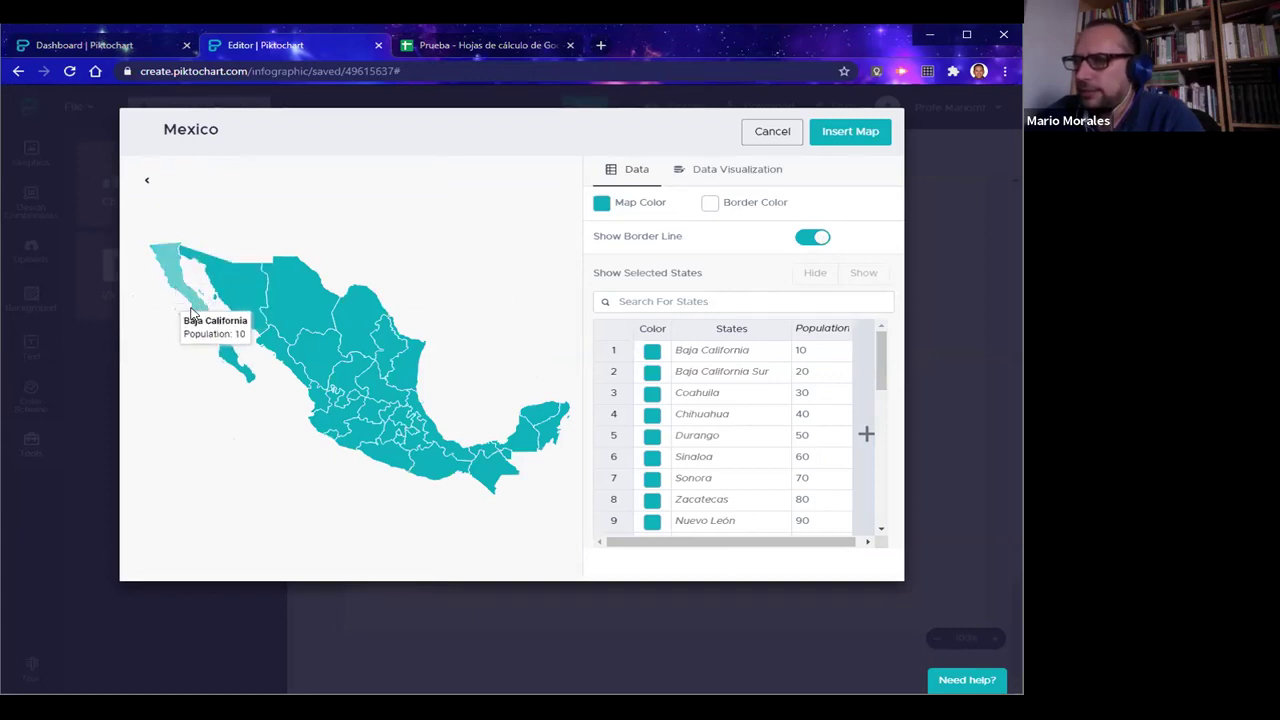
mouse_move(296, 293)
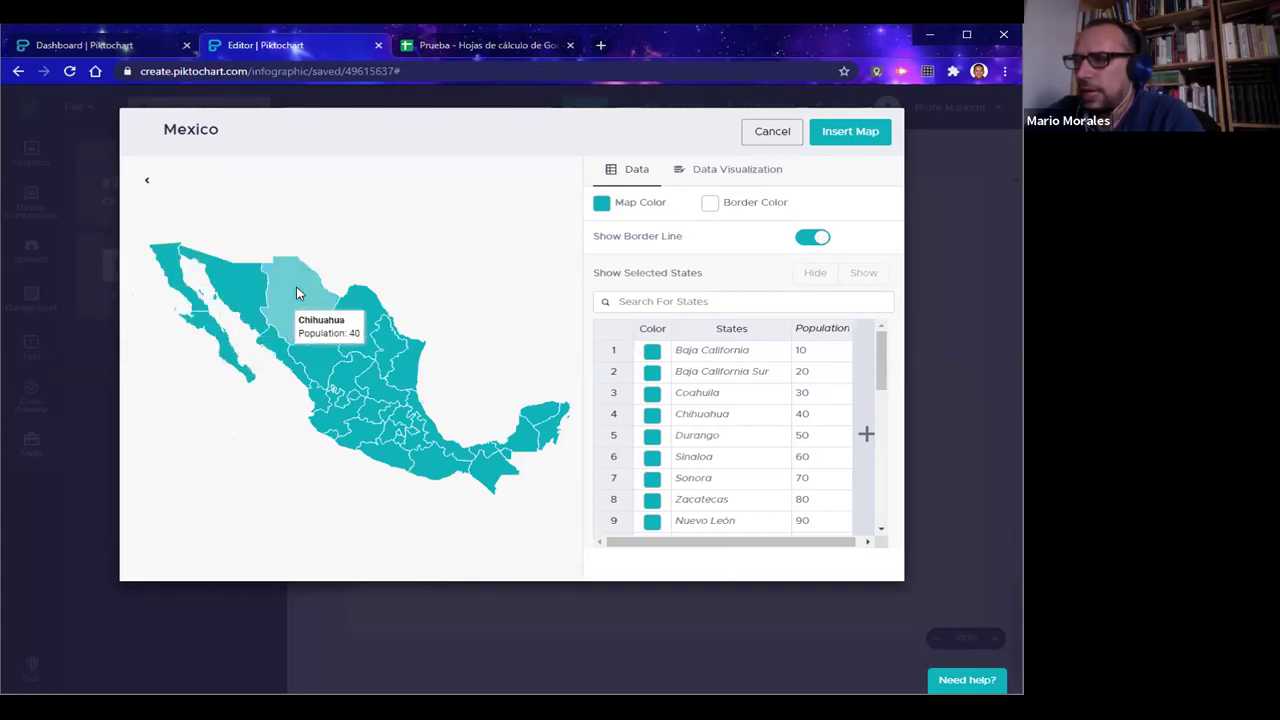
mouse_move(345, 401)
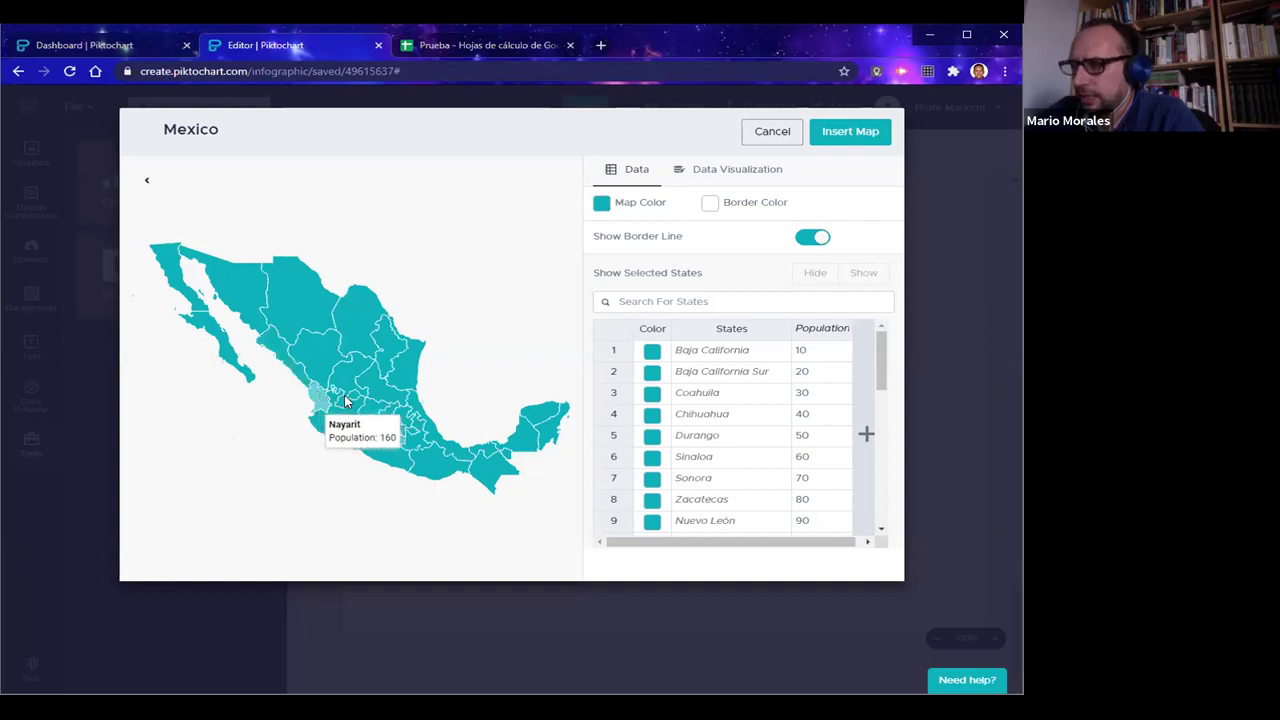
mouse_move(374, 421)
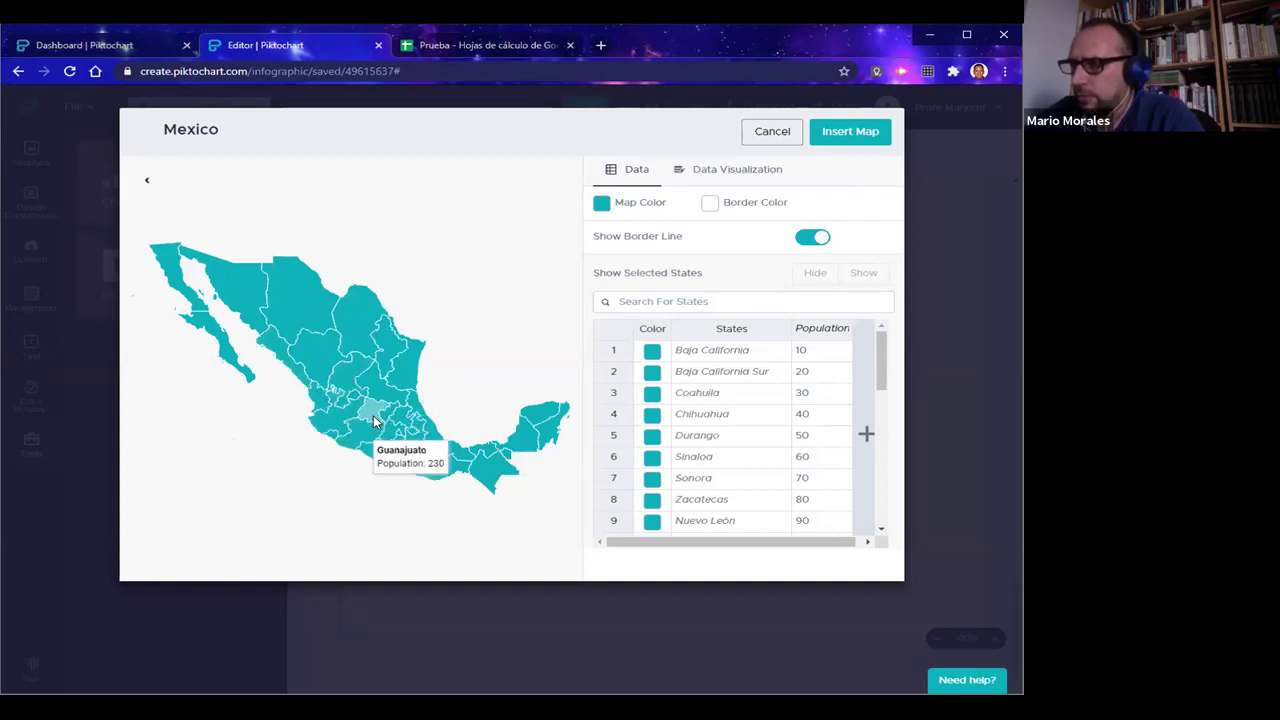
left_click(408, 369)
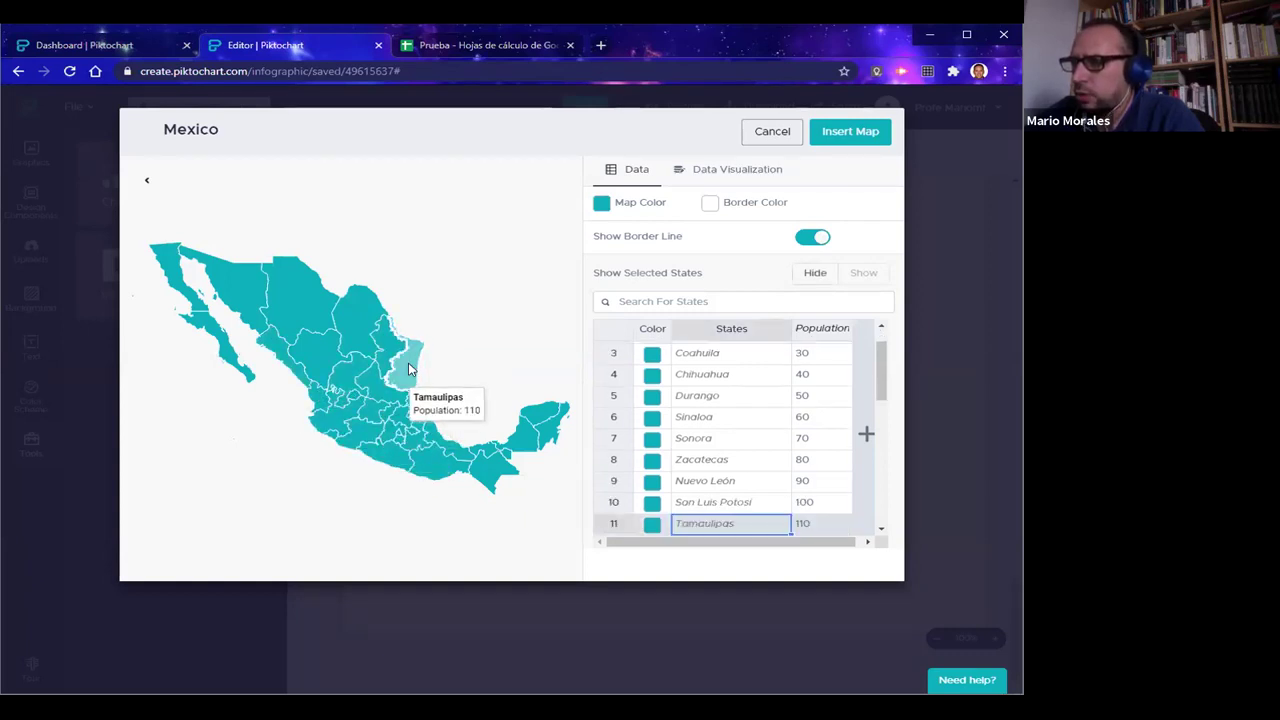
left_click(372, 412)
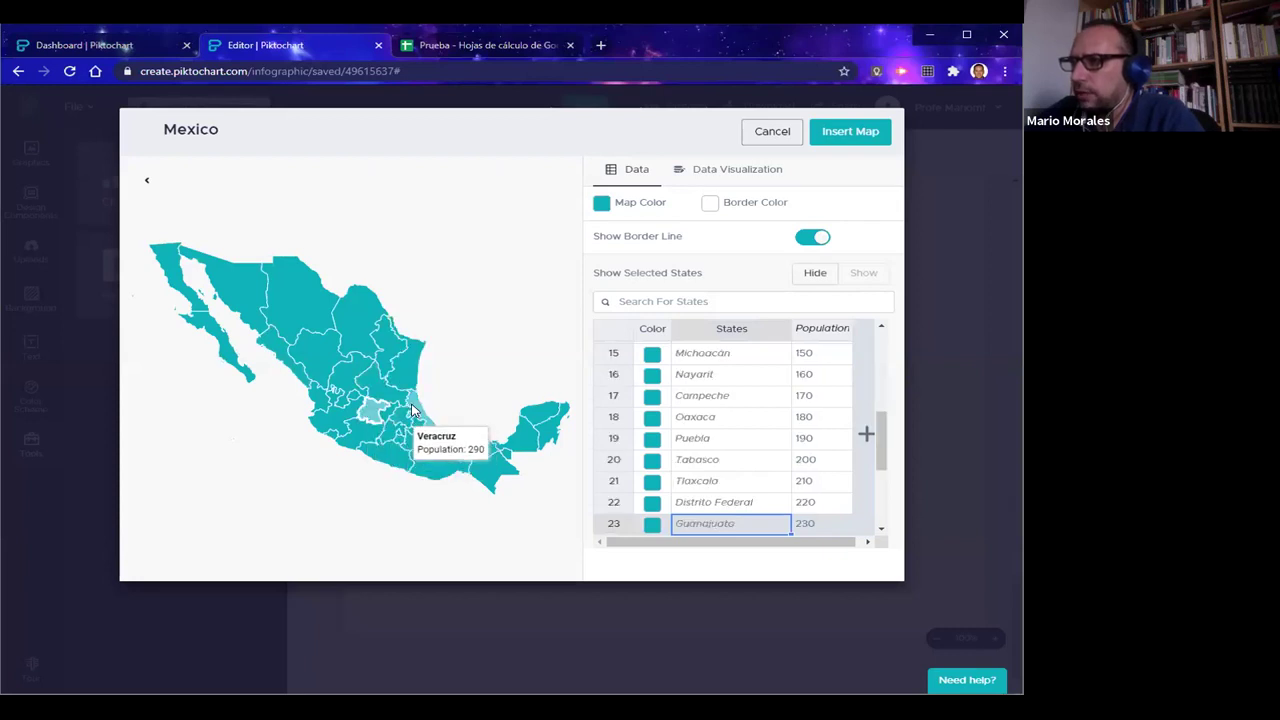
left_click(412, 410)
left_click(398, 428)
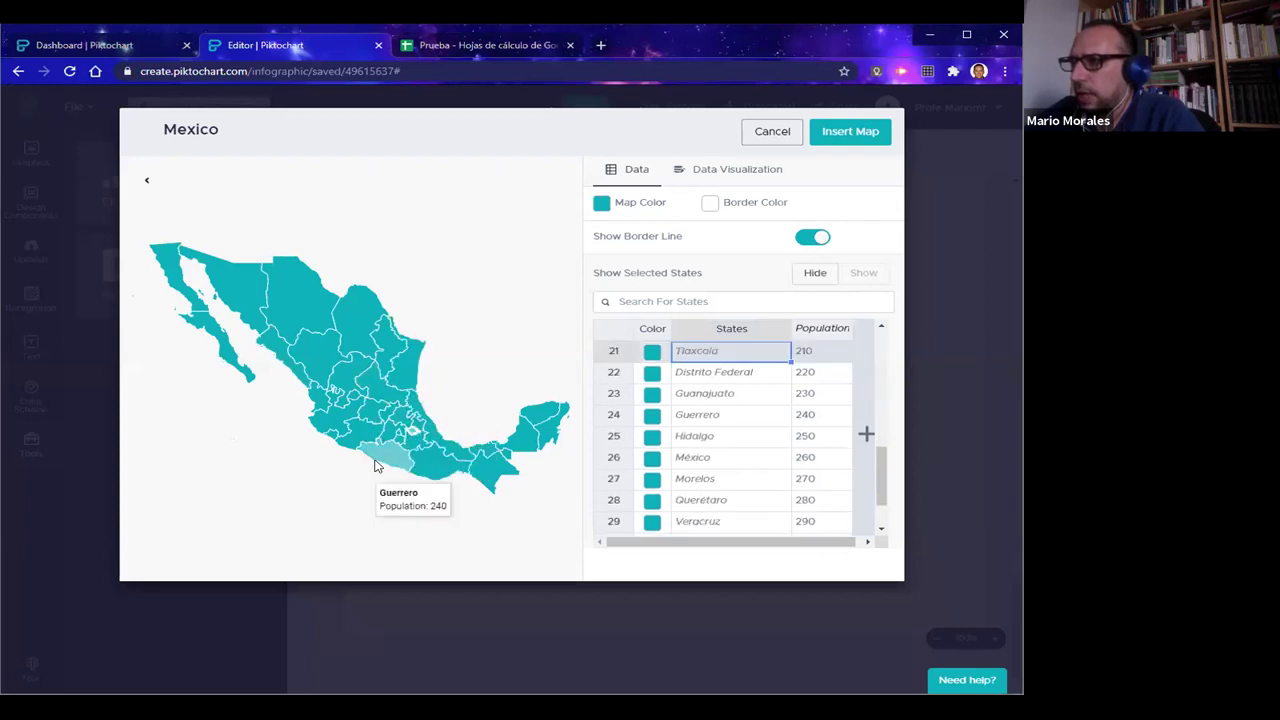
left_click(328, 432)
left_click(314, 425)
left_click(317, 460)
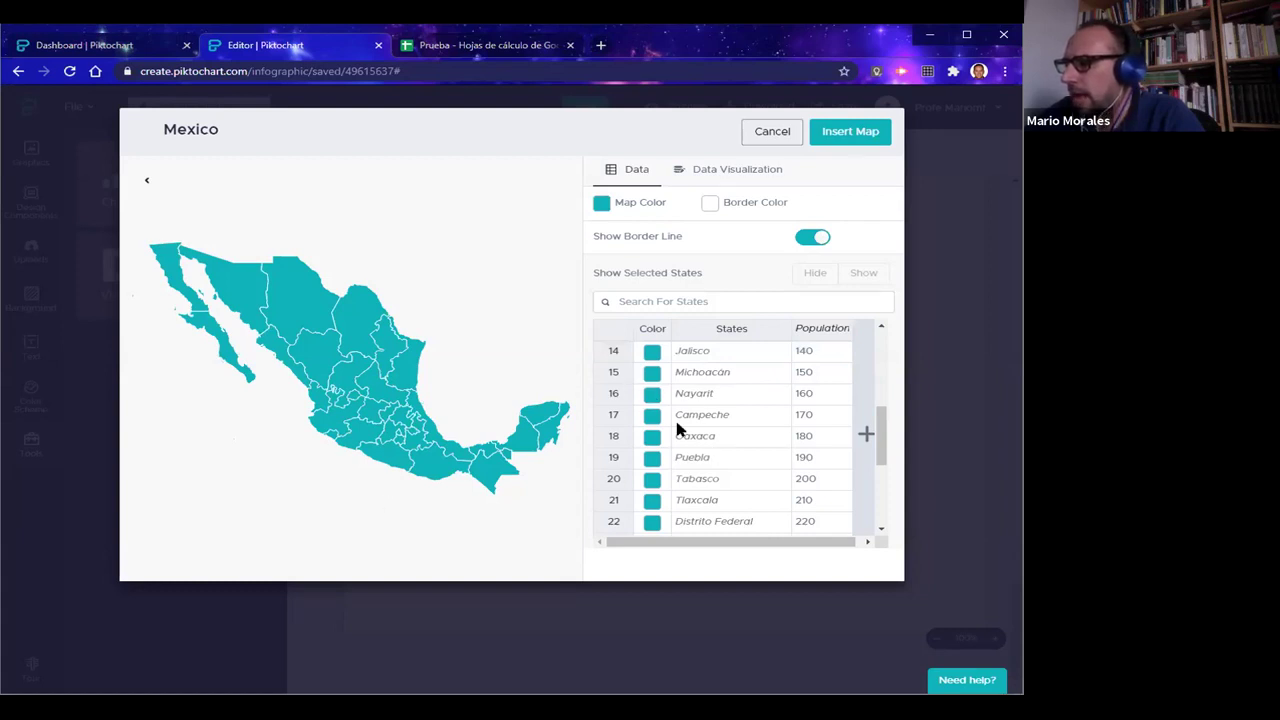
scroll(757, 453, "up", 3)
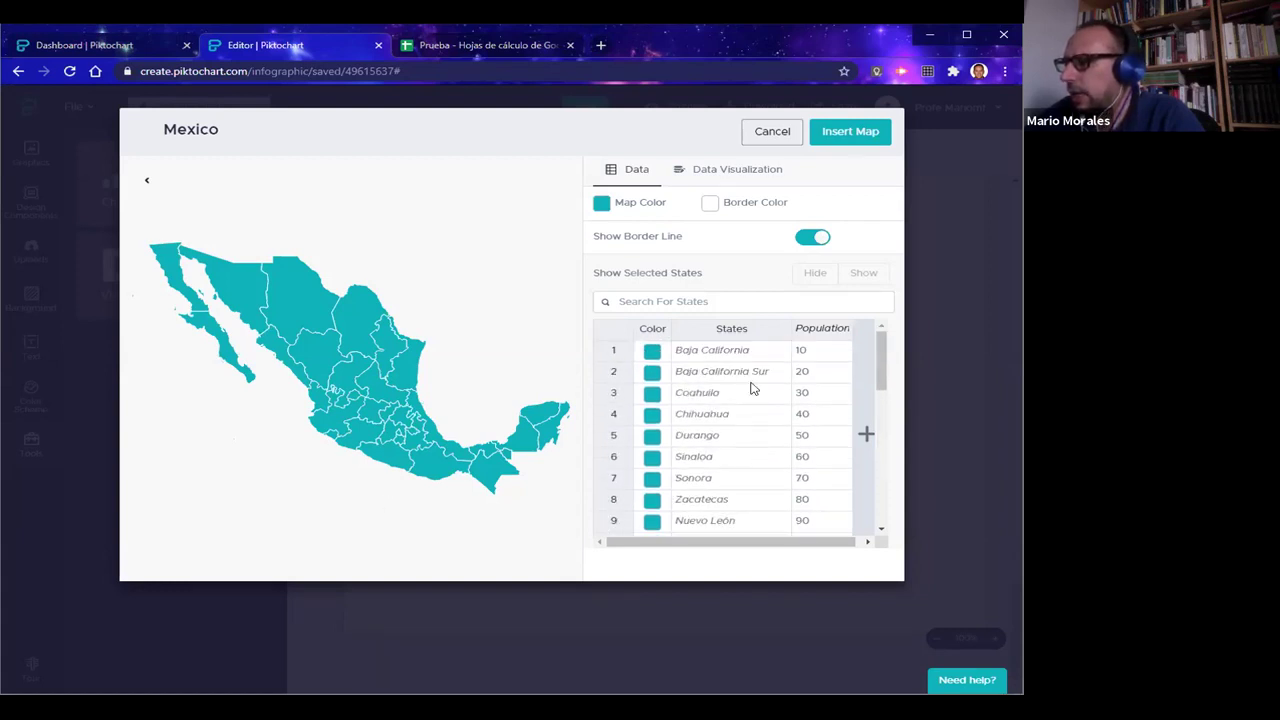
scroll(755, 445, "down", 5)
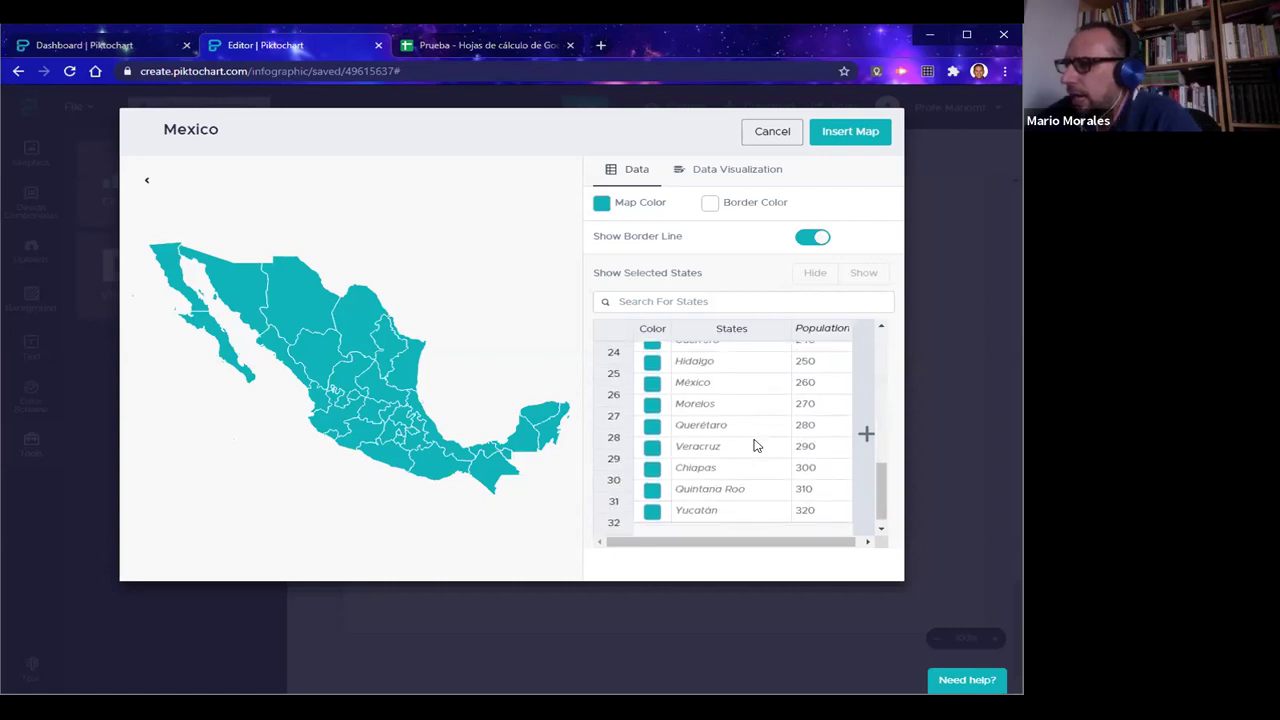
scroll(800, 449, "up", 5)
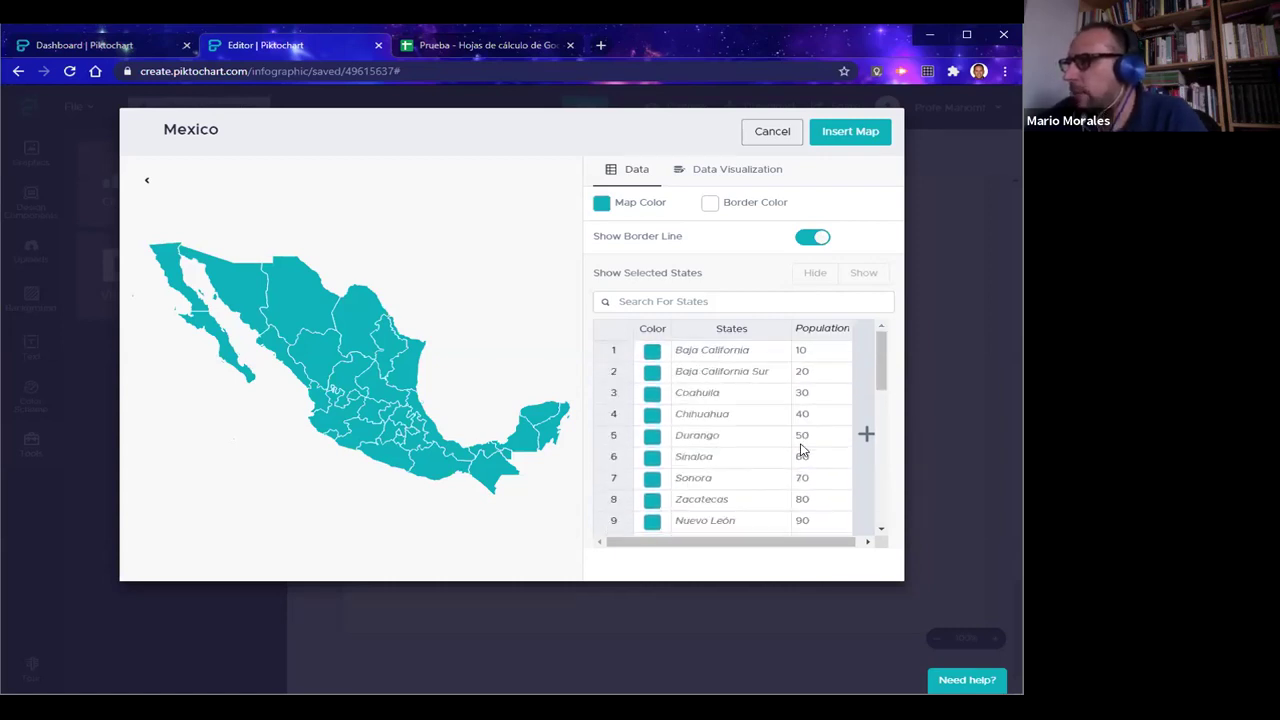
Remove the Population column from the Mexico map data, add a new column and select its Baja California cell
right_click(821, 336)
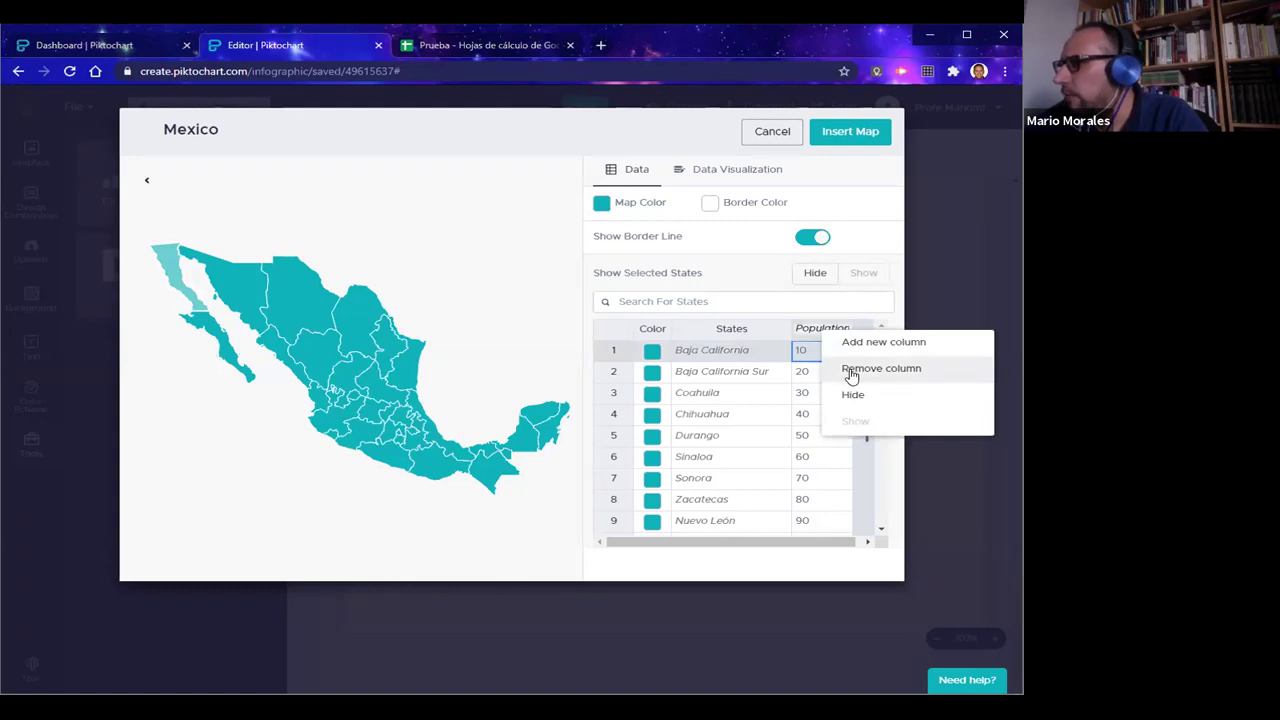
left_click(851, 372)
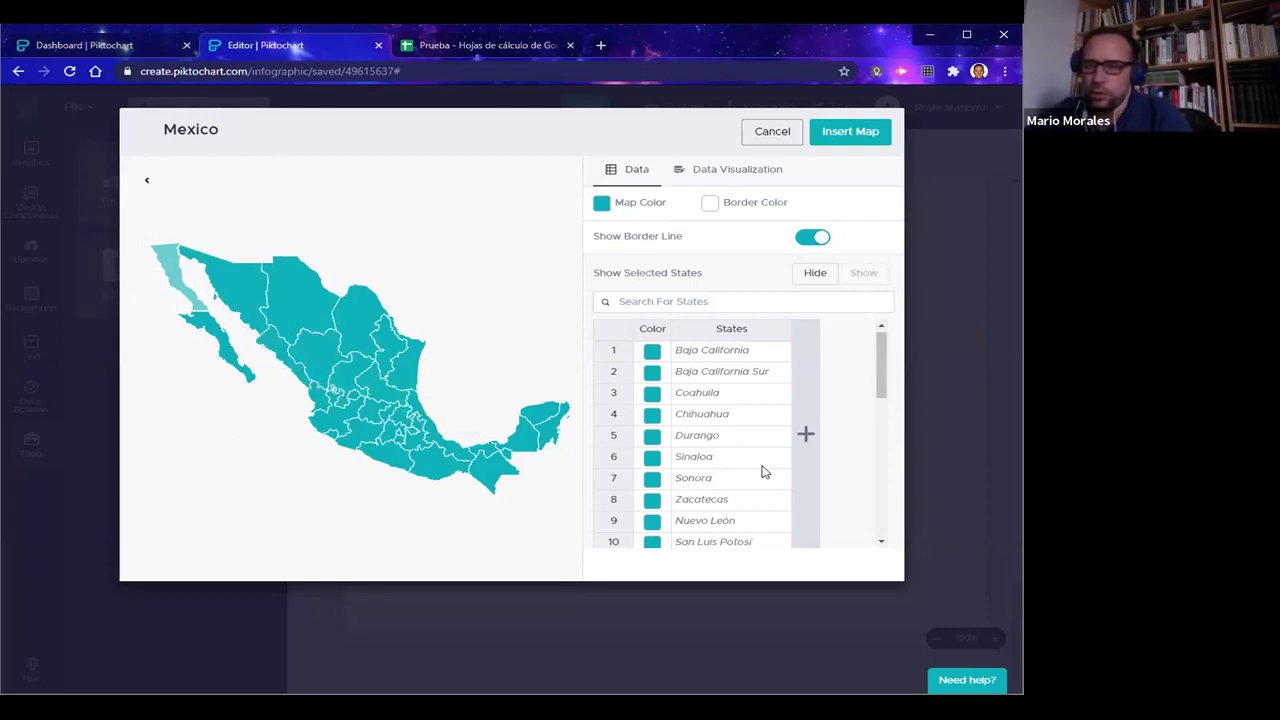
left_click(805, 434)
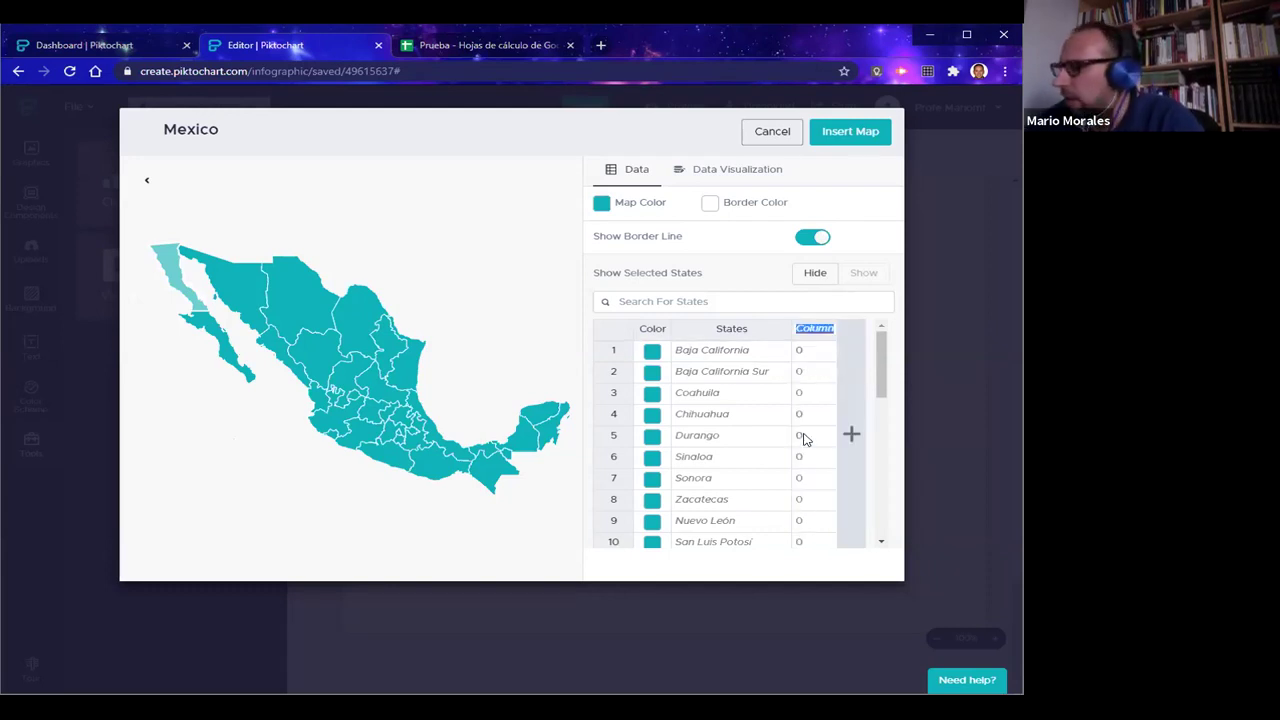
left_click(807, 350)
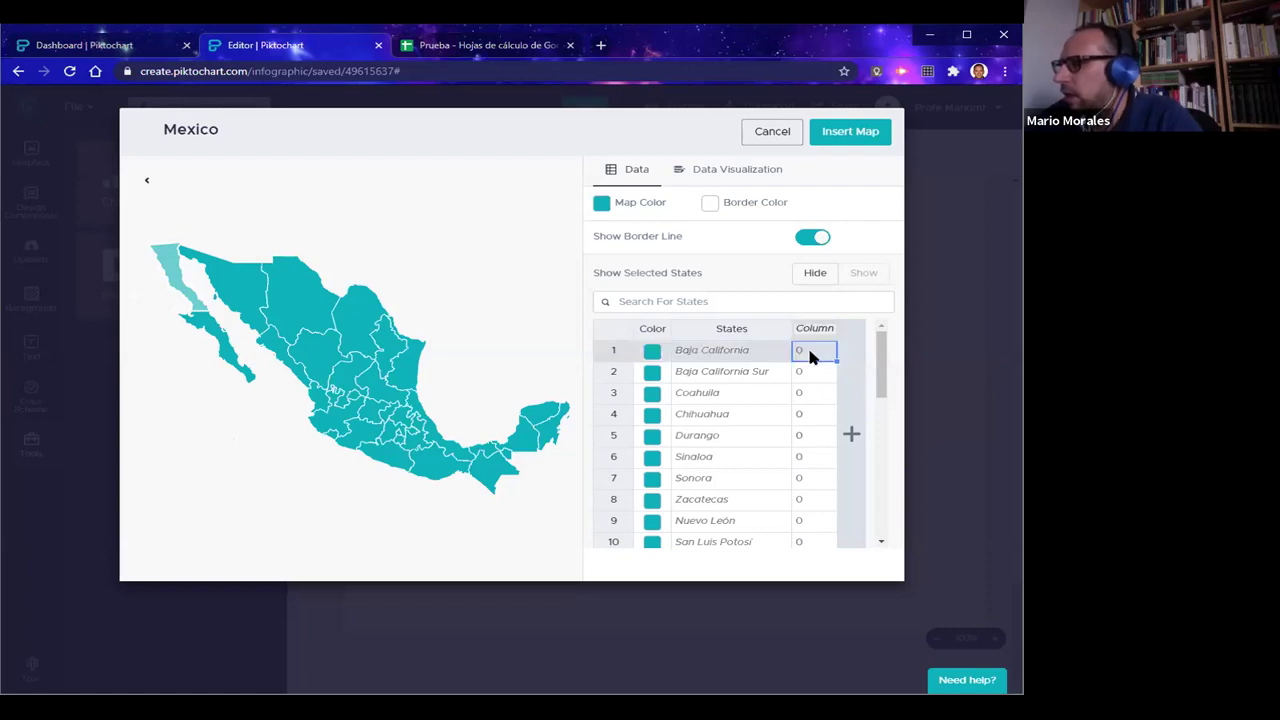
Rename the new data column of the Mexico map as "Prod."
left_click(808, 330)
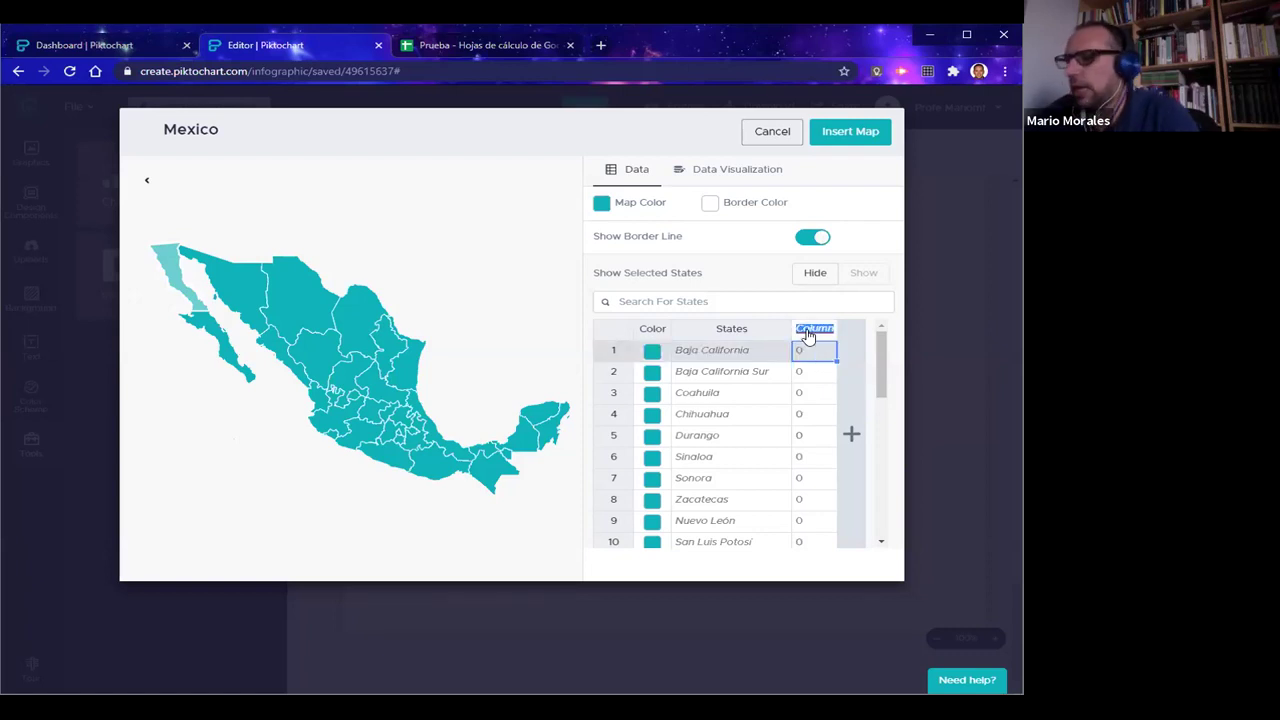
type("Pr")
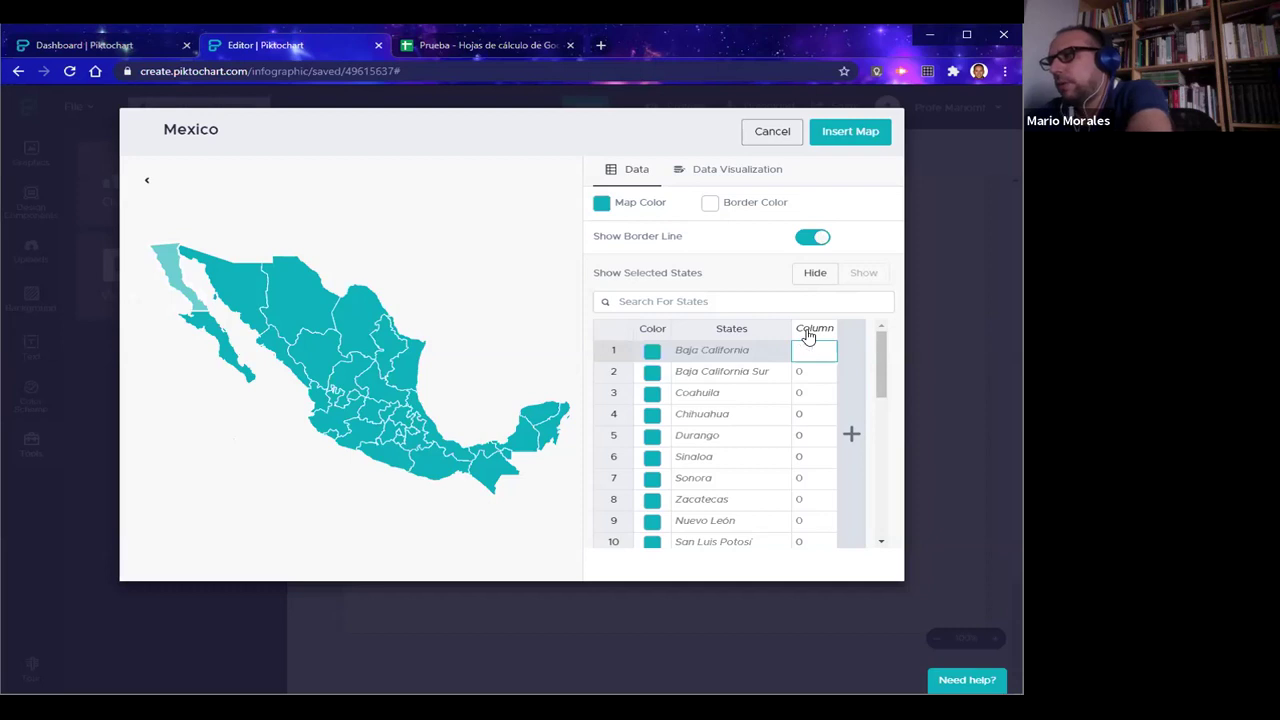
right_click(808, 337)
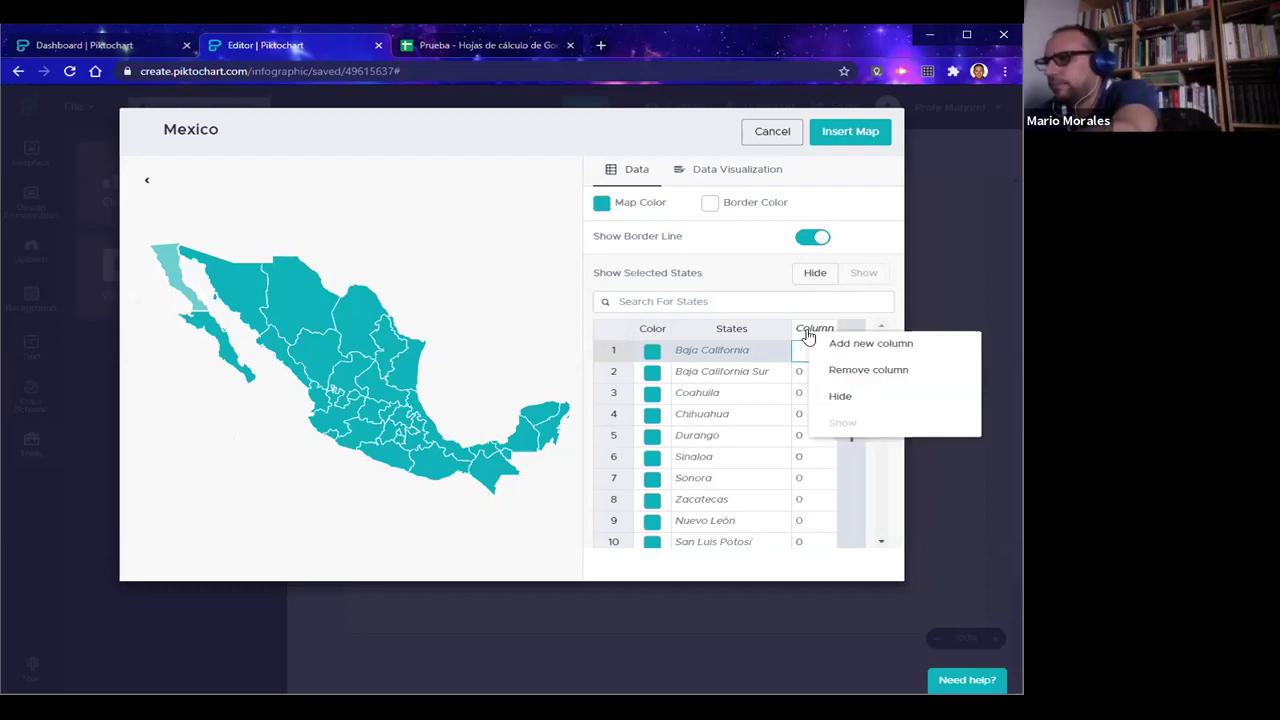
left_click(804, 331)
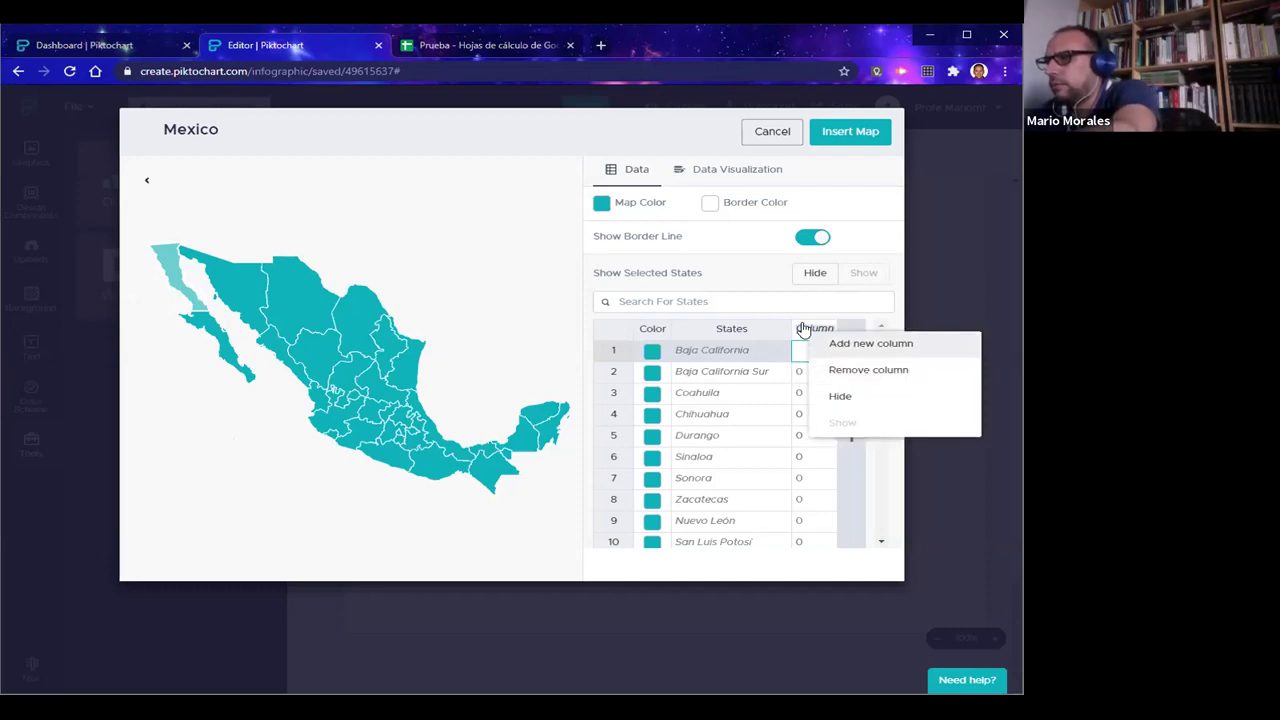
key("Escape")
key("BackSpace")
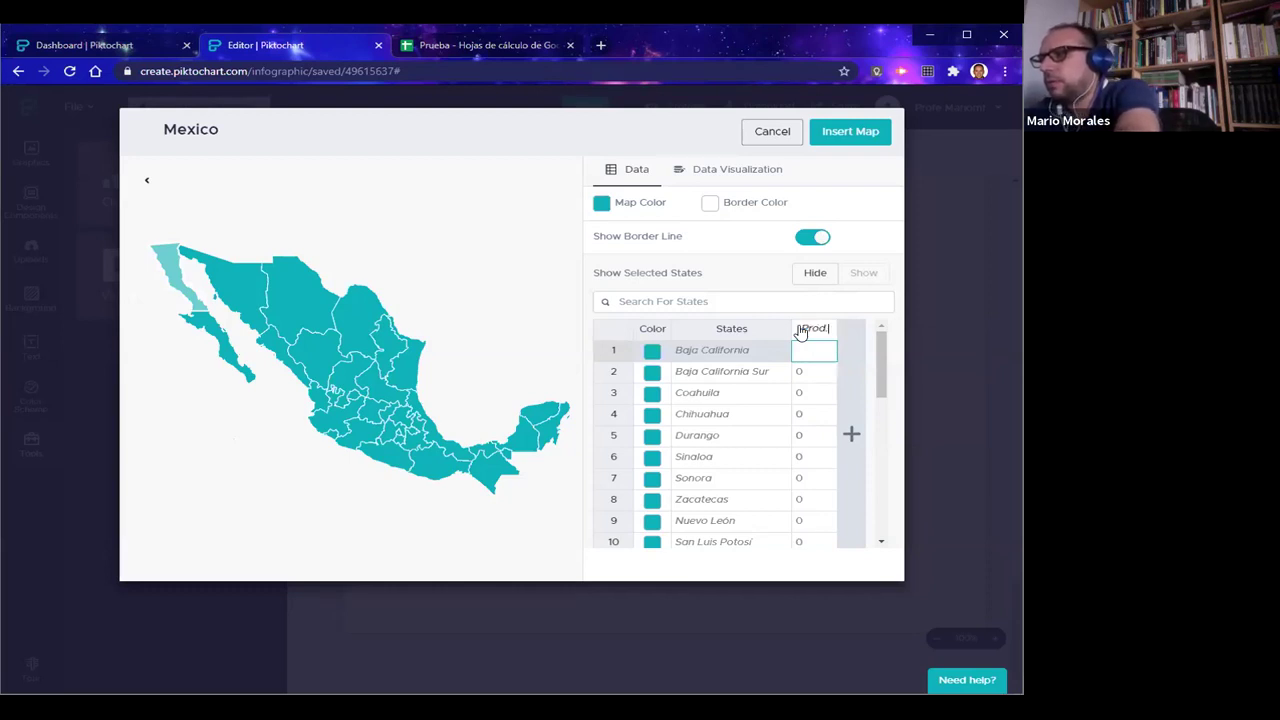
type("Prod.")
left_click(543, 335)
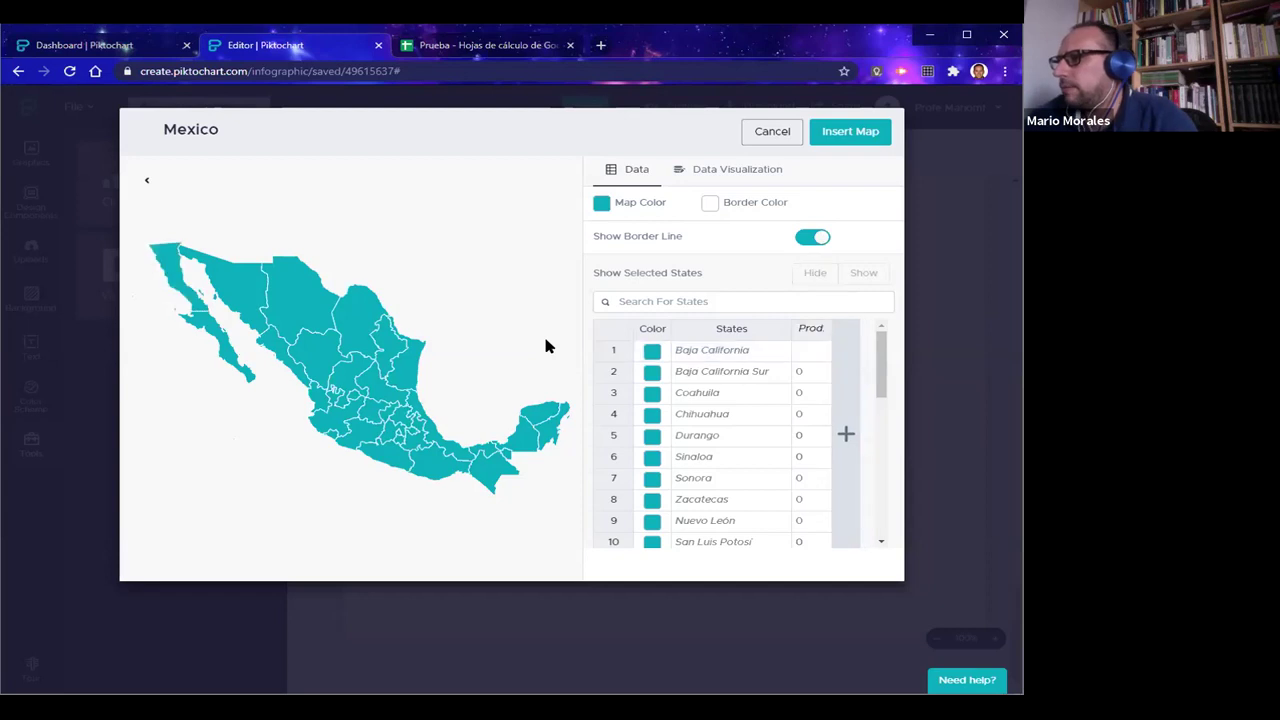
left_click(808, 354)
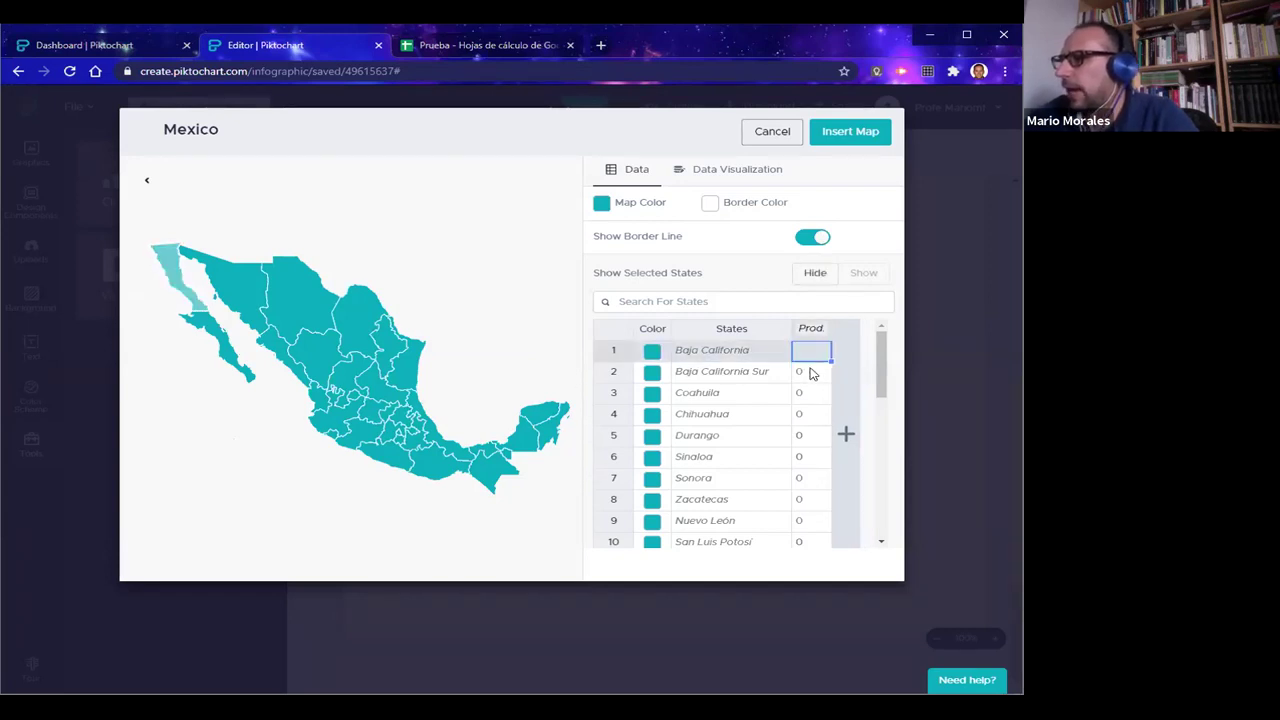
double_click(808, 354)
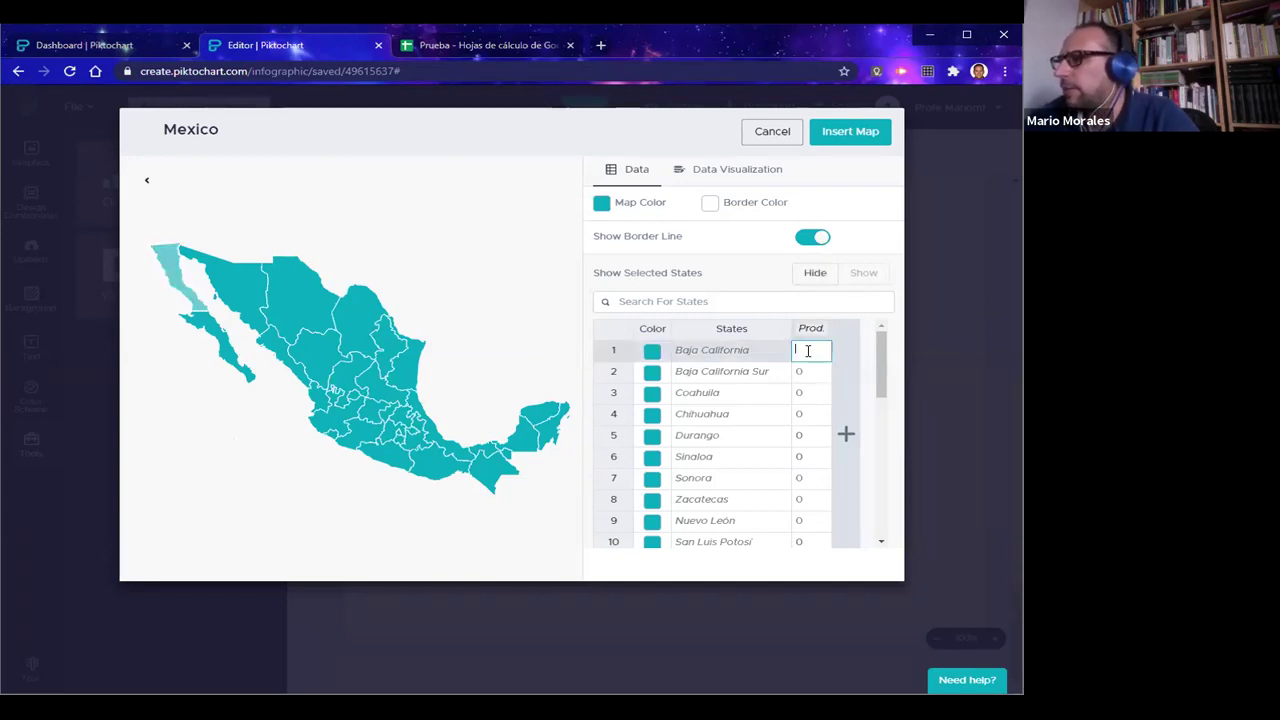
left_click(727, 420)
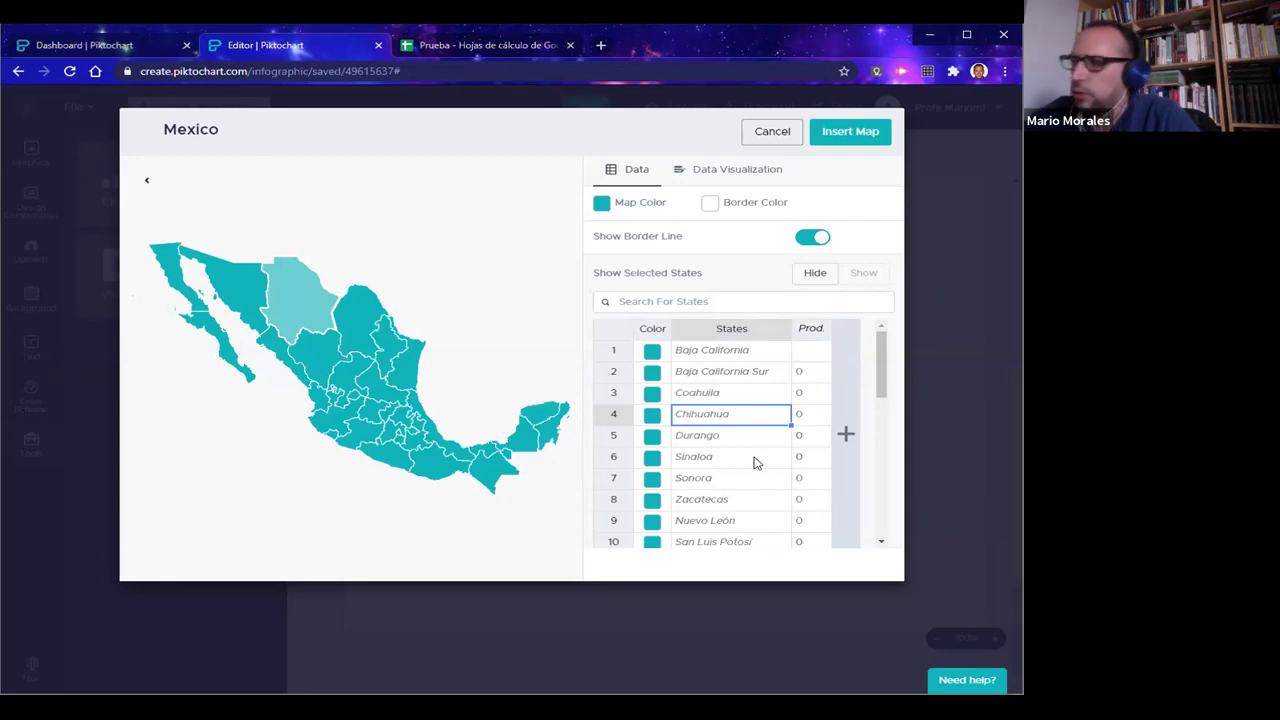
Locate México and Hidalgo from the map and set their Prod. values to 20 and 25 respectively
left_click(402, 421)
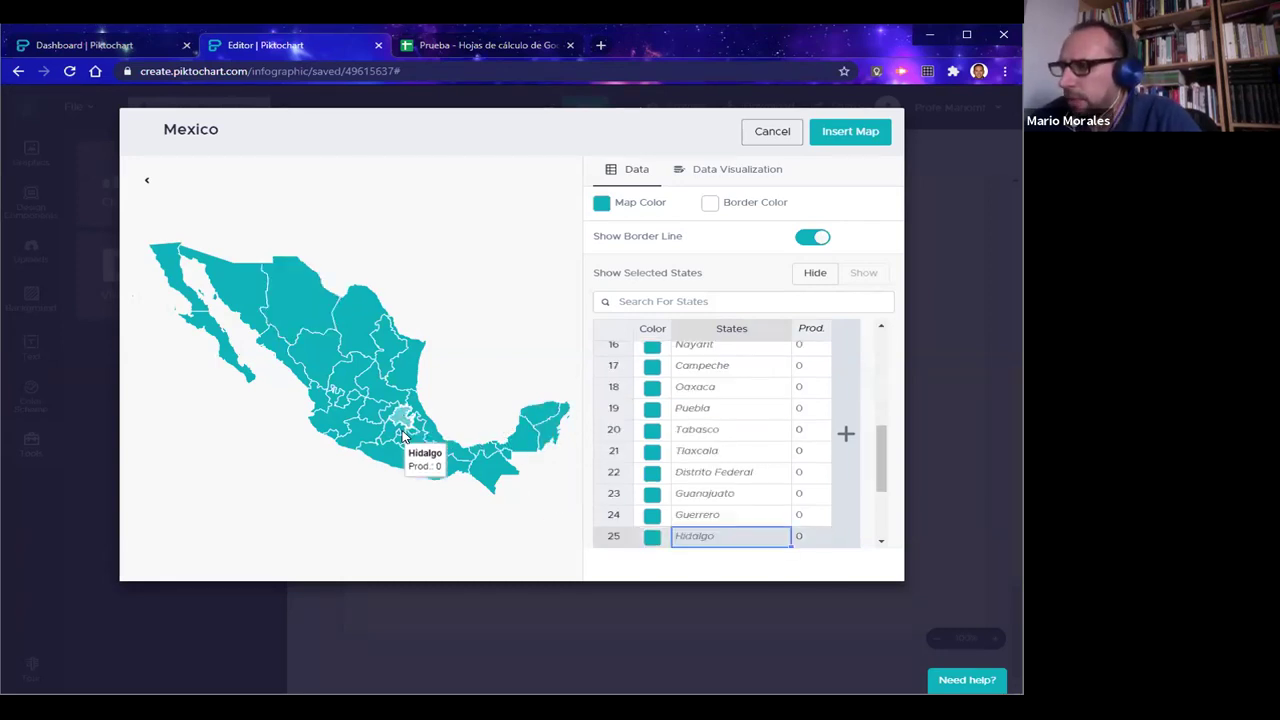
left_click(386, 433)
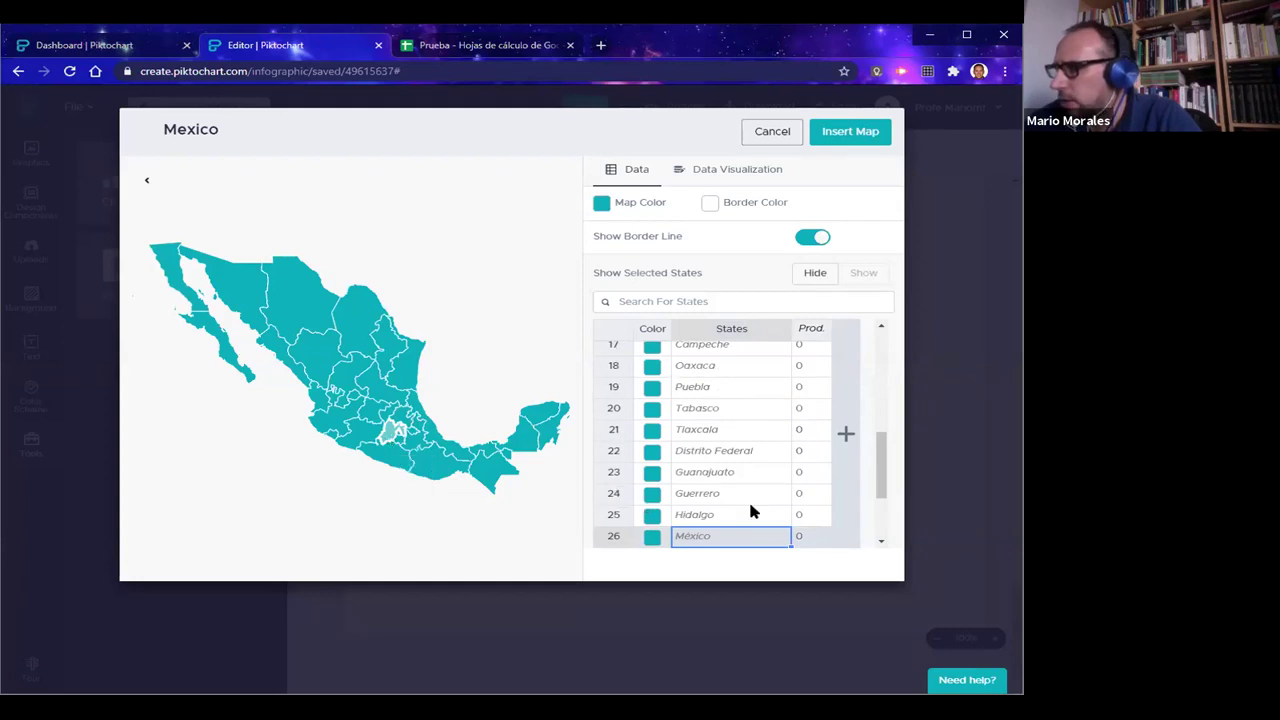
scroll(771, 514, "down", 2)
left_click(808, 464)
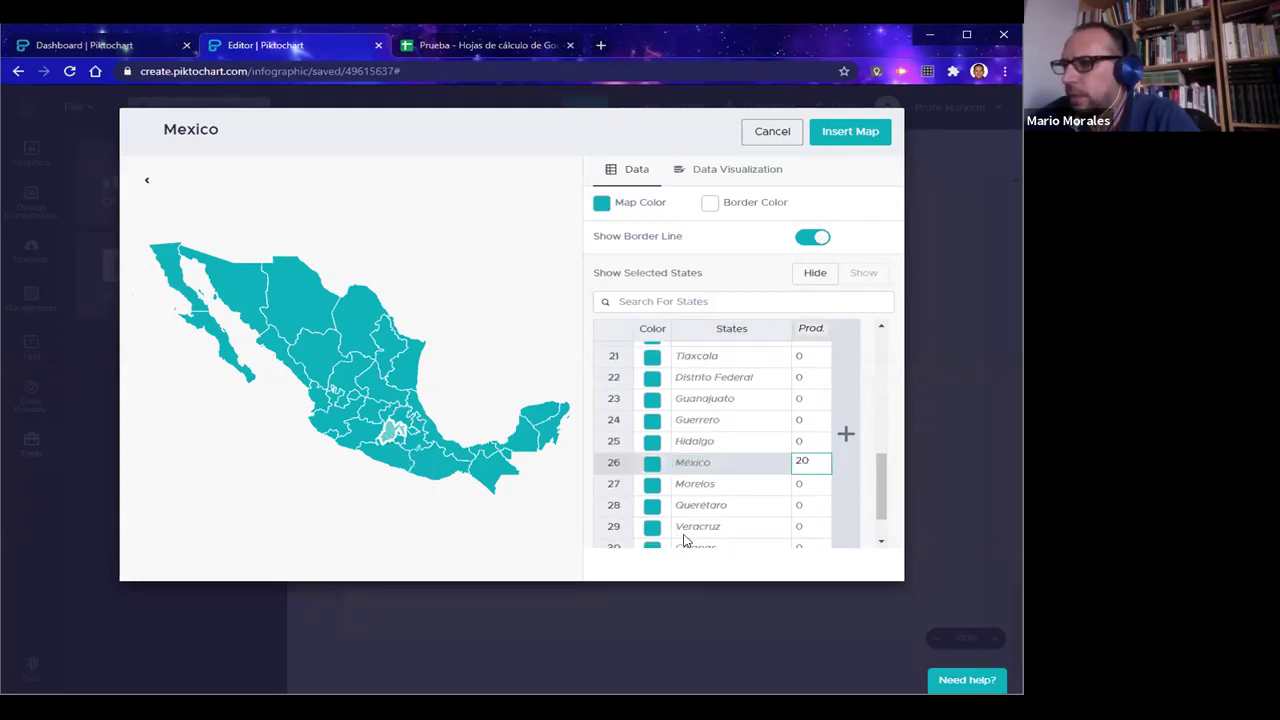
left_click(400, 421)
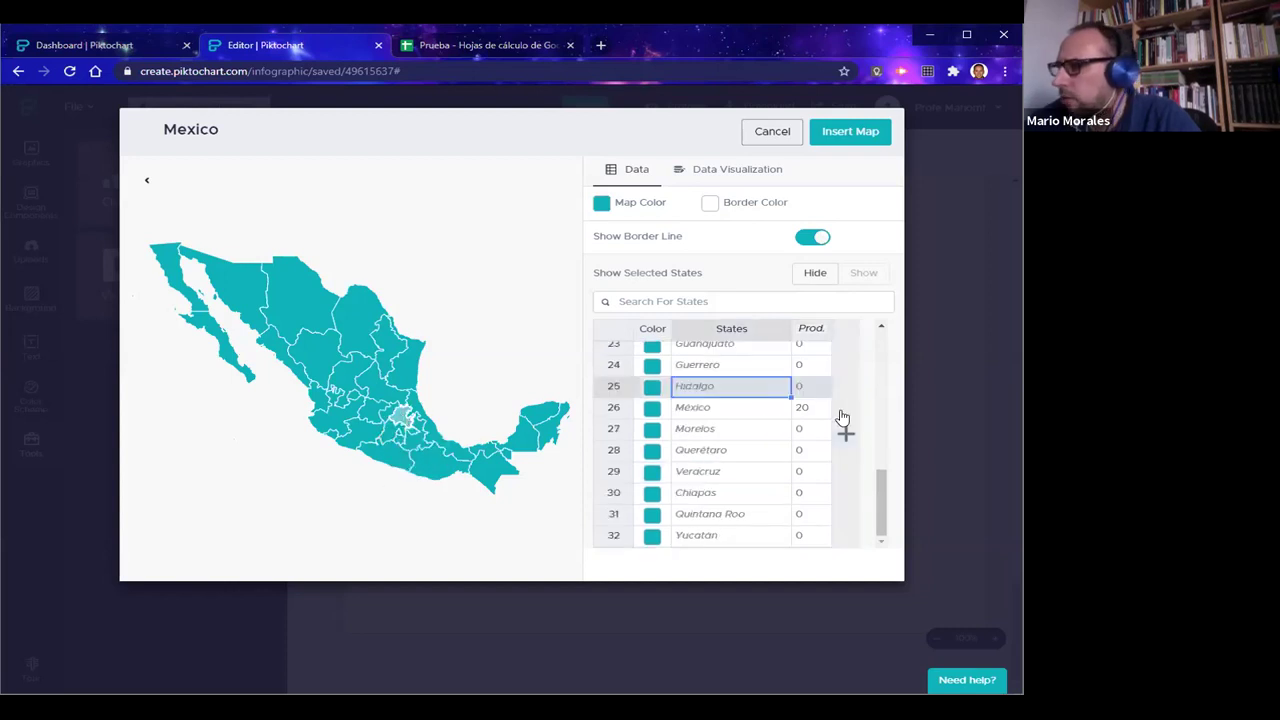
left_click(808, 386)
type("25")
key("Return")
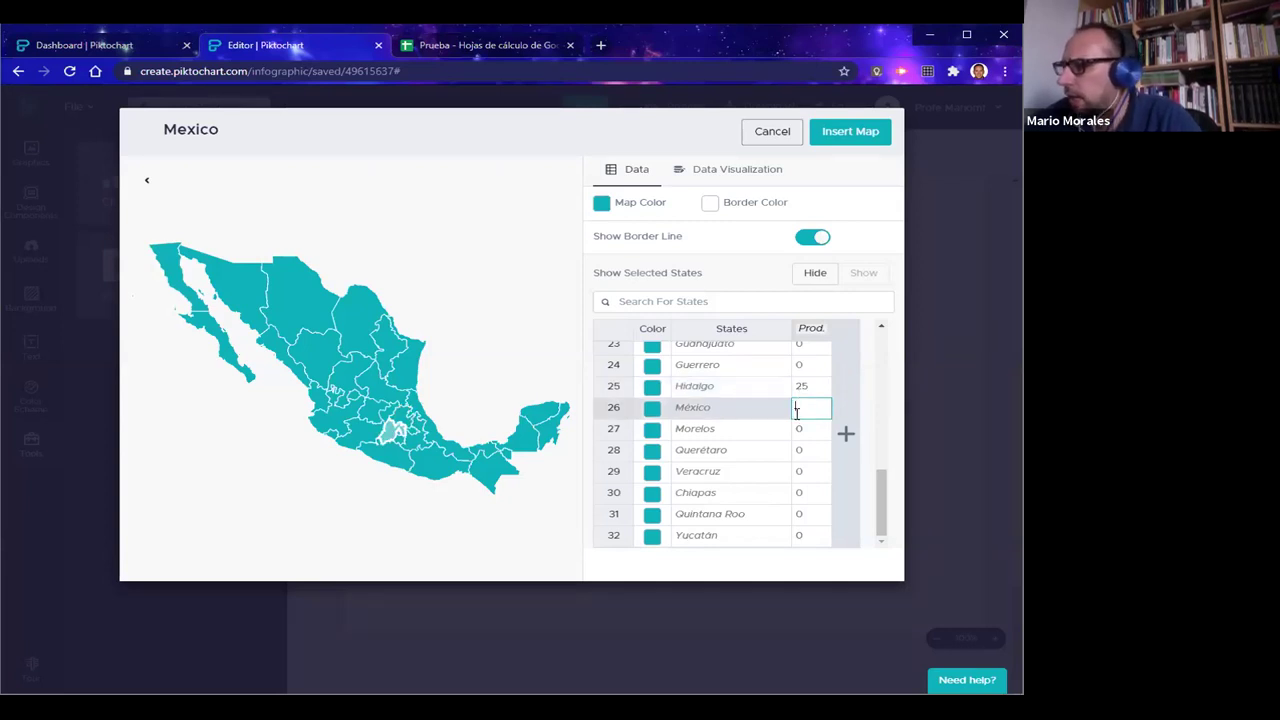
Color the state of México red (#D0021B) and Hidalgo a lighter red (#E24A5C)
left_click(651, 414)
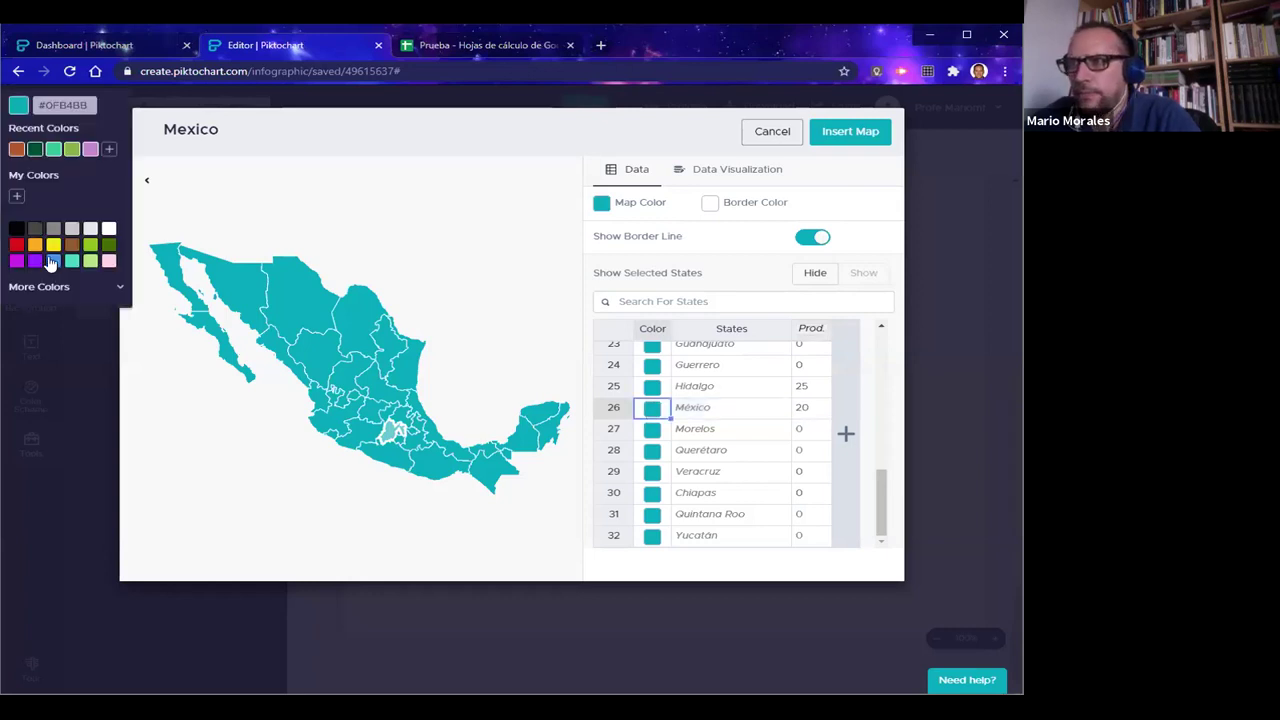
left_click(16, 245)
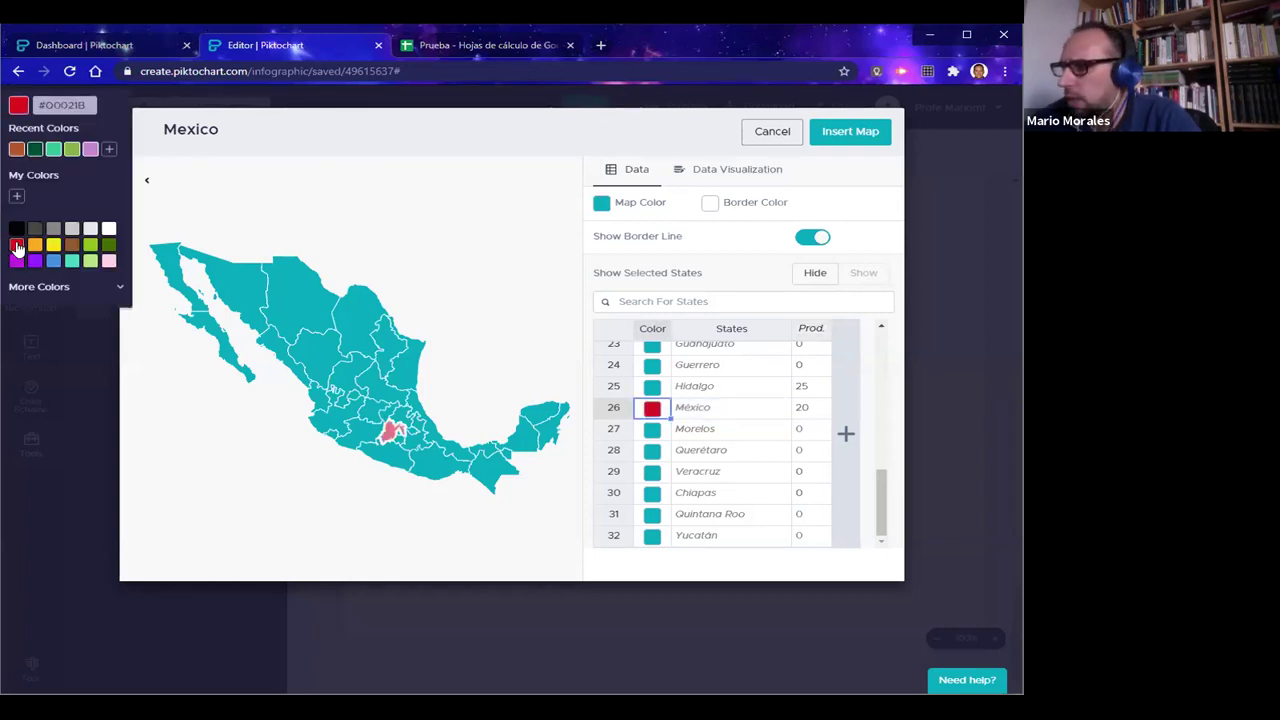
left_click(651, 386)
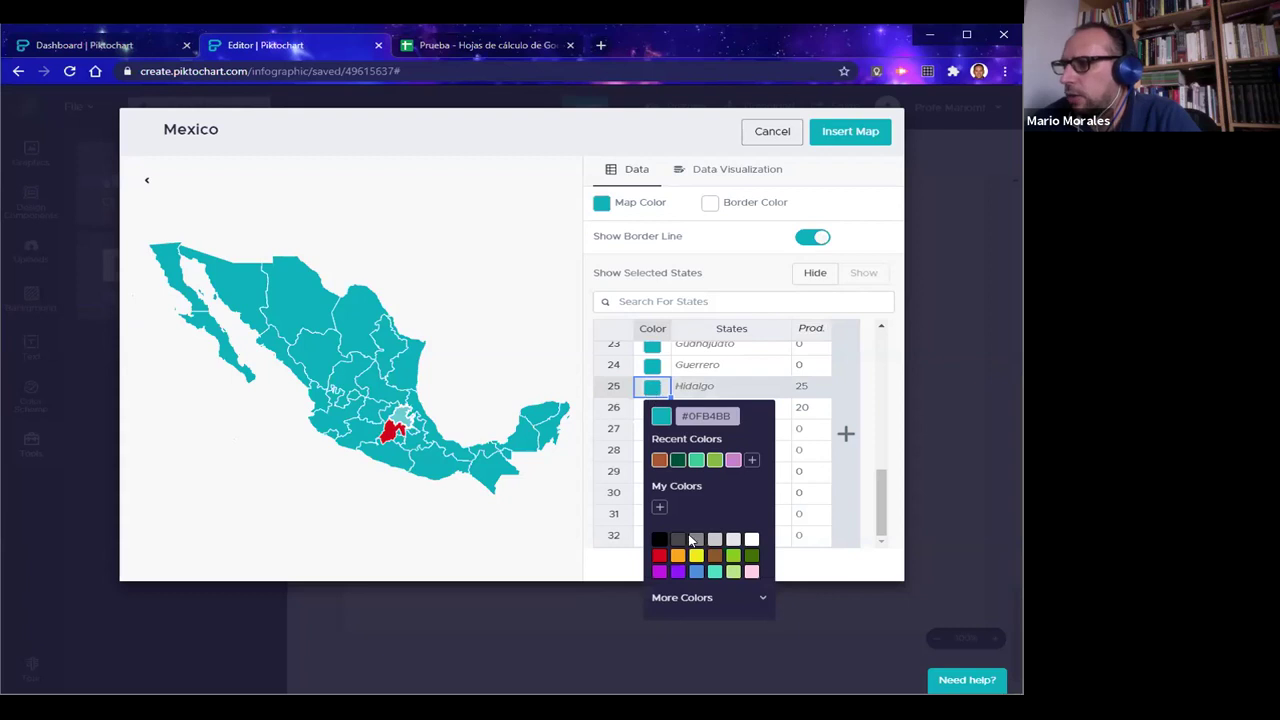
left_click(705, 597)
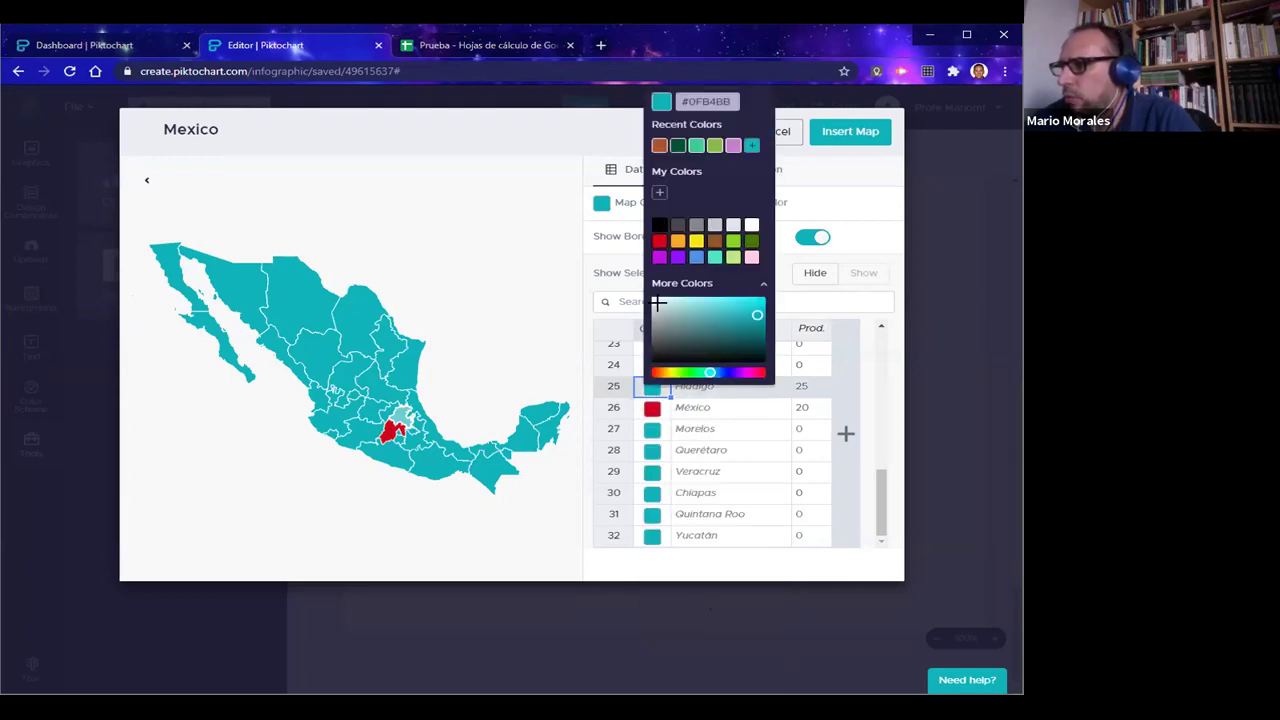
left_click(659, 241)
left_click(731, 303)
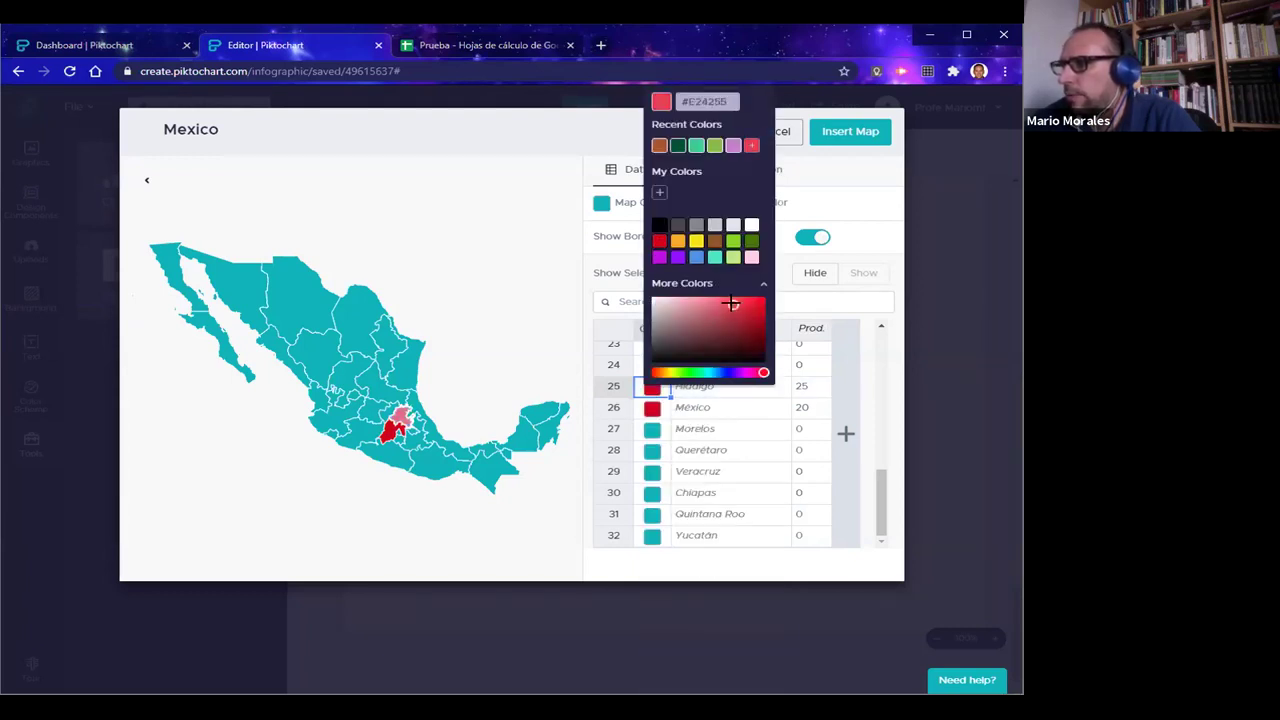
left_click_drag(731, 303, 727, 303)
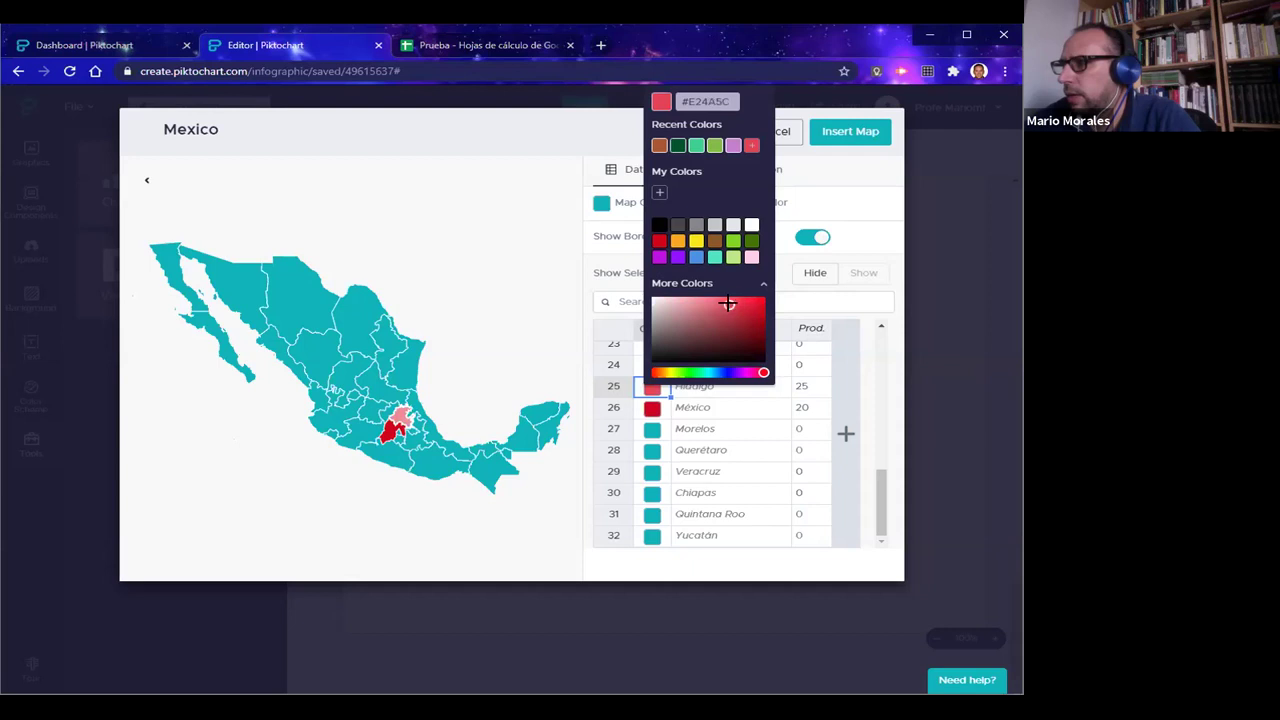
left_click(593, 292)
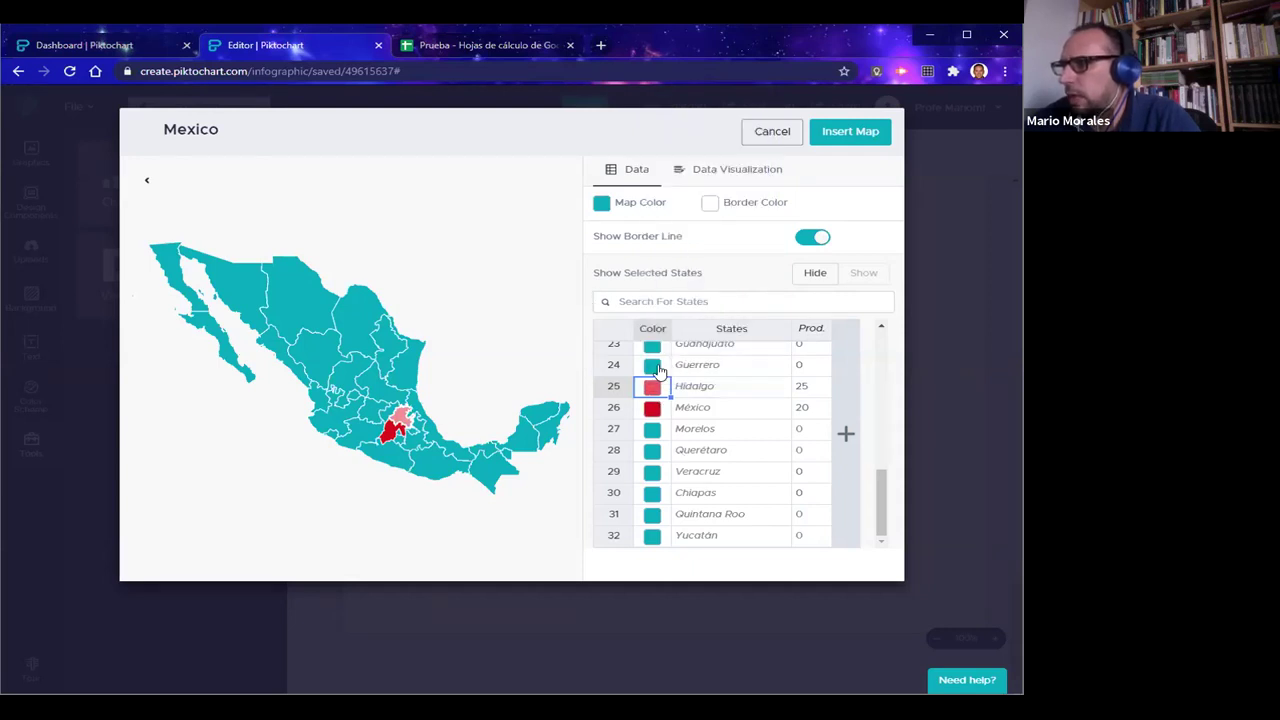
Color the state of Guerrero pale pink (#E7A9B1) using a custom shade of red
left_click(677, 367)
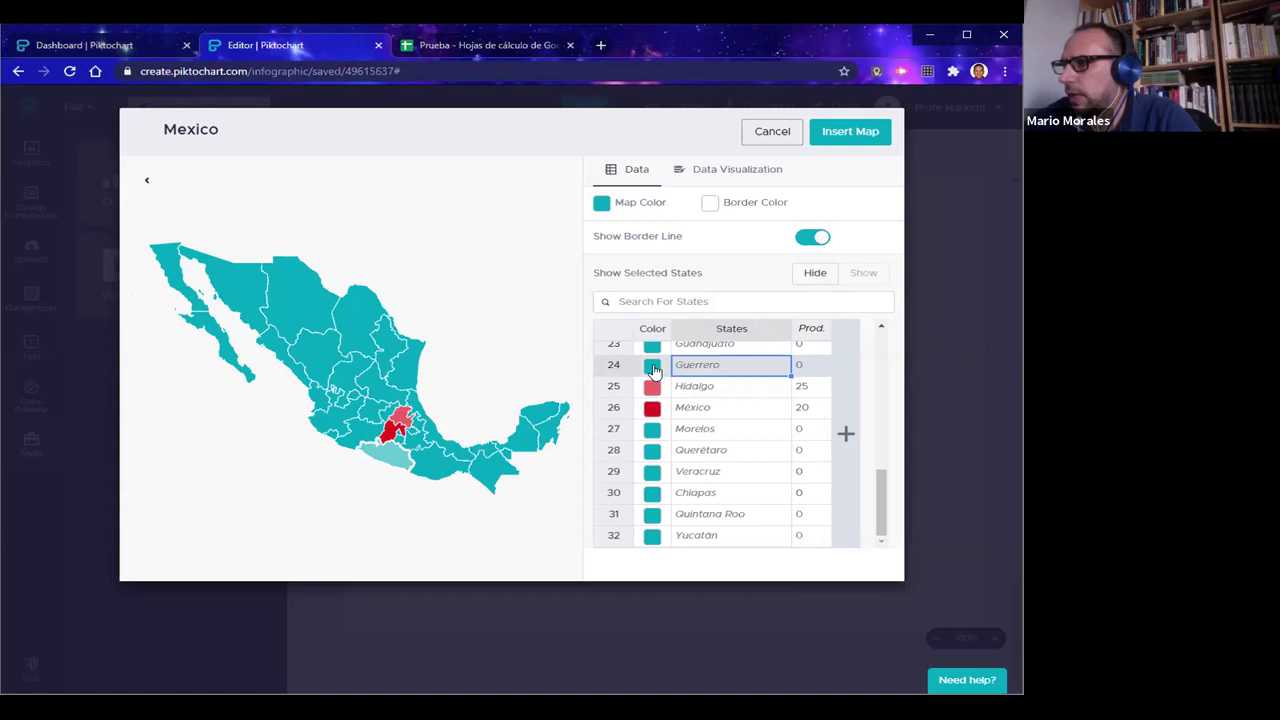
left_click(652, 366)
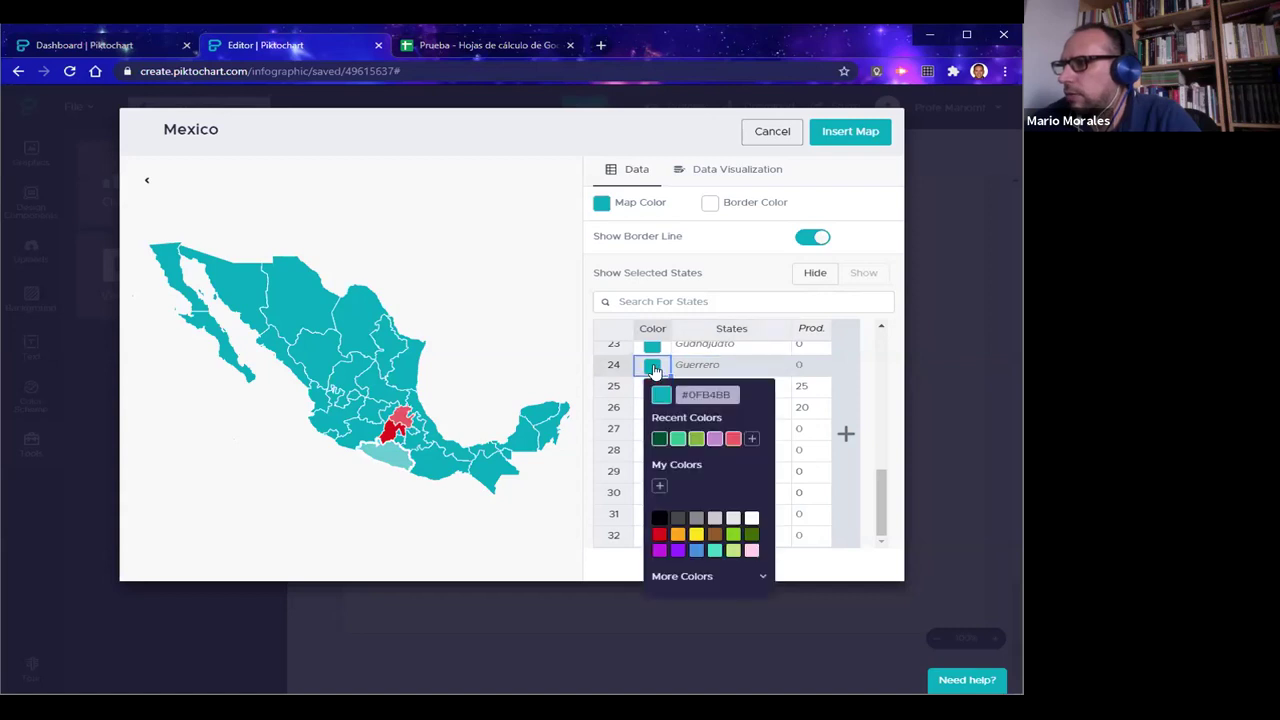
left_click(659, 534)
left_click(760, 576)
left_click(682, 597)
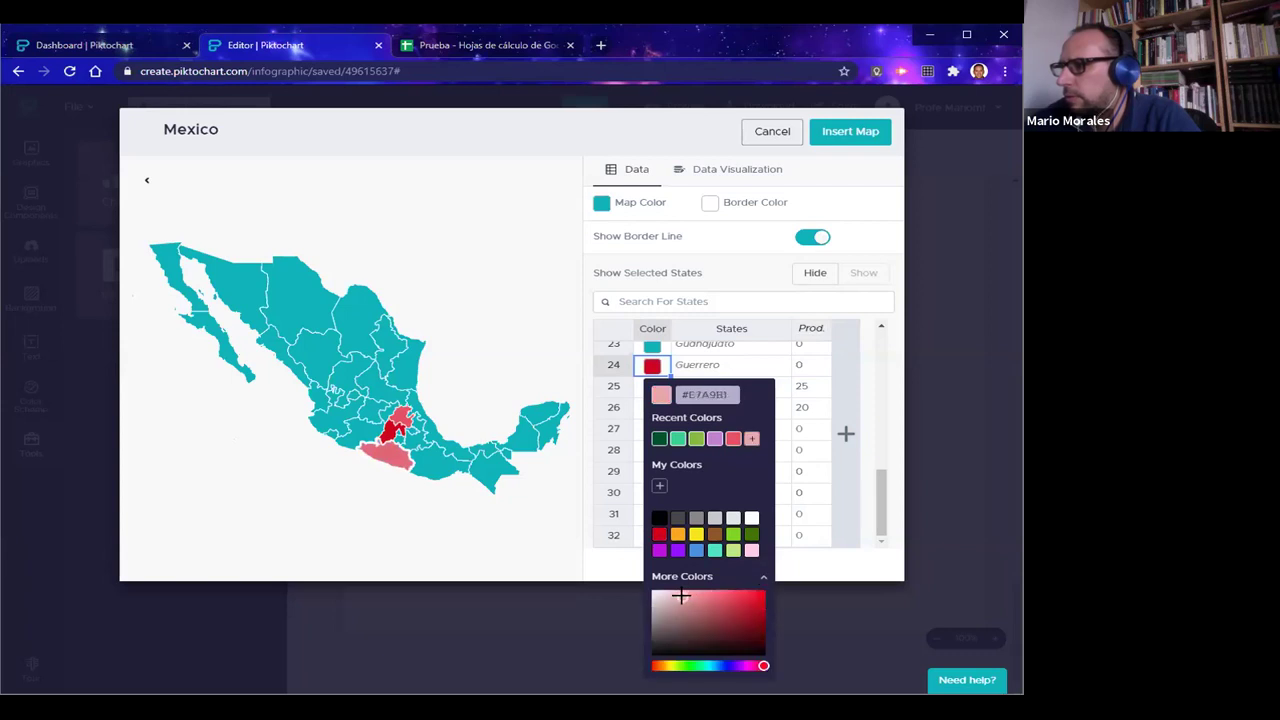
left_click(797, 366)
Set the Prod. values to 20 for Hidalgo, 25 for México and 10 for Guerrero
left_click(801, 392)
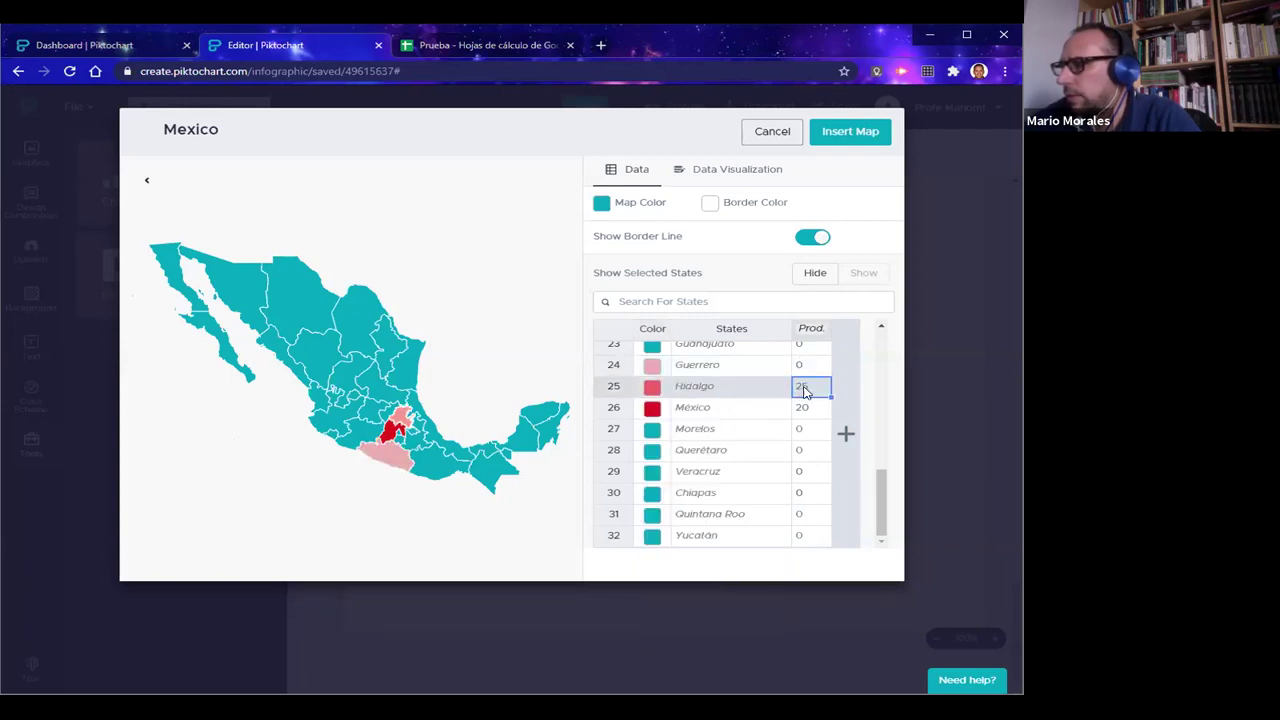
double_click(803, 388)
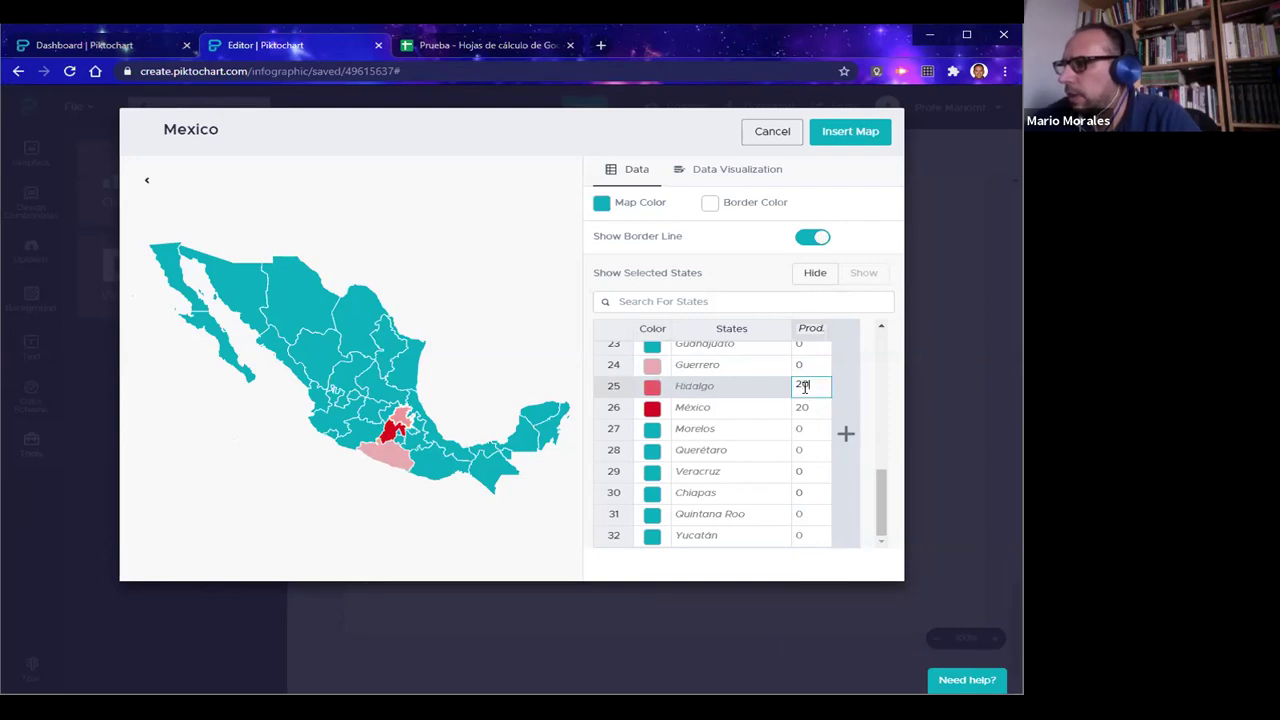
left_click(806, 408)
double_click(806, 408)
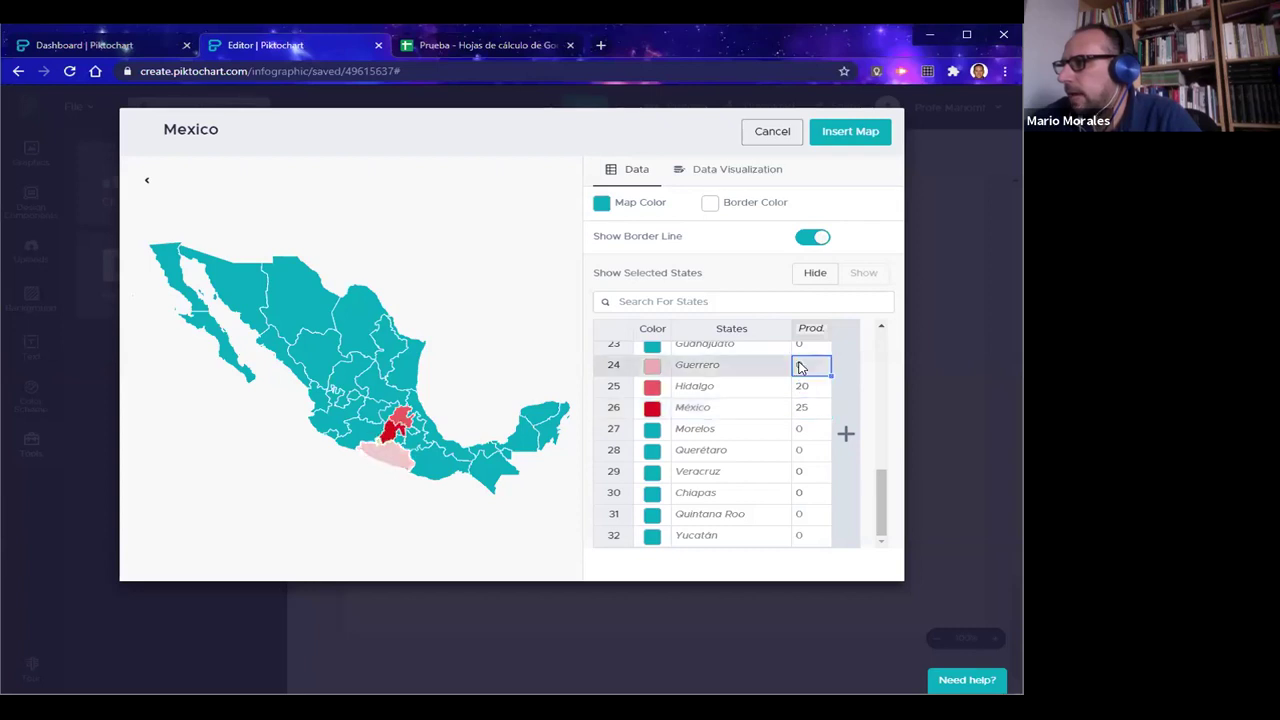
type("10")
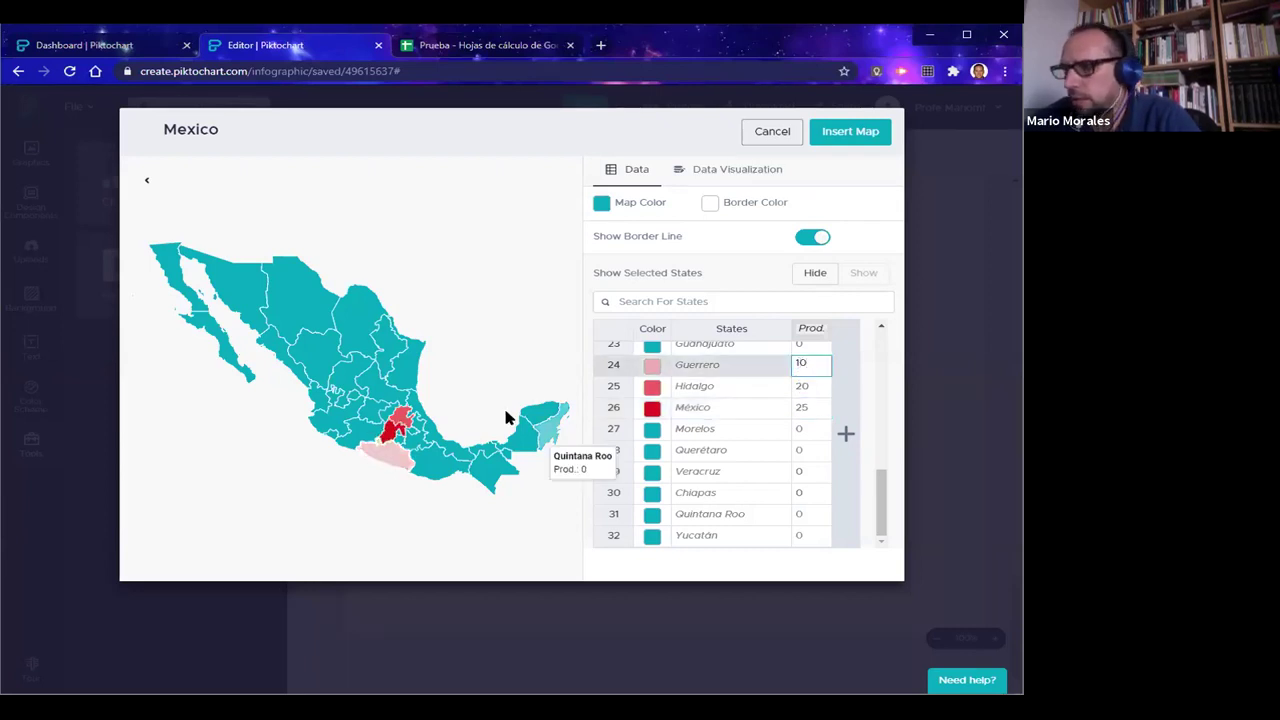
Color Distrito Federal bright red (#E90E2A) and set its Prod. value to 30
left_click(394, 441)
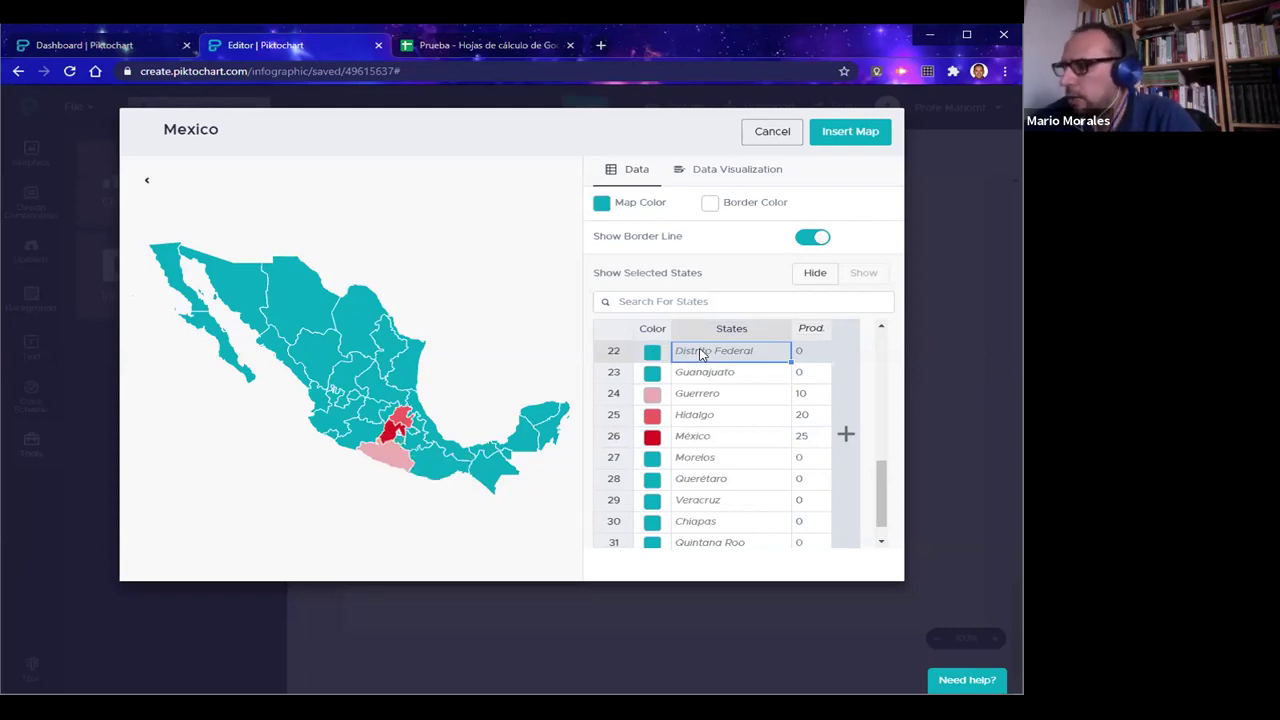
left_click(653, 353)
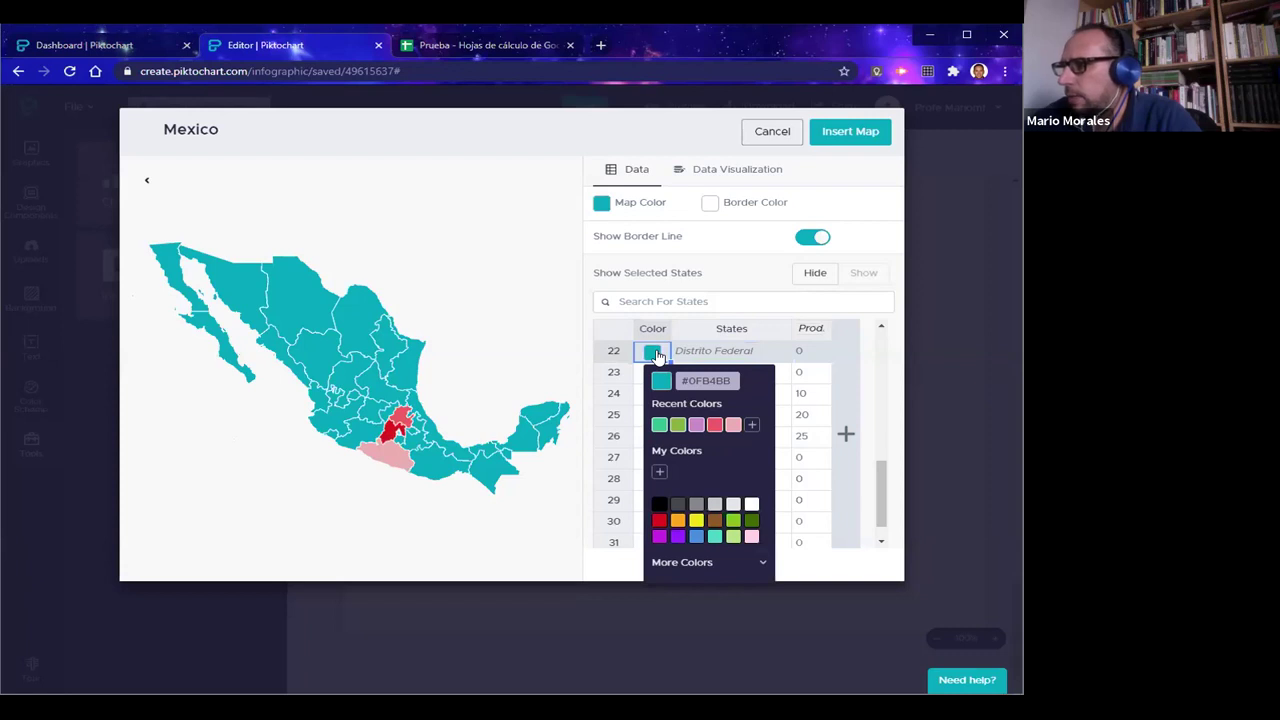
left_click(659, 520)
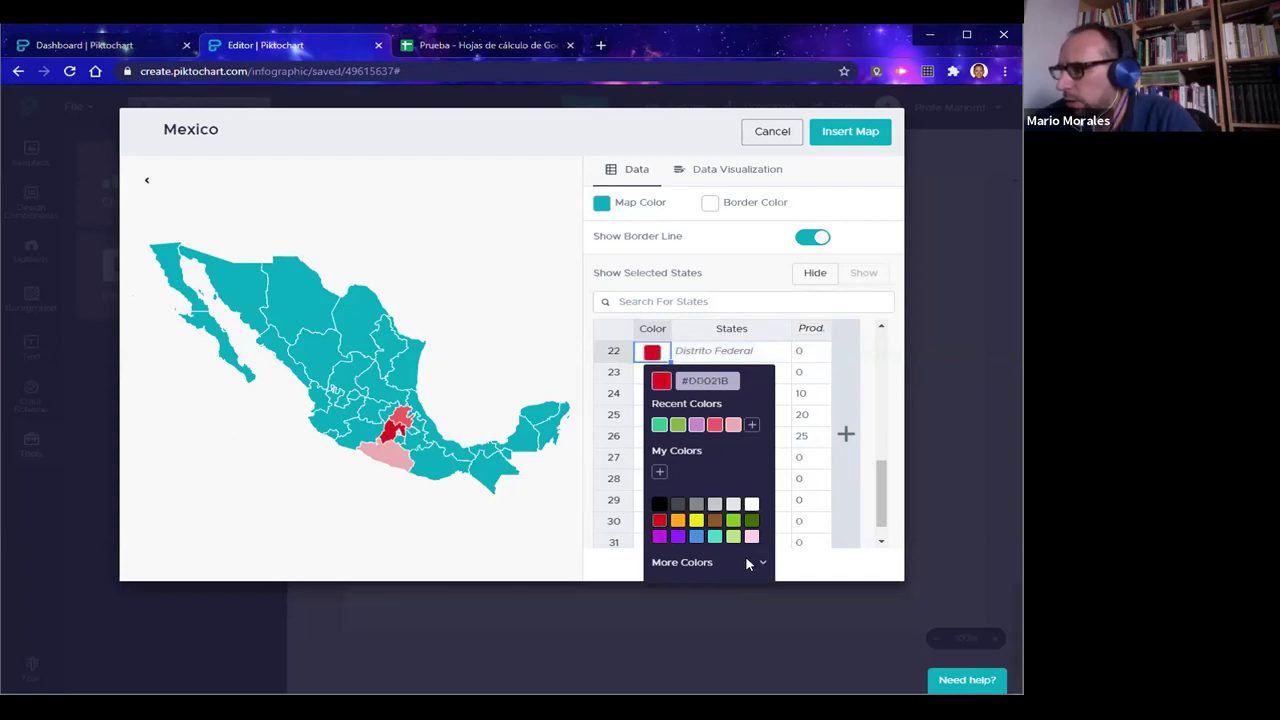
left_click(759, 563)
left_click_drag(751, 582, 758, 581)
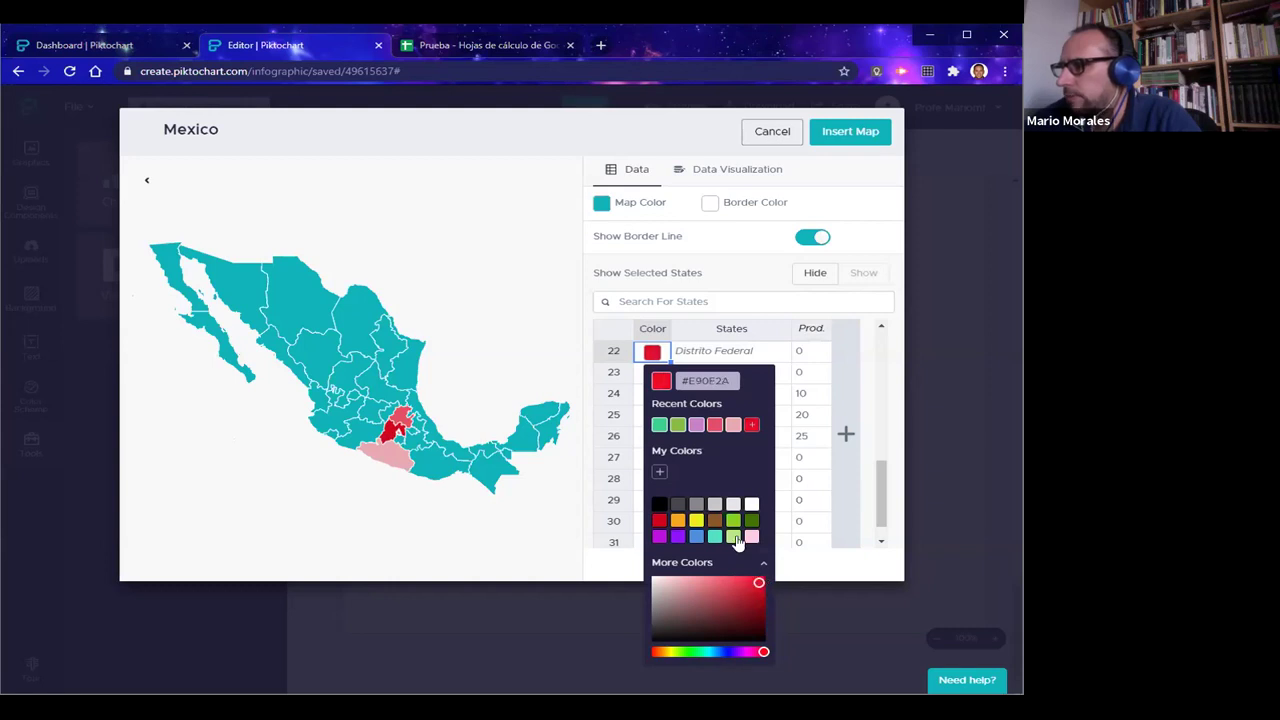
left_click(756, 346)
left_click(812, 352)
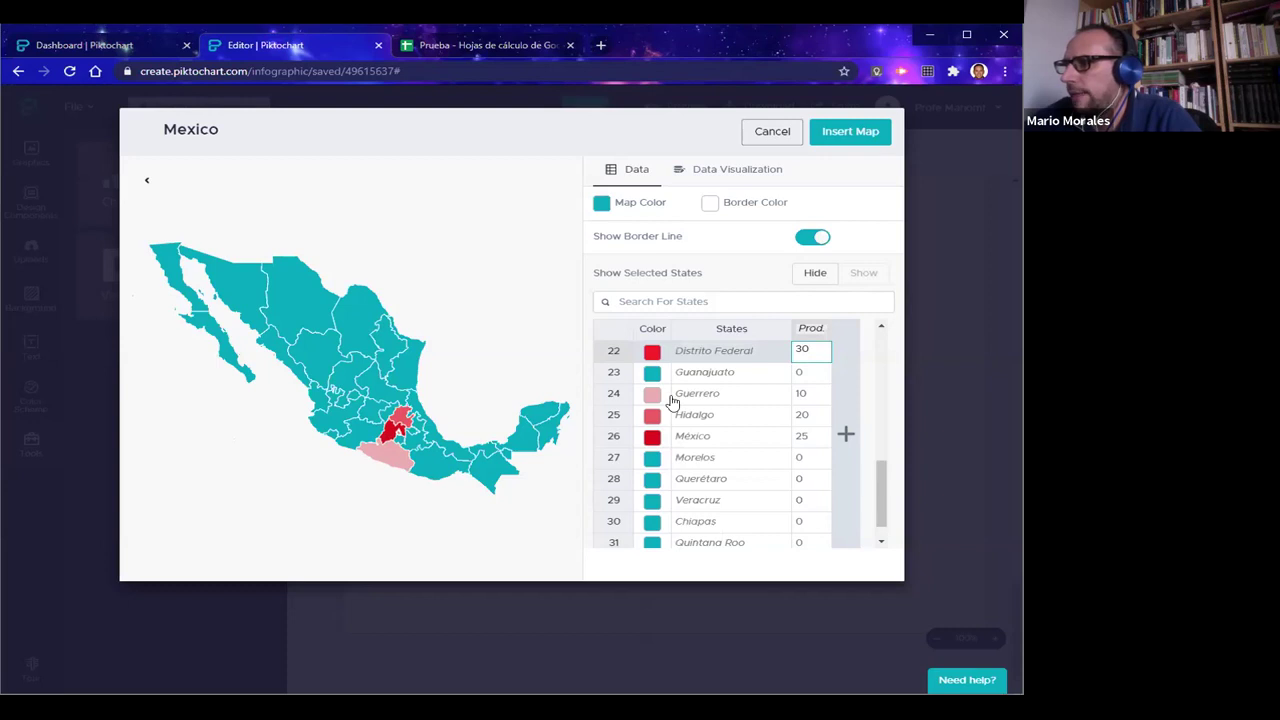
Color the state of Morelos the same pale pink as Guerrero and set its Prod. value to 10
left_click(393, 490)
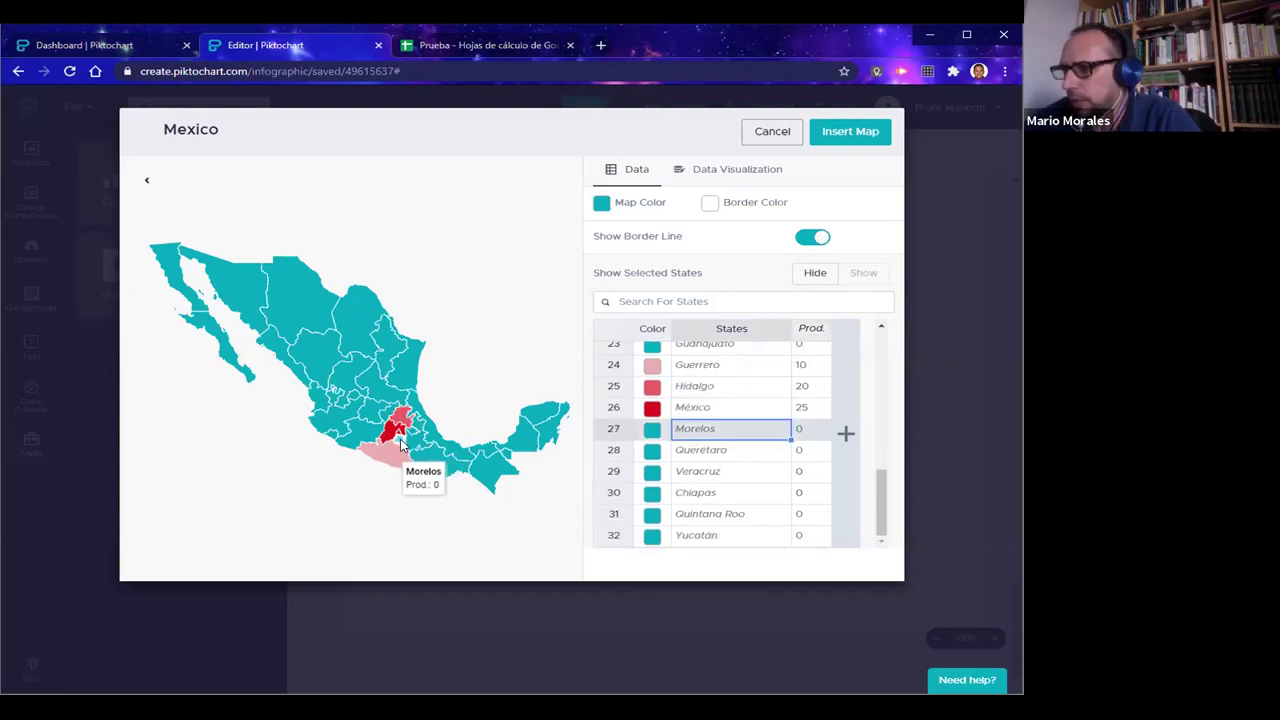
left_click(654, 432)
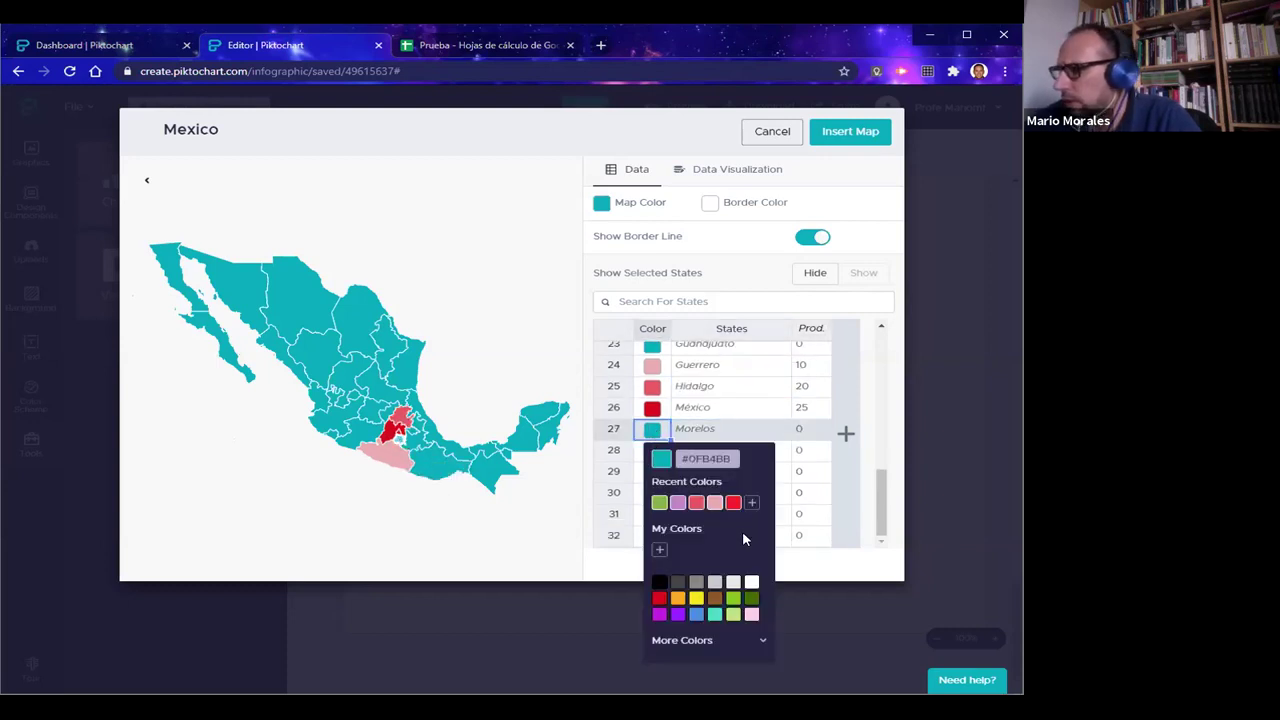
left_click(716, 503)
left_click(810, 432)
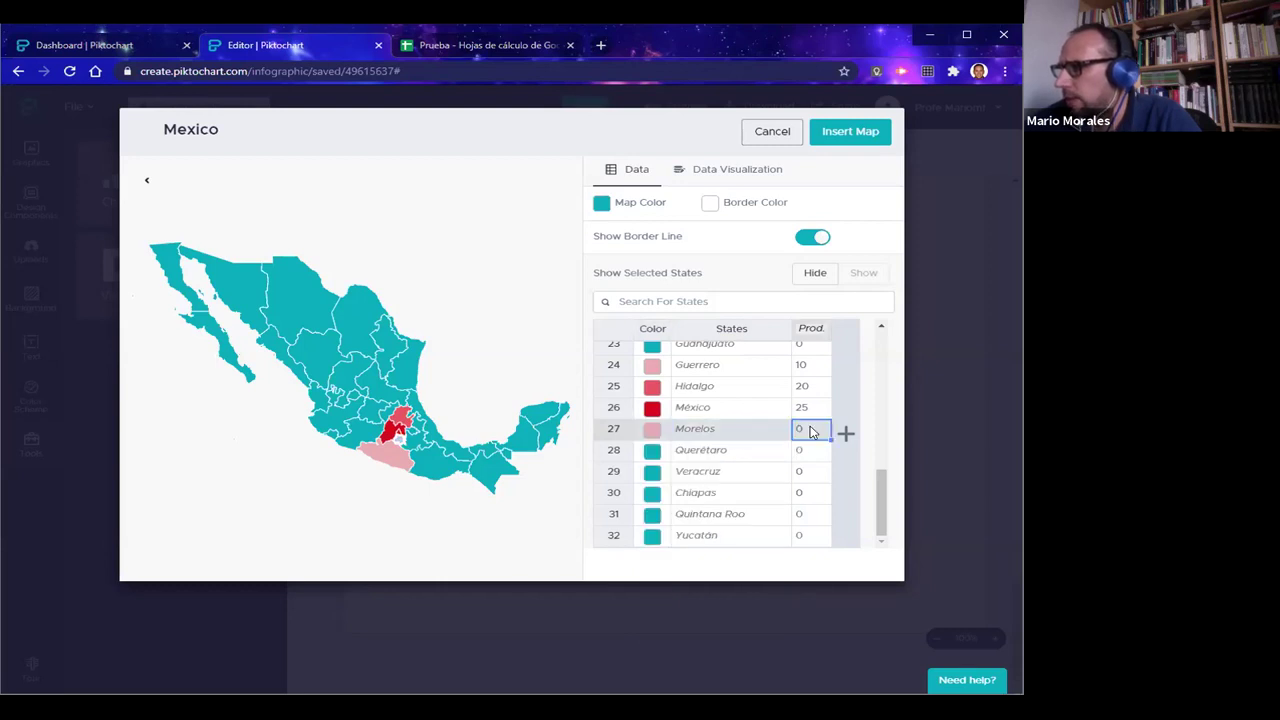
key("BackSpace")
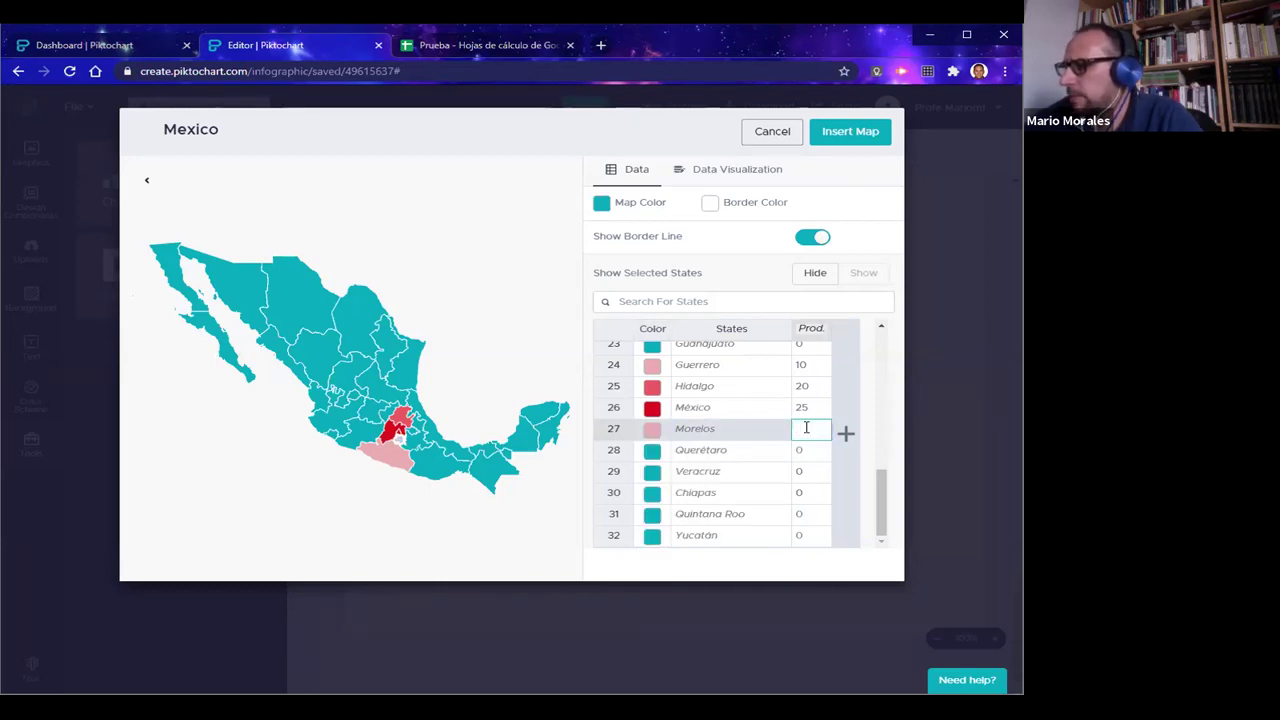
left_click(514, 486)
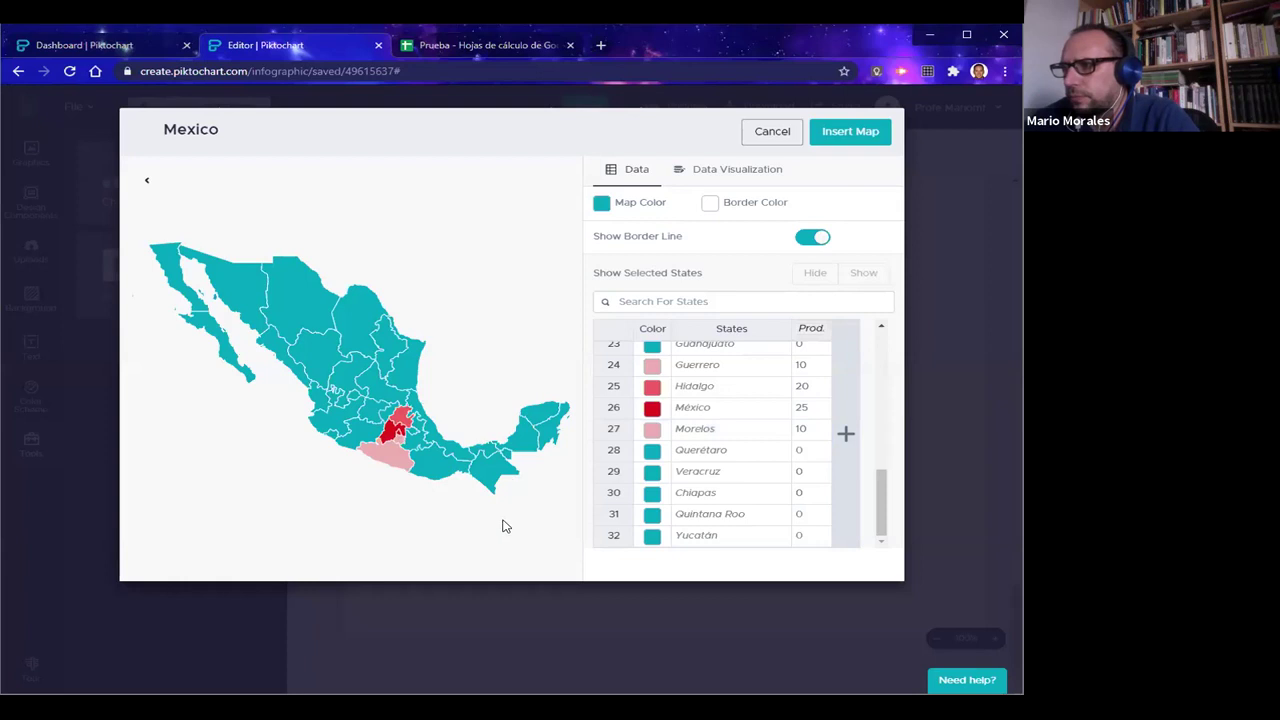
Hide the states of Baja California and Baja California Sur from the Mexico map
left_click(165, 269)
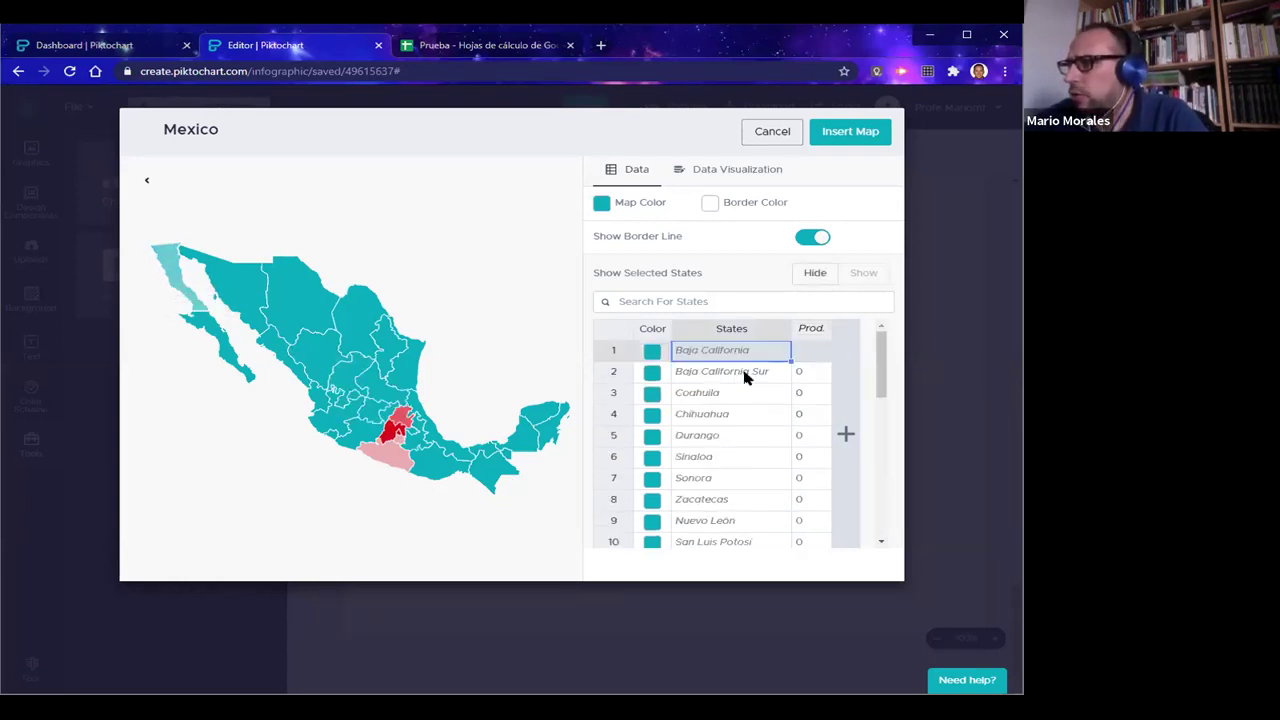
right_click(808, 355)
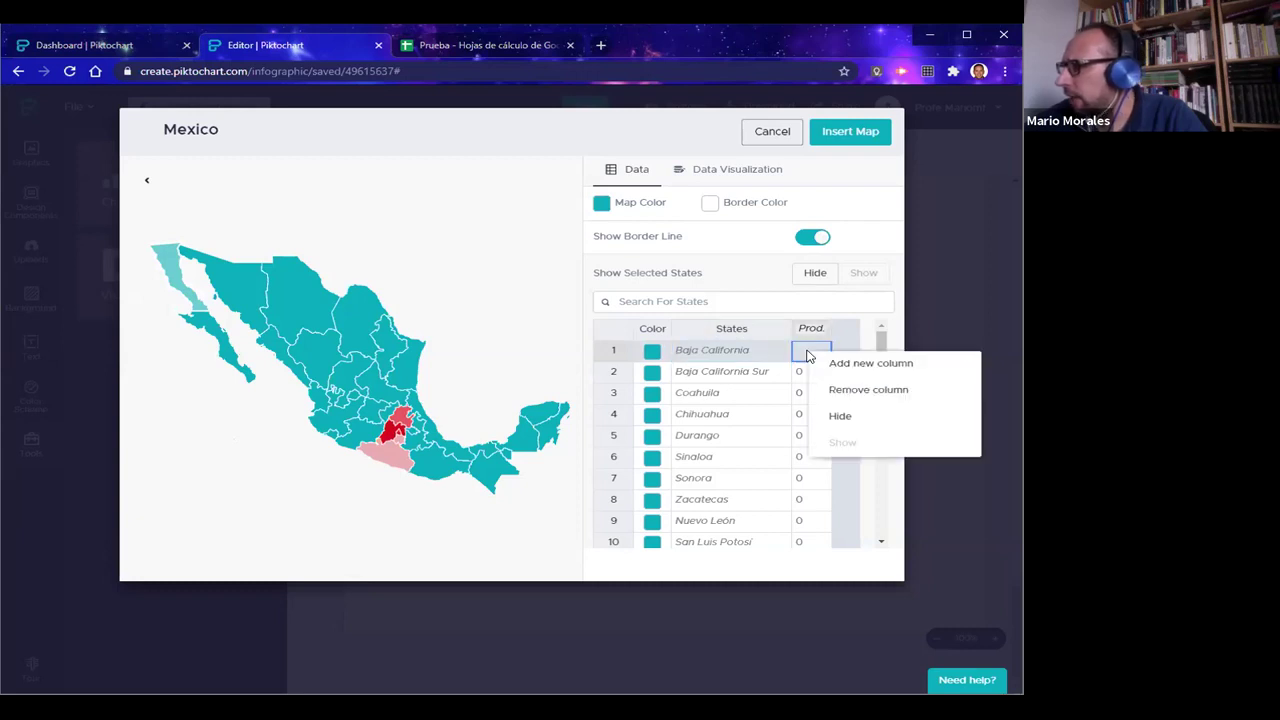
left_click(836, 418)
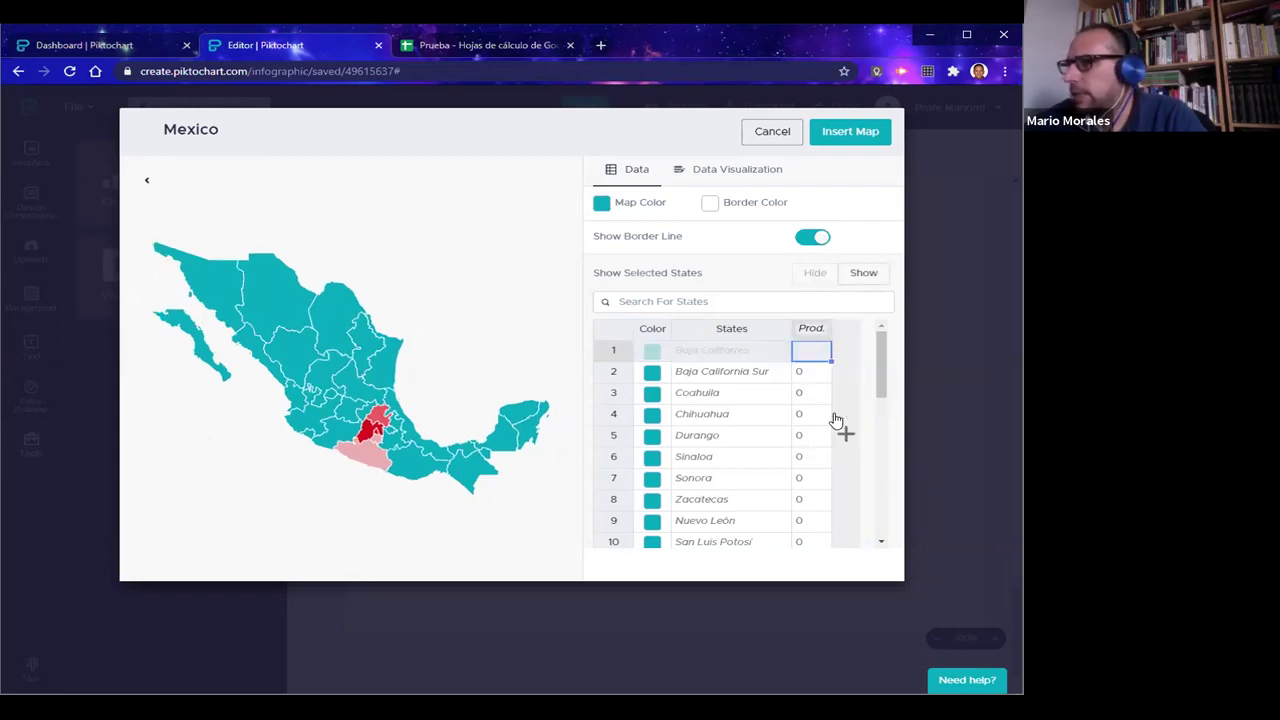
left_click(178, 338)
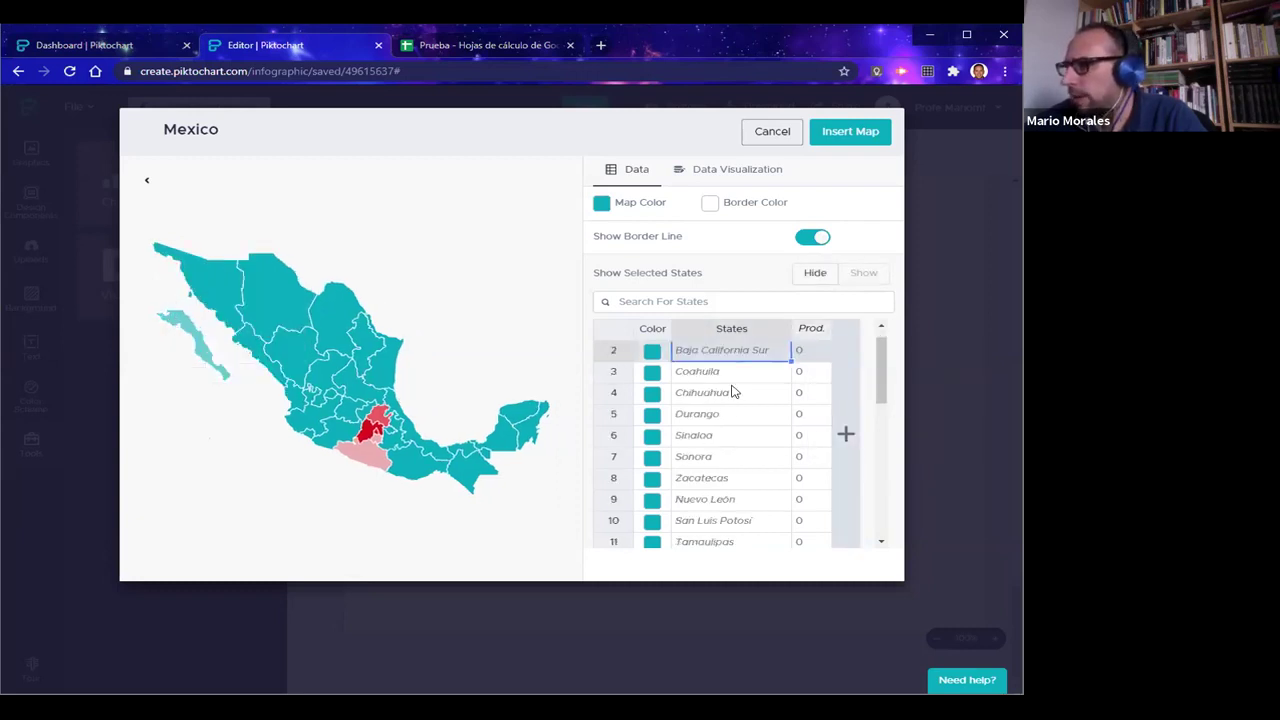
right_click(755, 360)
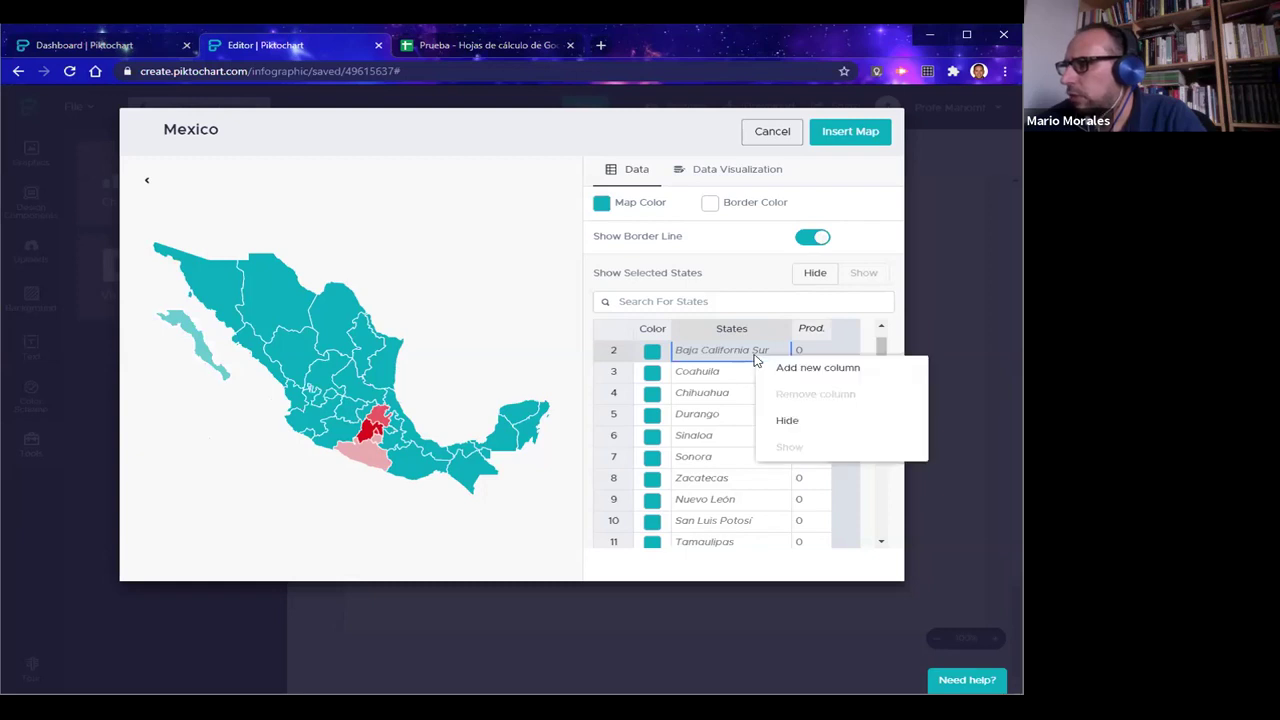
left_click(786, 420)
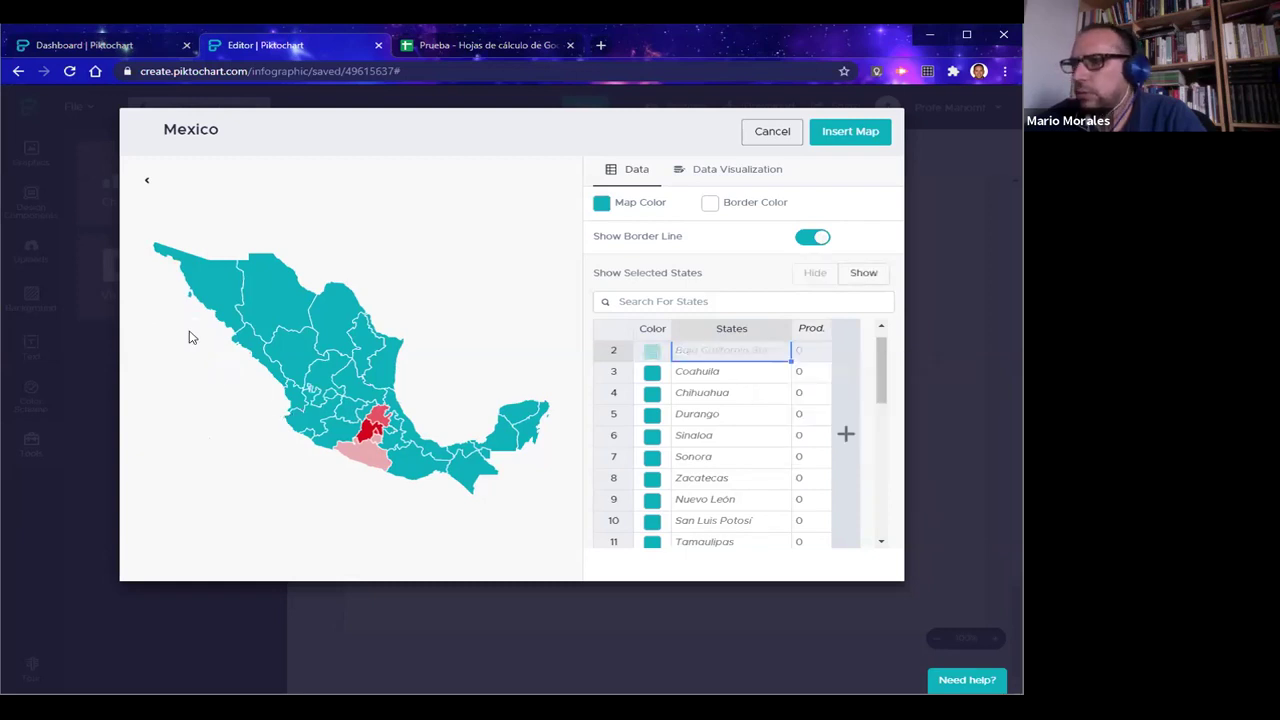
Hide Yucatán and Quintana Roo on the eastern end of the map
left_click(520, 415)
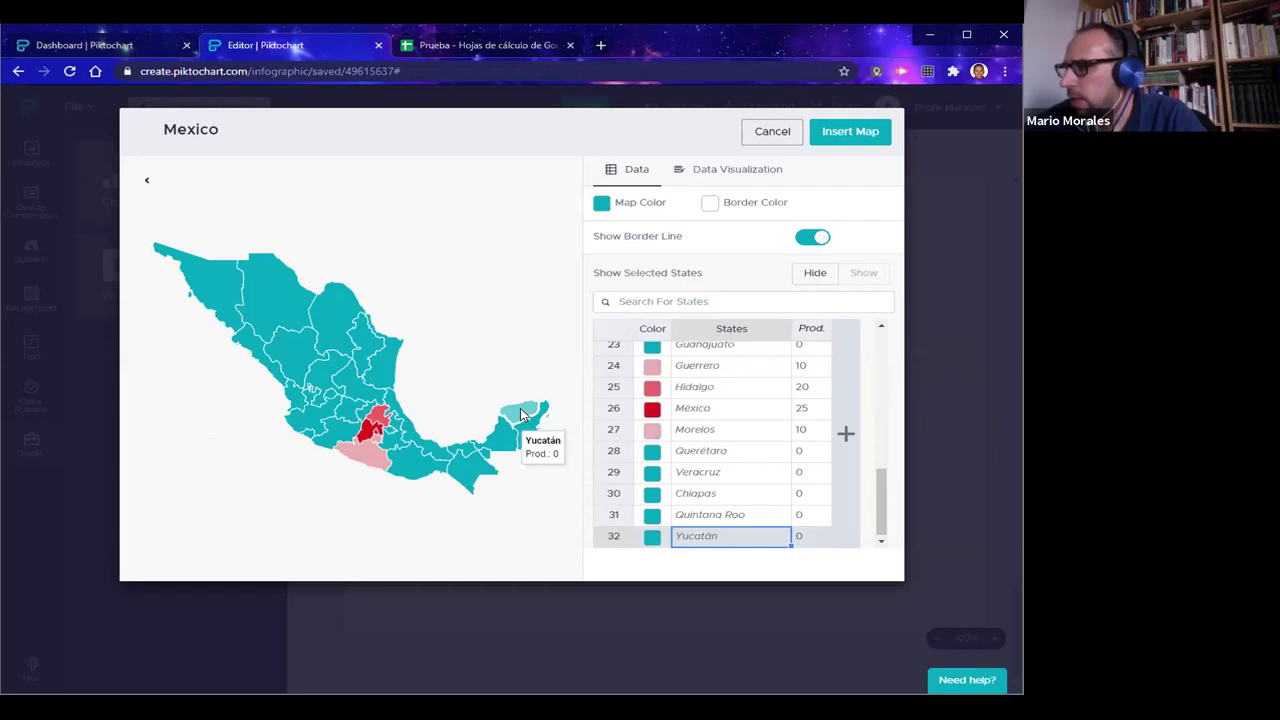
right_click(520, 415)
left_click(528, 425)
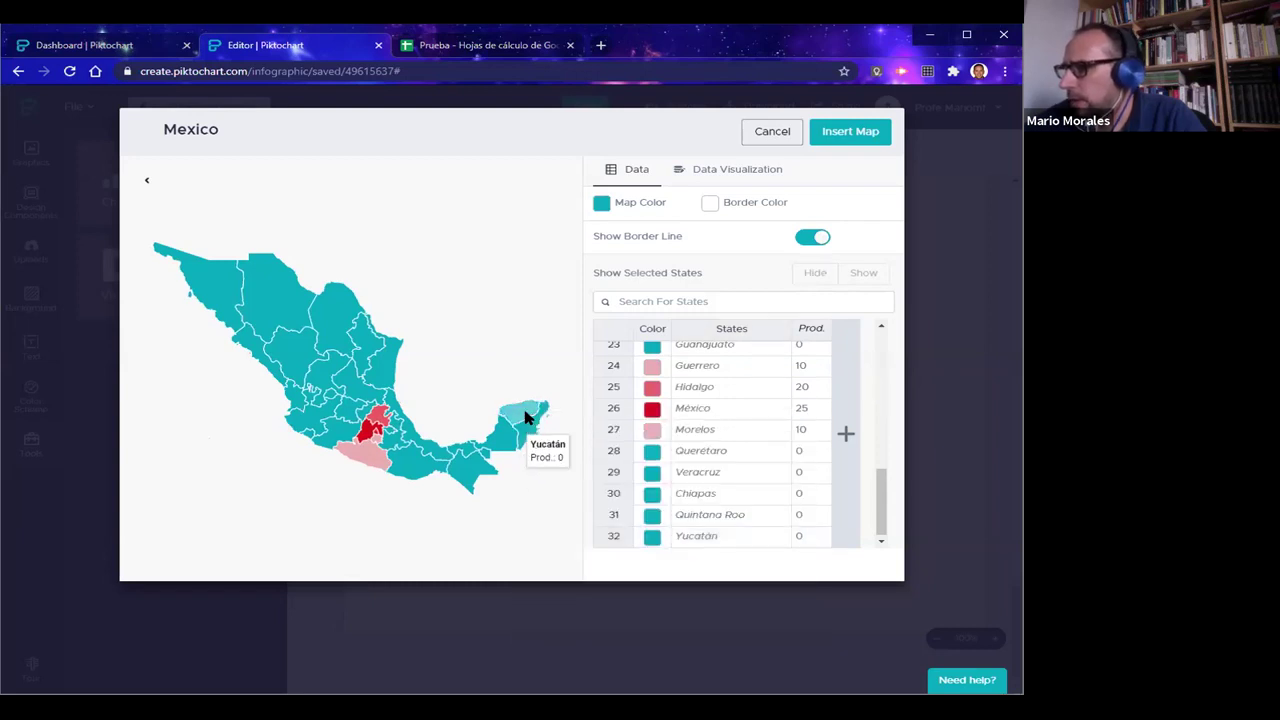
left_click(523, 420)
right_click(686, 541)
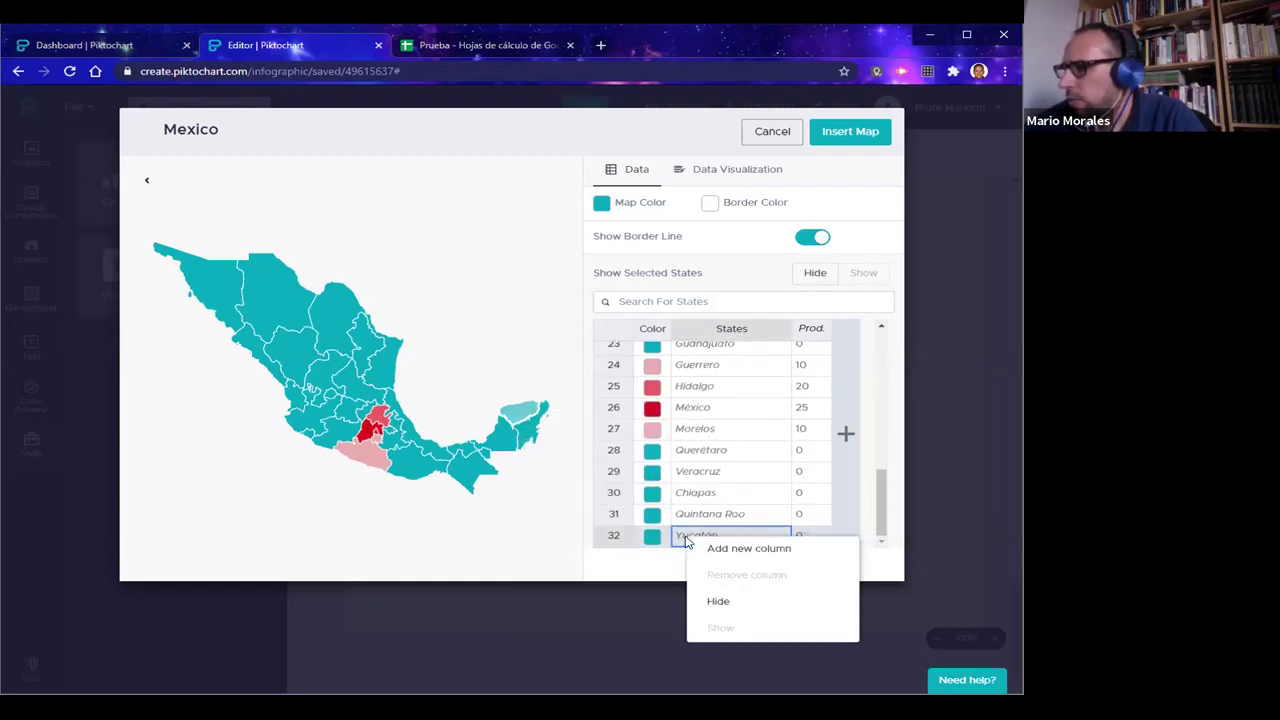
left_click(720, 602)
left_click(532, 444)
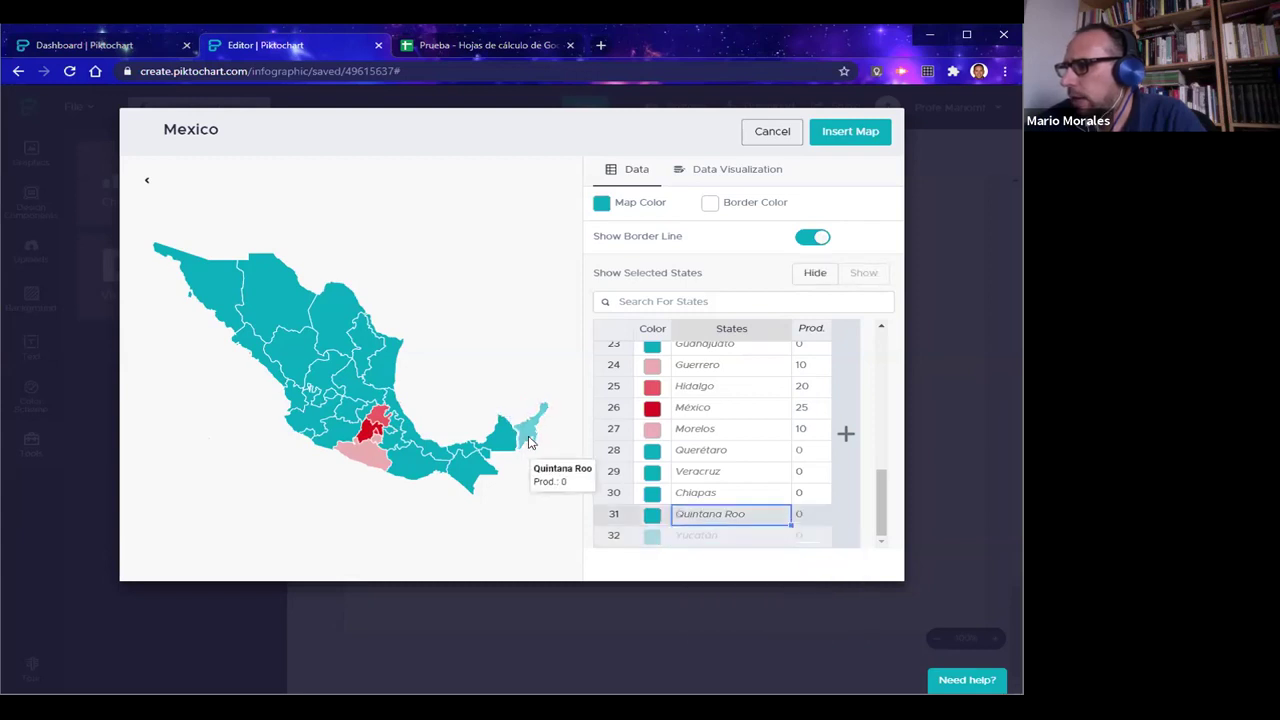
right_click(678, 517)
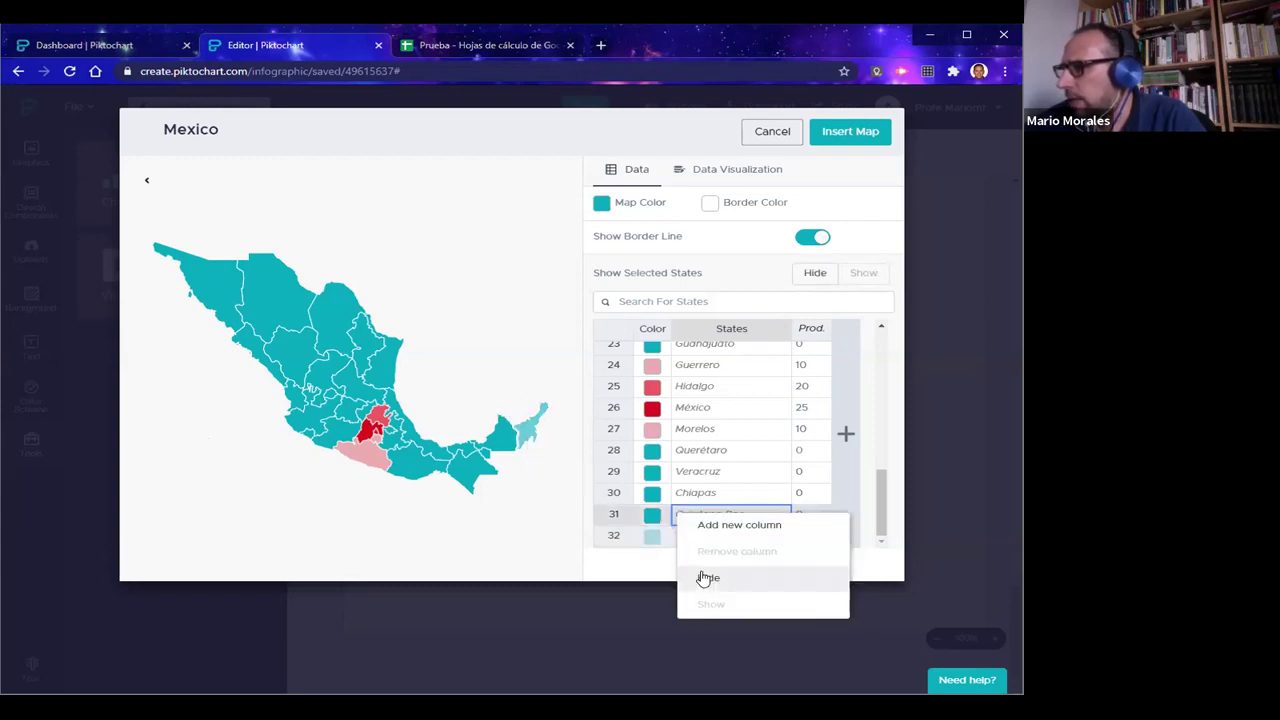
left_click(705, 578)
Hide the southeastern states of Campeche and Tabasco from the map
left_click(524, 447)
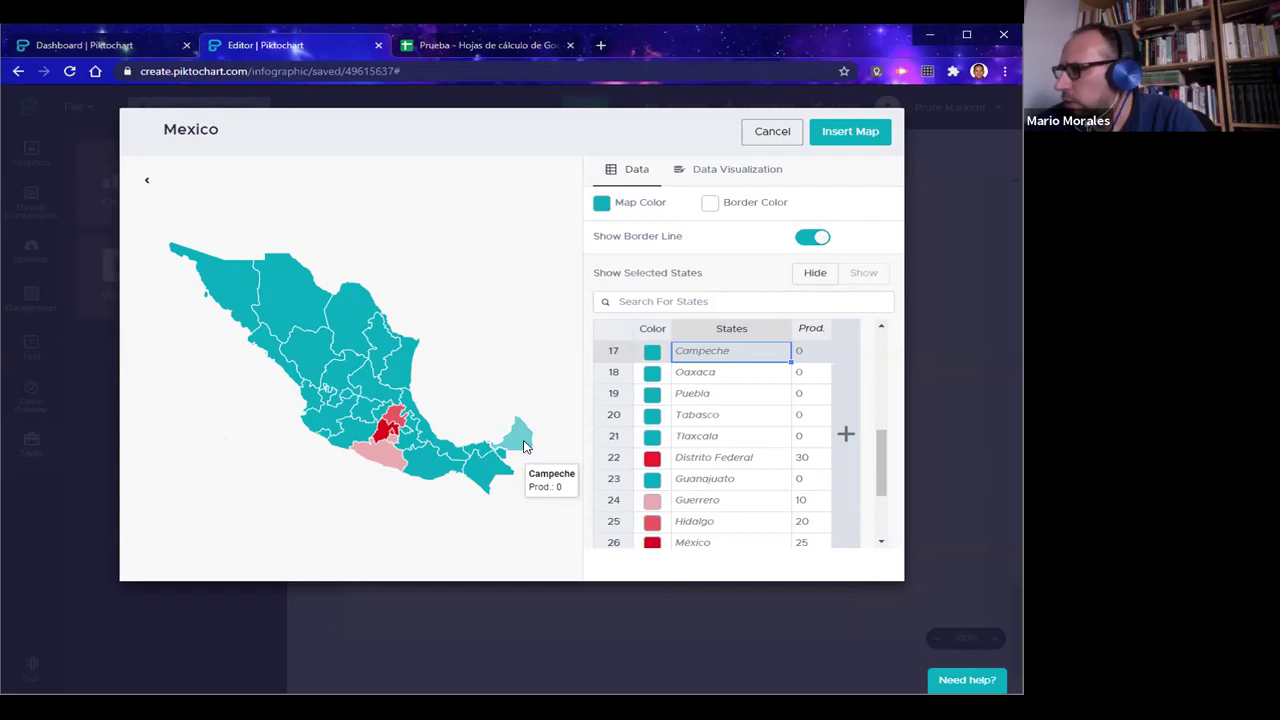
right_click(682, 358)
left_click(712, 424)
left_click(491, 456)
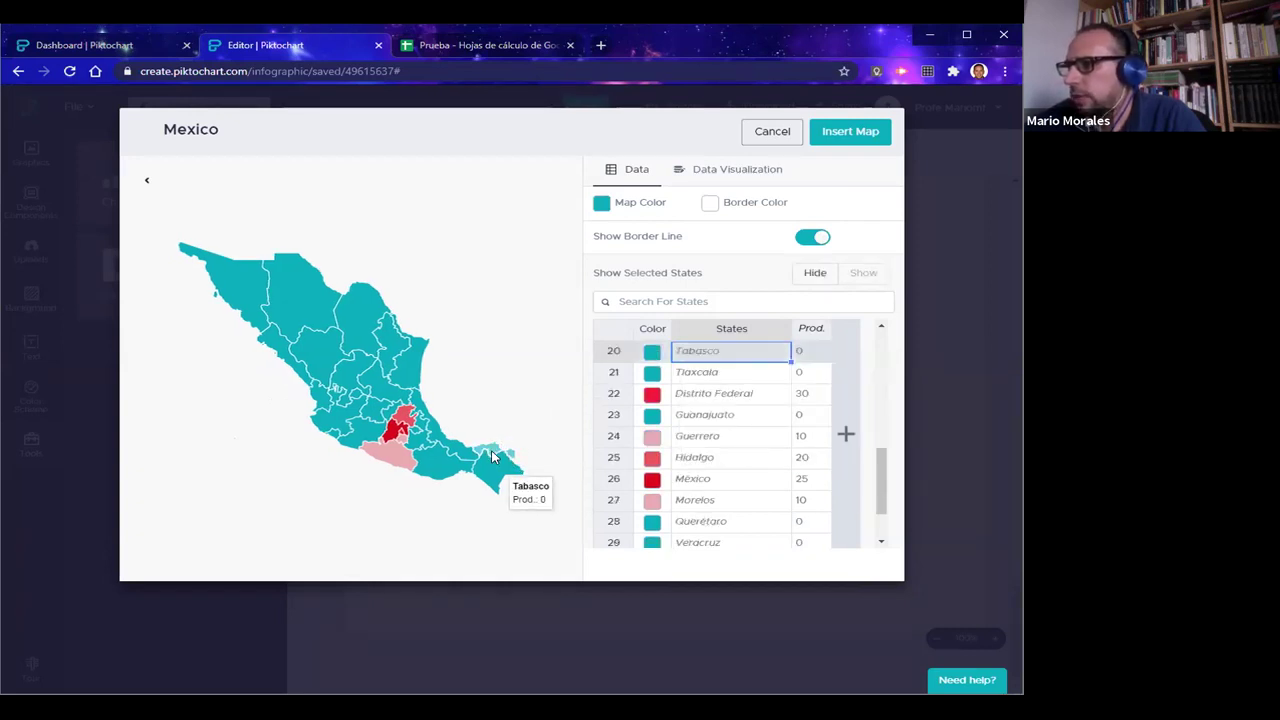
right_click(492, 455)
left_click(497, 452)
left_click(497, 452)
left_click(652, 351)
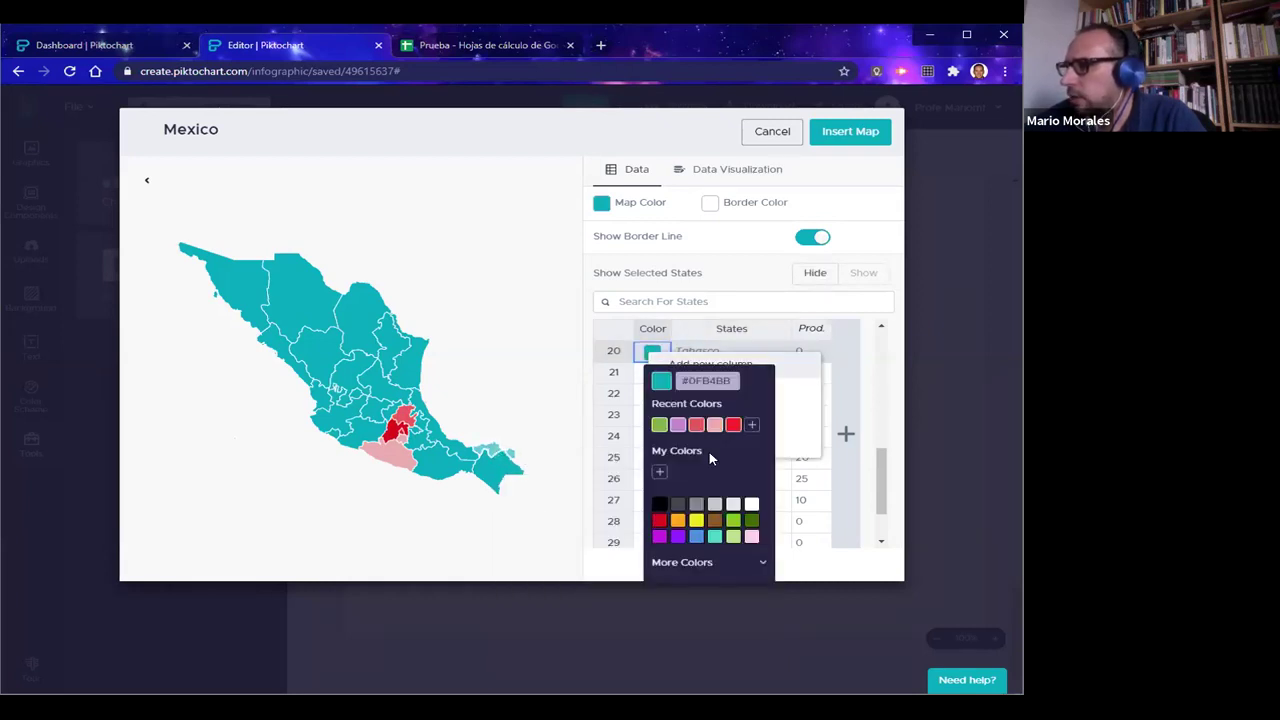
left_click(697, 352)
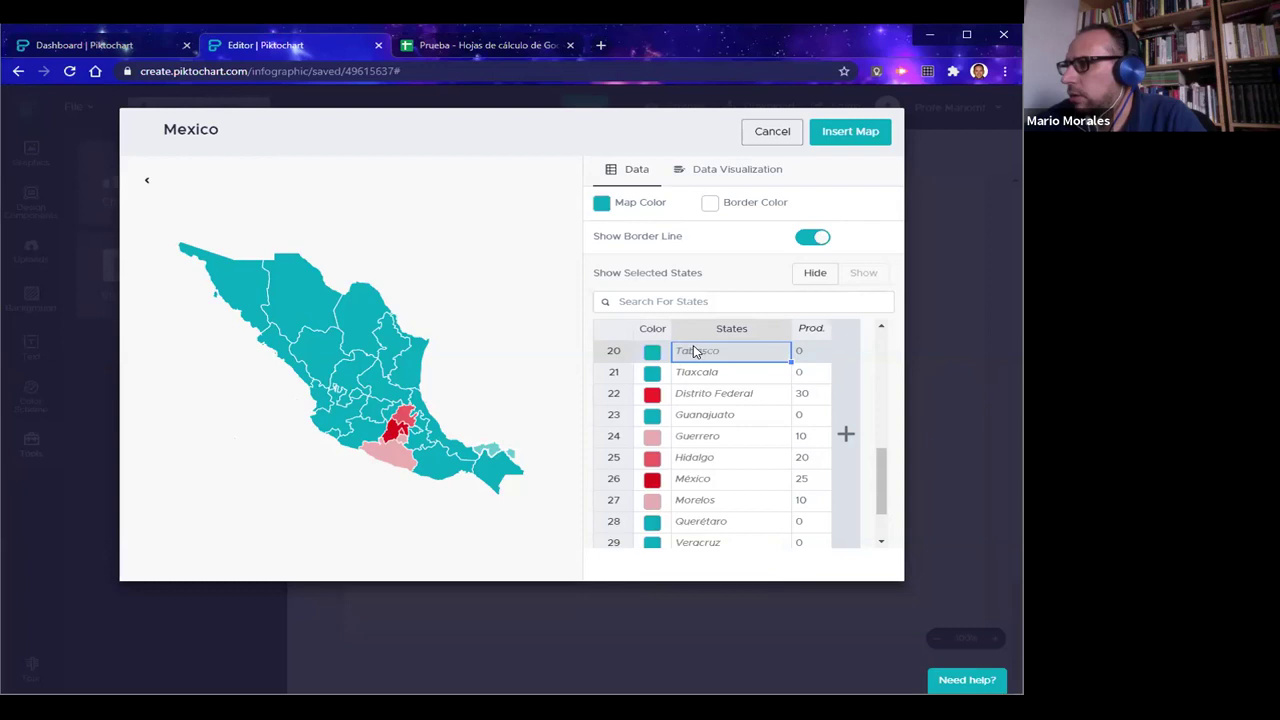
right_click(697, 352)
left_click(715, 415)
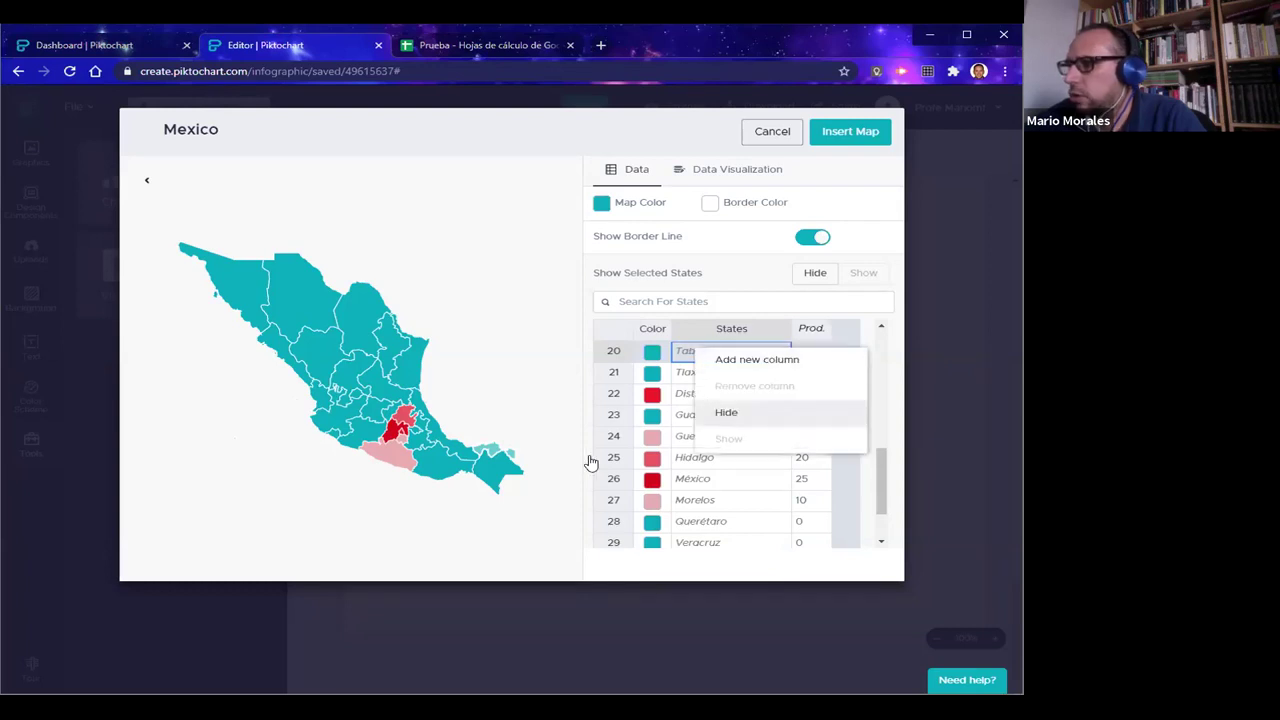
Hide the state of Chiapas at the map's southern end
left_click(505, 477)
right_click(502, 463)
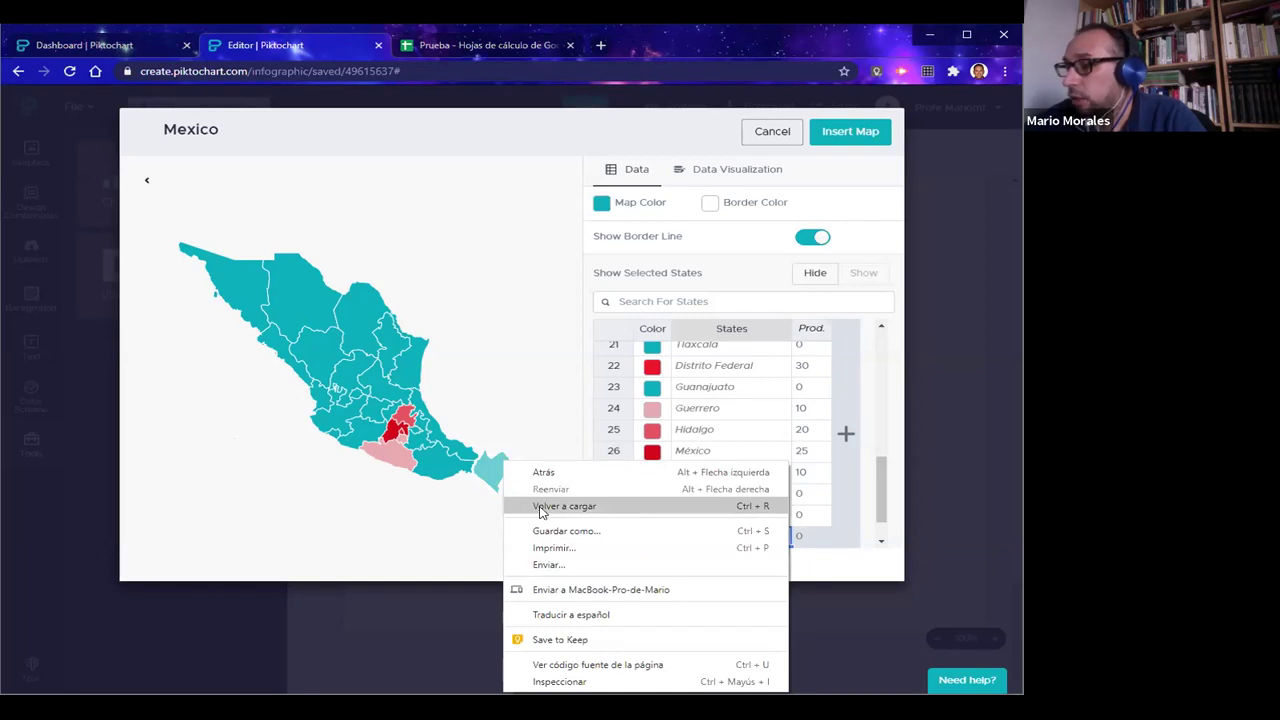
left_click(476, 505)
left_click(493, 463)
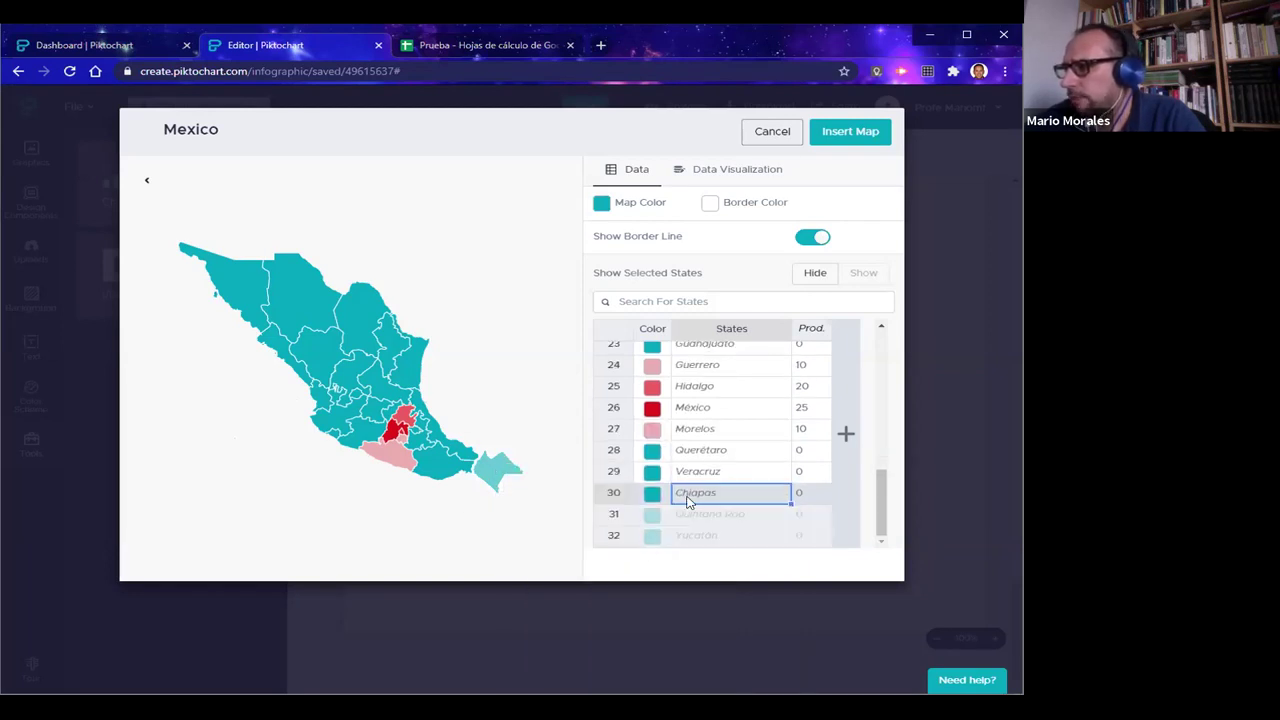
right_click(688, 497)
left_click(717, 558)
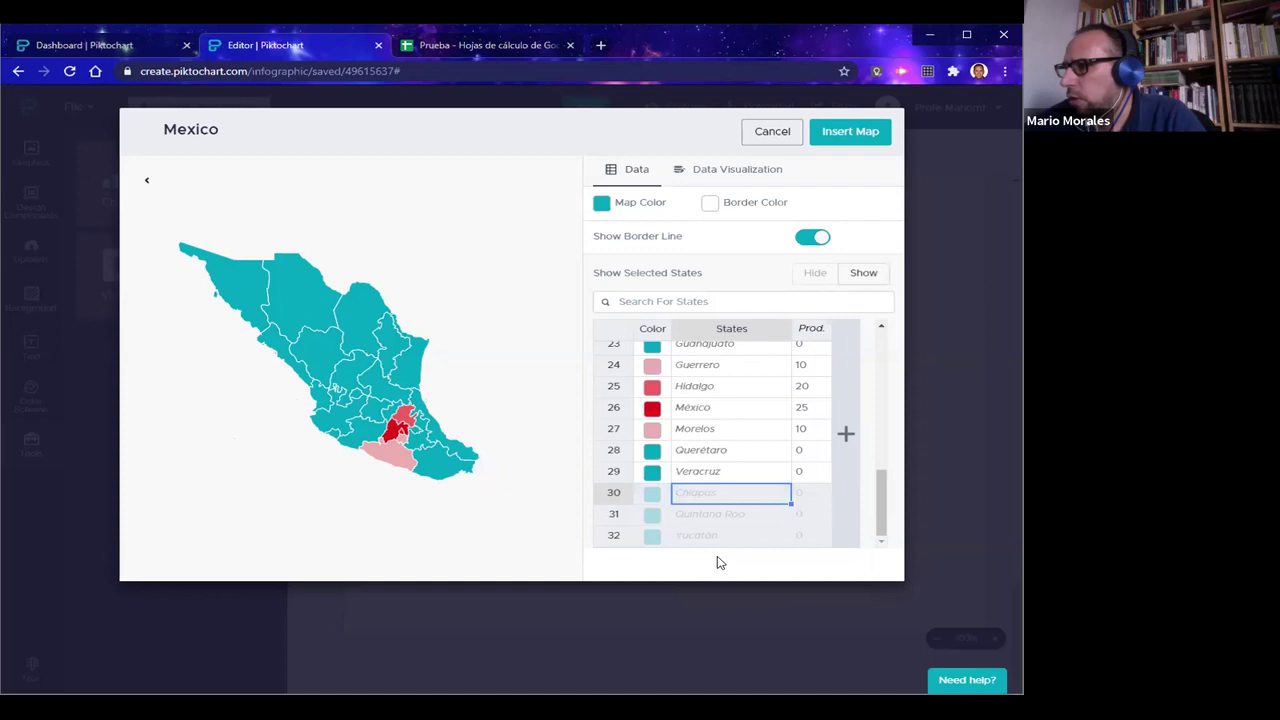
Hide the northern border states of Sonora and Chihuahua from the map
left_click(243, 279)
right_click(688, 354)
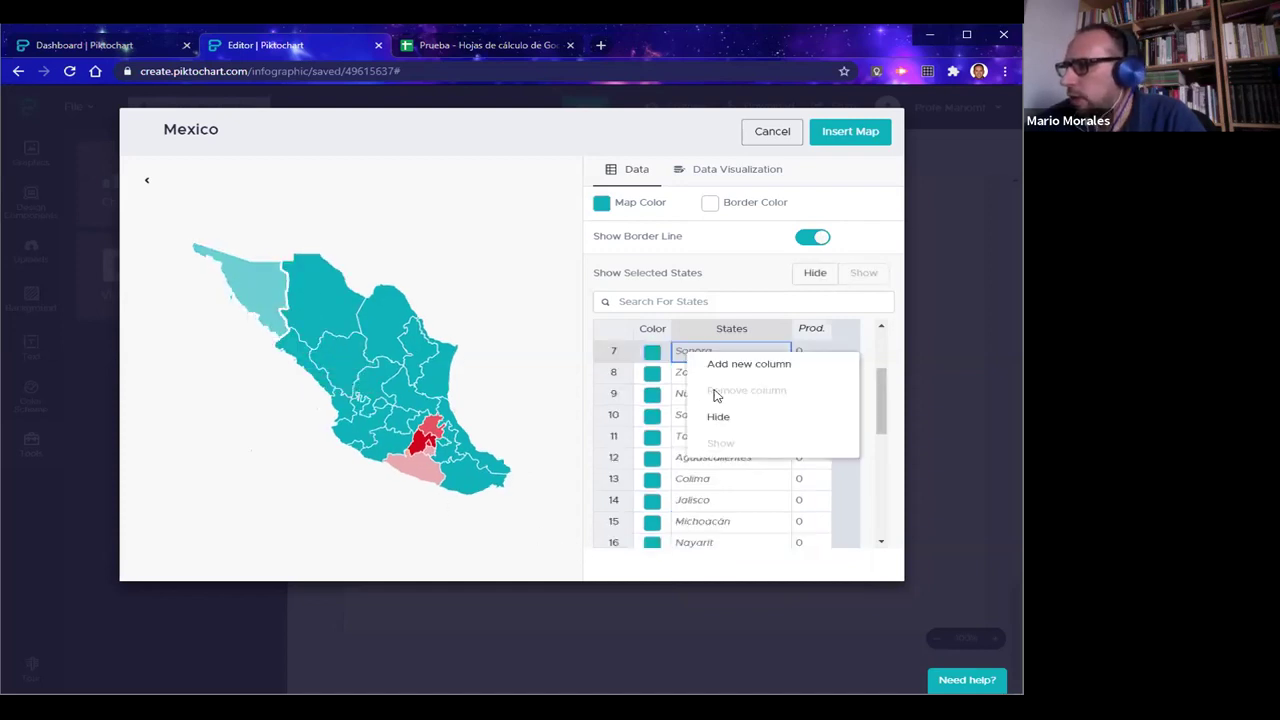
left_click(720, 417)
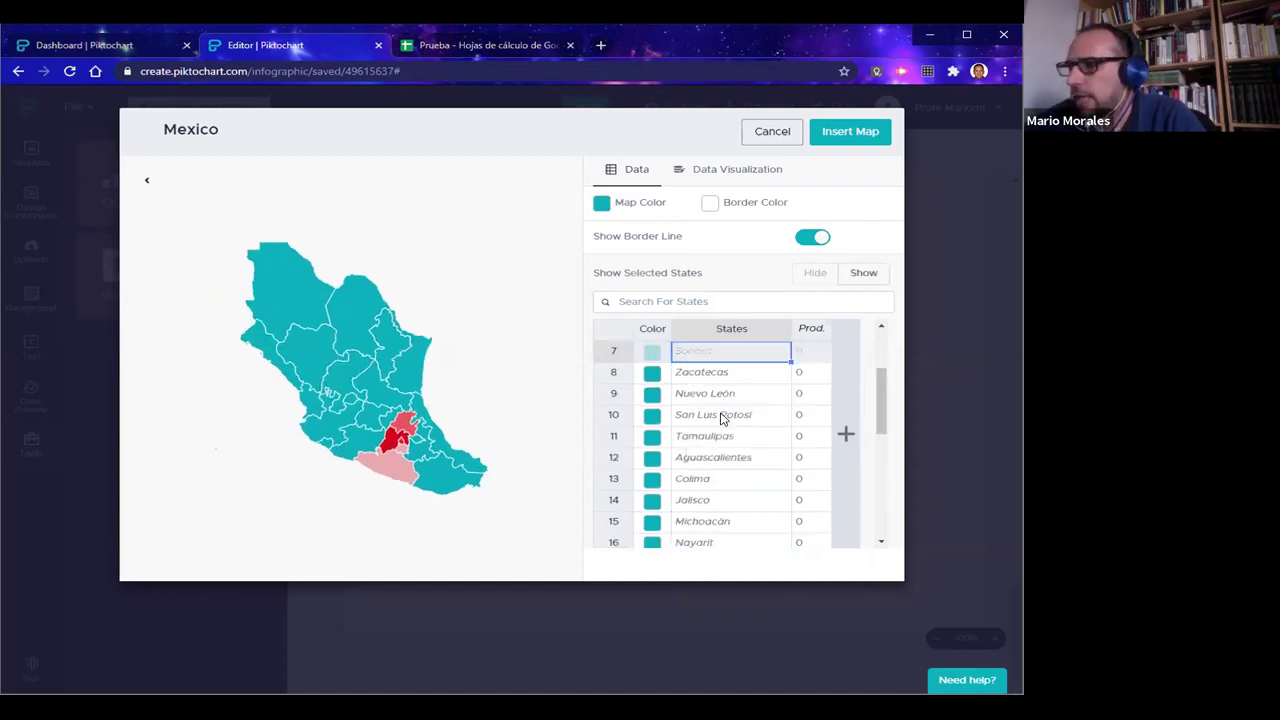
left_click(280, 272)
right_click(686, 352)
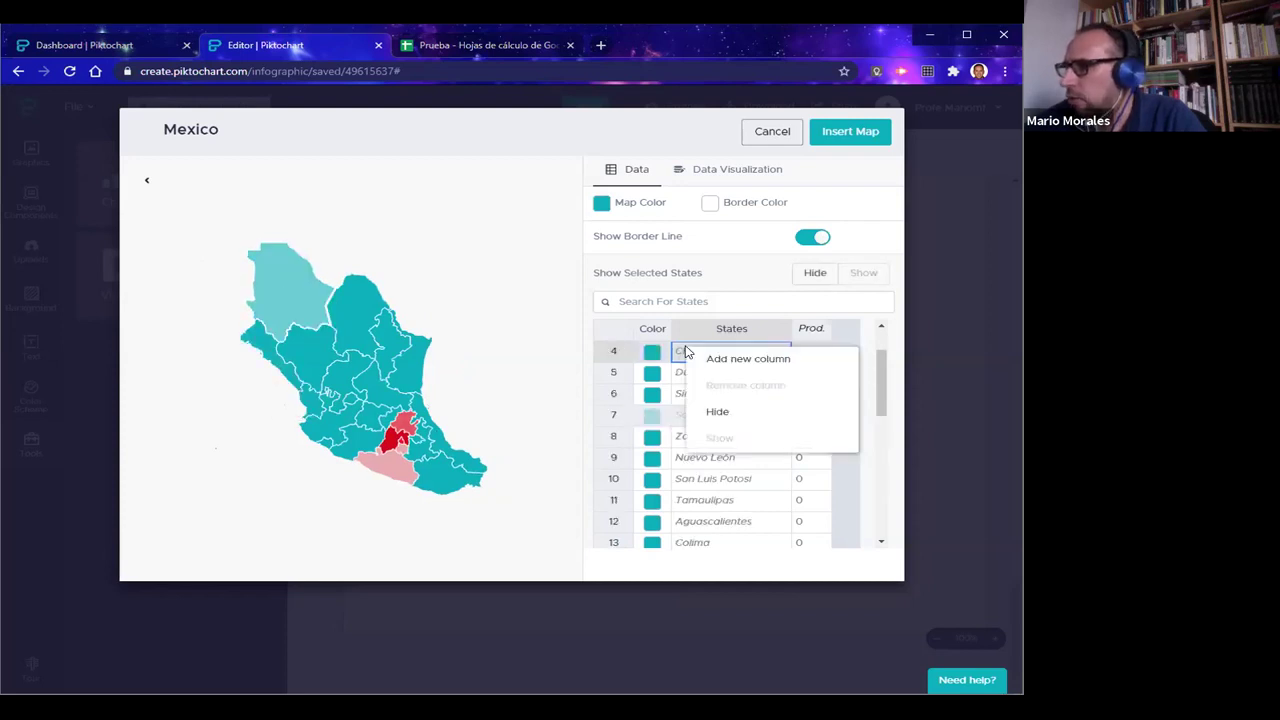
left_click(717, 411)
Hide the states of Sinaloa and Coahuila from the map
left_click(288, 358)
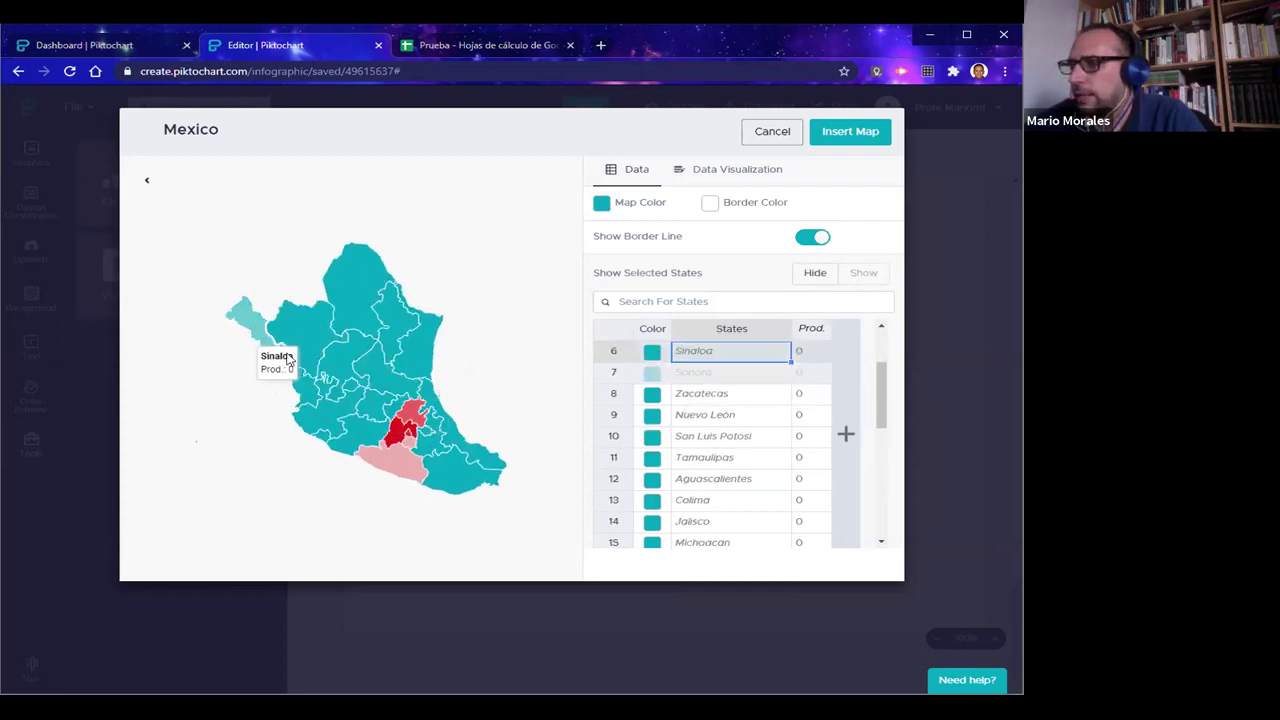
right_click(690, 353)
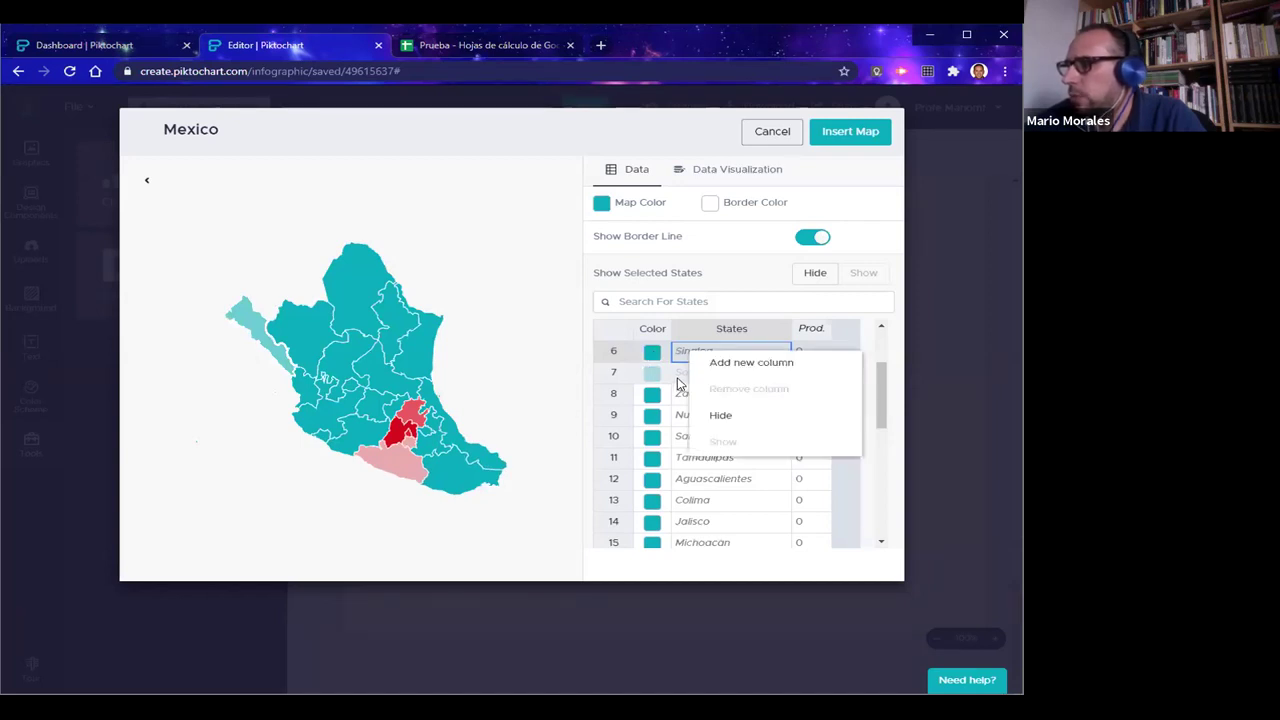
left_click(722, 415)
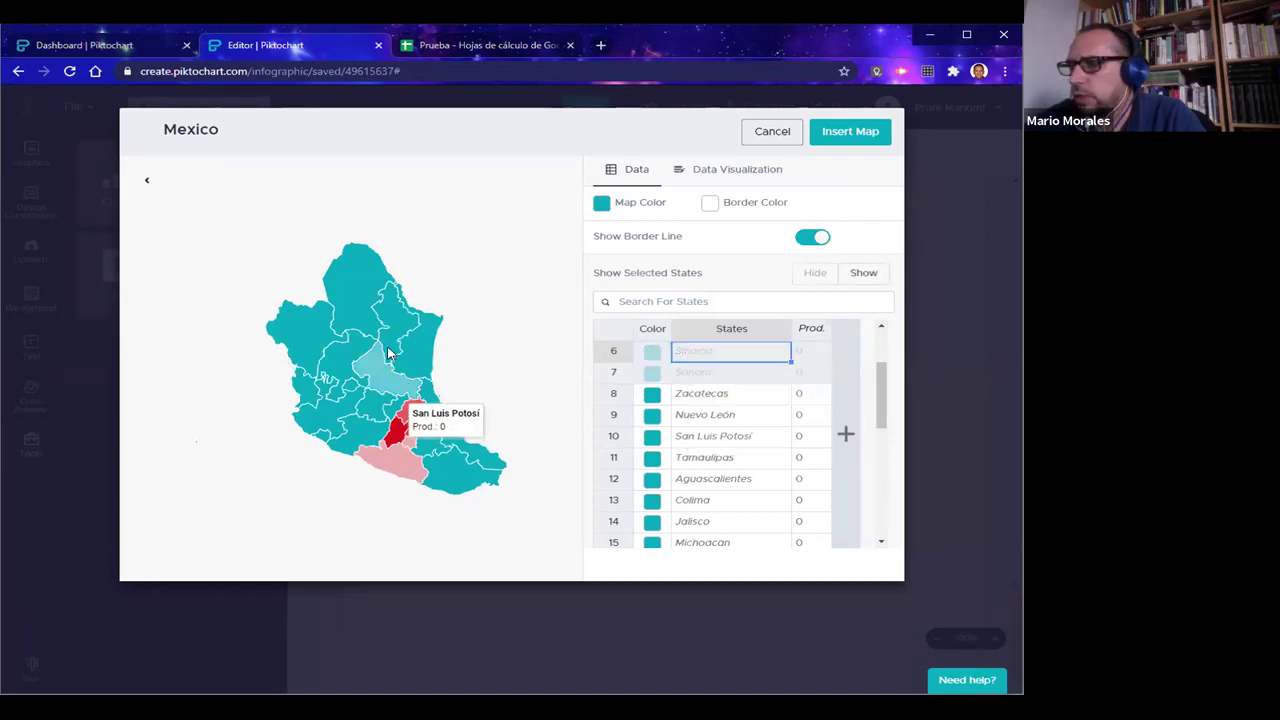
left_click(362, 285)
right_click(682, 356)
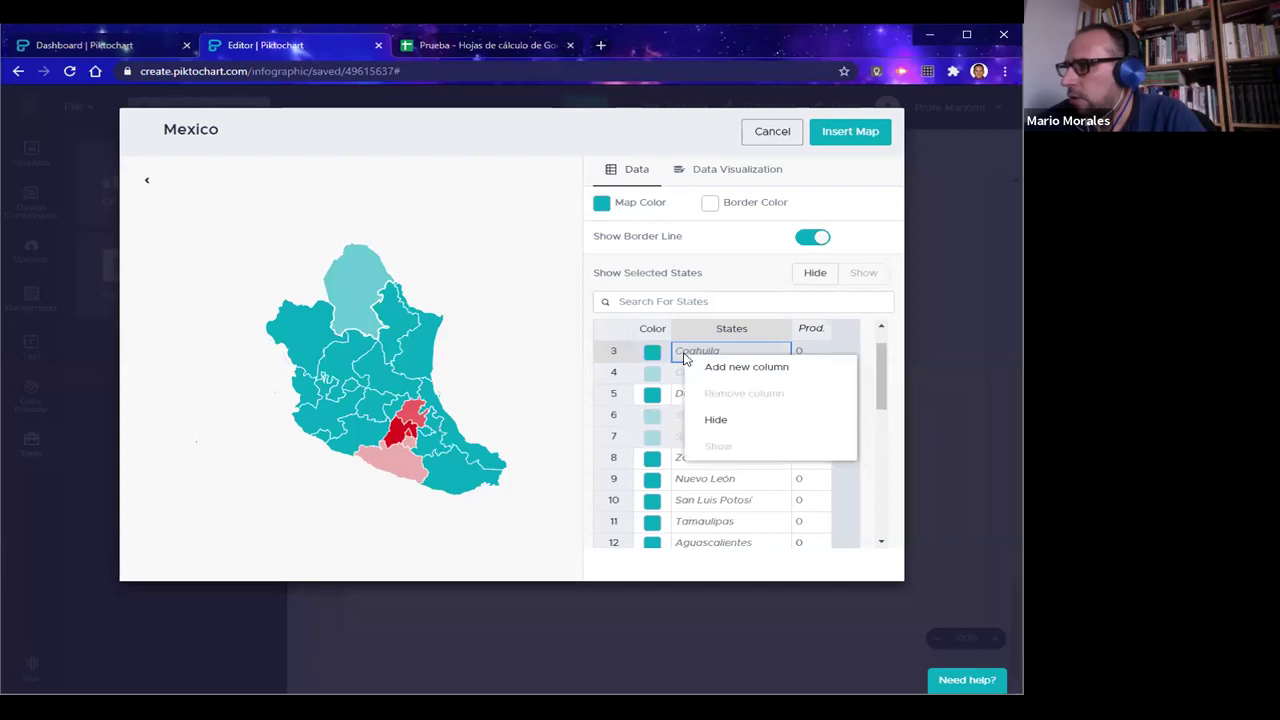
left_click(714, 420)
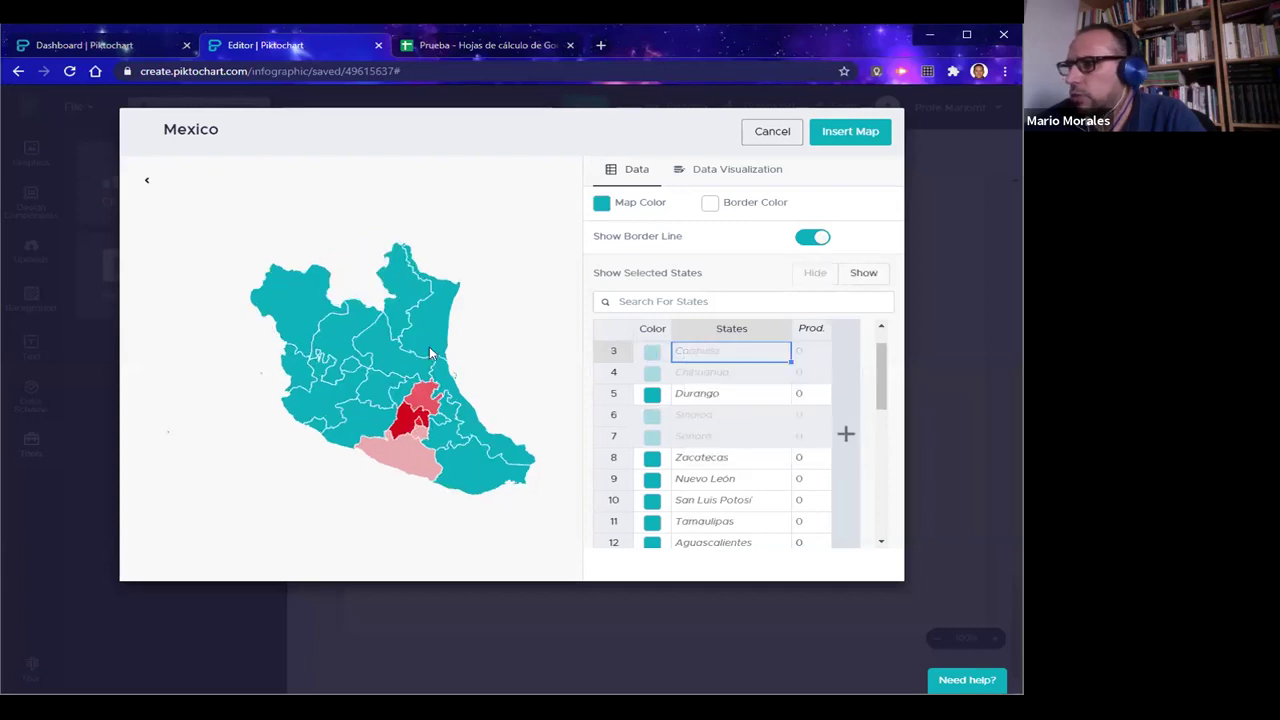
Hide the state of Durango in the northwest of the remaining map
left_click(489, 470)
left_click(295, 305)
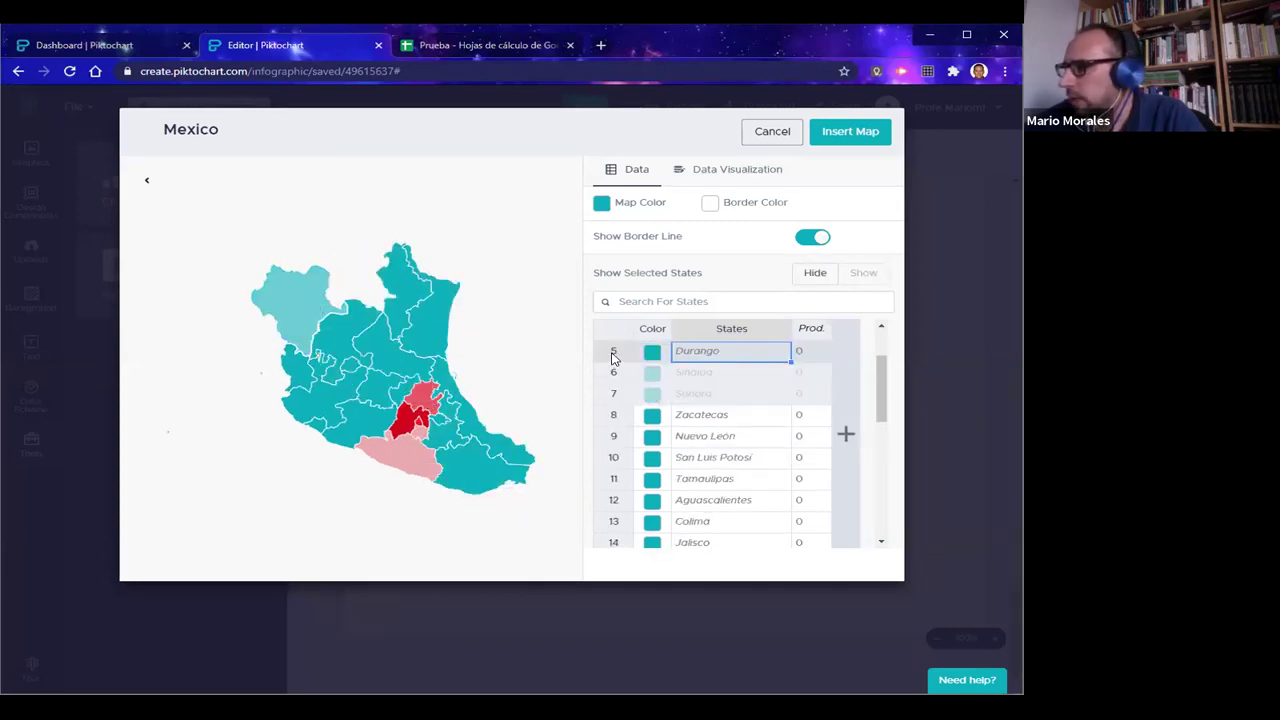
left_click(658, 358)
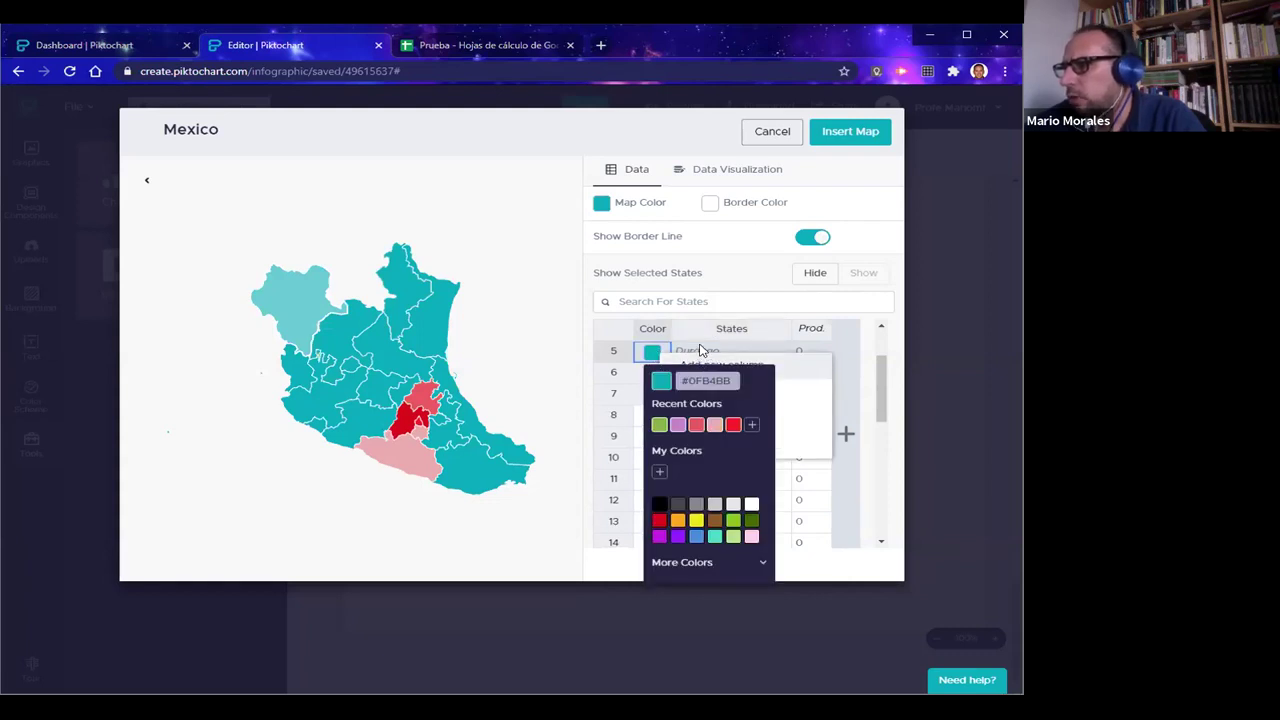
left_click(703, 352)
right_click(702, 354)
left_click(732, 418)
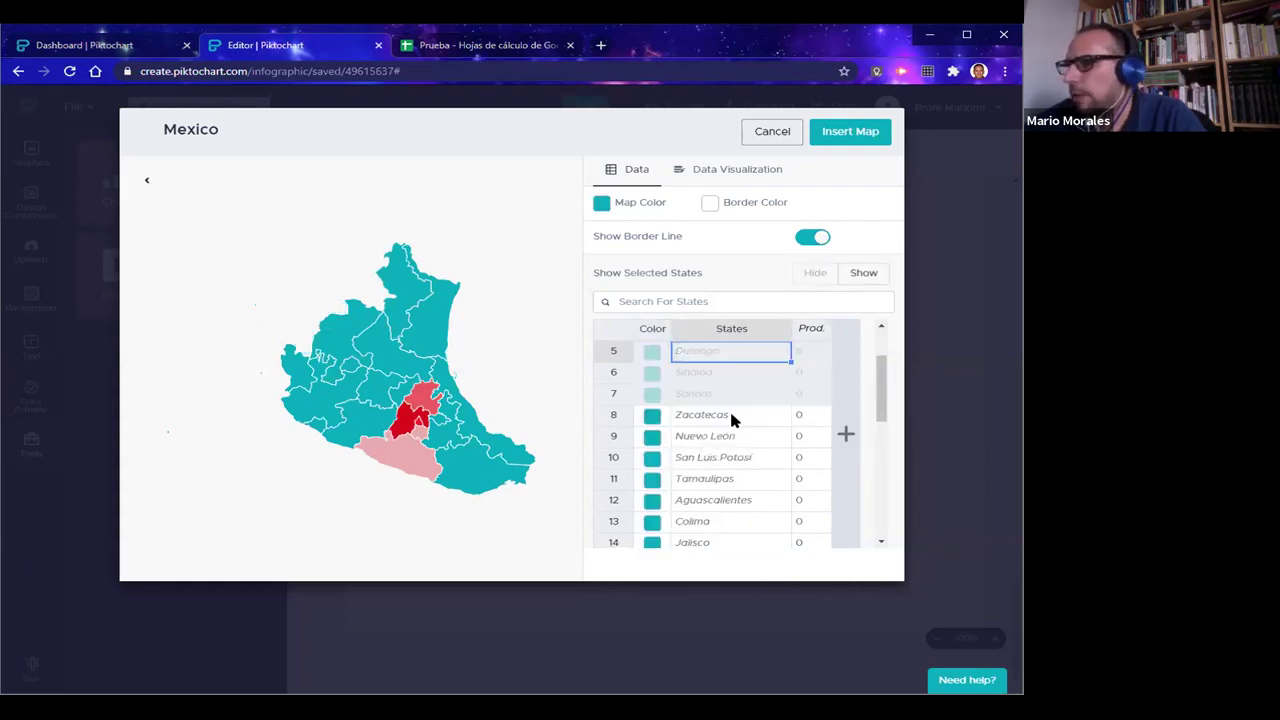
Hide the northeastern states of Nuevo León and Tamaulipas from the map
left_click(400, 272)
right_click(698, 351)
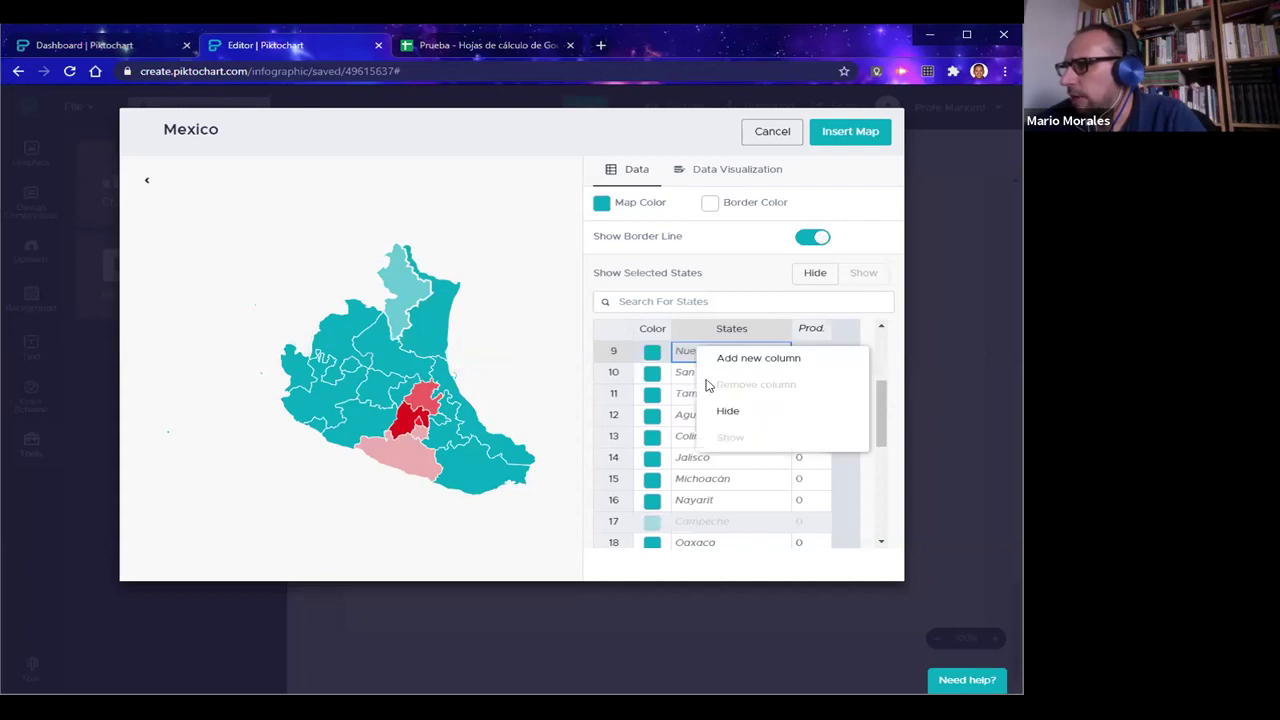
left_click(720, 412)
left_click(426, 301)
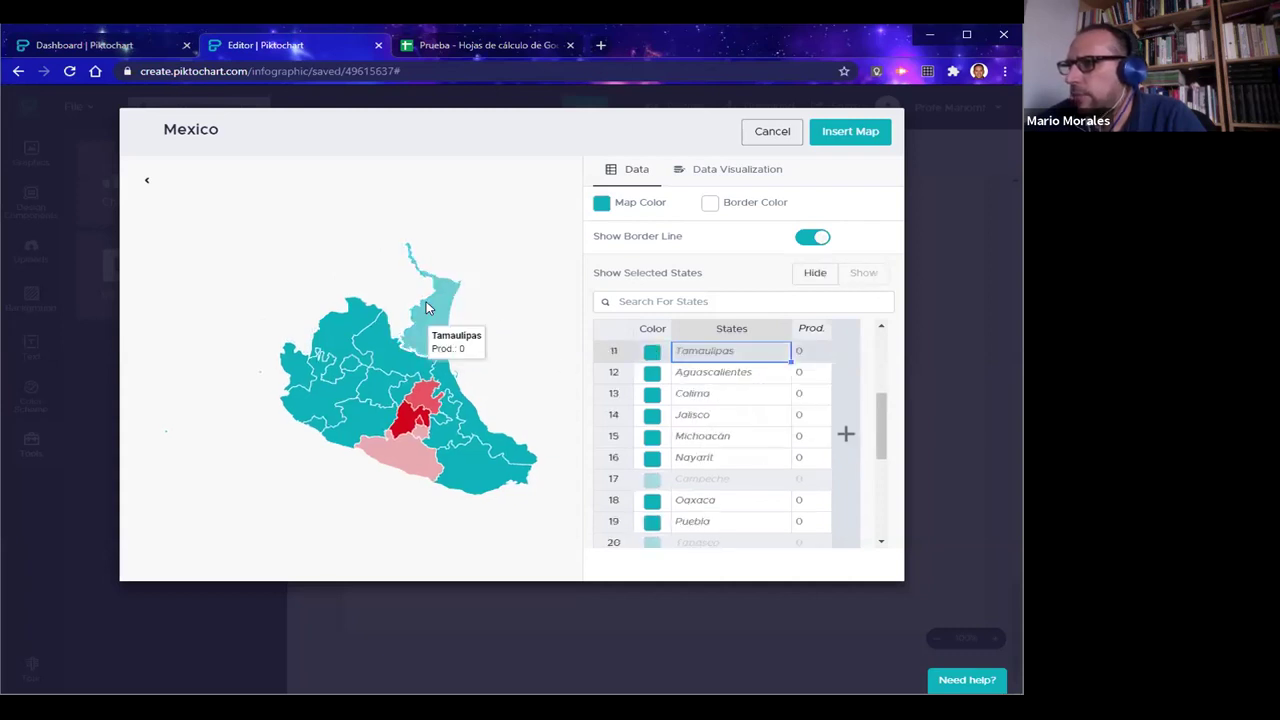
right_click(680, 355)
left_click(703, 414)
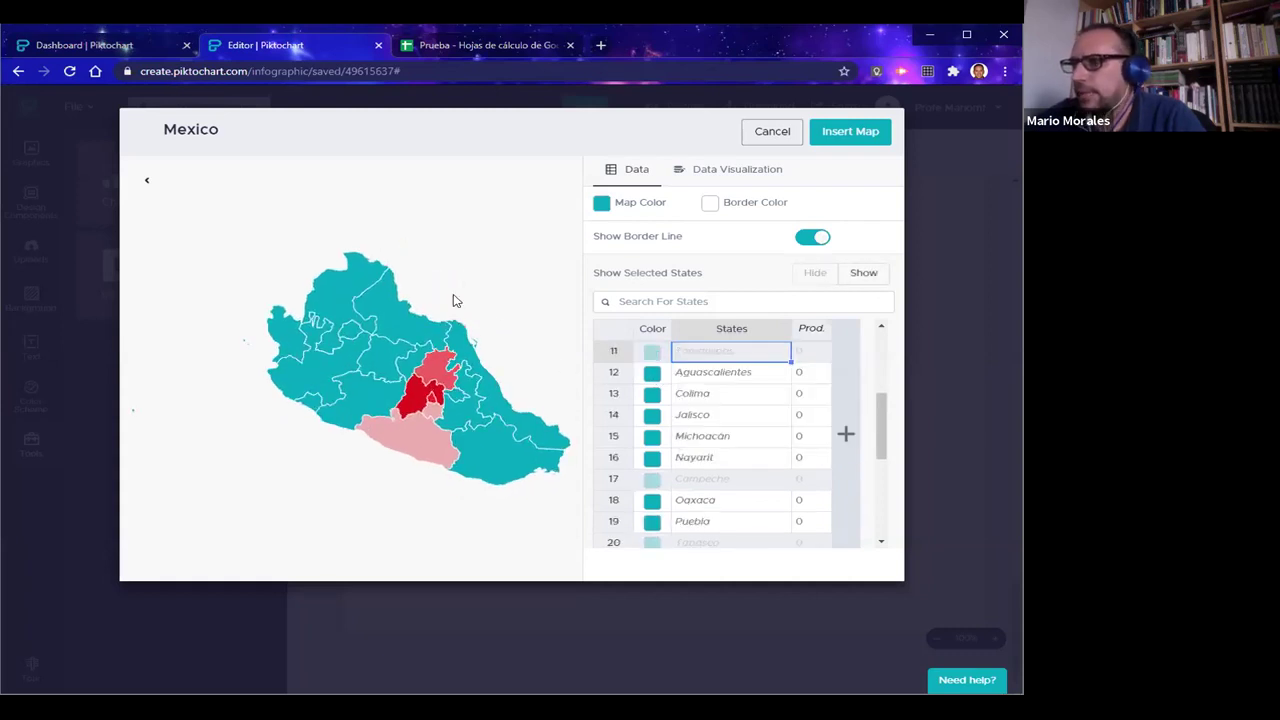
Hide the Pacific coast states of Colima and Nayarit from the map
left_click(133, 415)
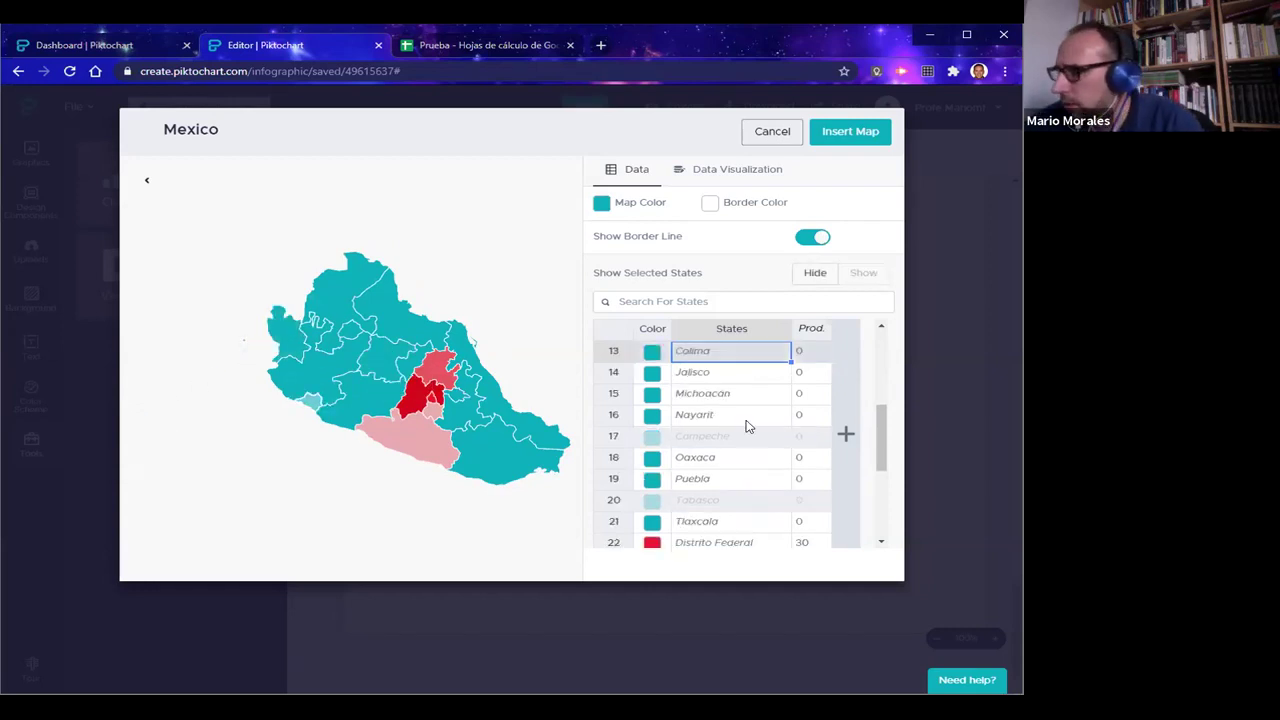
right_click(699, 355)
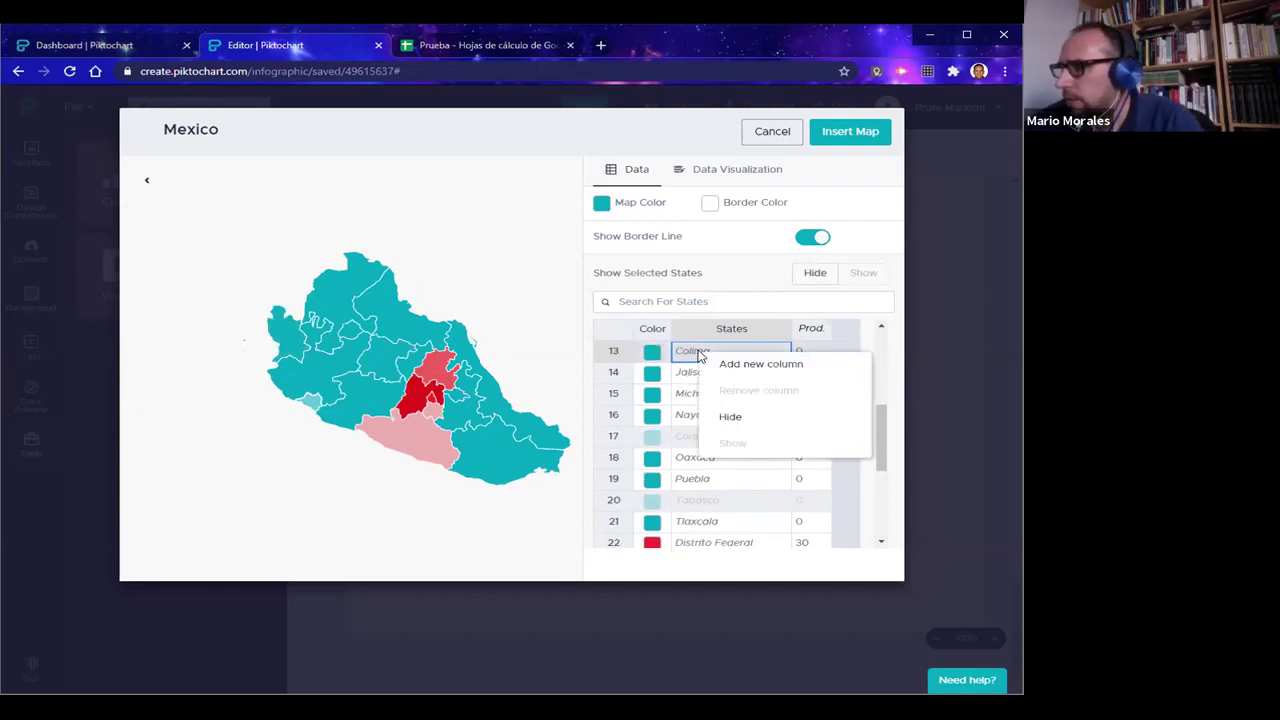
left_click(728, 417)
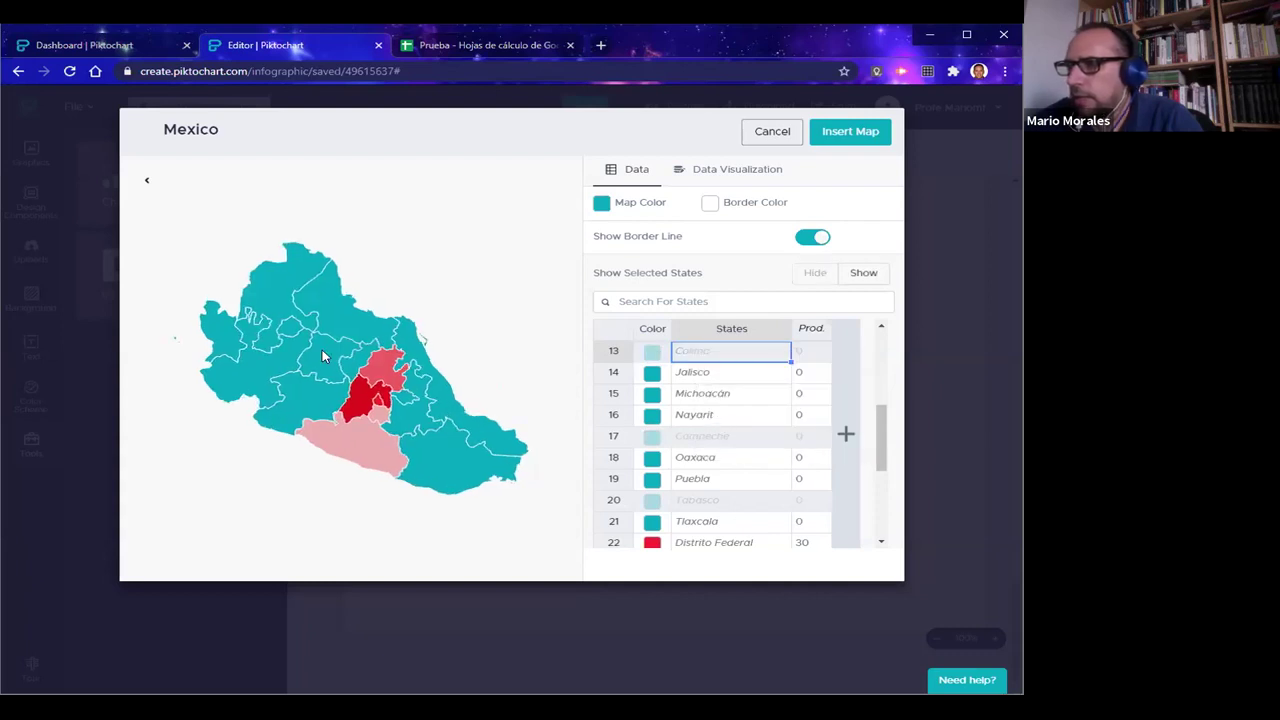
left_click(200, 345)
right_click(699, 355)
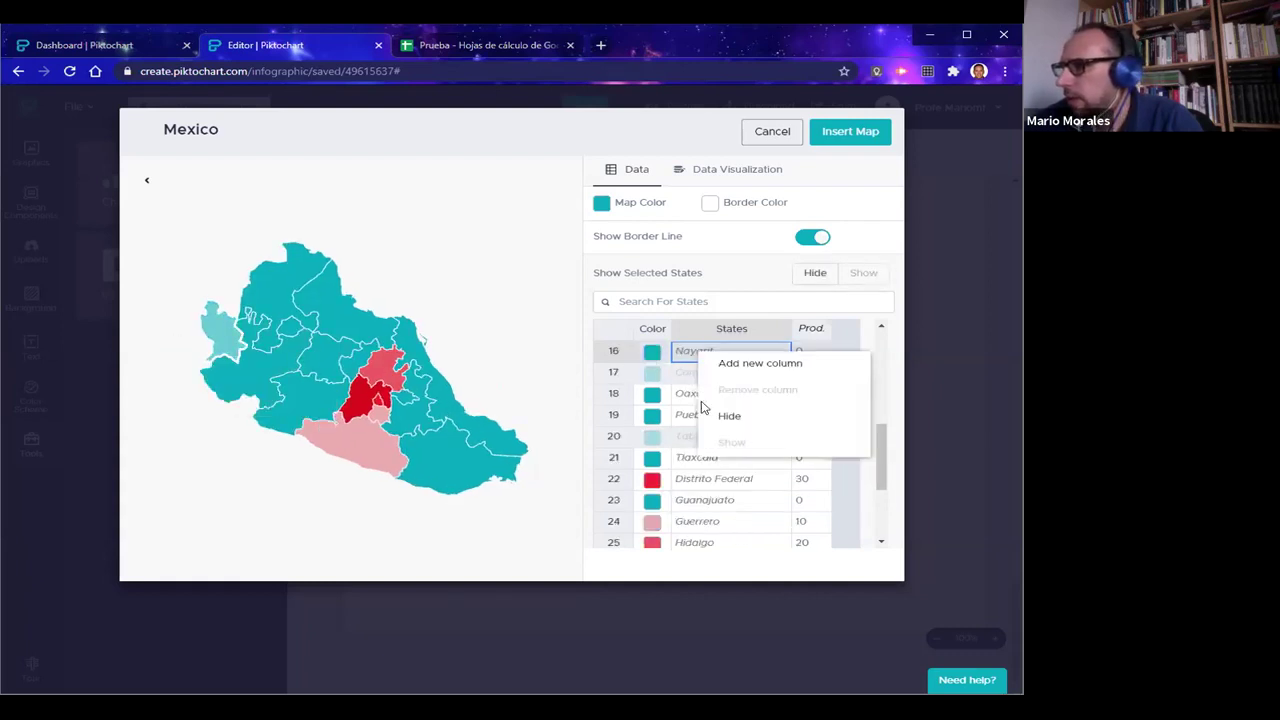
left_click(712, 417)
Insert the trimmed Mexico map into the infographic and deselect it
left_click(478, 300)
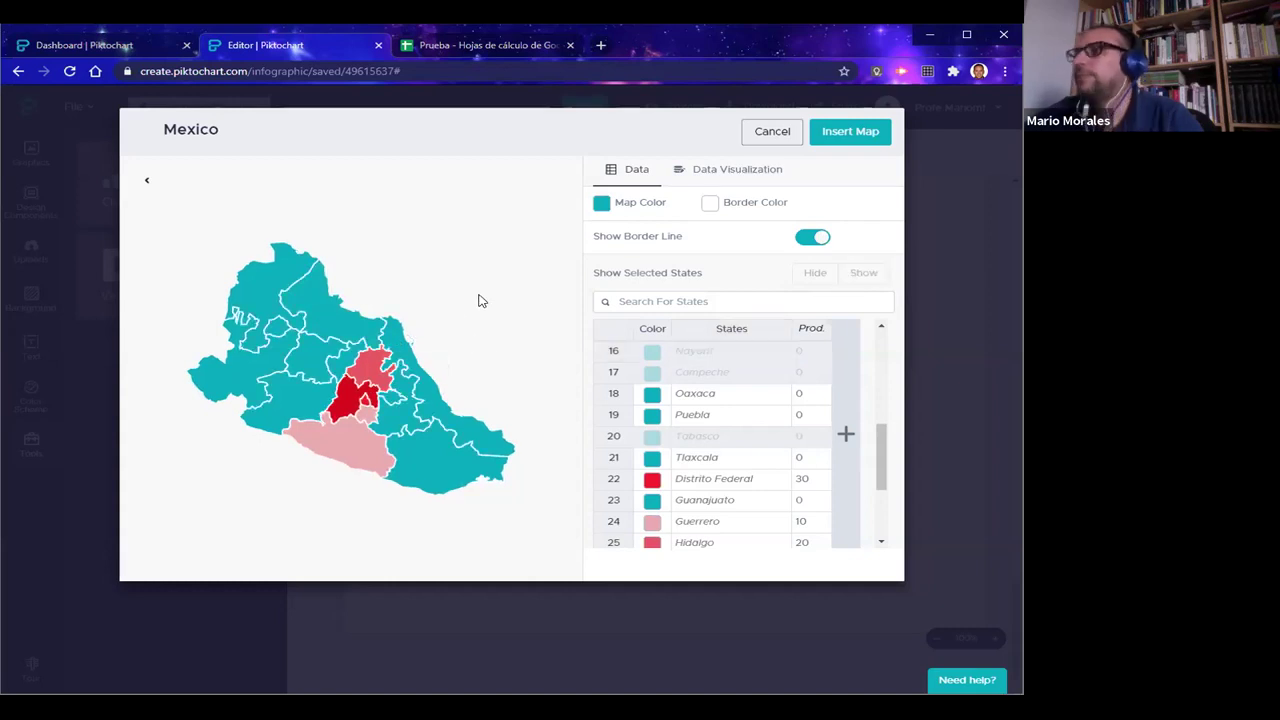
left_click(848, 131)
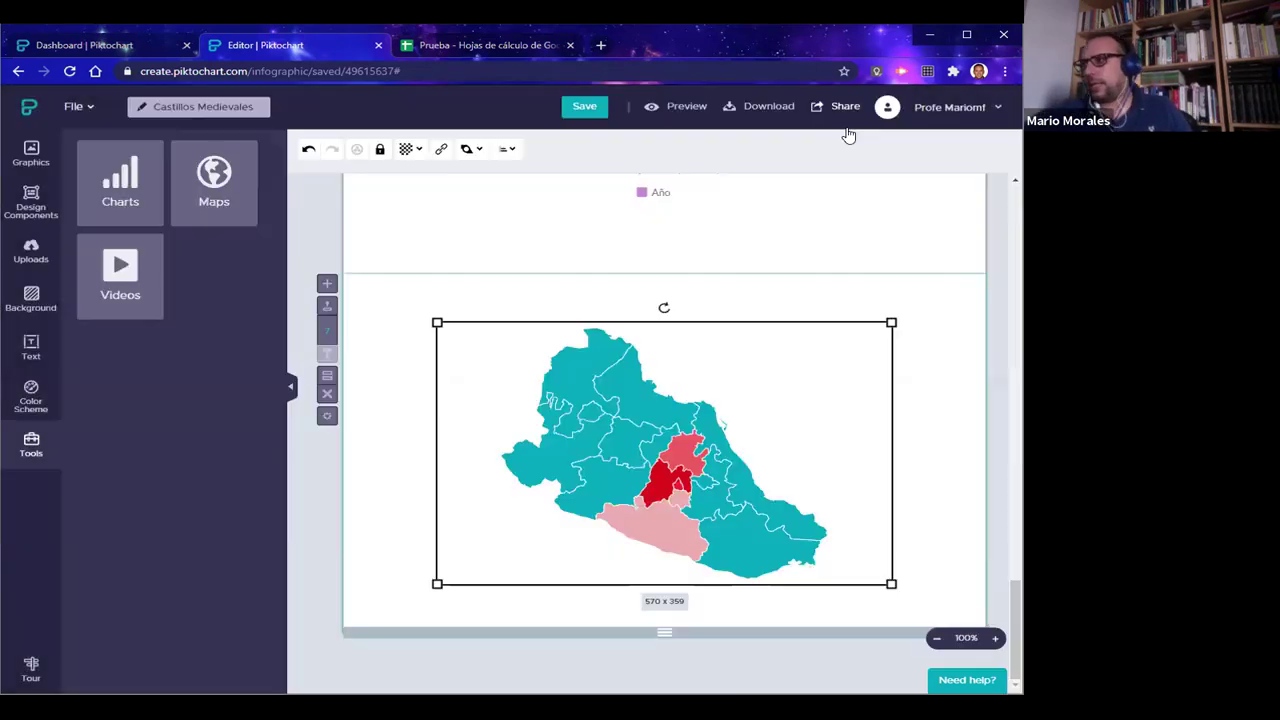
left_click(954, 360)
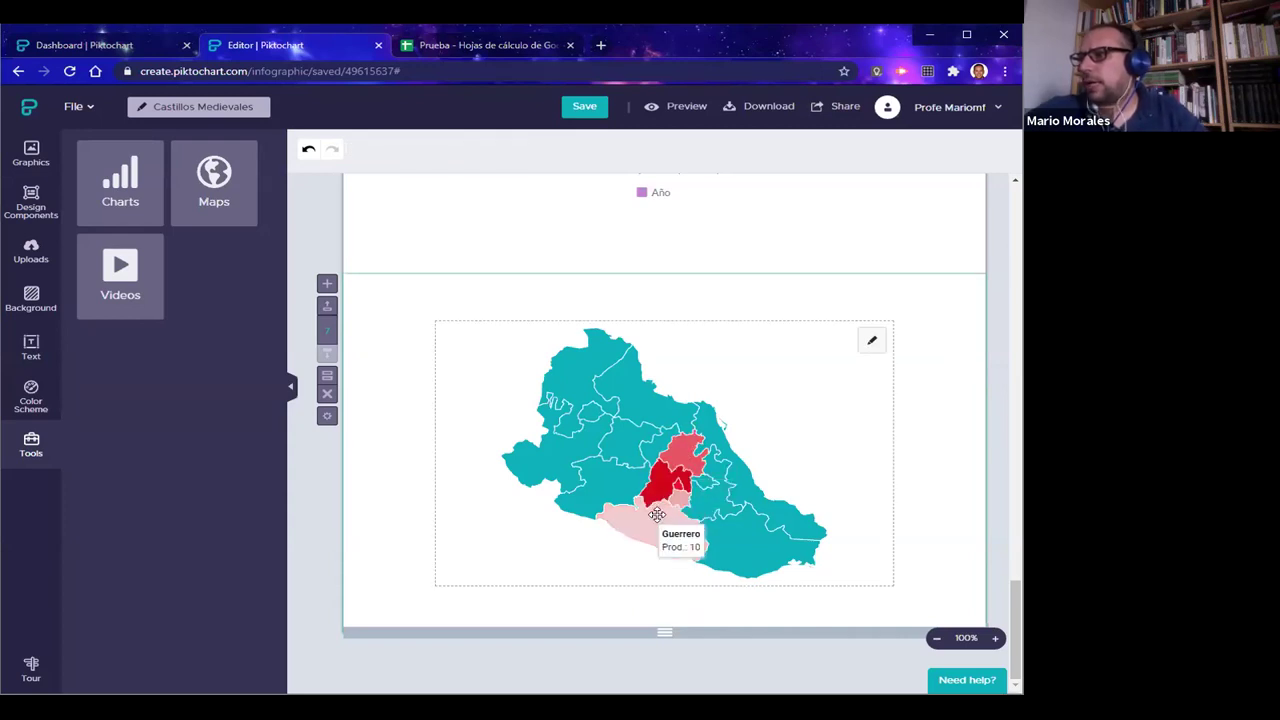
Preview the infographic's map and bar chart sections, and return to editing
left_click(687, 107)
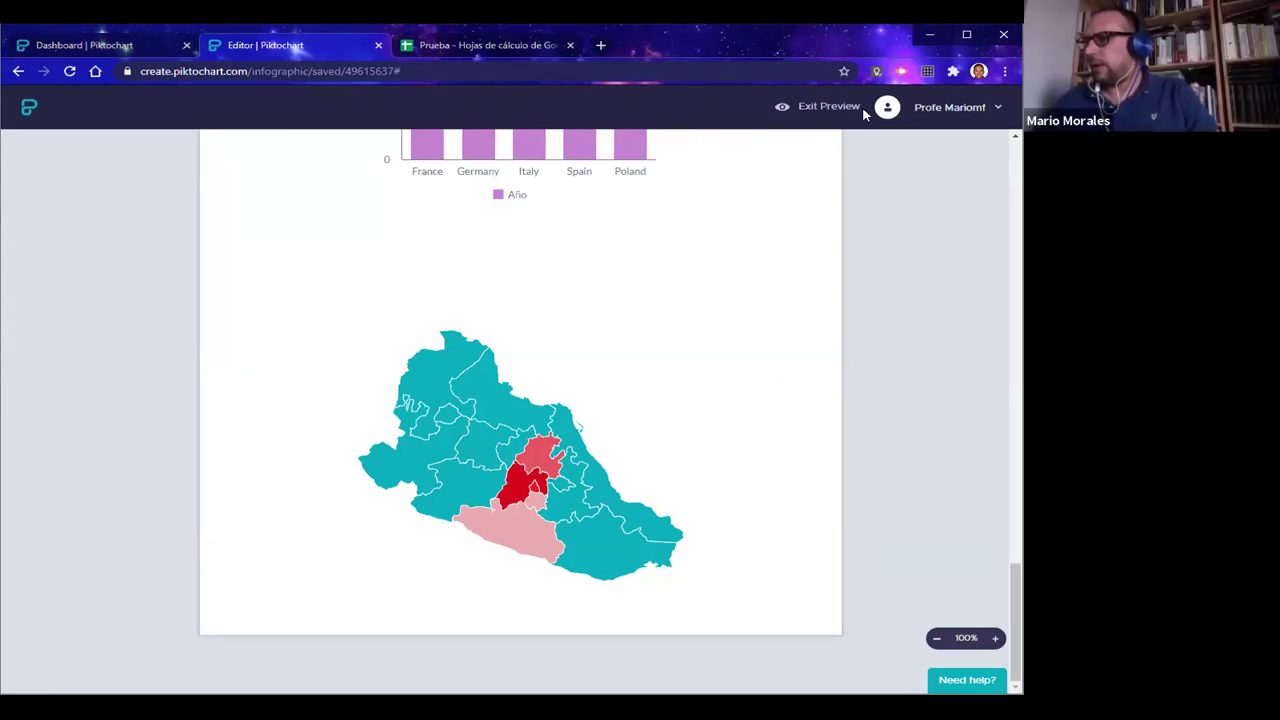
scroll(846, 311, "up", 2)
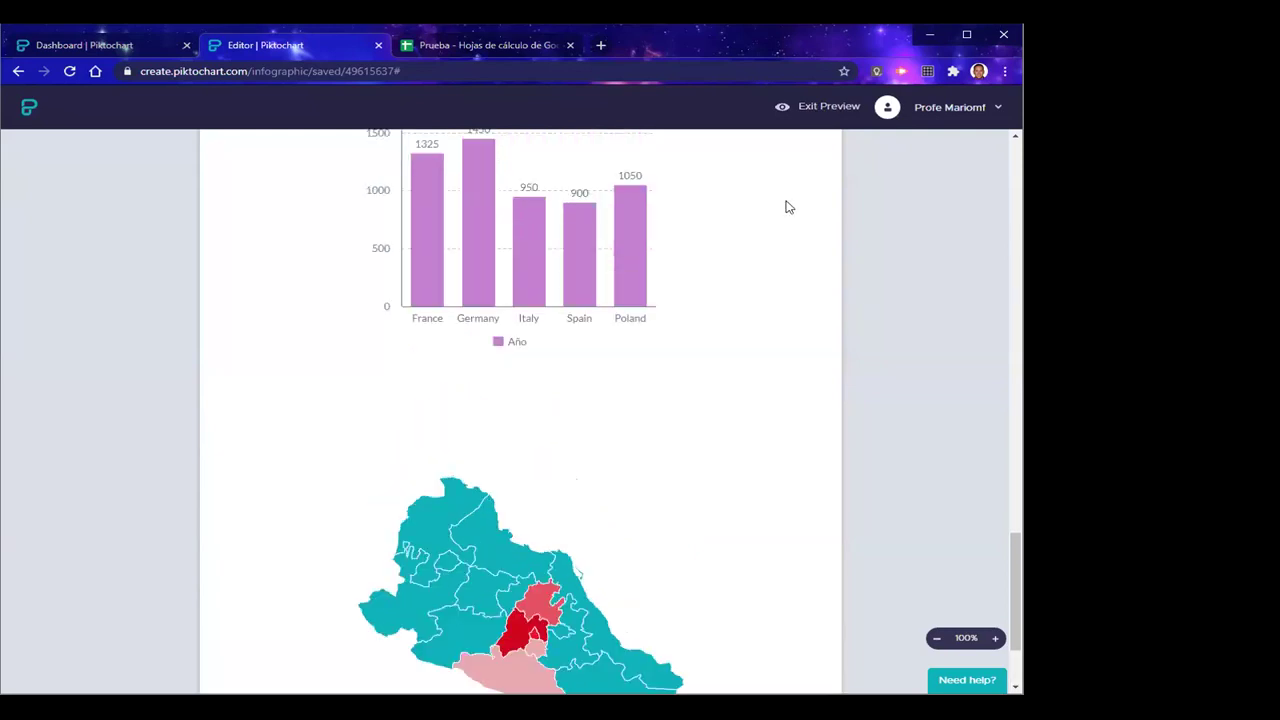
left_click(823, 107)
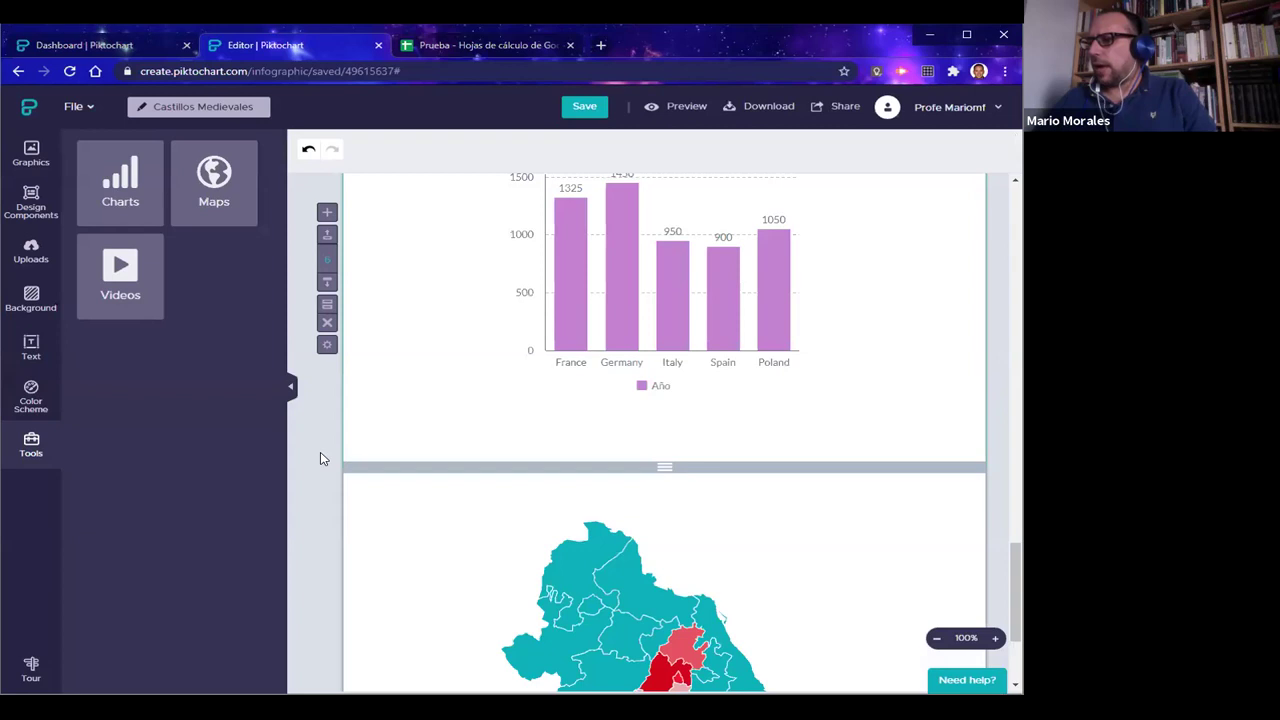
Add a blank block after the bar chart block and move it below the Mexico map block
left_click(327, 212)
scroll(322, 216, "down", 2)
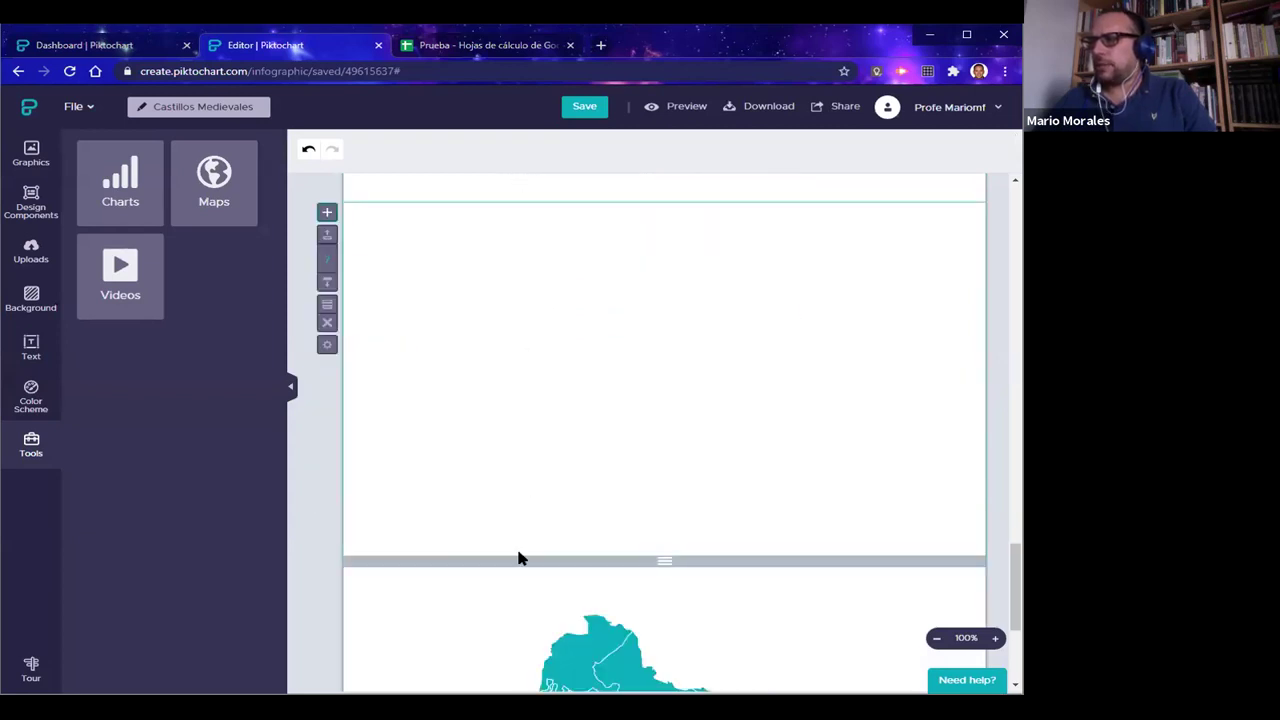
left_click(327, 281)
scroll(420, 405, "down", 2)
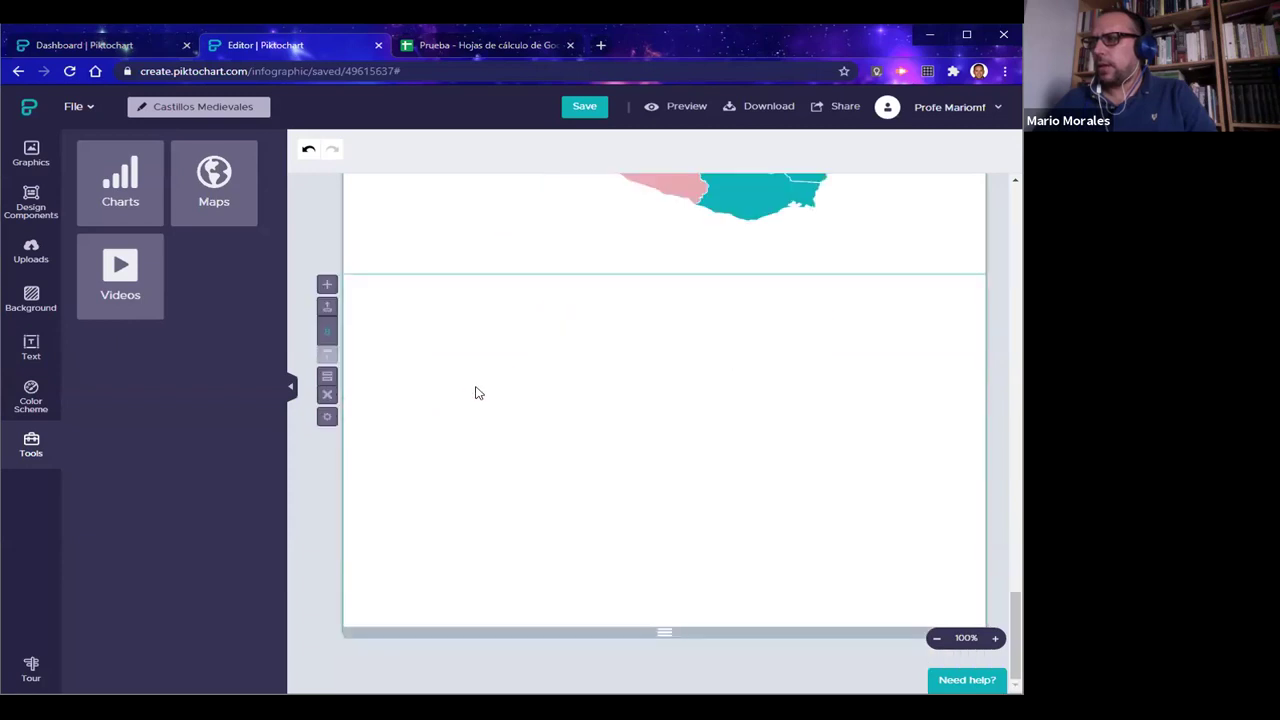
Bring up the video URL entry for the blank block and open youtube.com in a new browser tab
left_click(129, 289)
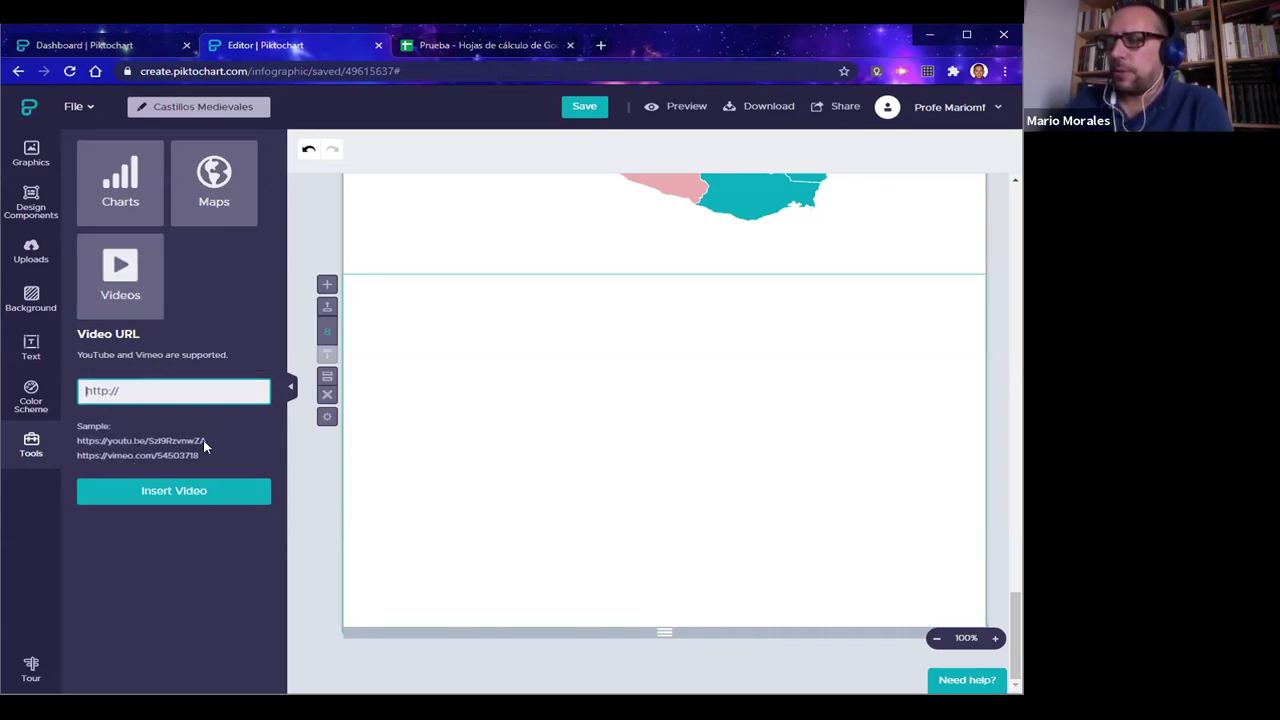
left_click(166, 395)
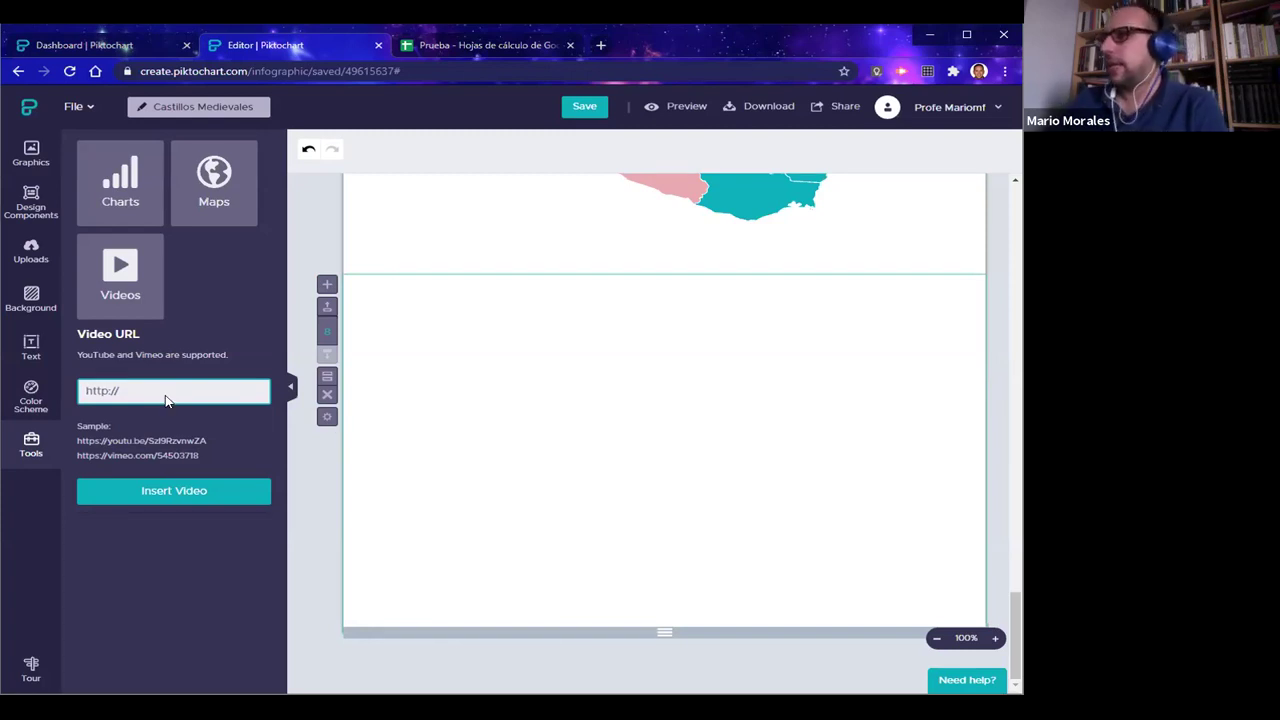
left_click(601, 45)
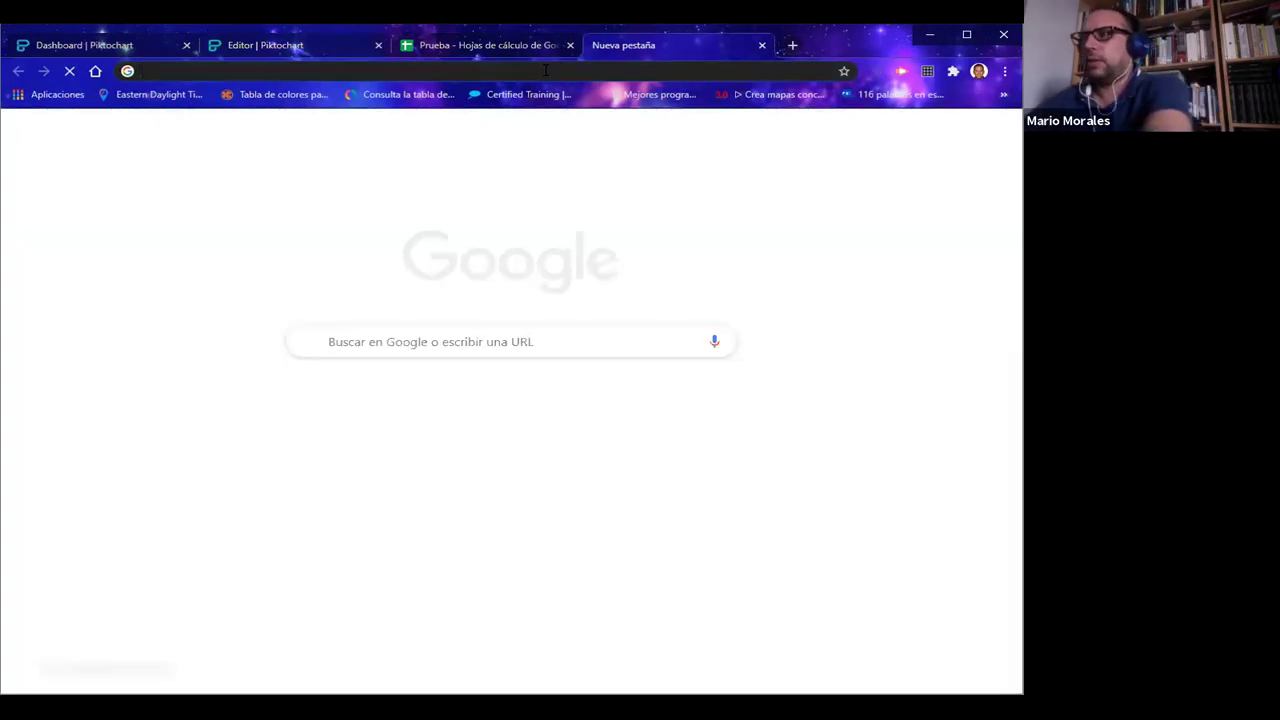
type("youtube.com")
key("Return")
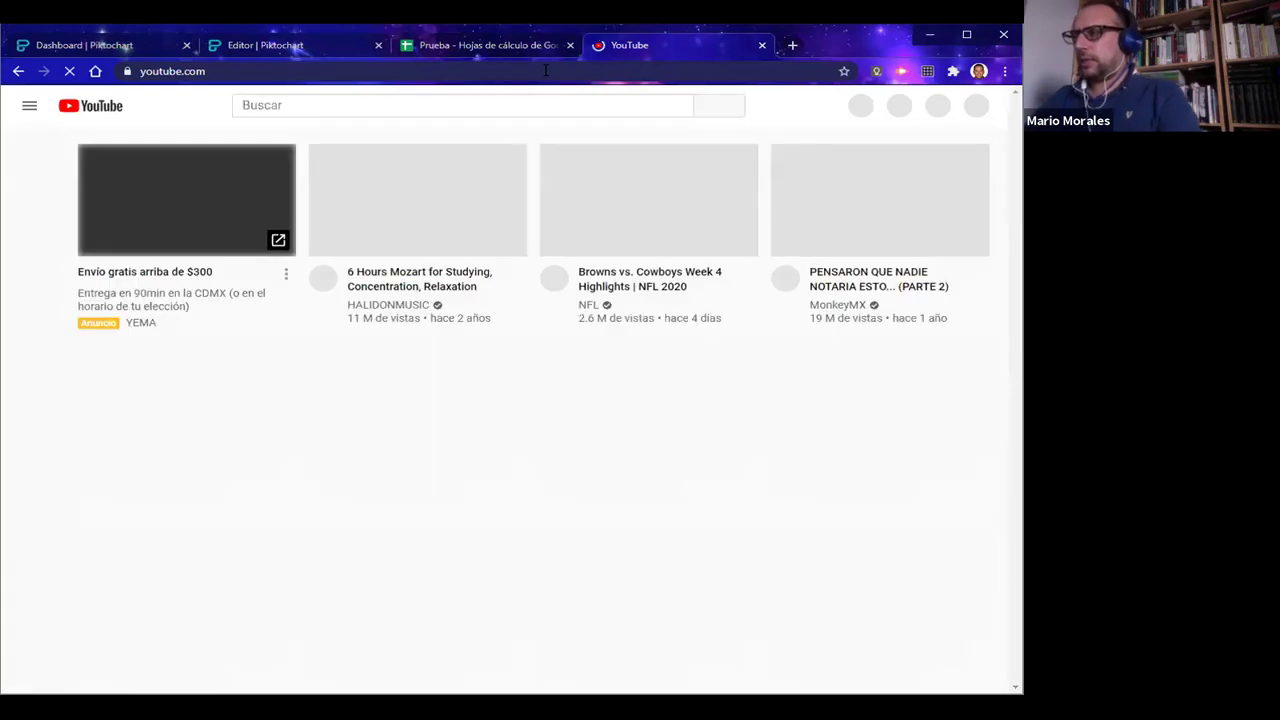
Search YouTube for "castillo medieval"
left_click(455, 110)
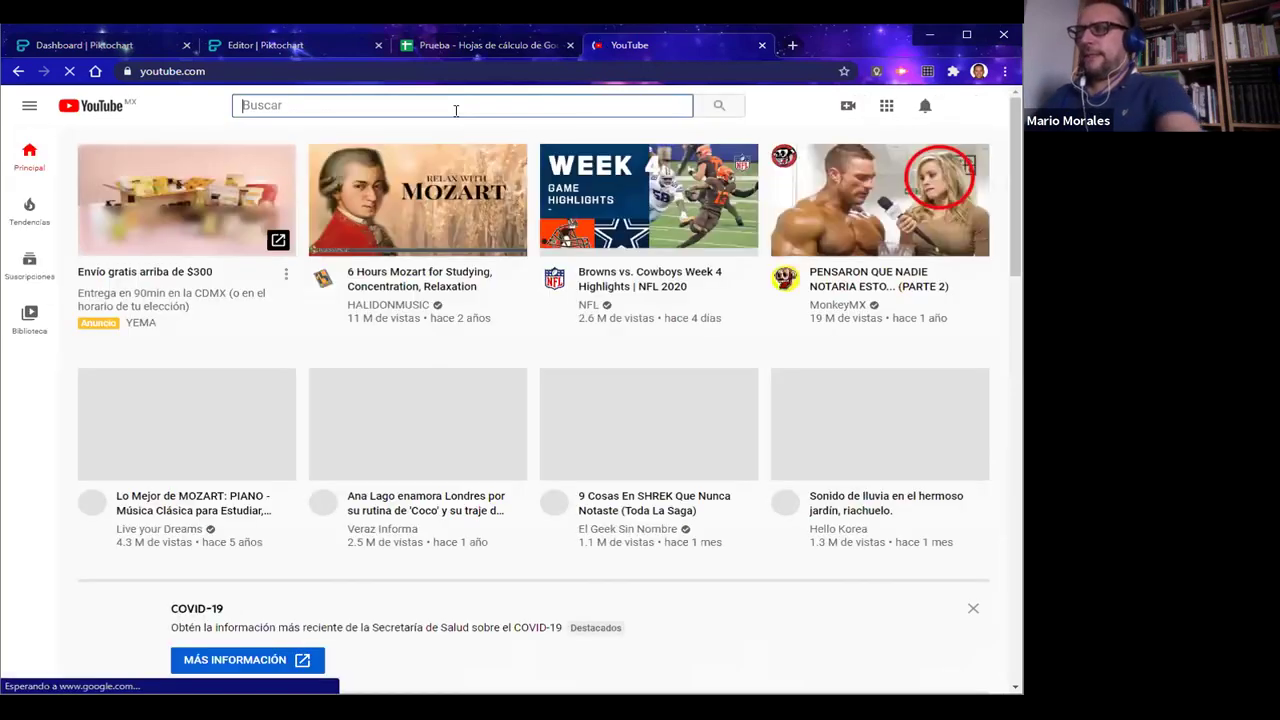
type("castill")
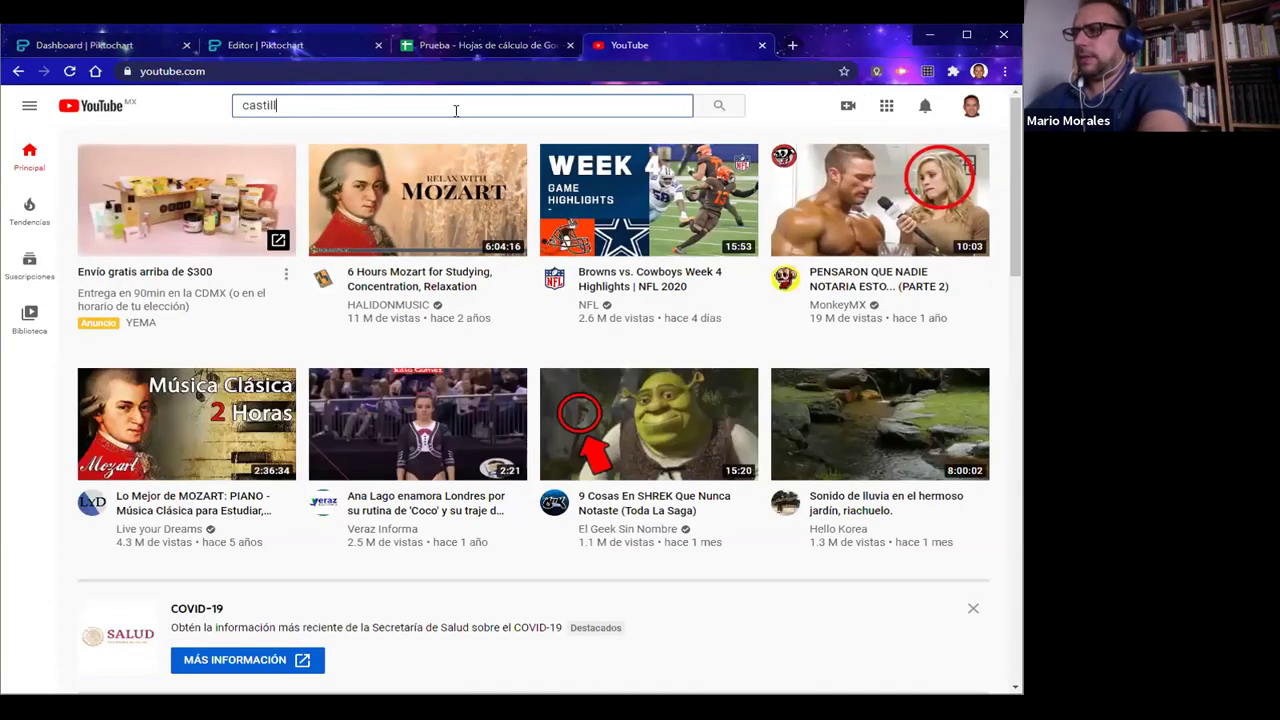
type("o medieval")
key("Return")
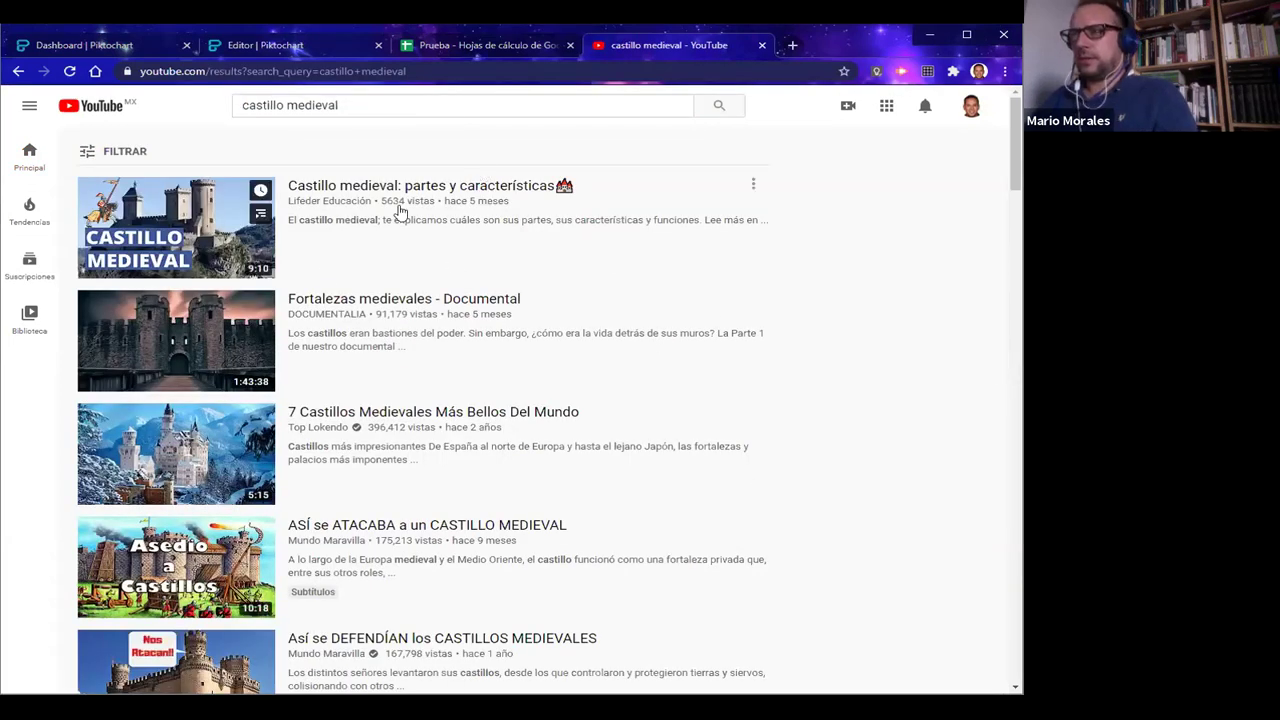
Open the video "Castillo medieval: partes y características", copy its web address and close the YouTube tab
left_click(389, 192)
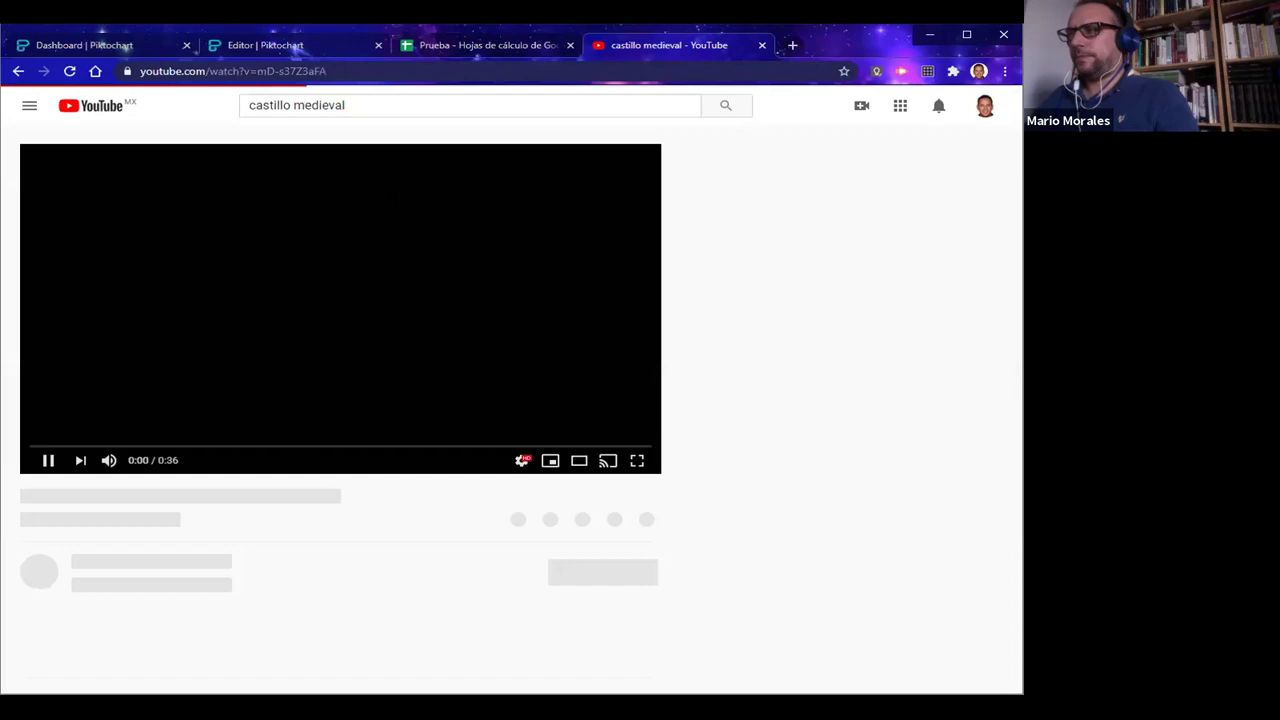
left_click(281, 78)
key("ctrl+c")
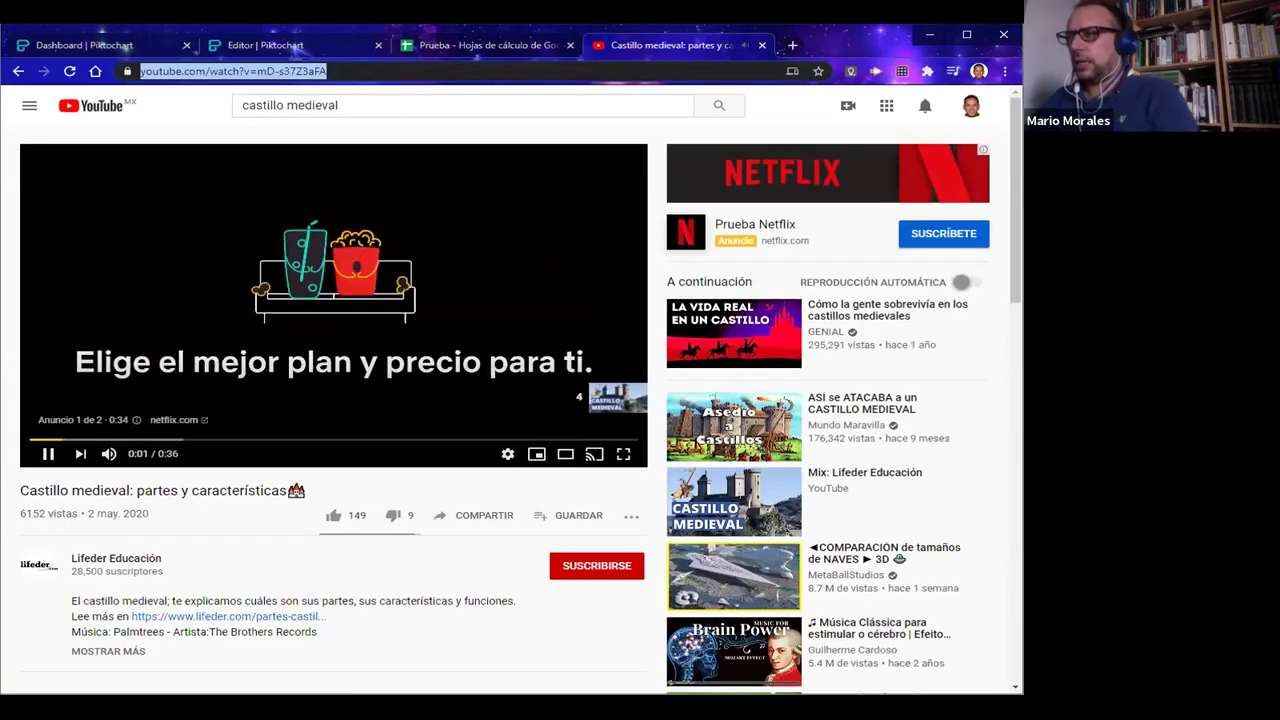
left_click(762, 46)
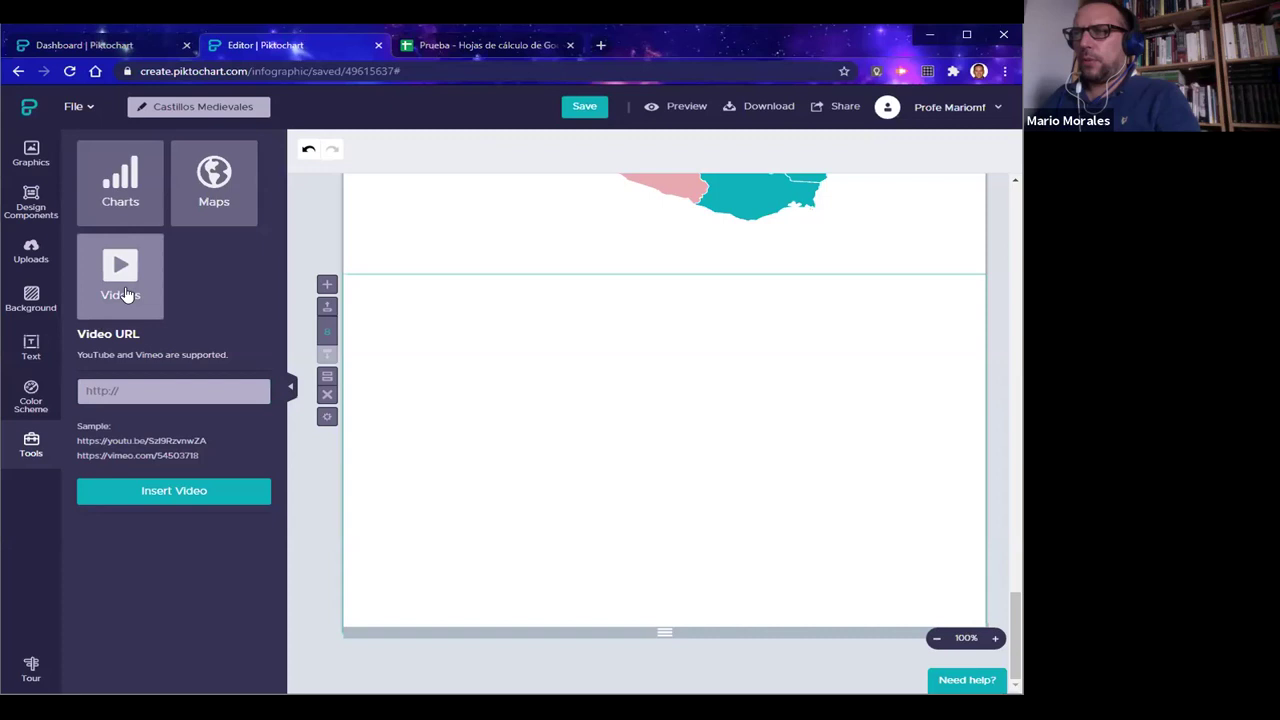
Insert the YouTube video into the blank block using the copied web address
left_click(146, 390)
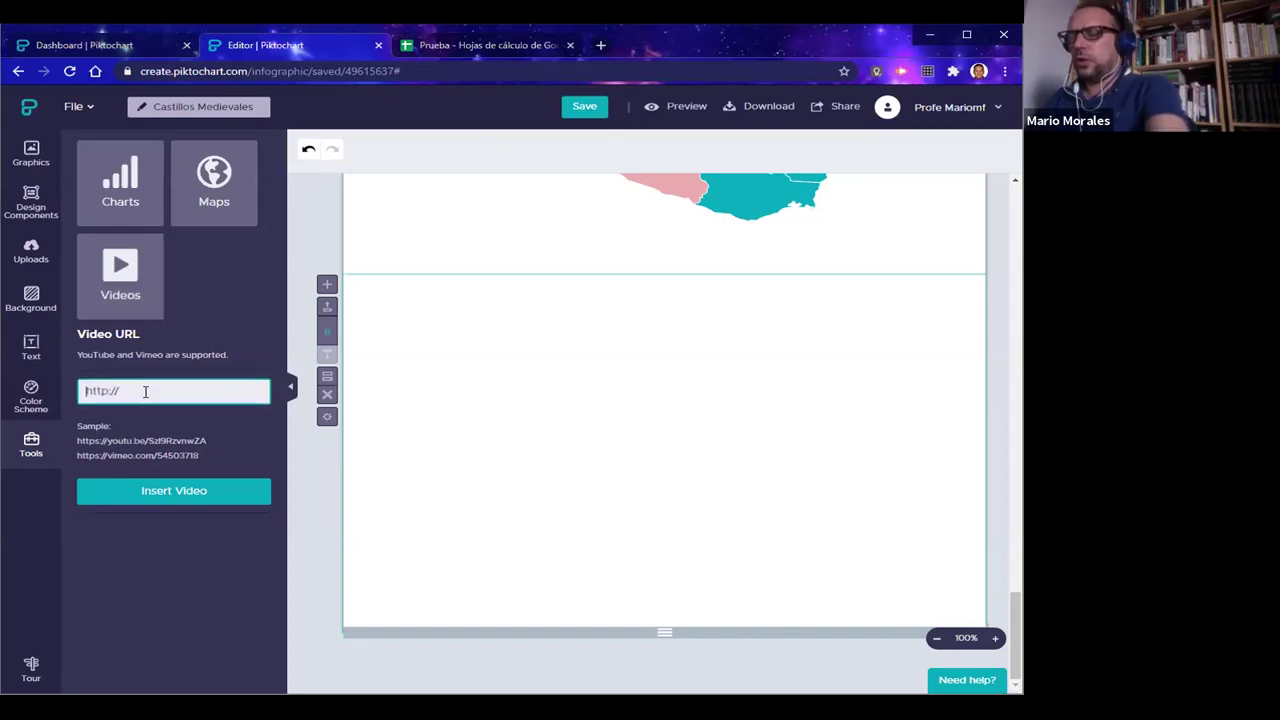
key("ctrl+v")
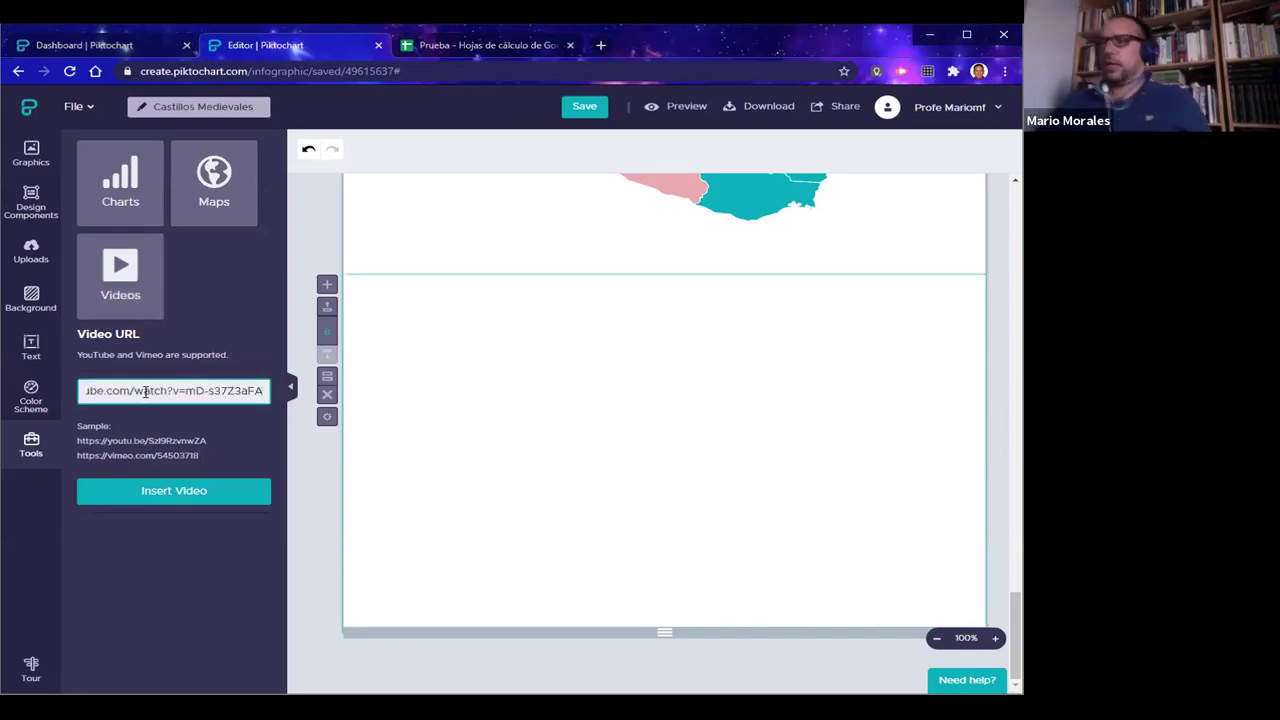
left_click(165, 492)
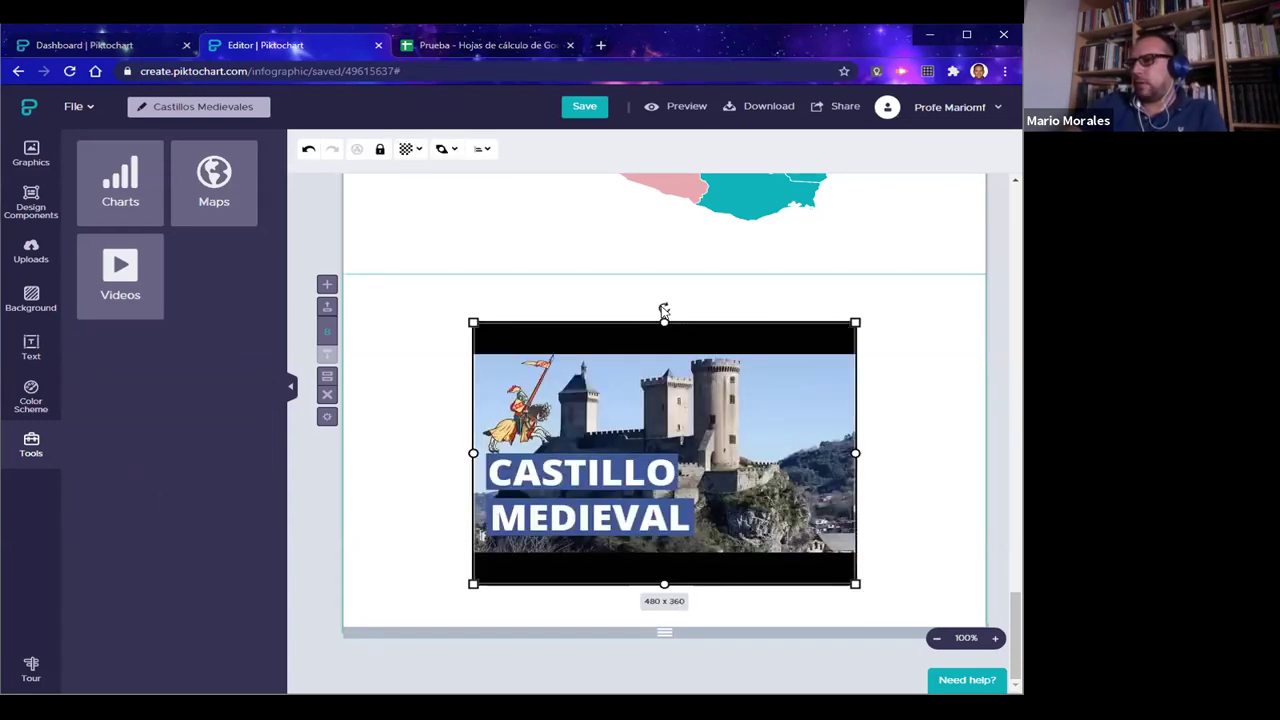
Tilt the castle video slightly counterclockwise, shrink it to about 418 x 309 and keep it centred in its block
left_click_drag(664, 310, 631, 300)
left_click_drag(692, 438, 692, 428)
left_click_drag(447, 350, 505, 380)
left_click_drag(729, 489, 699, 461)
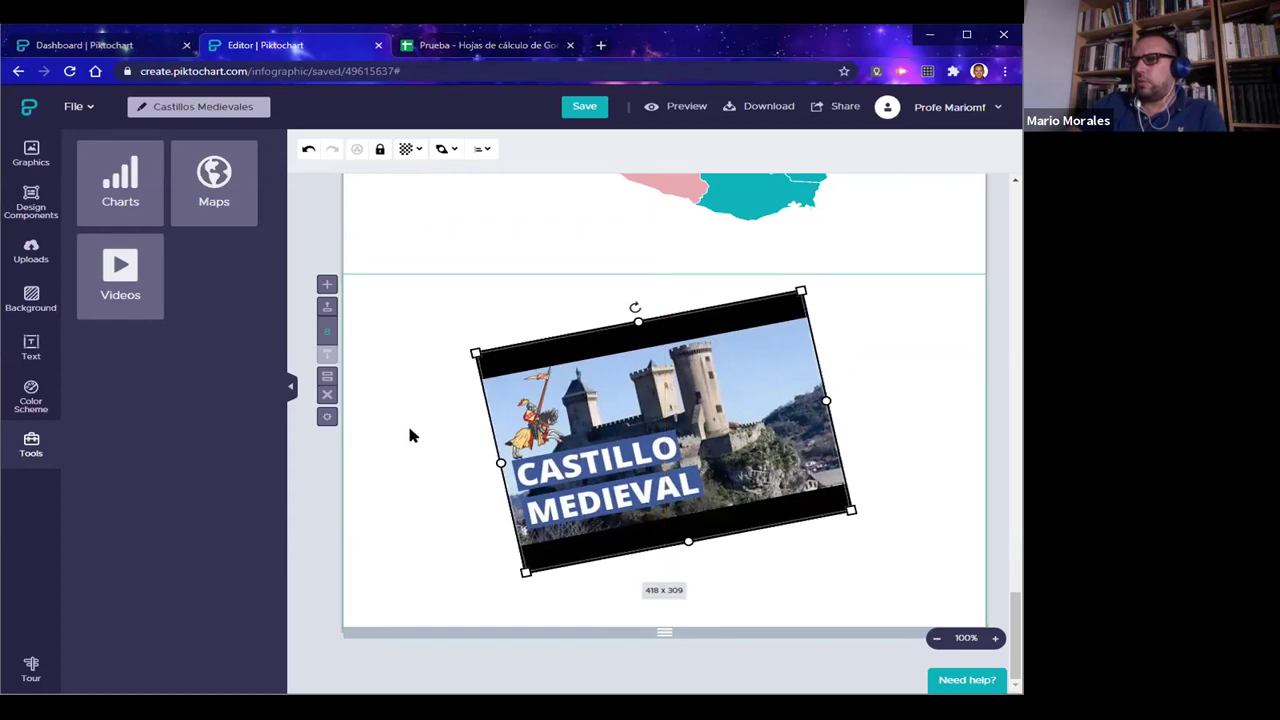
left_click(410, 435)
Show the Urban Landscape category of the shapes and icons library
left_click(27, 160)
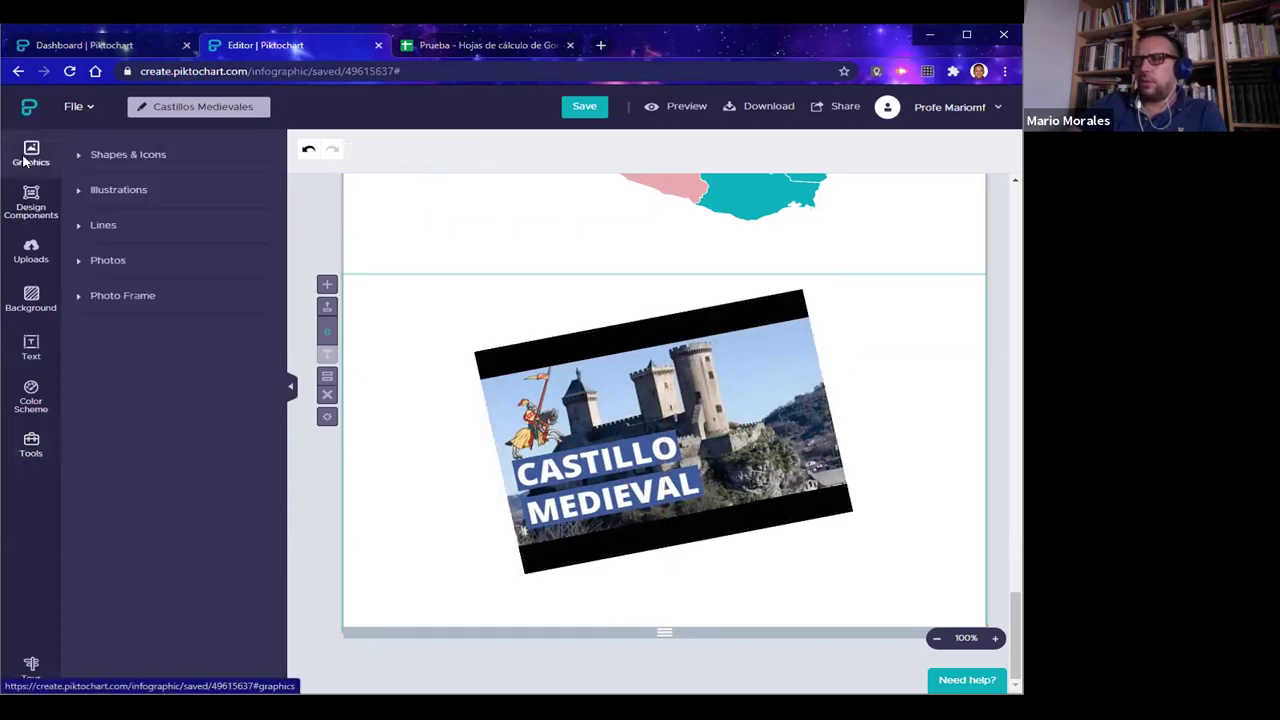
left_click(118, 158)
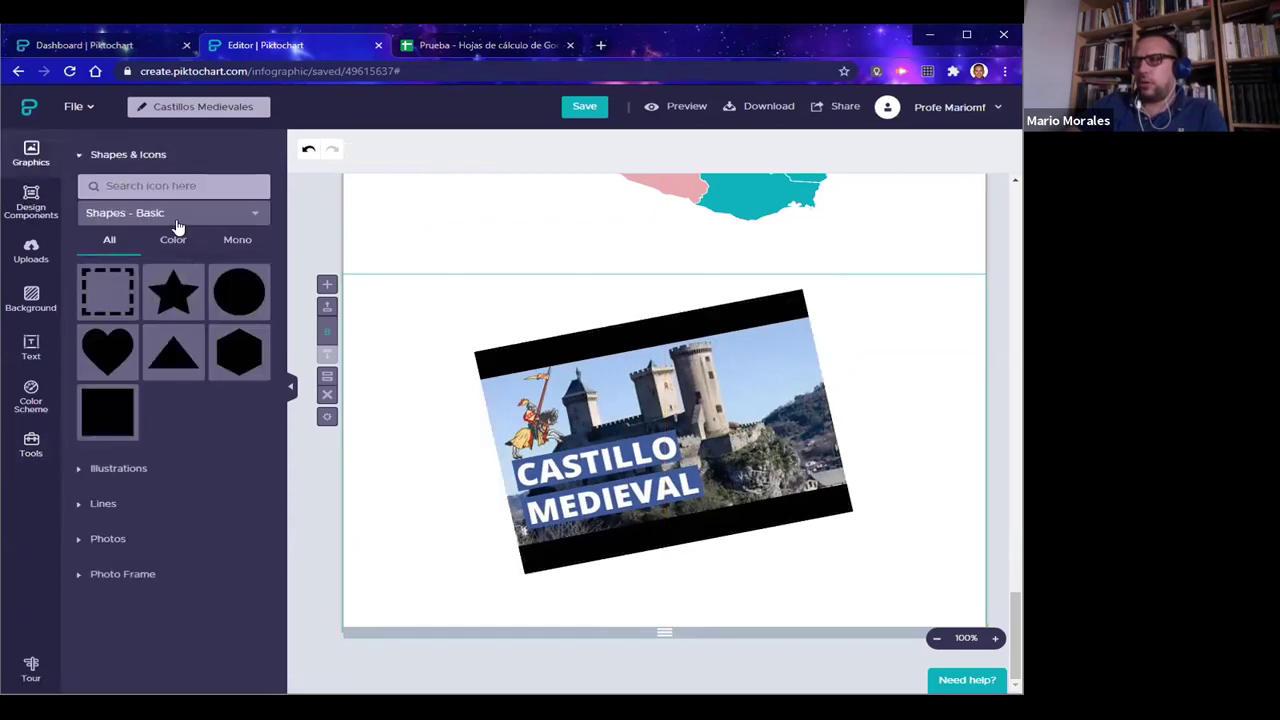
left_click(180, 216)
scroll(189, 362, "down", 5)
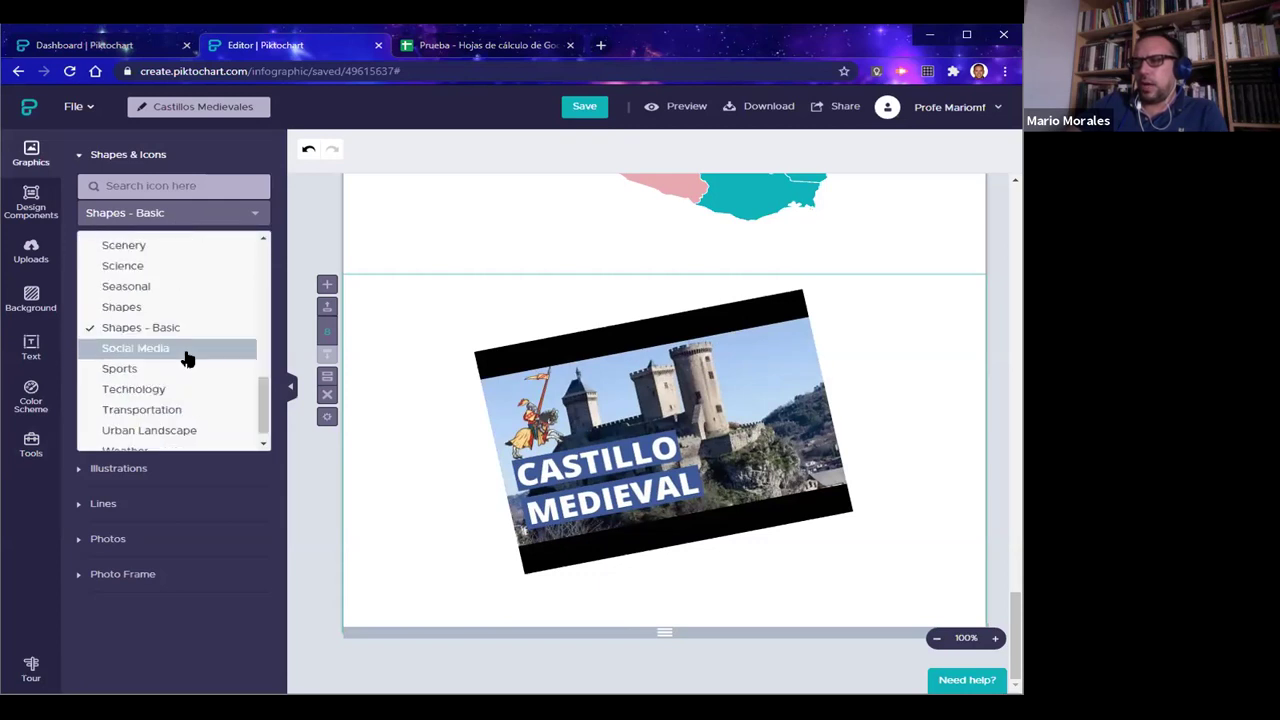
scroll(180, 409, "down", 1)
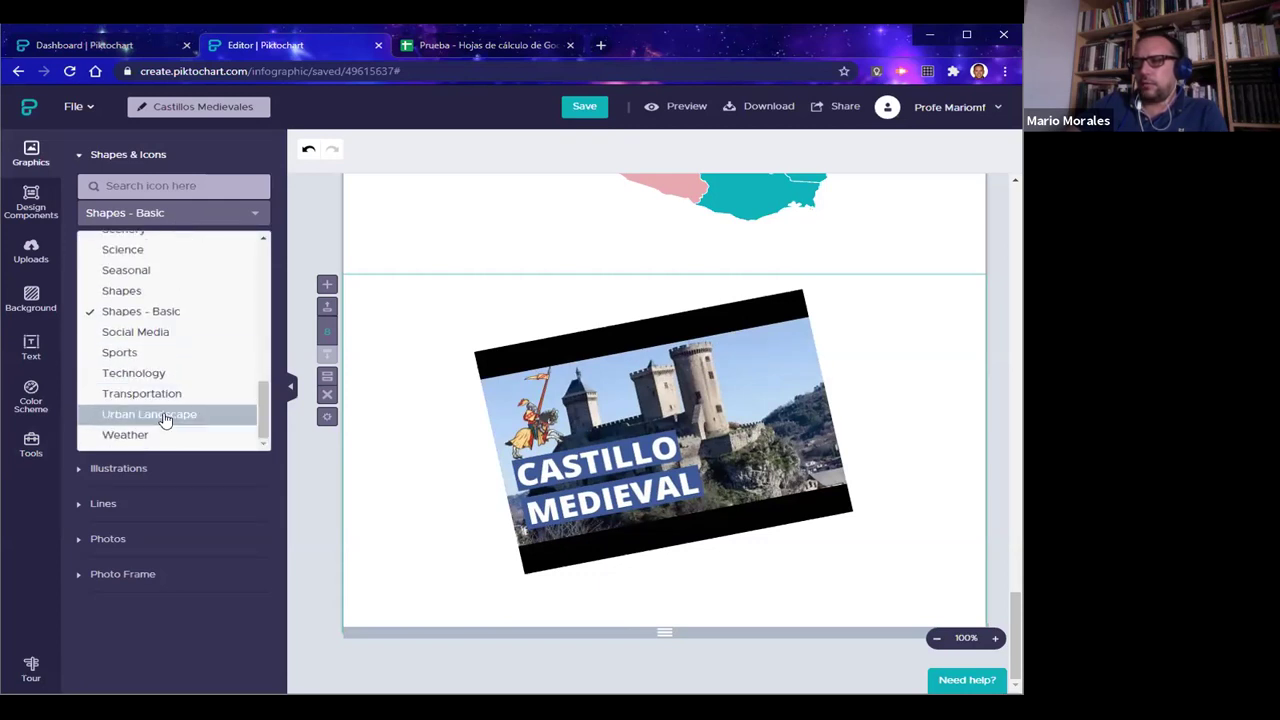
left_click(165, 420)
Add the black icon of three battlefield swords and place it over the castle video's lower-right corner
scroll(198, 395, "down", 4)
scroll(198, 395, "down", 5)
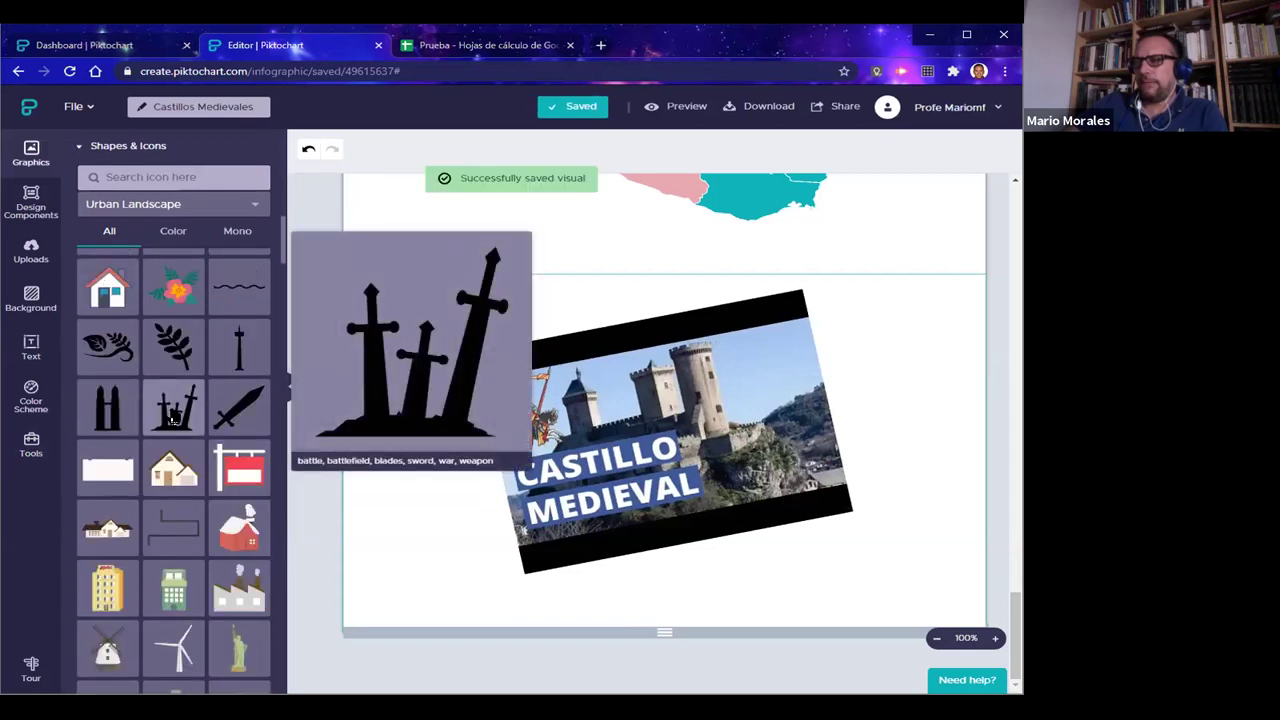
left_click(174, 418)
left_click_drag(693, 491, 878, 522)
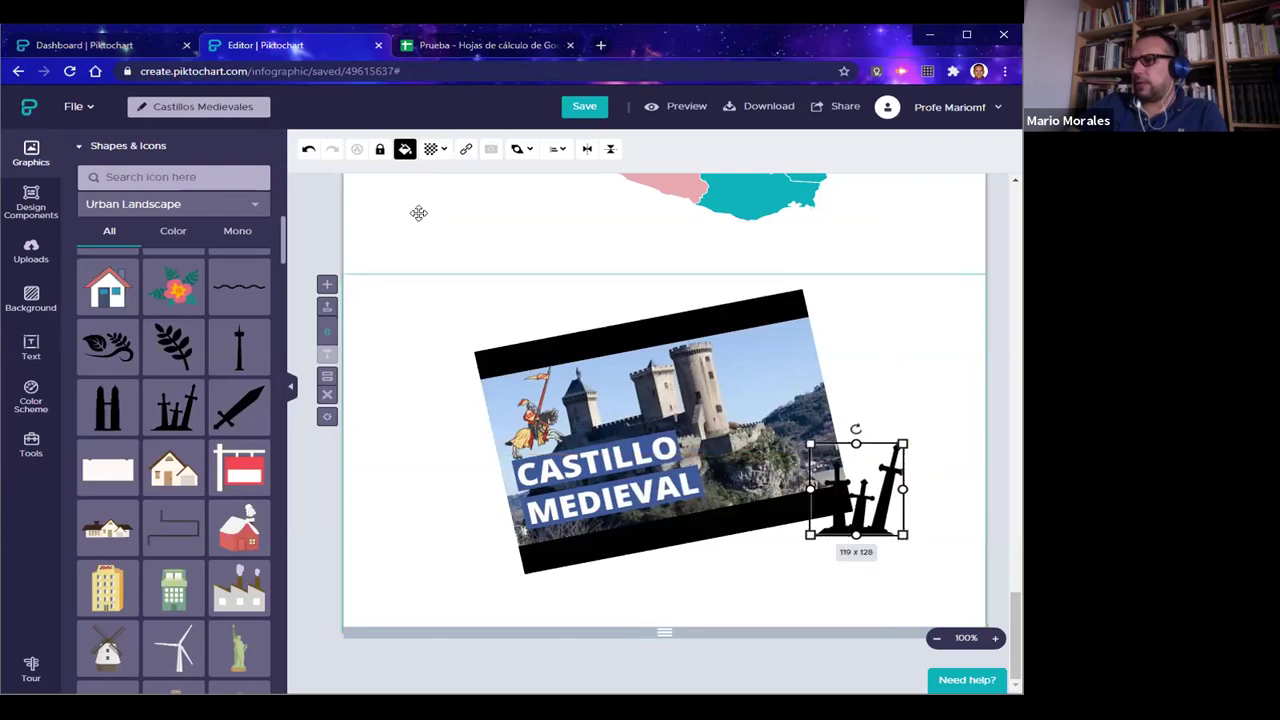
Recolour the three-swords icon at the castle video's lower-right corner to bright green #7ED321
left_click(405, 150)
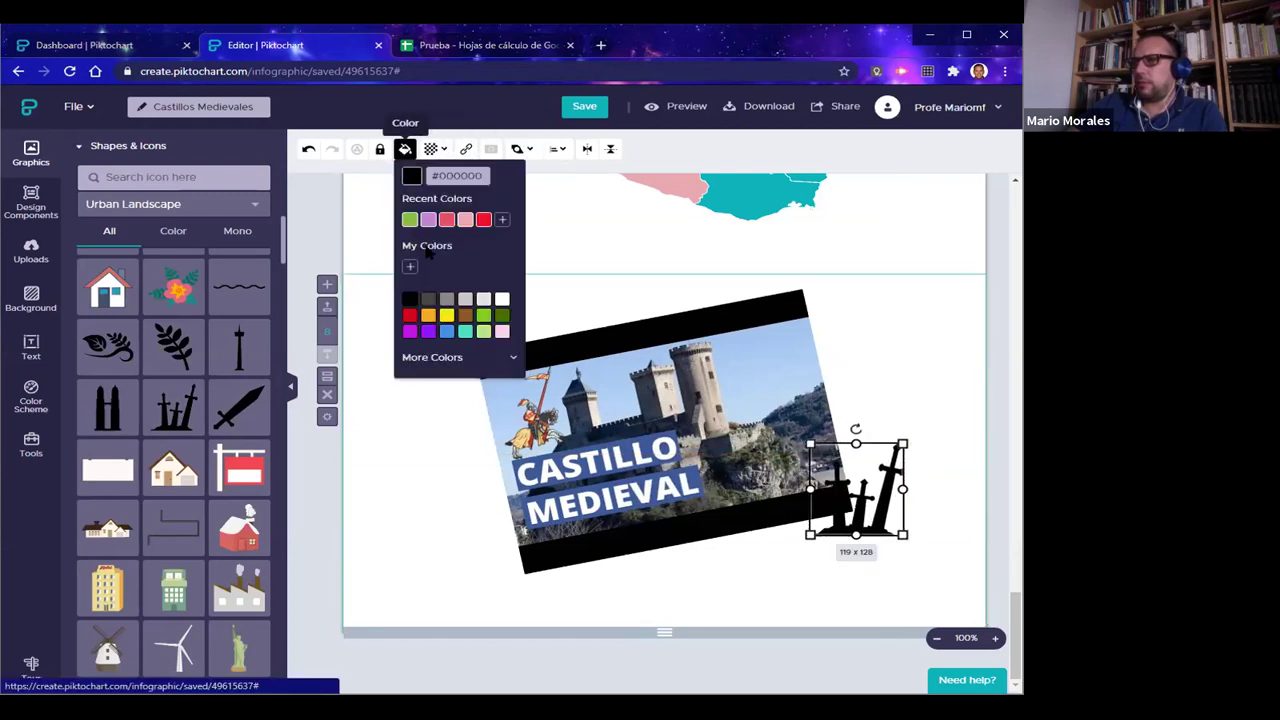
left_click(465, 333)
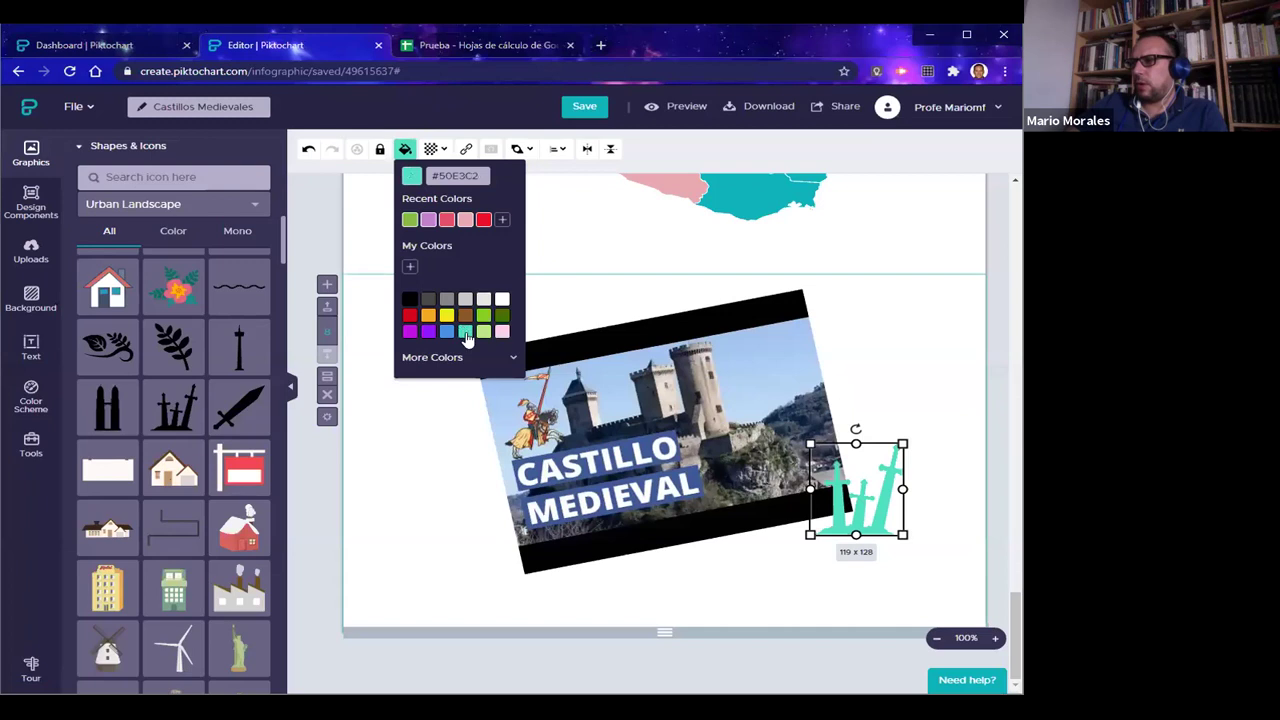
left_click(482, 316)
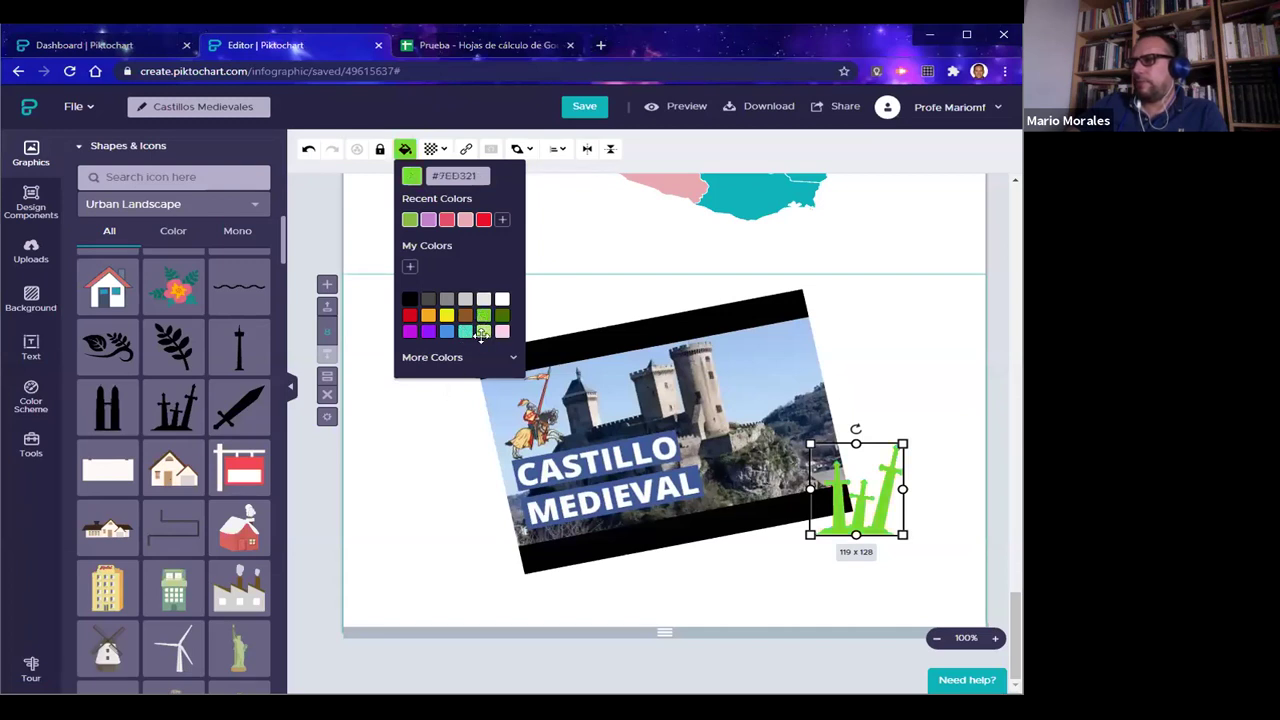
Add the black single-sword icon, flip it vertically and horizontally, and place it over the castle video's upper-left corner
mouse_move(256, 440)
left_click_drag(256, 440, 510, 540)
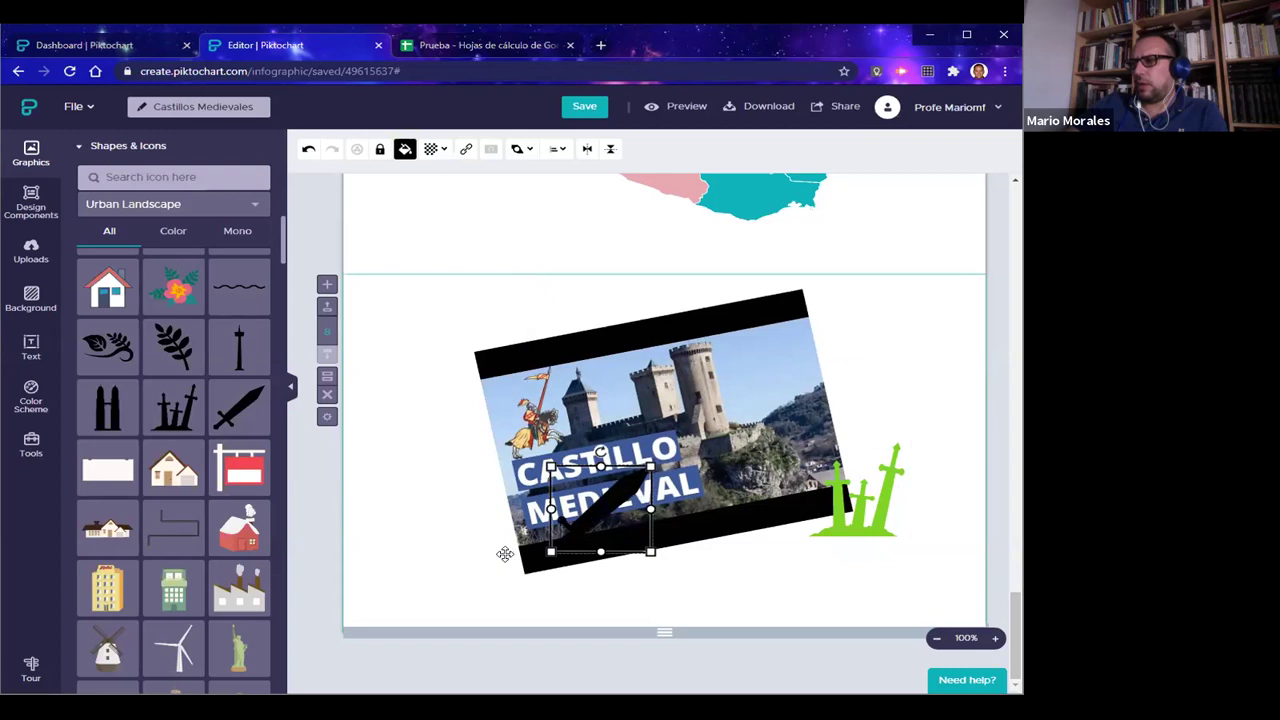
left_click(610, 148)
left_click_drag(504, 555, 478, 356)
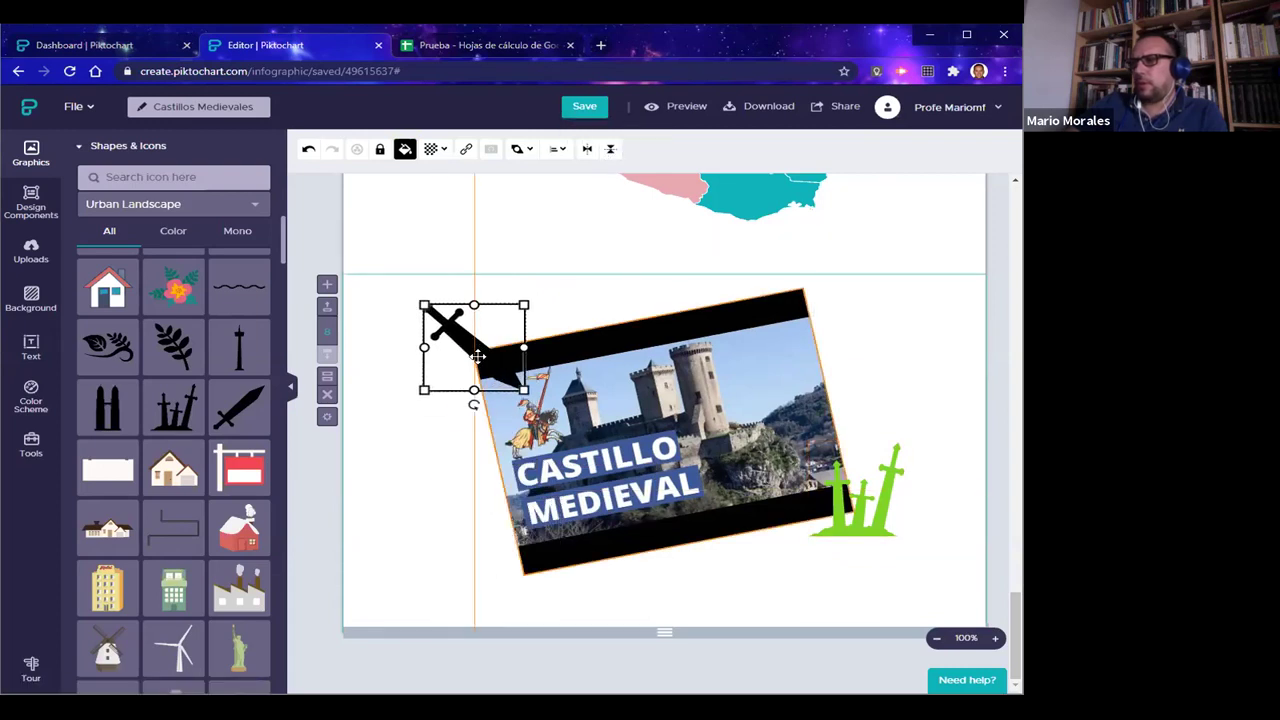
left_click(587, 148)
left_click_drag(510, 352, 533, 370)
Recolour the single sword at the video's upper-left corner to bright green #7ED321
left_click(405, 150)
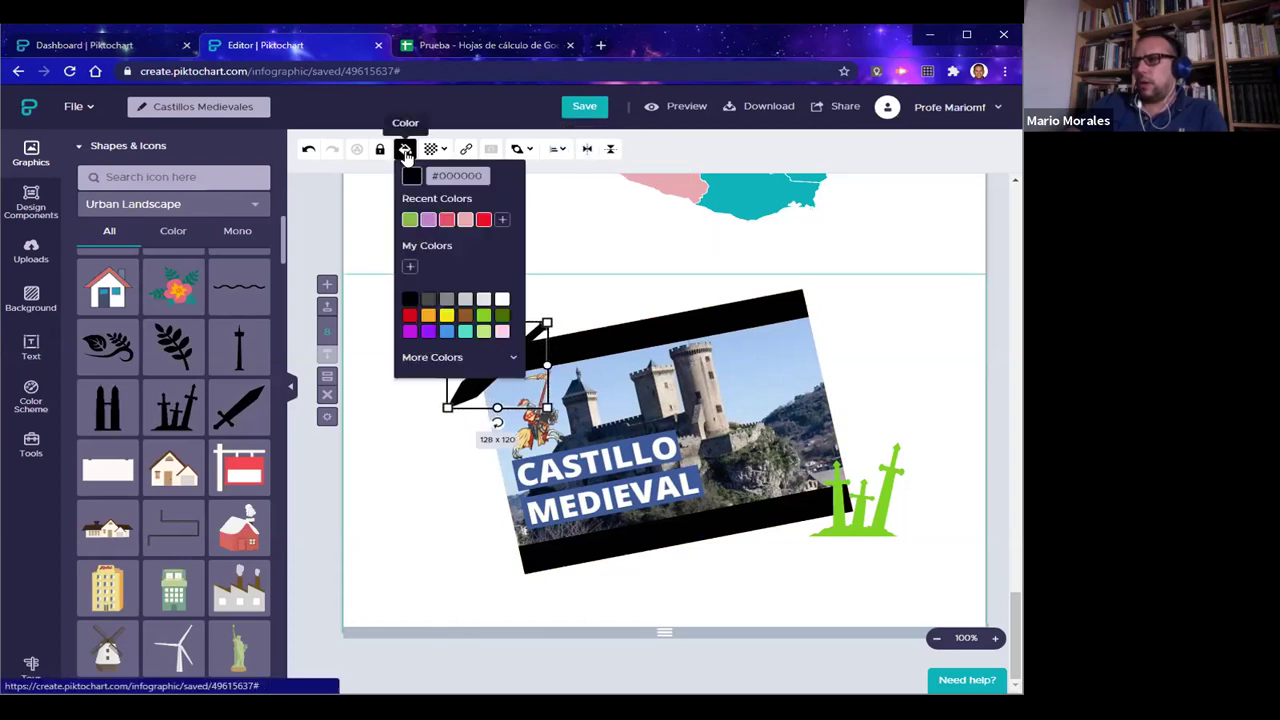
left_click(484, 315)
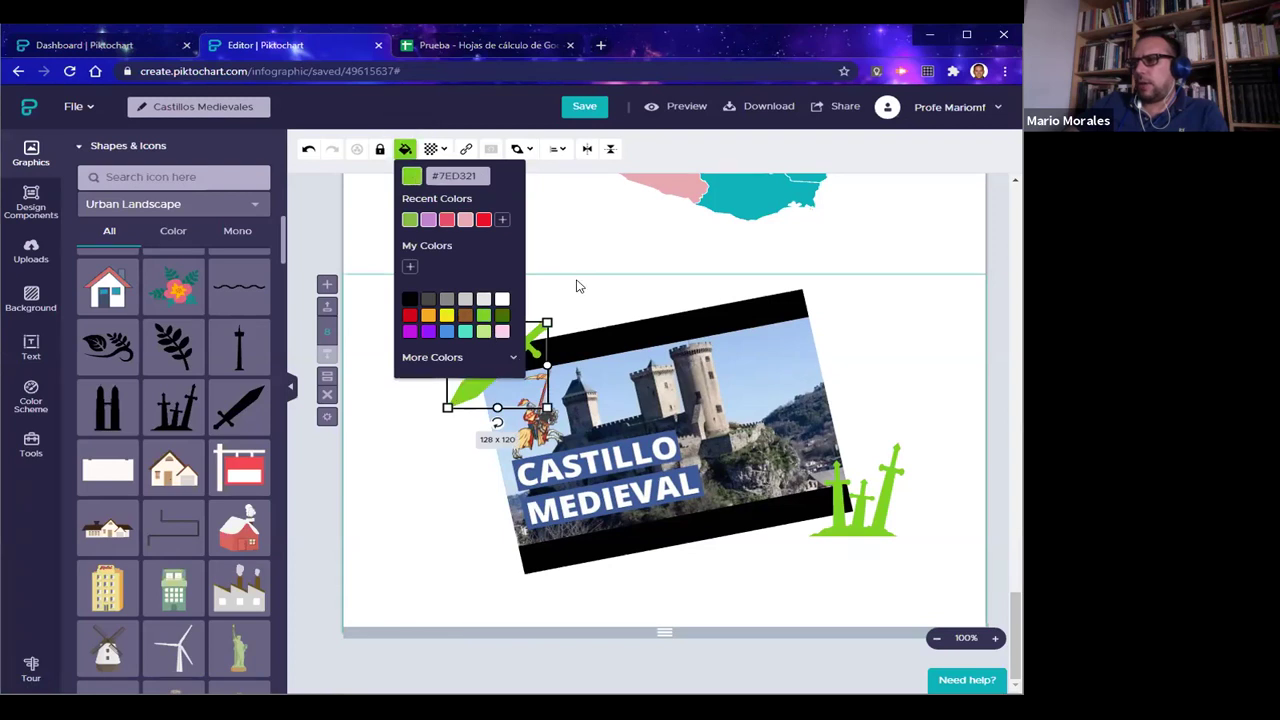
left_click(577, 284)
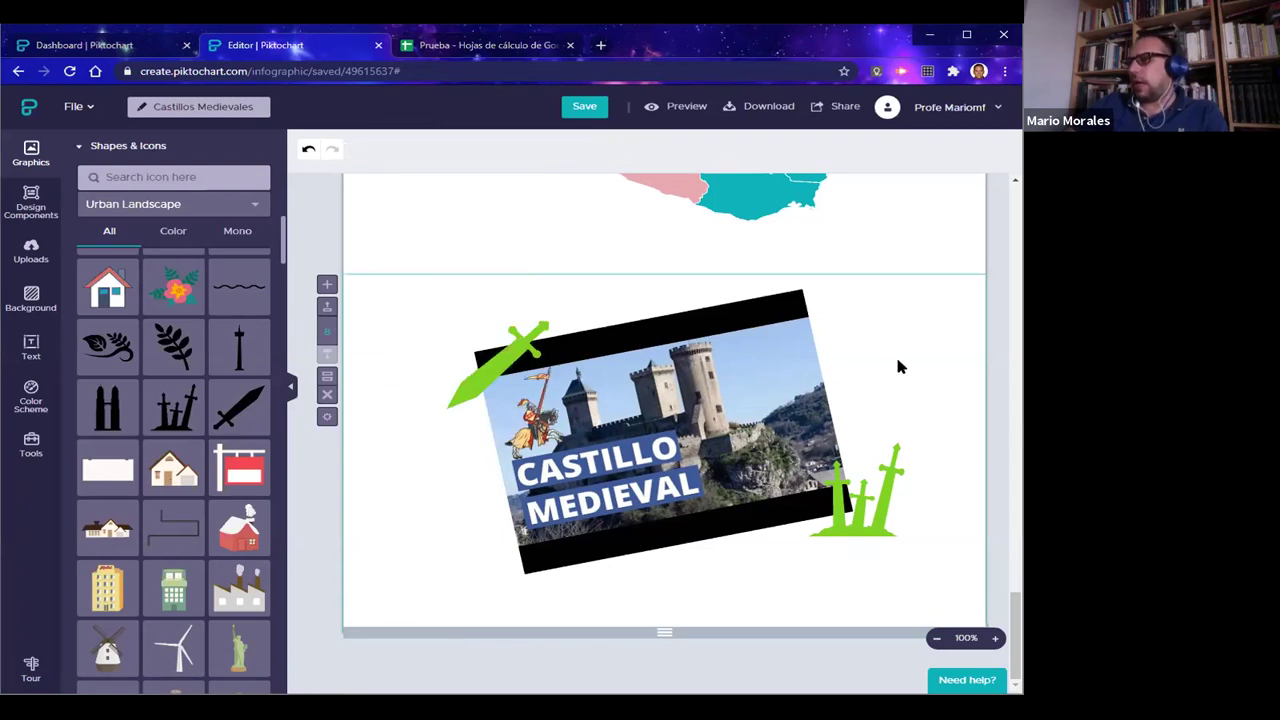
Check the castle video's URL setting, and preview the infographic before returning to the editor
left_click(767, 396)
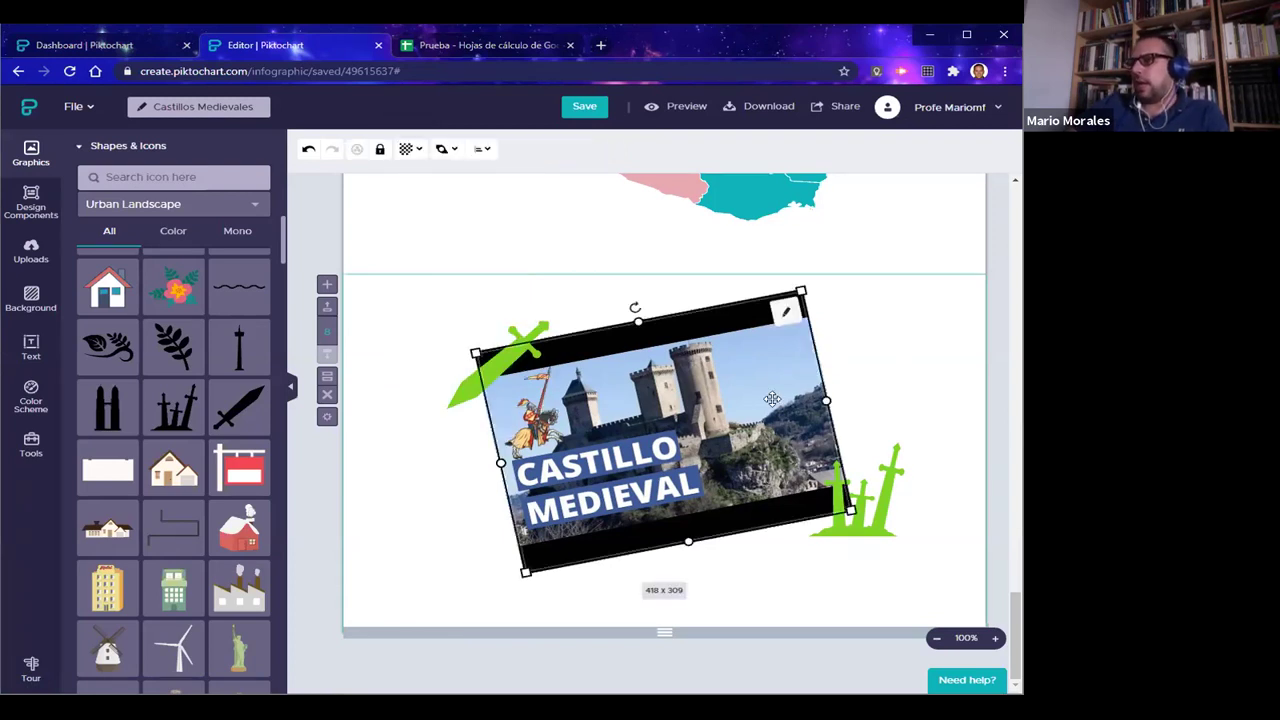
left_click(399, 466)
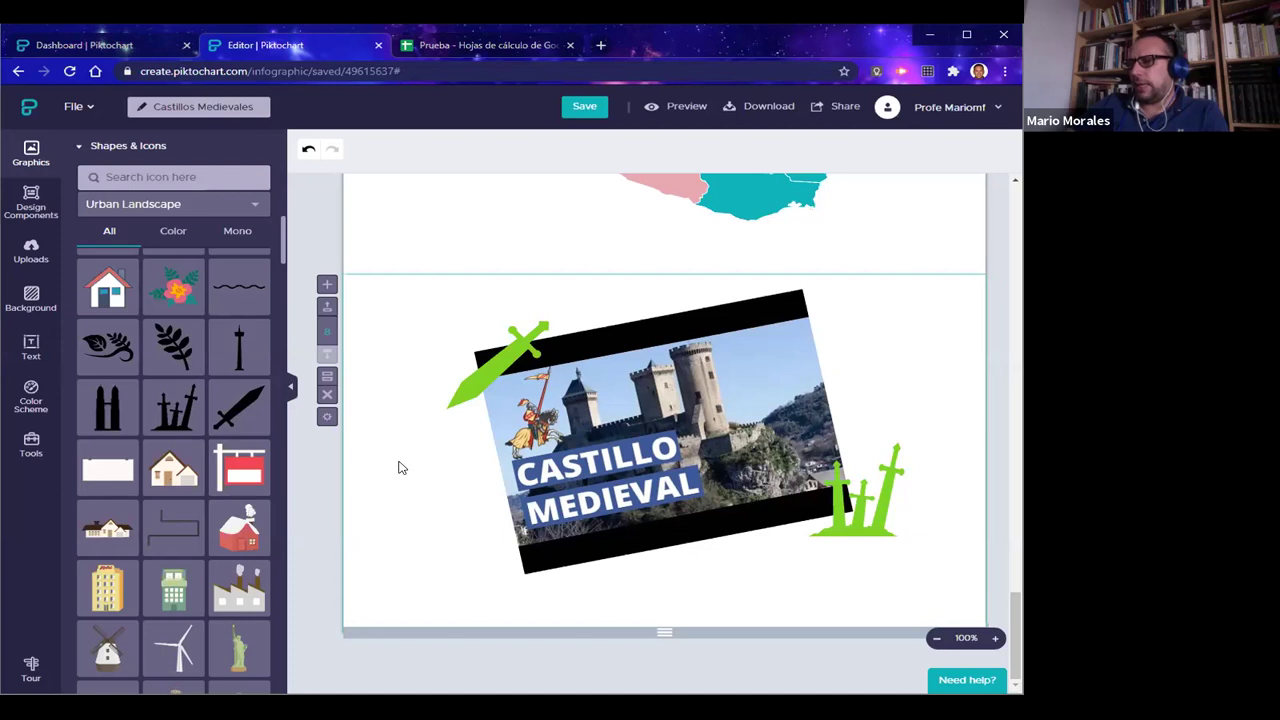
left_click(787, 316)
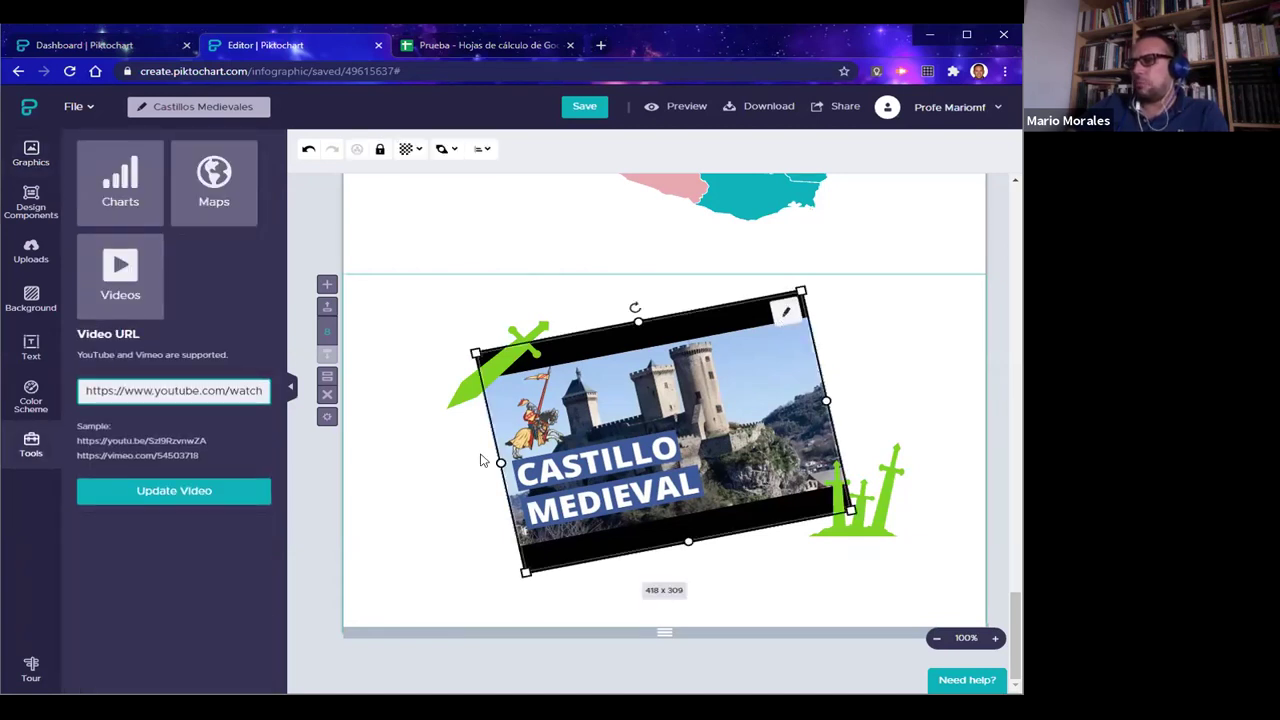
left_click(390, 479)
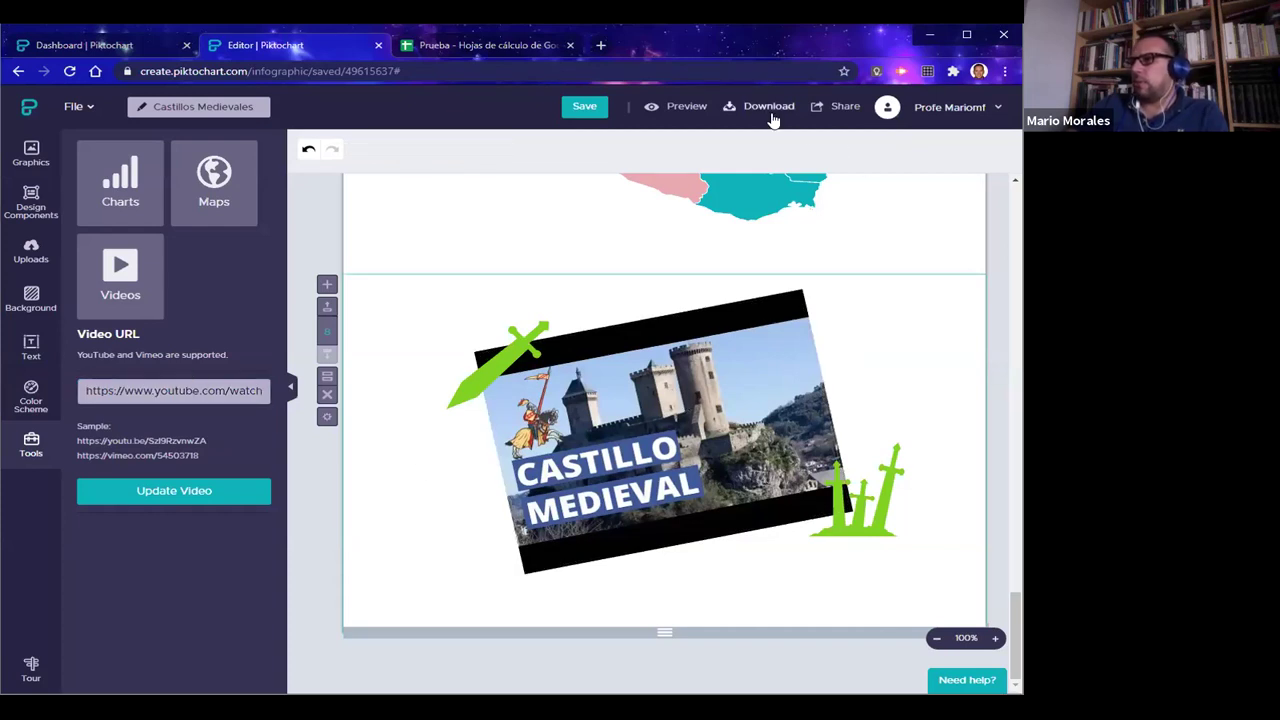
left_click(683, 112)
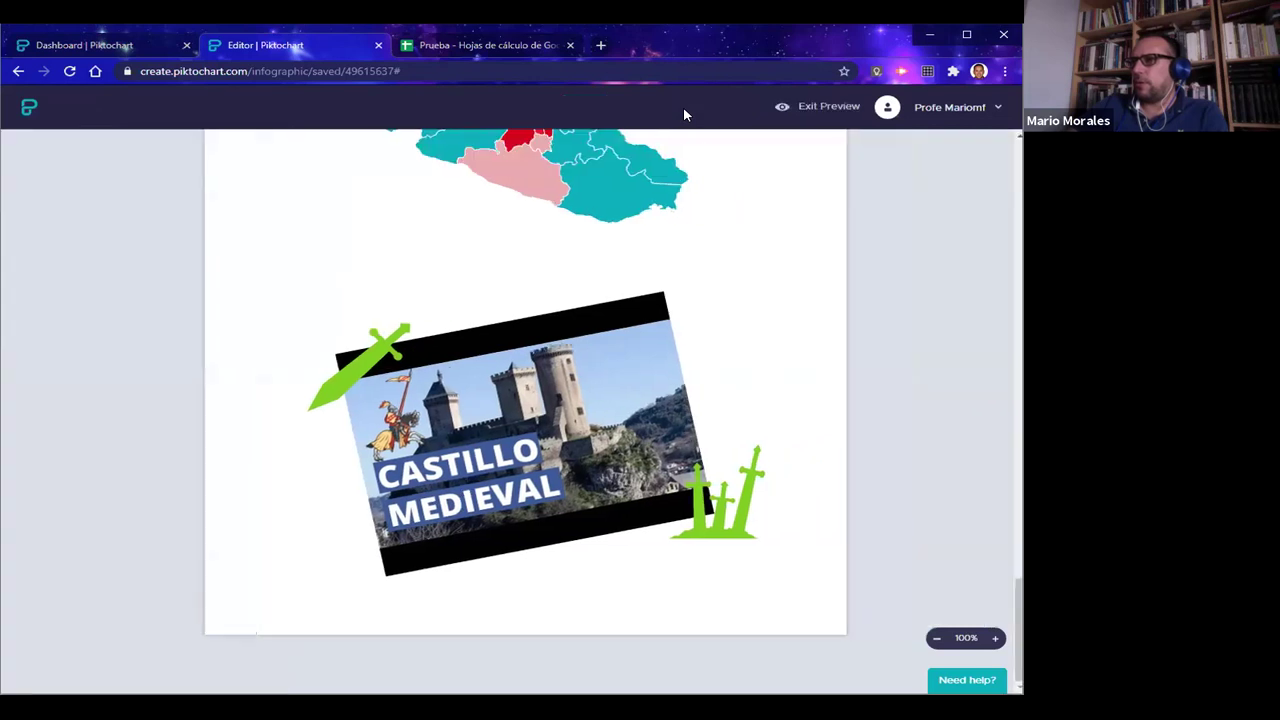
left_click(798, 108)
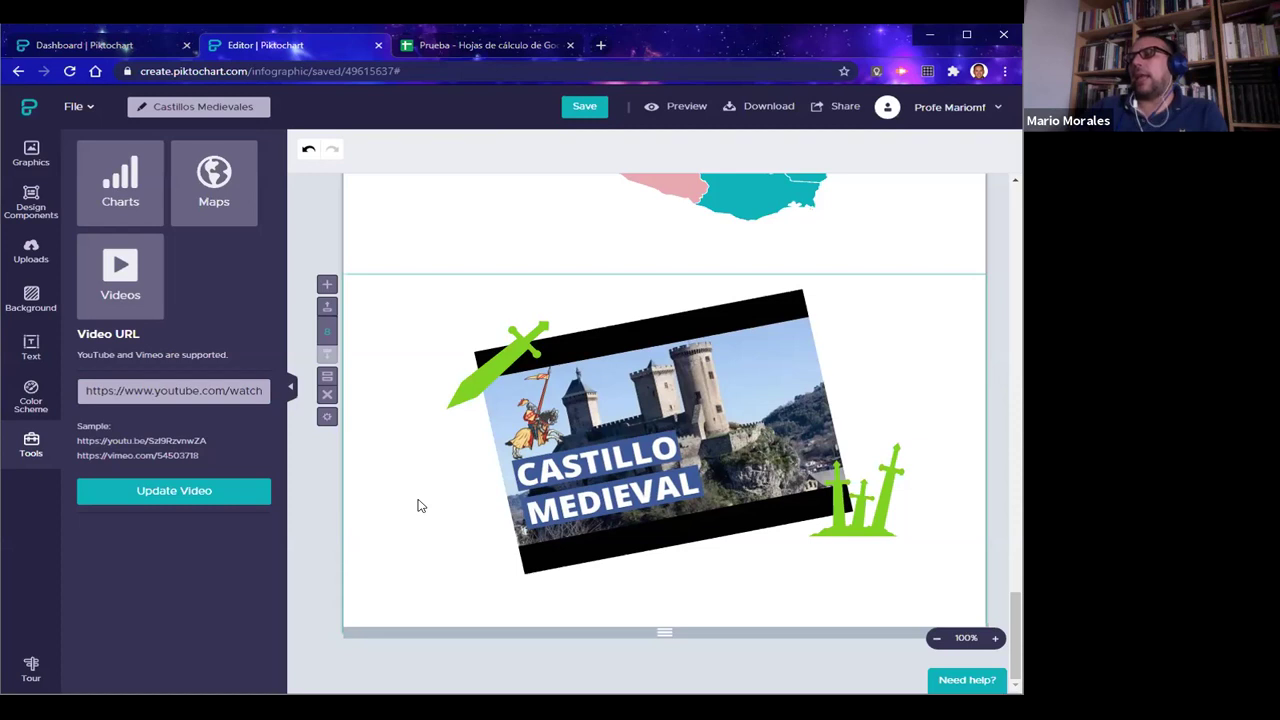
Set the video block's background colour to brown #8B572A
left_click(31, 155)
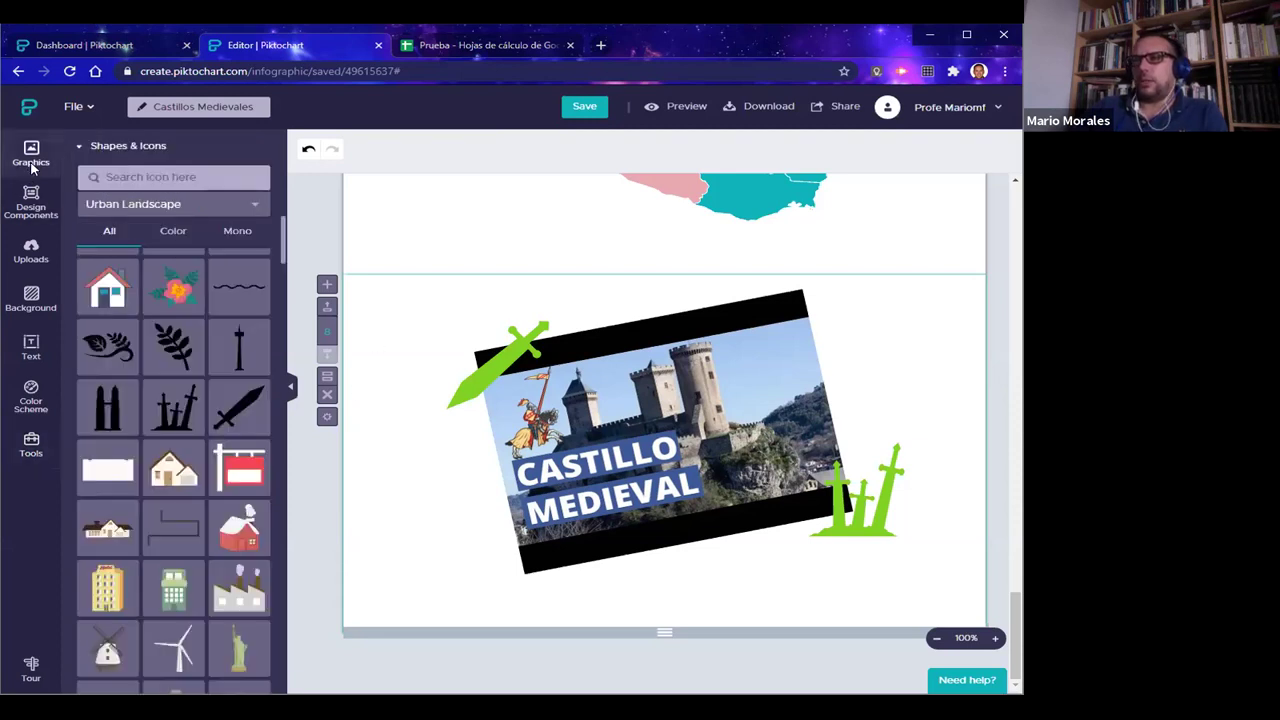
left_click(30, 303)
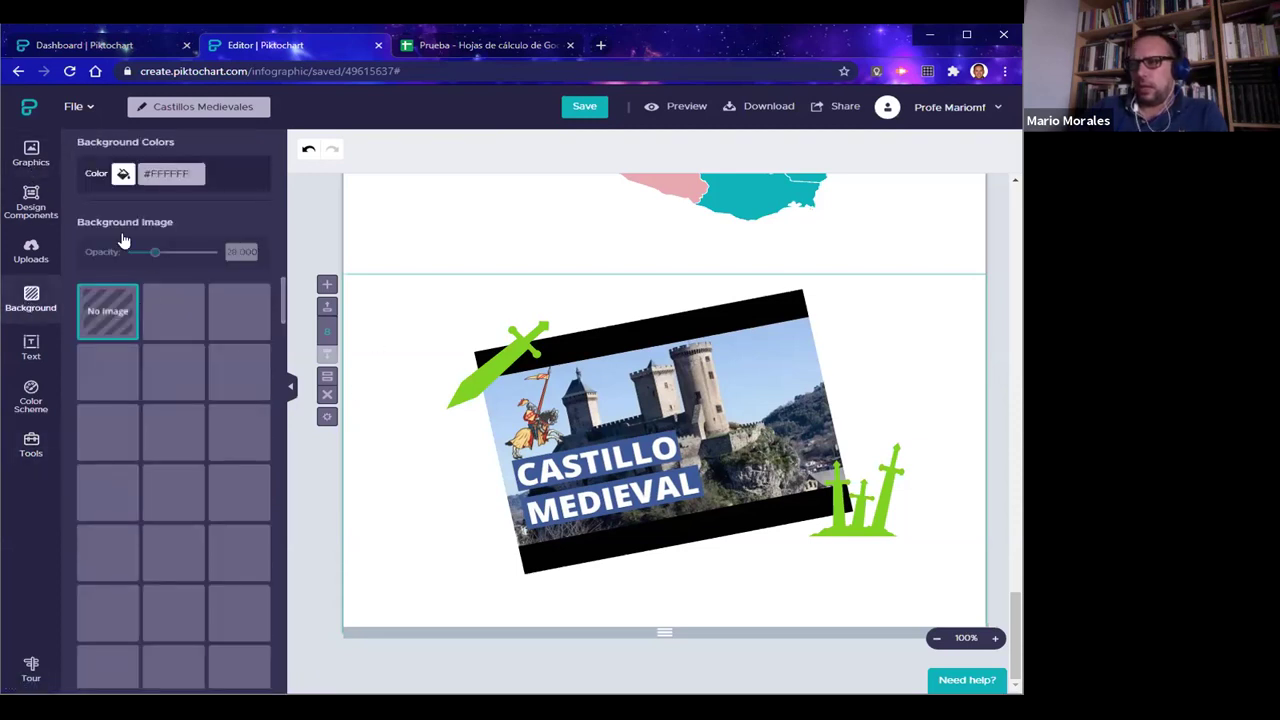
left_click(122, 175)
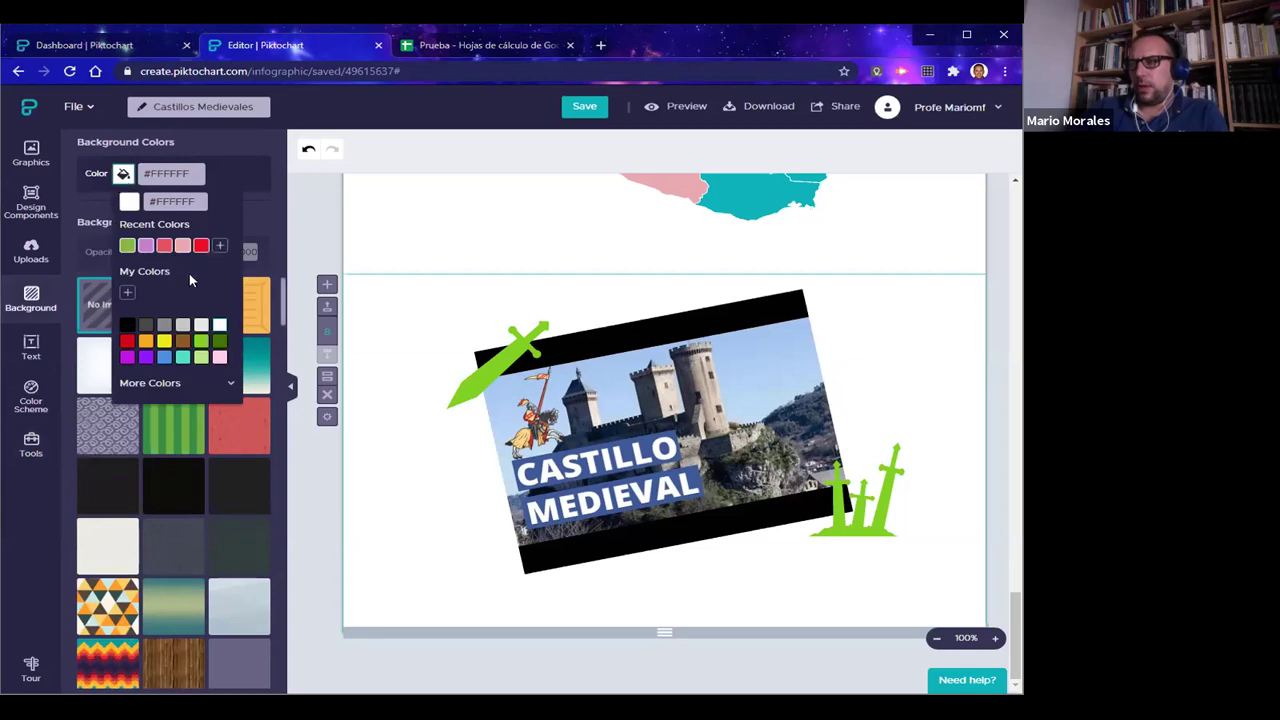
left_click(164, 326)
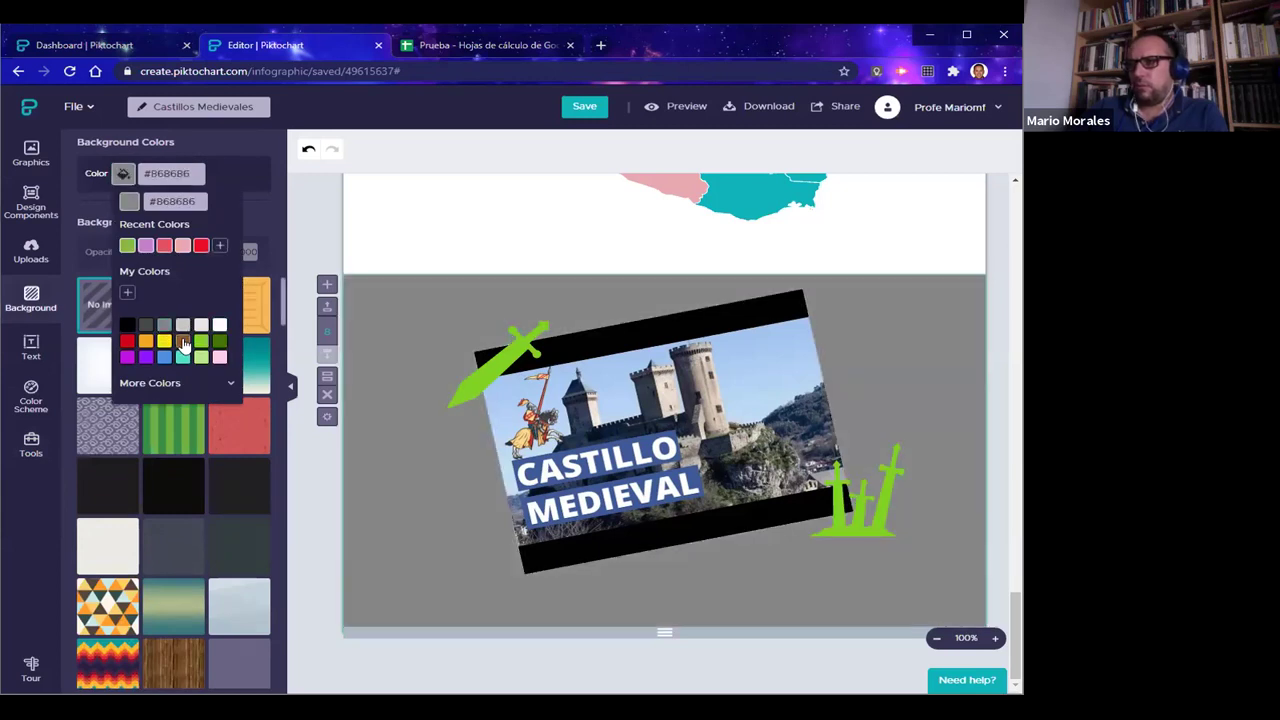
left_click(183, 341)
left_click(322, 484)
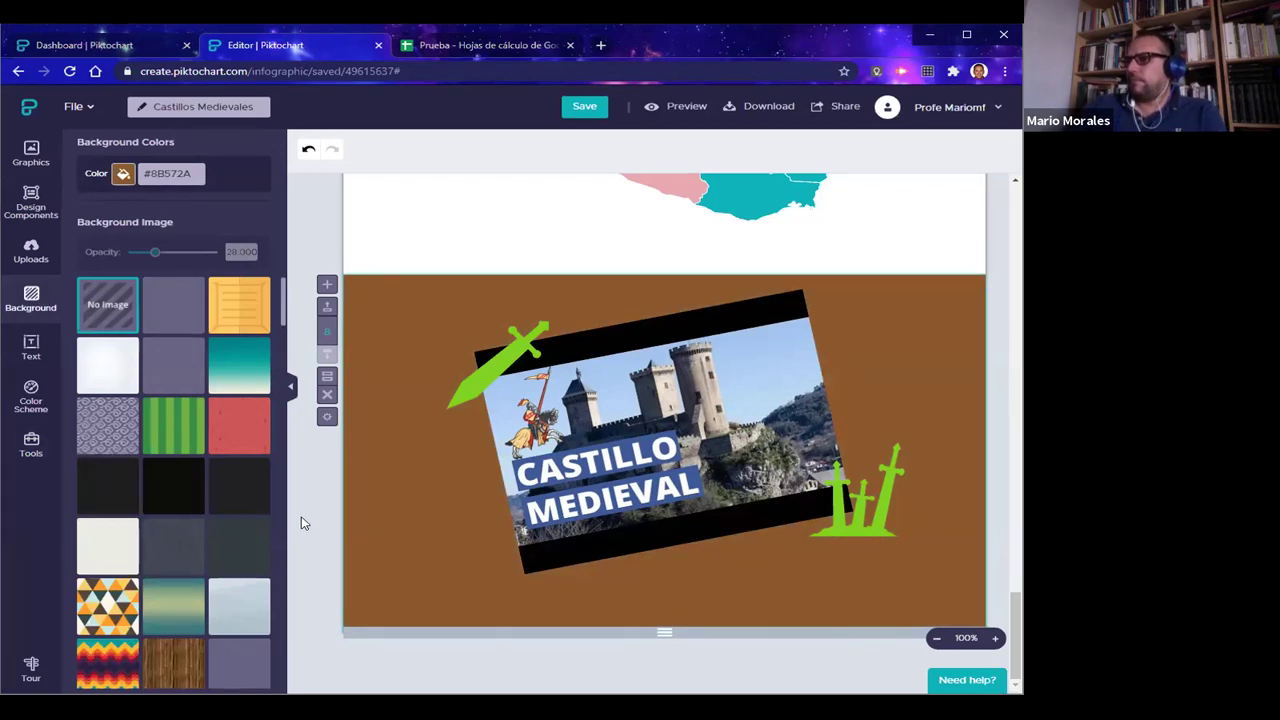
Open the sharing options, toggle the public link off and on again, and copy the infographic's link
left_click(840, 108)
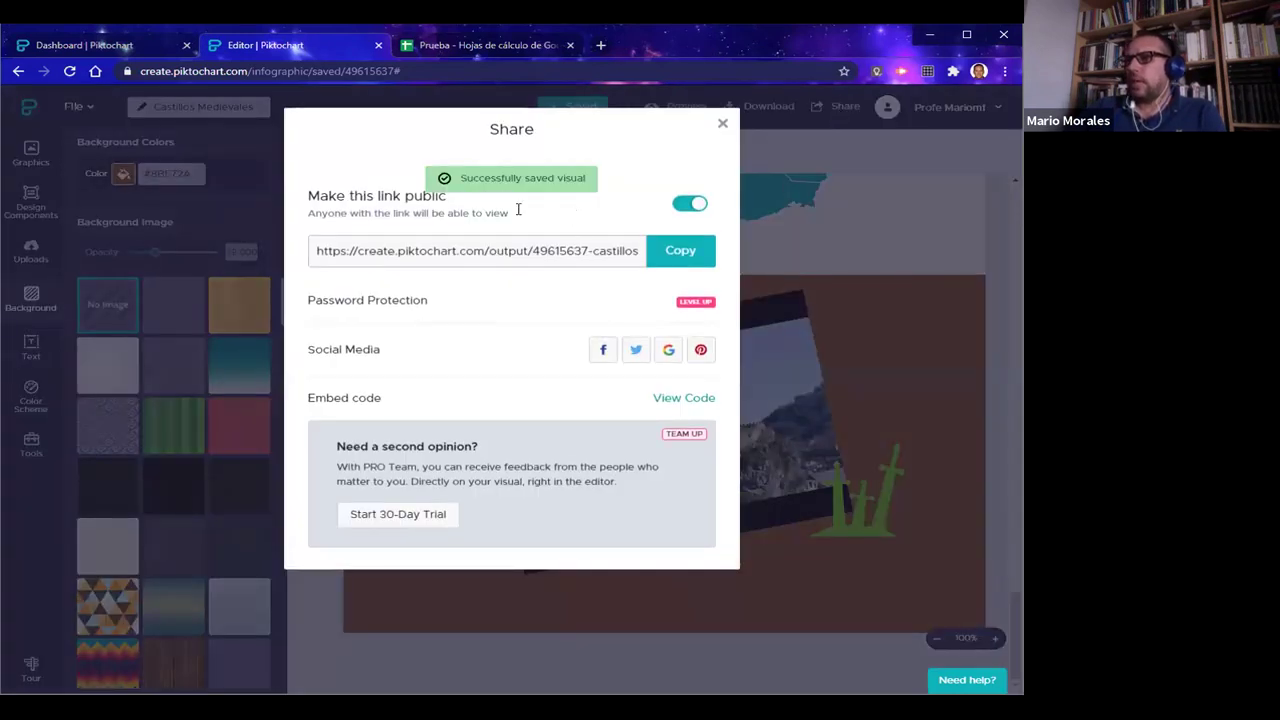
left_click(690, 205)
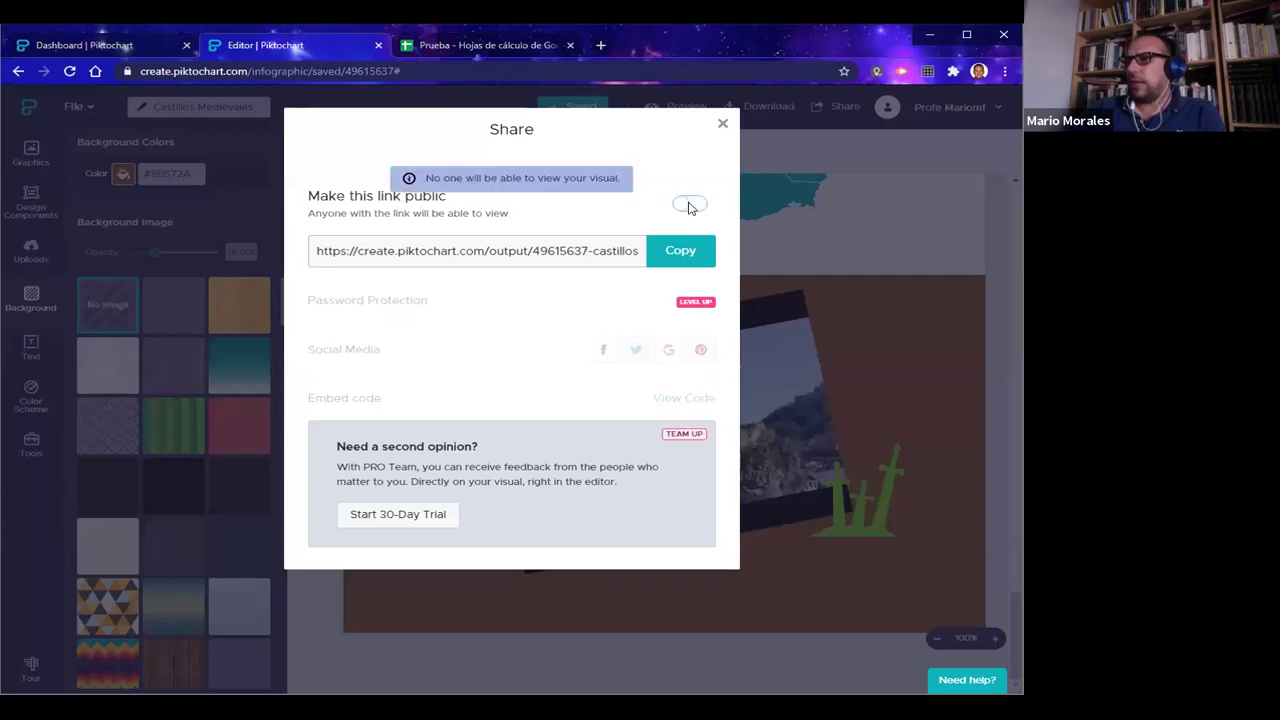
left_click(690, 205)
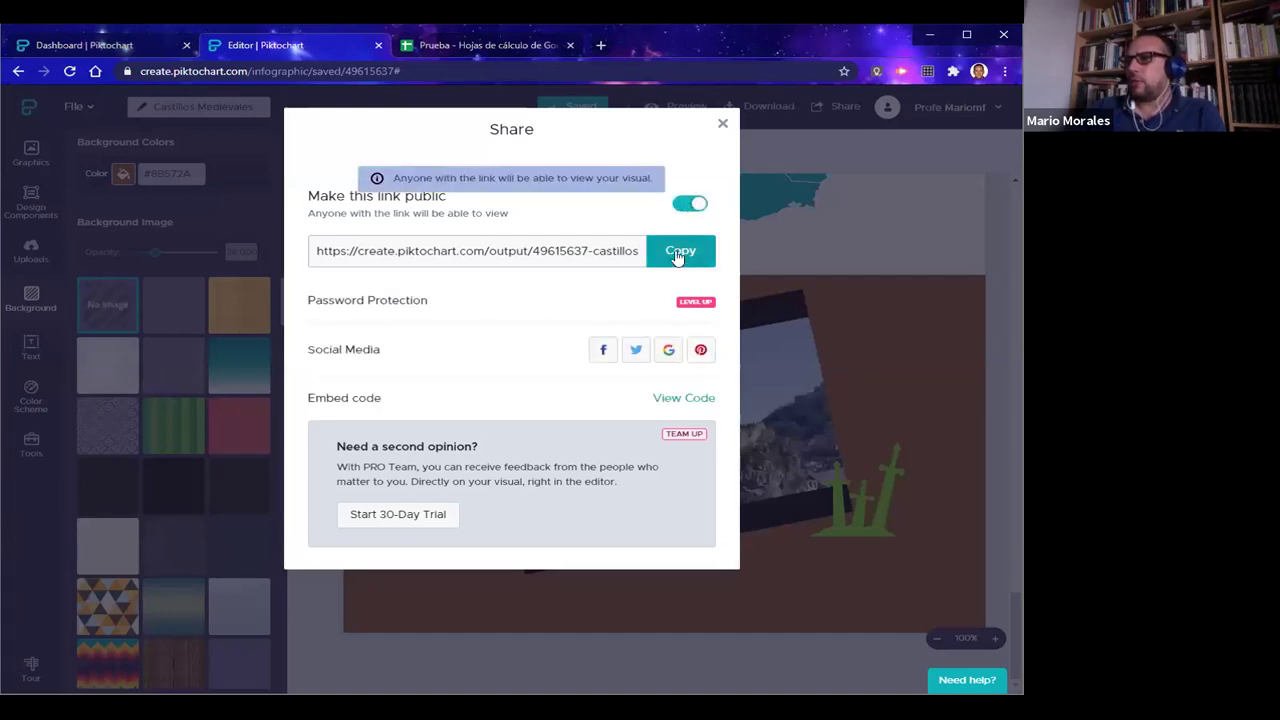
left_click(678, 254)
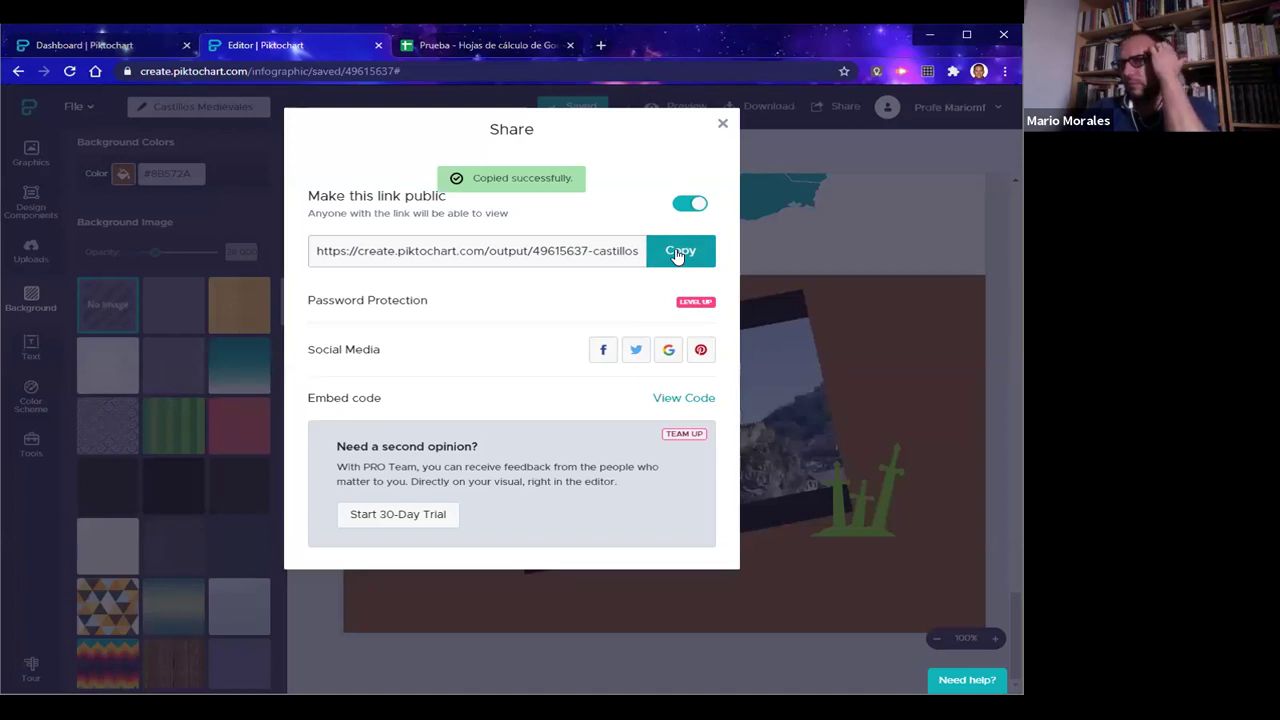
left_click(588, 252)
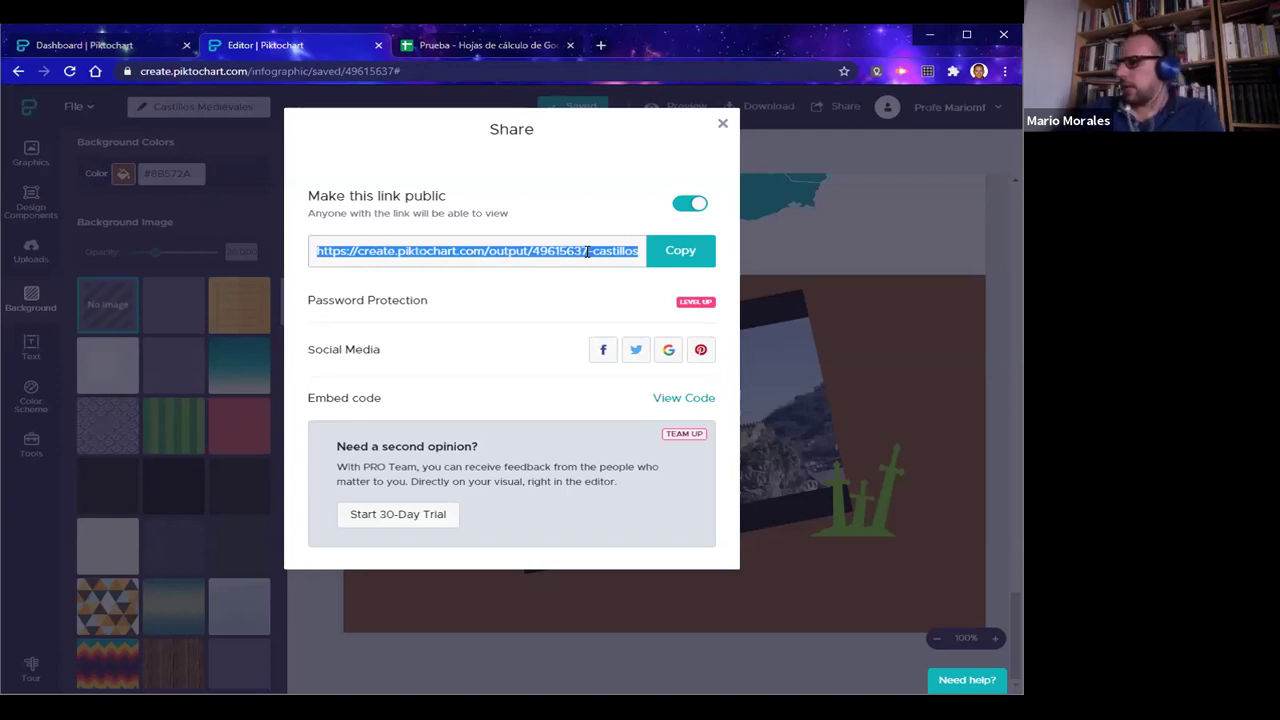
left_click(684, 254)
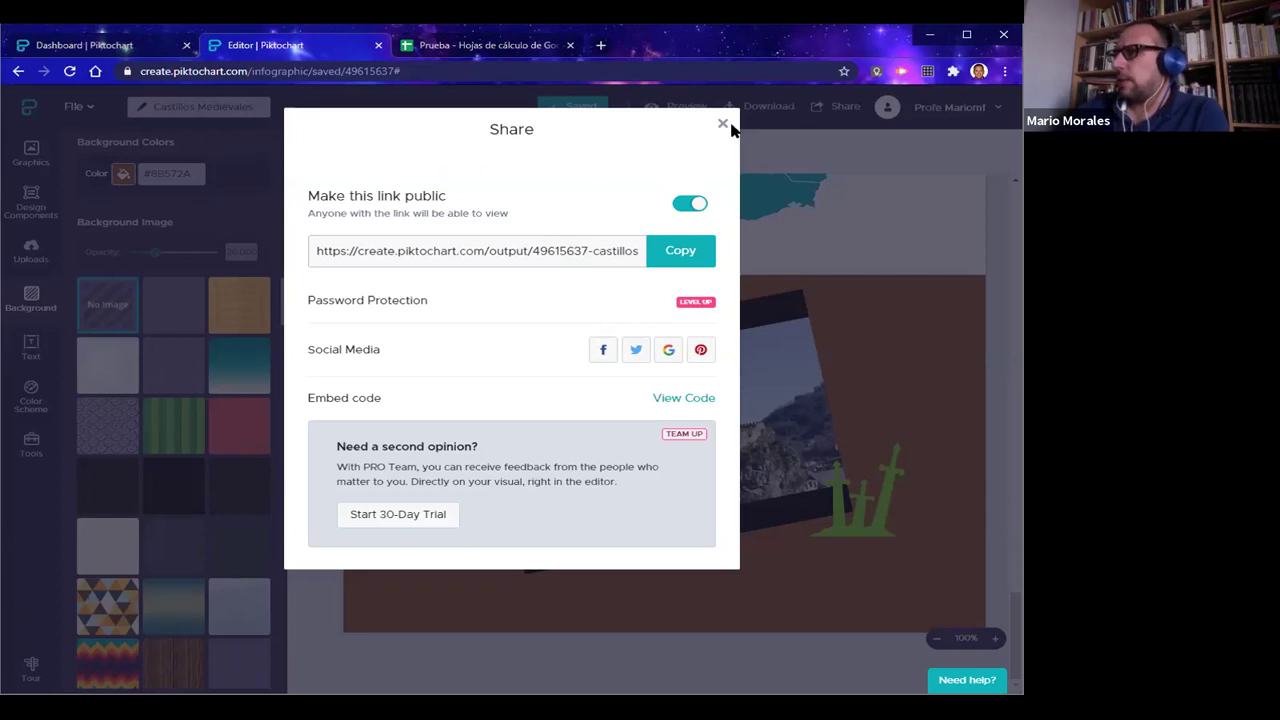
key("Escape")
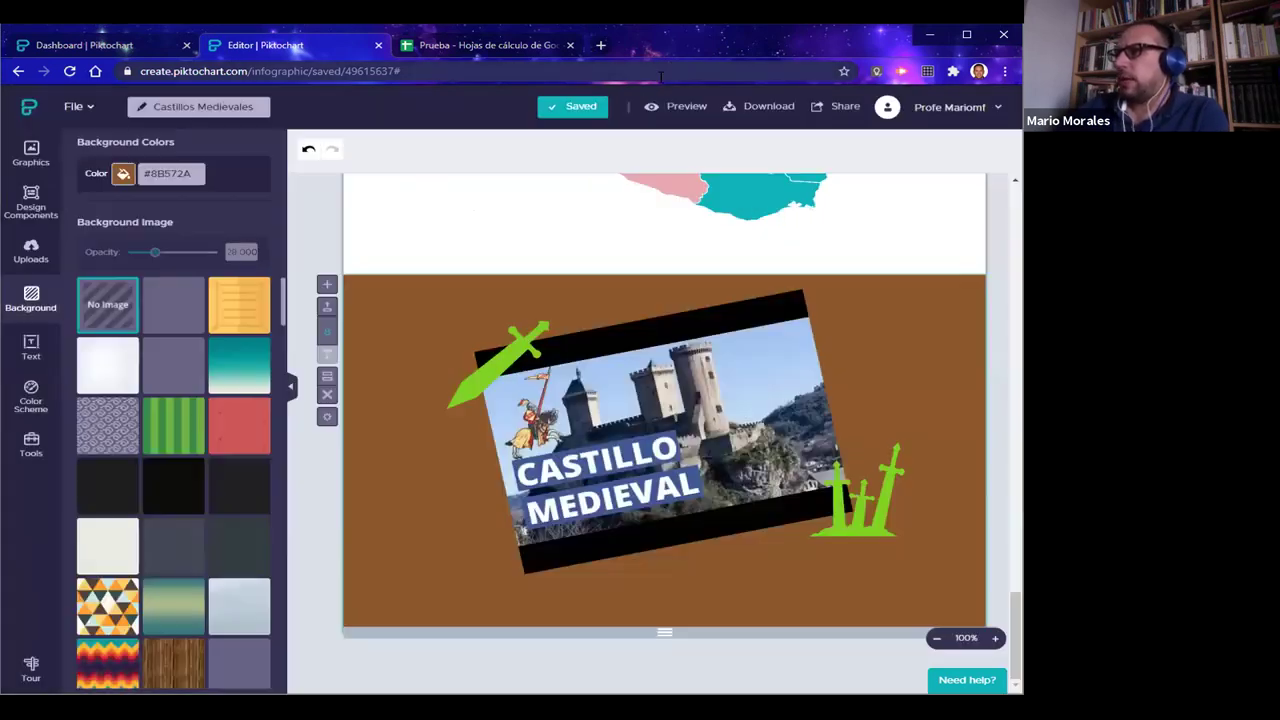
Sign out of the Piktochart account
left_click(604, 46)
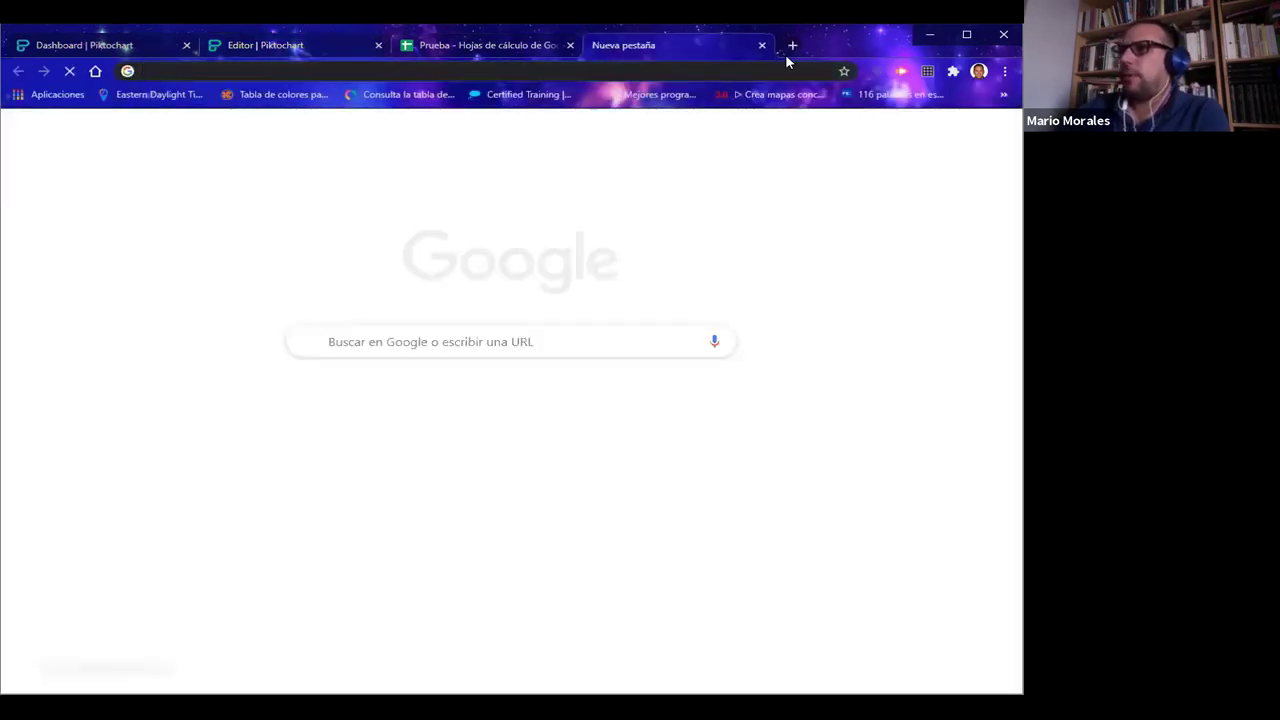
left_click(762, 45)
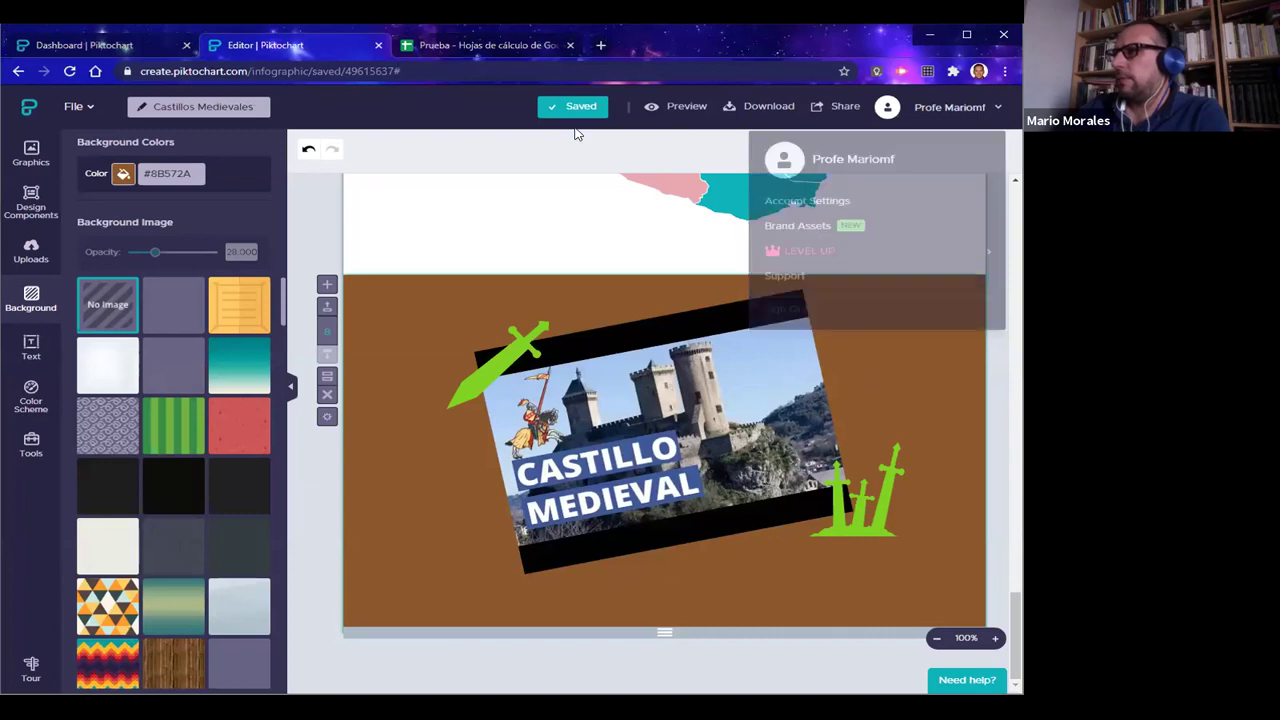
mouse_move(940, 110)
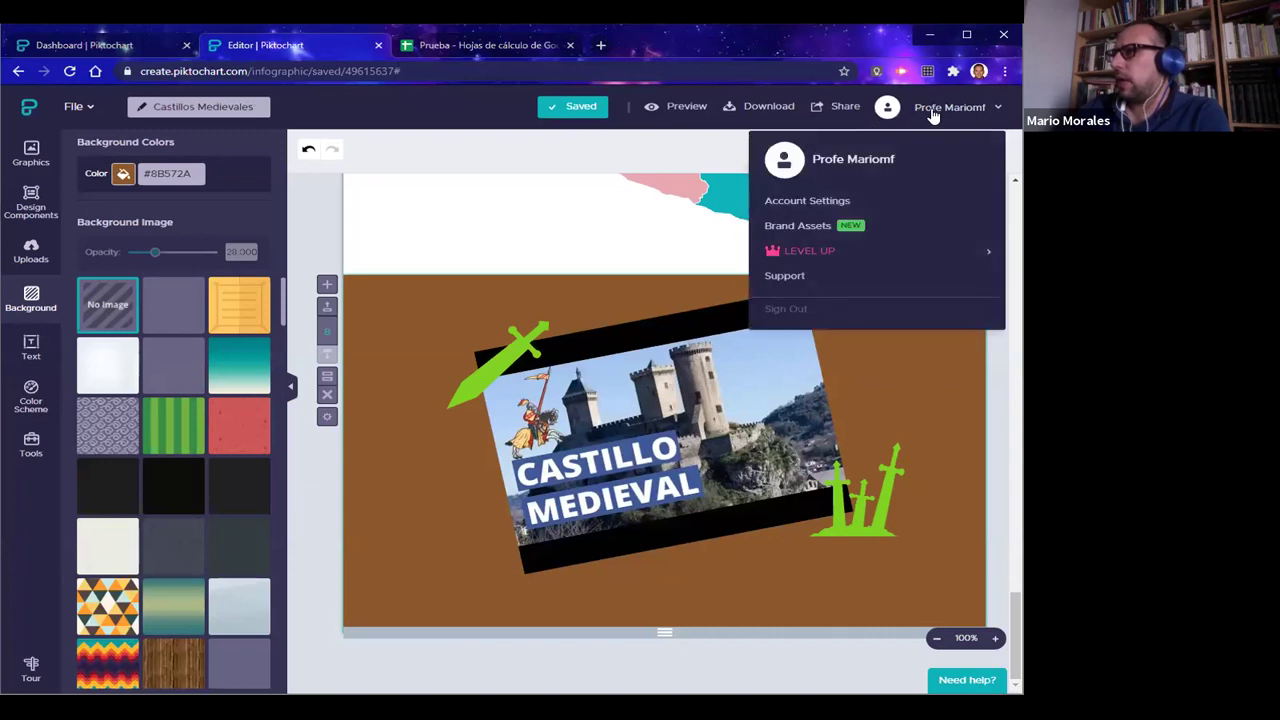
left_click(790, 312)
left_click(679, 190)
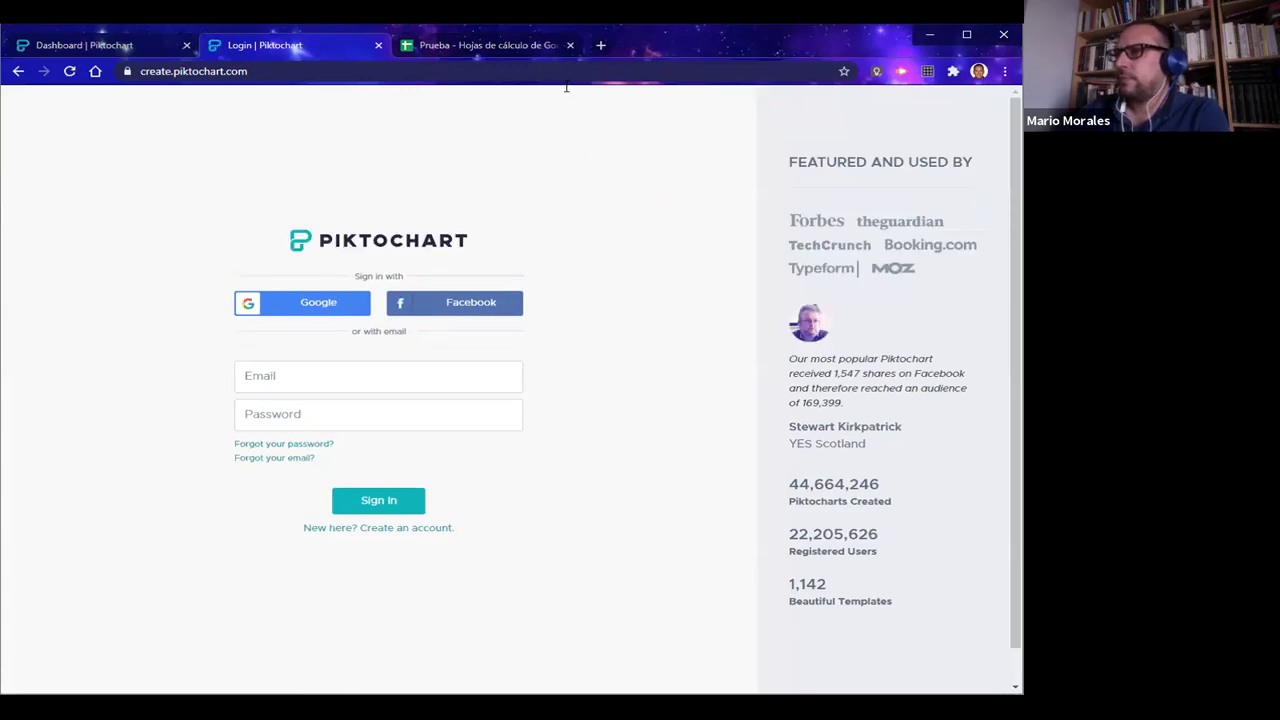
Open the copied public link in a new browser tab and look over the published Castillos Medievales infographic
left_click(600, 45)
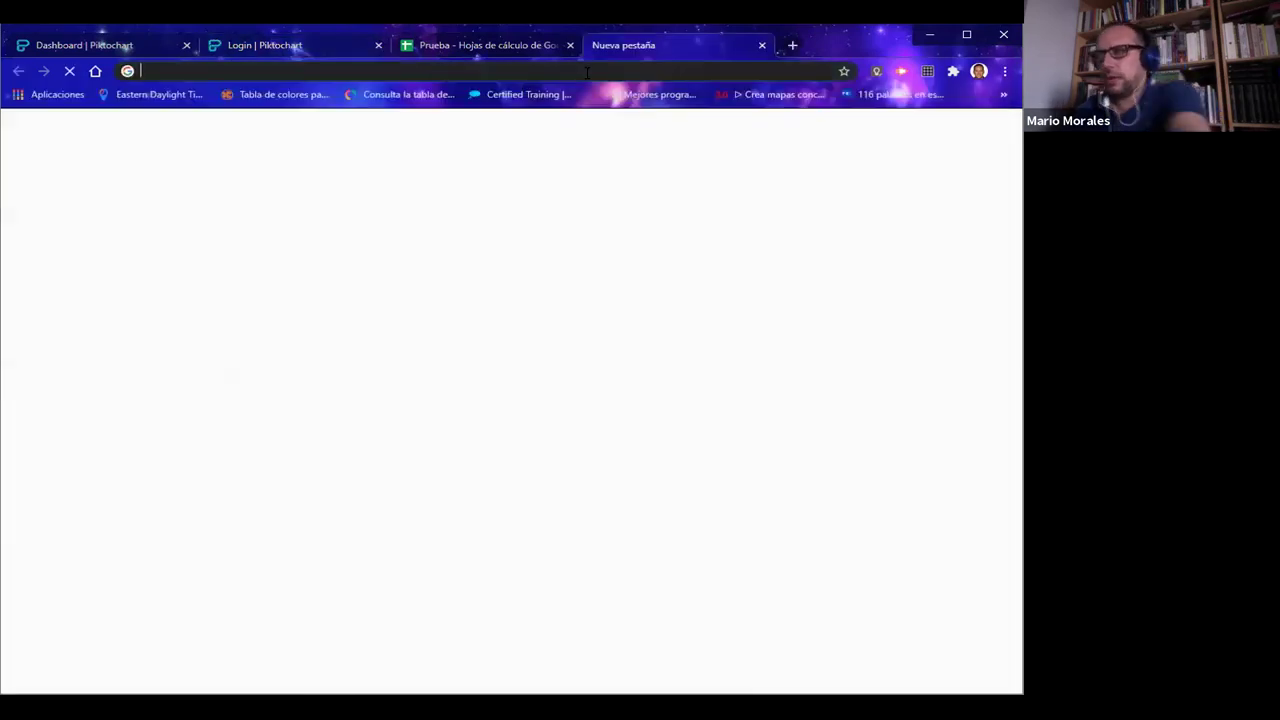
key("ctrl+v")
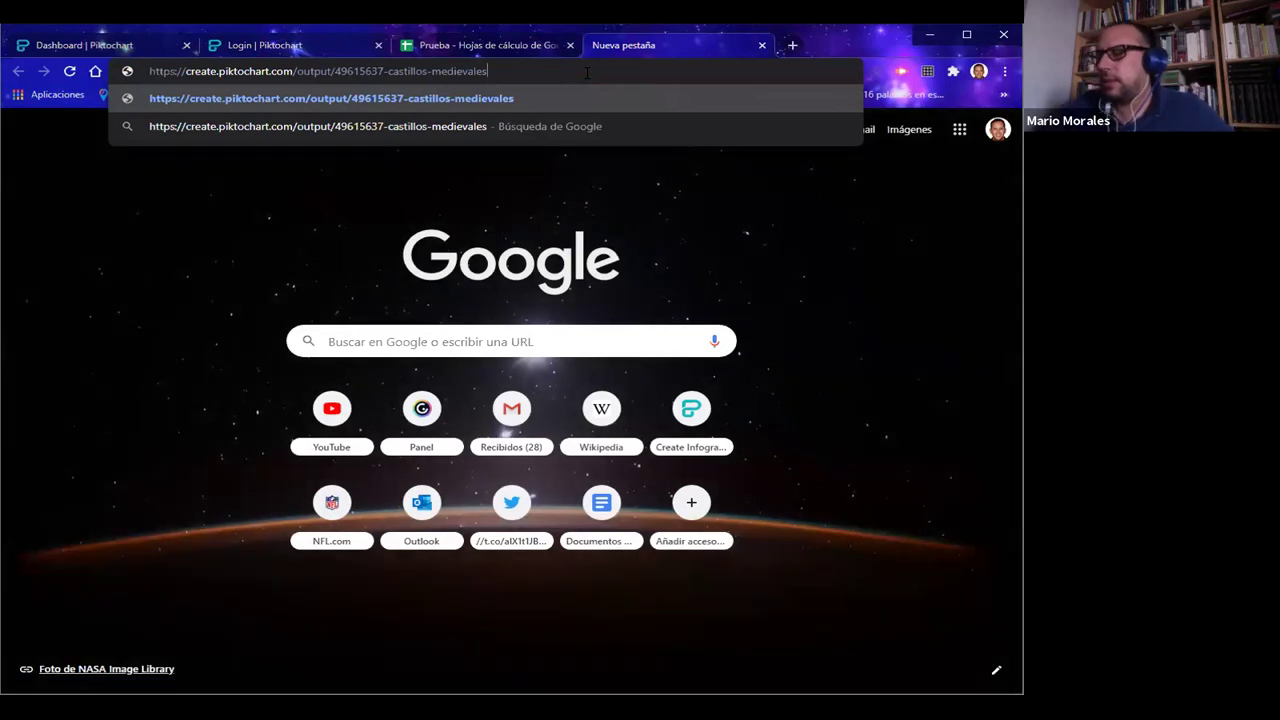
key("Return")
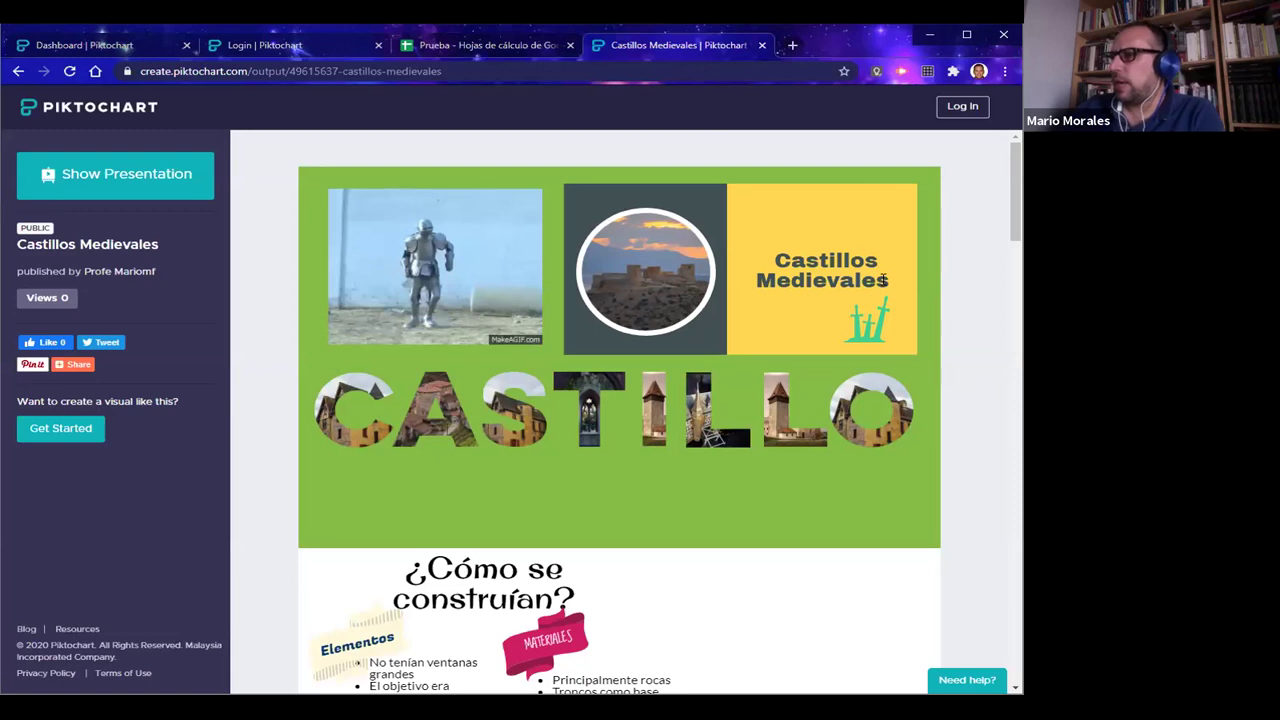
scroll(884, 283, "down", 4)
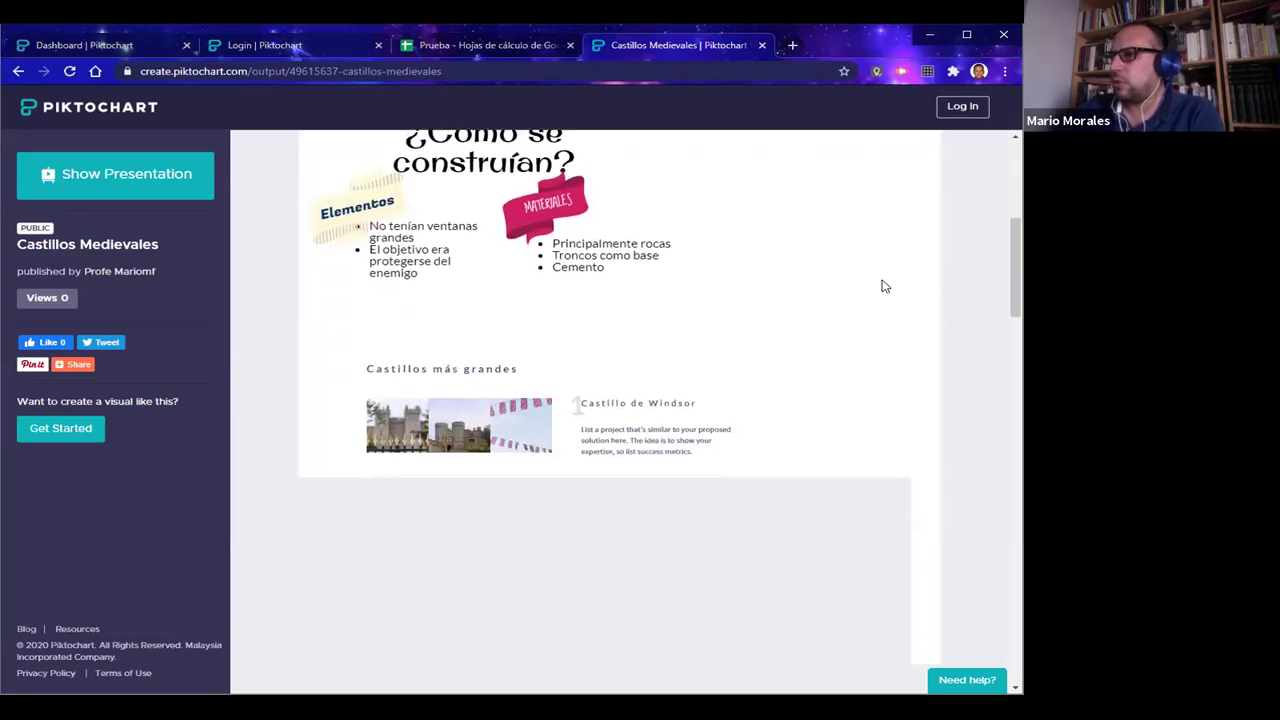
scroll(884, 283, "up", 4)
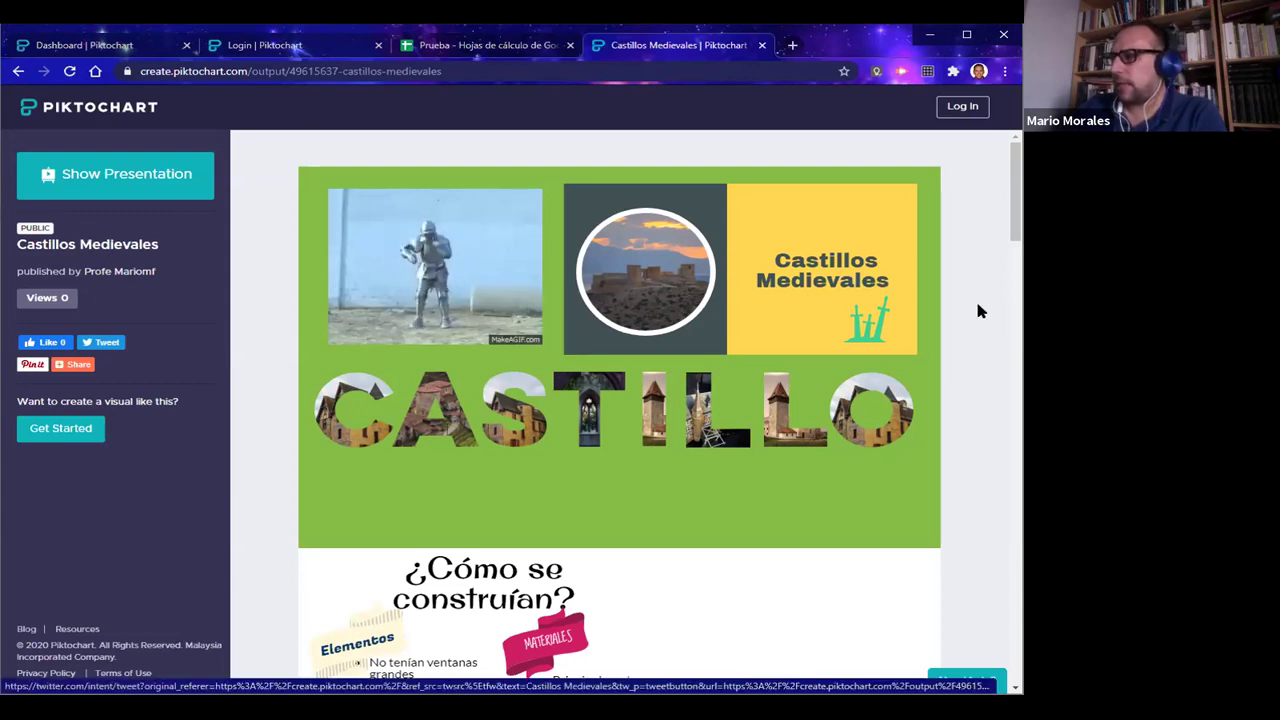
Examine the published infographic from its title block through the castle list, timeline and SWOT sections to the Año de Creación chart
scroll(978, 318, "down", 2)
scroll(981, 322, "down", 3)
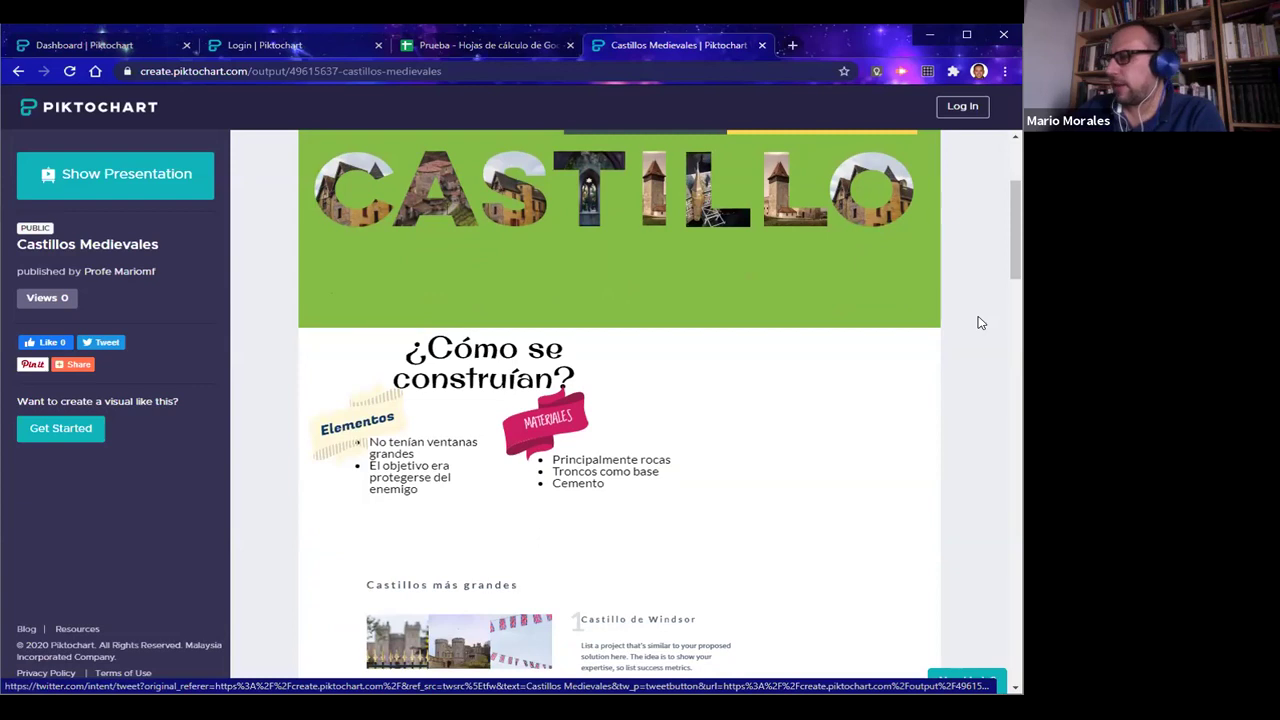
scroll(981, 322, "down", 7)
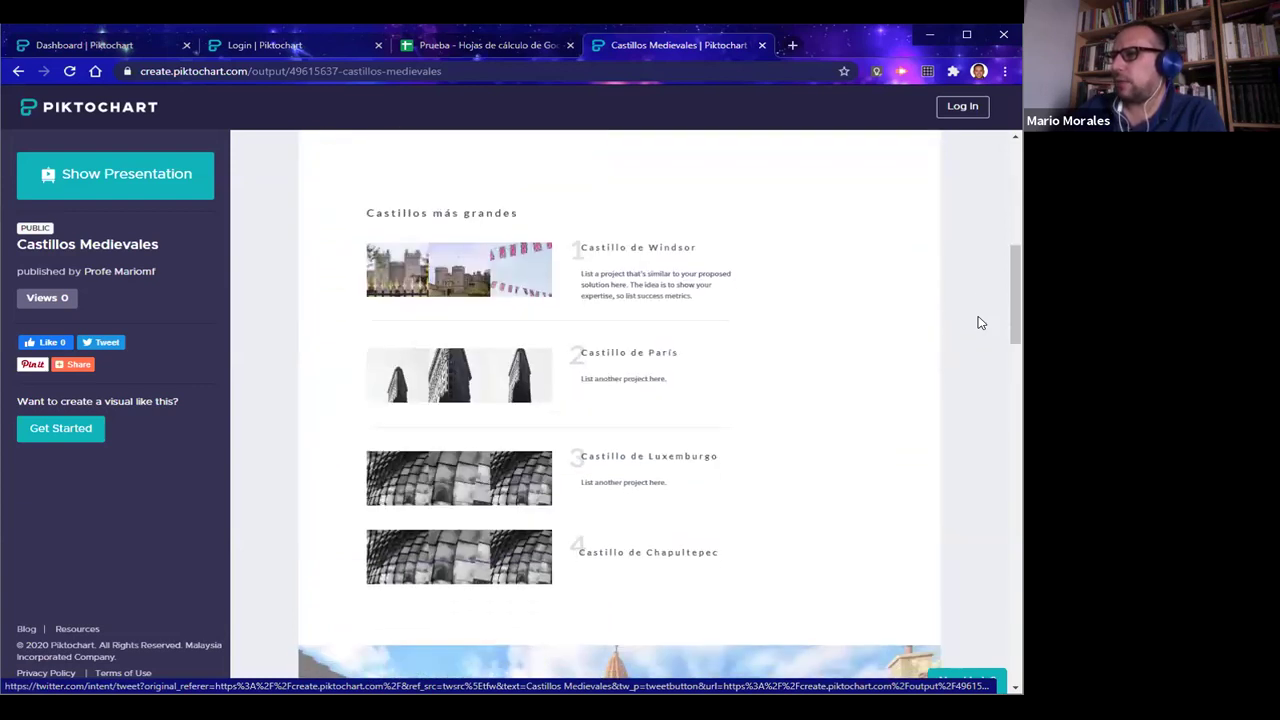
scroll(981, 322, "down", 6)
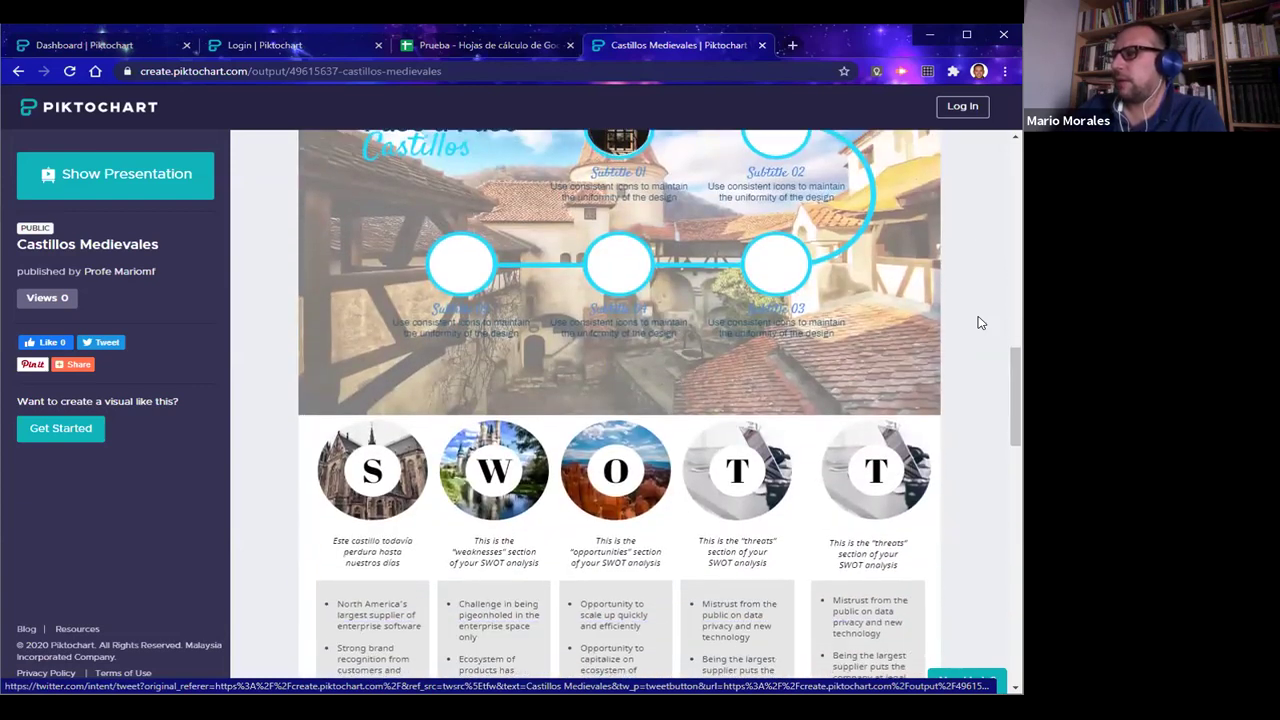
scroll(981, 322, "down", 1)
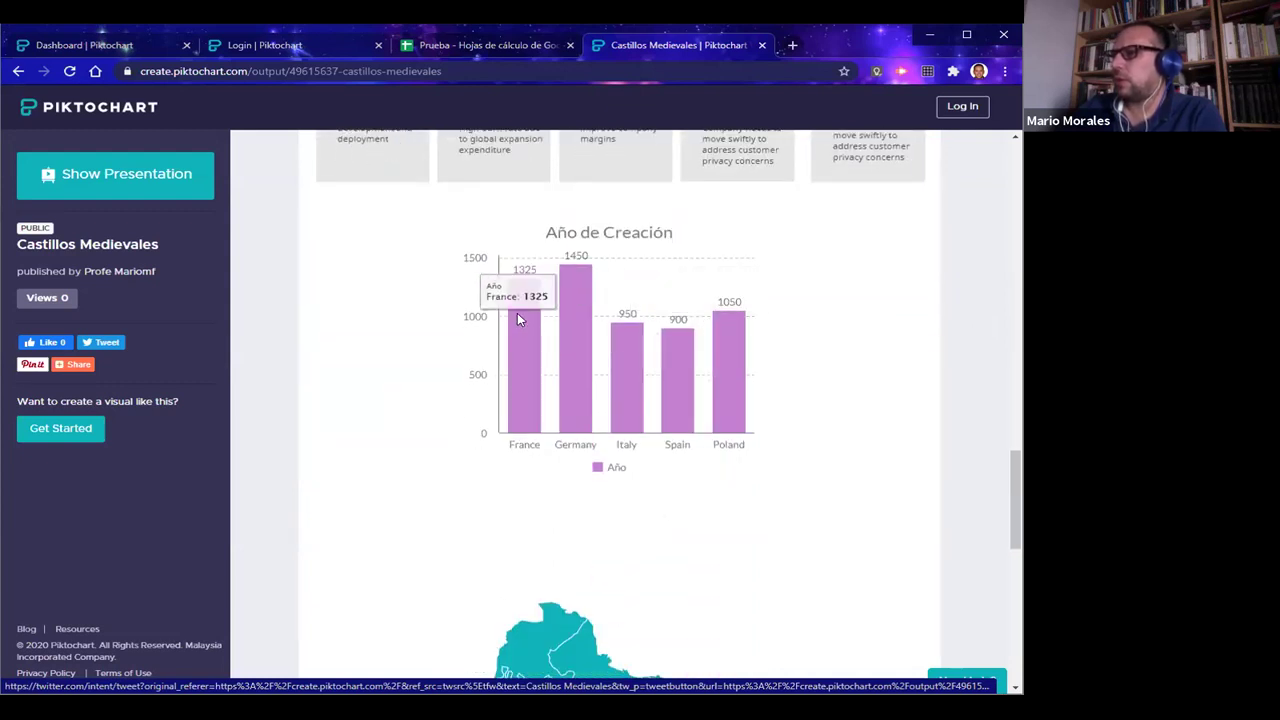
Switch to the Prueba spreadsheet in Google Sheets and clear the France entry and its year from cells A2 and B2
left_click(457, 46)
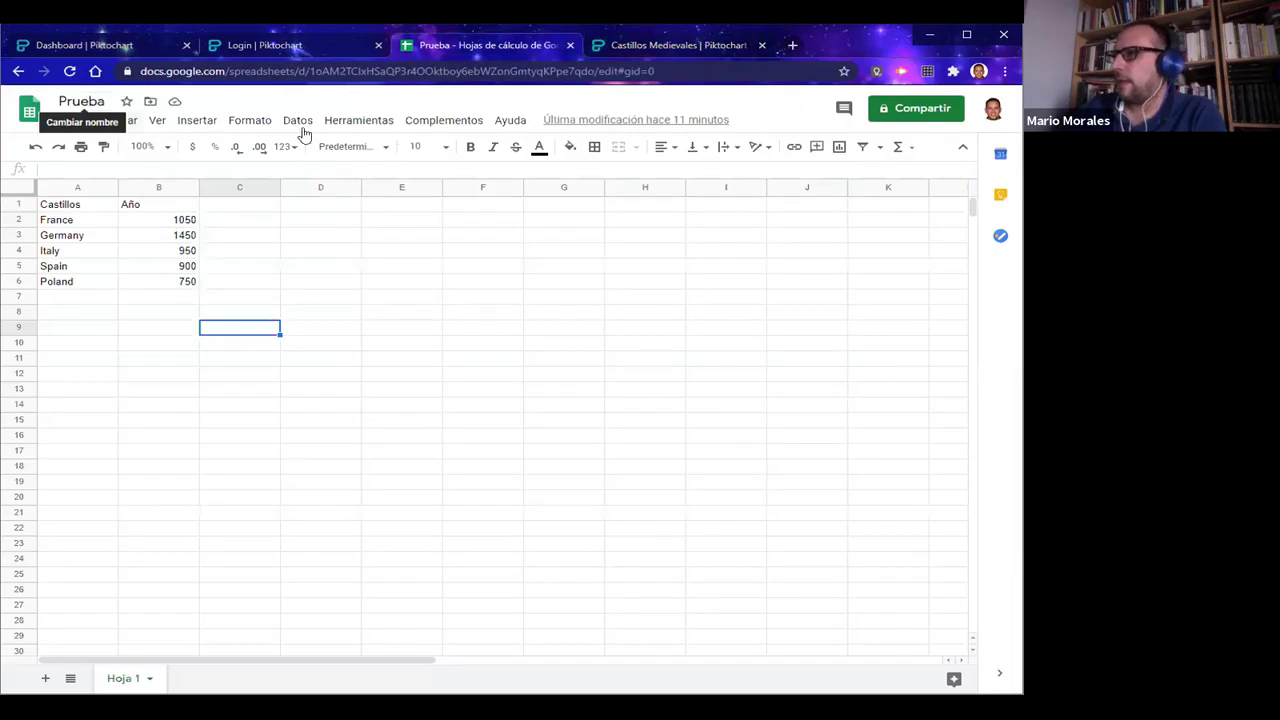
left_click(188, 283)
left_click(155, 312)
left_click(90, 300)
left_click(129, 303)
left_click(248, 277)
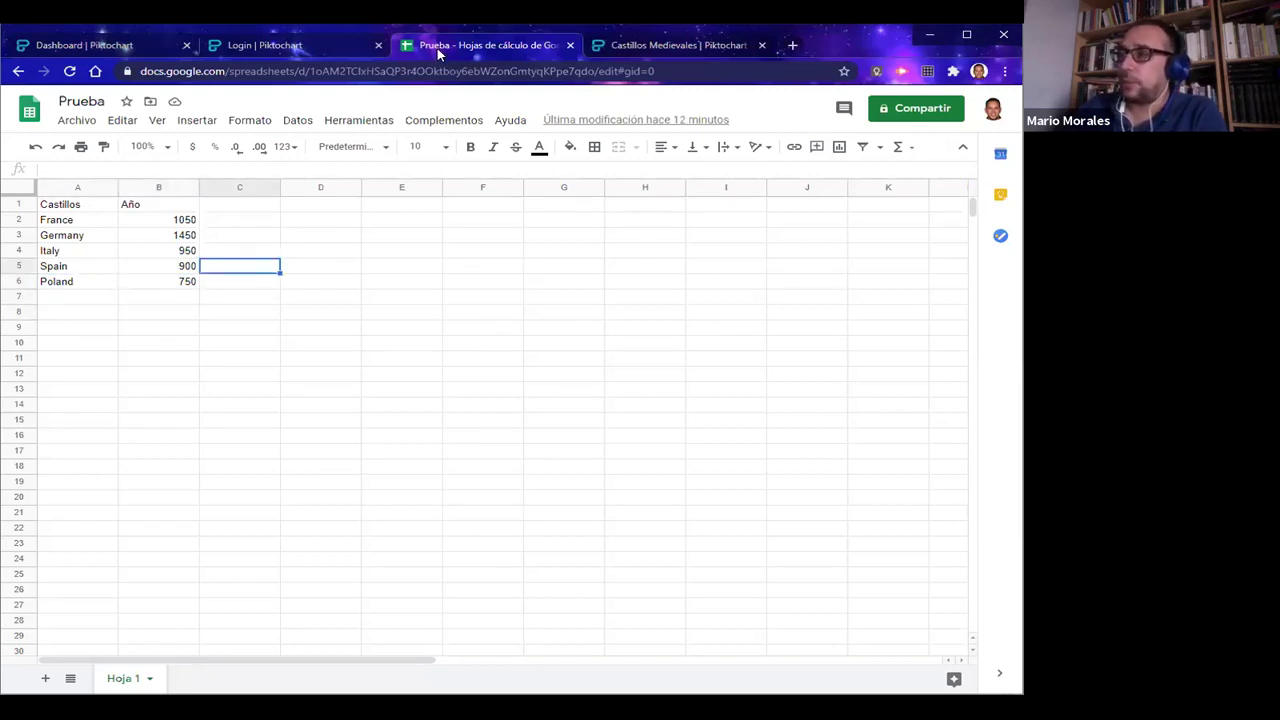
left_click(185, 222)
left_click(63, 222)
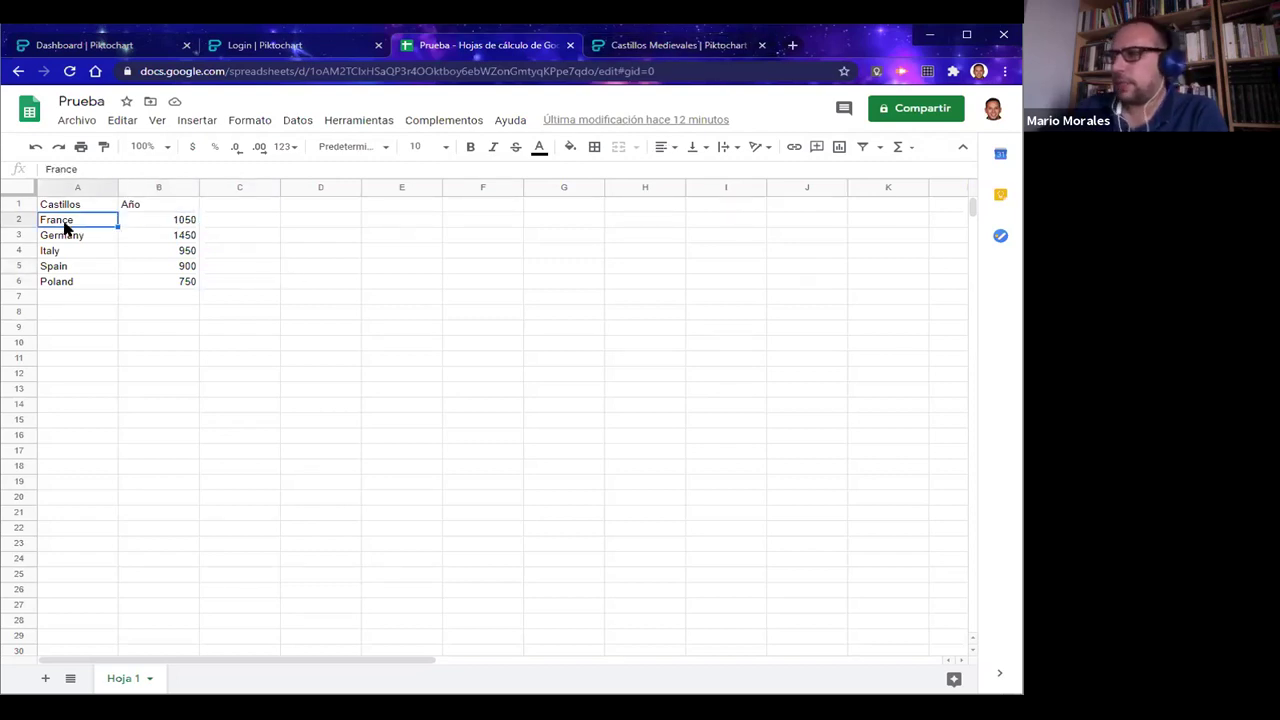
key("Delete")
left_click(132, 221)
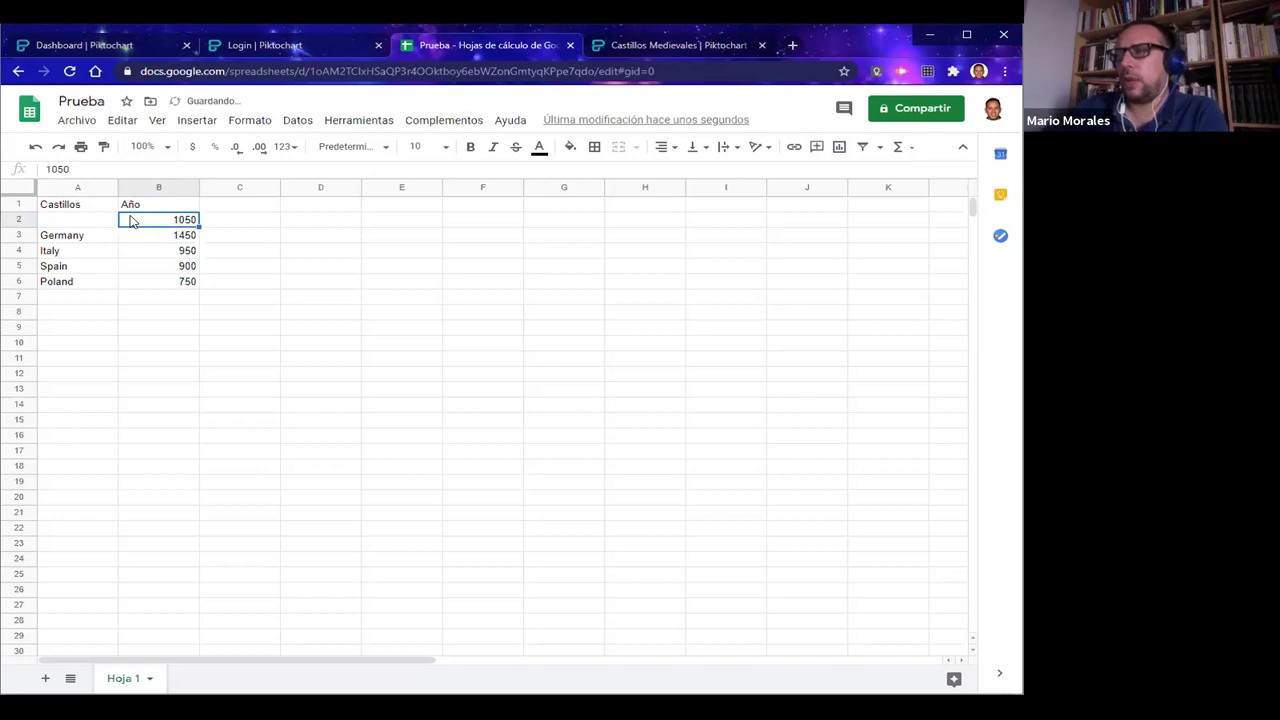
key("Delete")
left_click(383, 363)
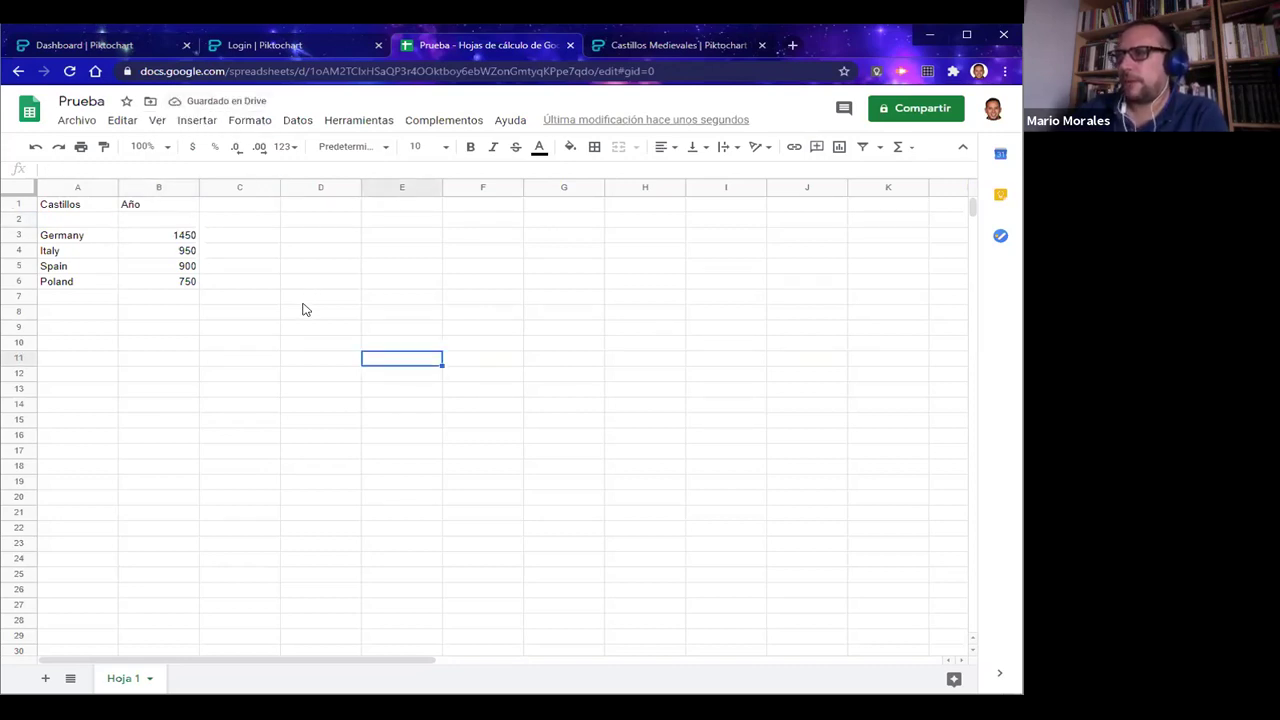
Return to the published infographic, reload the page, and check the Año de Creación chart and the interactive map
left_click(654, 47)
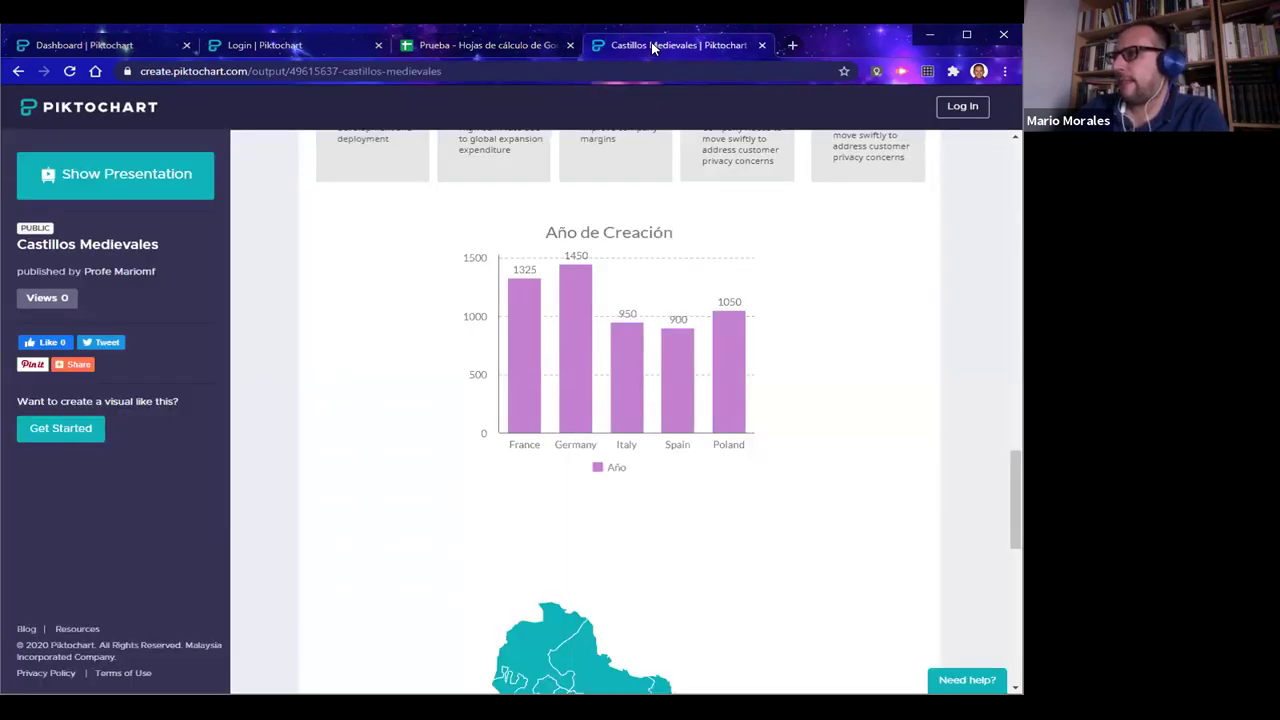
left_click(503, 72)
key("Return")
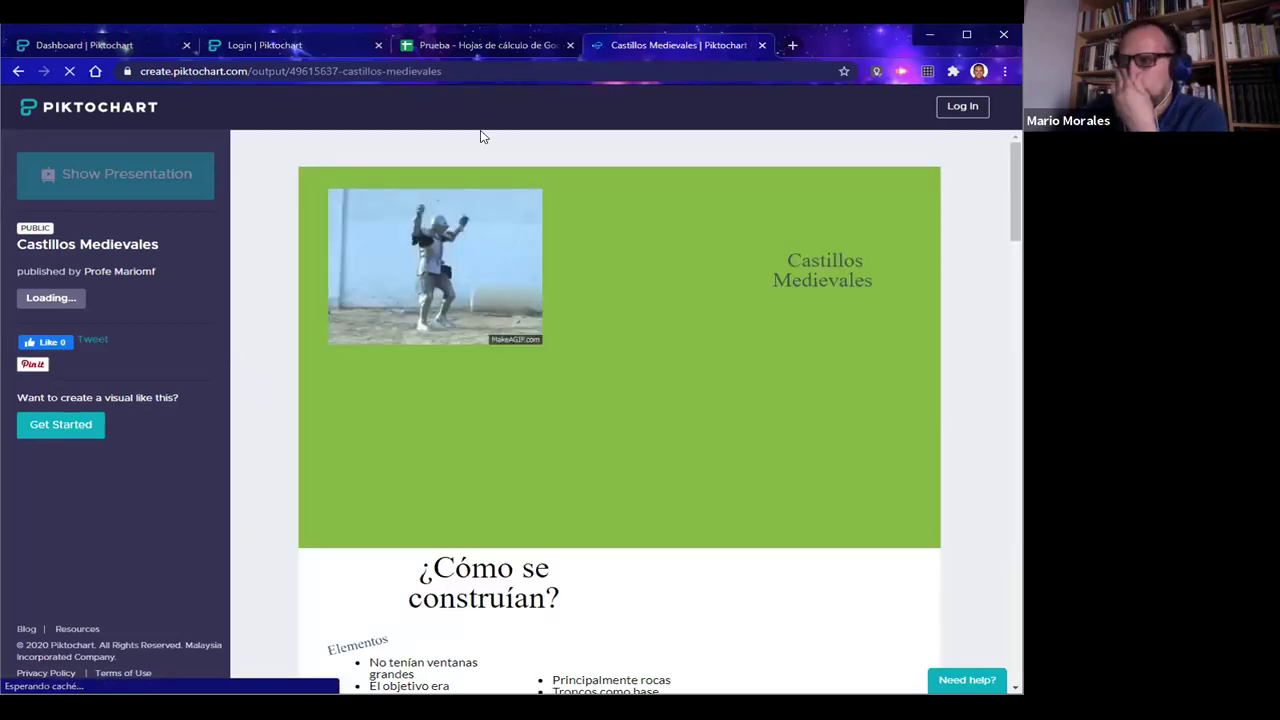
scroll(959, 318, "down", 10)
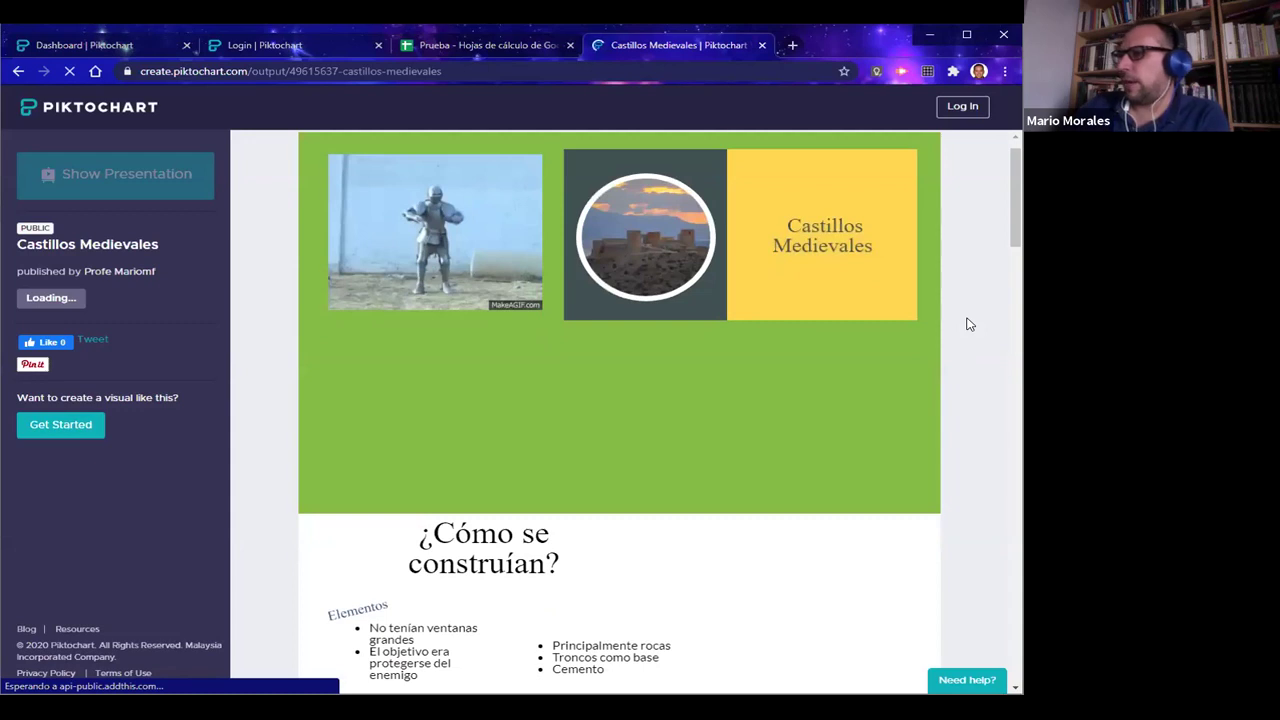
scroll(968, 324, "up", 4)
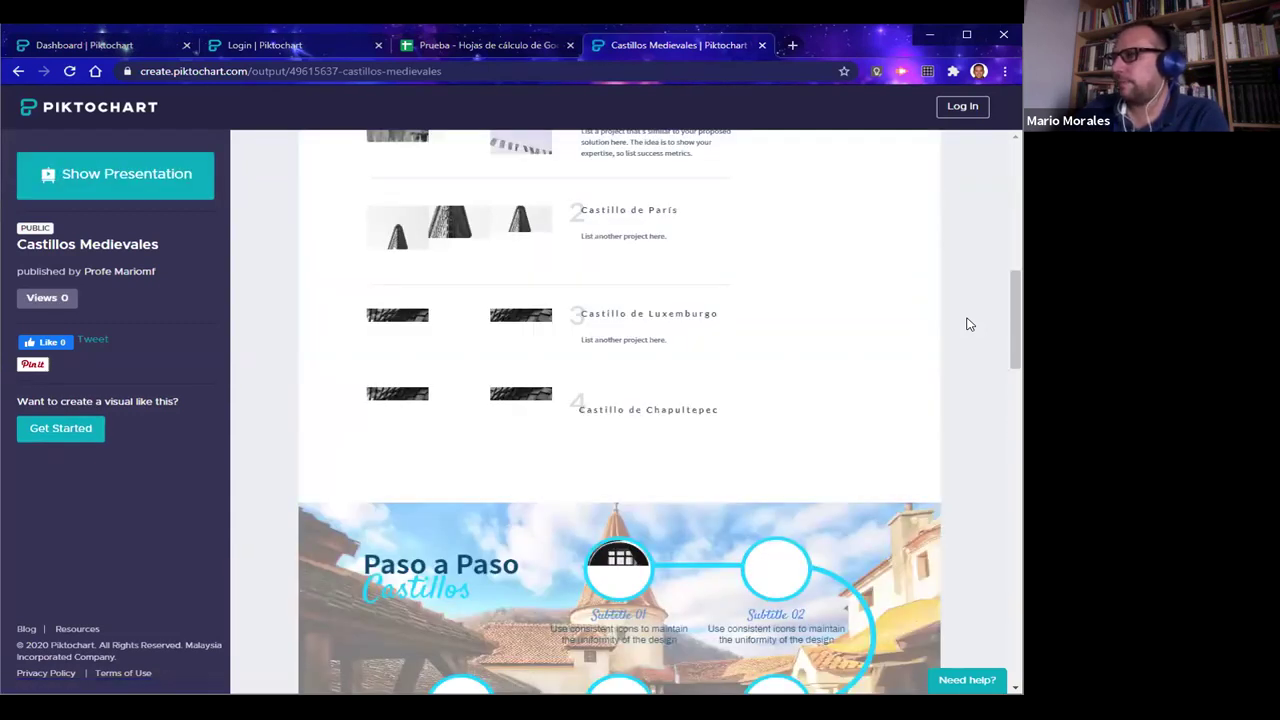
scroll(968, 324, "down", 4)
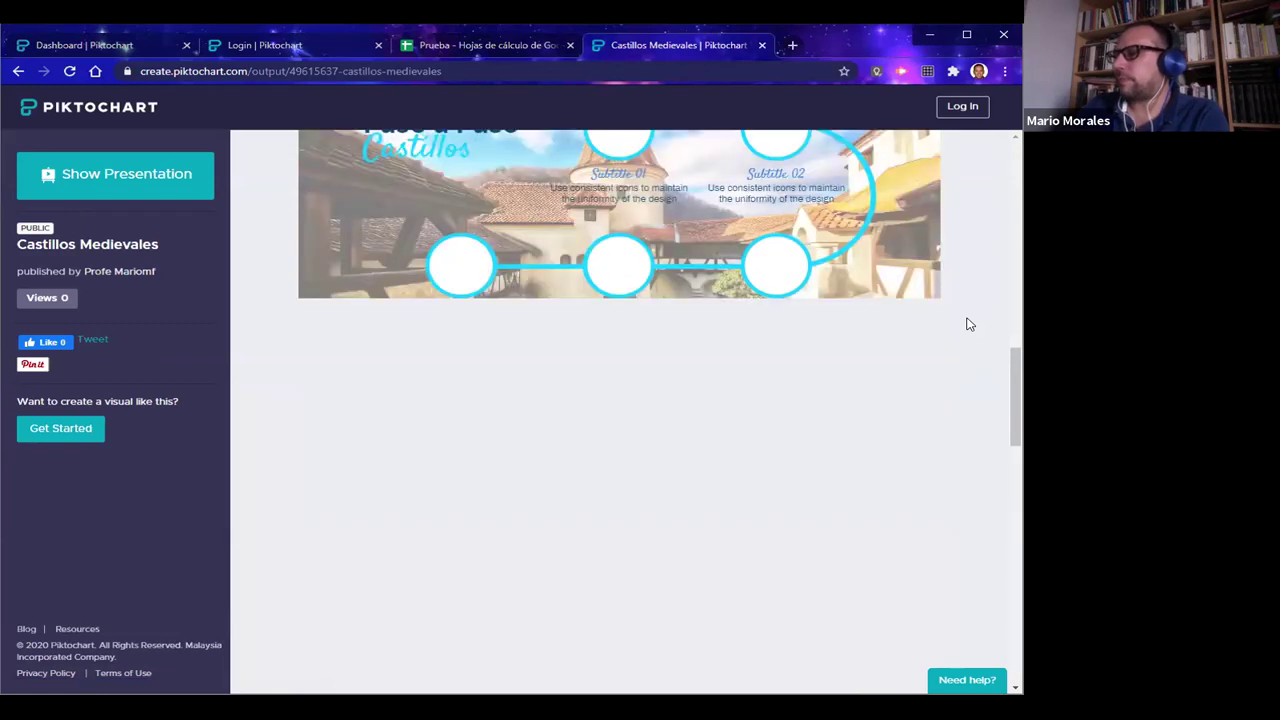
scroll(968, 324, "down", 9)
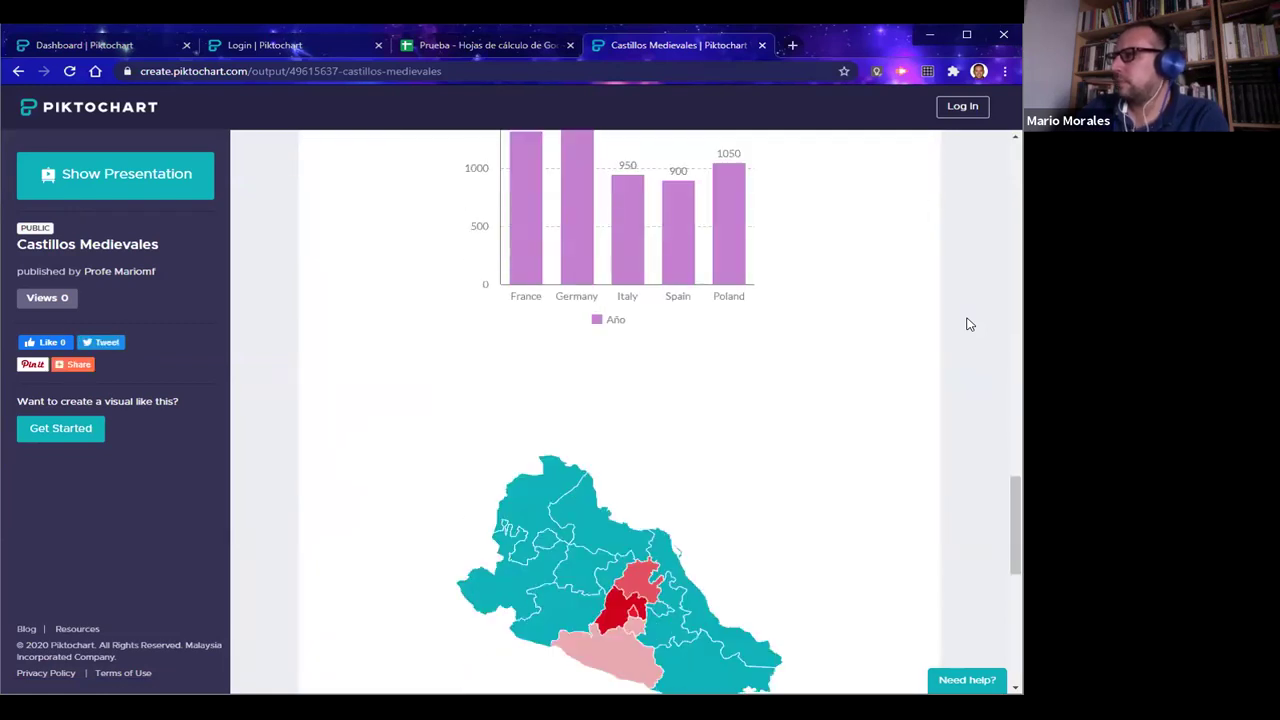
scroll(966, 323, "up", 2)
scroll(966, 323, "down", 4)
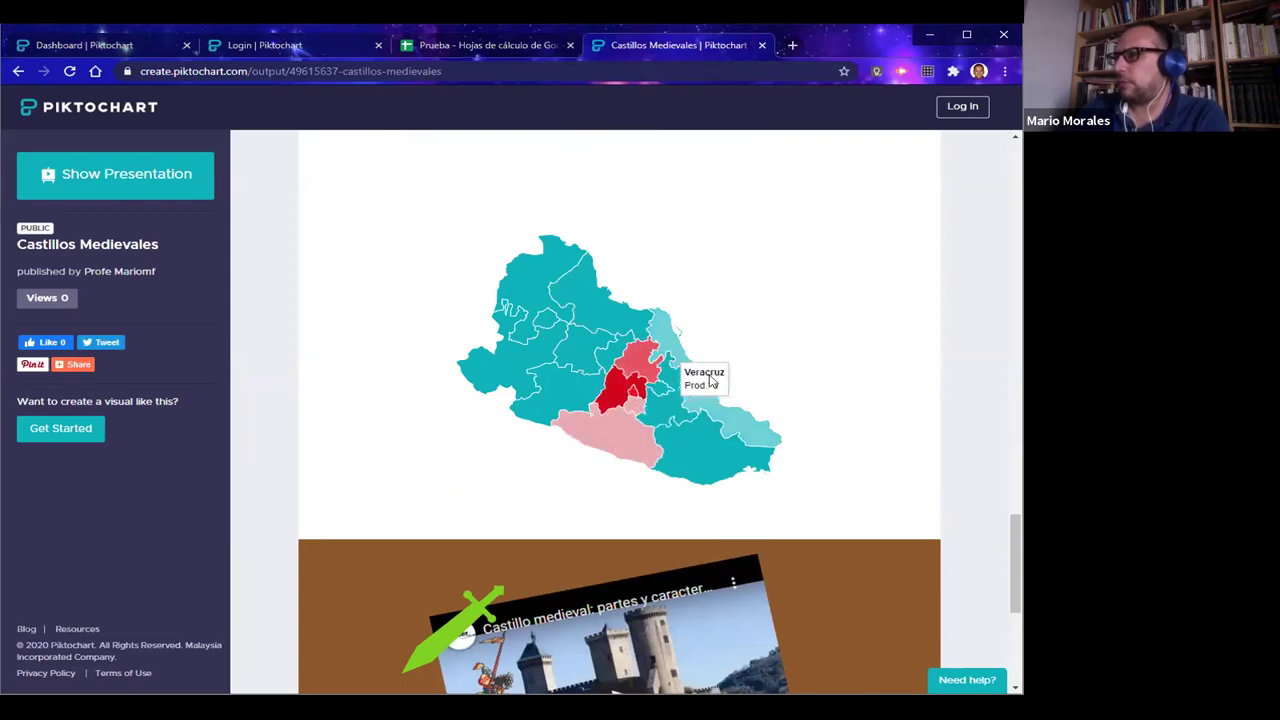
Play the embedded castle video in the brown block briefly and pause it
scroll(363, 391, "down", 3)
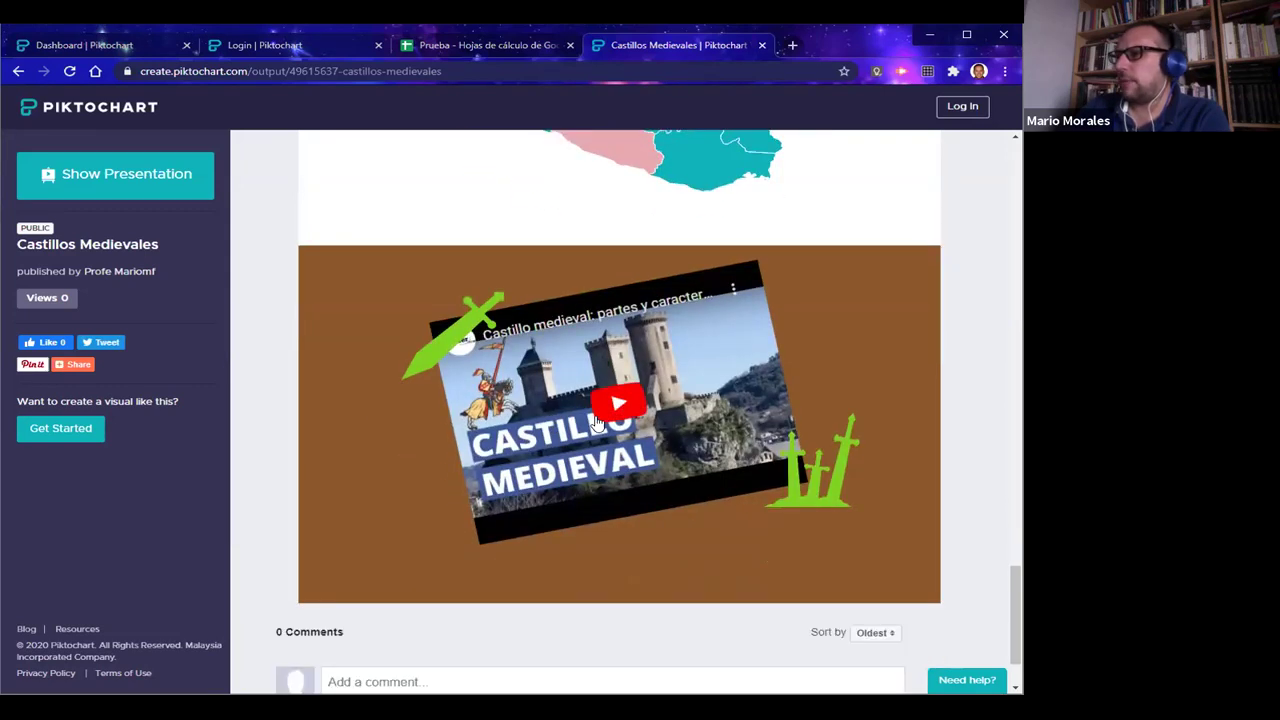
left_click(605, 412)
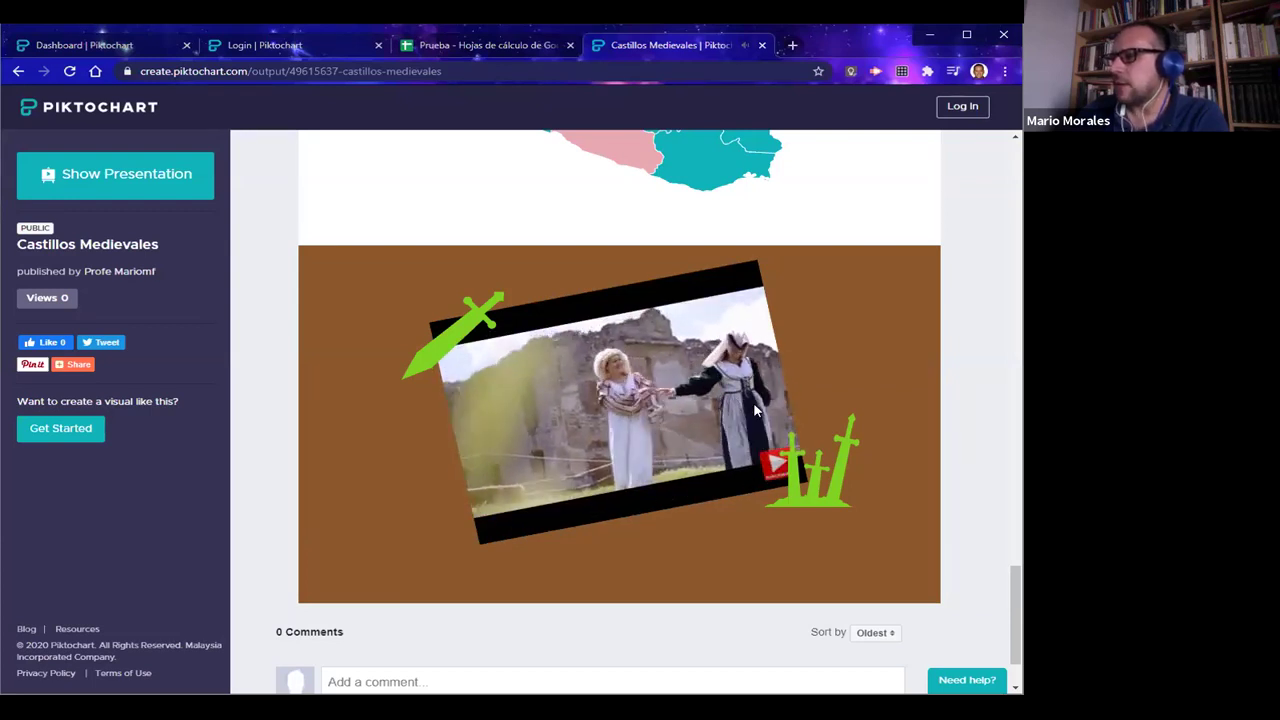
mouse_move(626, 424)
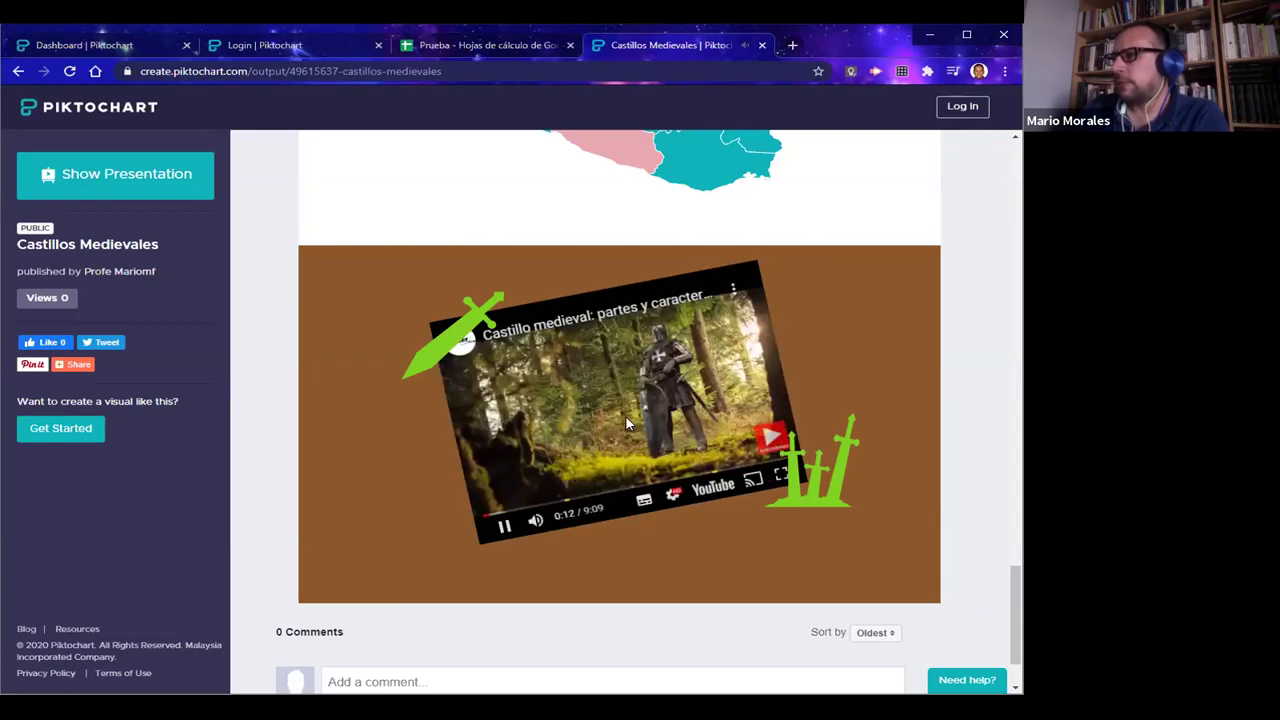
left_click(503, 530)
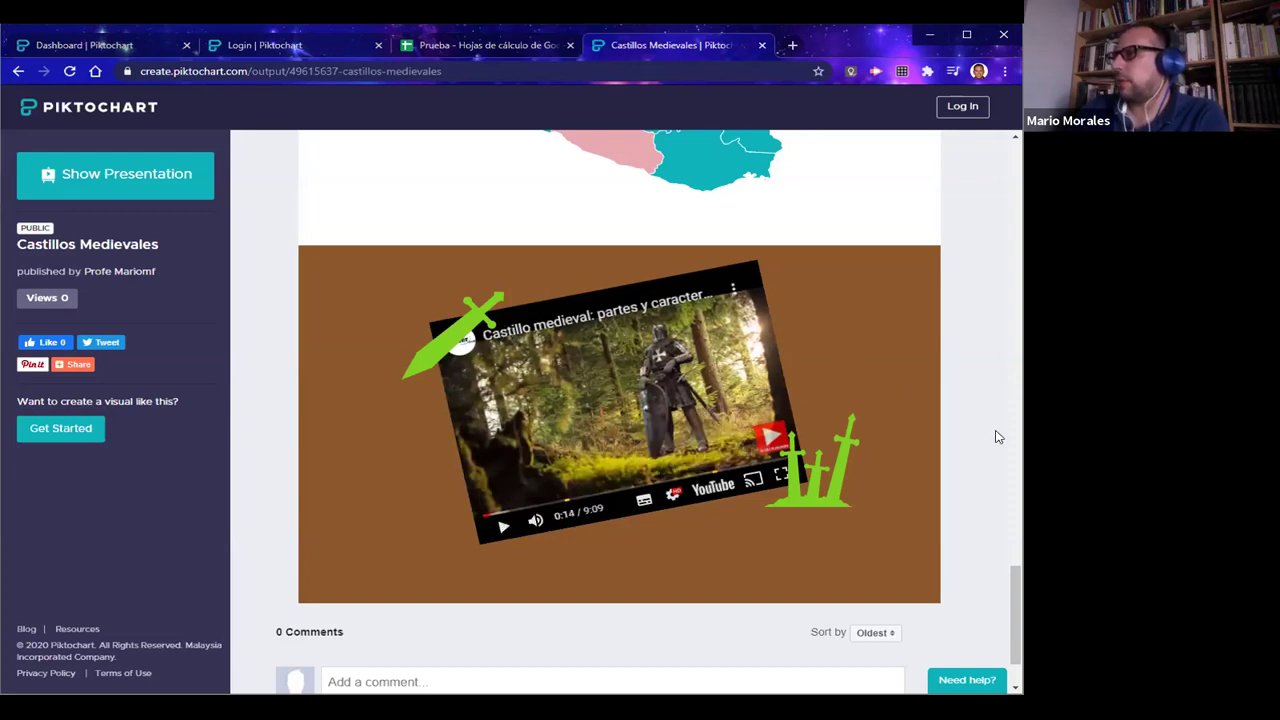
Review the published infographic again from its title block down through the Paso a Paso timeline and the SWOT section
scroll(997, 436, "up", 5)
scroll(997, 436, "up", 10)
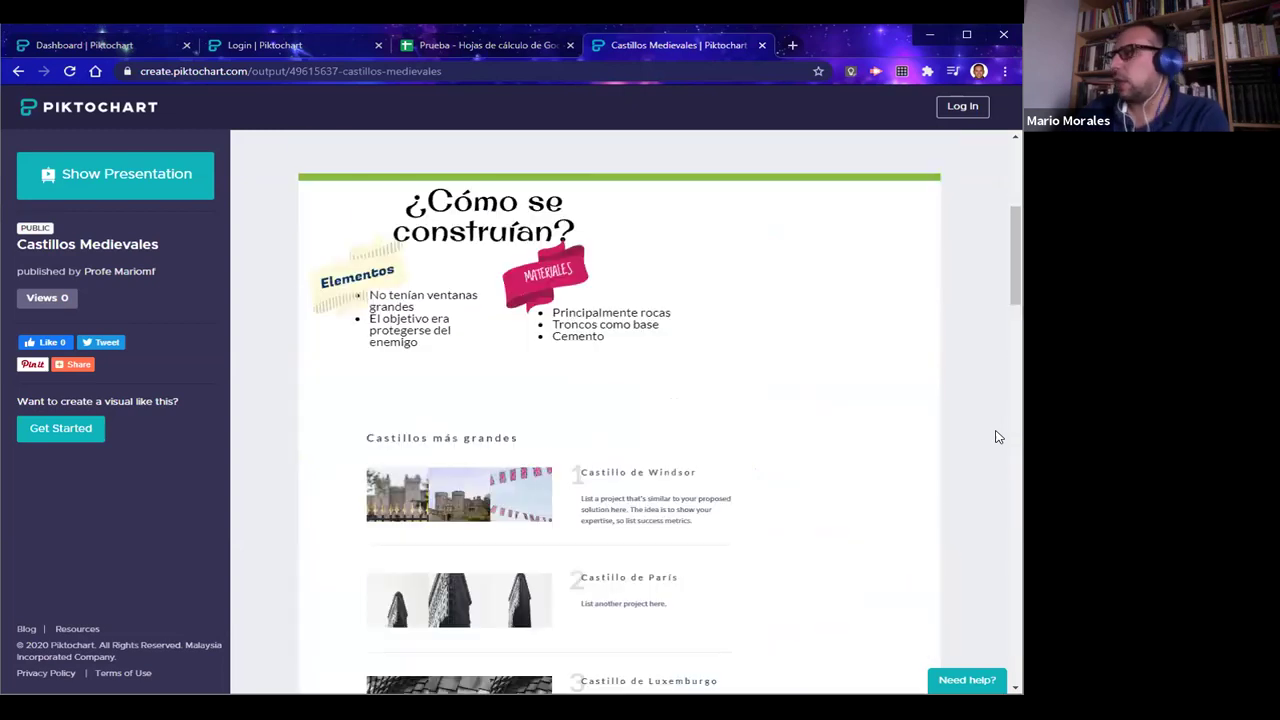
scroll(251, 233, "up", 4)
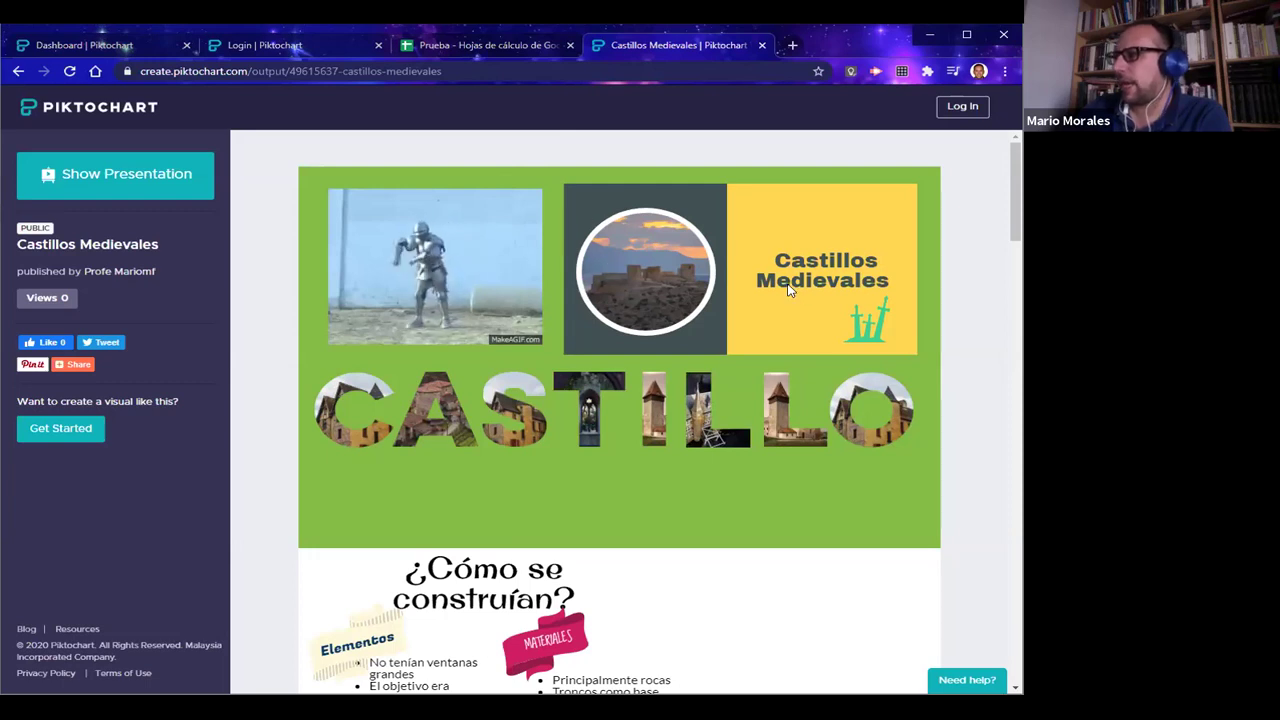
scroll(1002, 308, "down", 10)
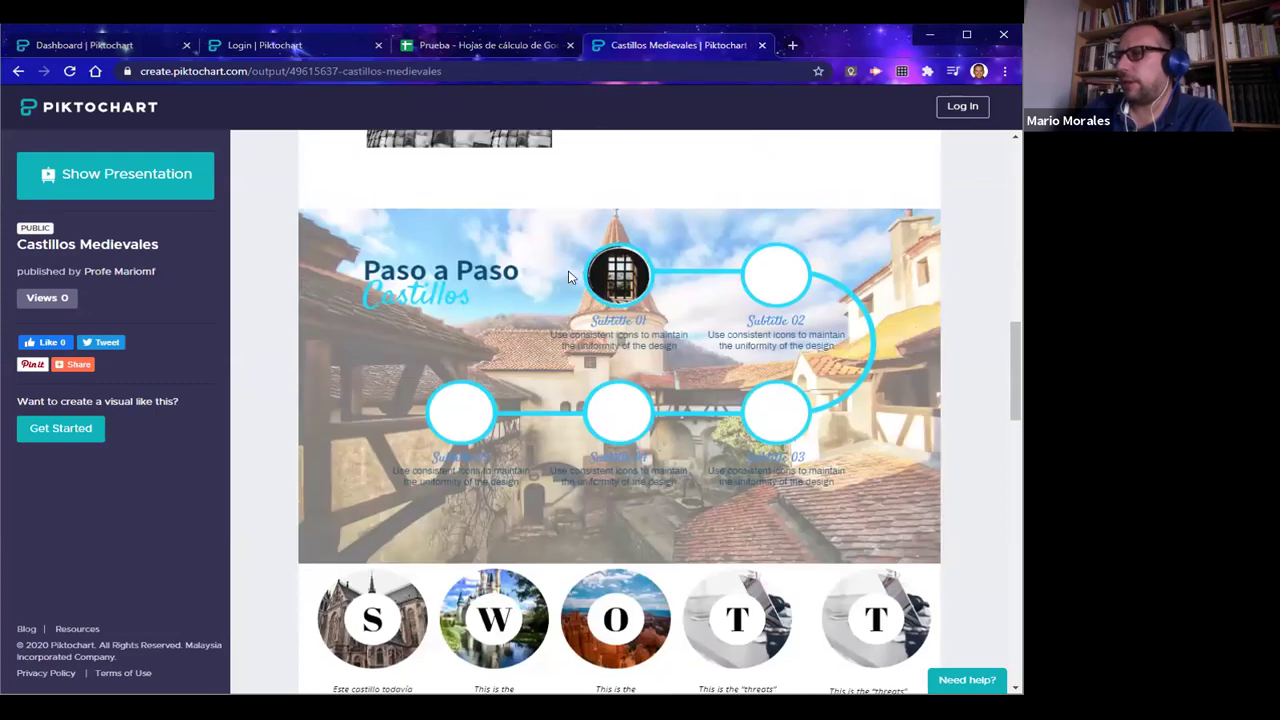
scroll(697, 374, "down", 3)
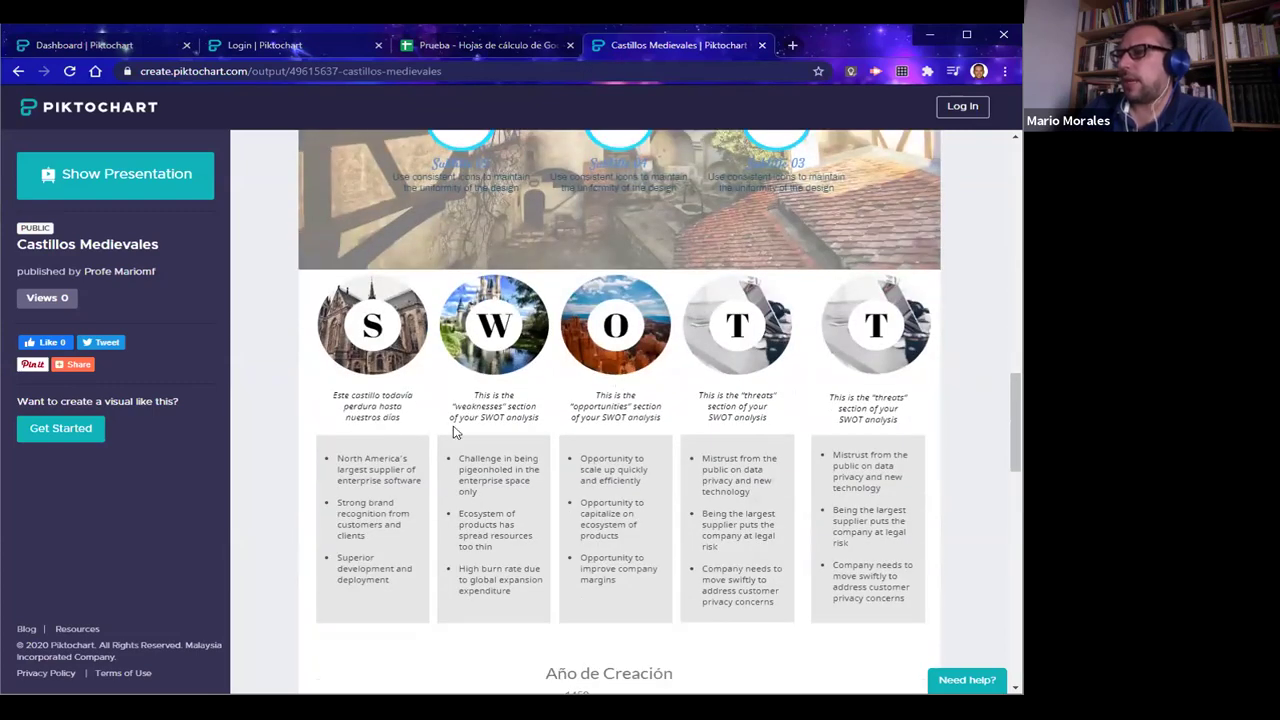
scroll(270, 344, "up", 2)
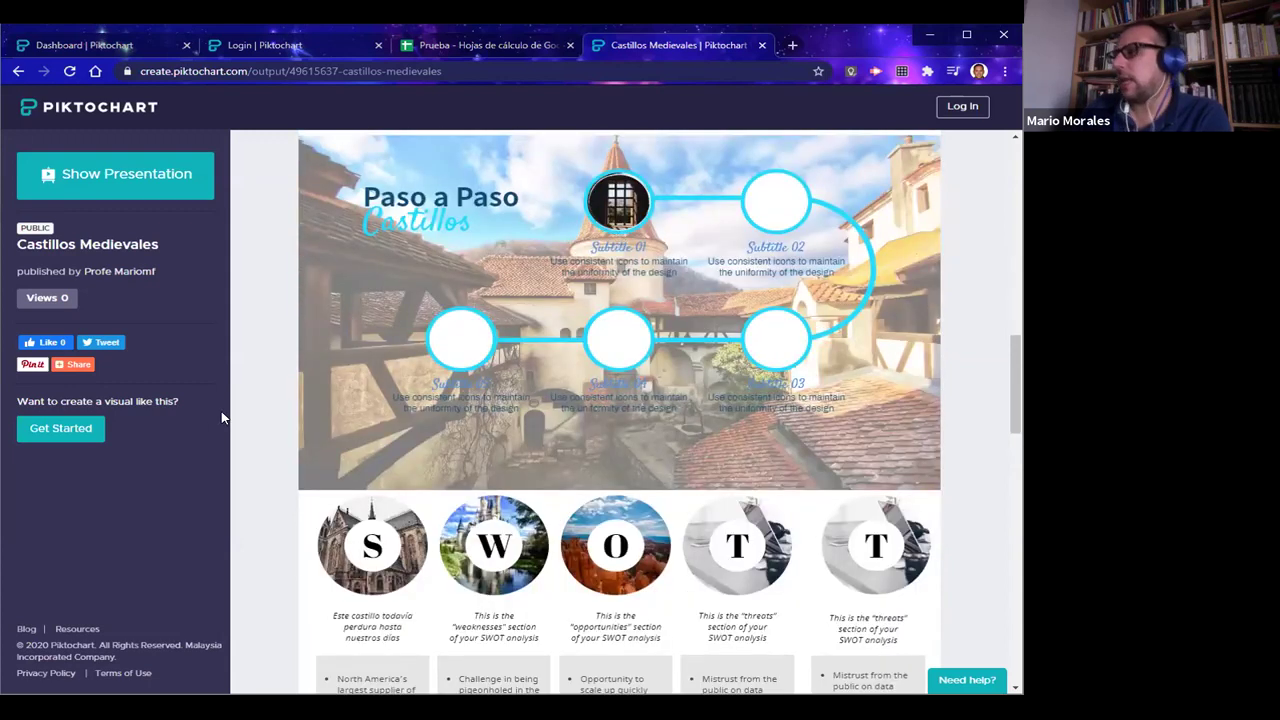
scroll(251, 394, "down", 3)
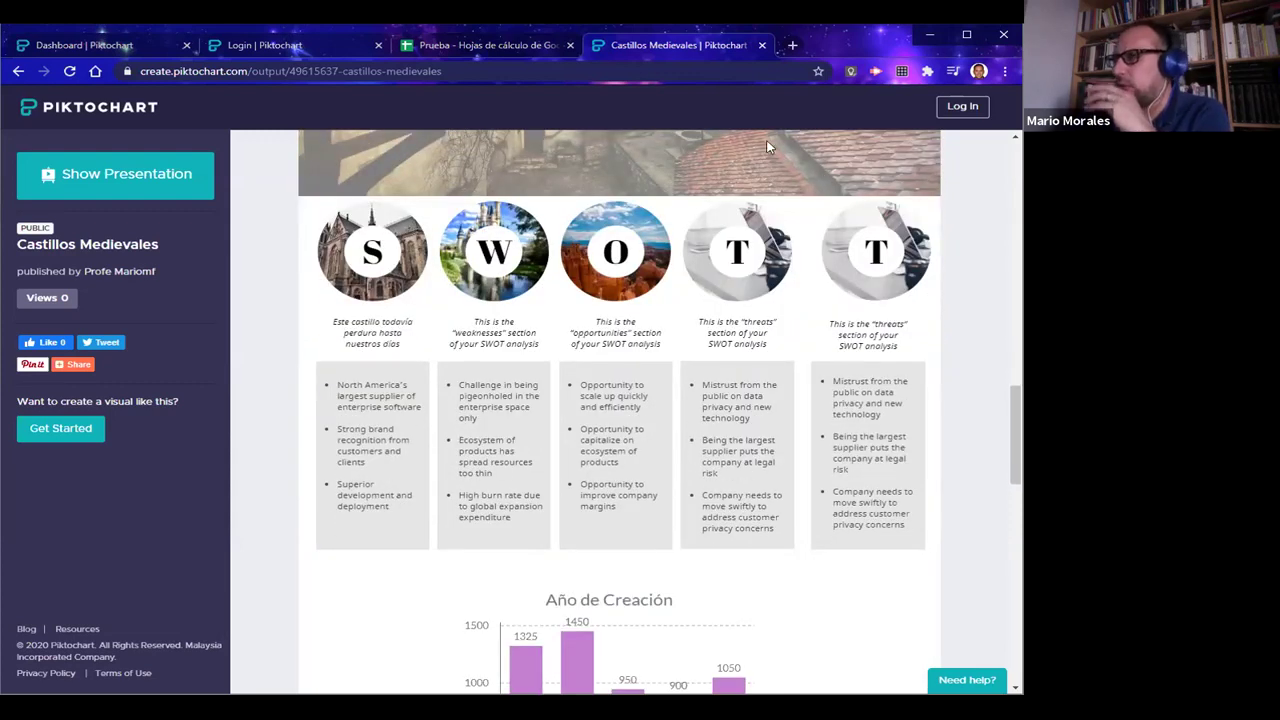
Sign back in to Piktochart, view the sharing options of the saved Castillos Medievales visual, and close them
left_click(246, 45)
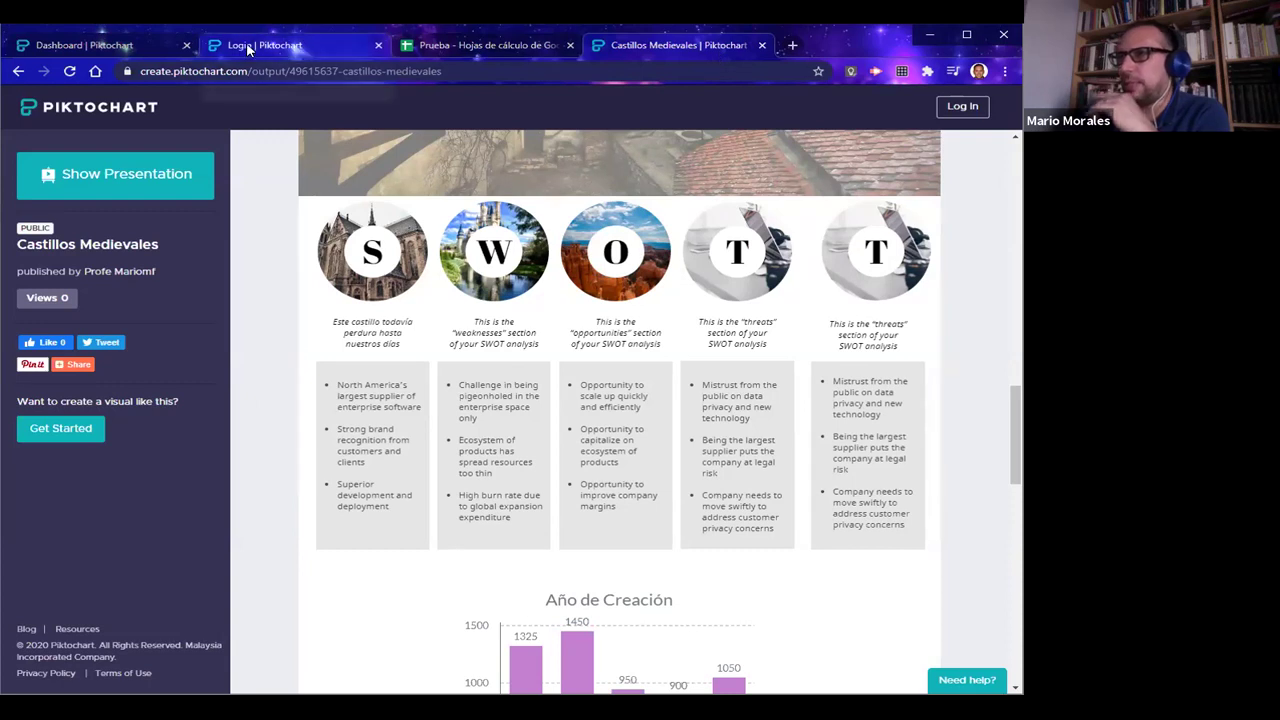
left_click(314, 314)
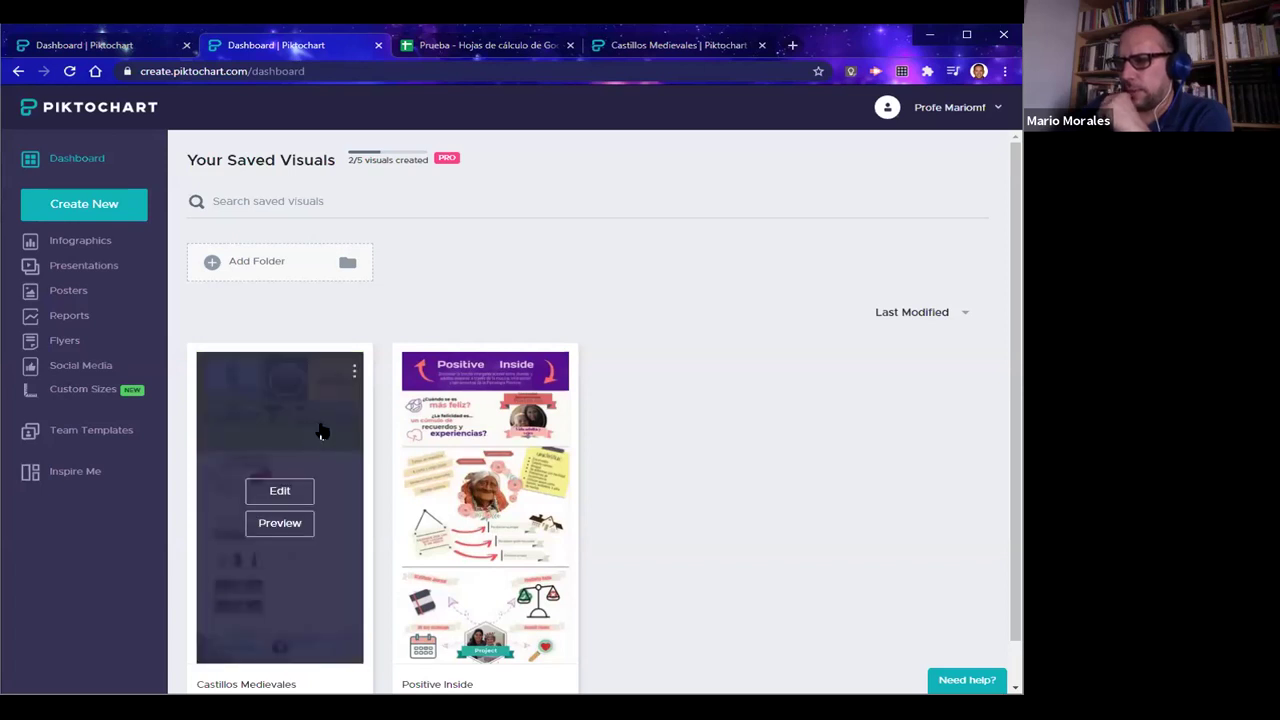
left_click(353, 370)
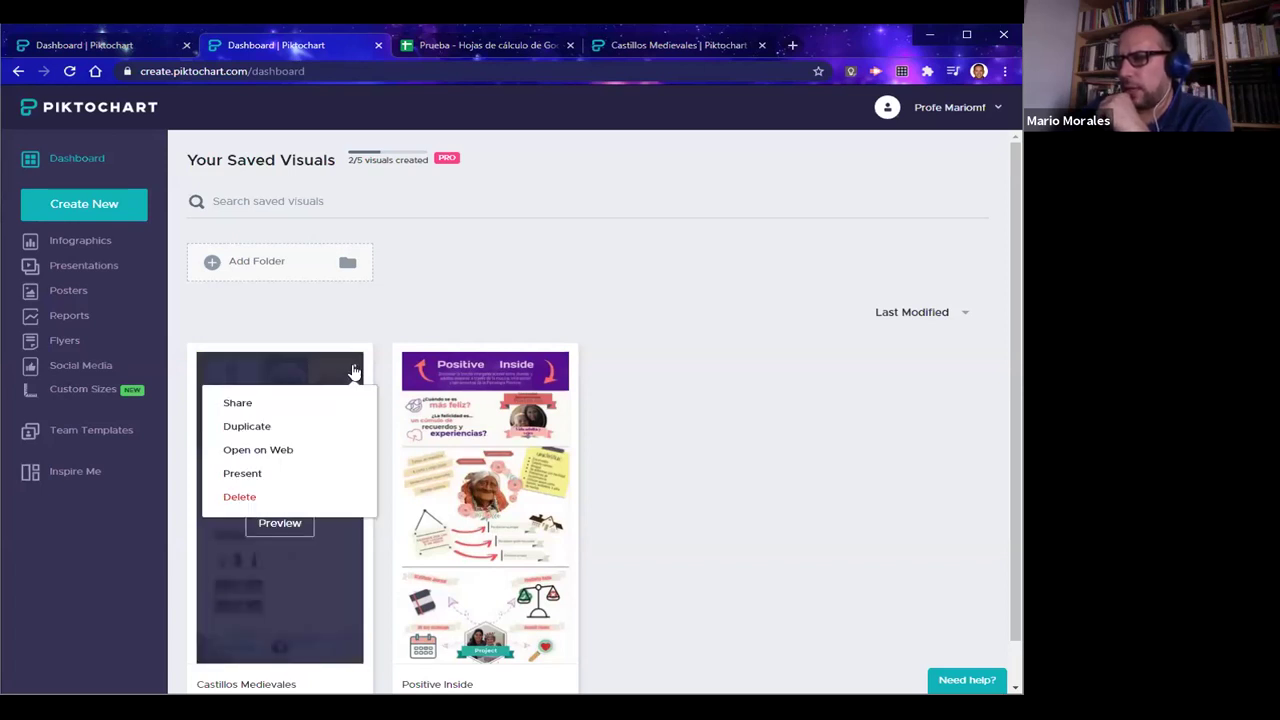
left_click(267, 404)
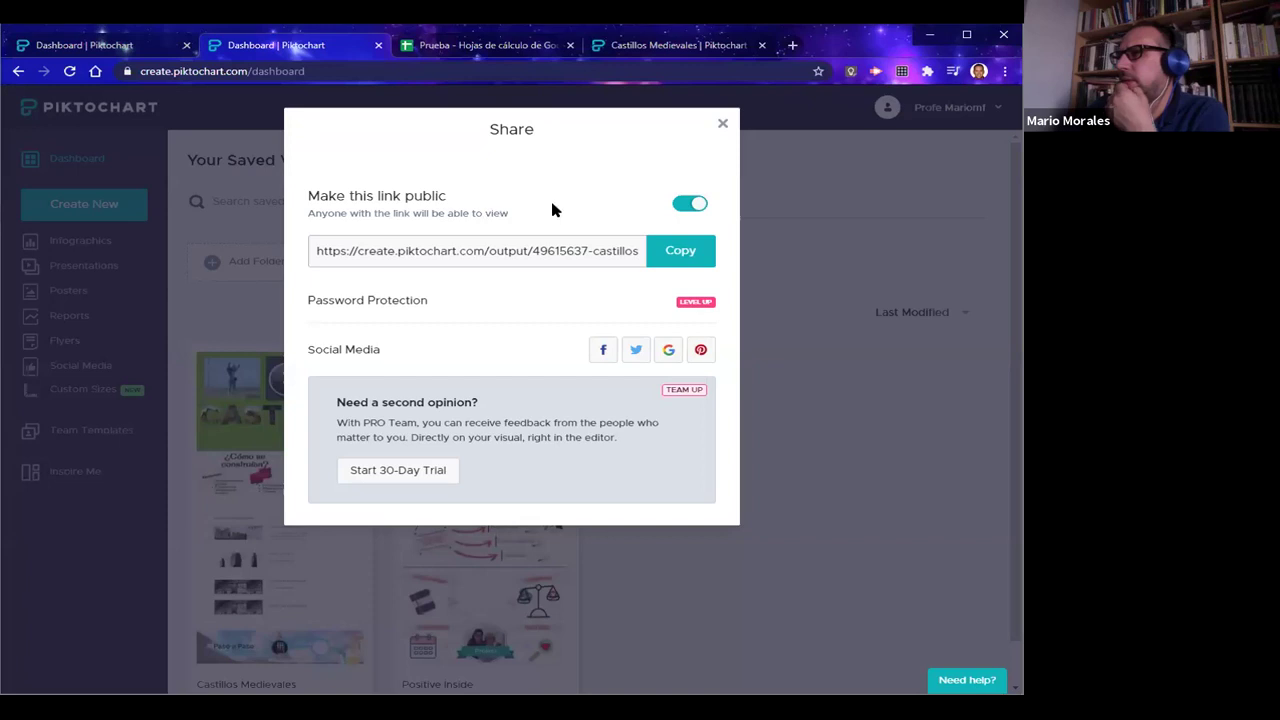
left_click(723, 126)
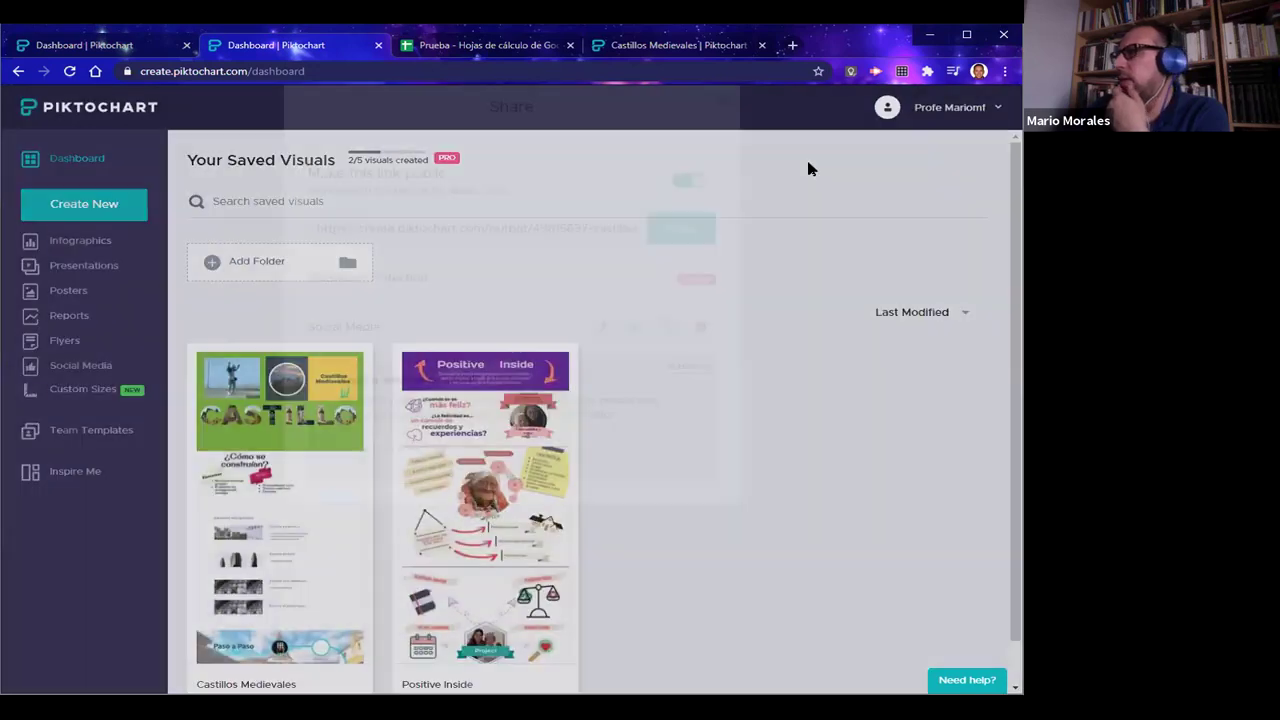
Open the saved Castillos Medievales visual on the web from the dashboard and close its new browser tab
left_click(775, 200)
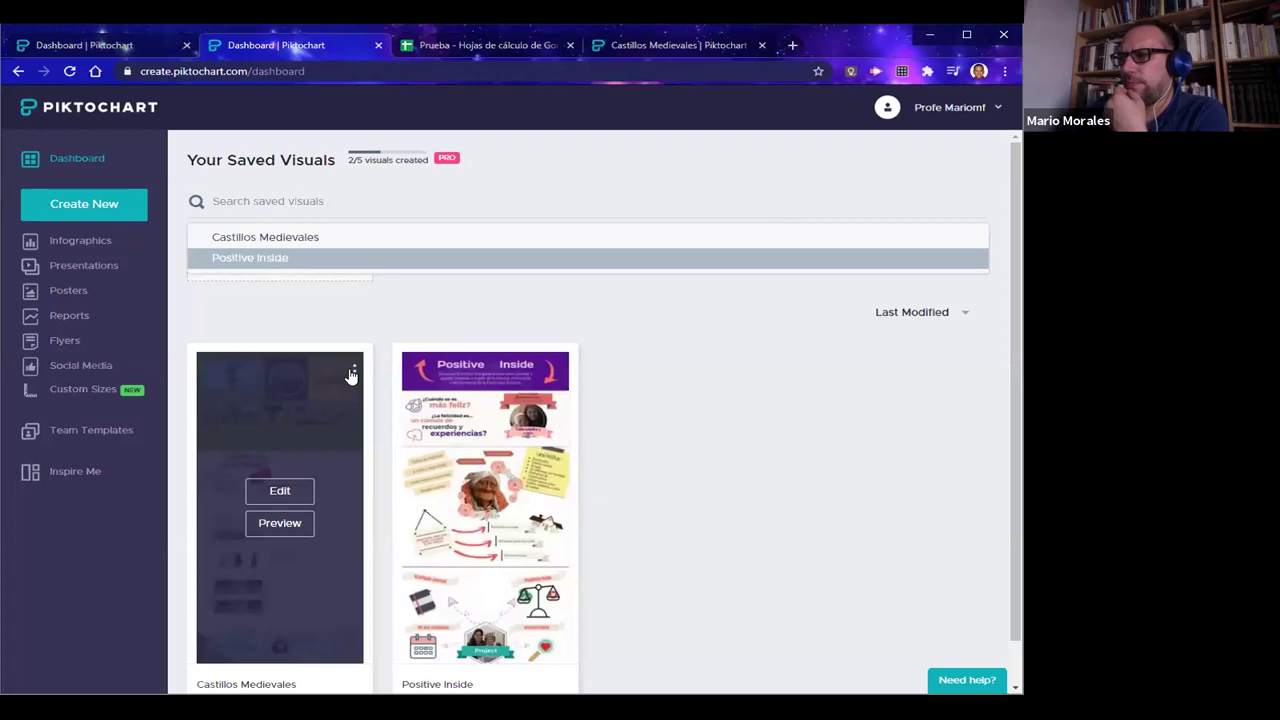
left_click(353, 373)
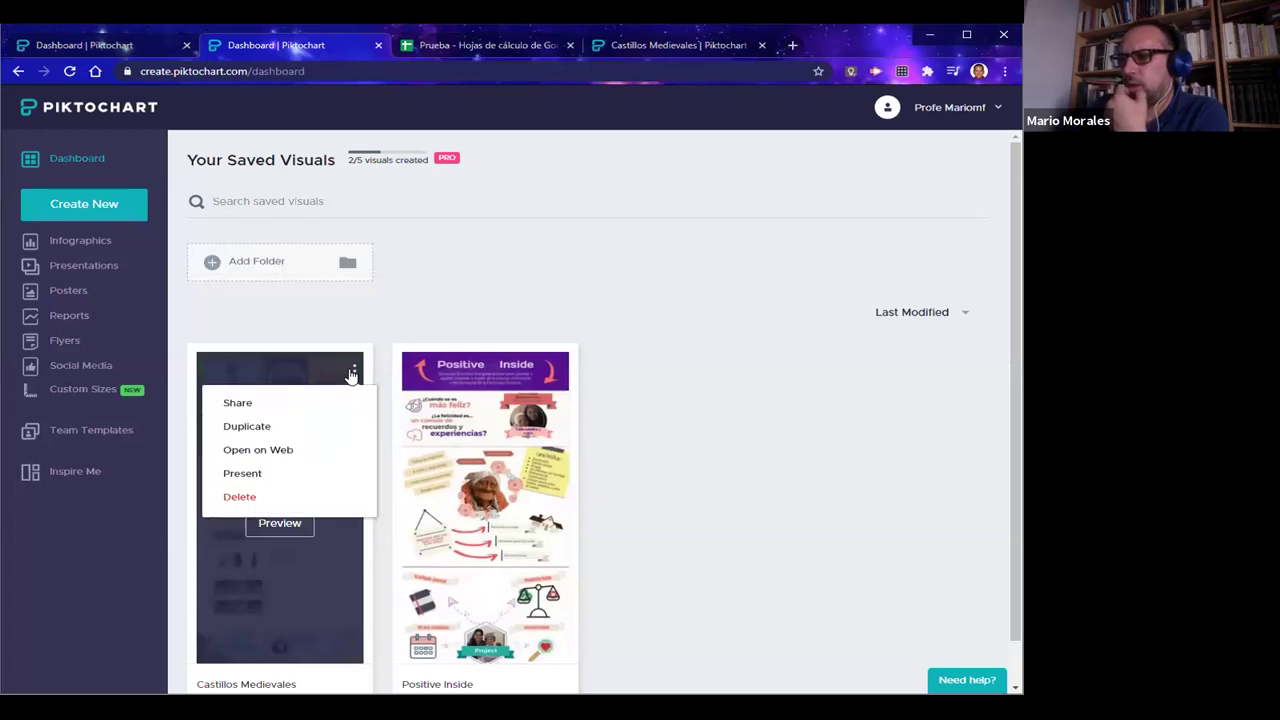
left_click(280, 450)
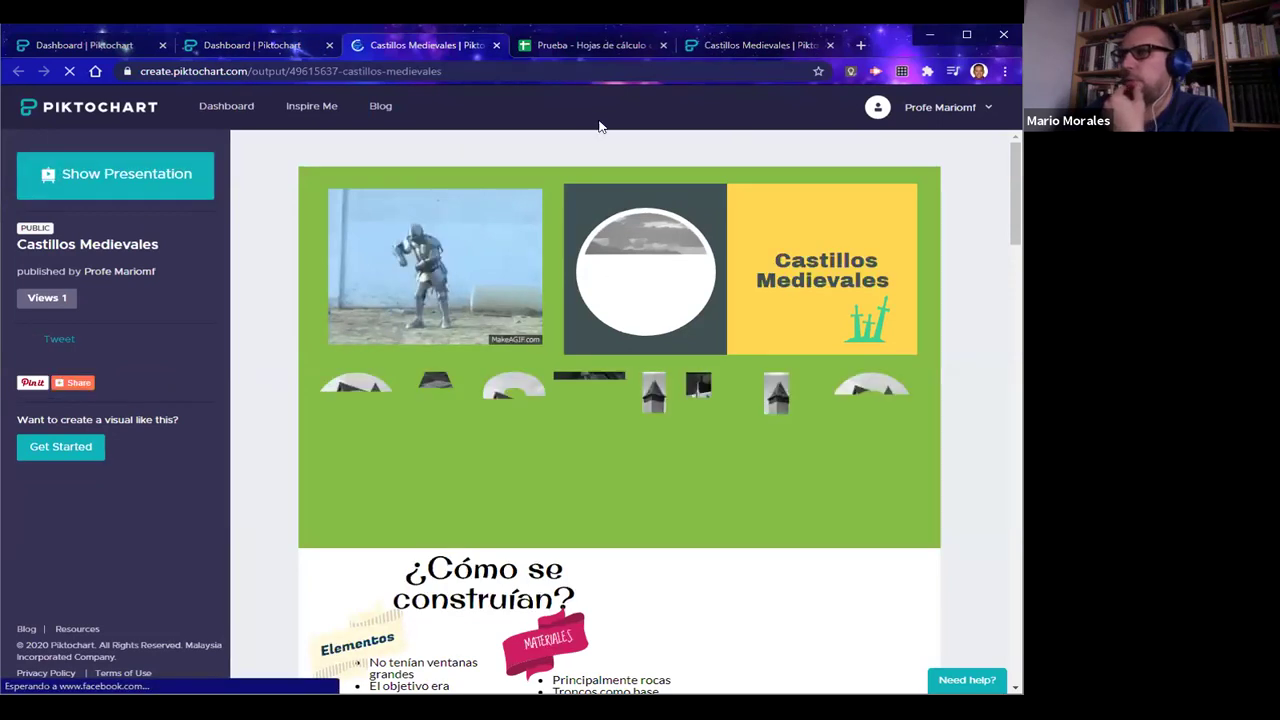
left_click(496, 45)
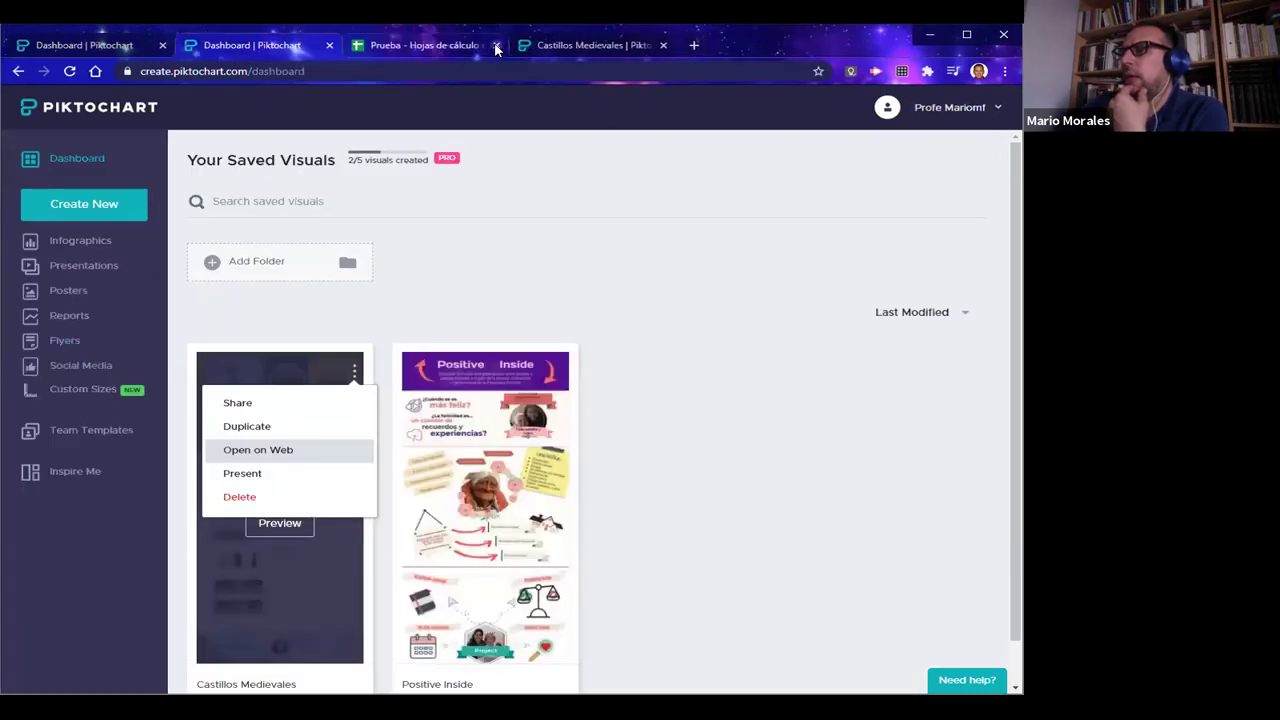
Open the saved Castillos Medievales visual for editing and look through its blocks down to the brown video block
left_click(437, 286)
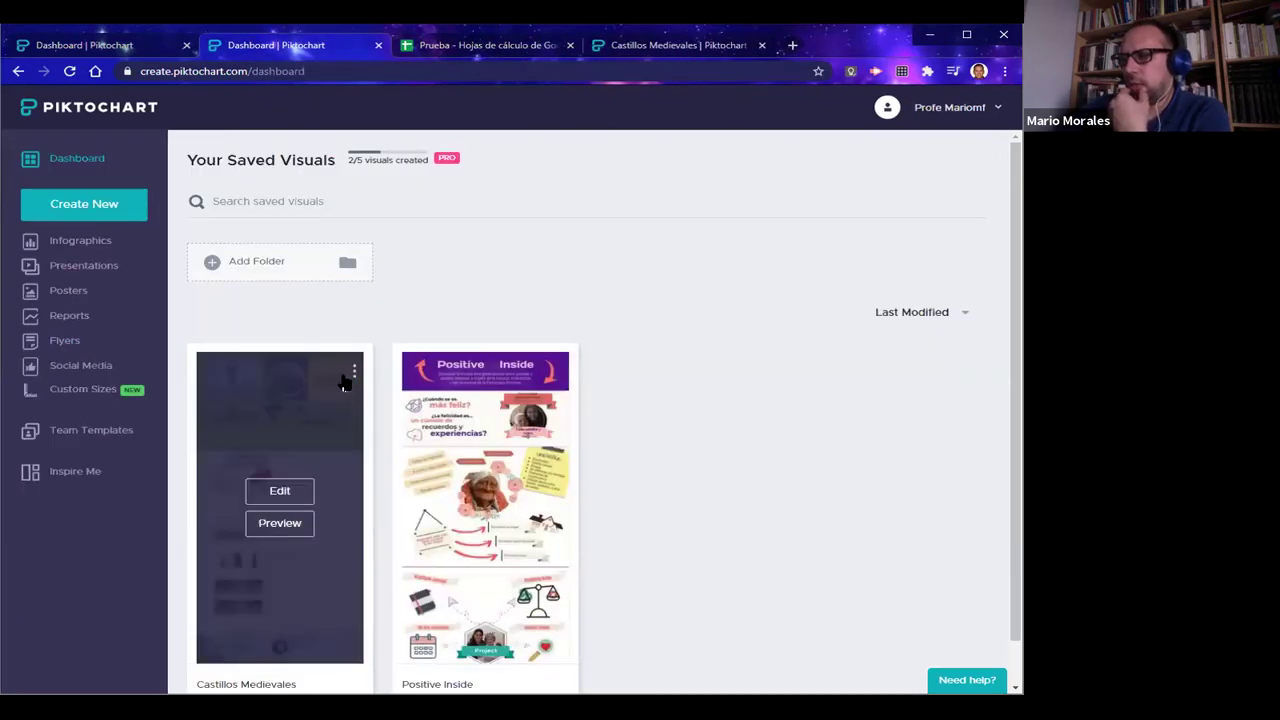
left_click(283, 491)
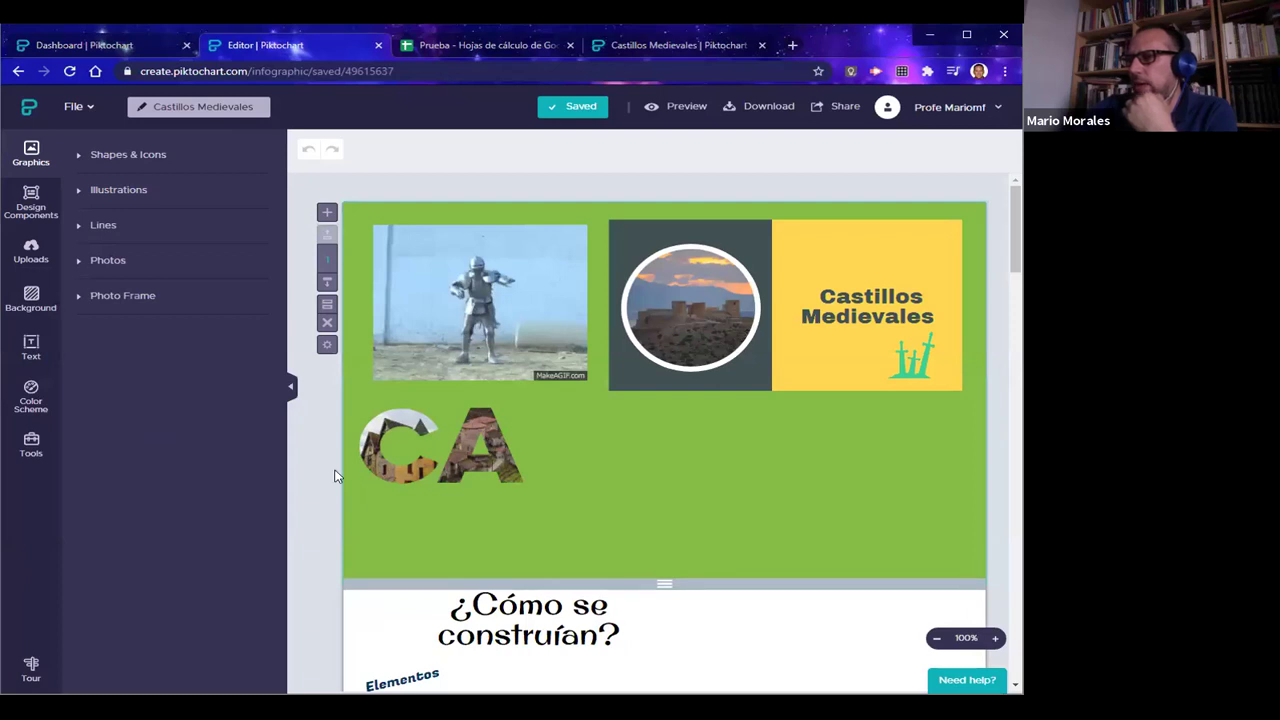
scroll(318, 490, "down", 2)
scroll(315, 477, "down", 3)
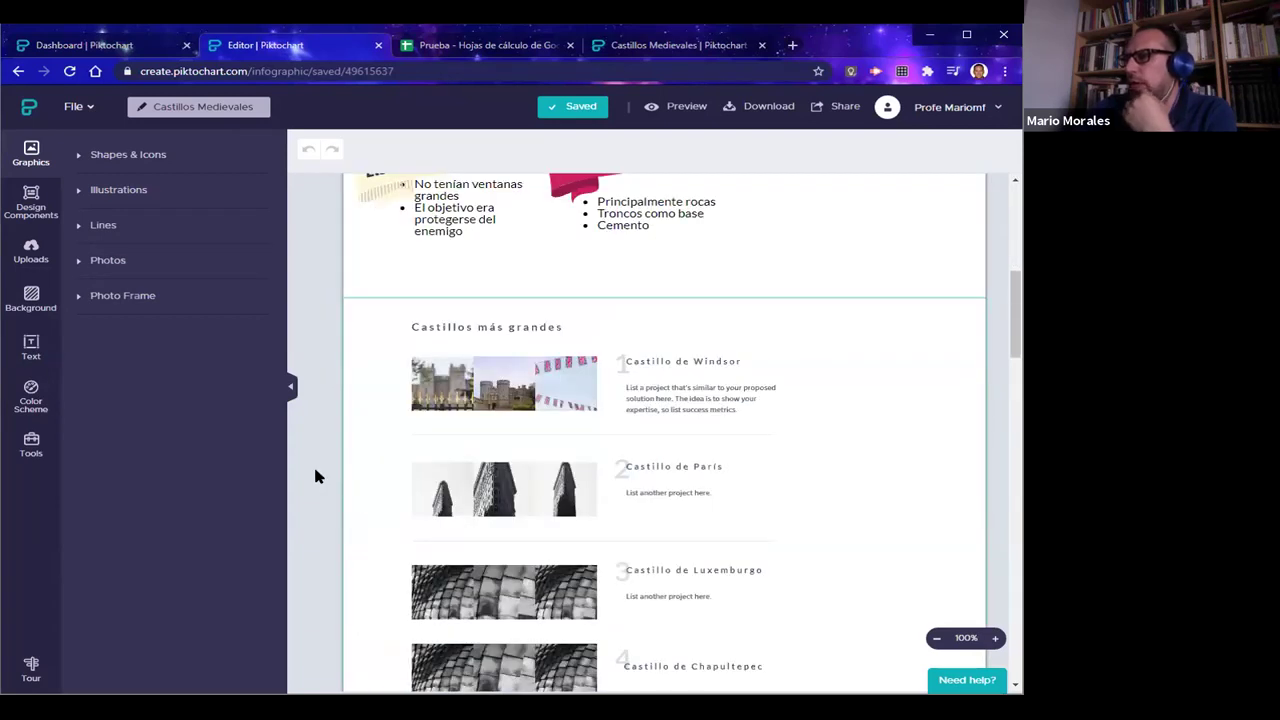
scroll(315, 477, "down", 16)
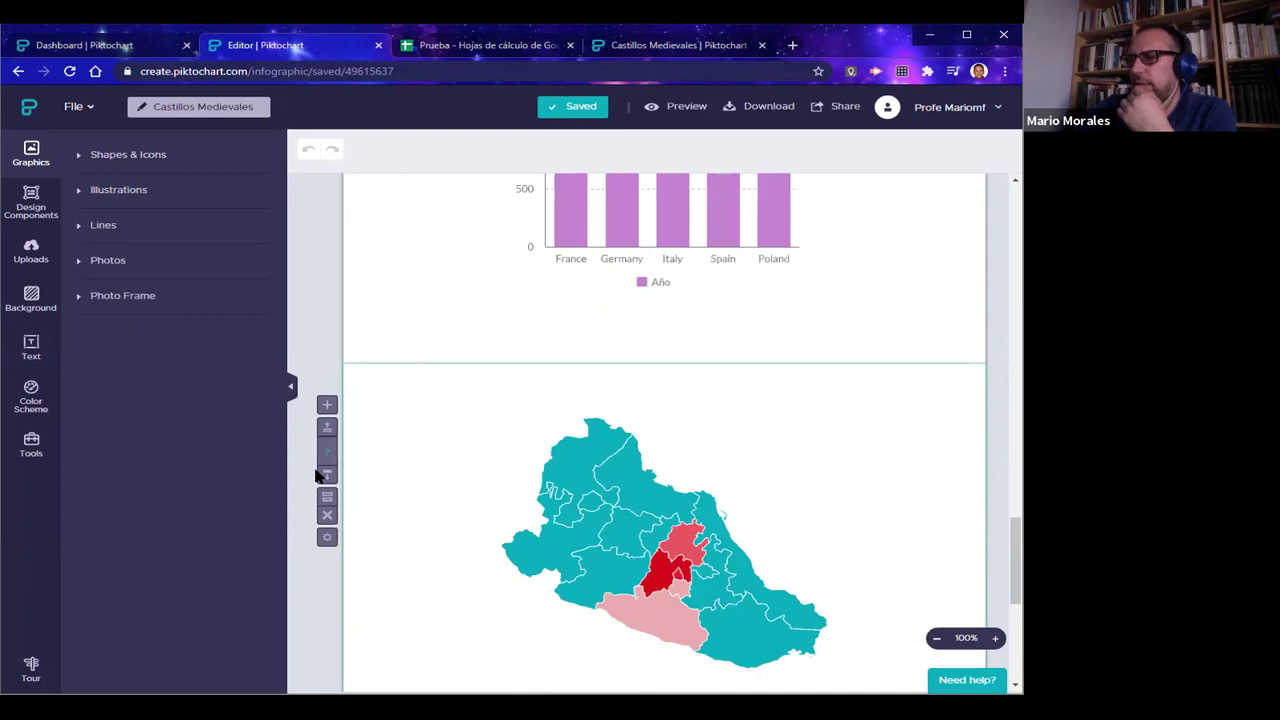
scroll(315, 477, "down", 1)
scroll(315, 477, "down", 3)
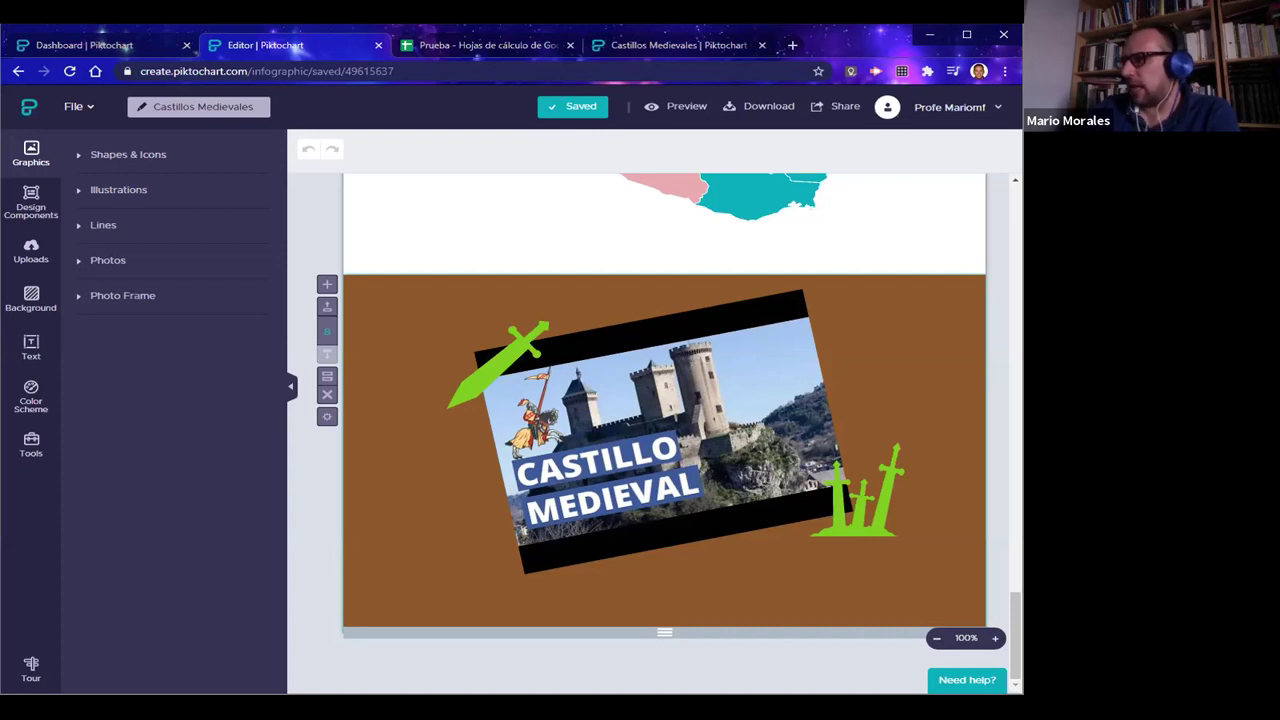
Open the published CORPUS YOGA visual and review it from its title down to the embedded video
left_click(721, 144)
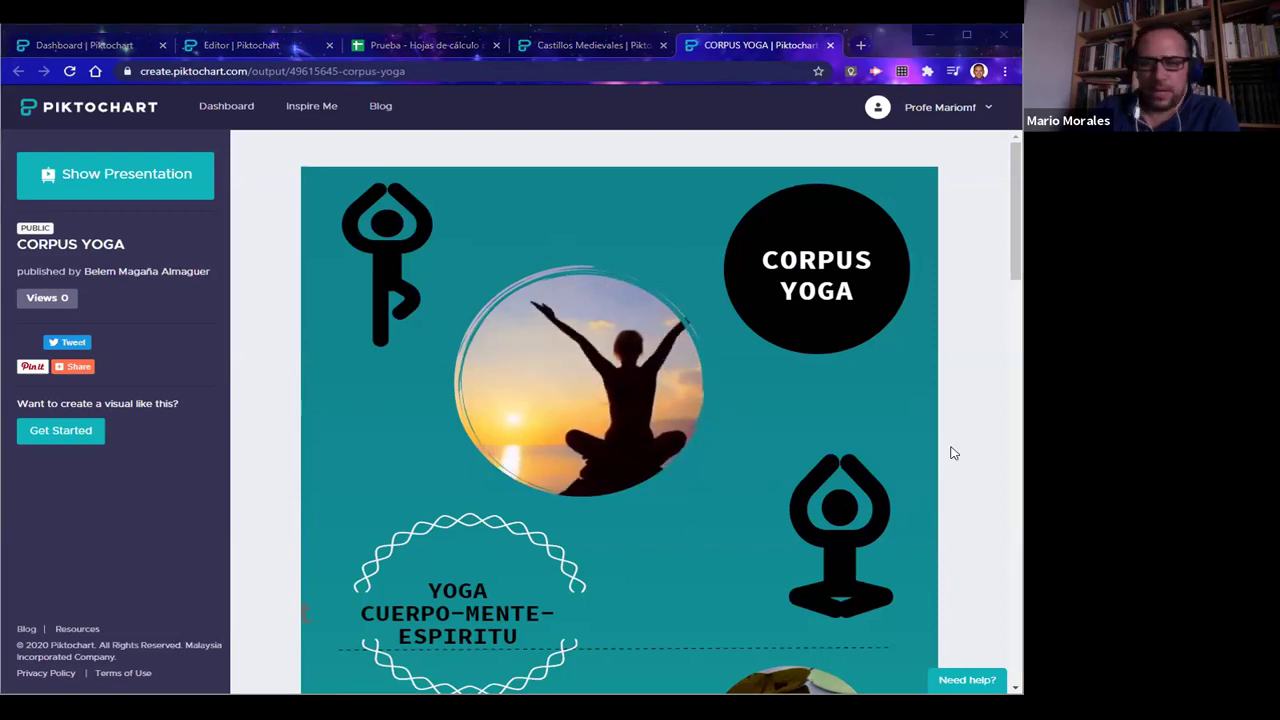
scroll(953, 453, "down", 4)
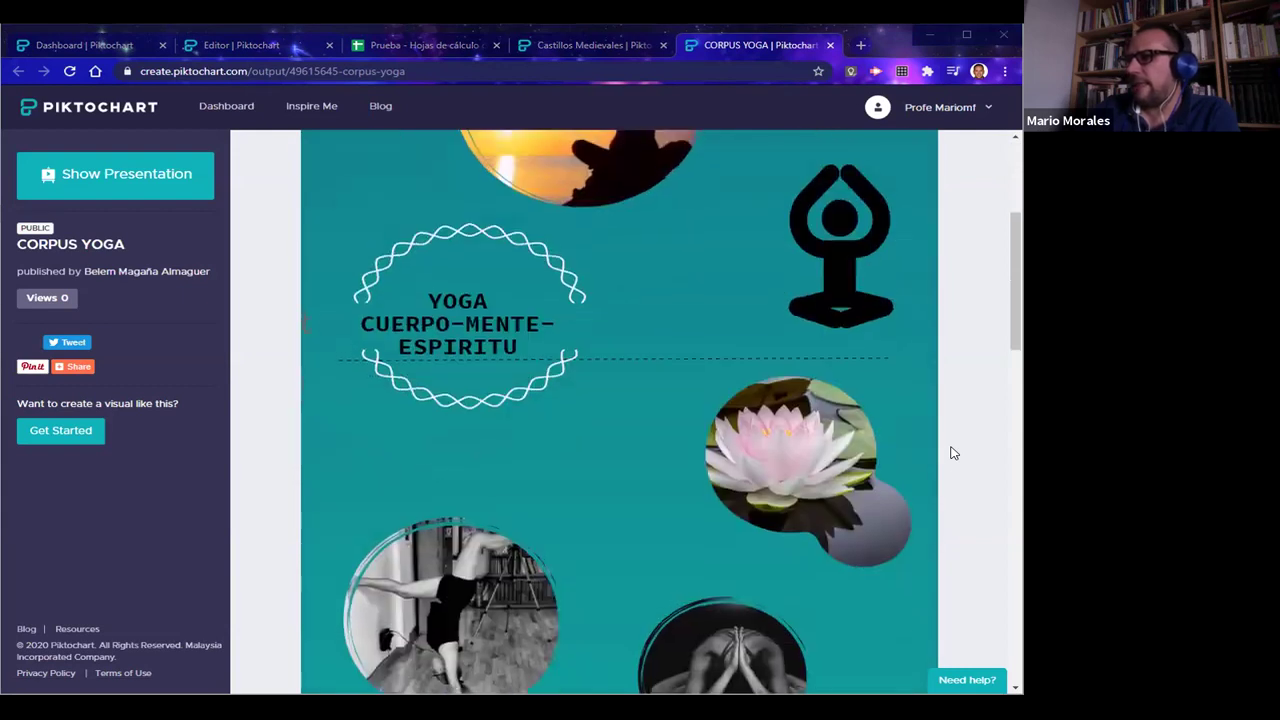
scroll(953, 453, "down", 5)
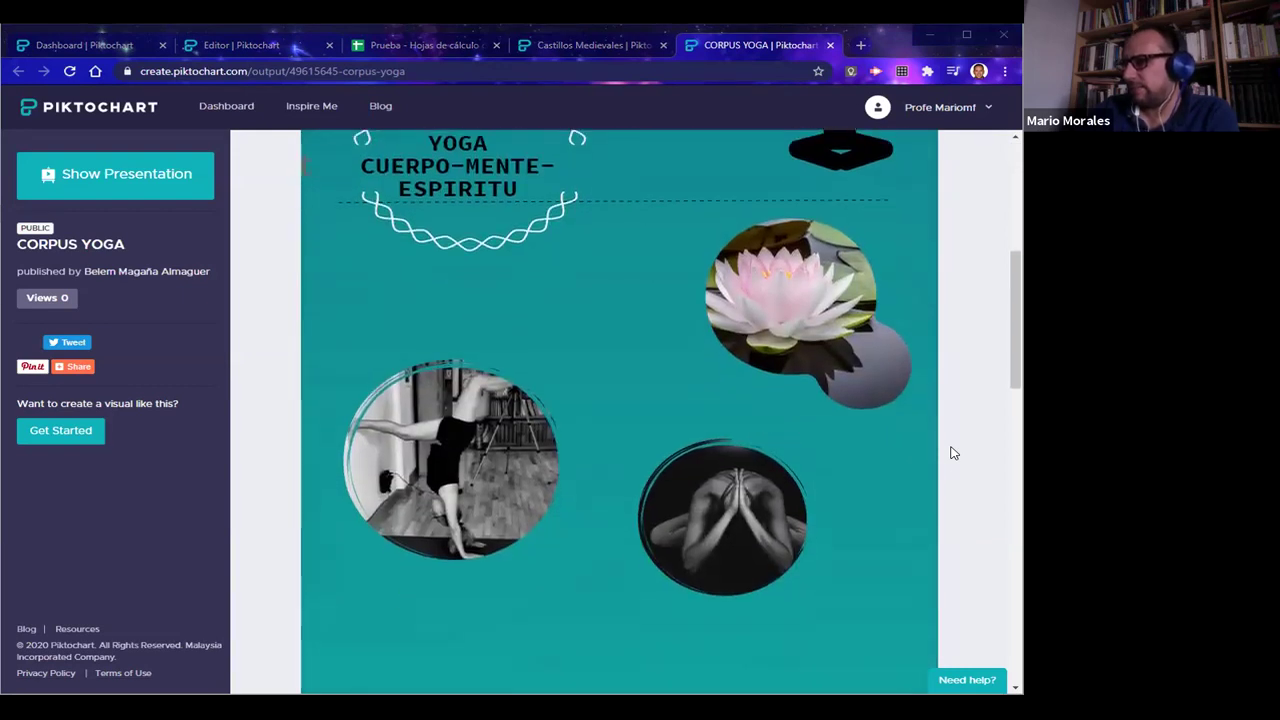
scroll(953, 453, "down", 3)
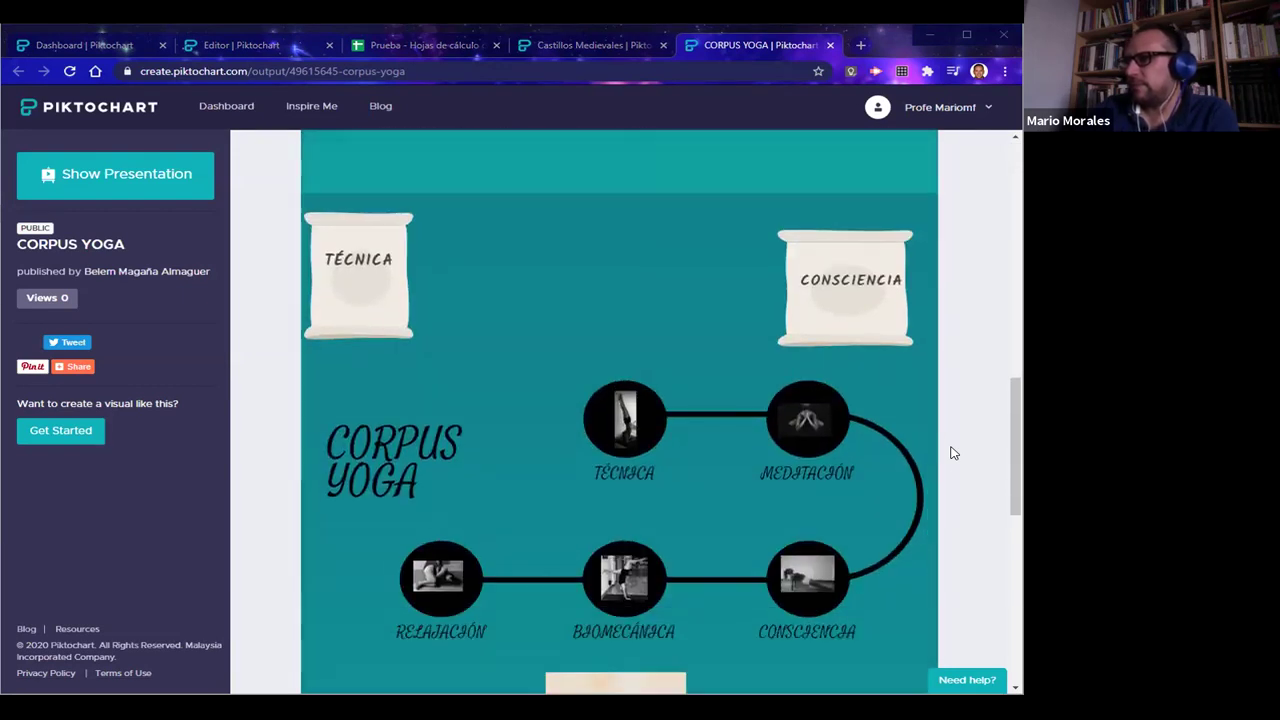
scroll(953, 453, "down", 1)
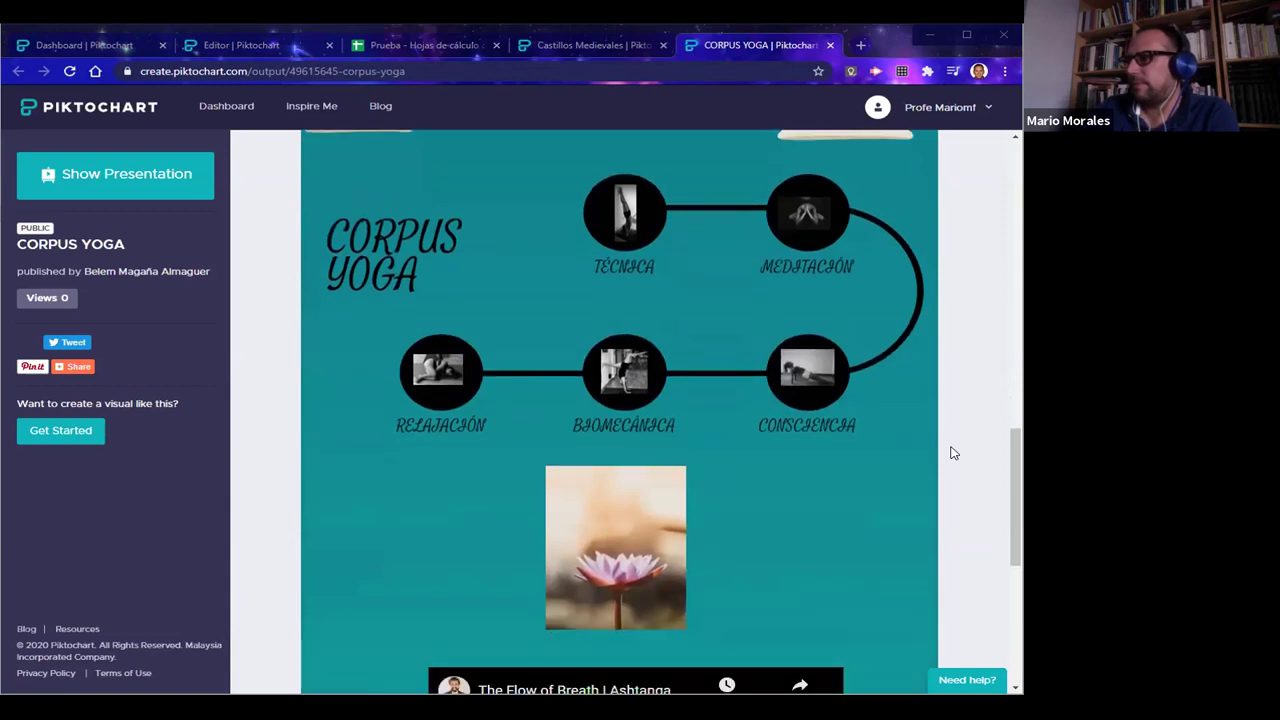
scroll(953, 453, "down", 5)
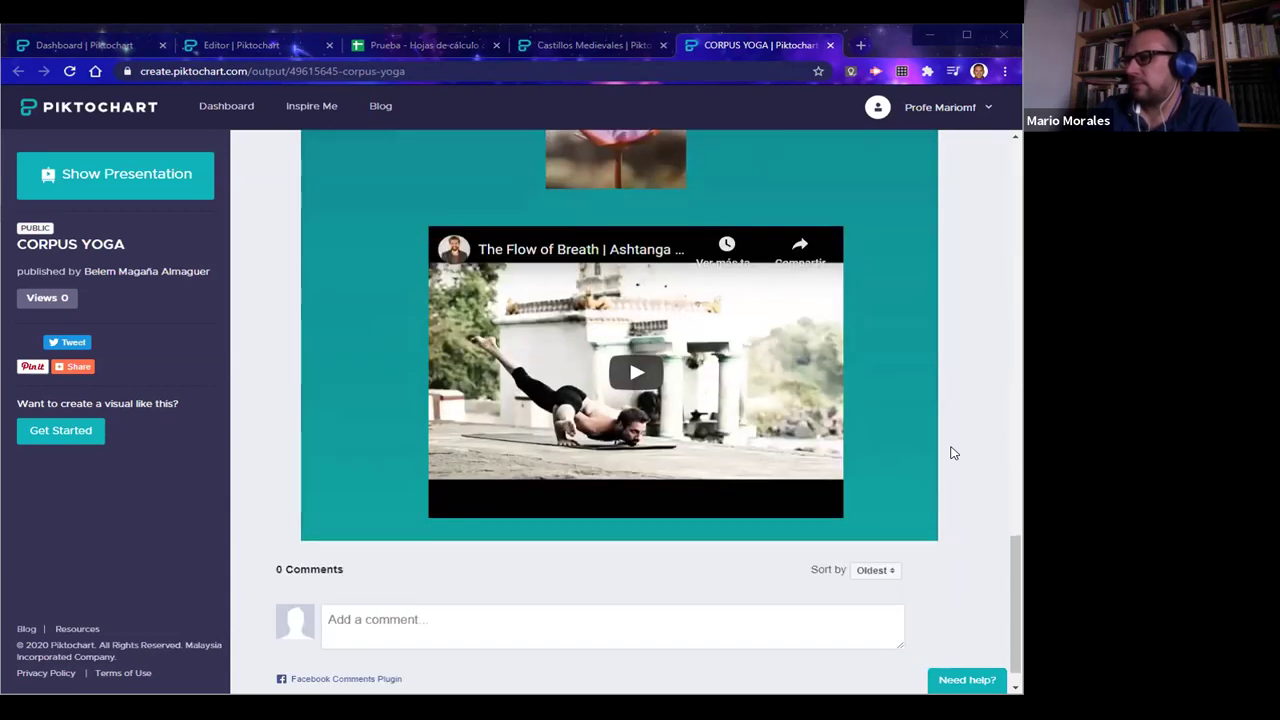
Play the embedded yoga video briefly, pause it, and return to the start of the CORPUS YOGA visual
left_click(636, 372)
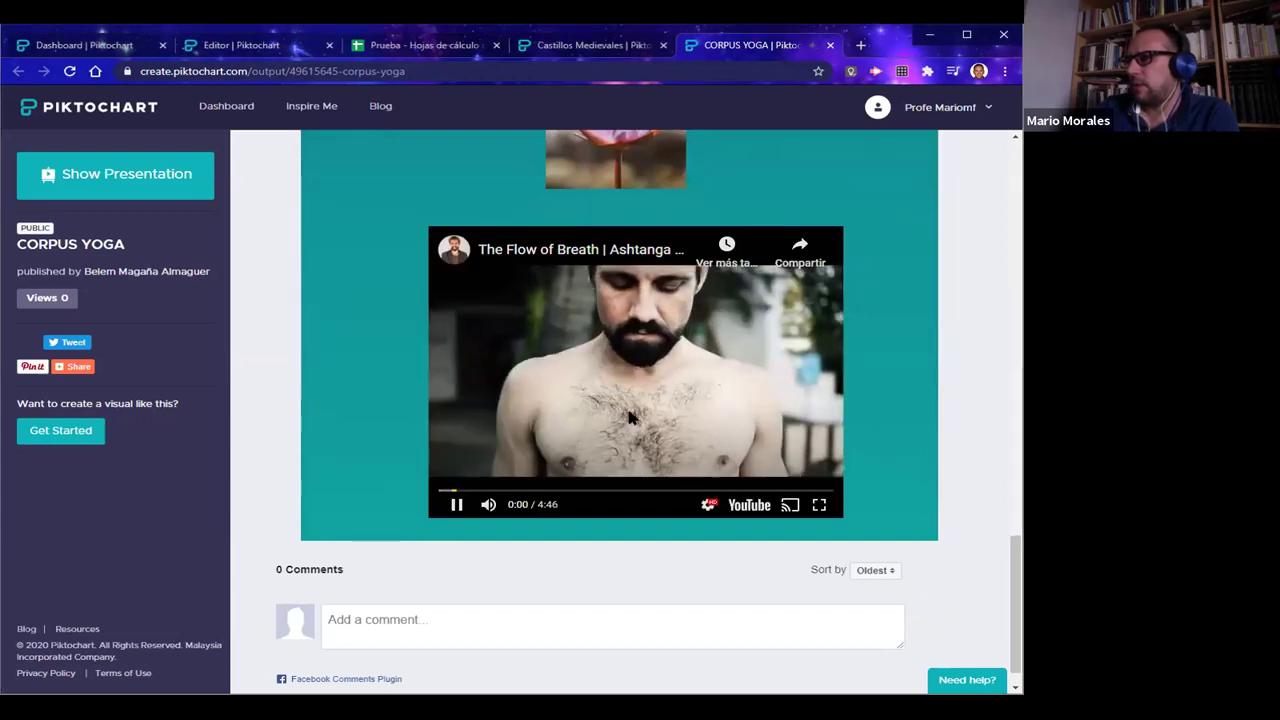
left_click(458, 506)
scroll(909, 430, "up", 15)
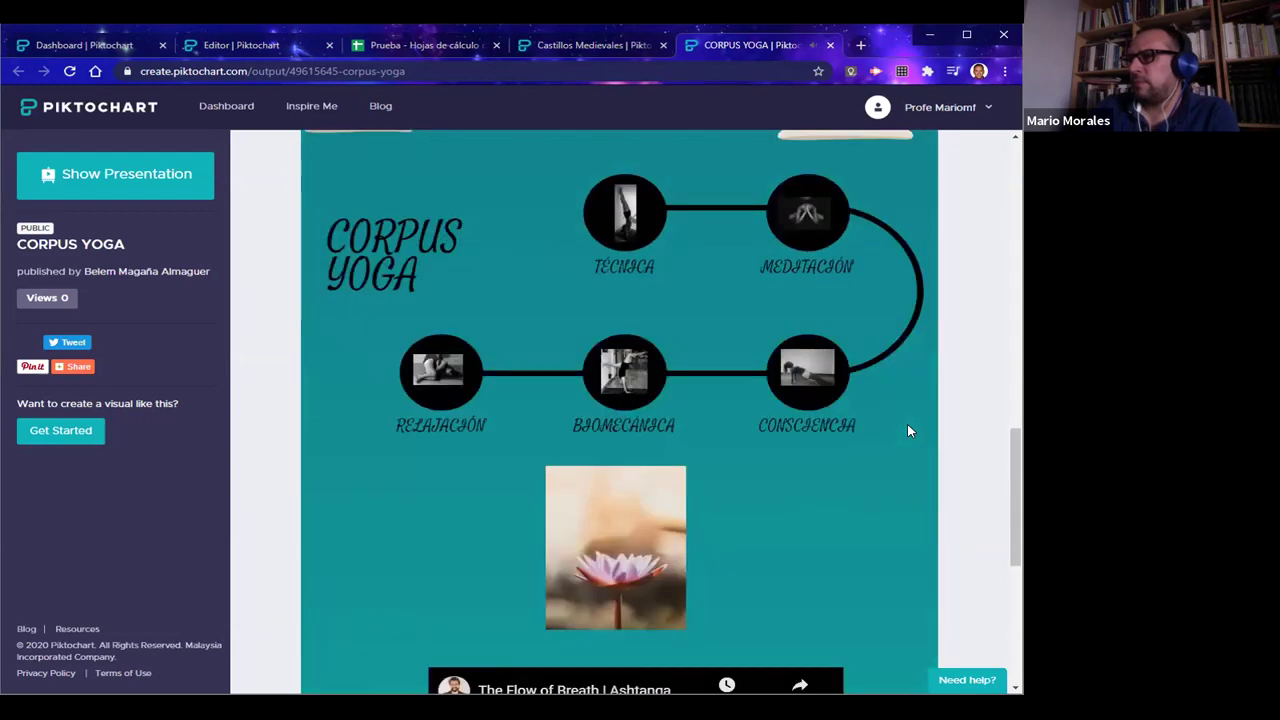
scroll(909, 430, "up", 1)
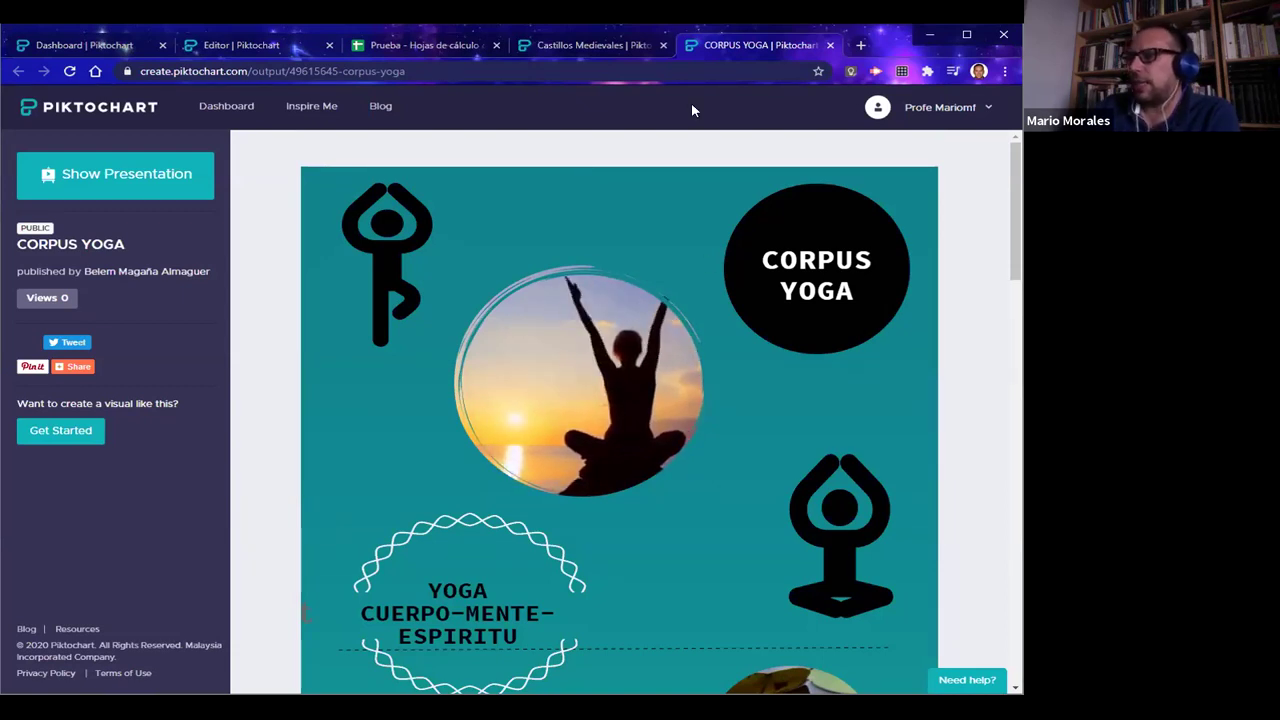
Close the CORPUS YOGA and published Castillos Medievales pages and return to the infographic editor
left_click(829, 46)
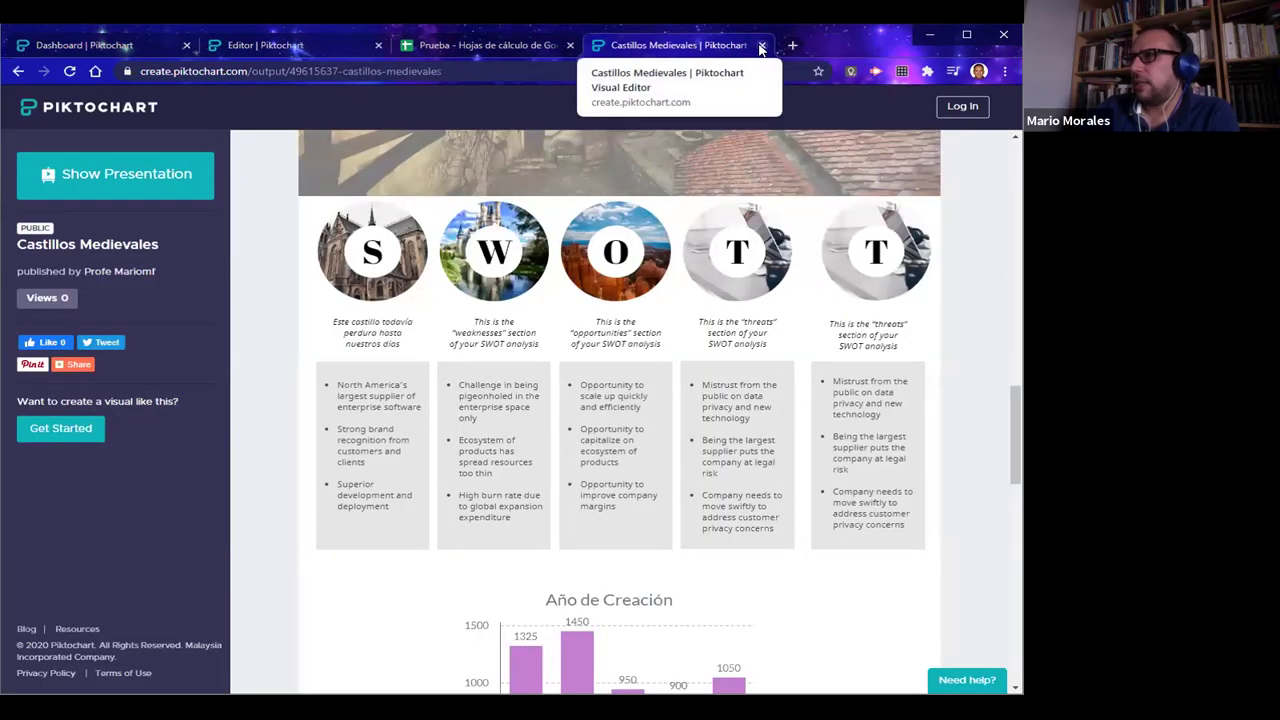
left_click(762, 45)
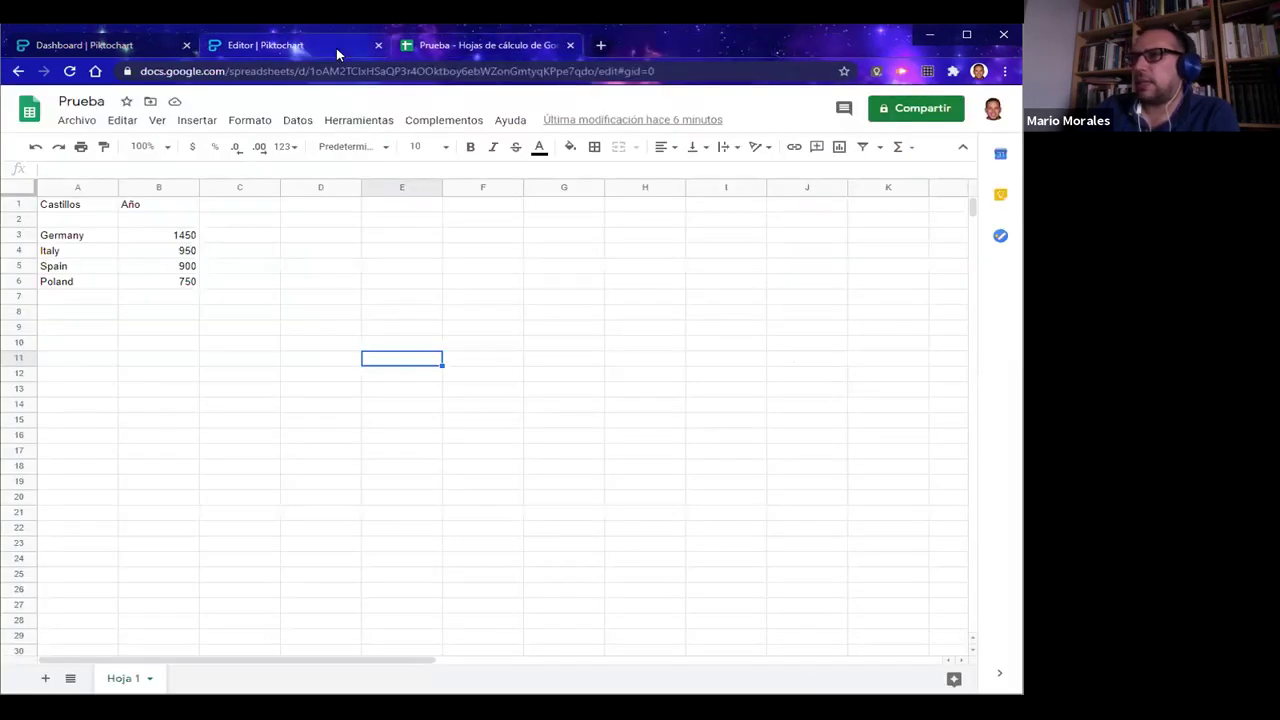
left_click(330, 49)
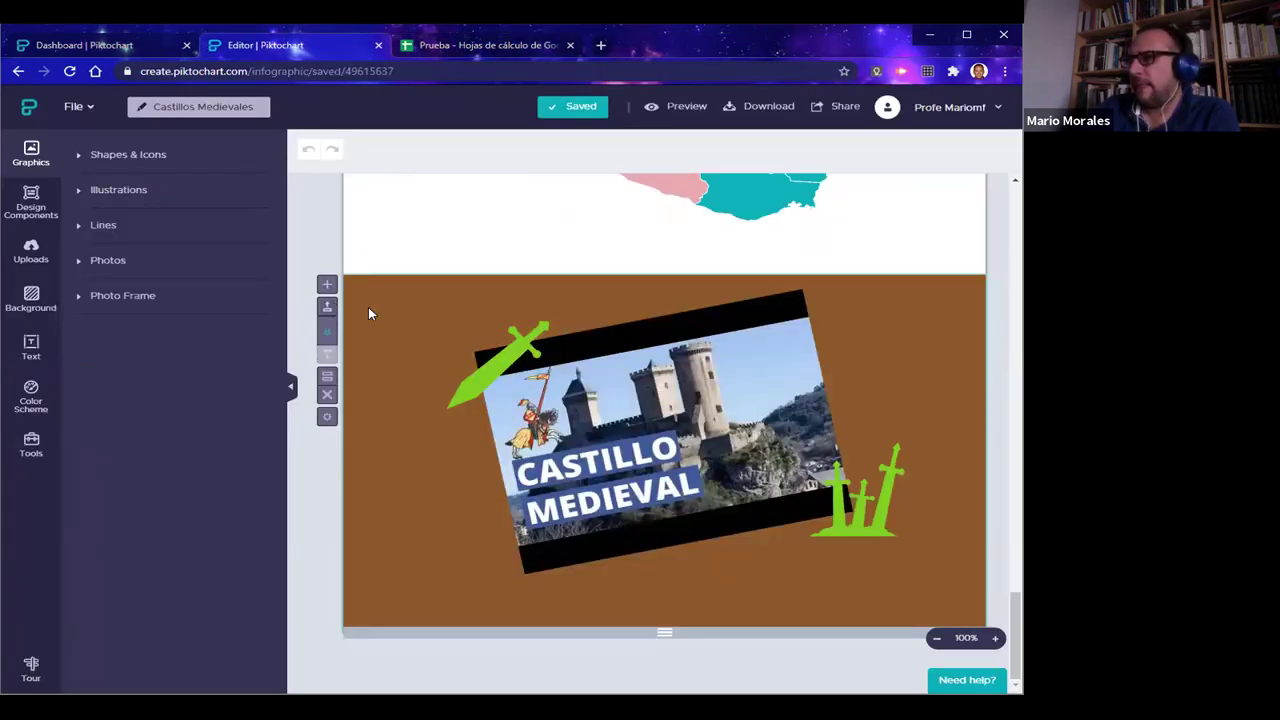
Open the Año de Creación chart for editing and go to the Google Sheets link field of its dynamic data
scroll(368, 314, "up", 10)
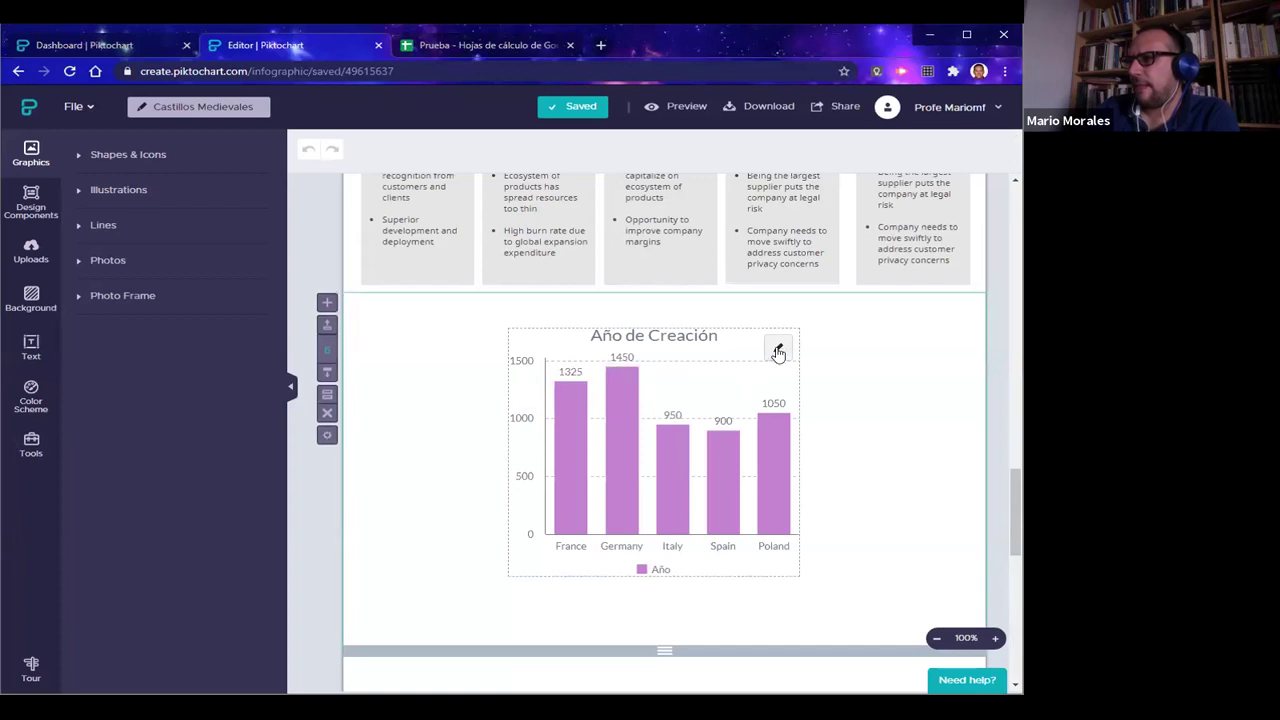
left_click(778, 350)
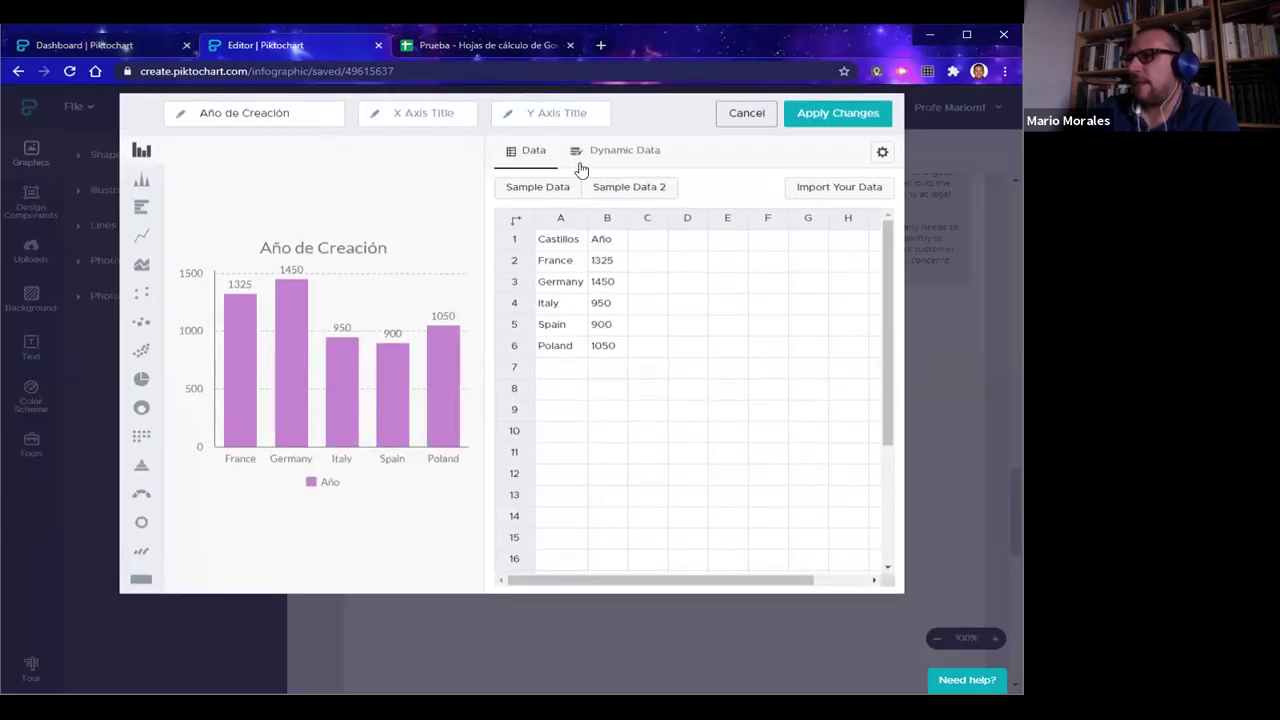
left_click(583, 149)
left_click(588, 190)
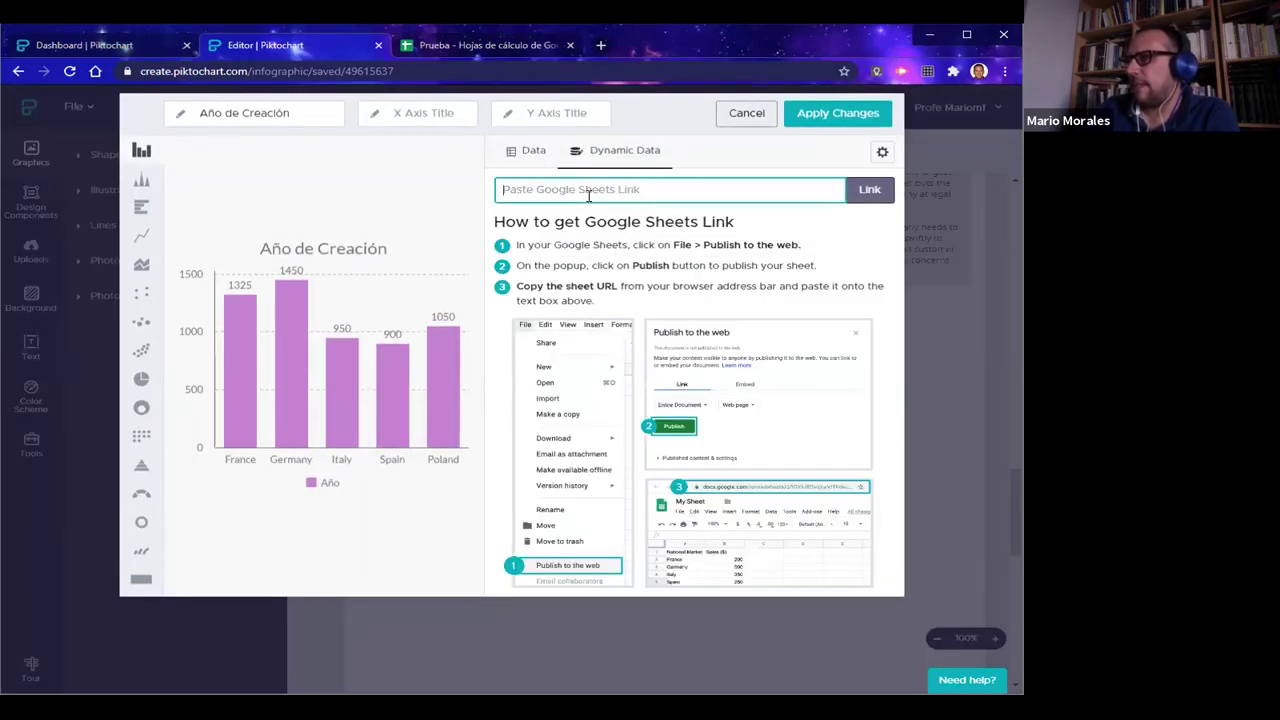
Copy the Prueba spreadsheet's web address up to the end of its document ID, leaving out the /edit#gid=0 ending
left_click(470, 45)
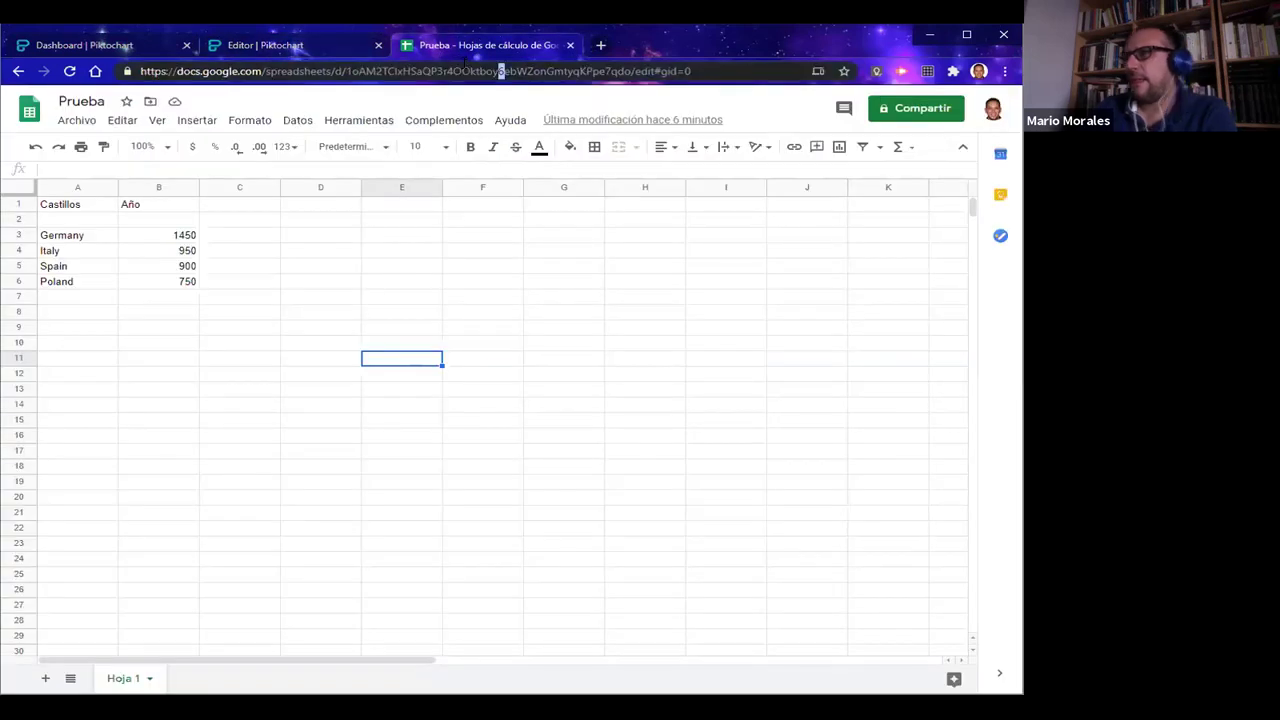
left_click(460, 71)
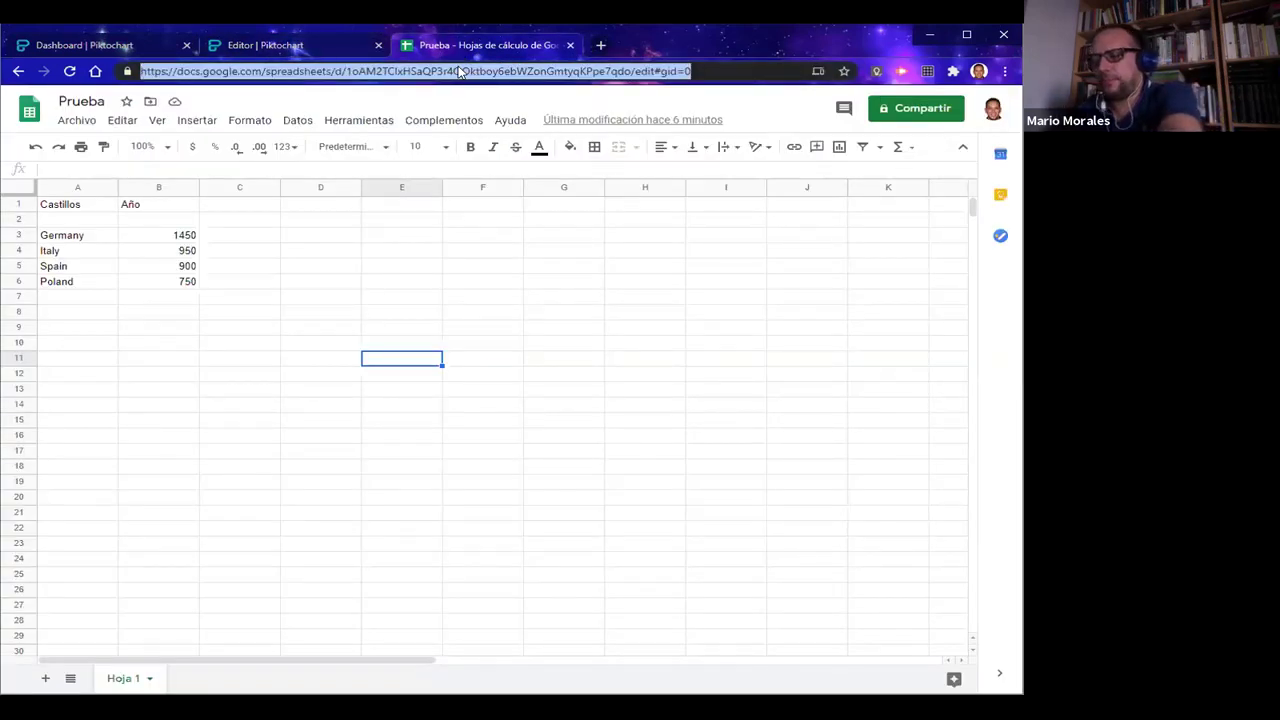
left_click(631, 71)
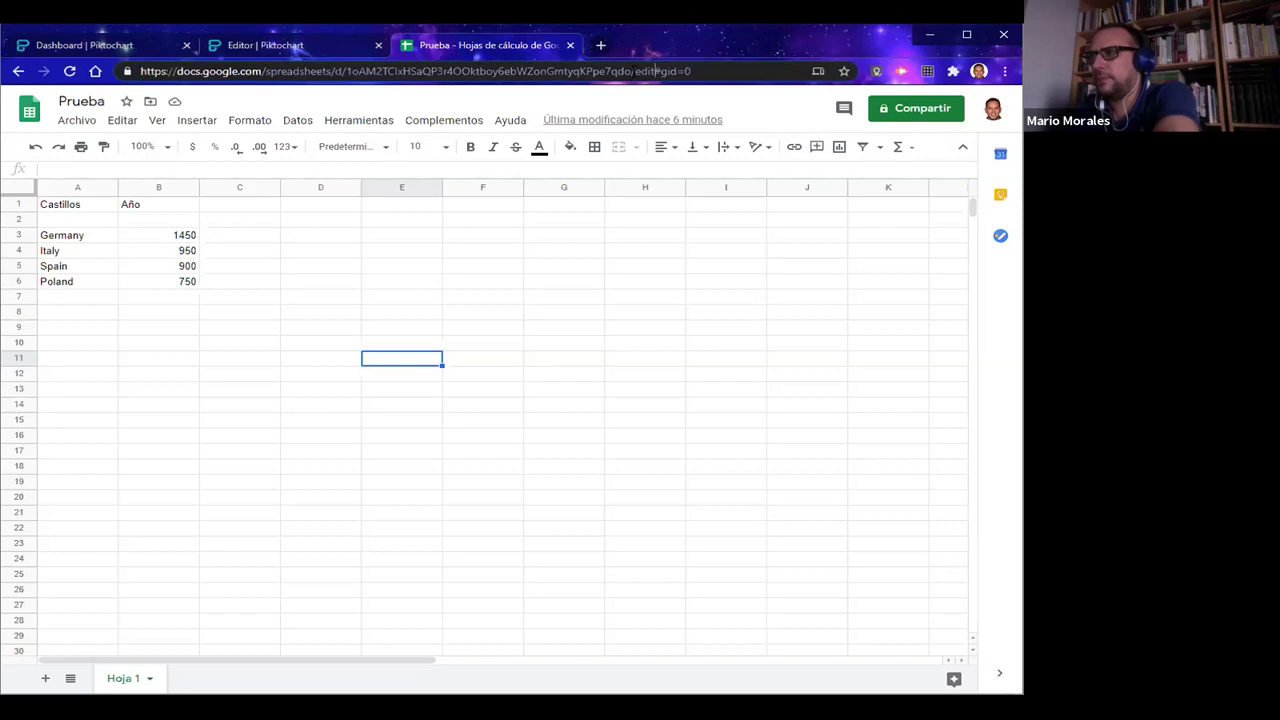
left_click_drag(631, 71, 140, 71)
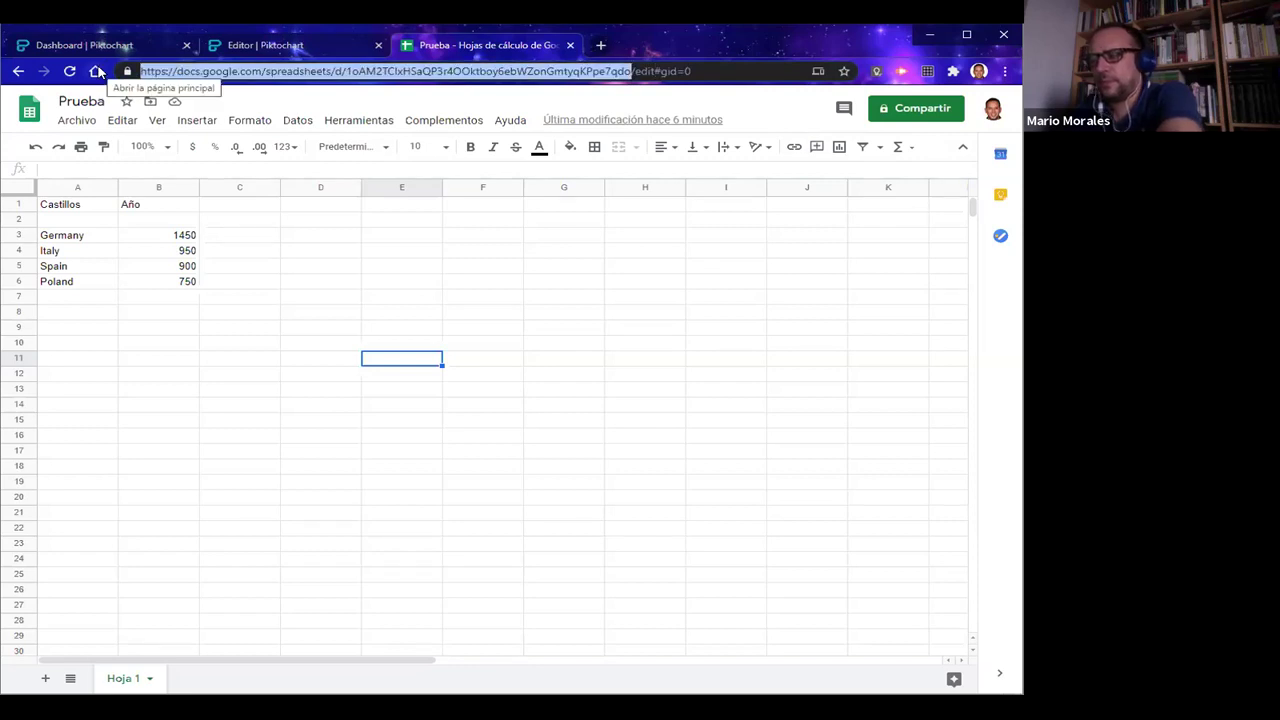
Link the Año de Creación chart to the copied Google Sheets address and apply the changes
left_click(265, 45)
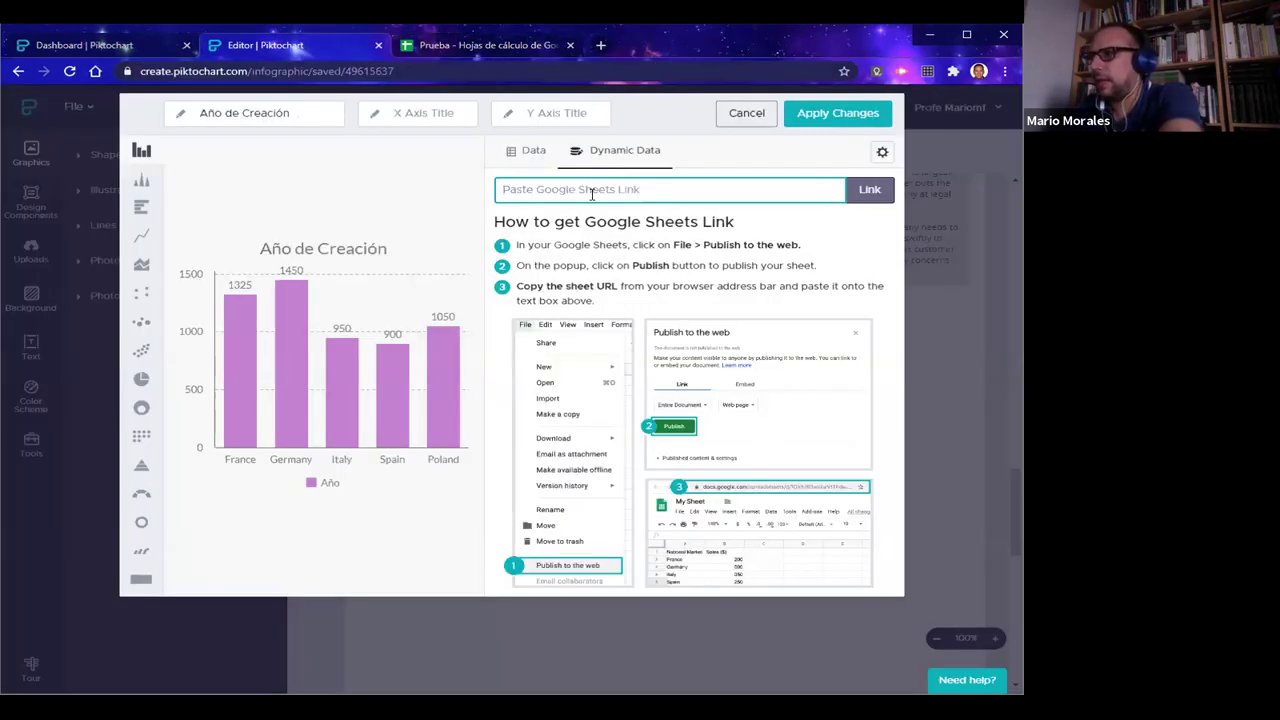
key("ctrl+v")
left_click(866, 194)
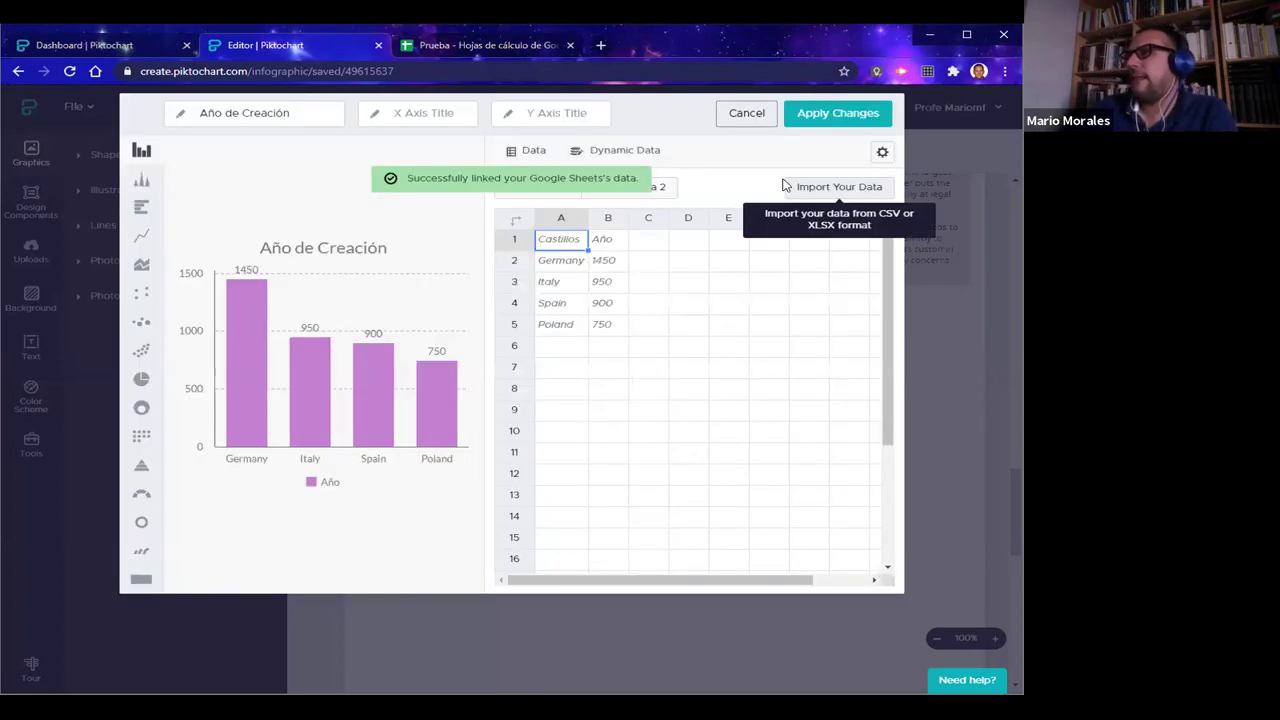
left_click(645, 153)
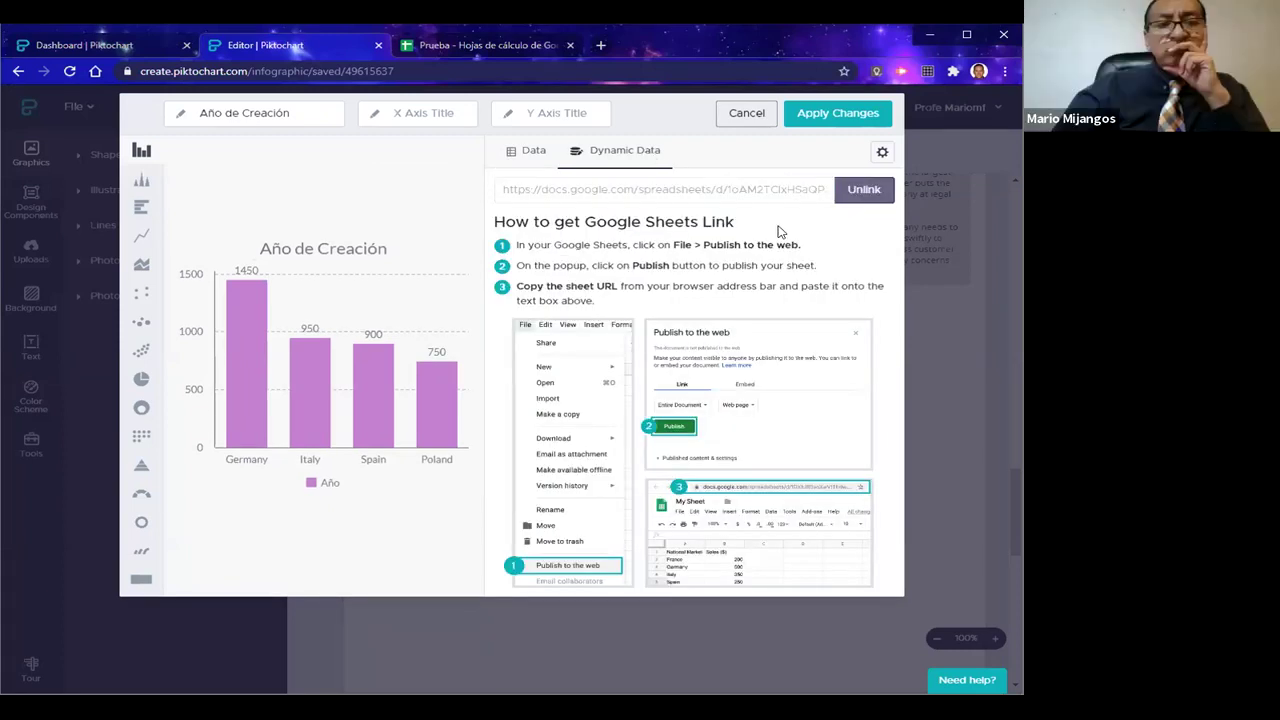
left_click(820, 118)
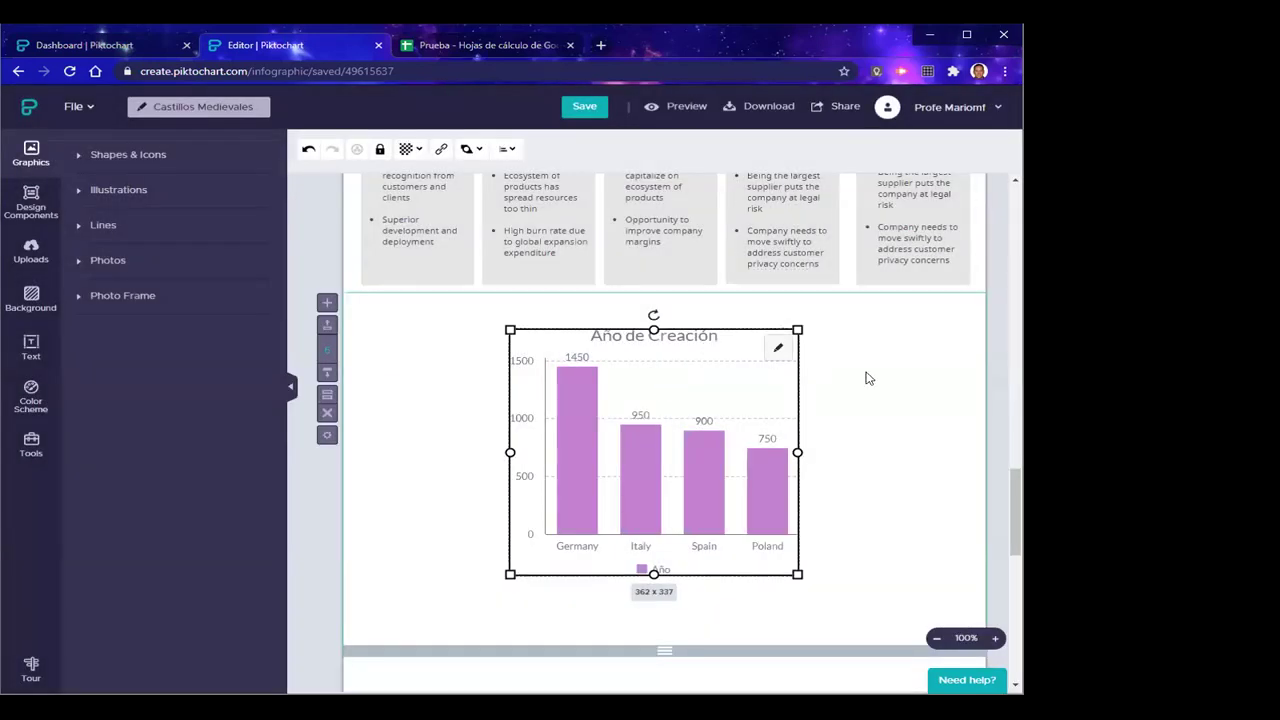
Clear the Germany entry and its year from row 3 of the Prueba spreadsheet
left_click(475, 46)
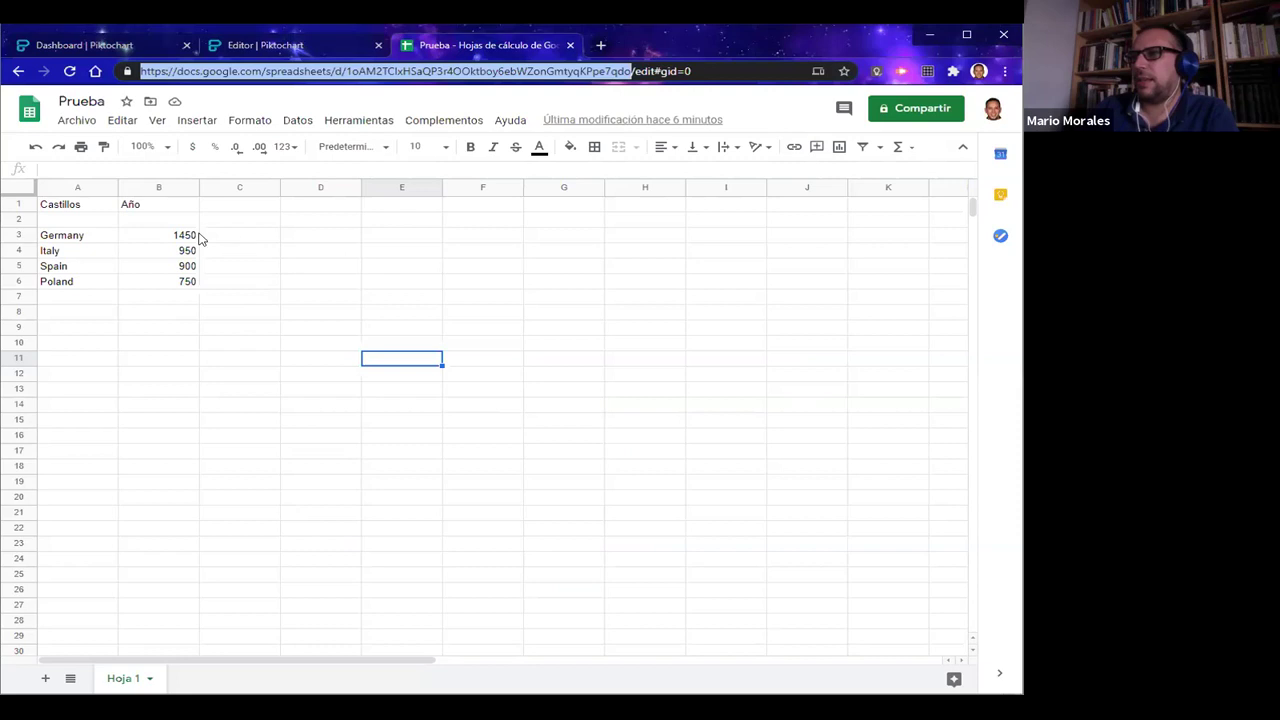
left_click(83, 238)
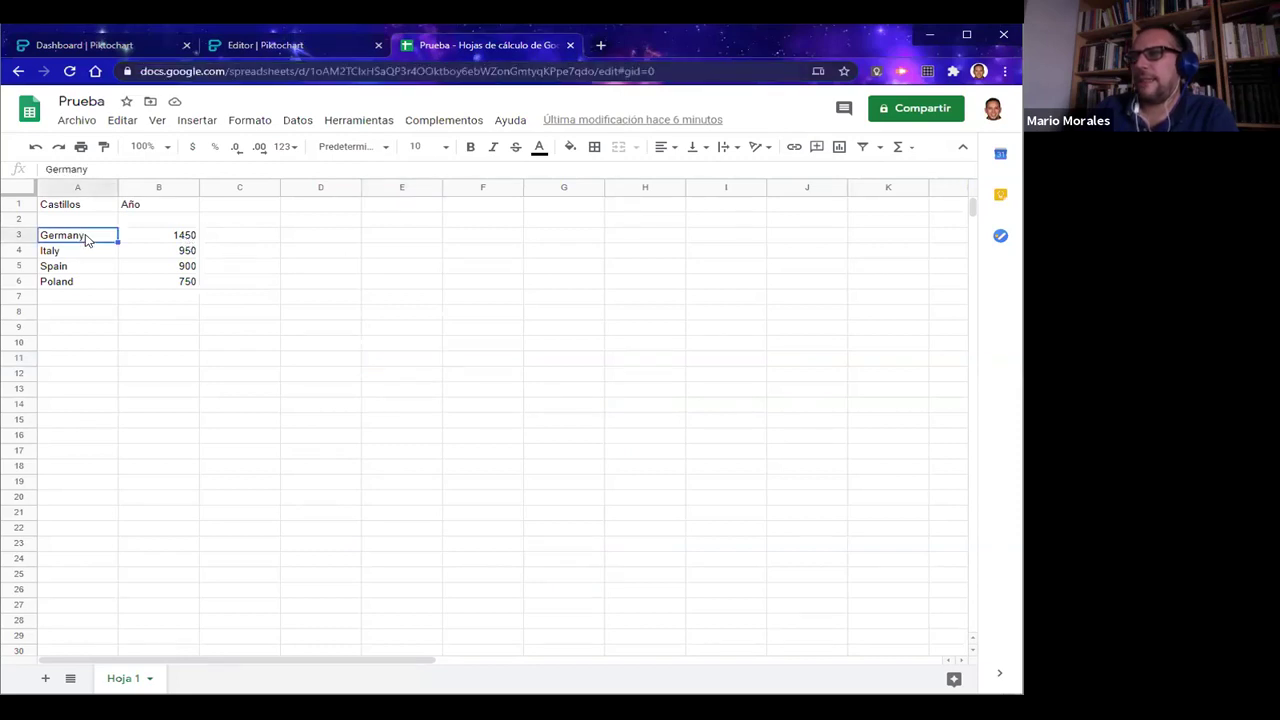
key("Delete")
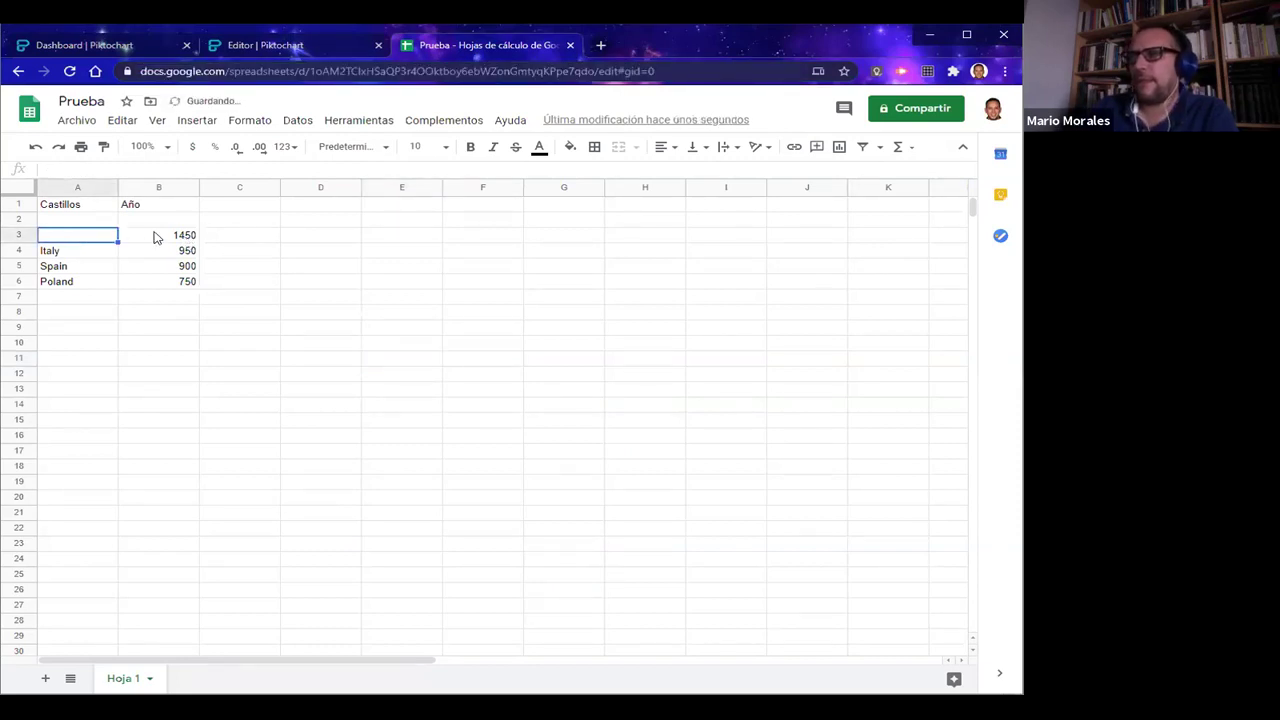
left_click(155, 237)
key("Delete")
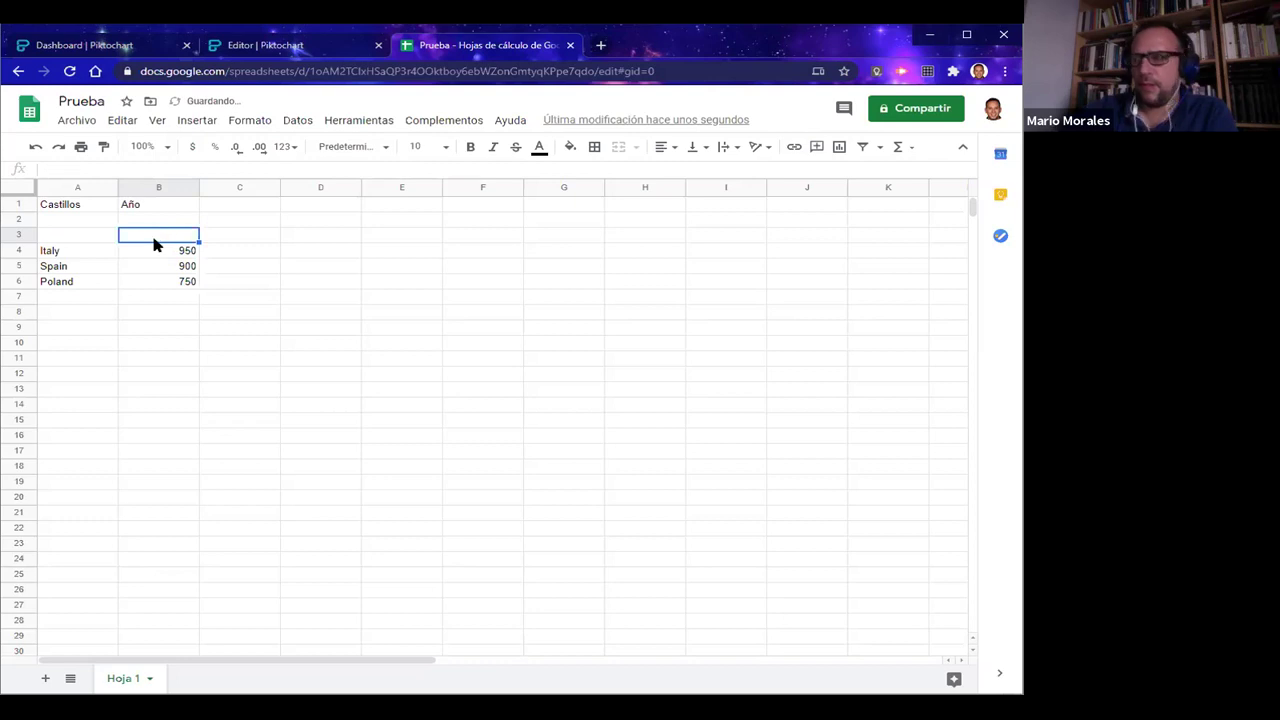
left_click(274, 329)
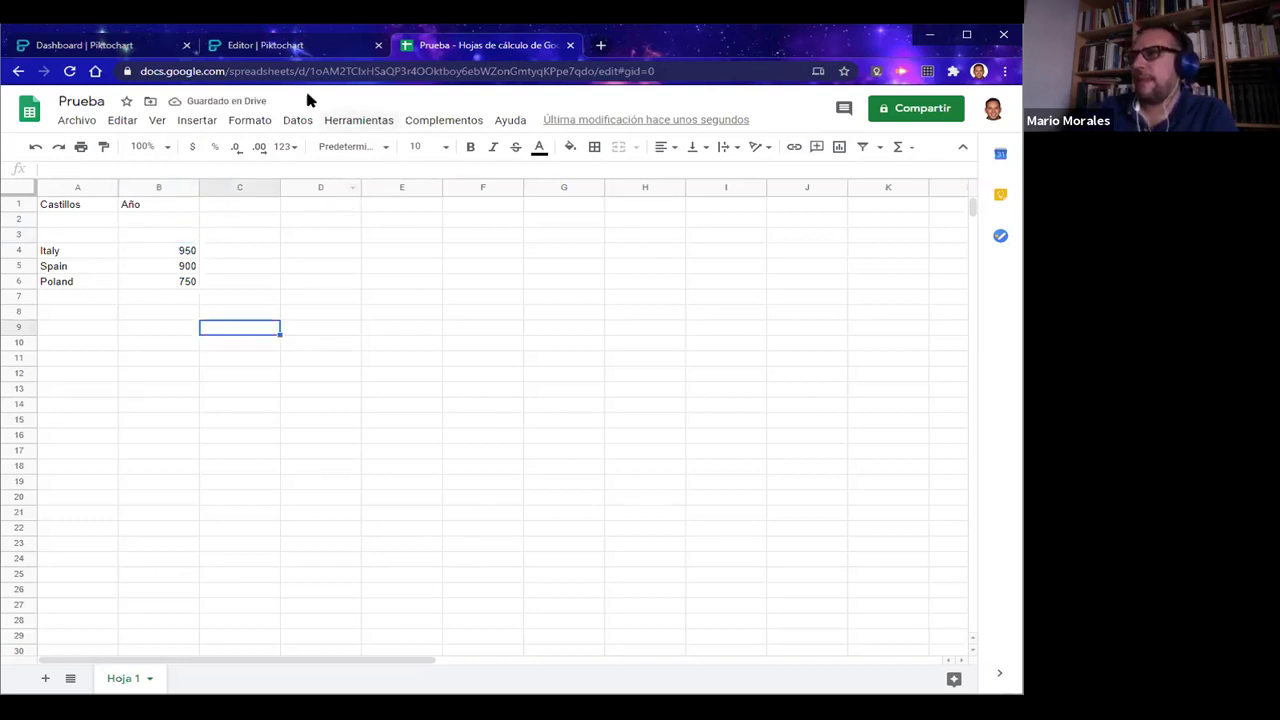
Delete the empty rows 2 and 3 from the Prueba spreadsheet
left_click_drag(15, 226, 16, 236)
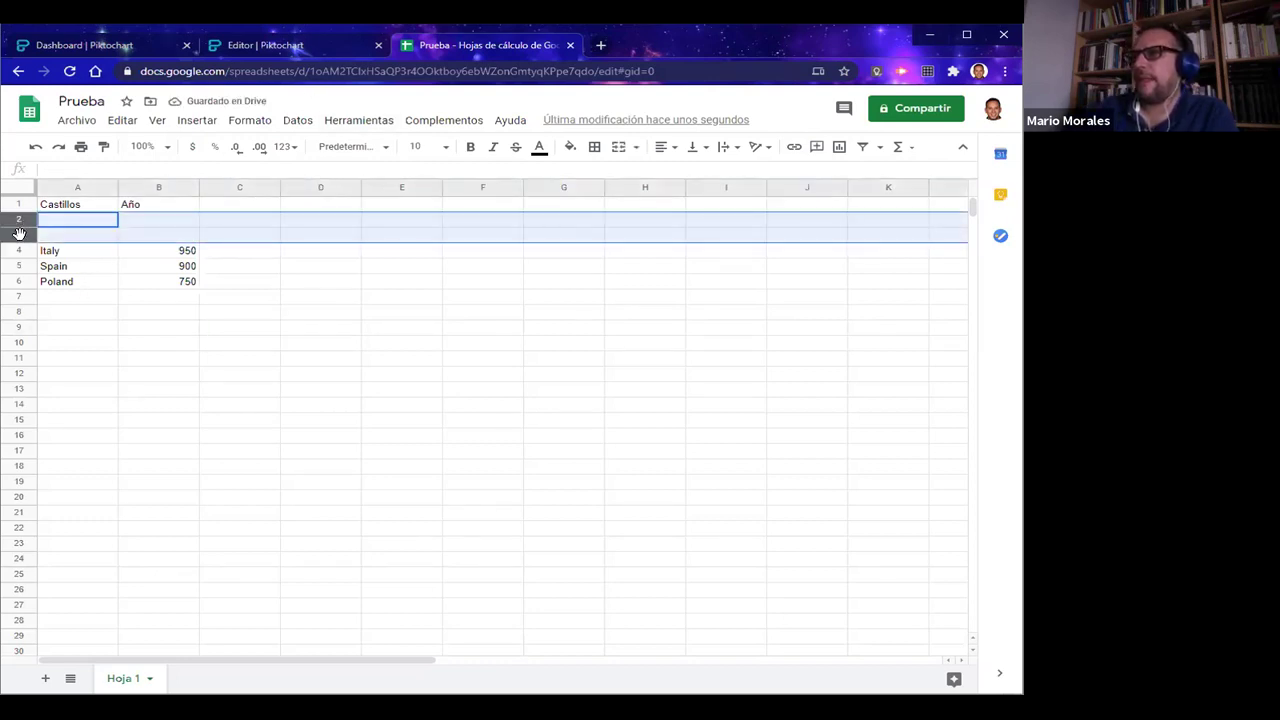
right_click(16, 236)
left_click(88, 402)
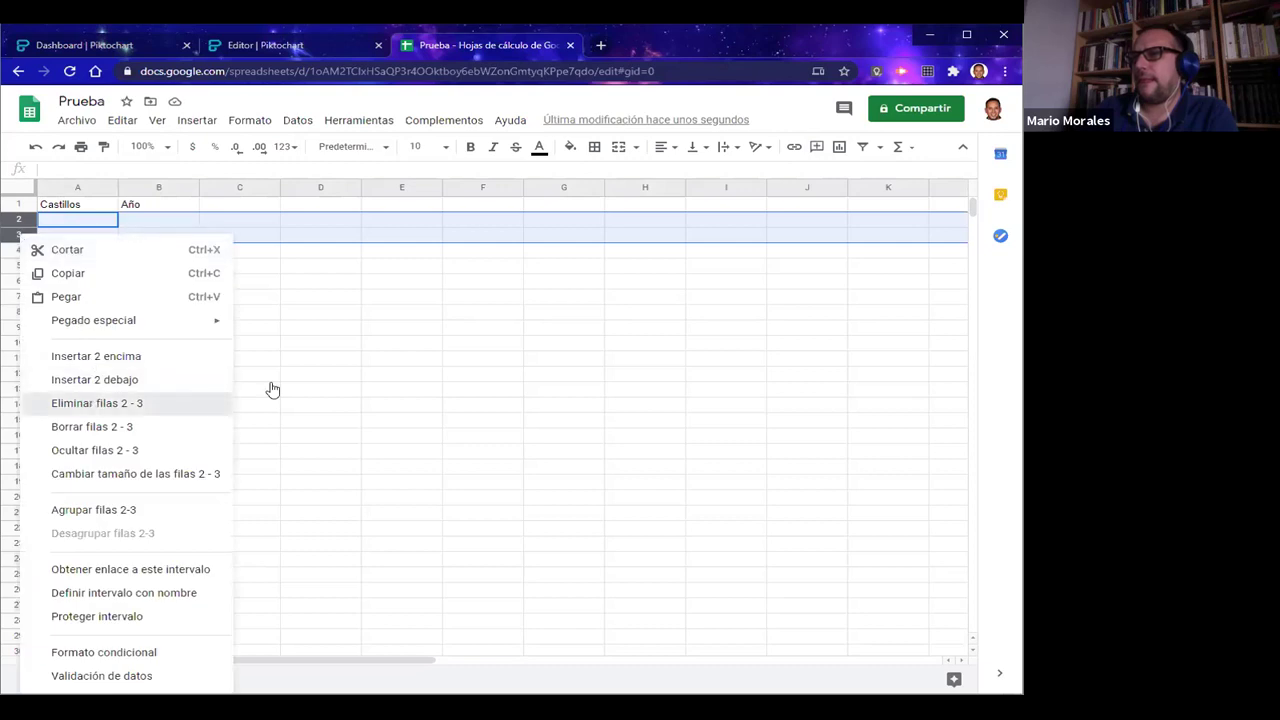
Return to the Castillos Medievales visual in the Piktochart editor and copy its public share link
left_click(274, 331)
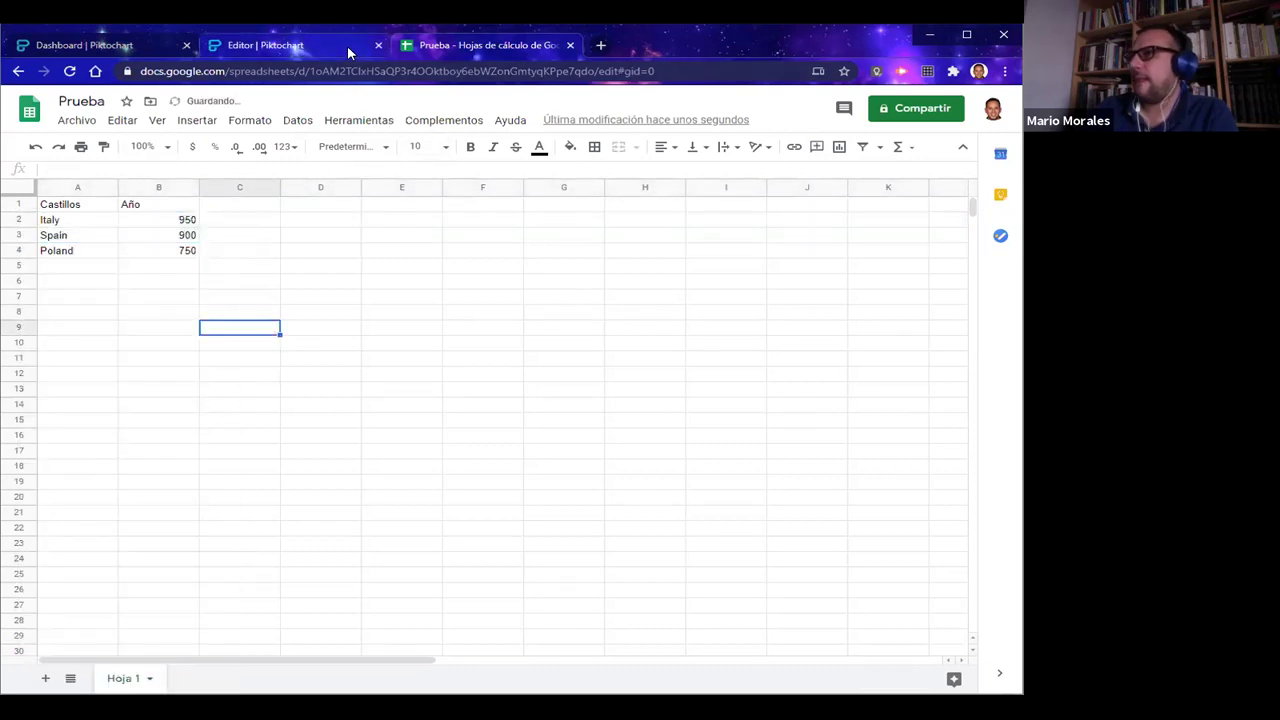
left_click(287, 313)
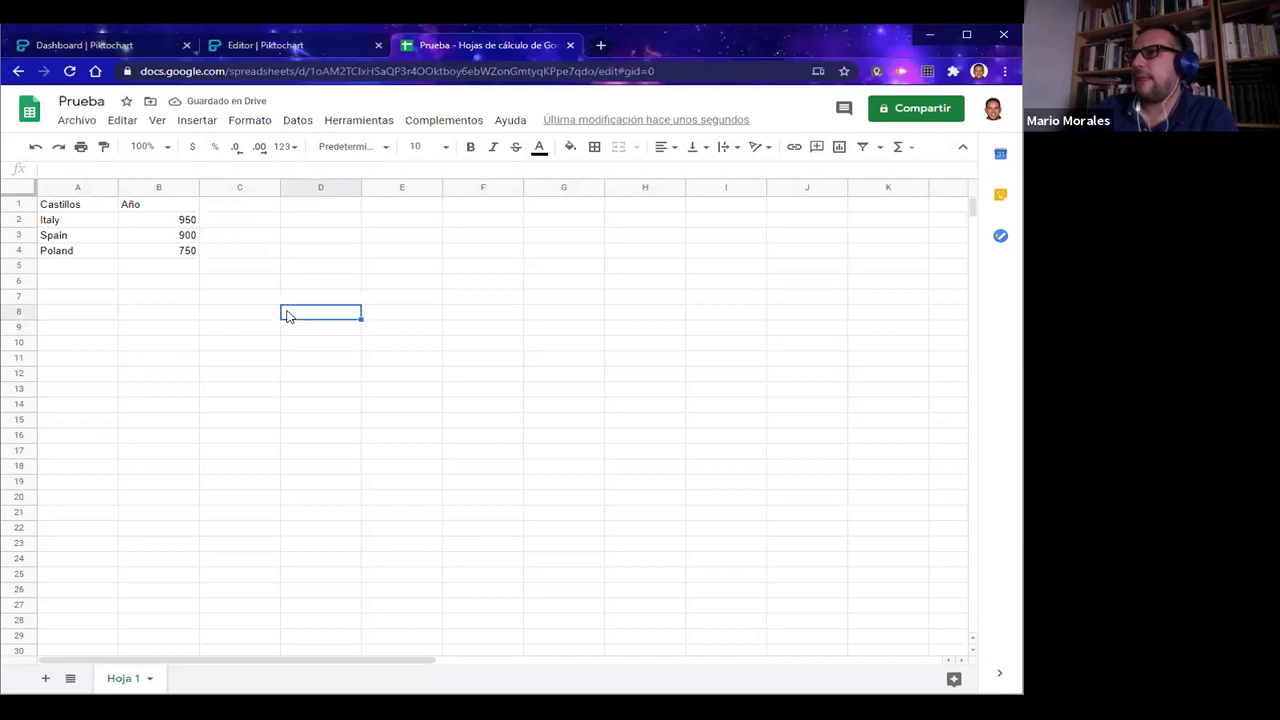
left_click(283, 50)
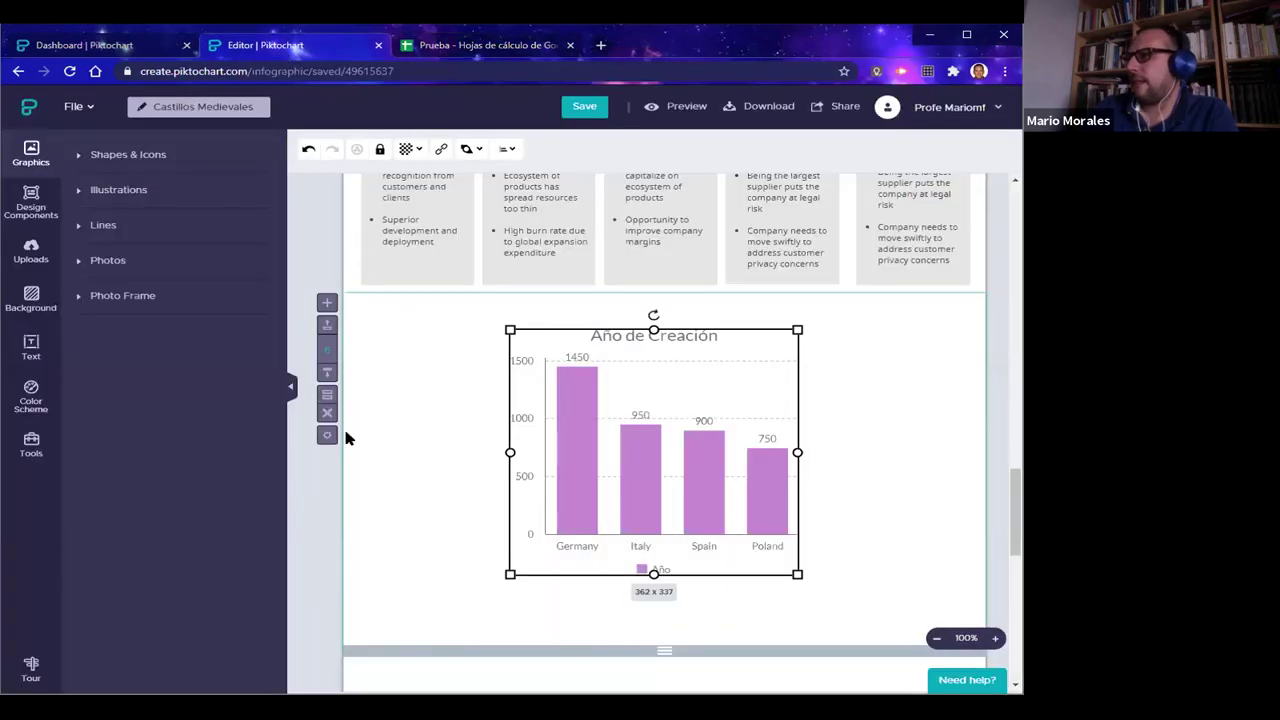
left_click(472, 73)
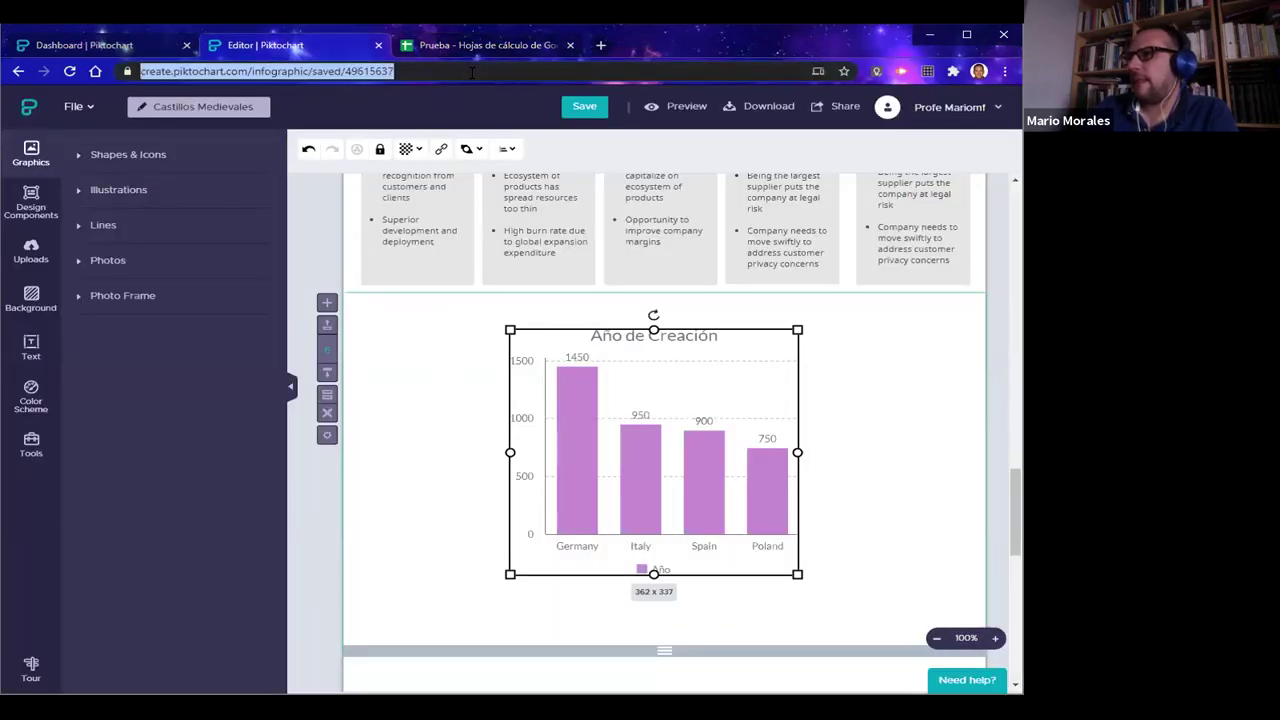
left_click(845, 110)
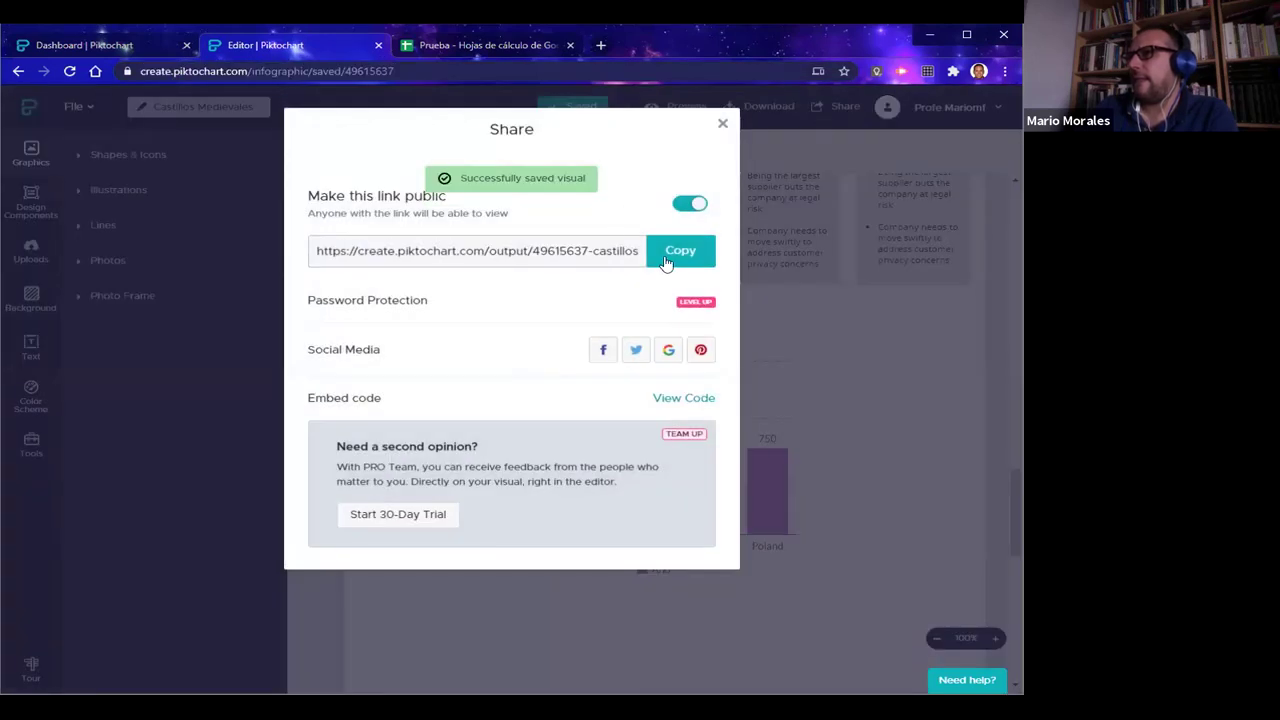
left_click(680, 251)
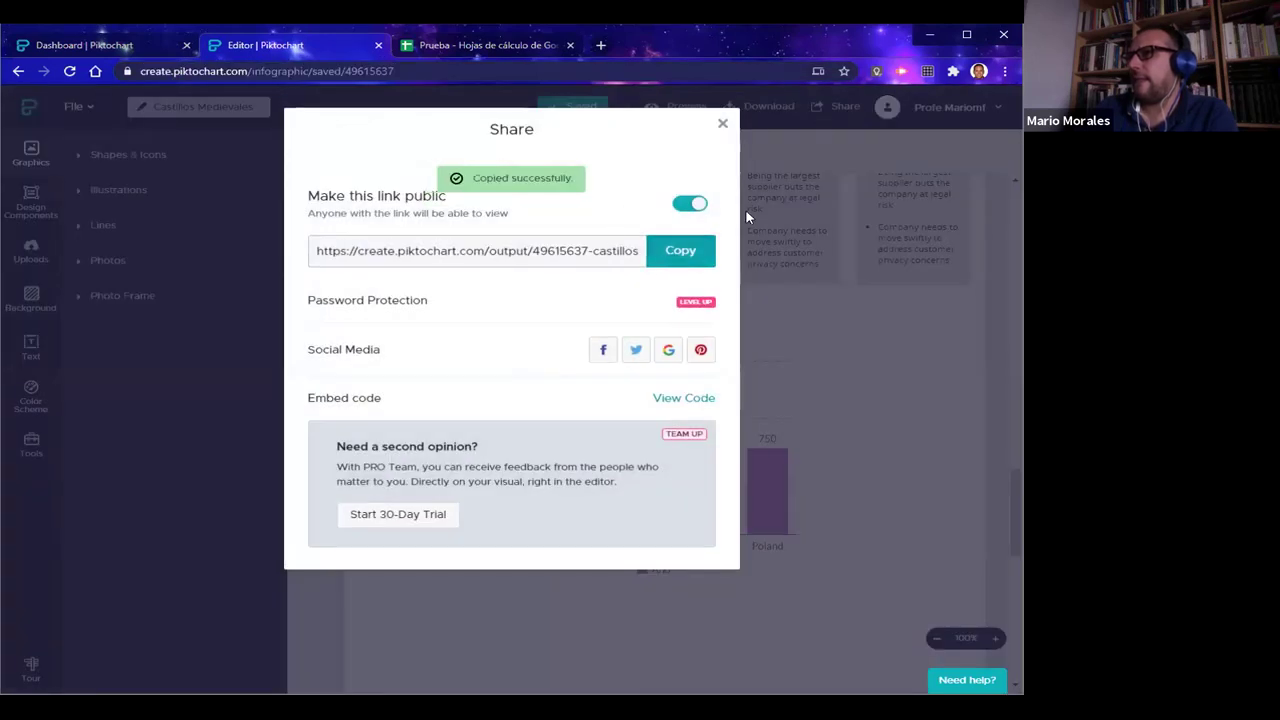
left_click(721, 126)
Open the copied public link in a new browser tab and check the Año de Creación chart on the published page
left_click(601, 45)
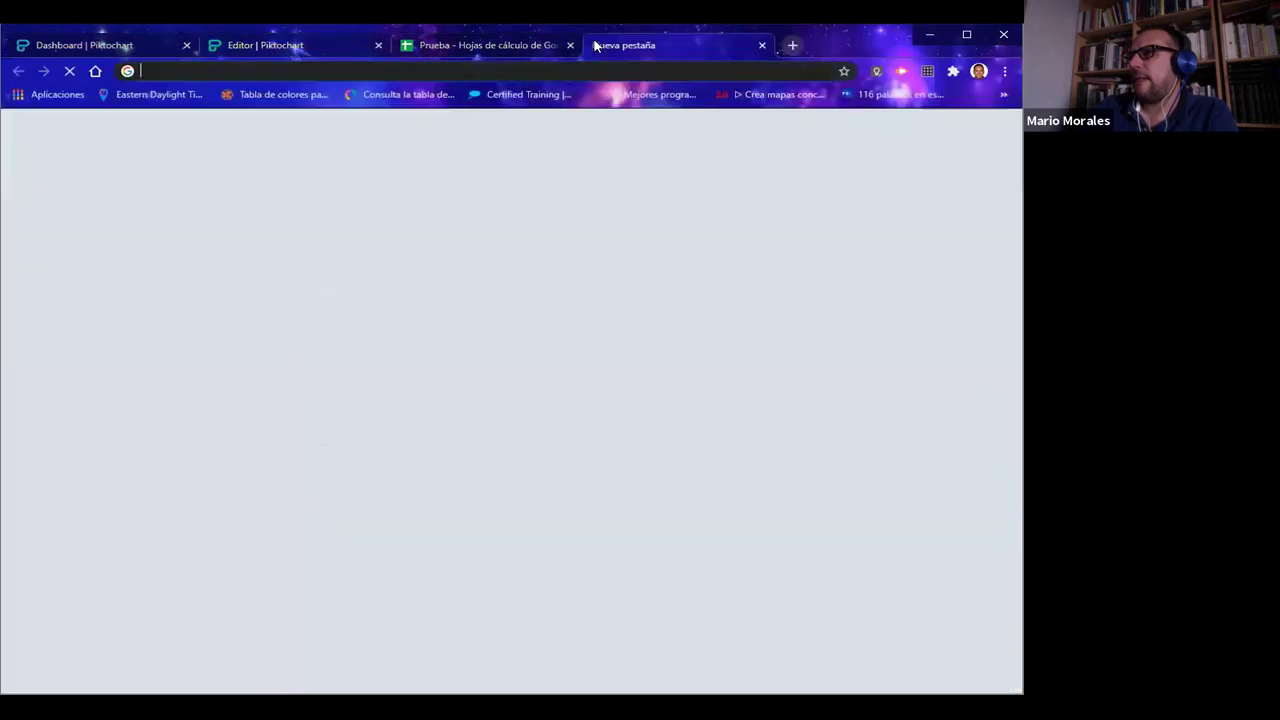
right_click(568, 70)
left_click(611, 170)
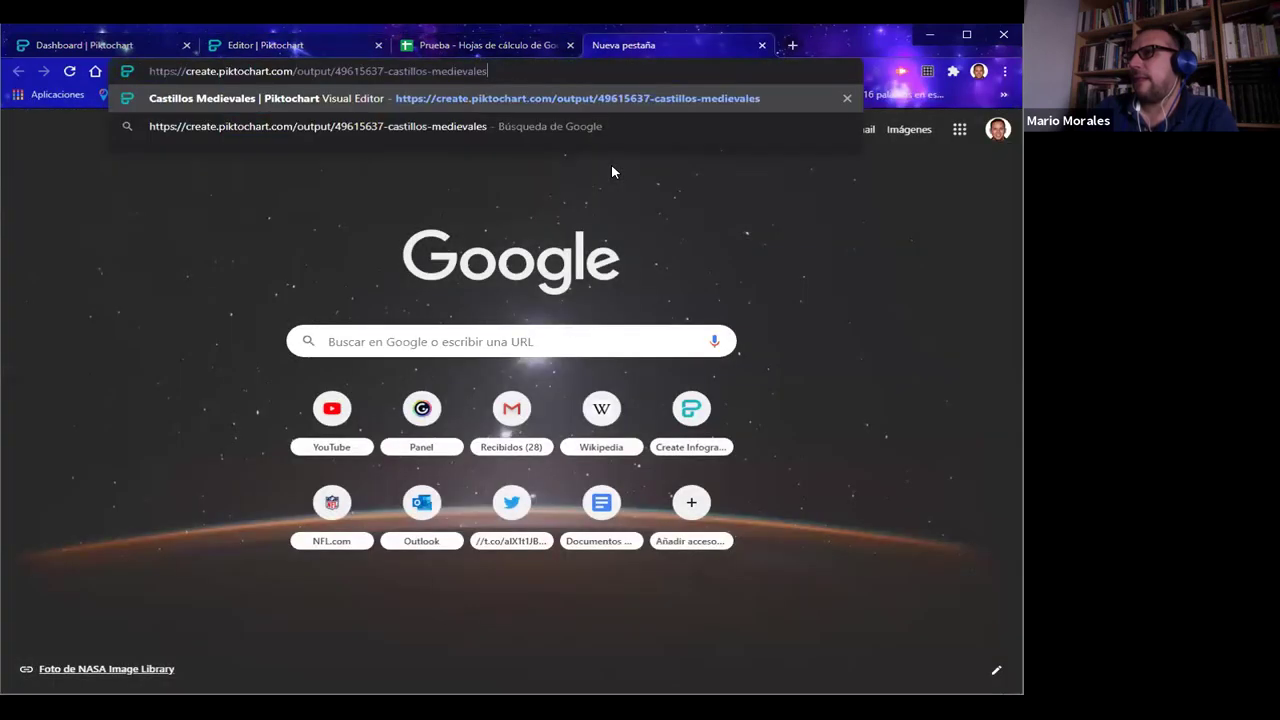
key("Return")
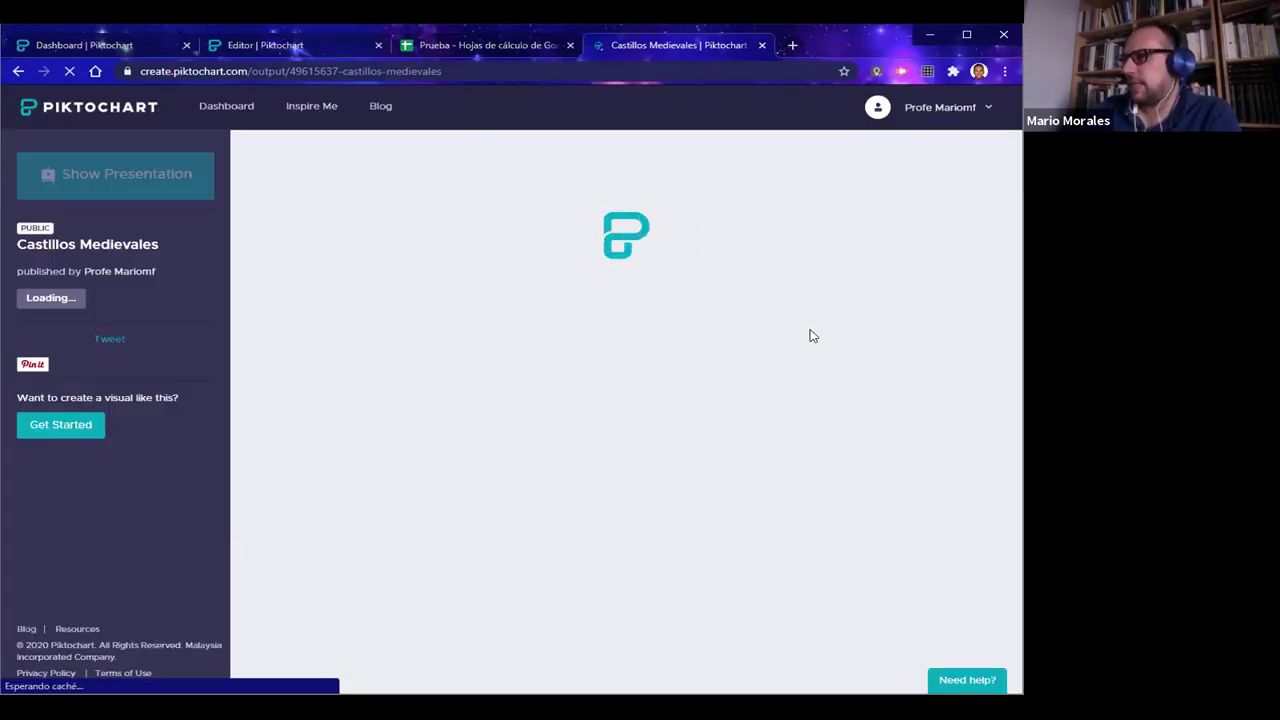
scroll(981, 358, "down", 5)
scroll(987, 374, "down", 5)
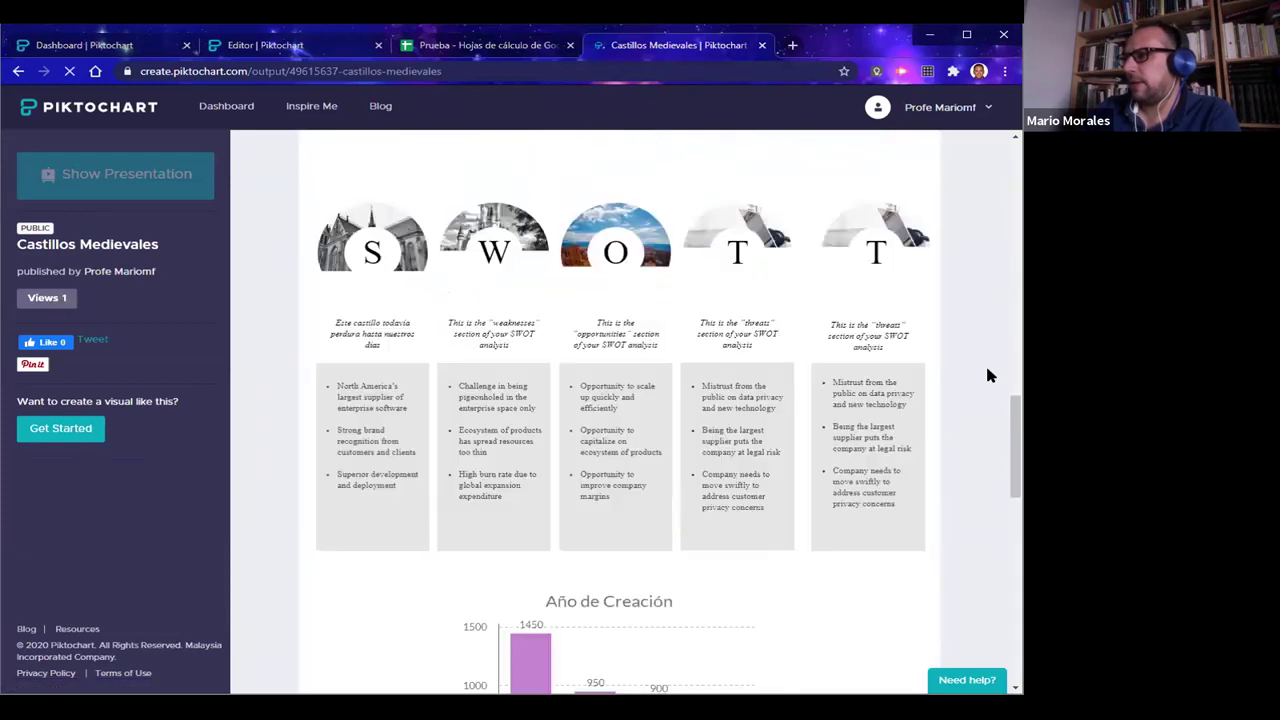
scroll(988, 375, "down", 3)
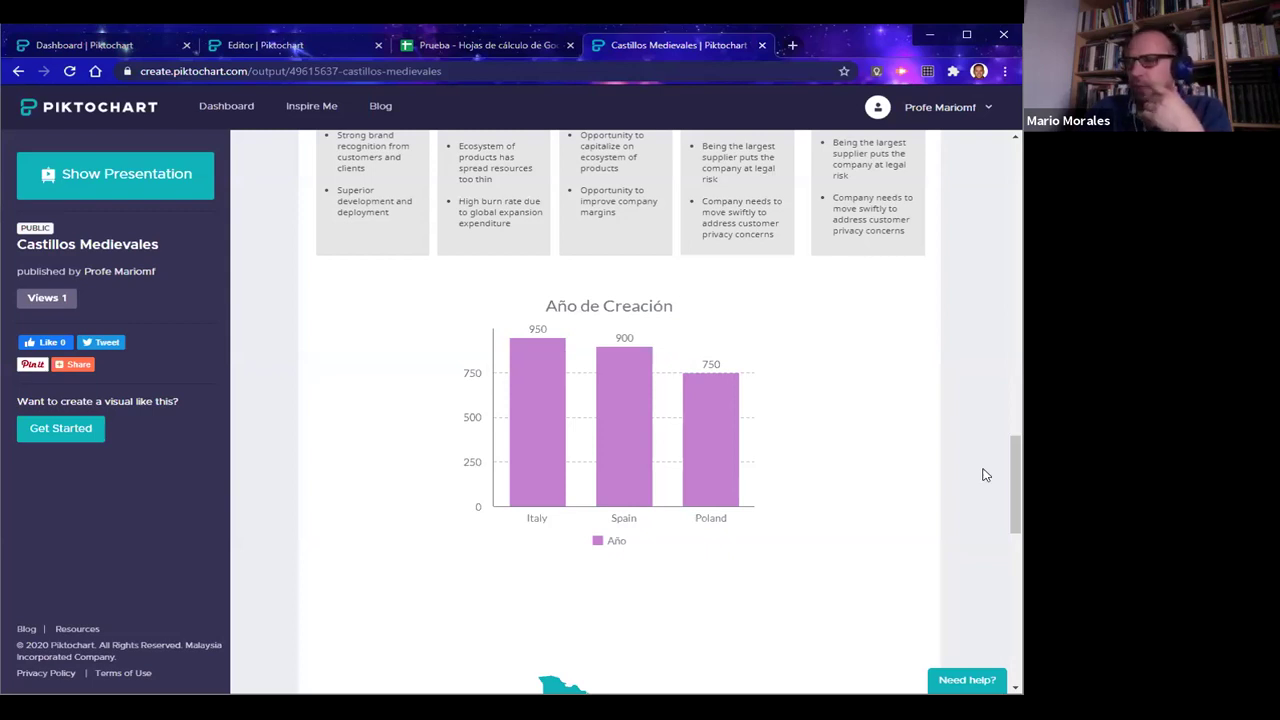
Review the sections above the chart in the published infographic and close its browser tab
scroll(920, 445, "up", 2)
scroll(938, 427, "up", 8)
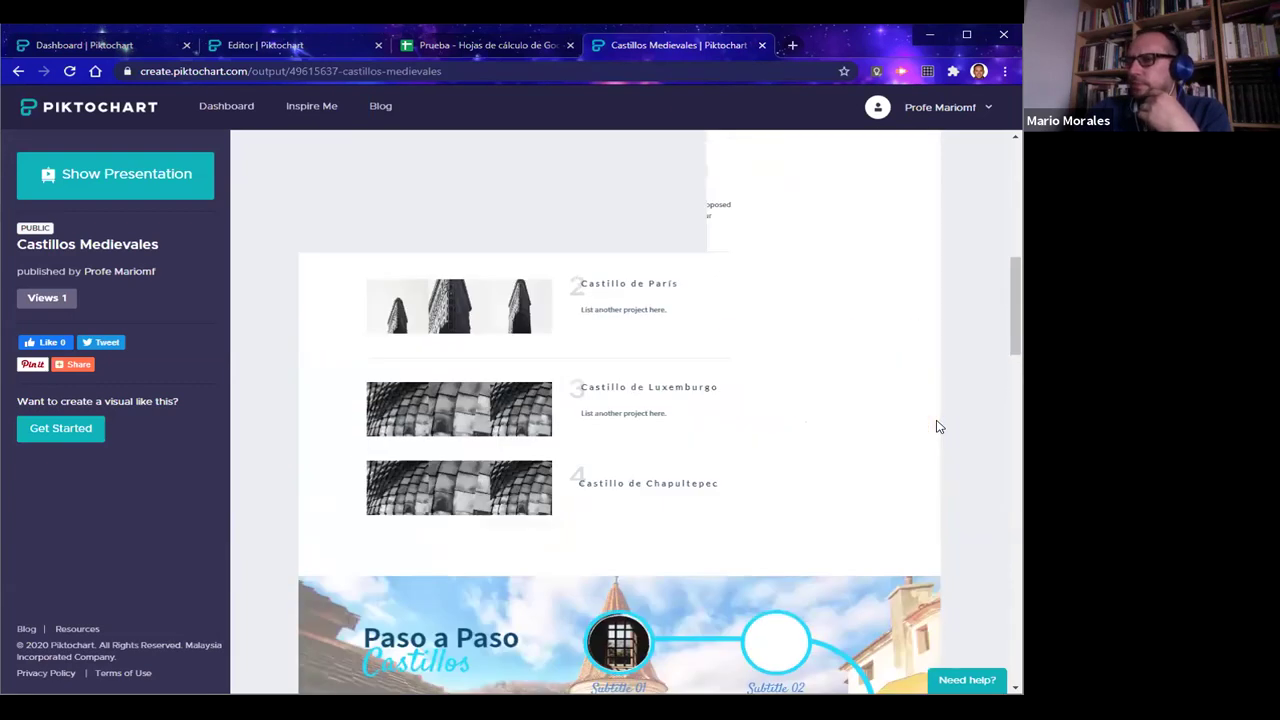
scroll(938, 427, "down", 5)
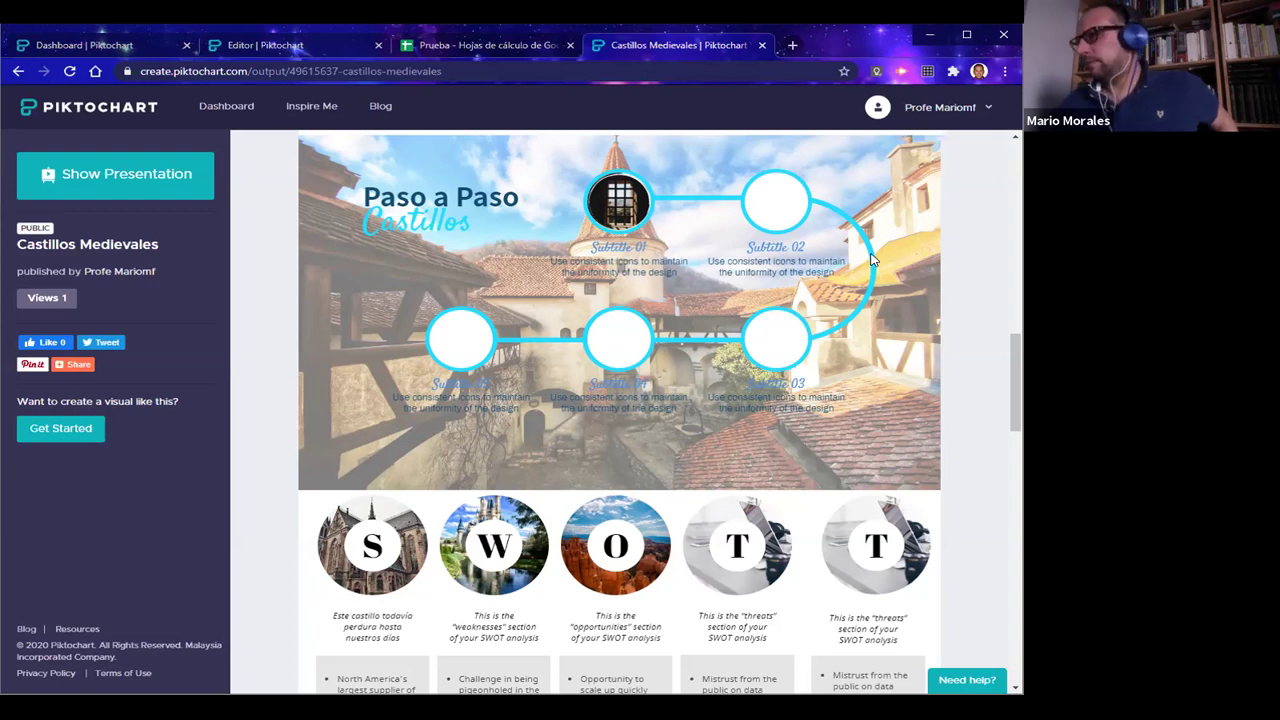
left_click(762, 46)
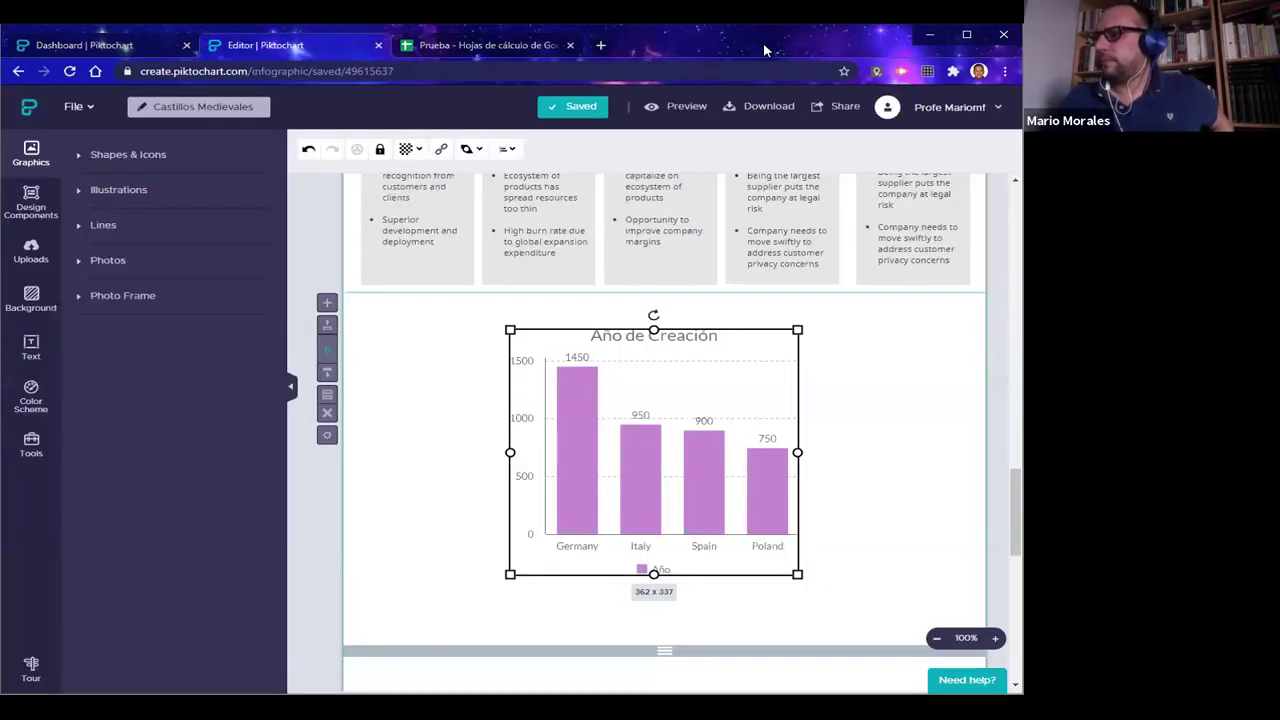
Deselect the chart and look back through the infographic's upper sections in the editor
scroll(890, 430, "up", 1)
left_click(890, 430)
scroll(890, 430, "up", 2)
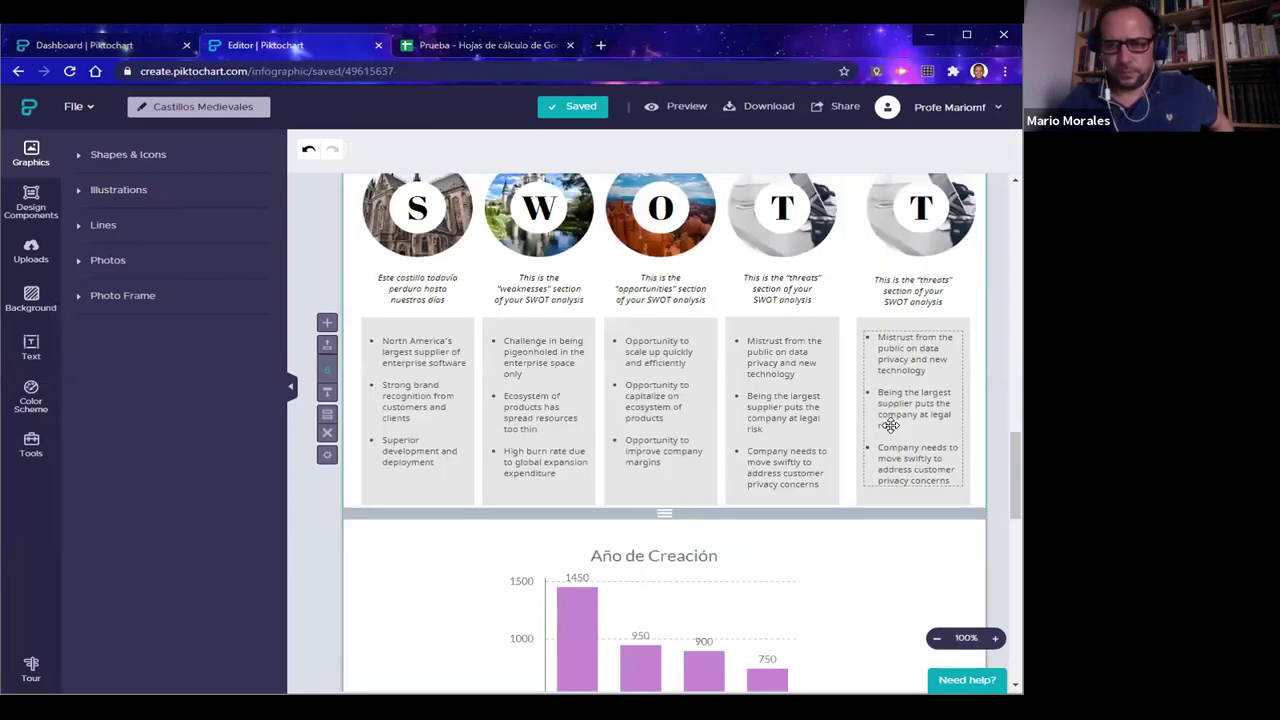
scroll(890, 428, "up", 5)
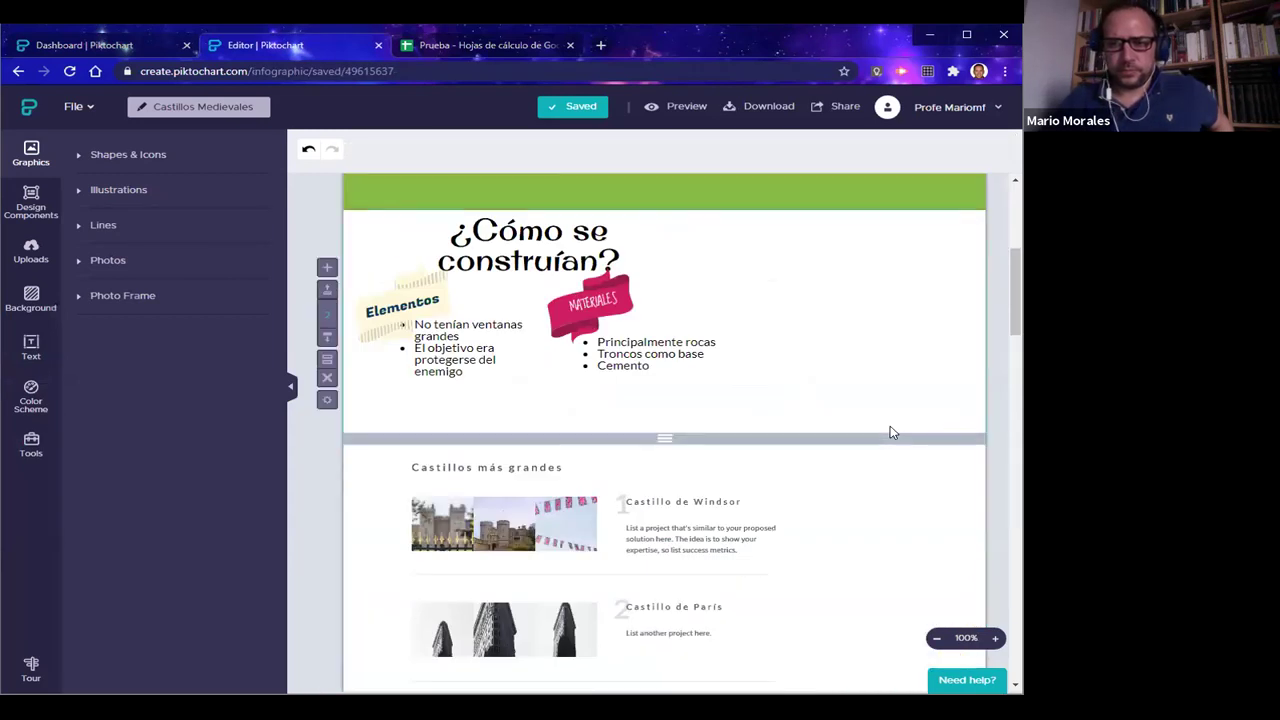